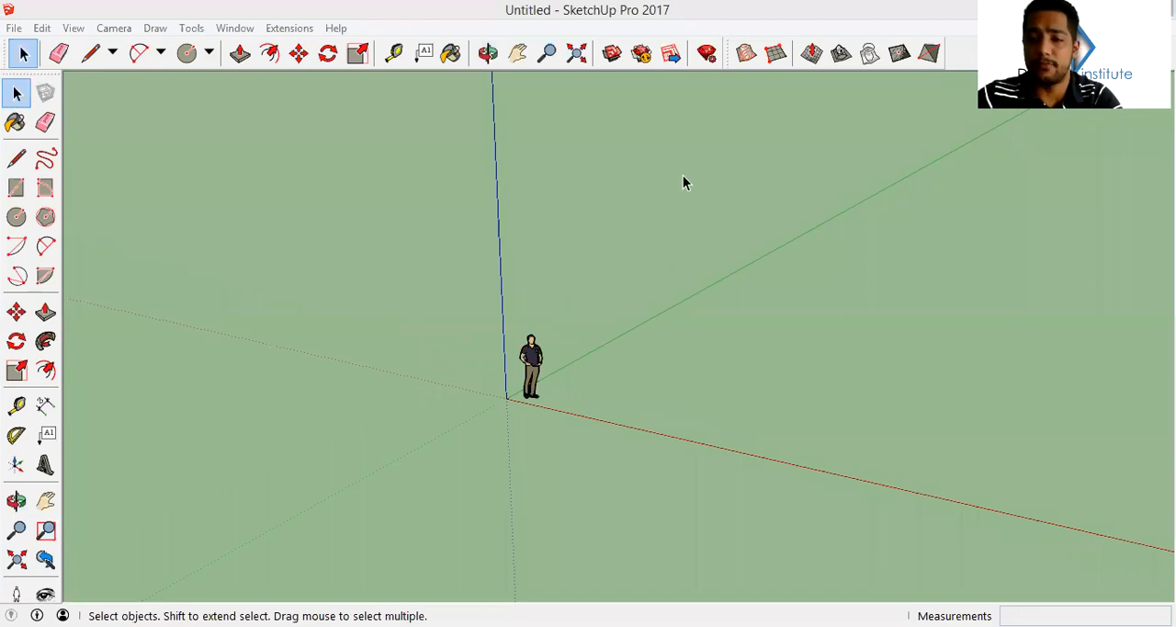
{"action": "middle_click_drag", "start_coordinate": [652, 358], "coordinate": [583, 347]}
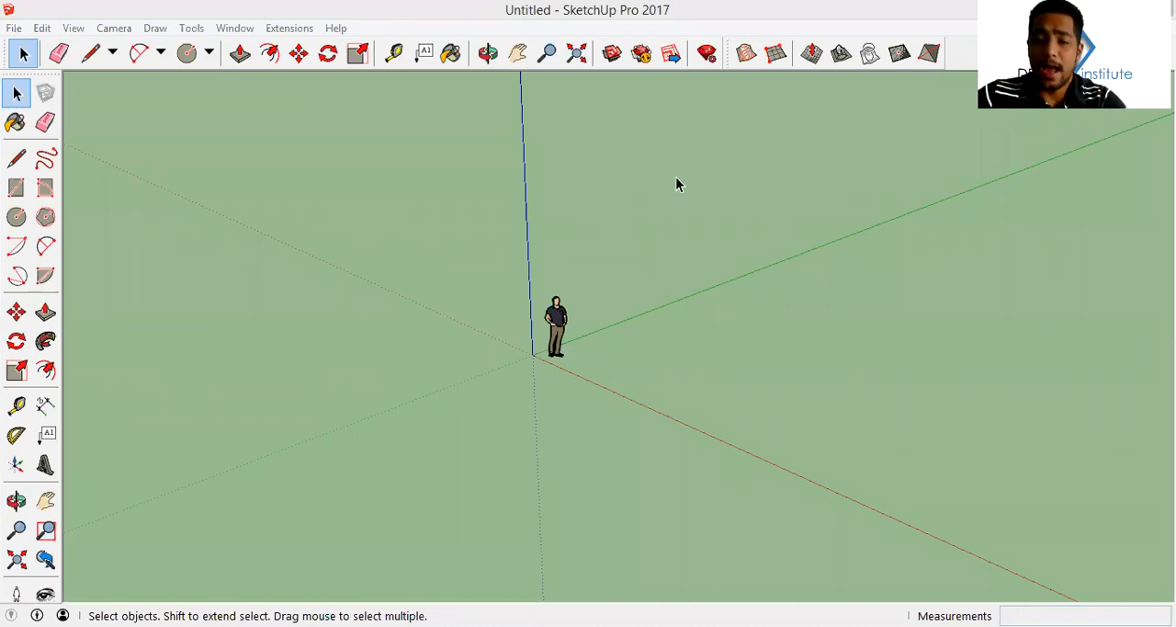
{"action": "left_click", "coordinate": [676, 226]}
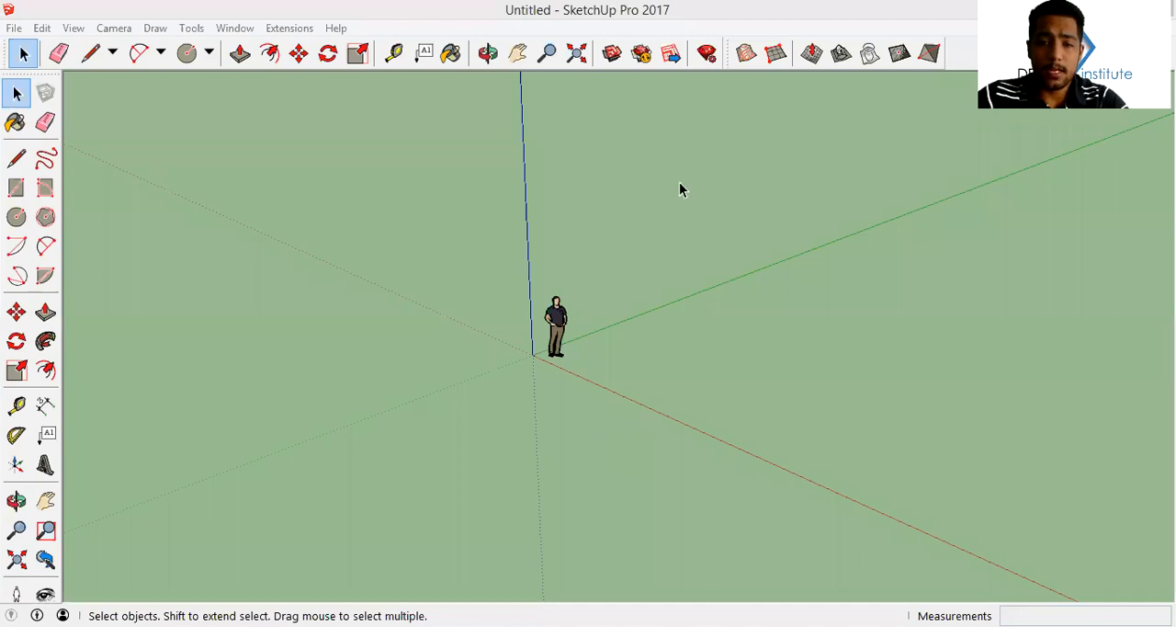
{"action": "middle_click_drag", "start_coordinate": [688, 215], "coordinate": [700, 306]}
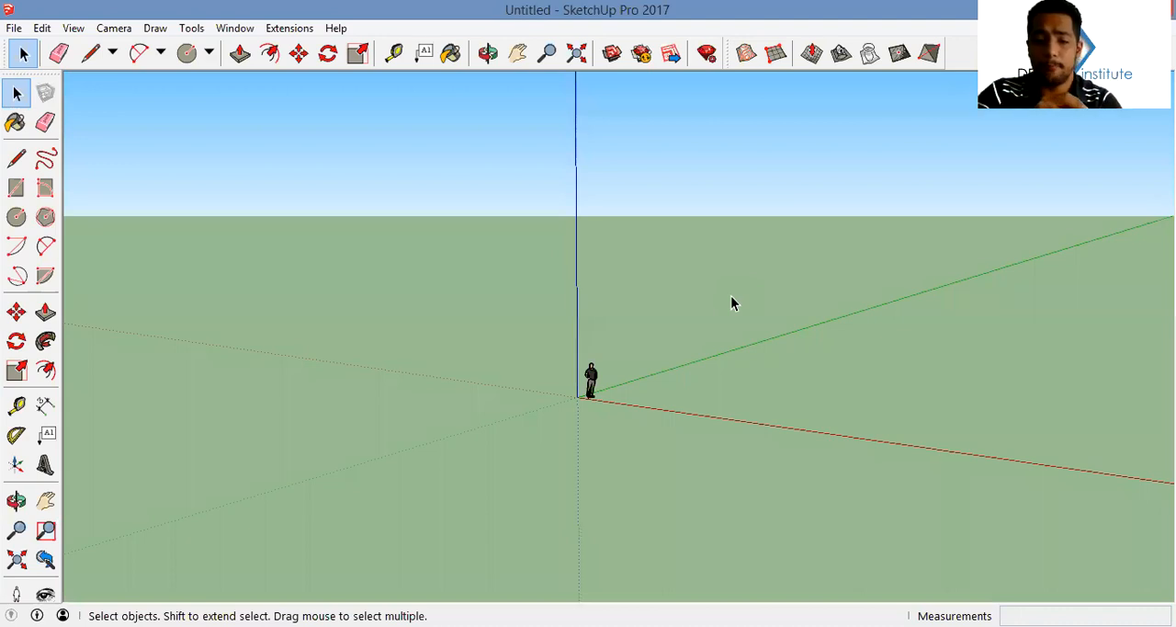
{"action": "middle_click_drag", "start_coordinate": [754, 325], "coordinate": [701, 276]}
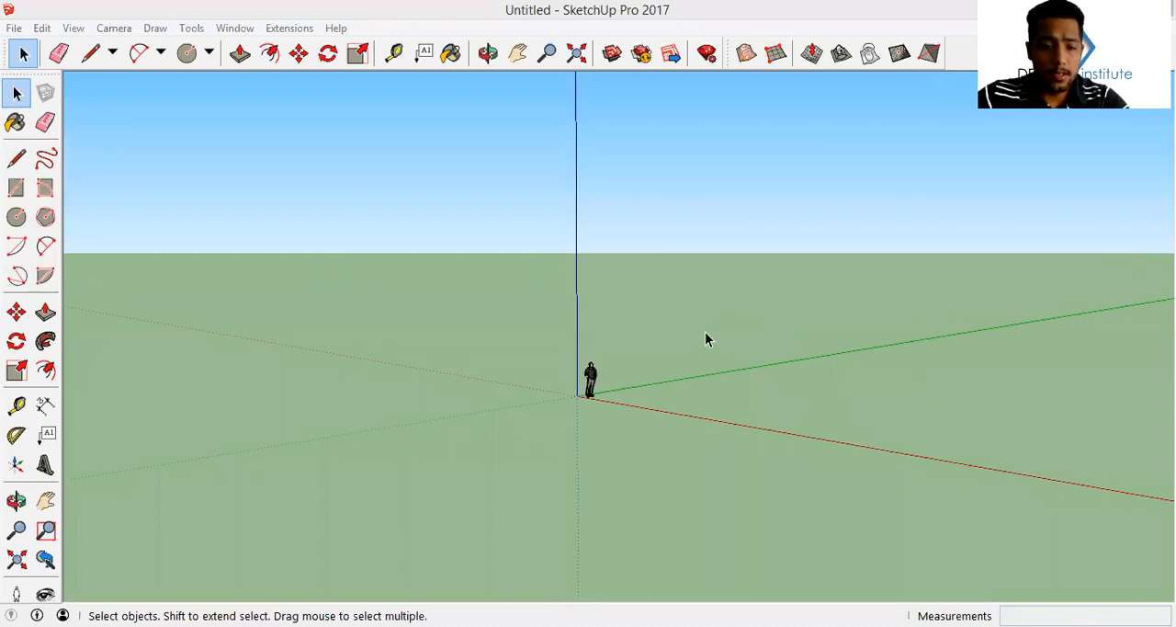
{"action": "middle_click_drag", "start_coordinate": [706, 339], "coordinate": [705, 352]}
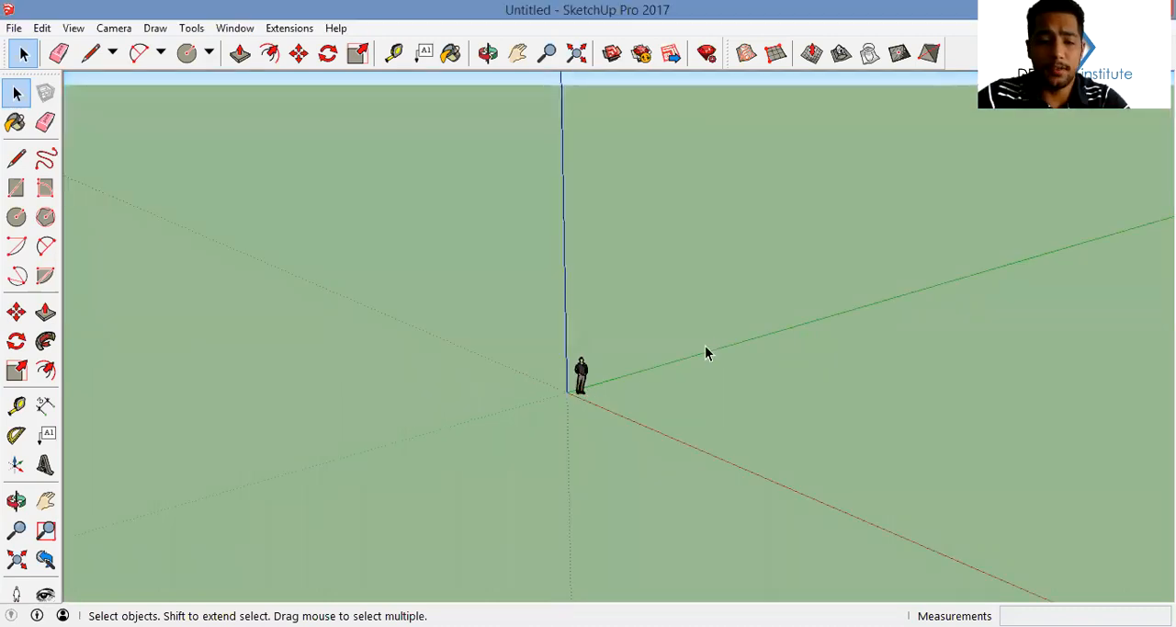
{"action": "middle_click_drag", "start_coordinate": [634, 441], "coordinate": [673, 380]}
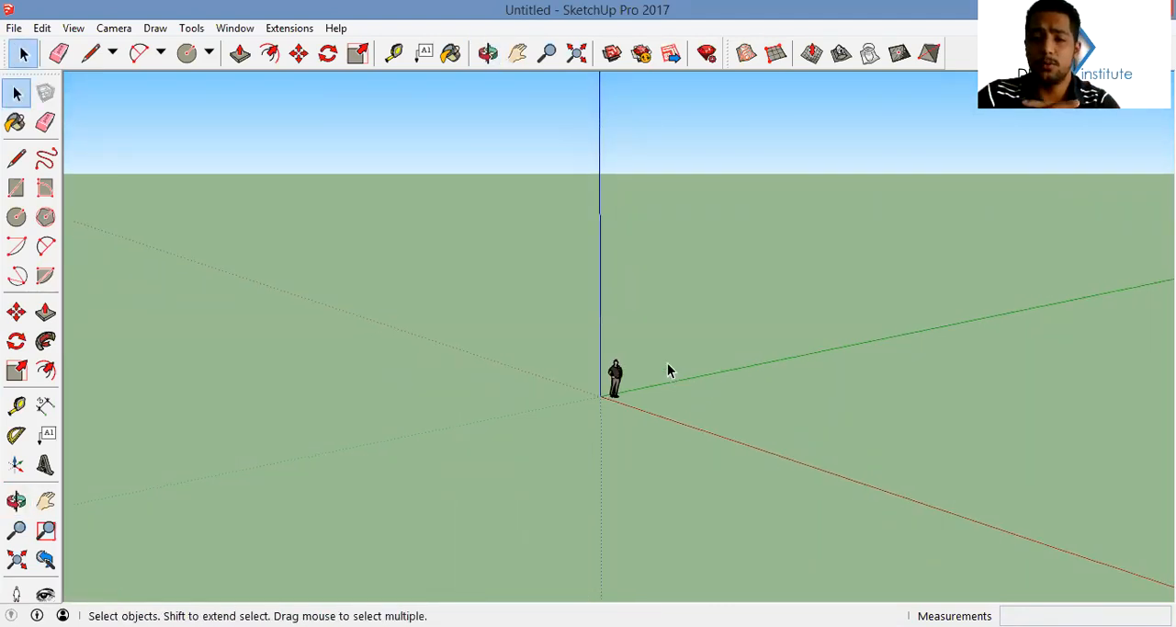
{"action": "middle_click_drag", "start_coordinate": [641, 392], "coordinate": [583, 410]}
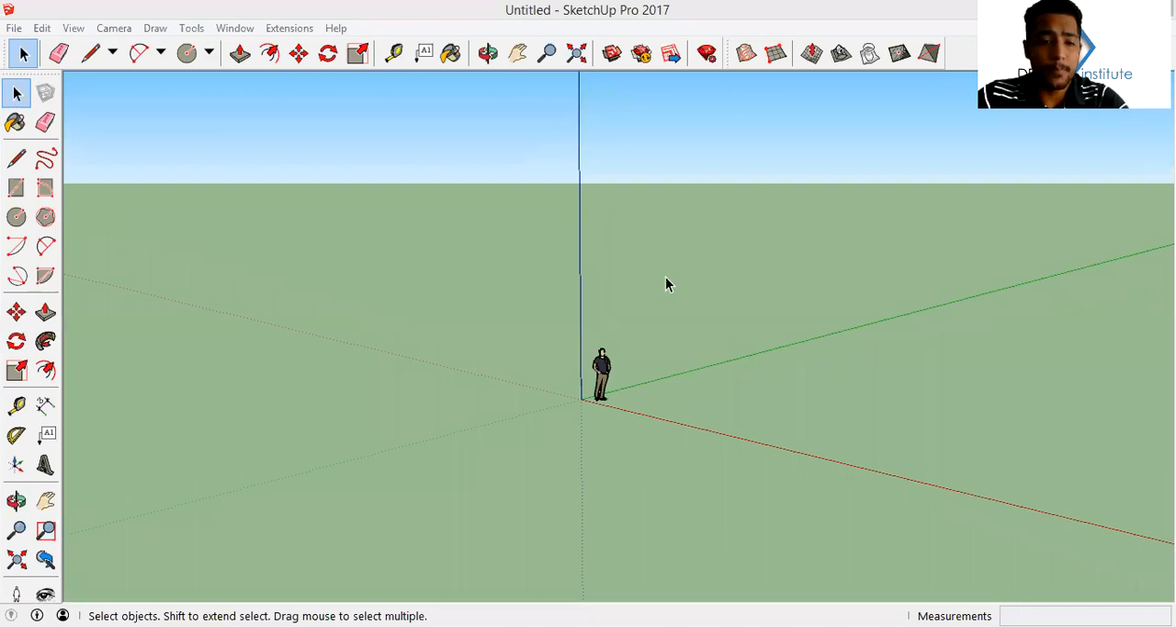
{"action": "middle_click_drag", "start_coordinate": [666, 281], "coordinate": [215, 179]}
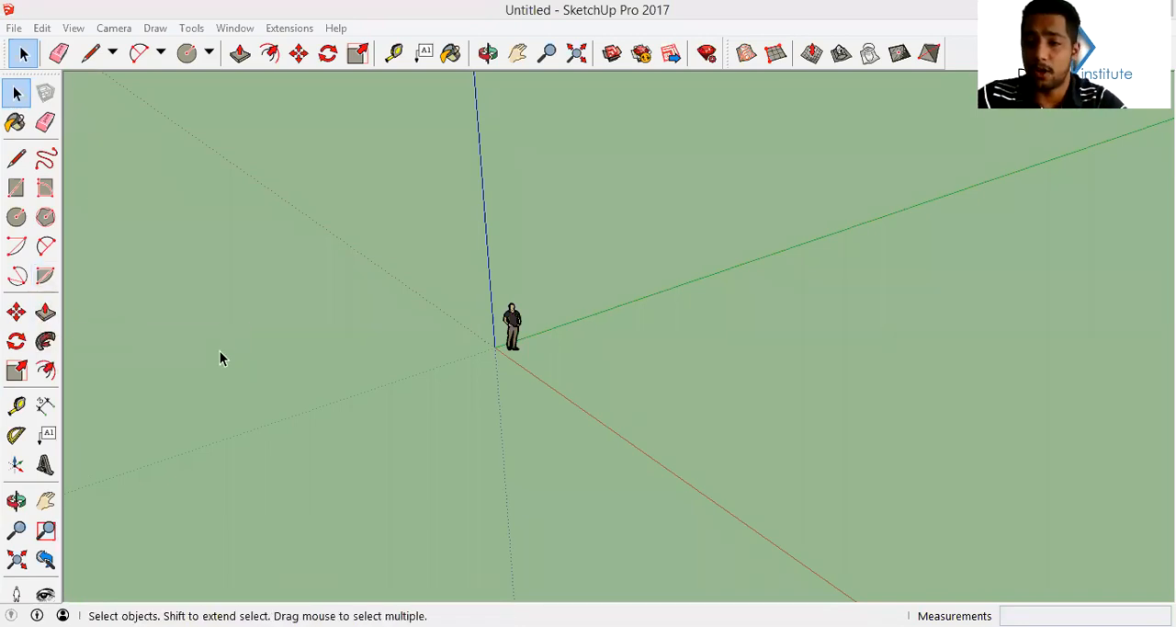
{"action": "middle_click_drag", "start_coordinate": [246, 191], "coordinate": [311, 184]}
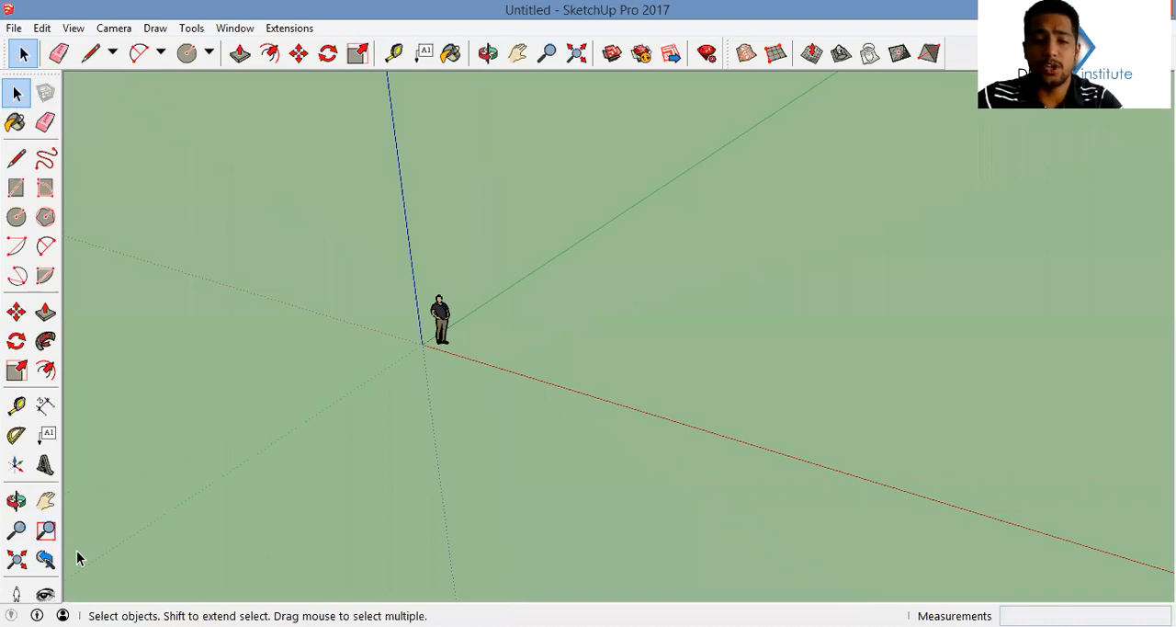
{"action": "middle_click_drag", "start_coordinate": [663, 361], "coordinate": [642, 446]}
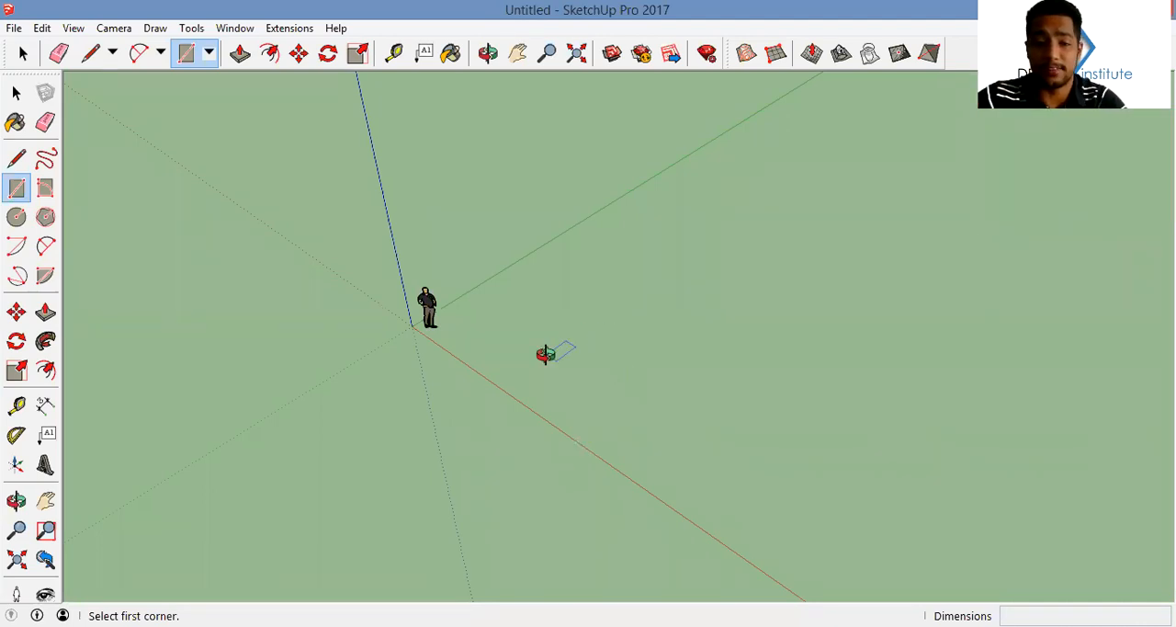
Draw a large rectangle flat on the ground beside the origin as the first room
{"action": "middle_click_drag", "start_coordinate": [546, 352], "coordinate": [601, 336]}
{"action": "middle_click_drag", "start_coordinate": [501, 329], "coordinate": [551, 312]}
{"action": "left_click", "coordinate": [856, 240]}
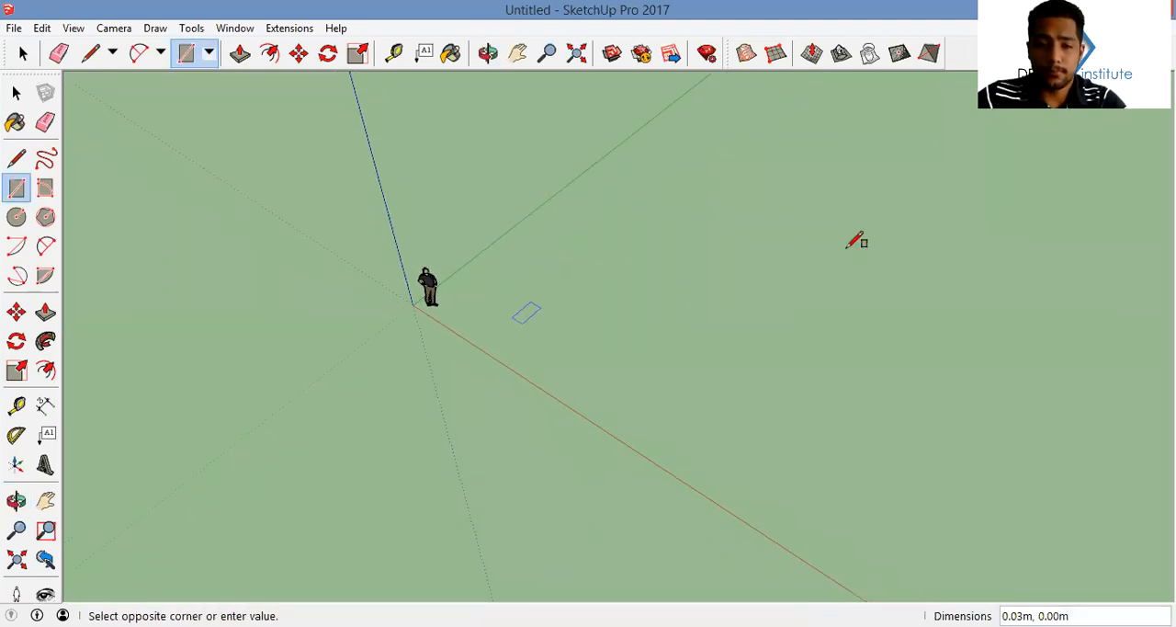
{"action": "middle_click_drag", "start_coordinate": [822, 255], "coordinate": [848, 188]}
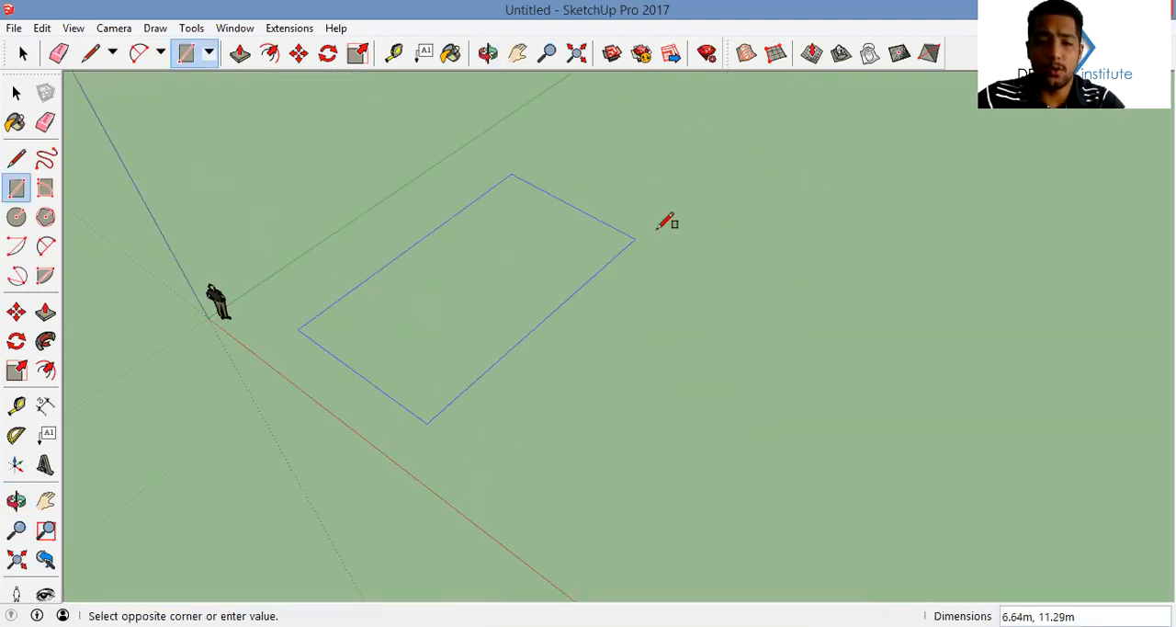
{"action": "mouse_move", "coordinate": [638, 225]}
{"action": "left_mouse_down"}
{"action": "mouse_move", "coordinate": [778, 226]}
{"action": "mouse_move", "coordinate": [701, 207]}
{"action": "left_mouse_up"}
{"action": "key", "text": "r"}
{"action": "scroll", "coordinate": [702, 208], "scroll_direction": "up", "scroll_amount": 2}
Offset the rectangle's outline a short distance to form a thin wall band around the first room
{"action": "key", "text": "f"}
{"action": "left_click", "coordinate": [768, 258]}
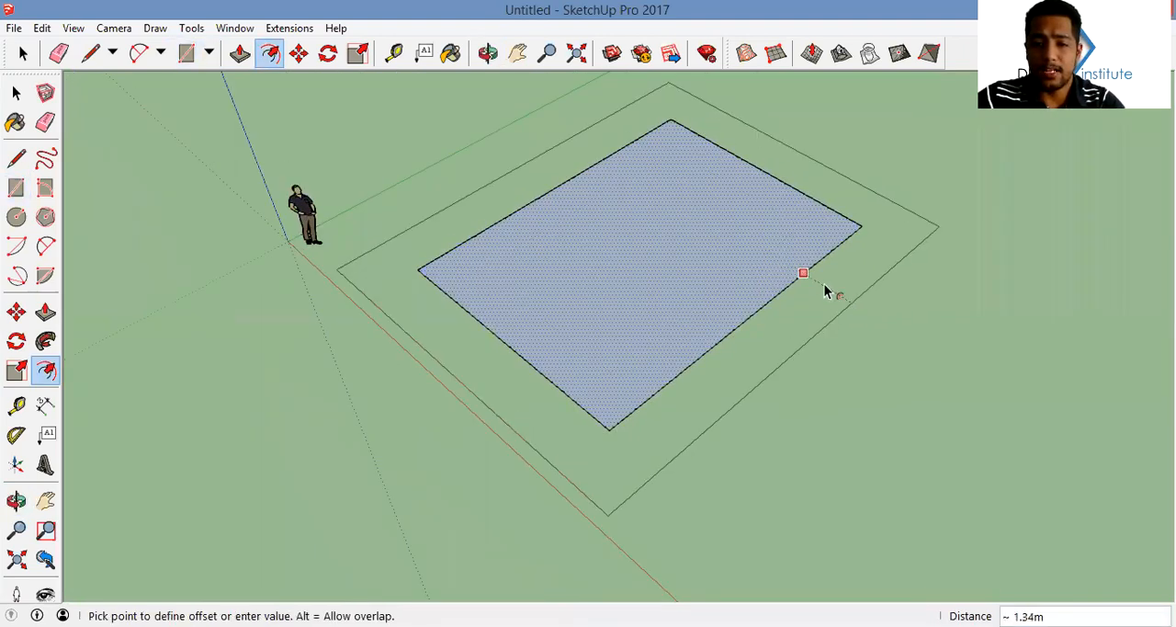
{"action": "left_click", "coordinate": [781, 295]}
{"action": "middle_click_drag", "start_coordinate": [781, 294], "coordinate": [802, 283]}
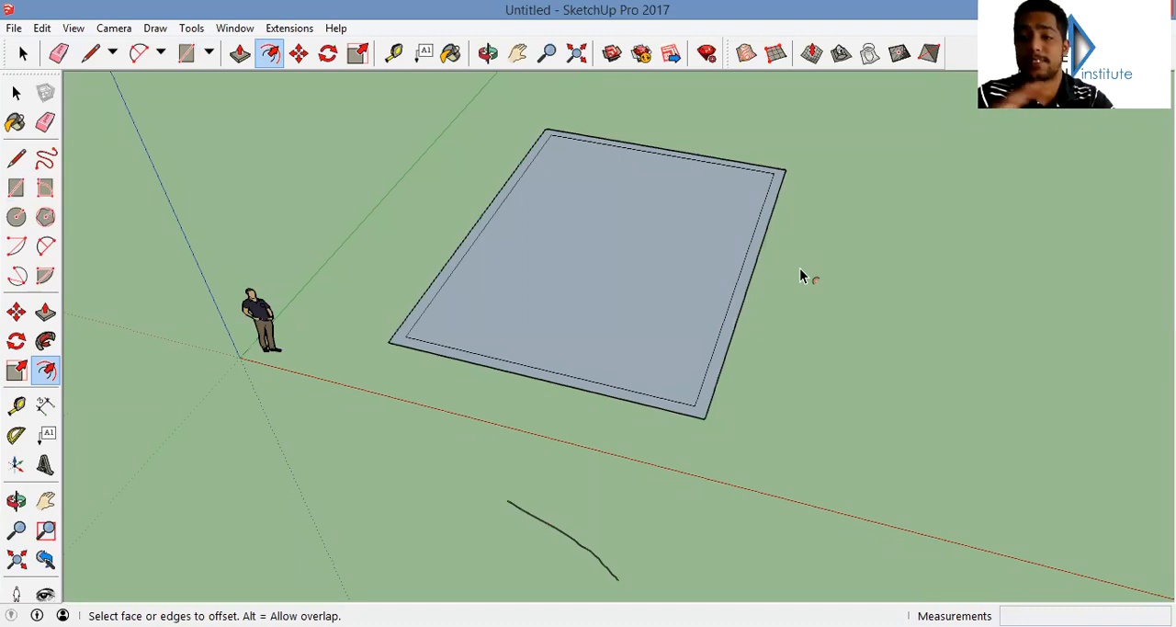
Draw a rectangle across the wall band on the room's side facing the red axis to mark an opening
{"action": "left_click", "coordinate": [695, 263]}
{"action": "middle_click_drag", "start_coordinate": [696, 263], "coordinate": [475, 370]}
{"action": "key", "text": "r"}
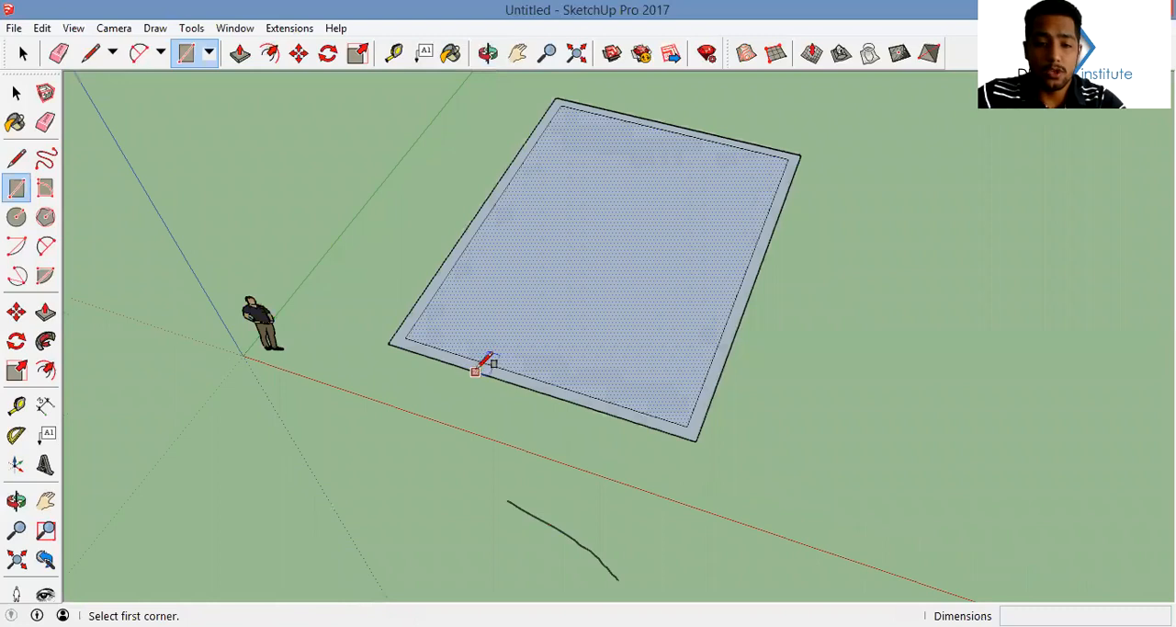
{"action": "left_click", "coordinate": [475, 370]}
{"action": "left_click", "coordinate": [607, 396]}
{"action": "middle_click_drag", "start_coordinate": [536, 323], "coordinate": [564, 347]}
{"action": "key", "text": "p"}
{"action": "middle_click_drag", "start_coordinate": [701, 413], "coordinate": [745, 281]}
{"action": "middle_click_drag", "start_coordinate": [744, 281], "coordinate": [577, 346], "text": "shift"}
Draw a second room rectangle about 7.98 by 6.91 m, starting inside the first room and extending past its far corner
{"action": "key", "text": "r"}
{"action": "middle_click_drag", "start_coordinate": [652, 337], "coordinate": [646, 197]}
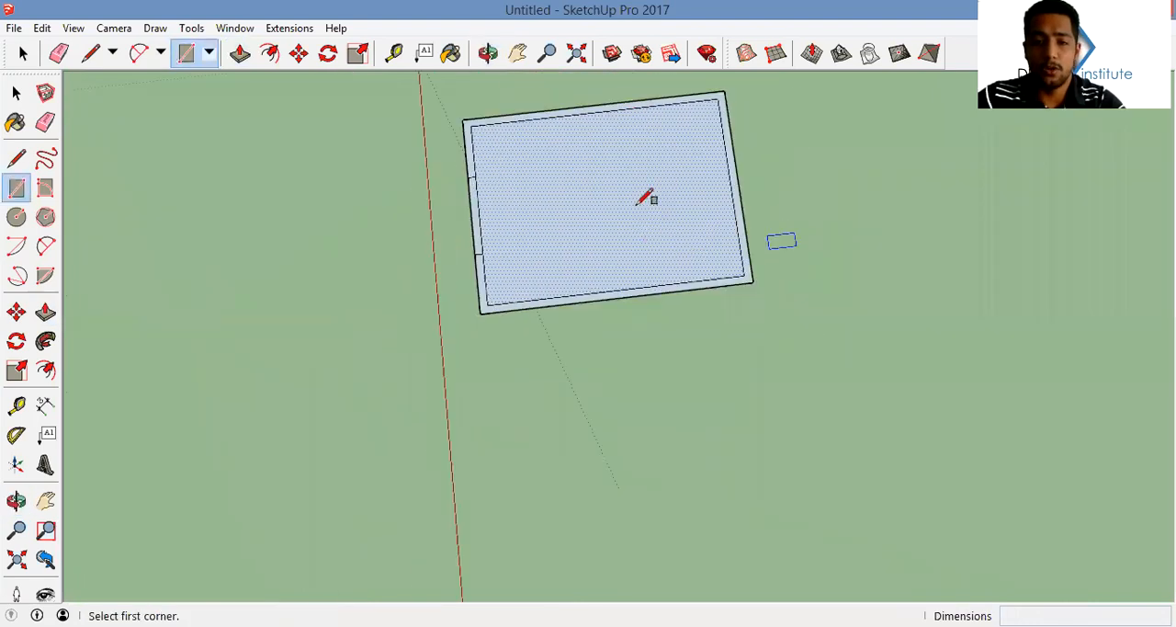
{"action": "left_click", "coordinate": [634, 191]}
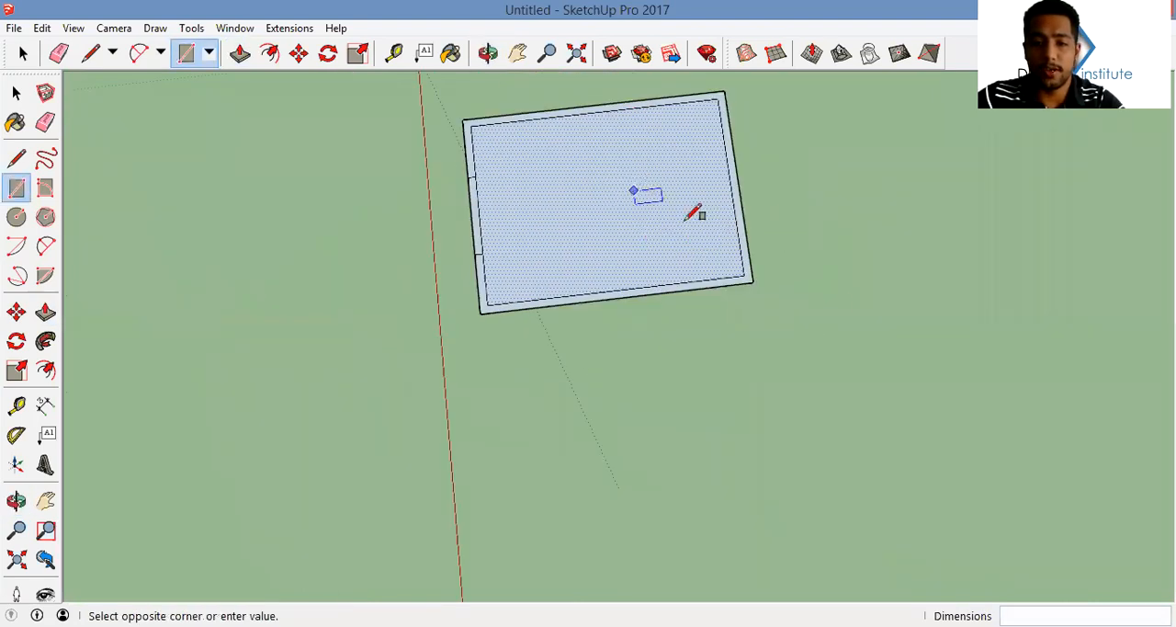
{"action": "left_click", "coordinate": [897, 362]}
Erase the first room's wall edges that lie inside the second rectangle
{"action": "key", "text": "e"}
{"action": "left_click_drag", "start_coordinate": [751, 242], "coordinate": [744, 249]}
{"action": "mouse_move", "coordinate": [744, 249]}
{"action": "middle_mouse_down"}
{"action": "mouse_move", "coordinate": [704, 233]}
{"action": "mouse_move", "coordinate": [714, 163]}
{"action": "middle_mouse_up"}
Offset the second rectangle's outline outward by about 0.23 m to form its wall band
{"action": "key", "text": "f"}
{"action": "left_click", "coordinate": [696, 151]}
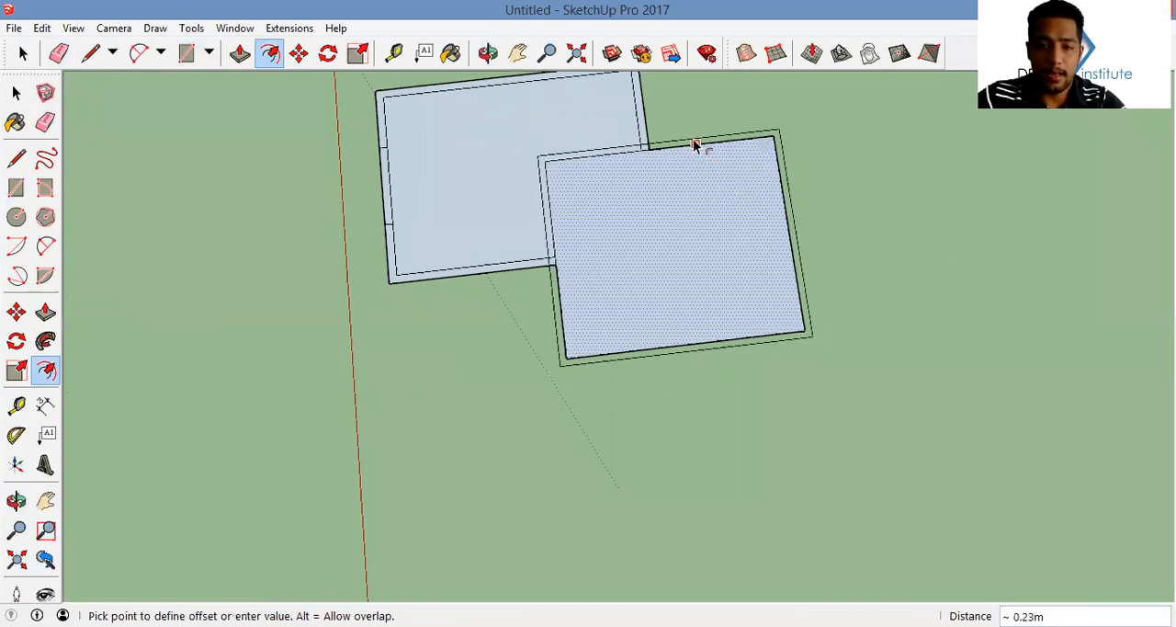
{"action": "left_click", "coordinate": [698, 138]}
Erase the second room's wall edges that cross inside the first room to join the two spaces
{"action": "key", "text": "e"}
{"action": "scroll", "coordinate": [609, 137], "scroll_direction": "up", "scroll_amount": 2}
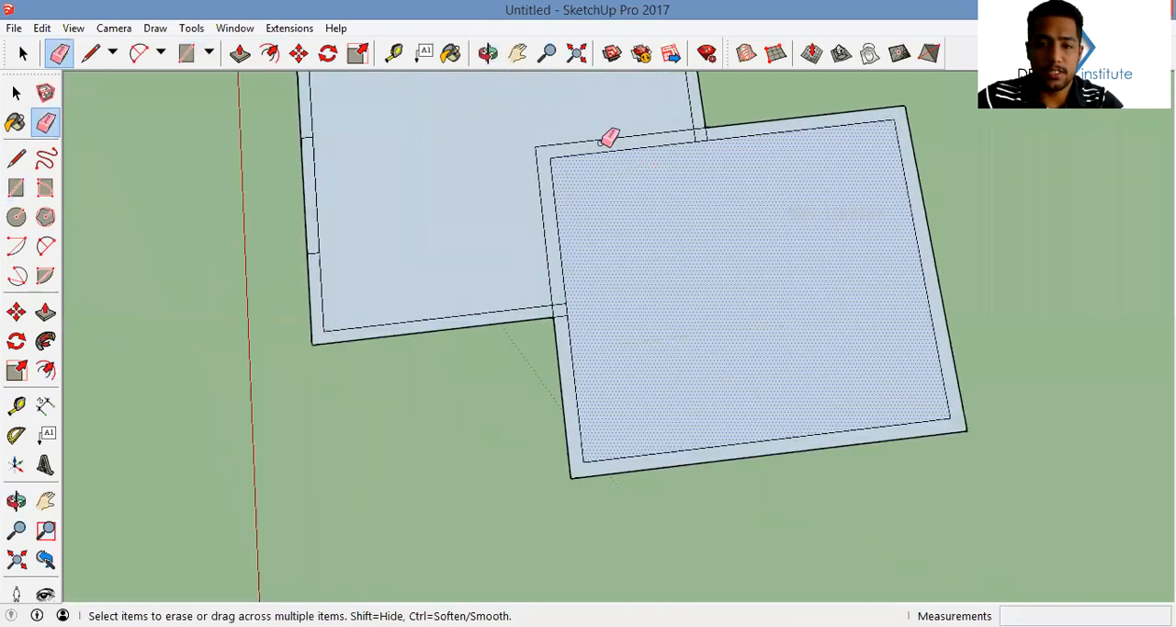
{"action": "left_click", "coordinate": [538, 230]}
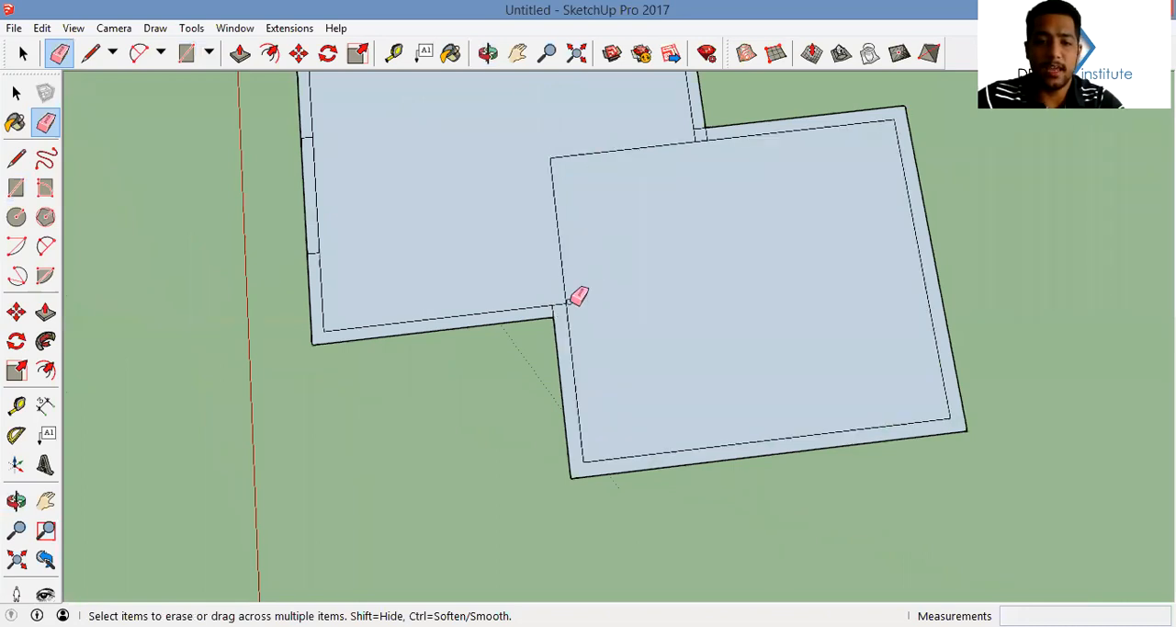
{"action": "left_click", "coordinate": [568, 271]}
{"action": "left_click", "coordinate": [609, 150]}
Erase the leftover short segments at the two wall junctions so the wall band runs continuously
{"action": "scroll", "coordinate": [652, 115], "scroll_direction": "up", "scroll_amount": 5}
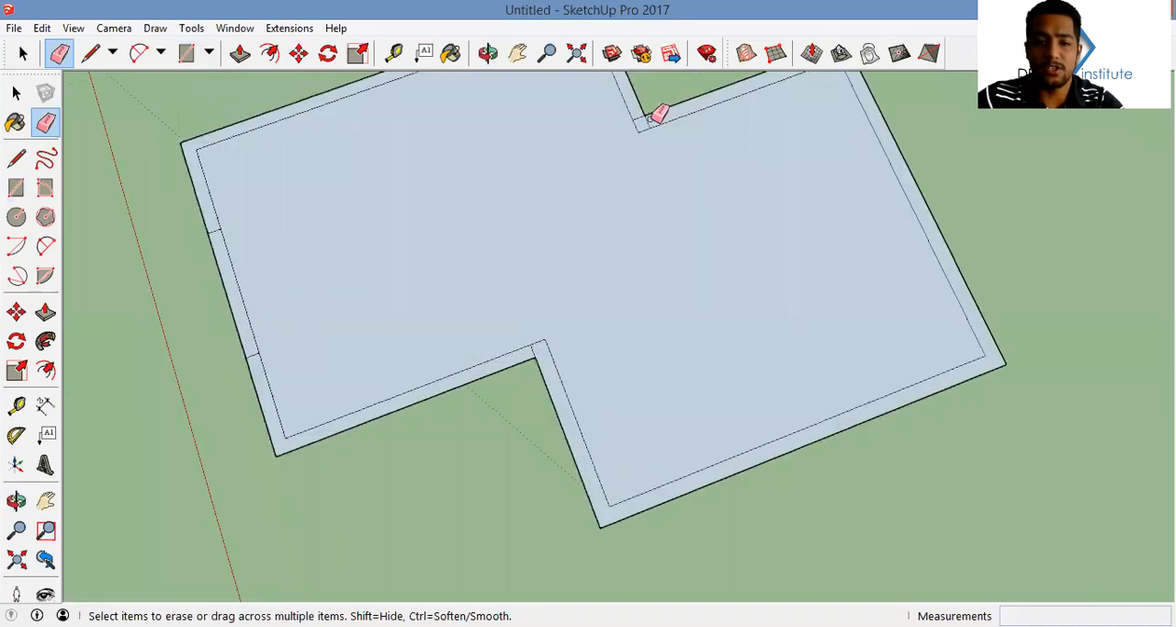
{"action": "scroll", "coordinate": [638, 113], "scroll_direction": "down", "scroll_amount": 5}
{"action": "scroll", "coordinate": [630, 258], "scroll_direction": "up", "scroll_amount": 5}
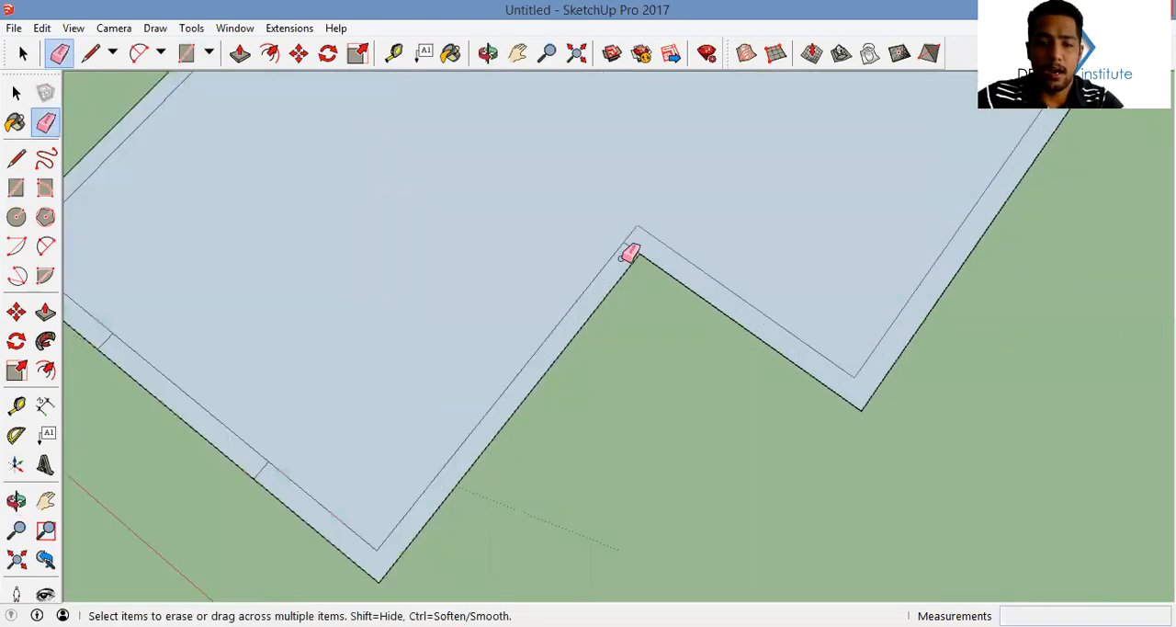
{"action": "scroll", "coordinate": [686, 223], "scroll_direction": "down", "scroll_amount": 5}
{"action": "scroll", "coordinate": [644, 322], "scroll_direction": "up", "scroll_amount": 2}
Draw a diagonal line between the two inward wall corners where the rooms meet
{"action": "key", "text": "l"}
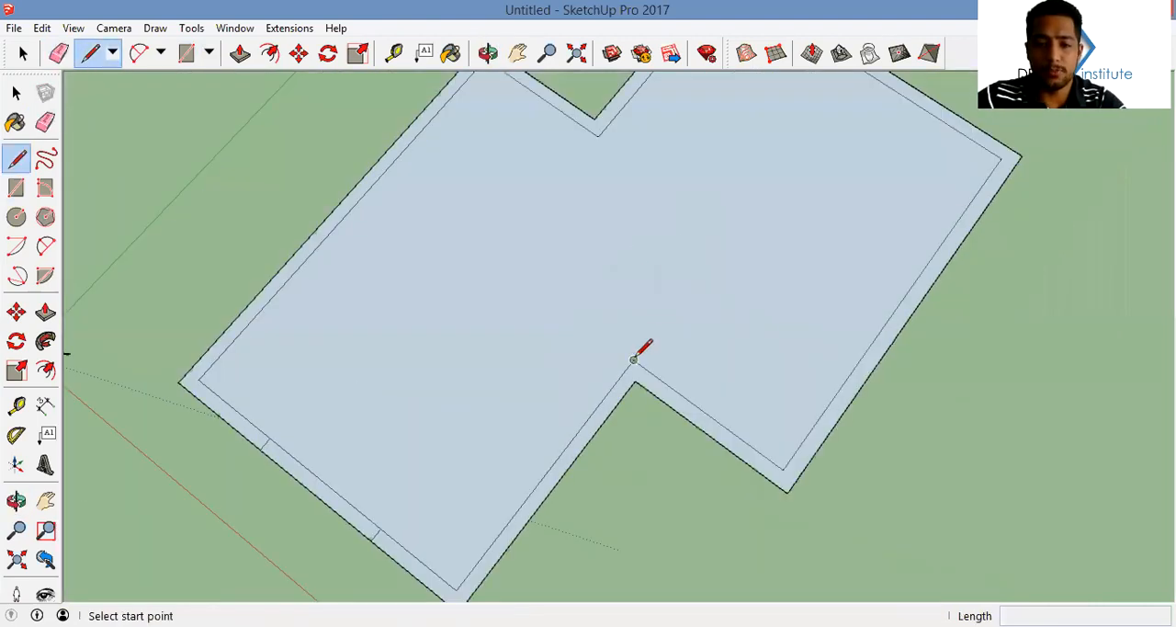
{"action": "left_click", "coordinate": [633, 358]}
{"action": "left_click", "coordinate": [597, 135]}
{"action": "key", "text": "space"}
Copy the diagonal line perpendicular into the second room at 0.3 m spacing, making three copies
{"action": "scroll", "coordinate": [612, 207], "scroll_direction": "down", "scroll_amount": 3}
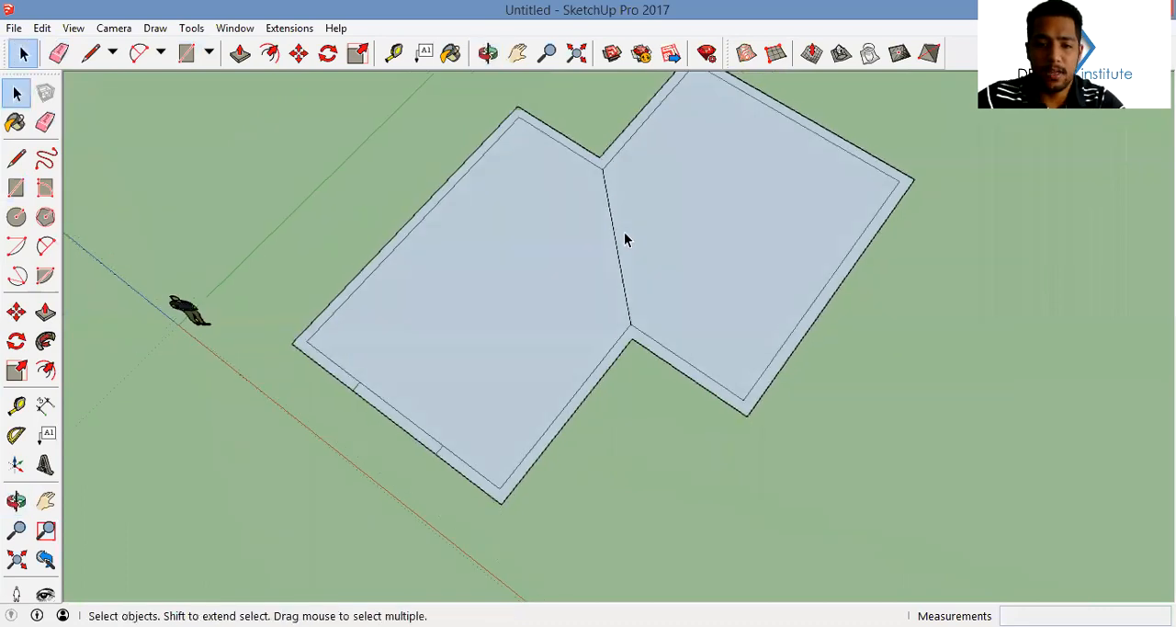
{"action": "left_click", "coordinate": [619, 245]}
{"action": "left_click", "coordinate": [615, 249]}
{"action": "key", "text": "m"}
{"action": "scroll", "coordinate": [612, 236], "scroll_direction": "up", "scroll_amount": 2}
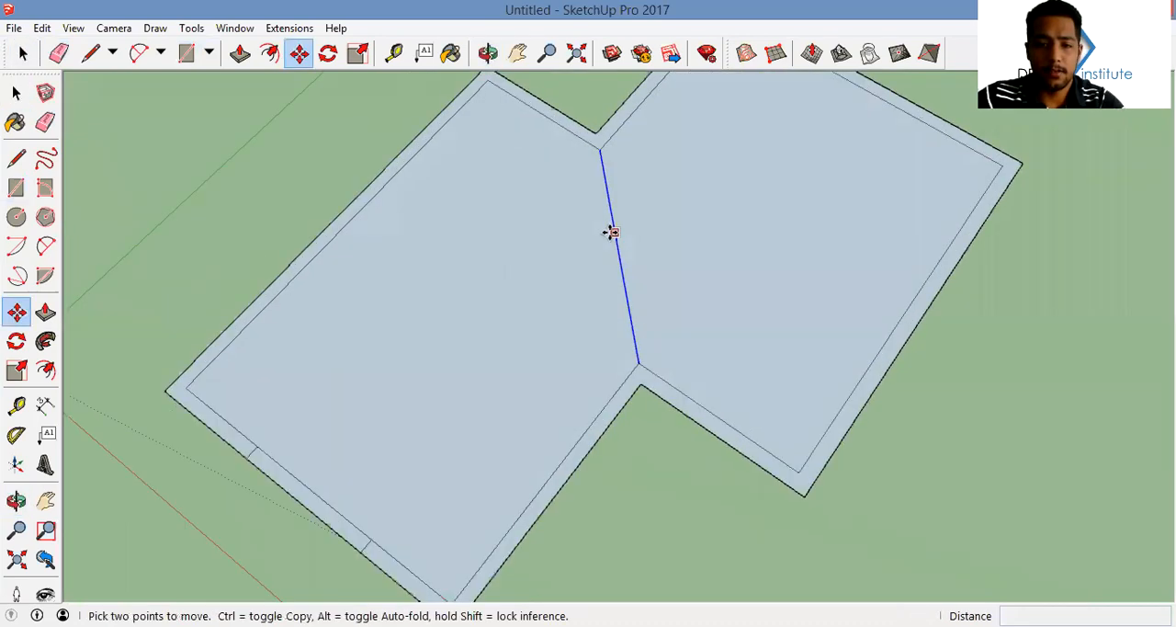
{"action": "scroll", "coordinate": [614, 243], "scroll_direction": "up", "scroll_amount": 2}
{"action": "key", "text": "ctrl"}
{"action": "left_click", "coordinate": [616, 250]}
{"action": "scroll", "coordinate": [648, 255], "scroll_direction": "up", "scroll_amount": 1}
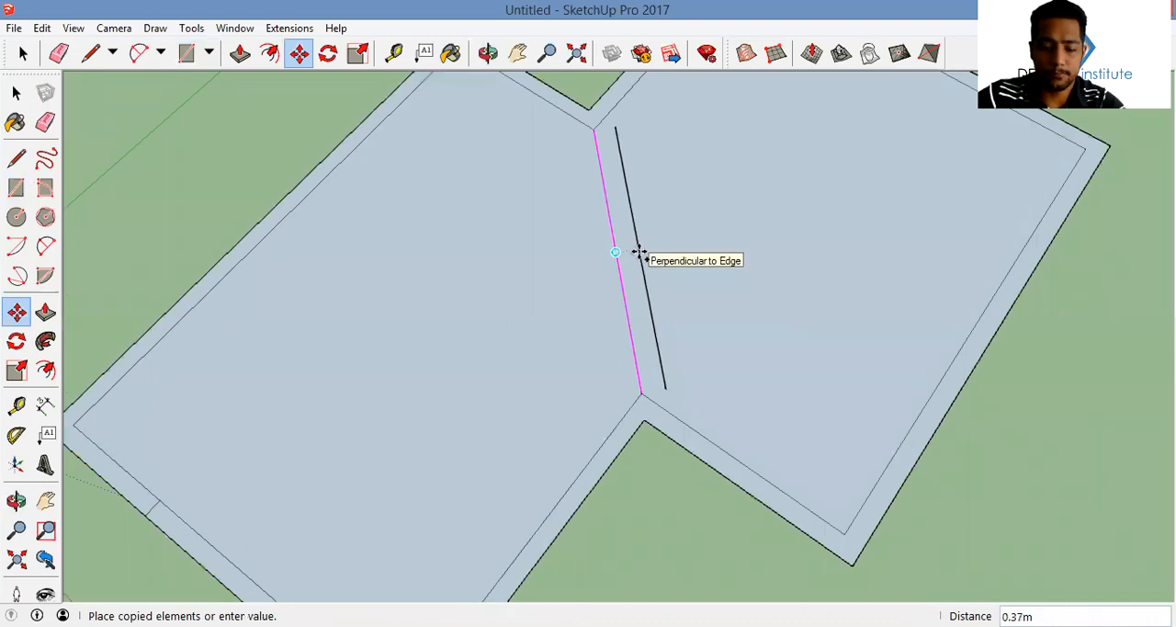
{"action": "type", "text": ".3"}
{"action": "key", "text": "Return"}
{"action": "type", "text": "*3"}
{"action": "key", "text": "Return"}
Draw lines extending both ends of the three copied diagonals to the walls
{"action": "key", "text": "l"}
{"action": "left_click", "coordinate": [610, 126]}
{"action": "key", "text": "Escape"}
{"action": "left_click", "coordinate": [628, 125]}
{"action": "left_click", "coordinate": [618, 78]}
{"action": "left_click", "coordinate": [644, 121]}
{"action": "left_click", "coordinate": [638, 82]}
{"action": "left_click", "coordinate": [660, 388]}
{"action": "left_click", "coordinate": [670, 437]}
{"action": "left_click", "coordinate": [682, 385]}
{"action": "left_click", "coordinate": [693, 453]}
{"action": "left_click", "coordinate": [701, 384]}
{"action": "left_click", "coordinate": [716, 463]}
Erase the parts of the extended diagonals that run through the wall thickness at both ends
{"action": "key", "text": "e"}
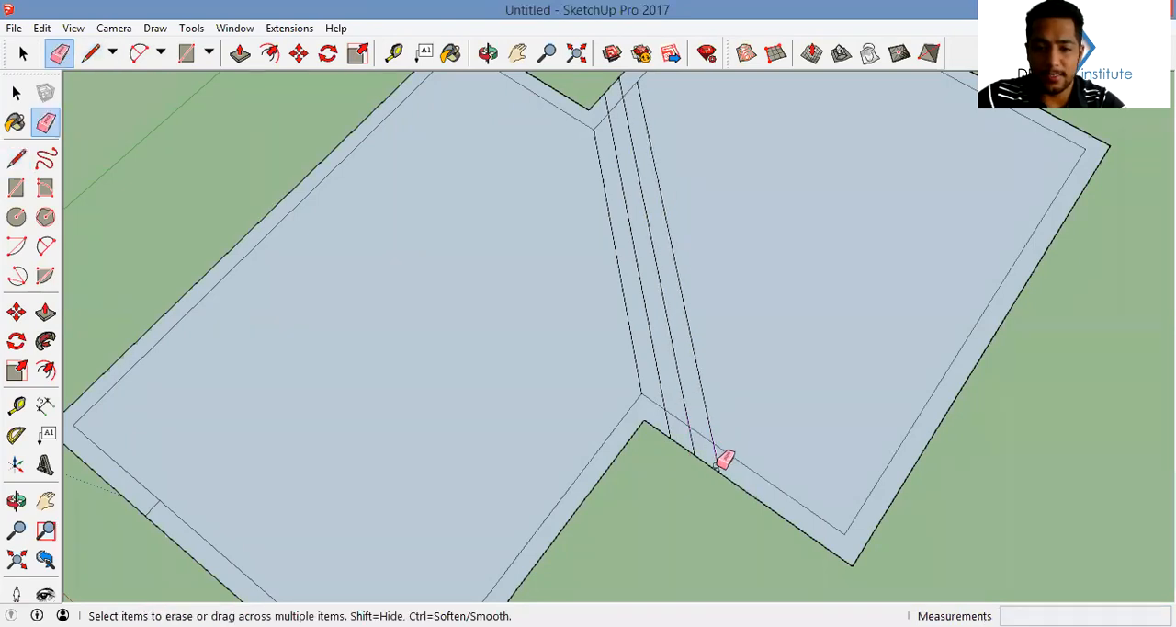
{"action": "mouse_move", "coordinate": [673, 359]}
{"action": "middle_mouse_down"}
{"action": "mouse_move", "coordinate": [882, 352]}
{"action": "mouse_move", "coordinate": [413, 326]}
{"action": "mouse_move", "coordinate": [368, 307]}
{"action": "middle_mouse_up"}
{"action": "scroll", "coordinate": [567, 249], "scroll_direction": "down", "scroll_amount": 3}
{"action": "middle_click_drag", "start_coordinate": [603, 349], "coordinate": [709, 239]}
{"action": "middle_click_drag", "start_coordinate": [609, 263], "coordinate": [659, 254]}
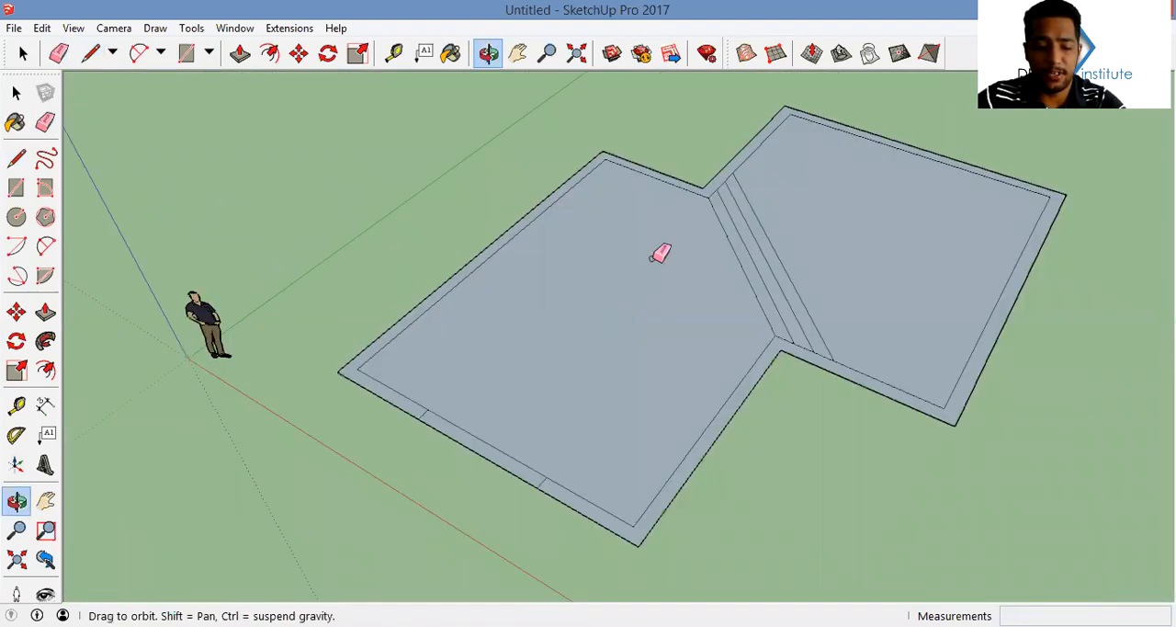
Draw a rectangle across the second room's far wall band to mark an opening
{"action": "scroll", "coordinate": [659, 254], "scroll_direction": "down", "scroll_amount": 1}
{"action": "key", "text": "r"}
{"action": "middle_click_drag", "start_coordinate": [594, 331], "coordinate": [638, 341]}
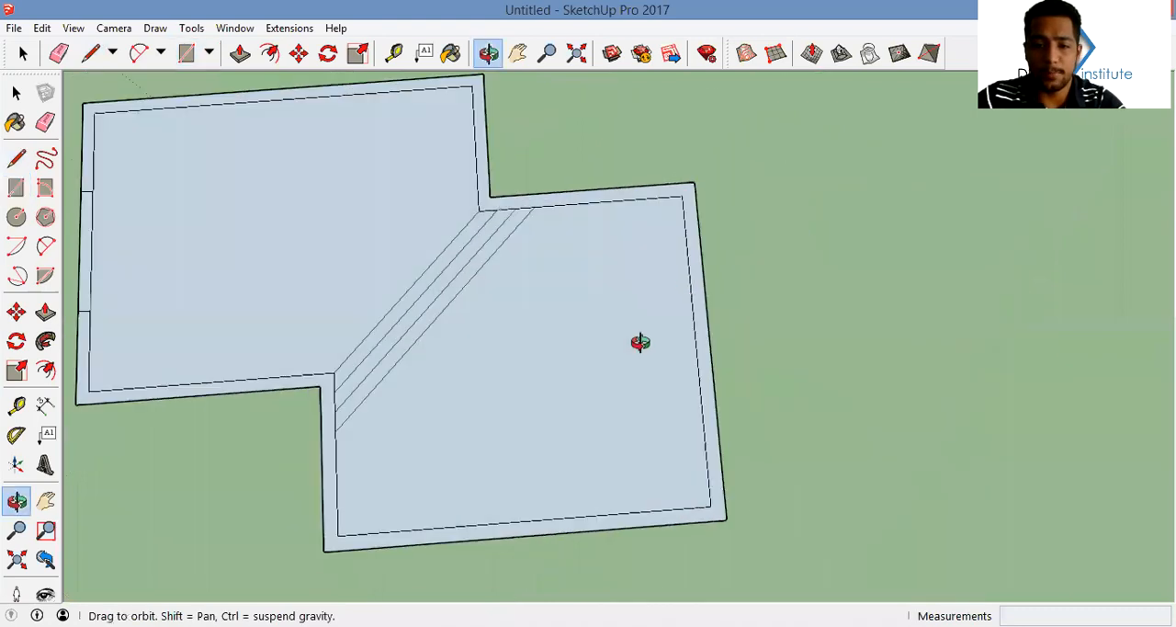
{"action": "scroll", "coordinate": [698, 302], "scroll_direction": "up", "scroll_amount": 3}
{"action": "left_click", "coordinate": [692, 295]}
{"action": "left_click", "coordinate": [724, 427]}
{"action": "scroll", "coordinate": [741, 234], "scroll_direction": "down", "scroll_amount": 4}
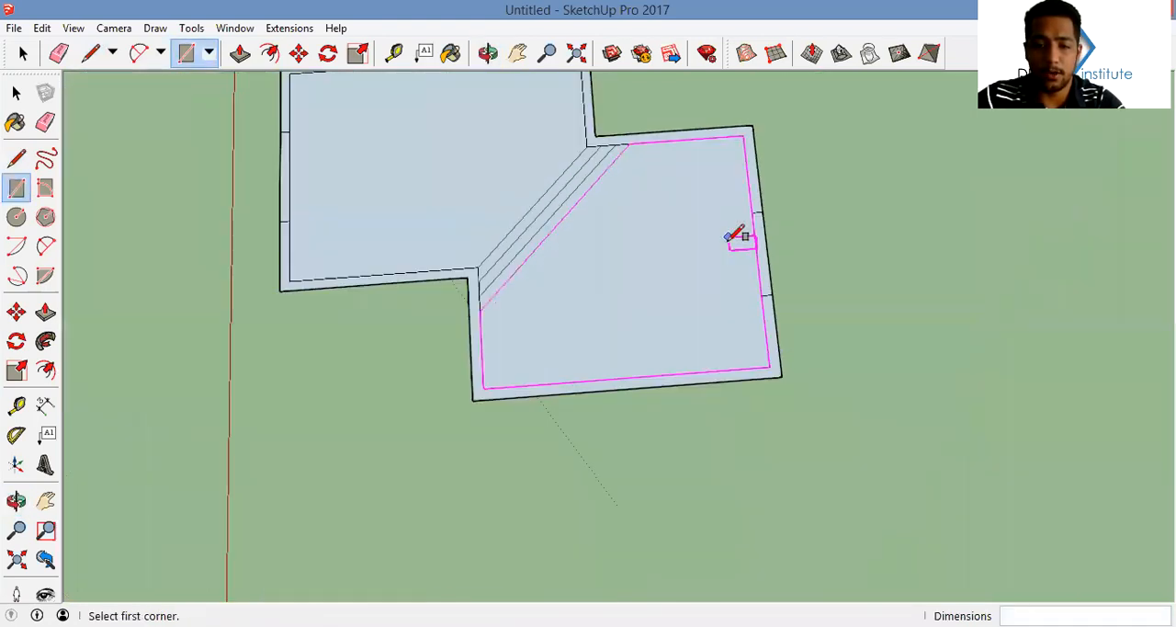
{"action": "scroll", "coordinate": [576, 374], "scroll_direction": "up", "scroll_amount": 4}
Copy the far wall's opening face to the empty ground outside the second room
{"action": "key", "text": "space"}
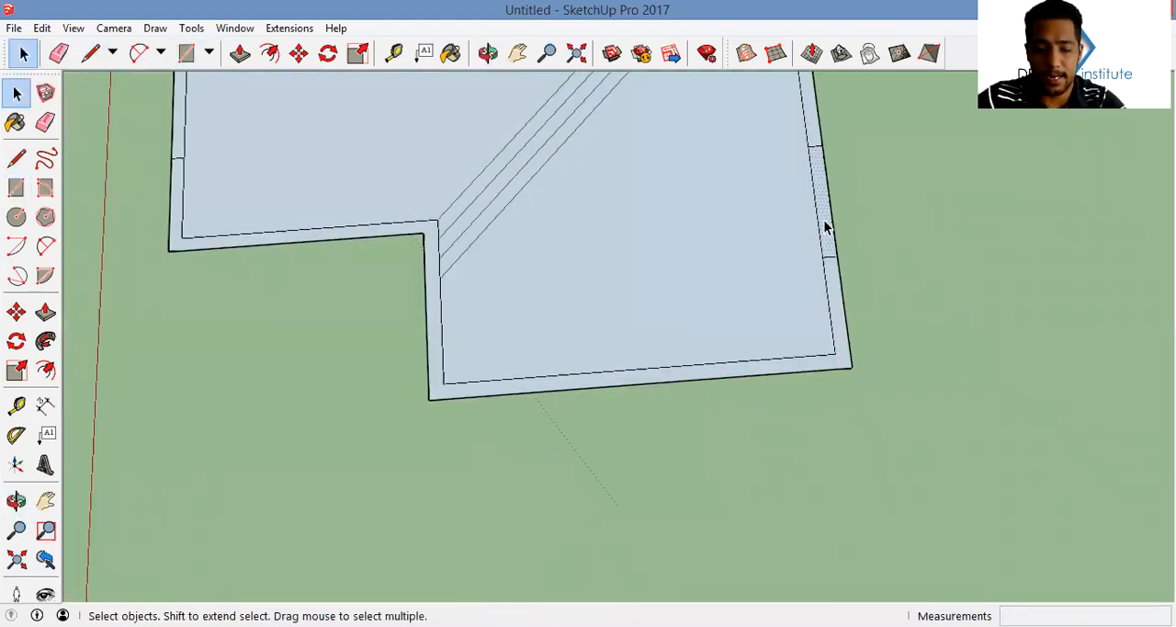
{"action": "key", "text": "m"}
{"action": "left_click", "coordinate": [829, 199]}
{"action": "key", "text": "ctrl"}
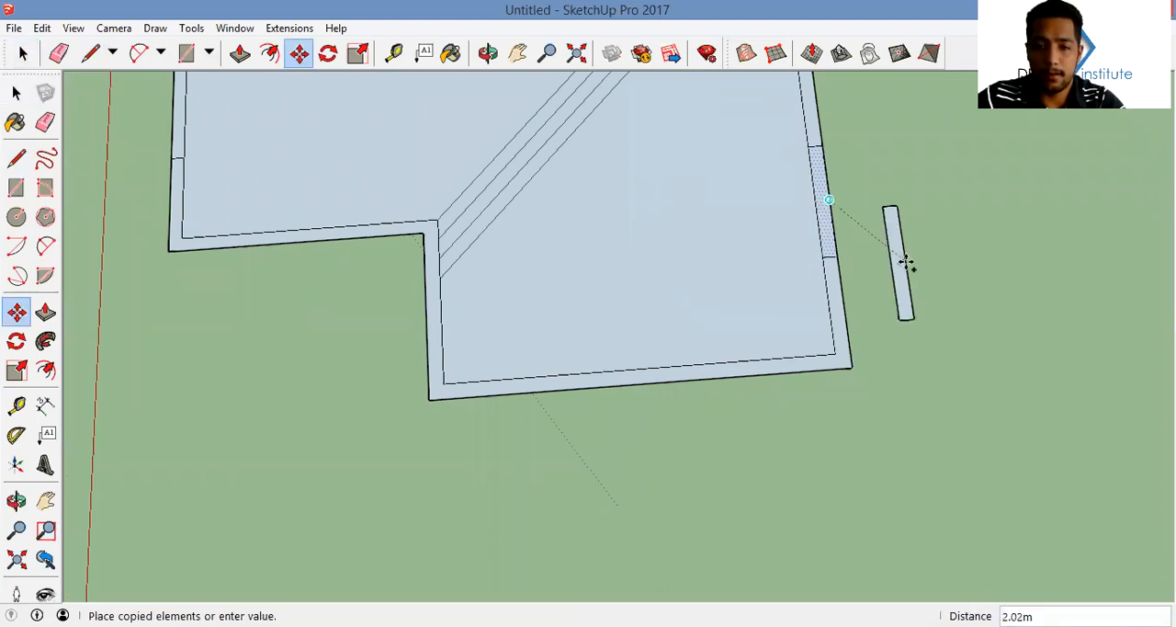
{"action": "left_click", "coordinate": [934, 292]}
{"action": "middle_click_drag", "start_coordinate": [933, 292], "coordinate": [817, 283], "text": "shift"}
Rotate the copied opening a quarter turn and move it into the second room's adjacent side wall
{"action": "key", "text": "q"}
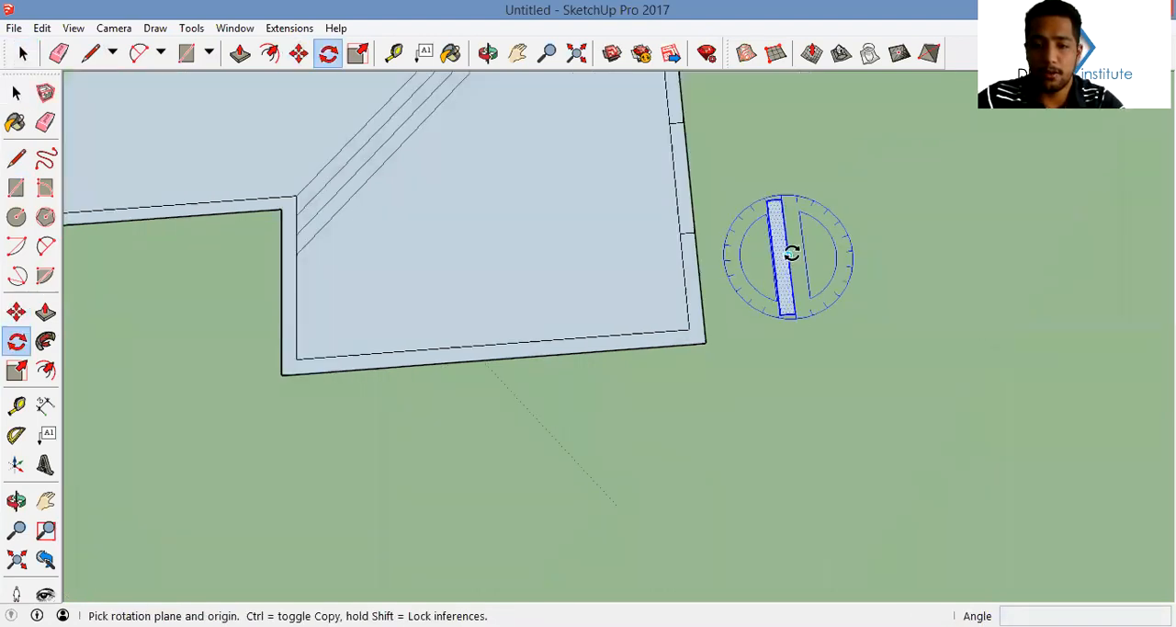
{"action": "left_click", "coordinate": [814, 190]}
{"action": "left_click", "coordinate": [784, 191]}
{"action": "key", "text": "m"}
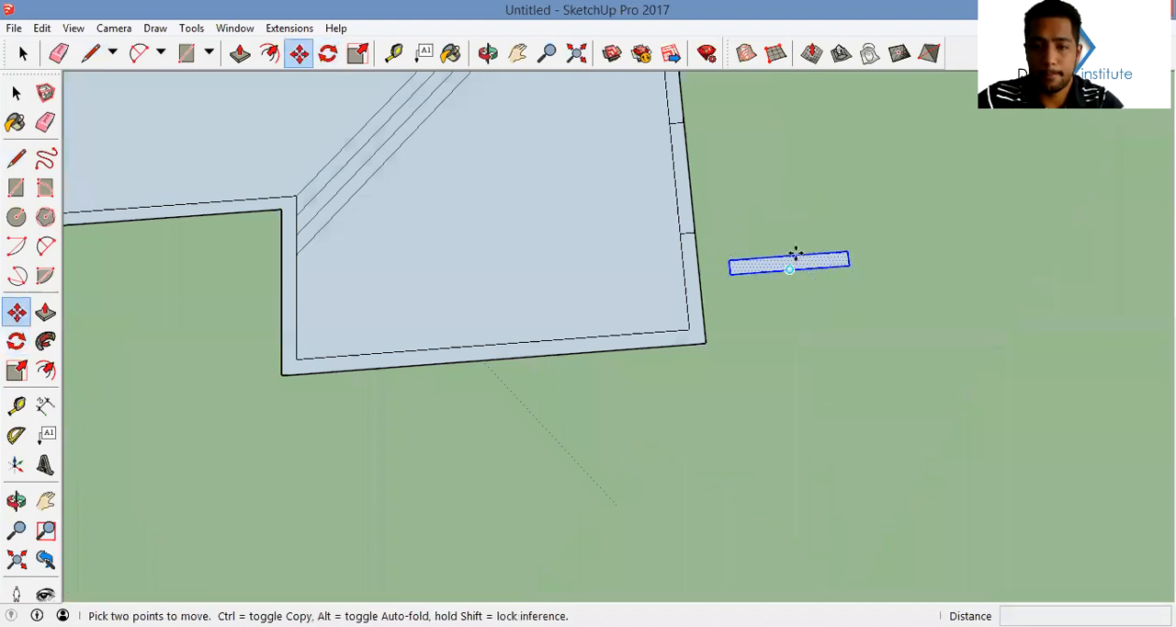
{"action": "left_click", "coordinate": [785, 257]}
{"action": "left_click", "coordinate": [499, 340]}
Select the entire floor plan and make it a group
{"action": "middle_click_drag", "start_coordinate": [708, 271], "coordinate": [939, 204]}
{"action": "middle_click_drag", "start_coordinate": [696, 253], "coordinate": [855, 193]}
{"action": "key", "text": "space"}
{"action": "left_click_drag", "start_coordinate": [773, 405], "coordinate": [437, 162]}
{"action": "right_click", "coordinate": [555, 269]}
{"action": "left_click", "coordinate": [663, 417]}
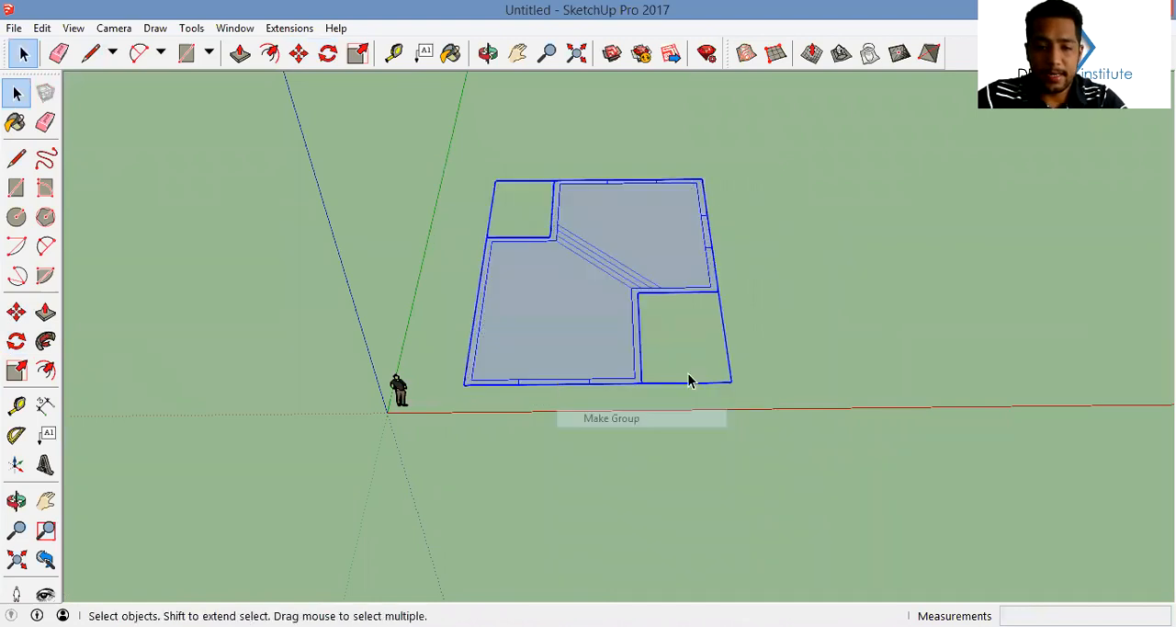
Trace the grouped floor plan's outer outline with lines to form one base face over both rooms
{"action": "middle_click_drag", "start_coordinate": [690, 381], "coordinate": [616, 362]}
{"action": "key", "text": "l"}
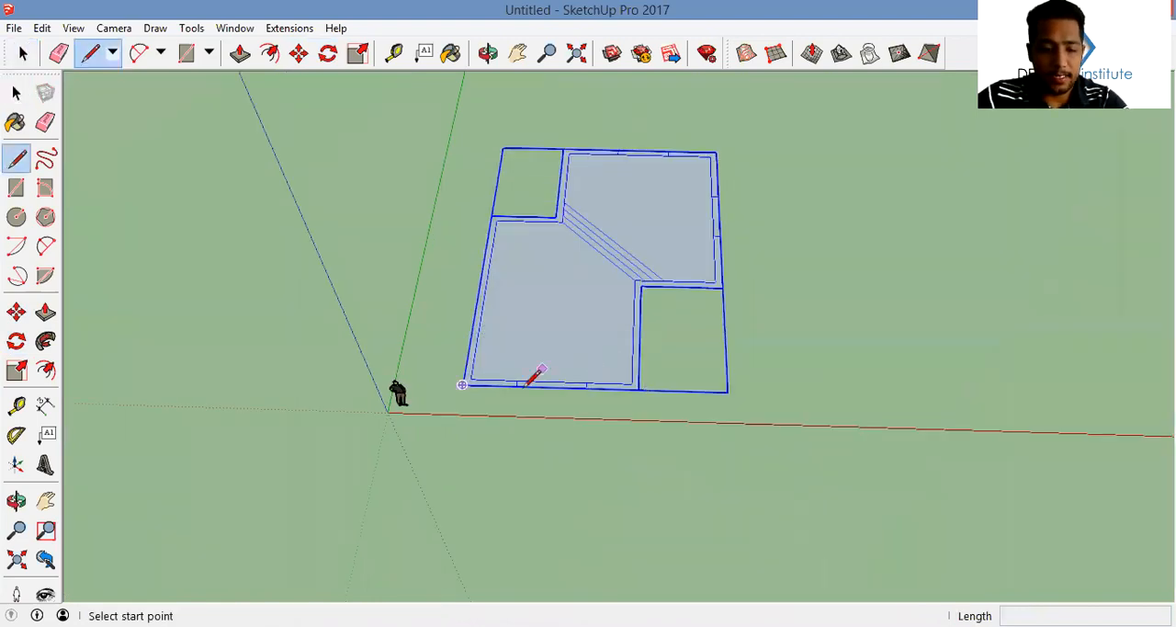
{"action": "left_click", "coordinate": [463, 384]}
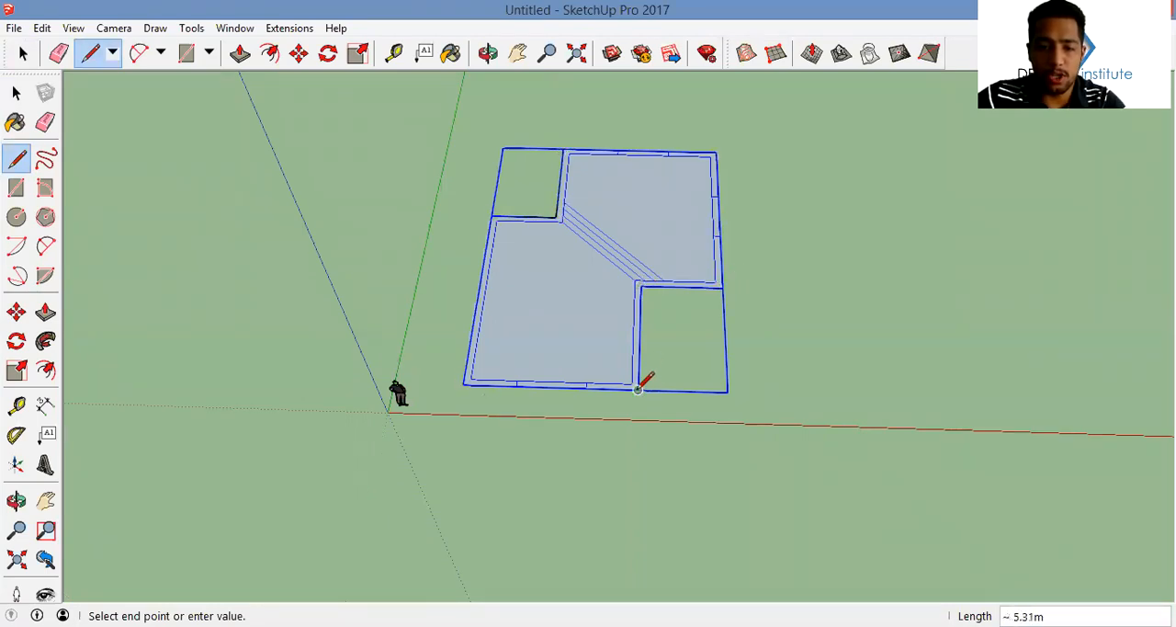
{"action": "key", "text": "Escape"}
{"action": "mouse_move", "coordinate": [619, 371]}
{"action": "middle_mouse_down"}
{"action": "mouse_move", "coordinate": [554, 312]}
{"action": "mouse_move", "coordinate": [586, 291]}
{"action": "middle_mouse_up"}
Push/Pull the traced base face upward to form a solid slab under both rooms
{"action": "key", "text": "p"}
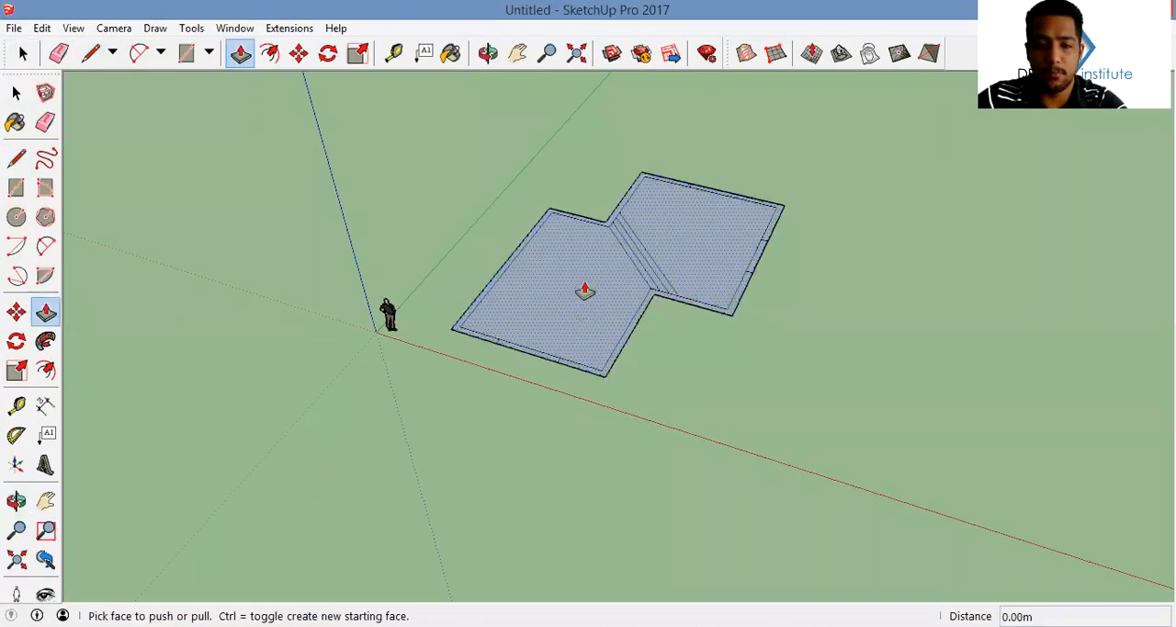
{"action": "scroll", "coordinate": [587, 292], "scroll_direction": "up", "scroll_amount": 2}
{"action": "middle_click_drag", "start_coordinate": [591, 336], "coordinate": [596, 311]}
{"action": "double_click", "coordinate": [602, 332]}
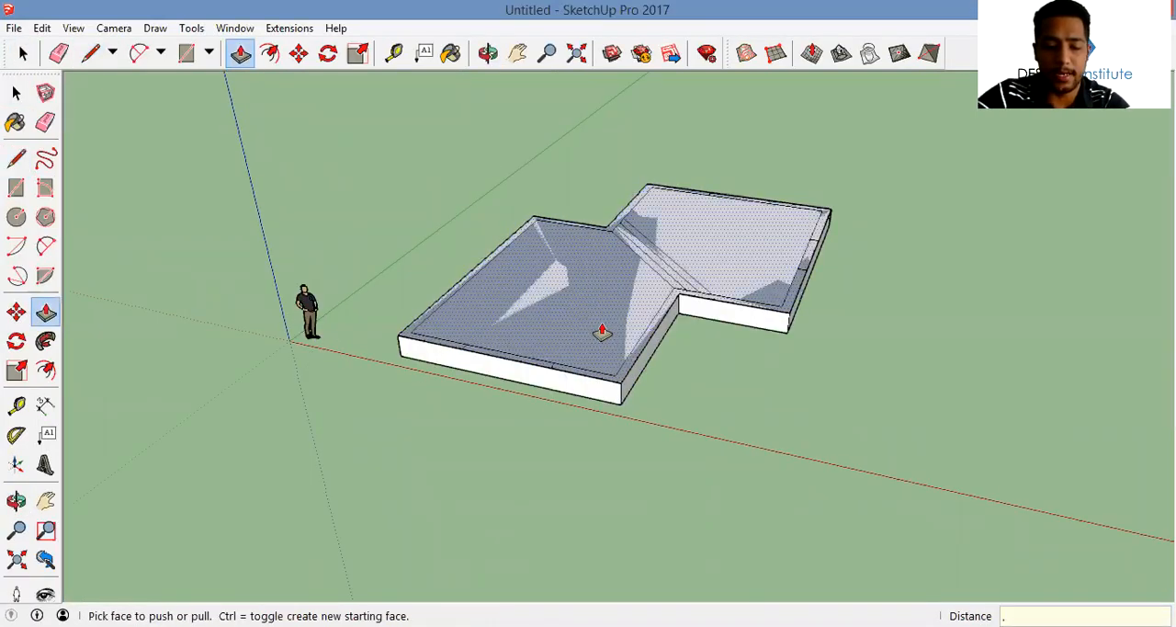
{"action": "left_click", "coordinate": [602, 333]}
Select the slab together with the grouped plan and explode the group so its lines merge with the slab
{"action": "key", "text": "space"}
{"action": "scroll", "coordinate": [772, 381], "scroll_direction": "down", "scroll_amount": 2}
{"action": "triple_click", "coordinate": [625, 302]}
{"action": "right_click", "coordinate": [605, 277]}
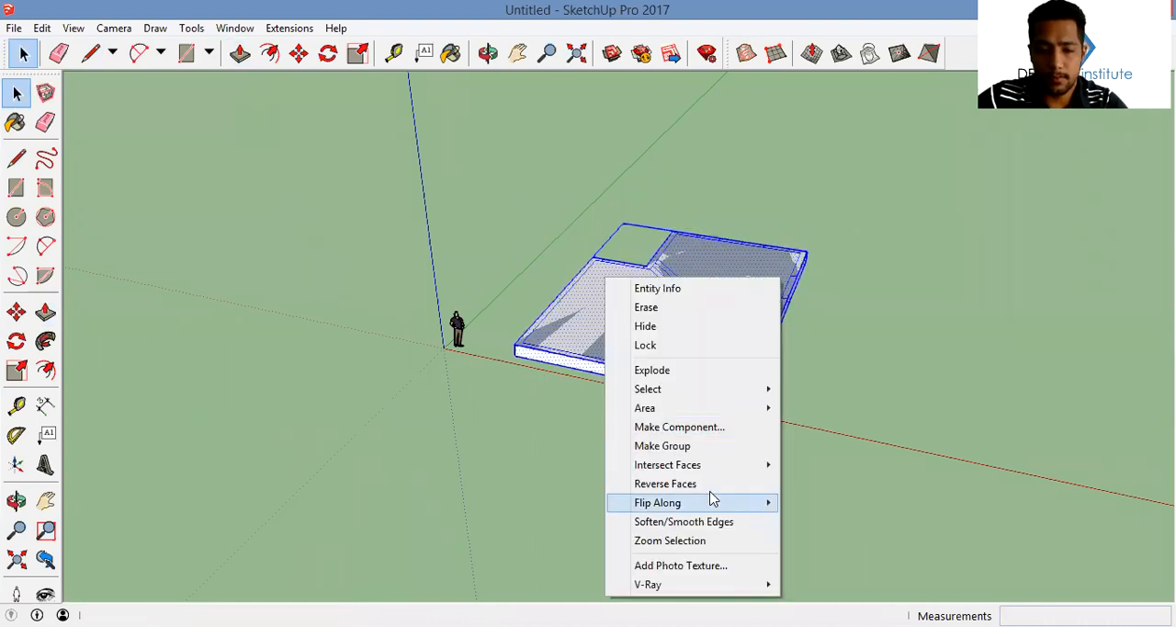
{"action": "left_click", "coordinate": [691, 371]}
Push/Pull the diagonal strip nearest the first room upward to form the lowest step
{"action": "middle_click_drag", "start_coordinate": [659, 344], "coordinate": [709, 286]}
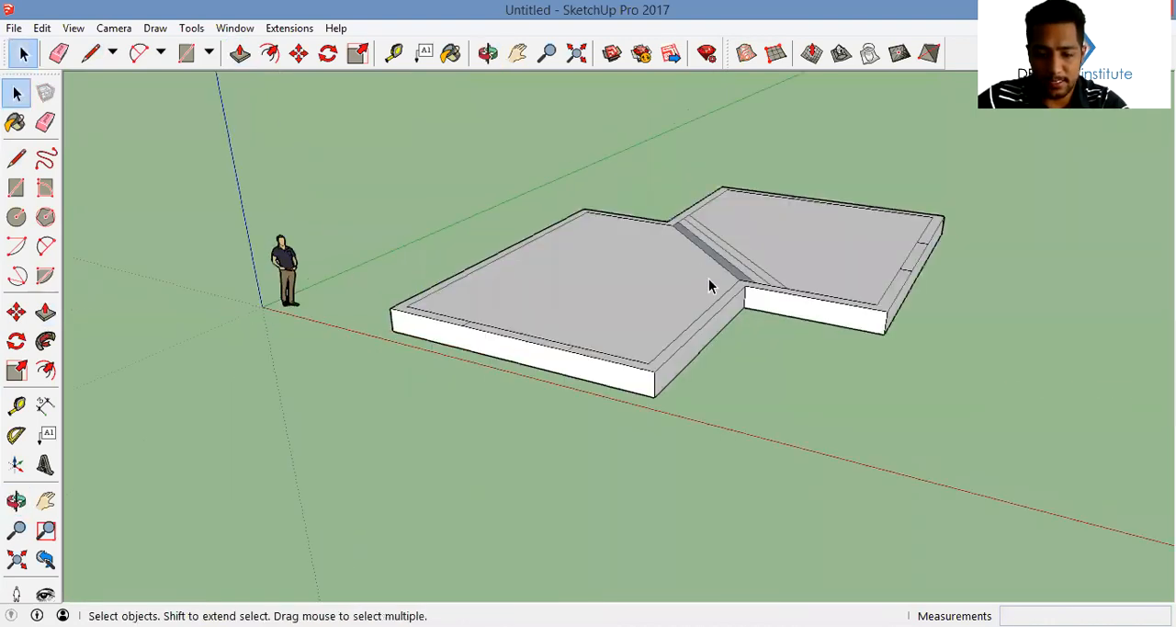
{"action": "key", "text": "p"}
{"action": "scroll", "coordinate": [599, 307], "scroll_direction": "up", "scroll_amount": 6}
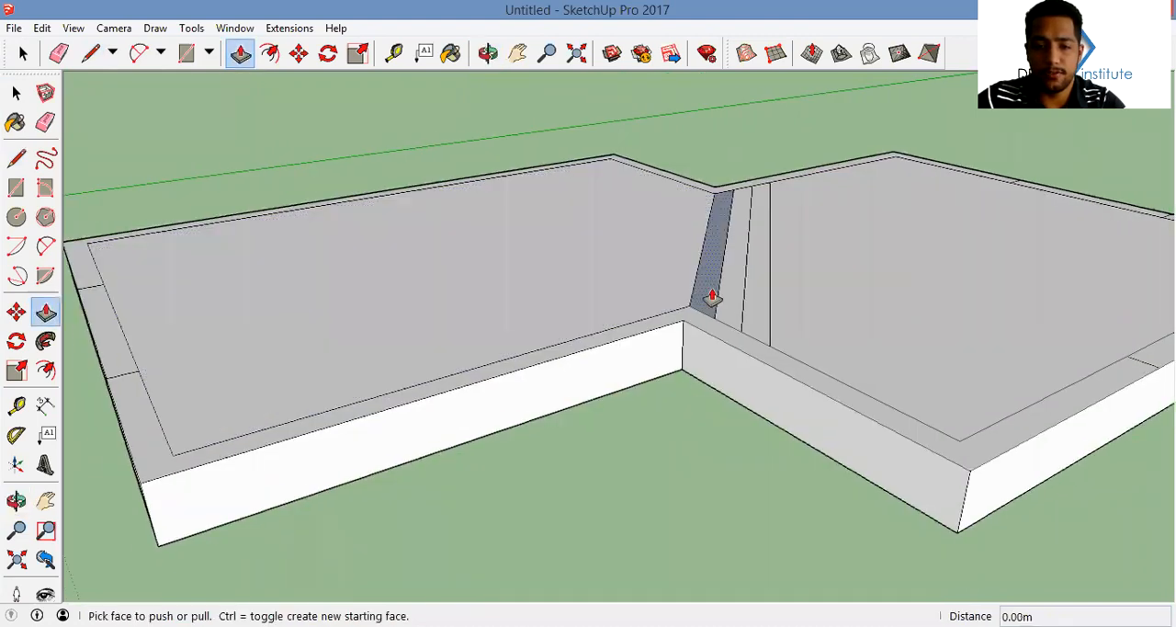
{"action": "left_click", "coordinate": [713, 270]}
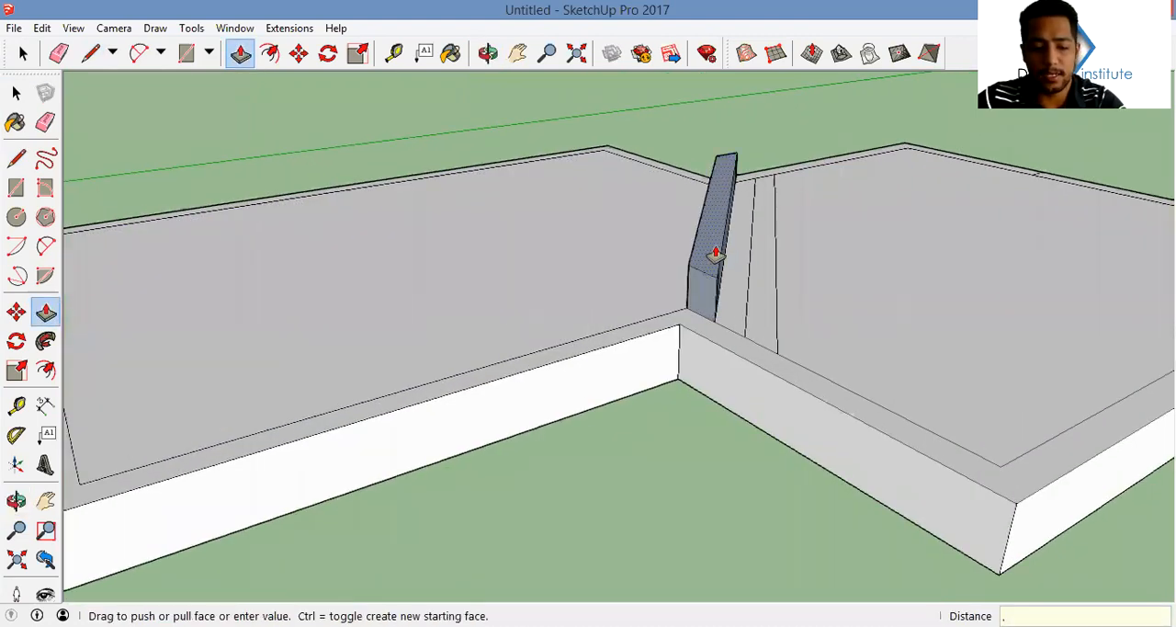
{"action": "key", "text": "Return"}
{"action": "scroll", "coordinate": [754, 299], "scroll_direction": "up", "scroll_amount": 1}
Raise the second diagonal strip by two riser heights and the third strip by three
{"action": "double_click", "coordinate": [745, 273]}
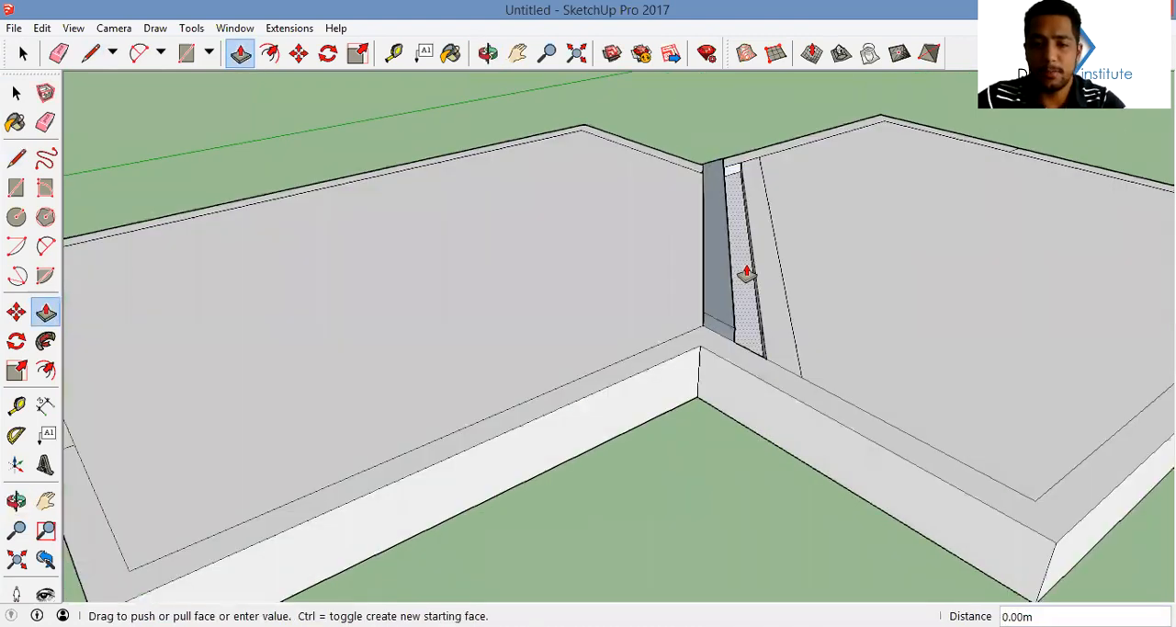
{"action": "key", "text": "ctrl+z"}
{"action": "double_click", "coordinate": [742, 250]}
{"action": "double_click", "coordinate": [742, 251]}
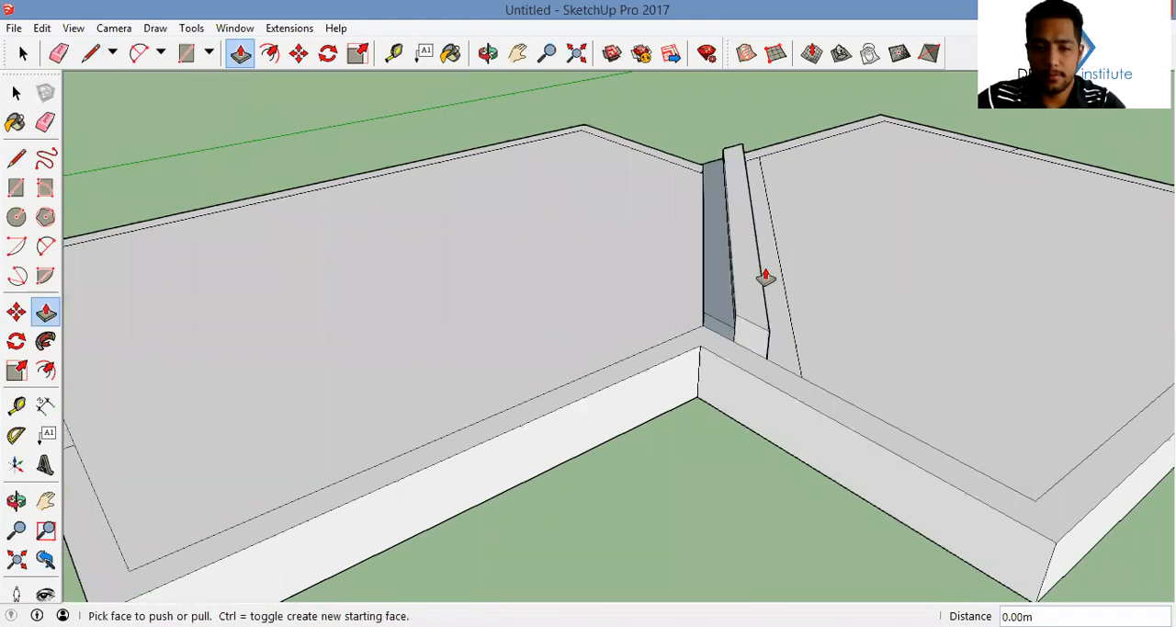
{"action": "double_click", "coordinate": [774, 269]}
{"action": "double_click", "coordinate": [775, 261]}
{"action": "double_click", "coordinate": [774, 257]}
Push/Pull the second room's floor up 0.45 m, level with the top diagonal step
{"action": "middle_click_drag", "start_coordinate": [742, 255], "coordinate": [684, 302]}
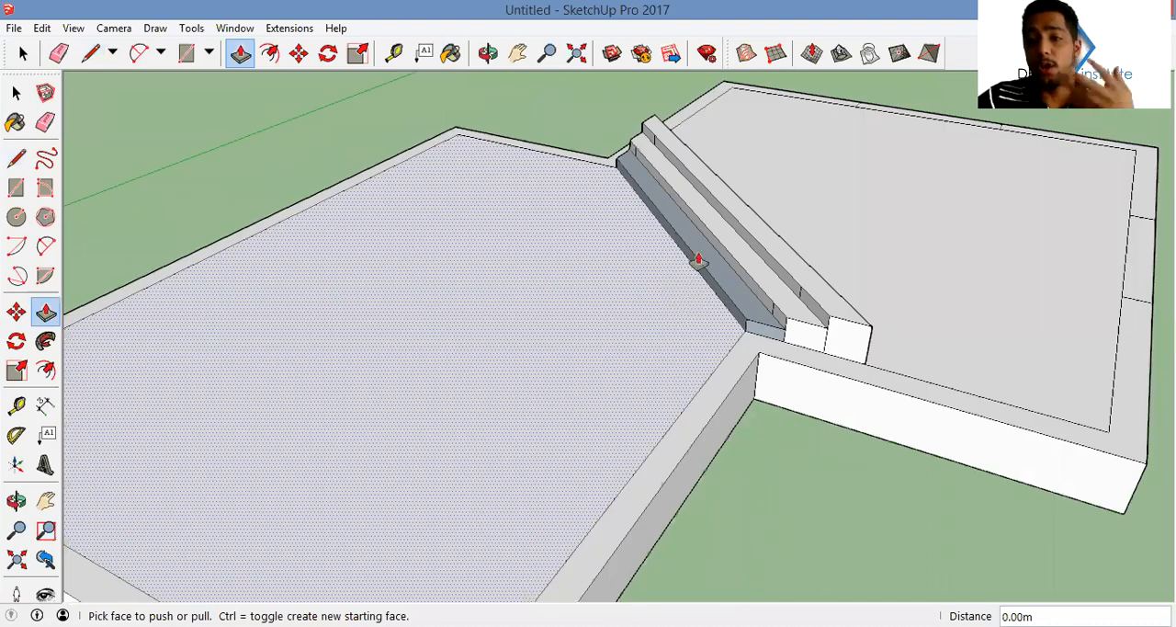
{"action": "left_click", "coordinate": [871, 273]}
{"action": "left_click", "coordinate": [743, 206]}
Draw a test rectangle of about 3.00 by 5.04 m on the empty ground and reverse its face
{"action": "middle_click_drag", "start_coordinate": [850, 224], "coordinate": [736, 314]}
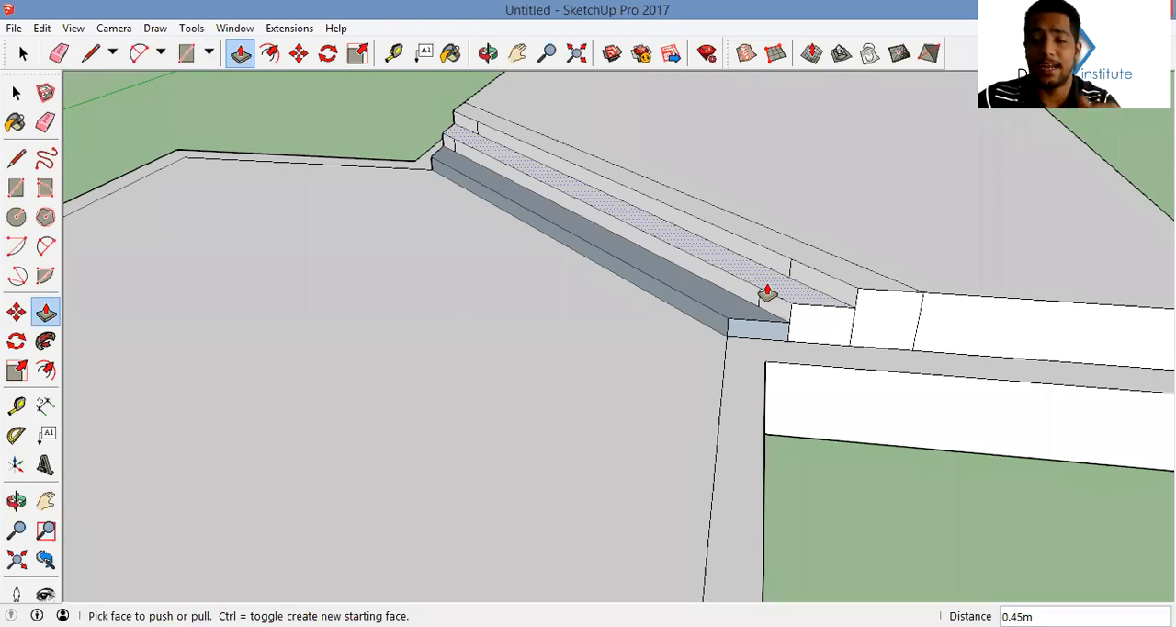
{"action": "mouse_move", "coordinate": [851, 318]}
{"action": "middle_mouse_down"}
{"action": "mouse_move", "coordinate": [691, 325]}
{"action": "mouse_move", "coordinate": [541, 218]}
{"action": "middle_mouse_up"}
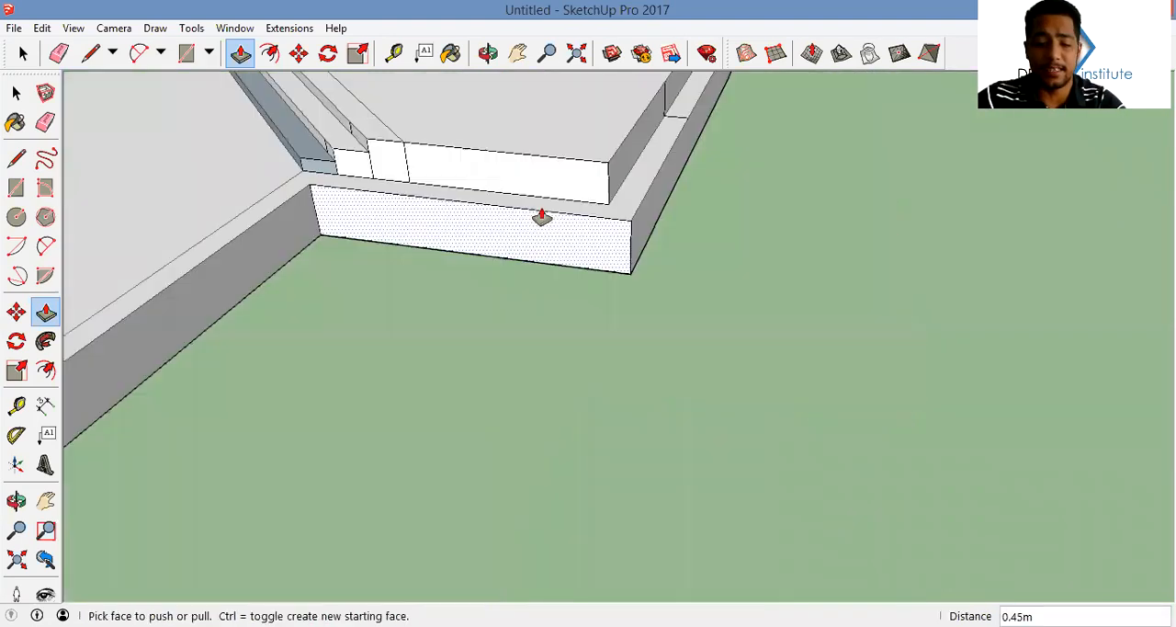
{"action": "scroll", "coordinate": [541, 218], "scroll_direction": "down", "scroll_amount": 3}
{"action": "key", "text": "r"}
{"action": "left_click", "coordinate": [685, 412]}
{"action": "left_click", "coordinate": [925, 249]}
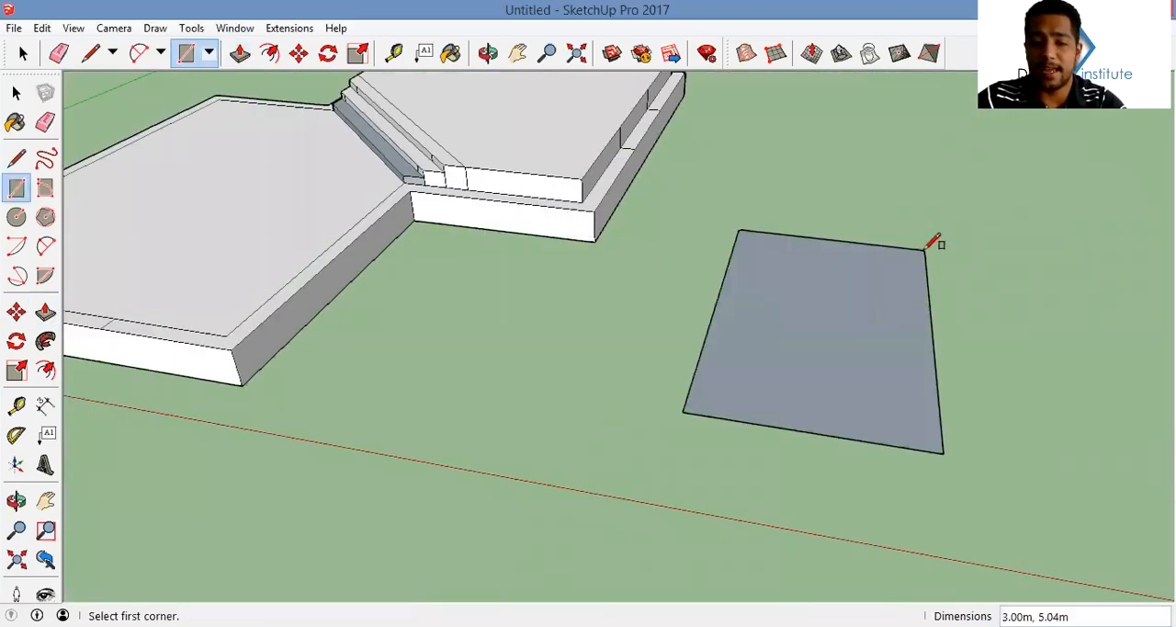
{"action": "key", "text": "space"}
{"action": "right_click", "coordinate": [817, 342]}
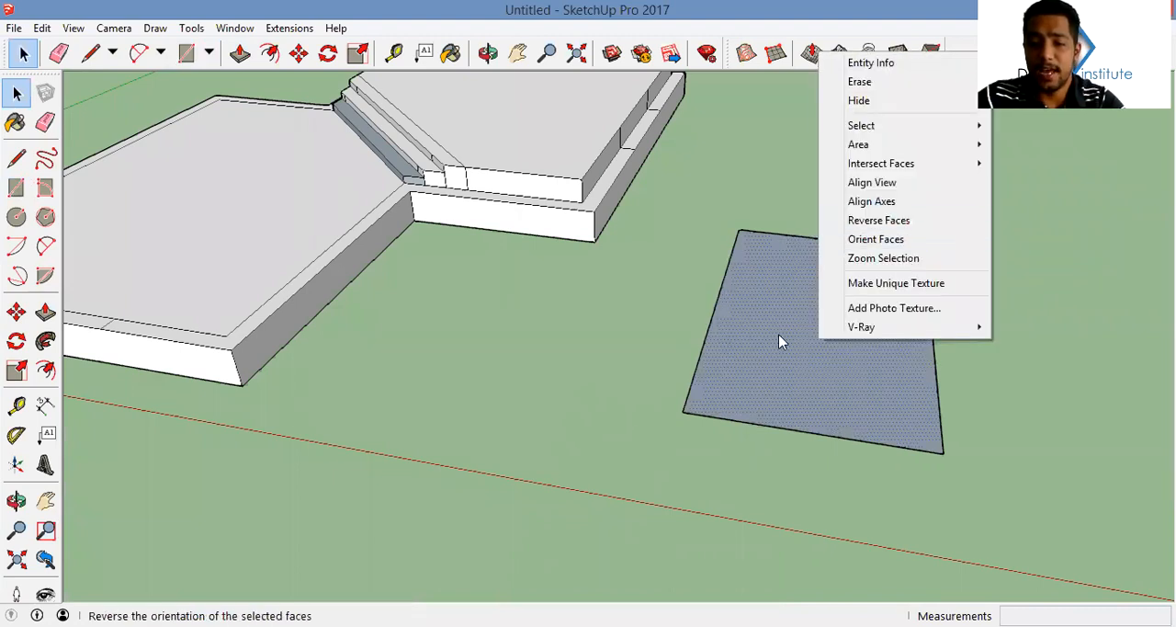
{"action": "left_click", "coordinate": [906, 223]}
Draw a second test rectangle beside the first, extrude the first about 2.05 m and repeat that extrusion on the second
{"action": "middle_click_drag", "start_coordinate": [804, 339], "coordinate": [593, 271]}
{"action": "scroll", "coordinate": [592, 270], "scroll_direction": "down", "scroll_amount": 2}
{"action": "left_click", "coordinate": [747, 345]}
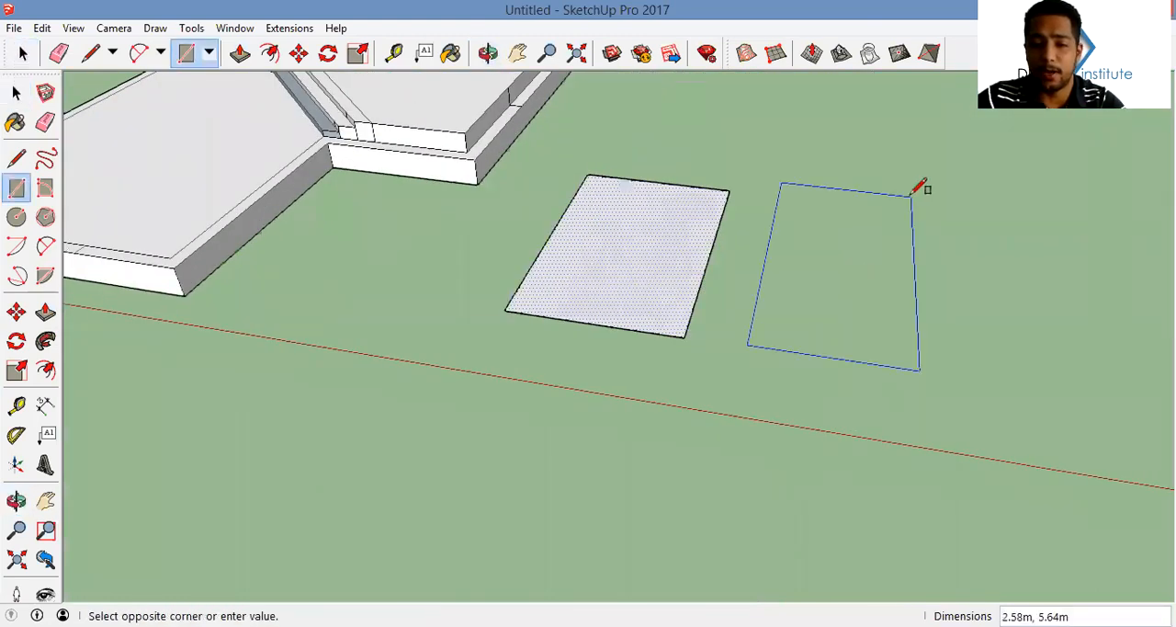
{"action": "left_click", "coordinate": [917, 225]}
{"action": "key", "text": "space"}
{"action": "key", "text": "p"}
{"action": "left_click", "coordinate": [640, 226]}
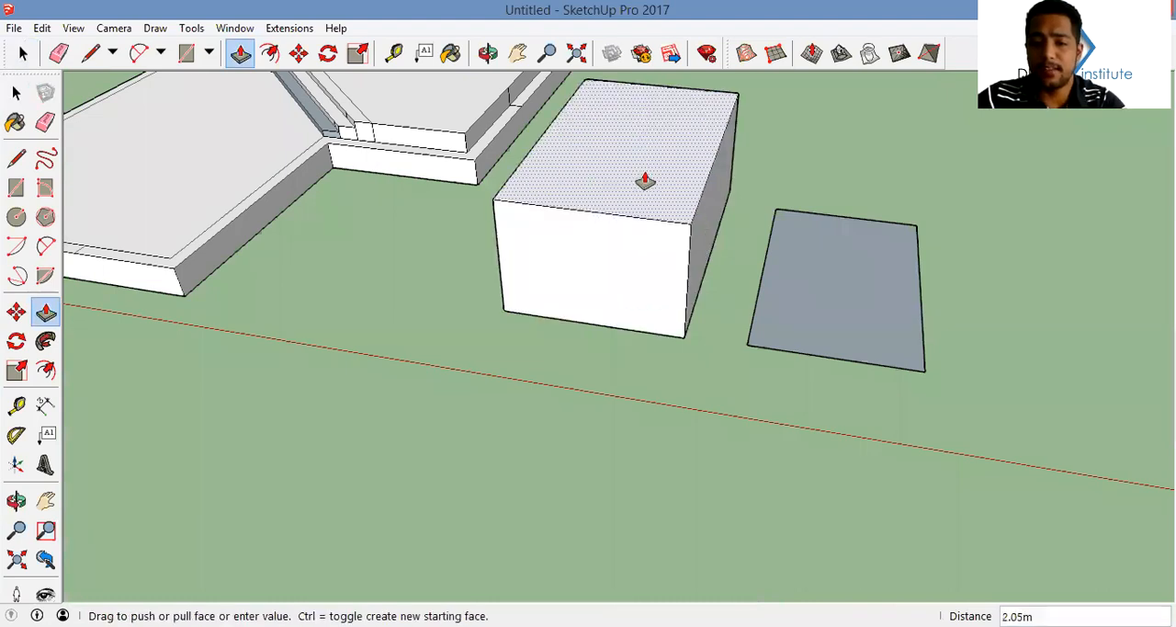
{"action": "left_click", "coordinate": [645, 181]}
{"action": "double_click", "coordinate": [848, 311]}
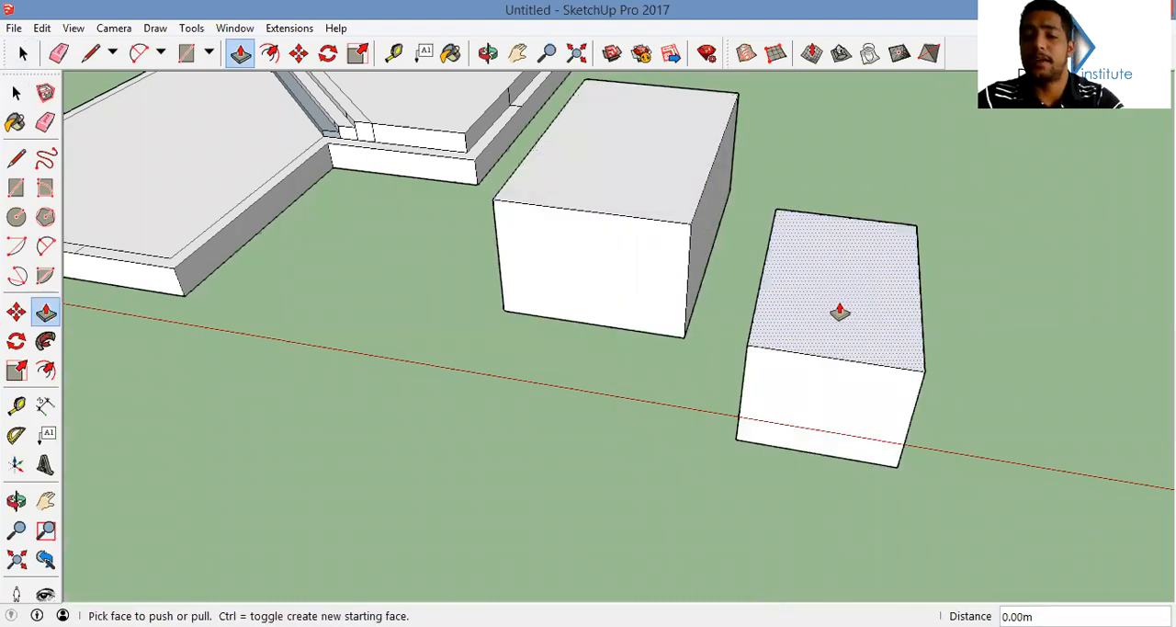
Undo the test extrusions and rectangles on the ground
{"action": "key", "text": "ctrl+z"}
{"action": "key", "text": "ctrl+z"}
{"action": "key", "text": "ctrl+z"}
Push/Pull the wall band running along the stepped side of both rooms up to the second room's floor level
{"action": "middle_click_drag", "start_coordinate": [601, 223], "coordinate": [788, 295]}
{"action": "scroll", "coordinate": [787, 294], "scroll_direction": "up", "scroll_amount": 2}
{"action": "double_click", "coordinate": [788, 292]}
{"action": "double_click", "coordinate": [783, 328]}
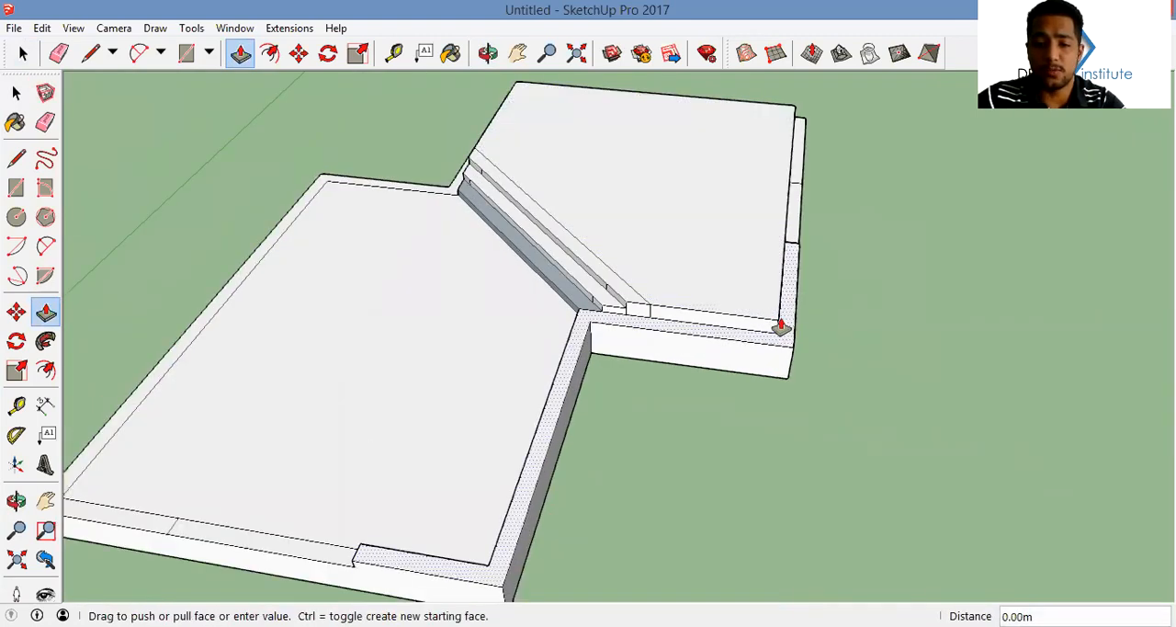
{"action": "left_click", "coordinate": [782, 337]}
{"action": "left_click", "coordinate": [770, 271]}
Raise the remaining wall band sections around the rooms to the second room's floor level
{"action": "middle_click_drag", "start_coordinate": [770, 268], "coordinate": [561, 257]}
{"action": "left_click", "coordinate": [968, 430]}
{"action": "left_click", "coordinate": [1013, 376]}
{"action": "middle_click_drag", "start_coordinate": [1013, 376], "coordinate": [740, 372]}
{"action": "left_click", "coordinate": [740, 372]}
{"action": "left_click", "coordinate": [664, 310]}
{"action": "left_click", "coordinate": [747, 371]}
{"action": "left_click", "coordinate": [727, 332]}
Draw vertical lines from both ends of the first room's front opening down to the slab's base
{"action": "middle_click_drag", "start_coordinate": [801, 339], "coordinate": [632, 356]}
{"action": "key", "text": "l"}
{"action": "scroll", "coordinate": [615, 360], "scroll_direction": "up", "scroll_amount": 3}
{"action": "scroll", "coordinate": [584, 351], "scroll_direction": "up", "scroll_amount": 1}
{"action": "left_click", "coordinate": [583, 351]}
{"action": "left_click", "coordinate": [584, 386]}
{"action": "left_click", "coordinate": [797, 345]}
{"action": "left_click", "coordinate": [796, 382]}
Draw three horizontal lines across the face below the front opening to divide it into four equal risers
{"action": "middle_click_drag", "start_coordinate": [630, 284], "coordinate": [505, 294]}
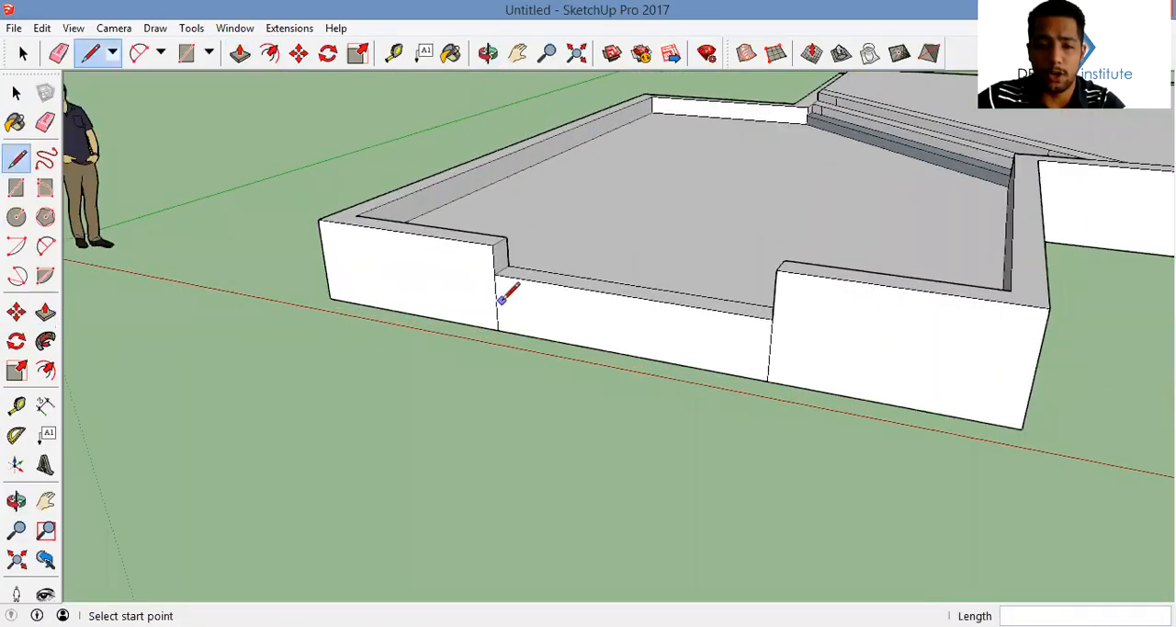
{"action": "left_click", "coordinate": [495, 303]}
{"action": "left_click", "coordinate": [770, 347]}
{"action": "left_click", "coordinate": [770, 335]}
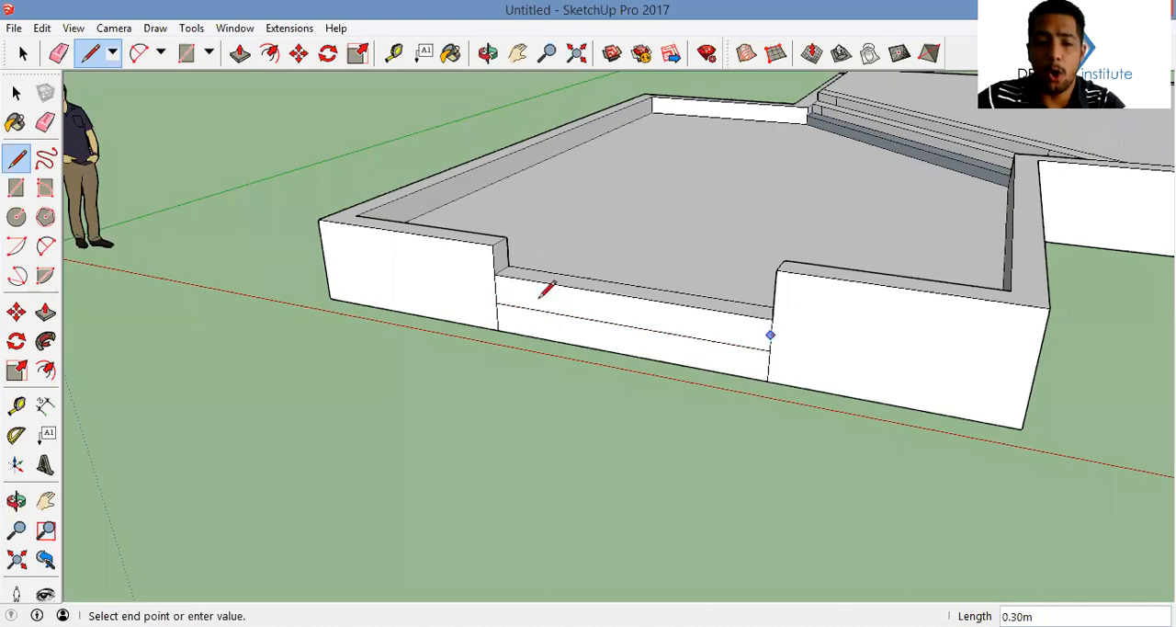
{"action": "left_click", "coordinate": [496, 289]}
{"action": "left_click", "coordinate": [495, 317]}
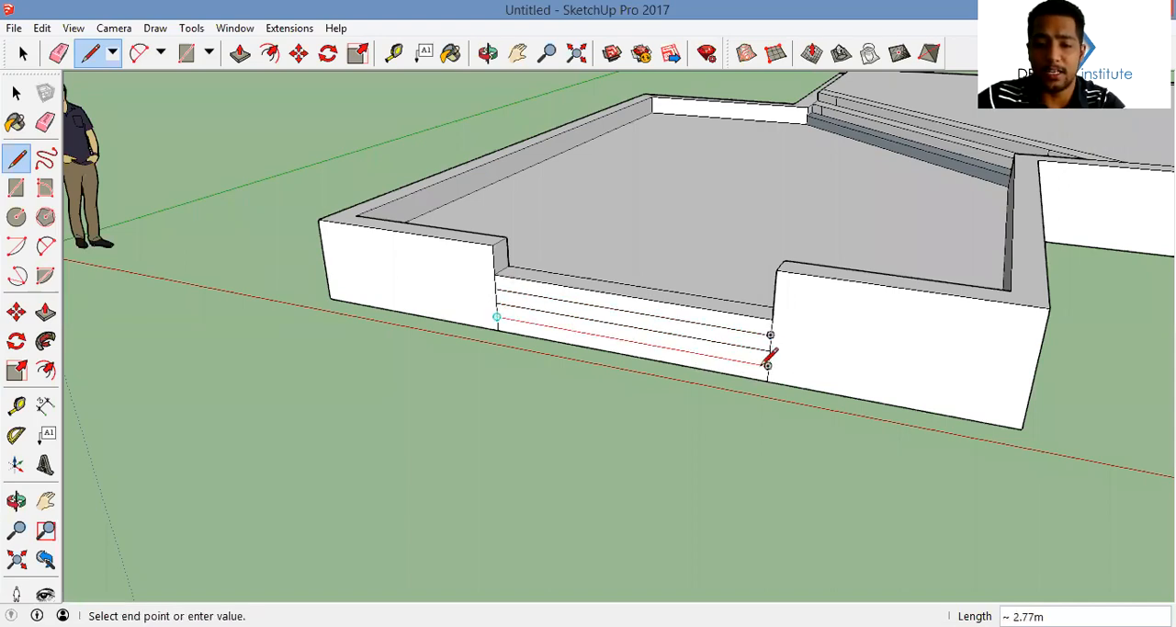
{"action": "left_click", "coordinate": [770, 361]}
Try extruding the lowest riser strip 1.3 m outward and undo it
{"action": "middle_click_drag", "start_coordinate": [768, 365], "coordinate": [683, 365]}
{"action": "key", "text": "p"}
{"action": "scroll", "coordinate": [680, 390], "scroll_direction": "up", "scroll_amount": 3}
{"action": "left_click", "coordinate": [723, 378]}
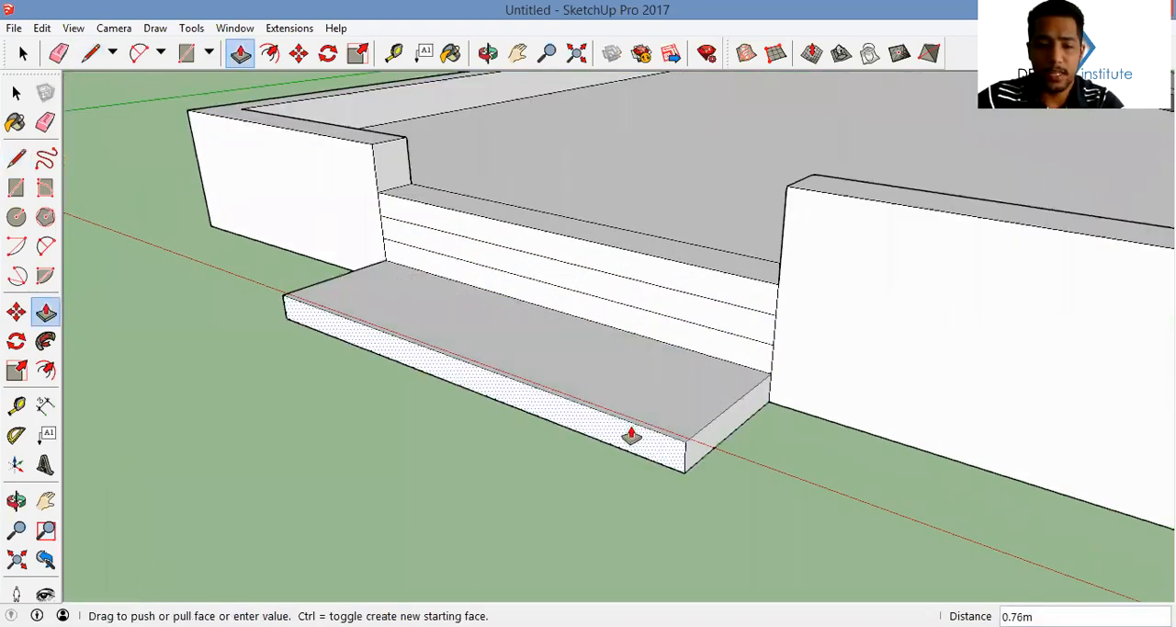
{"action": "type", "text": "1.3"}
{"action": "key", "text": "Return"}
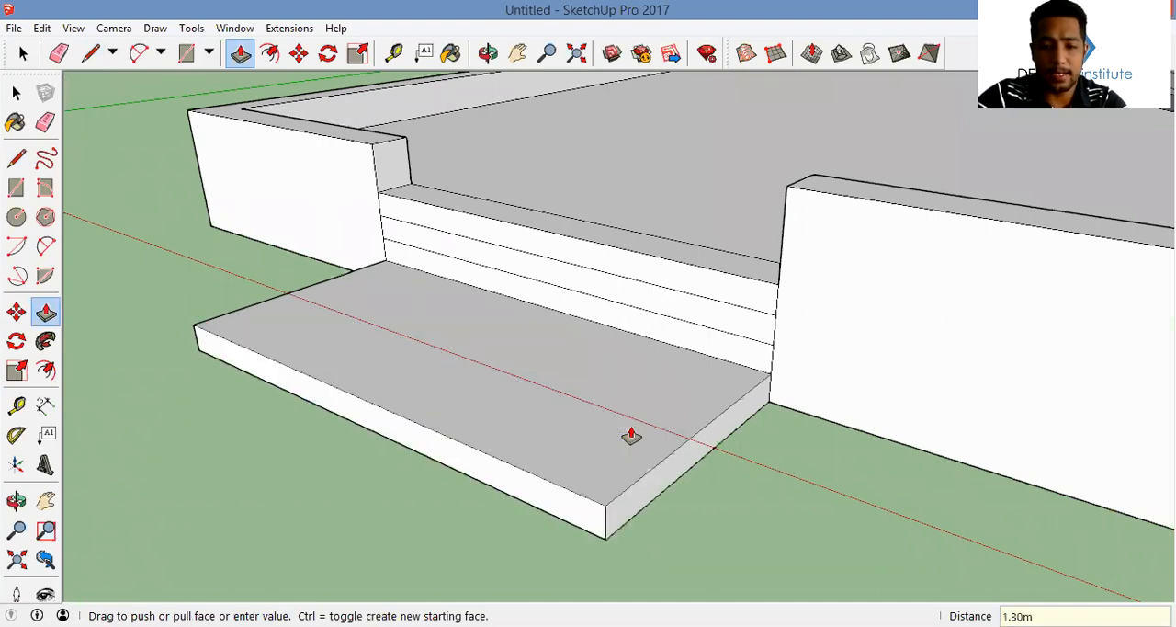
{"action": "key", "text": "ctrl+z"}
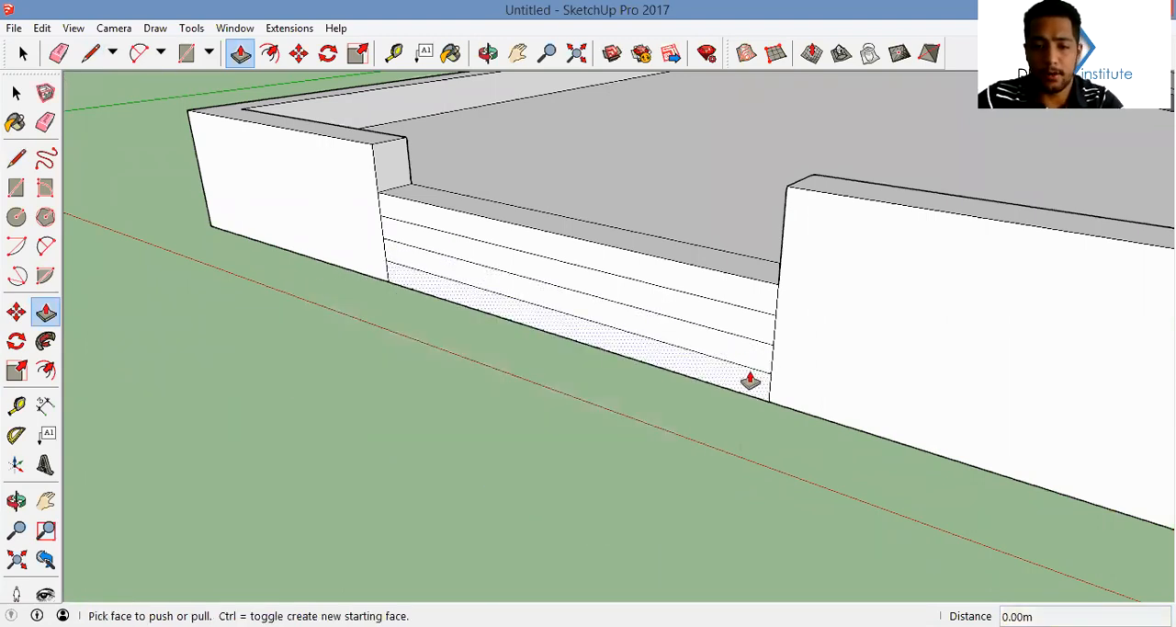
Extrude the lowest riser strip 1.2 m outward and the second strip 0.9 m
{"action": "left_click", "coordinate": [751, 381]}
{"action": "type", "text": "1.2"}
{"action": "key", "text": "Return"}
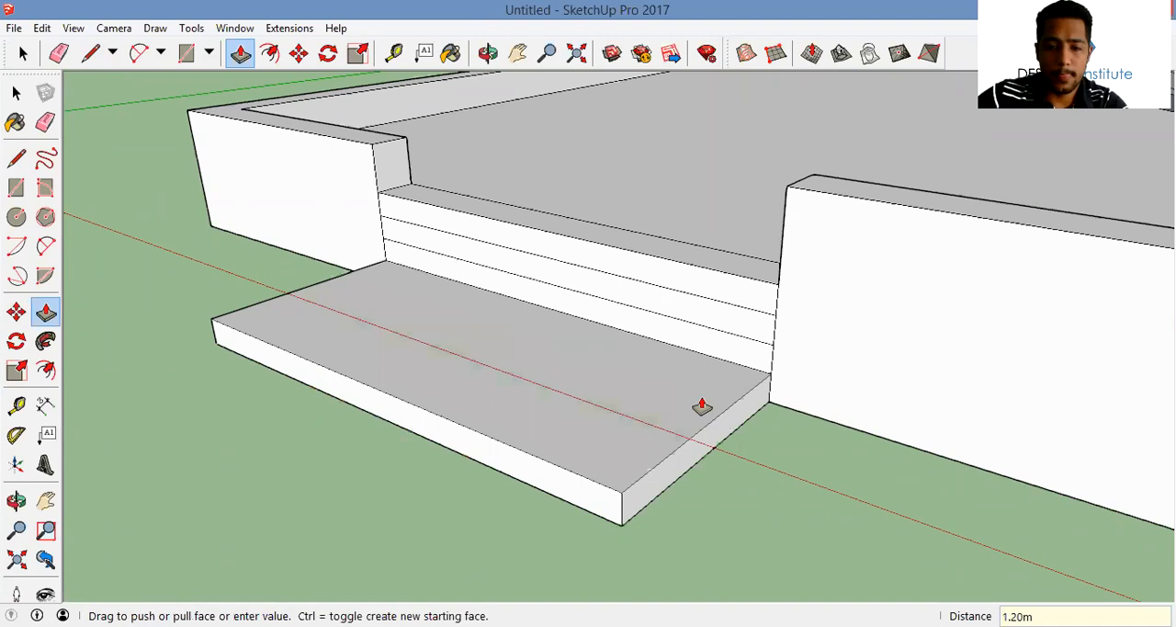
{"action": "left_click", "coordinate": [742, 360]}
{"action": "type", "text": ".9"}
{"action": "key", "text": "Return"}
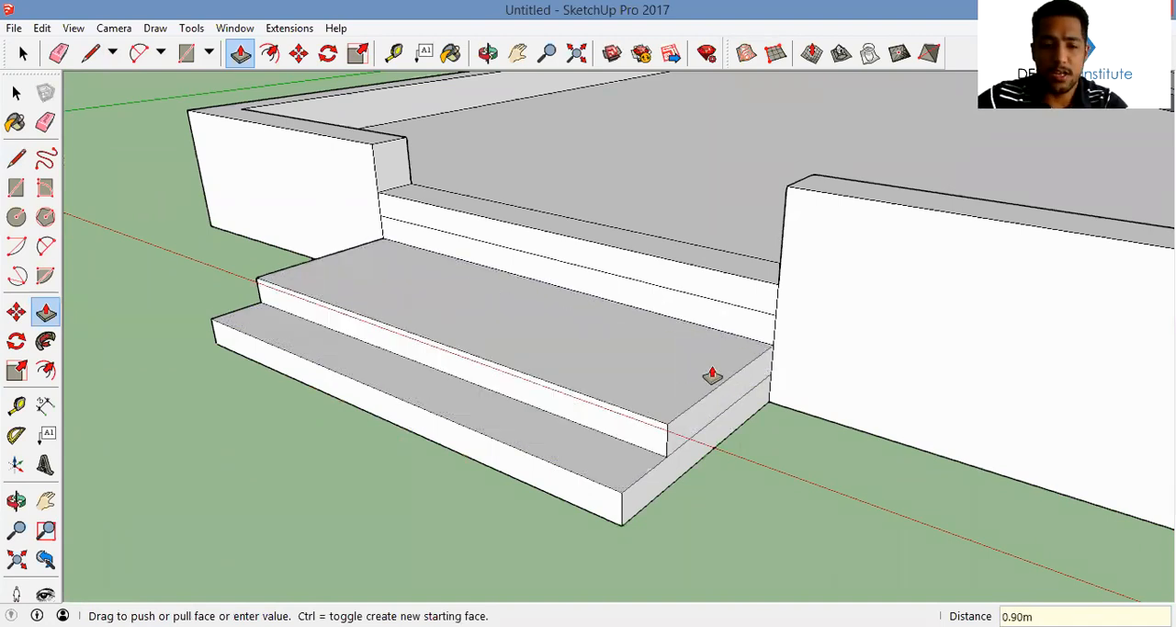
Extrude the third riser strip 0.60 m outward and the top strip a shorter distance to complete the entrance stairs
{"action": "left_click", "coordinate": [712, 336]}
{"action": "type", "text": ".9"}
{"action": "key", "text": "Return"}
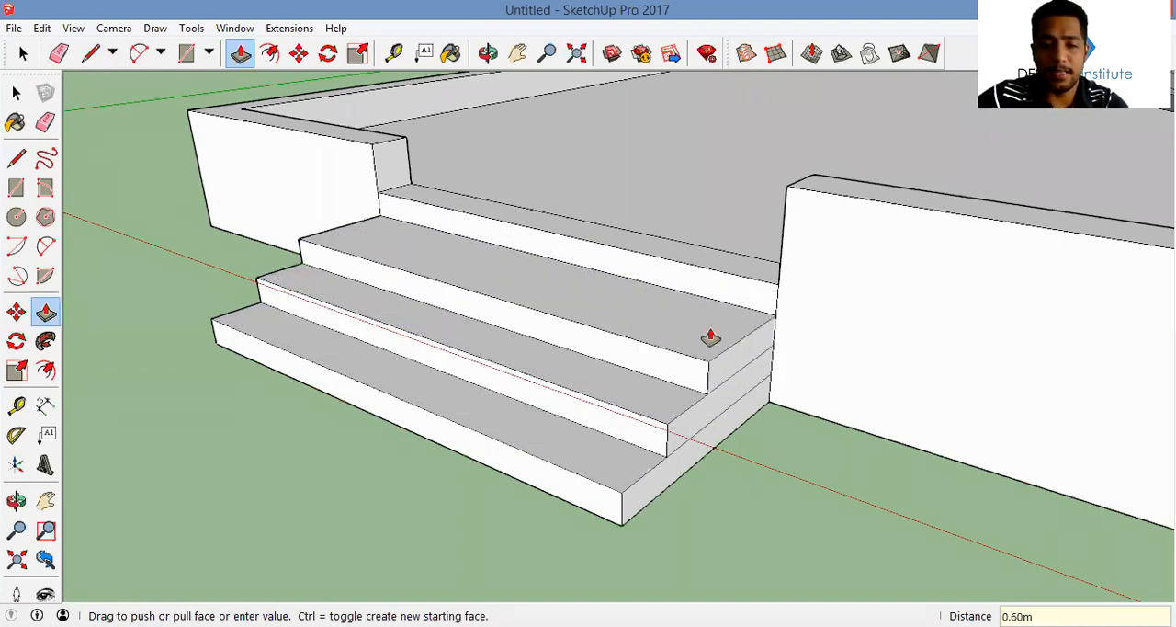
{"action": "left_click", "coordinate": [704, 299]}
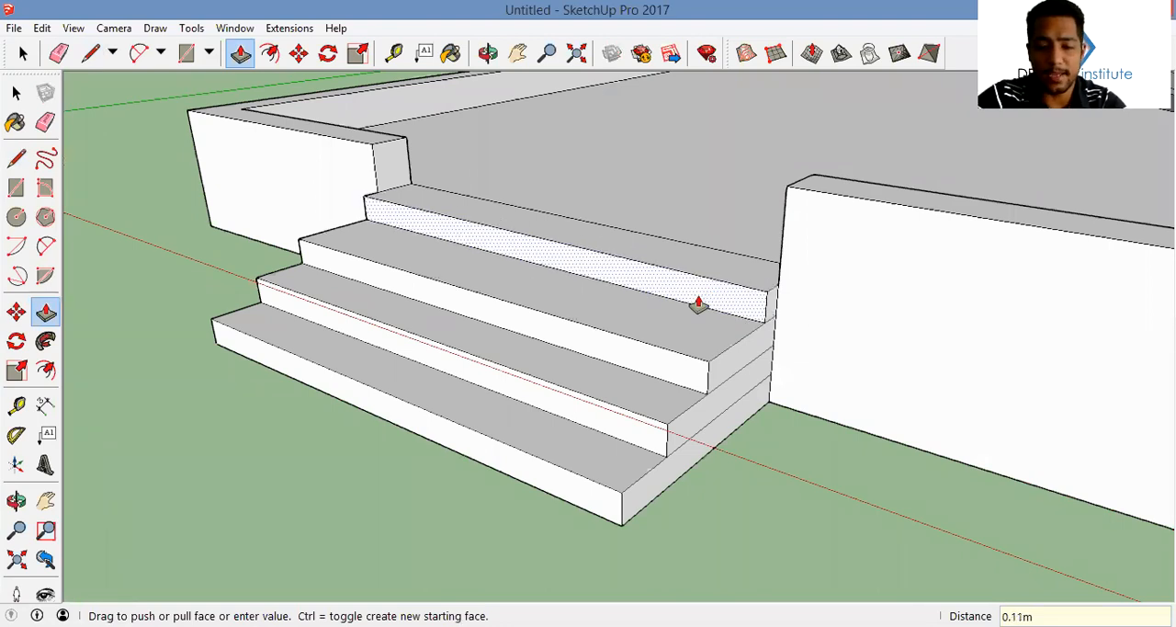
{"action": "type", "text": ".9"}
{"action": "key", "text": "Return"}
{"action": "key", "text": "space"}
Push/Pull the opening face in the second room's side wall up 0.45 m to match the surrounding wall band
{"action": "middle_click_drag", "start_coordinate": [699, 296], "coordinate": [588, 265]}
{"action": "scroll", "coordinate": [892, 261], "scroll_direction": "up", "scroll_amount": 3}
{"action": "middle_click_drag", "start_coordinate": [892, 261], "coordinate": [817, 293]}
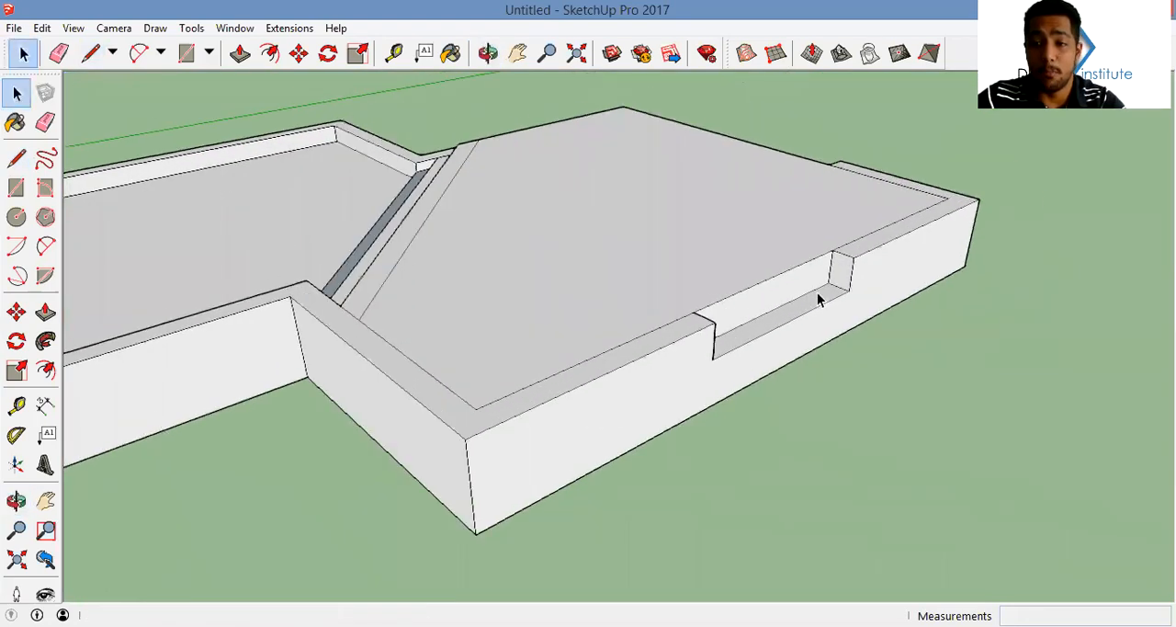
{"action": "scroll", "coordinate": [810, 297], "scroll_direction": "up", "scroll_amount": 2}
{"action": "key", "text": "p"}
{"action": "left_click", "coordinate": [811, 310]}
{"action": "left_click", "coordinate": [753, 292]}
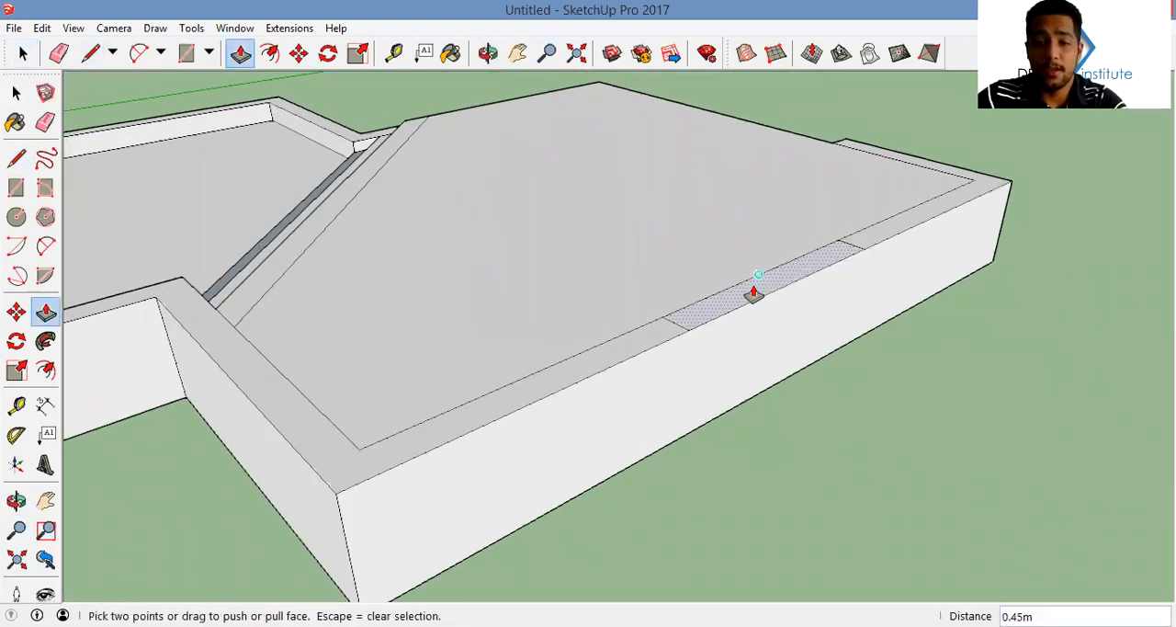
Raise the opening face in the second room's far wall to the level of the surrounding wall band
{"action": "scroll", "coordinate": [846, 279], "scroll_direction": "down", "scroll_amount": 4}
{"action": "middle_click_drag", "start_coordinate": [848, 282], "coordinate": [392, 272]}
{"action": "middle_click_drag", "start_coordinate": [616, 290], "coordinate": [779, 278]}
{"action": "left_click", "coordinate": [617, 286]}
{"action": "key", "text": "ctrl+z"}
{"action": "left_click", "coordinate": [618, 287]}
{"action": "left_click", "coordinate": [600, 267]}
{"action": "scroll", "coordinate": [600, 267], "scroll_direction": "down", "scroll_amount": 4}
{"action": "scroll", "coordinate": [800, 295], "scroll_direction": "up", "scroll_amount": 3}
{"action": "double_click", "coordinate": [849, 294]}
{"action": "scroll", "coordinate": [760, 281], "scroll_direction": "down", "scroll_amount": 5}
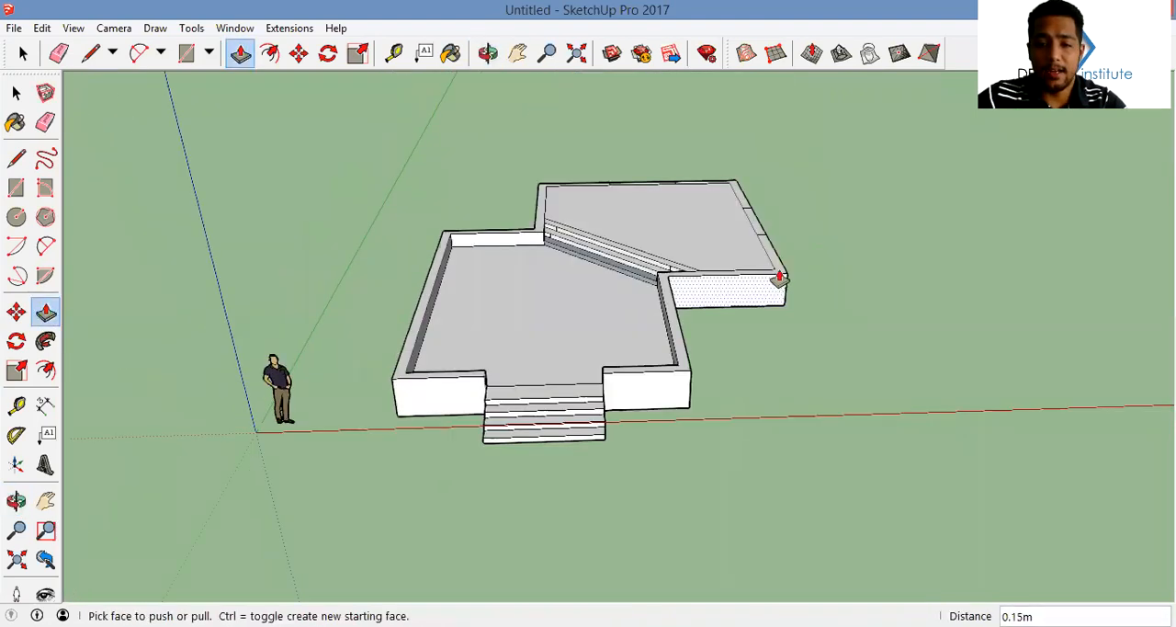
Push/Pull the wall band up 3 m to form the house walls
{"action": "scroll", "coordinate": [780, 277], "scroll_direction": "up", "scroll_amount": 2}
{"action": "left_click", "coordinate": [779, 275]}
{"action": "type", "text": "3"}
{"action": "key", "text": "Return"}
Copy the sill face of the second room's far wall opening 2.1 m straight up
{"action": "middle_click_drag", "start_coordinate": [849, 231], "coordinate": [570, 347]}
{"action": "key", "text": "space"}
{"action": "scroll", "coordinate": [628, 348], "scroll_direction": "up", "scroll_amount": 2}
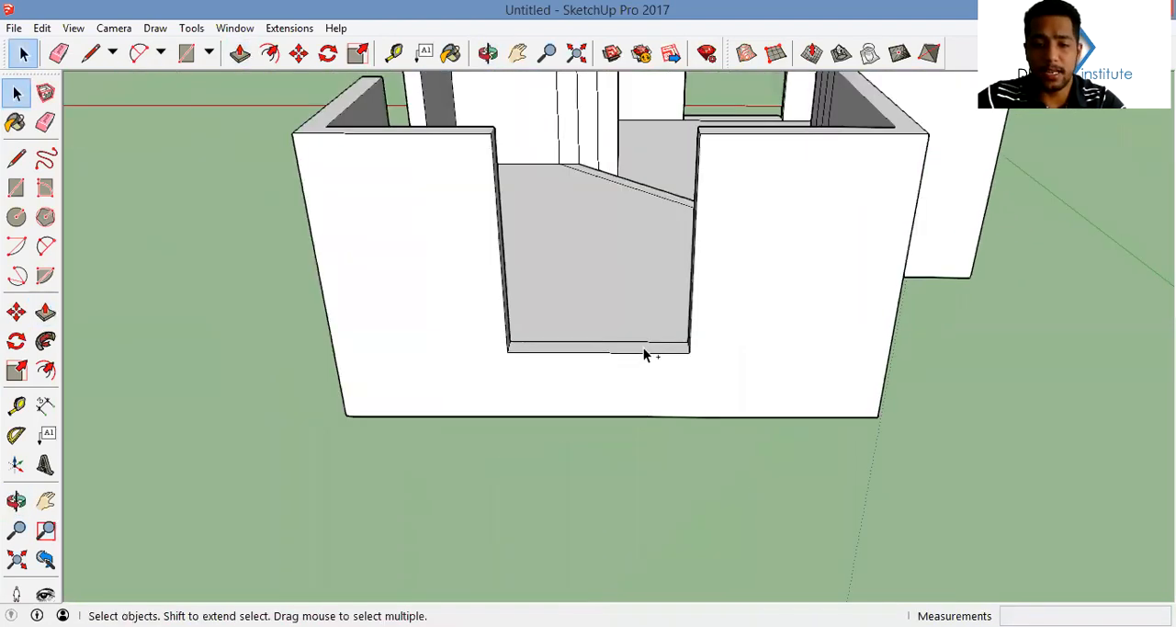
{"action": "scroll", "coordinate": [643, 348], "scroll_direction": "up", "scroll_amount": 2}
{"action": "key", "text": "m"}
{"action": "key", "text": "ctrl"}
{"action": "left_click", "coordinate": [700, 353]}
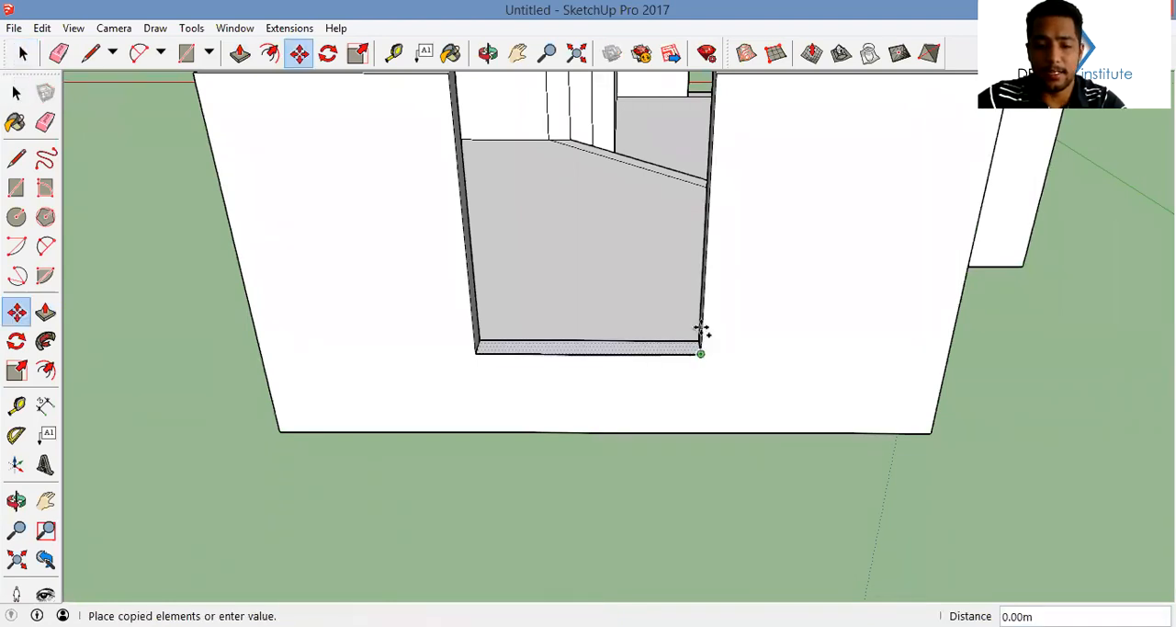
{"action": "type", "text": "2.1"}
{"action": "key", "text": "Return"}
Push/Pull the copied faces over the second room's far and side wall openings up 0.90 m to form lintels
{"action": "key", "text": "p"}
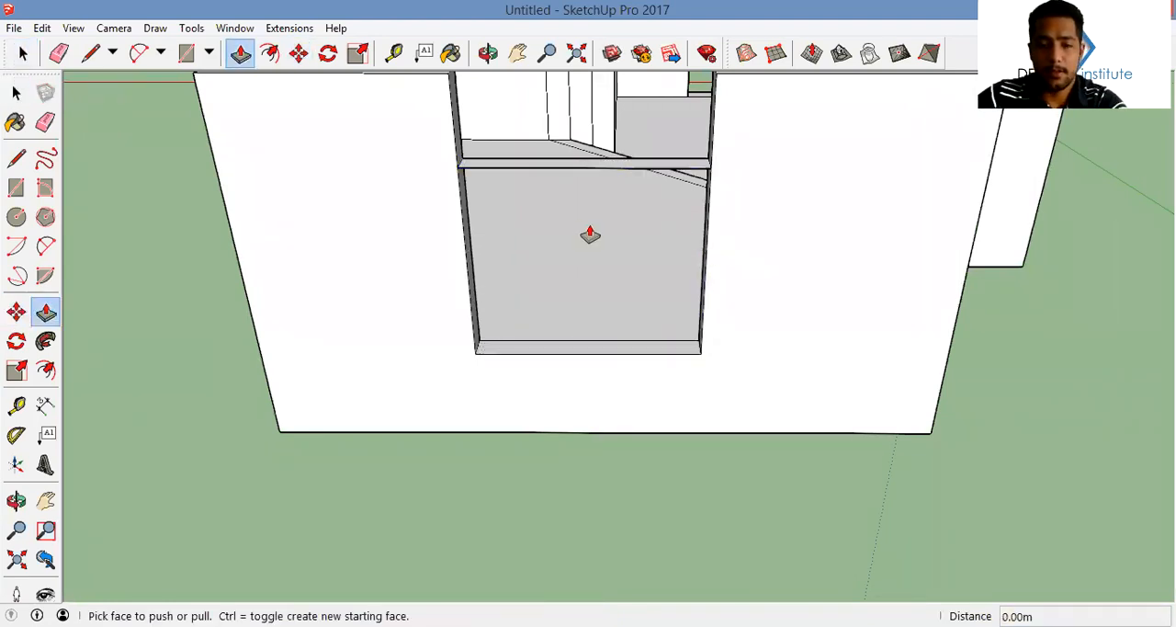
{"action": "scroll", "coordinate": [591, 237], "scroll_direction": "down", "scroll_amount": 3}
{"action": "middle_click_drag", "start_coordinate": [593, 241], "coordinate": [643, 281]}
{"action": "left_click", "coordinate": [645, 273]}
{"action": "left_click", "coordinate": [694, 232]}
{"action": "middle_click_drag", "start_coordinate": [693, 232], "coordinate": [1002, 276]}
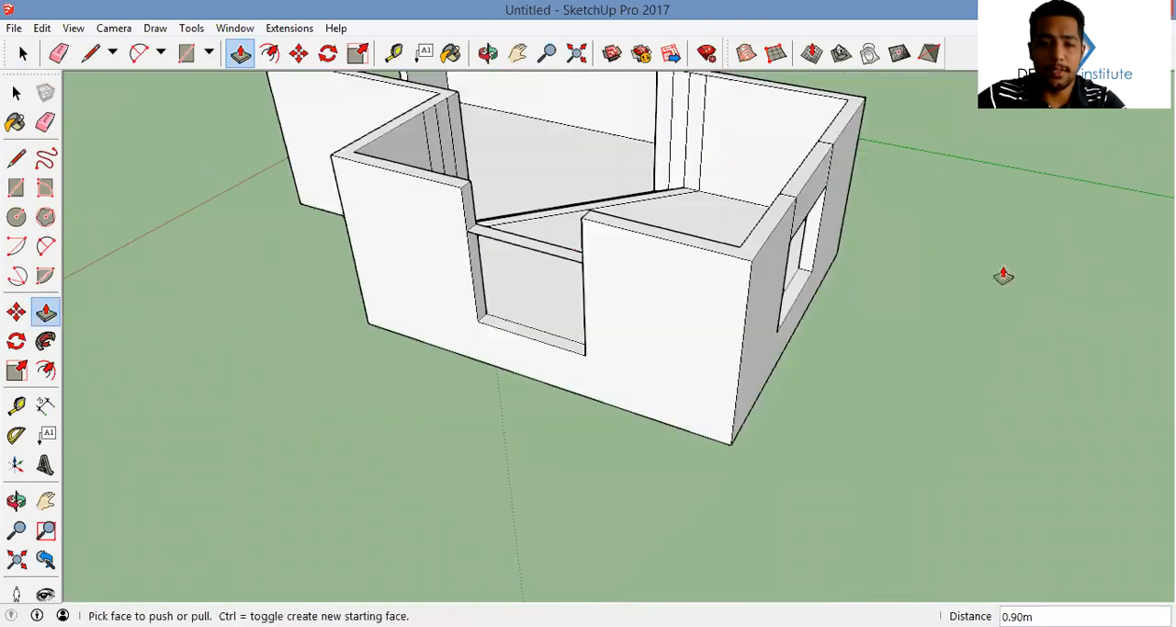
{"action": "left_click", "coordinate": [571, 255]}
{"action": "left_click", "coordinate": [637, 230]}
{"action": "mouse_move", "coordinate": [637, 230]}
{"action": "middle_mouse_down"}
{"action": "mouse_move", "coordinate": [754, 244]}
{"action": "mouse_move", "coordinate": [743, 230]}
{"action": "middle_mouse_up"}
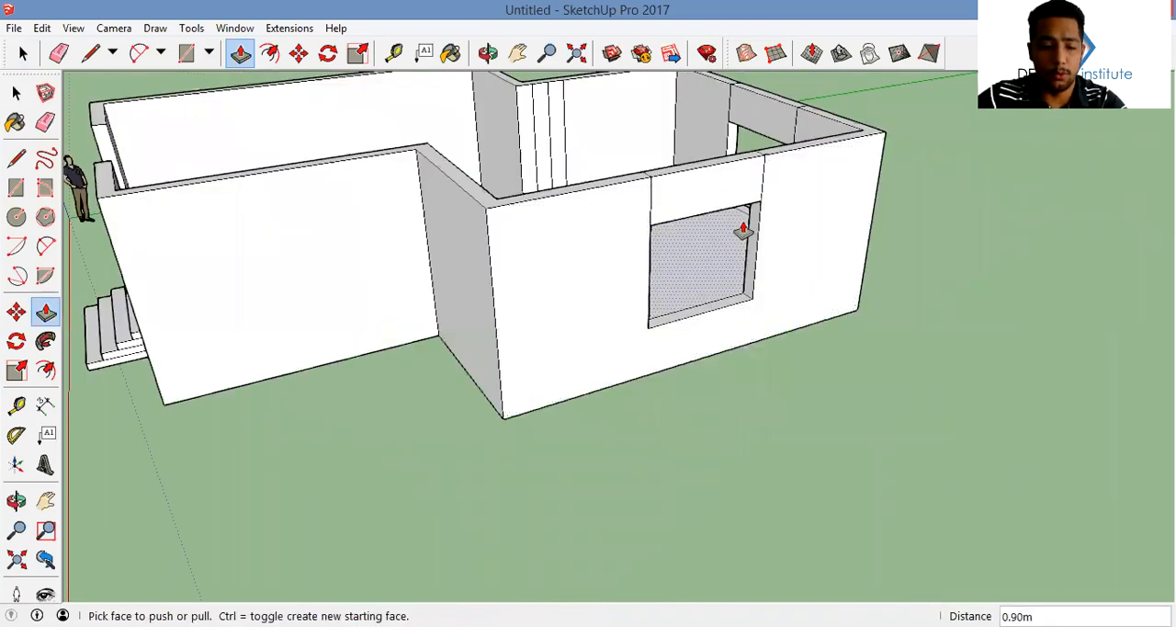
Erase the leftover seam edges around the lintels on the second room's far and side walls
{"action": "key", "text": "e"}
{"action": "middle_click_drag", "start_coordinate": [783, 181], "coordinate": [625, 249]}
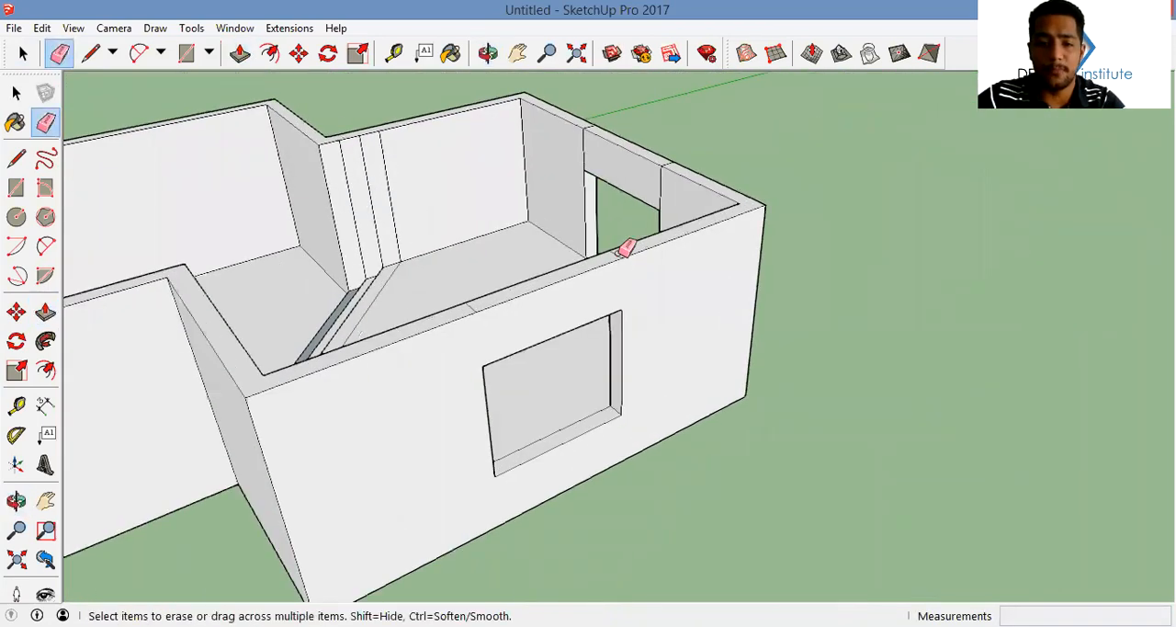
{"action": "scroll", "coordinate": [624, 249], "scroll_direction": "up", "scroll_amount": 2}
{"action": "middle_click_drag", "start_coordinate": [527, 304], "coordinate": [790, 297]}
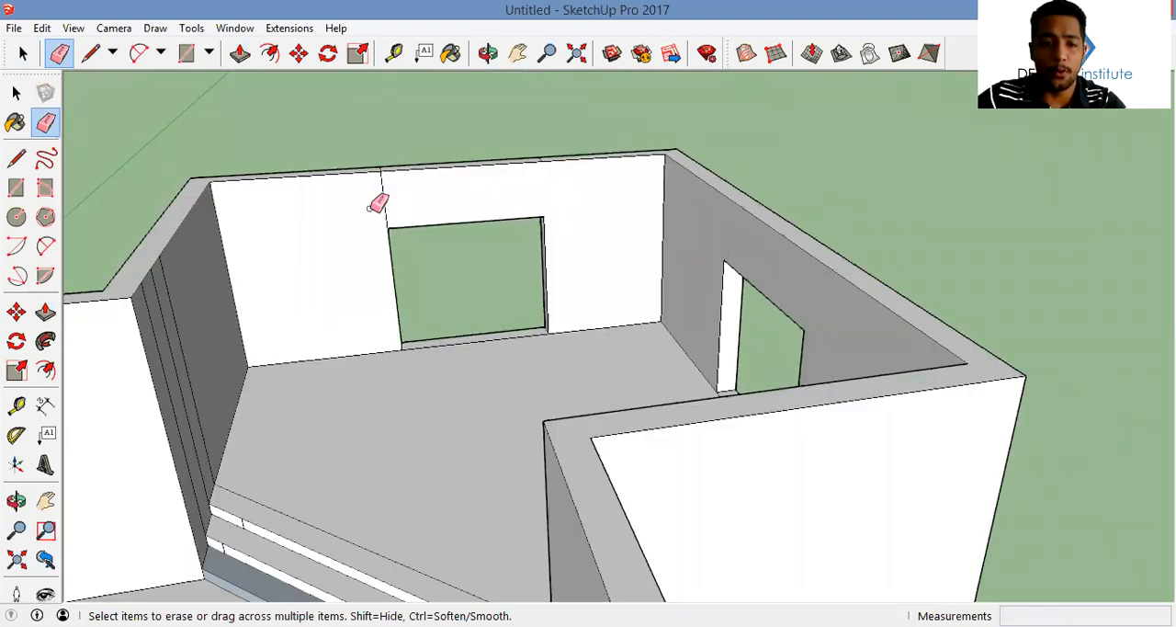
{"action": "middle_click_drag", "start_coordinate": [486, 202], "coordinate": [435, 251]}
{"action": "left_click_drag", "start_coordinate": [462, 246], "coordinate": [533, 233]}
{"action": "scroll", "coordinate": [524, 234], "scroll_direction": "down", "scroll_amount": 3}
{"action": "mouse_move", "coordinate": [525, 235]}
{"action": "middle_mouse_down"}
{"action": "mouse_move", "coordinate": [525, 253]}
{"action": "mouse_move", "coordinate": [571, 245]}
{"action": "middle_mouse_up"}
{"action": "scroll", "coordinate": [571, 246], "scroll_direction": "down", "scroll_amount": 1}
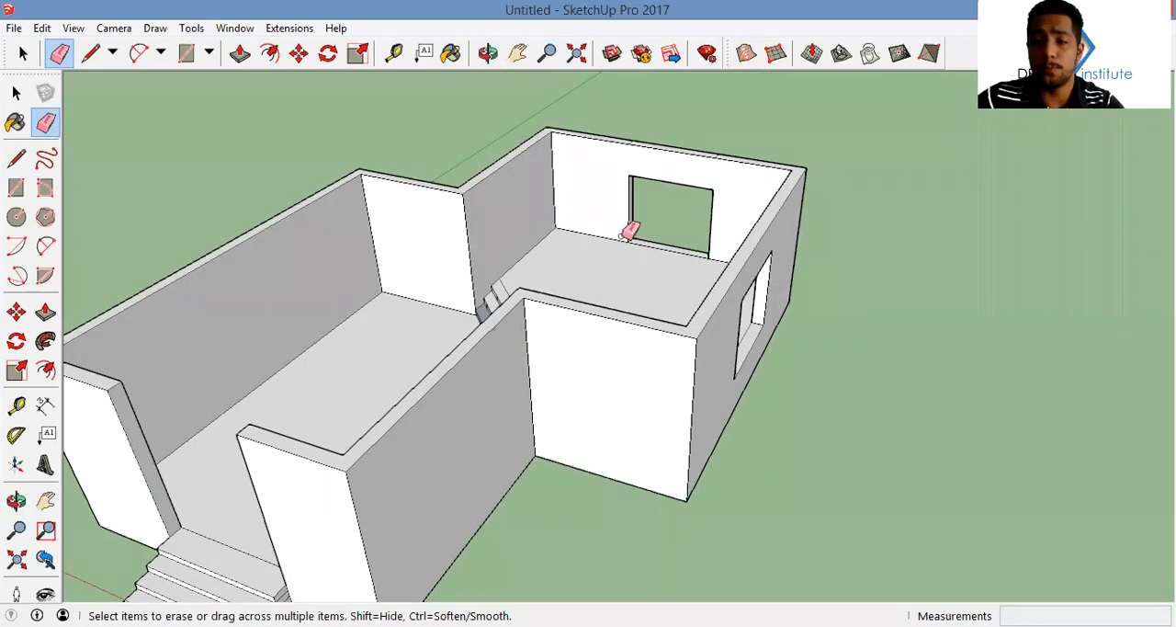
{"action": "scroll", "coordinate": [609, 266], "scroll_direction": "down", "scroll_amount": 5}
{"action": "mouse_move", "coordinate": [609, 265]}
{"action": "middle_mouse_down"}
{"action": "mouse_move", "coordinate": [798, 315]}
{"action": "mouse_move", "coordinate": [582, 274]}
{"action": "mouse_move", "coordinate": [538, 310]}
{"action": "middle_mouse_up"}
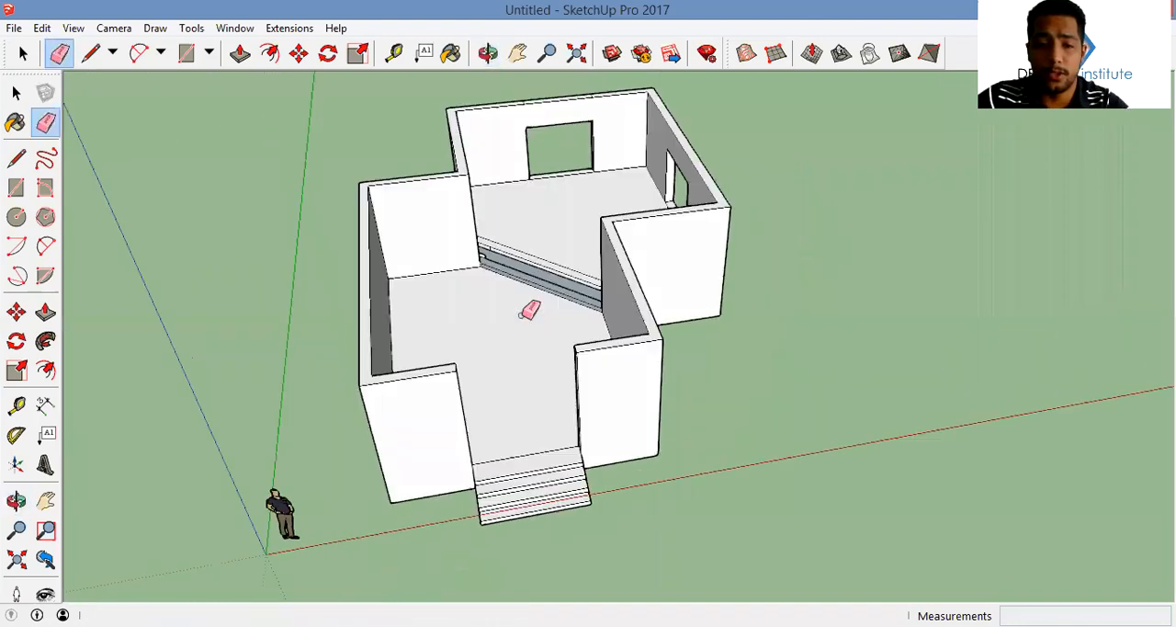
Draw a rectangle across the entrance threshold between the two wall ends above the steps
{"action": "scroll", "coordinate": [539, 310], "scroll_direction": "up", "scroll_amount": 5}
{"action": "mouse_move", "coordinate": [502, 255]}
{"action": "middle_mouse_down"}
{"action": "mouse_move", "coordinate": [496, 263]}
{"action": "mouse_move", "coordinate": [499, 230]}
{"action": "mouse_move", "coordinate": [688, 215]}
{"action": "middle_mouse_up"}
{"action": "scroll", "coordinate": [496, 262], "scroll_direction": "down", "scroll_amount": 3}
{"action": "scroll", "coordinate": [546, 266], "scroll_direction": "down", "scroll_amount": 3}
{"action": "key", "text": "space"}
{"action": "middle_click_drag", "start_coordinate": [610, 331], "coordinate": [512, 390]}
{"action": "scroll", "coordinate": [511, 385], "scroll_direction": "up", "scroll_amount": 6}
{"action": "key", "text": "r"}
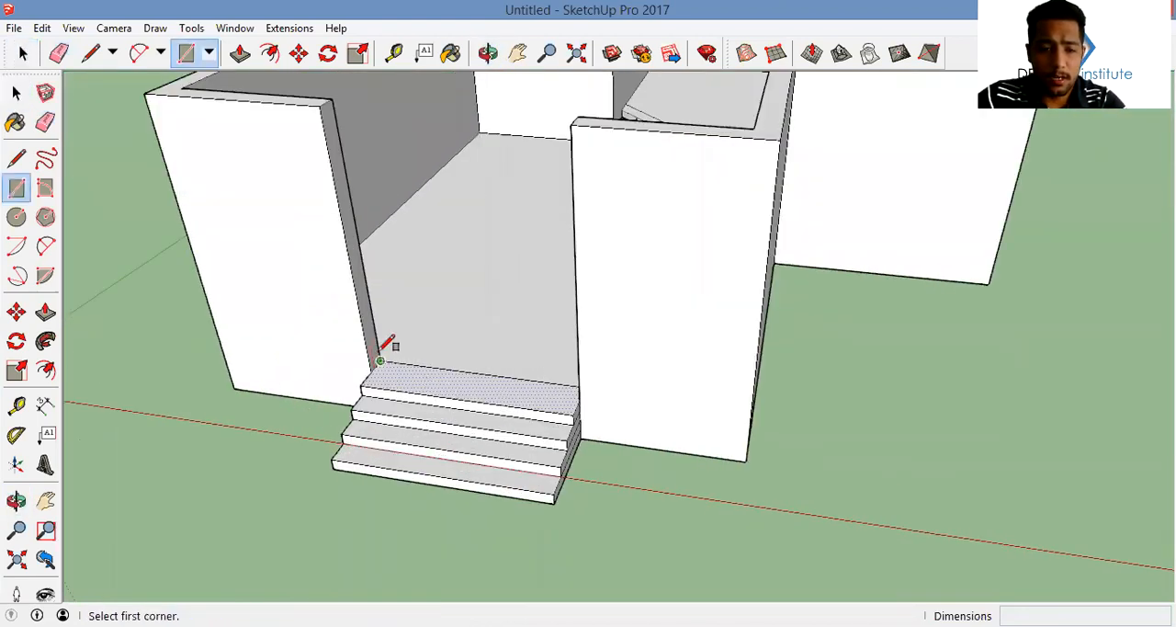
{"action": "left_click", "coordinate": [379, 360]}
{"action": "left_click", "coordinate": [577, 387]}
Copy the entrance threshold face 2.1 m straight up
{"action": "key", "text": "space"}
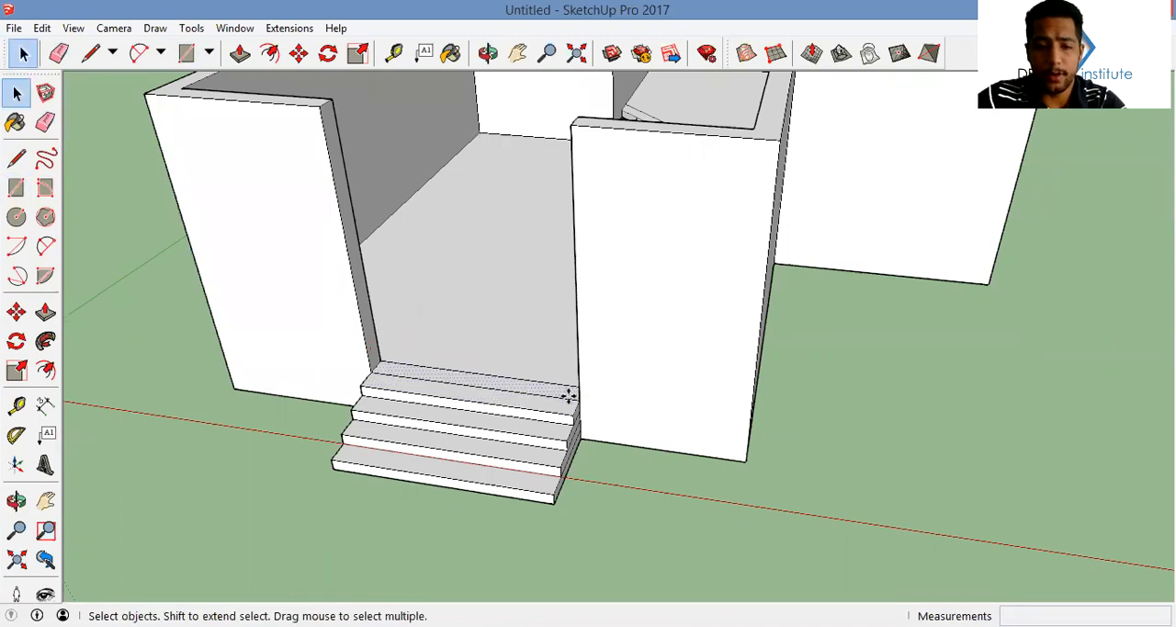
{"action": "key", "text": "m"}
{"action": "key", "text": "ctrl"}
{"action": "left_click", "coordinate": [579, 399]}
{"action": "type", "text": "2.1"}
{"action": "key", "text": "Return"}
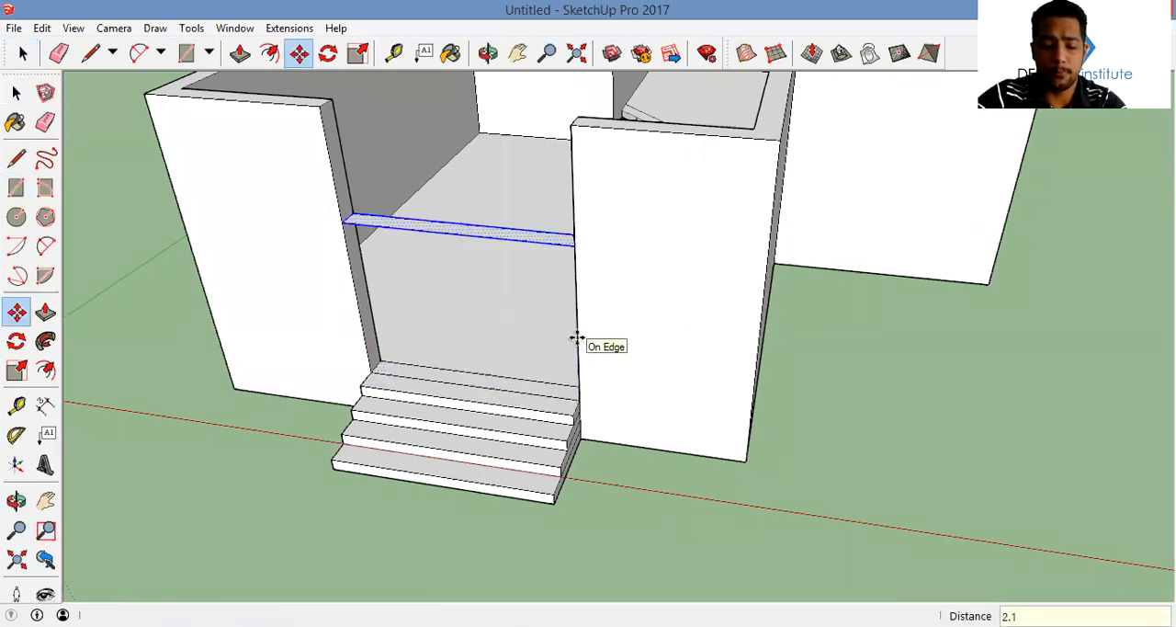
Push/Pull the copied face up to the wall tops as the entrance lintel and erase its leftover edges
{"action": "key", "text": "p"}
{"action": "left_click", "coordinate": [501, 241]}
{"action": "left_click", "coordinate": [630, 135]}
{"action": "key", "text": "e"}
{"action": "mouse_move", "coordinate": [593, 178]}
{"action": "left_mouse_down"}
{"action": "mouse_move", "coordinate": [297, 152]}
{"action": "mouse_move", "coordinate": [475, 254]}
{"action": "left_mouse_up"}
{"action": "middle_click_drag", "start_coordinate": [475, 254], "coordinate": [246, 208]}
Select the entire house geometry and make it a group
{"action": "scroll", "coordinate": [578, 116], "scroll_direction": "down", "scroll_amount": 3}
{"action": "scroll", "coordinate": [570, 178], "scroll_direction": "down", "scroll_amount": 3}
{"action": "scroll", "coordinate": [953, 184], "scroll_direction": "down", "scroll_amount": 3}
{"action": "scroll", "coordinate": [990, 252], "scroll_direction": "down", "scroll_amount": 2}
{"action": "key", "text": "space"}
{"action": "middle_click_drag", "start_coordinate": [989, 253], "coordinate": [884, 223]}
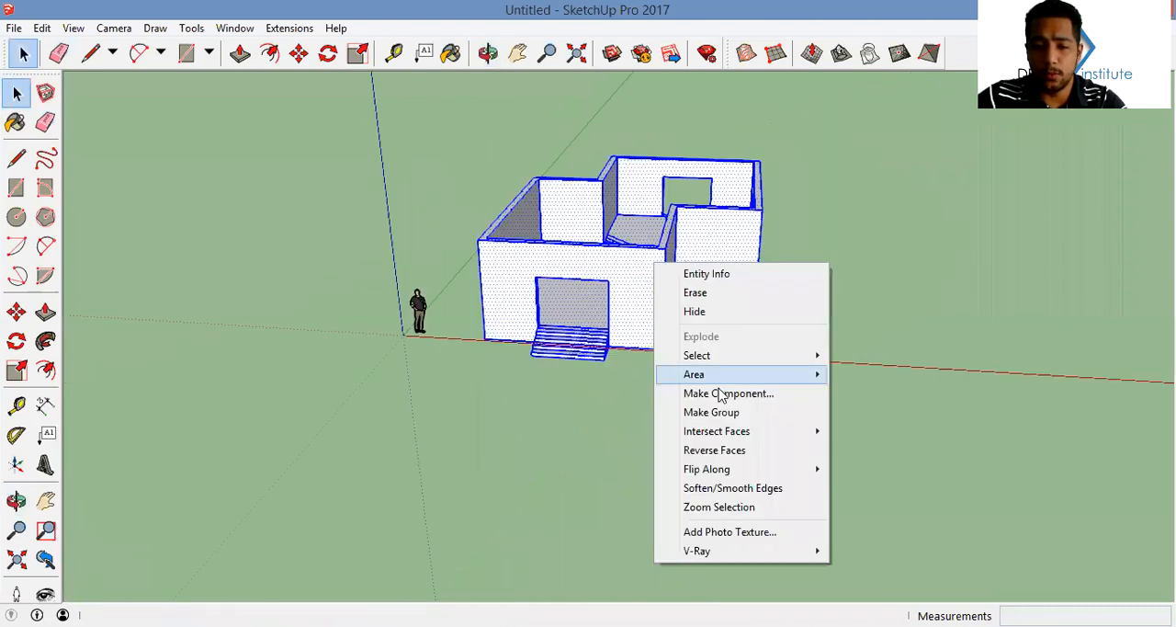
{"action": "left_click", "coordinate": [712, 409]}
Draw a 2.10 m by 2.47 m rectangle covering the window opening in the second room's side wall
{"action": "middle_click_drag", "start_coordinate": [648, 345], "coordinate": [645, 352]}
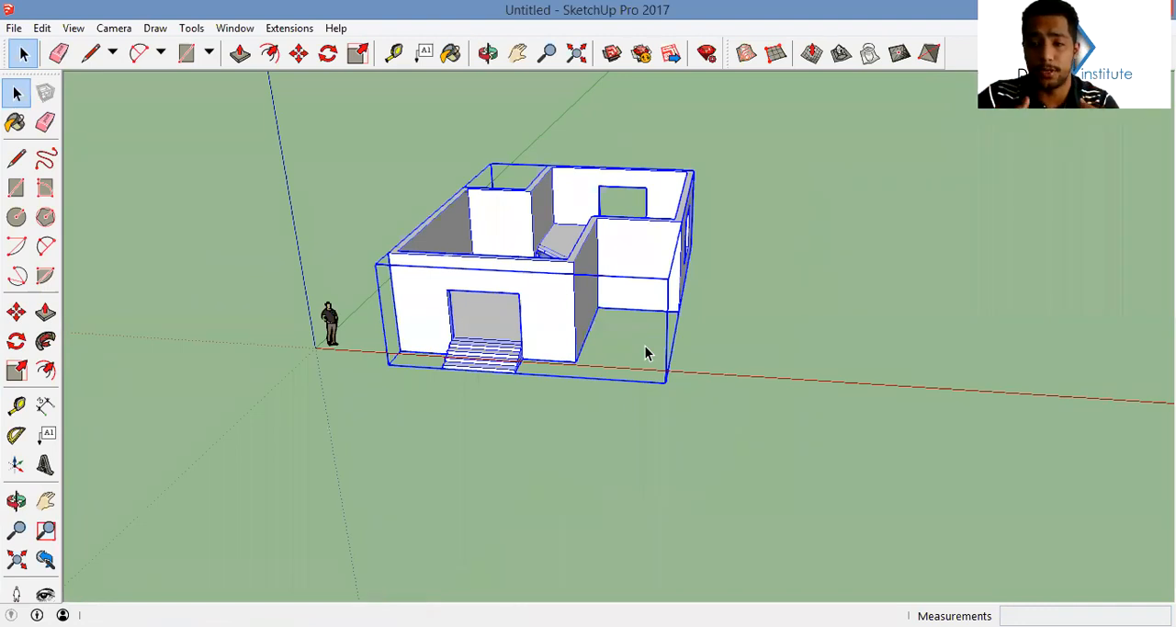
{"action": "mouse_move", "coordinate": [645, 352]}
{"action": "middle_mouse_down"}
{"action": "mouse_move", "coordinate": [516, 335]}
{"action": "mouse_move", "coordinate": [634, 337]}
{"action": "middle_mouse_up"}
{"action": "key", "text": "e"}
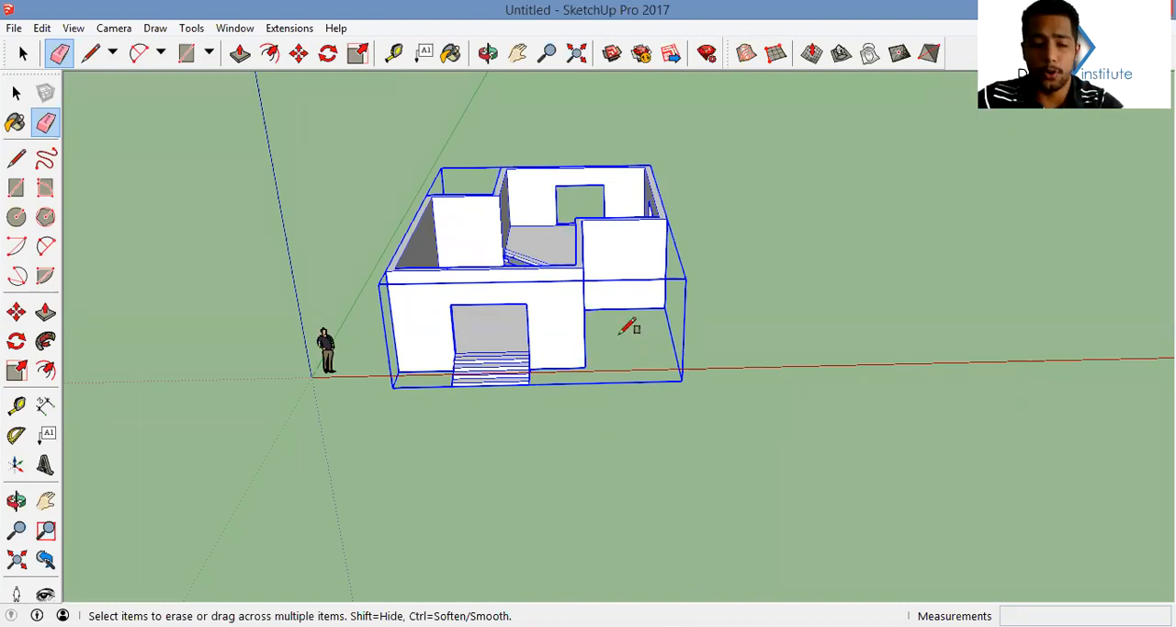
{"action": "key", "text": "r"}
{"action": "middle_click_drag", "start_coordinate": [630, 326], "coordinate": [897, 265]}
{"action": "scroll", "coordinate": [743, 263], "scroll_direction": "up", "scroll_amount": 5}
{"action": "left_click", "coordinate": [683, 320]}
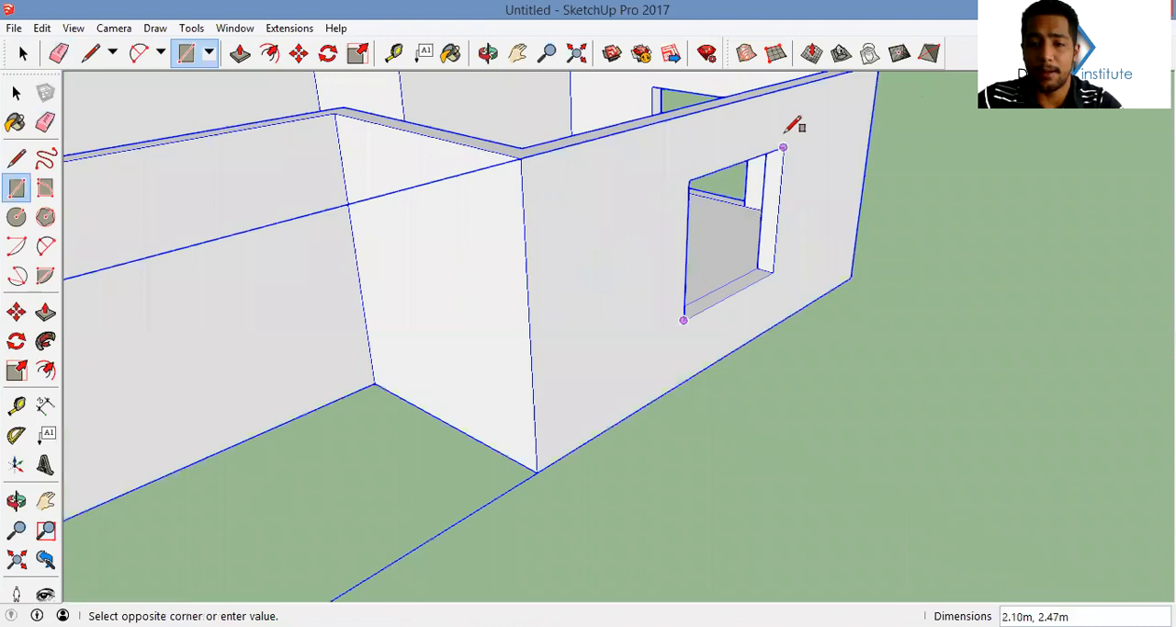
{"action": "left_click", "coordinate": [782, 147]}
Move the window rectangle out of the opening, clear of the wall
{"action": "key", "text": "space"}
{"action": "left_click", "coordinate": [748, 242]}
{"action": "key", "text": "m"}
{"action": "left_click", "coordinate": [682, 320]}
{"action": "left_click", "coordinate": [803, 369]}
{"action": "middle_click_drag", "start_coordinate": [803, 368], "coordinate": [729, 336]}
Offset the window rectangle's edges inward and delete the inner face to leave a thin frame outline
{"action": "key", "text": "r"}
{"action": "scroll", "coordinate": [786, 247], "scroll_direction": "up", "scroll_amount": 2}
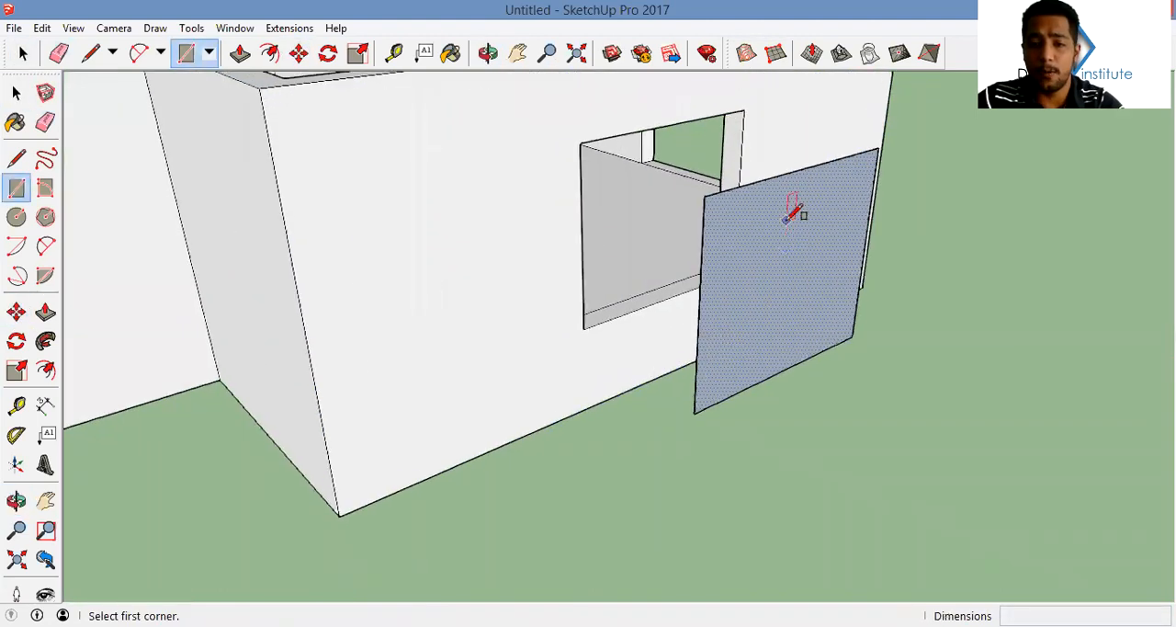
{"action": "key", "text": "f"}
{"action": "left_click", "coordinate": [790, 209]}
{"action": "left_click", "coordinate": [793, 187]}
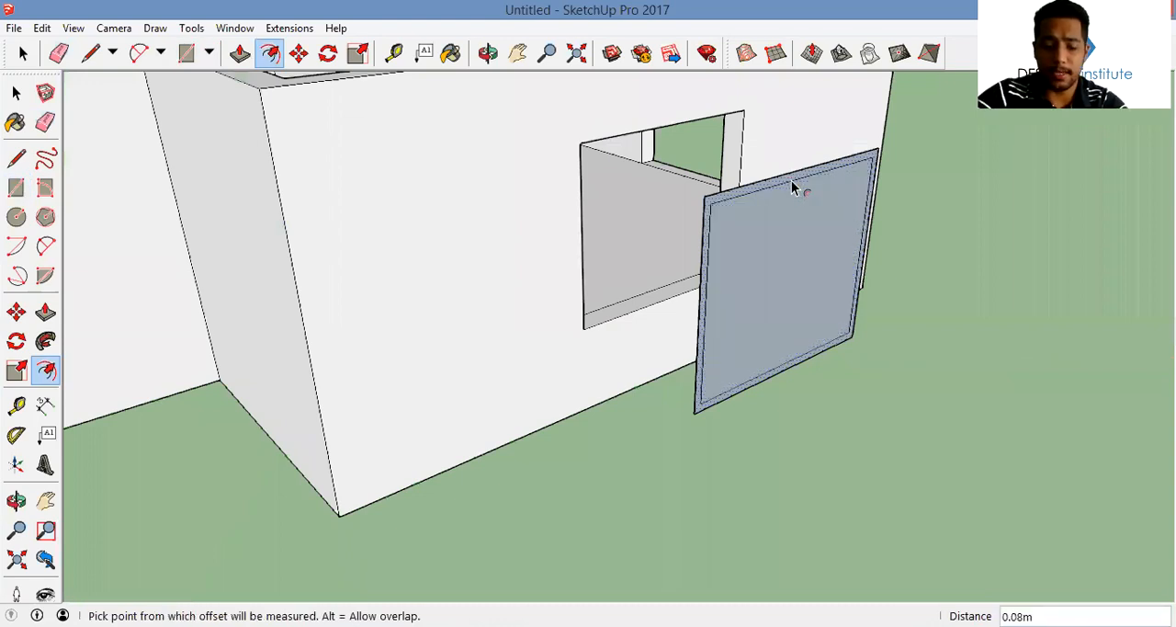
{"action": "key", "text": "space"}
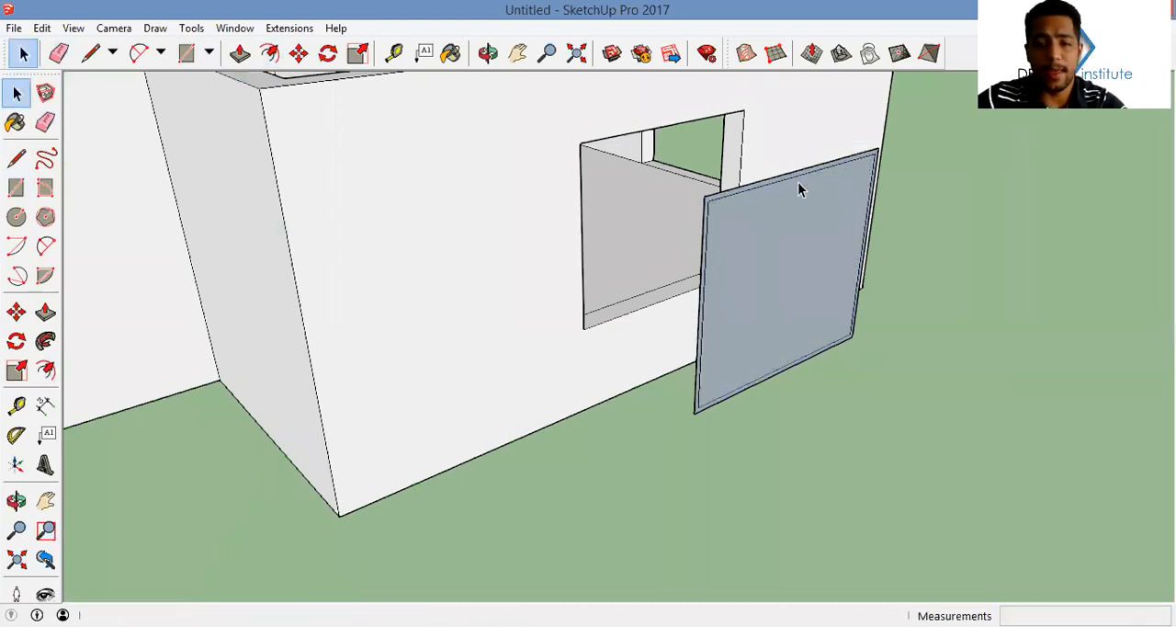
{"action": "left_click", "coordinate": [770, 266]}
{"action": "key", "text": "Delete"}
Push/Pull the frame outline into a solid window frame and make it a group
{"action": "key", "text": "p"}
{"action": "scroll", "coordinate": [780, 201], "scroll_direction": "up", "scroll_amount": 1}
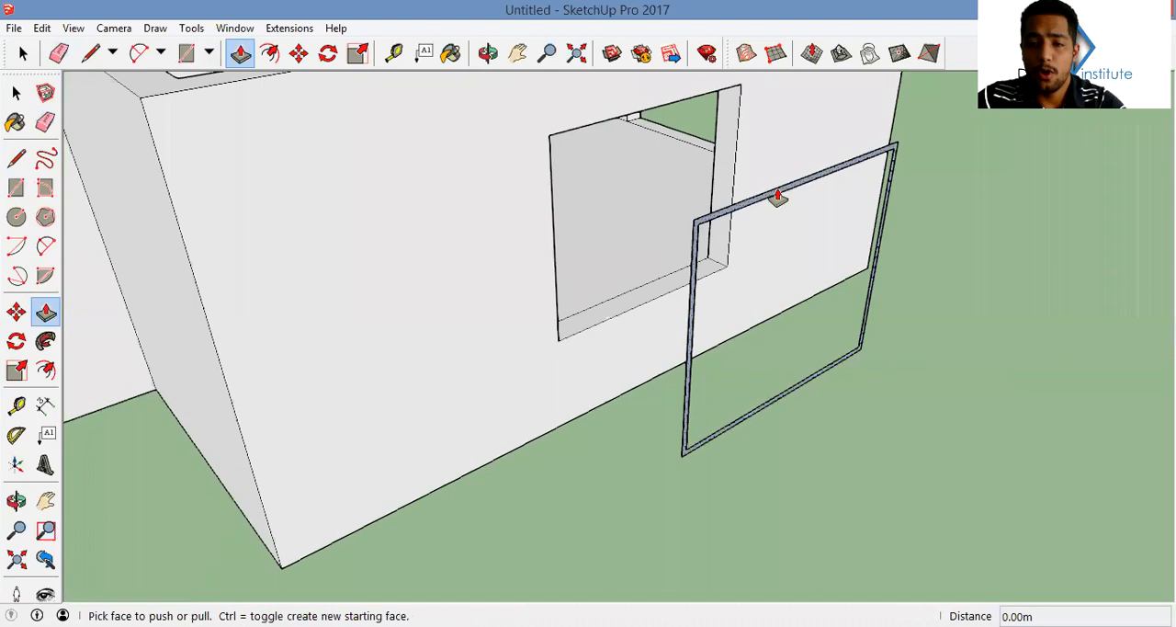
{"action": "left_click", "coordinate": [777, 196]}
{"action": "left_click", "coordinate": [799, 209]}
{"action": "key", "text": "space"}
{"action": "triple_click", "coordinate": [698, 339]}
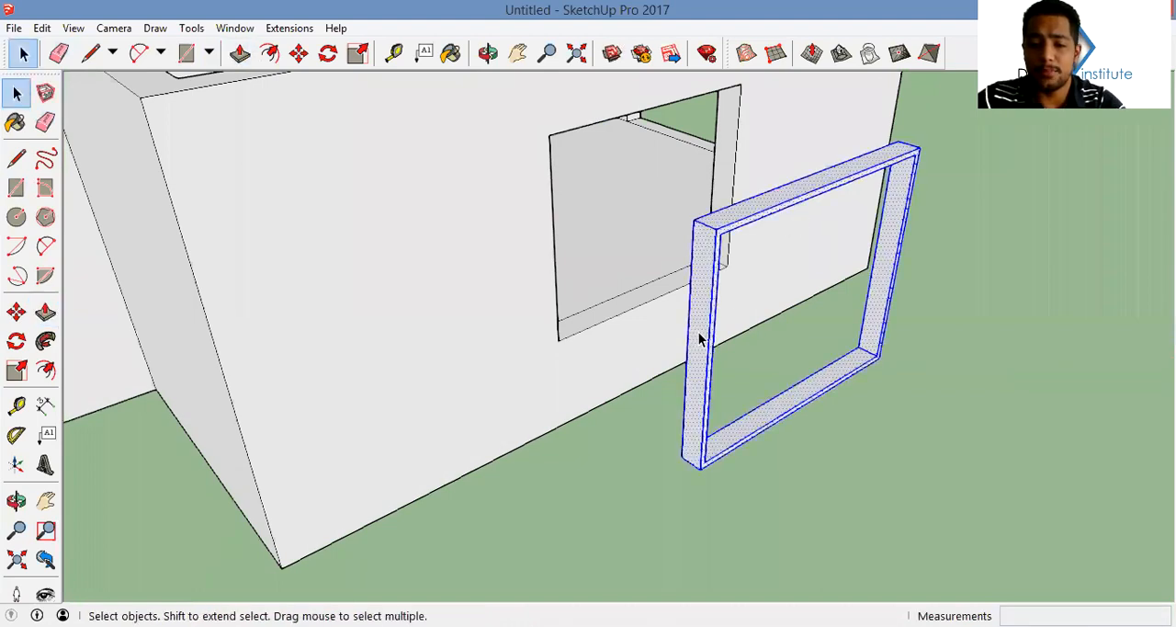
{"action": "right_click", "coordinate": [698, 339]}
{"action": "left_click", "coordinate": [777, 179]}
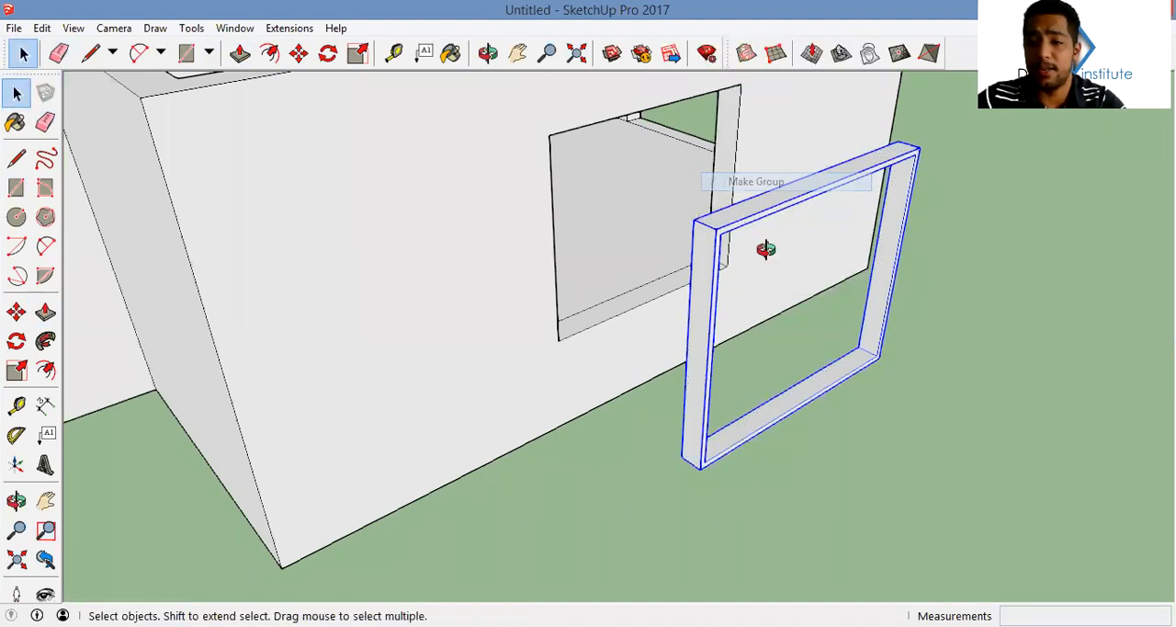
Draw a rectangle filling the inside of the window frame
{"action": "middle_click_drag", "start_coordinate": [767, 249], "coordinate": [698, 253]}
{"action": "key", "text": "r"}
{"action": "left_click", "coordinate": [622, 232]}
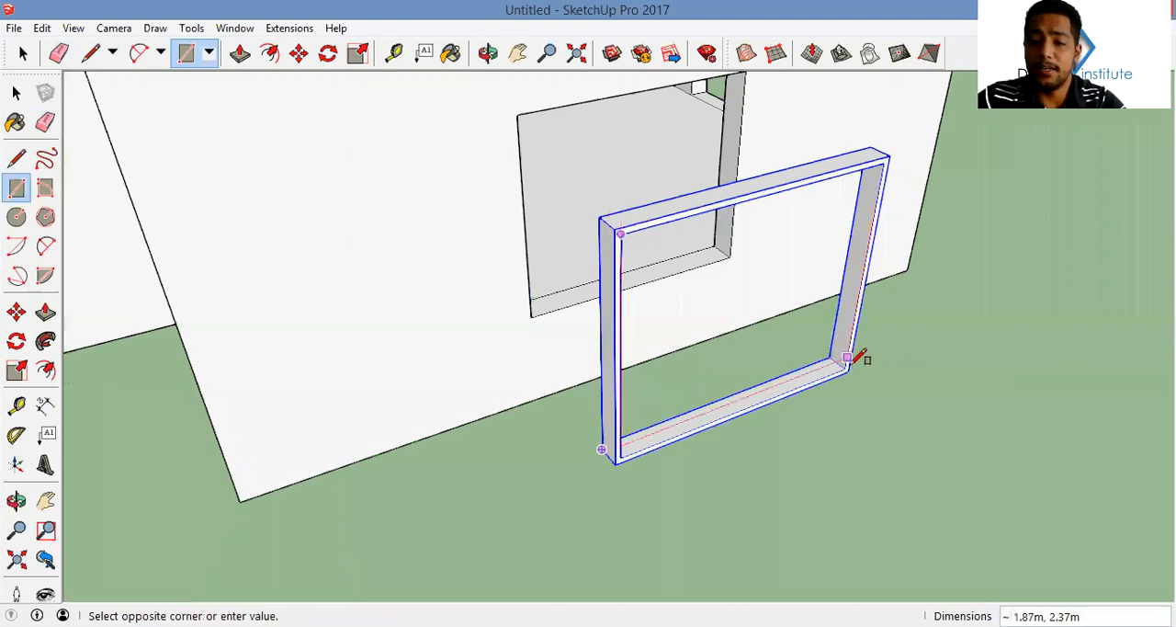
{"action": "left_click", "coordinate": [845, 368]}
Split the window panel down the middle with a vertical line and delete its right half
{"action": "middle_click_drag", "start_coordinate": [791, 350], "coordinate": [708, 334]}
{"action": "key", "text": "l"}
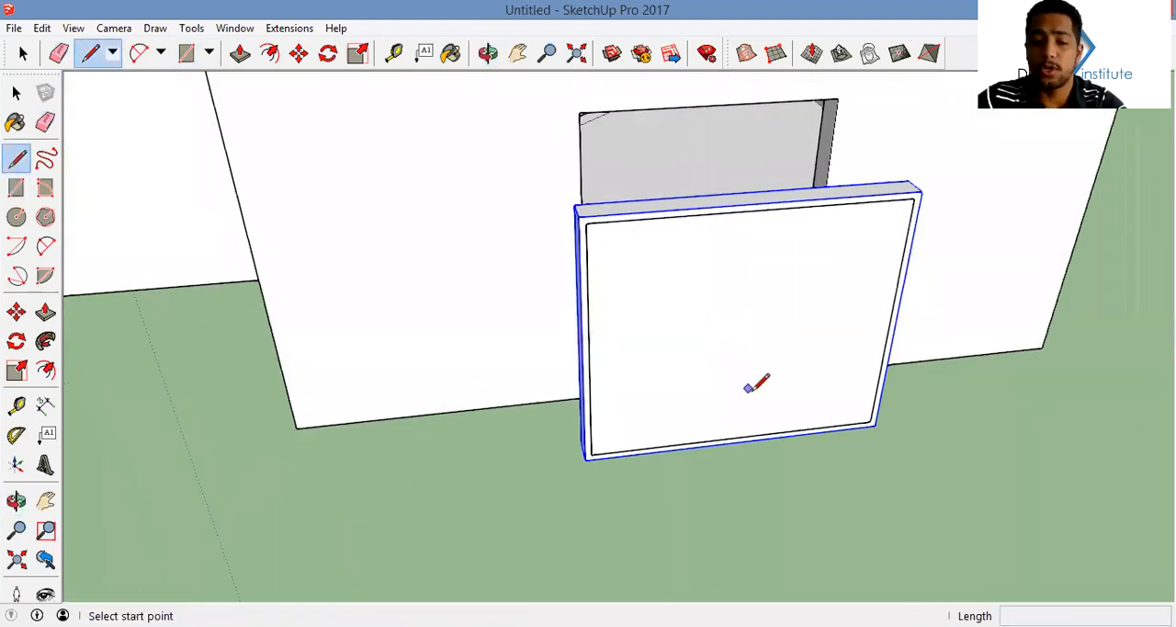
{"action": "left_click", "coordinate": [735, 438]}
{"action": "left_click", "coordinate": [754, 211]}
{"action": "key", "text": "space"}
{"action": "left_click", "coordinate": [792, 273]}
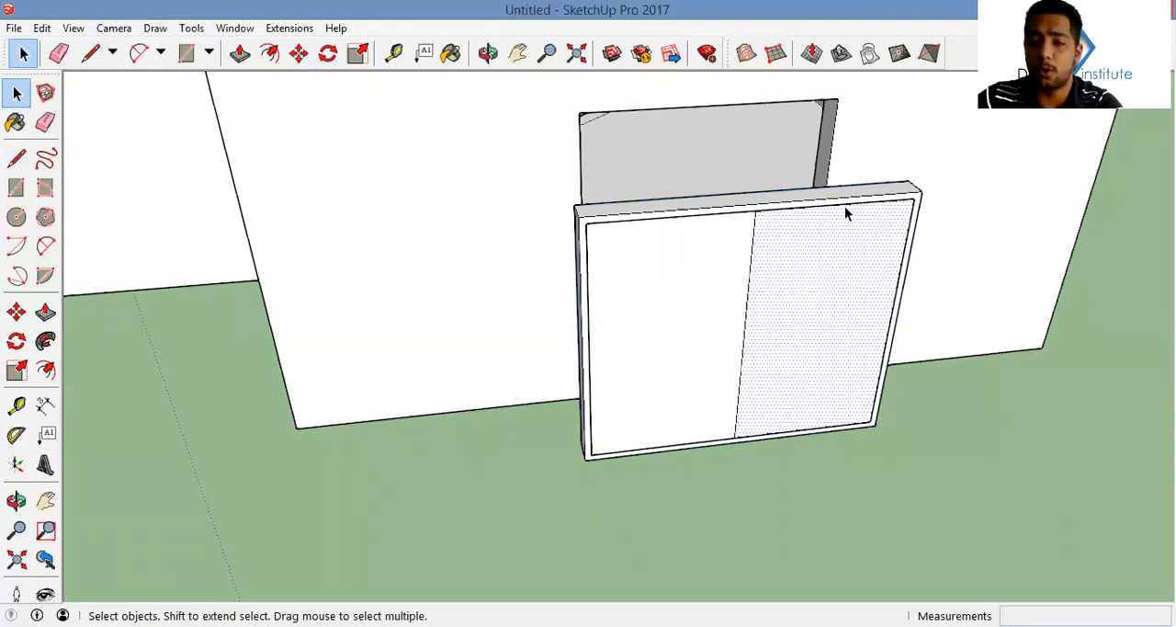
{"action": "key", "text": "Delete"}
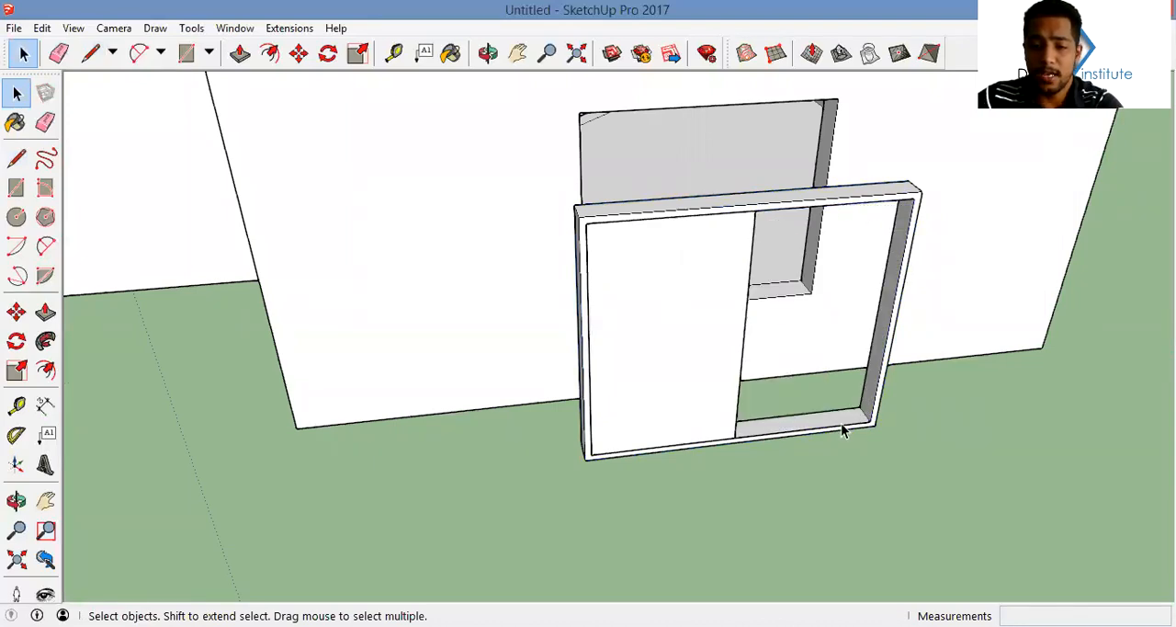
Make the remaining half panel a component named "sli"
{"action": "middle_click_drag", "start_coordinate": [836, 432], "coordinate": [655, 359]}
{"action": "left_click", "coordinate": [655, 359]}
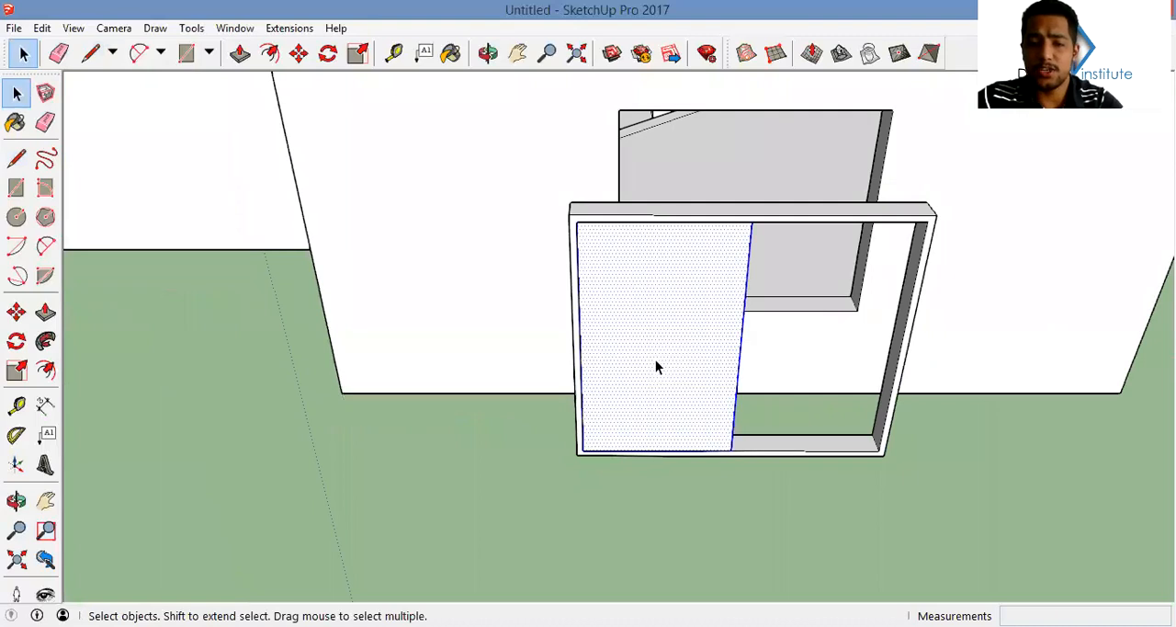
{"action": "right_click", "coordinate": [655, 359]}
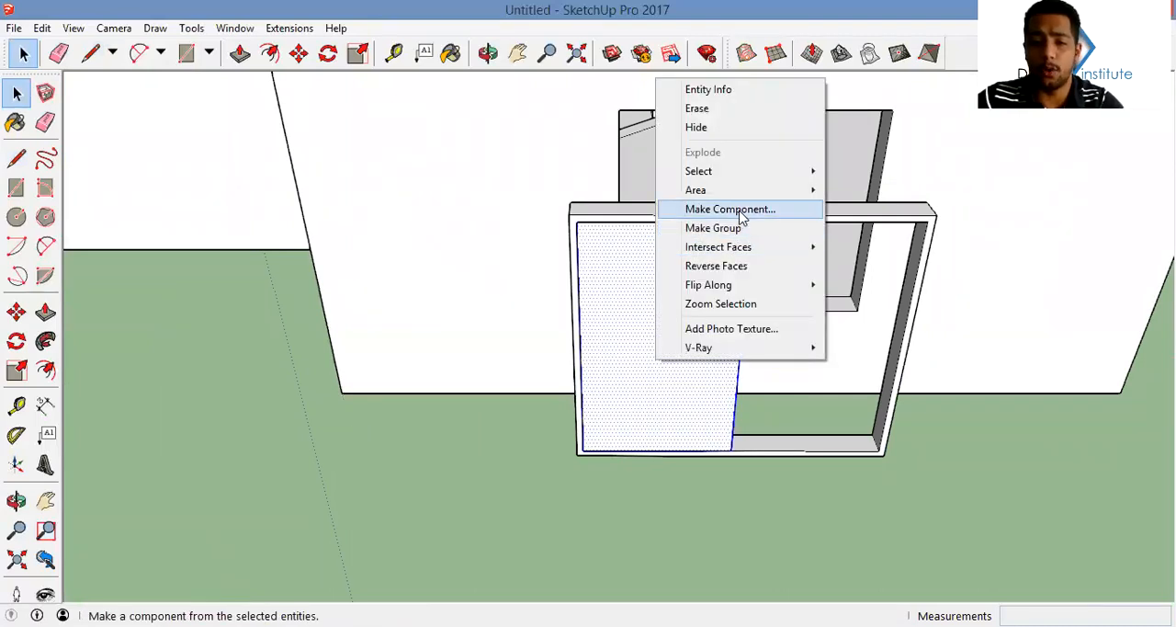
{"action": "left_click", "coordinate": [742, 209]}
{"action": "type", "text": "sl"}
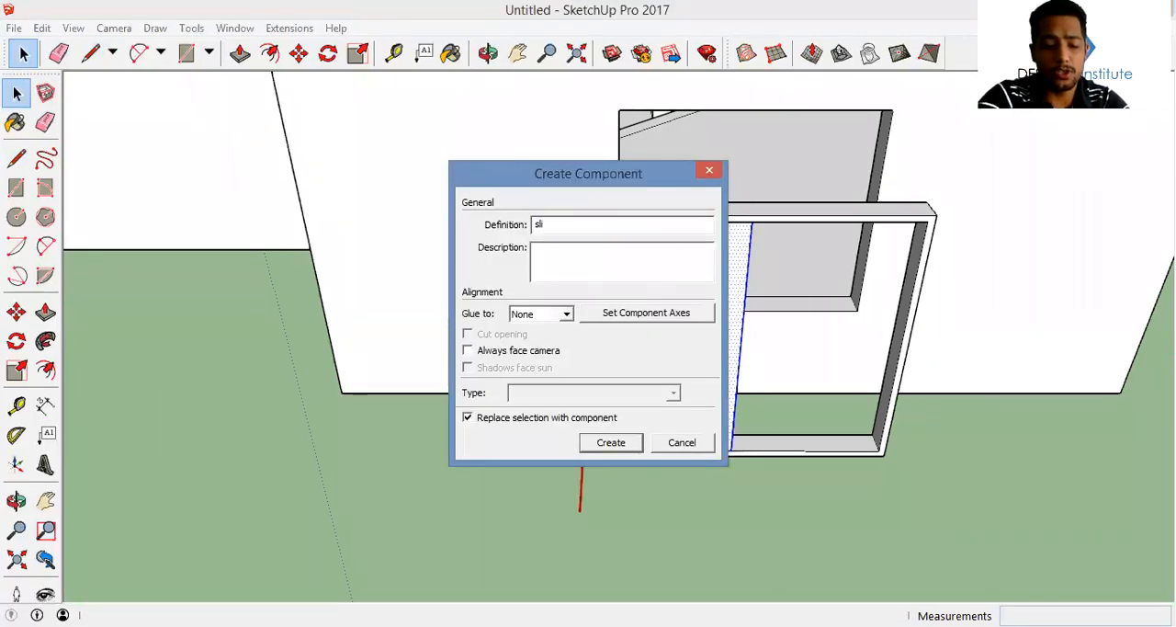
{"action": "key", "text": "Return"}
Copy the half panel component into the empty half of the window frame, set back within the frame's depth
{"action": "middle_click_drag", "start_coordinate": [664, 310], "coordinate": [629, 343]}
{"action": "key", "text": "Escape"}
{"action": "key", "text": "m"}
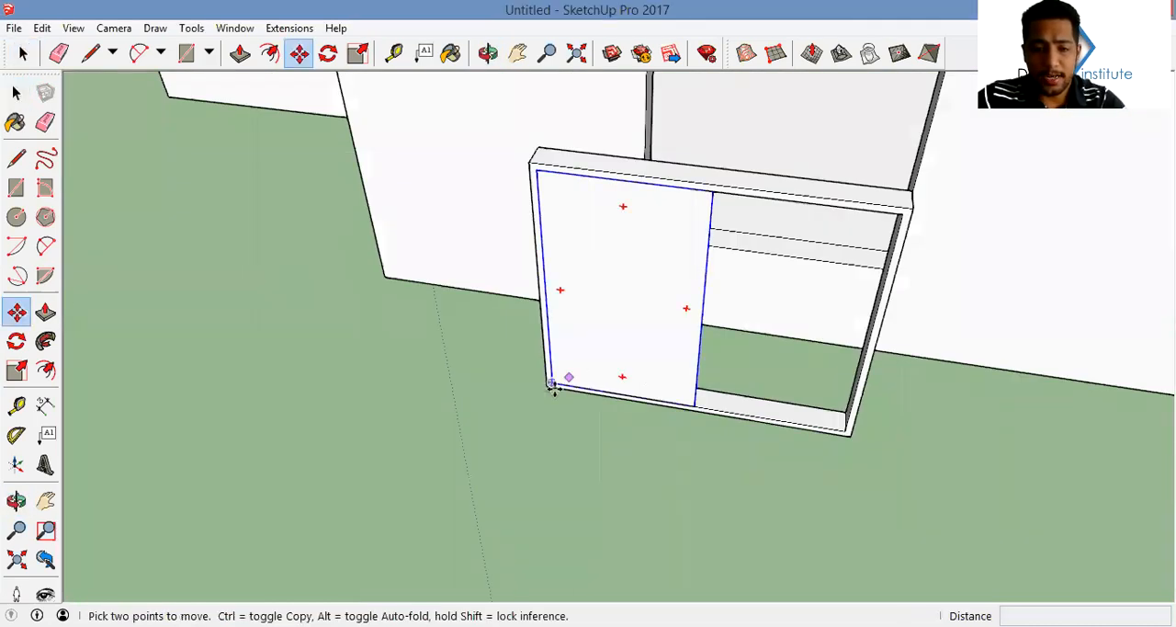
{"action": "scroll", "coordinate": [552, 385], "scroll_direction": "up", "scroll_amount": 2}
{"action": "left_click", "coordinate": [551, 383]}
{"action": "key", "text": "ctrl"}
{"action": "scroll", "coordinate": [738, 403], "scroll_direction": "up", "scroll_amount": 3}
{"action": "left_click", "coordinate": [717, 413]}
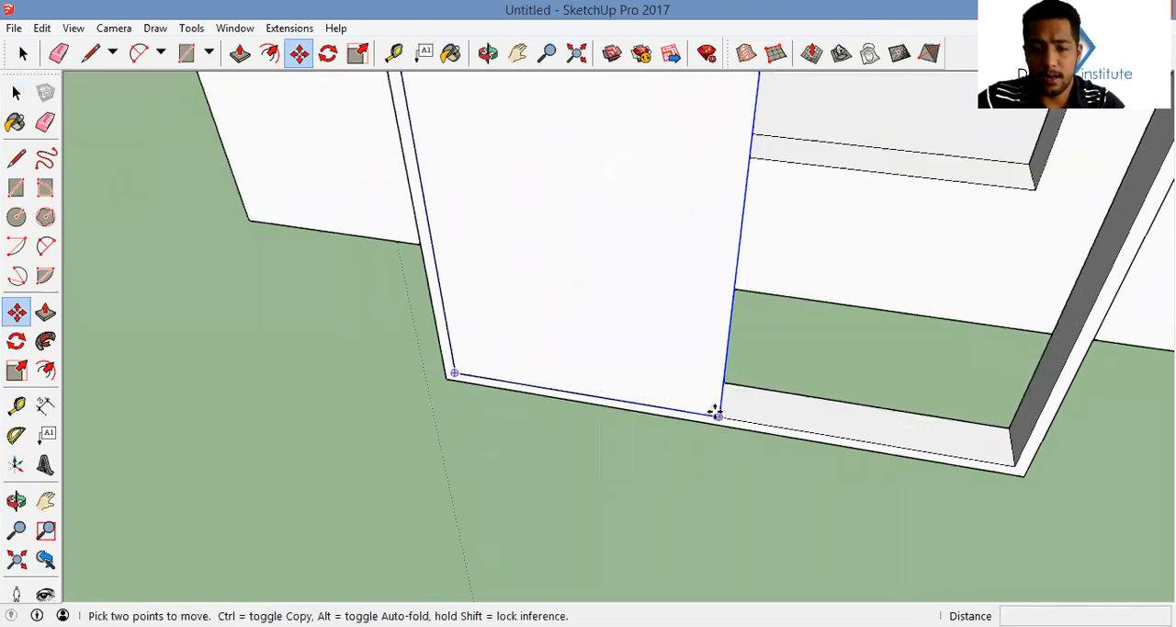
{"action": "left_click", "coordinate": [719, 416]}
{"action": "left_click", "coordinate": [1004, 441]}
Inside the panel component, offset the face's edges inward and delete the inner face to leave a sash outline
{"action": "middle_click_drag", "start_coordinate": [825, 413], "coordinate": [649, 371]}
{"action": "key", "text": "space"}
{"action": "key", "text": "p"}
{"action": "key", "text": "f"}
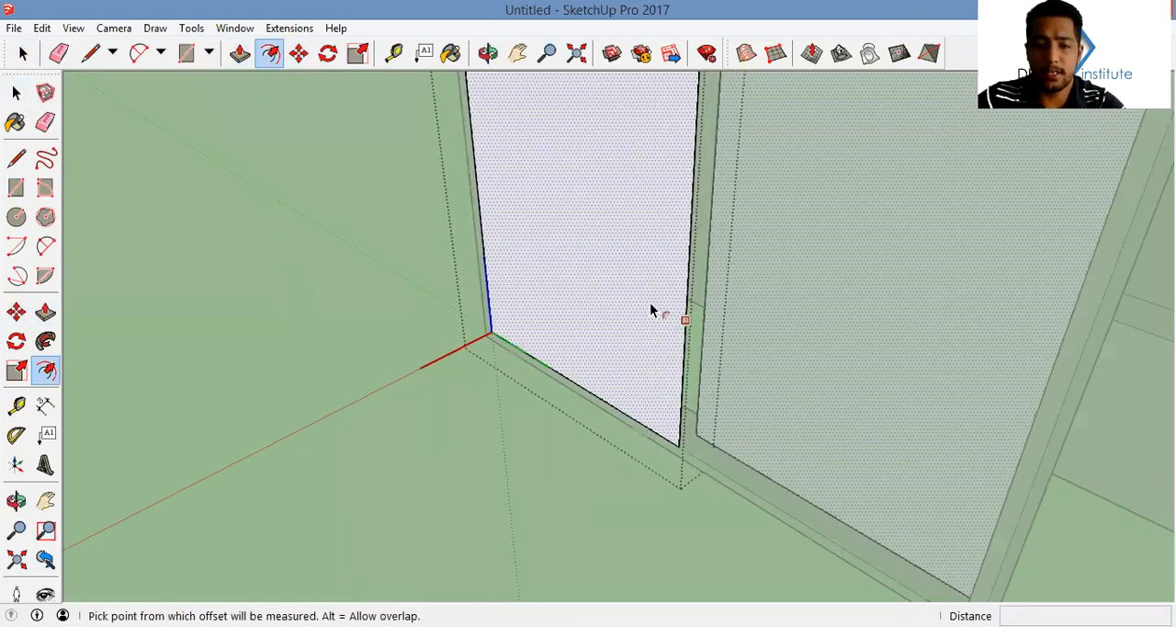
{"action": "left_click", "coordinate": [650, 304]}
{"action": "key", "text": "Return"}
{"action": "key", "text": "space"}
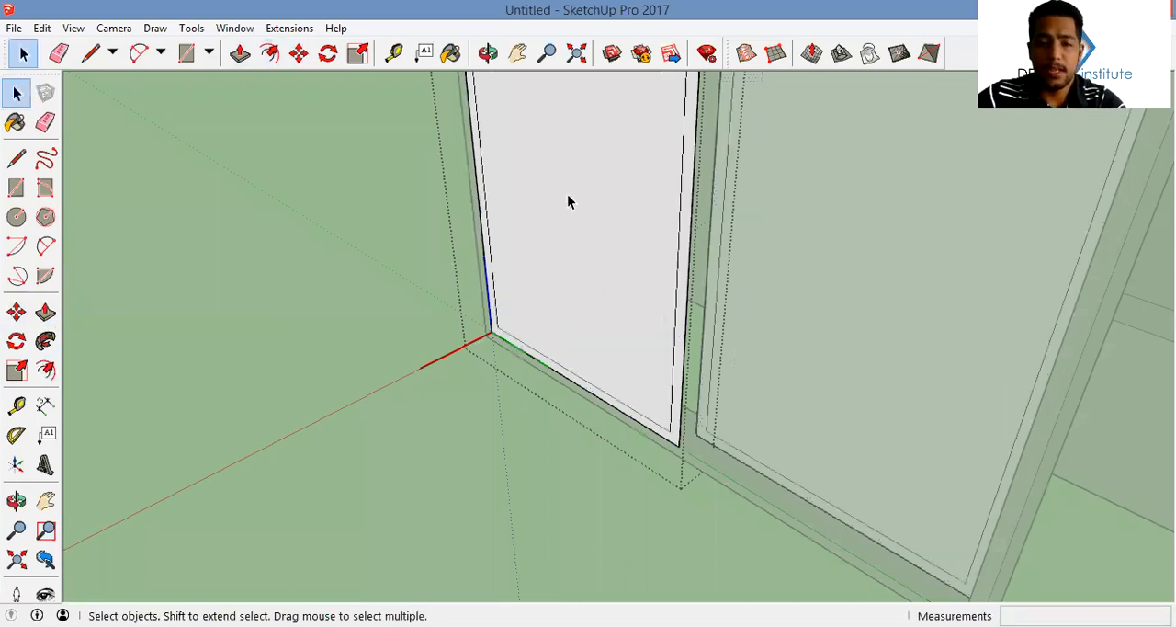
{"action": "middle_click_drag", "start_coordinate": [569, 266], "coordinate": [654, 302]}
{"action": "left_click", "coordinate": [653, 301]}
{"action": "key", "text": "Delete"}
Push/Pull the sash outline 0.10 m to make a solid sash frame
{"action": "middle_click_drag", "start_coordinate": [706, 331], "coordinate": [571, 335]}
{"action": "key", "text": "p"}
{"action": "middle_click_drag", "start_coordinate": [675, 376], "coordinate": [670, 433]}
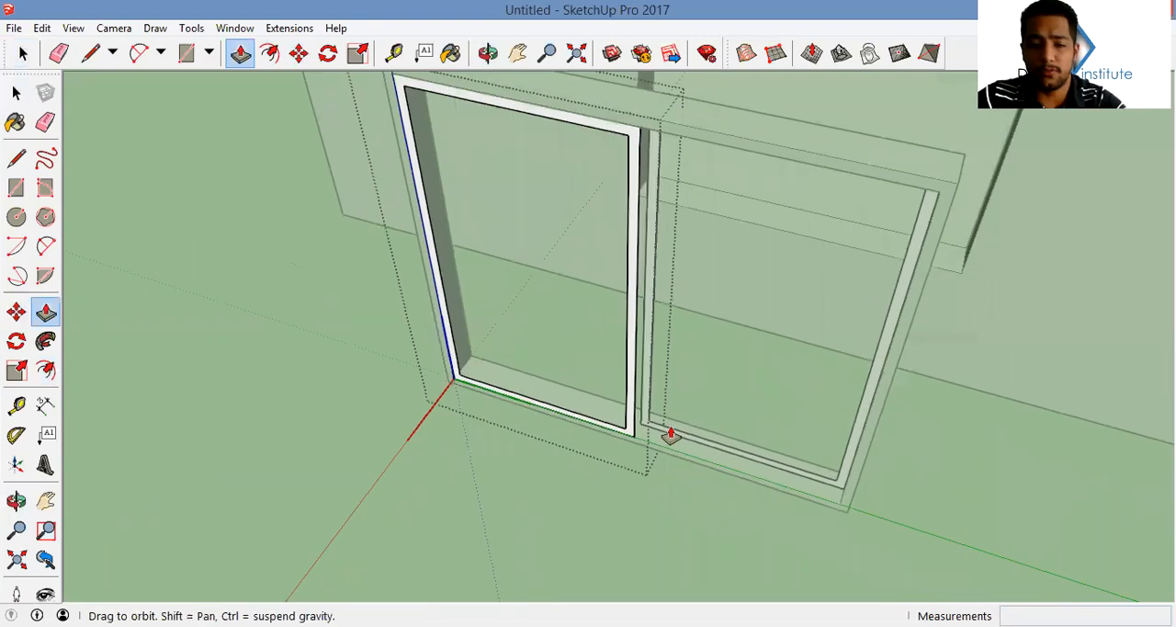
{"action": "scroll", "coordinate": [662, 429], "scroll_direction": "up", "scroll_amount": 4}
{"action": "left_click_drag", "start_coordinate": [722, 442], "coordinate": [717, 447]}
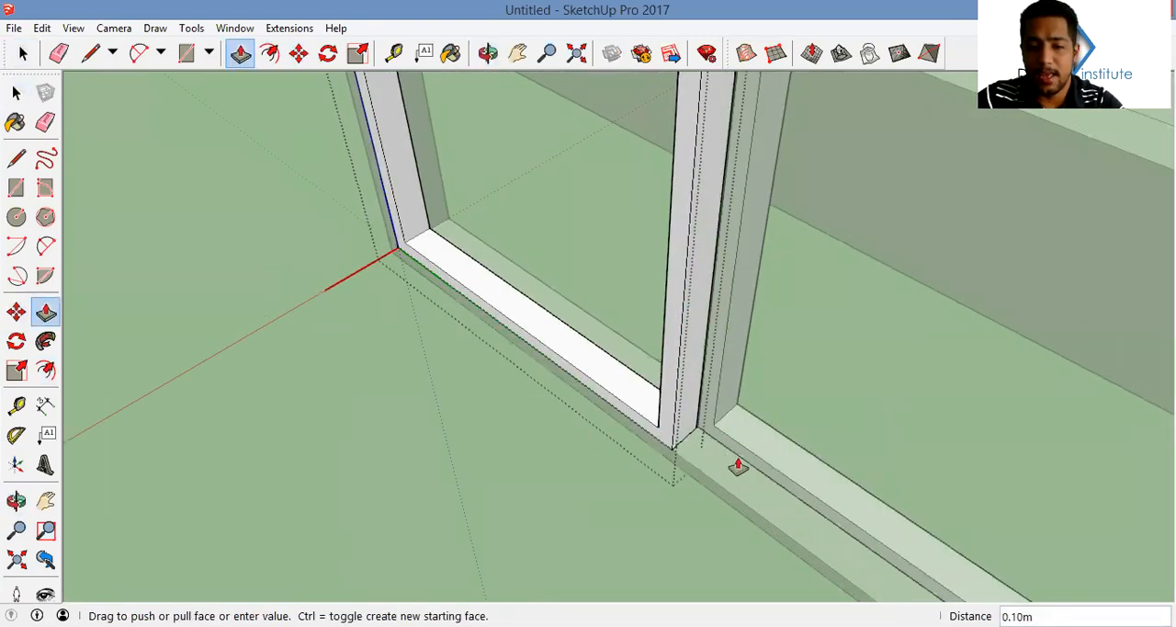
{"action": "left_click", "coordinate": [697, 433]}
Draw a rectangle filling the opening of the sash frame as its pane
{"action": "middle_click_drag", "start_coordinate": [697, 432], "coordinate": [745, 401]}
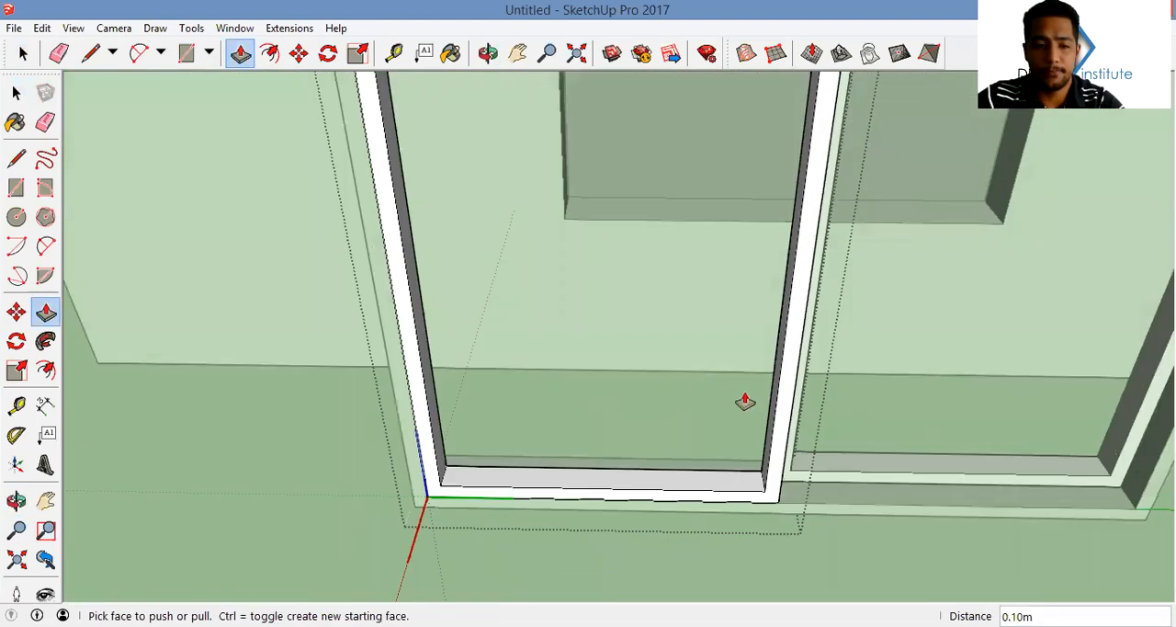
{"action": "scroll", "coordinate": [644, 308], "scroll_direction": "down", "scroll_amount": 4}
{"action": "key", "text": "r"}
{"action": "middle_click_drag", "start_coordinate": [657, 410], "coordinate": [714, 419]}
{"action": "left_click", "coordinate": [506, 186]}
{"action": "left_click", "coordinate": [701, 369]}
Paint the panel's pane with the Translucent Glass Blue material from Glass and Mirrors
{"action": "key", "text": "b"}
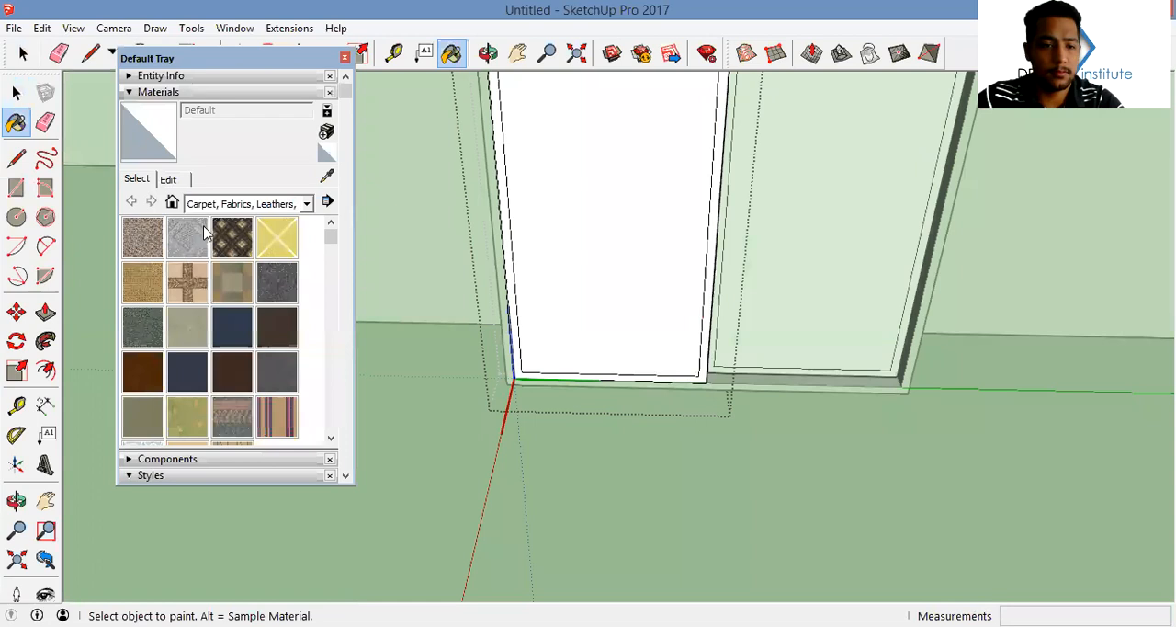
{"action": "left_click", "coordinate": [306, 203]}
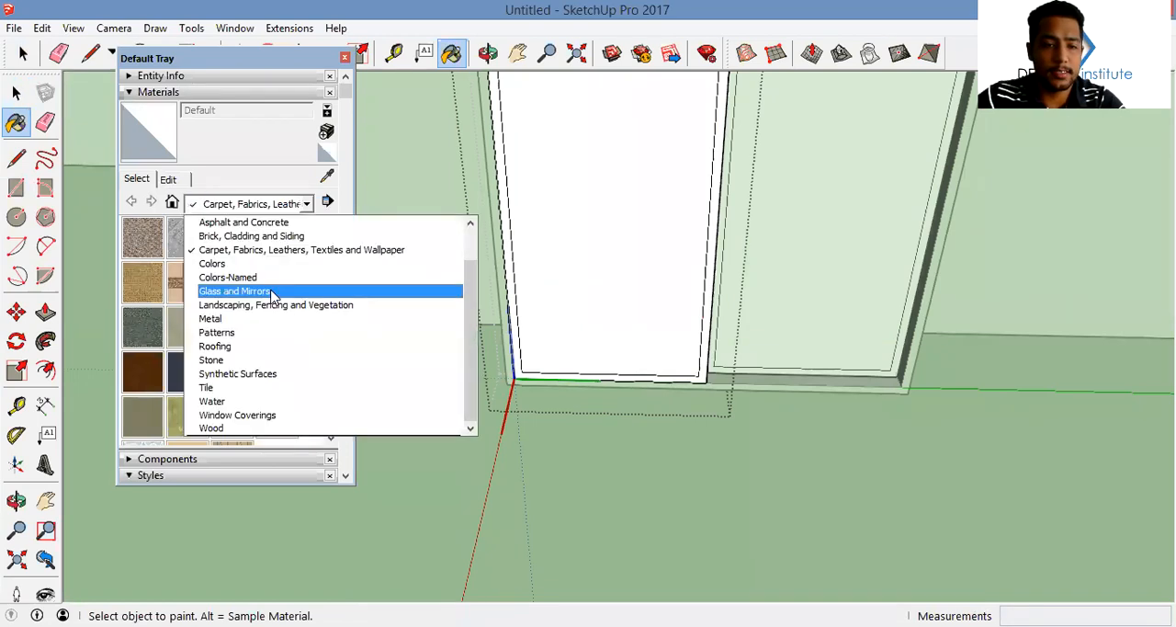
{"action": "left_click", "coordinate": [271, 291]}
{"action": "left_click", "coordinate": [276, 238]}
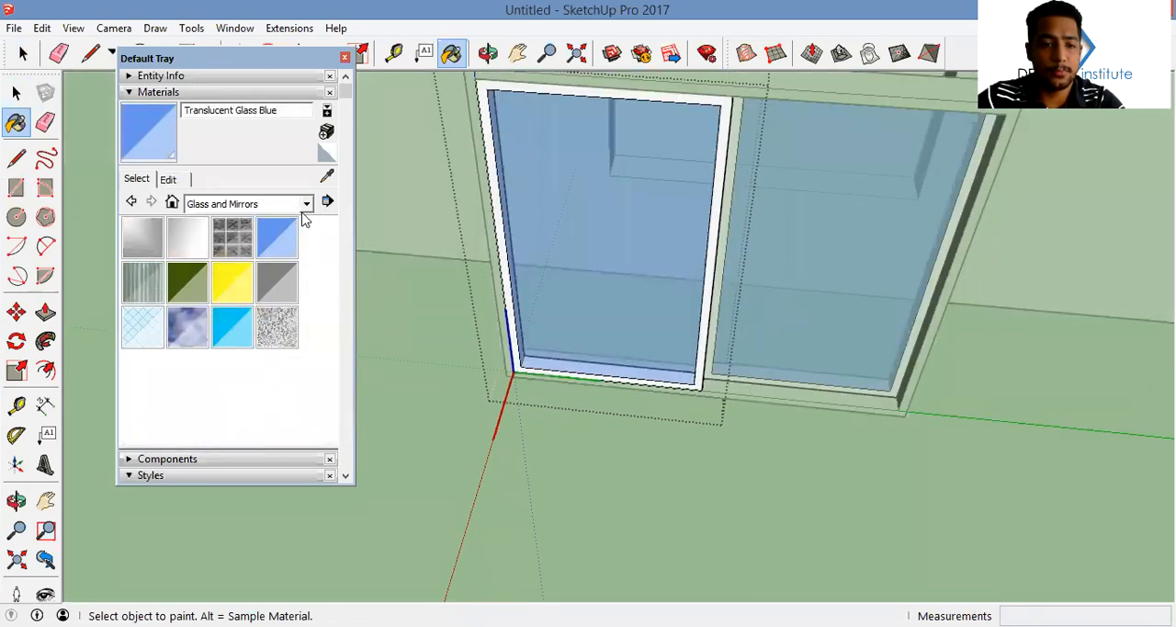
Paint all connected faces of the sash frame with Wood Cherry Original and exit the panel component
{"action": "left_click", "coordinate": [306, 203]}
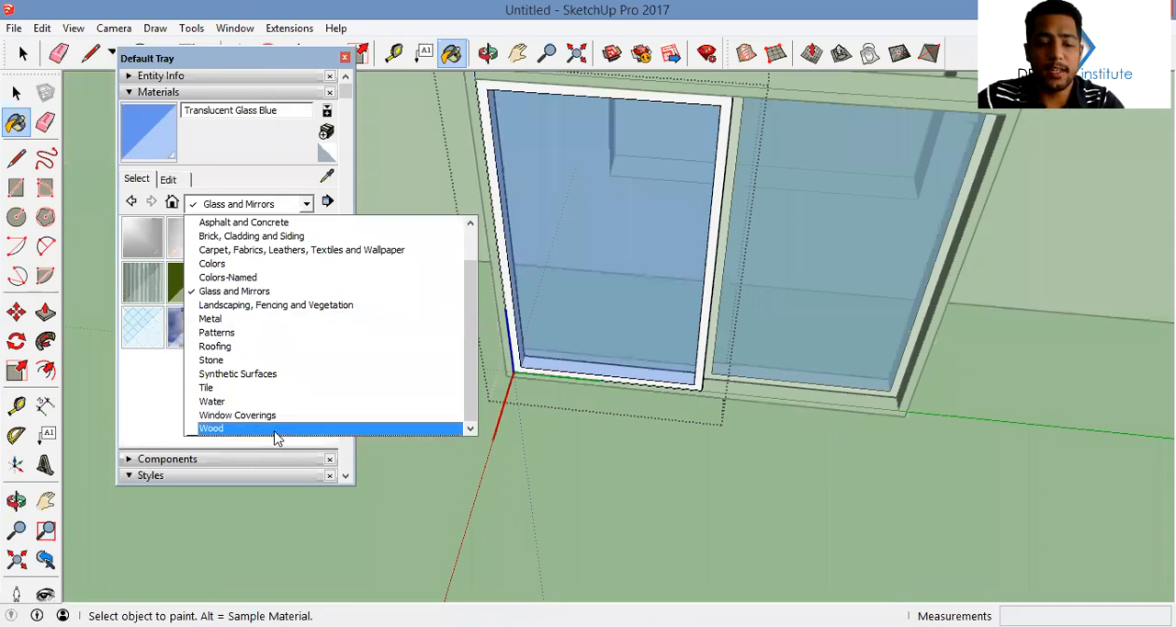
{"action": "left_click", "coordinate": [275, 428]}
{"action": "key", "text": "ctrl"}
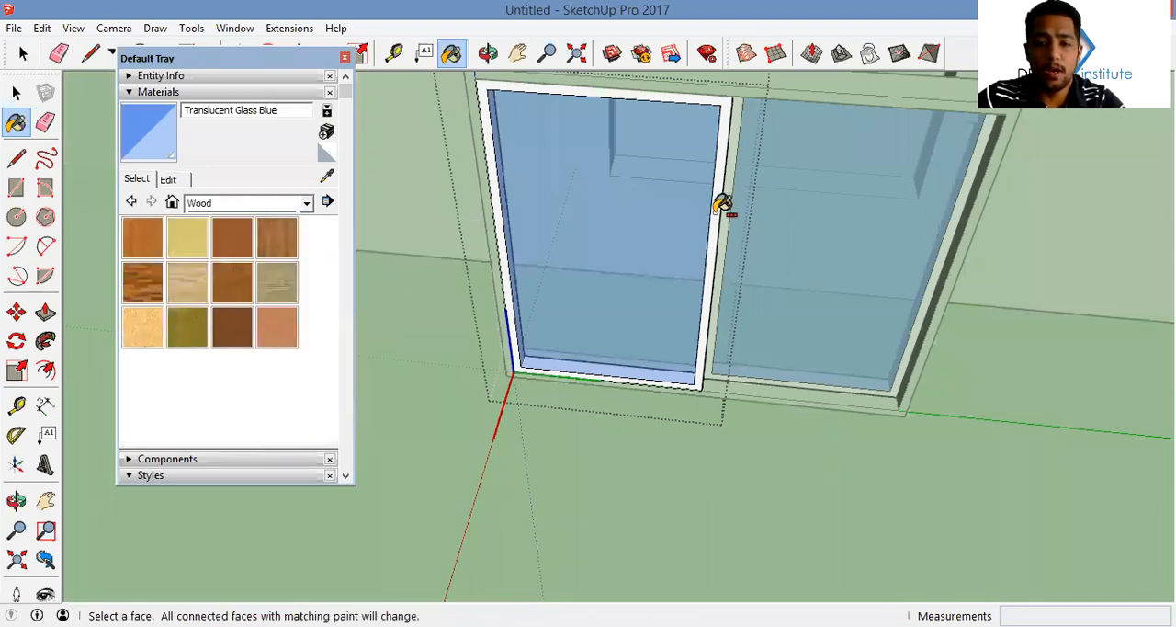
{"action": "left_click", "coordinate": [234, 237]}
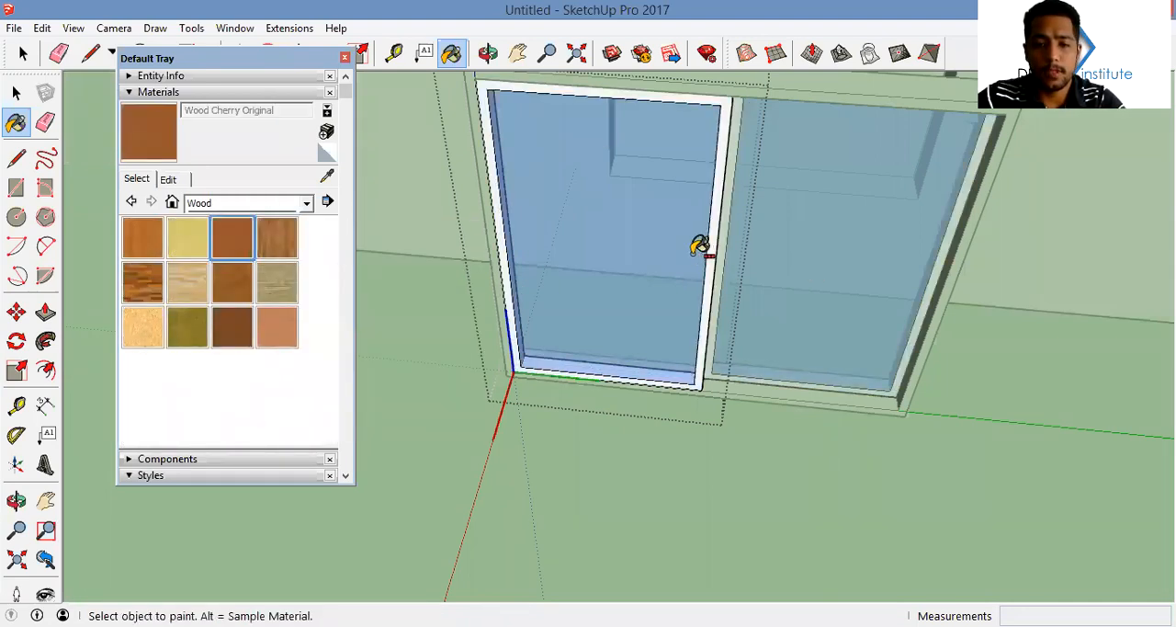
{"action": "left_click", "coordinate": [725, 222], "text": "ctrl"}
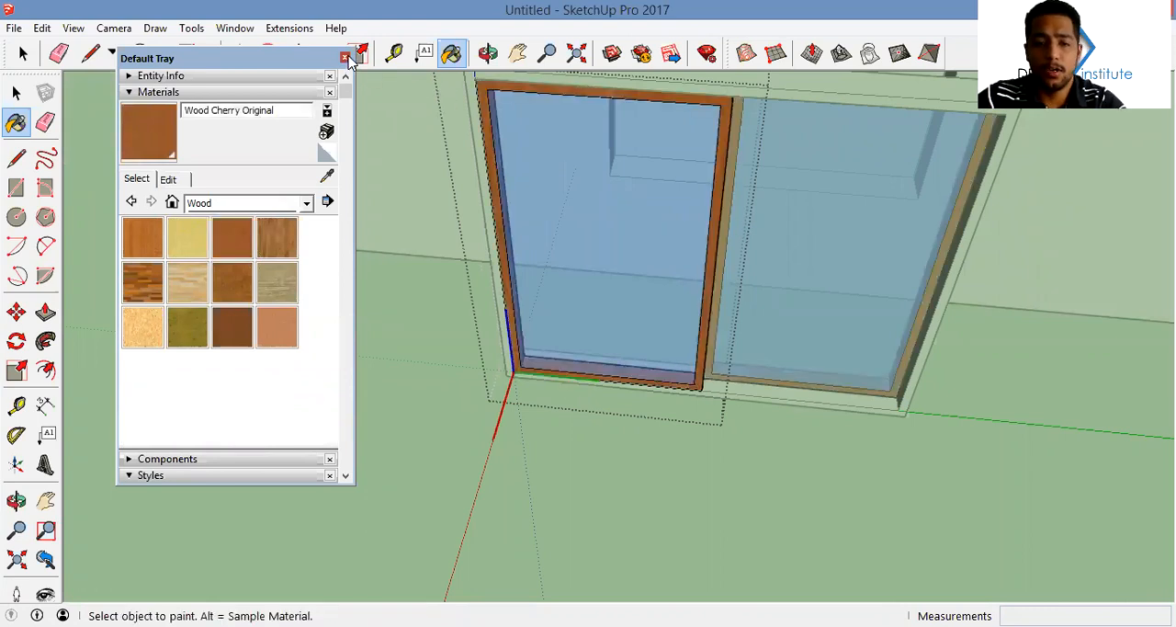
{"action": "left_click", "coordinate": [346, 58]}
{"action": "key", "text": "space"}
{"action": "middle_click_drag", "start_coordinate": [597, 247], "coordinate": [675, 395]}
{"action": "left_click", "coordinate": [875, 212]}
{"action": "middle_click_drag", "start_coordinate": [645, 197], "coordinate": [527, 183]}
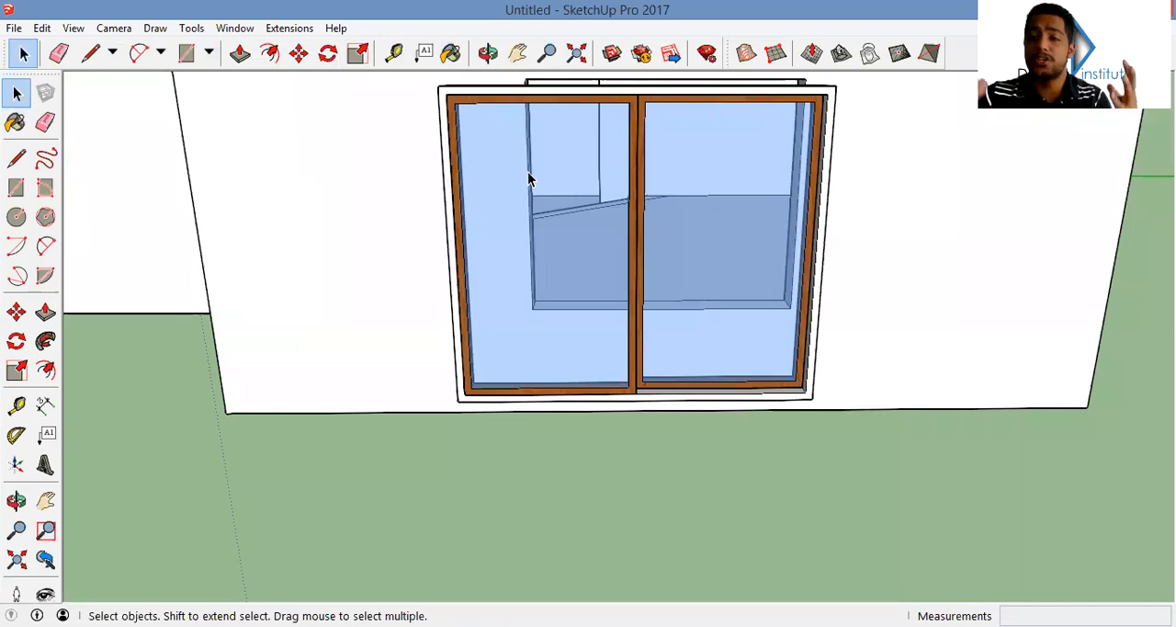
Sample the pane's glass material and load an image file from the Documents folder as its texture
{"action": "key", "text": "b"}
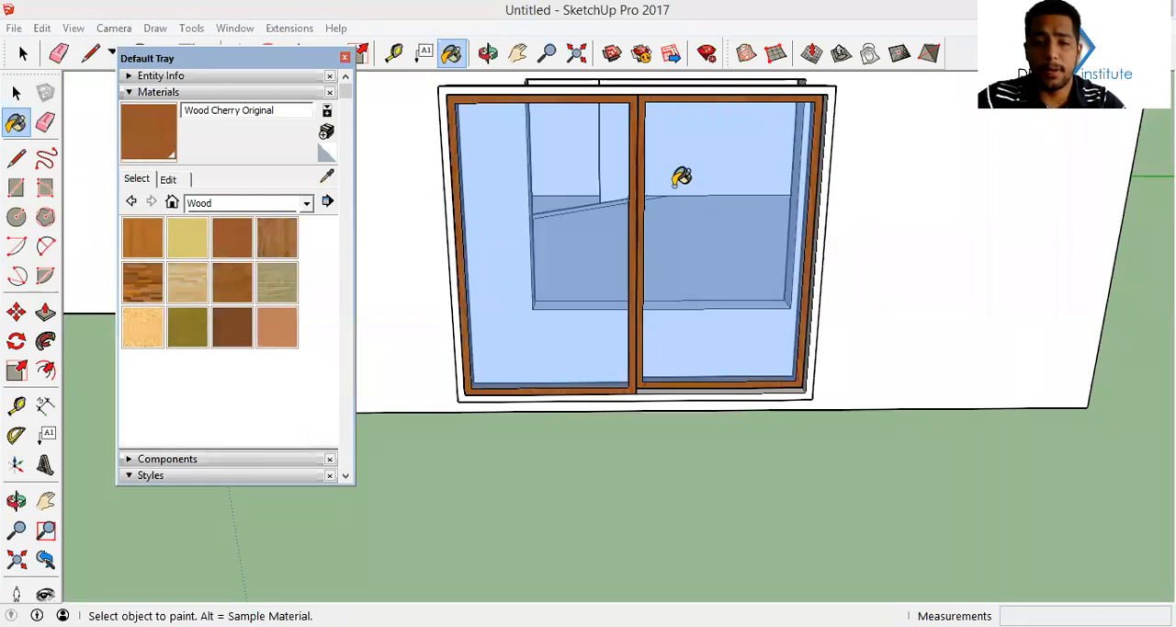
{"action": "middle_click_drag", "start_coordinate": [566, 196], "coordinate": [565, 192]}
{"action": "left_click", "coordinate": [564, 192], "text": "alt"}
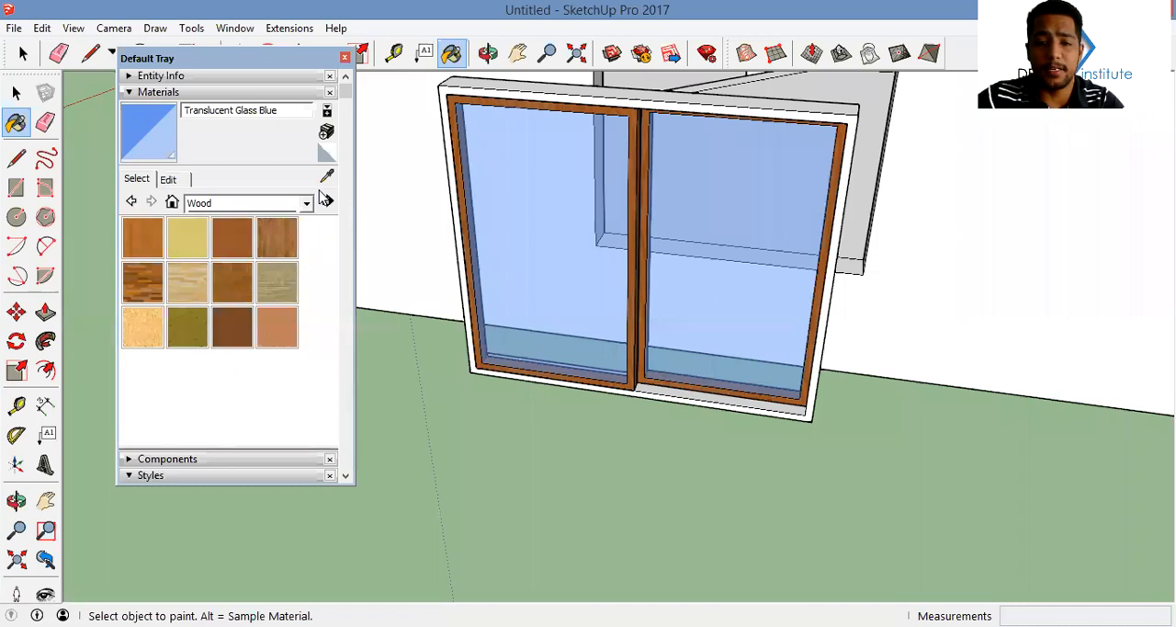
{"action": "left_click", "coordinate": [168, 178]}
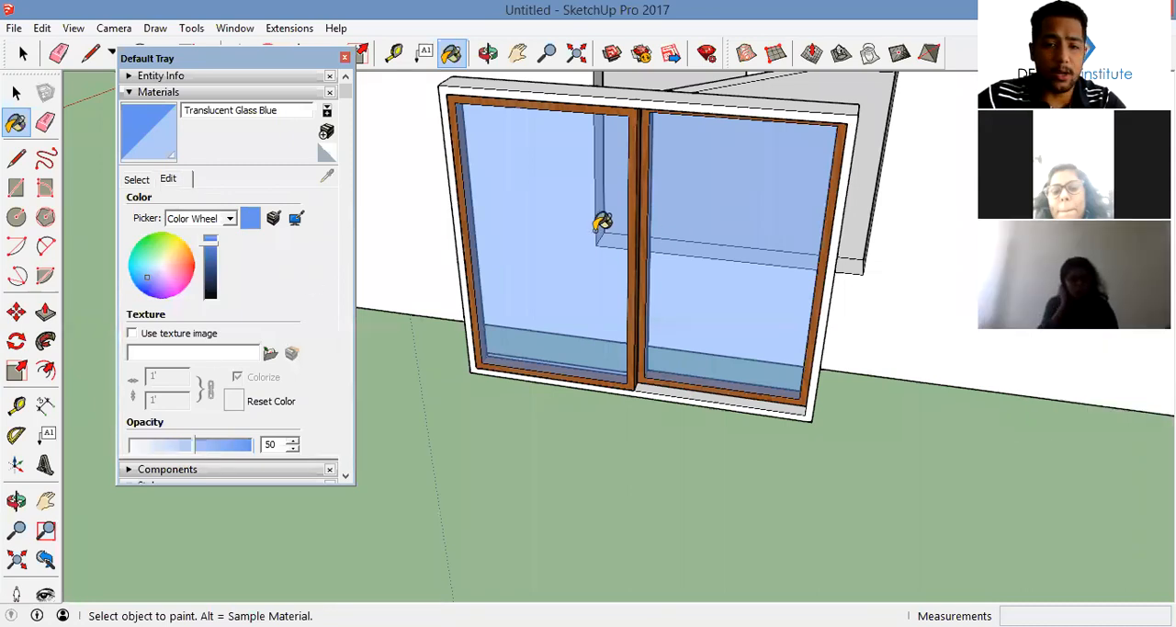
{"action": "middle_click_drag", "start_coordinate": [599, 223], "coordinate": [549, 240]}
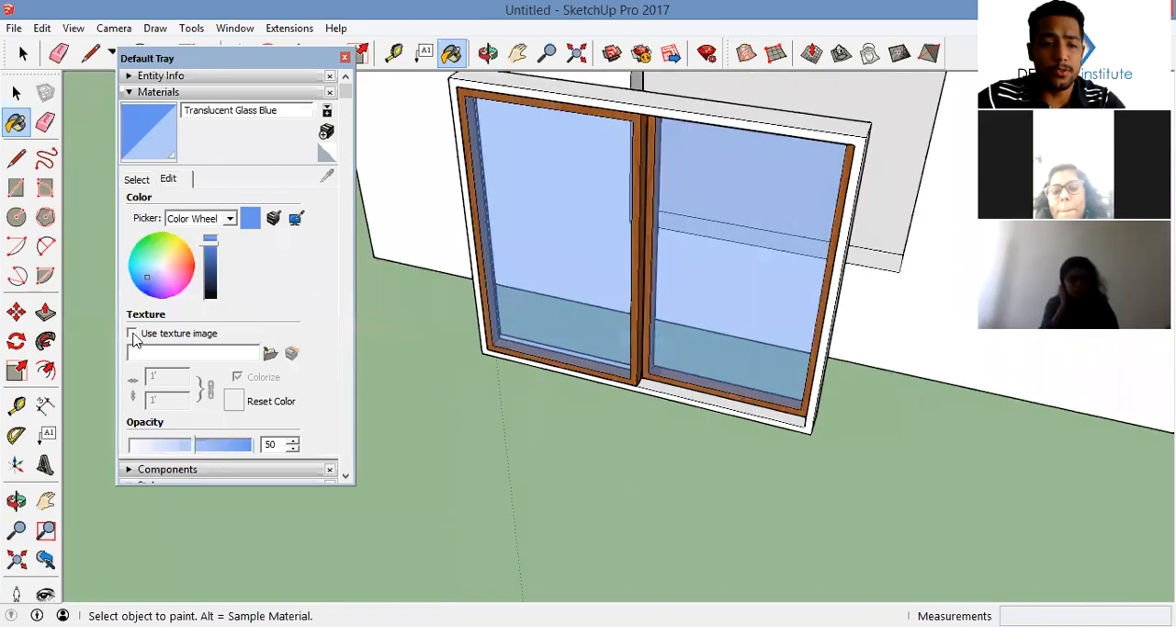
{"action": "left_click", "coordinate": [270, 354]}
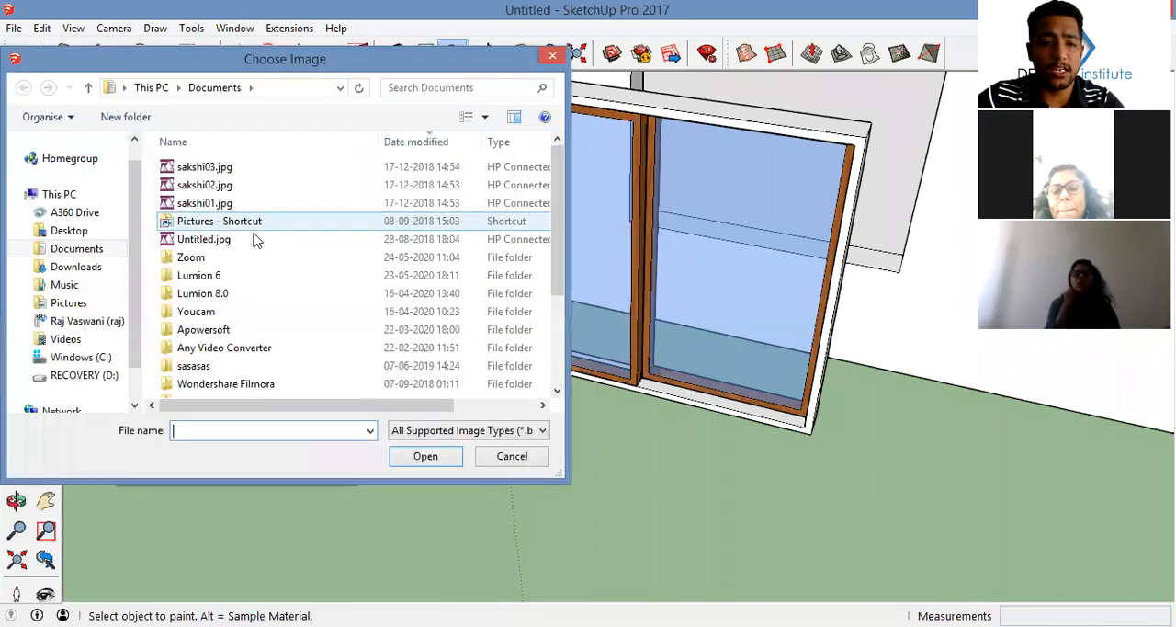
{"action": "left_click", "coordinate": [255, 204]}
{"action": "left_click", "coordinate": [399, 452]}
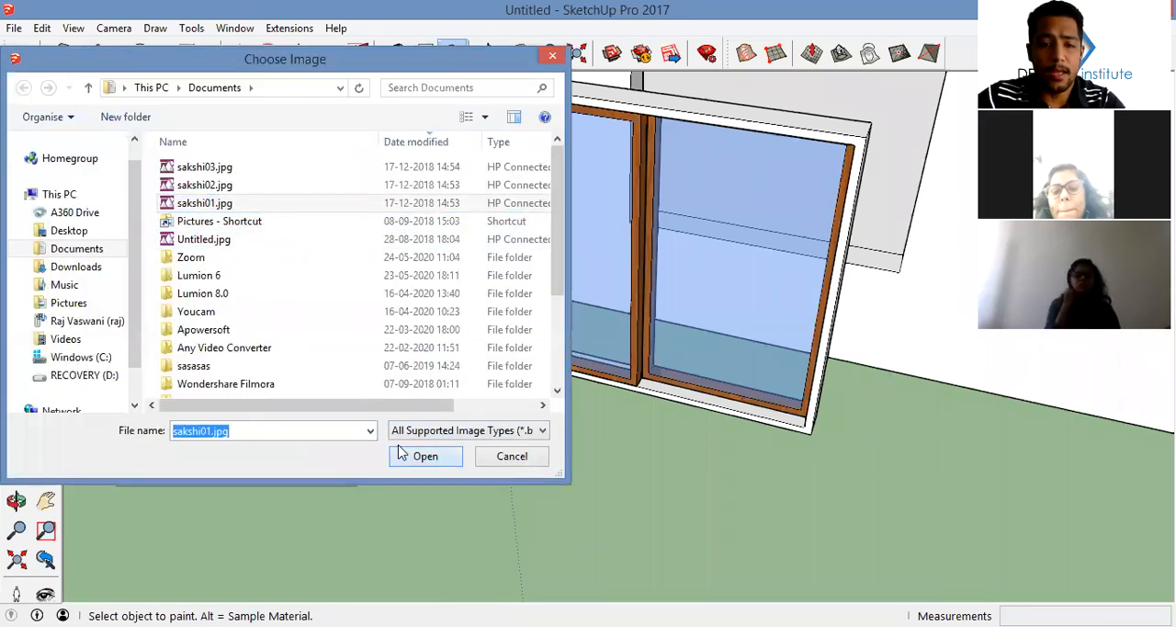
{"action": "middle_click_drag", "start_coordinate": [482, 323], "coordinate": [543, 296]}
{"action": "scroll", "coordinate": [557, 192], "scroll_direction": "up", "scroll_amount": 5}
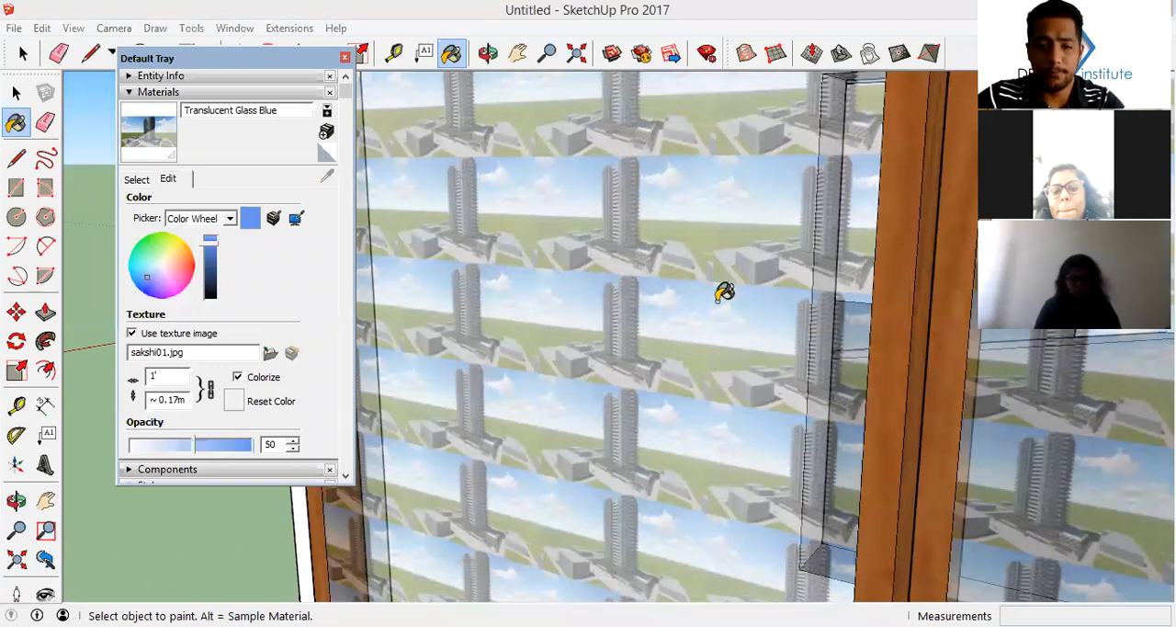
Undo the image texture on the glass material and close the materials tray
{"action": "scroll", "coordinate": [715, 326], "scroll_direction": "down", "scroll_amount": 4}
{"action": "middle_click_drag", "start_coordinate": [715, 326], "coordinate": [695, 309]}
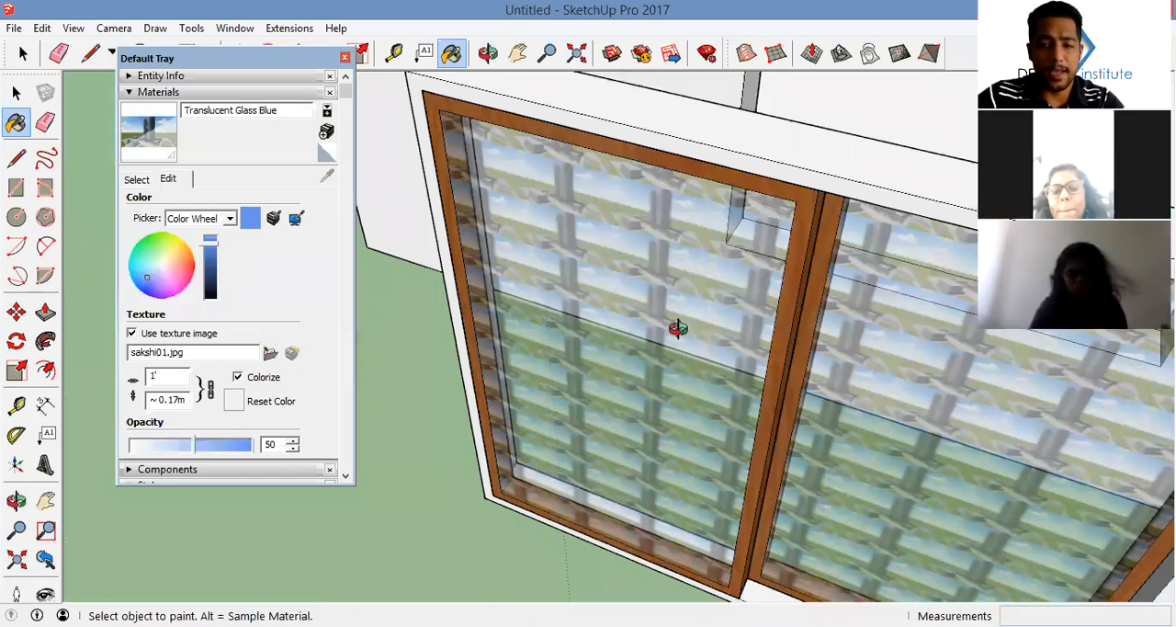
{"action": "scroll", "coordinate": [686, 322], "scroll_direction": "down", "scroll_amount": 4}
{"action": "key", "text": "space"}
{"action": "scroll", "coordinate": [637, 299], "scroll_direction": "down", "scroll_amount": 3}
{"action": "middle_click_drag", "start_coordinate": [638, 299], "coordinate": [720, 323]}
{"action": "scroll", "coordinate": [721, 323], "scroll_direction": "down", "scroll_amount": 2}
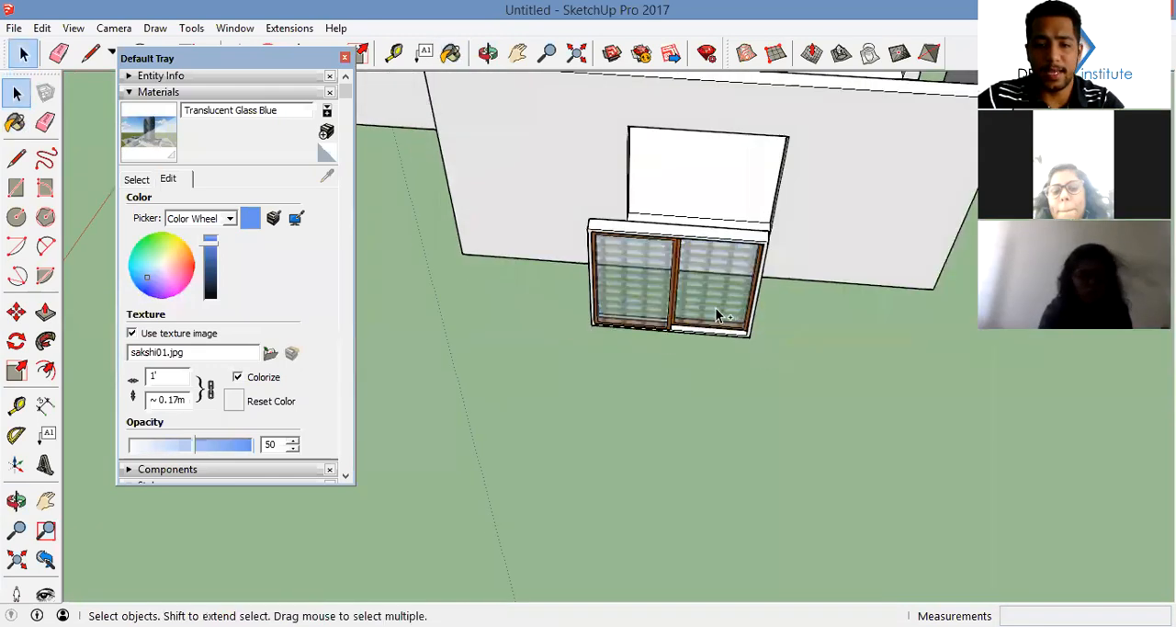
{"action": "key", "text": "ctrl+z"}
{"action": "left_click", "coordinate": [344, 57]}
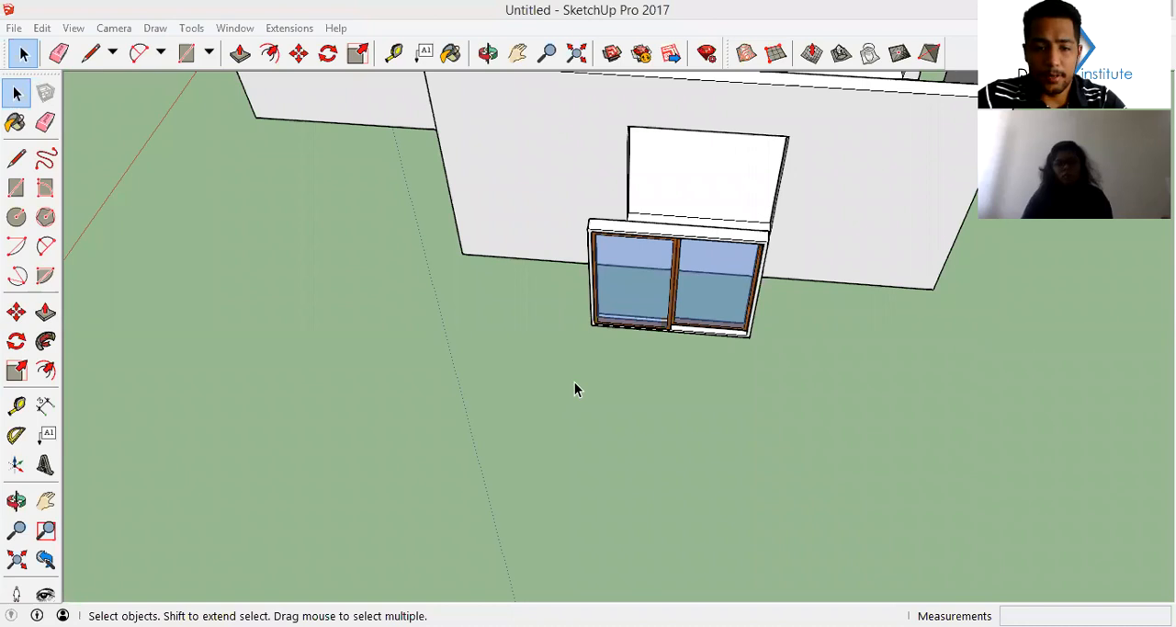
Select the whole two-panel window with its outer frame and make it a single component
{"action": "middle_click_drag", "start_coordinate": [594, 430], "coordinate": [572, 375]}
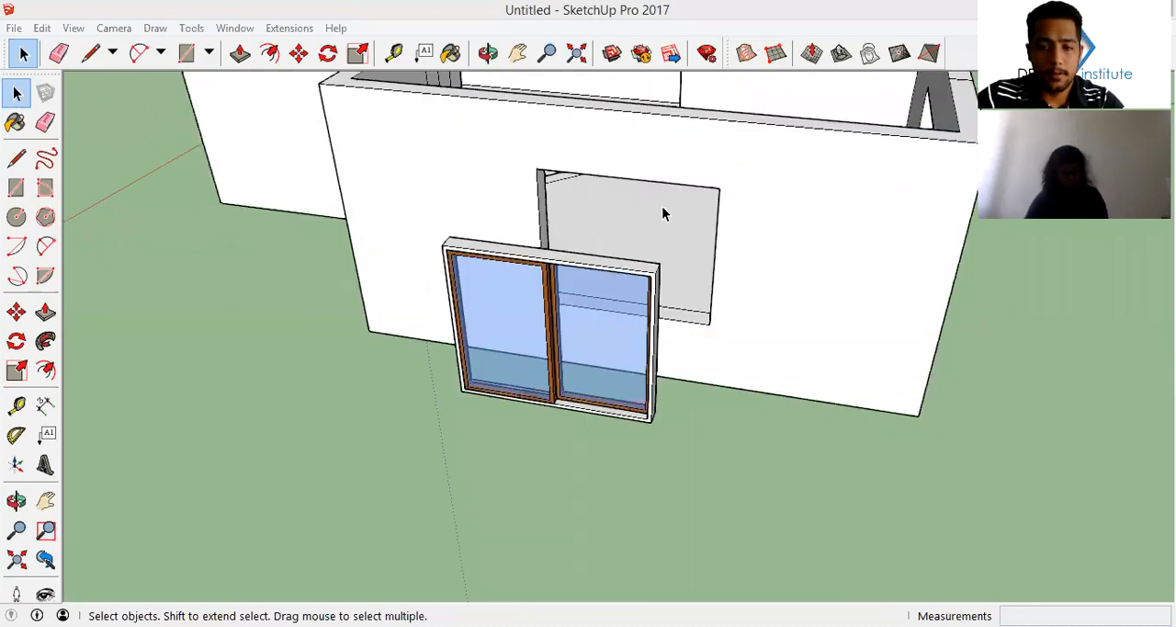
{"action": "middle_click_drag", "start_coordinate": [704, 302], "coordinate": [583, 276]}
{"action": "middle_click_drag", "start_coordinate": [557, 328], "coordinate": [564, 387]}
{"action": "middle_click_drag", "start_coordinate": [676, 395], "coordinate": [438, 176]}
{"action": "left_click_drag", "start_coordinate": [438, 175], "coordinate": [840, 364]}
{"action": "right_click", "coordinate": [630, 240]}
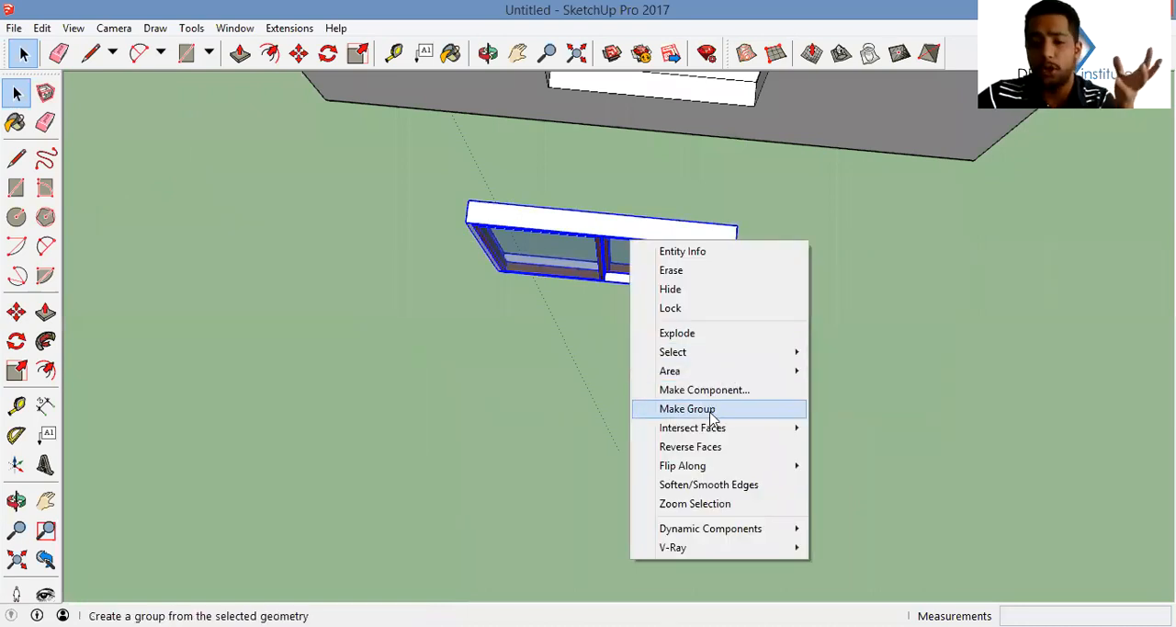
{"action": "left_click", "coordinate": [722, 393]}
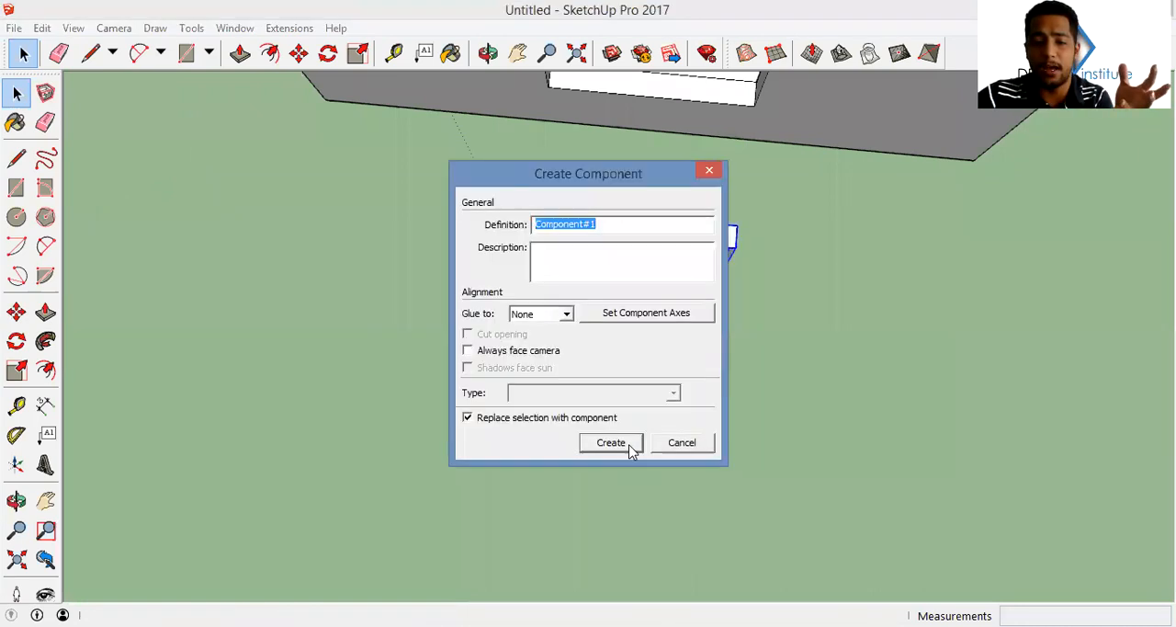
{"action": "left_click", "coordinate": [611, 443]}
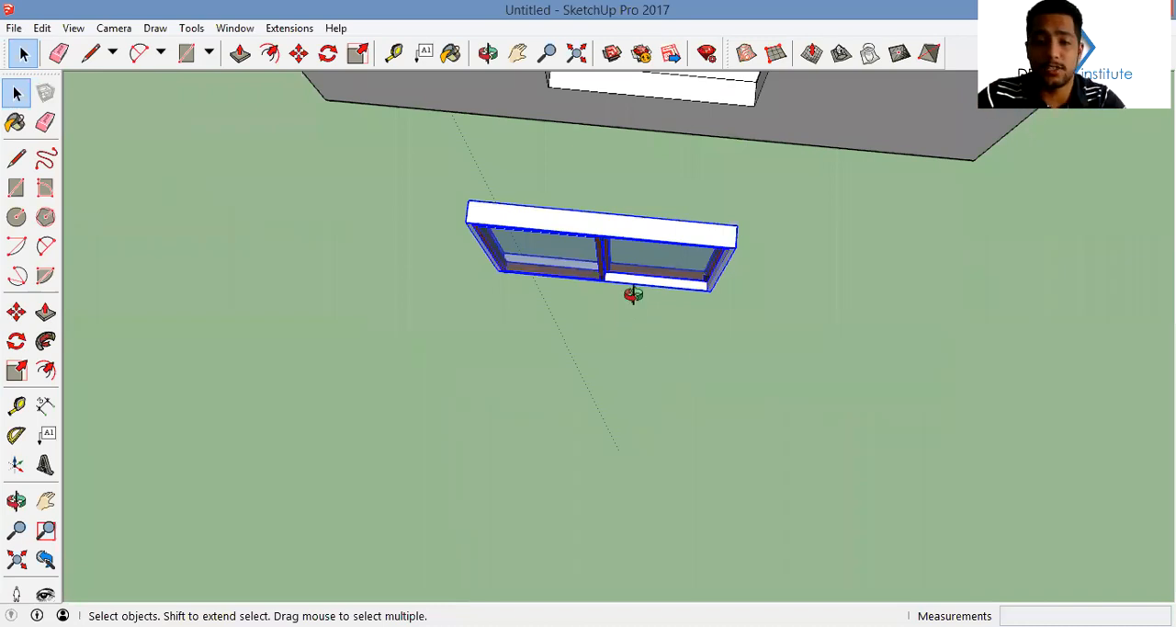
Move the window component into the side wall opening
{"action": "middle_click_drag", "start_coordinate": [633, 294], "coordinate": [524, 226]}
{"action": "key", "text": "m"}
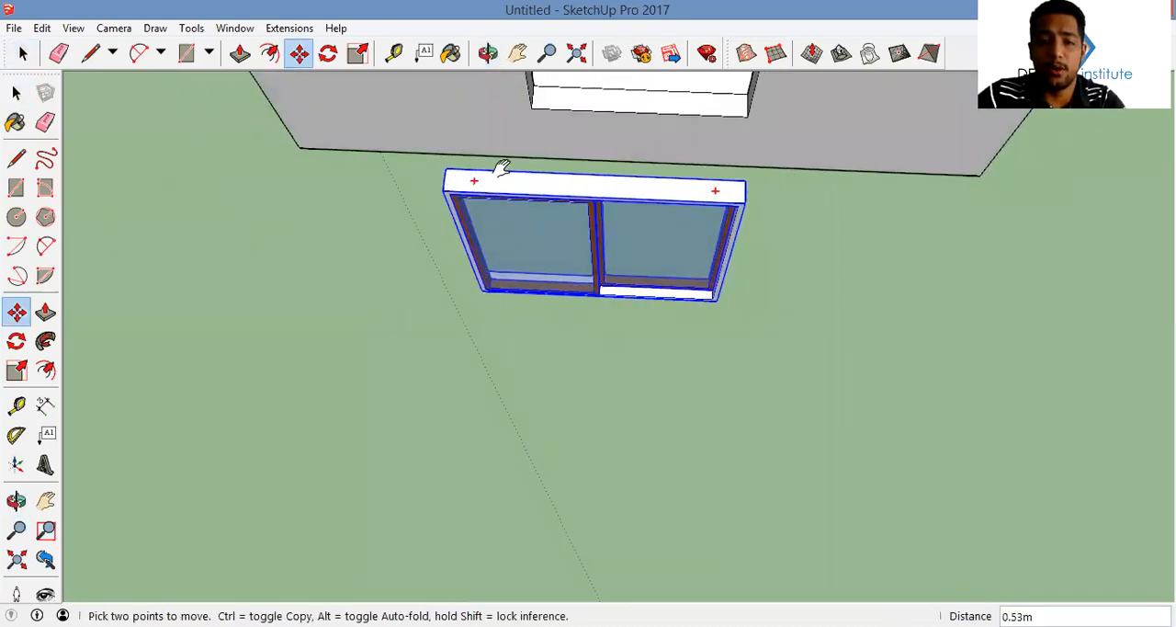
{"action": "middle_click_drag", "start_coordinate": [502, 168], "coordinate": [543, 306], "text": "shift"}
{"action": "left_click", "coordinate": [564, 164]}
Copy the window component from the side wall to the corner of the adjacent wall's opening
{"action": "key", "text": "ctrl"}
{"action": "left_click", "coordinate": [565, 164]}
{"action": "middle_click_drag", "start_coordinate": [782, 179], "coordinate": [695, 191]}
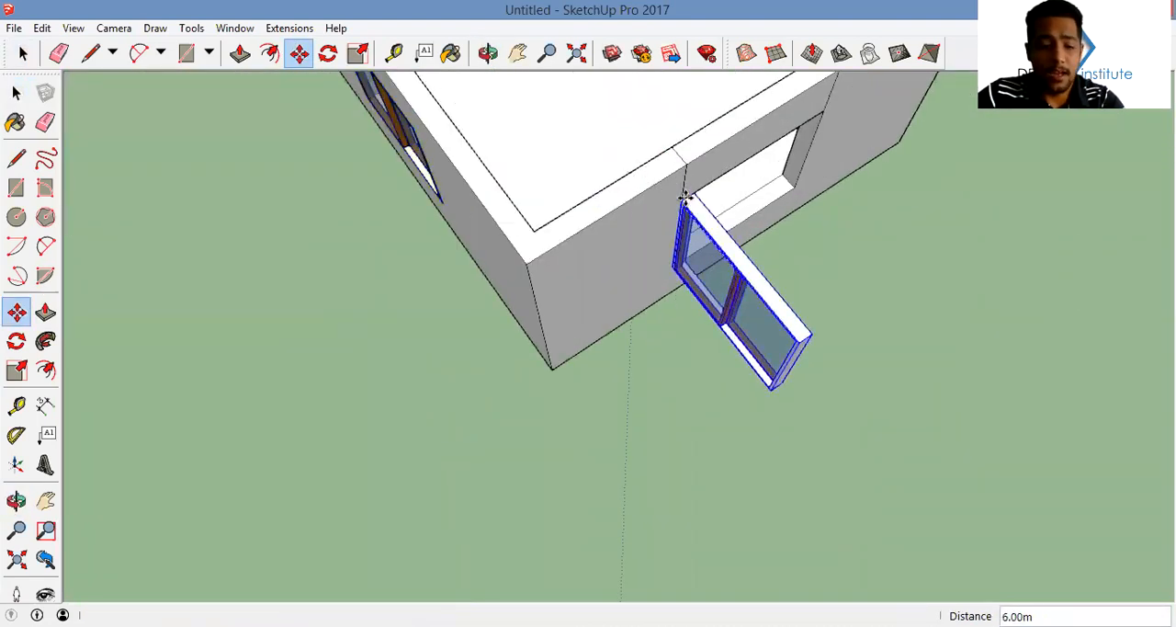
{"action": "left_click", "coordinate": [686, 198]}
Rotate the copied window about its corner so it fits flush in the adjacent wall's opening
{"action": "key", "text": "q"}
{"action": "left_click", "coordinate": [681, 200]}
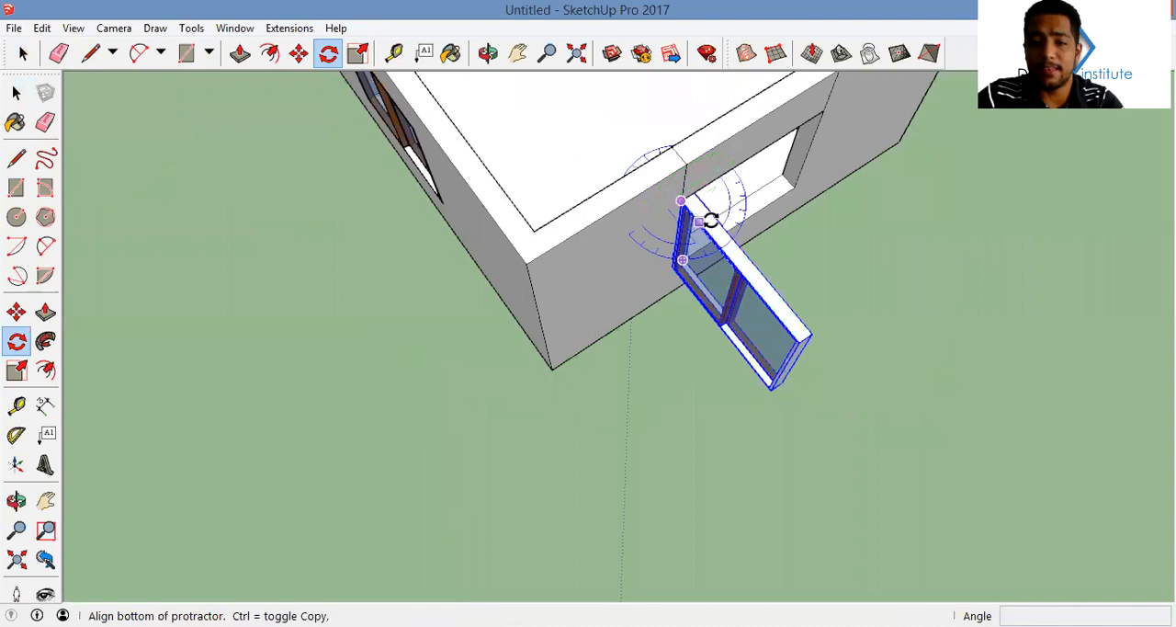
{"action": "left_click", "coordinate": [700, 222]}
{"action": "left_click", "coordinate": [756, 157]}
{"action": "middle_click_drag", "start_coordinate": [756, 157], "coordinate": [611, 96]}
{"action": "key", "text": "space"}
{"action": "left_click", "coordinate": [825, 339]}
{"action": "middle_click_drag", "start_coordinate": [826, 338], "coordinate": [868, 53]}
{"action": "mouse_move", "coordinate": [590, 217]}
{"action": "middle_mouse_down"}
{"action": "mouse_move", "coordinate": [921, 181]}
{"action": "mouse_move", "coordinate": [602, 222]}
{"action": "middle_mouse_up"}
Inside the window component, slide the rear panel partway behind the front panel to leave the window partly open
{"action": "double_click", "coordinate": [774, 241]}
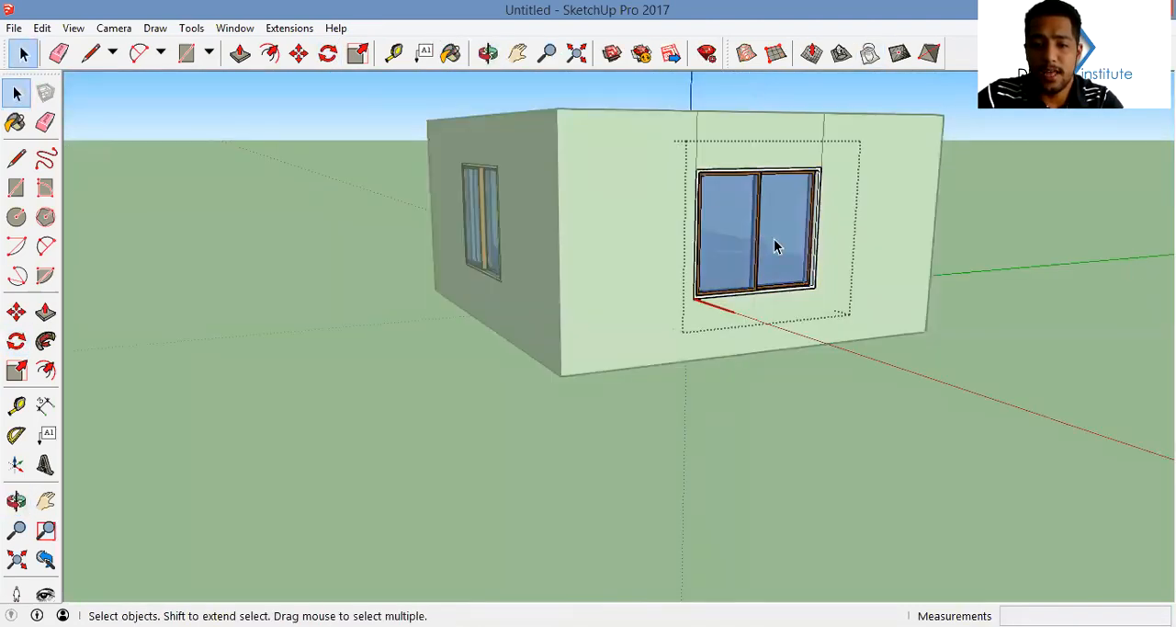
{"action": "scroll", "coordinate": [740, 287], "scroll_direction": "up", "scroll_amount": 3}
{"action": "middle_click_drag", "start_coordinate": [740, 286], "coordinate": [726, 331]}
{"action": "key", "text": "m"}
{"action": "scroll", "coordinate": [766, 356], "scroll_direction": "up", "scroll_amount": 5}
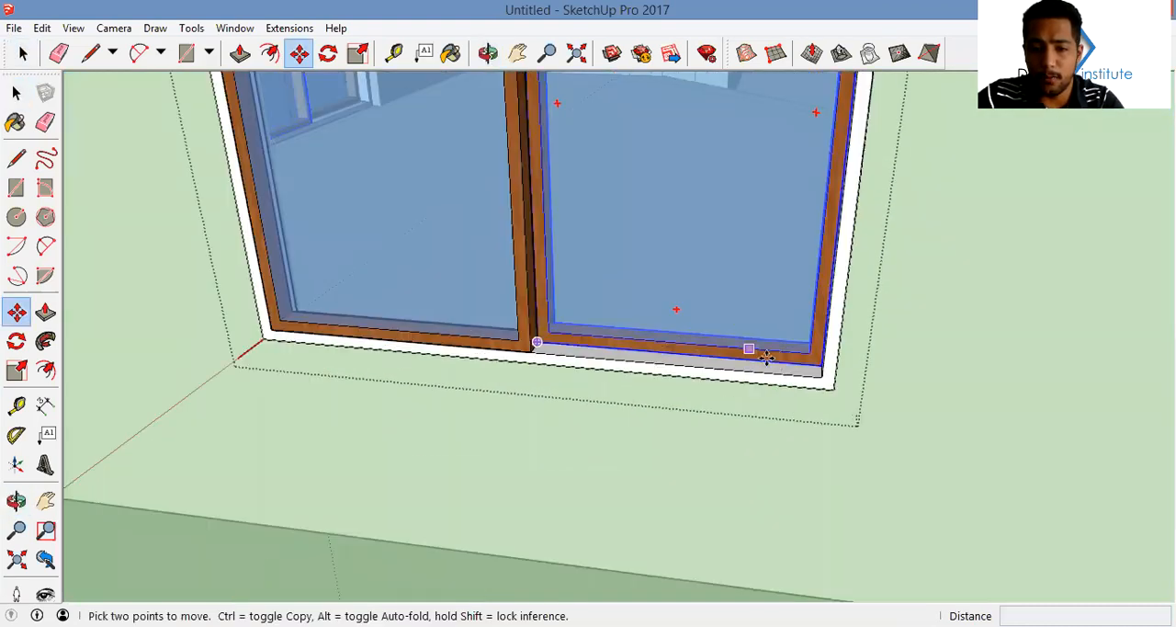
{"action": "scroll", "coordinate": [766, 356], "scroll_direction": "up", "scroll_amount": 3}
{"action": "left_click", "coordinate": [782, 361]}
{"action": "left_click", "coordinate": [550, 343]}
{"action": "key", "text": "space"}
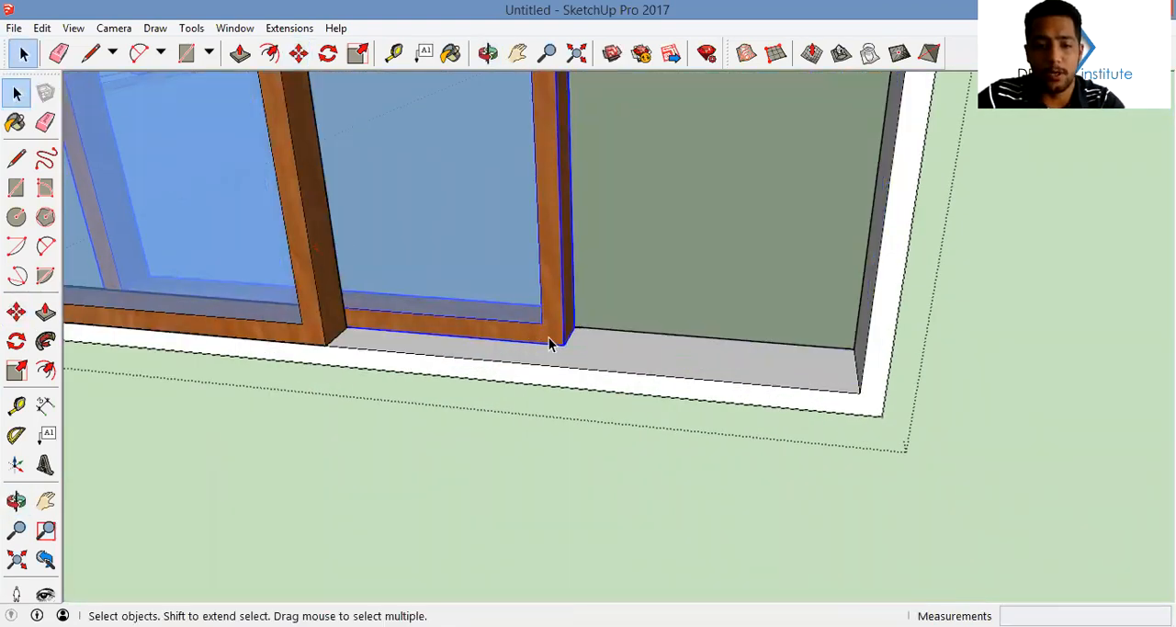
{"action": "scroll", "coordinate": [598, 251], "scroll_direction": "down", "scroll_amount": 6}
{"action": "middle_click_drag", "start_coordinate": [668, 216], "coordinate": [416, 156]}
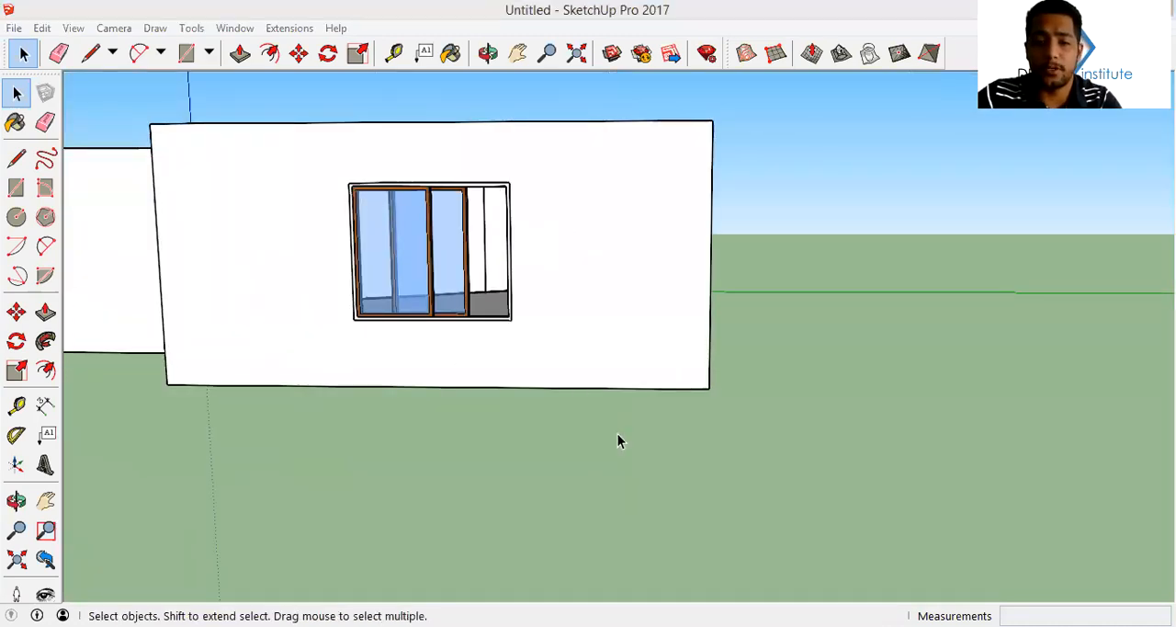
Try to draw a line across the step between the two rooms, from one notch to the other
{"action": "middle_click_drag", "start_coordinate": [682, 194], "coordinate": [562, 259]}
{"action": "mouse_move", "coordinate": [701, 317]}
{"action": "middle_mouse_down"}
{"action": "mouse_move", "coordinate": [609, 318]}
{"action": "mouse_move", "coordinate": [677, 317]}
{"action": "middle_mouse_up"}
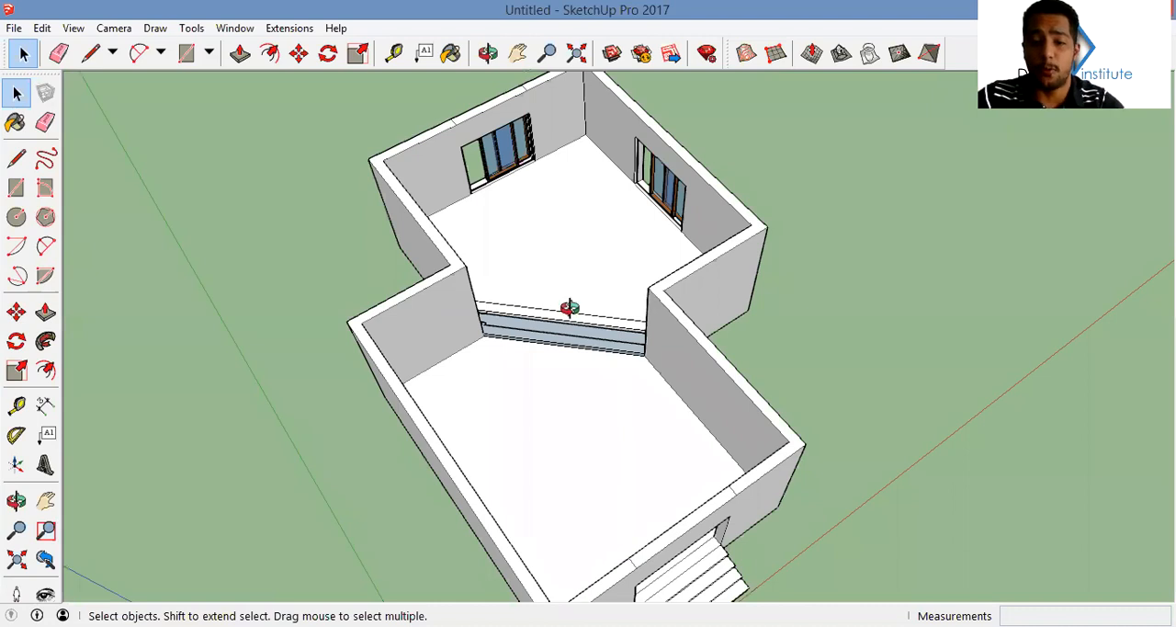
{"action": "scroll", "coordinate": [565, 310], "scroll_direction": "up", "scroll_amount": 8}
{"action": "middle_click_drag", "start_coordinate": [536, 333], "coordinate": [447, 228]}
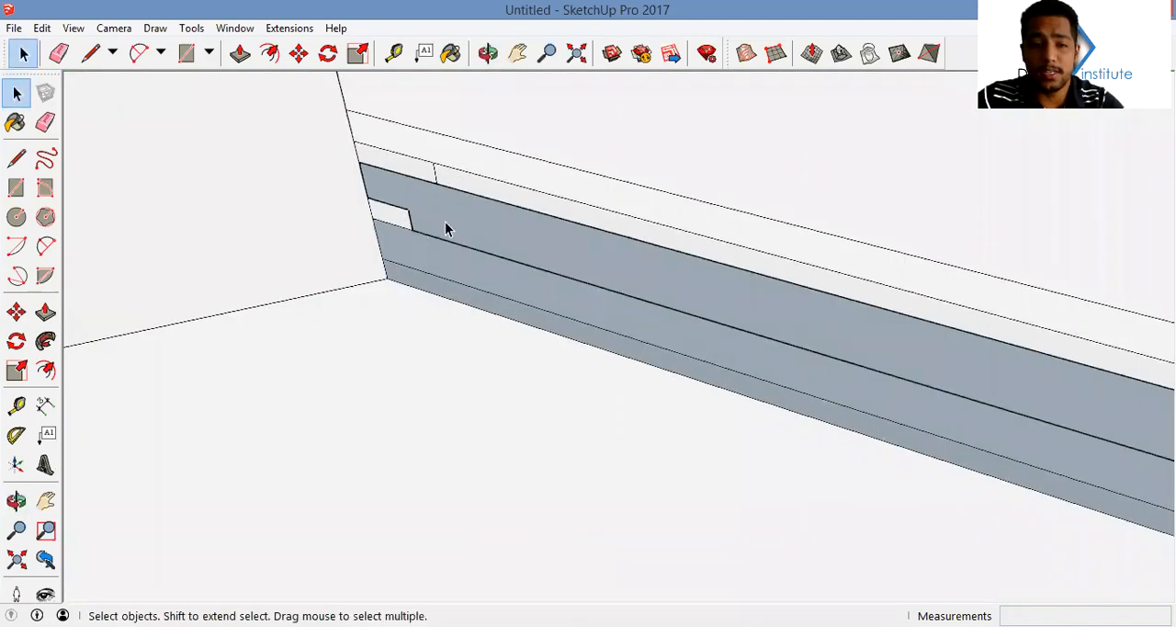
{"action": "middle_click_drag", "start_coordinate": [606, 239], "coordinate": [788, 131]}
{"action": "middle_click_drag", "start_coordinate": [659, 164], "coordinate": [420, 241]}
{"action": "key", "text": "l"}
{"action": "left_click", "coordinate": [753, 192]}
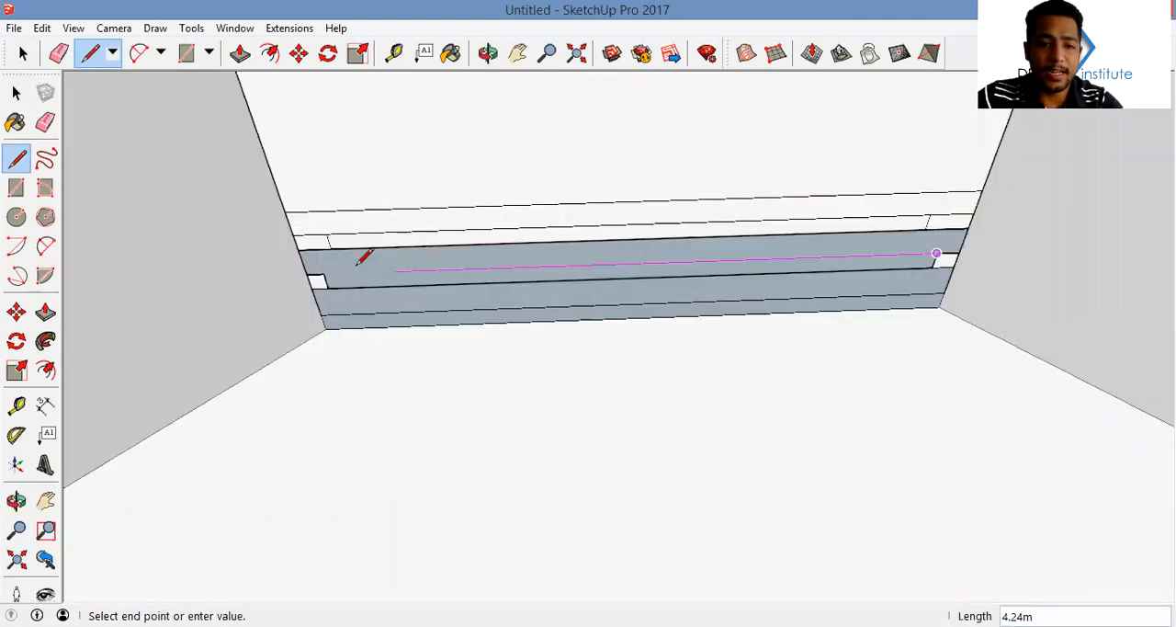
{"action": "left_click", "coordinate": [325, 274]}
{"action": "middle_click_drag", "start_coordinate": [327, 259], "coordinate": [366, 253]}
{"action": "key", "text": "space"}
{"action": "key", "text": "ctrl+z"}
Draw a line along the step between the two rooms, joining the corners of the two end notches
{"action": "key", "text": "l"}
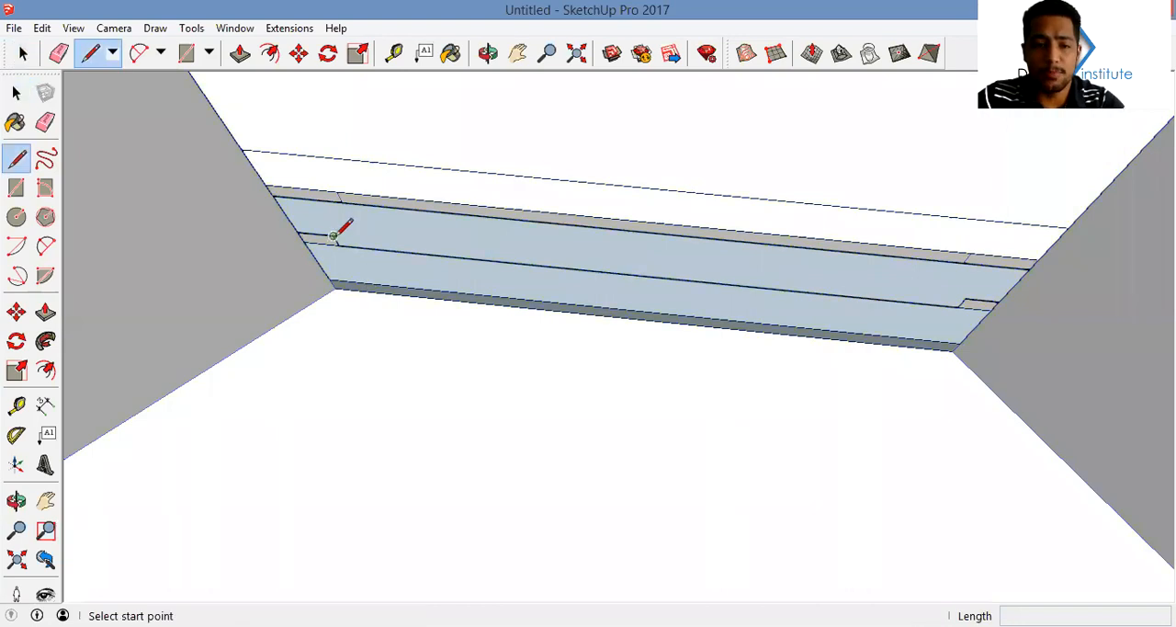
{"action": "left_click", "coordinate": [336, 241]}
{"action": "left_click", "coordinate": [964, 298]}
{"action": "middle_click_drag", "start_coordinate": [893, 275], "coordinate": [766, 386]}
{"action": "scroll", "coordinate": [770, 364], "scroll_direction": "up", "scroll_amount": 3}
{"action": "scroll", "coordinate": [770, 364], "scroll_direction": "down", "scroll_amount": 5}
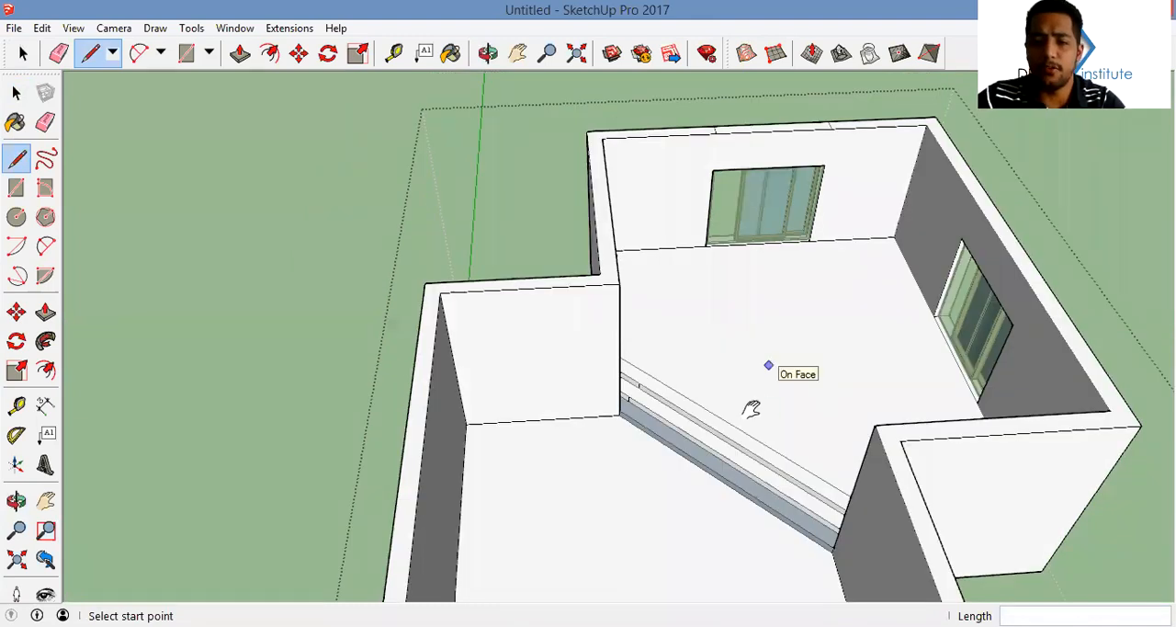
Open the house group for editing
{"action": "key", "text": "space"}
{"action": "middle_click_drag", "start_coordinate": [677, 424], "coordinate": [664, 294]}
{"action": "left_click", "coordinate": [664, 294]}
{"action": "double_click", "coordinate": [663, 291]}
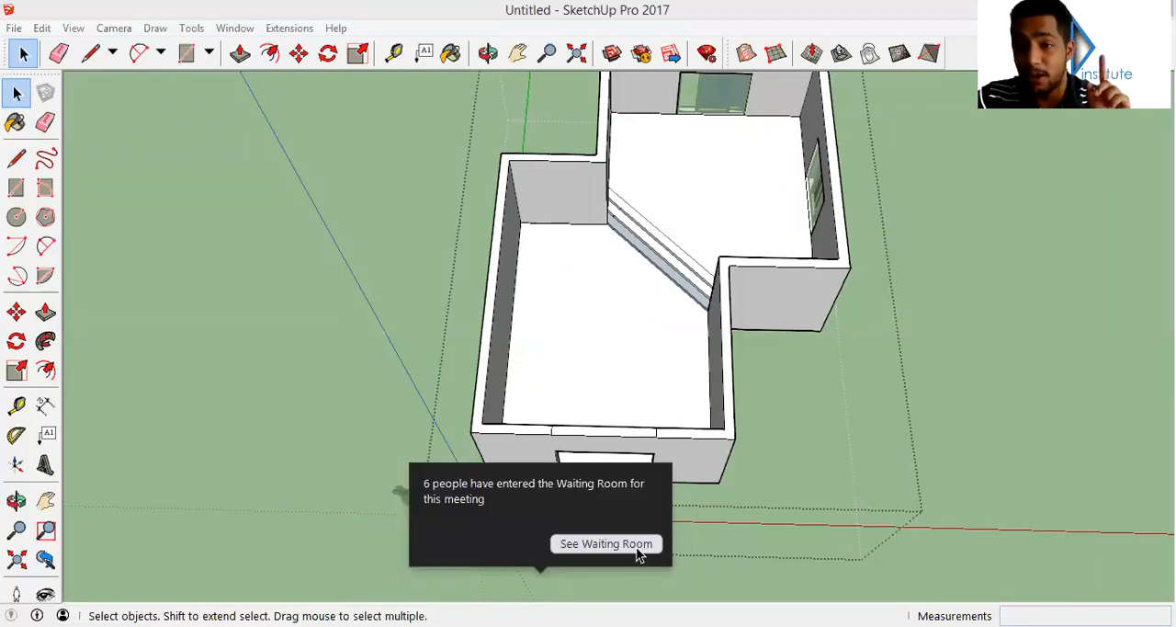
Paint the floors of both rooms and the treads of the inner steps with Wood Veneer 01
{"action": "left_click", "coordinate": [636, 544]}
{"action": "middle_click_drag", "start_coordinate": [764, 178], "coordinate": [750, 236]}
{"action": "key", "text": "b"}
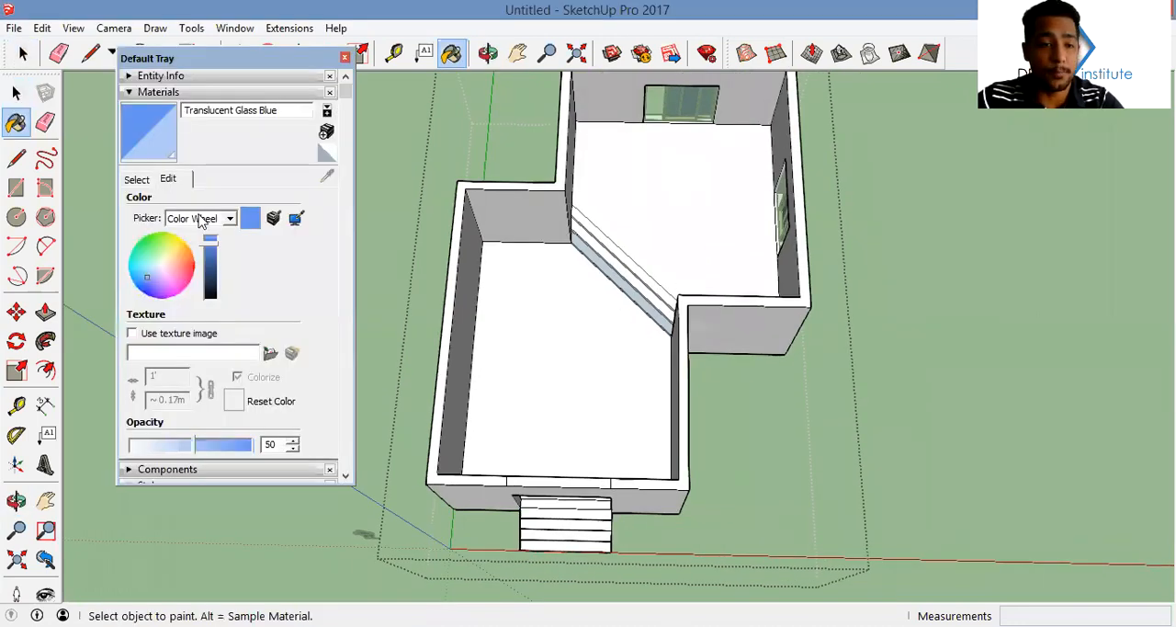
{"action": "left_click", "coordinate": [136, 179]}
{"action": "left_click", "coordinate": [231, 327]}
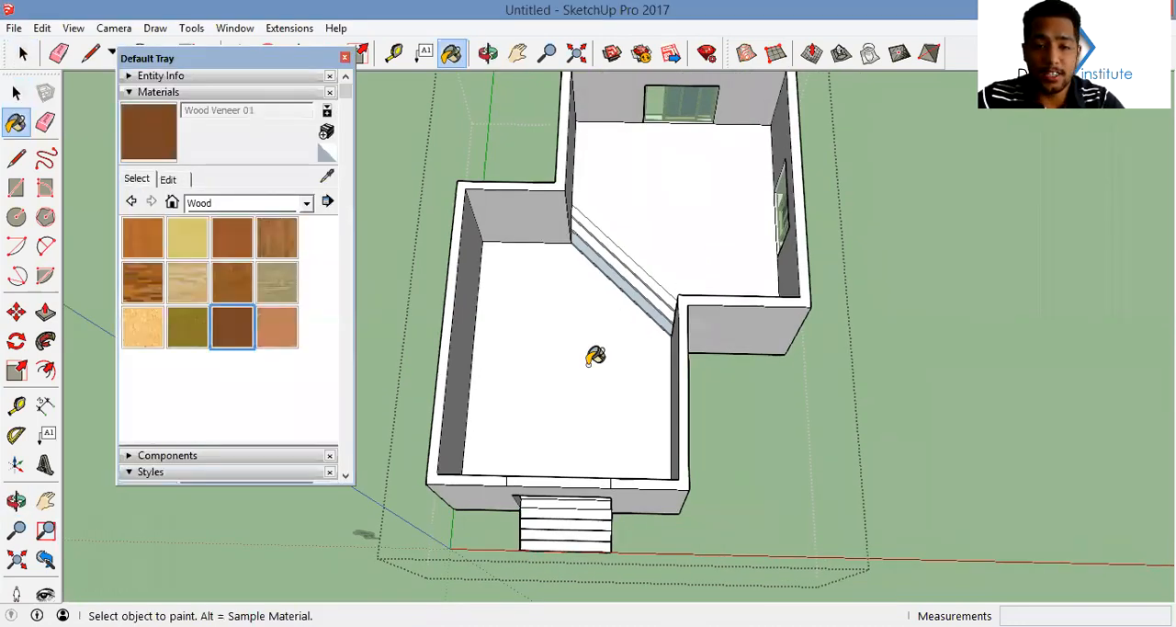
{"action": "left_click", "coordinate": [642, 300]}
{"action": "scroll", "coordinate": [651, 294], "scroll_direction": "up", "scroll_amount": 5}
{"action": "left_click", "coordinate": [677, 267]}
{"action": "left_click", "coordinate": [689, 257]}
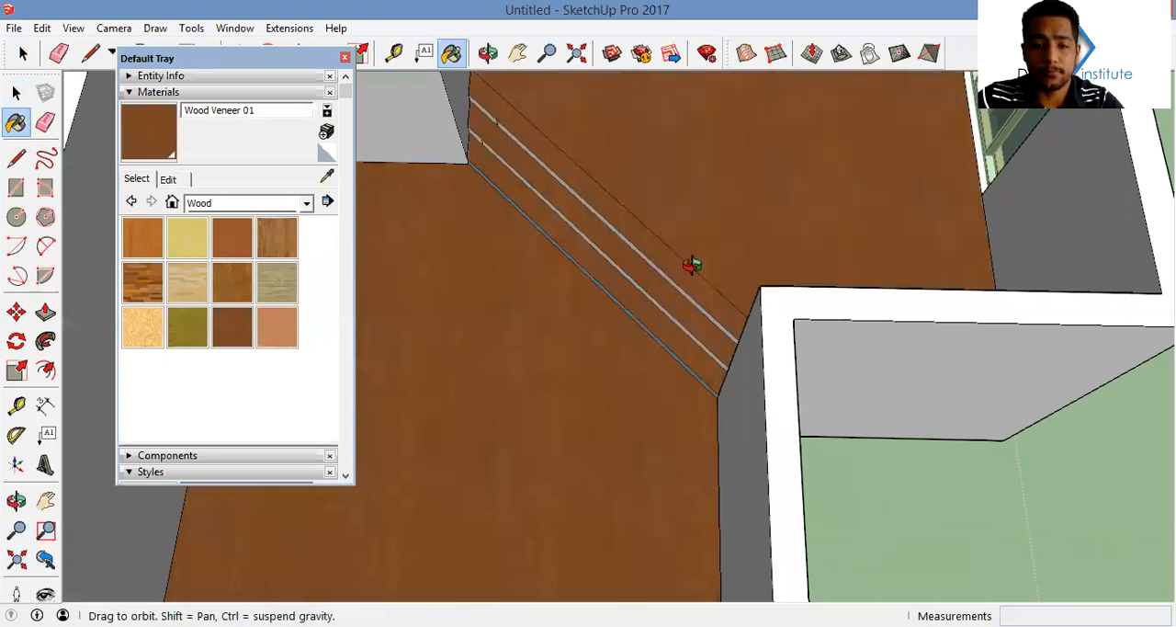
Paint the risers of the inner steps white with Color M00 from the Colors collection
{"action": "middle_click_drag", "start_coordinate": [692, 264], "coordinate": [661, 249]}
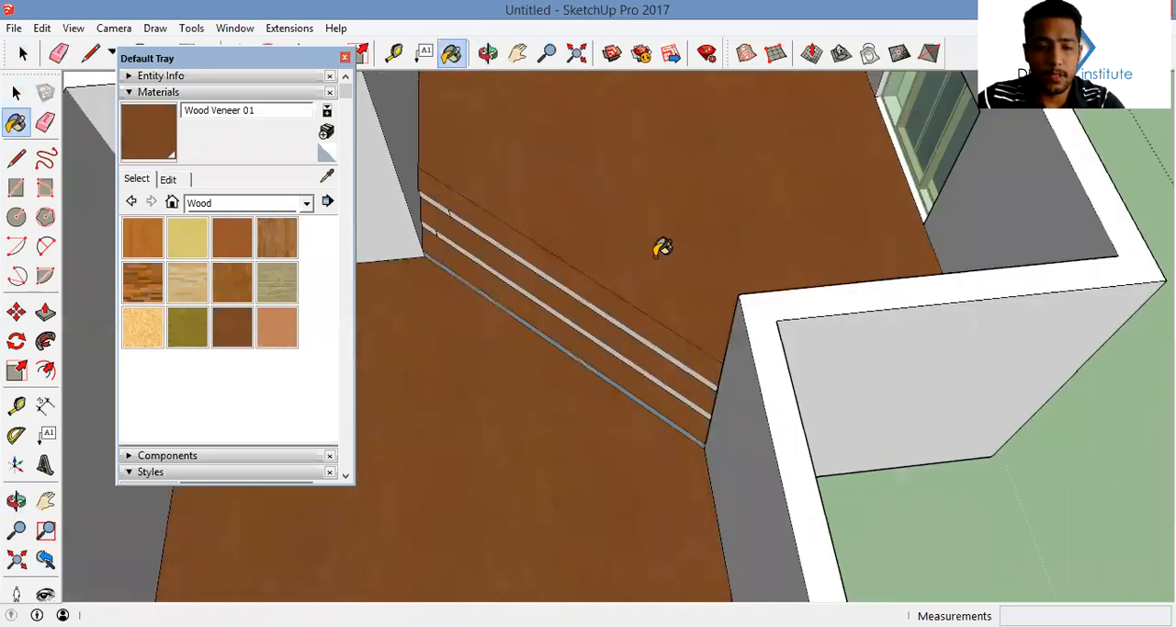
{"action": "left_click", "coordinate": [286, 206]}
{"action": "left_click", "coordinate": [305, 265]}
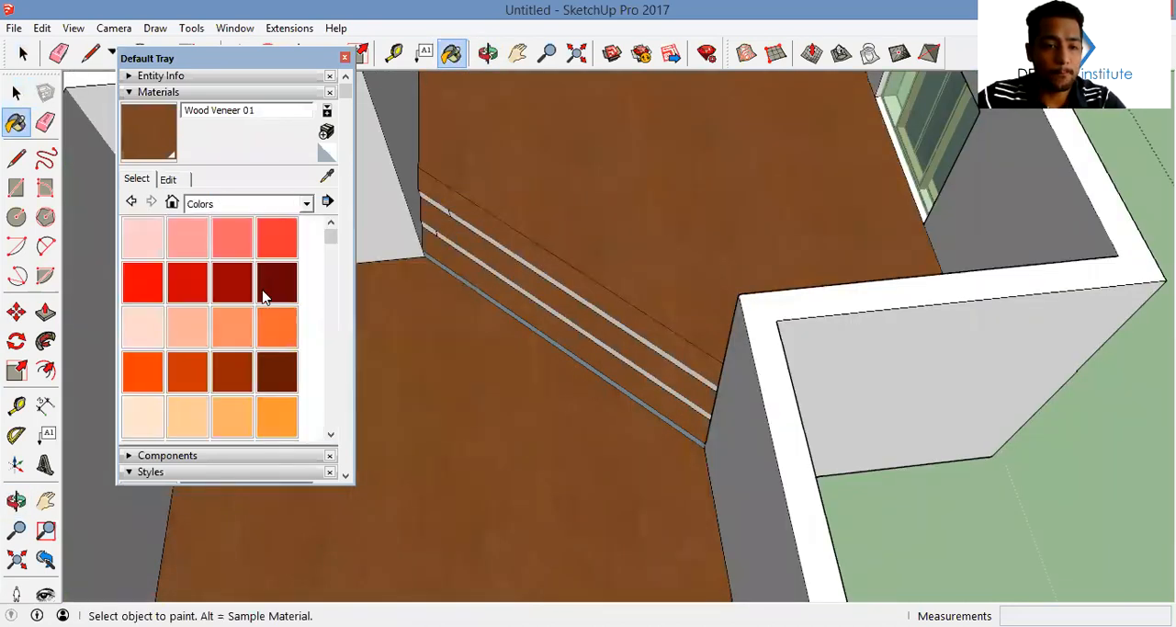
{"action": "scroll", "coordinate": [276, 303], "scroll_direction": "down", "scroll_amount": 5}
{"action": "scroll", "coordinate": [270, 308], "scroll_direction": "down", "scroll_amount": 3}
{"action": "scroll", "coordinate": [132, 322], "scroll_direction": "up", "scroll_amount": 2}
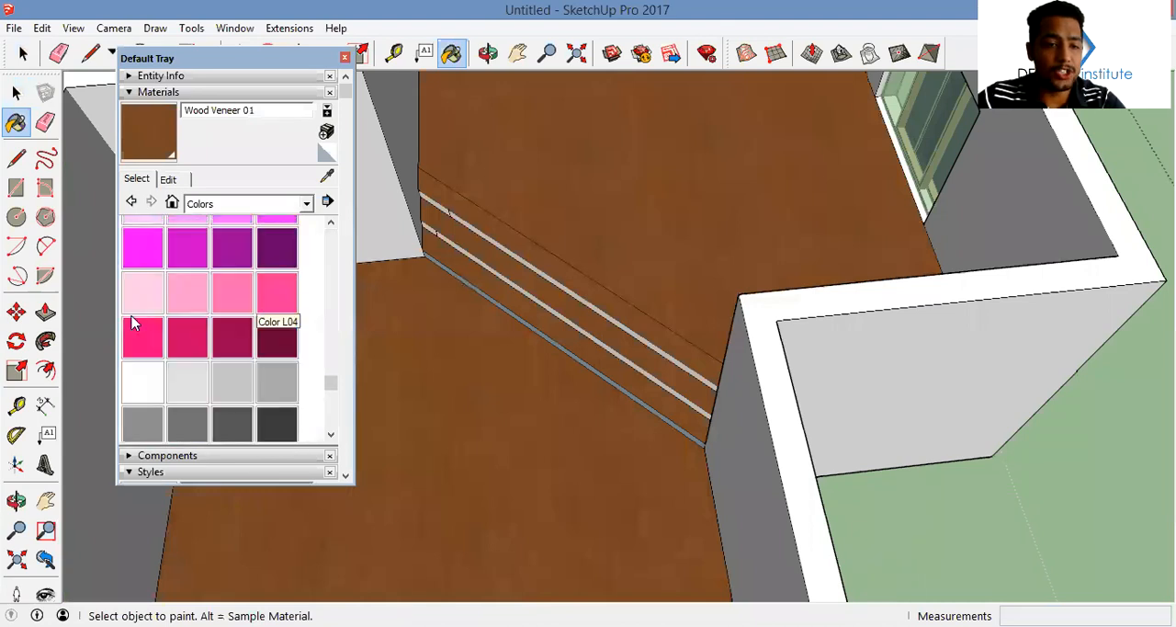
{"action": "left_click", "coordinate": [147, 375]}
{"action": "scroll", "coordinate": [615, 309], "scroll_direction": "up", "scroll_amount": 5}
{"action": "left_click", "coordinate": [593, 338], "text": "ctrl"}
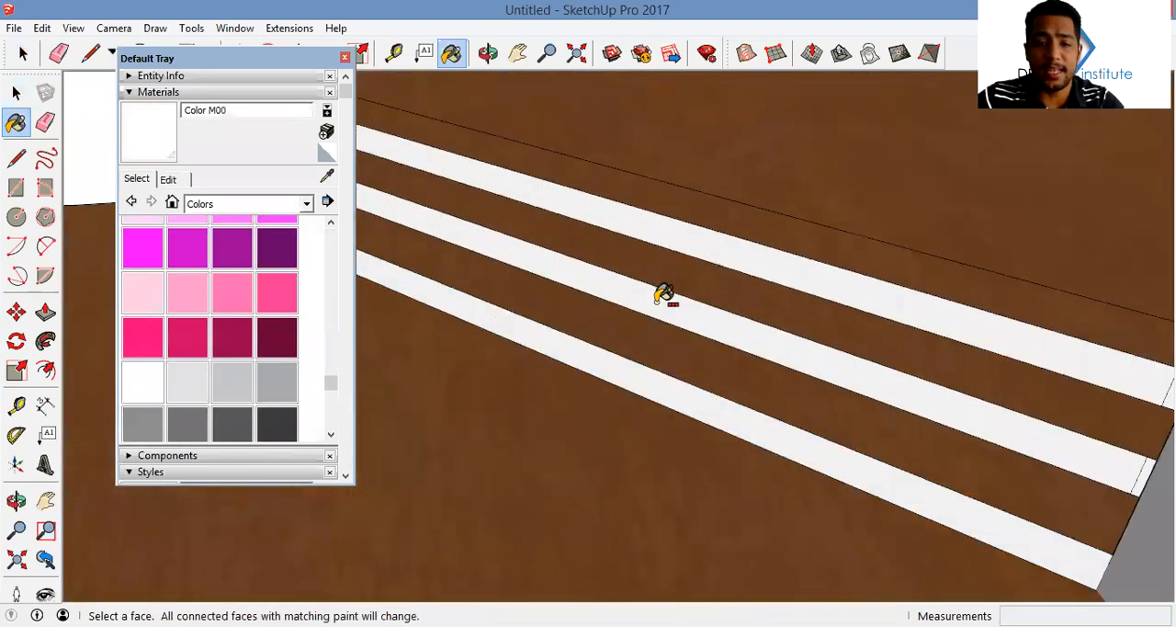
{"action": "left_click", "coordinate": [345, 58]}
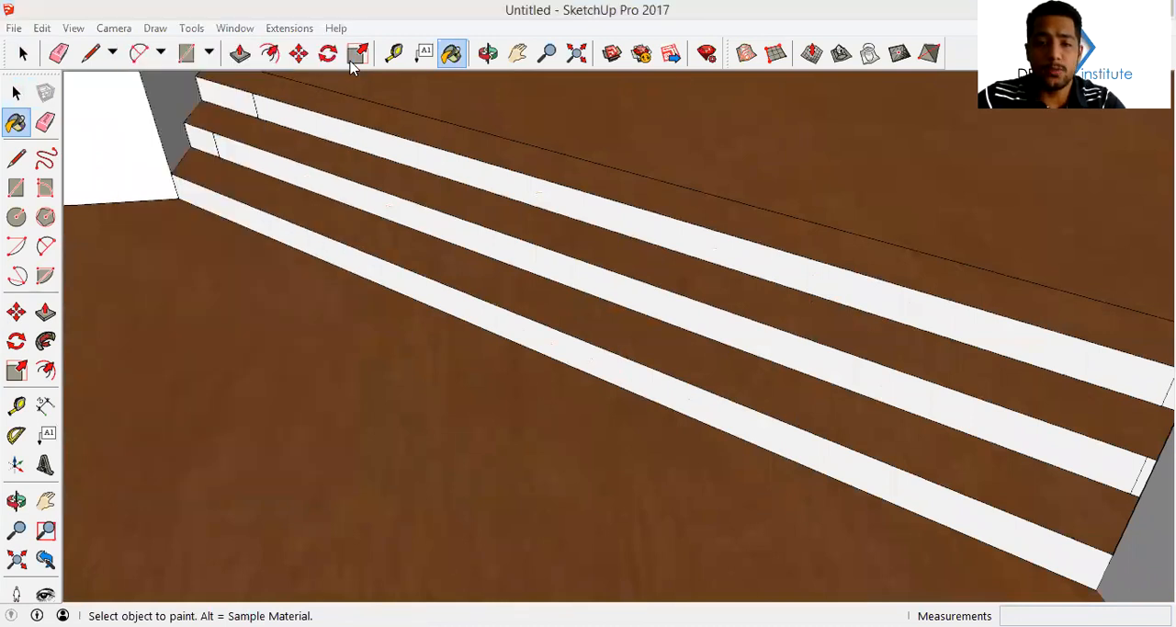
Copy the wood-painted floor and tread faces along the red axis to open ground beside the house
{"action": "scroll", "coordinate": [702, 248], "scroll_direction": "down", "scroll_amount": 5}
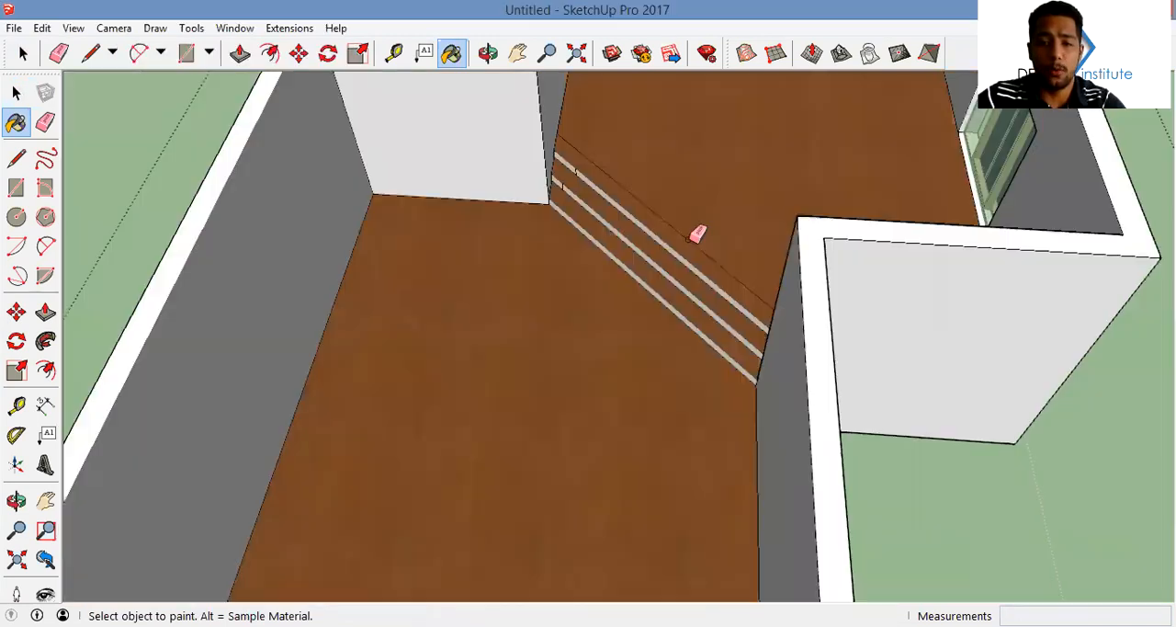
{"action": "key", "text": "e"}
{"action": "scroll", "coordinate": [634, 115], "scroll_direction": "down", "scroll_amount": 5}
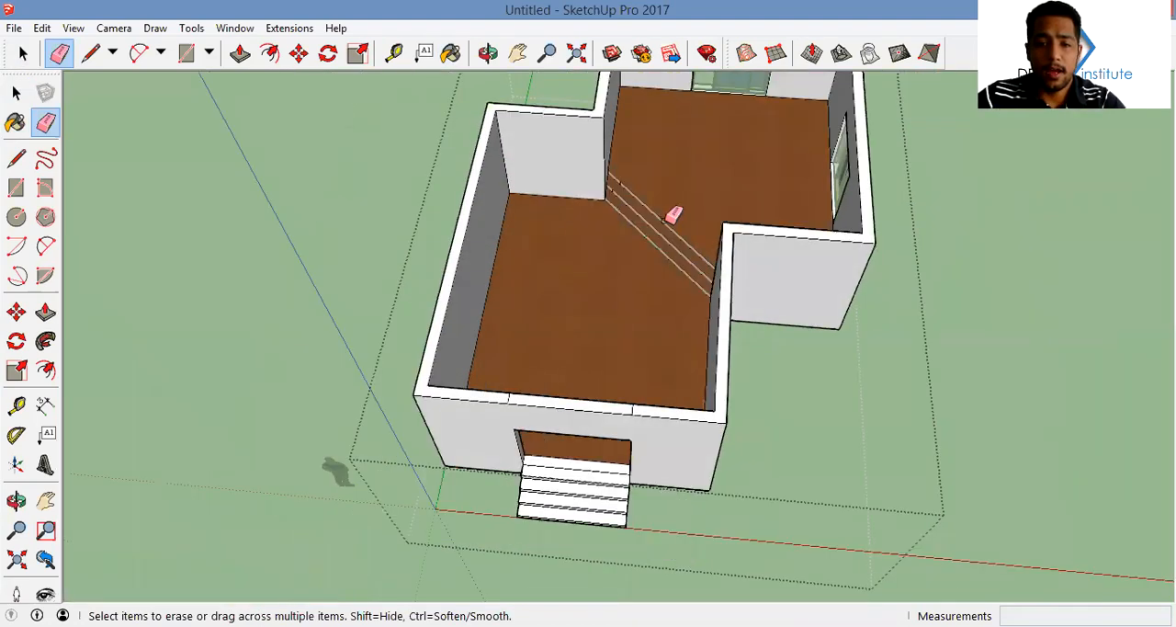
{"action": "key", "text": "space"}
{"action": "scroll", "coordinate": [675, 239], "scroll_direction": "down", "scroll_amount": 1}
{"action": "scroll", "coordinate": [674, 255], "scroll_direction": "up", "scroll_amount": 6}
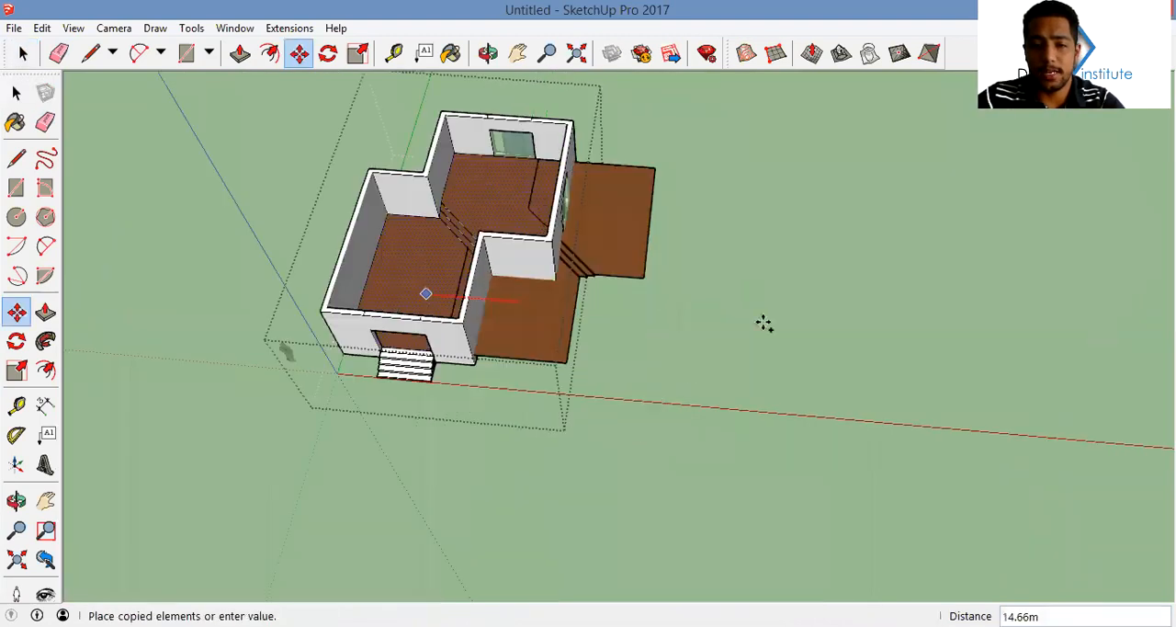
{"action": "left_click", "coordinate": [714, 312]}
Extrude the copied lower floor face 0.02 m into a thin slab
{"action": "middle_click_drag", "start_coordinate": [769, 121], "coordinate": [763, 204]}
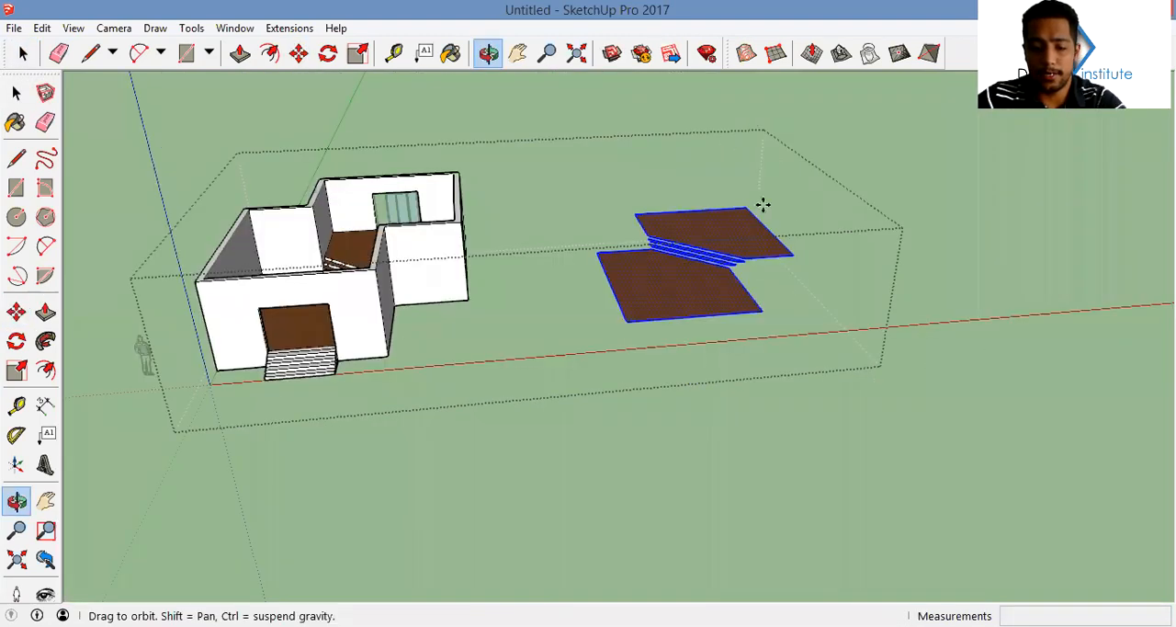
{"action": "key", "text": "p"}
{"action": "scroll", "coordinate": [748, 294], "scroll_direction": "up", "scroll_amount": 5}
{"action": "left_click", "coordinate": [740, 305]}
{"action": "left_click", "coordinate": [744, 296]}
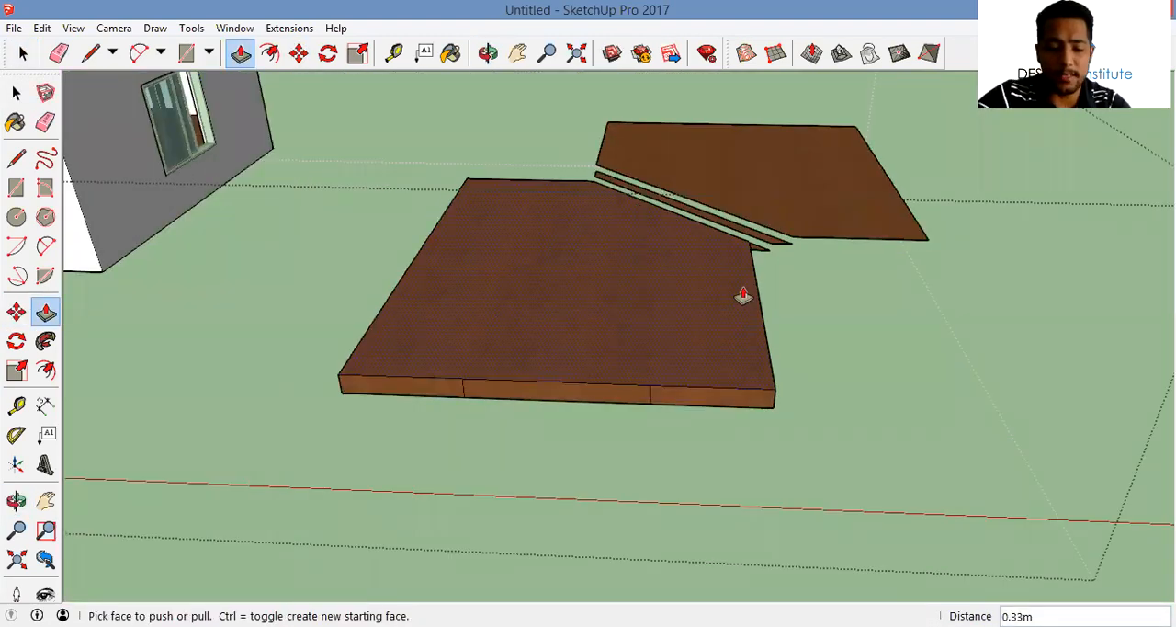
{"action": "left_click", "coordinate": [743, 296]}
Extrude both copied tread faces 0.02 m
{"action": "left_click", "coordinate": [780, 249]}
{"action": "scroll", "coordinate": [745, 260], "scroll_direction": "up", "scroll_amount": 5}
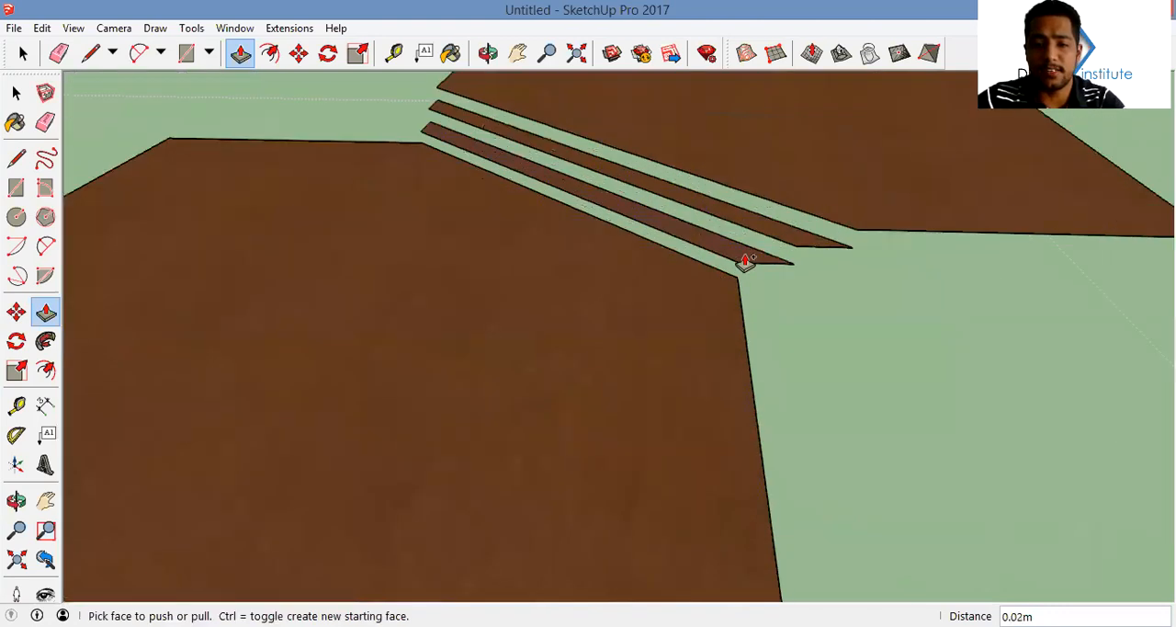
{"action": "left_click", "coordinate": [764, 261]}
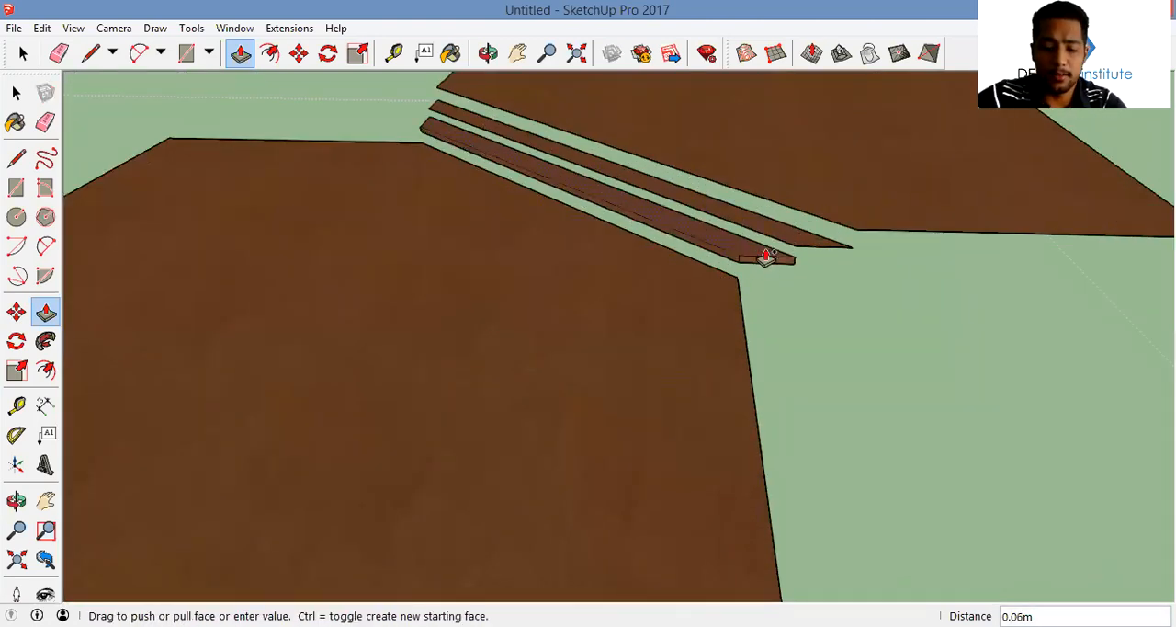
{"action": "key", "text": "Return"}
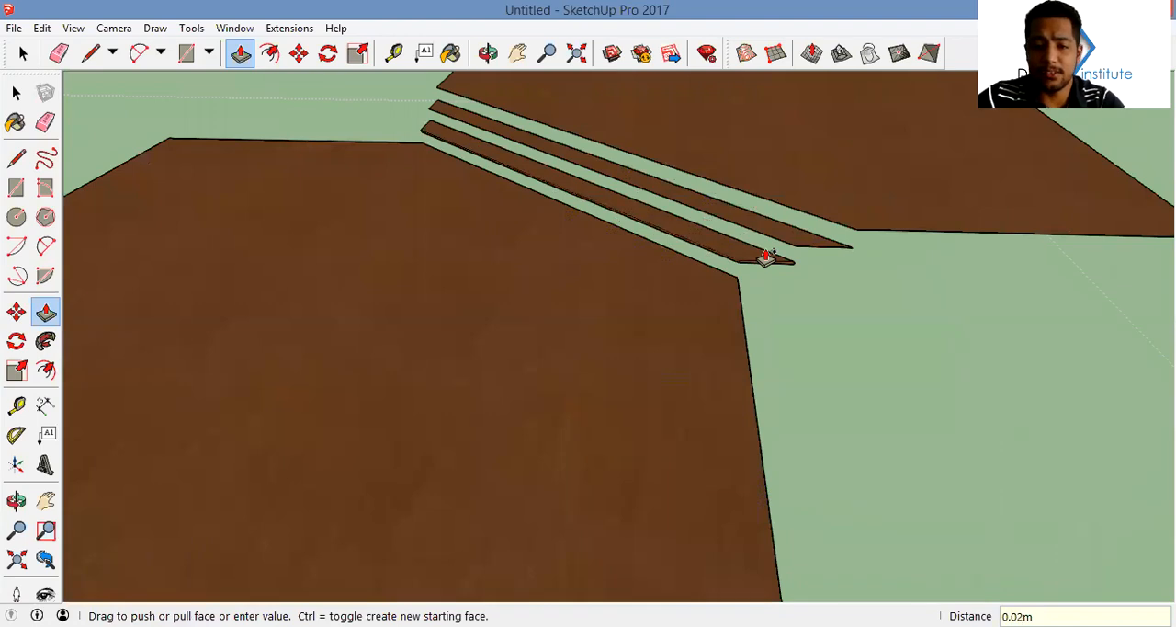
{"action": "middle_click_drag", "start_coordinate": [796, 251], "coordinate": [705, 254], "text": "shift"}
{"action": "left_click", "coordinate": [705, 254]}
{"action": "type", "text": ".02"}
{"action": "key", "text": "Return"}
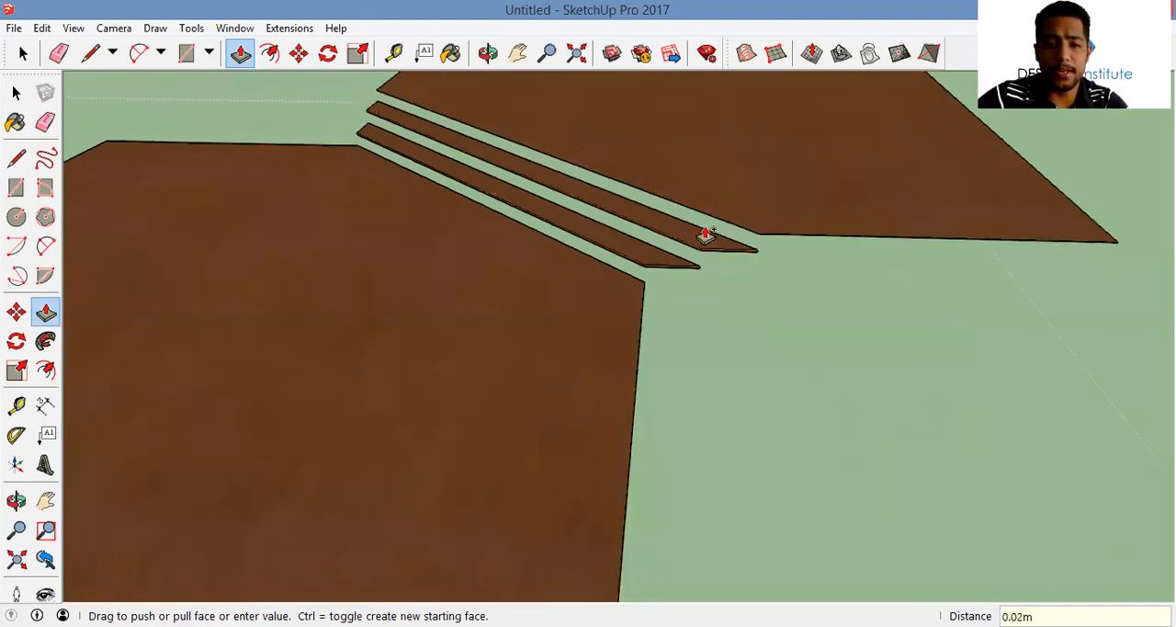
Extrude the copied upper floor face 0.02 m
{"action": "middle_click_drag", "start_coordinate": [578, 263], "coordinate": [683, 287]}
{"action": "left_click", "coordinate": [684, 287]}
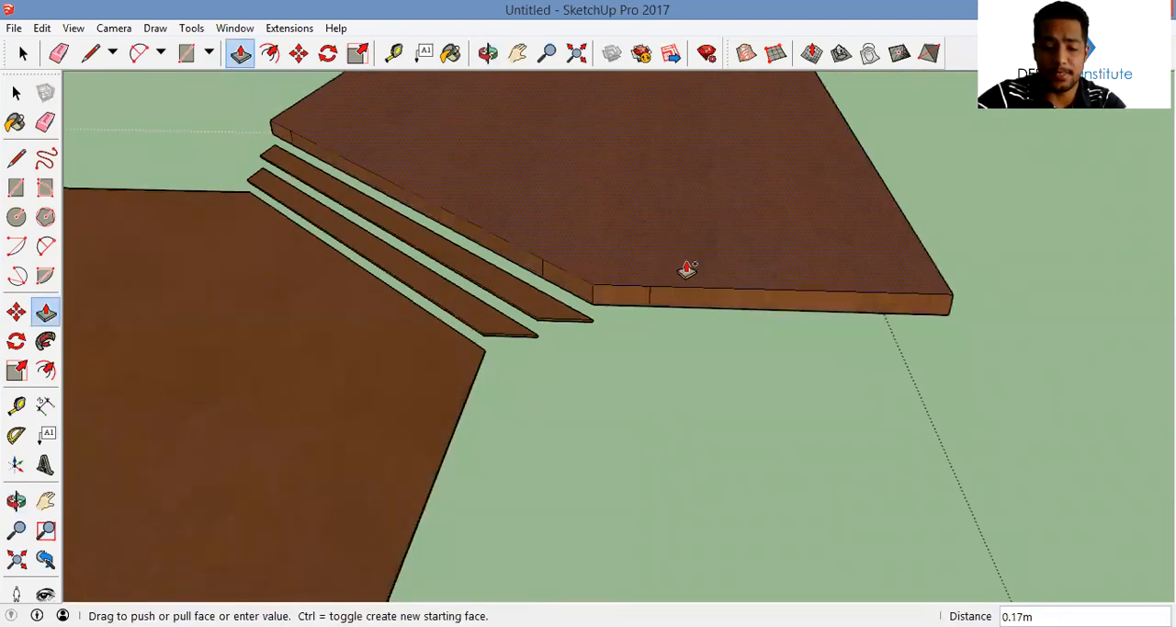
{"action": "type", "text": ".02"}
{"action": "key", "text": "Return"}
Offset the outline of the copied upper floor slab inward by 0.01 m
{"action": "middle_click_drag", "start_coordinate": [670, 242], "coordinate": [749, 366]}
{"action": "key", "text": "f"}
{"action": "left_click", "coordinate": [744, 374]}
{"action": "left_click", "coordinate": [744, 378]}
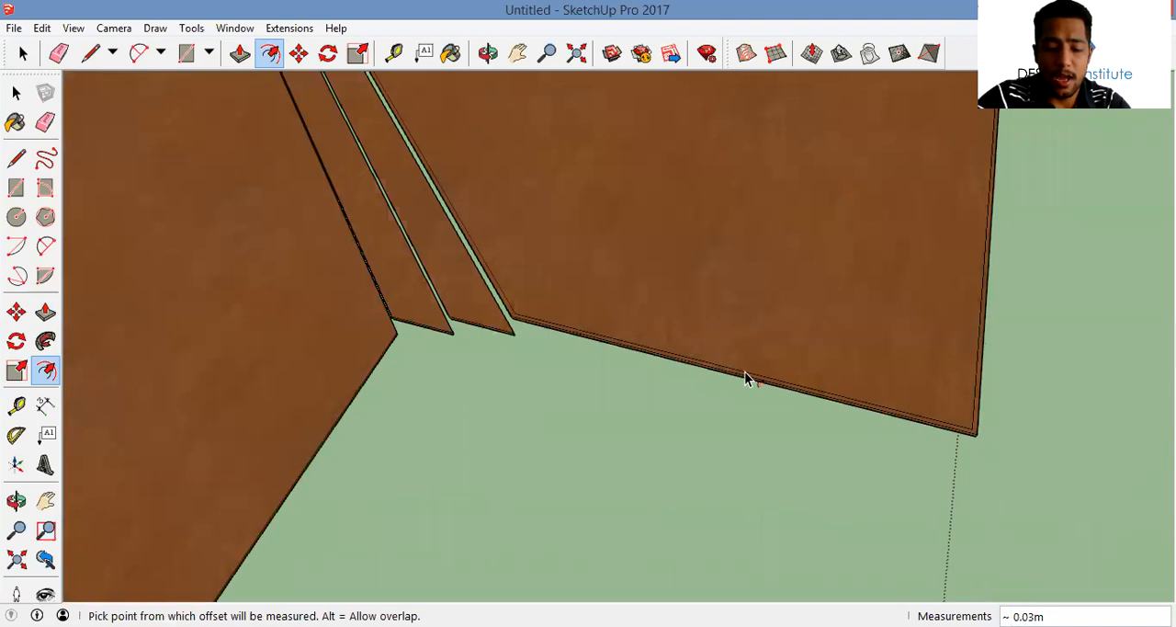
{"action": "type", "text": ".01"}
{"action": "key", "text": "Return"}
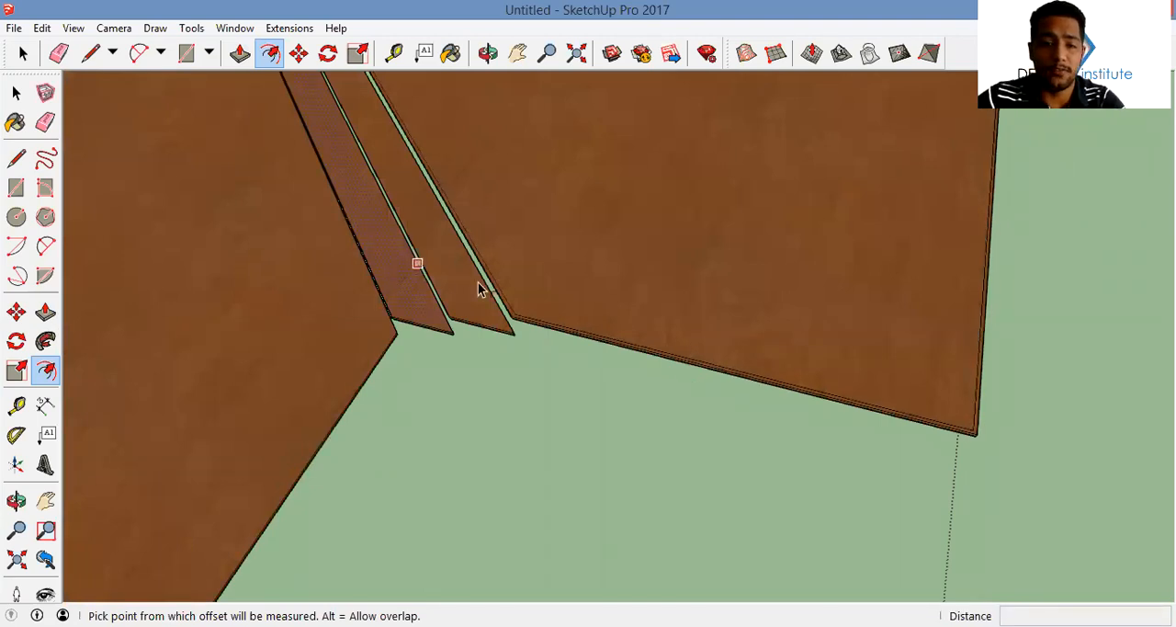
Offset the outlines of both copied treads and the copied lower floor slab inward by 0.02 m
{"action": "scroll", "coordinate": [497, 283], "scroll_direction": "down", "scroll_amount": 2}
{"action": "scroll", "coordinate": [503, 292], "scroll_direction": "up", "scroll_amount": 2}
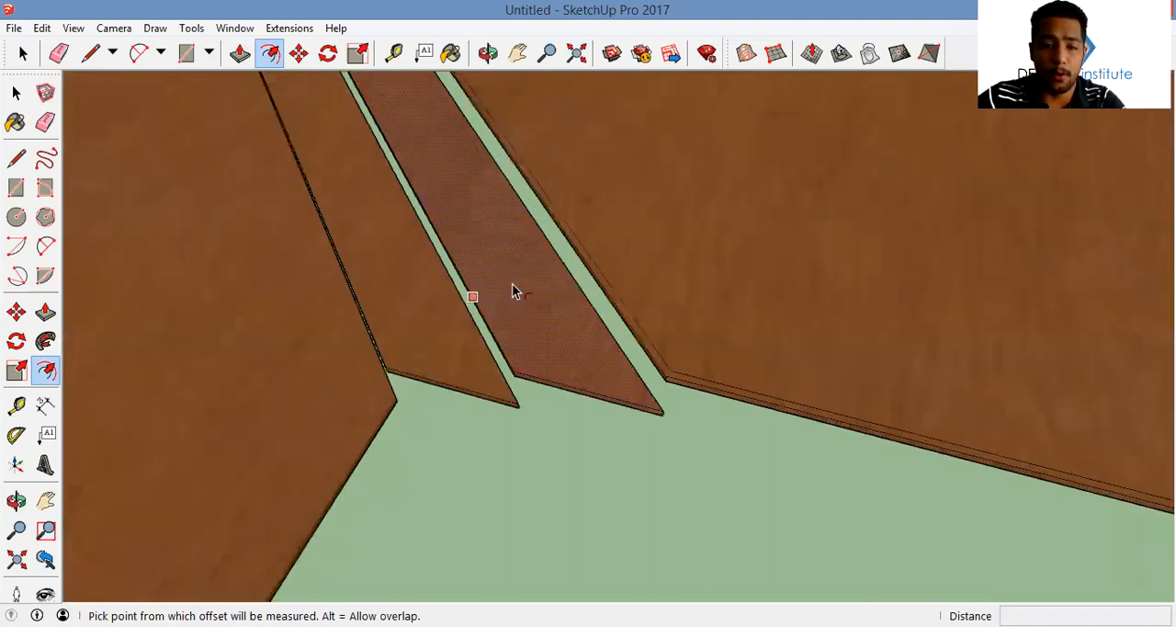
{"action": "left_click", "coordinate": [473, 297]}
{"action": "left_click", "coordinate": [504, 331]}
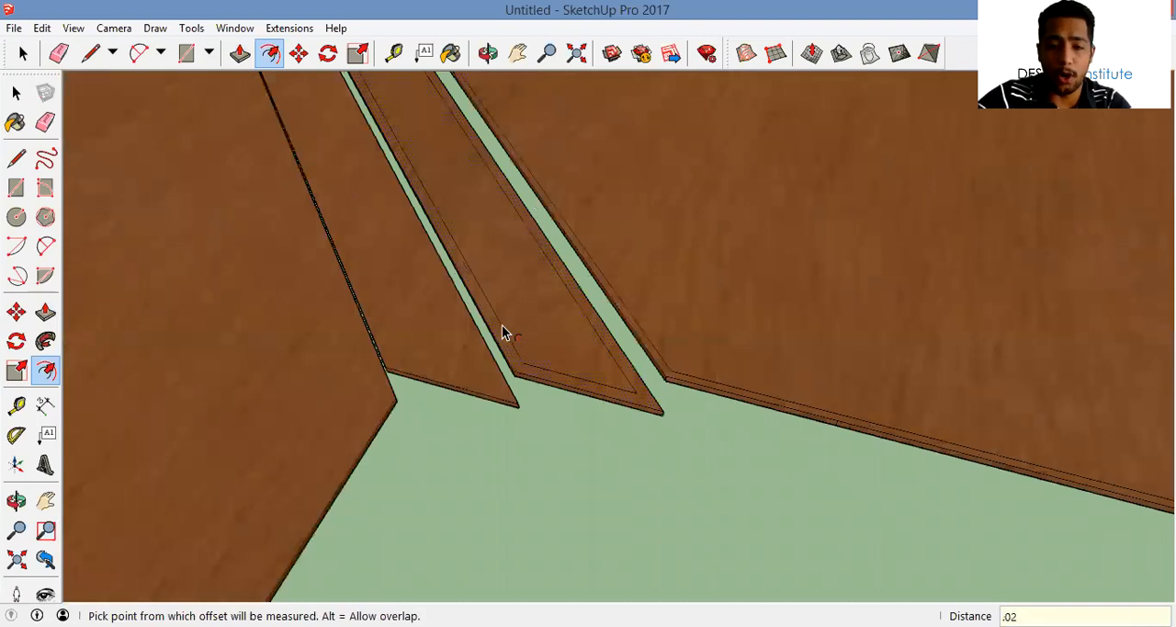
{"action": "double_click", "coordinate": [423, 347]}
{"action": "middle_click_drag", "start_coordinate": [420, 386], "coordinate": [515, 308]}
{"action": "double_click", "coordinate": [491, 324]}
Draw a short line across the lower floor's offset border at the near end of its edge facing the steps
{"action": "key", "text": "l"}
{"action": "mouse_move", "coordinate": [565, 255]}
{"action": "middle_mouse_down"}
{"action": "mouse_move", "coordinate": [595, 237]}
{"action": "mouse_move", "coordinate": [593, 250]}
{"action": "middle_mouse_up"}
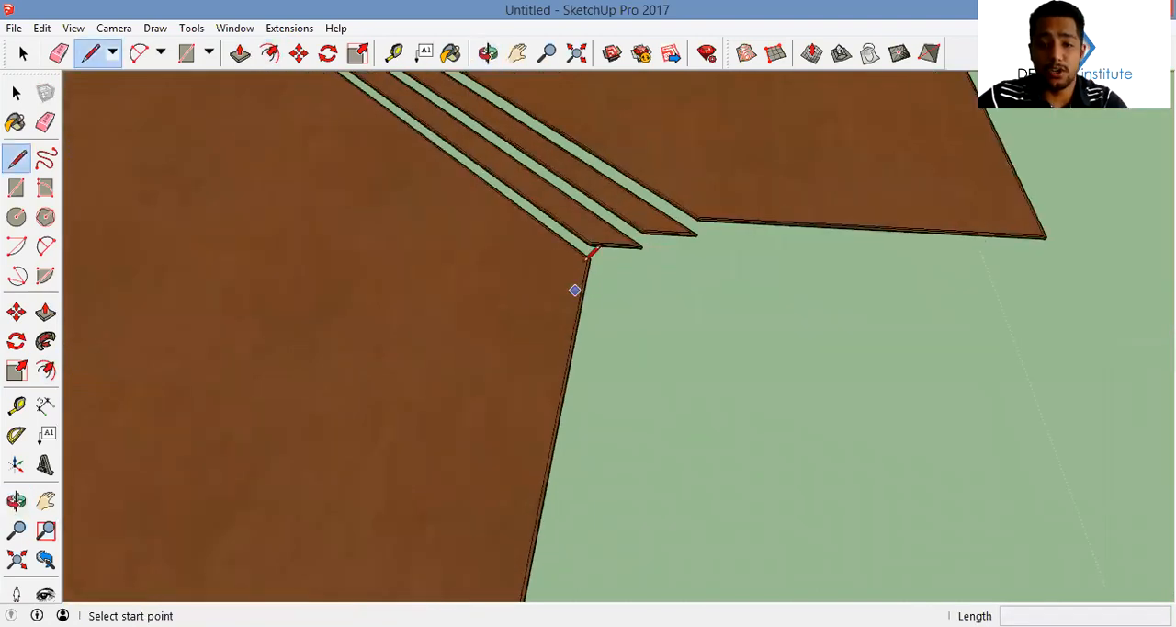
{"action": "scroll", "coordinate": [595, 248], "scroll_direction": "up", "scroll_amount": 6}
{"action": "left_click", "coordinate": [588, 248]}
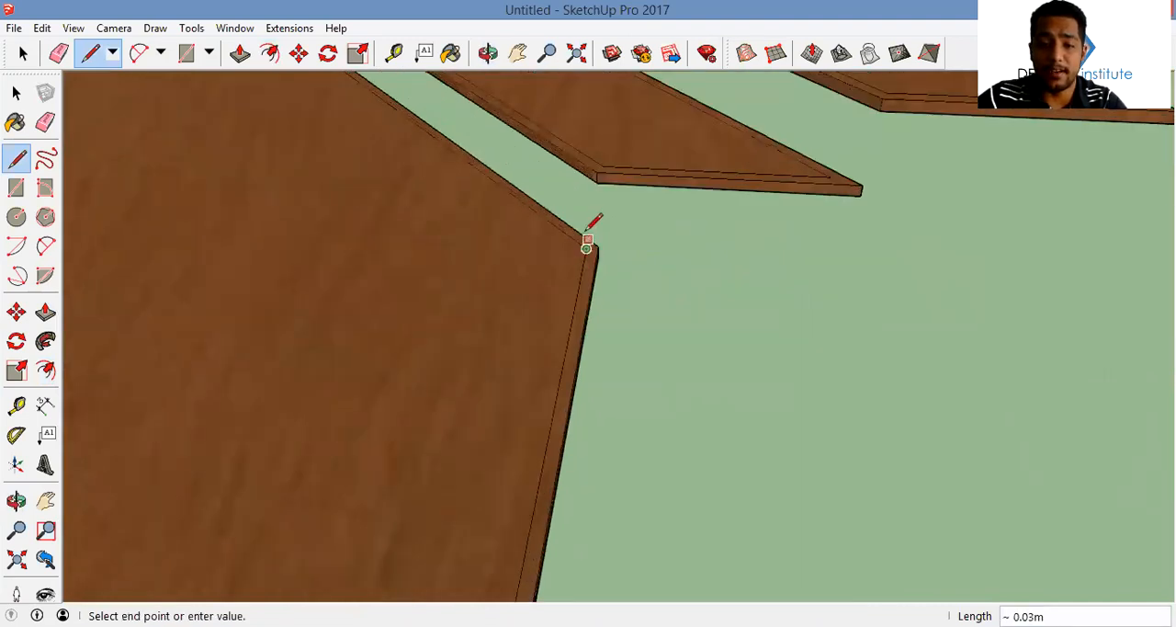
{"action": "left_click", "coordinate": [586, 235]}
{"action": "scroll", "coordinate": [592, 277], "scroll_direction": "down", "scroll_amount": 3}
{"action": "scroll", "coordinate": [588, 271], "scroll_direction": "down", "scroll_amount": 5}
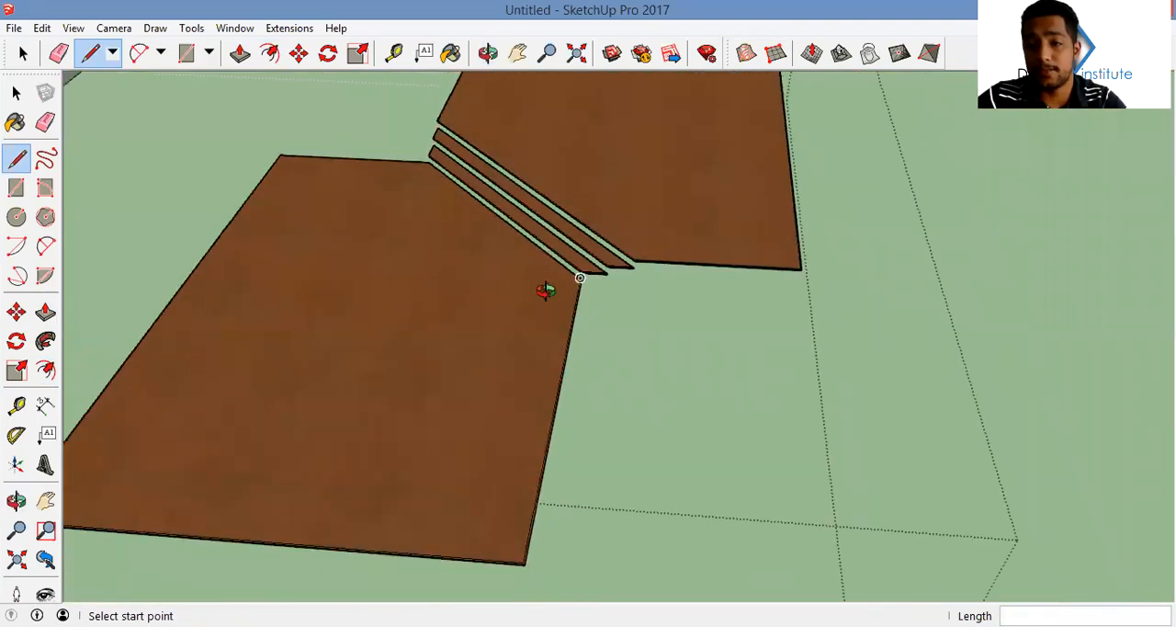
Draw a short line across the lower floor's offset border at the far end of its edge facing the steps
{"action": "middle_click_drag", "start_coordinate": [393, 262], "coordinate": [398, 272]}
{"action": "scroll", "coordinate": [551, 317], "scroll_direction": "up", "scroll_amount": 6}
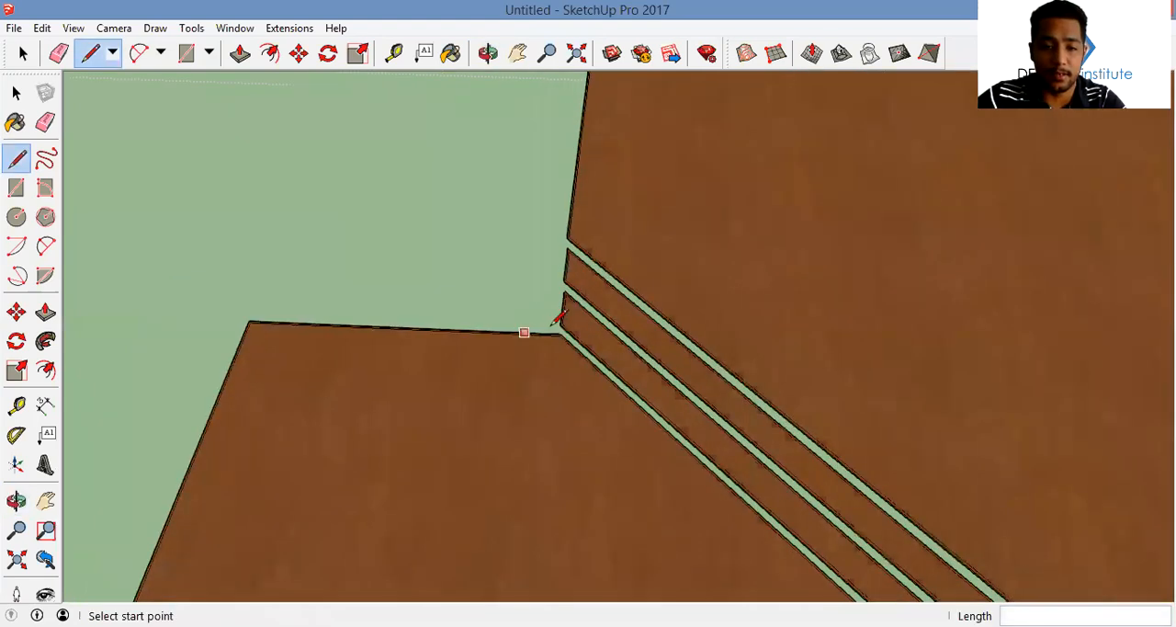
{"action": "left_click", "coordinate": [604, 346]}
{"action": "scroll", "coordinate": [611, 336], "scroll_direction": "up", "scroll_amount": 1}
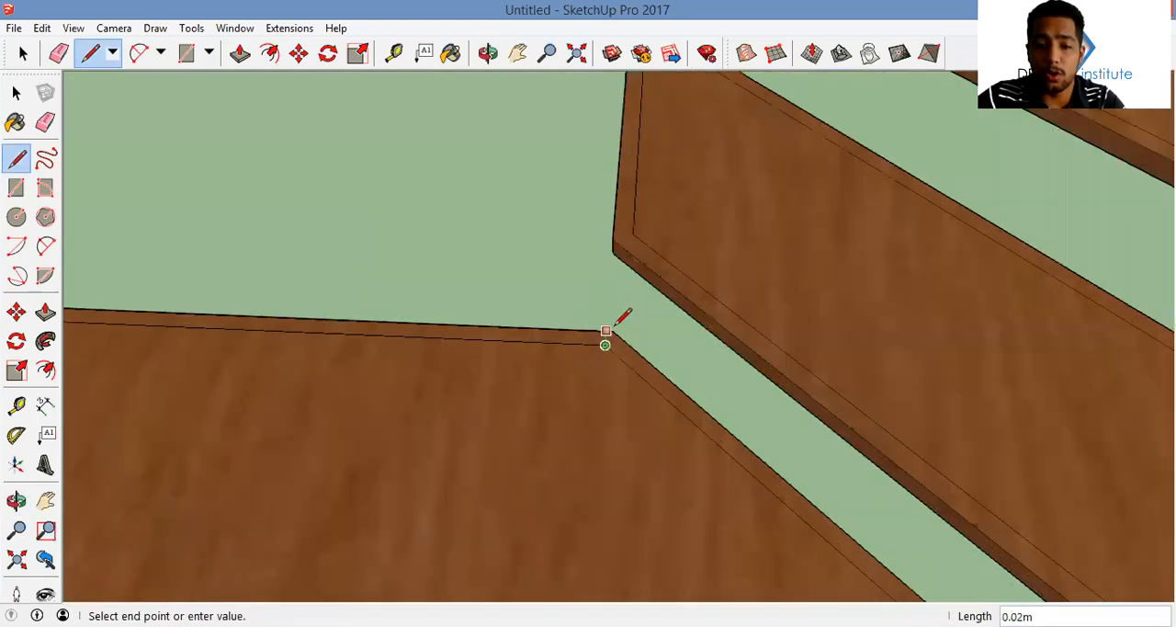
{"action": "left_click", "coordinate": [616, 328]}
{"action": "scroll", "coordinate": [604, 335], "scroll_direction": "down", "scroll_amount": 3}
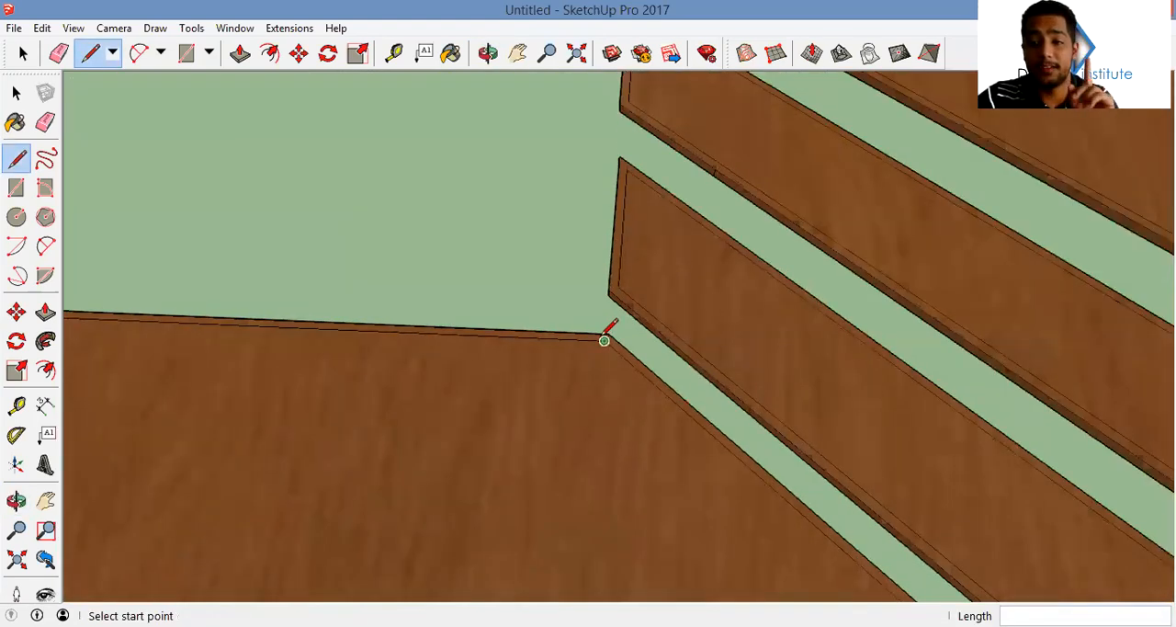
Pull the border strip around the copied lower floor up 0.15 m as a skirting
{"action": "scroll", "coordinate": [602, 179], "scroll_direction": "down", "scroll_amount": 8}
{"action": "middle_click_drag", "start_coordinate": [628, 450], "coordinate": [614, 175], "text": "shift"}
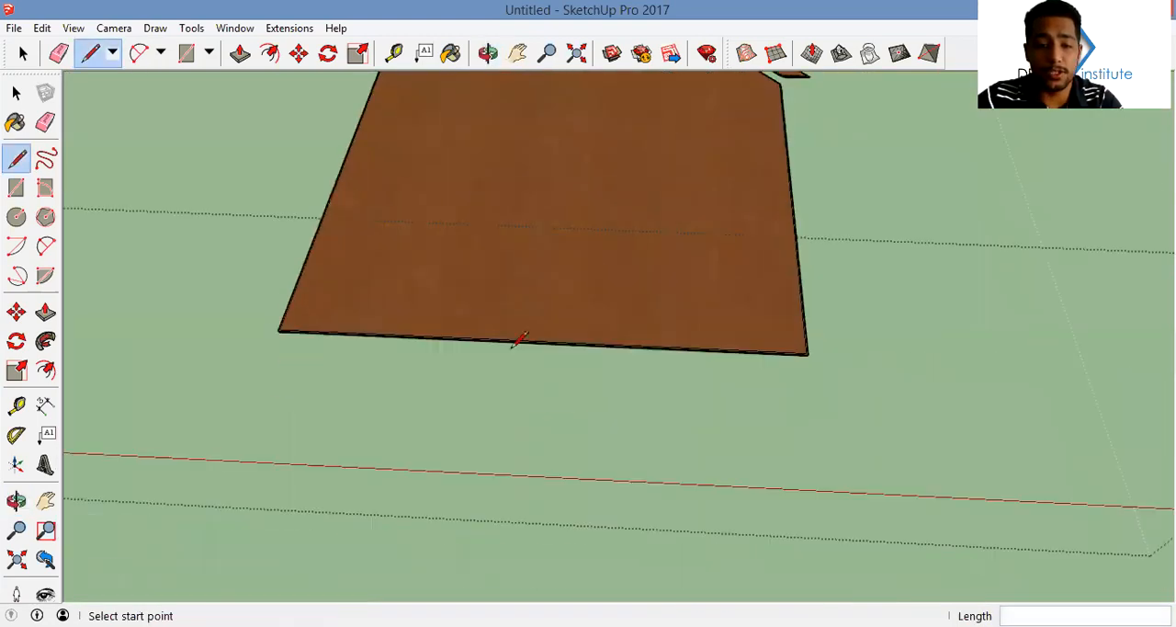
{"action": "middle_click_drag", "start_coordinate": [510, 348], "coordinate": [501, 310]}
{"action": "key", "text": "p"}
{"action": "scroll", "coordinate": [780, 346], "scroll_direction": "up", "scroll_amount": 5}
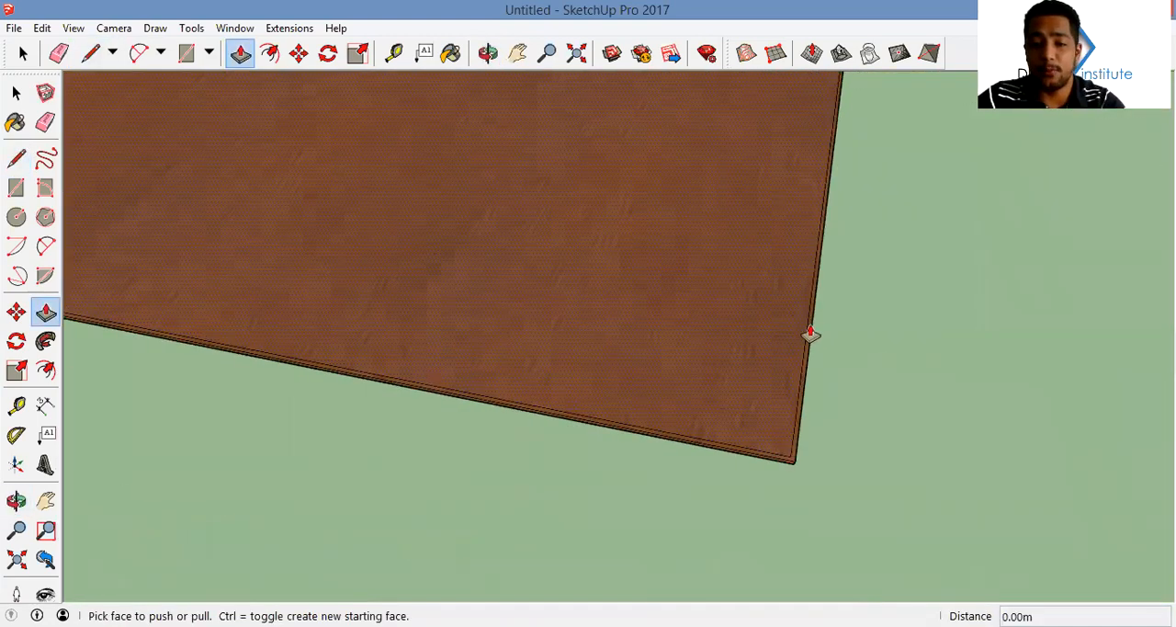
{"action": "left_click", "coordinate": [813, 323]}
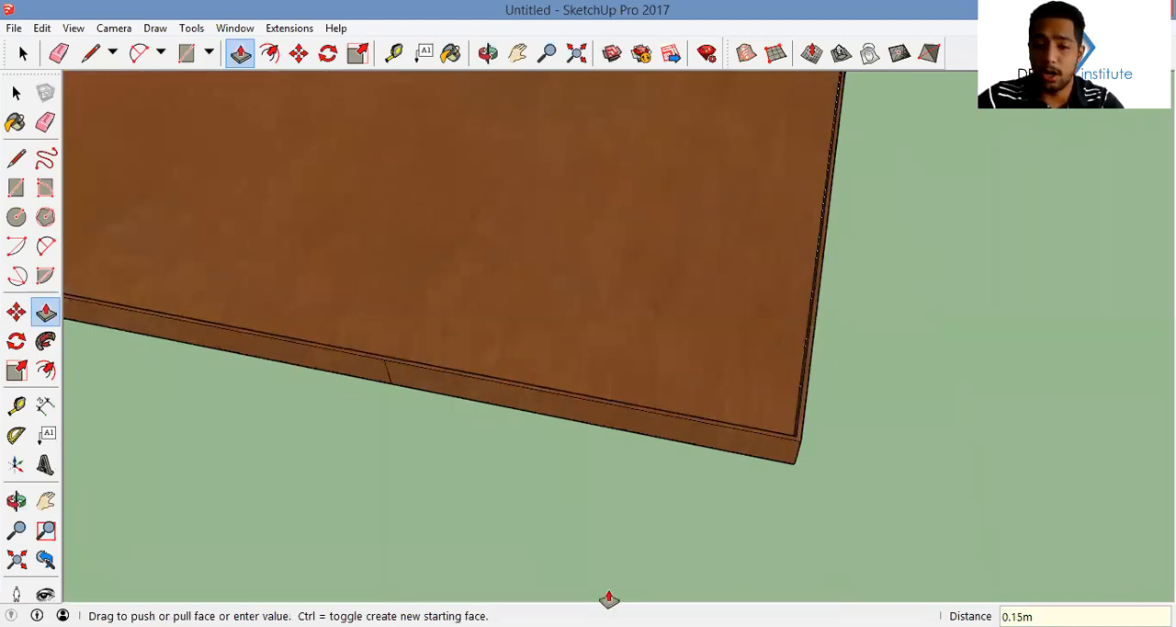
{"action": "left_click", "coordinate": [609, 599]}
Push the skirting section at the entrance door opening back 0.02 m to remove it
{"action": "middle_click_drag", "start_coordinate": [609, 599], "coordinate": [601, 350]}
{"action": "left_click", "coordinate": [601, 350]}
{"action": "left_click", "coordinate": [525, 312]}
Pull the border strips of both copied treads up 0.1 m
{"action": "middle_click_drag", "start_coordinate": [551, 312], "coordinate": [801, 294]}
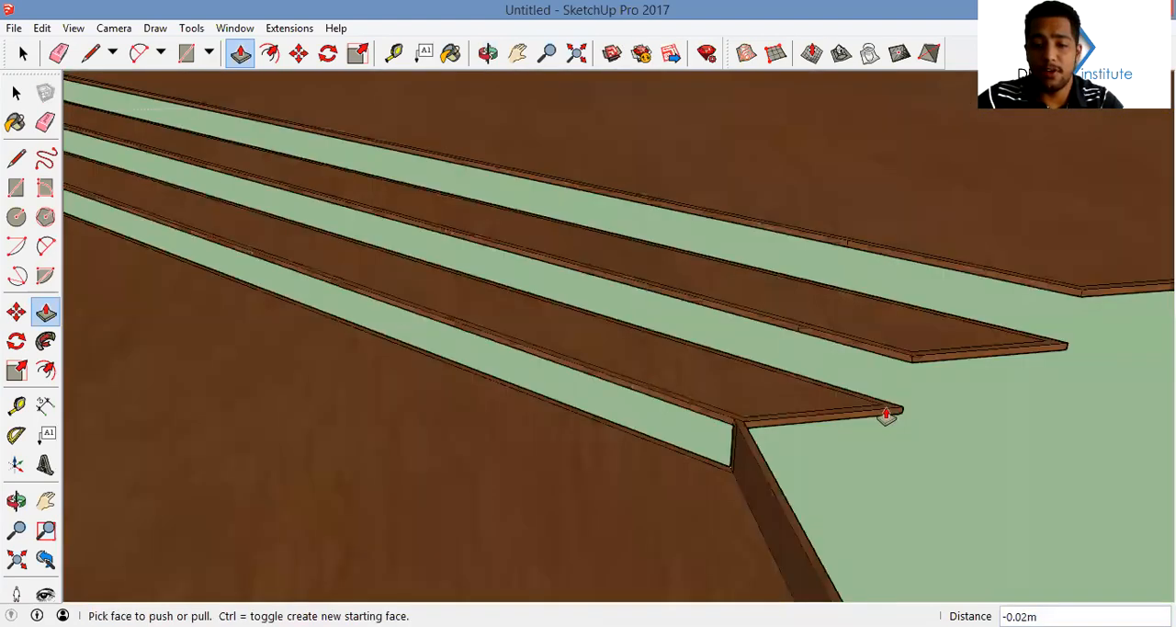
{"action": "left_click", "coordinate": [887, 402]}
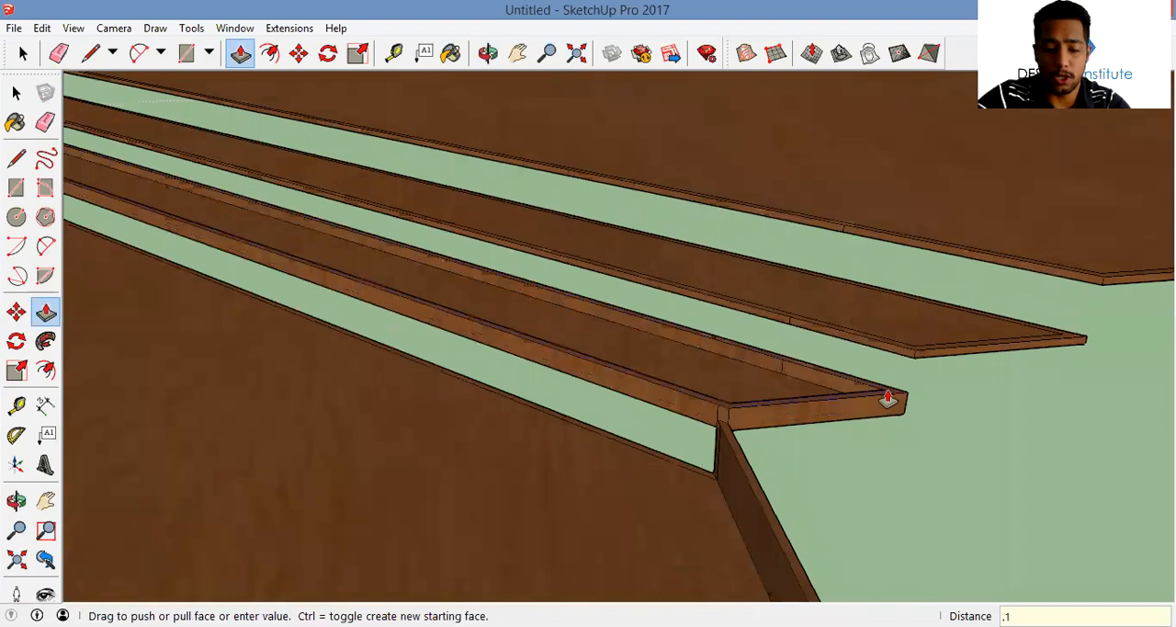
{"action": "type", "text": ".1"}
{"action": "key", "text": "Return"}
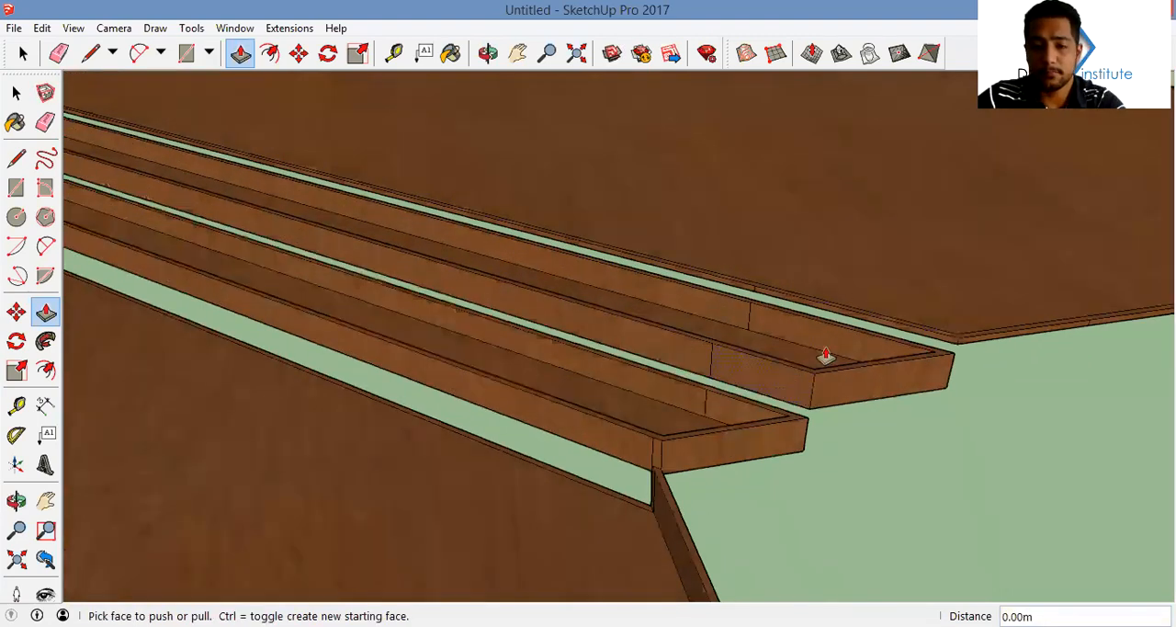
{"action": "left_click", "coordinate": [858, 312]}
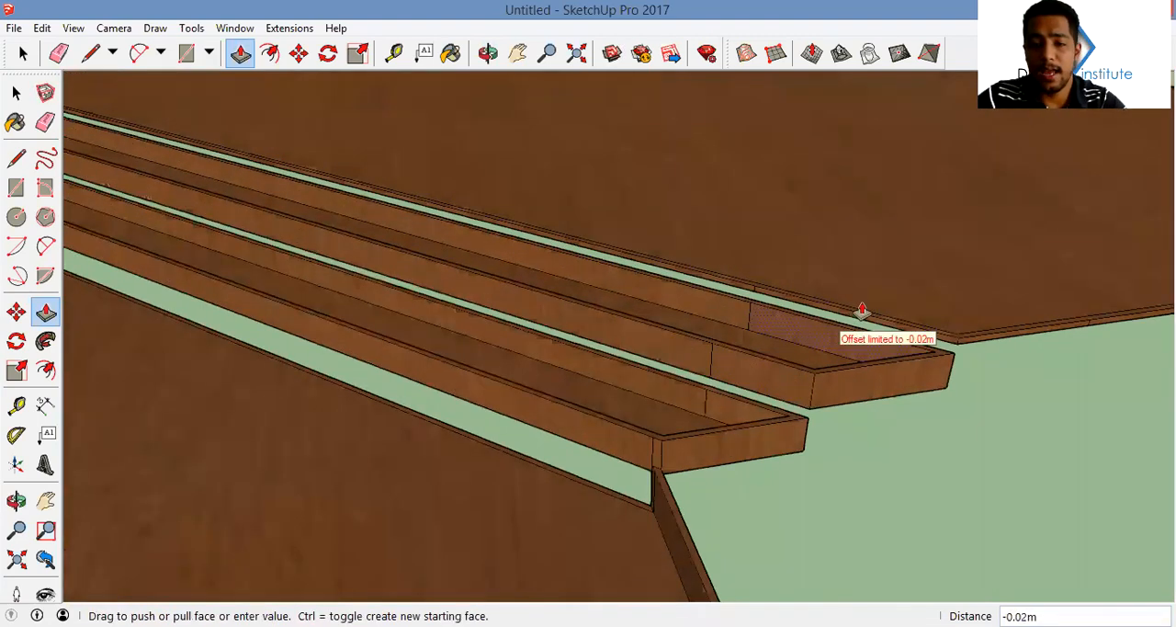
Push the upper copied tread's long skirting strips and the lower tread's front strip back 0.02 m, and erase the leftover edge
{"action": "left_click", "coordinate": [724, 311]}
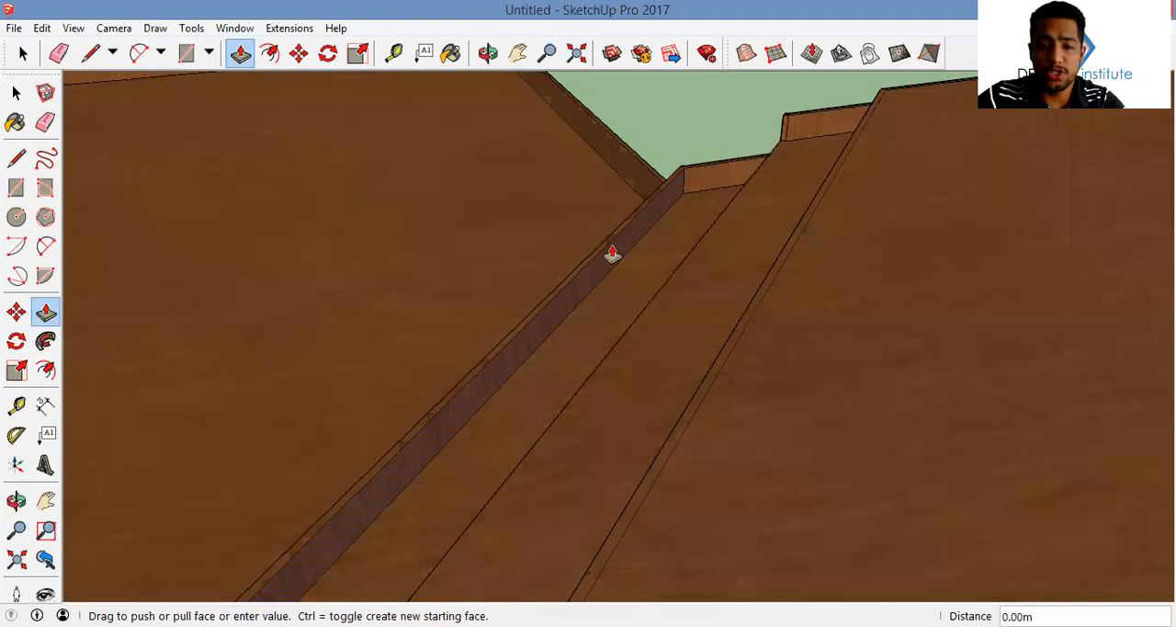
{"action": "middle_click_drag", "start_coordinate": [636, 233], "coordinate": [699, 252]}
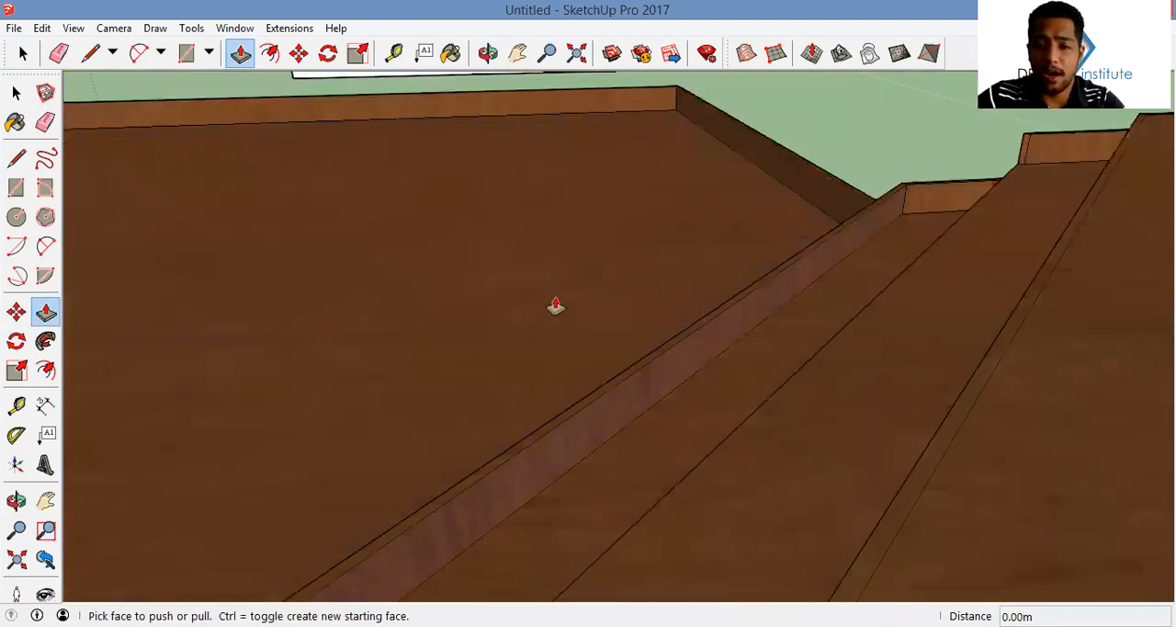
{"action": "left_click", "coordinate": [648, 333]}
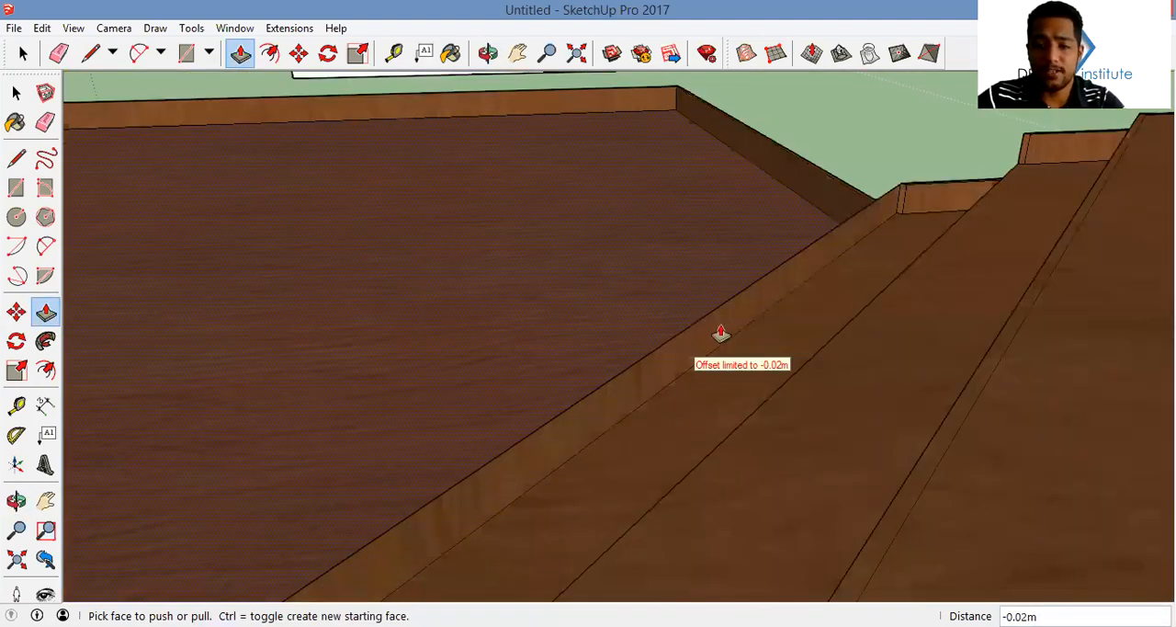
{"action": "key", "text": "e"}
{"action": "left_click", "coordinate": [645, 356]}
{"action": "middle_click_drag", "start_coordinate": [933, 326], "coordinate": [741, 346]}
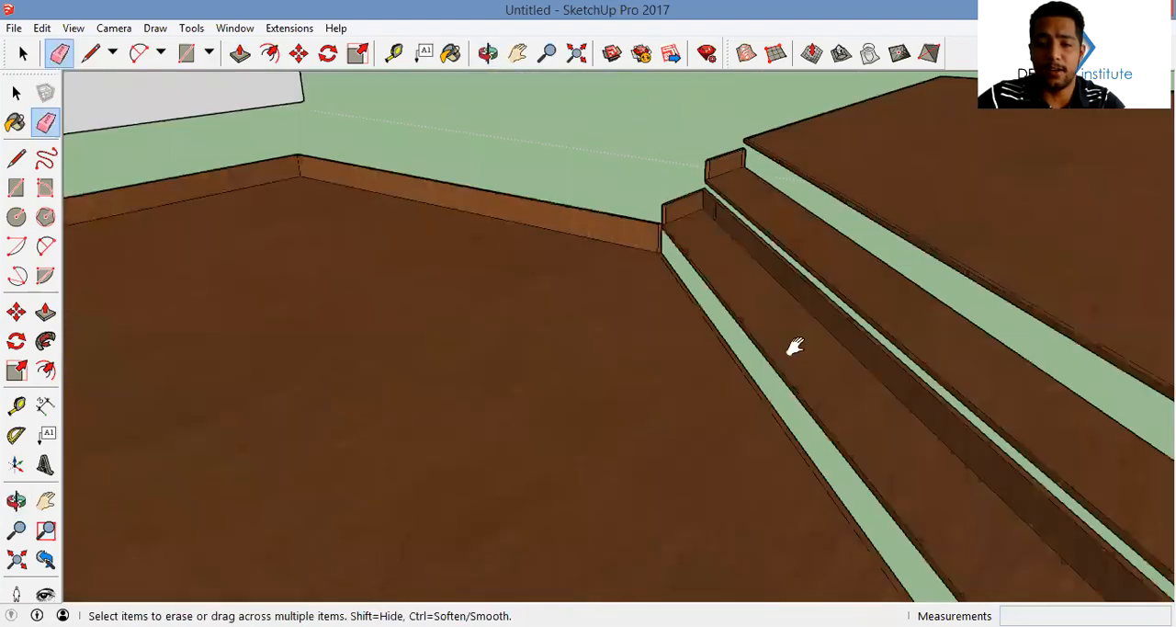
Push the lower copied tread's long rear skirting strip back 0.02 m to remove it
{"action": "middle_click_drag", "start_coordinate": [860, 335], "coordinate": [783, 291]}
{"action": "middle_click_drag", "start_coordinate": [837, 211], "coordinate": [717, 286]}
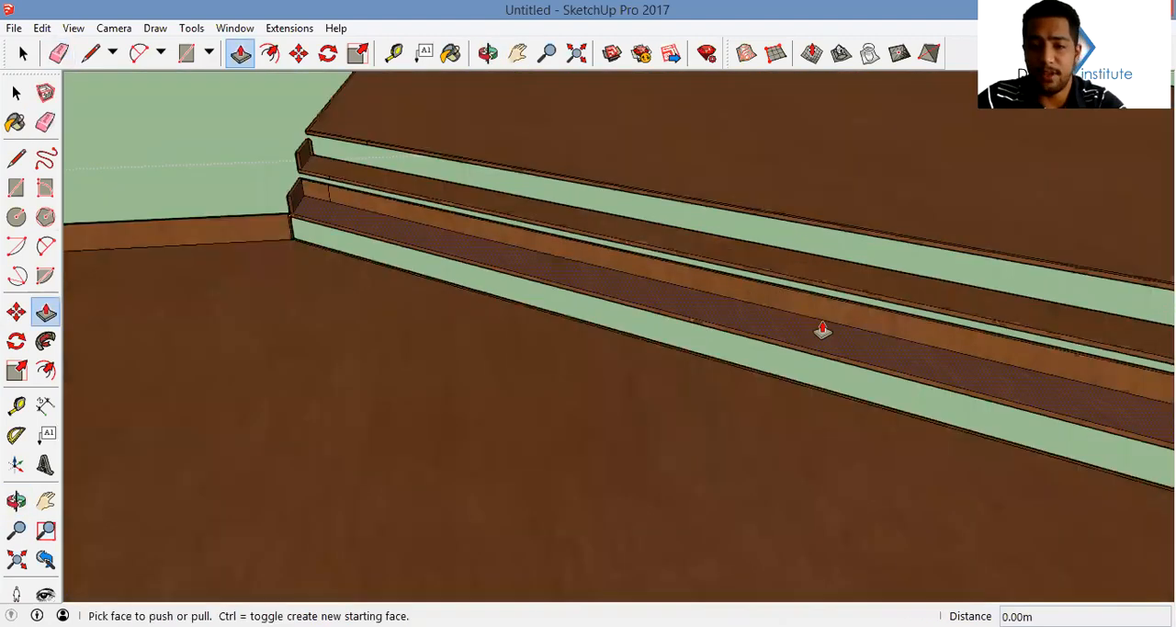
{"action": "middle_click_drag", "start_coordinate": [821, 331], "coordinate": [872, 292]}
{"action": "left_click", "coordinate": [211, 173]}
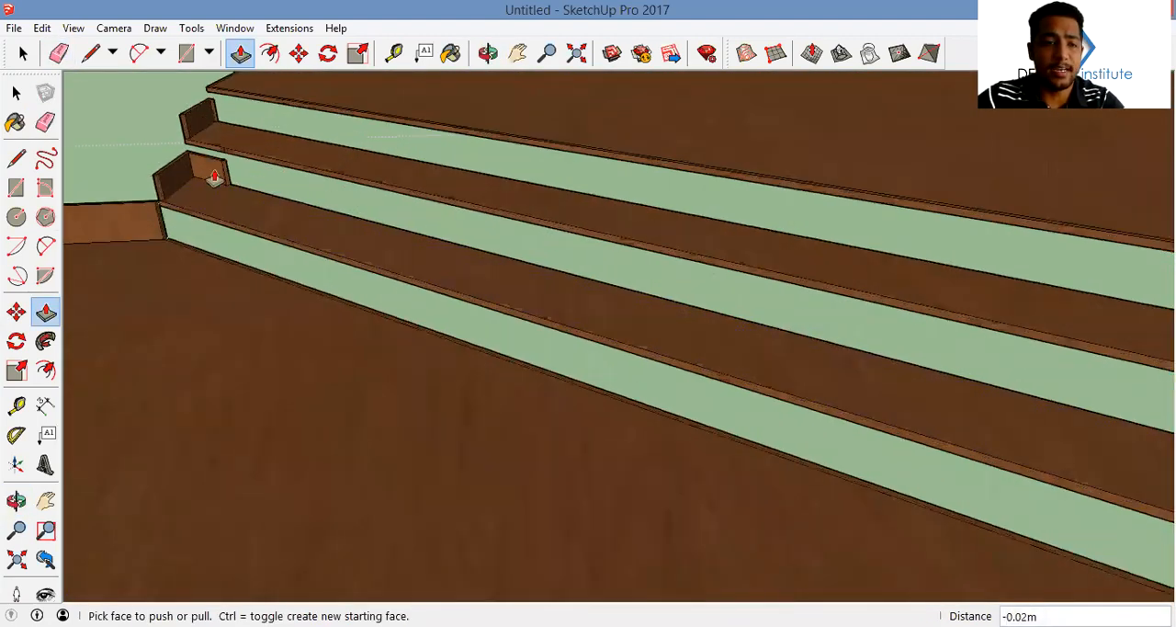
{"action": "left_click", "coordinate": [261, 167]}
{"action": "scroll", "coordinate": [840, 328], "scroll_direction": "up", "scroll_amount": 5}
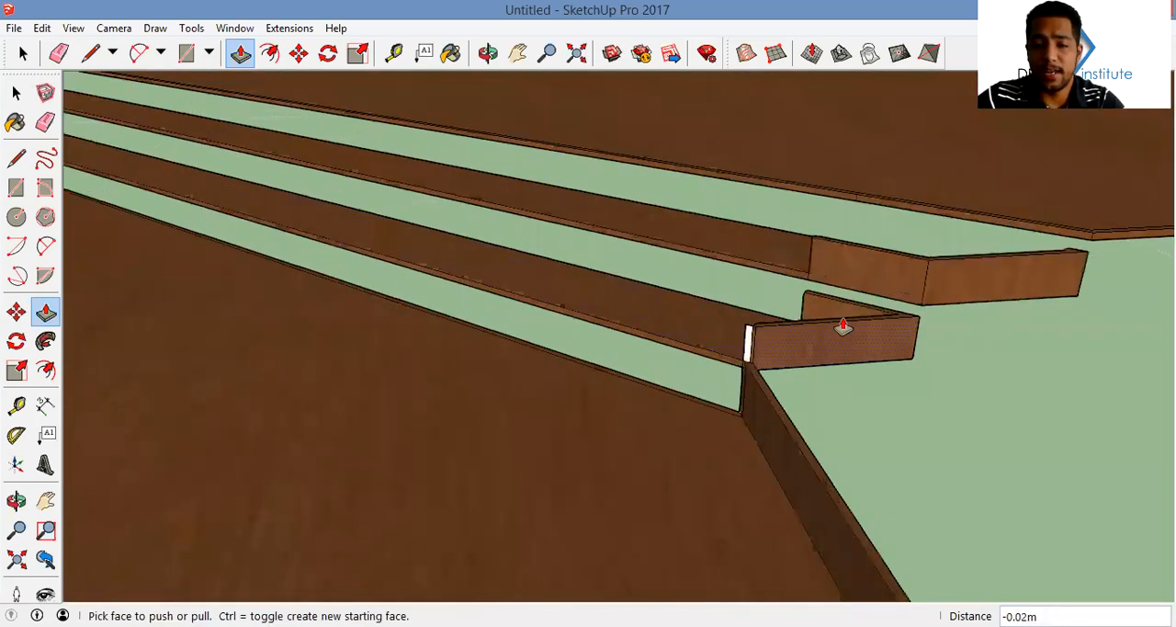
Erase the leftover edge of the white sliver at the front corner of the lower copied tread
{"action": "scroll", "coordinate": [628, 371], "scroll_direction": "up", "scroll_amount": 3}
{"action": "scroll", "coordinate": [507, 399], "scroll_direction": "up", "scroll_amount": 2}
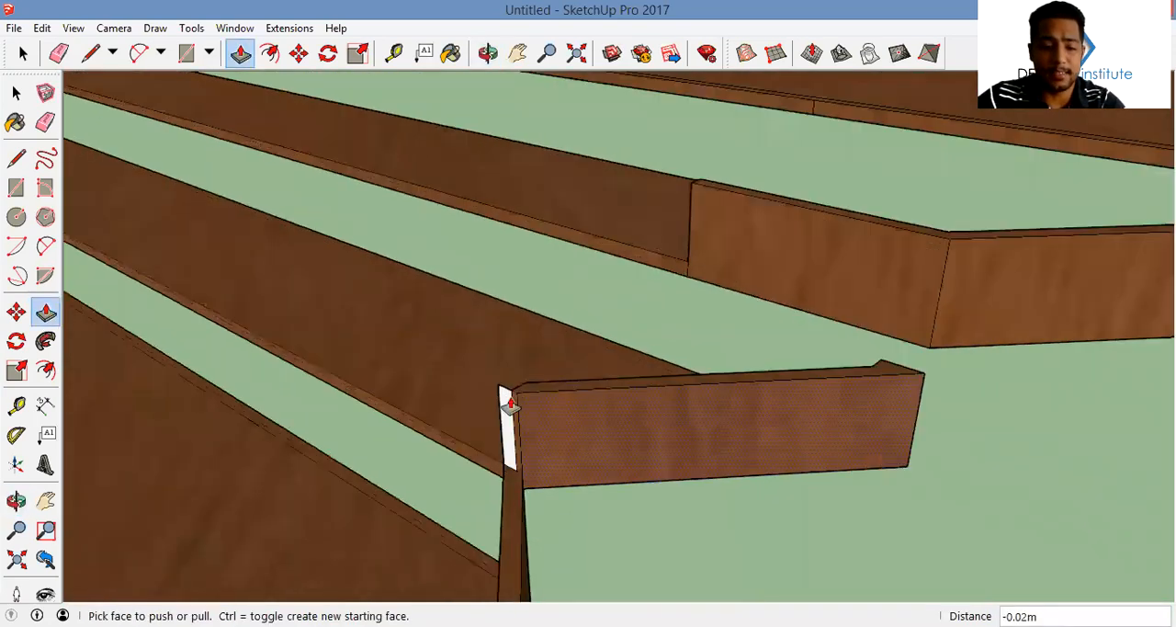
{"action": "key", "text": "e"}
{"action": "left_click", "coordinate": [501, 384]}
Push the leftover short skirting section at the end of the copied treads back 0.02 m
{"action": "scroll", "coordinate": [658, 474], "scroll_direction": "down", "scroll_amount": 3}
{"action": "mouse_move", "coordinate": [658, 474]}
{"action": "middle_mouse_down"}
{"action": "mouse_move", "coordinate": [677, 469]}
{"action": "mouse_move", "coordinate": [644, 464]}
{"action": "middle_mouse_up"}
{"action": "key", "text": "p"}
{"action": "middle_click_drag", "start_coordinate": [398, 436], "coordinate": [306, 399]}
{"action": "scroll", "coordinate": [428, 410], "scroll_direction": "down", "scroll_amount": 3}
{"action": "scroll", "coordinate": [428, 404], "scroll_direction": "down", "scroll_amount": 4}
{"action": "middle_click_drag", "start_coordinate": [429, 268], "coordinate": [588, 323], "text": "shift"}
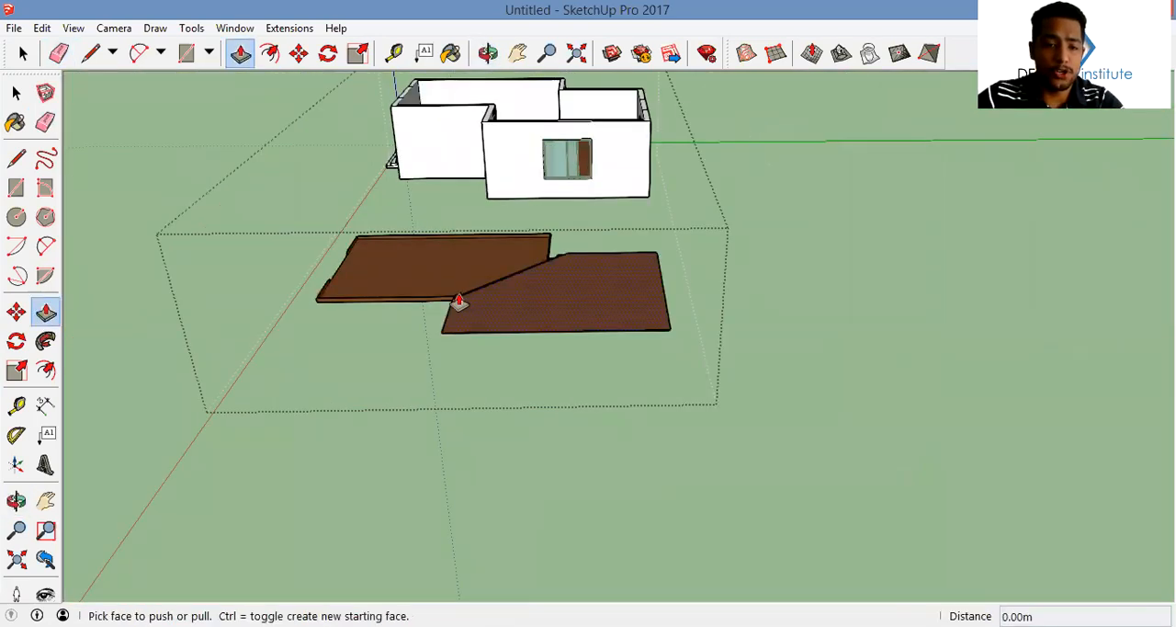
{"action": "scroll", "coordinate": [452, 303], "scroll_direction": "up", "scroll_amount": 7}
{"action": "left_click", "coordinate": [452, 307]}
{"action": "left_click", "coordinate": [445, 287]}
{"action": "middle_click_drag", "start_coordinate": [444, 287], "coordinate": [725, 314]}
{"action": "scroll", "coordinate": [716, 303], "scroll_direction": "down", "scroll_amount": 5}
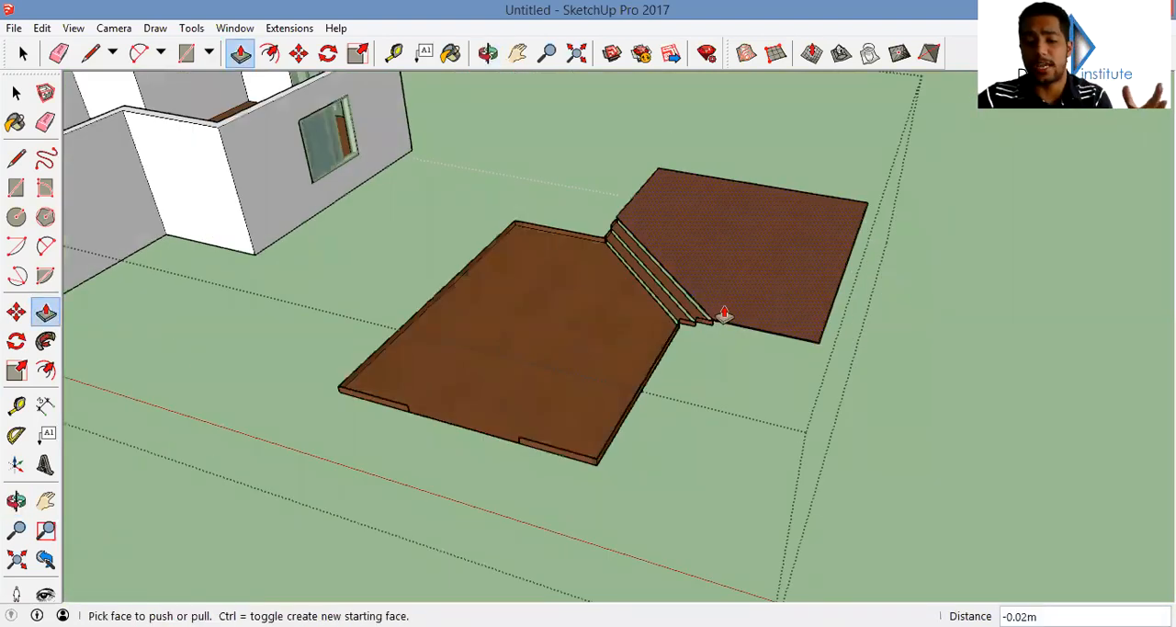
{"action": "scroll", "coordinate": [984, 349], "scroll_direction": "up", "scroll_amount": 8}
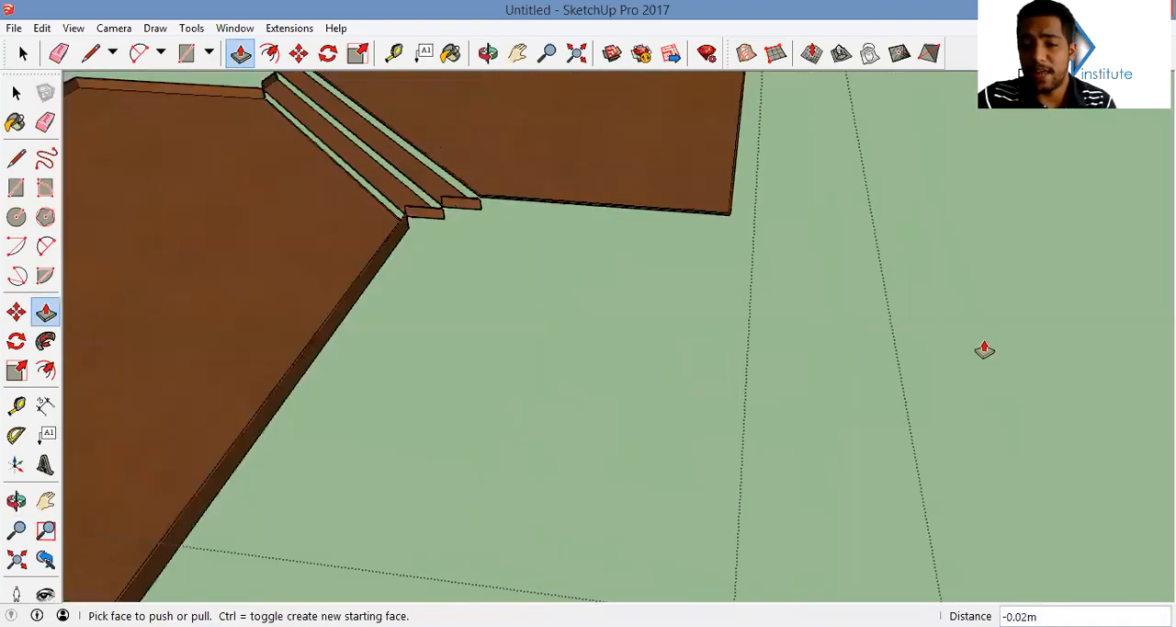
{"action": "middle_click_drag", "start_coordinate": [845, 249], "coordinate": [846, 199]}
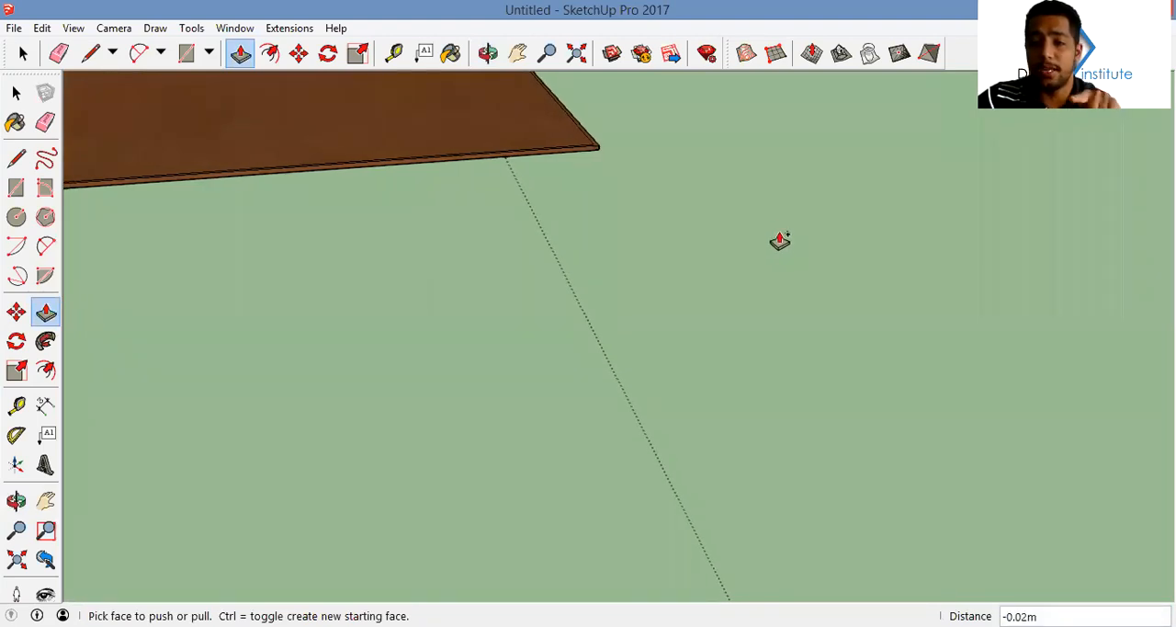
{"action": "middle_click_drag", "start_coordinate": [708, 278], "coordinate": [686, 326]}
{"action": "scroll", "coordinate": [686, 325], "scroll_direction": "down", "scroll_amount": 3}
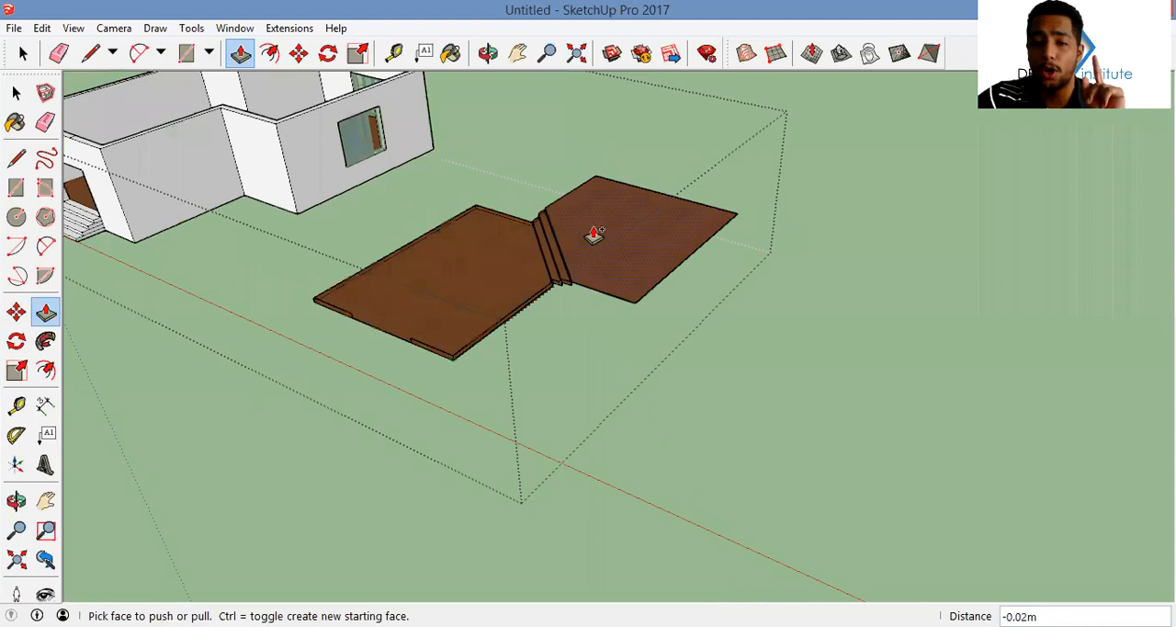
{"action": "scroll", "coordinate": [489, 276], "scroll_direction": "up", "scroll_amount": 3}
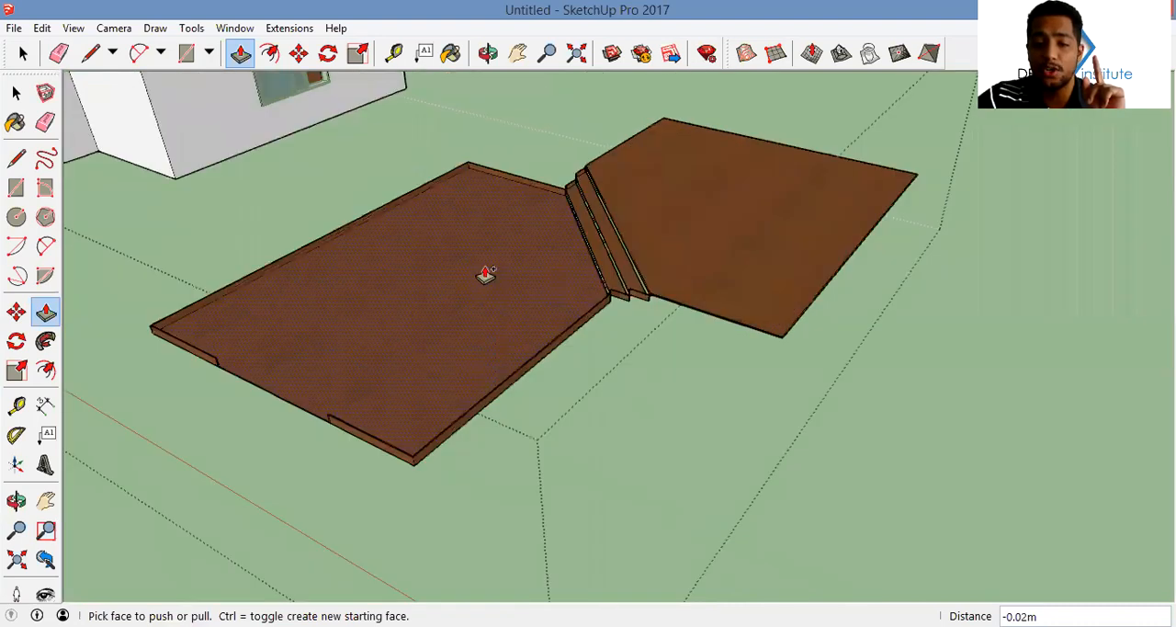
{"action": "scroll", "coordinate": [483, 272], "scroll_direction": "down", "scroll_amount": 5}
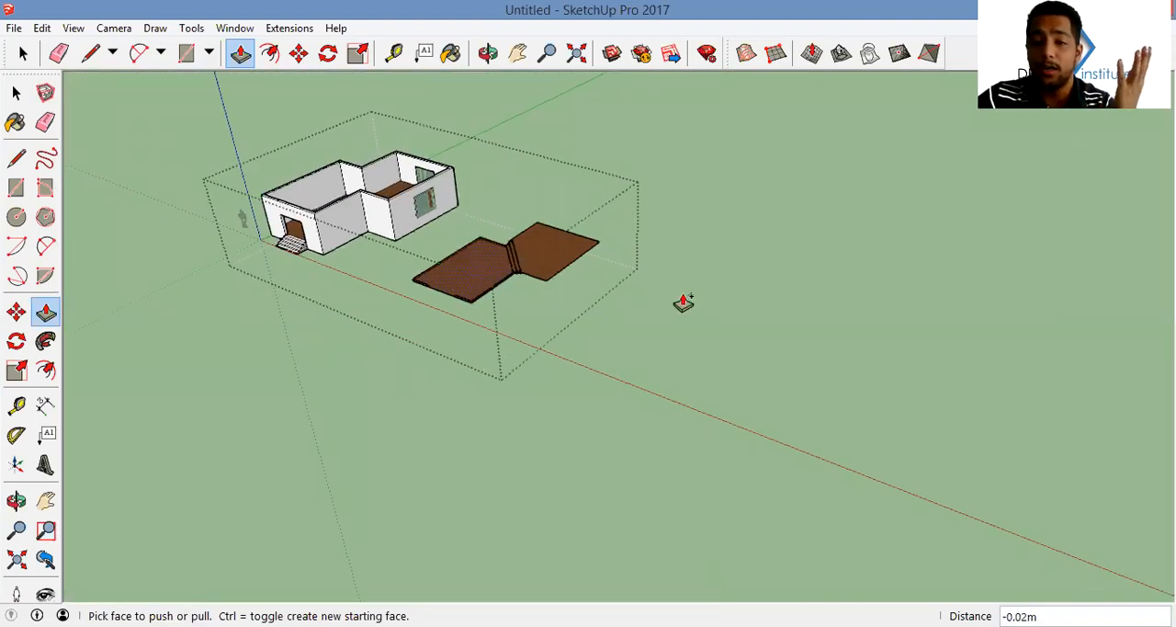
{"action": "scroll", "coordinate": [683, 303], "scroll_direction": "up", "scroll_amount": 5}
{"action": "scroll", "coordinate": [748, 292], "scroll_direction": "down", "scroll_amount": 3}
{"action": "scroll", "coordinate": [741, 288], "scroll_direction": "up", "scroll_amount": 2}
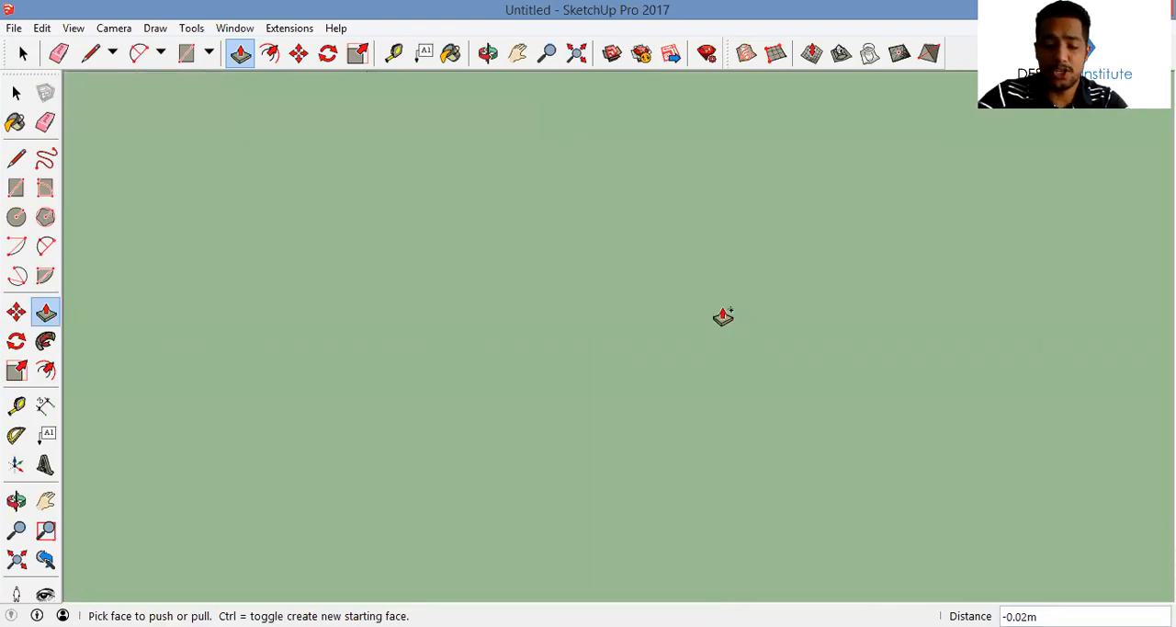
{"action": "scroll", "coordinate": [723, 316], "scroll_direction": "down", "scroll_amount": 3}
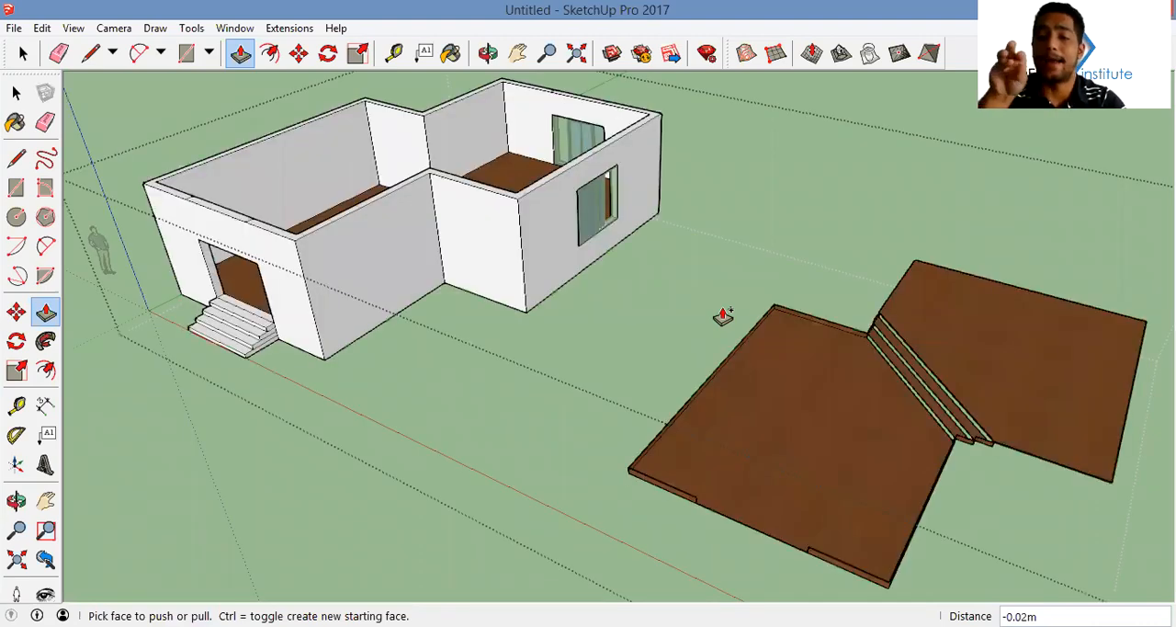
Pull the border strip around the copied upper floor up 0.15 m as a skirting
{"action": "mouse_move", "coordinate": [816, 384]}
{"action": "middle_mouse_down"}
{"action": "mouse_move", "coordinate": [861, 358]}
{"action": "mouse_move", "coordinate": [897, 308]}
{"action": "mouse_move", "coordinate": [809, 423]}
{"action": "middle_mouse_up"}
{"action": "scroll", "coordinate": [897, 307], "scroll_direction": "up", "scroll_amount": 2}
{"action": "scroll", "coordinate": [674, 461], "scroll_direction": "up", "scroll_amount": 5}
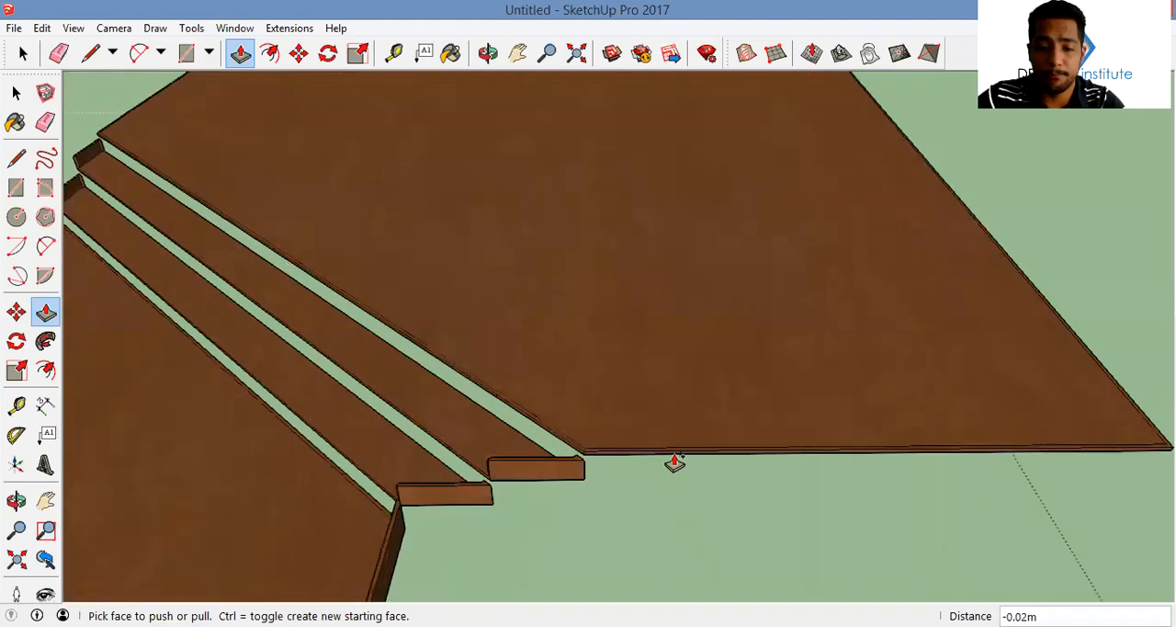
{"action": "left_click", "coordinate": [675, 454]}
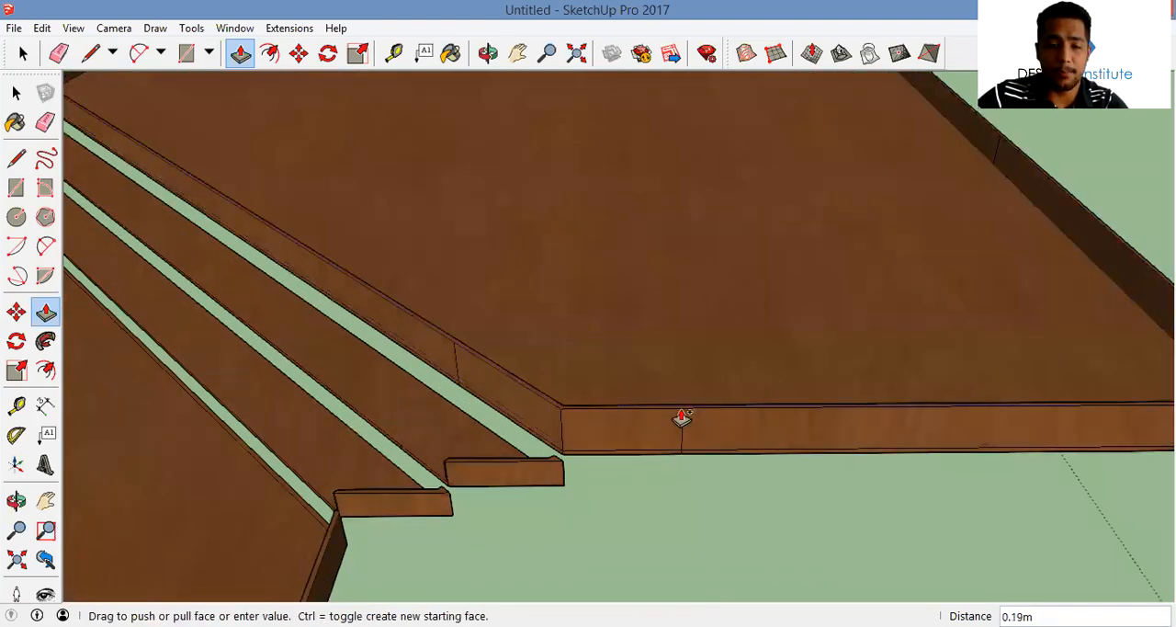
{"action": "scroll", "coordinate": [682, 419], "scroll_direction": "down", "scroll_amount": 3}
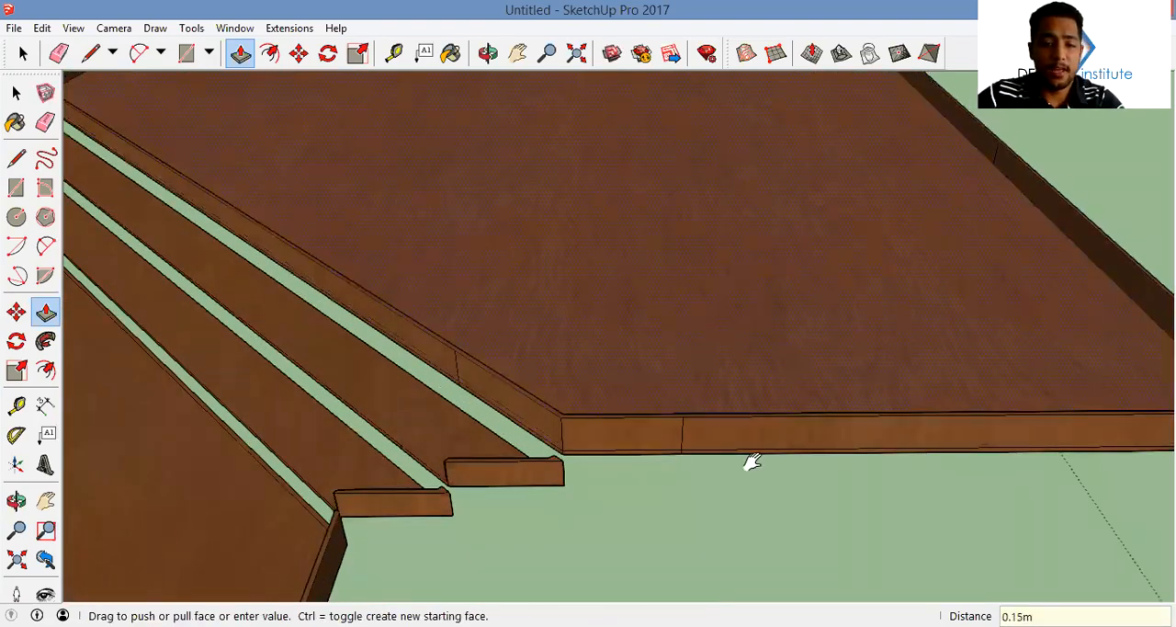
Push the upper floor's skirting along the edge facing the steps back 0.02 m to remove it
{"action": "middle_click_drag", "start_coordinate": [748, 467], "coordinate": [460, 395]}
{"action": "middle_click_drag", "start_coordinate": [556, 424], "coordinate": [541, 412]}
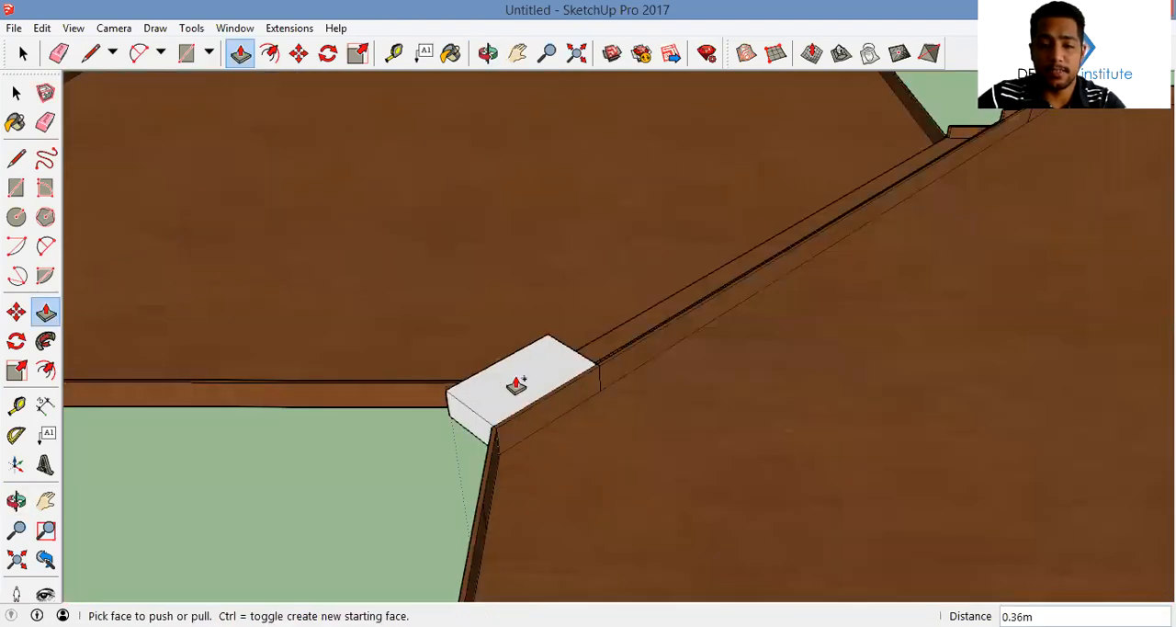
{"action": "left_click_drag", "start_coordinate": [574, 407], "coordinate": [599, 328]}
{"action": "middle_click_drag", "start_coordinate": [227, 418], "coordinate": [880, 202]}
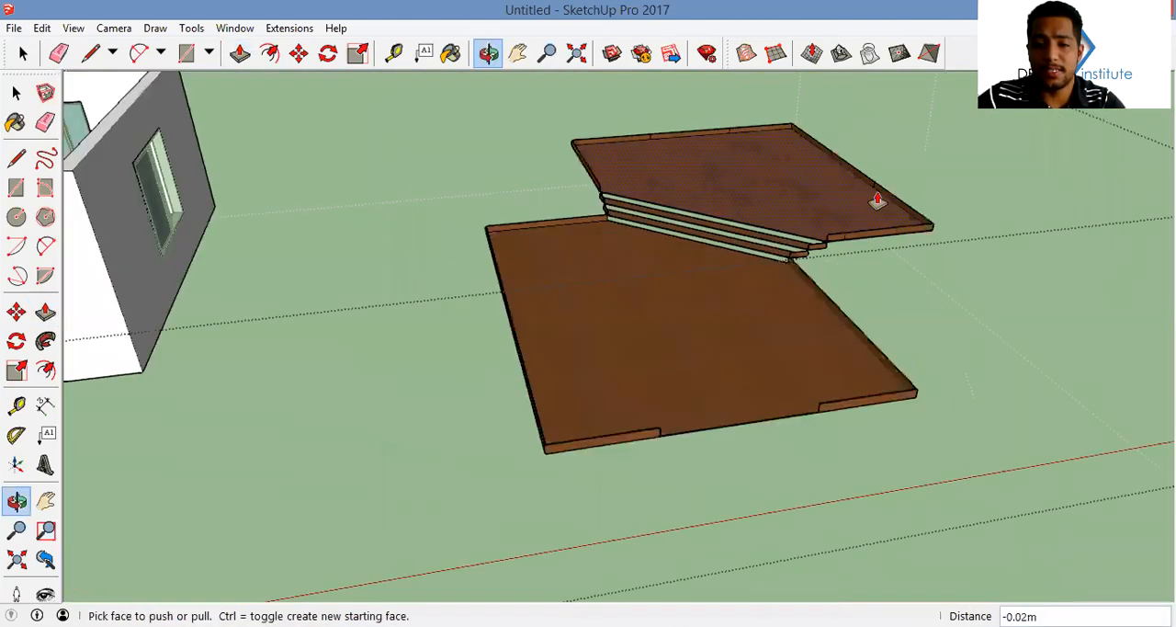
Group the whole copied flooring with its treads and skirting, and cut the group from beside the house
{"action": "scroll", "coordinate": [830, 202], "scroll_direction": "up", "scroll_amount": 6}
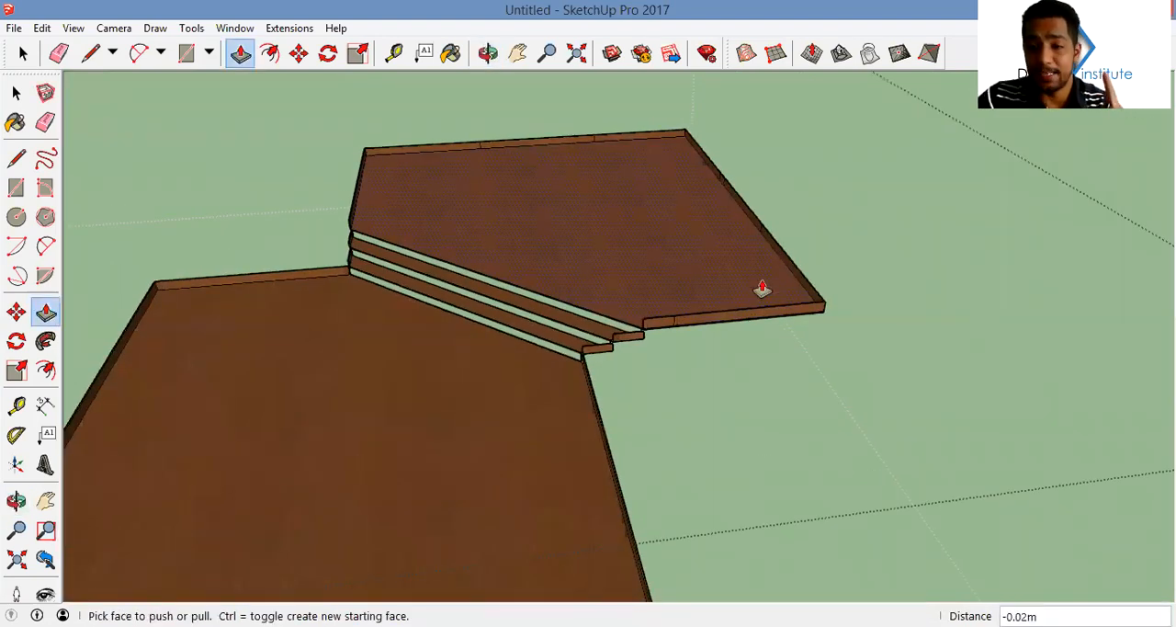
{"action": "middle_click_drag", "start_coordinate": [778, 308], "coordinate": [619, 396]}
{"action": "scroll", "coordinate": [762, 344], "scroll_direction": "down", "scroll_amount": 4}
{"action": "scroll", "coordinate": [616, 302], "scroll_direction": "down", "scroll_amount": 3}
{"action": "key", "text": "space"}
{"action": "middle_click_drag", "start_coordinate": [498, 271], "coordinate": [478, 193]}
{"action": "left_click", "coordinate": [582, 346]}
{"action": "right_click", "coordinate": [586, 340]}
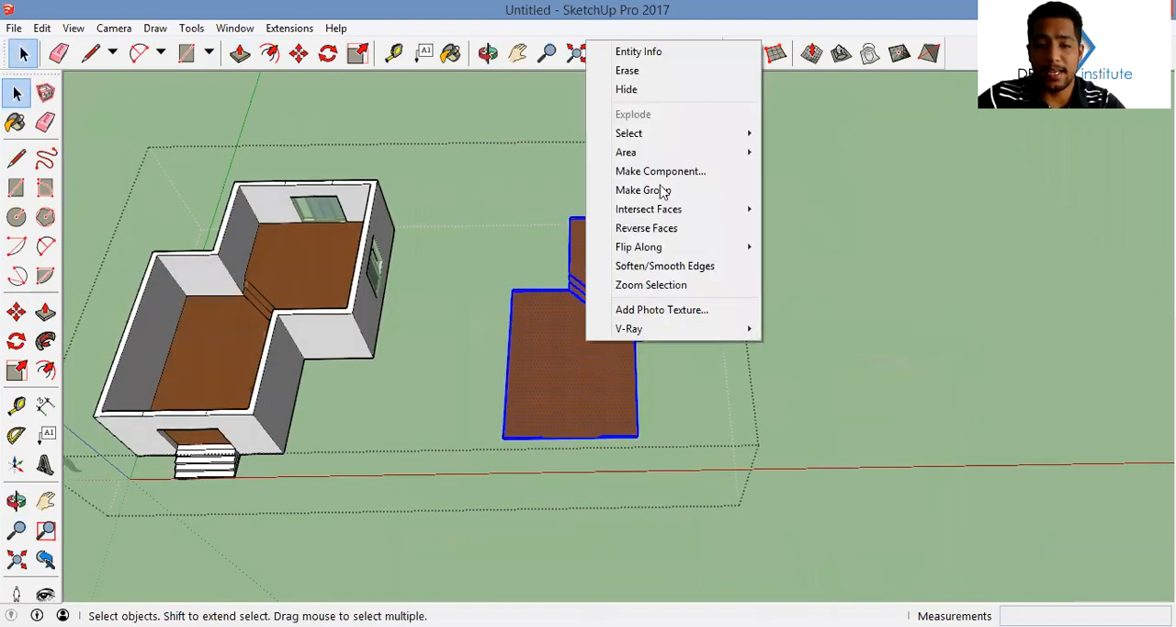
{"action": "left_click", "coordinate": [664, 190]}
{"action": "key", "text": "Delete"}
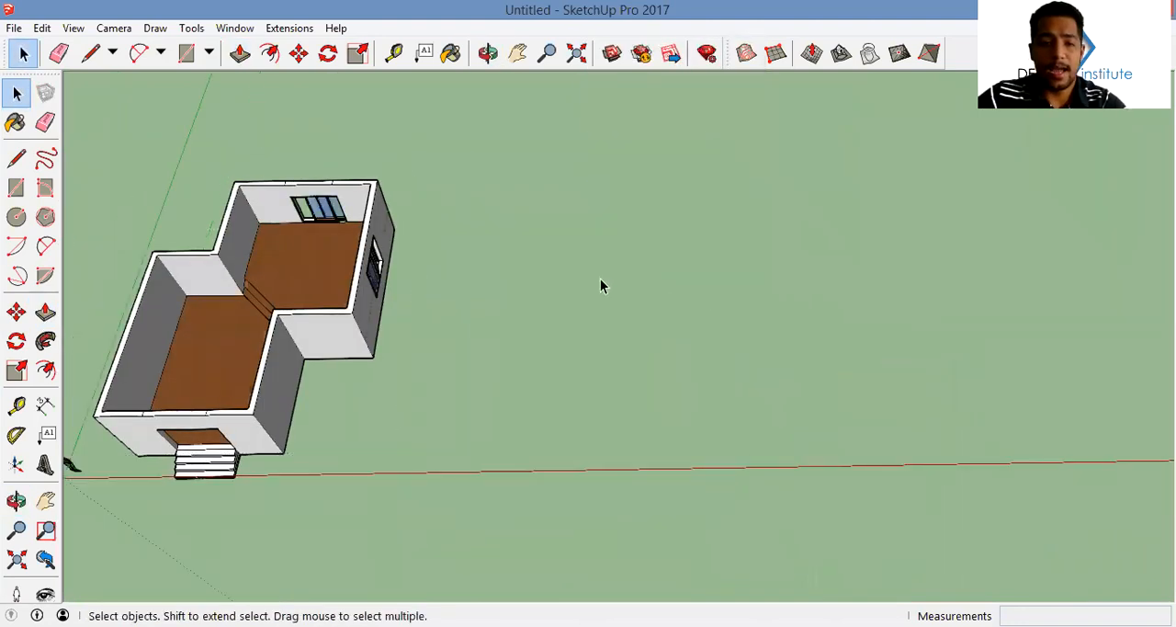
Paste the flooring and skirting group inside the house, aligned with the rooms' existing floors, and deselect it
{"action": "middle_click_drag", "start_coordinate": [523, 296], "coordinate": [747, 302]}
{"action": "key", "text": "ctrl+v"}
{"action": "scroll", "coordinate": [551, 390], "scroll_direction": "up", "scroll_amount": 5}
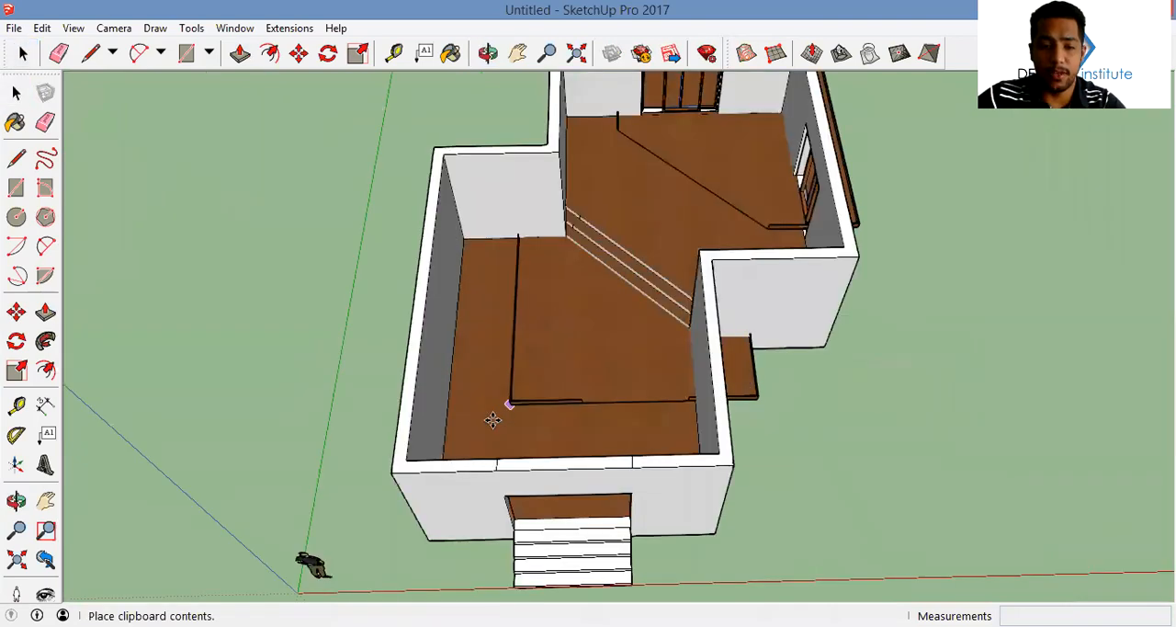
{"action": "scroll", "coordinate": [510, 421], "scroll_direction": "down", "scroll_amount": 5}
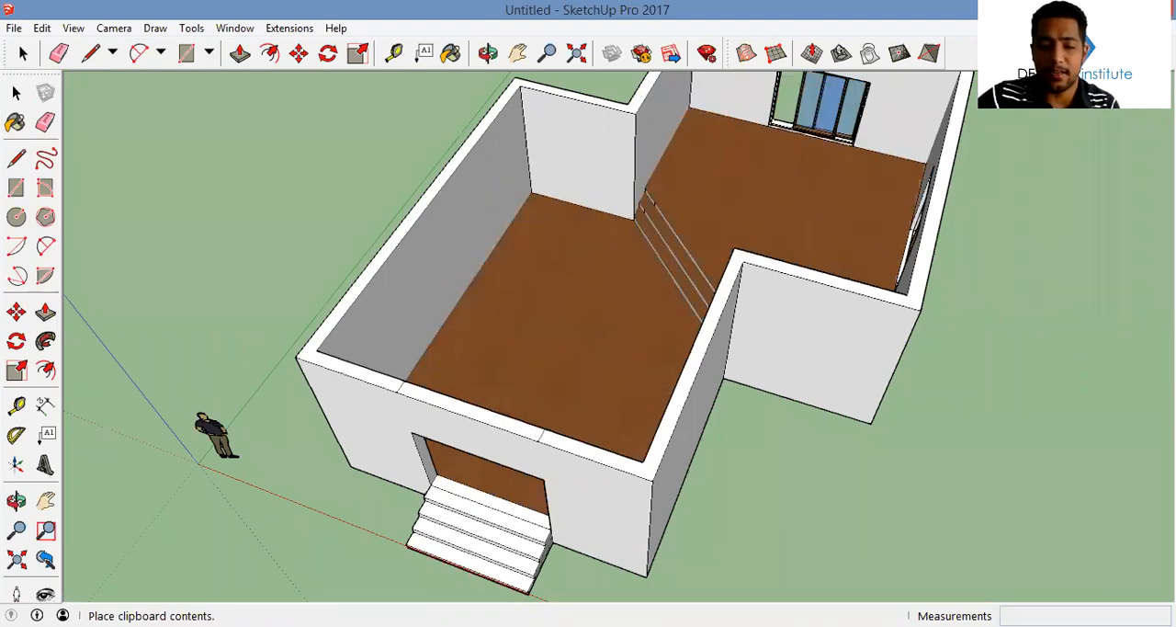
{"action": "middle_click_drag", "start_coordinate": [535, 335], "coordinate": [478, 322]}
{"action": "scroll", "coordinate": [476, 321], "scroll_direction": "up", "scroll_amount": 3}
{"action": "middle_click_drag", "start_coordinate": [739, 194], "coordinate": [492, 313]}
{"action": "scroll", "coordinate": [509, 377], "scroll_direction": "up", "scroll_amount": 2}
{"action": "scroll", "coordinate": [505, 399], "scroll_direction": "up", "scroll_amount": 1}
{"action": "scroll", "coordinate": [573, 341], "scroll_direction": "up", "scroll_amount": 3}
{"action": "left_click", "coordinate": [557, 387]}
{"action": "key", "text": "m"}
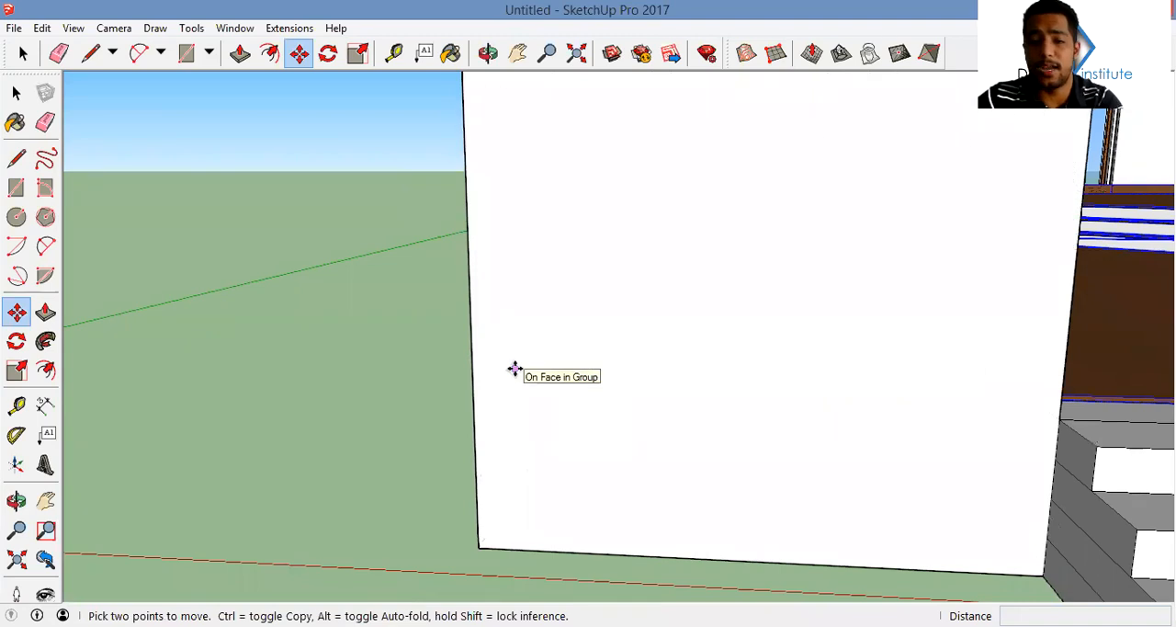
{"action": "middle_click_drag", "start_coordinate": [626, 392], "coordinate": [239, 445]}
{"action": "scroll", "coordinate": [561, 374], "scroll_direction": "down", "scroll_amount": 3}
{"action": "key", "text": "space"}
{"action": "scroll", "coordinate": [514, 405], "scroll_direction": "down", "scroll_amount": 3}
{"action": "left_click", "coordinate": [402, 479]}
Examine how the skirting meets the walls and sliding windows from inside the upper room and from outside
{"action": "middle_click_drag", "start_coordinate": [673, 204], "coordinate": [533, 332]}
{"action": "scroll", "coordinate": [533, 332], "scroll_direction": "up", "scroll_amount": 4}
{"action": "middle_click_drag", "start_coordinate": [670, 360], "coordinate": [726, 364]}
{"action": "middle_click_drag", "start_coordinate": [588, 276], "coordinate": [588, 246]}
{"action": "scroll", "coordinate": [462, 255], "scroll_direction": "up", "scroll_amount": 3}
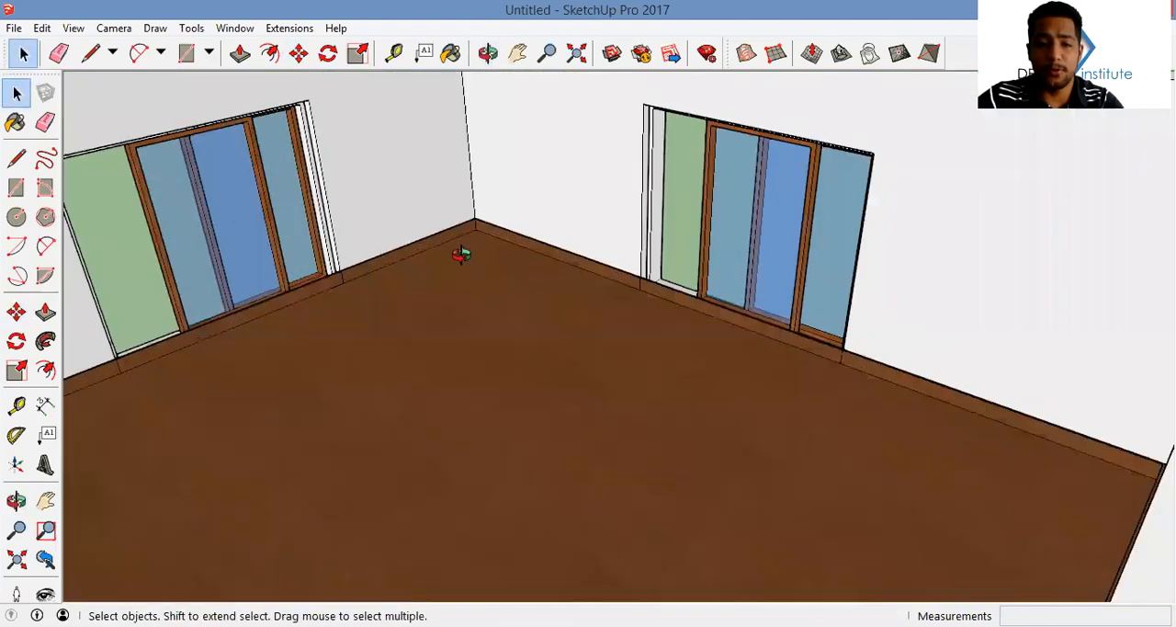
{"action": "middle_click_drag", "start_coordinate": [462, 255], "coordinate": [1094, 251]}
{"action": "middle_click_drag", "start_coordinate": [607, 258], "coordinate": [762, 341]}
{"action": "scroll", "coordinate": [714, 316], "scroll_direction": "down", "scroll_amount": 4}
{"action": "scroll", "coordinate": [735, 338], "scroll_direction": "up", "scroll_amount": 3}
{"action": "middle_click_drag", "start_coordinate": [640, 303], "coordinate": [720, 391]}
{"action": "scroll", "coordinate": [720, 393], "scroll_direction": "down", "scroll_amount": 5}
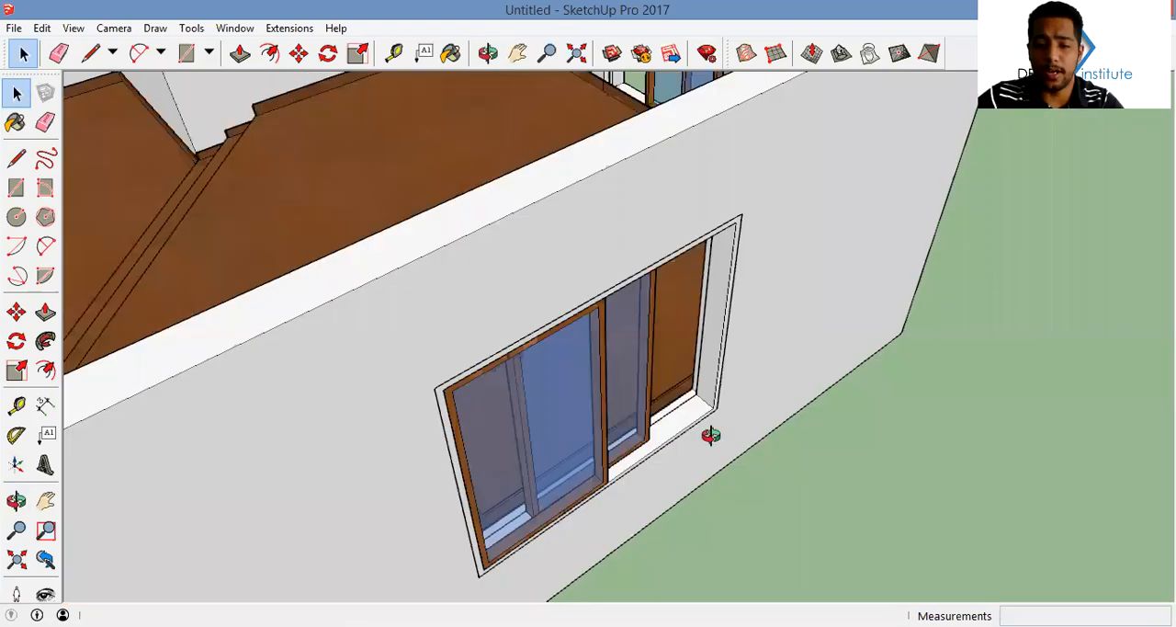
{"action": "middle_click_drag", "start_coordinate": [709, 436], "coordinate": [650, 372]}
{"action": "scroll", "coordinate": [651, 373], "scroll_direction": "up", "scroll_amount": 3}
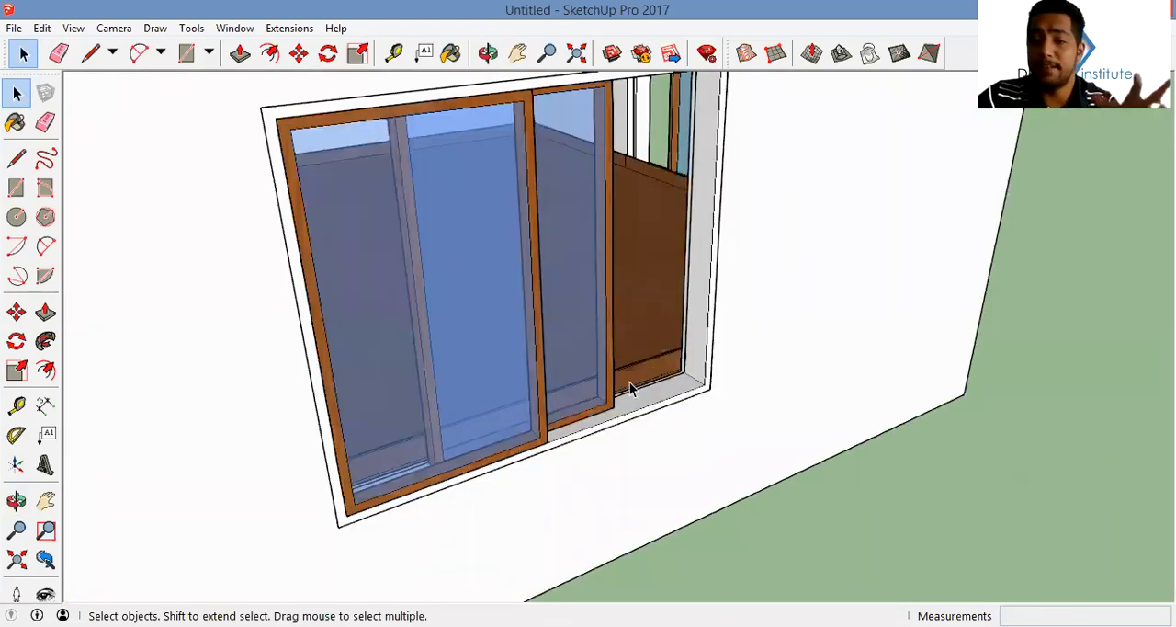
{"action": "scroll", "coordinate": [578, 349], "scroll_direction": "down", "scroll_amount": 6}
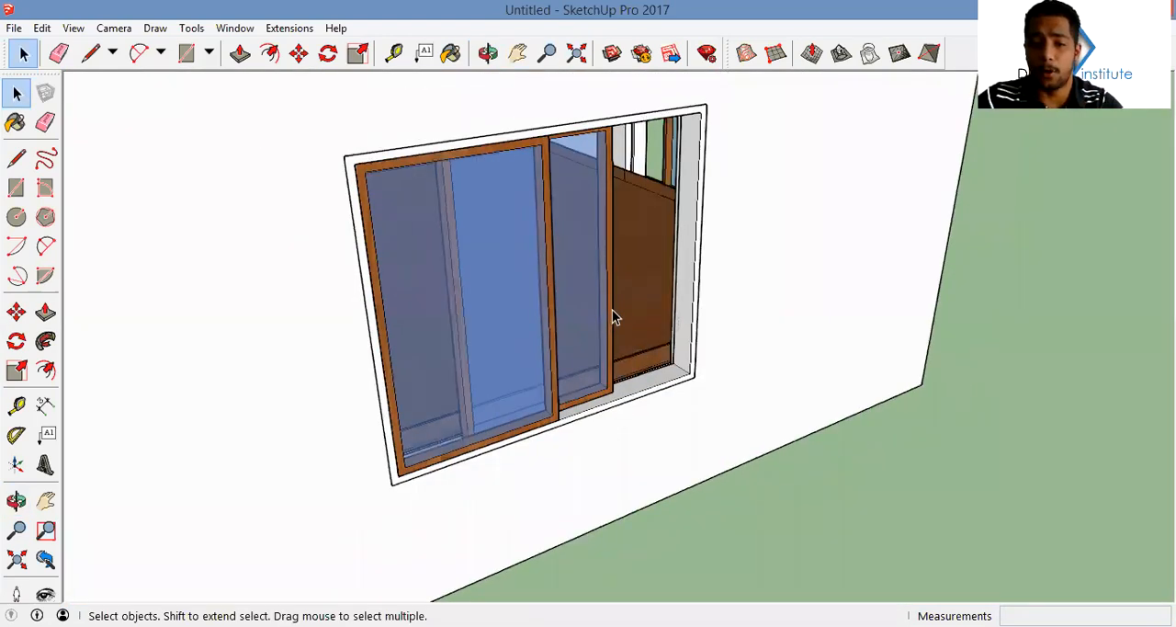
{"action": "double_click", "coordinate": [588, 319]}
{"action": "scroll", "coordinate": [587, 314], "scroll_direction": "up", "scroll_amount": 2}
{"action": "left_click", "coordinate": [576, 322]}
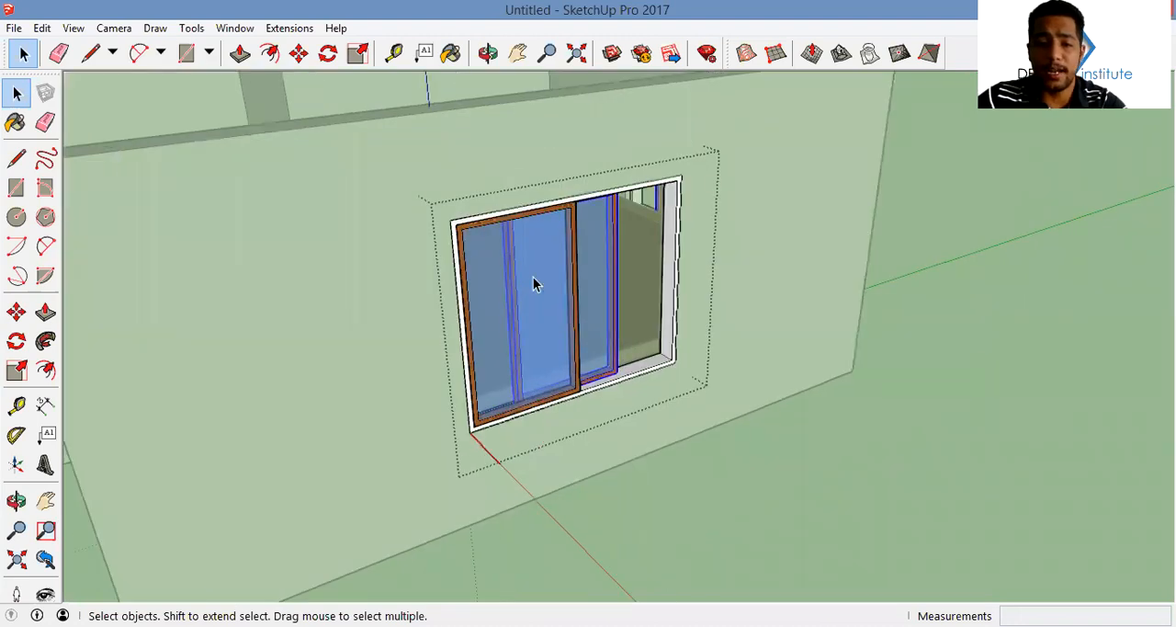
{"action": "key", "text": "Escape"}
{"action": "left_click", "coordinate": [596, 298]}
{"action": "middle_click_drag", "start_coordinate": [1038, 354], "coordinate": [824, 322]}
Raise the sill of the window opening in the wider wall by about 0.6 m behind the sliding window
{"action": "left_click", "coordinate": [873, 405], "text": "shift"}
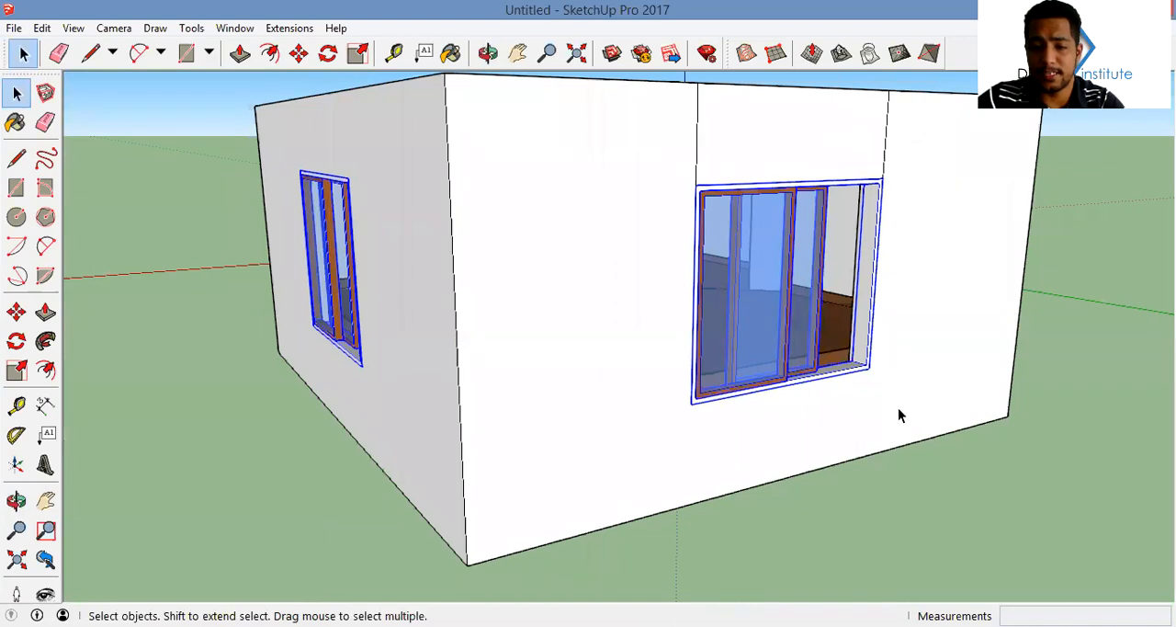
{"action": "middle_click_drag", "start_coordinate": [898, 415], "coordinate": [843, 413]}
{"action": "key", "text": "p"}
{"action": "scroll", "coordinate": [843, 394], "scroll_direction": "up", "scroll_amount": 5}
{"action": "left_click", "coordinate": [848, 349]}
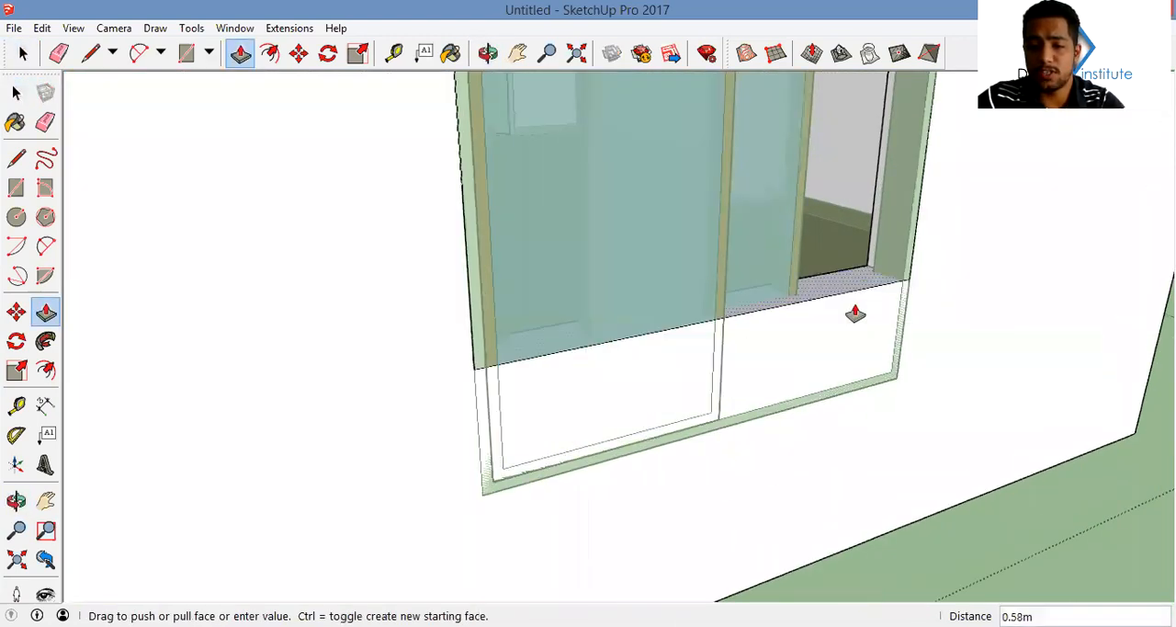
{"action": "left_click", "coordinate": [849, 289]}
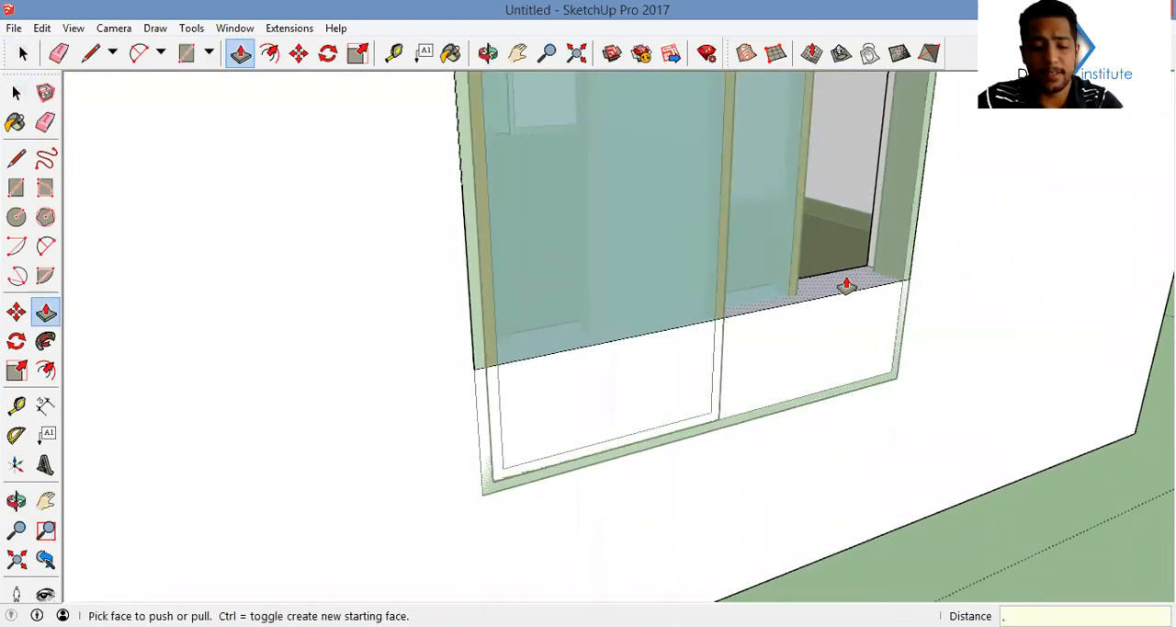
{"action": "key", "text": "Return"}
Raise the sill of the adjoining wall's window opening by the same distance
{"action": "scroll", "coordinate": [812, 287], "scroll_direction": "down", "scroll_amount": 4}
{"action": "middle_click_drag", "start_coordinate": [624, 321], "coordinate": [983, 420]}
{"action": "scroll", "coordinate": [660, 386], "scroll_direction": "up", "scroll_amount": 2}
{"action": "left_click", "coordinate": [660, 387]}
{"action": "double_click", "coordinate": [661, 387]}
{"action": "scroll", "coordinate": [667, 390], "scroll_direction": "down", "scroll_amount": 2}
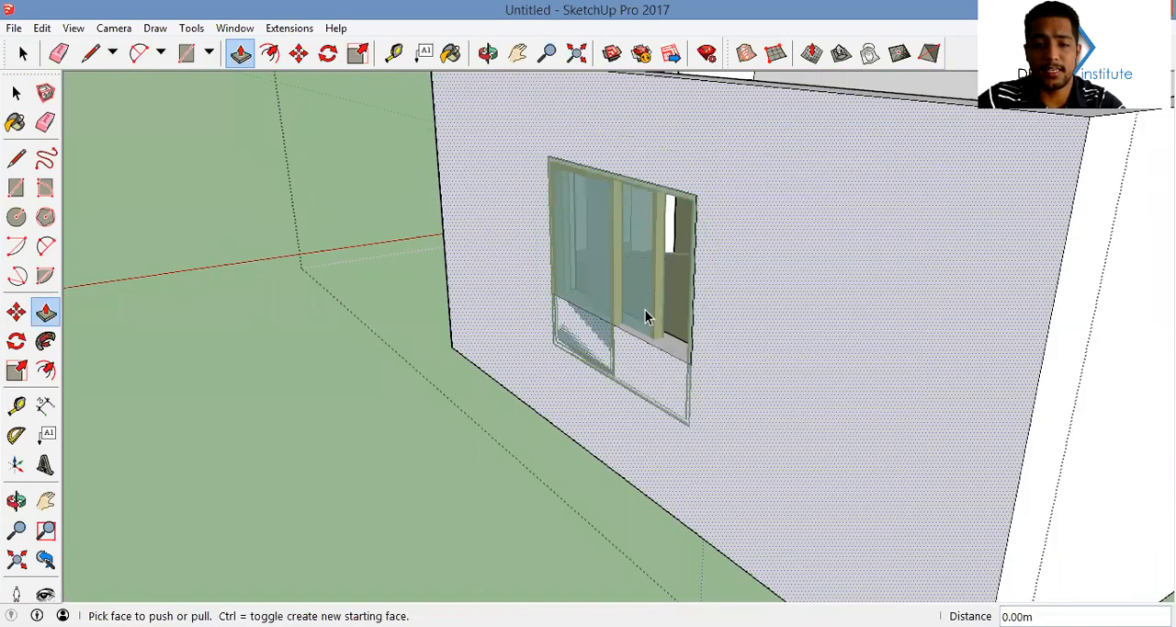
Select both sliding windows for scaling and turn on the display of back edges
{"action": "key", "text": "space"}
{"action": "left_click", "coordinate": [633, 289]}
{"action": "left_click", "coordinate": [630, 285]}
{"action": "middle_click_drag", "start_coordinate": [420, 327], "coordinate": [230, 322]}
{"action": "left_click", "coordinate": [875, 324], "text": "shift"}
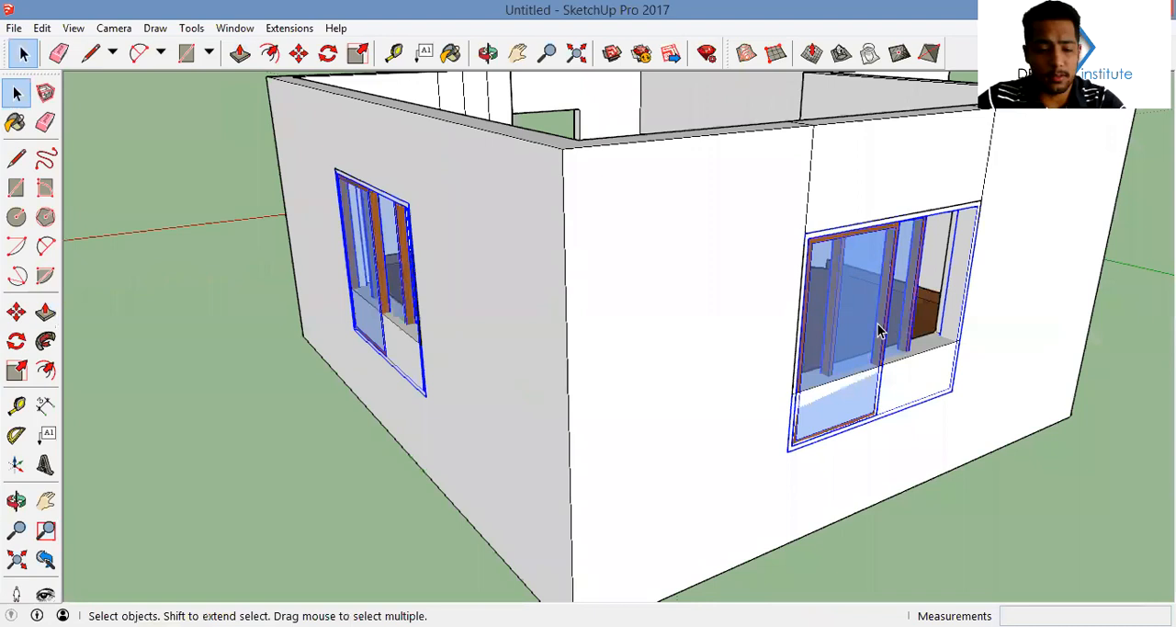
{"action": "key", "text": "s"}
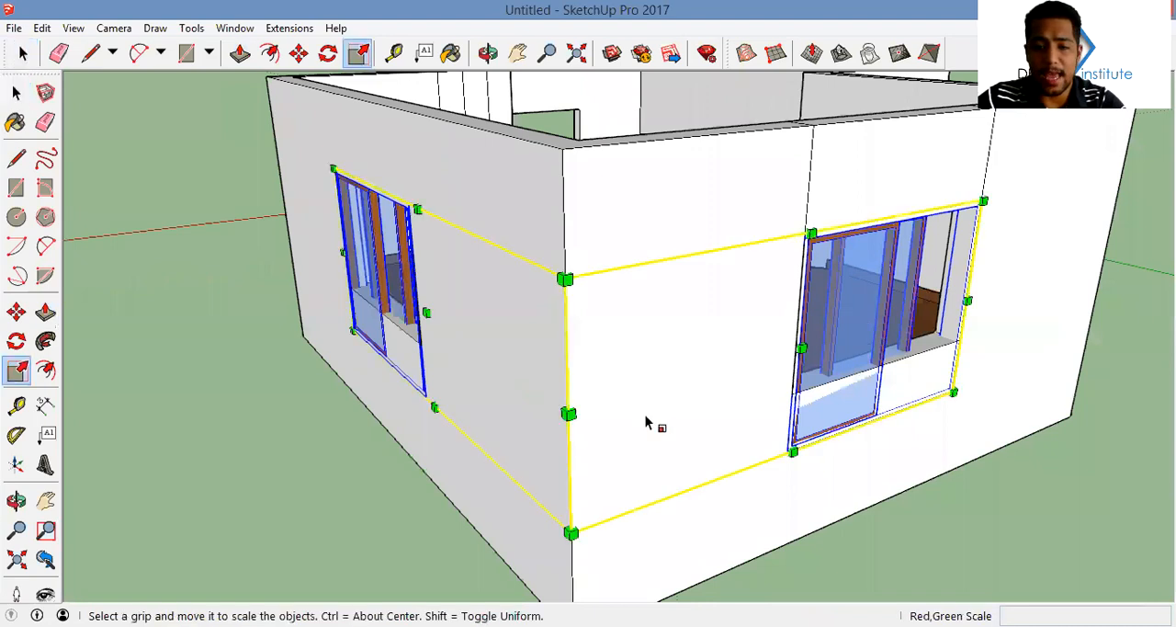
{"action": "left_click", "coordinate": [626, 358]}
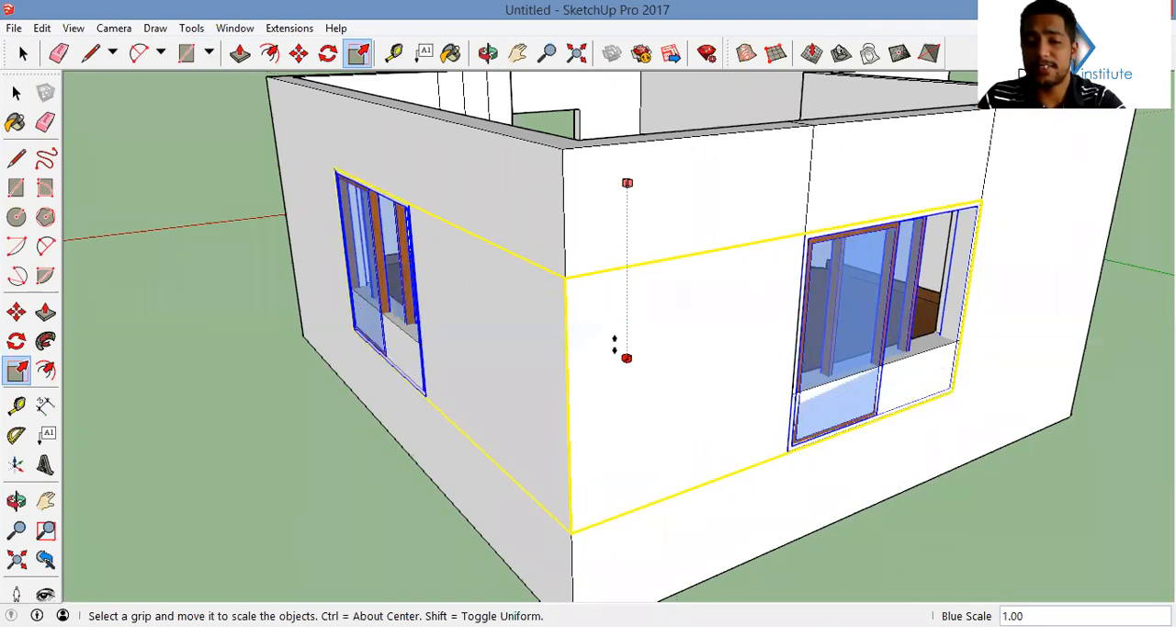
{"action": "key", "text": "k"}
{"action": "key", "text": "Escape"}
{"action": "middle_click_drag", "start_coordinate": [651, 383], "coordinate": [625, 280]}
{"action": "middle_click_drag", "start_coordinate": [696, 359], "coordinate": [625, 373]}
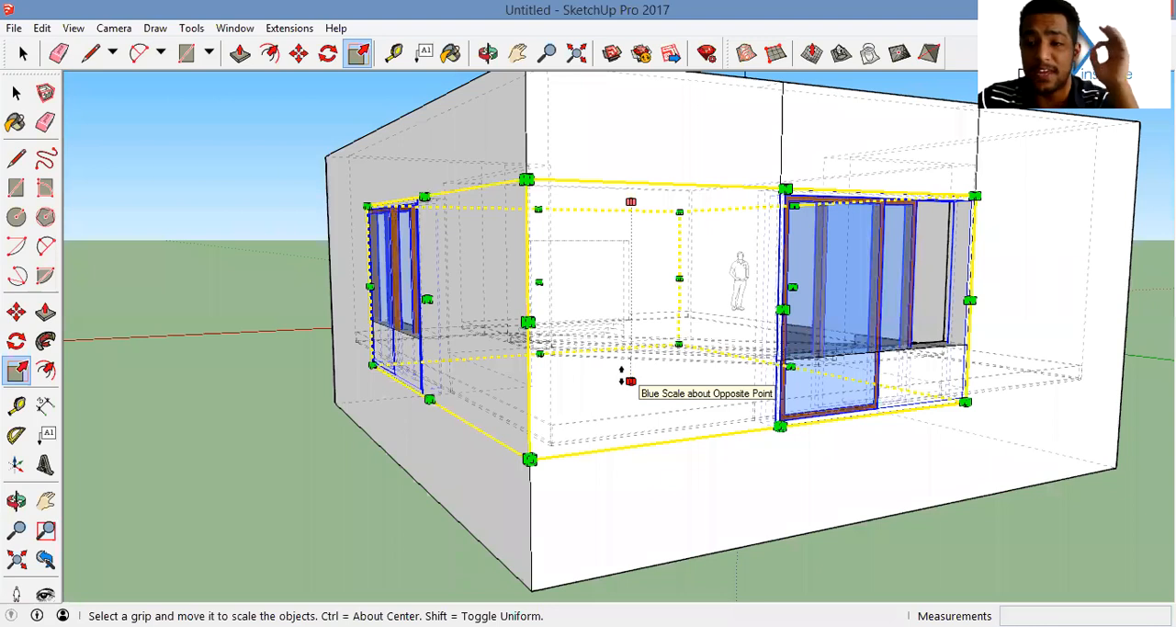
Scale both windows vertically from their underside so they end at the raised sills
{"action": "left_click", "coordinate": [630, 380]}
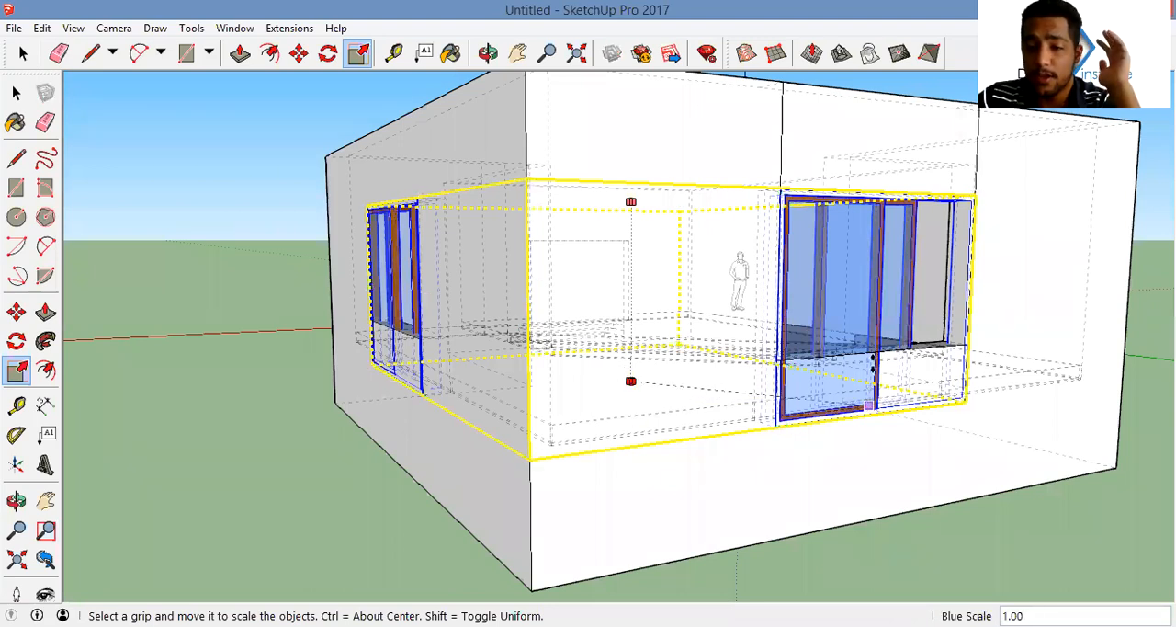
{"action": "middle_click_drag", "start_coordinate": [886, 351], "coordinate": [938, 400]}
{"action": "middle_click_drag", "start_coordinate": [780, 394], "coordinate": [843, 393]}
{"action": "key", "text": "space"}
{"action": "scroll", "coordinate": [842, 394], "scroll_direction": "down", "scroll_amount": 3}
{"action": "middle_click_drag", "start_coordinate": [634, 441], "coordinate": [860, 525]}
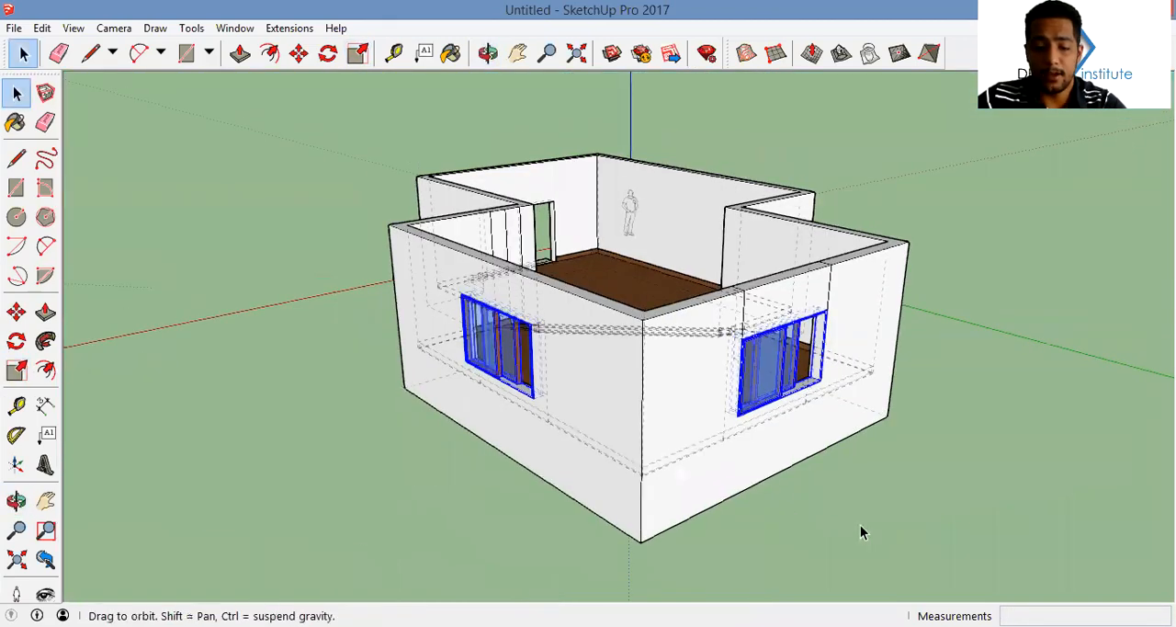
Erase the two vertical lines on the upper room's skirting below one window
{"action": "left_click", "coordinate": [824, 492]}
{"action": "middle_click_drag", "start_coordinate": [1059, 502], "coordinate": [919, 384]}
{"action": "middle_click_drag", "start_coordinate": [836, 448], "coordinate": [539, 362]}
{"action": "scroll", "coordinate": [689, 323], "scroll_direction": "up", "scroll_amount": 3}
{"action": "scroll", "coordinate": [567, 330], "scroll_direction": "up", "scroll_amount": 5}
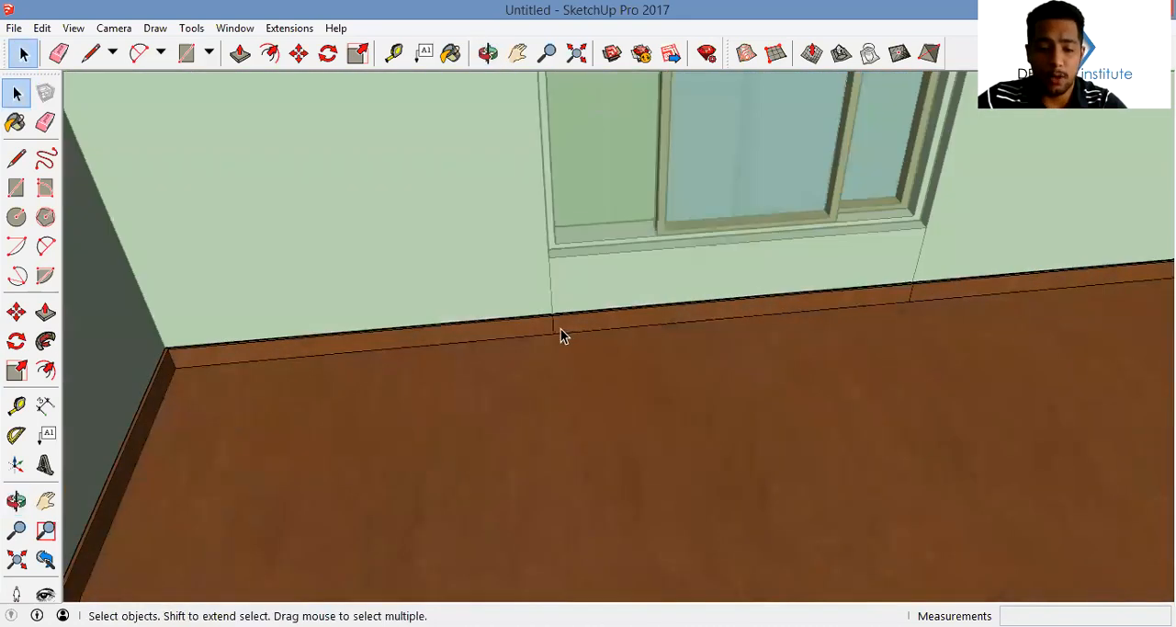
{"action": "key", "text": "e"}
{"action": "scroll", "coordinate": [554, 323], "scroll_direction": "up", "scroll_amount": 4}
{"action": "left_click_drag", "start_coordinate": [550, 323], "coordinate": [694, 328]}
{"action": "scroll", "coordinate": [634, 336], "scroll_direction": "down", "scroll_amount": 3}
{"action": "middle_click_drag", "start_coordinate": [888, 270], "coordinate": [626, 287]}
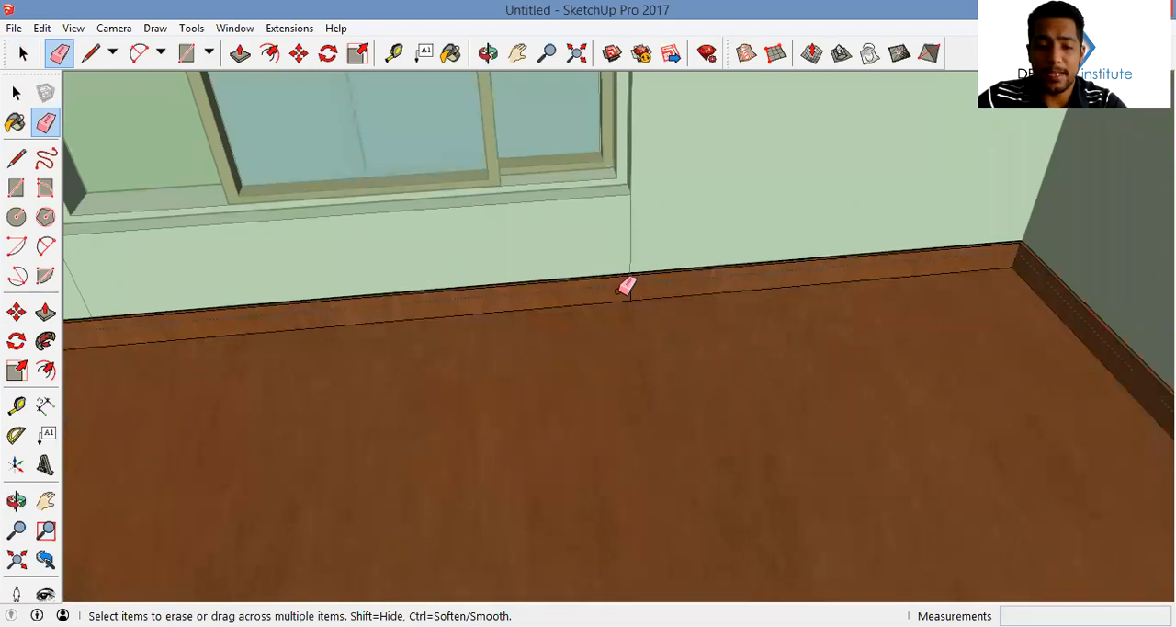
{"action": "middle_click_drag", "start_coordinate": [626, 286], "coordinate": [846, 239]}
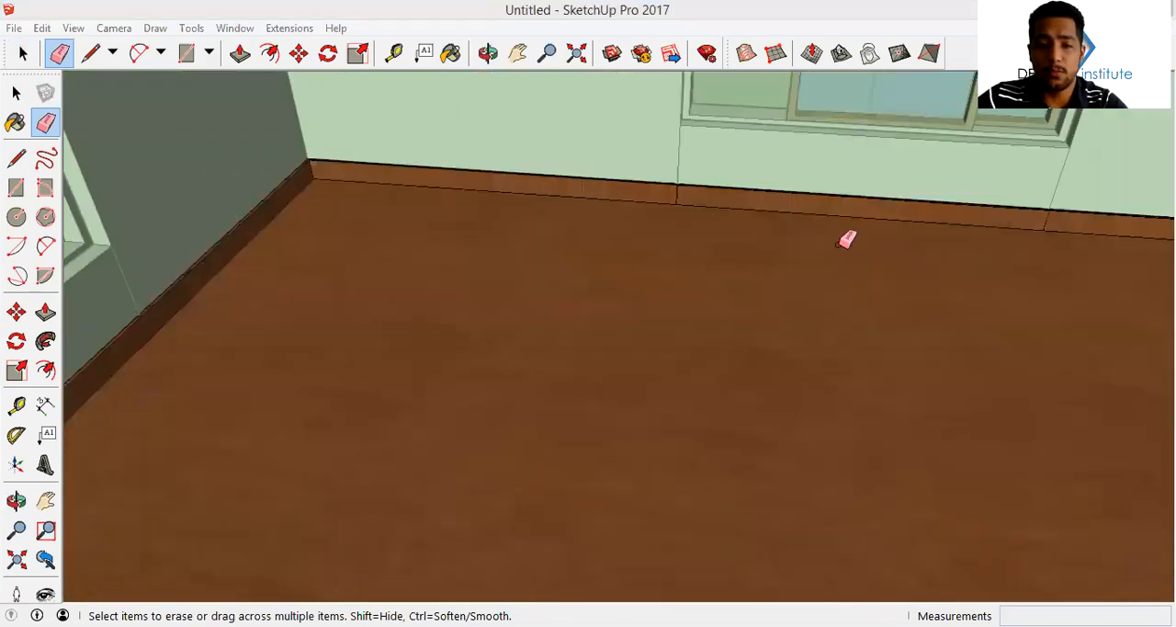
Erase the two vertical lines on the skirting below the upper room's other window
{"action": "middle_click_drag", "start_coordinate": [736, 272], "coordinate": [635, 222]}
{"action": "left_click_drag", "start_coordinate": [542, 219], "coordinate": [583, 217]}
{"action": "middle_click_drag", "start_coordinate": [572, 223], "coordinate": [684, 216]}
{"action": "left_click_drag", "start_coordinate": [520, 265], "coordinate": [704, 295]}
{"action": "middle_click_drag", "start_coordinate": [713, 289], "coordinate": [785, 288]}
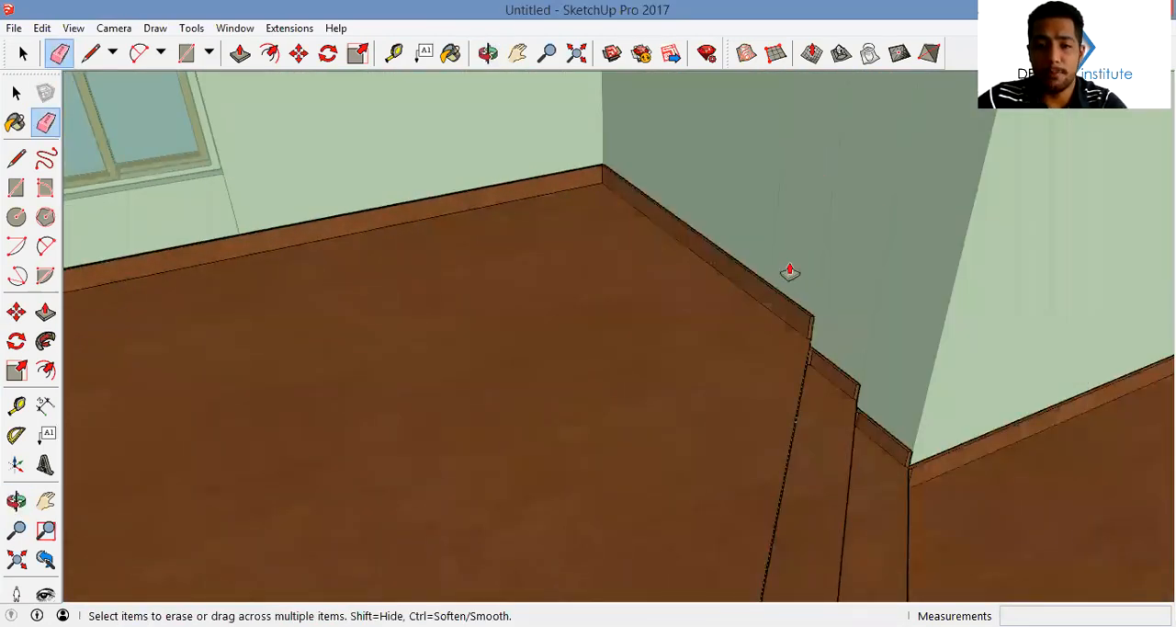
Pull the top of the upper room's skirting up 0.43 m to the underside of the windows
{"action": "key", "text": "p"}
{"action": "left_click", "coordinate": [799, 305]}
{"action": "middle_click_drag", "start_coordinate": [1042, 388], "coordinate": [472, 321]}
{"action": "left_click", "coordinate": [580, 371]}
{"action": "middle_click_drag", "start_coordinate": [916, 397], "coordinate": [1067, 345]}
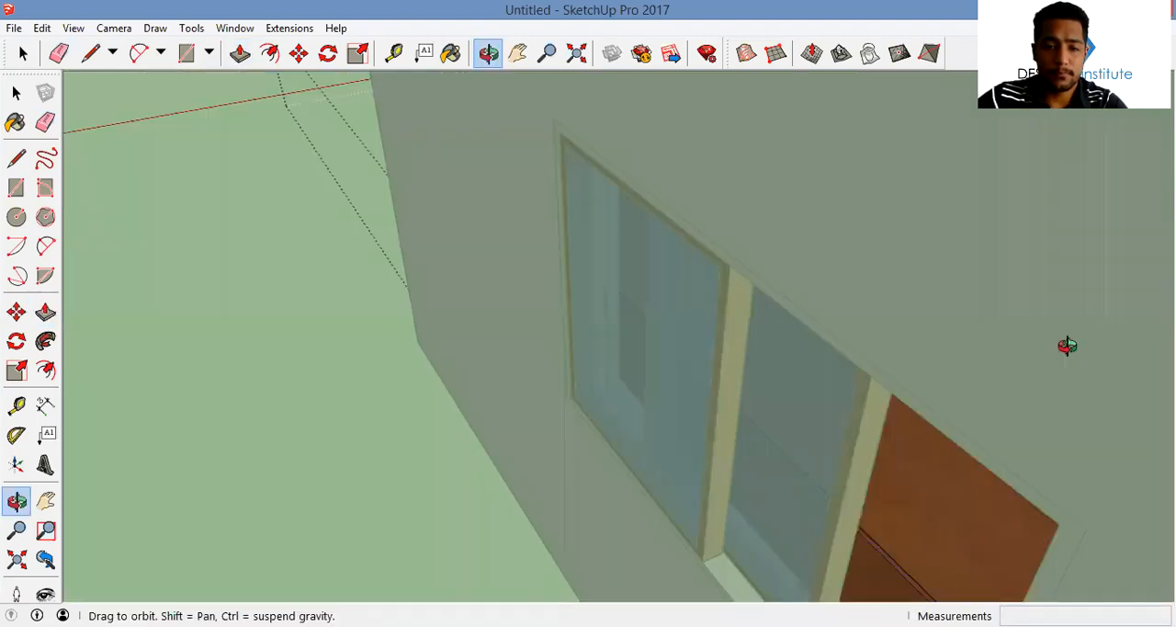
{"action": "middle_click_drag", "start_coordinate": [1004, 392], "coordinate": [413, 455]}
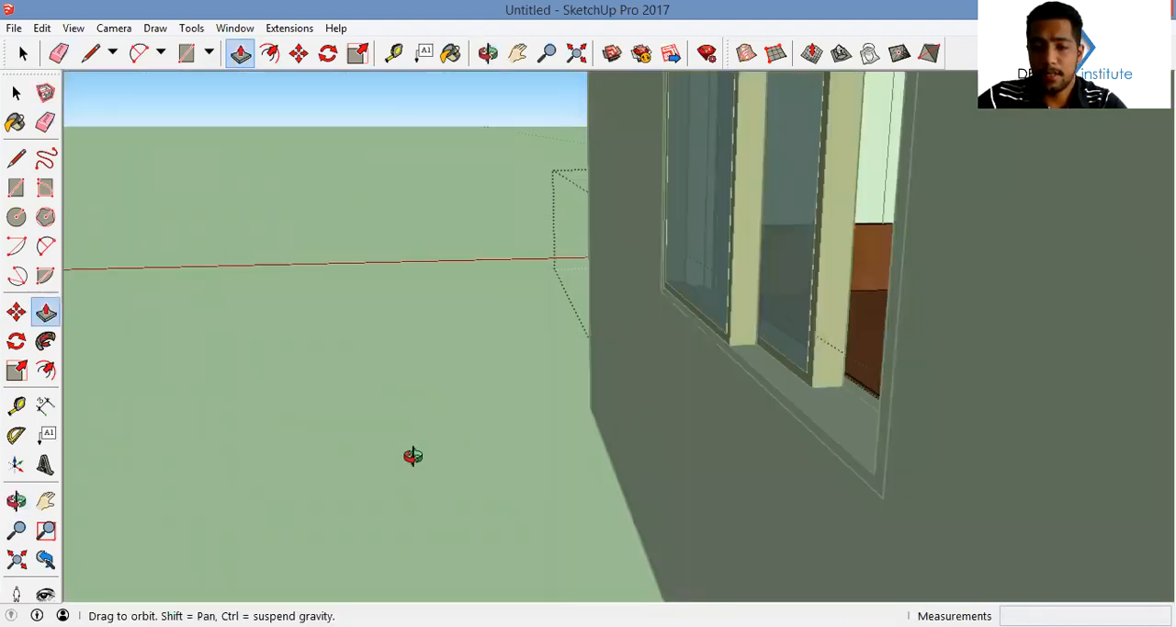
{"action": "middle_click_drag", "start_coordinate": [725, 315], "coordinate": [675, 239]}
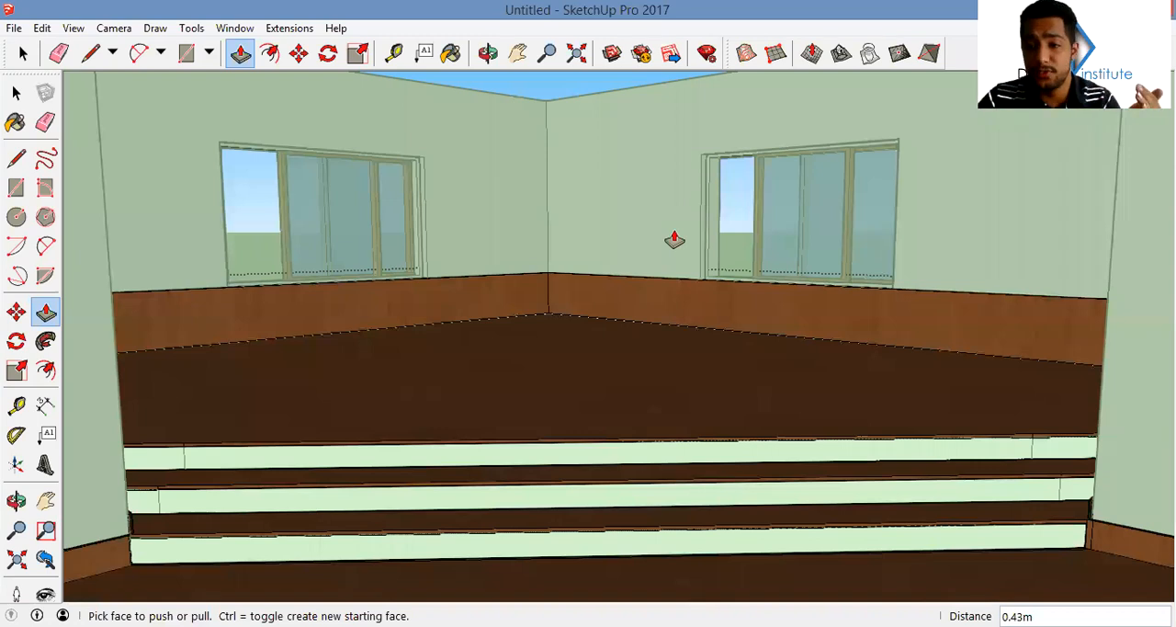
Erase the stray edge on the end face of the raised skirting beside the steps
{"action": "middle_click_drag", "start_coordinate": [814, 394], "coordinate": [888, 349]}
{"action": "scroll", "coordinate": [979, 339], "scroll_direction": "up", "scroll_amount": 3}
{"action": "middle_click_drag", "start_coordinate": [980, 339], "coordinate": [846, 304]}
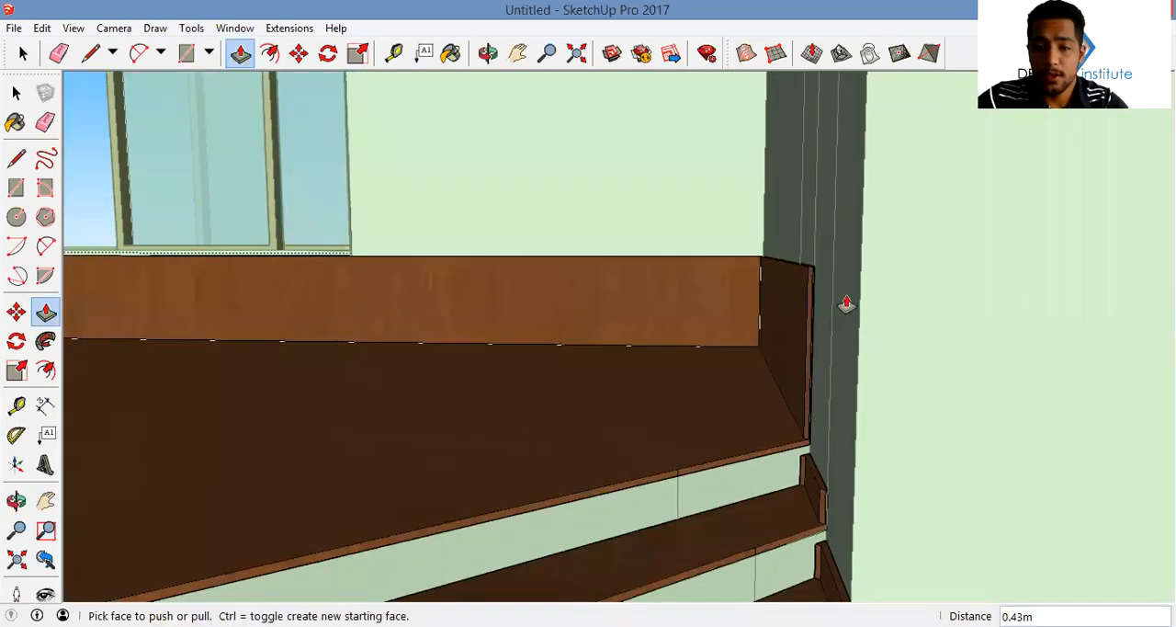
{"action": "scroll", "coordinate": [800, 289], "scroll_direction": "up", "scroll_amount": 5}
{"action": "key", "text": "e"}
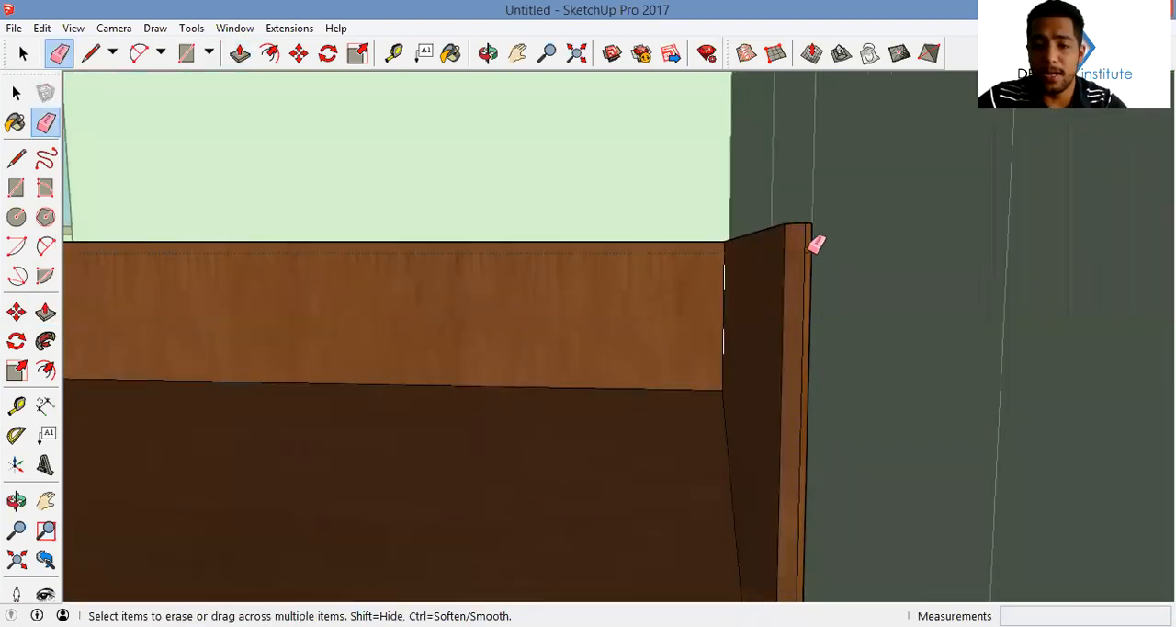
{"action": "mouse_move", "coordinate": [808, 244]}
{"action": "middle_mouse_down"}
{"action": "mouse_move", "coordinate": [793, 385]}
{"action": "mouse_move", "coordinate": [824, 181]}
{"action": "mouse_move", "coordinate": [843, 380]}
{"action": "mouse_move", "coordinate": [824, 446]}
{"action": "mouse_move", "coordinate": [832, 204]}
{"action": "middle_mouse_up"}
Draw a line across the top corner of the skirting's end and push the excess strip down 0.58 m to remove it
{"action": "key", "text": "l"}
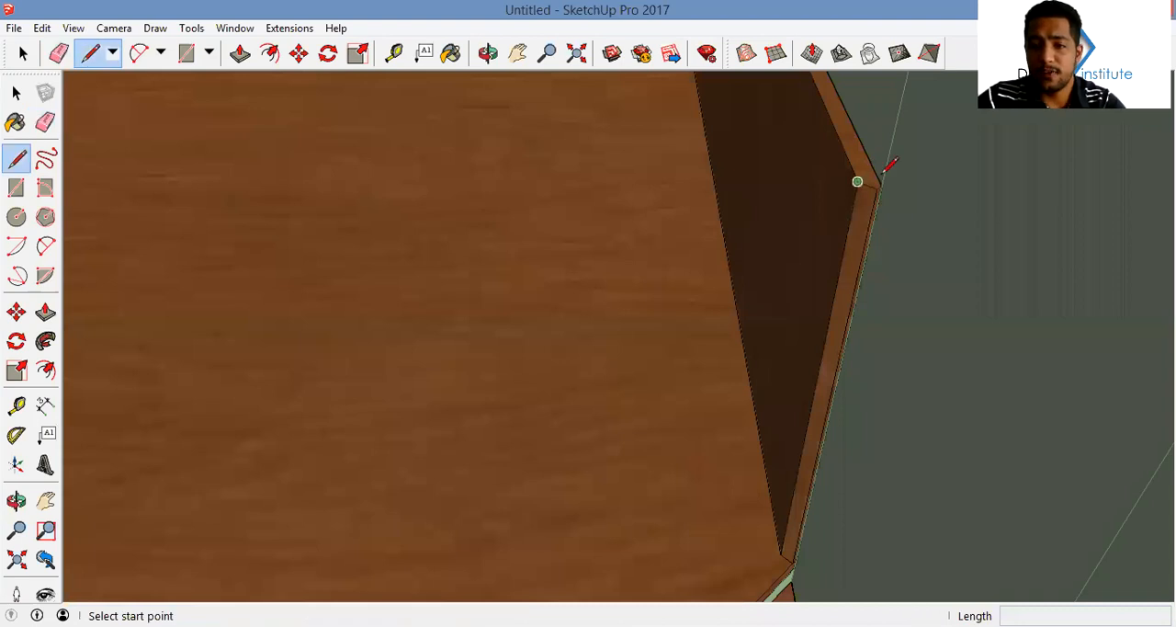
{"action": "left_click", "coordinate": [859, 181]}
{"action": "left_click", "coordinate": [880, 180]}
{"action": "key", "text": "p"}
{"action": "left_click_drag", "start_coordinate": [868, 195], "coordinate": [802, 503]}
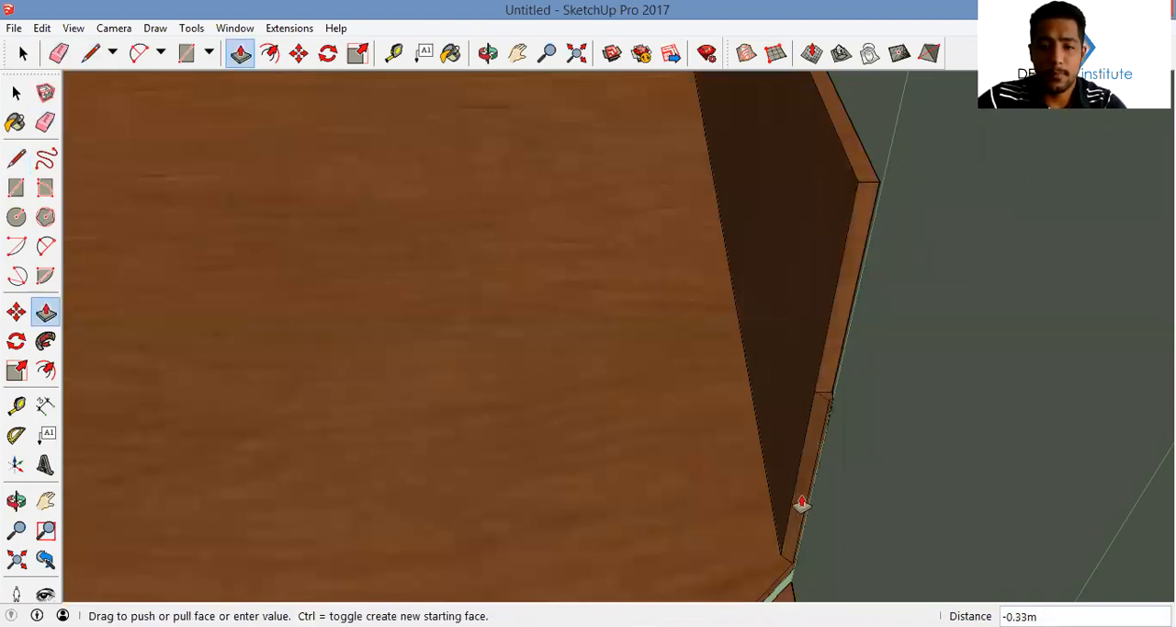
{"action": "left_click_drag", "start_coordinate": [714, 228], "coordinate": [714, 228]}
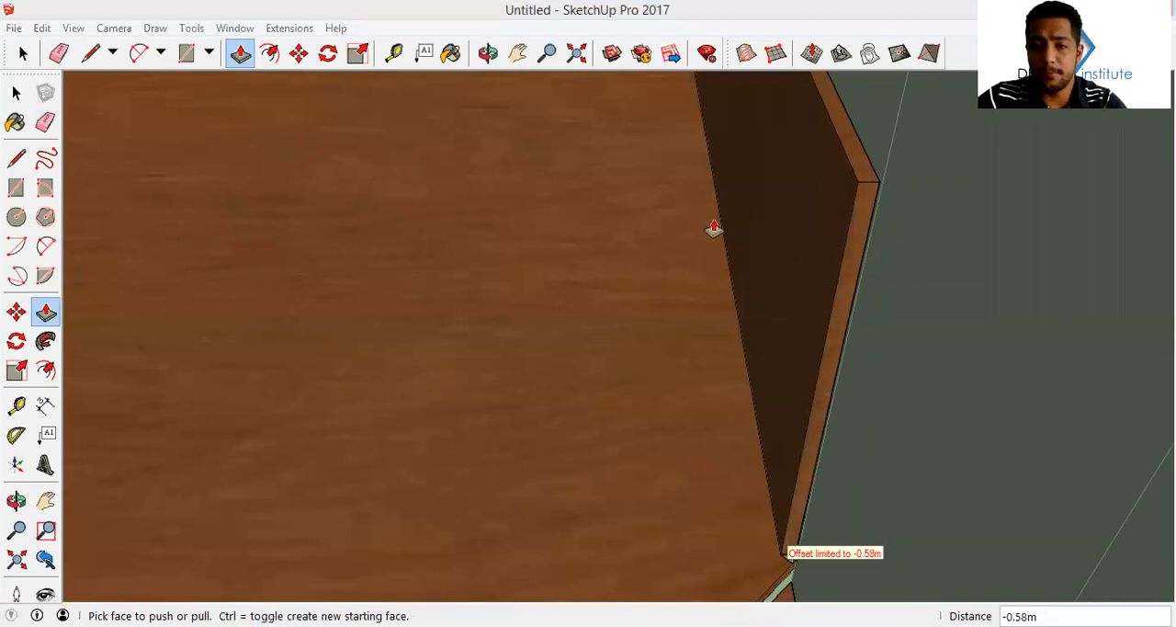
{"action": "middle_click_drag", "start_coordinate": [829, 234], "coordinate": [830, 197]}
{"action": "key", "text": "a"}
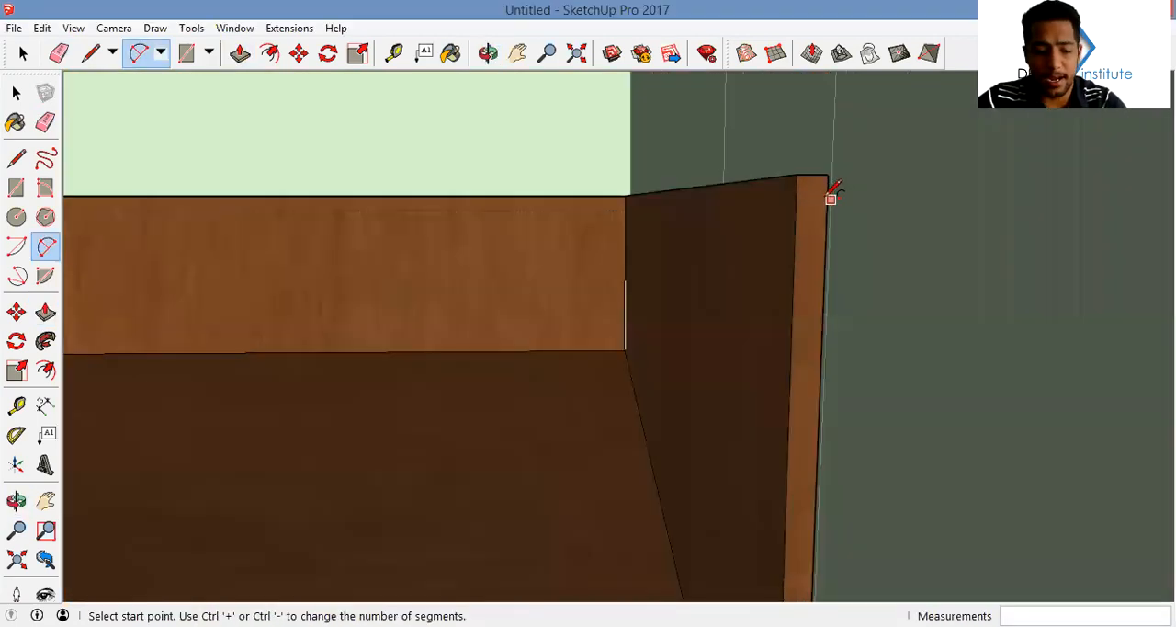
{"action": "key", "text": "r"}
{"action": "left_click", "coordinate": [792, 309]}
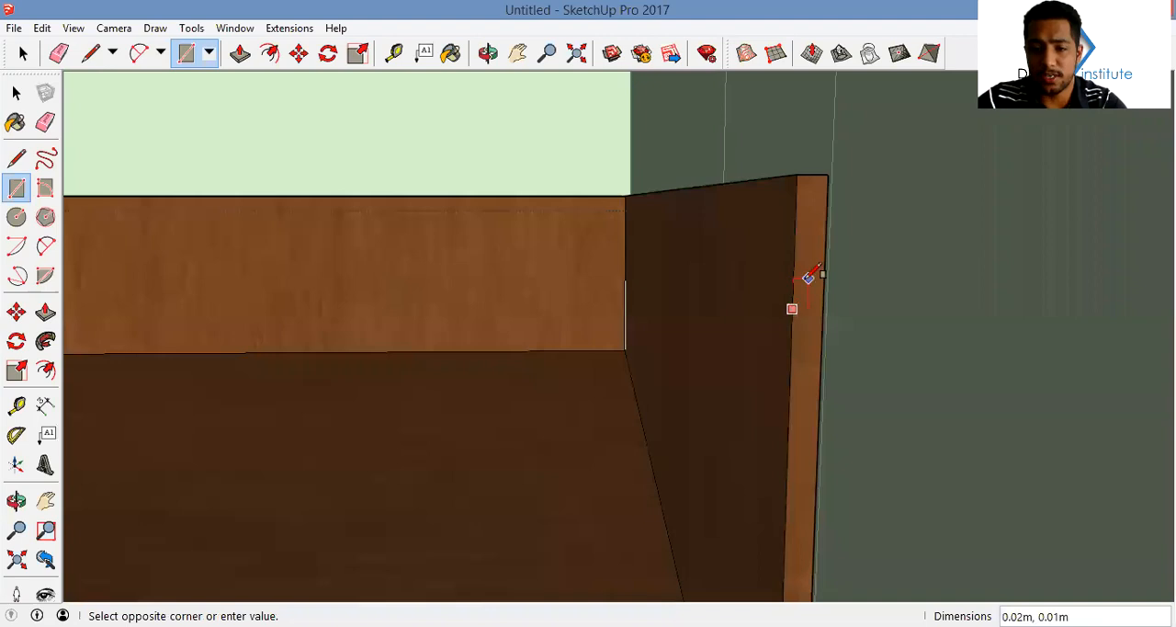
{"action": "key", "text": "space"}
{"action": "scroll", "coordinate": [802, 305], "scroll_direction": "up", "scroll_amount": 1}
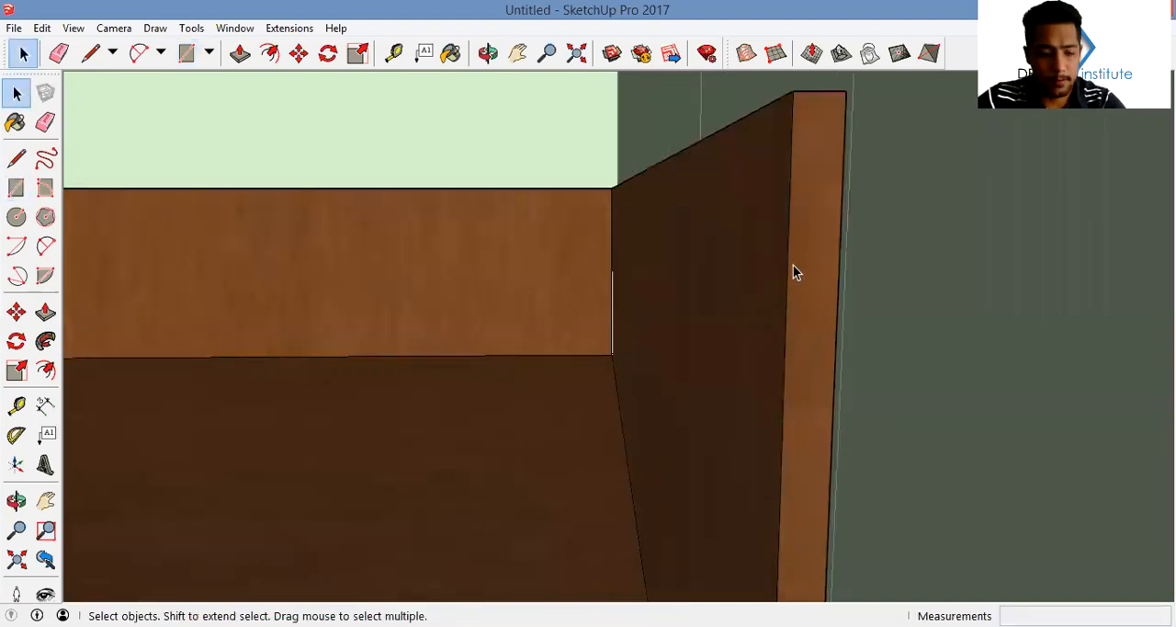
Draw a square of about 0.01 by 0.01 m on the skirting's end face, against its inner edge
{"action": "key", "text": "r"}
{"action": "left_click", "coordinate": [787, 280]}
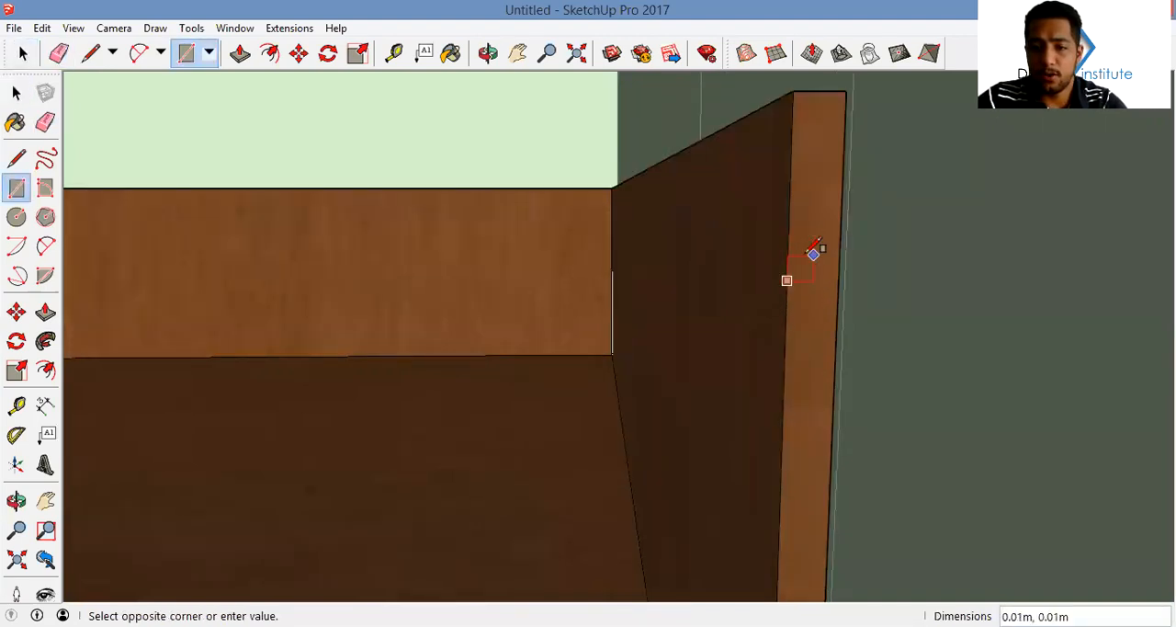
{"action": "left_click", "coordinate": [813, 255]}
Copy the square upward edge to edge along the skirting's inner edge as a 2x array
{"action": "key", "text": "space"}
{"action": "key", "text": "m"}
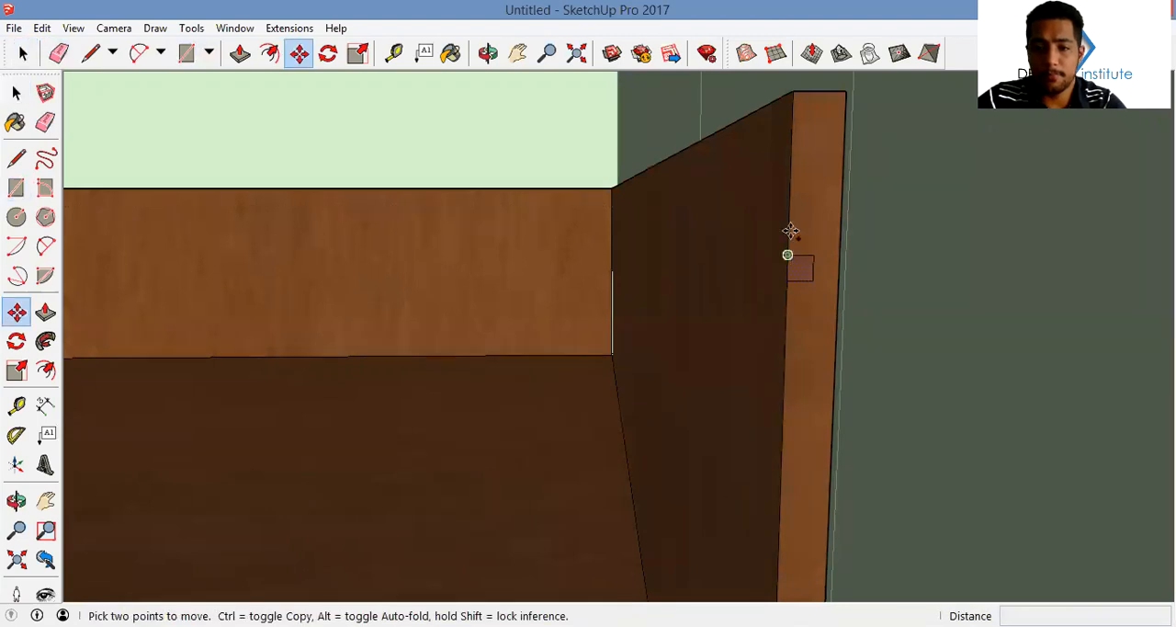
{"action": "key", "text": "ctrl"}
{"action": "left_click", "coordinate": [788, 254]}
{"action": "left_click", "coordinate": [787, 229]}
{"action": "type", "text": "2x"}
{"action": "key", "text": "Return"}
Add two more copies of the square directly above the stacked ones
{"action": "key", "text": "ctrl"}
{"action": "left_click", "coordinate": [789, 202]}
{"action": "left_click", "coordinate": [788, 177]}
{"action": "key", "text": "ctrl"}
{"action": "left_click", "coordinate": [788, 177]}
{"action": "left_click", "coordinate": [791, 153]}
{"action": "key", "text": "a"}
{"action": "middle_click_drag", "start_coordinate": [815, 144], "coordinate": [811, 170], "text": "shift"}
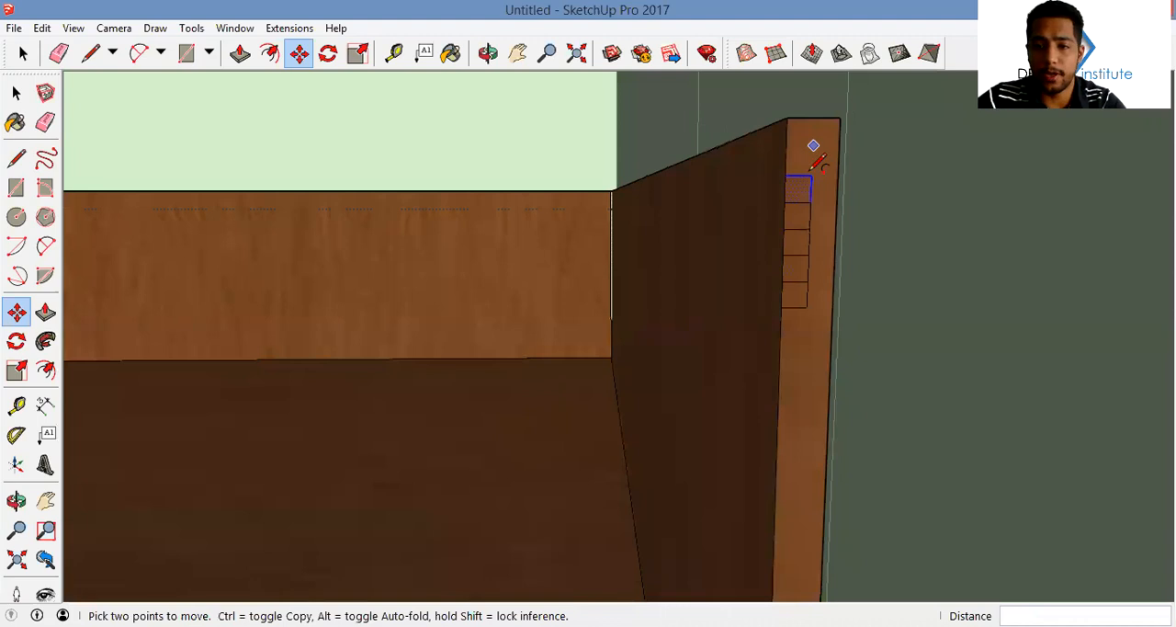
{"action": "left_click", "coordinate": [785, 175]}
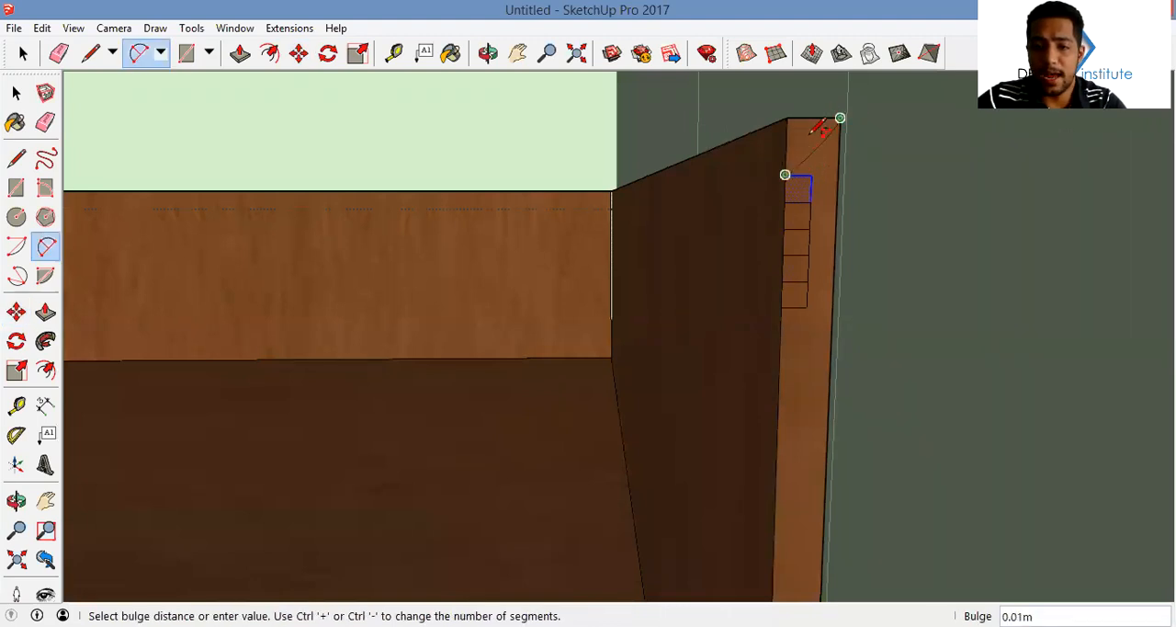
{"action": "scroll", "coordinate": [809, 128], "scroll_direction": "up", "scroll_amount": 5}
{"action": "scroll", "coordinate": [795, 138], "scroll_direction": "down", "scroll_amount": 2}
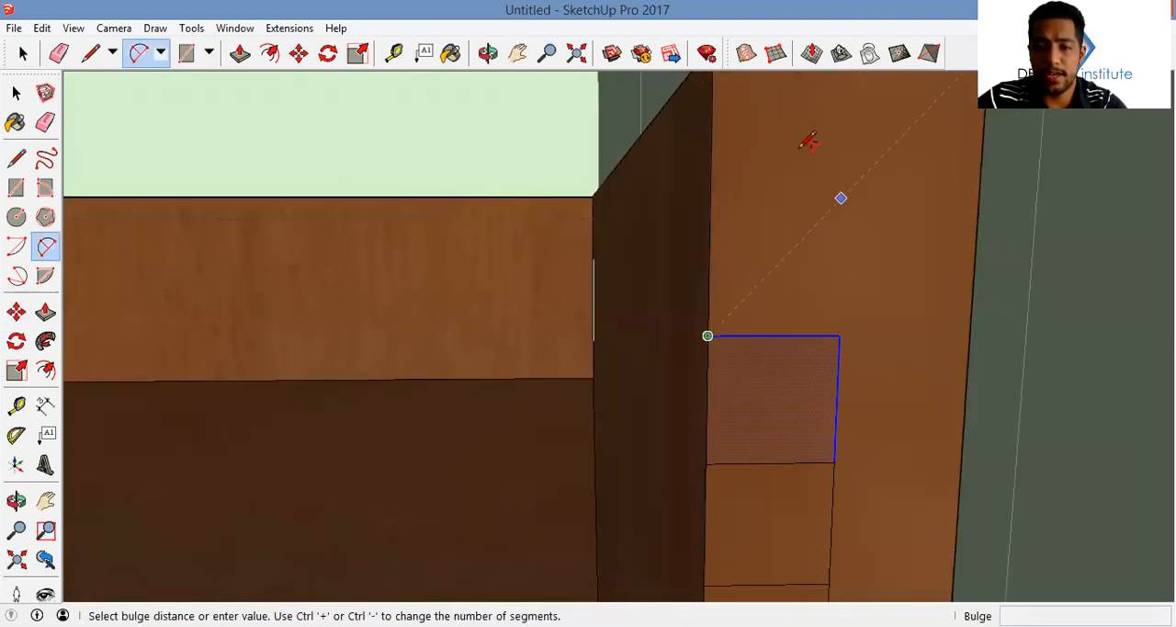
{"action": "key", "text": "Escape"}
{"action": "scroll", "coordinate": [798, 150], "scroll_direction": "down", "scroll_amount": 5}
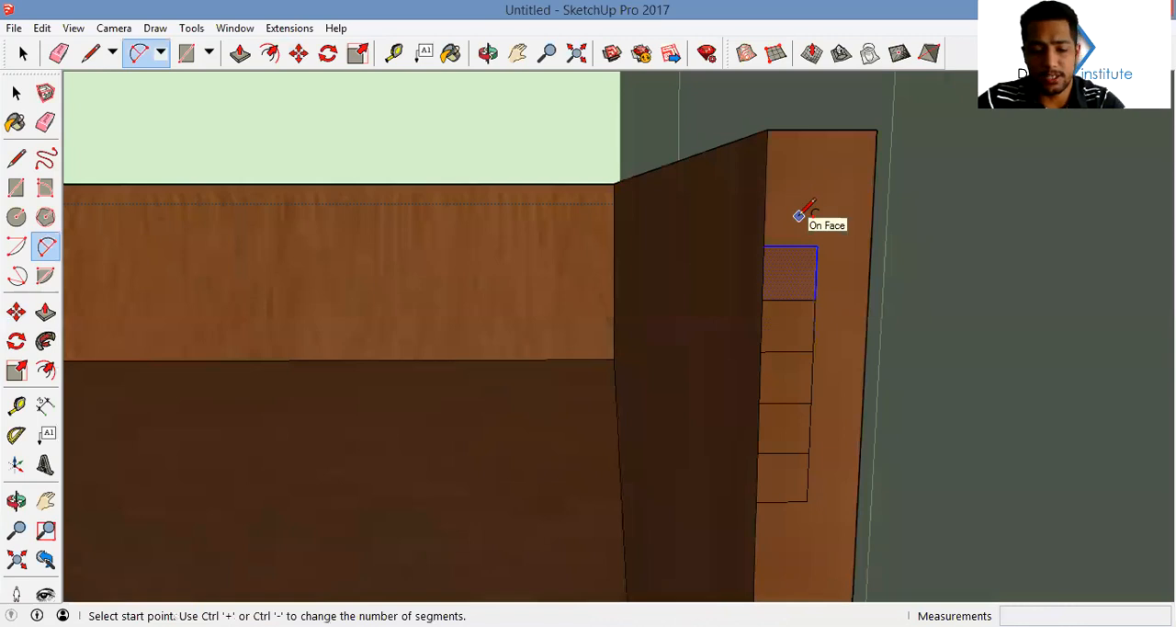
Draw a diagonal line from the highest square's inner corner to the end face's top edge to outline a triangular corner
{"action": "key", "text": "l"}
{"action": "left_click", "coordinate": [763, 246]}
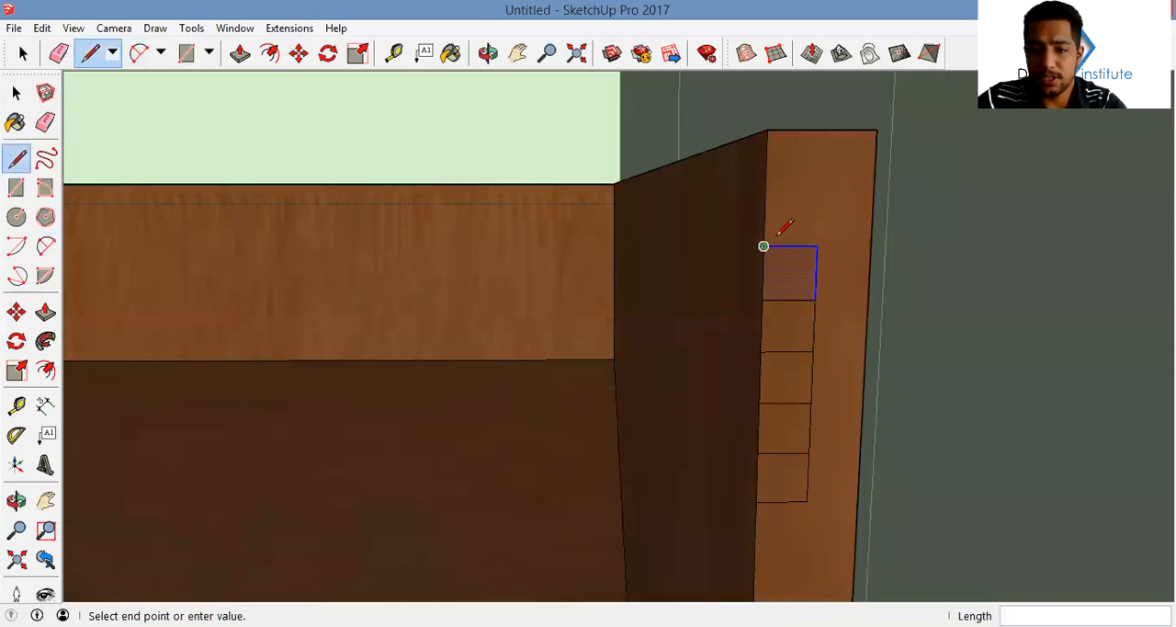
{"action": "left_click", "coordinate": [834, 129]}
{"action": "middle_click_drag", "start_coordinate": [878, 125], "coordinate": [808, 163]}
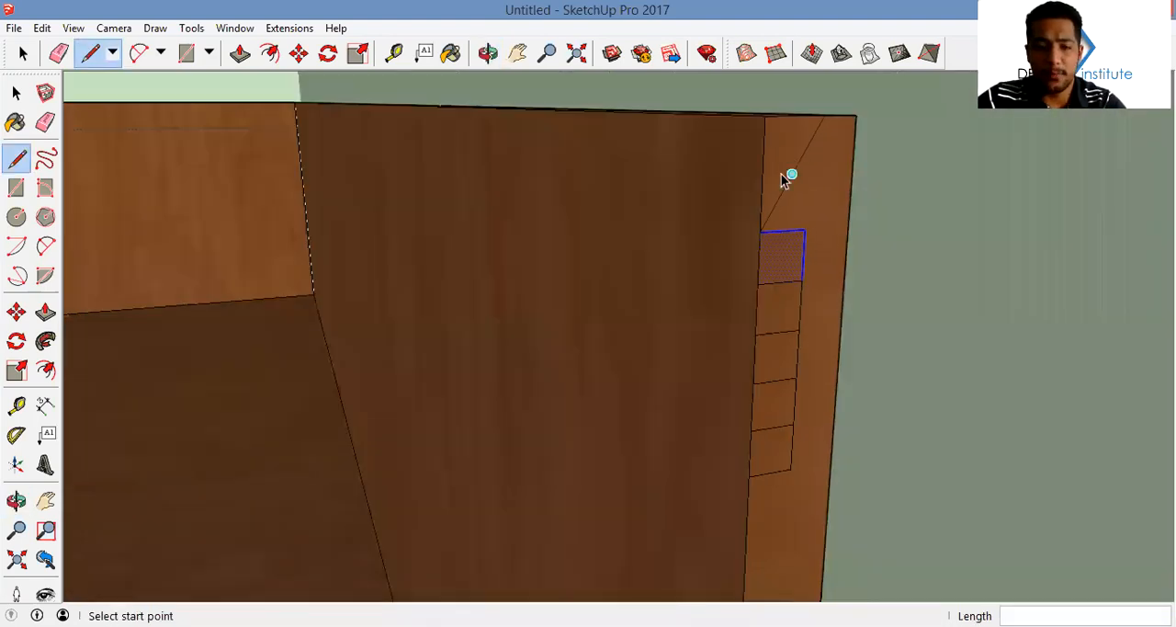
Bevel the skirting's inner top edge by sweeping the triangular corner along the skirting's top edges with Follow Me
{"action": "key", "text": "space"}
{"action": "left_click", "coordinate": [684, 118]}
{"action": "middle_click_drag", "start_coordinate": [326, 127], "coordinate": [330, 138]}
{"action": "left_click", "coordinate": [307, 126], "text": "shift"}
{"action": "middle_click_drag", "start_coordinate": [429, 182], "coordinate": [370, 146]}
{"action": "left_click", "coordinate": [46, 341]}
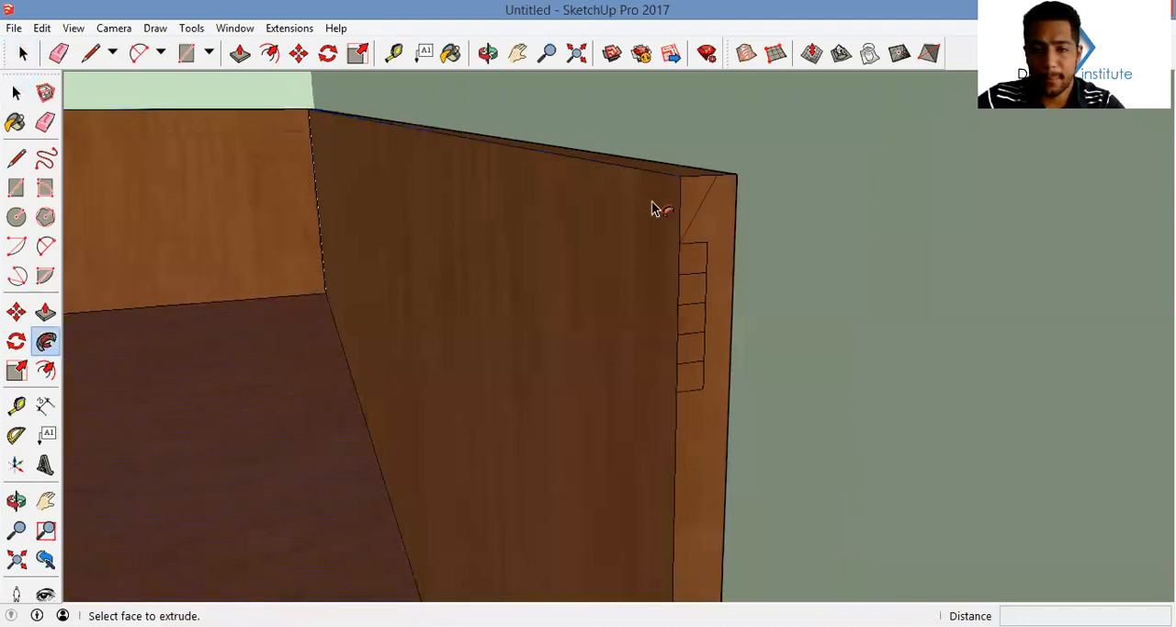
{"action": "mouse_move", "coordinate": [701, 202]}
{"action": "middle_mouse_down"}
{"action": "mouse_move", "coordinate": [662, 207]}
{"action": "mouse_move", "coordinate": [687, 190]}
{"action": "middle_mouse_up"}
Erase the leftover vertical edge where the corner of the skirting's end was cut away
{"action": "key", "text": "e"}
{"action": "mouse_move", "coordinate": [680, 195]}
{"action": "left_mouse_down"}
{"action": "mouse_move", "coordinate": [685, 183]}
{"action": "mouse_move", "coordinate": [701, 201]}
{"action": "left_mouse_up"}
{"action": "middle_click_drag", "start_coordinate": [701, 201], "coordinate": [656, 234]}
Cut a groove along two walls by sweeping the highest square along the skirting's upper inner edges with Follow Me
{"action": "key", "text": "space"}
{"action": "left_click", "coordinate": [698, 180]}
{"action": "double_click", "coordinate": [698, 180]}
{"action": "double_click", "coordinate": [694, 237]}
{"action": "left_click", "coordinate": [693, 219]}
{"action": "left_click", "coordinate": [645, 244]}
{"action": "left_click", "coordinate": [477, 236], "text": "shift"}
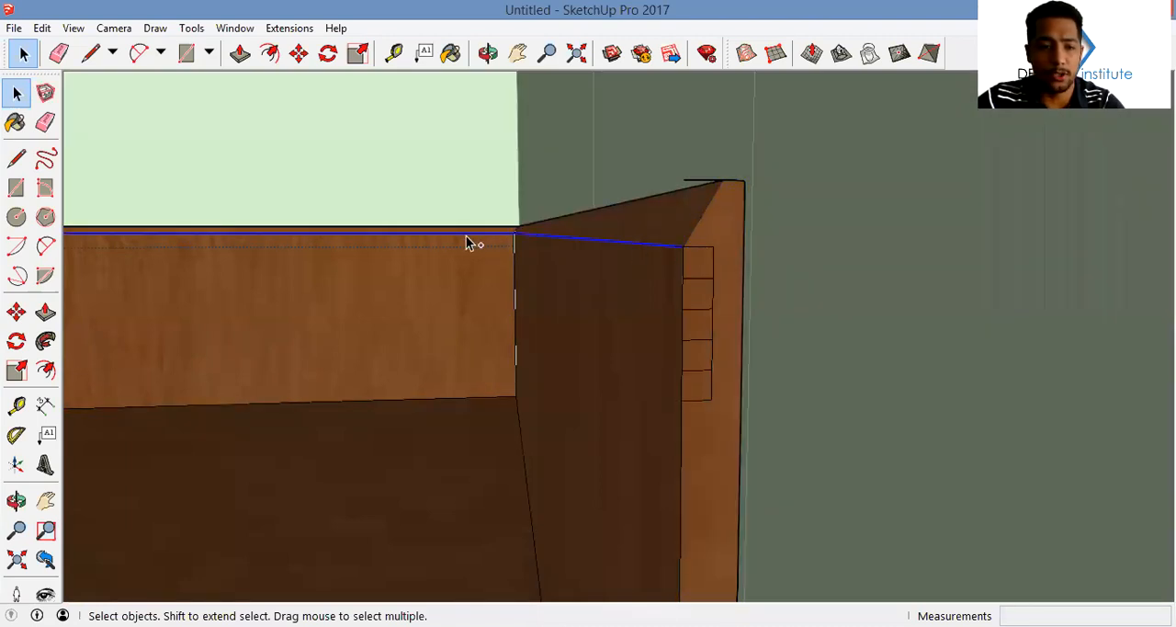
{"action": "left_click", "coordinate": [45, 341]}
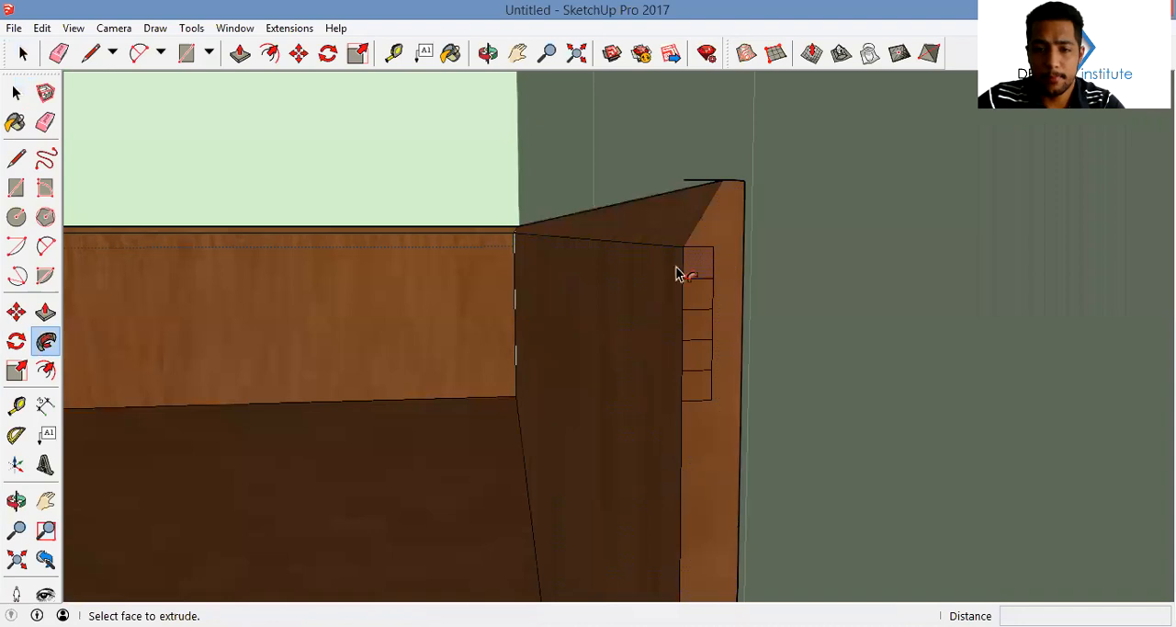
{"action": "left_click", "coordinate": [701, 265]}
Cut a second groove below the first by sweeping the middle square along the skirting's inner edges with Follow Me
{"action": "key", "text": "space"}
{"action": "left_click", "coordinate": [432, 241]}
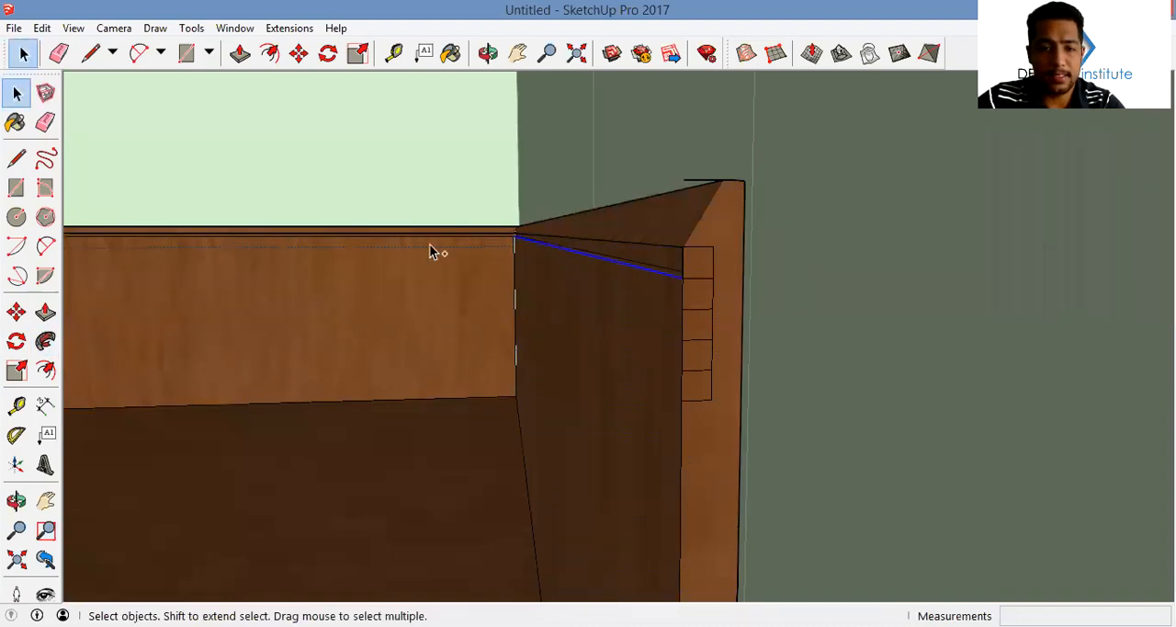
{"action": "left_click", "coordinate": [45, 341]}
{"action": "left_click", "coordinate": [704, 333]}
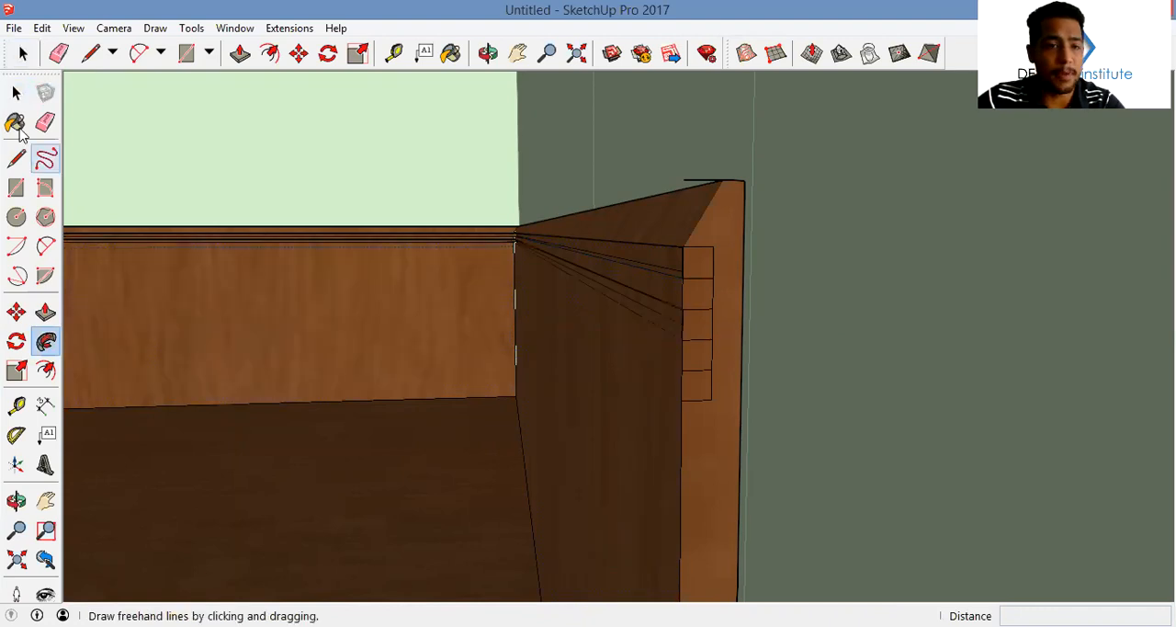
Cut a third groove by sweeping the lowest square along the skirting's inner edges with Follow Me
{"action": "left_click", "coordinate": [16, 93]}
{"action": "left_click", "coordinate": [449, 243]}
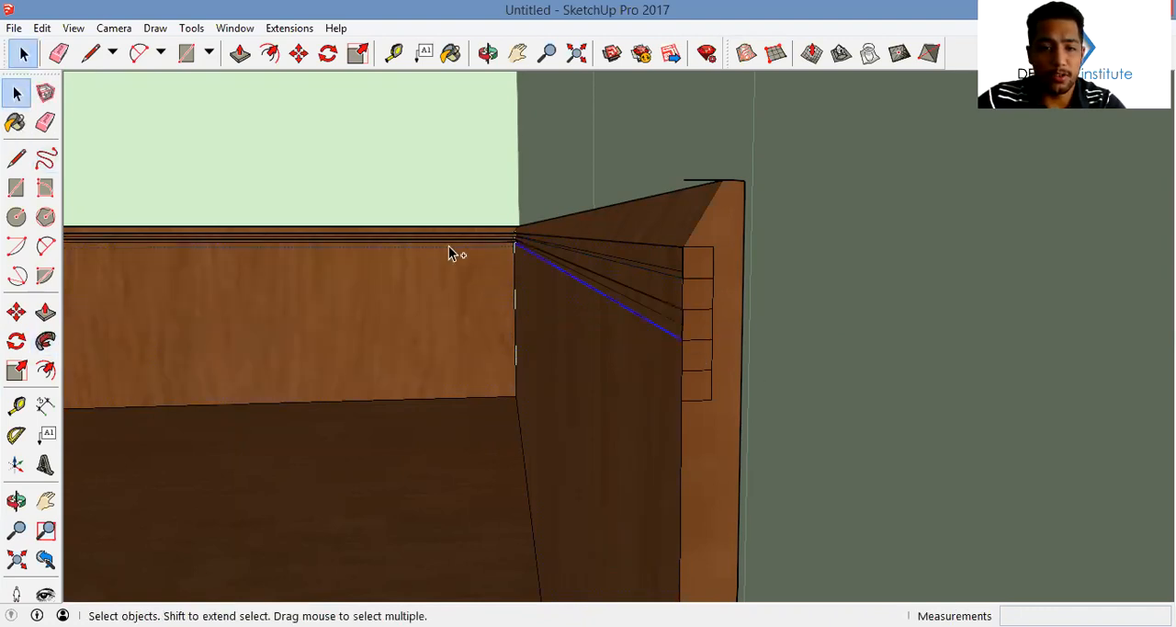
{"action": "left_click", "coordinate": [45, 341]}
{"action": "left_click", "coordinate": [697, 395]}
Erase the leftover corner and square edges on the skirting's end face so that the bevel and three grooves are open
{"action": "key", "text": "e"}
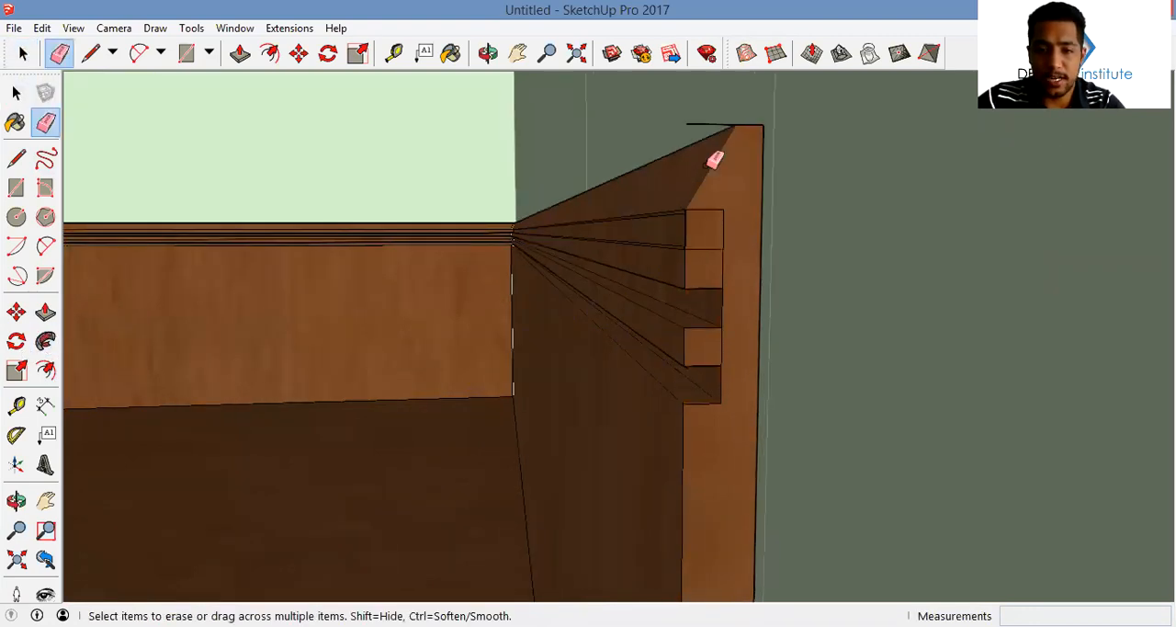
{"action": "middle_click_drag", "start_coordinate": [704, 113], "coordinate": [834, 276]}
{"action": "key", "text": "space"}
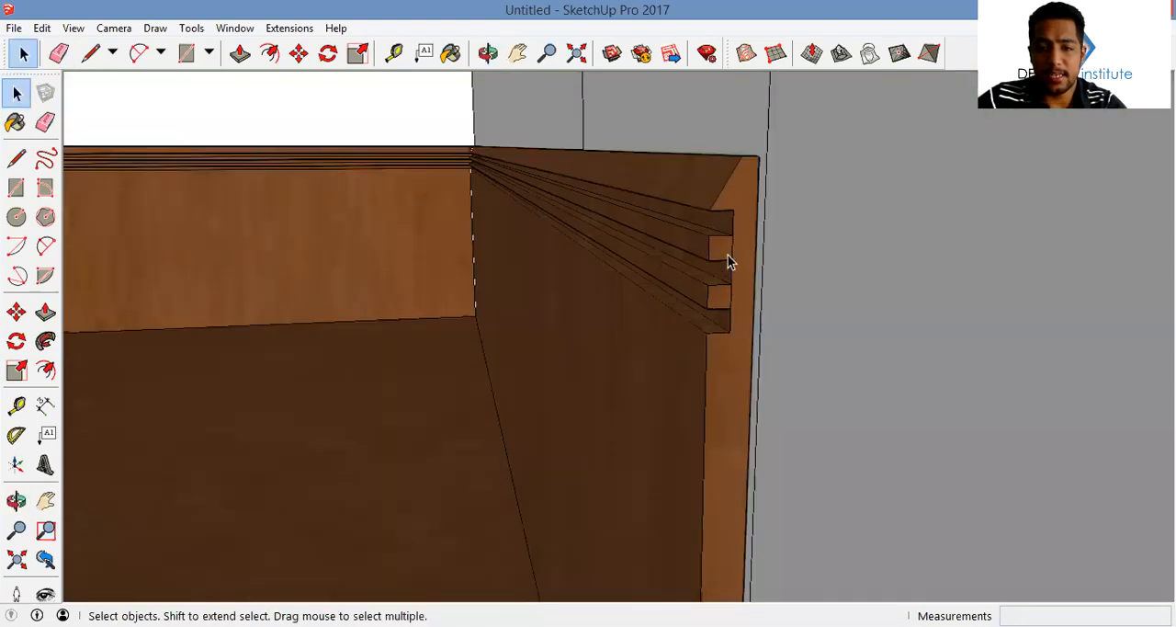
{"action": "triple_click", "coordinate": [728, 254]}
{"action": "left_click", "coordinate": [730, 251]}
{"action": "key", "text": "e"}
{"action": "scroll", "coordinate": [733, 248], "scroll_direction": "up", "scroll_amount": 1}
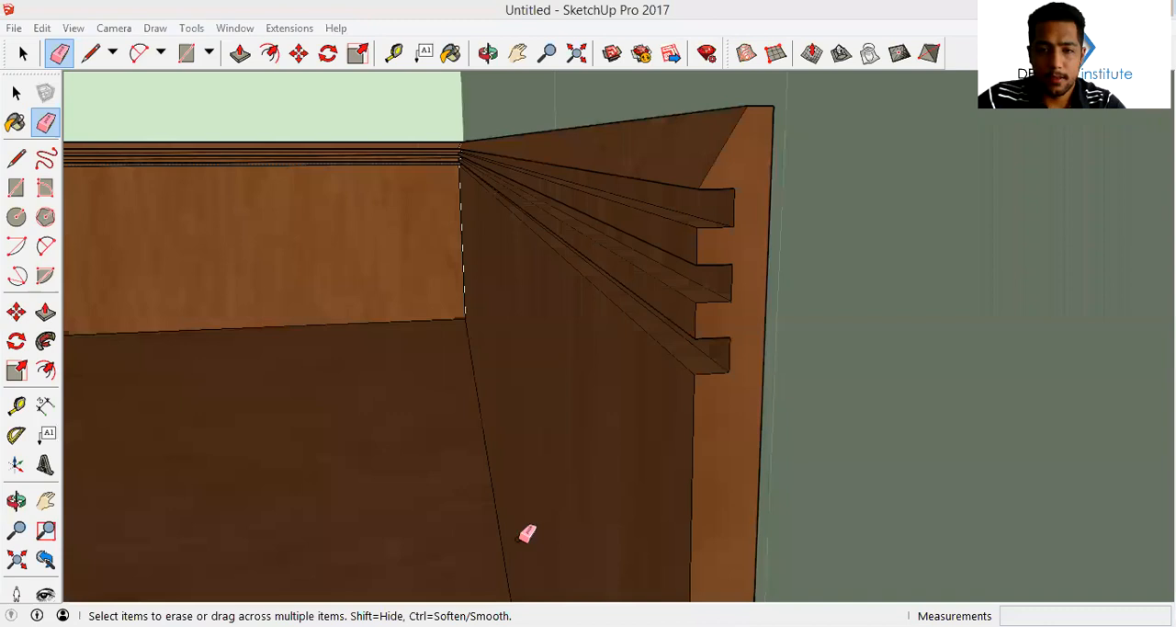
Examine around the room which stretches of skirting carry the bevel and grooves
{"action": "middle_click_drag", "start_coordinate": [527, 533], "coordinate": [641, 254]}
{"action": "key", "text": "space"}
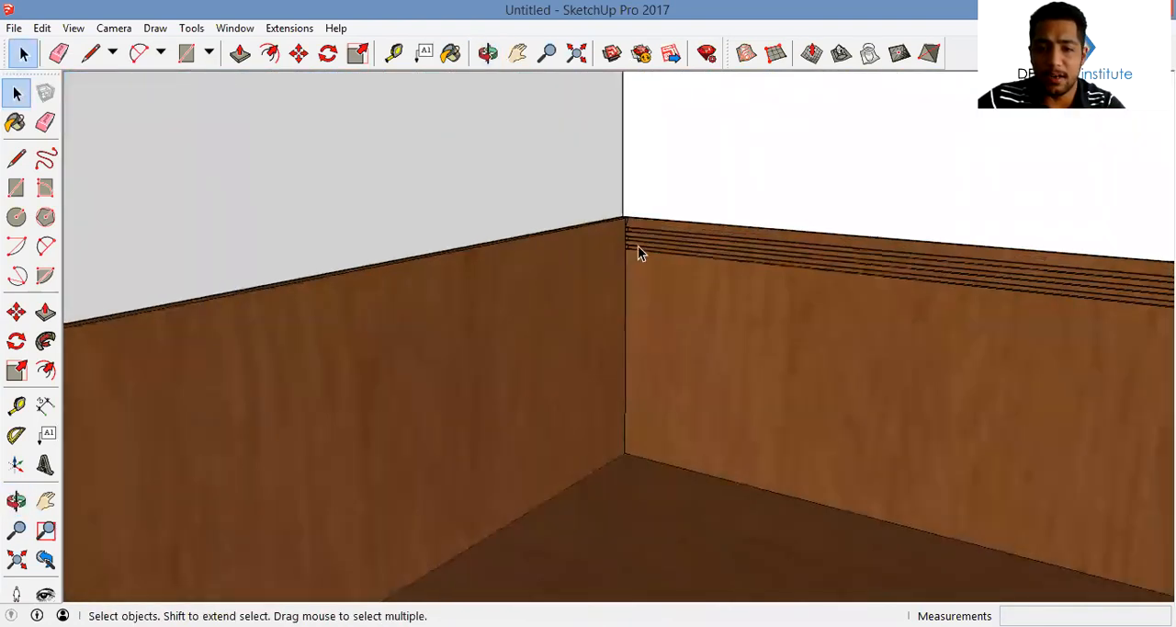
{"action": "scroll", "coordinate": [638, 247], "scroll_direction": "up", "scroll_amount": 2}
{"action": "middle_click_drag", "start_coordinate": [502, 320], "coordinate": [374, 241]}
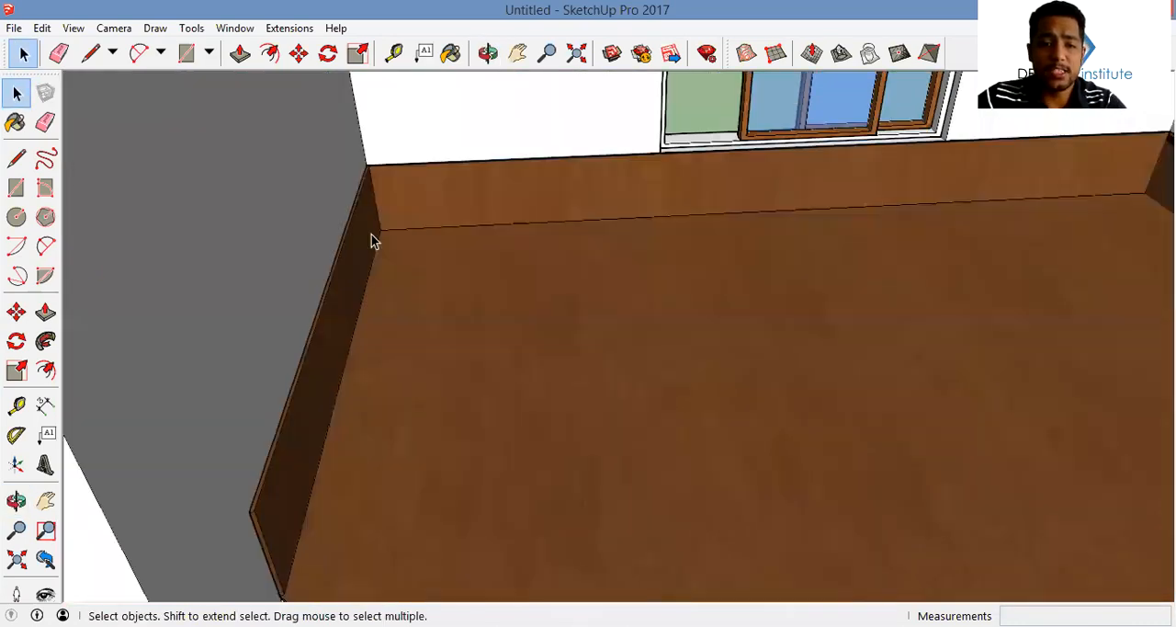
{"action": "middle_click_drag", "start_coordinate": [527, 281], "coordinate": [1007, 416]}
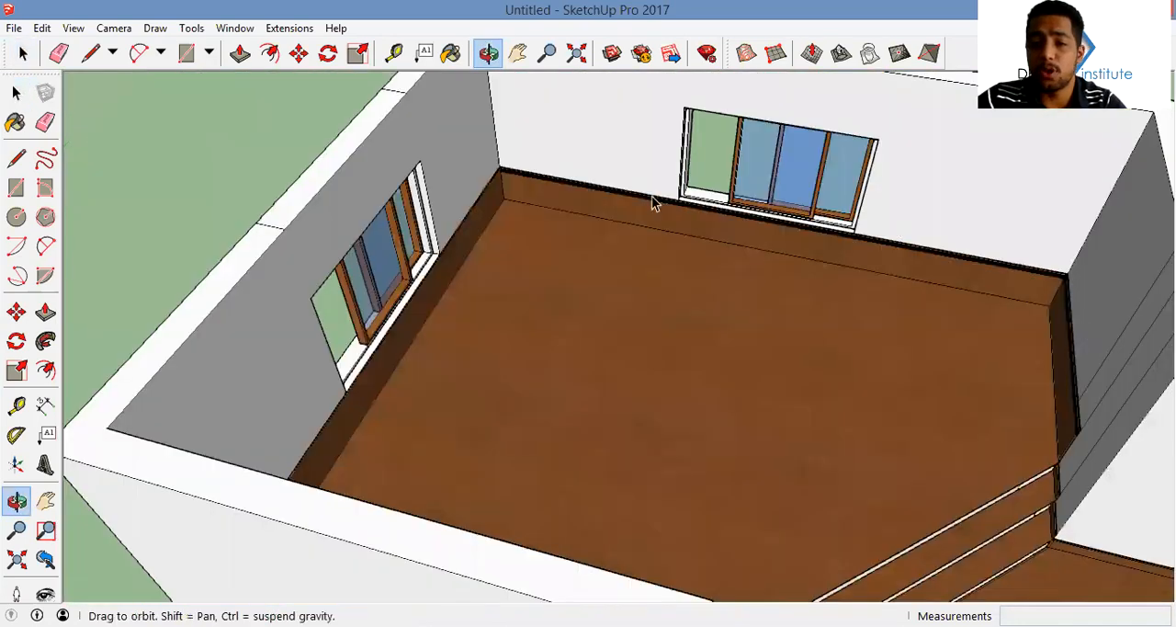
{"action": "middle_click_drag", "start_coordinate": [651, 203], "coordinate": [397, 393]}
{"action": "middle_click_drag", "start_coordinate": [806, 215], "coordinate": [840, 229]}
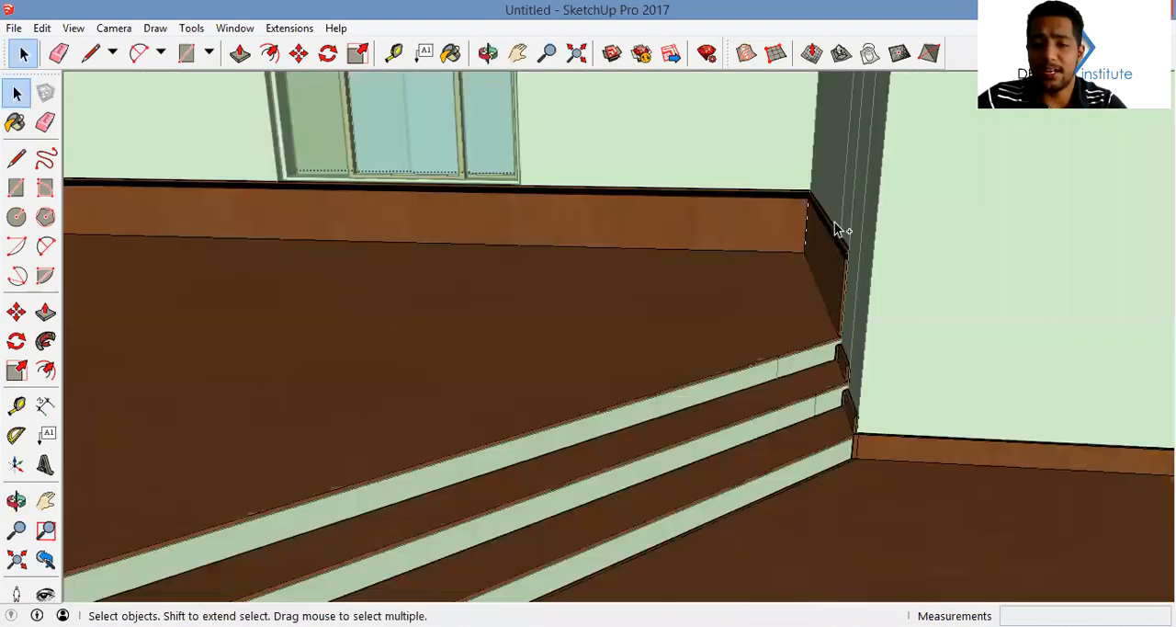
{"action": "scroll", "coordinate": [846, 260], "scroll_direction": "up", "scroll_amount": 4}
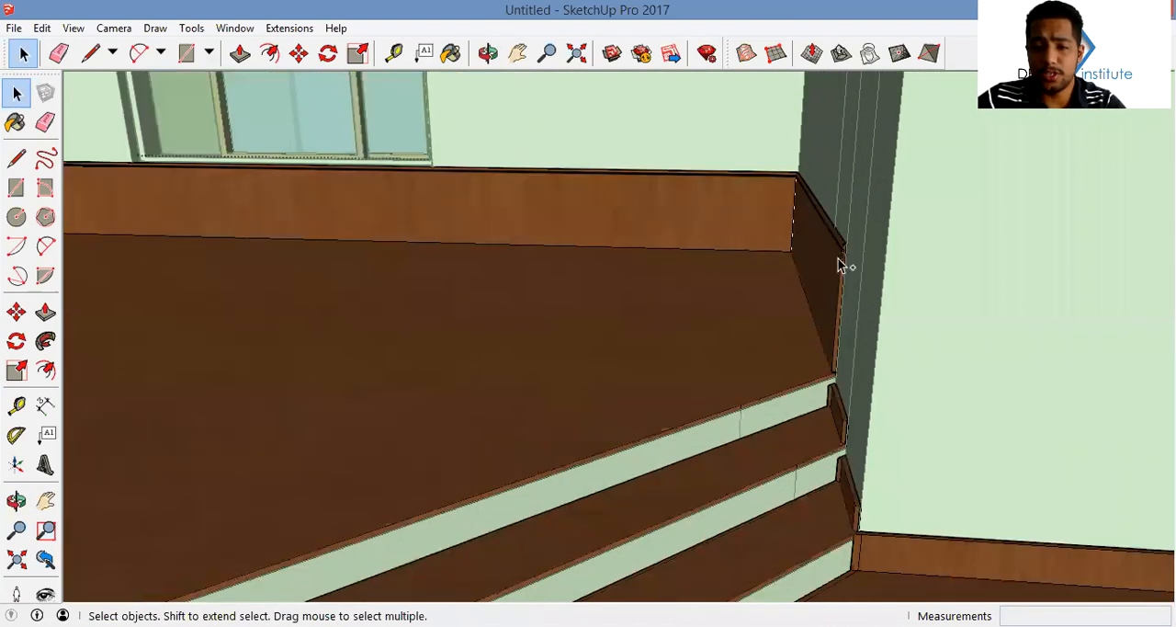
Undo the skirting's grooves and bevel back to the plain end face with the outlined squares and triangle
{"action": "middle_click_drag", "start_coordinate": [855, 236], "coordinate": [850, 272]}
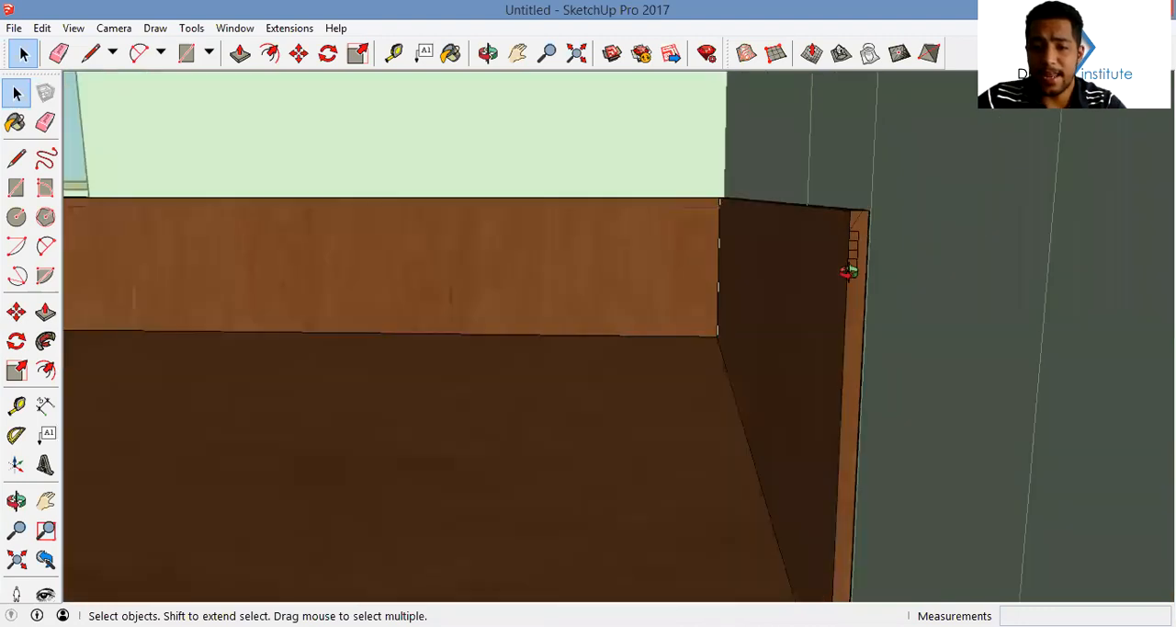
{"action": "scroll", "coordinate": [854, 221], "scroll_direction": "up", "scroll_amount": 2}
{"action": "key", "text": "ctrl+z"}
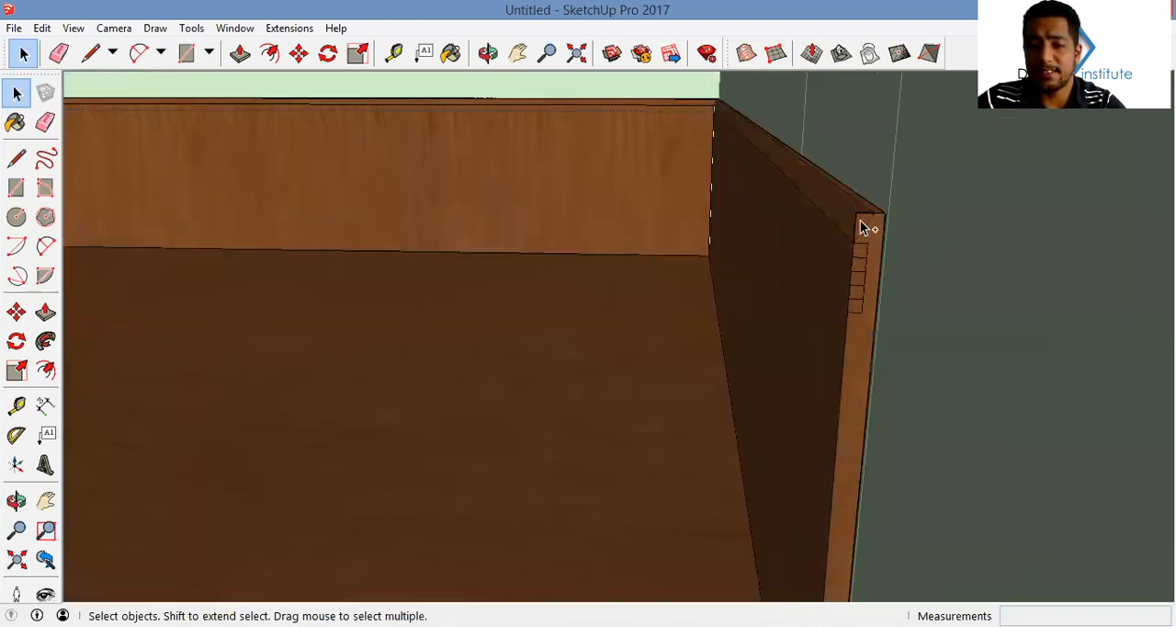
{"action": "key", "text": "ctrl+z"}
Bevel the skirting around the whole room by sweeping the end face's triangle along all its inner top edges with Follow Me
{"action": "left_click", "coordinate": [838, 204], "text": "ctrl"}
{"action": "middle_click_drag", "start_coordinate": [638, 116], "coordinate": [695, 180], "text": "shift"}
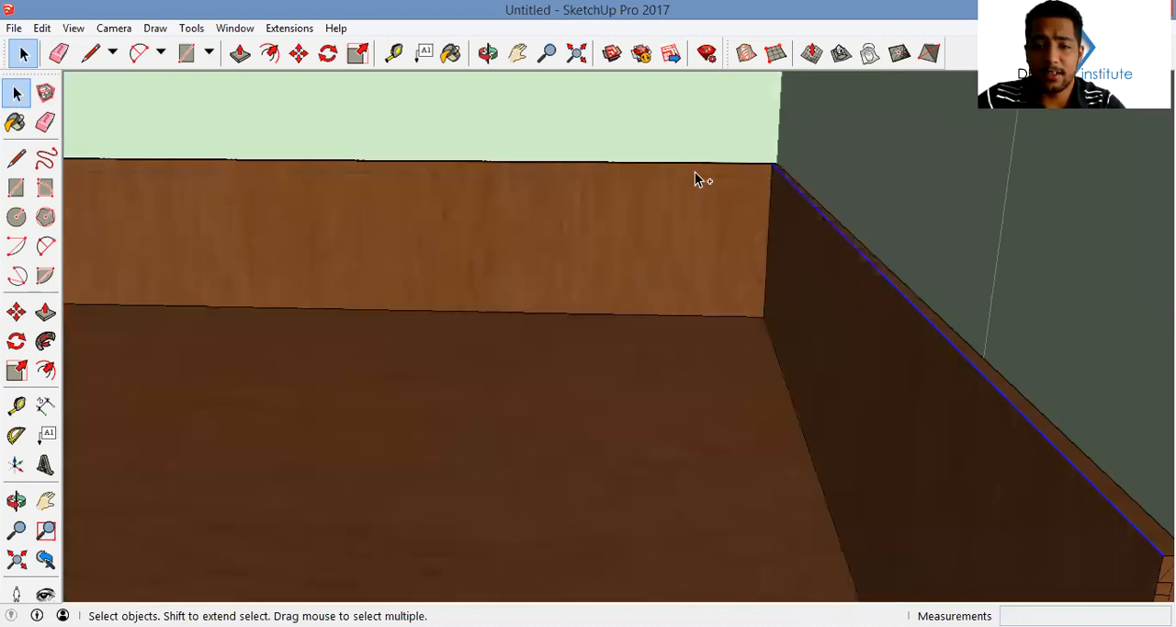
{"action": "middle_click_drag", "start_coordinate": [827, 247], "coordinate": [717, 212]}
{"action": "scroll", "coordinate": [720, 211], "scroll_direction": "up", "scroll_amount": 3}
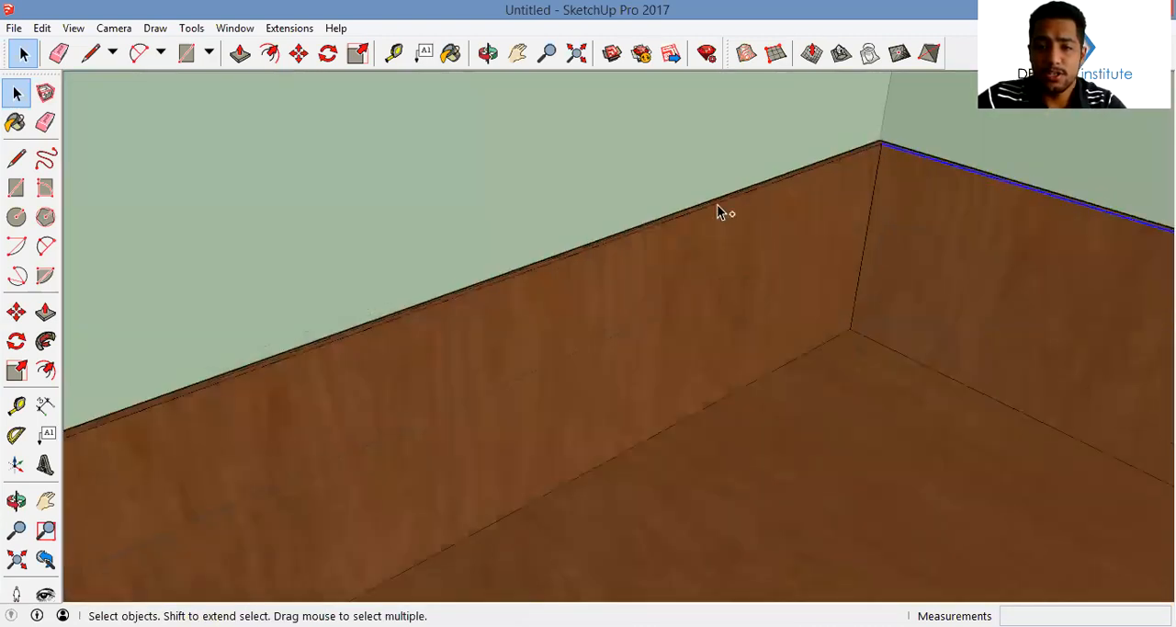
{"action": "middle_click_drag", "start_coordinate": [370, 368], "coordinate": [760, 412], "text": "shift"}
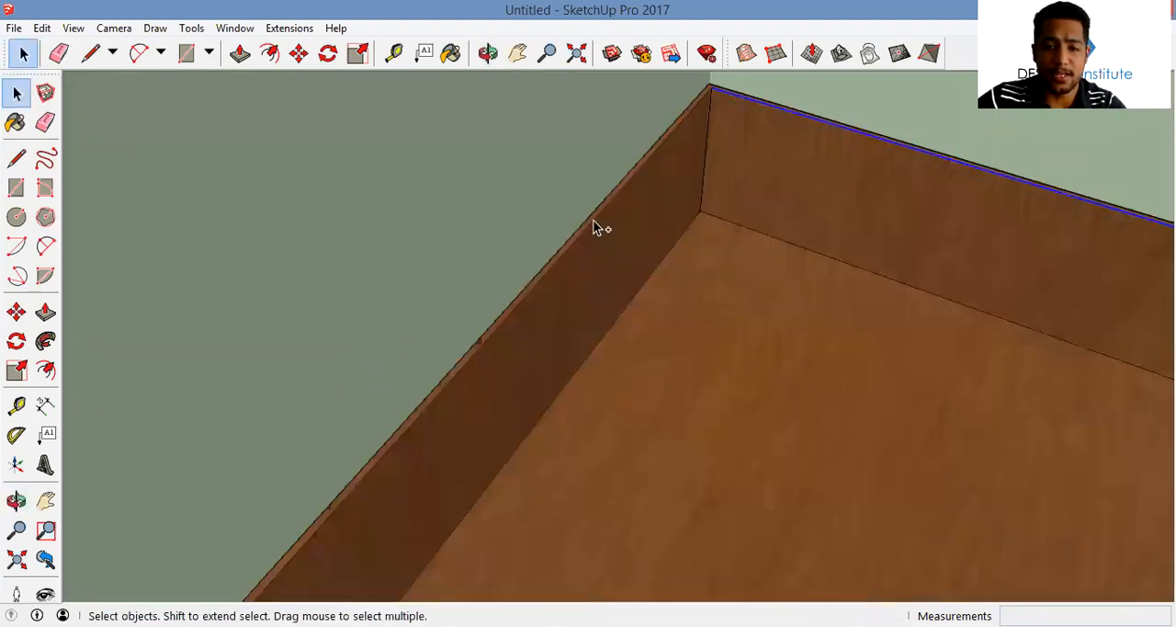
{"action": "left_click", "coordinate": [593, 218], "text": "ctrl"}
{"action": "scroll", "coordinate": [616, 263], "scroll_direction": "down", "scroll_amount": 3}
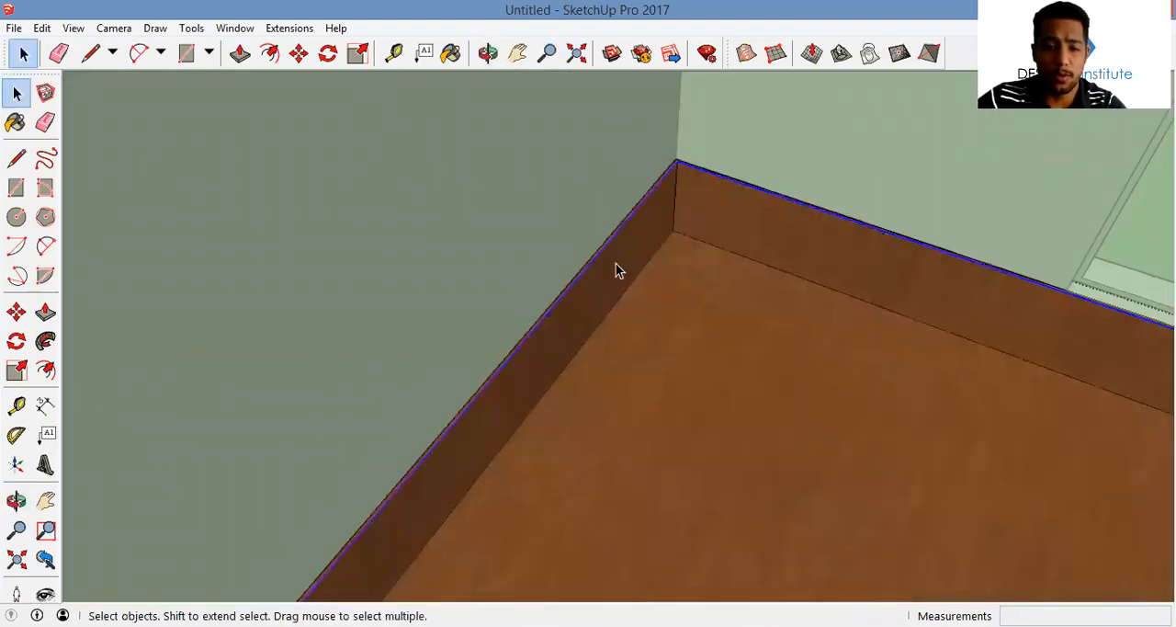
{"action": "middle_click_drag", "start_coordinate": [515, 401], "coordinate": [486, 349]}
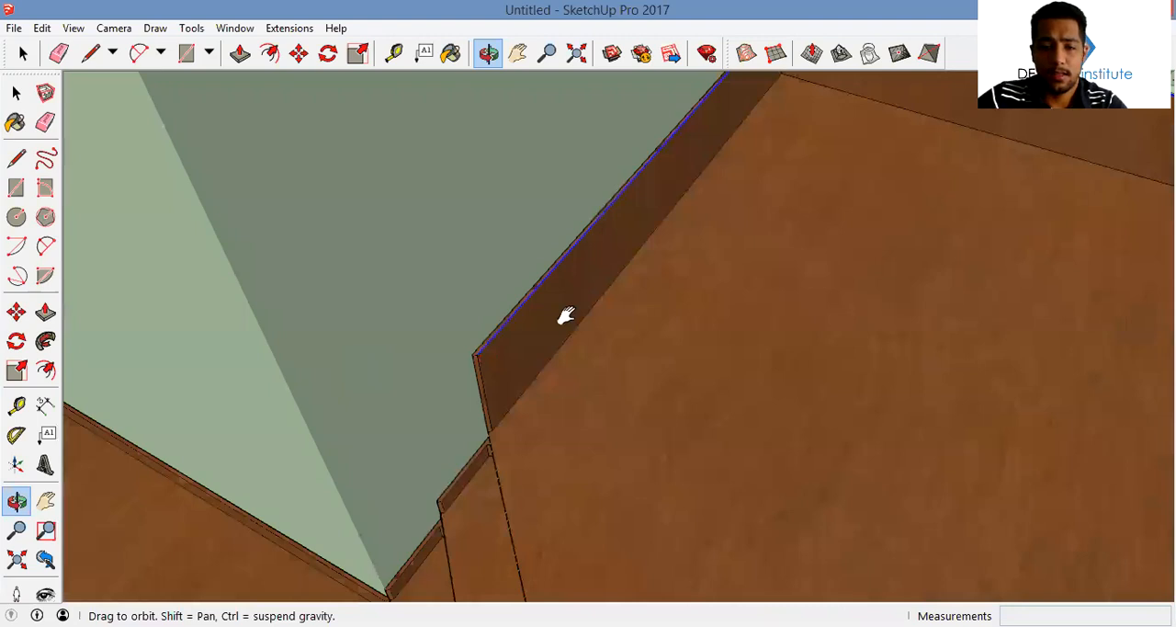
{"action": "middle_click_drag", "start_coordinate": [800, 392], "coordinate": [492, 428]}
{"action": "middle_click_drag", "start_coordinate": [753, 327], "coordinate": [746, 144]}
{"action": "scroll", "coordinate": [746, 144], "scroll_direction": "up", "scroll_amount": 3}
{"action": "left_click", "coordinate": [41, 344]}
{"action": "scroll", "coordinate": [796, 210], "scroll_direction": "up", "scroll_amount": 2}
{"action": "left_click", "coordinate": [746, 218]}
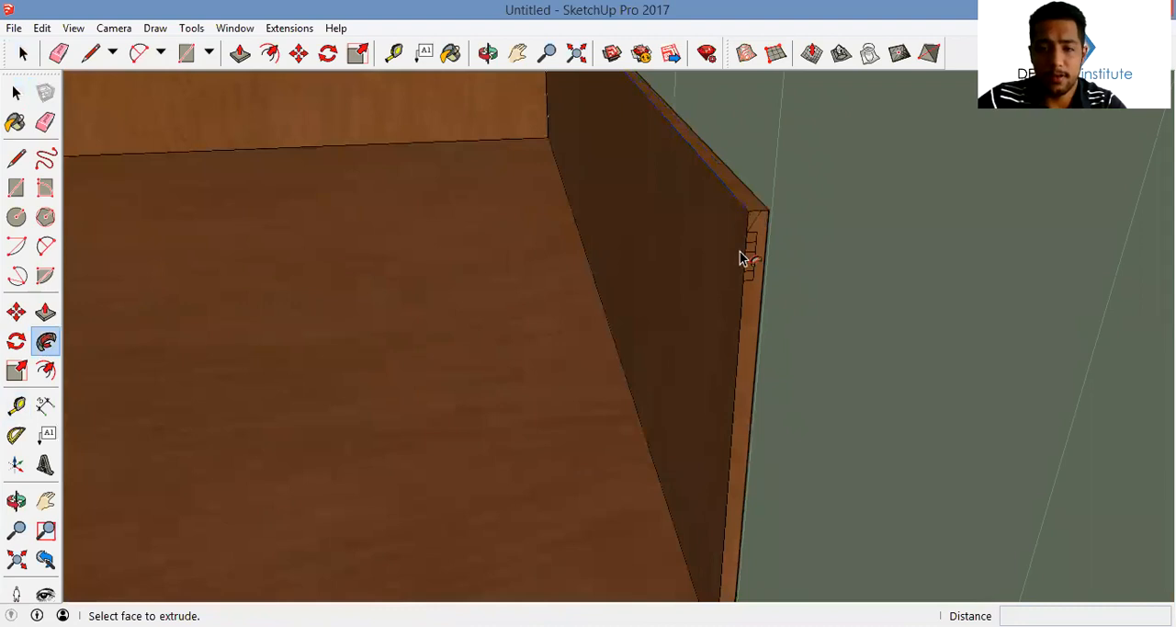
Cut a groove around the whole room by sweeping the second square from the top along the bevel's lower edges with Follow Me
{"action": "key", "text": "space"}
{"action": "left_click", "coordinate": [693, 190]}
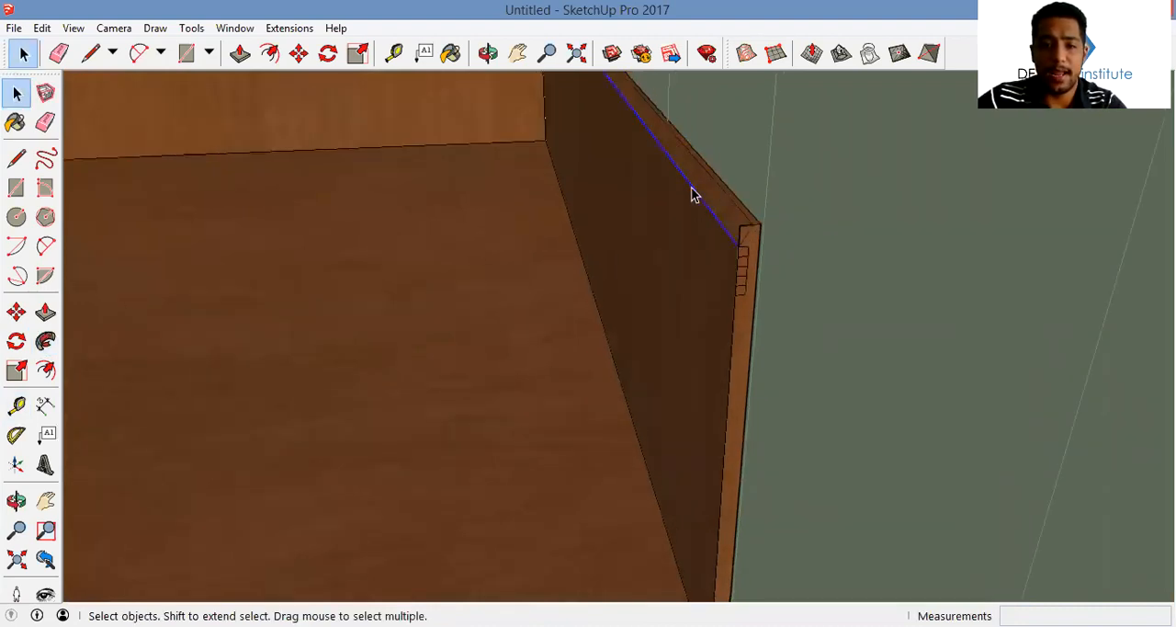
{"action": "middle_click_drag", "start_coordinate": [654, 133], "coordinate": [965, 451], "text": "shift"}
{"action": "left_click", "coordinate": [642, 216], "text": "shift"}
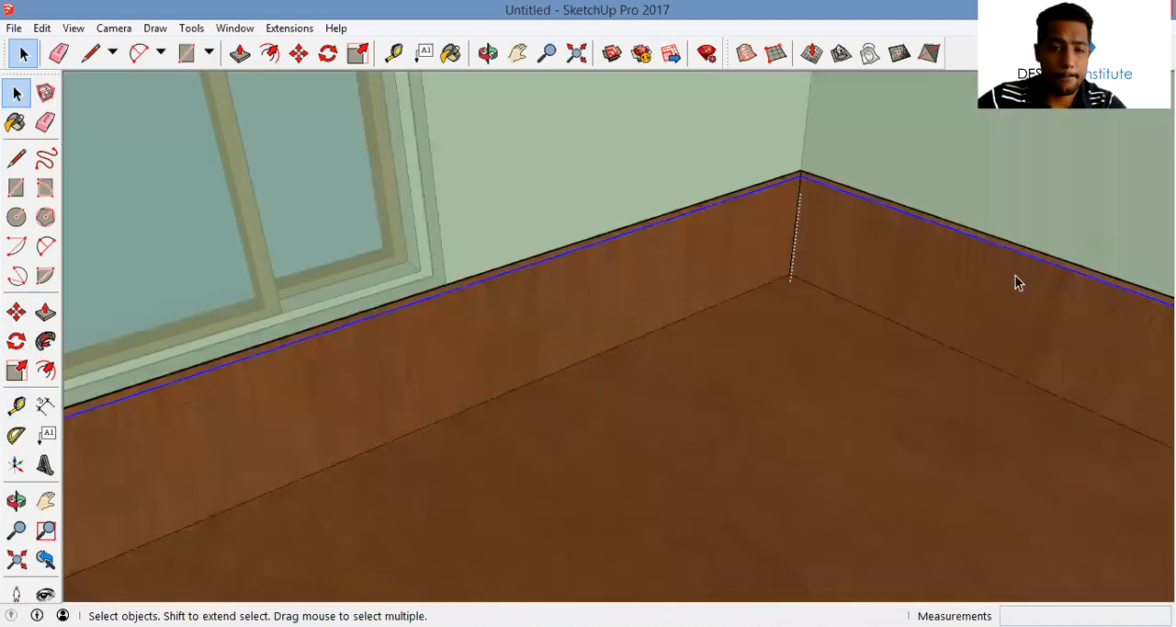
{"action": "middle_click_drag", "start_coordinate": [893, 230], "coordinate": [770, 181]}
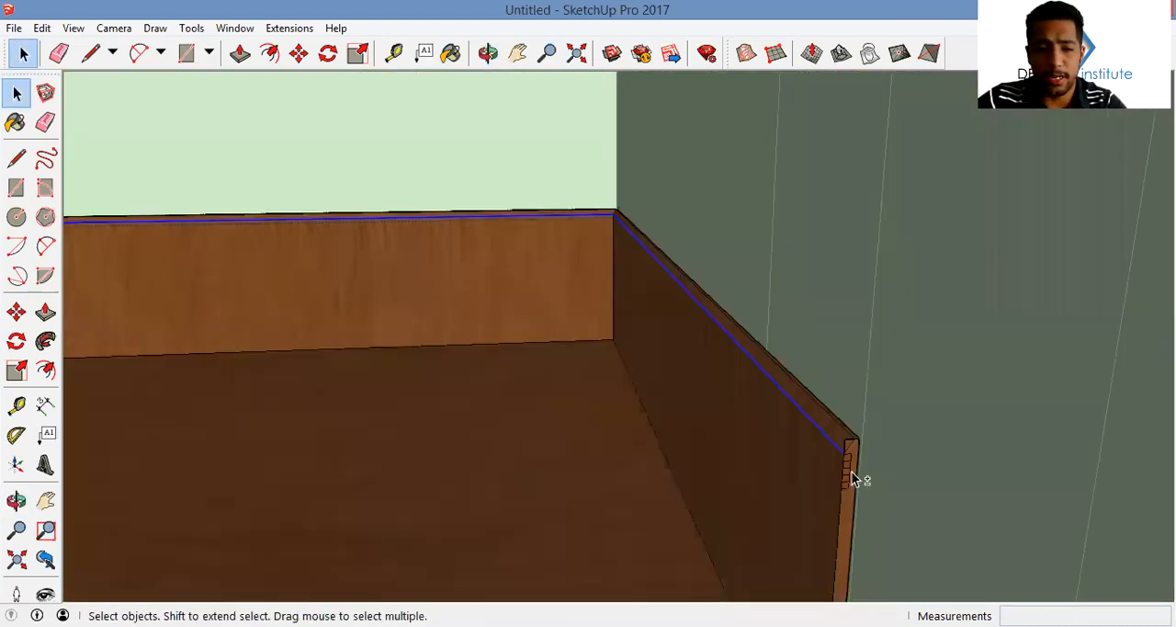
{"action": "scroll", "coordinate": [852, 474], "scroll_direction": "up", "scroll_amount": 3}
{"action": "left_click", "coordinate": [45, 342]}
{"action": "scroll", "coordinate": [819, 386], "scroll_direction": "up", "scroll_amount": 1}
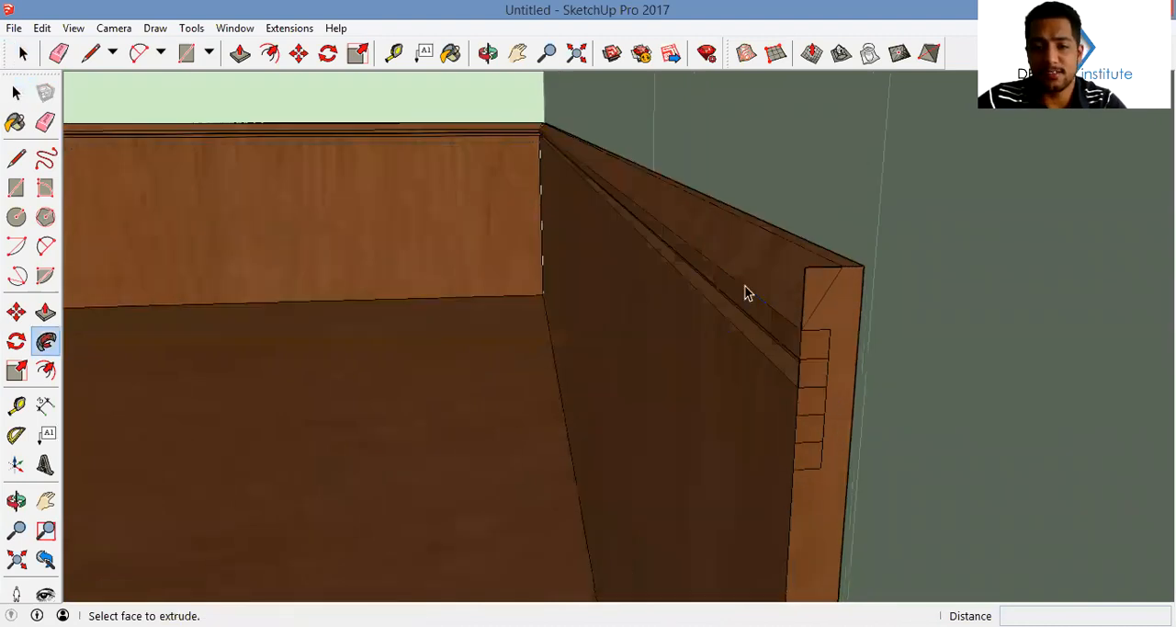
Cut another groove around the room by sweeping the fourth square from the top along the skirting's inner edges with Follow Me
{"action": "key", "text": "space"}
{"action": "left_click", "coordinate": [749, 290]}
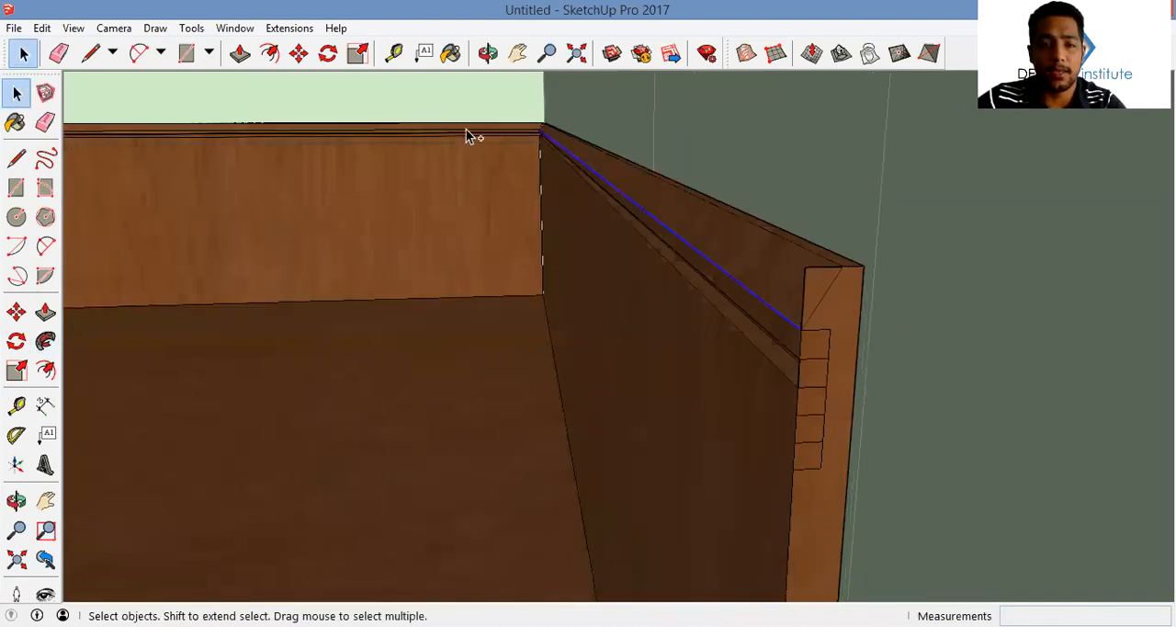
{"action": "left_click", "coordinate": [466, 129], "text": "ctrl"}
{"action": "middle_click_drag", "start_coordinate": [466, 129], "coordinate": [551, 143]}
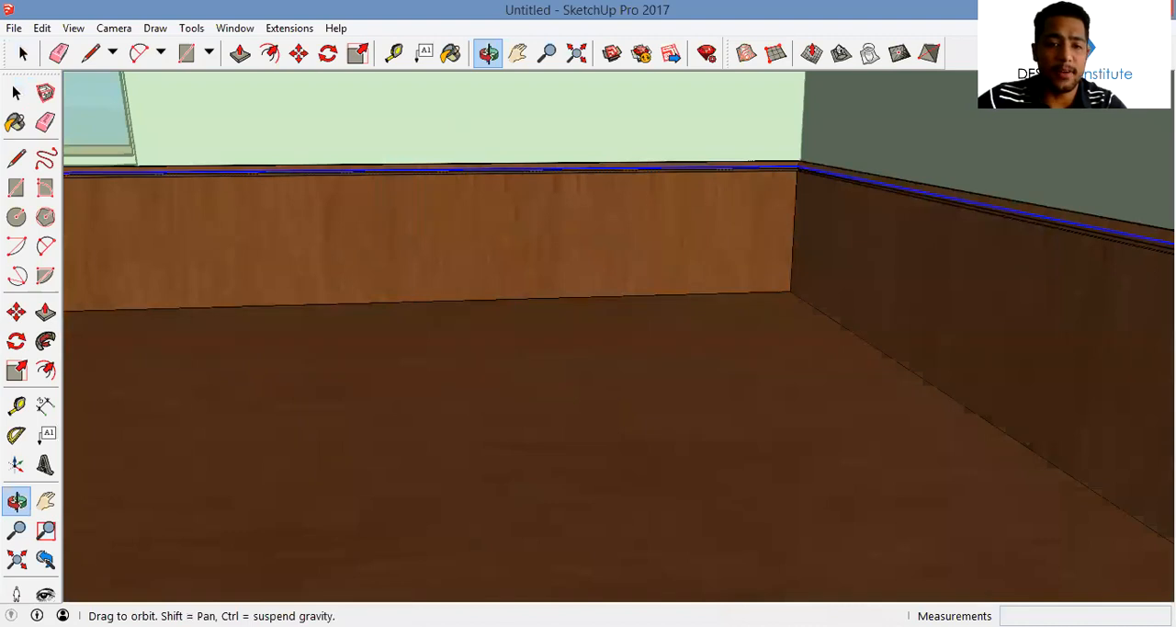
{"action": "middle_click_drag", "start_coordinate": [425, 182], "coordinate": [443, 166]}
{"action": "scroll", "coordinate": [443, 166], "scroll_direction": "up", "scroll_amount": 2}
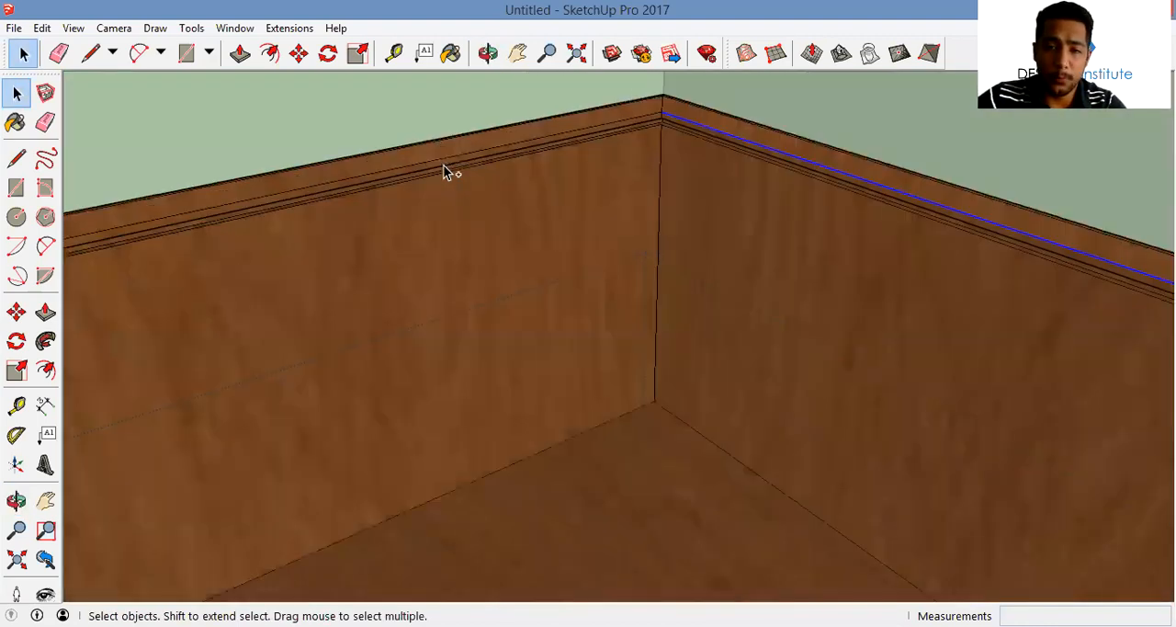
{"action": "scroll", "coordinate": [542, 146], "scroll_direction": "up", "scroll_amount": 2}
{"action": "scroll", "coordinate": [651, 113], "scroll_direction": "up", "scroll_amount": 2}
{"action": "left_click", "coordinate": [650, 112], "text": "ctrl"}
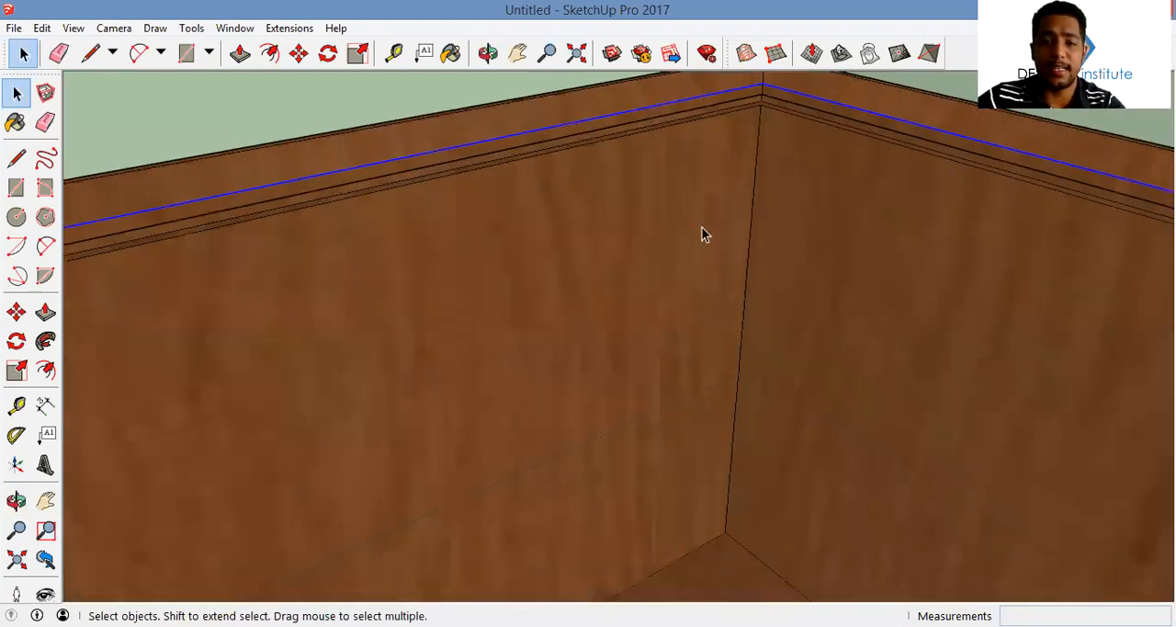
{"action": "middle_click_drag", "start_coordinate": [525, 310], "coordinate": [529, 310]}
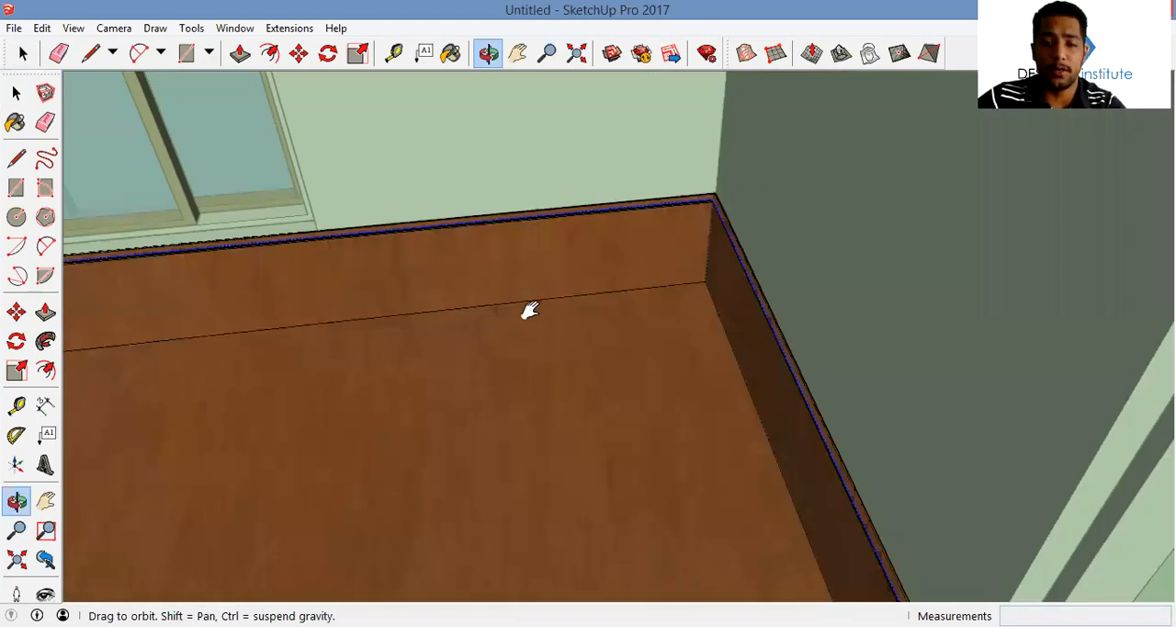
{"action": "scroll", "coordinate": [709, 147], "scroll_direction": "up", "scroll_amount": 3}
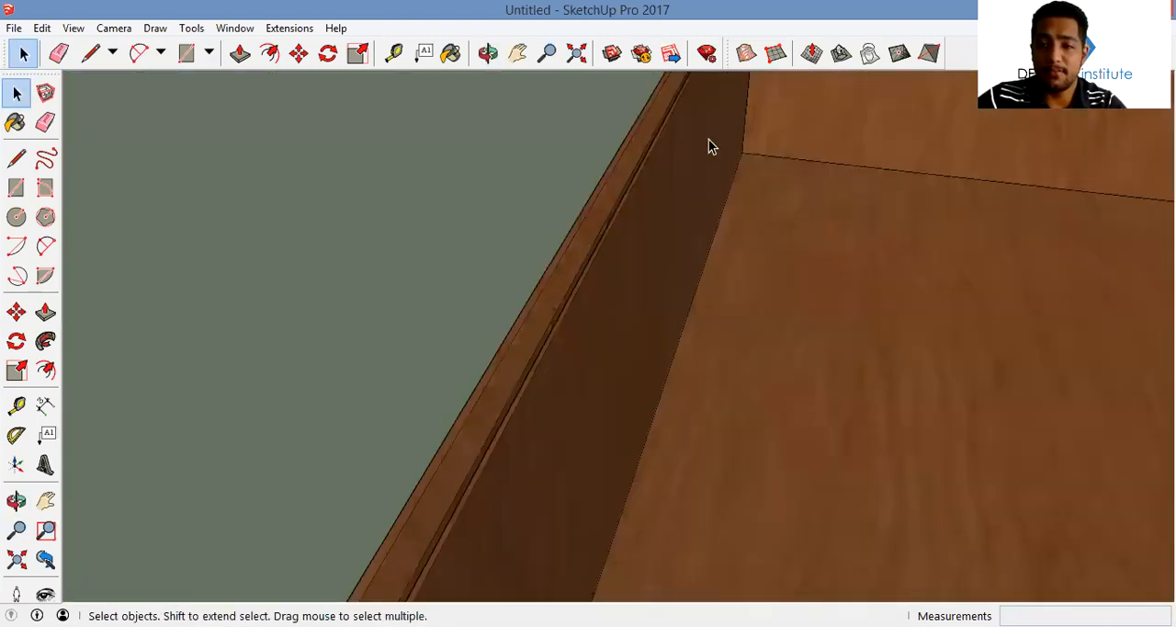
{"action": "scroll", "coordinate": [729, 247], "scroll_direction": "down", "scroll_amount": 5}
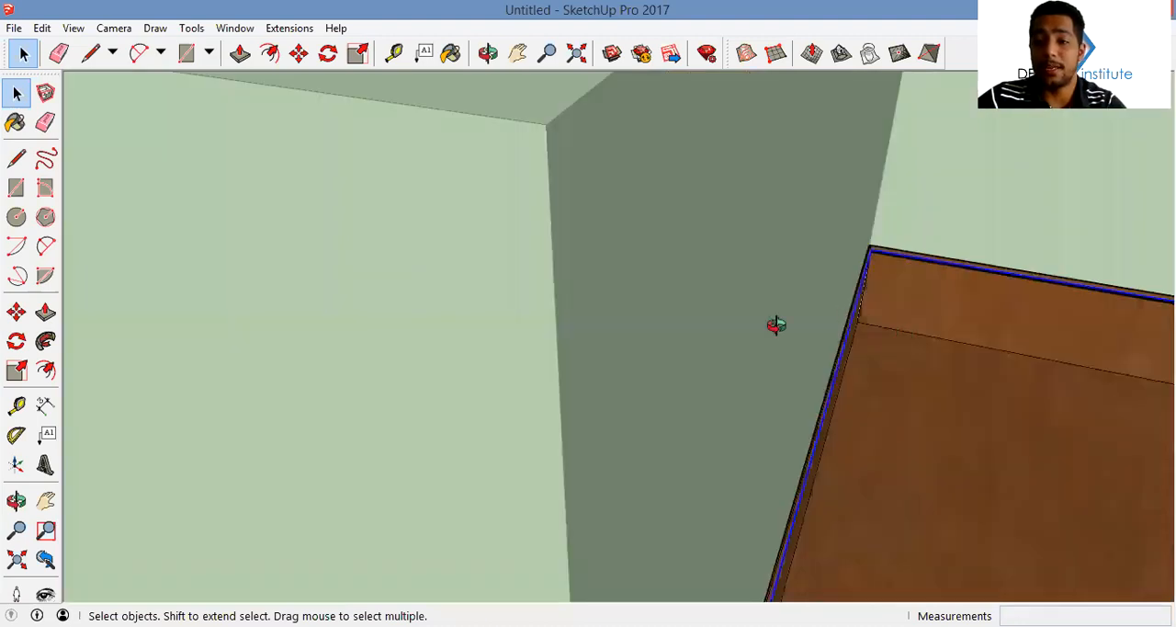
{"action": "middle_click_drag", "start_coordinate": [808, 347], "coordinate": [985, 302]}
{"action": "middle_click_drag", "start_coordinate": [868, 283], "coordinate": [827, 294]}
Erase the leftover edges closing the grooves and bevel on the skirting's end face
{"action": "middle_click_drag", "start_coordinate": [911, 149], "coordinate": [823, 95]}
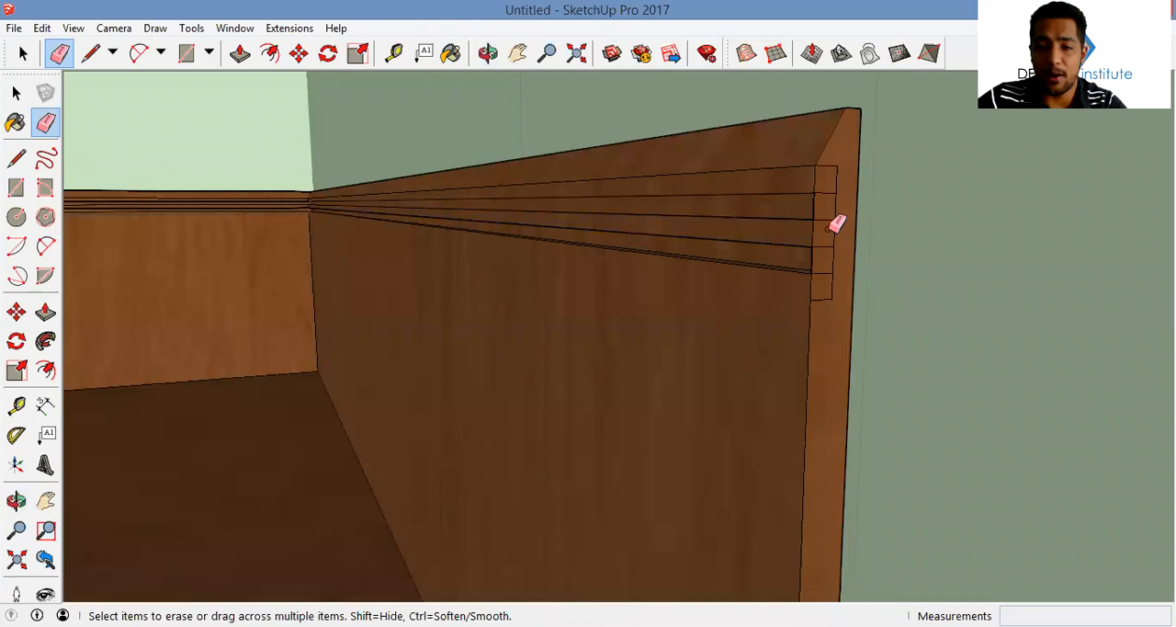
{"action": "left_click", "coordinate": [814, 265]}
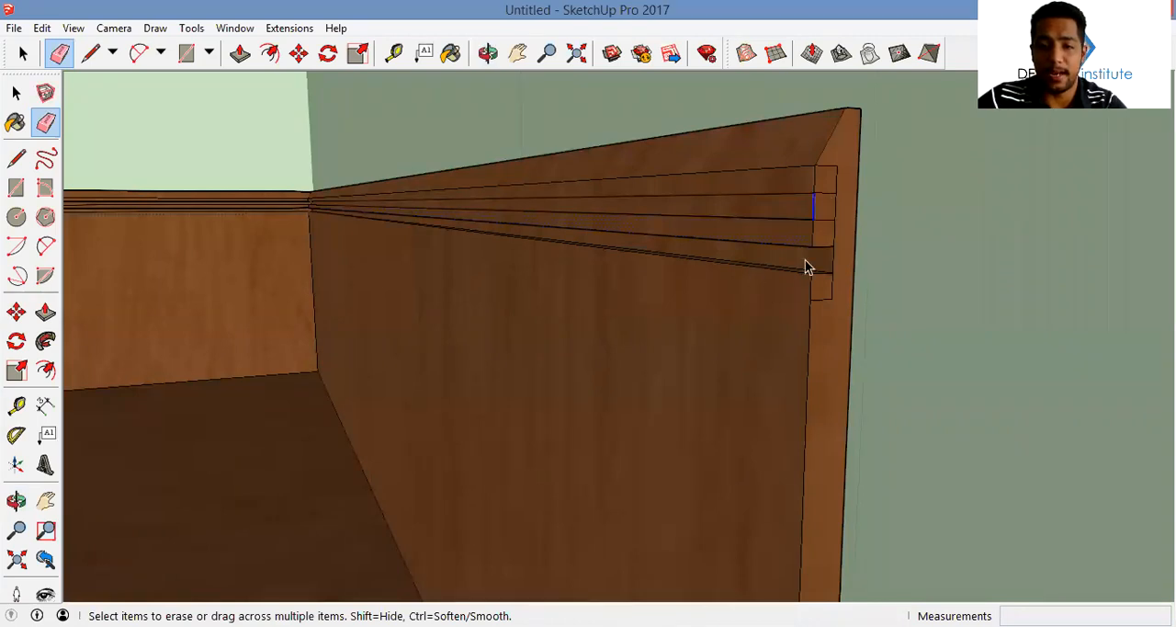
{"action": "key", "text": "space"}
{"action": "middle_click_drag", "start_coordinate": [764, 336], "coordinate": [746, 414]}
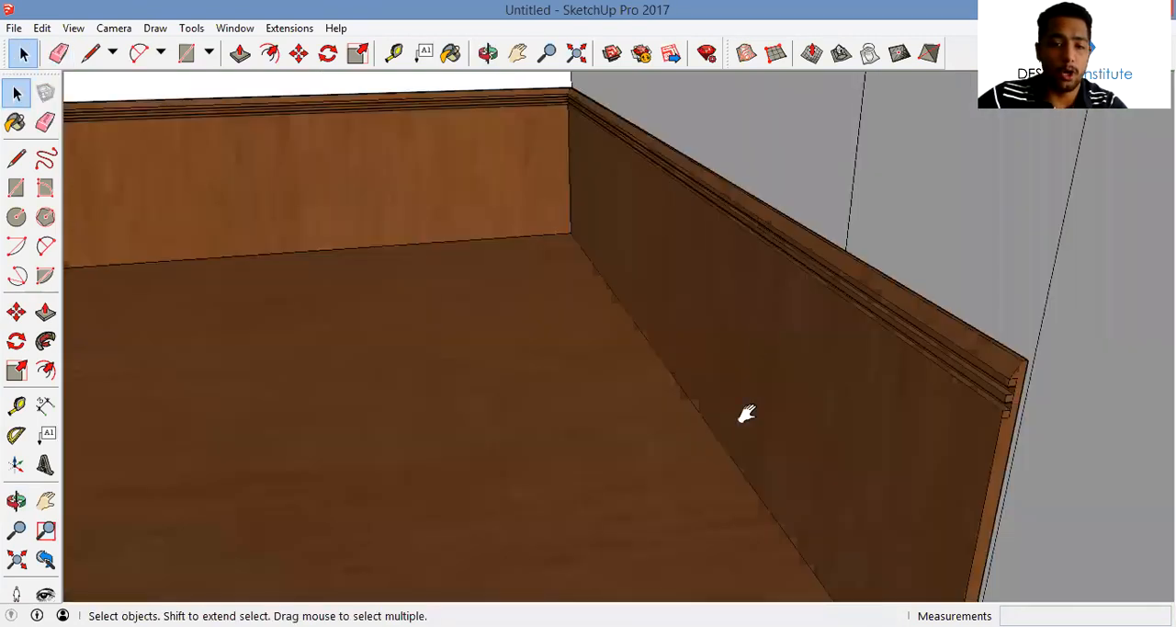
Examine the profiled skirting along the room's walls and the whole house from outside
{"action": "middle_click_drag", "start_coordinate": [782, 321], "coordinate": [588, 244]}
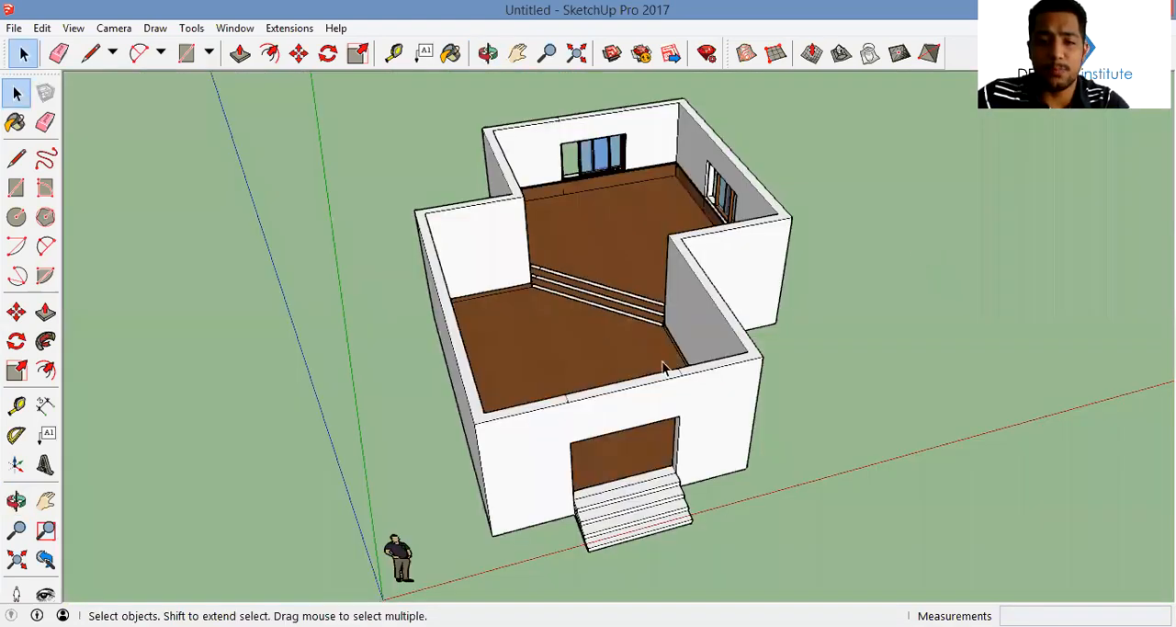
{"action": "middle_click_drag", "start_coordinate": [602, 339], "coordinate": [662, 361]}
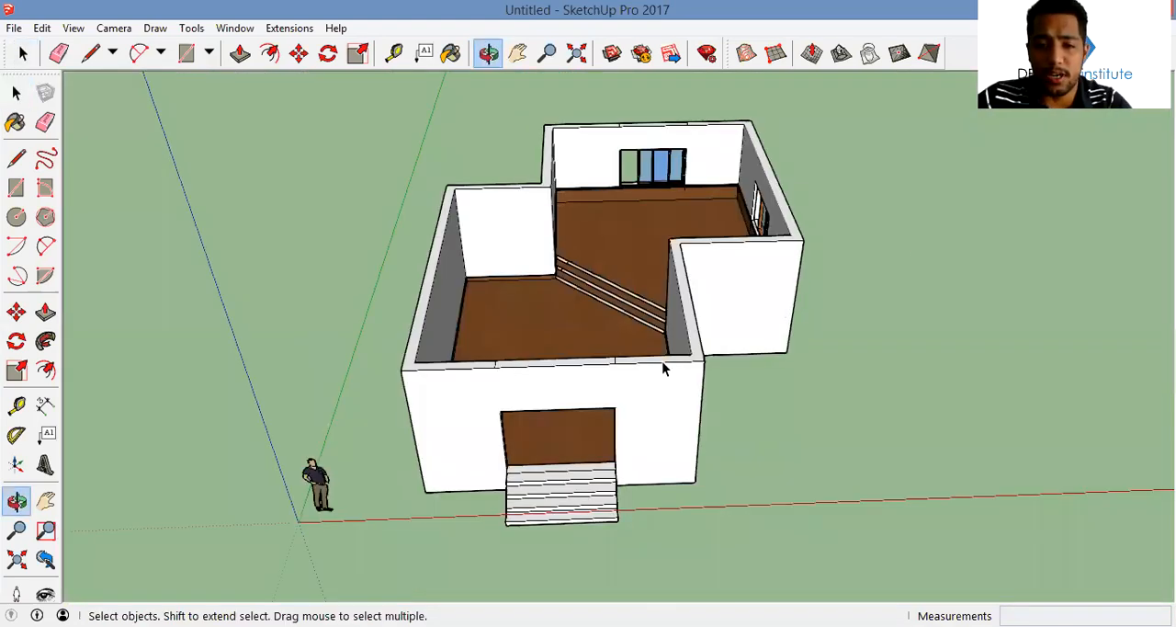
{"action": "scroll", "coordinate": [631, 267], "scroll_direction": "down", "scroll_amount": 3}
{"action": "middle_click_drag", "start_coordinate": [653, 250], "coordinate": [603, 231]}
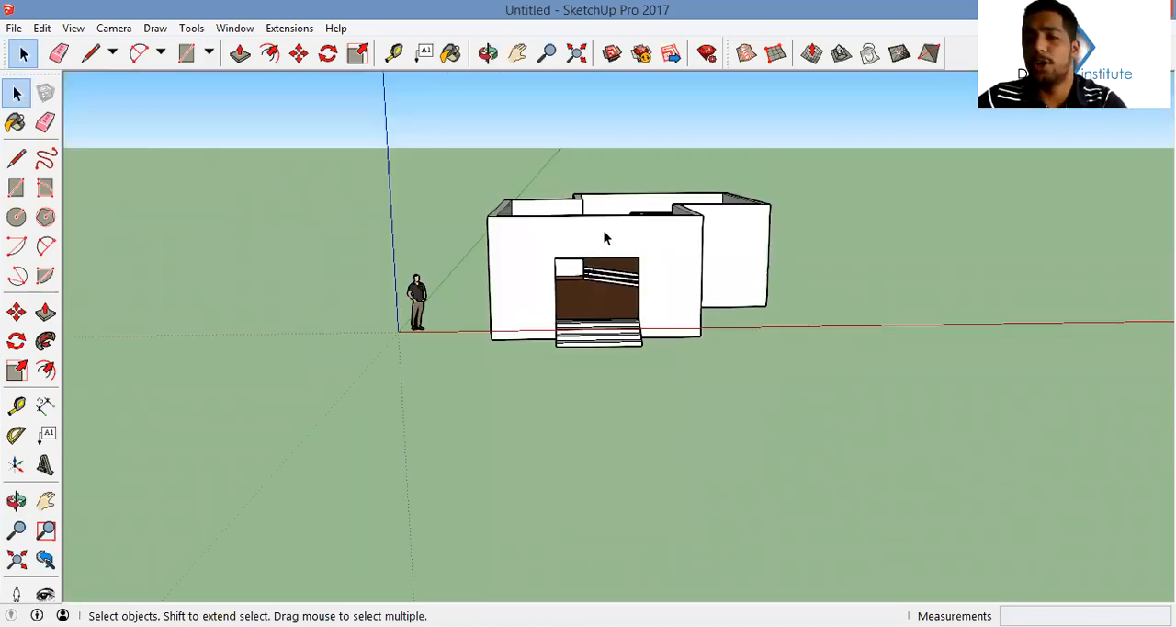
{"action": "middle_click_drag", "start_coordinate": [719, 335], "coordinate": [687, 355]}
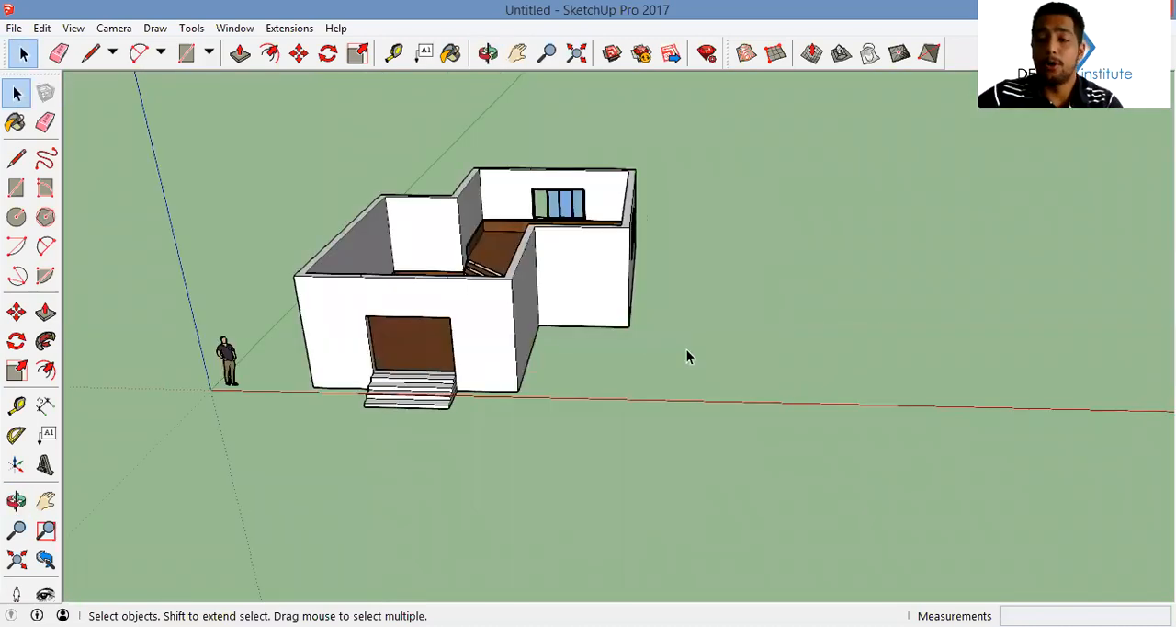
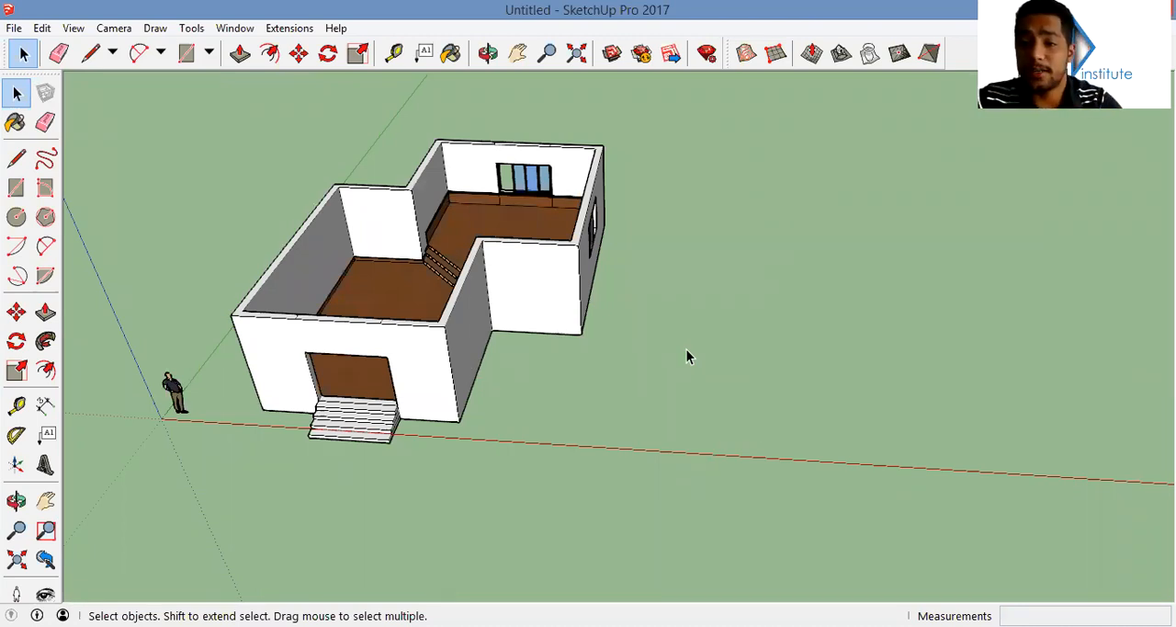
Draw an upright rectangle on the open ground beside the house as the base face for the seat profile
{"action": "middle_click_drag", "start_coordinate": [538, 299], "coordinate": [514, 244]}
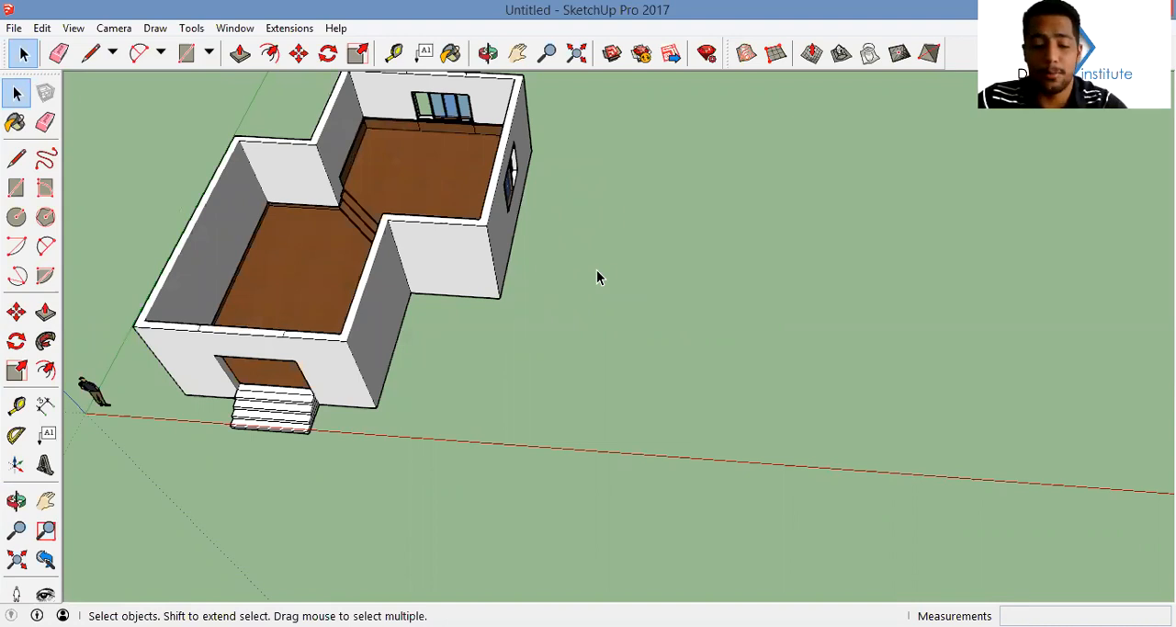
{"action": "key", "text": "r"}
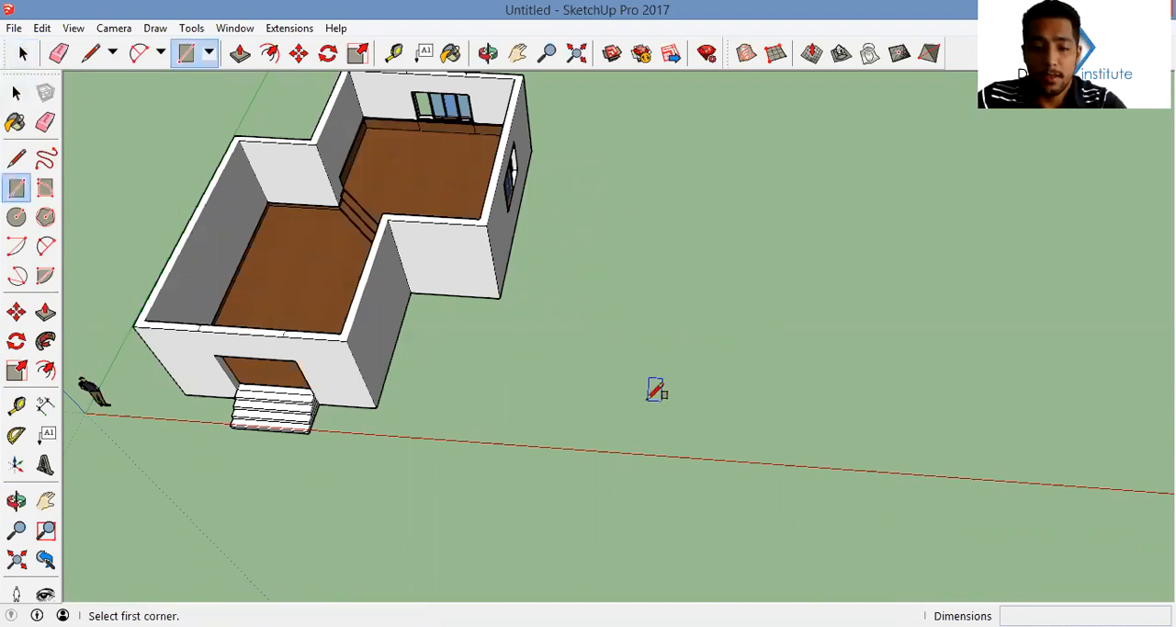
{"action": "mouse_move", "coordinate": [551, 285]}
{"action": "middle_mouse_down"}
{"action": "mouse_move", "coordinate": [646, 318]}
{"action": "mouse_move", "coordinate": [512, 297]}
{"action": "middle_mouse_up"}
{"action": "scroll", "coordinate": [646, 318], "scroll_direction": "up", "scroll_amount": 3}
{"action": "left_click", "coordinate": [598, 424]}
{"action": "left_click", "coordinate": [636, 313]}
Draw a long, low rectangle along the bottom of the upright face, starting from its front lower corner, as the seat
{"action": "key", "text": "a"}
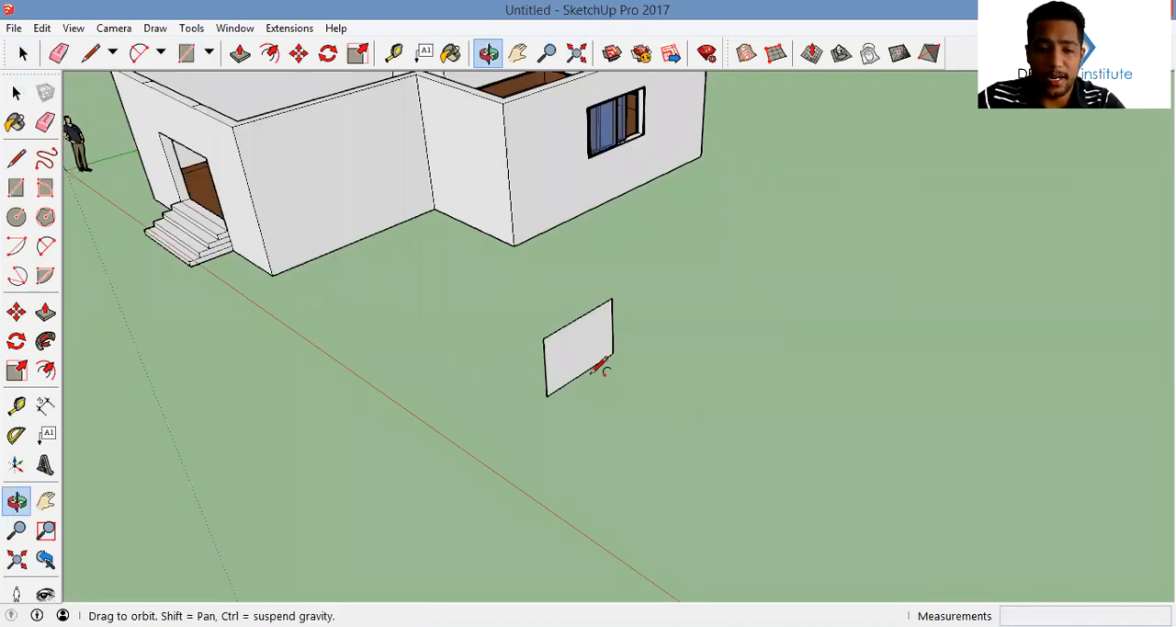
{"action": "scroll", "coordinate": [563, 375], "scroll_direction": "up", "scroll_amount": 1}
{"action": "scroll", "coordinate": [566, 378], "scroll_direction": "up", "scroll_amount": 4}
{"action": "left_click", "coordinate": [508, 432]}
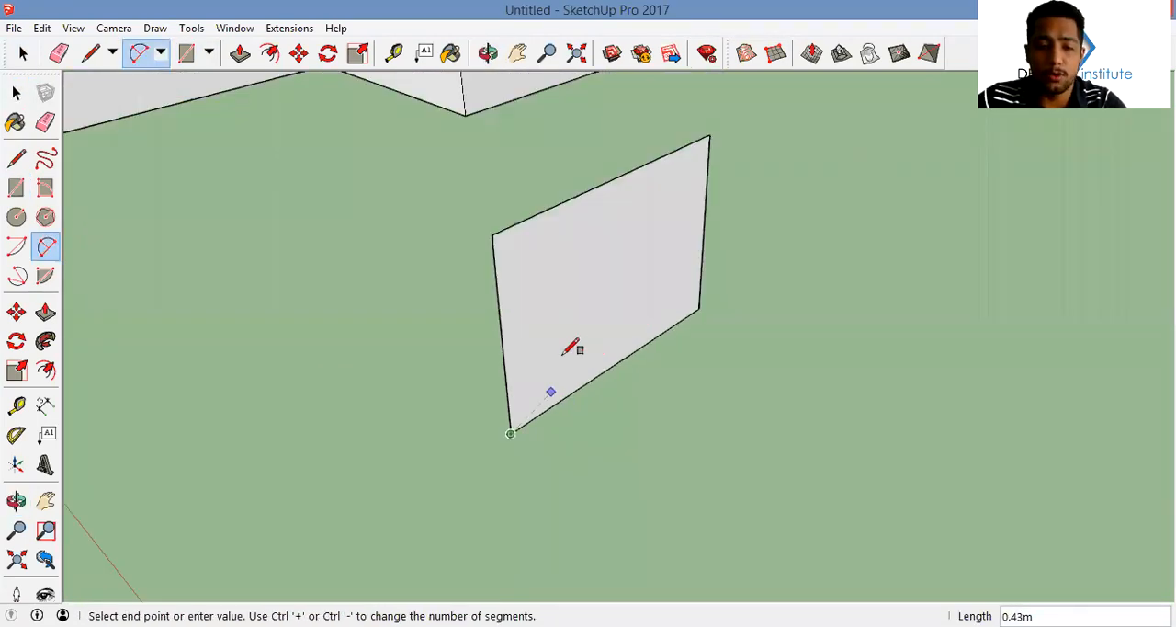
{"action": "scroll", "coordinate": [588, 349], "scroll_direction": "up", "scroll_amount": 1}
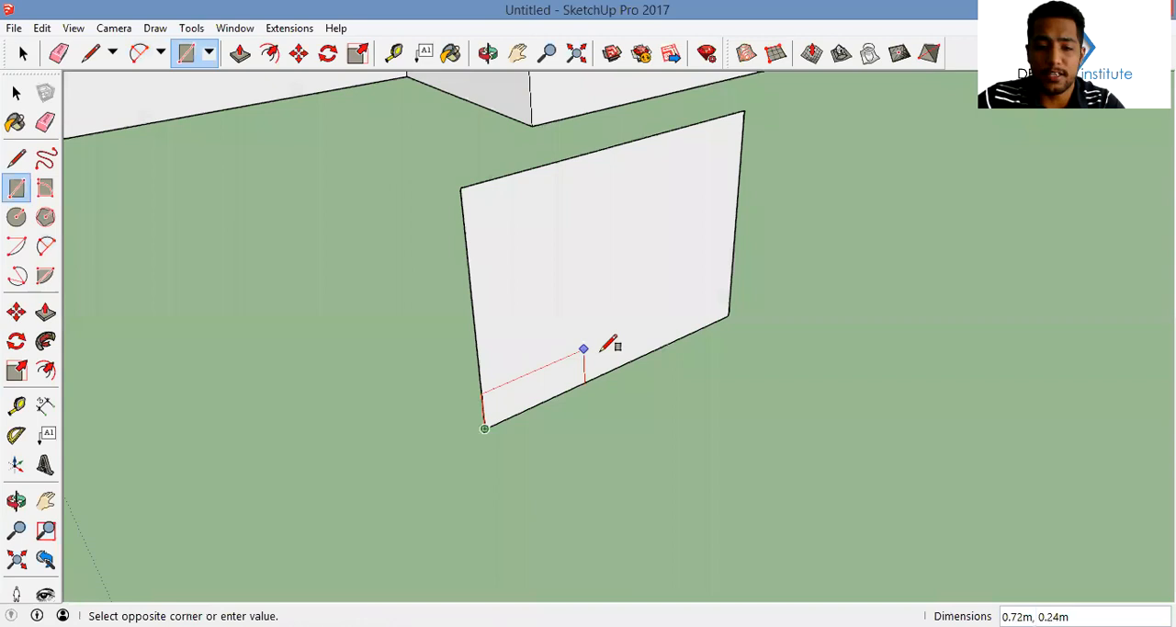
{"action": "left_click", "coordinate": [605, 355]}
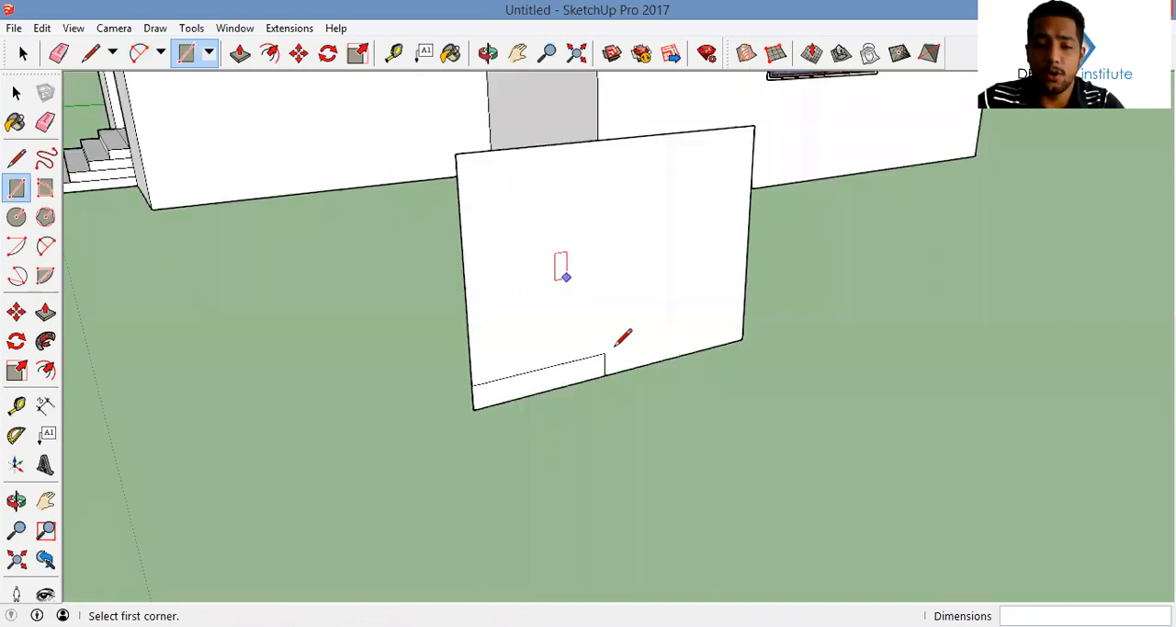
Draw a tall, narrow rectangle on the face from the seat rectangle's rear lower corner as the backrest outline
{"action": "middle_click_drag", "start_coordinate": [628, 379], "coordinate": [625, 355]}
{"action": "key", "text": "l"}
{"action": "left_click", "coordinate": [622, 366]}
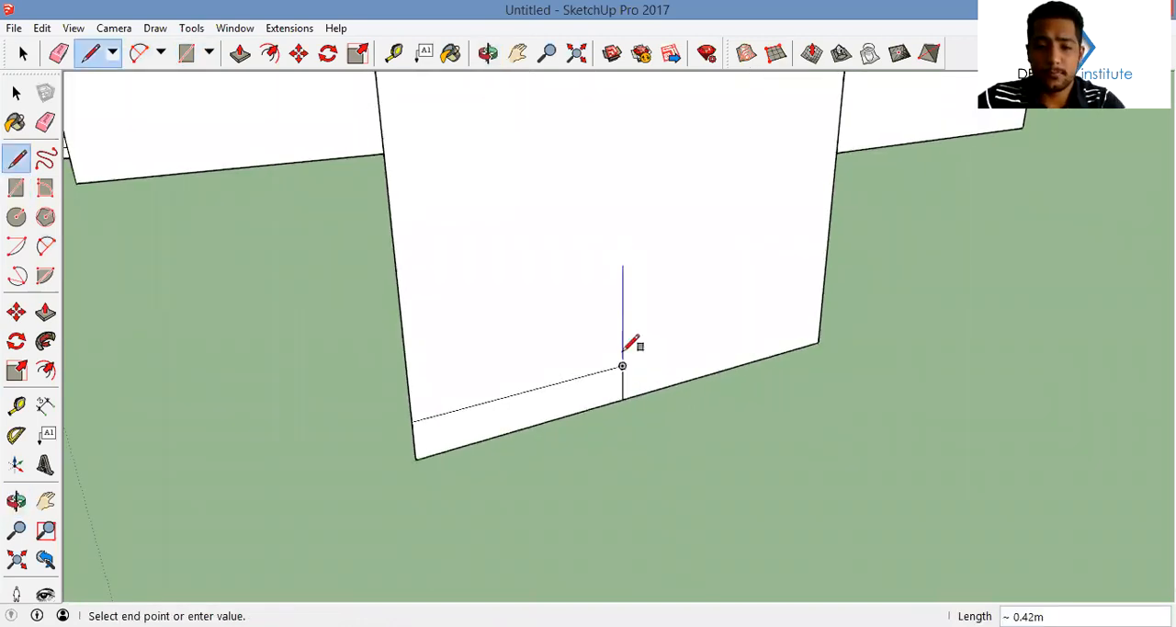
{"action": "key", "text": "r"}
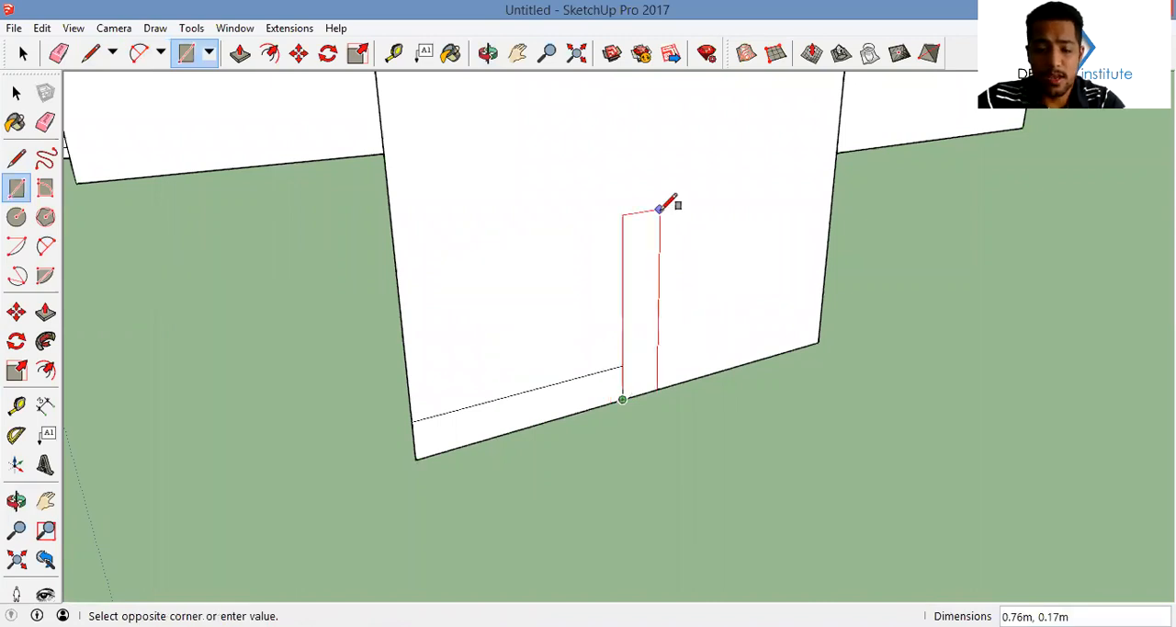
{"action": "key", "text": "Escape"}
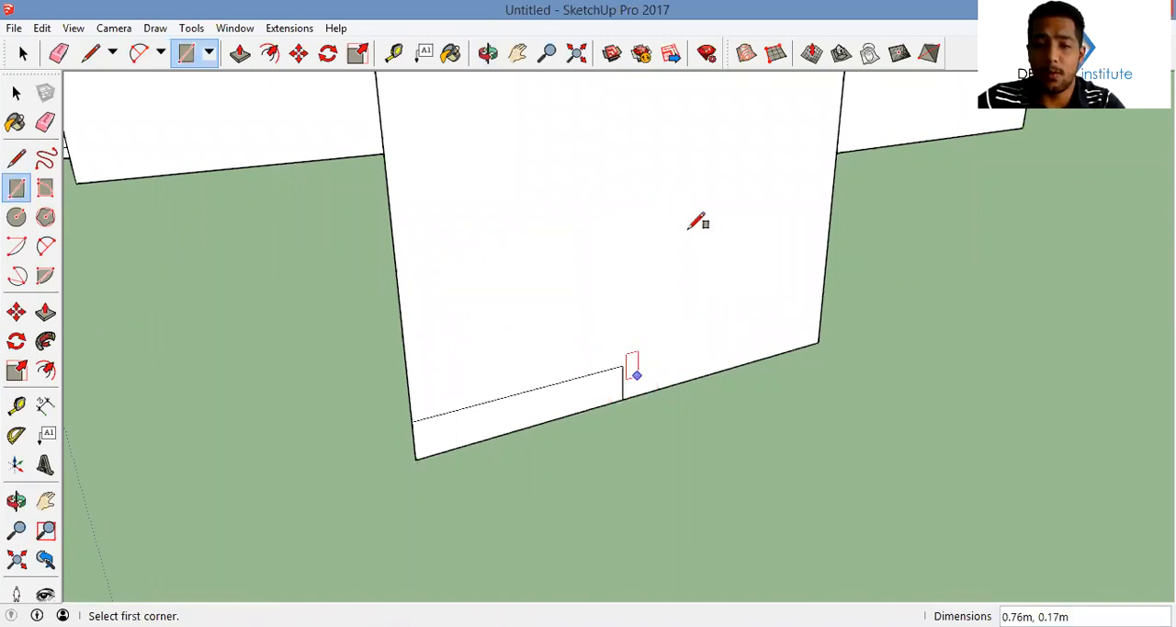
{"action": "left_click", "coordinate": [681, 228]}
Draw two slanted lines inside the tall rectangle, from its top edge to the seat's rear upper corner and the bottom edge, for a tapered backrest
{"action": "key", "text": "l"}
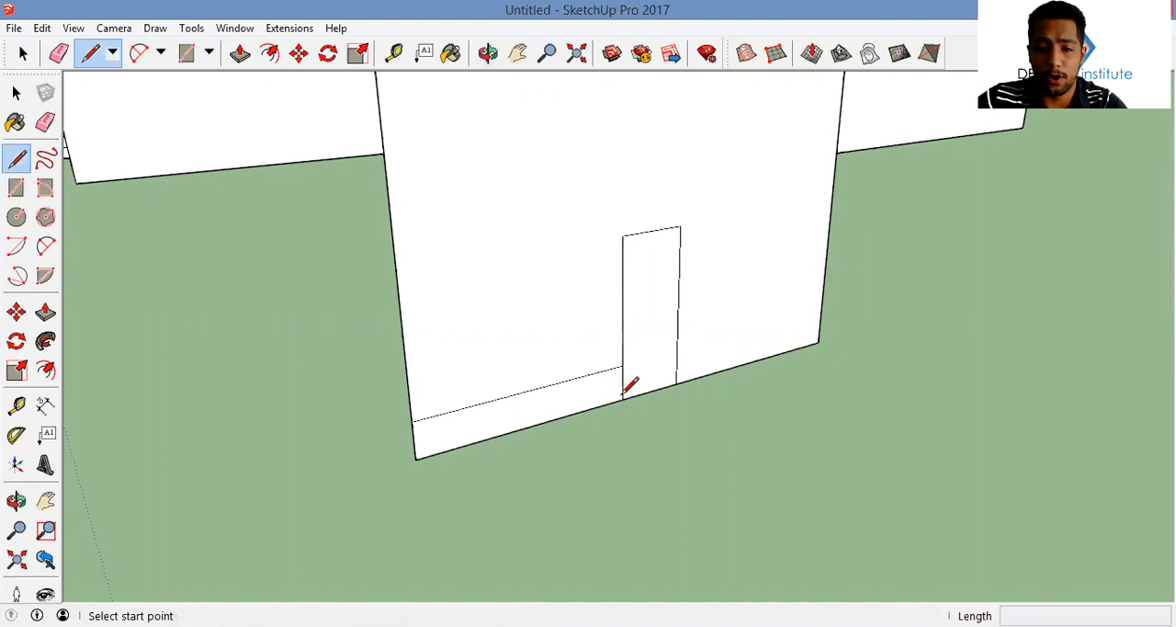
{"action": "left_click", "coordinate": [681, 227]}
{"action": "key", "text": "Escape"}
{"action": "left_click", "coordinate": [651, 230]}
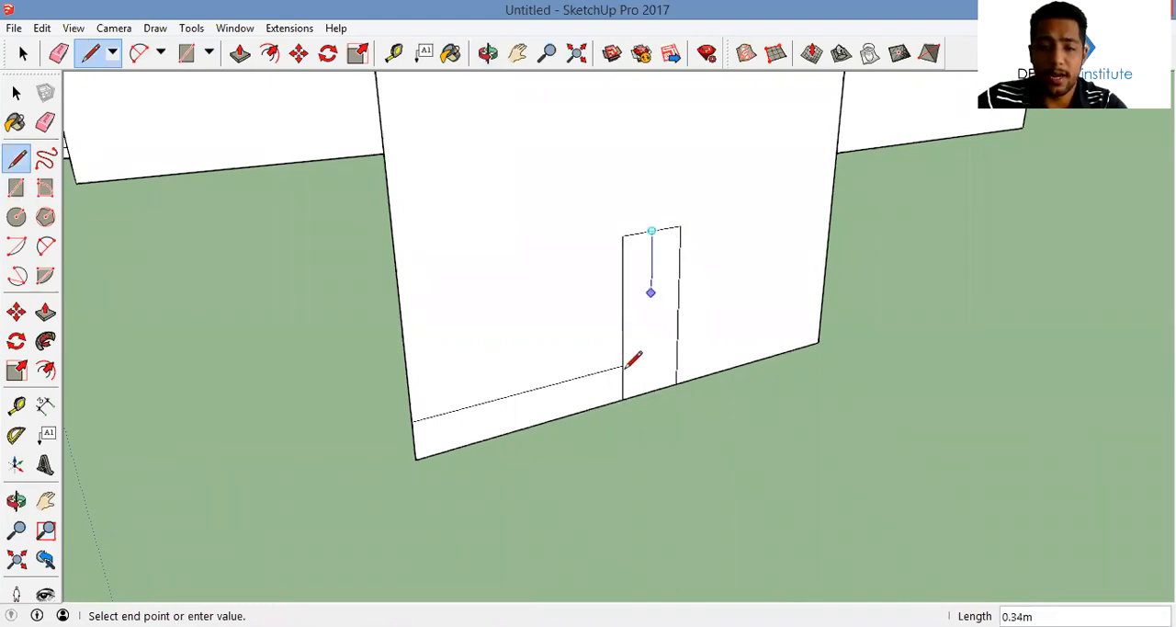
{"action": "left_click", "coordinate": [623, 365]}
{"action": "left_click", "coordinate": [667, 228]}
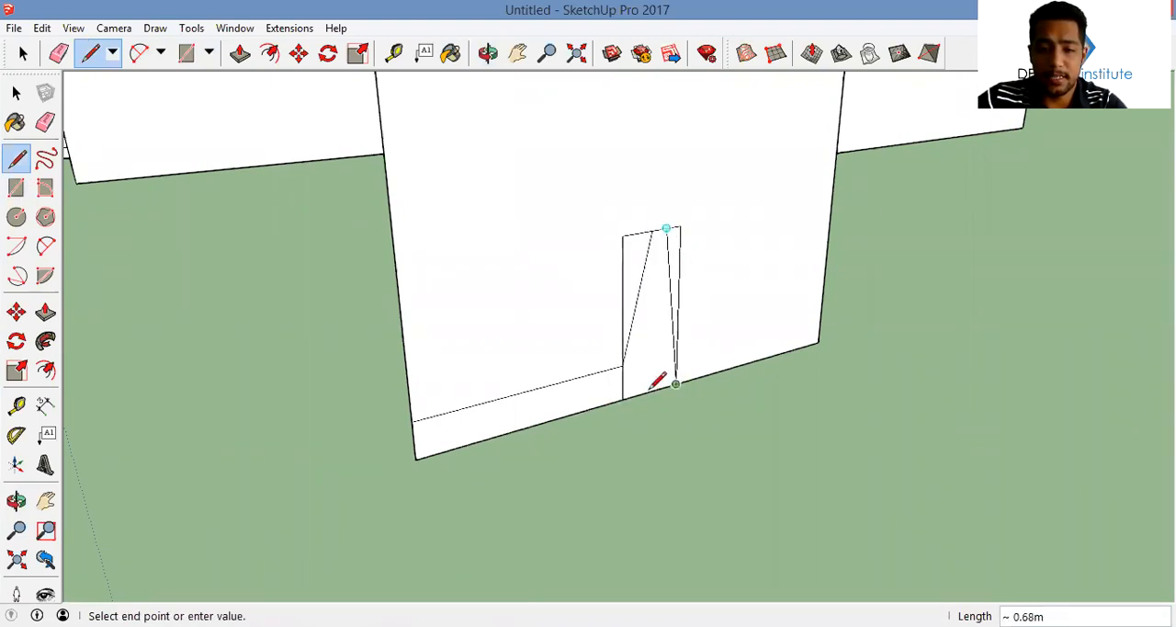
{"action": "left_click", "coordinate": [649, 392]}
Erase the surplus rectangle lines and the outer edges of the face to leave only the L-shaped seat and backrest profile
{"action": "key", "text": "e"}
{"action": "left_click", "coordinate": [680, 342]}
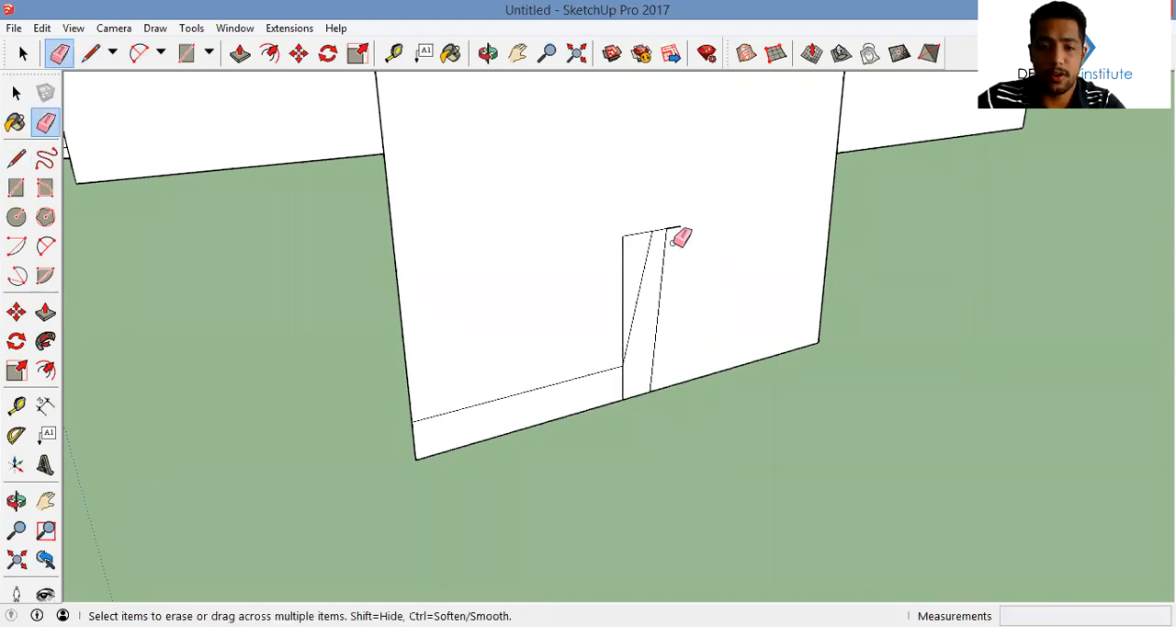
{"action": "mouse_move", "coordinate": [680, 240]}
{"action": "left_mouse_down"}
{"action": "mouse_move", "coordinate": [674, 214]}
{"action": "mouse_move", "coordinate": [634, 219]}
{"action": "mouse_move", "coordinate": [610, 270]}
{"action": "mouse_move", "coordinate": [645, 375]}
{"action": "left_mouse_up"}
{"action": "middle_click_drag", "start_coordinate": [633, 294], "coordinate": [604, 270]}
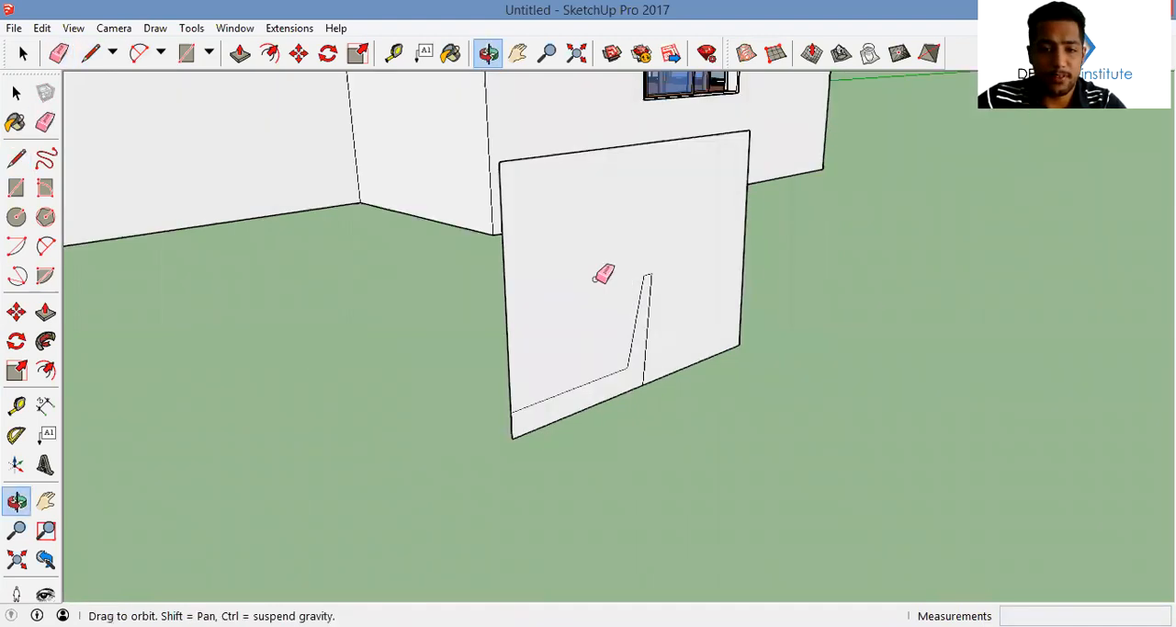
{"action": "middle_click_drag", "start_coordinate": [514, 294], "coordinate": [570, 310]}
{"action": "middle_click_drag", "start_coordinate": [562, 196], "coordinate": [563, 252]}
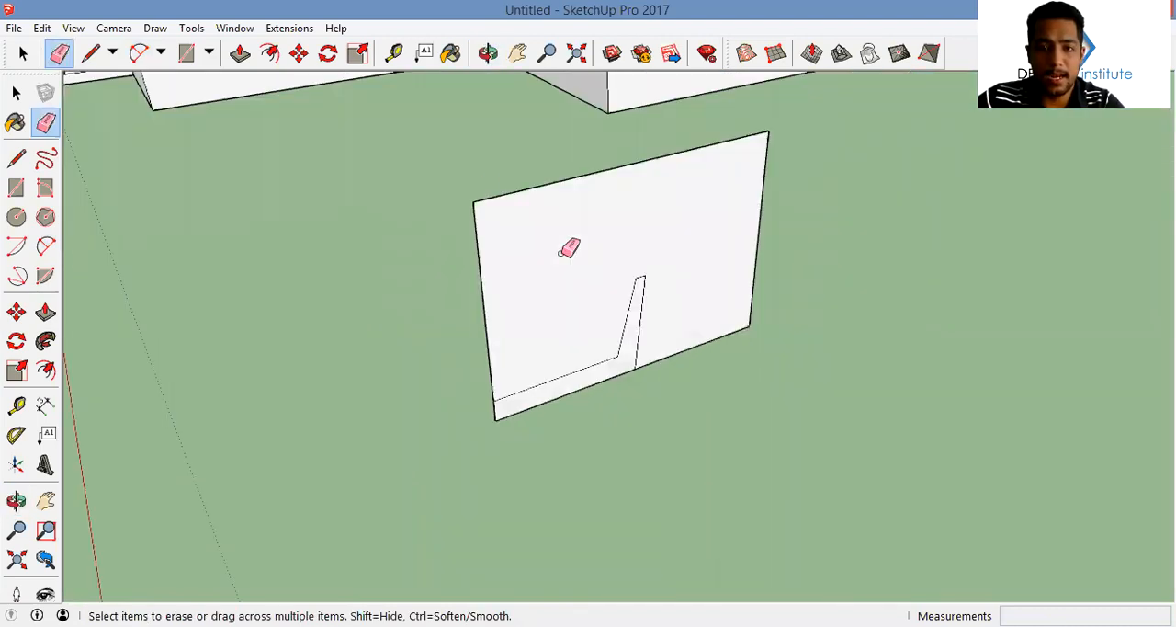
{"action": "left_click", "coordinate": [744, 328]}
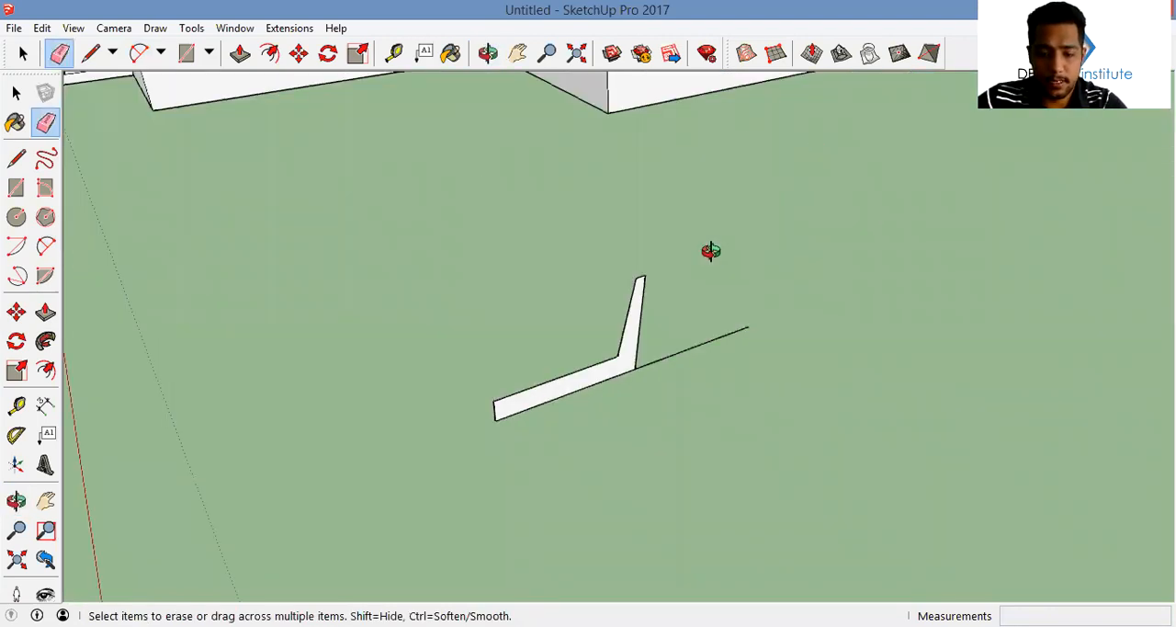
Draw a line across the seat's thickness near its front end to mark a shorter seat
{"action": "key", "text": "l"}
{"action": "middle_click_drag", "start_coordinate": [631, 303], "coordinate": [533, 333]}
{"action": "scroll", "coordinate": [513, 383], "scroll_direction": "up", "scroll_amount": 3}
{"action": "left_click", "coordinate": [501, 391]}
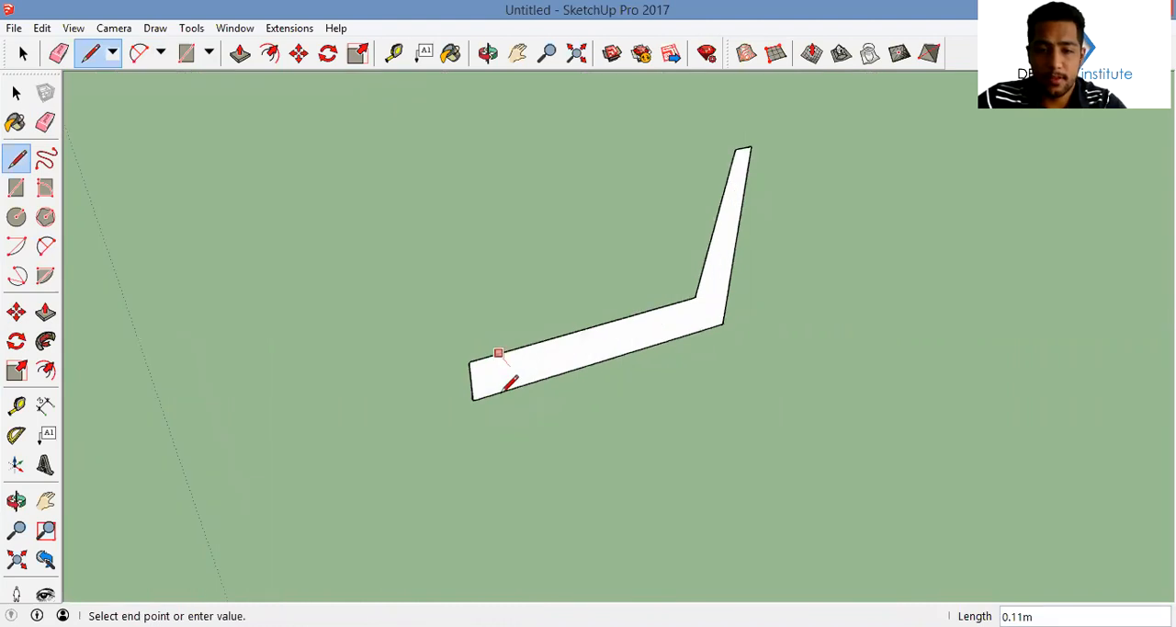
{"action": "left_click", "coordinate": [510, 350]}
Draw a line slightly below the seat's top edge to thin the seat, and erase the surplus strip and front end
{"action": "left_click", "coordinate": [694, 298]}
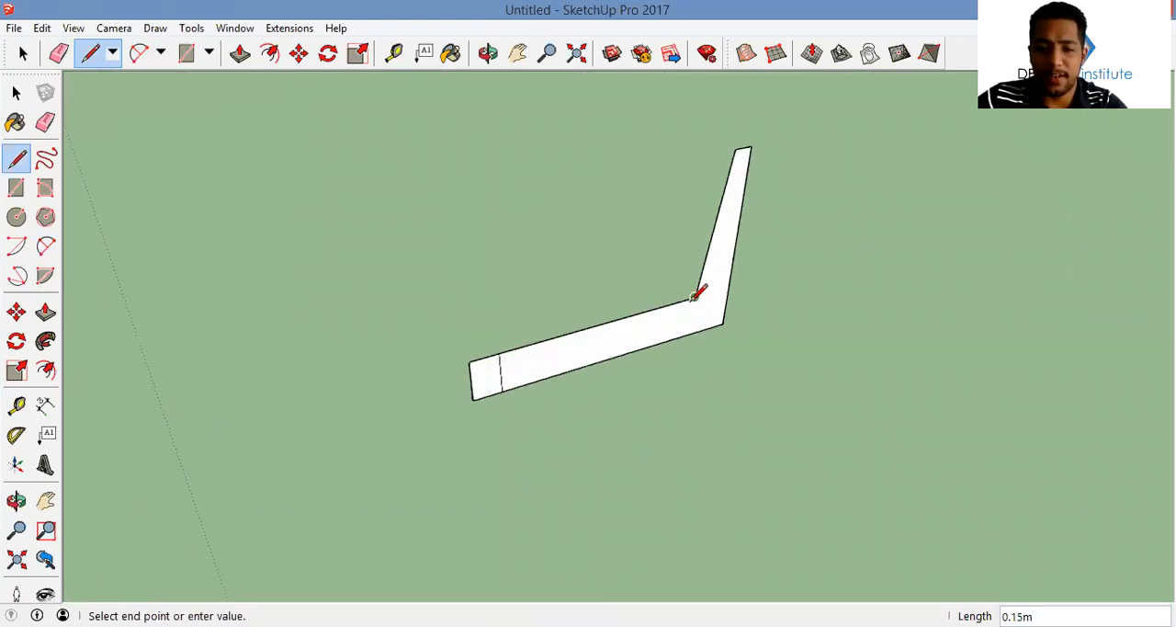
{"action": "scroll", "coordinate": [694, 296], "scroll_direction": "up", "scroll_amount": 2}
{"action": "scroll", "coordinate": [704, 279], "scroll_direction": "up", "scroll_amount": 2}
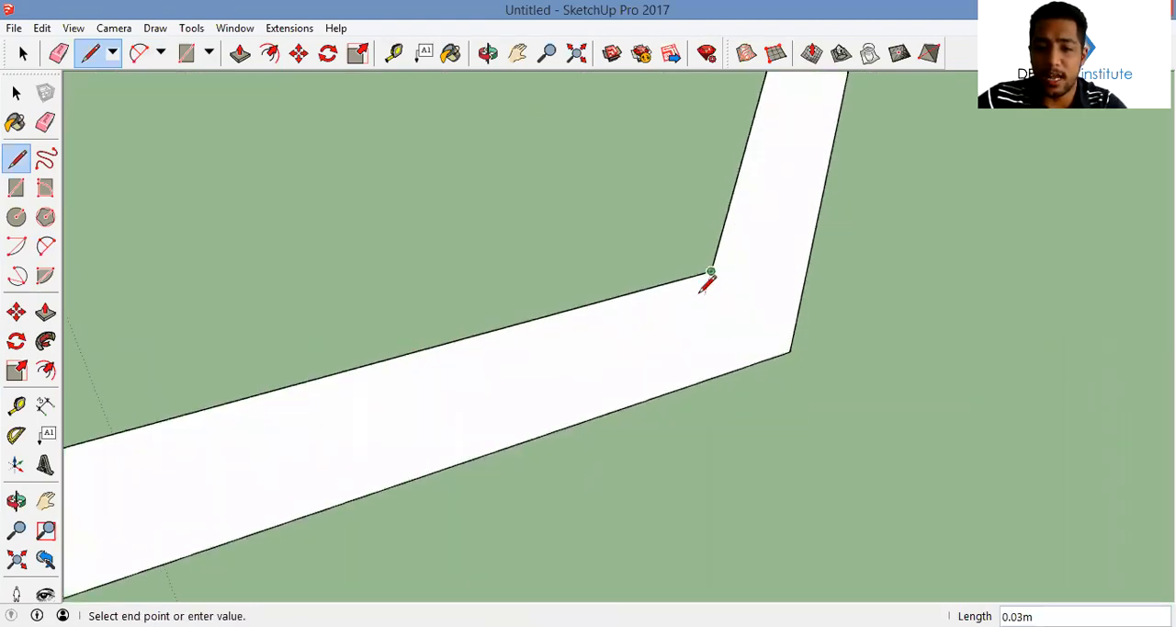
{"action": "scroll", "coordinate": [448, 351], "scroll_direction": "down", "scroll_amount": 3}
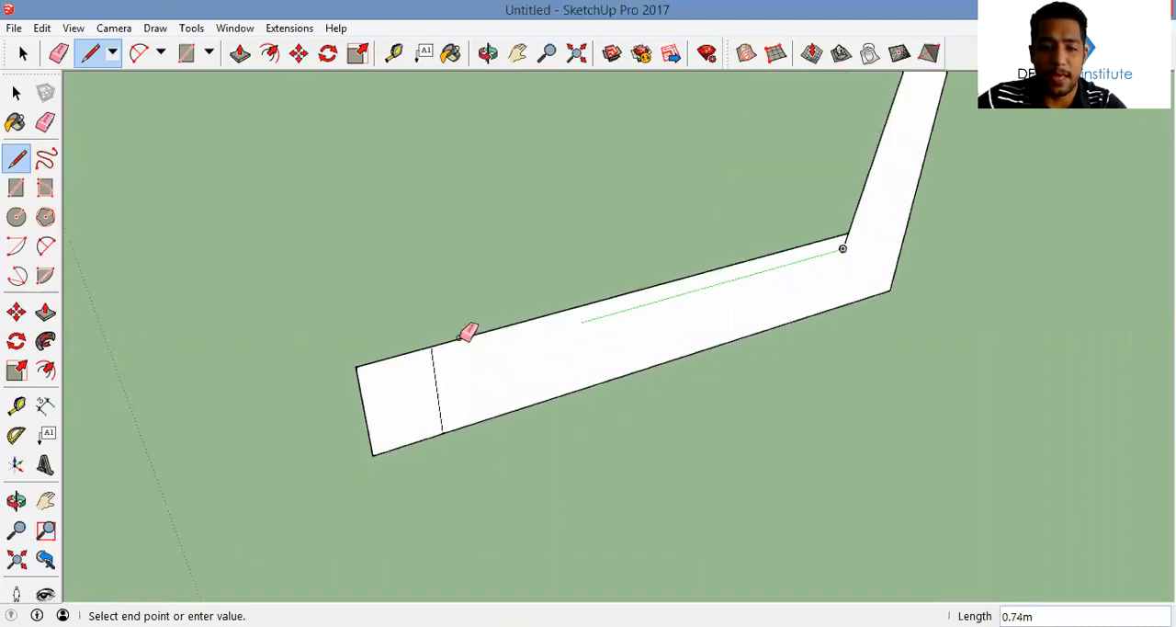
{"action": "key", "text": "e"}
{"action": "left_click", "coordinate": [368, 369]}
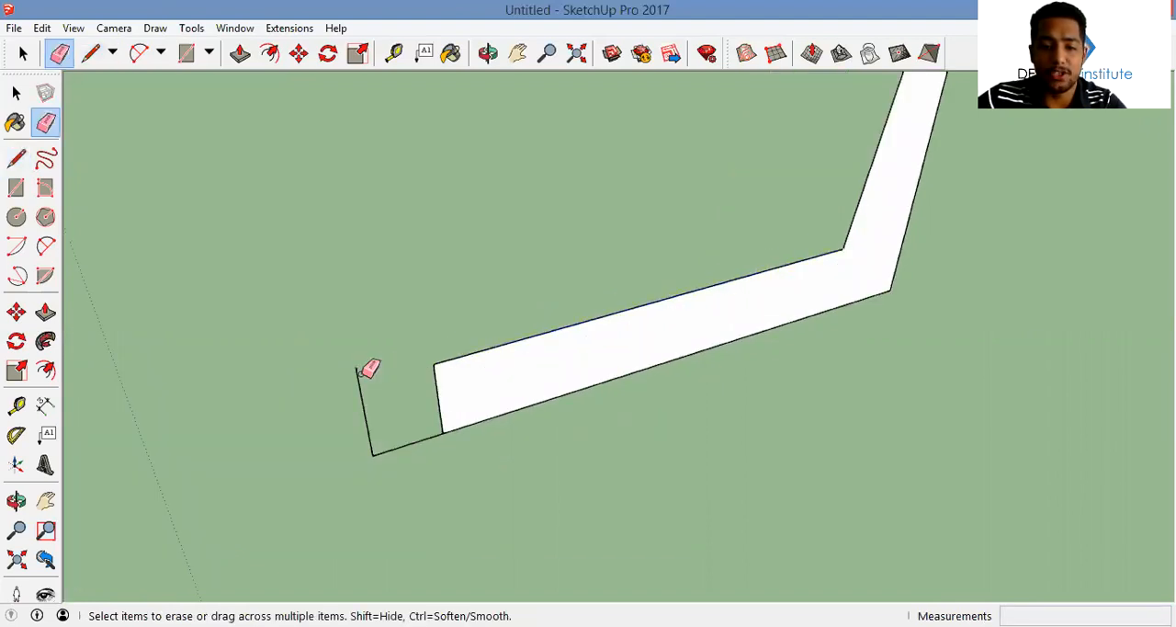
Round the upper and lower corners of the seat's front end with arcs
{"action": "key", "text": "a"}
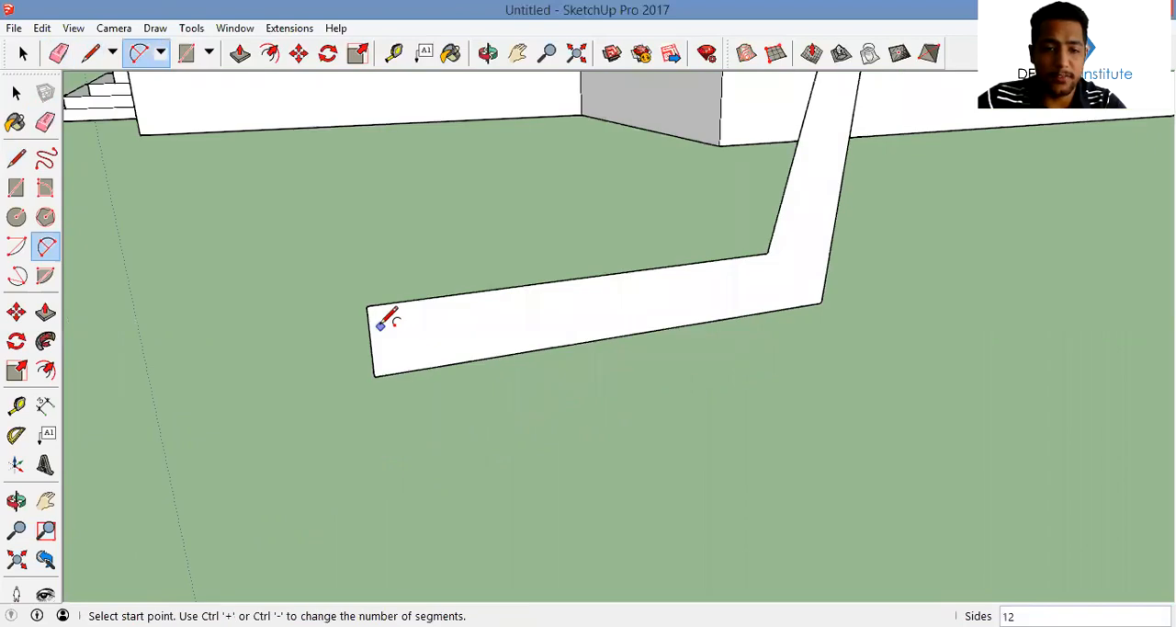
{"action": "left_click", "coordinate": [369, 325]}
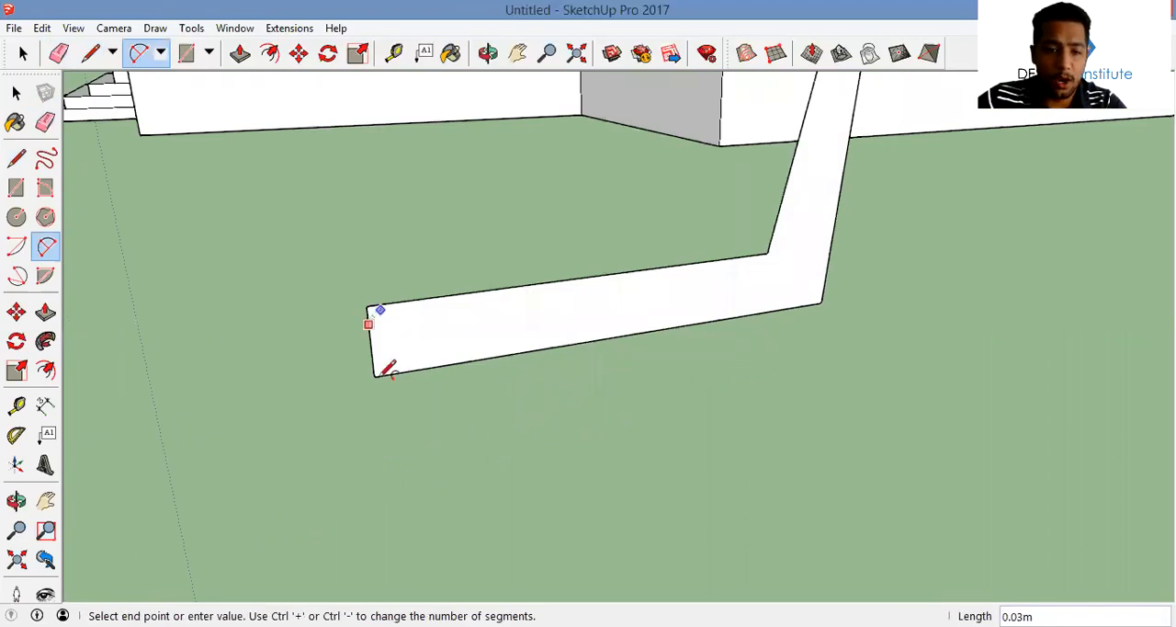
{"action": "double_click", "coordinate": [380, 310]}
{"action": "scroll", "coordinate": [376, 360], "scroll_direction": "up", "scroll_amount": 2}
{"action": "left_click", "coordinate": [366, 393]}
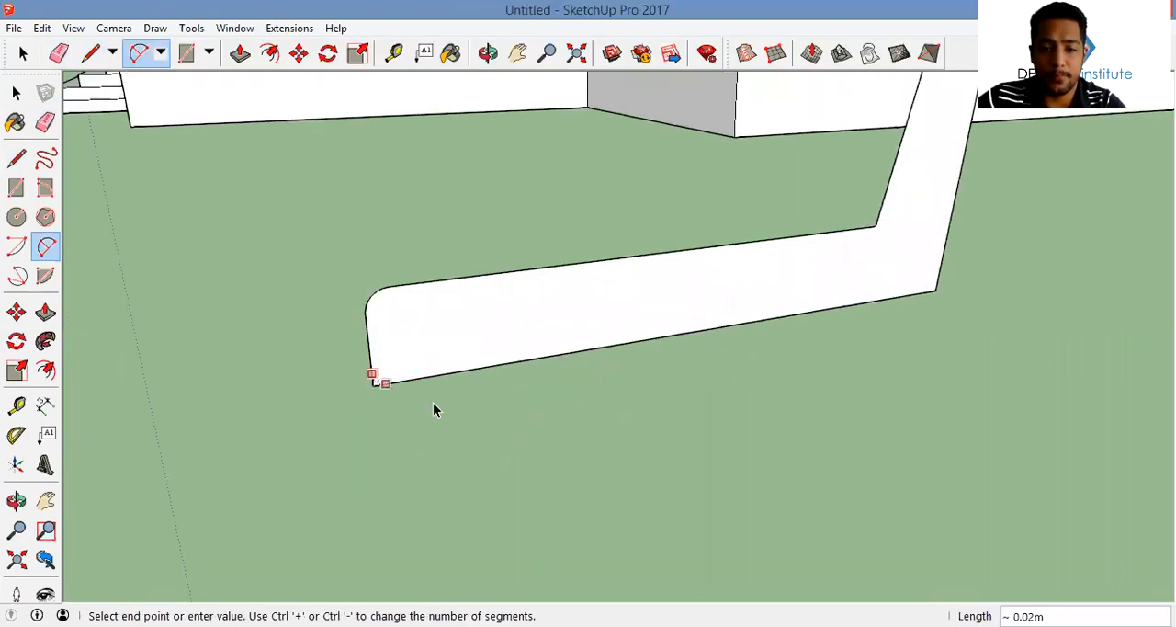
Select the whole seat and backrest profile and make it a group
{"action": "scroll", "coordinate": [726, 326], "scroll_direction": "down", "scroll_amount": 5}
{"action": "middle_click_drag", "start_coordinate": [726, 326], "coordinate": [634, 310]}
{"action": "key", "text": "space"}
{"action": "double_click", "coordinate": [681, 351]}
{"action": "right_click", "coordinate": [682, 351]}
{"action": "left_click", "coordinate": [767, 160]}
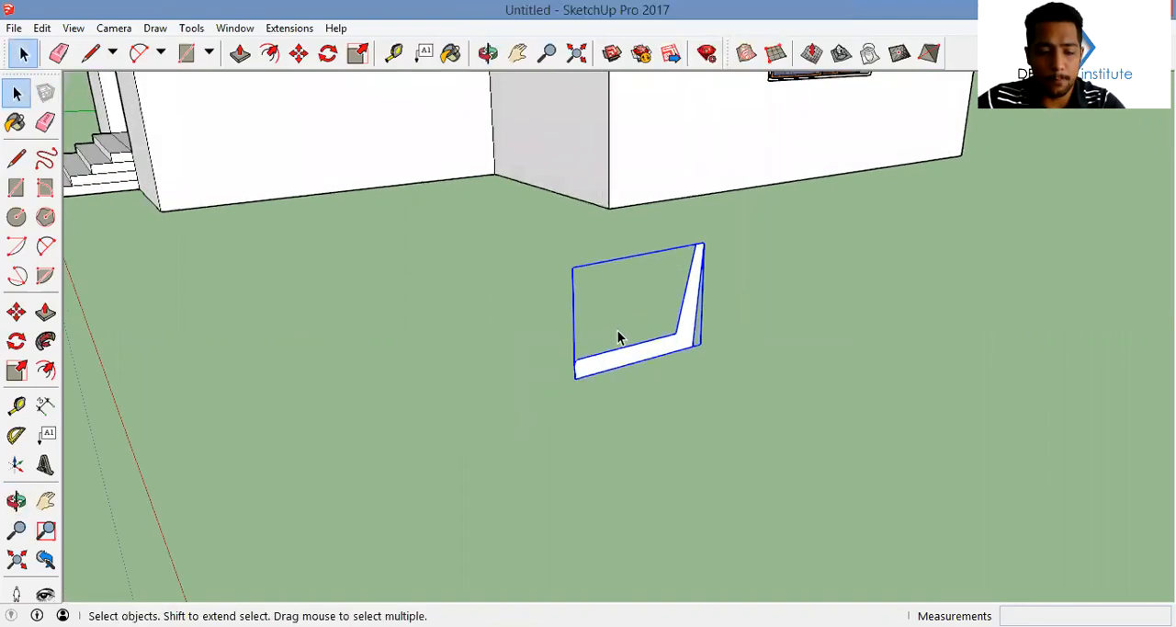
Draw a cushion rectangle about 0.71 m by 0.10 m on top of the seat, up to the backrest
{"action": "scroll", "coordinate": [627, 323], "scroll_direction": "up", "scroll_amount": 6}
{"action": "scroll", "coordinate": [628, 331], "scroll_direction": "down", "scroll_amount": 3}
{"action": "key", "text": "r"}
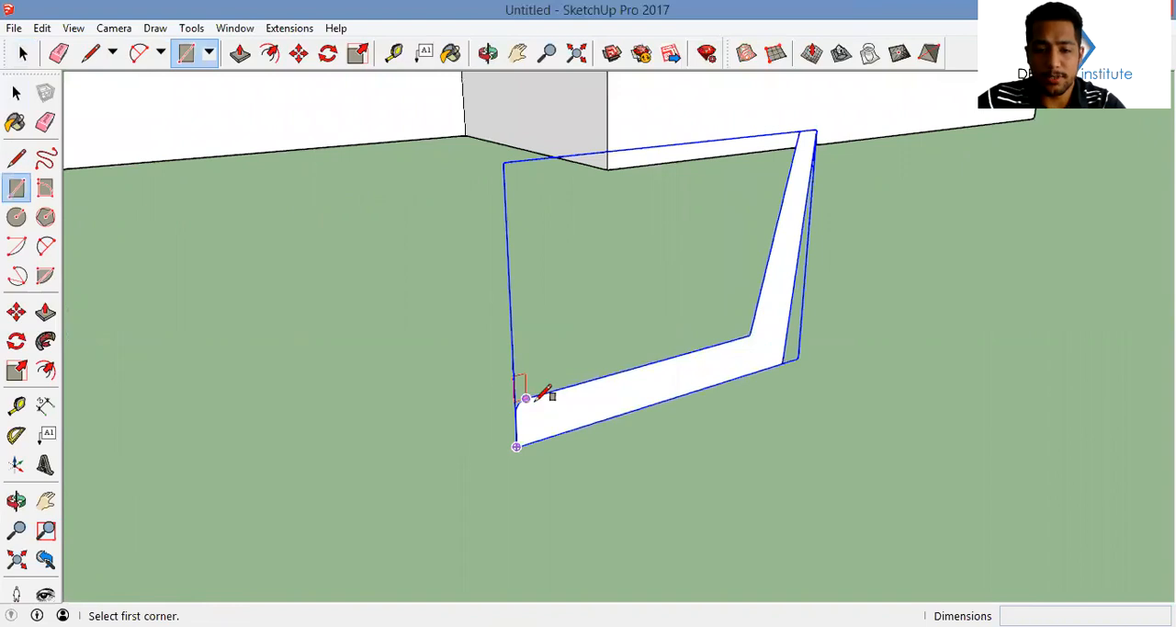
{"action": "left_click", "coordinate": [526, 398]}
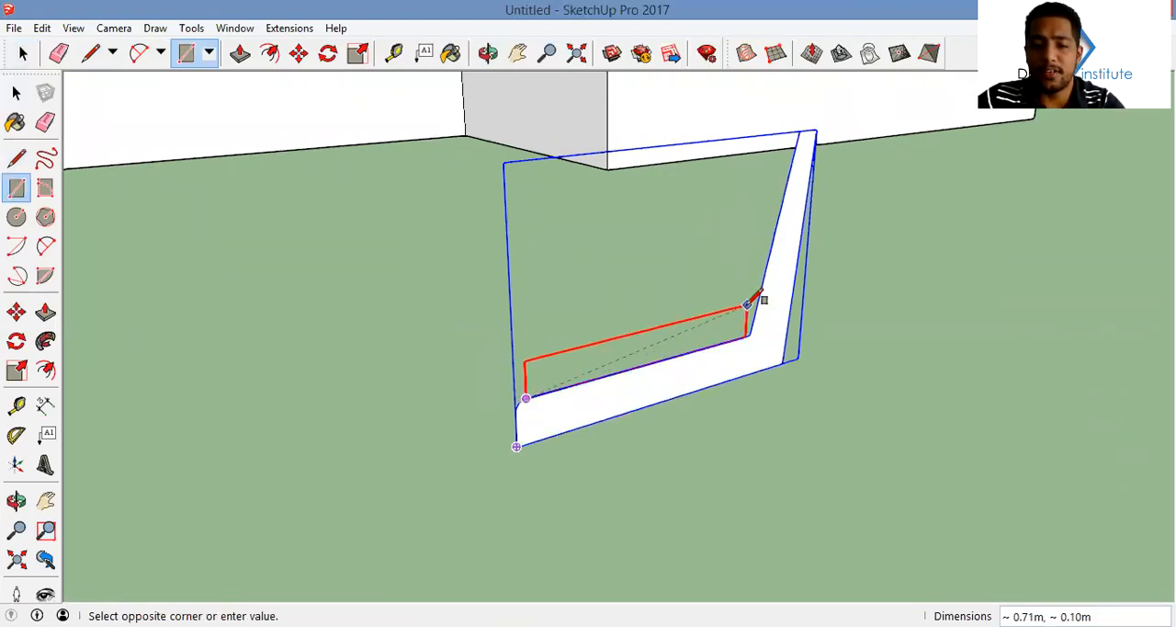
{"action": "left_click", "coordinate": [749, 306]}
Make the seat cushion rectangle a group
{"action": "key", "text": "space"}
{"action": "left_click", "coordinate": [704, 340]}
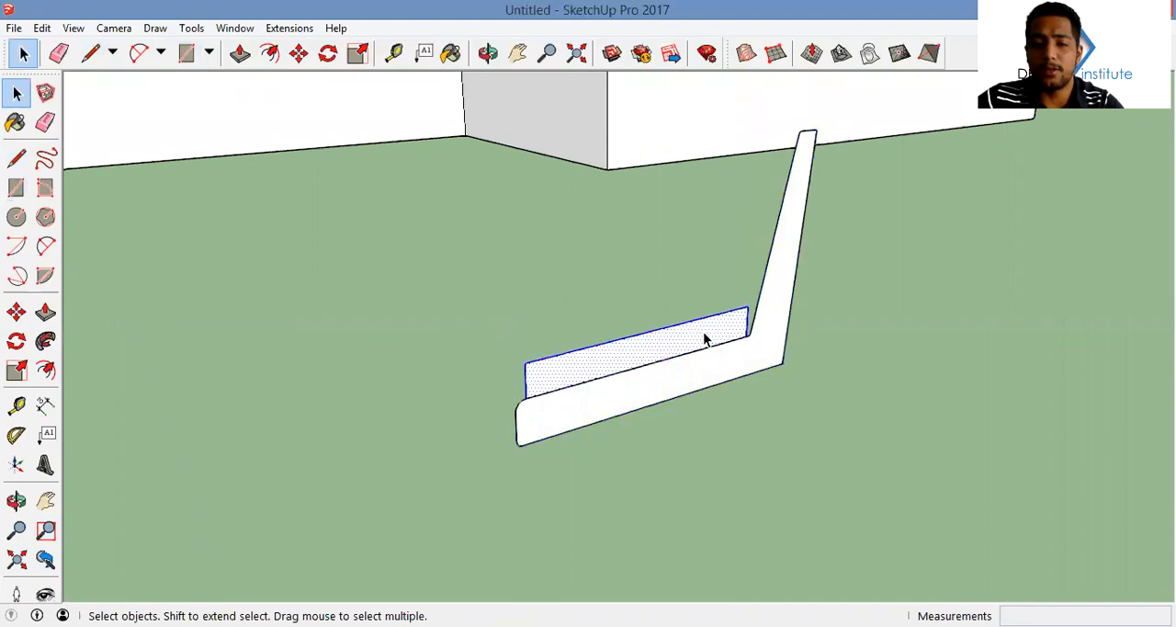
{"action": "right_click", "coordinate": [705, 350]}
{"action": "left_click", "coordinate": [778, 483]}
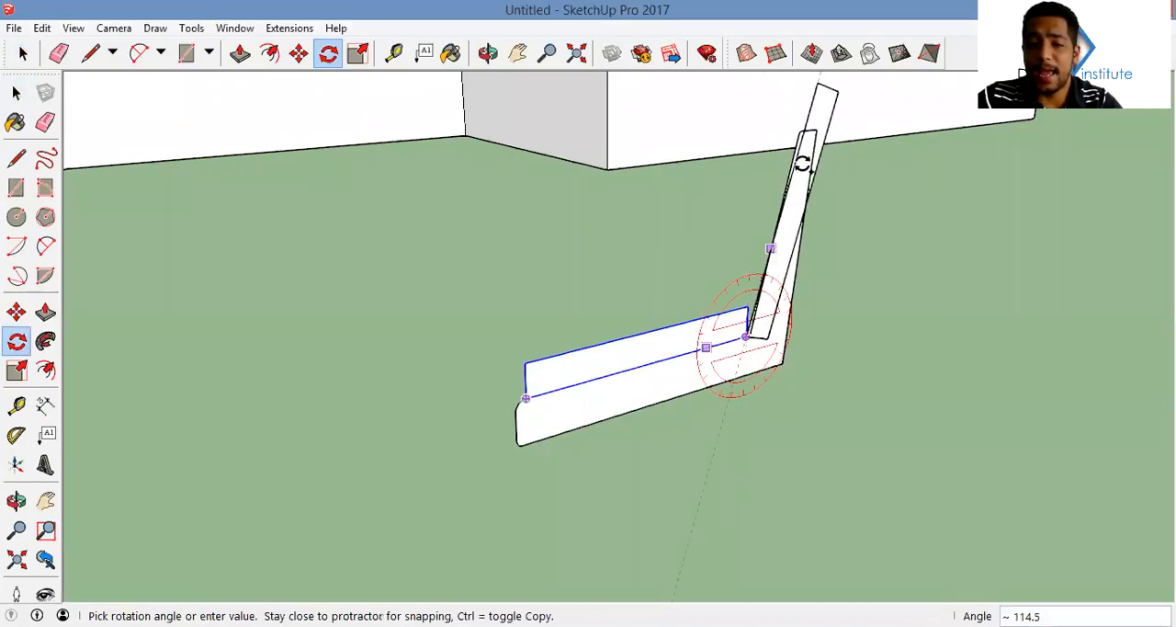
Place a copy of the cushion along the backrest by rotating it about 115 degrees around the seat's inner corner
{"action": "scroll", "coordinate": [803, 159], "scroll_direction": "up", "scroll_amount": 1}
{"action": "left_click", "coordinate": [795, 164]}
{"action": "key", "text": "space"}
Rotate the copied cushion about its lower corner so its long edge lines up with the backrest's slanted front edge
{"action": "scroll", "coordinate": [740, 359], "scroll_direction": "up", "scroll_amount": 3}
{"action": "key", "text": "m"}
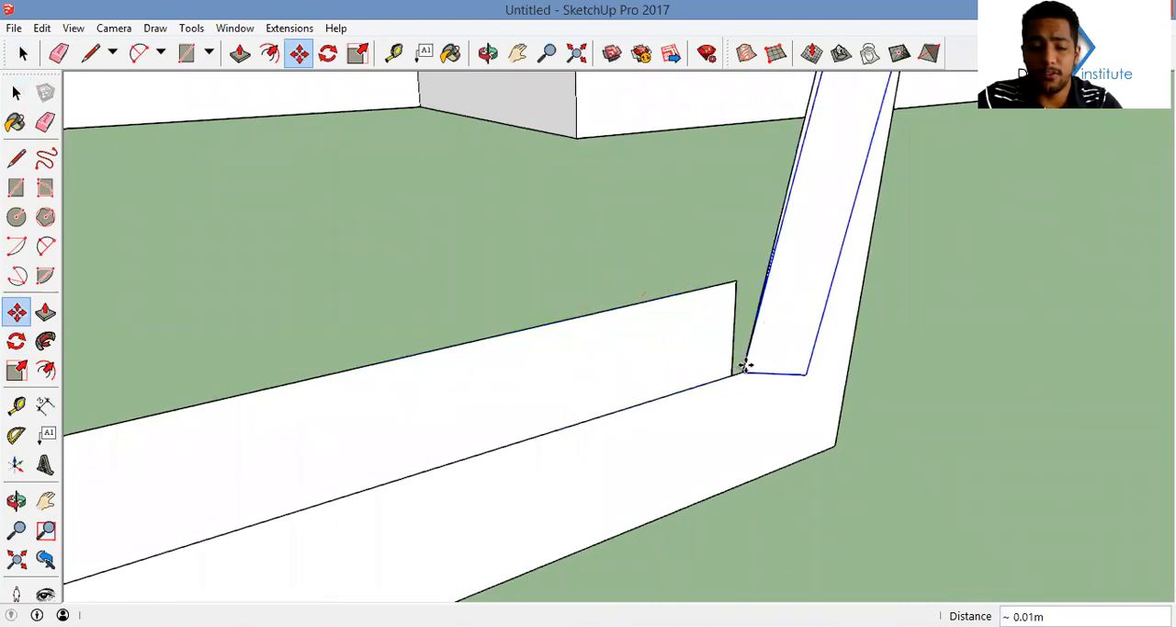
{"action": "key", "text": "q"}
{"action": "left_click", "coordinate": [749, 369]}
{"action": "middle_click_drag", "start_coordinate": [816, 260], "coordinate": [726, 184]}
{"action": "scroll", "coordinate": [726, 184], "scroll_direction": "up", "scroll_amount": 2}
{"action": "scroll", "coordinate": [753, 217], "scroll_direction": "down", "scroll_amount": 4}
{"action": "scroll", "coordinate": [771, 269], "scroll_direction": "up", "scroll_amount": 2}
{"action": "scroll", "coordinate": [777, 262], "scroll_direction": "up", "scroll_amount": 2}
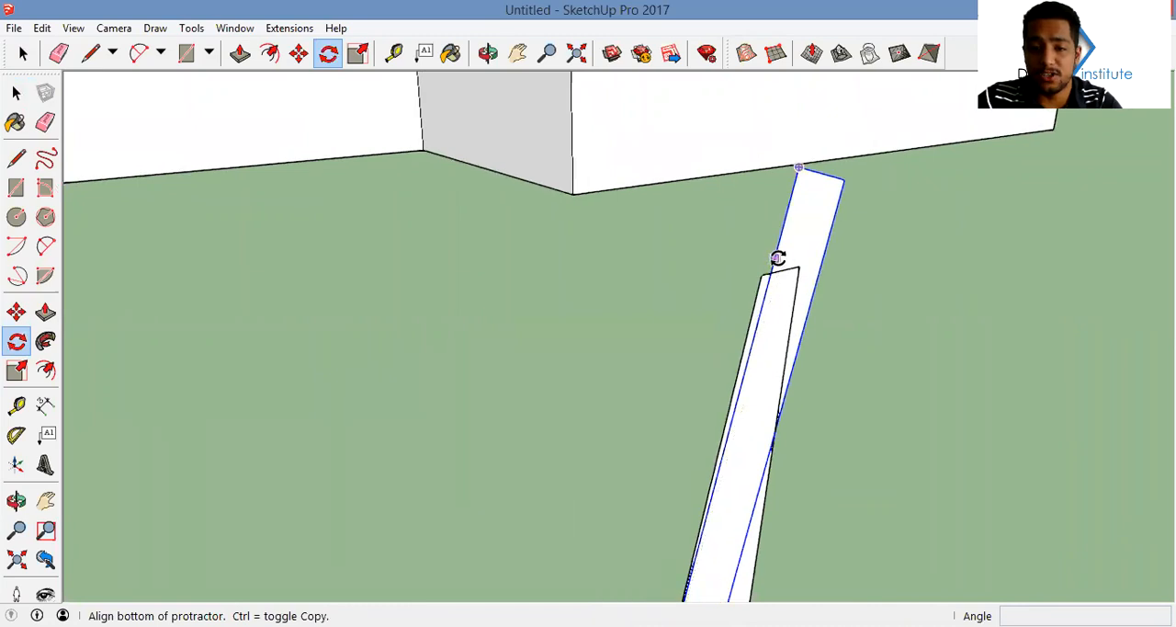
{"action": "left_click", "coordinate": [774, 261]}
{"action": "left_click", "coordinate": [757, 282]}
{"action": "scroll", "coordinate": [756, 281], "scroll_direction": "down", "scroll_amount": 2}
{"action": "middle_click_drag", "start_coordinate": [757, 277], "coordinate": [756, 197]}
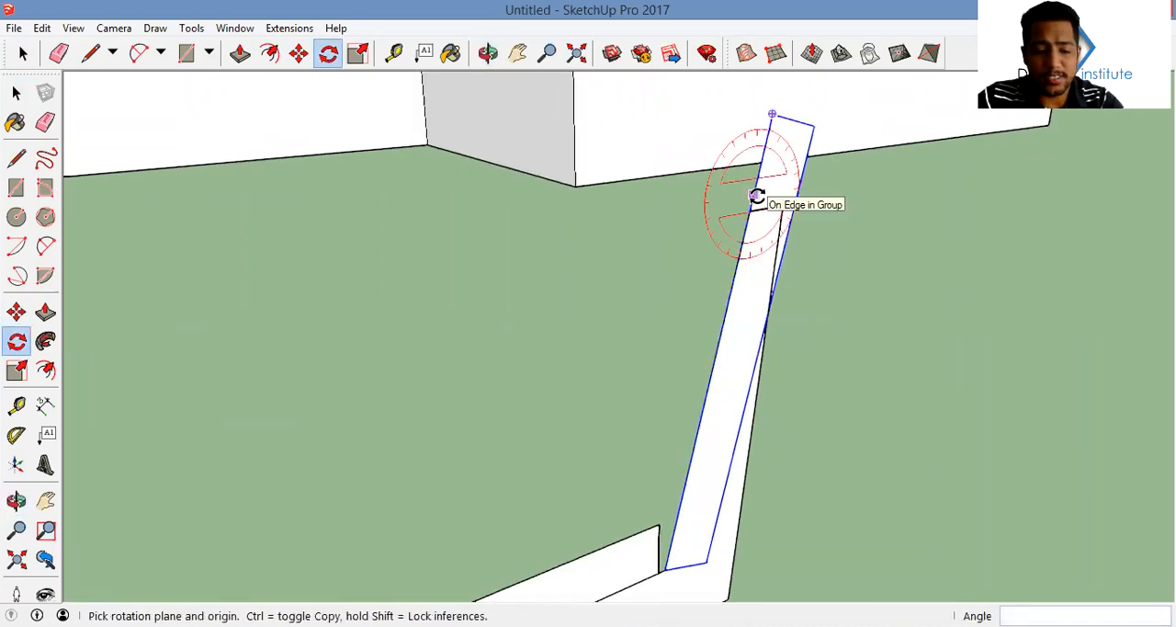
Scale the back cushion's length to about 0.81 to end level with the backrest's top, and shorten its lower end
{"action": "key", "text": "s"}
{"action": "left_click_drag", "start_coordinate": [794, 122], "coordinate": [750, 211]}
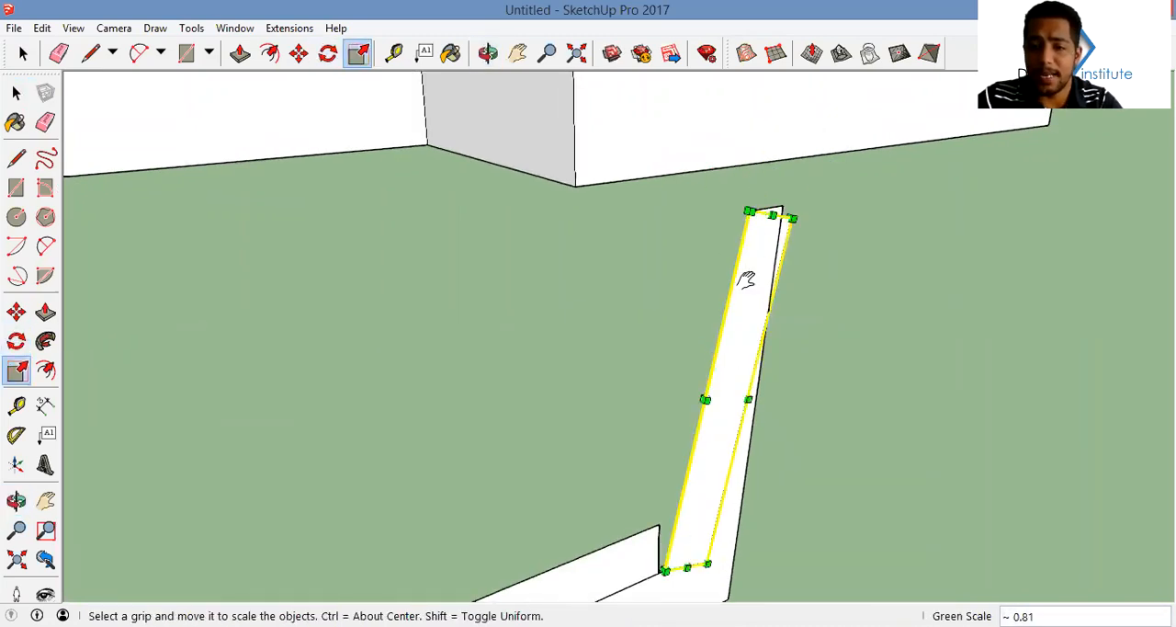
{"action": "middle_click_drag", "start_coordinate": [748, 278], "coordinate": [735, 206]}
{"action": "left_click_drag", "start_coordinate": [670, 498], "coordinate": [656, 451]}
{"action": "middle_click_drag", "start_coordinate": [656, 451], "coordinate": [562, 407]}
Move the back cushion so its rear edge lies along the backrest's front, and shorten its lower end to clear the seat cushion
{"action": "key", "text": "m"}
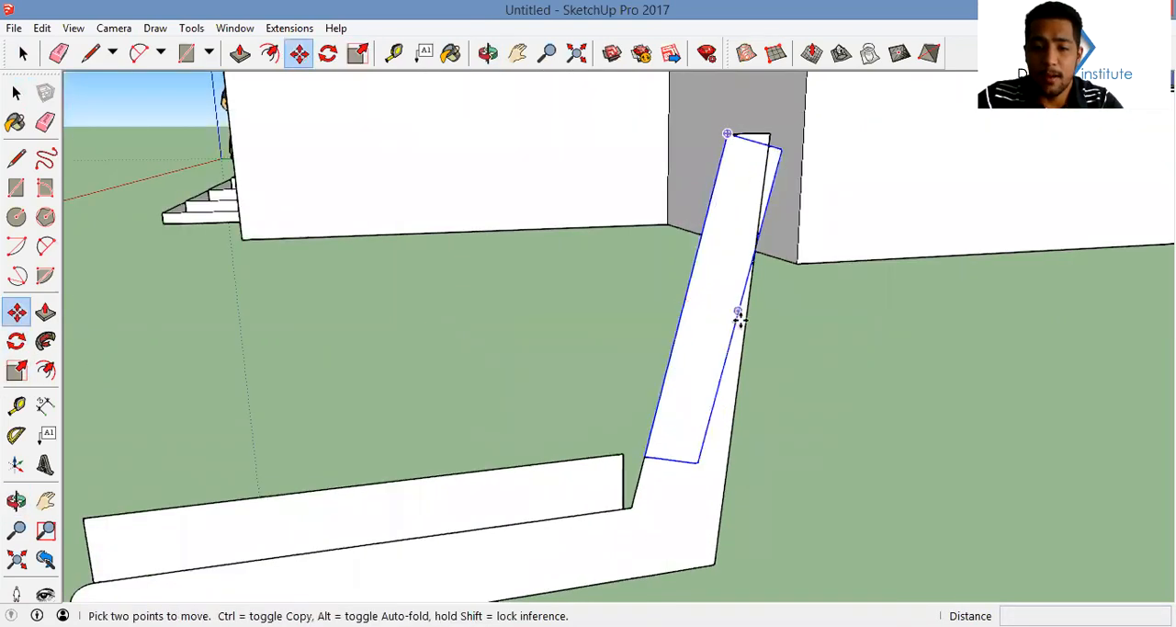
{"action": "left_click", "coordinate": [683, 310]}
{"action": "key", "text": "s"}
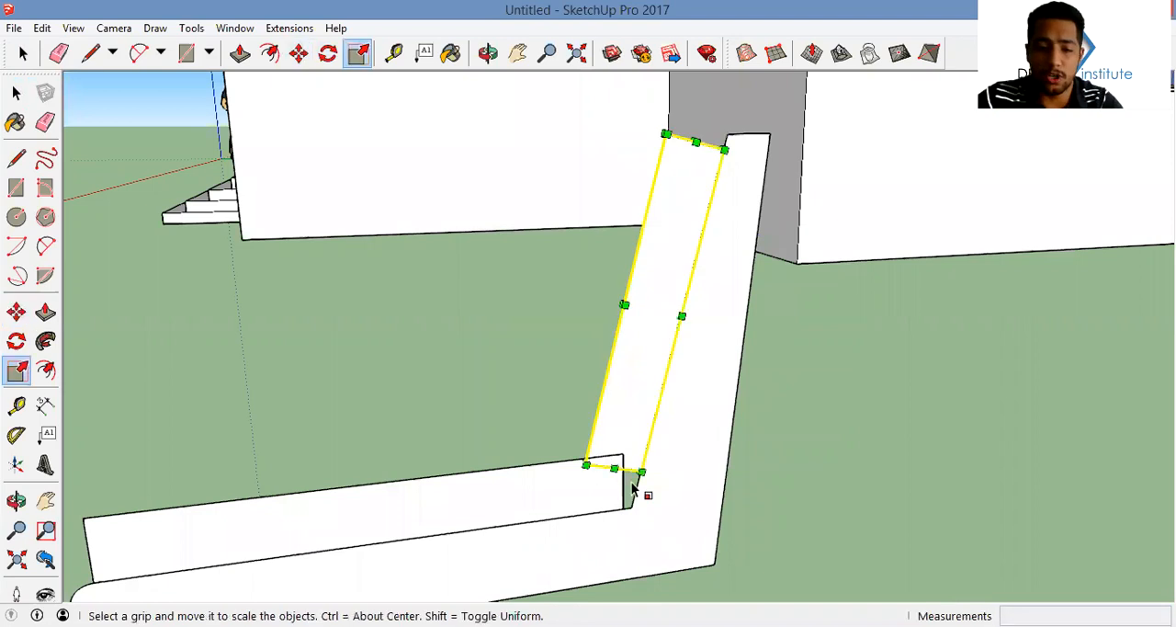
{"action": "left_click_drag", "start_coordinate": [615, 468], "coordinate": [632, 441]}
{"action": "middle_click_drag", "start_coordinate": [703, 147], "coordinate": [704, 162], "text": "shift"}
{"action": "left_click_drag", "start_coordinate": [698, 158], "coordinate": [711, 142]}
Inside the back cushion group, round the cushion profile's two upper corners with fillet arcs
{"action": "key", "text": "space"}
{"action": "double_click", "coordinate": [697, 167]}
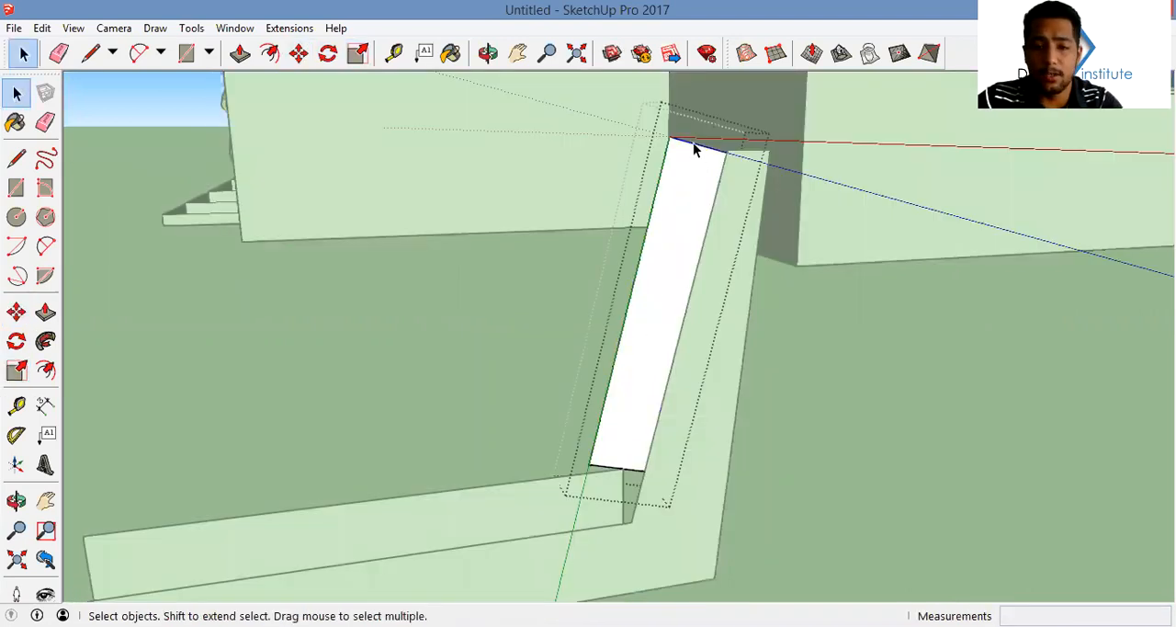
{"action": "key", "text": "a"}
{"action": "scroll", "coordinate": [669, 149], "scroll_direction": "up", "scroll_amount": 2}
{"action": "left_click", "coordinate": [662, 156]}
{"action": "double_click", "coordinate": [689, 137]}
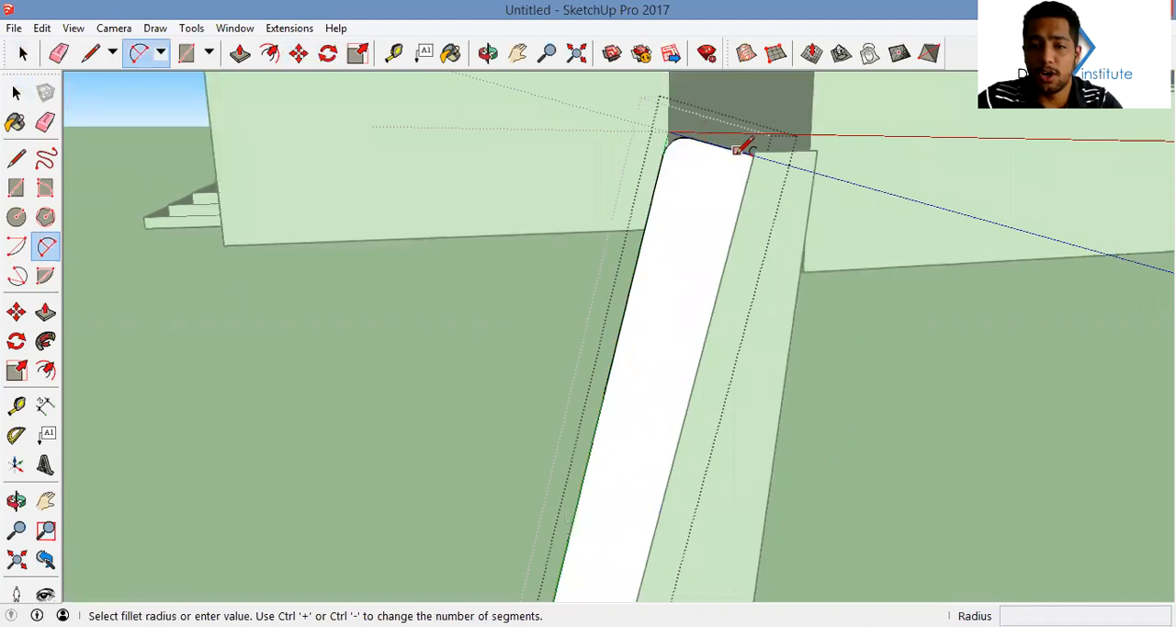
{"action": "left_click", "coordinate": [738, 150]}
{"action": "double_click", "coordinate": [748, 172]}
{"action": "scroll", "coordinate": [743, 216], "scroll_direction": "down", "scroll_amount": 1}
Round the back cushion profile's two lower corners with fillet arcs
{"action": "middle_click_drag", "start_coordinate": [740, 215], "coordinate": [749, 98], "text": "shift"}
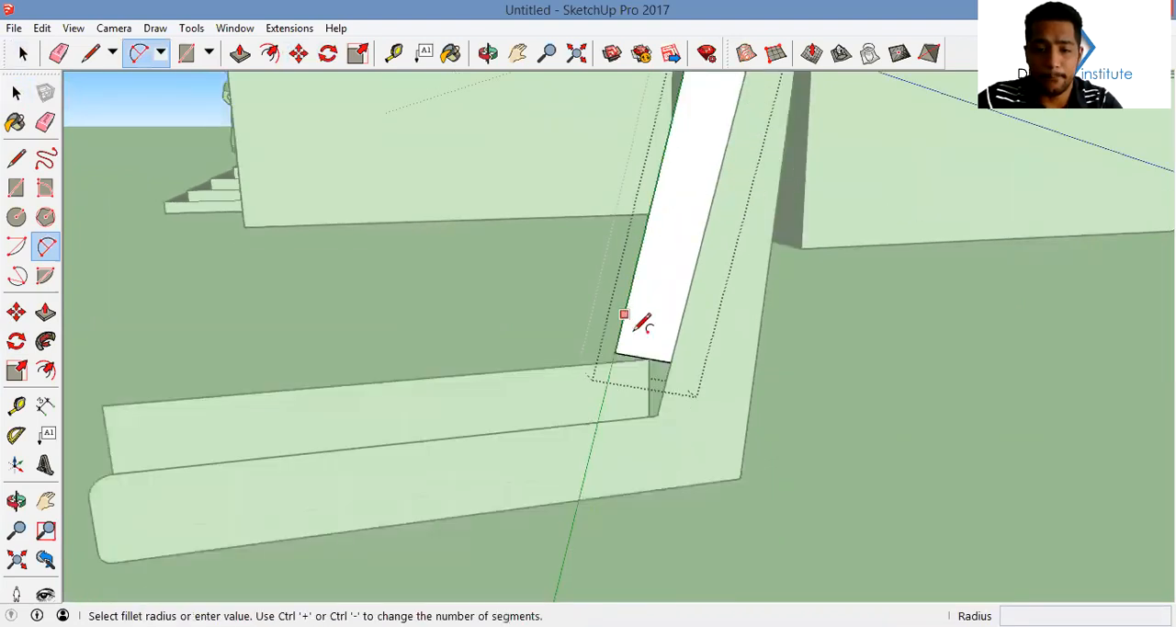
{"action": "scroll", "coordinate": [632, 333], "scroll_direction": "up", "scroll_amount": 1}
{"action": "left_click", "coordinate": [610, 346]}
{"action": "double_click", "coordinate": [631, 360]}
{"action": "scroll", "coordinate": [674, 371], "scroll_direction": "up", "scroll_amount": 2}
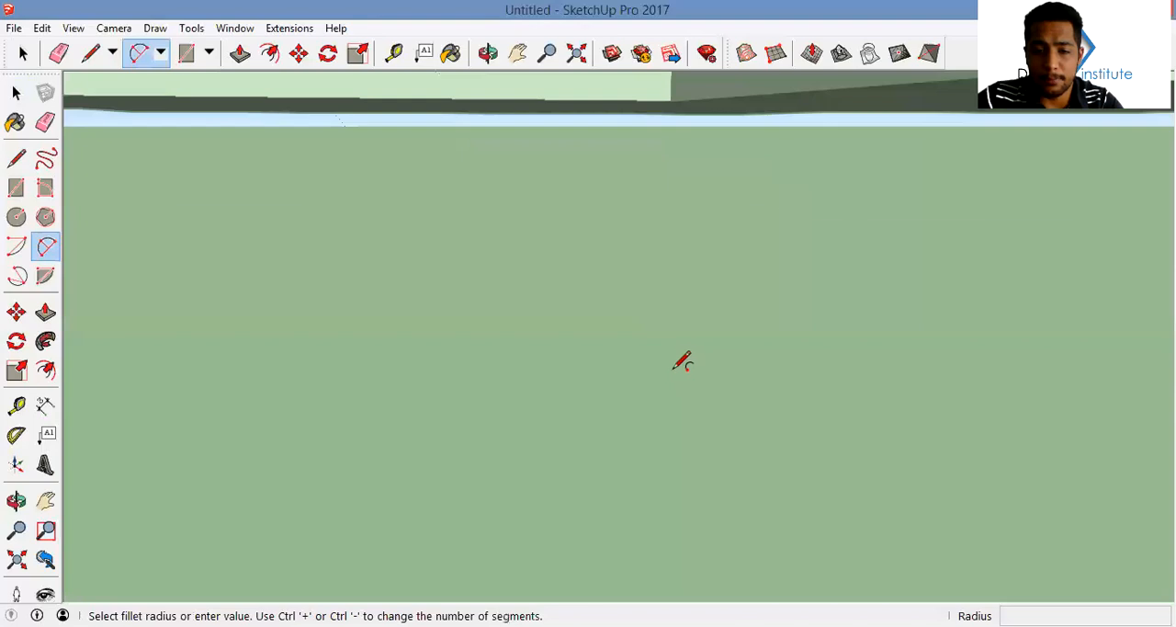
{"action": "scroll", "coordinate": [674, 372], "scroll_direction": "down", "scroll_amount": 1}
{"action": "left_click", "coordinate": [658, 340]}
{"action": "double_click", "coordinate": [687, 317]}
{"action": "key", "text": "space"}
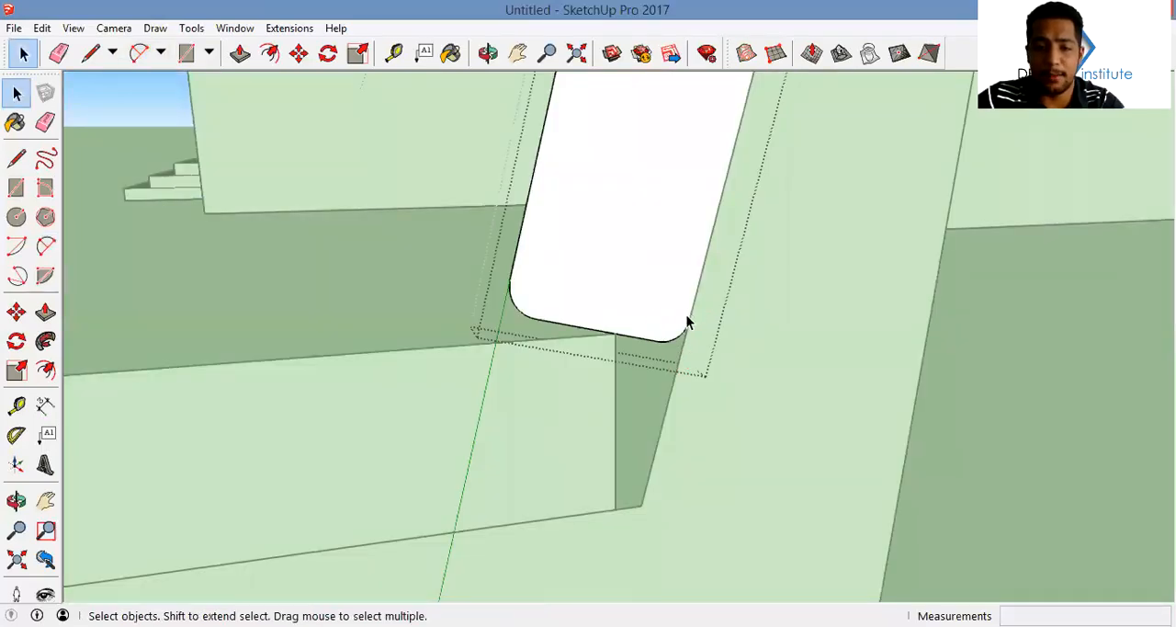
Inside the seat cushion group, round the two rear corners of the cushion profile with arcs
{"action": "left_click", "coordinate": [608, 362]}
{"action": "double_click", "coordinate": [608, 362]}
{"action": "key", "text": "a"}
{"action": "left_click", "coordinate": [590, 336]}
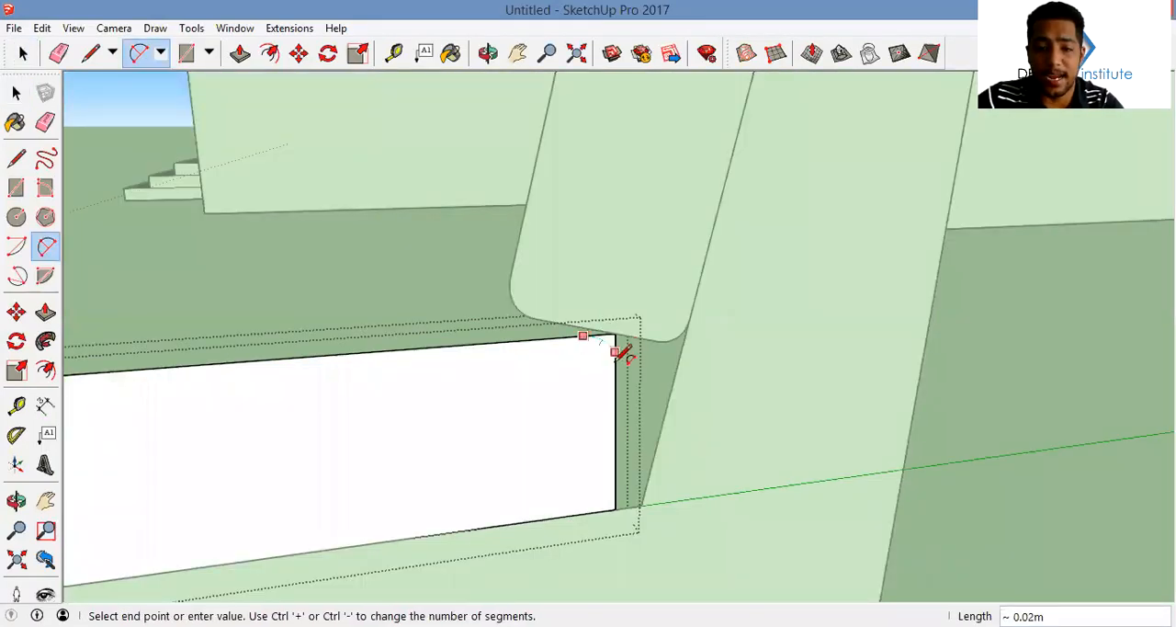
{"action": "left_click", "coordinate": [614, 365]}
{"action": "left_click", "coordinate": [615, 473]}
{"action": "left_click", "coordinate": [590, 512]}
{"action": "key", "text": "Escape"}
Round the seat cushion profile's two front corners with arcs and leave the group
{"action": "scroll", "coordinate": [595, 450], "scroll_direction": "down", "scroll_amount": 1}
{"action": "middle_click_drag", "start_coordinate": [596, 459], "coordinate": [662, 323]}
{"action": "left_click", "coordinate": [628, 464]}
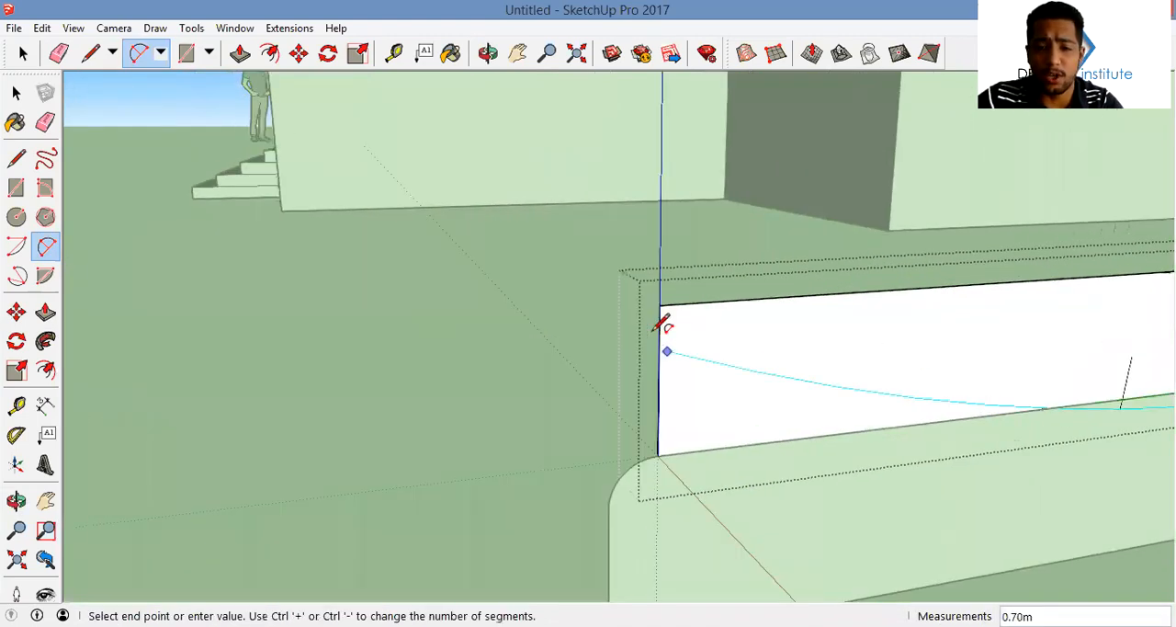
{"action": "left_click", "coordinate": [658, 337]}
{"action": "key", "text": "Escape"}
{"action": "left_click", "coordinate": [689, 303]}
{"action": "left_click", "coordinate": [658, 335]}
{"action": "left_click", "coordinate": [658, 432]}
{"action": "double_click", "coordinate": [684, 453]}
{"action": "key", "text": "space"}
{"action": "left_click", "coordinate": [643, 370]}
Draw a flat rectangle from the sofa profile's lower edge and erase two sides to leave an L-shaped path
{"action": "scroll", "coordinate": [670, 364], "scroll_direction": "down", "scroll_amount": 5}
{"action": "middle_click_drag", "start_coordinate": [716, 380], "coordinate": [573, 349]}
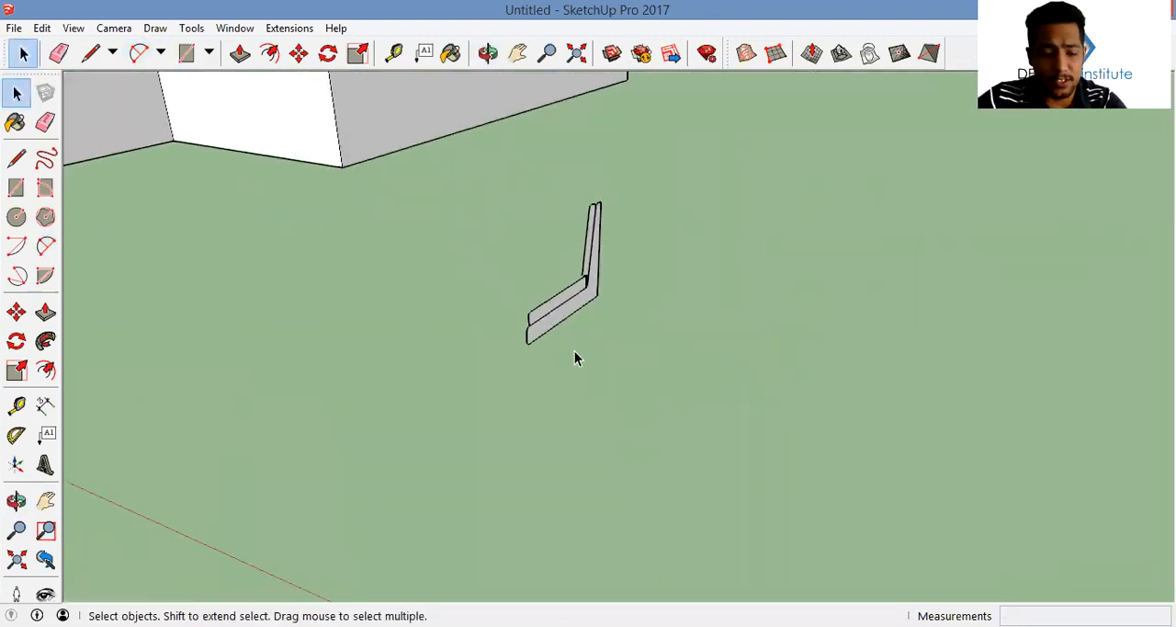
{"action": "key", "text": "r"}
{"action": "left_click", "coordinate": [588, 317]}
{"action": "middle_click_drag", "start_coordinate": [662, 414], "coordinate": [488, 332]}
{"action": "left_click", "coordinate": [739, 466]}
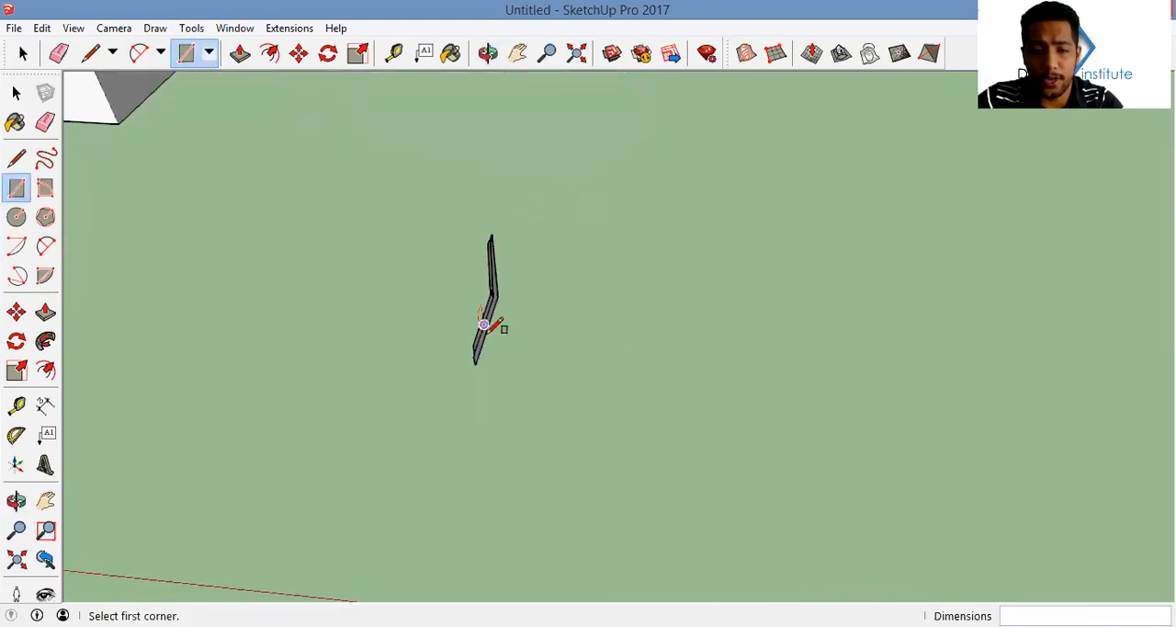
{"action": "left_click", "coordinate": [484, 324]}
{"action": "left_click", "coordinate": [725, 414]}
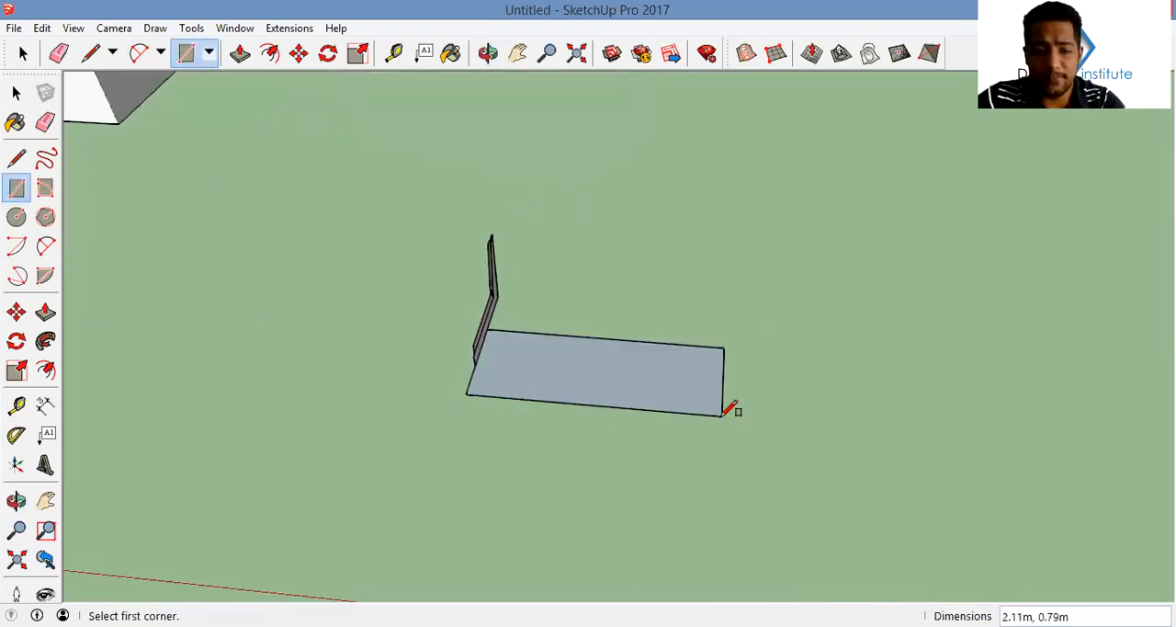
{"action": "left_click", "coordinate": [495, 404]}
{"action": "mouse_move", "coordinate": [612, 395]}
{"action": "middle_mouse_down"}
{"action": "mouse_move", "coordinate": [518, 313]}
{"action": "mouse_move", "coordinate": [554, 328]}
{"action": "middle_mouse_up"}
Inside the sofa profile group, trace the L-shaped path with lines
{"action": "key", "text": "space"}
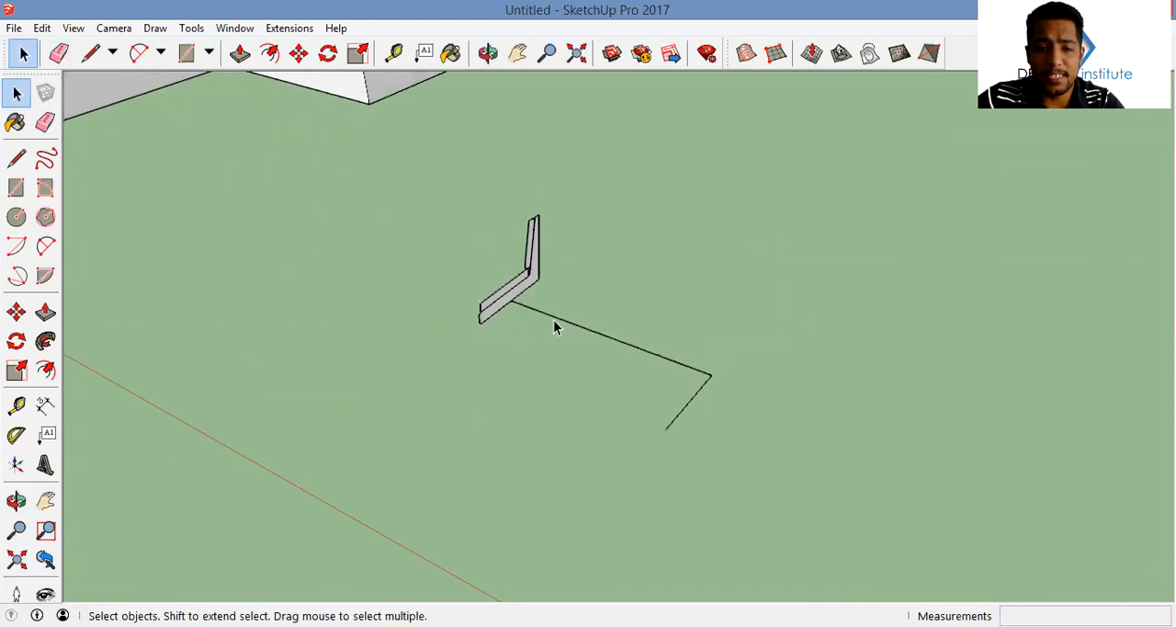
{"action": "double_click", "coordinate": [536, 287]}
{"action": "key", "text": "l"}
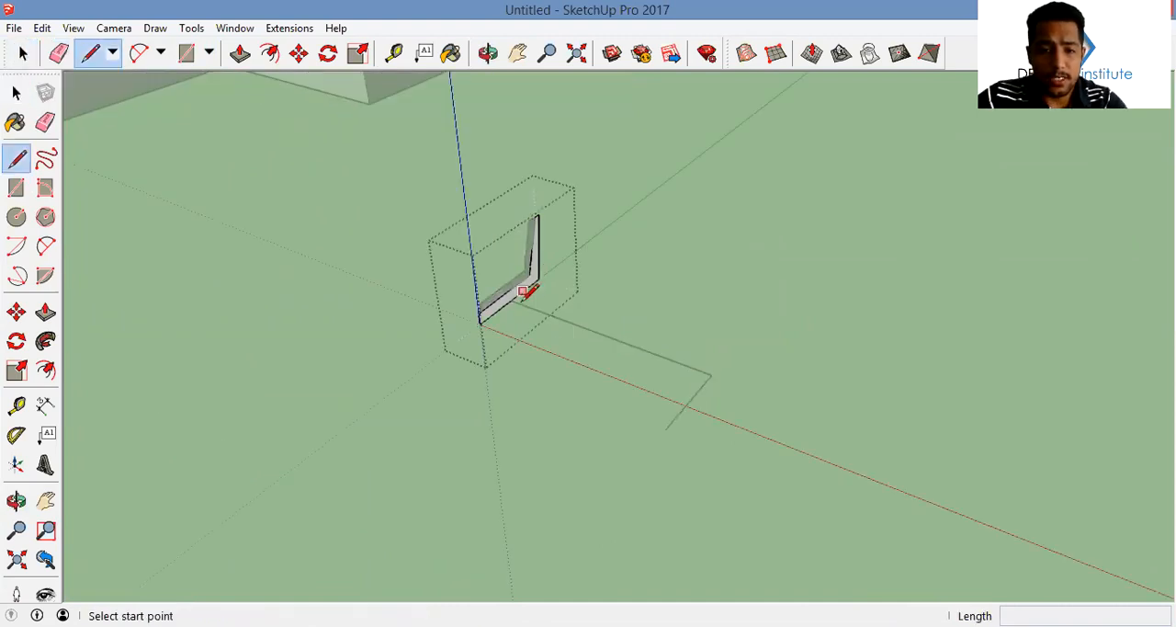
{"action": "left_click", "coordinate": [511, 300]}
{"action": "left_click", "coordinate": [711, 374]}
{"action": "key", "text": "space"}
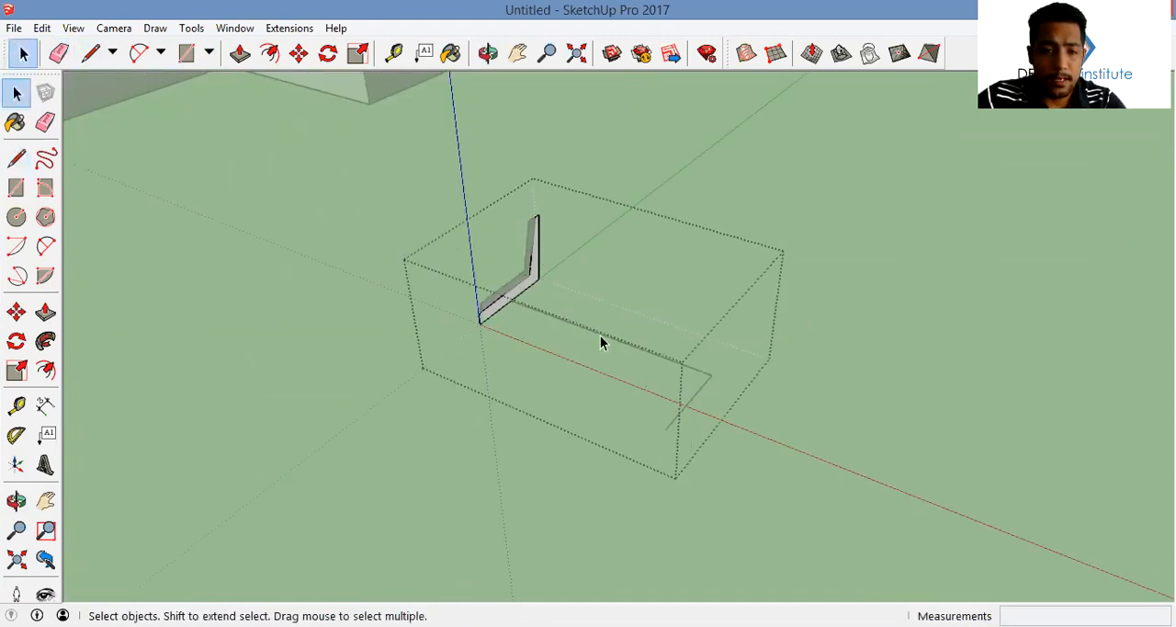
Extrude the sofa frame profile along the L-shaped path with Follow Me
{"action": "left_click_drag", "start_coordinate": [650, 323], "coordinate": [649, 325]}
{"action": "left_click", "coordinate": [45, 341]}
{"action": "left_click", "coordinate": [538, 321]}
{"action": "middle_click_drag", "start_coordinate": [538, 322], "coordinate": [726, 257]}
Paint the sofa frame with the Wood Veneer 01 material from the Wood collection
{"action": "key", "text": "b"}
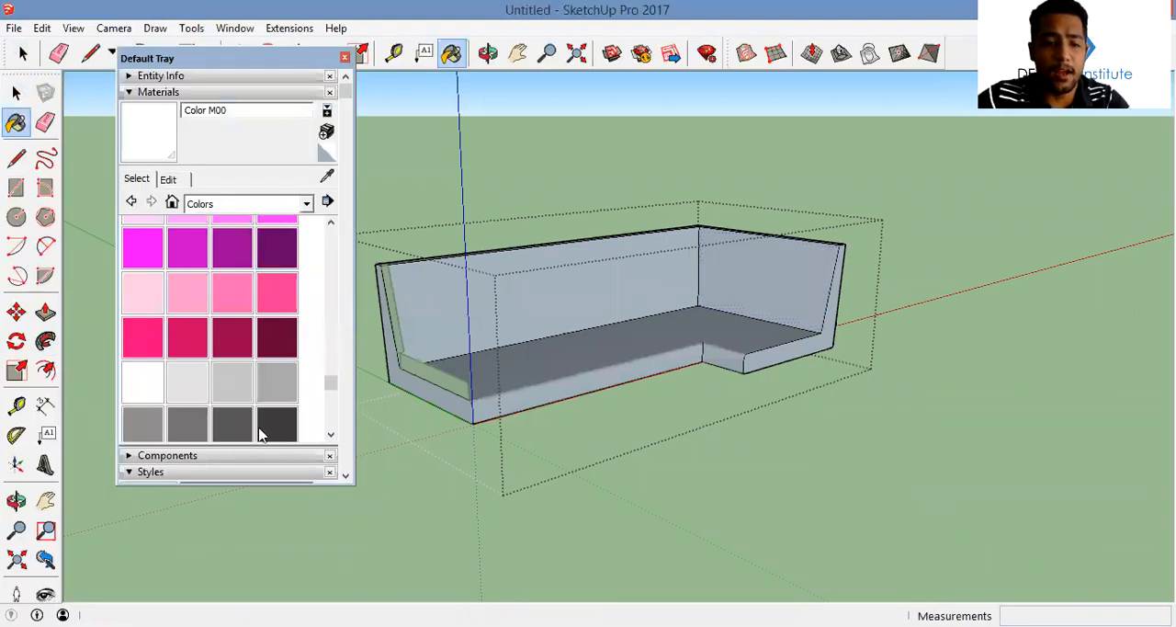
{"action": "left_click", "coordinate": [307, 204]}
{"action": "left_click", "coordinate": [232, 436]}
{"action": "left_click", "coordinate": [233, 325]}
{"action": "left_click", "coordinate": [616, 313]}
{"action": "mouse_move", "coordinate": [617, 317]}
{"action": "middle_mouse_down"}
{"action": "mouse_move", "coordinate": [333, 346]}
{"action": "mouse_move", "coordinate": [568, 328]}
{"action": "mouse_move", "coordinate": [463, 352]}
{"action": "mouse_move", "coordinate": [501, 331]}
{"action": "mouse_move", "coordinate": [601, 190]}
{"action": "mouse_move", "coordinate": [739, 368]}
{"action": "middle_mouse_up"}
{"action": "key", "text": "space"}
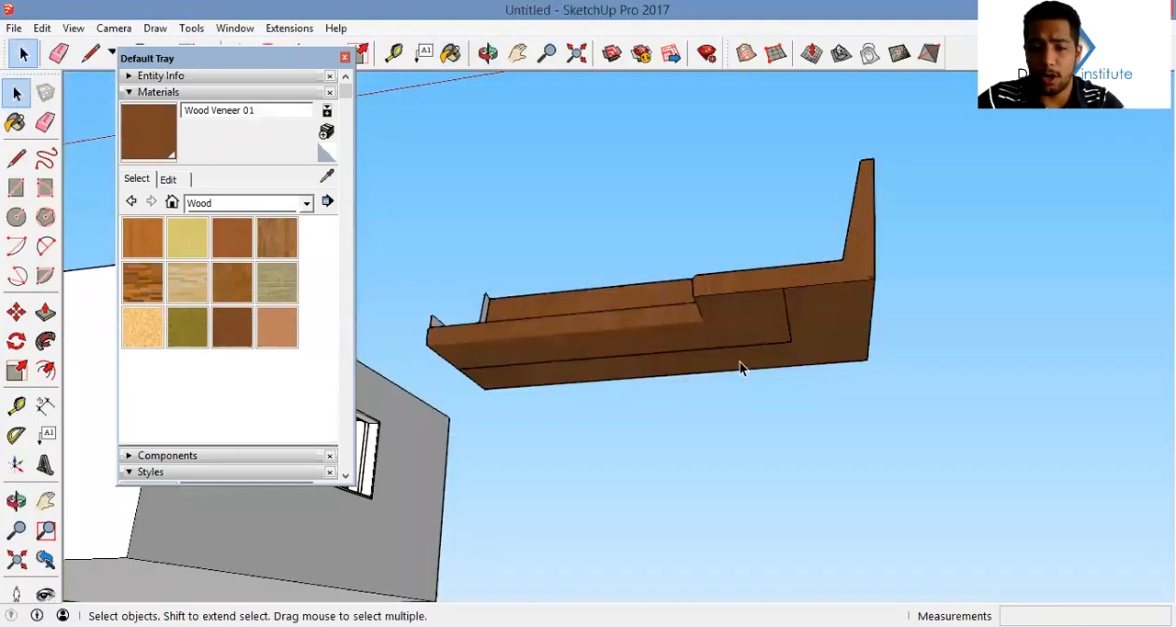
{"action": "left_click", "coordinate": [787, 332]}
{"action": "middle_click_drag", "start_coordinate": [799, 317], "coordinate": [703, 452]}
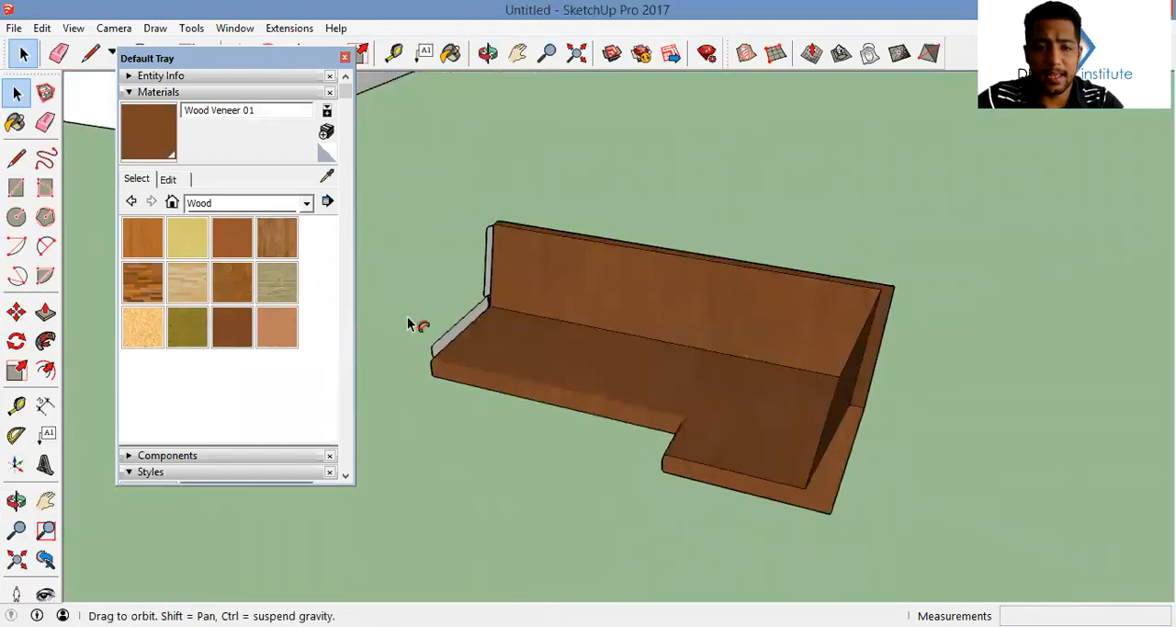
{"action": "key", "text": "space"}
{"action": "double_click", "coordinate": [478, 319]}
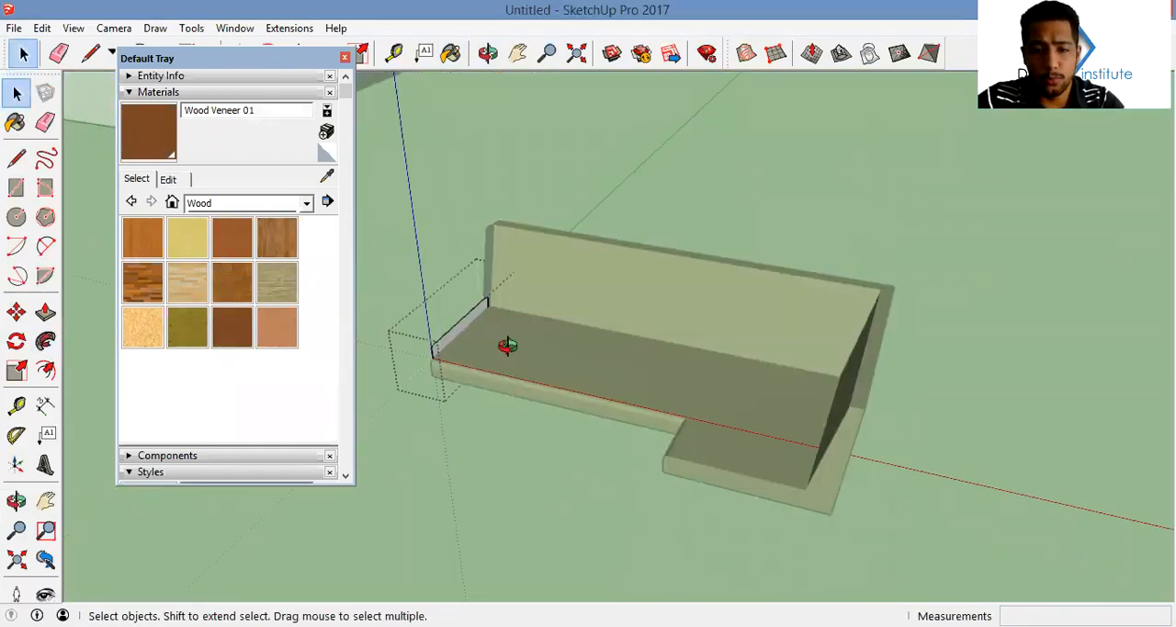
{"action": "key", "text": "Escape"}
Explode the seat cushion and back cushion groups
{"action": "right_click", "coordinate": [477, 313]}
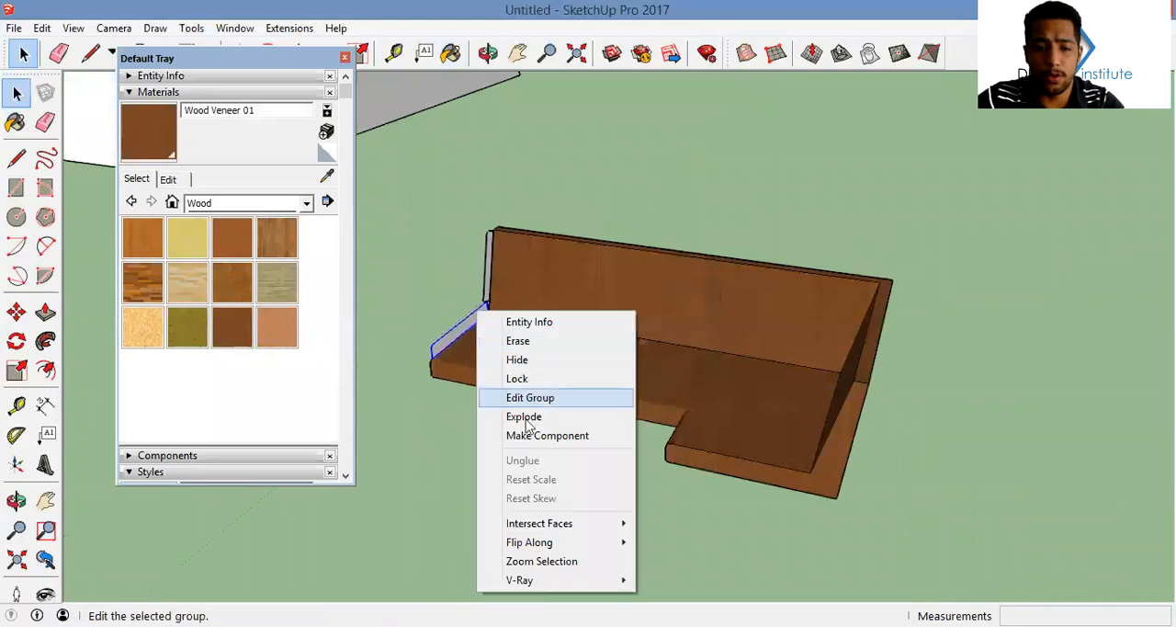
{"action": "key", "text": "Return"}
{"action": "right_click", "coordinate": [488, 272]}
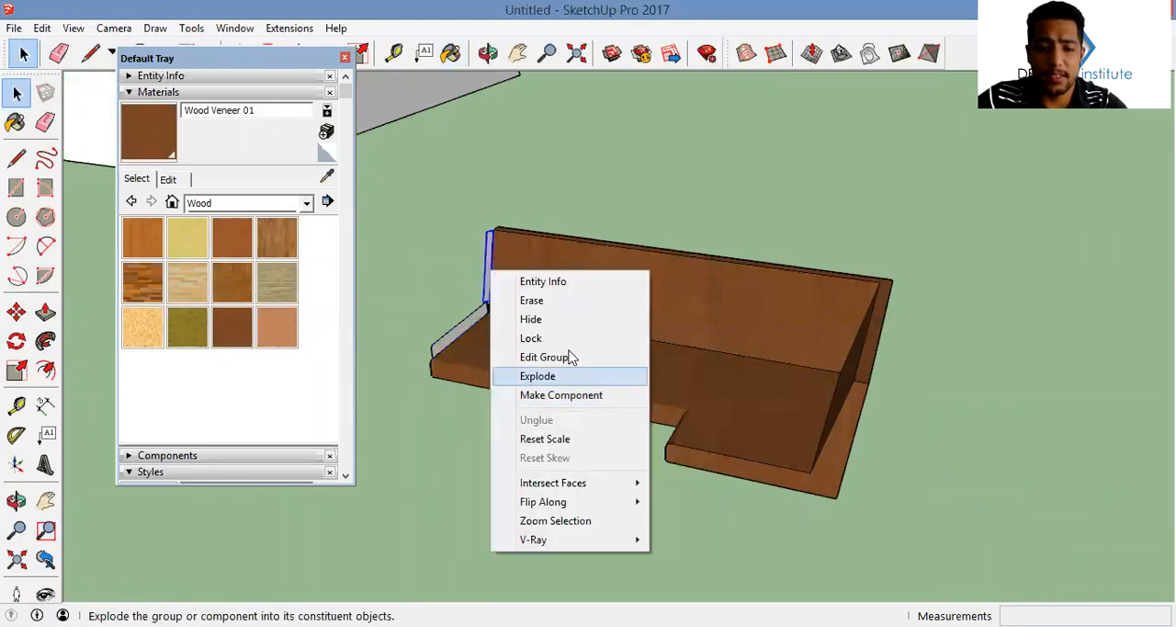
{"action": "left_click", "coordinate": [552, 376]}
Select the L-shaped path edges and extrude the seat cushion profile along them with Follow Me
{"action": "middle_click_drag", "start_coordinate": [656, 414], "coordinate": [583, 384]}
{"action": "left_click", "coordinate": [793, 310]}
{"action": "left_click", "coordinate": [803, 293]}
{"action": "left_click", "coordinate": [779, 308], "text": "shift"}
{"action": "key", "text": "space"}
{"action": "key", "text": "p"}
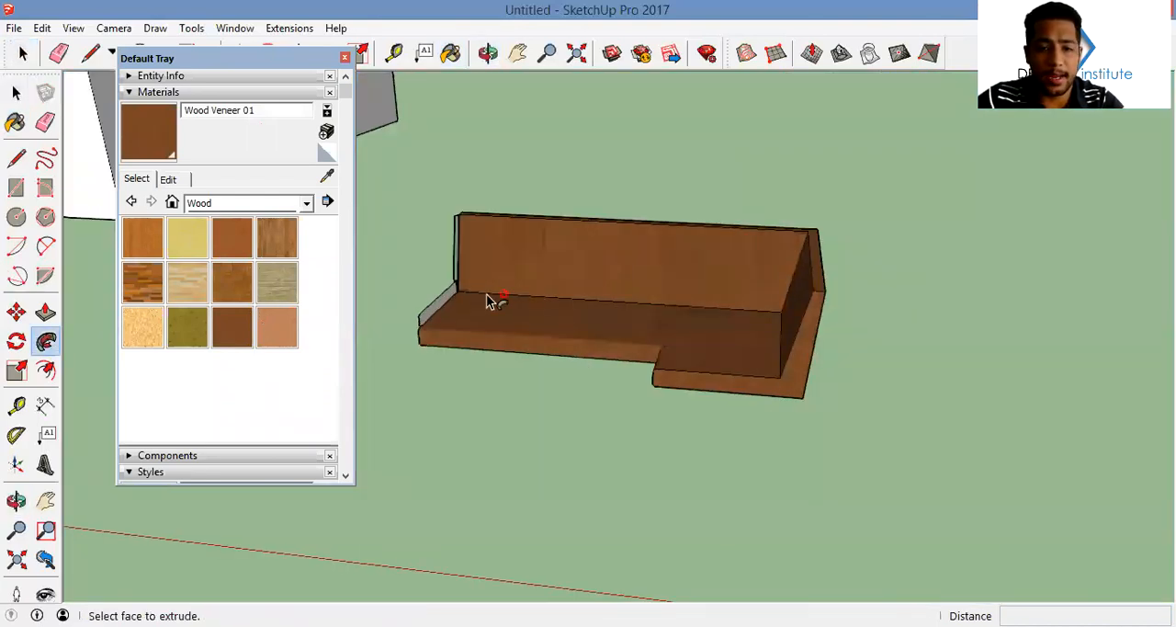
{"action": "left_click", "coordinate": [446, 305]}
Extrude the back cushion profile along the same L-shaped path with Follow Me
{"action": "key", "text": "space"}
{"action": "middle_click_drag", "start_coordinate": [691, 248], "coordinate": [712, 110]}
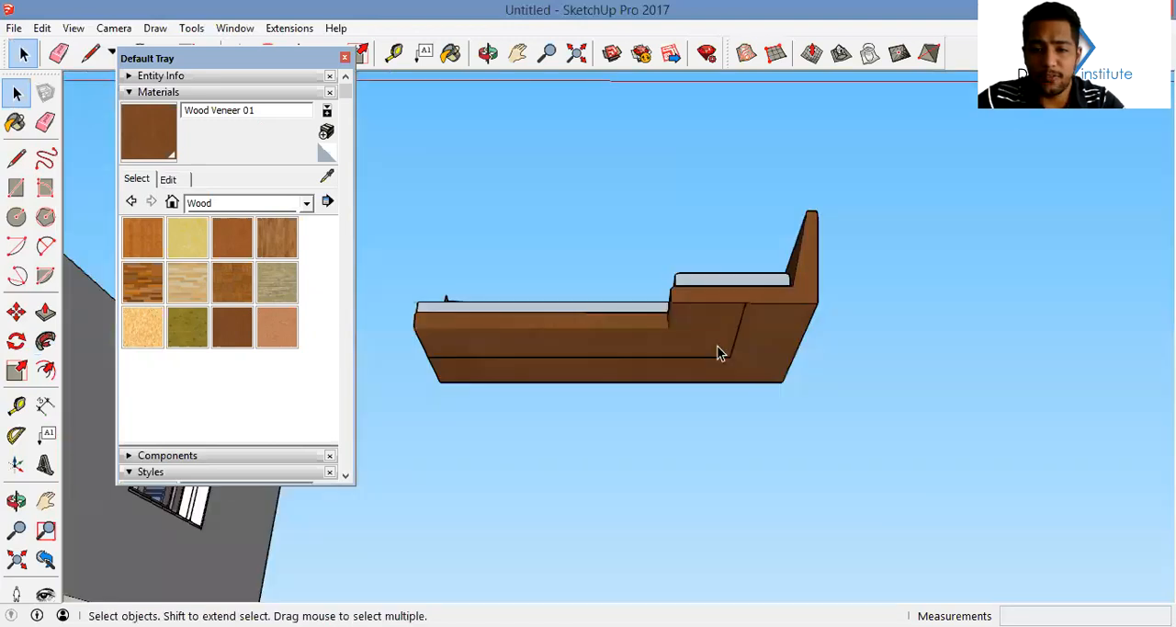
{"action": "middle_click_drag", "start_coordinate": [743, 339], "coordinate": [680, 588]}
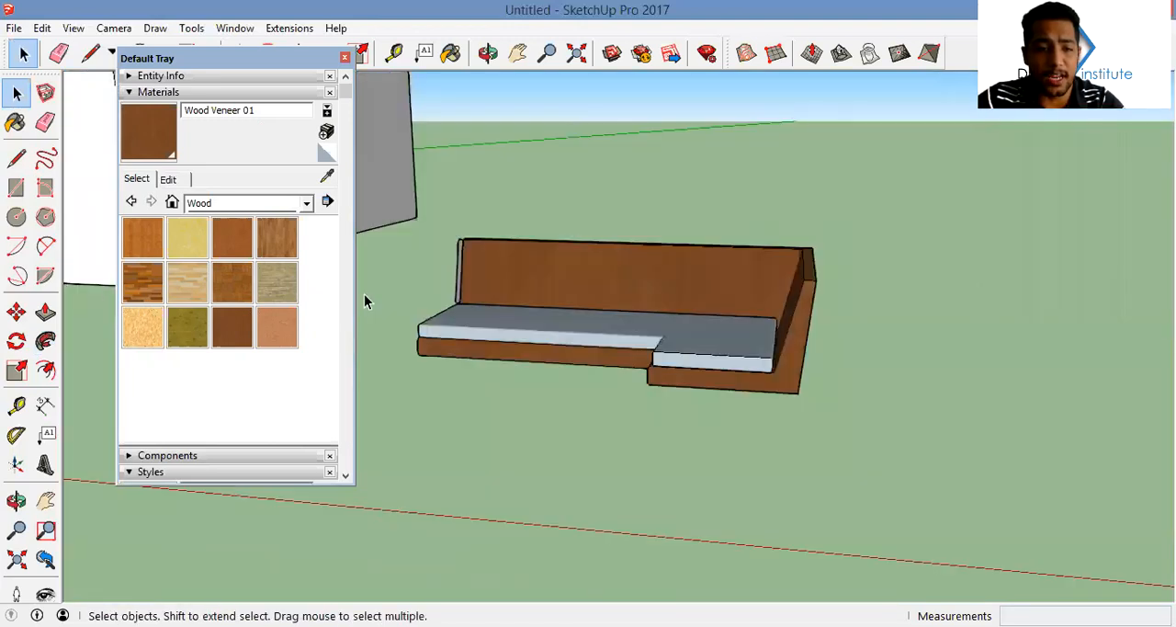
{"action": "left_click", "coordinate": [45, 347]}
{"action": "left_click", "coordinate": [459, 275]}
{"action": "mouse_move", "coordinate": [683, 372]}
{"action": "middle_mouse_down"}
{"action": "mouse_move", "coordinate": [768, 381]}
{"action": "mouse_move", "coordinate": [840, 255]}
{"action": "mouse_move", "coordinate": [799, 294]}
{"action": "middle_mouse_up"}
{"action": "key", "text": "space"}
Paint the seat and back cushions with Leather Blue from the carpet, fabrics and leathers collection
{"action": "key", "text": "b"}
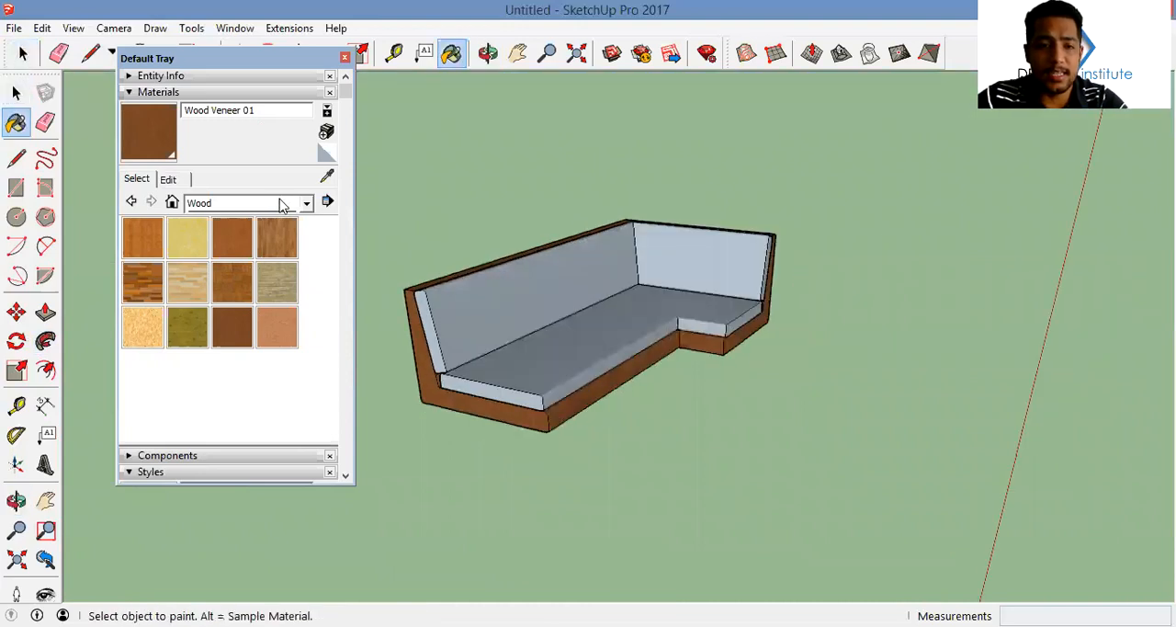
{"action": "left_click", "coordinate": [283, 204]}
{"action": "left_click", "coordinate": [303, 252]}
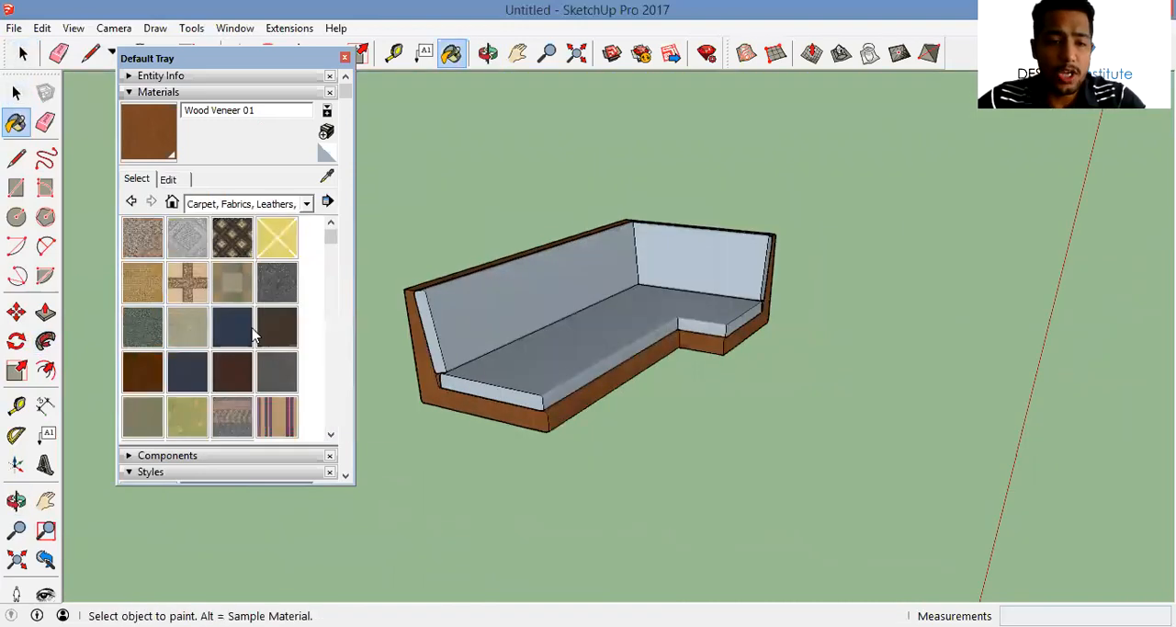
{"action": "left_click", "coordinate": [241, 326]}
{"action": "left_click", "coordinate": [569, 313]}
{"action": "key", "text": "space"}
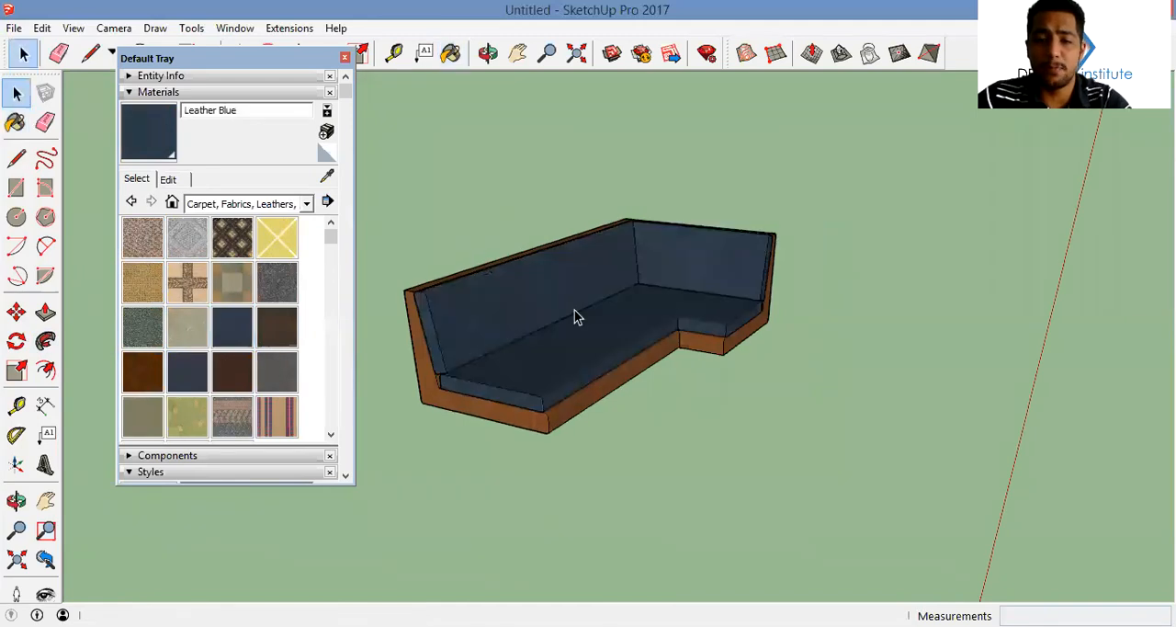
{"action": "mouse_move", "coordinate": [433, 352]}
{"action": "middle_mouse_down"}
{"action": "mouse_move", "coordinate": [628, 272]}
{"action": "mouse_move", "coordinate": [745, 255]}
{"action": "mouse_move", "coordinate": [669, 305]}
{"action": "mouse_move", "coordinate": [384, 89]}
{"action": "middle_mouse_up"}
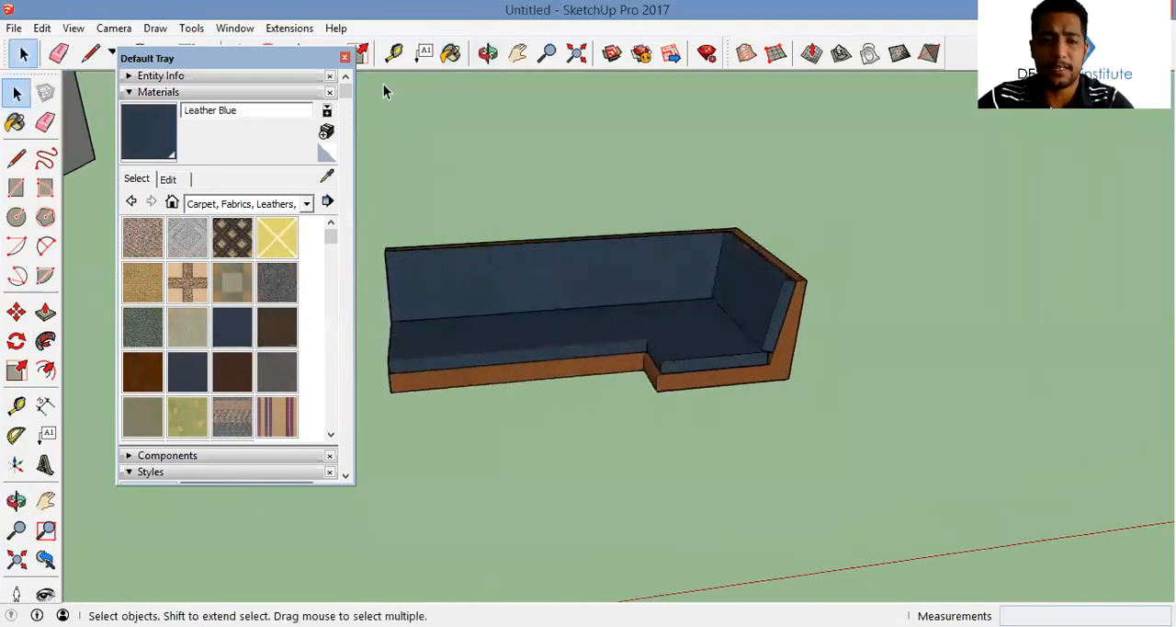
{"action": "left_click", "coordinate": [344, 56]}
Select the whole sofa with its cushions and make it one group
{"action": "left_click_drag", "start_coordinate": [336, 168], "coordinate": [312, 149]}
{"action": "key", "text": "Delete"}
{"action": "key", "text": "ctrl+z"}
{"action": "right_click", "coordinate": [504, 250]}
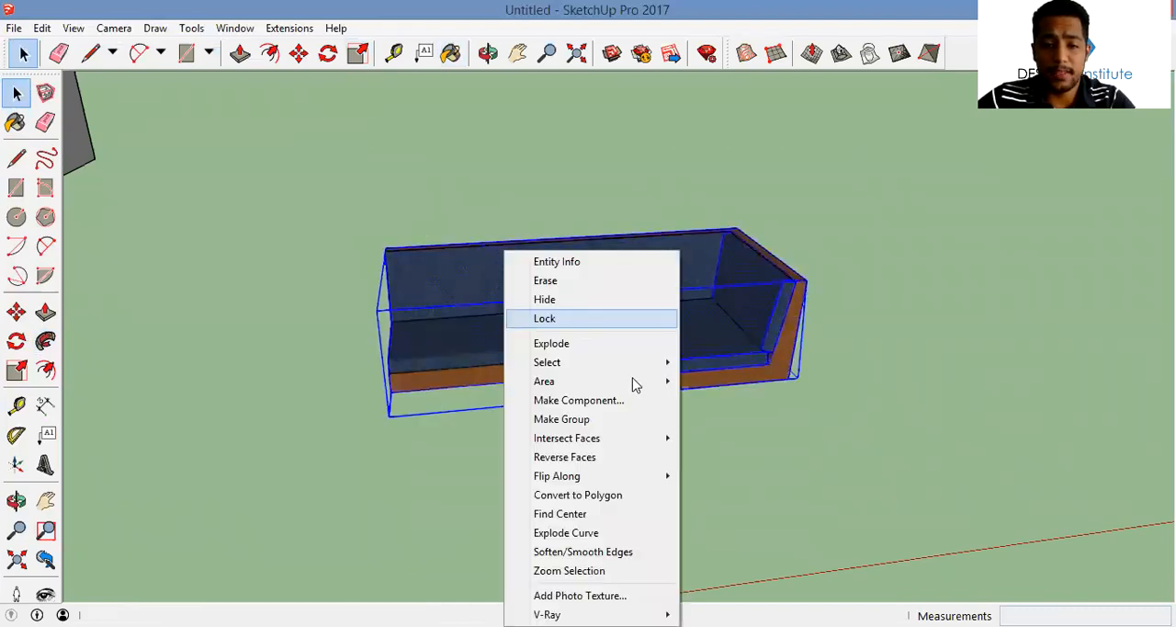
{"action": "left_click", "coordinate": [598, 421]}
Try to draw a small leg square on the underside of the sofa's short section
{"action": "middle_click_drag", "start_coordinate": [720, 221], "coordinate": [641, 217]}
{"action": "key", "text": "r"}
{"action": "scroll", "coordinate": [664, 298], "scroll_direction": "up", "scroll_amount": 4}
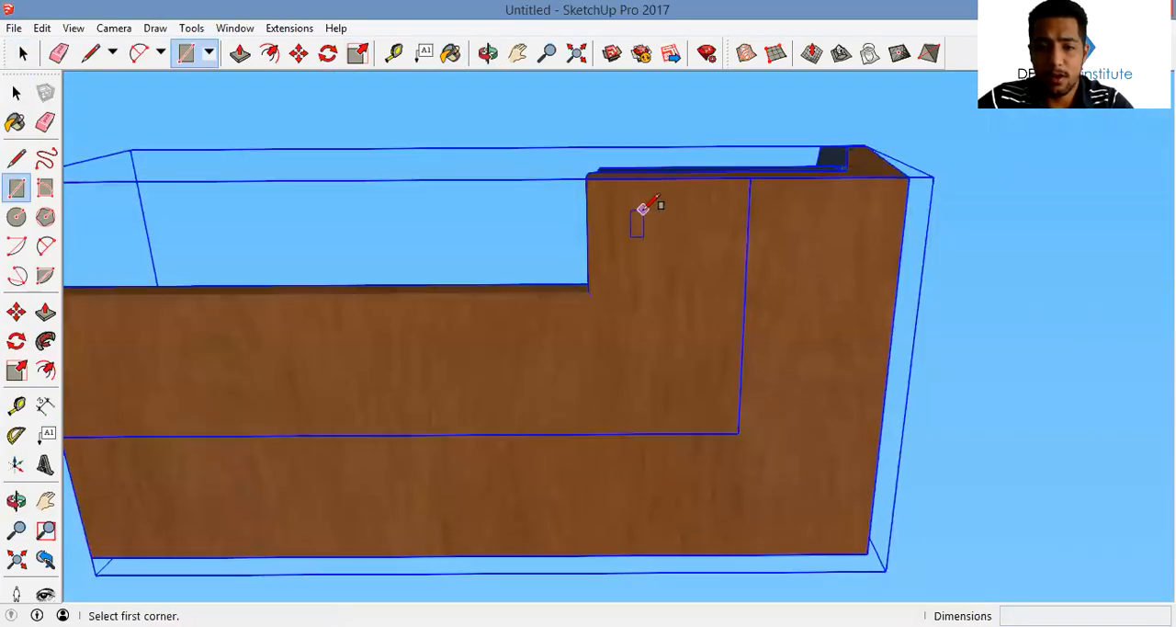
{"action": "left_click", "coordinate": [643, 207]}
{"action": "left_click", "coordinate": [676, 241]}
{"action": "key", "text": "space"}
{"action": "scroll", "coordinate": [664, 234], "scroll_direction": "up", "scroll_amount": 2}
{"action": "scroll", "coordinate": [664, 235], "scroll_direction": "up", "scroll_amount": 1}
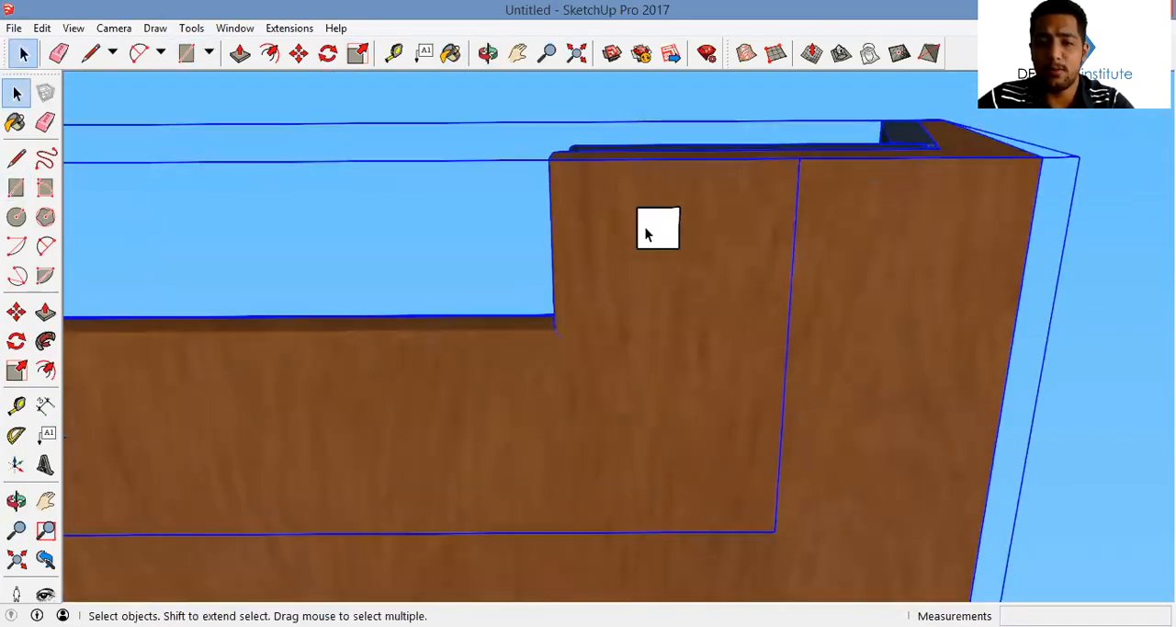
{"action": "key", "text": "ctrl+z"}
Draw a small square on the underside near the short section's front corner and make it a component named leg
{"action": "key", "text": "r"}
{"action": "left_click", "coordinate": [601, 209]}
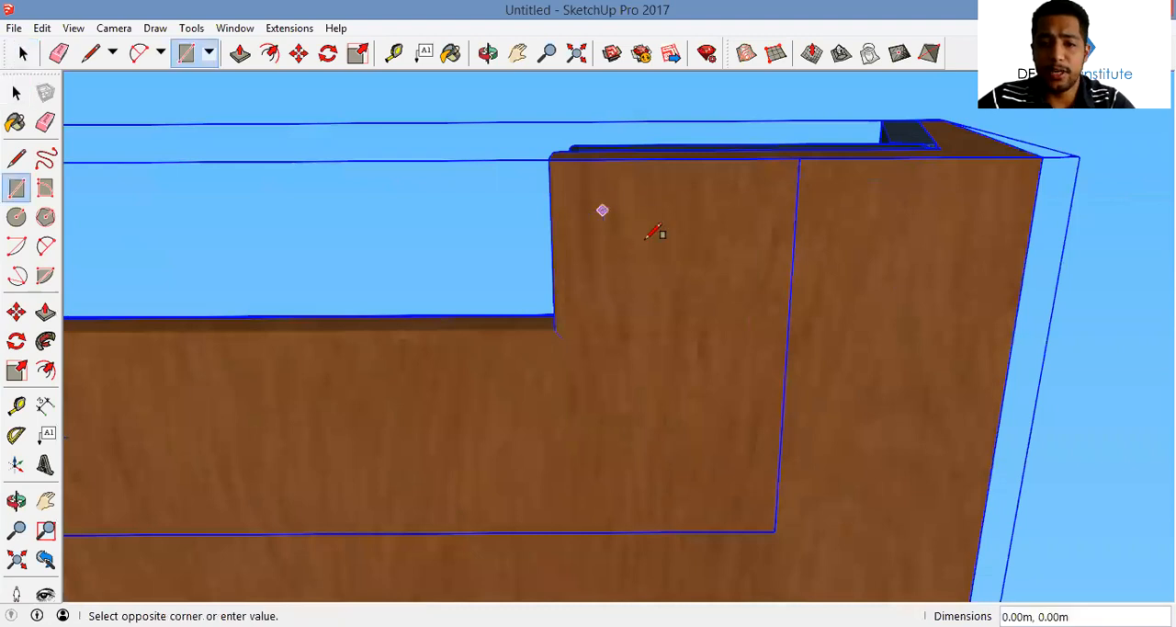
{"action": "left_click", "coordinate": [634, 240]}
{"action": "key", "text": "space"}
{"action": "left_click", "coordinate": [612, 226]}
{"action": "right_click", "coordinate": [612, 226]}
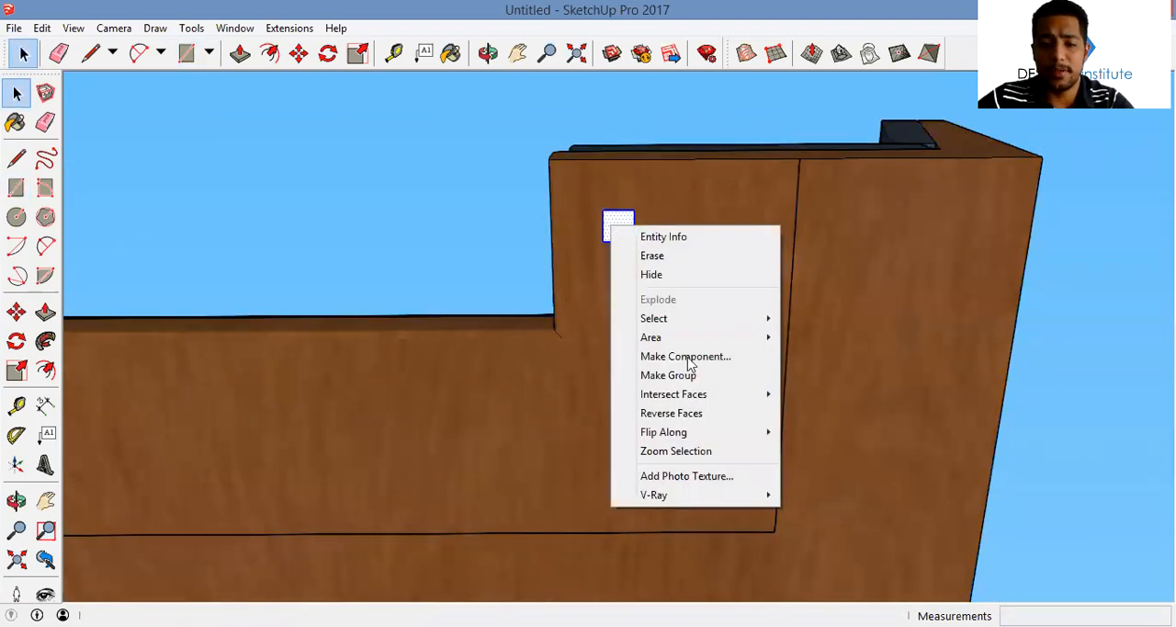
{"action": "left_click", "coordinate": [686, 357]}
{"action": "type", "text": "m"}
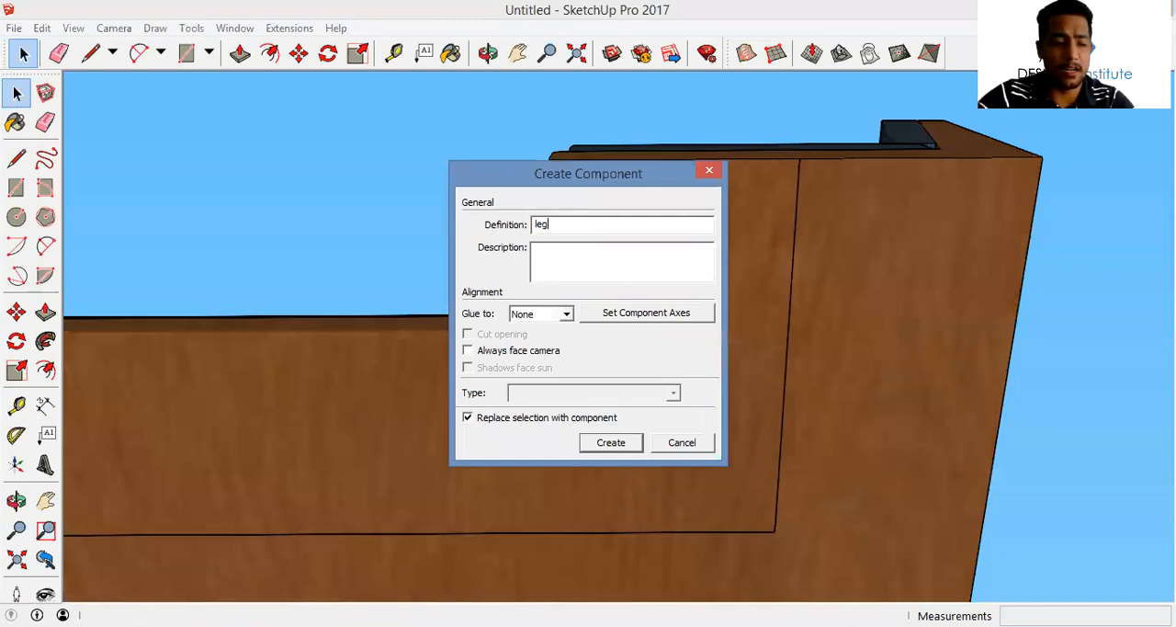
{"action": "key", "text": "Return"}
Copy the leg square to the outer corner of the short section's end and to the back corner of the L
{"action": "key", "text": "m"}
{"action": "key", "text": "ctrl"}
{"action": "left_click", "coordinate": [618, 226]}
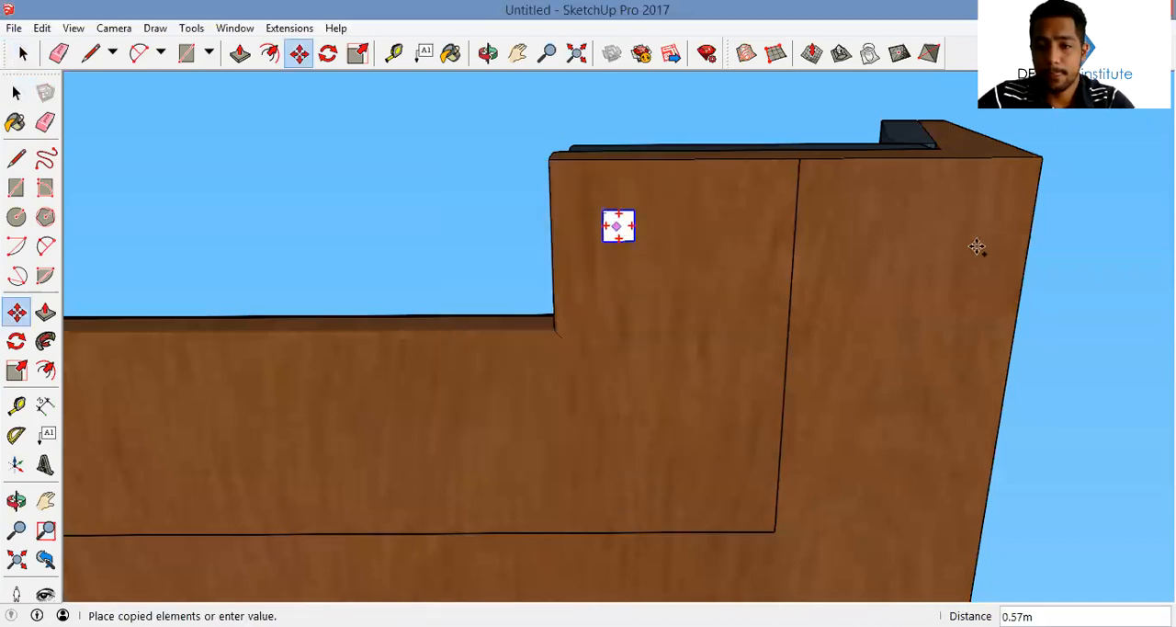
{"action": "left_click", "coordinate": [941, 234]}
{"action": "key", "text": "ctrl"}
{"action": "left_click", "coordinate": [943, 230]}
{"action": "middle_click_drag", "start_coordinate": [889, 568], "coordinate": [860, 375], "text": "shift"}
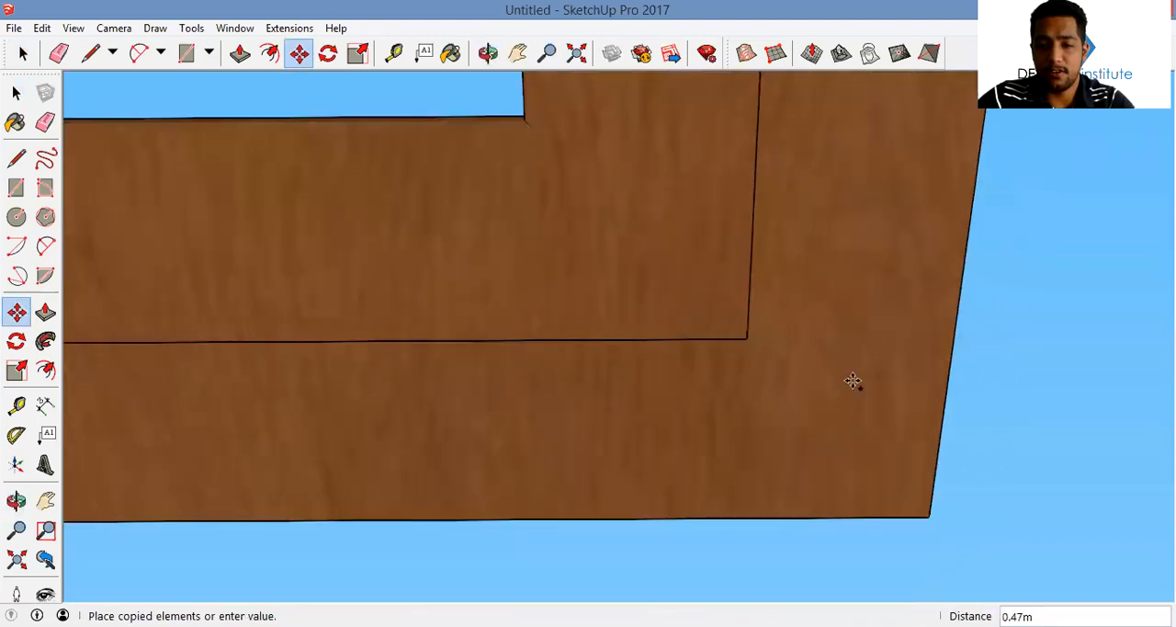
{"action": "left_click", "coordinate": [866, 440]}
Copy the leg square to the back and front corners at the far end of the sofa's long section
{"action": "key", "text": "ctrl"}
{"action": "left_click", "coordinate": [867, 440]}
{"action": "scroll", "coordinate": [527, 434], "scroll_direction": "down", "scroll_amount": 2}
{"action": "middle_click_drag", "start_coordinate": [527, 435], "coordinate": [801, 430], "text": "shift"}
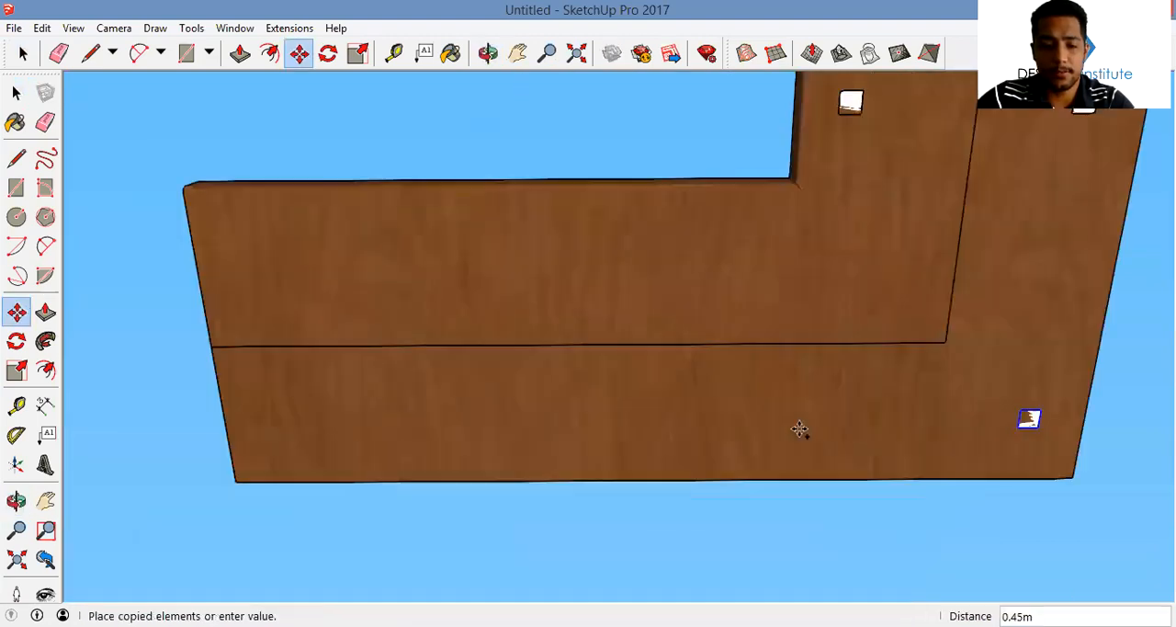
{"action": "left_click", "coordinate": [299, 435]}
{"action": "key", "text": "ctrl"}
{"action": "left_click", "coordinate": [297, 433]}
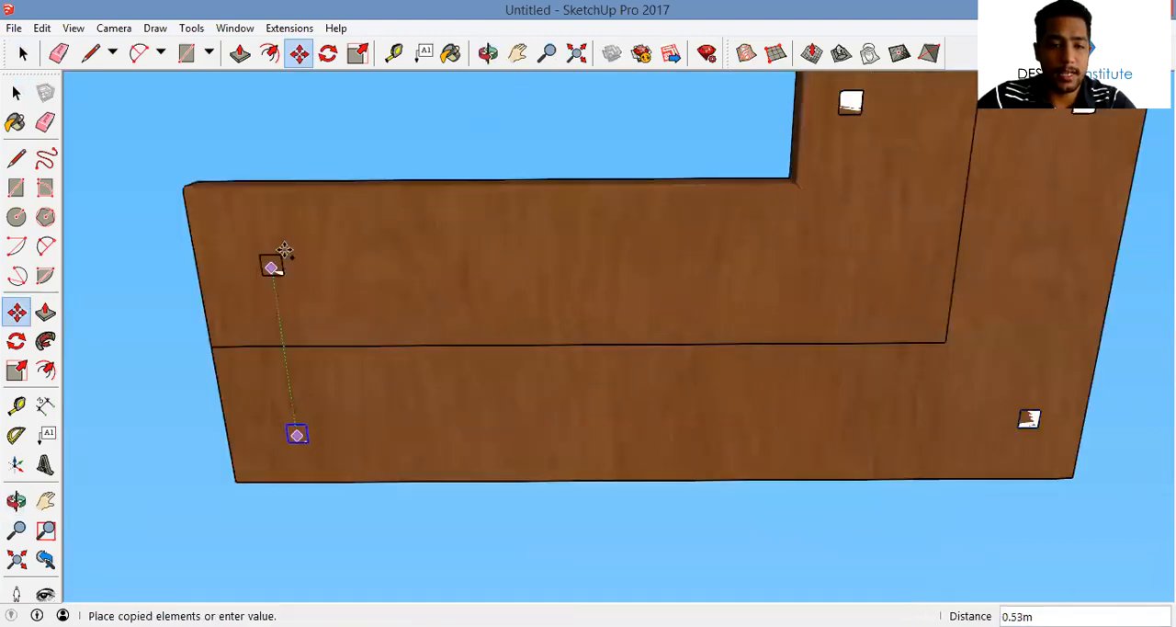
{"action": "left_click", "coordinate": [267, 240]}
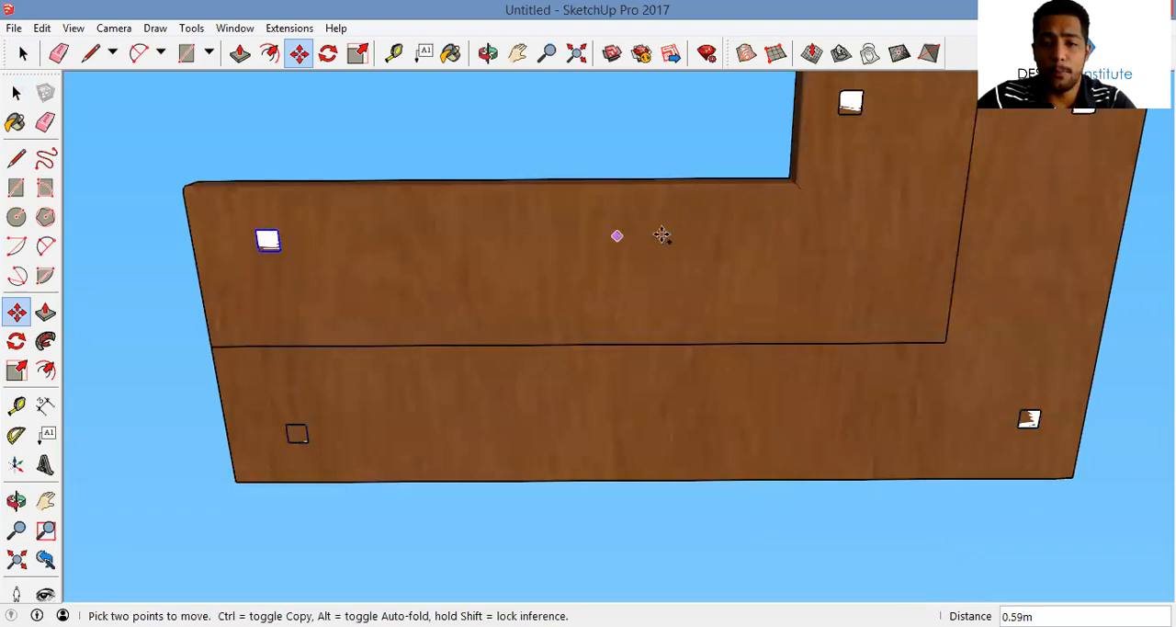
Copy the two end leg squares together along the long section to around its middle
{"action": "key", "text": "space"}
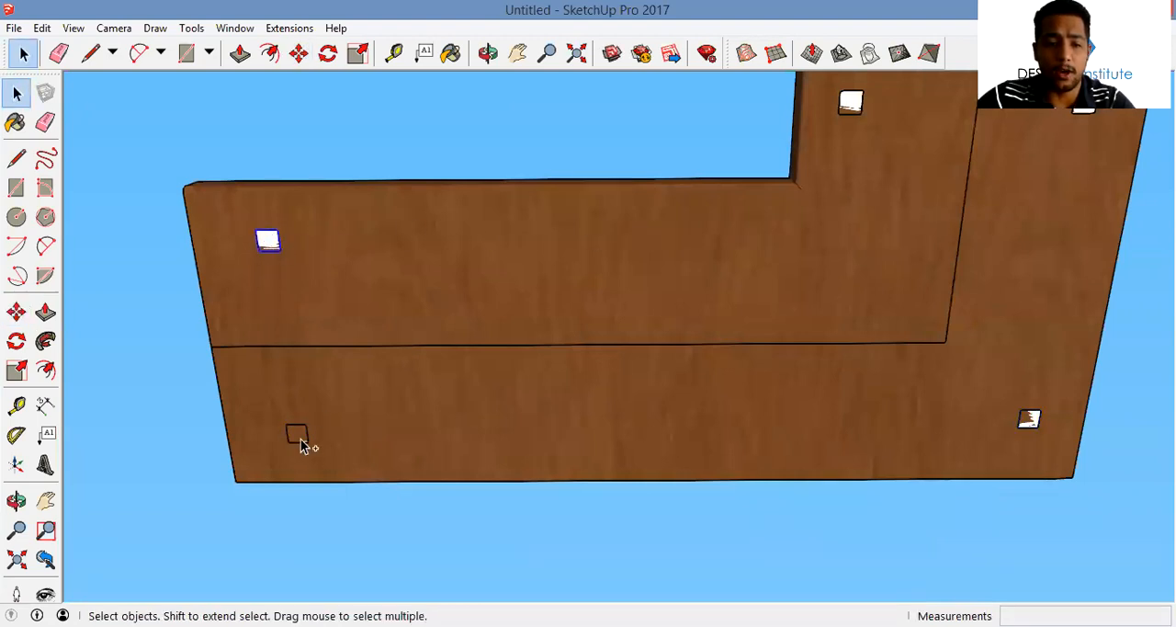
{"action": "key", "text": "m"}
{"action": "key", "text": "ctrl"}
{"action": "left_click", "coordinate": [276, 302]}
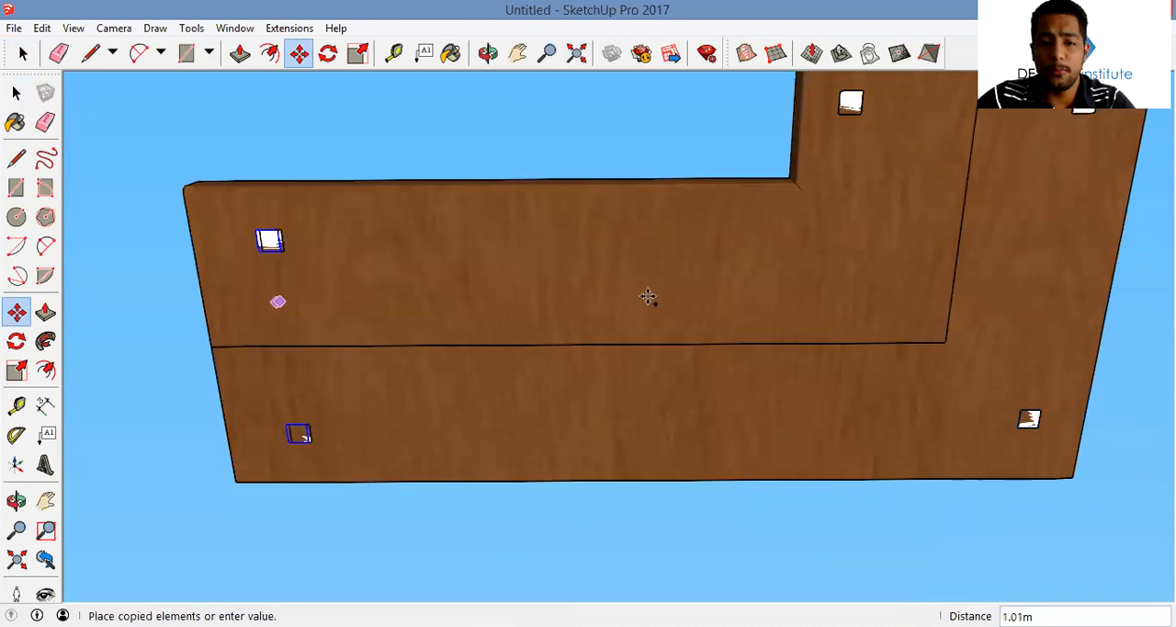
{"action": "left_click", "coordinate": [695, 292]}
Copy the short section's front leg square about 0.95 m straight across to the sofa's back strip
{"action": "middle_click_drag", "start_coordinate": [710, 287], "coordinate": [686, 169]}
{"action": "key", "text": "space"}
{"action": "key", "text": "m"}
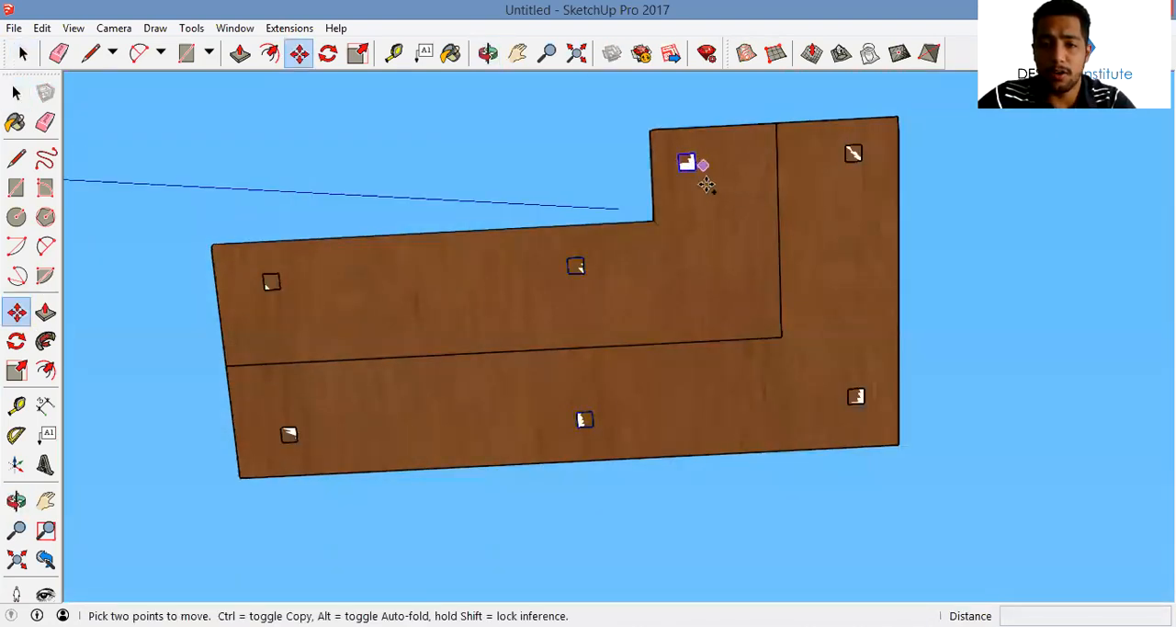
{"action": "key", "text": "ctrl"}
{"action": "left_click", "coordinate": [704, 168]}
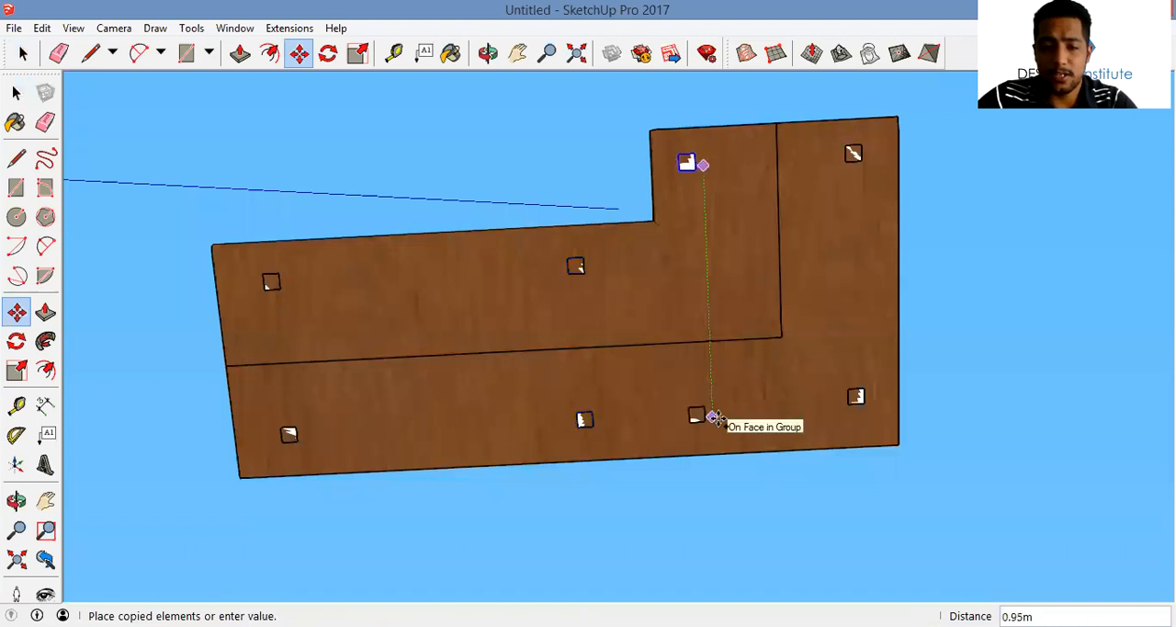
{"action": "left_click", "coordinate": [704, 414]}
Zoom in on a leg square and offset its outline inward inside the component
{"action": "key", "text": "space"}
{"action": "middle_click_drag", "start_coordinate": [651, 336], "coordinate": [670, 205]}
{"action": "scroll", "coordinate": [685, 168], "scroll_direction": "up", "scroll_amount": 3}
{"action": "scroll", "coordinate": [685, 168], "scroll_direction": "up", "scroll_amount": 3}
{"action": "key", "text": "f"}
{"action": "left_click", "coordinate": [670, 205]}
{"action": "left_click", "coordinate": [678, 200]}
Move the inner square straight down to form a tapered leg, and finish editing the component
{"action": "key", "text": "m"}
{"action": "key", "text": "space"}
{"action": "left_click", "coordinate": [649, 242]}
{"action": "key", "text": "m"}
{"action": "left_click", "coordinate": [643, 238]}
{"action": "middle_click_drag", "start_coordinate": [647, 290], "coordinate": [636, 488]}
{"action": "middle_click_drag", "start_coordinate": [664, 376], "coordinate": [636, 456]}
{"action": "left_click", "coordinate": [656, 484]}
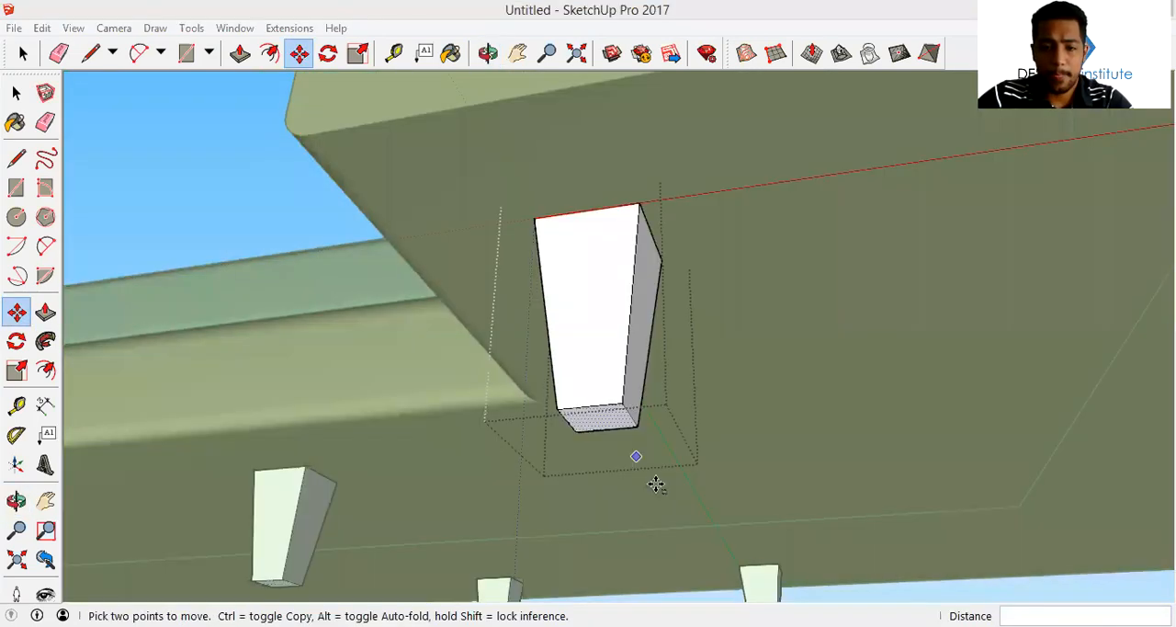
{"action": "scroll", "coordinate": [814, 356], "scroll_direction": "down", "scroll_amount": 2}
{"action": "middle_click_drag", "start_coordinate": [779, 275], "coordinate": [662, 258]}
{"action": "scroll", "coordinate": [690, 254], "scroll_direction": "down", "scroll_amount": 2}
{"action": "key", "text": "space"}
{"action": "key", "text": "Escape"}
Paint the sofa legs with Wood Cherry Original from the Wood collection
{"action": "scroll", "coordinate": [702, 248], "scroll_direction": "down", "scroll_amount": 2}
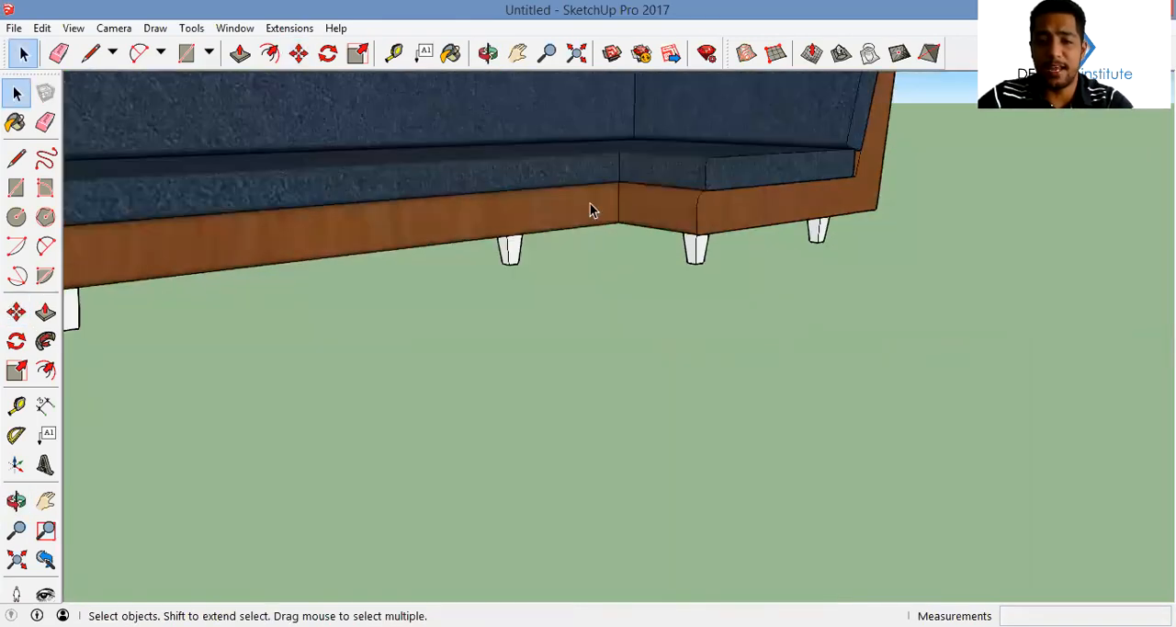
{"action": "middle_click_drag", "start_coordinate": [590, 204], "coordinate": [556, 219]}
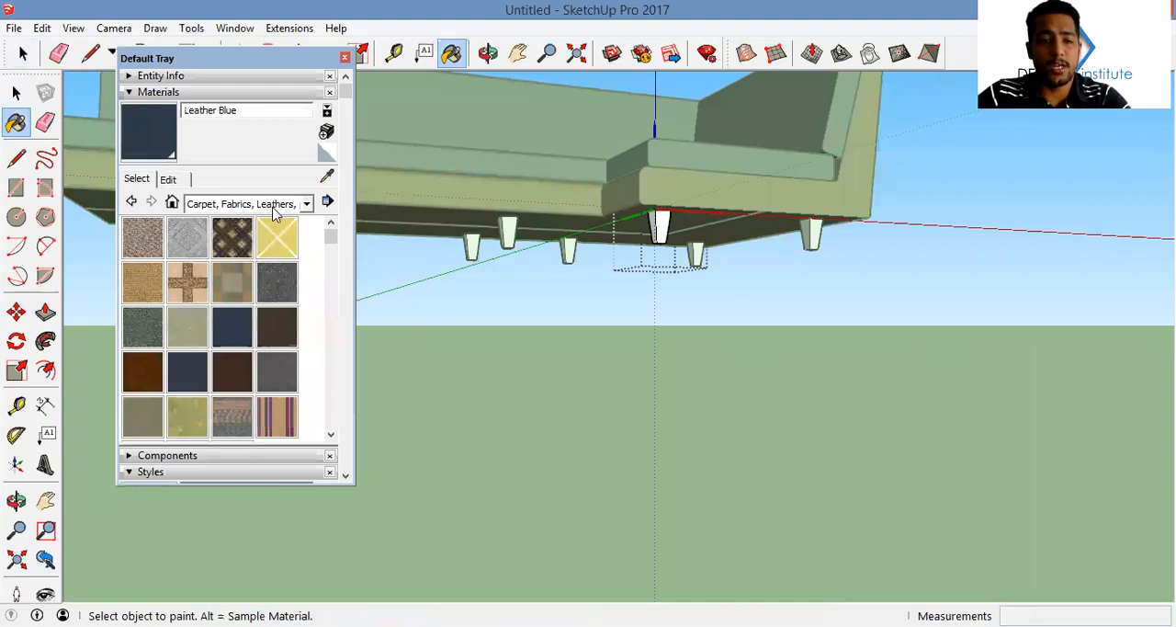
{"action": "left_click", "coordinate": [274, 208]}
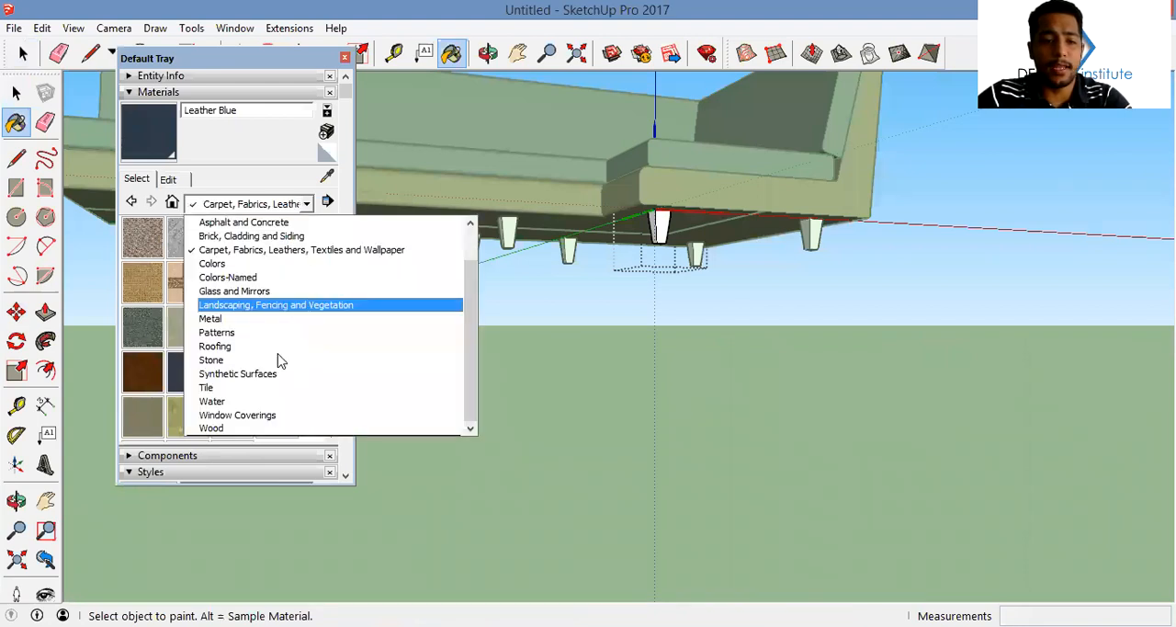
{"action": "left_click", "coordinate": [294, 428]}
{"action": "left_click", "coordinate": [233, 237]}
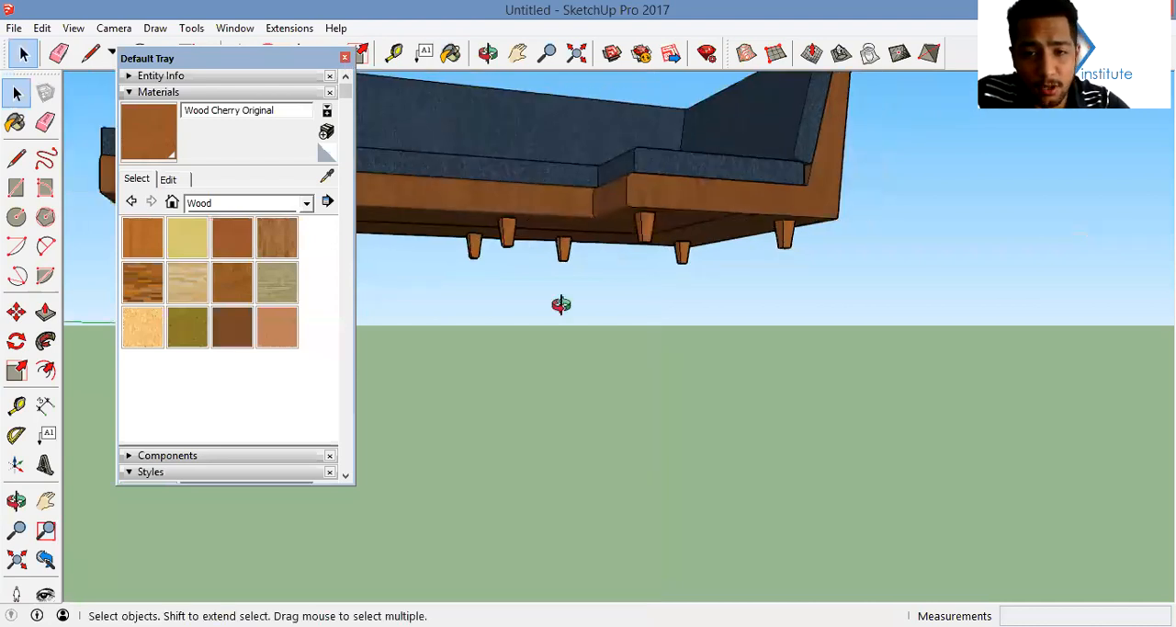
{"action": "middle_click_drag", "start_coordinate": [558, 305], "coordinate": [575, 188]}
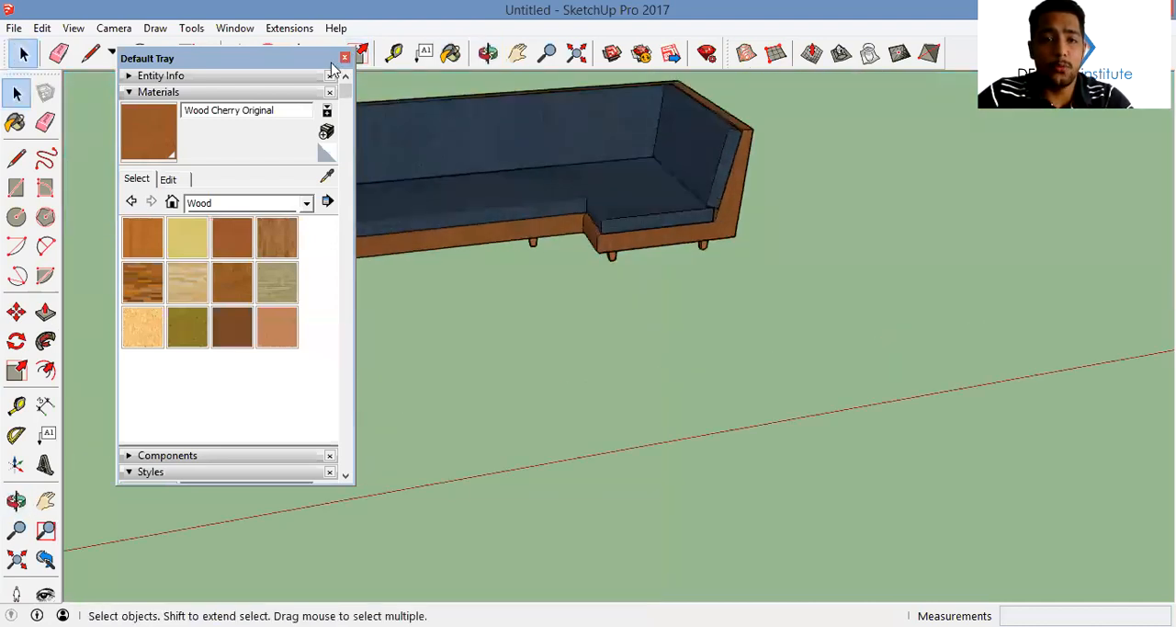
{"action": "middle_click_drag", "start_coordinate": [649, 268], "coordinate": [681, 305]}
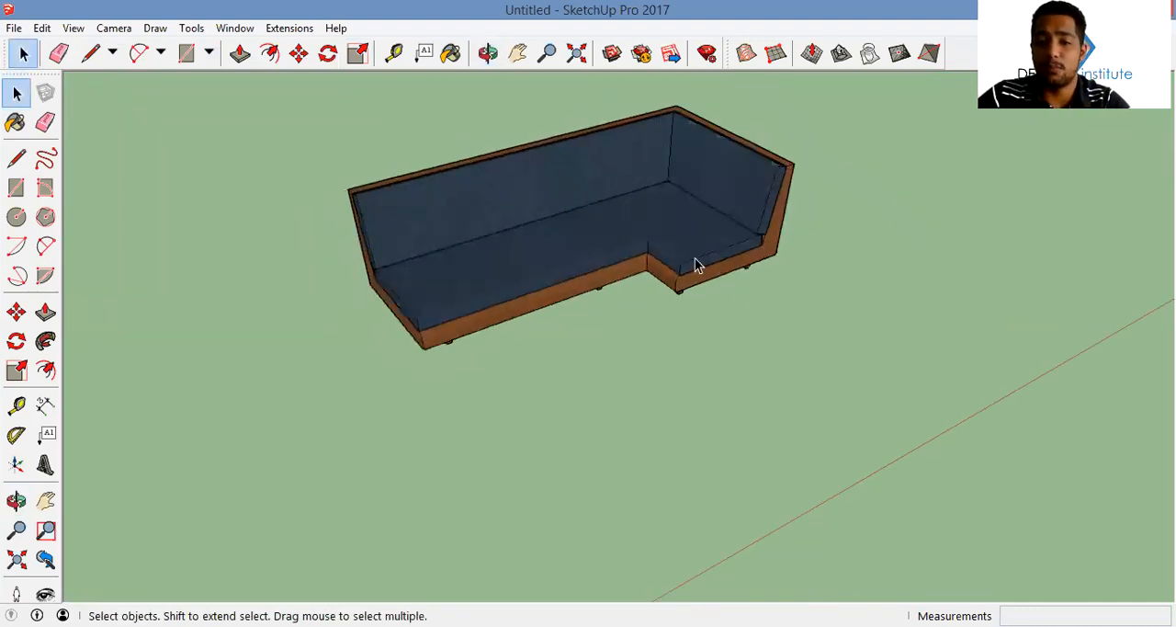
Draw a circle on the ground beside the sofa as the outline of a small round table
{"action": "middle_click_drag", "start_coordinate": [801, 203], "coordinate": [487, 247]}
{"action": "middle_click_drag", "start_coordinate": [621, 258], "coordinate": [582, 223]}
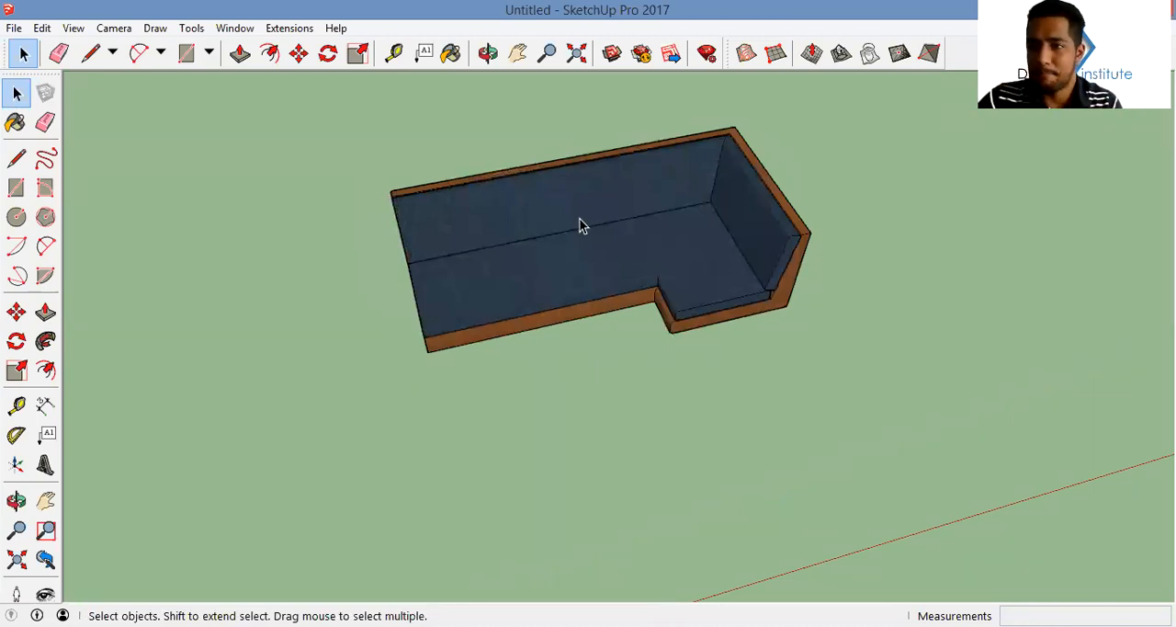
{"action": "key", "text": "c"}
{"action": "middle_click_drag", "start_coordinate": [485, 211], "coordinate": [502, 234]}
{"action": "middle_click_drag", "start_coordinate": [531, 274], "coordinate": [763, 334]}
{"action": "left_click", "coordinate": [817, 355]}
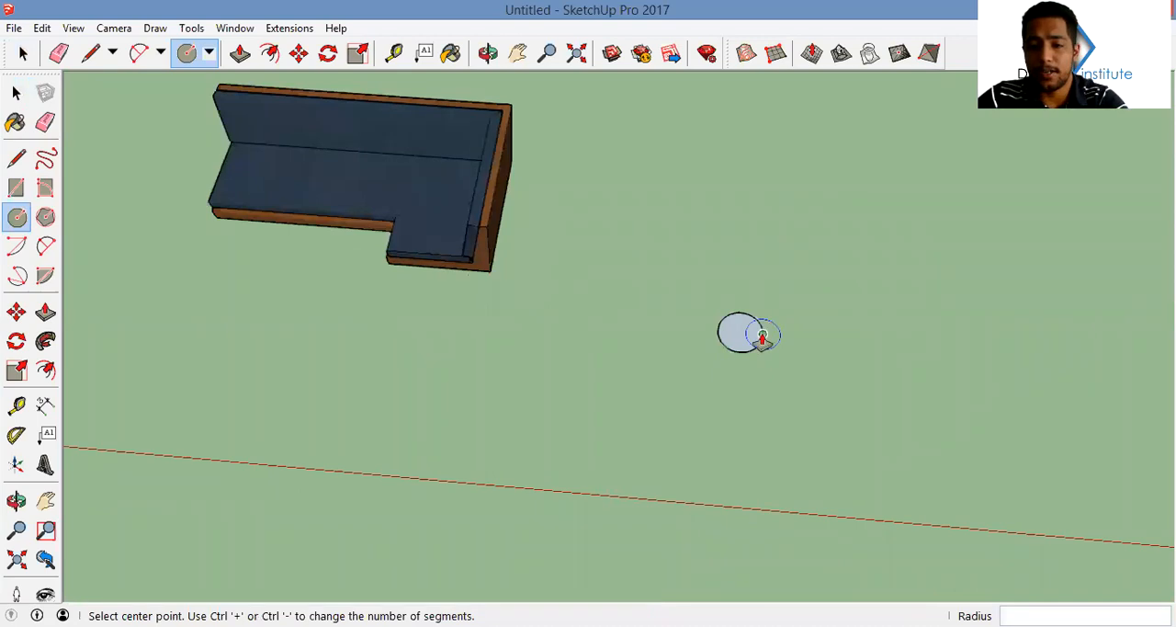
Push/Pull the circle up into a thin disc and make the disc a group
{"action": "key", "text": "p"}
{"action": "scroll", "coordinate": [762, 336], "scroll_direction": "up", "scroll_amount": 3}
{"action": "left_click", "coordinate": [740, 354]}
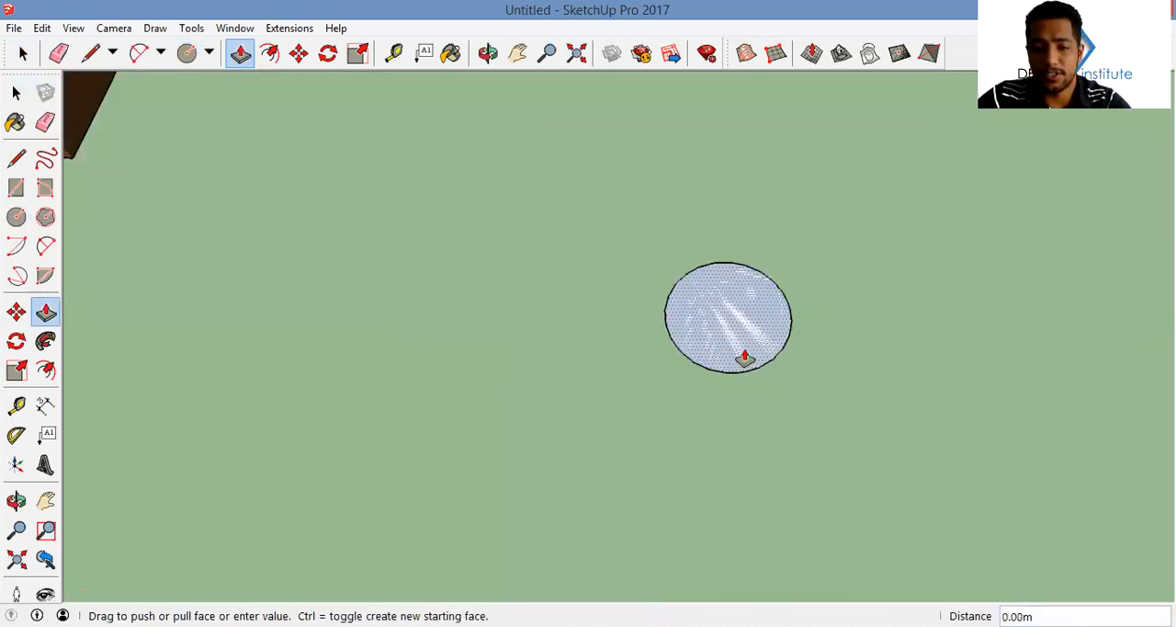
{"action": "key", "text": "space"}
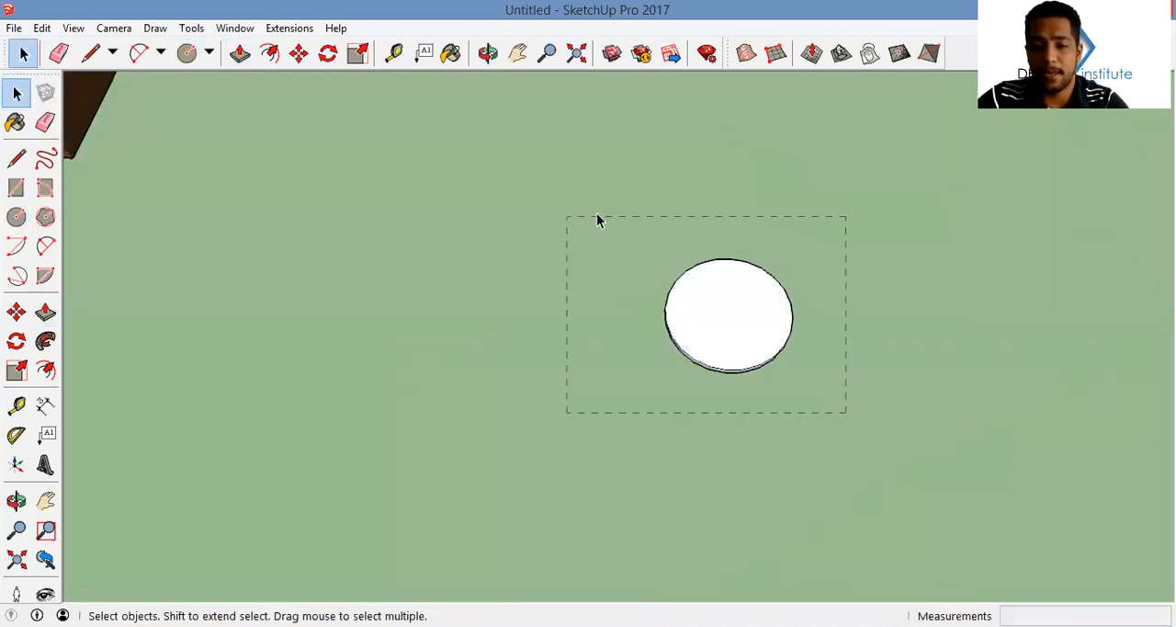
{"action": "left_click_drag", "start_coordinate": [598, 221], "coordinate": [596, 219]}
{"action": "right_click", "coordinate": [728, 267]}
{"action": "left_click", "coordinate": [788, 414]}
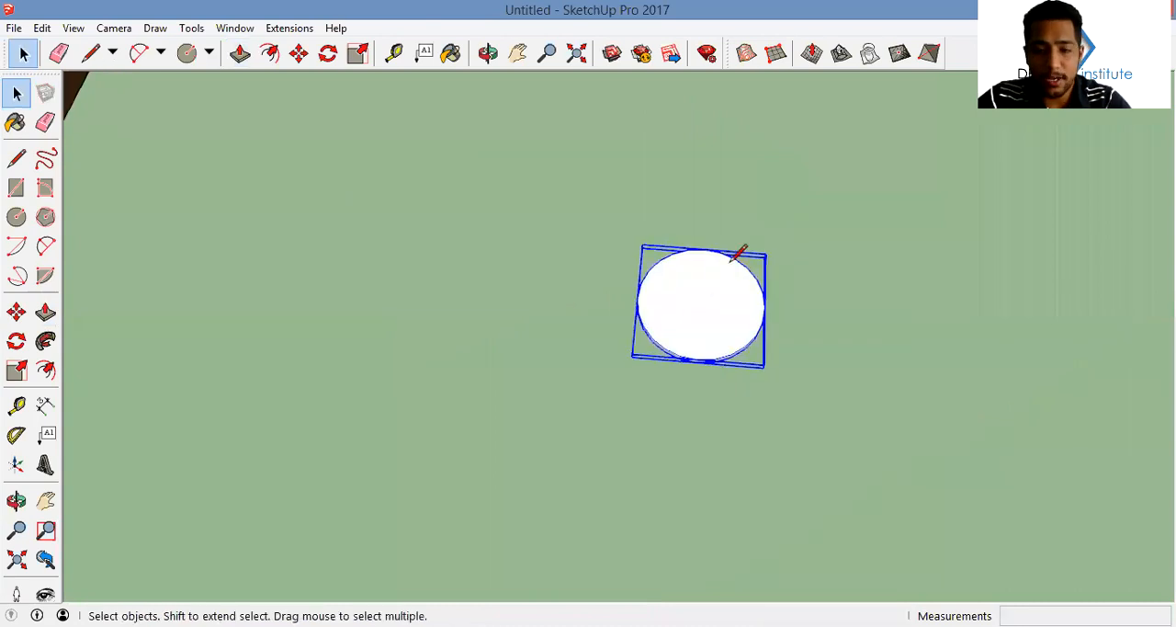
Draw a small circle of about 0.03 m radius on the disc's face near its edge
{"action": "key", "text": "c"}
{"action": "scroll", "coordinate": [726, 253], "scroll_direction": "up", "scroll_amount": 5}
{"action": "left_click", "coordinate": [687, 243]}
{"action": "left_click", "coordinate": [713, 240]}
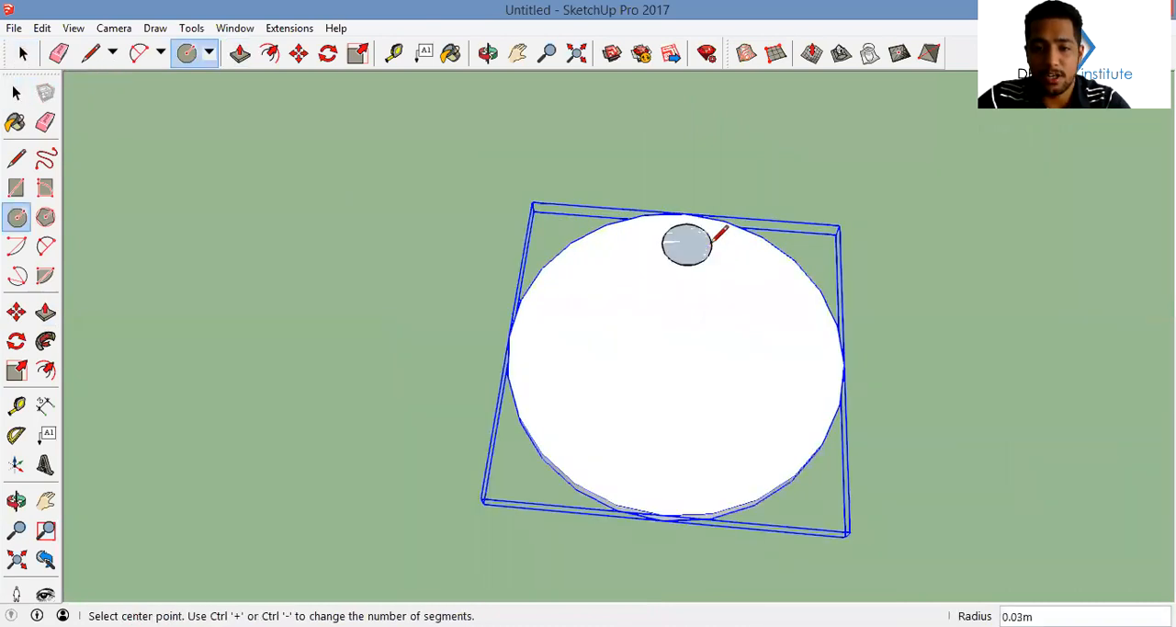
Select the small circle's face and edge and make them a leg component
{"action": "key", "text": "space"}
{"action": "left_click", "coordinate": [692, 253]}
{"action": "middle_click_drag", "start_coordinate": [729, 295], "coordinate": [685, 260]}
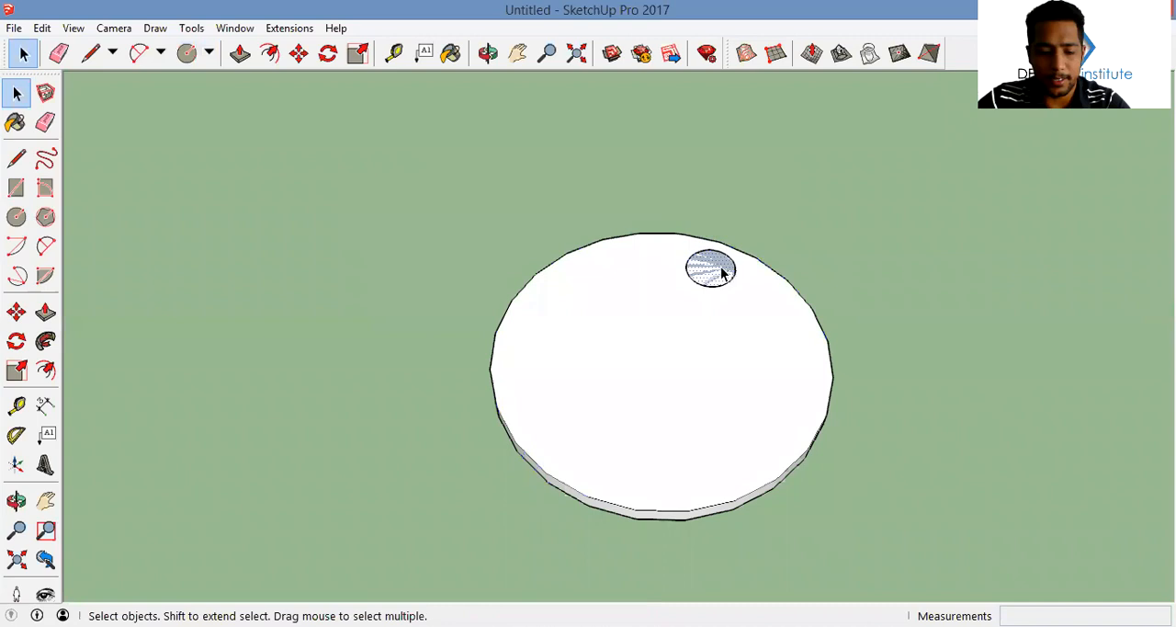
{"action": "key", "text": "m"}
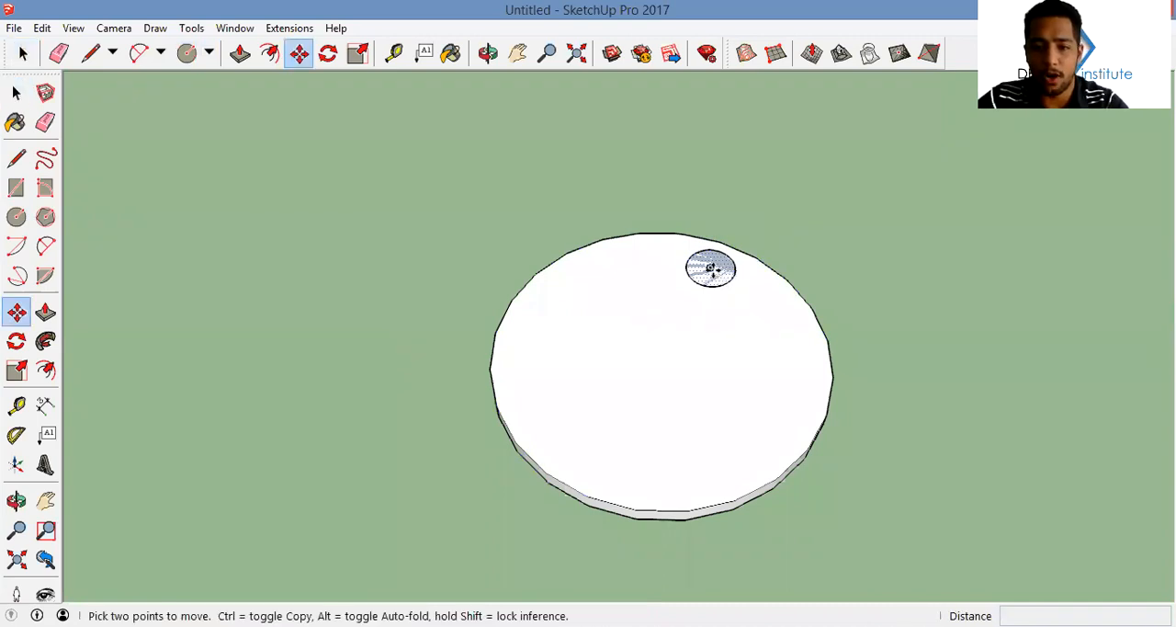
{"action": "key", "text": "space"}
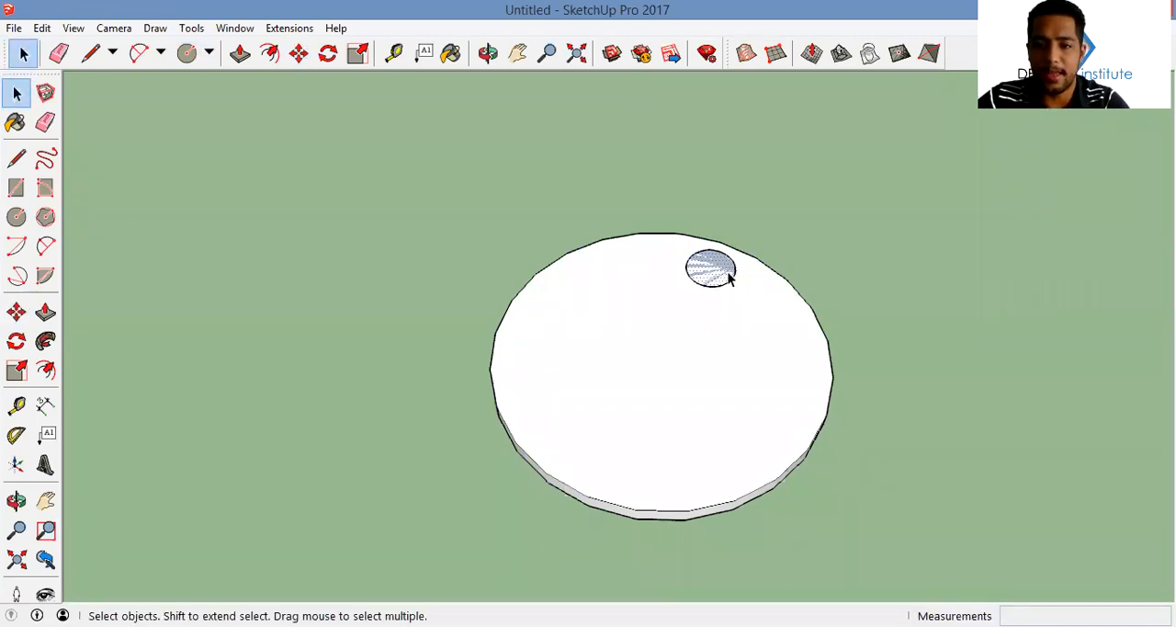
{"action": "left_click", "coordinate": [730, 270]}
{"action": "left_click", "coordinate": [714, 275]}
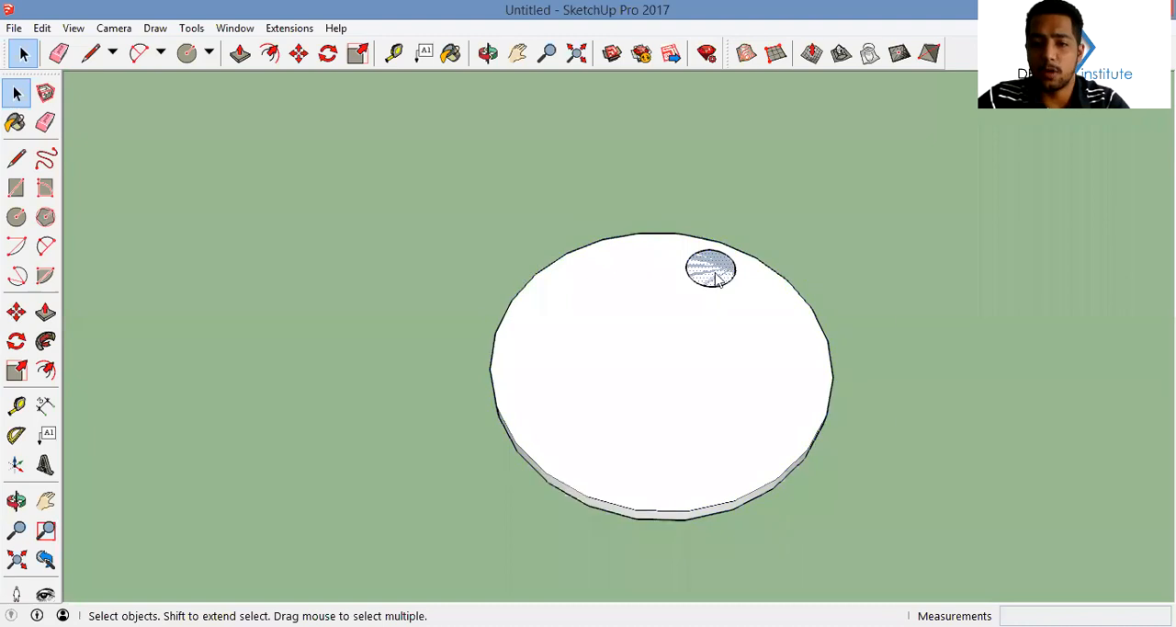
{"action": "right_click", "coordinate": [717, 280]}
{"action": "left_click", "coordinate": [811, 144]}
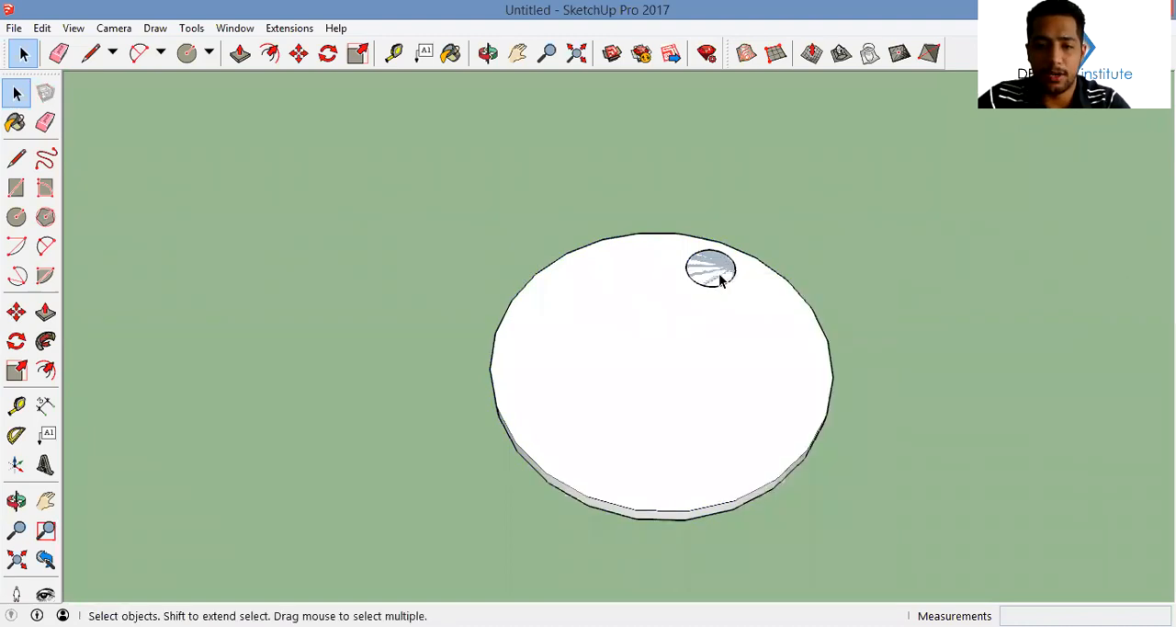
{"action": "right_click", "coordinate": [721, 278]}
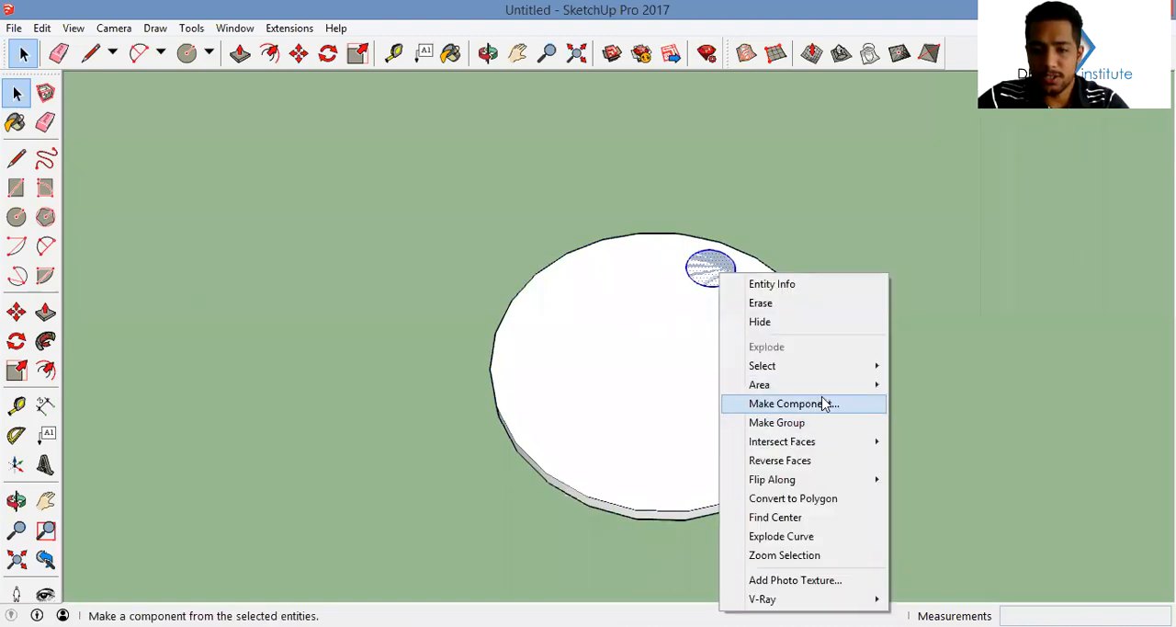
{"action": "key", "text": "Return"}
{"action": "type", "text": "le"}
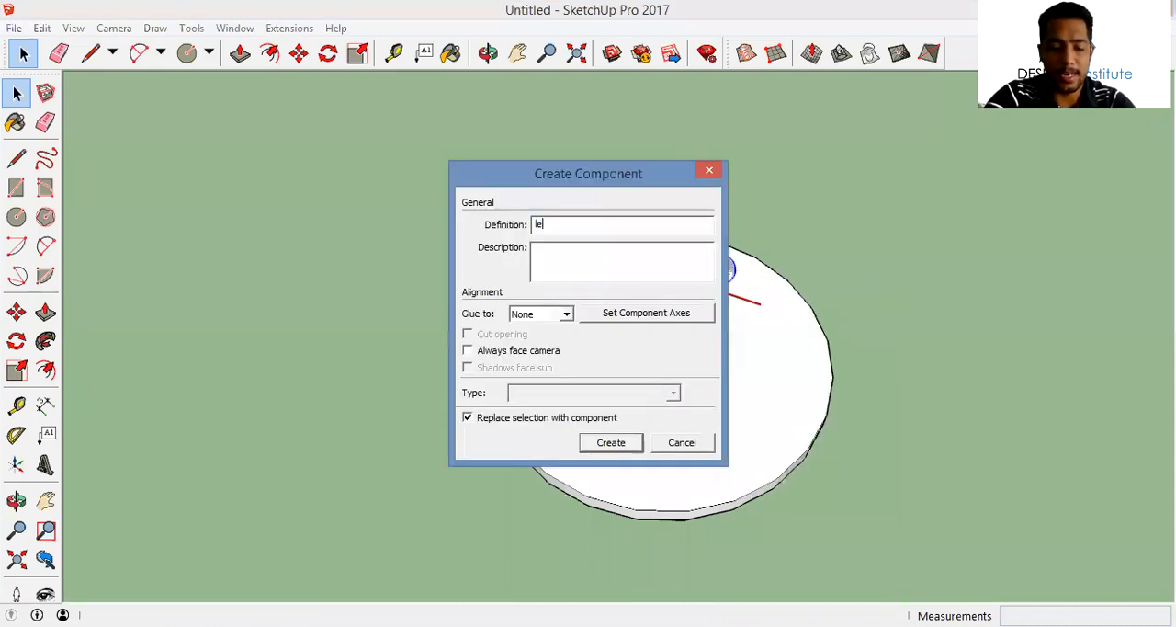
{"action": "key", "text": "Return"}
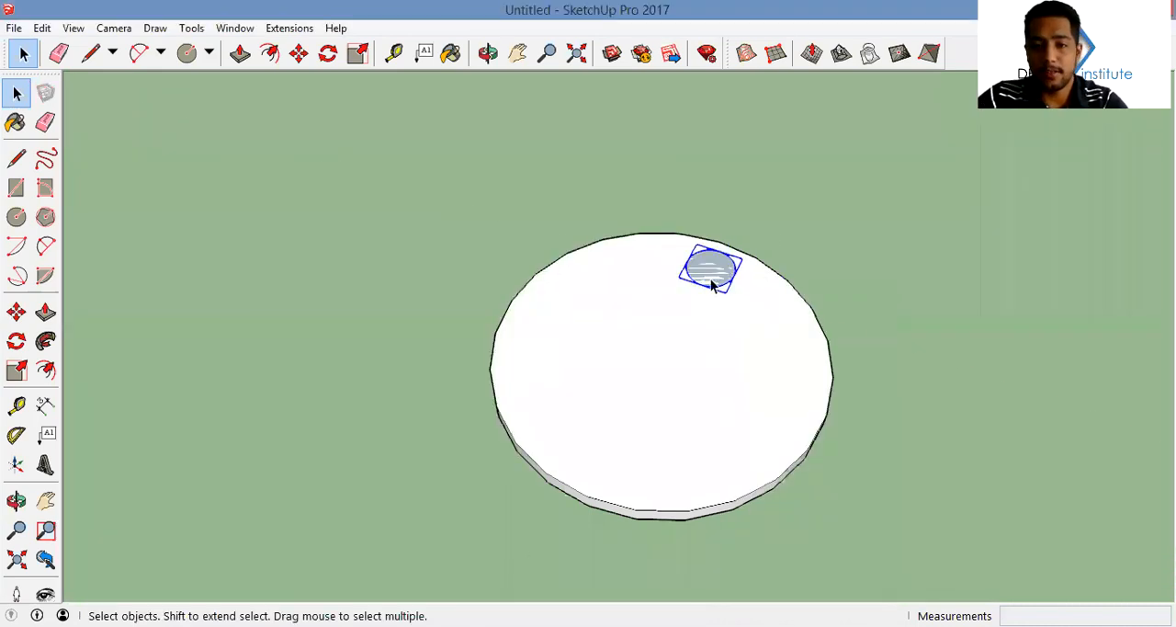
Open the round leg component and offset its circle inward, selecting the inner face
{"action": "double_click", "coordinate": [712, 284]}
{"action": "scroll", "coordinate": [731, 254], "scroll_direction": "up", "scroll_amount": 3}
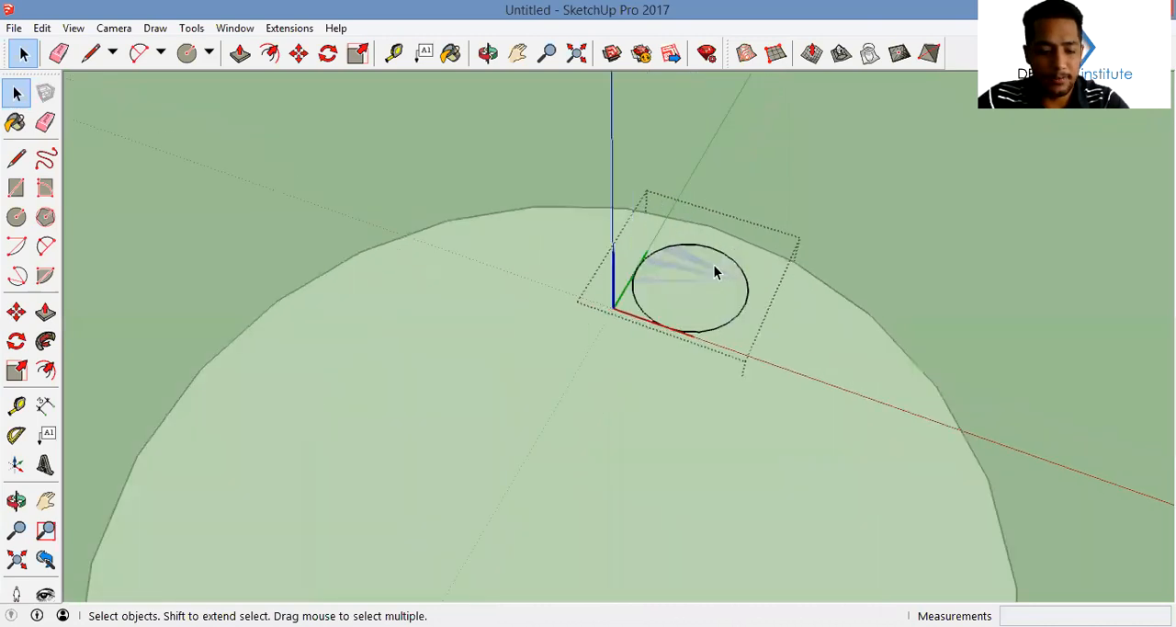
{"action": "key", "text": "f"}
{"action": "left_click", "coordinate": [721, 288]}
{"action": "left_click", "coordinate": [720, 285]}
{"action": "key", "text": "m"}
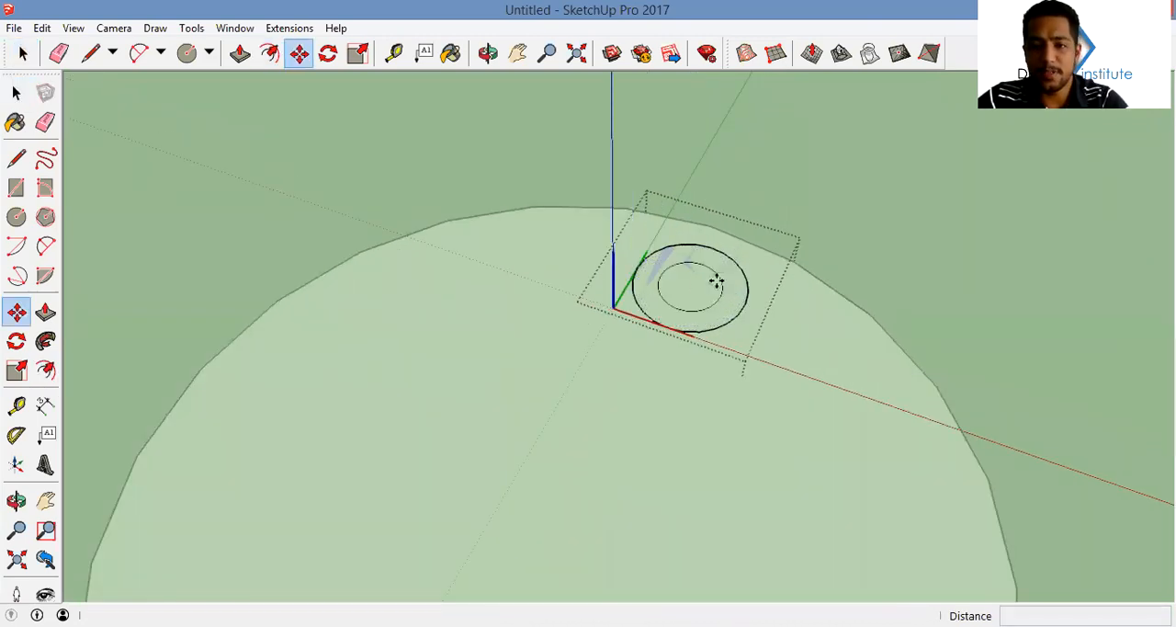
{"action": "key", "text": "space"}
{"action": "left_click", "coordinate": [691, 294]}
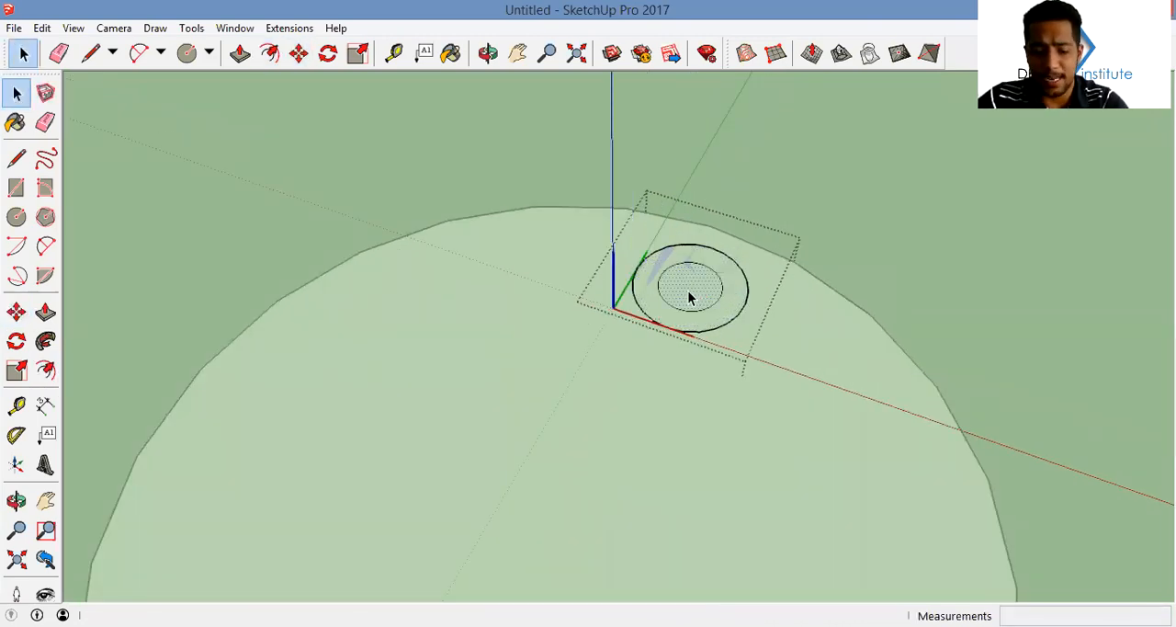
Move the selected leg face about 0.99 m straight up to form a tall round leg
{"action": "key", "text": "m"}
{"action": "left_click", "coordinate": [678, 287]}
{"action": "scroll", "coordinate": [695, 212], "scroll_direction": "down", "scroll_amount": 10}
{"action": "middle_click_drag", "start_coordinate": [708, 182], "coordinate": [680, 229]}
{"action": "scroll", "coordinate": [680, 229], "scroll_direction": "up", "scroll_amount": 6}
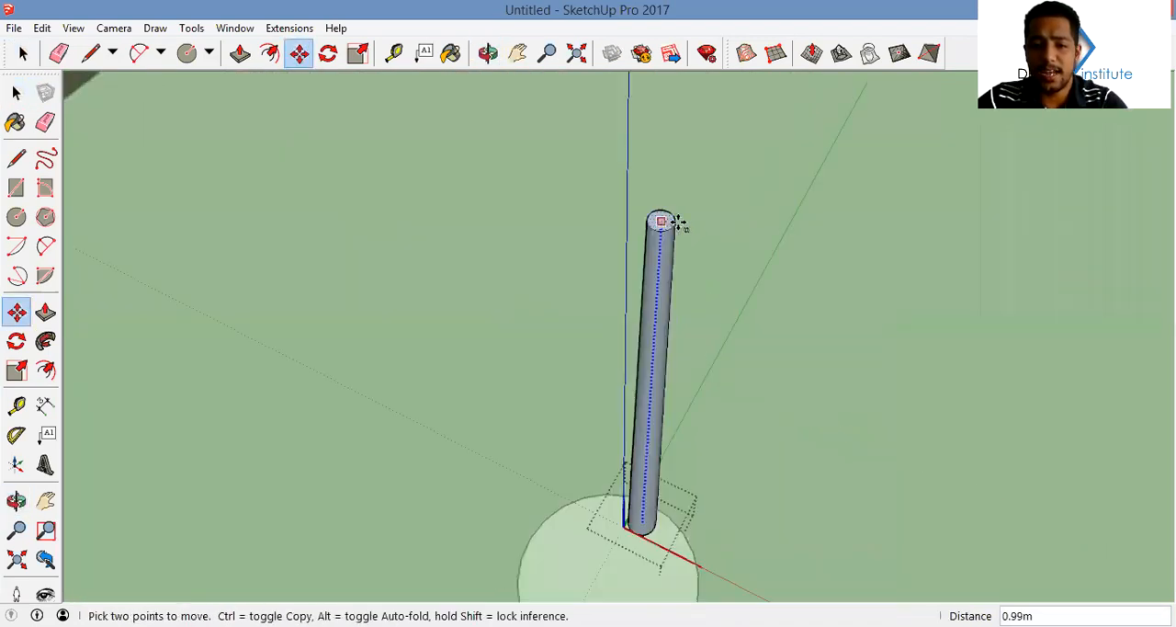
Scale the top face of the round leg down so the leg tapers
{"action": "key", "text": "s"}
{"action": "left_click_drag", "start_coordinate": [673, 227], "coordinate": [671, 223], "text": "ctrl+shift"}
{"action": "key", "text": "space"}
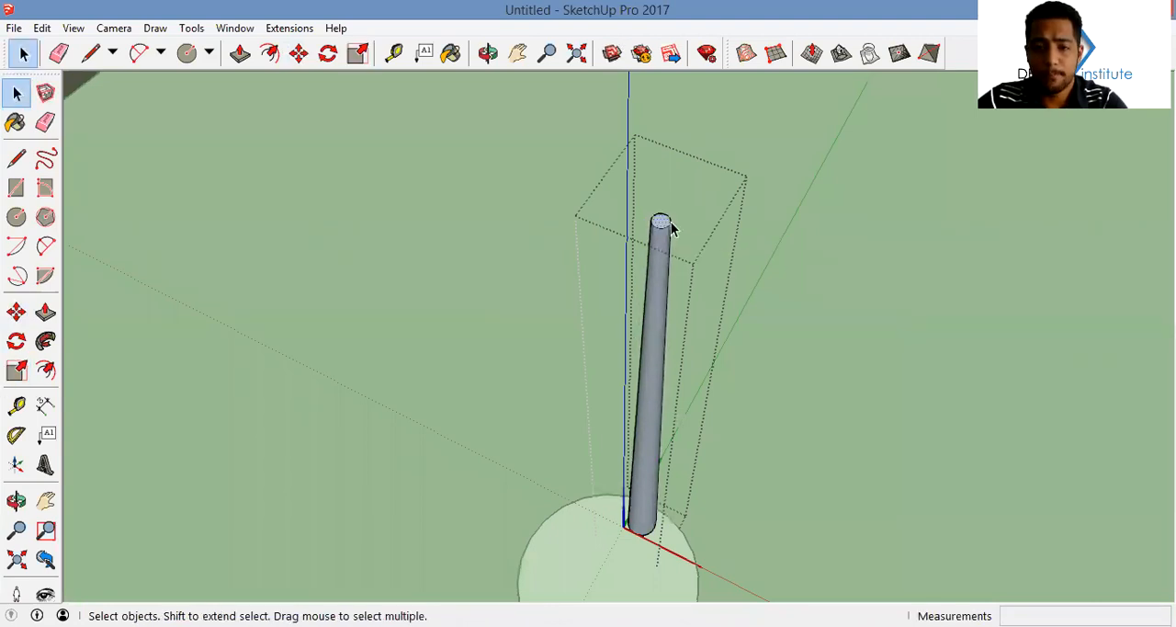
Move the top face of the round leg about 0.08 m horizontally so the leg leans
{"action": "key", "text": "m"}
{"action": "left_click", "coordinate": [671, 228]}
{"action": "scroll", "coordinate": [672, 228], "scroll_direction": "up", "scroll_amount": 1}
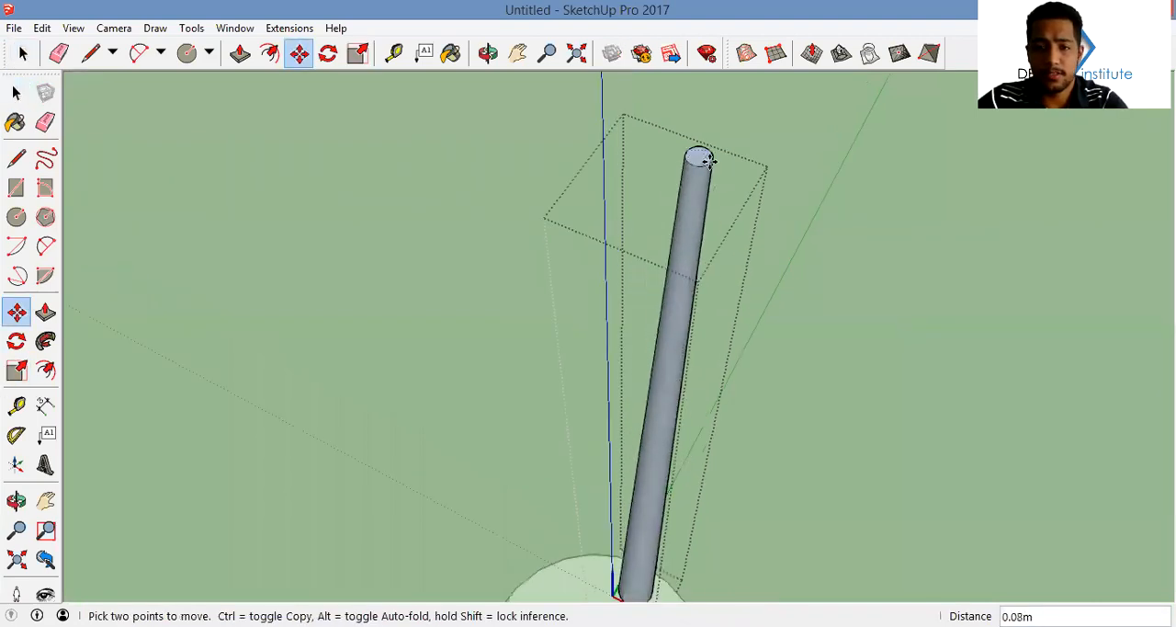
{"action": "key", "text": "space"}
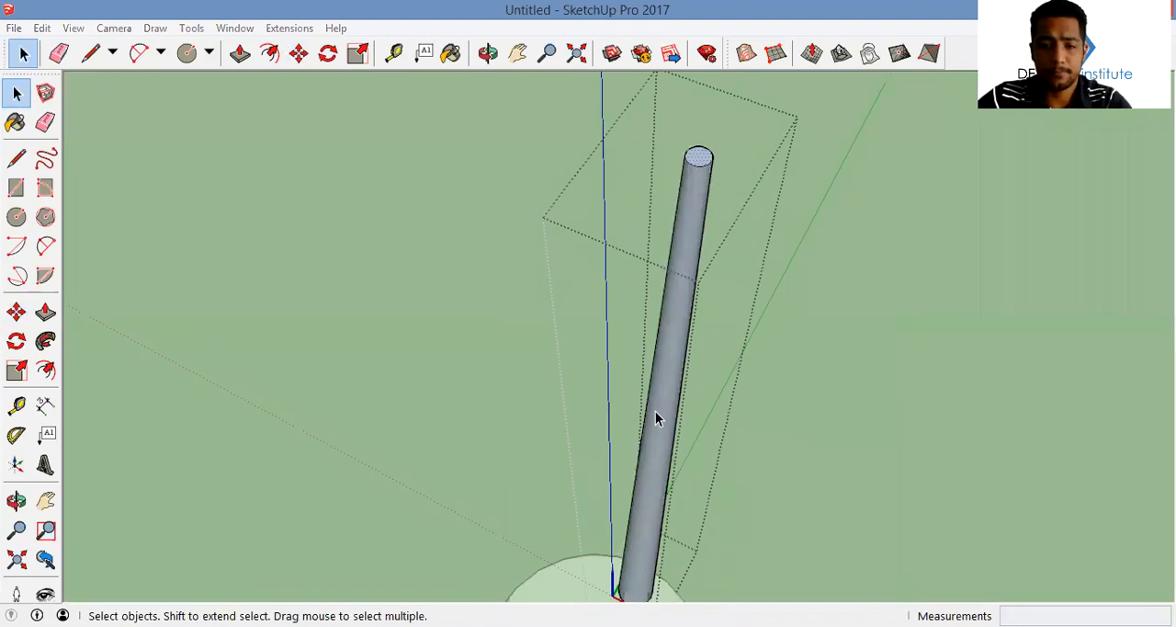
Move the leg's top face farther outward along the green axis to increase the lean, and leave the component
{"action": "middle_click_drag", "start_coordinate": [655, 411], "coordinate": [637, 238]}
{"action": "scroll", "coordinate": [638, 237], "scroll_direction": "down", "scroll_amount": 4}
{"action": "scroll", "coordinate": [653, 193], "scroll_direction": "up", "scroll_amount": 6}
{"action": "key", "text": "m"}
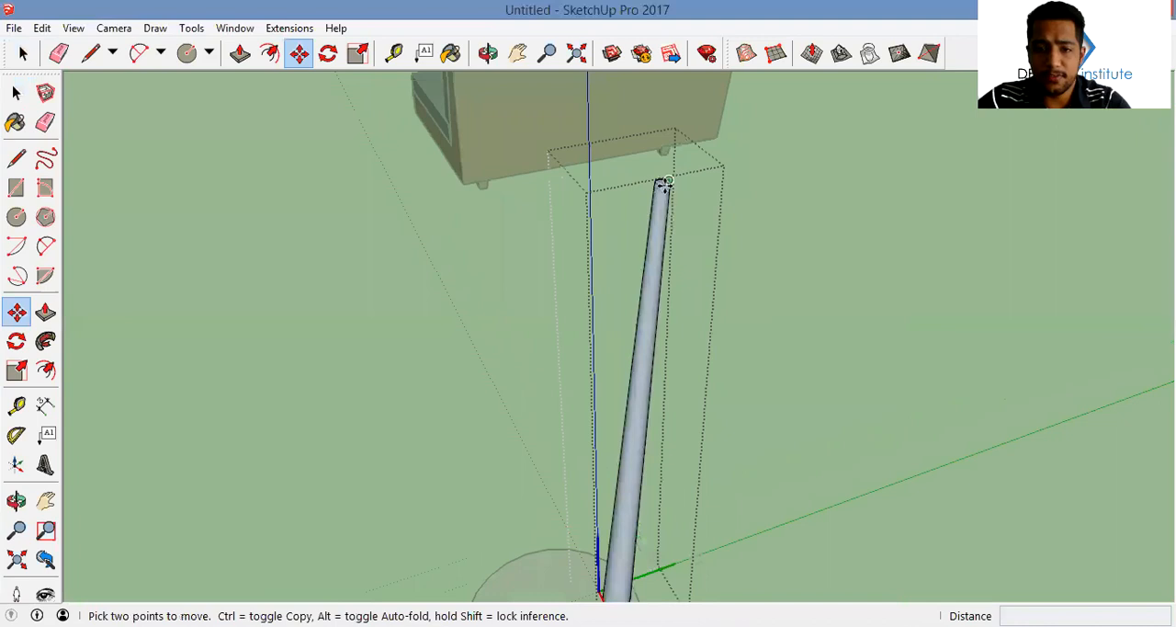
{"action": "scroll", "coordinate": [663, 185], "scroll_direction": "up", "scroll_amount": 1}
{"action": "left_click", "coordinate": [663, 184]}
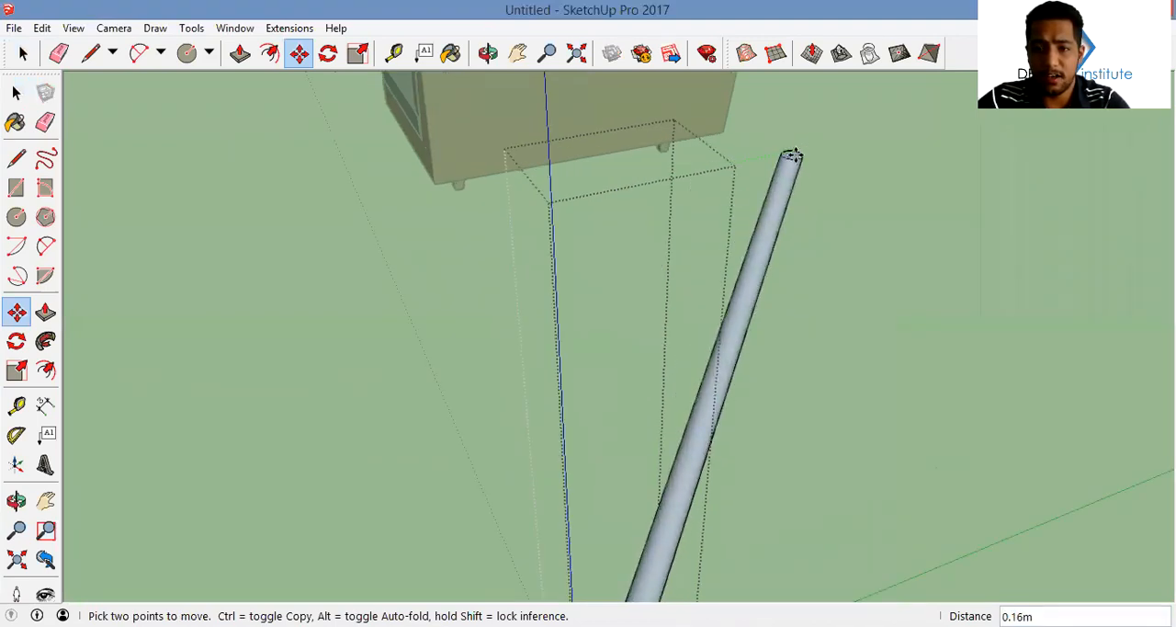
{"action": "left_click", "coordinate": [827, 147]}
{"action": "scroll", "coordinate": [770, 230], "scroll_direction": "down", "scroll_amount": 7}
{"action": "scroll", "coordinate": [770, 230], "scroll_direction": "down", "scroll_amount": 2}
{"action": "middle_click_drag", "start_coordinate": [770, 230], "coordinate": [680, 210]}
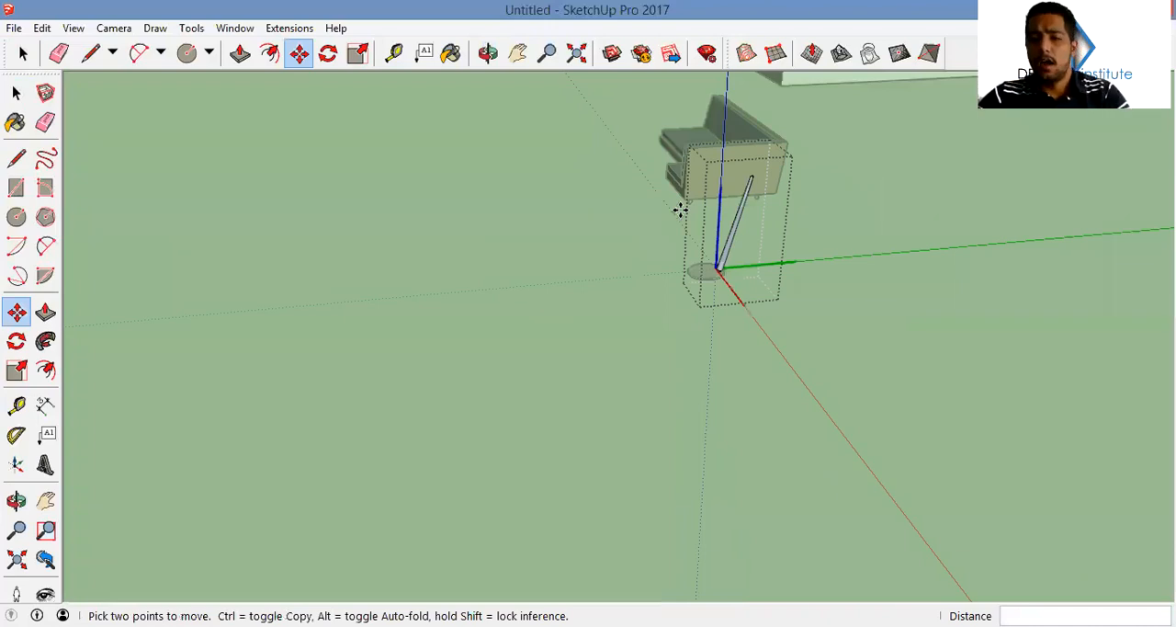
{"action": "middle_click_drag", "start_coordinate": [816, 223], "coordinate": [562, 348]}
{"action": "key", "text": "space"}
{"action": "scroll", "coordinate": [608, 368], "scroll_direction": "up", "scroll_amount": 4}
{"action": "key", "text": "Escape"}
Try to rotate a copy of the leaning leg 90° about the disc's center, and undo the copy
{"action": "left_click", "coordinate": [643, 378]}
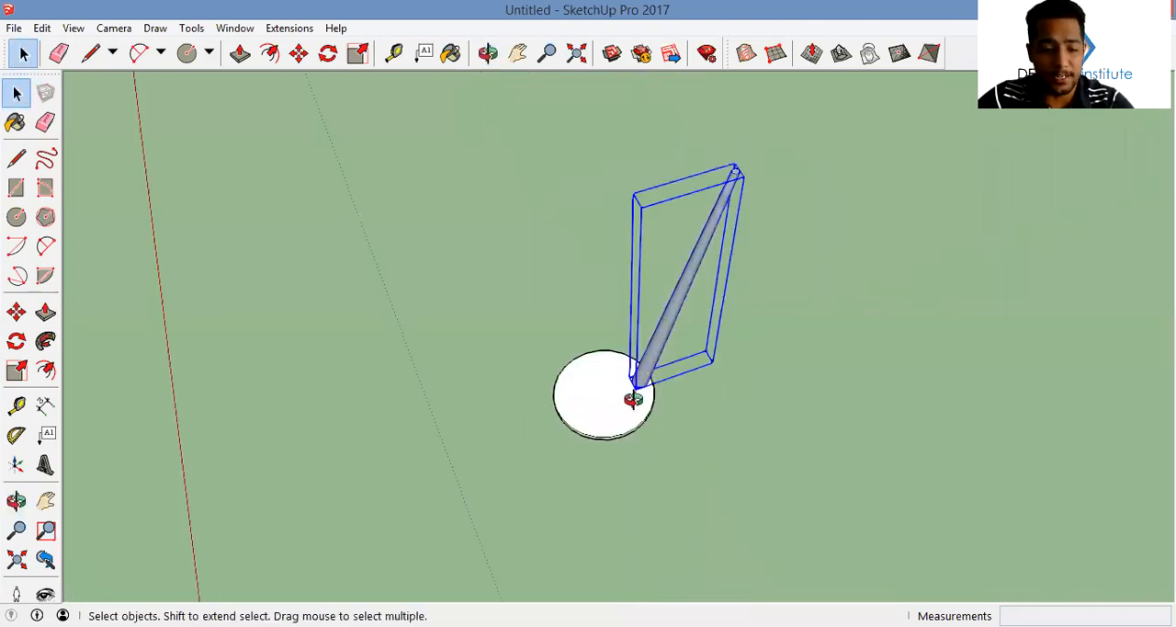
{"action": "middle_click_drag", "start_coordinate": [633, 396], "coordinate": [629, 416]}
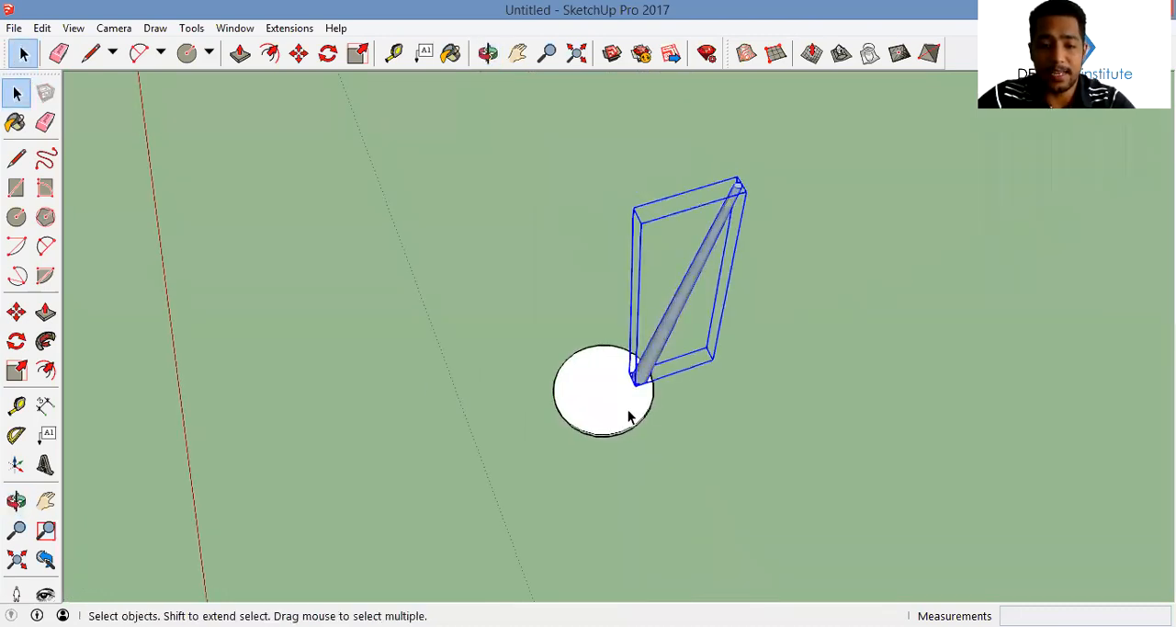
{"action": "scroll", "coordinate": [628, 416], "scroll_direction": "up", "scroll_amount": 2}
{"action": "key", "text": "q"}
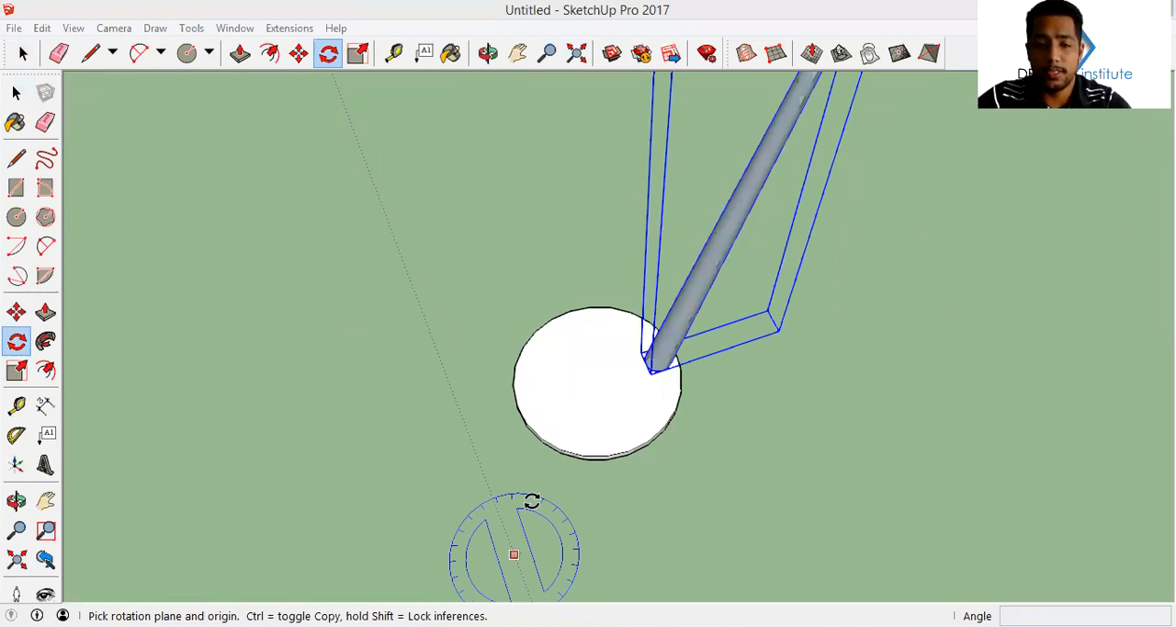
{"action": "middle_click_drag", "start_coordinate": [532, 501], "coordinate": [513, 554]}
{"action": "left_click", "coordinate": [591, 373]}
{"action": "key", "text": "ctrl"}
{"action": "left_click", "coordinate": [626, 366]}
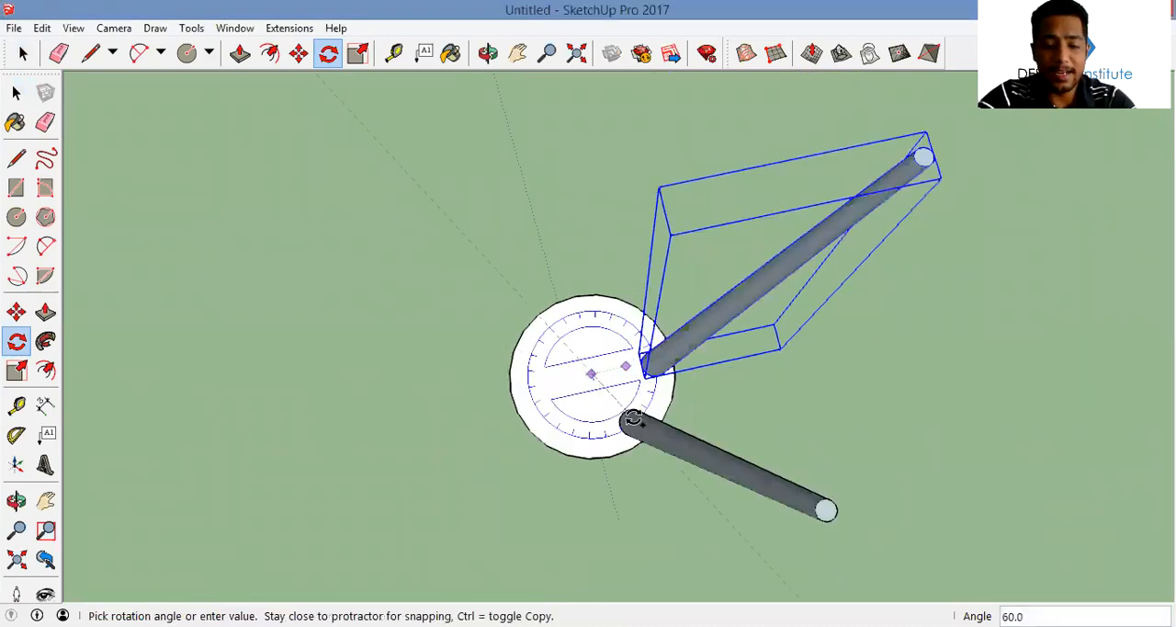
{"action": "left_click", "coordinate": [633, 419]}
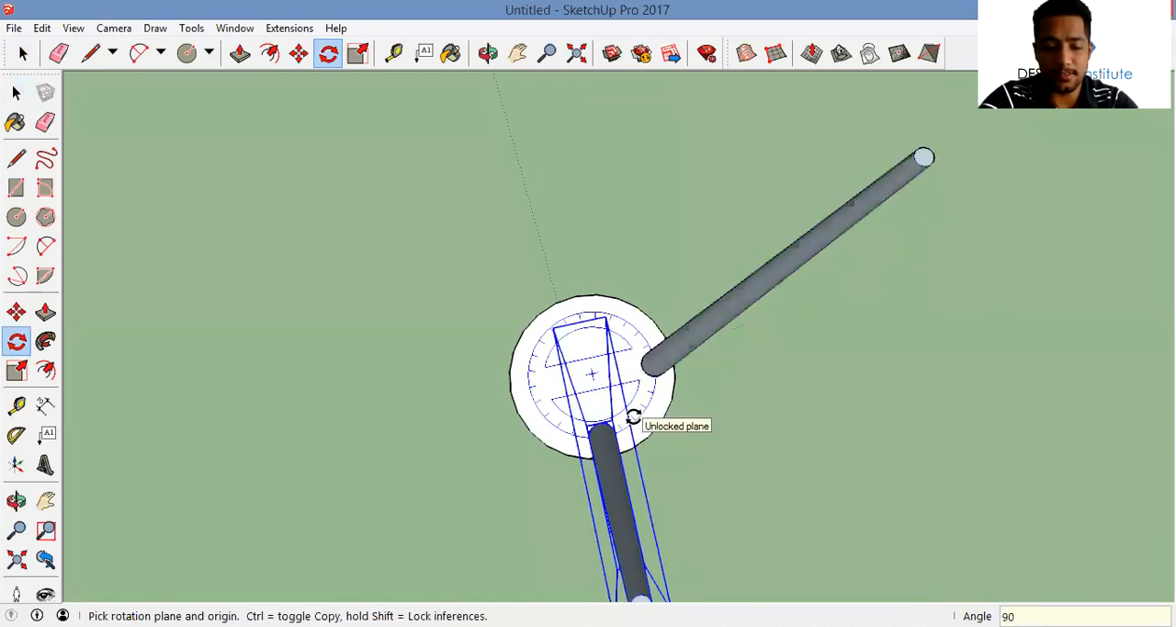
{"action": "key", "text": "Return"}
{"action": "key", "text": "ctrl+z"}
Try to array the leaning leg around the disc with a 90° rotated copy multiplied by 2, and undo it
{"action": "key", "text": "space"}
{"action": "left_click", "coordinate": [657, 375]}
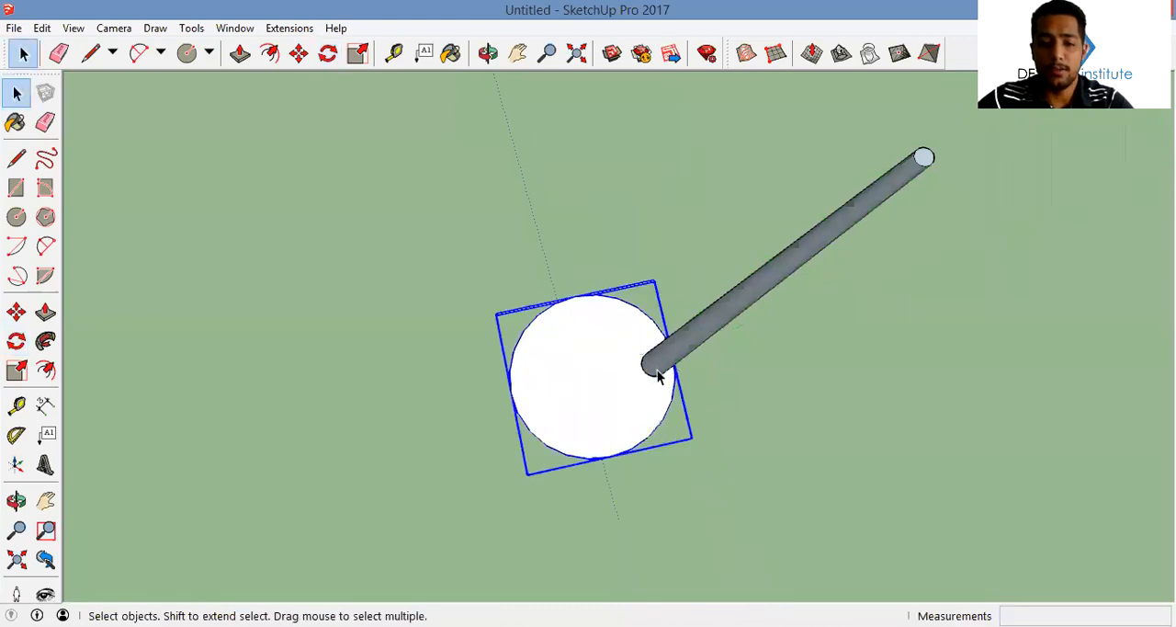
{"action": "left_click", "coordinate": [657, 369]}
{"action": "key", "text": "q"}
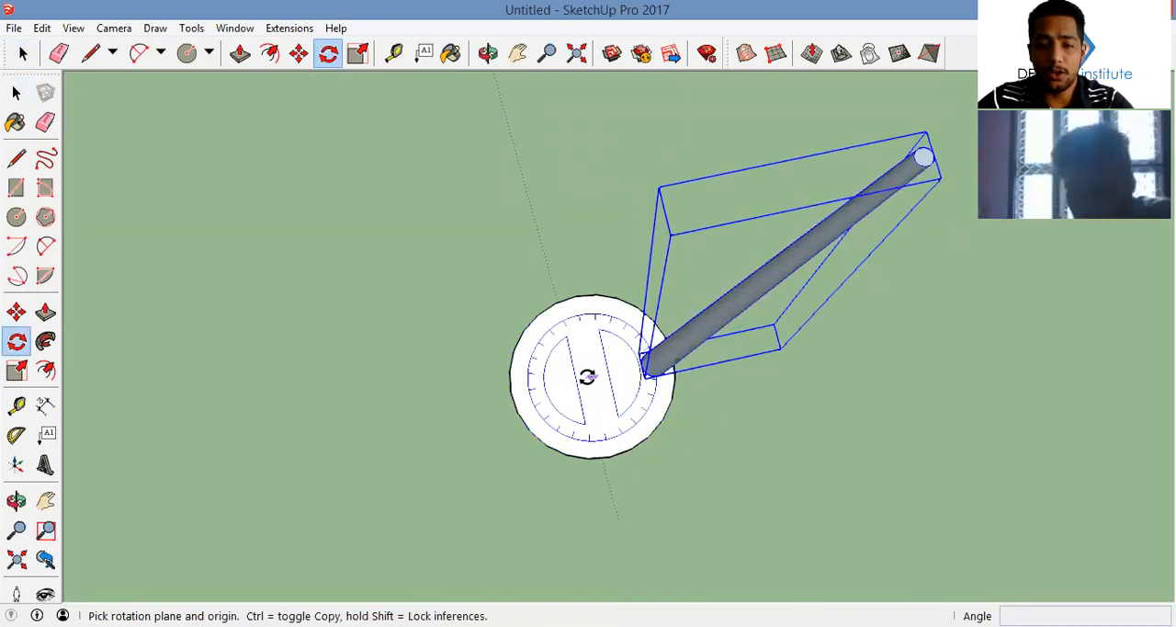
{"action": "left_click", "coordinate": [588, 377]}
{"action": "key", "text": "ctrl"}
{"action": "left_click", "coordinate": [622, 369]}
{"action": "type", "text": "90"}
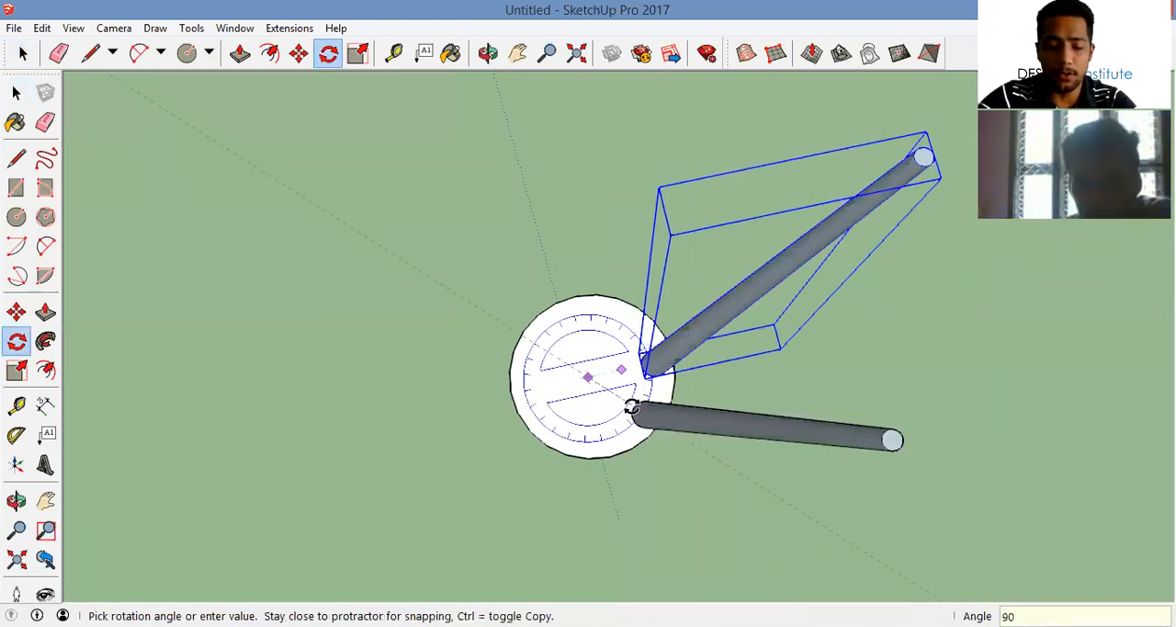
{"action": "key", "text": "Return"}
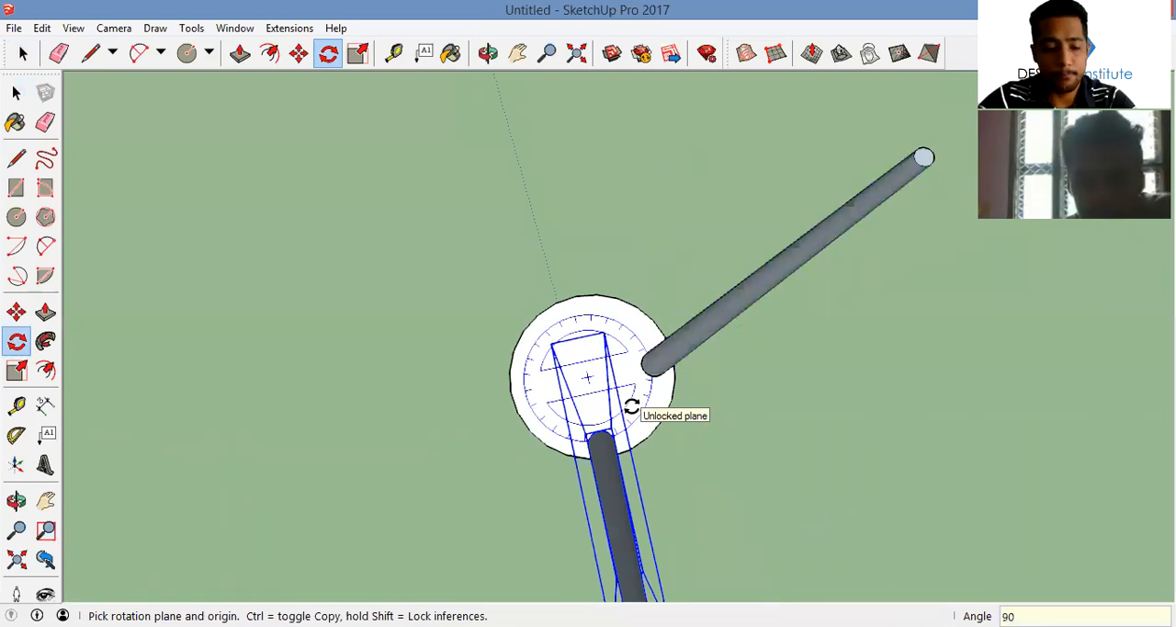
{"action": "type", "text": "*2"}
{"action": "key", "text": "Return"}
{"action": "key", "text": "ctrl+z"}
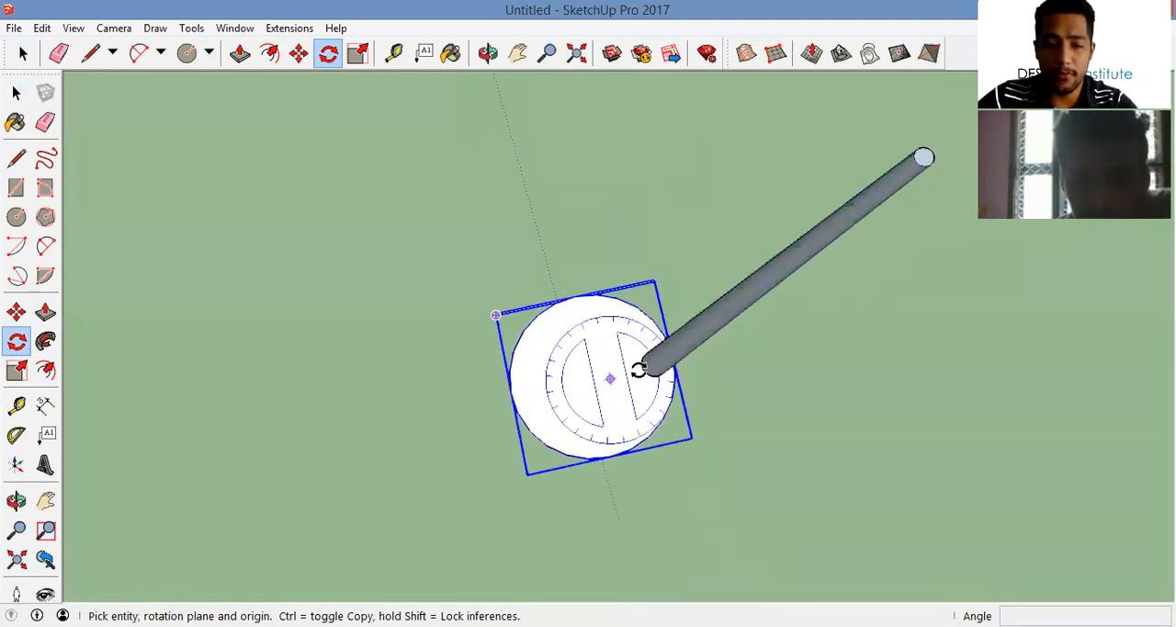
Rotate-copy the leaning leg 90° about the disc's center and multiply the copy by 3 to get four legs
{"action": "key", "text": "space"}
{"action": "left_click", "coordinate": [675, 358]}
{"action": "key", "text": "q"}
{"action": "left_click", "coordinate": [596, 380]}
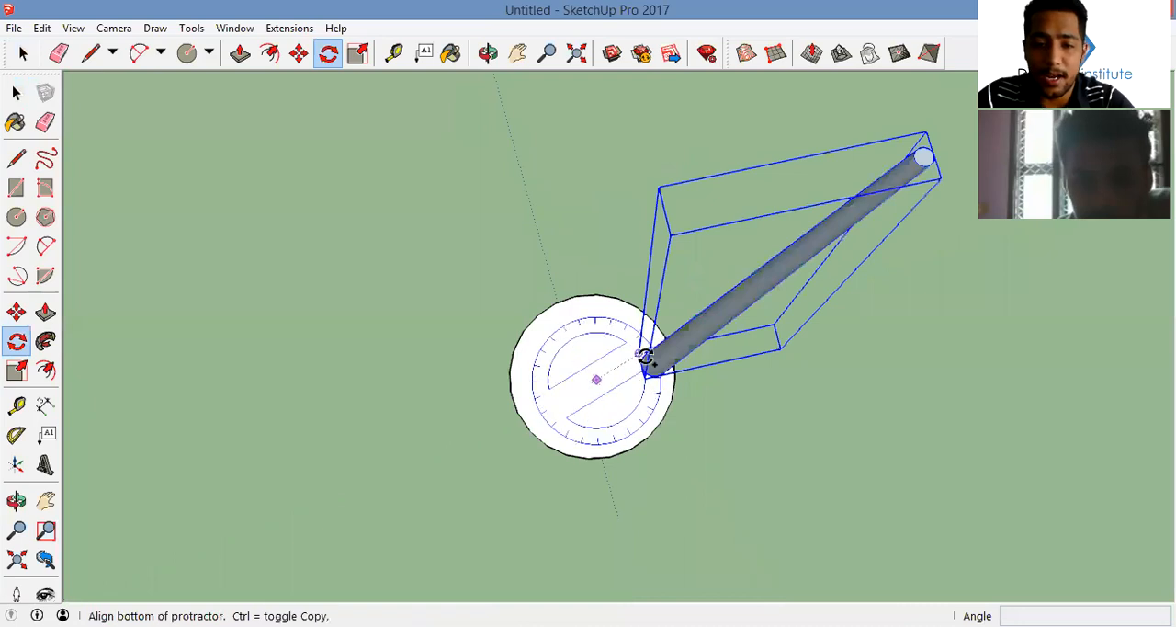
{"action": "left_click", "coordinate": [637, 368]}
{"action": "key", "text": "ctrl"}
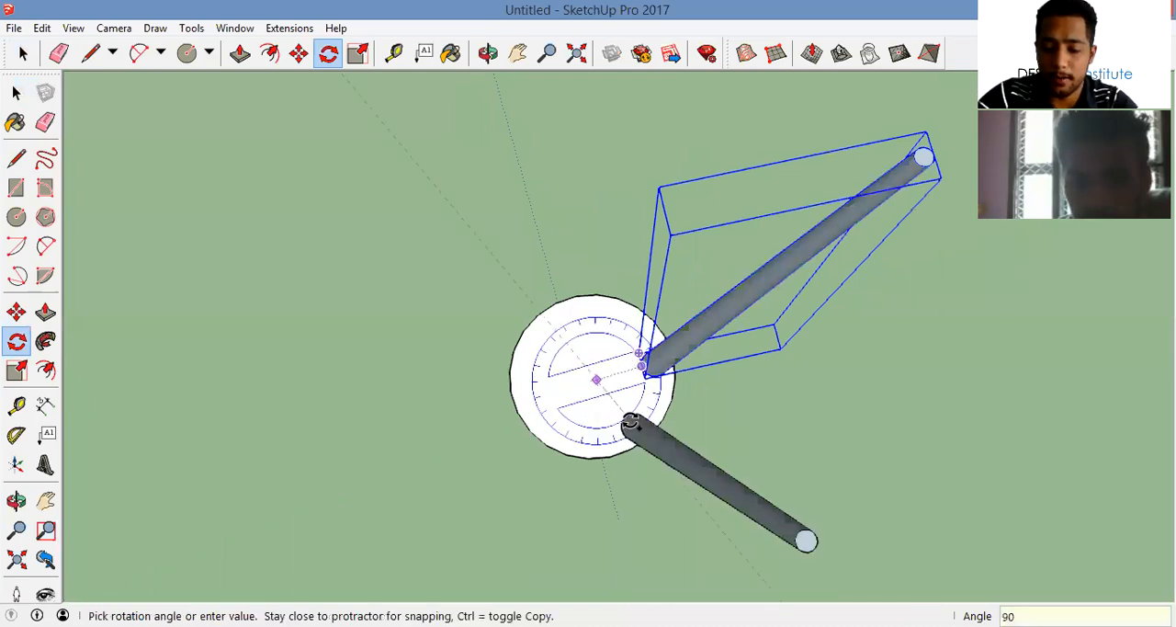
{"action": "left_click", "coordinate": [631, 418]}
{"action": "type", "text": "*3"}
{"action": "key", "text": "Return"}
Select all four leaning legs and make them one group
{"action": "key", "text": "space"}
{"action": "middle_click_drag", "start_coordinate": [545, 451], "coordinate": [804, 276]}
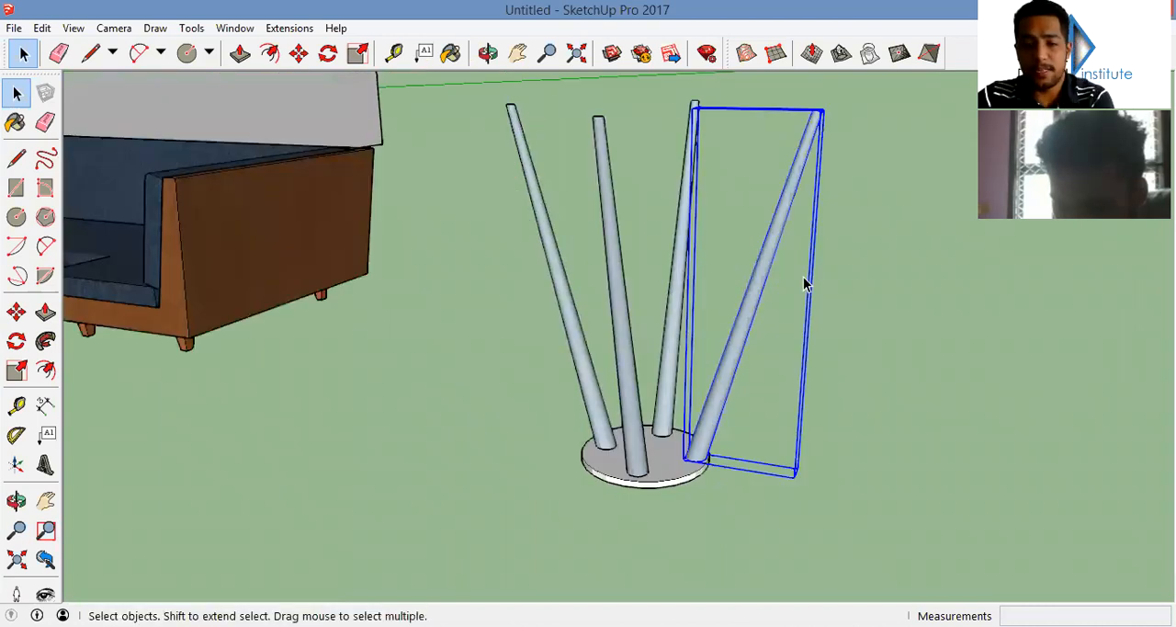
{"action": "middle_click_drag", "start_coordinate": [765, 379], "coordinate": [776, 360]}
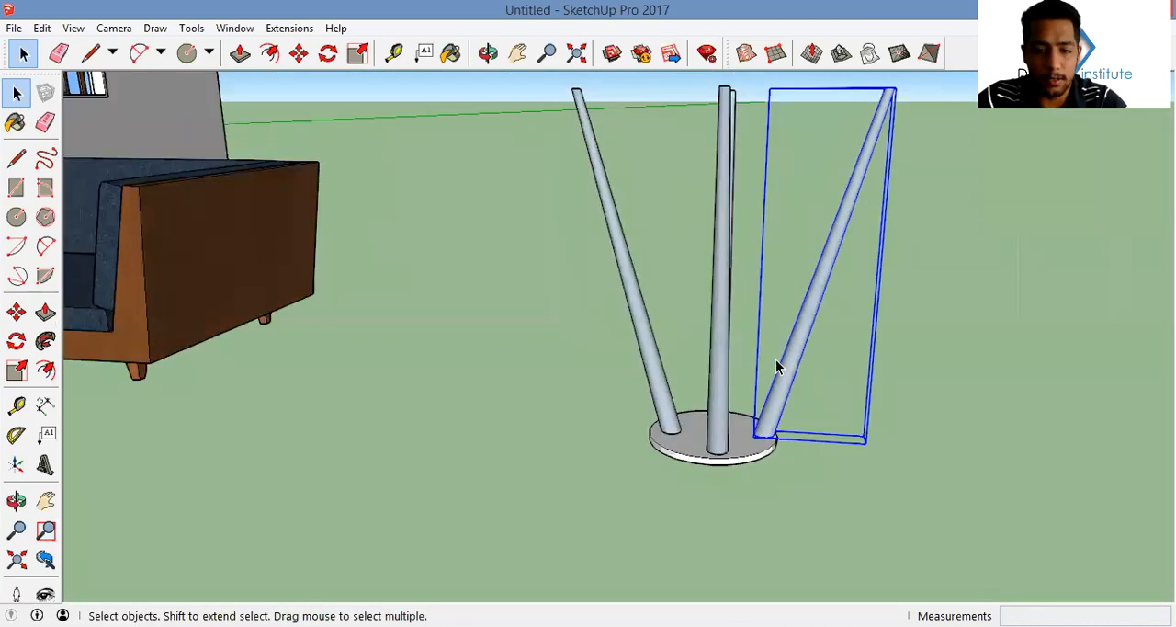
{"action": "scroll", "coordinate": [790, 394], "scroll_direction": "down", "scroll_amount": 4}
{"action": "left_click_drag", "start_coordinate": [523, 239], "coordinate": [521, 238]}
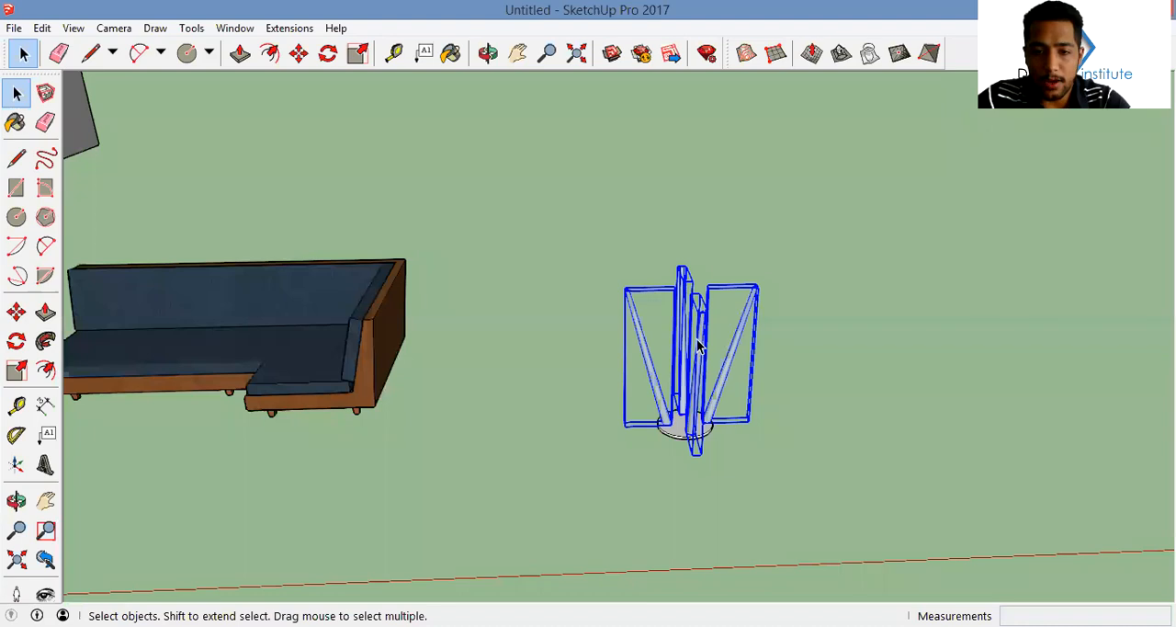
{"action": "right_click", "coordinate": [696, 357]}
{"action": "left_click", "coordinate": [755, 188]}
Select the leg group together with the round disc and flip them along the blue direction so the legs stand below
{"action": "middle_click_drag", "start_coordinate": [756, 188], "coordinate": [622, 315]}
{"action": "right_click", "coordinate": [633, 366]}
{"action": "mouse_move", "coordinate": [721, 297]}
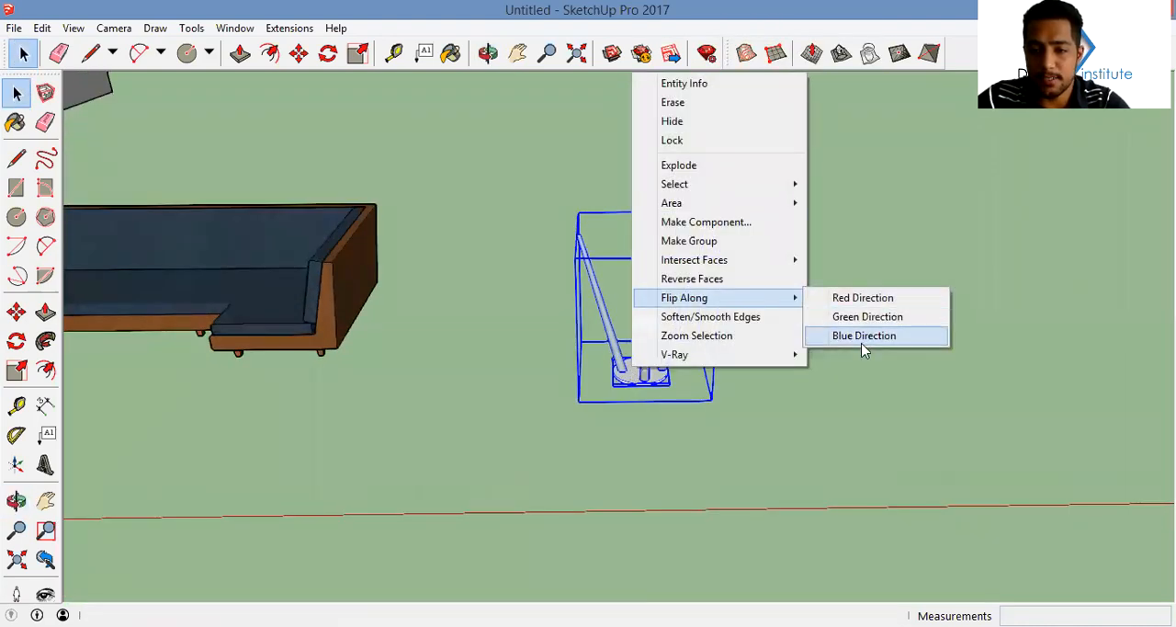
{"action": "left_click", "coordinate": [867, 339]}
{"action": "middle_click_drag", "start_coordinate": [827, 386], "coordinate": [700, 385]}
{"action": "middle_click_drag", "start_coordinate": [633, 440], "coordinate": [704, 257]}
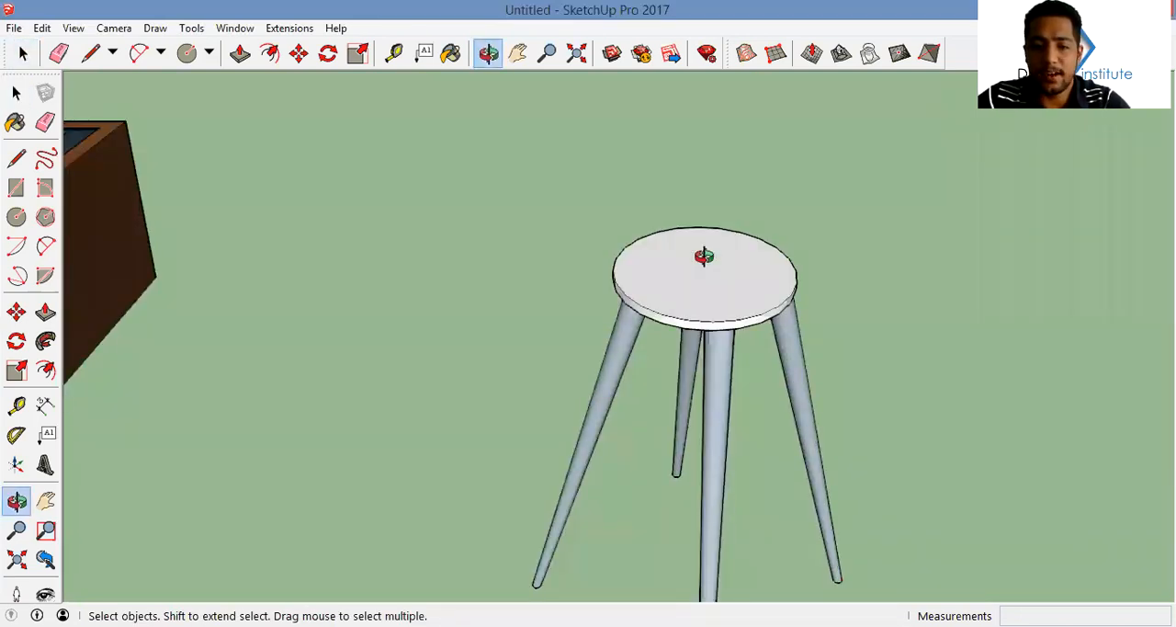
{"action": "middle_click_drag", "start_coordinate": [703, 257], "coordinate": [658, 319]}
{"action": "key", "text": "c"}
{"action": "left_click", "coordinate": [656, 322]}
{"action": "middle_click_drag", "start_coordinate": [643, 438], "coordinate": [680, 380]}
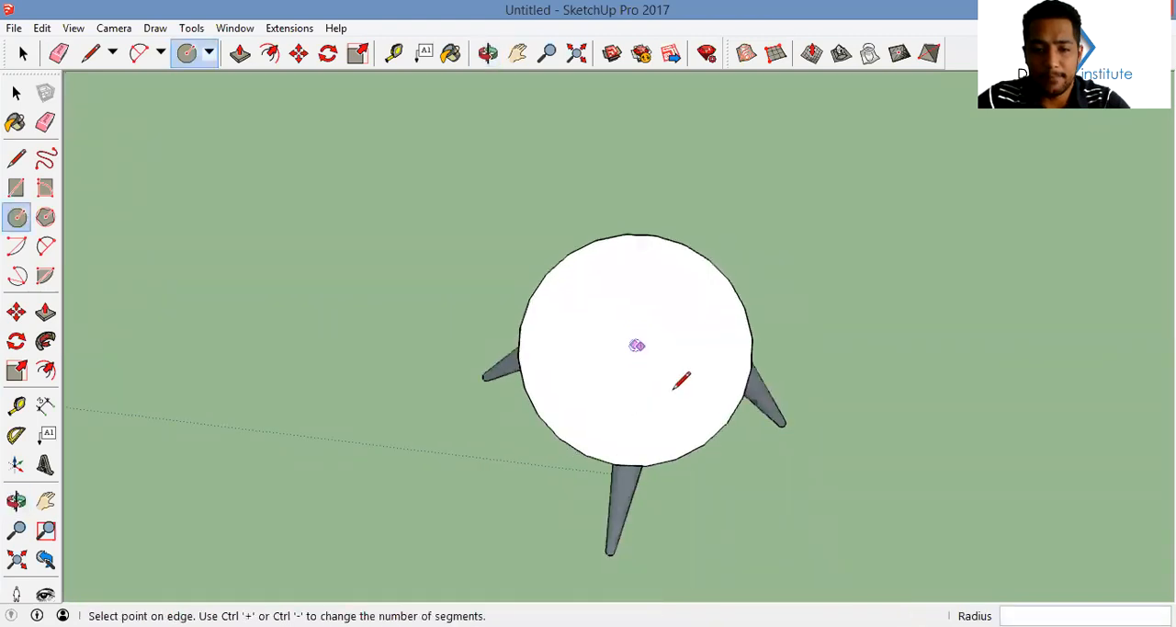
{"action": "key", "text": "space"}
Open the round disc for editing and draw a line about 0.20 m long from its rim to its center
{"action": "left_click", "coordinate": [666, 393]}
{"action": "double_click", "coordinate": [666, 393]}
{"action": "key", "text": "l"}
{"action": "left_click", "coordinate": [704, 444]}
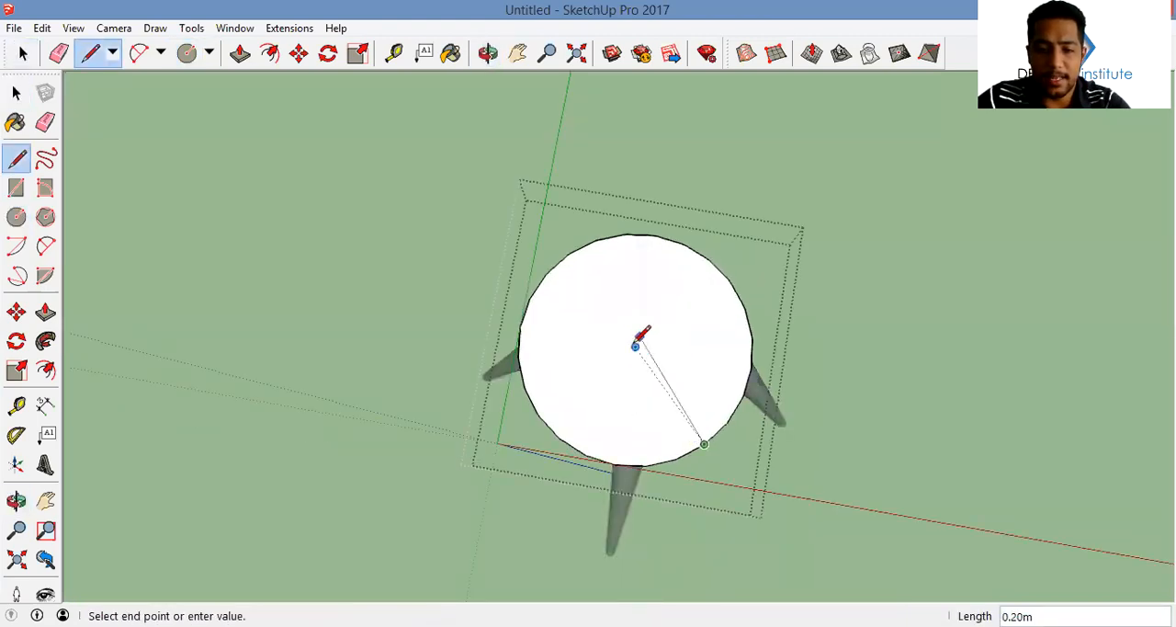
{"action": "left_click", "coordinate": [635, 346]}
Draw a small circle at the center of the disc's top face for the lamp pole
{"action": "key", "text": "c"}
{"action": "scroll", "coordinate": [637, 345], "scroll_direction": "up", "scroll_amount": 2}
{"action": "left_click", "coordinate": [635, 347]}
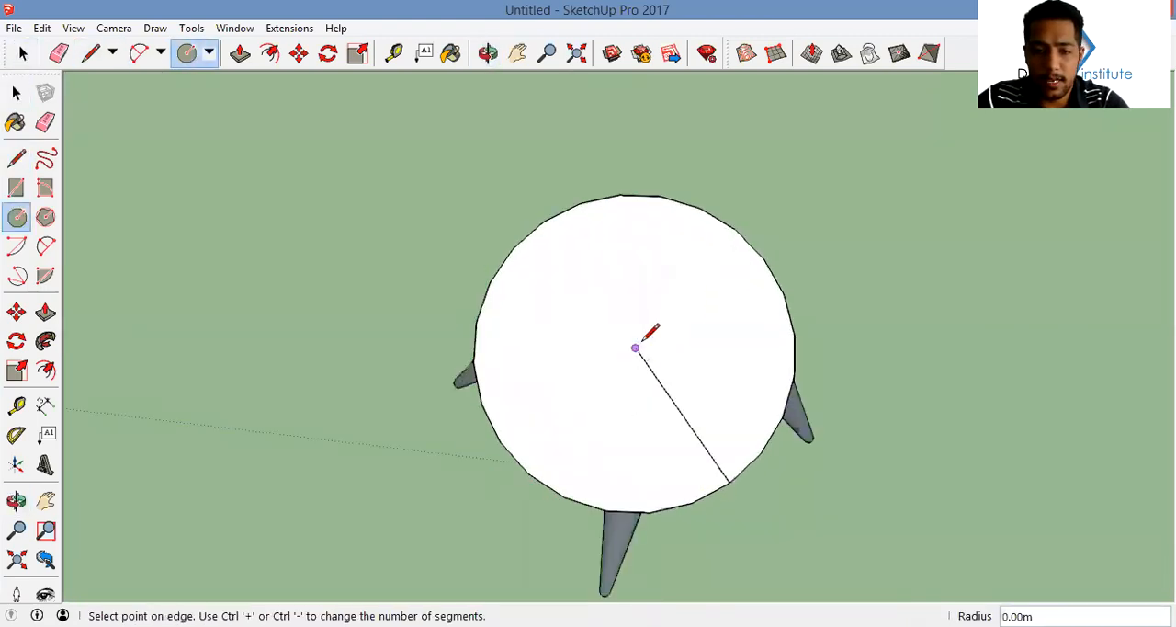
{"action": "scroll", "coordinate": [642, 344], "scroll_direction": "up", "scroll_amount": 5}
{"action": "left_click", "coordinate": [644, 341]}
{"action": "scroll", "coordinate": [653, 375], "scroll_direction": "down", "scroll_amount": 1}
Push/Pull the small center circle up about 0.27 m to form a thin pole
{"action": "middle_click_drag", "start_coordinate": [653, 375], "coordinate": [653, 209]}
{"action": "key", "text": "p"}
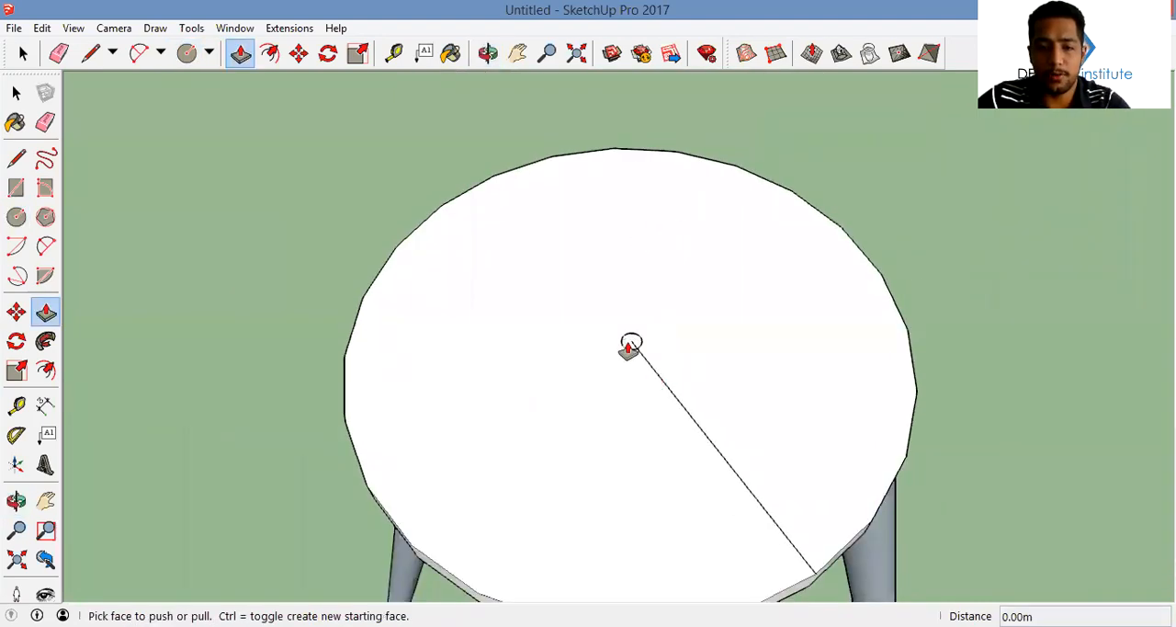
{"action": "left_click", "coordinate": [629, 350]}
{"action": "scroll", "coordinate": [640, 230], "scroll_direction": "down", "scroll_amount": 3}
{"action": "scroll", "coordinate": [649, 240], "scroll_direction": "down", "scroll_amount": 3}
{"action": "middle_click_drag", "start_coordinate": [623, 317], "coordinate": [615, 357]}
{"action": "left_click", "coordinate": [618, 243]}
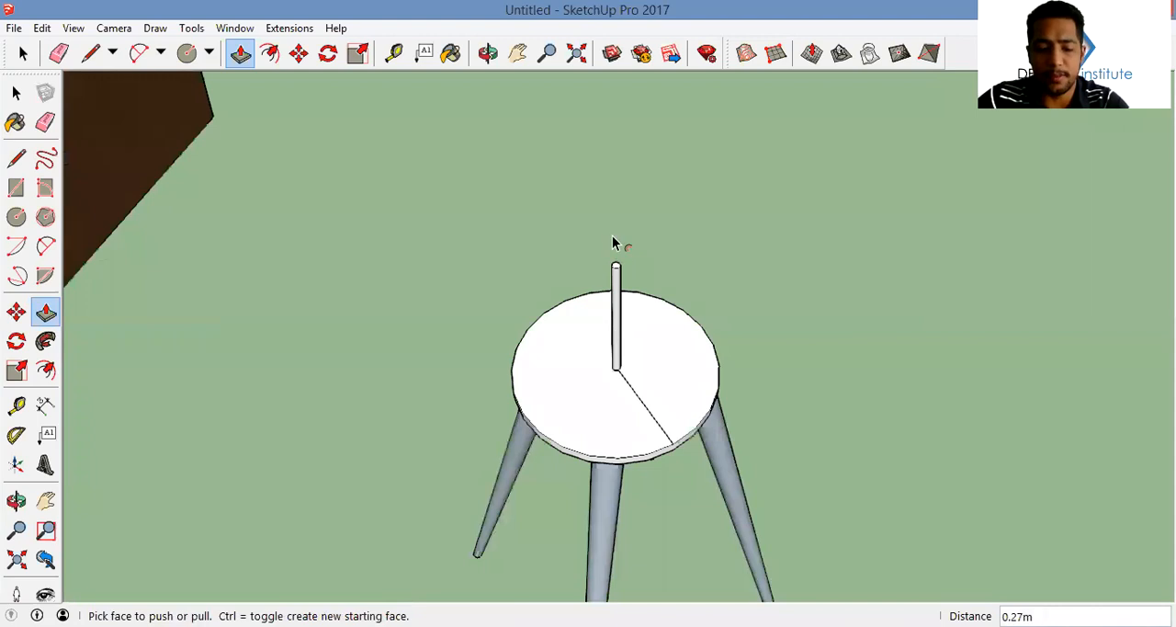
Offset the pole's top circle outward by 0.1 m to form the base of a lampshade
{"action": "middle_click_drag", "start_coordinate": [614, 242], "coordinate": [630, 289]}
{"action": "key", "text": "f"}
{"action": "scroll", "coordinate": [618, 292], "scroll_direction": "up", "scroll_amount": 4}
{"action": "left_click", "coordinate": [619, 287]}
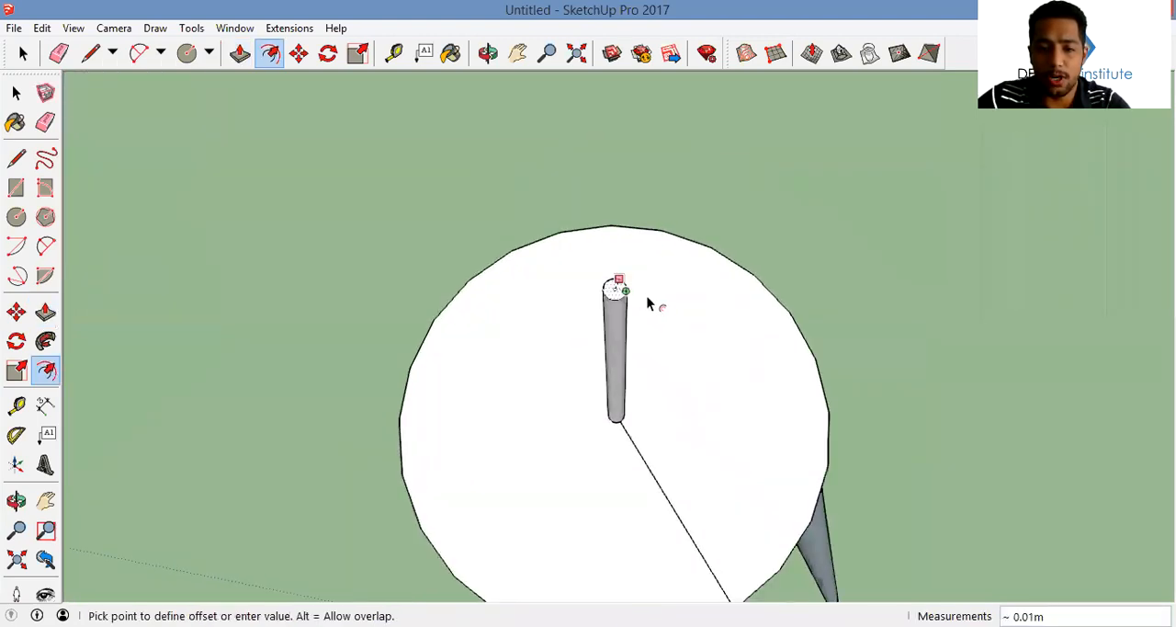
{"action": "left_click", "coordinate": [698, 256]}
{"action": "scroll", "coordinate": [699, 255], "scroll_direction": "down", "scroll_amount": 3}
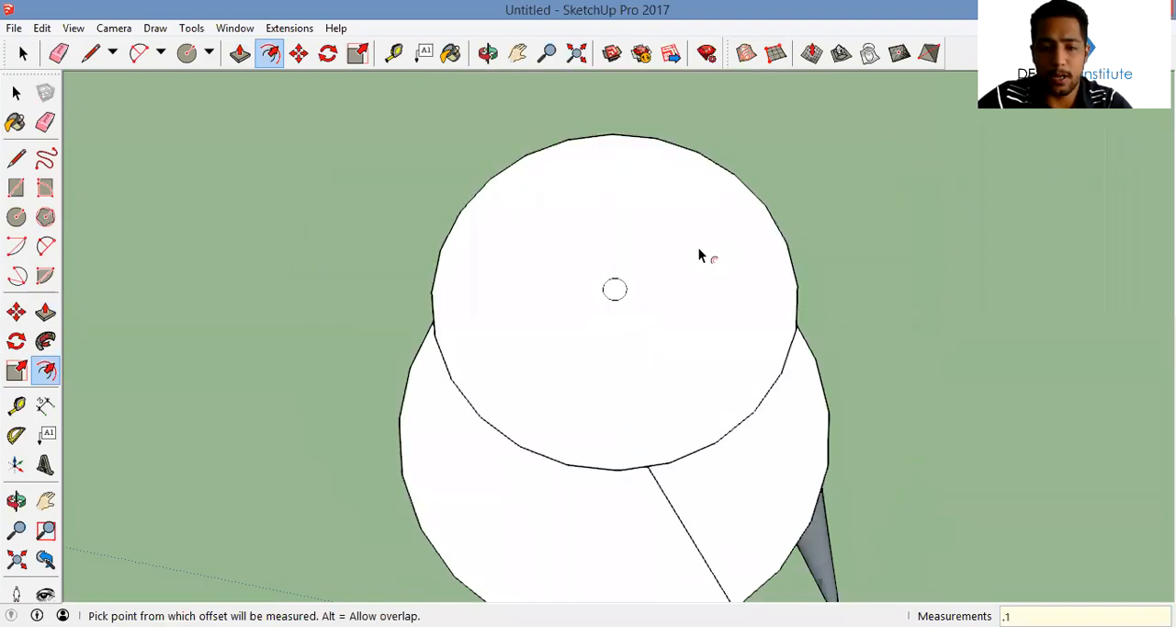
Offset the lampshade circle inward about 0.05 m and move the inner area straight up to form a tapered shade
{"action": "middle_click_drag", "start_coordinate": [678, 328], "coordinate": [696, 273]}
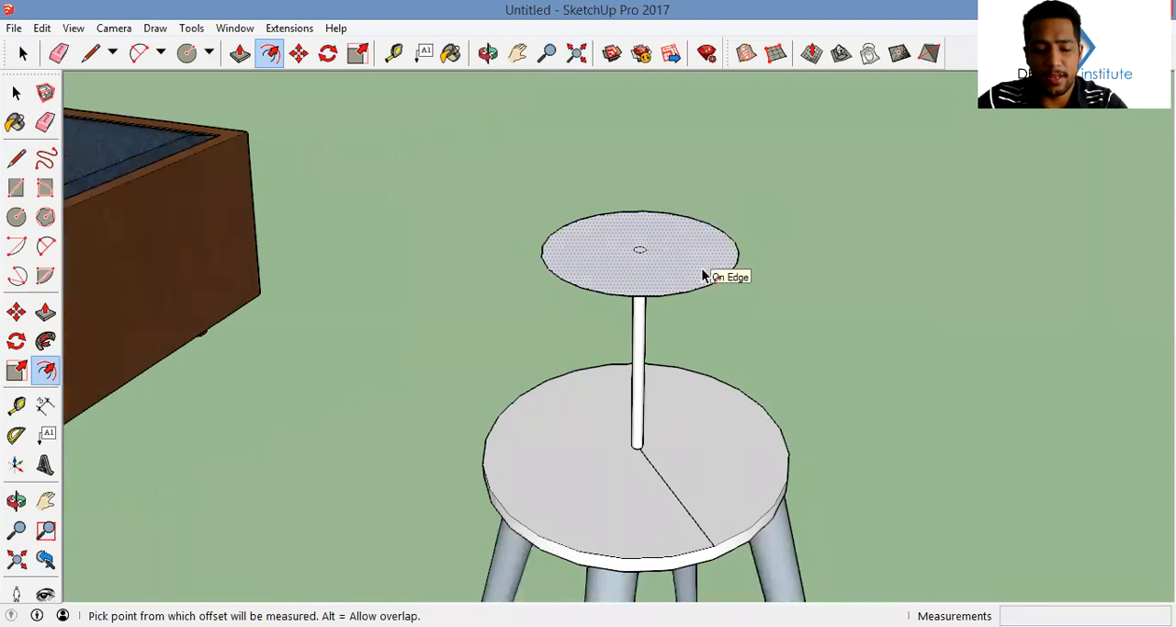
{"action": "left_click", "coordinate": [697, 260]}
{"action": "left_click", "coordinate": [687, 260]}
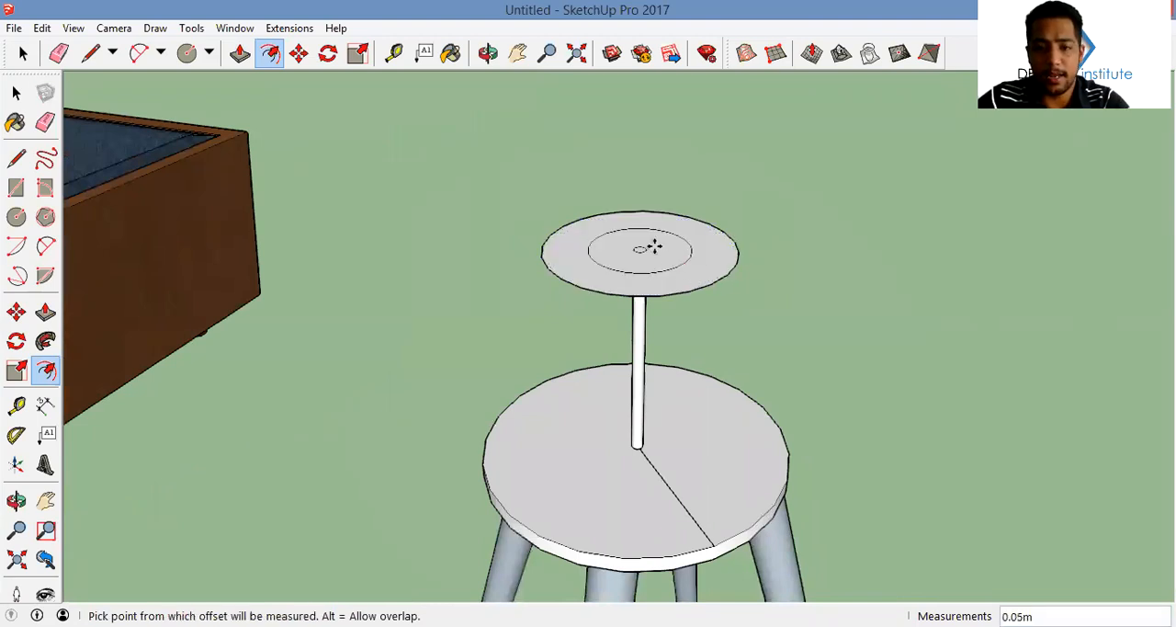
{"action": "key", "text": "m"}
{"action": "left_click", "coordinate": [653, 235]}
{"action": "scroll", "coordinate": [660, 188], "scroll_direction": "down", "scroll_amount": 2}
{"action": "middle_click_drag", "start_coordinate": [663, 188], "coordinate": [546, 126]}
{"action": "left_click", "coordinate": [653, 146]}
Scale the lampshade up uniformly about its center by about 1.31 and clear the selection
{"action": "key", "text": "space"}
{"action": "left_click", "coordinate": [657, 226]}
{"action": "key", "text": "s"}
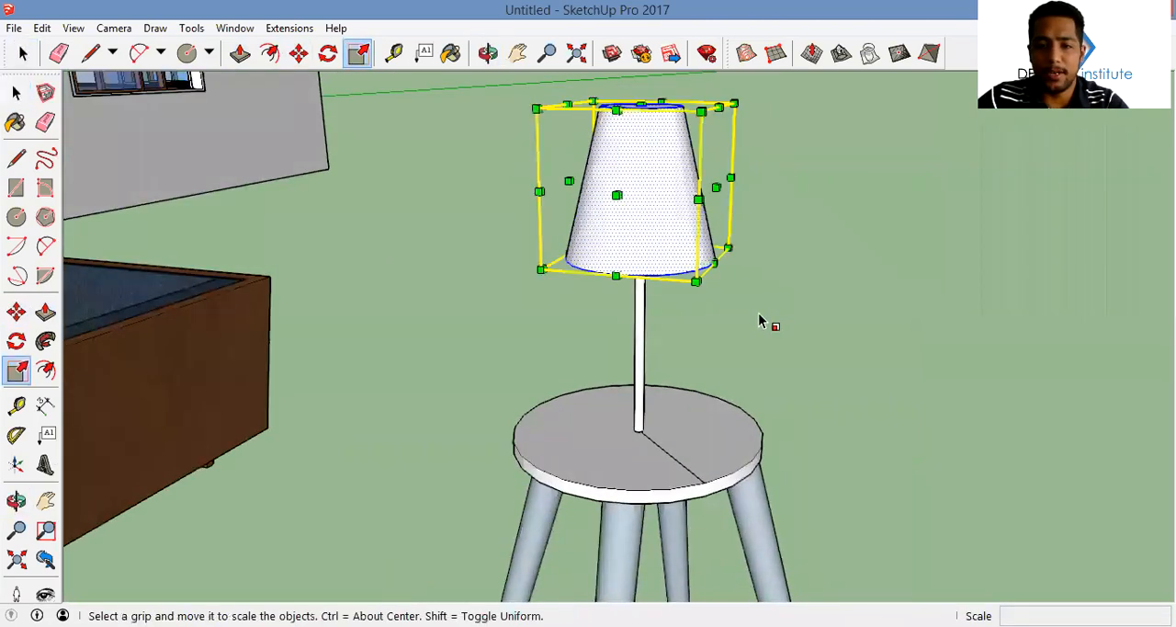
{"action": "left_click_drag", "start_coordinate": [697, 289], "coordinate": [718, 316]}
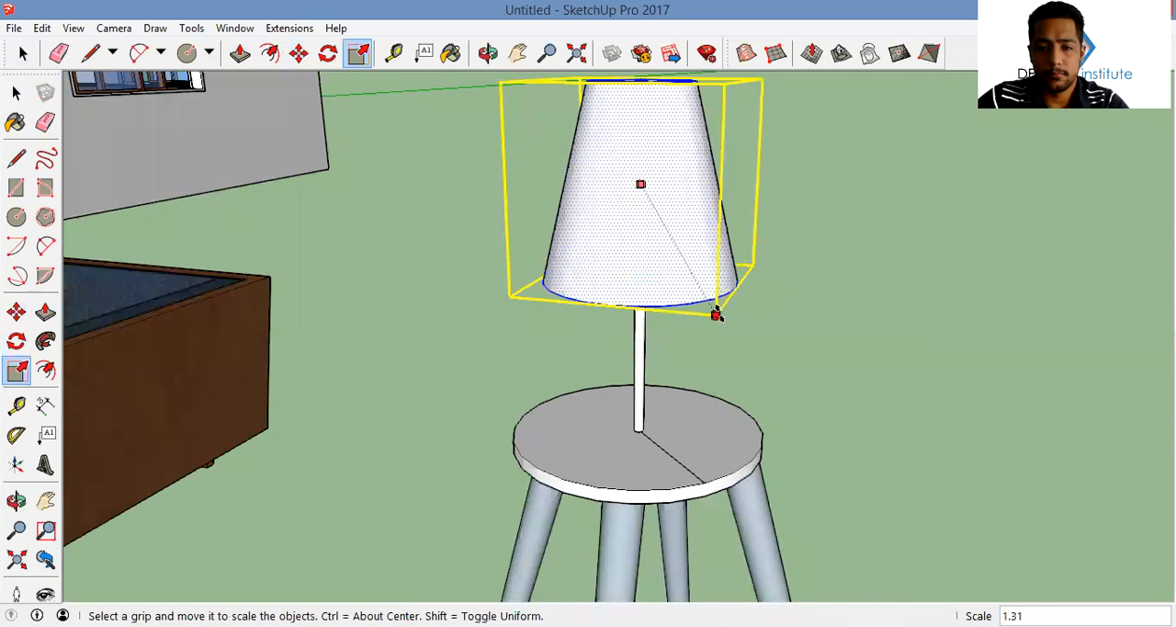
{"action": "scroll", "coordinate": [714, 349], "scroll_direction": "down", "scroll_amount": 6}
{"action": "middle_click_drag", "start_coordinate": [713, 350], "coordinate": [776, 401]}
{"action": "key", "text": "space"}
{"action": "left_click", "coordinate": [807, 377]}
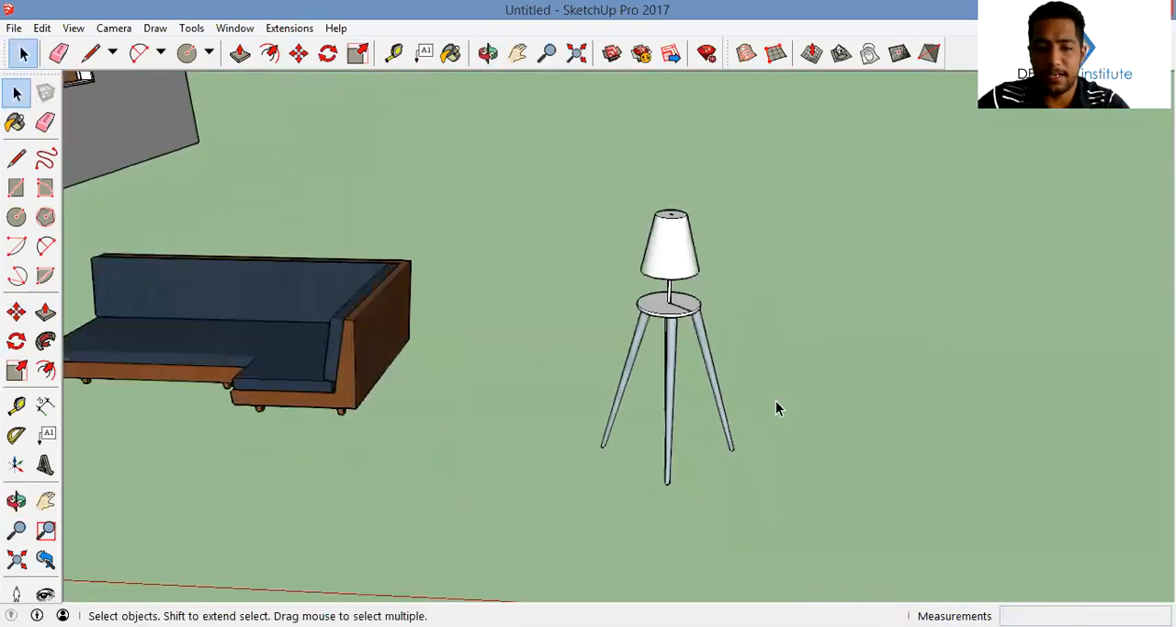
Paint the four legs of the lamp table with Wood Cherry Original
{"action": "scroll", "coordinate": [776, 401], "scroll_direction": "down", "scroll_amount": 3}
{"action": "left_click", "coordinate": [709, 338]}
{"action": "right_click", "coordinate": [708, 338]}
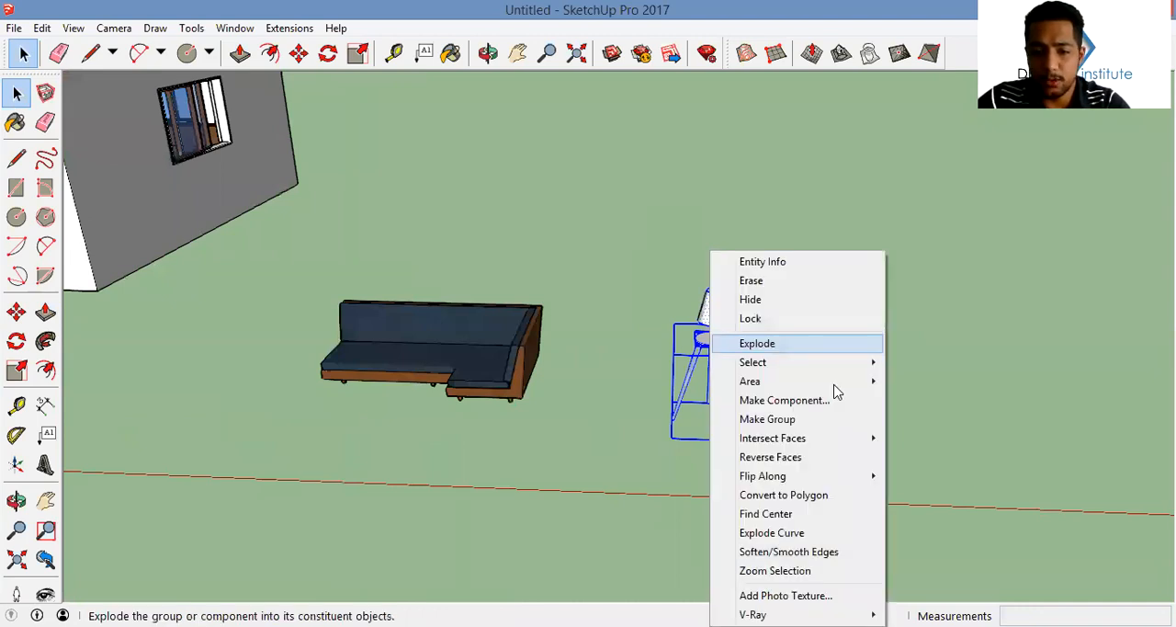
{"action": "key", "text": "Escape"}
{"action": "double_click", "coordinate": [712, 368]}
{"action": "scroll", "coordinate": [713, 366], "scroll_direction": "up", "scroll_amount": 3}
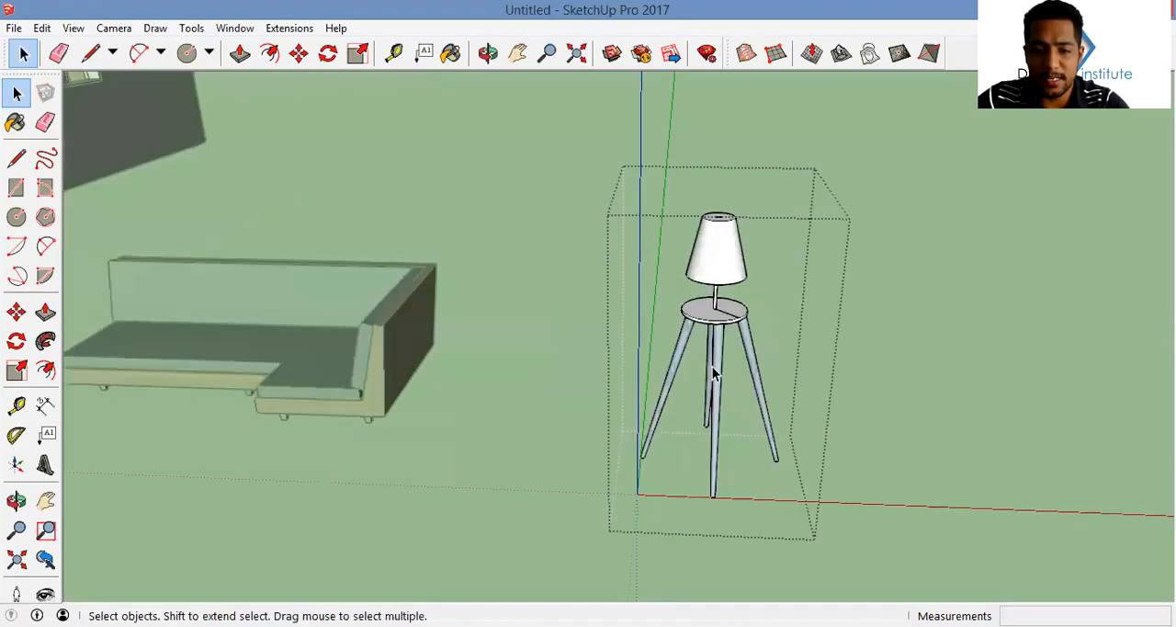
{"action": "double_click", "coordinate": [718, 363]}
{"action": "left_click", "coordinate": [15, 122]}
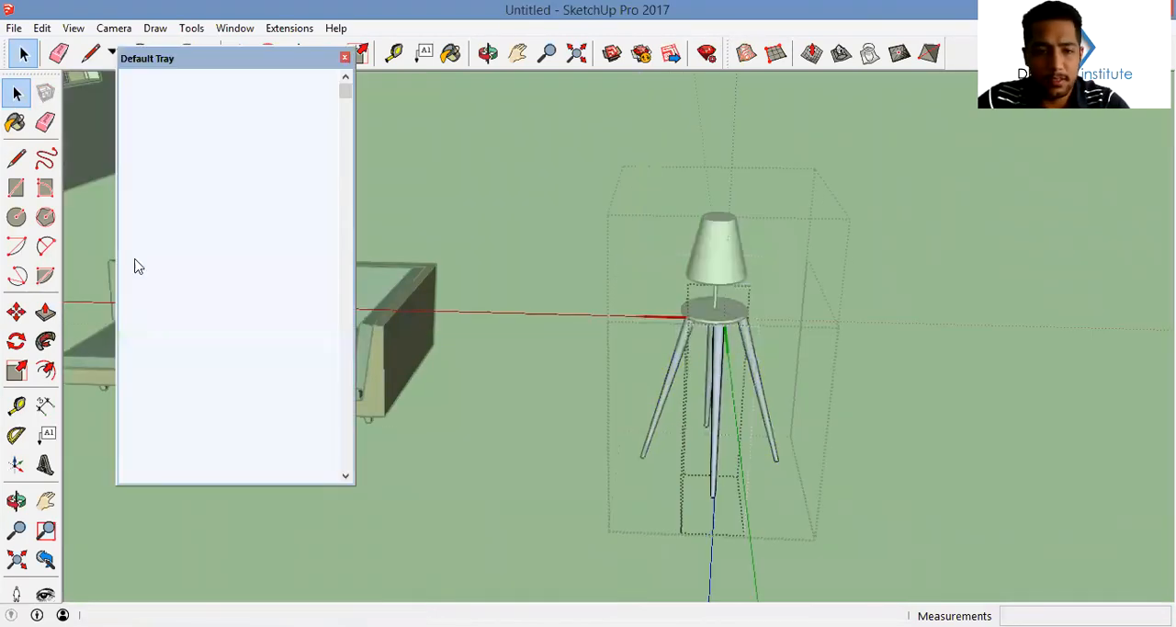
{"action": "left_click", "coordinate": [735, 349], "text": "ctrl"}
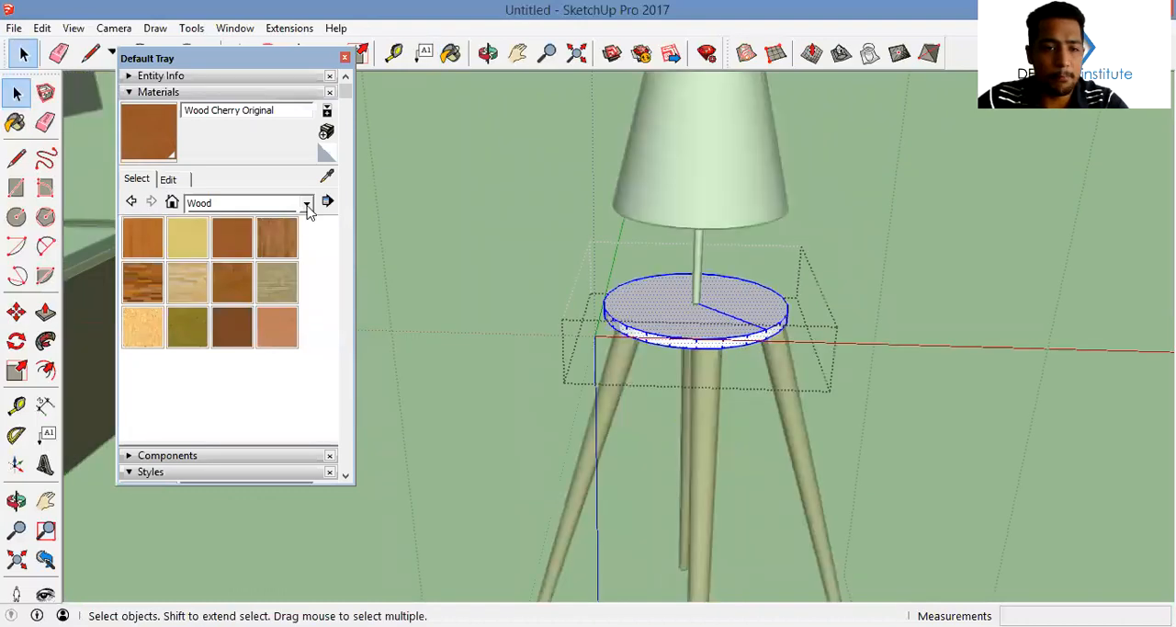
Paint the lamp's round tabletop with the Metal Seamed material
{"action": "left_click", "coordinate": [309, 210]}
{"action": "left_click", "coordinate": [276, 314]}
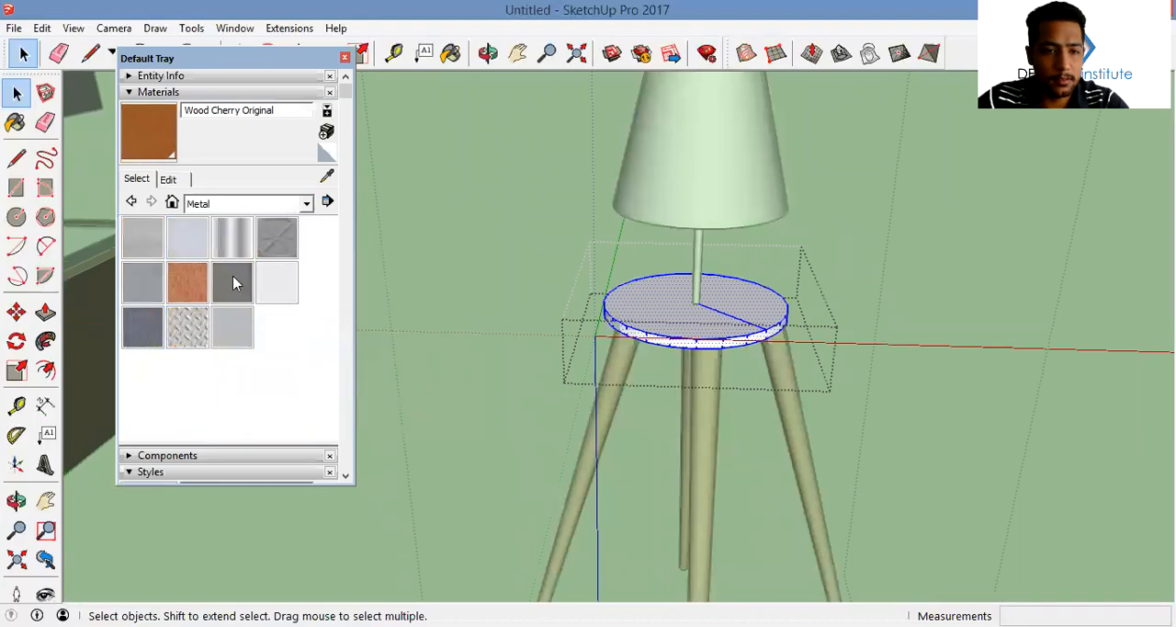
{"action": "left_click", "coordinate": [709, 290]}
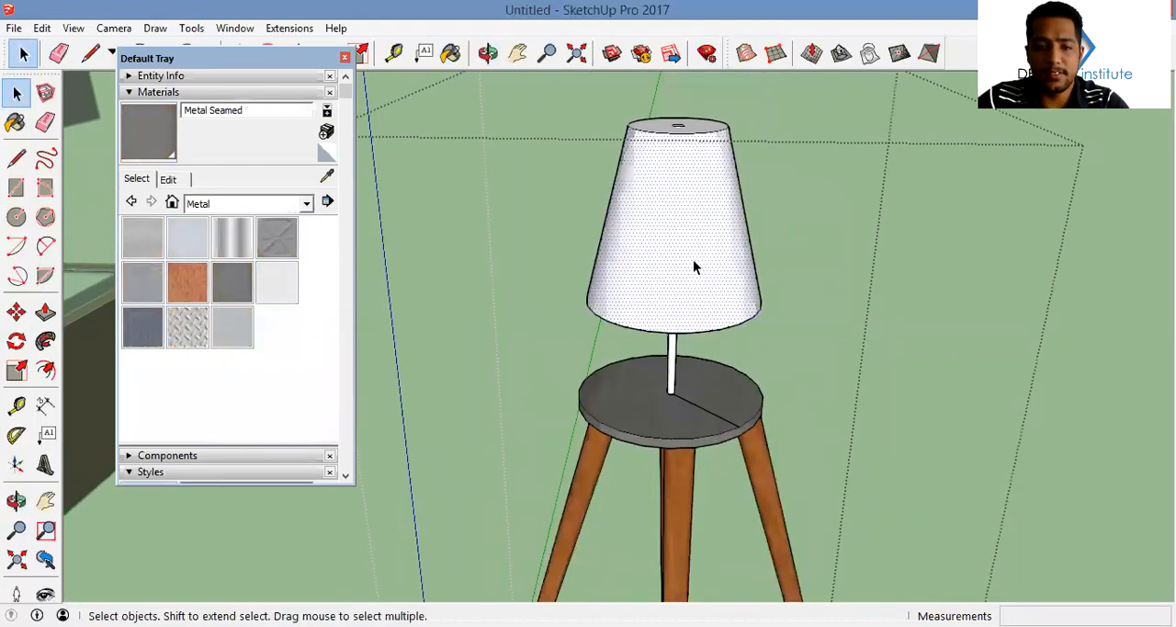
Paint the sloping side of the lampshade with Translucent Glass Gray from the Glass and Mirrors materials
{"action": "triple_click", "coordinate": [693, 261]}
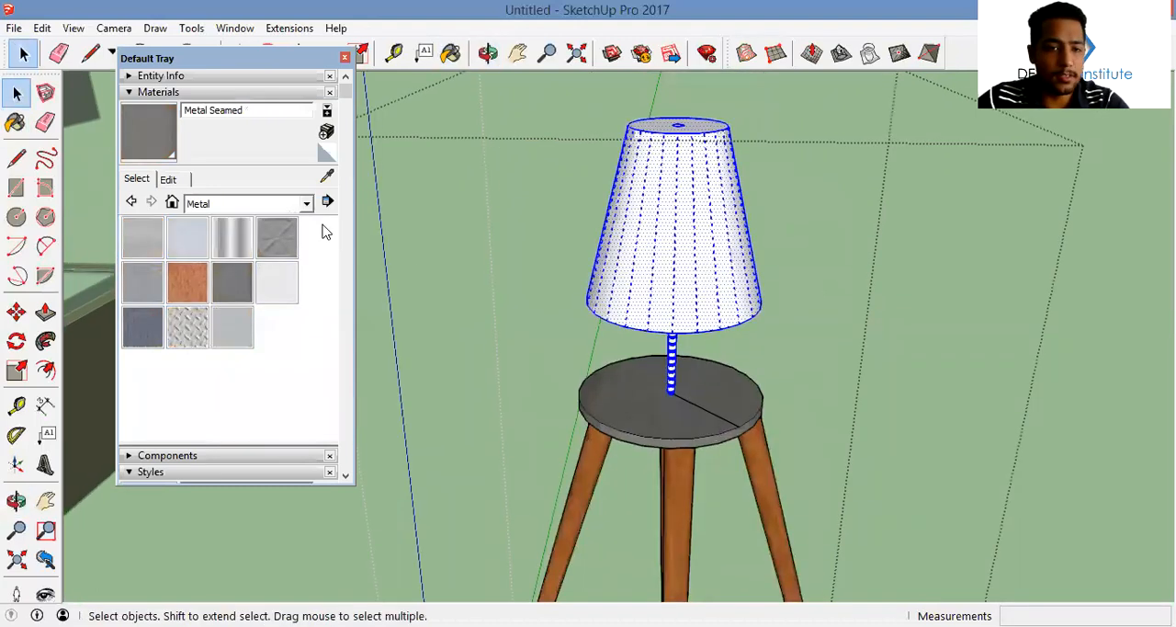
{"action": "left_click", "coordinate": [687, 286]}
{"action": "left_click", "coordinate": [306, 203]}
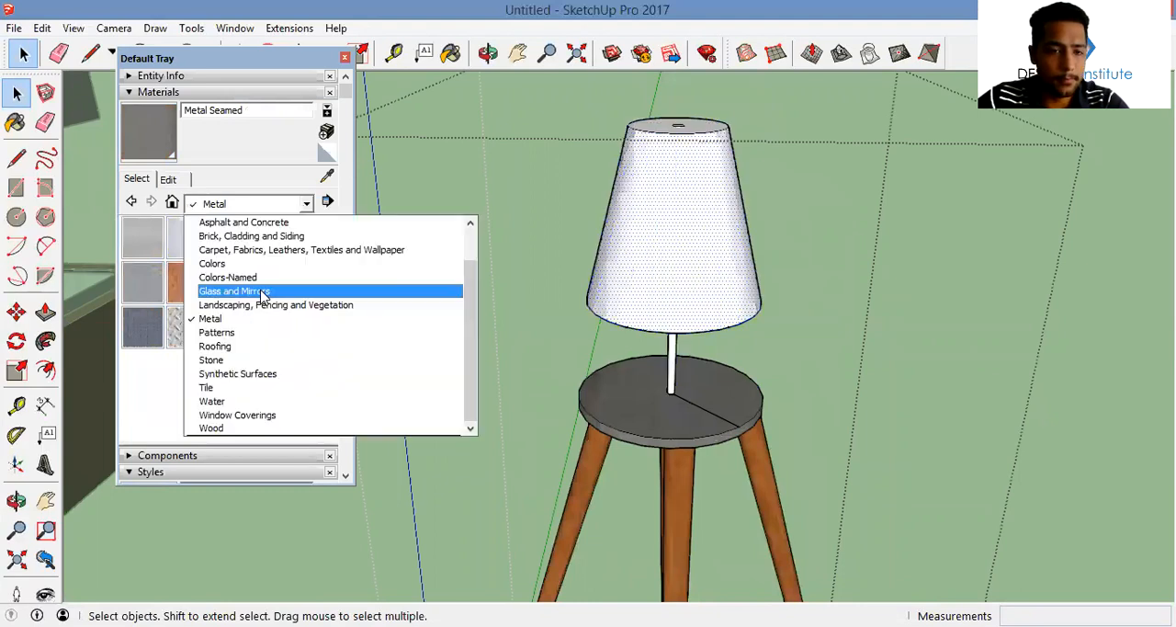
{"action": "left_click", "coordinate": [413, 292]}
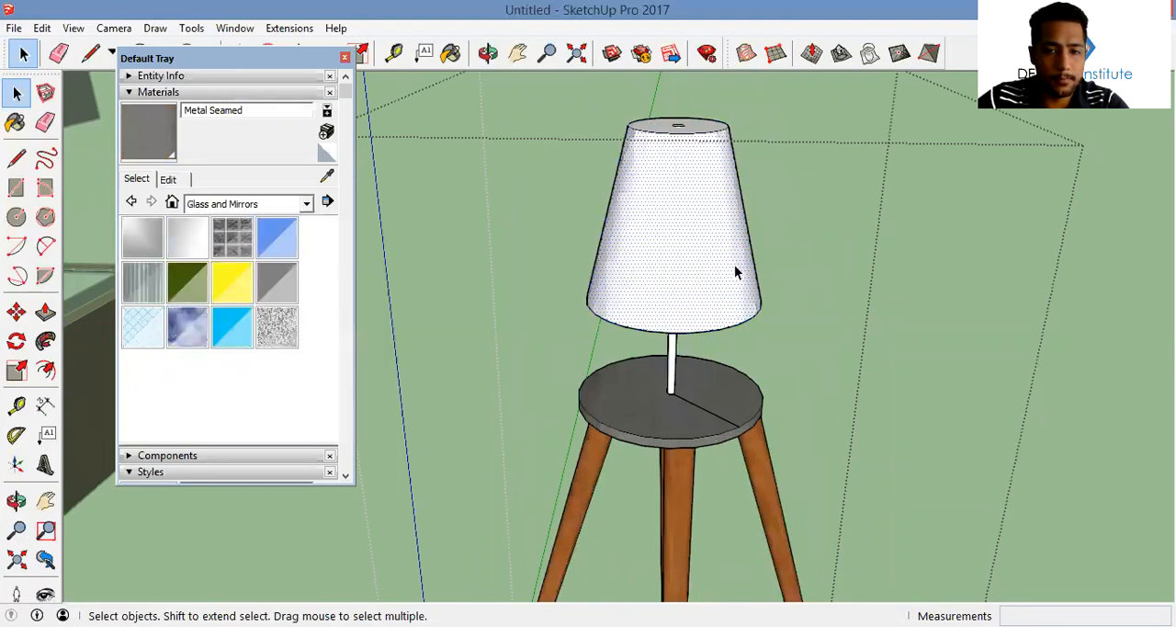
{"action": "left_click", "coordinate": [289, 291]}
{"action": "left_click", "coordinate": [669, 243]}
{"action": "middle_click_drag", "start_coordinate": [669, 243], "coordinate": [353, 70]}
{"action": "middle_click_drag", "start_coordinate": [487, 84], "coordinate": [588, 193]}
{"action": "scroll", "coordinate": [565, 103], "scroll_direction": "down", "scroll_amount": 1}
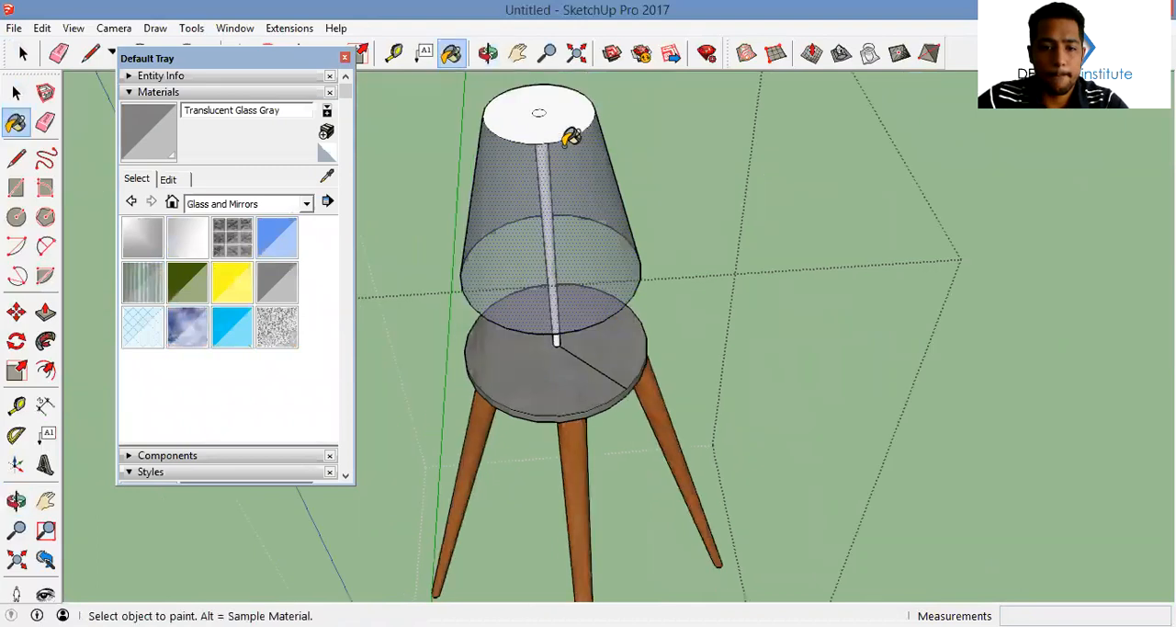
Paint the lamp's thin center pole with Metal Seamed and close the materials tray
{"action": "middle_click_drag", "start_coordinate": [570, 136], "coordinate": [480, 137]}
{"action": "left_click", "coordinate": [310, 204]}
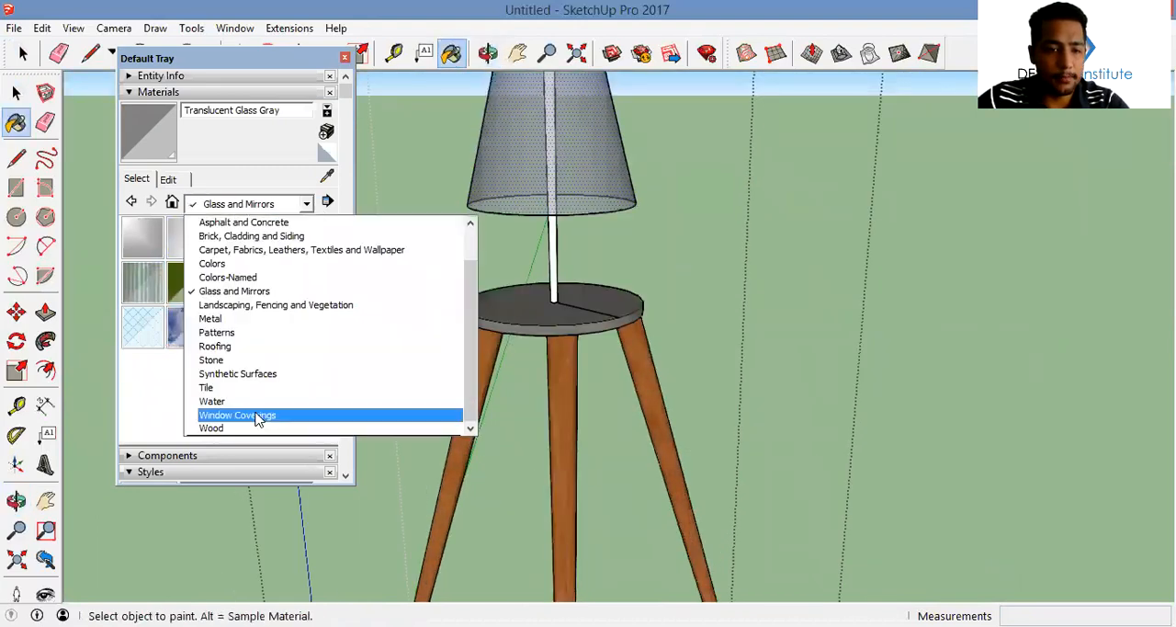
{"action": "left_click", "coordinate": [268, 318]}
{"action": "left_click", "coordinate": [237, 298]}
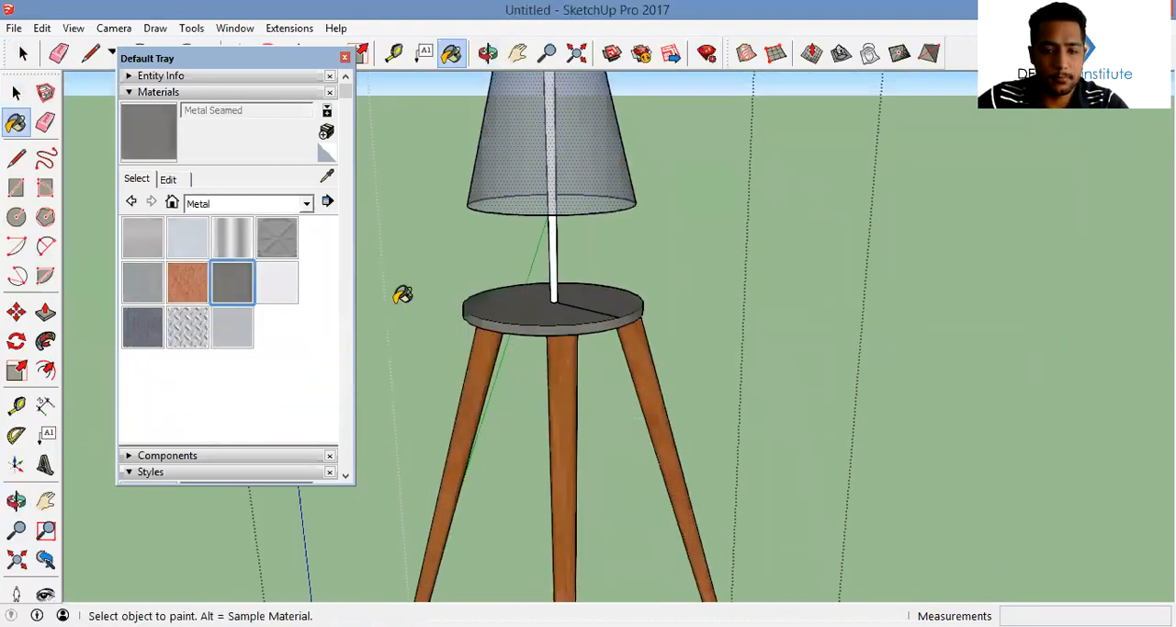
{"action": "middle_click_drag", "start_coordinate": [594, 284], "coordinate": [567, 270]}
{"action": "left_click", "coordinate": [572, 270], "text": "ctrl"}
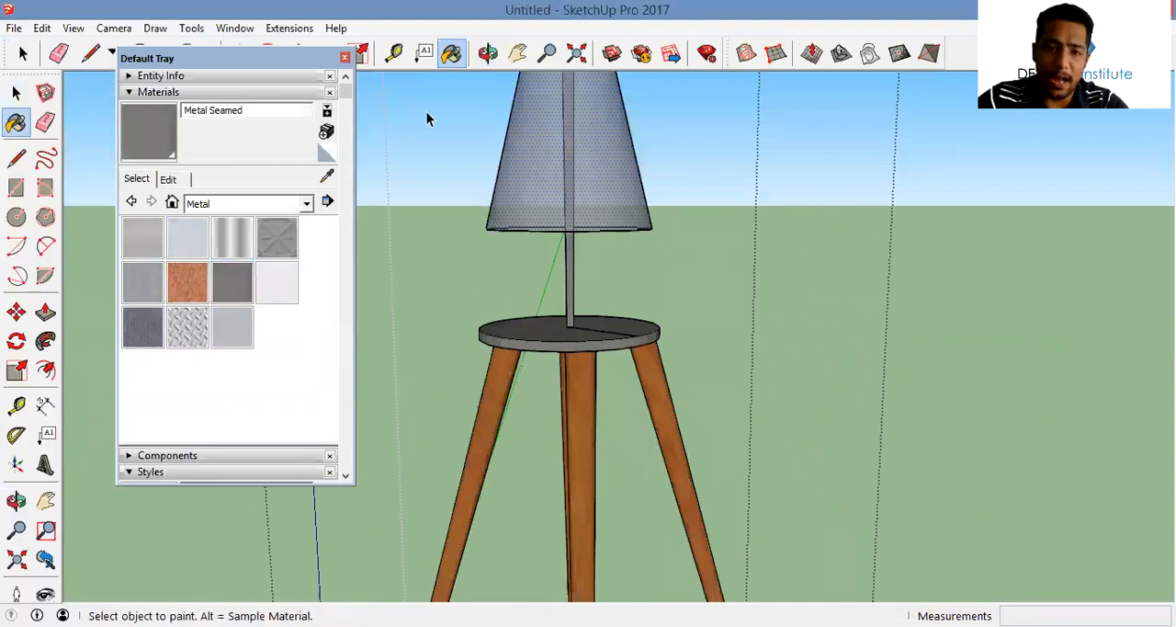
{"action": "key", "text": "space"}
{"action": "left_click", "coordinate": [345, 59]}
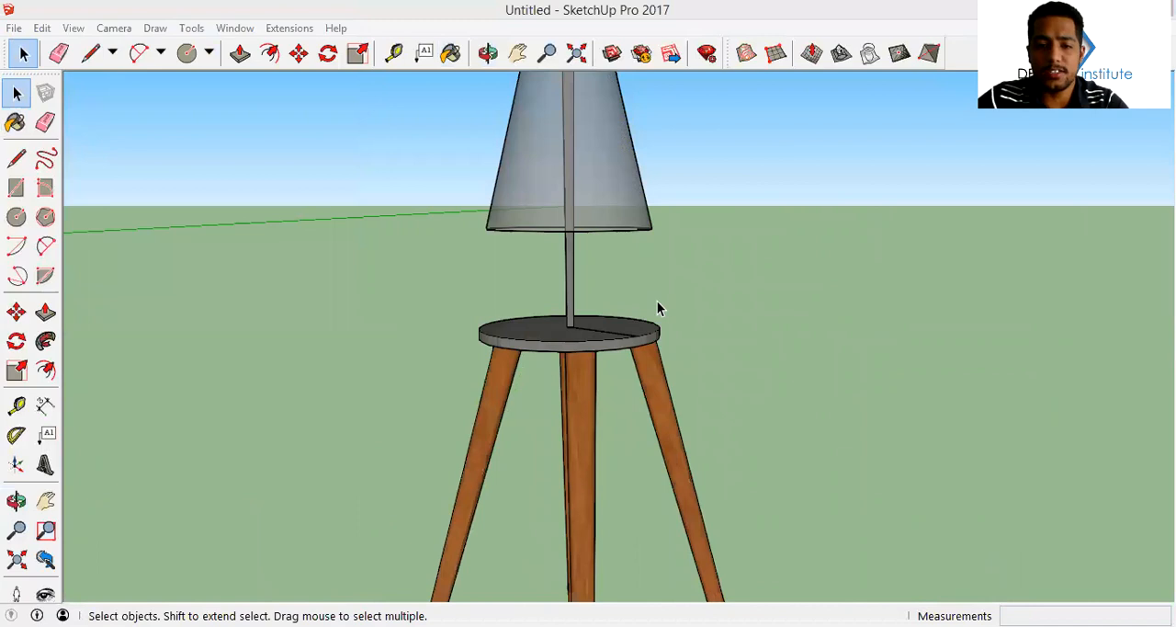
Erase the leftover radius line on the lamp's round tabletop and leave the group
{"action": "scroll", "coordinate": [657, 308], "scroll_direction": "down", "scroll_amount": 3}
{"action": "double_click", "coordinate": [676, 260]}
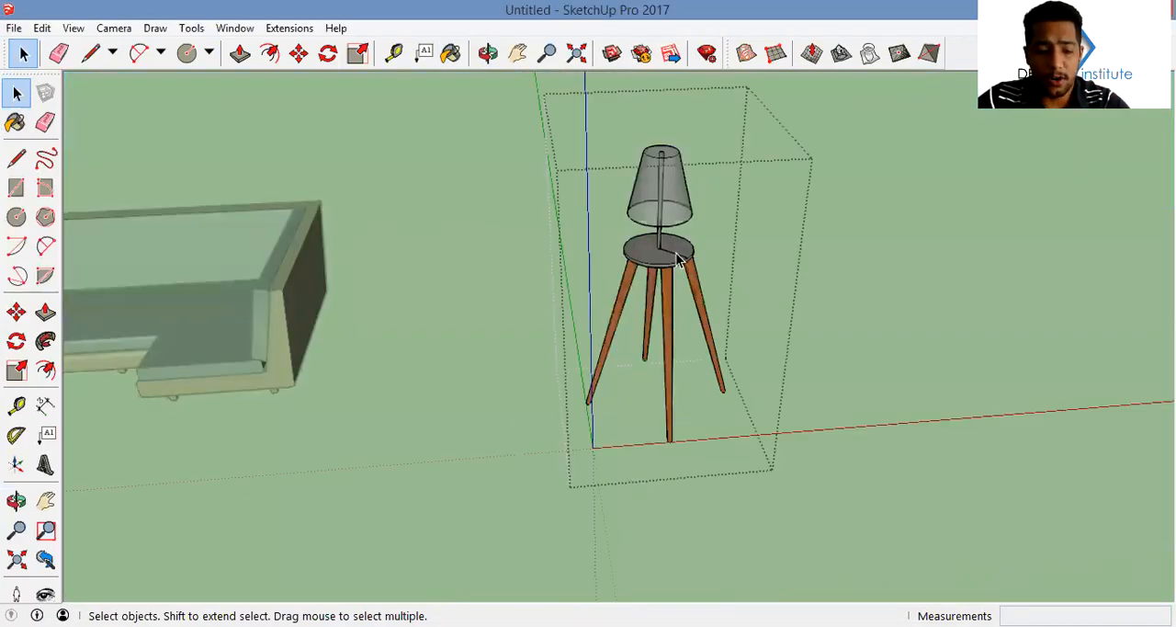
{"action": "key", "text": "e"}
{"action": "scroll", "coordinate": [676, 254], "scroll_direction": "up", "scroll_amount": 2}
{"action": "left_click", "coordinate": [676, 255]}
{"action": "key", "text": "ctrl+z"}
{"action": "key", "text": "space"}
{"action": "triple_click", "coordinate": [676, 255]}
{"action": "key", "text": "e"}
{"action": "key", "text": "space"}
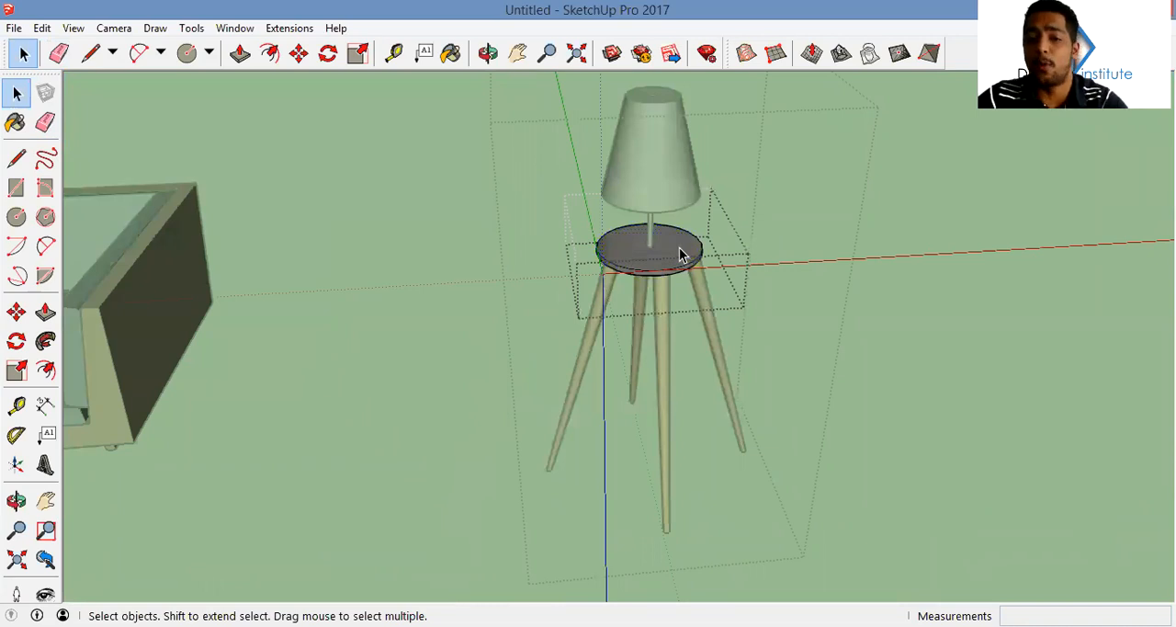
{"action": "key", "text": "Escape"}
{"action": "key", "text": "Escape"}
Move the lamp group across to stand beside the open end of the sofa's long side
{"action": "scroll", "coordinate": [680, 254], "scroll_direction": "down", "scroll_amount": 4}
{"action": "middle_click_drag", "start_coordinate": [680, 254], "coordinate": [673, 331]}
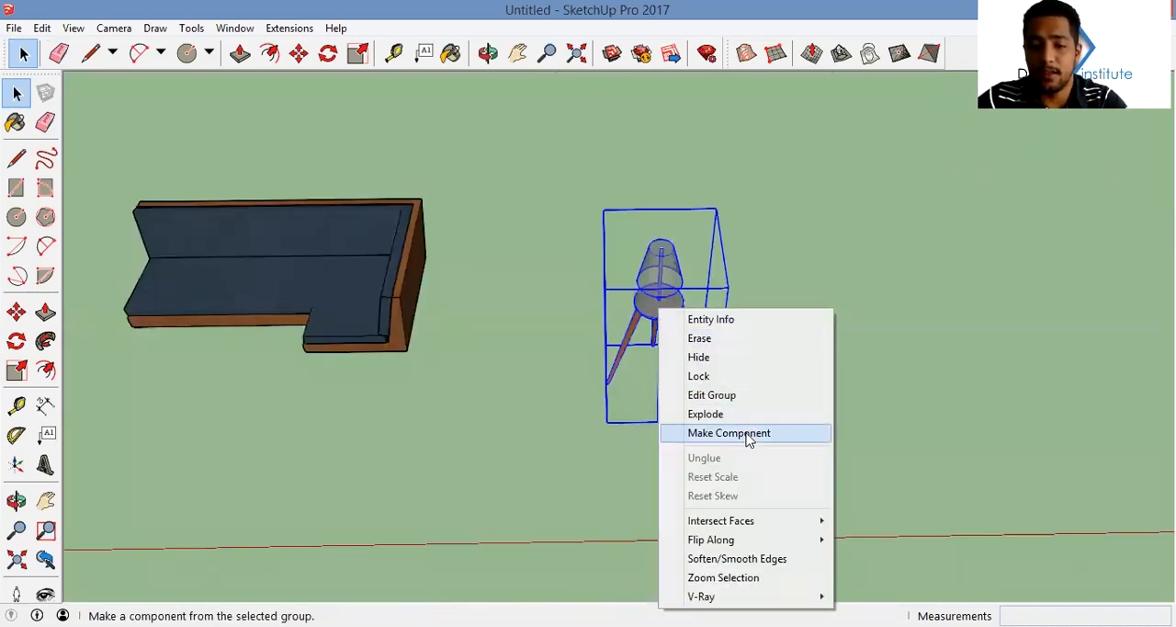
{"action": "left_click", "coordinate": [838, 295]}
{"action": "key", "text": "m"}
{"action": "middle_click_drag", "start_coordinate": [751, 381], "coordinate": [764, 388], "text": "shift"}
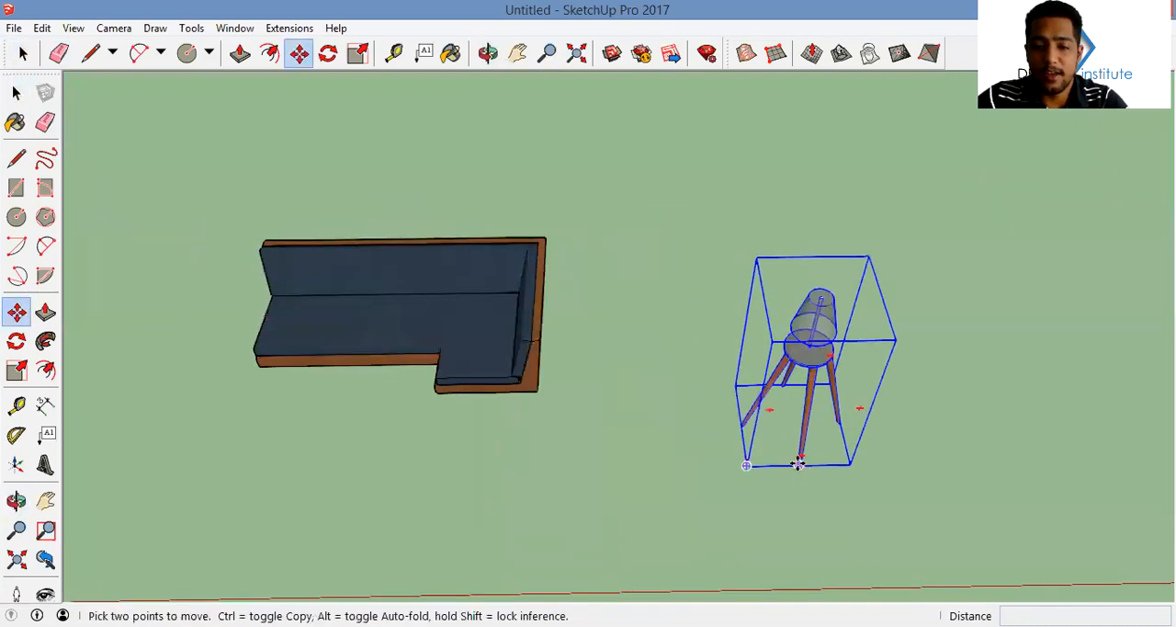
{"action": "left_click", "coordinate": [798, 465]}
{"action": "middle_click_drag", "start_coordinate": [646, 344], "coordinate": [866, 418], "text": "shift"}
{"action": "left_click", "coordinate": [446, 437]}
{"action": "key", "text": "space"}
Select the lamp and the sofa and combine them into one group
{"action": "left_click", "coordinate": [445, 405]}
{"action": "scroll", "coordinate": [662, 368], "scroll_direction": "down", "scroll_amount": 3}
{"action": "left_click", "coordinate": [678, 430], "text": "shift"}
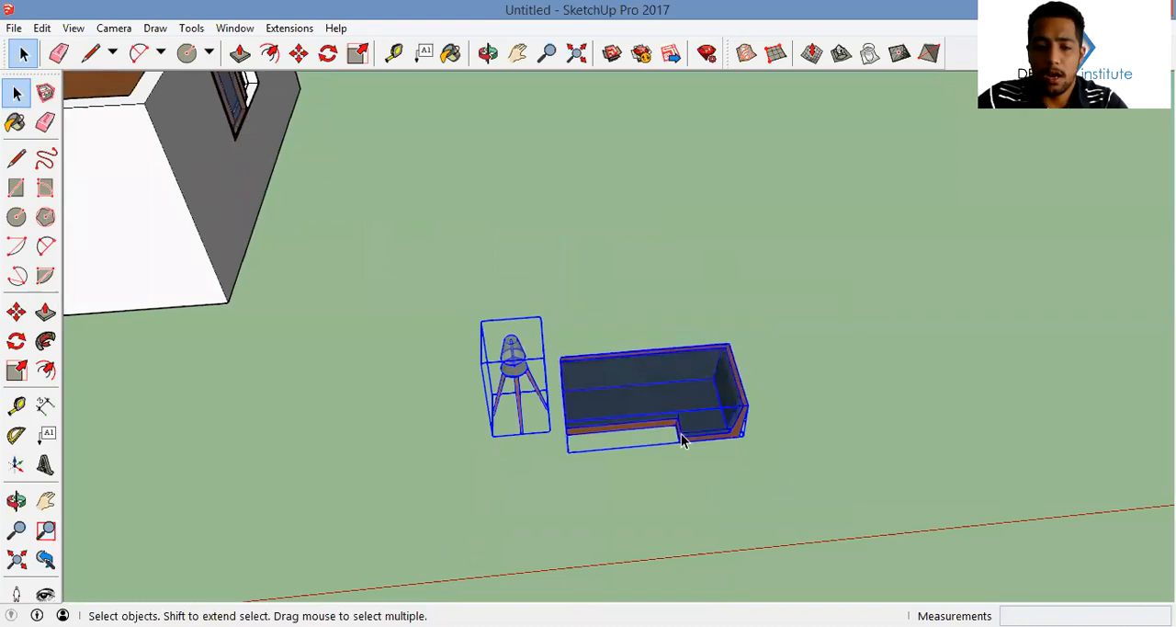
{"action": "right_click", "coordinate": [680, 445]}
{"action": "left_click", "coordinate": [740, 278]}
Move the combined furniture group about 14.39 m into the window-side corner of the house's room above the steps
{"action": "key", "text": "m"}
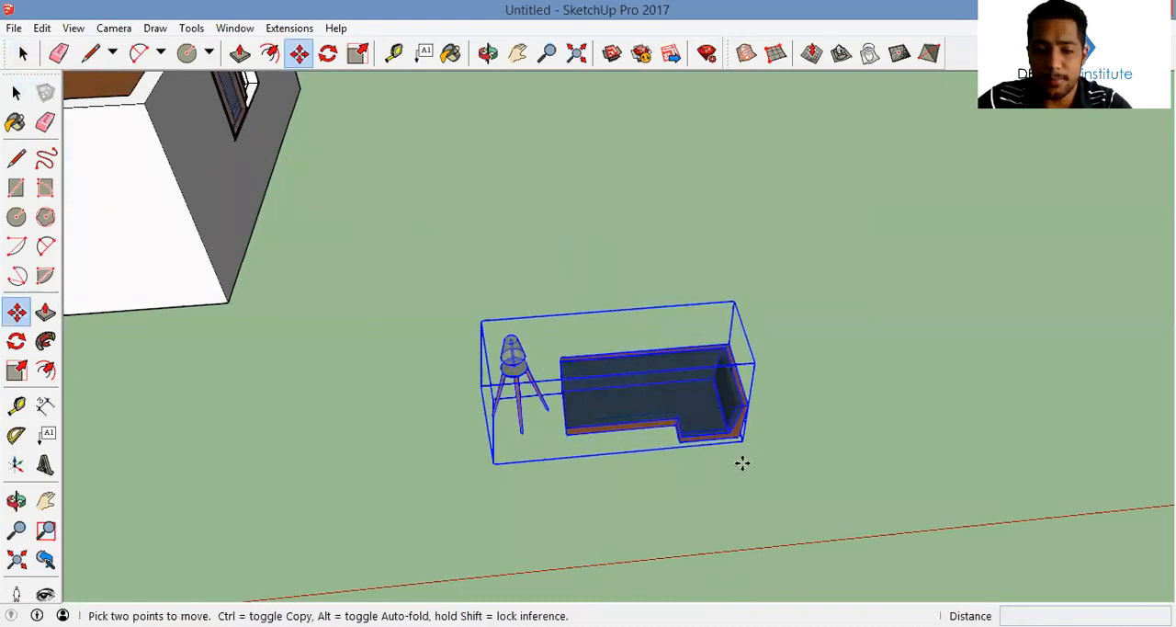
{"action": "left_click", "coordinate": [741, 448]}
{"action": "scroll", "coordinate": [607, 322], "scroll_direction": "down", "scroll_amount": 3}
{"action": "middle_click_drag", "start_coordinate": [184, 184], "coordinate": [530, 346], "text": "shift"}
{"action": "middle_click_drag", "start_coordinate": [503, 451], "coordinate": [745, 373], "text": "shift"}
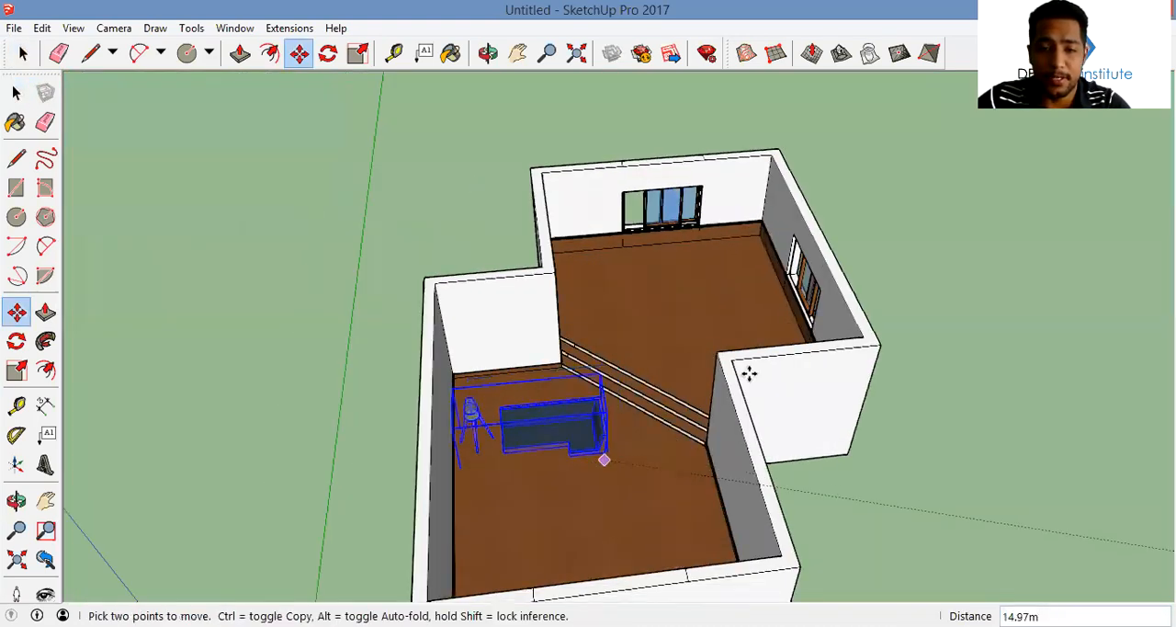
{"action": "scroll", "coordinate": [769, 283], "scroll_direction": "up", "scroll_amount": 5}
{"action": "left_click", "coordinate": [780, 238]}
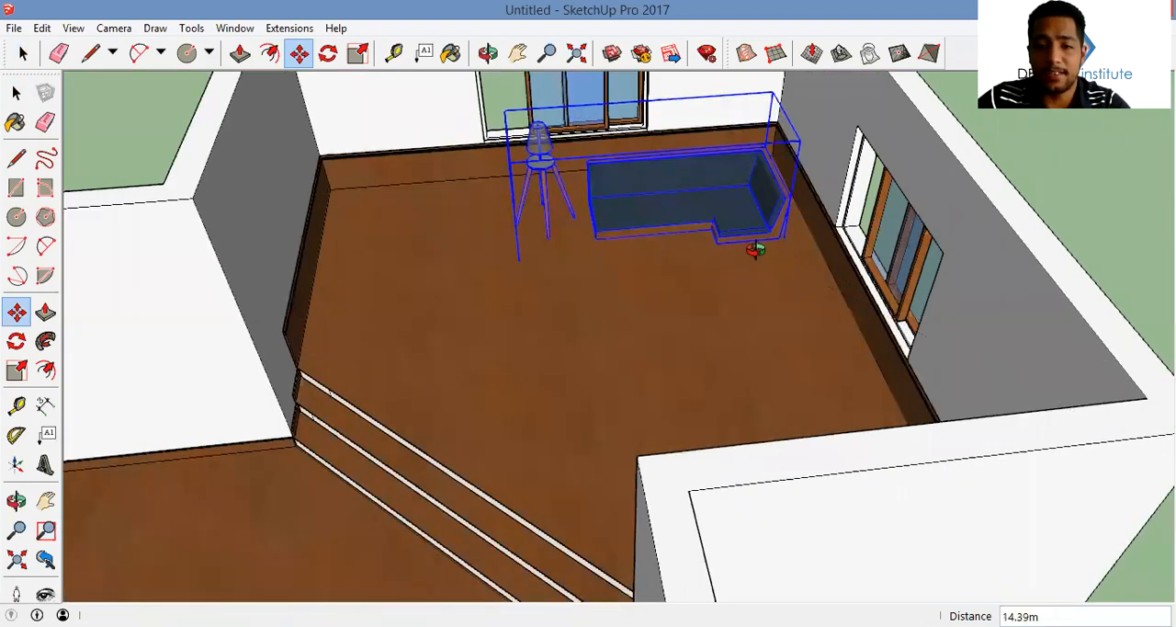
Raise the furniture group so that the sofa's feet stand above the wooden floor
{"action": "middle_click_drag", "start_coordinate": [759, 247], "coordinate": [887, 162]}
{"action": "scroll", "coordinate": [709, 156], "scroll_direction": "up", "scroll_amount": 4}
{"action": "middle_click_drag", "start_coordinate": [636, 340], "coordinate": [629, 254]}
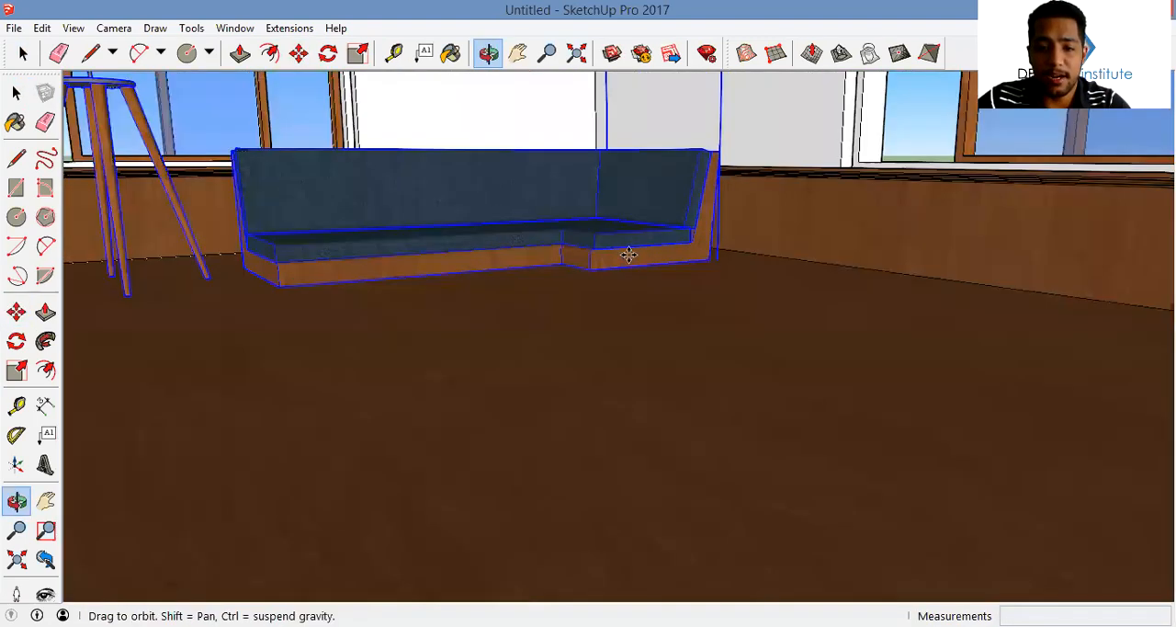
{"action": "key", "text": "m"}
{"action": "scroll", "coordinate": [780, 355], "scroll_direction": "up", "scroll_amount": 5}
{"action": "left_click", "coordinate": [780, 359]}
{"action": "left_click", "coordinate": [793, 324]}
{"action": "scroll", "coordinate": [791, 320], "scroll_direction": "up", "scroll_amount": 2}
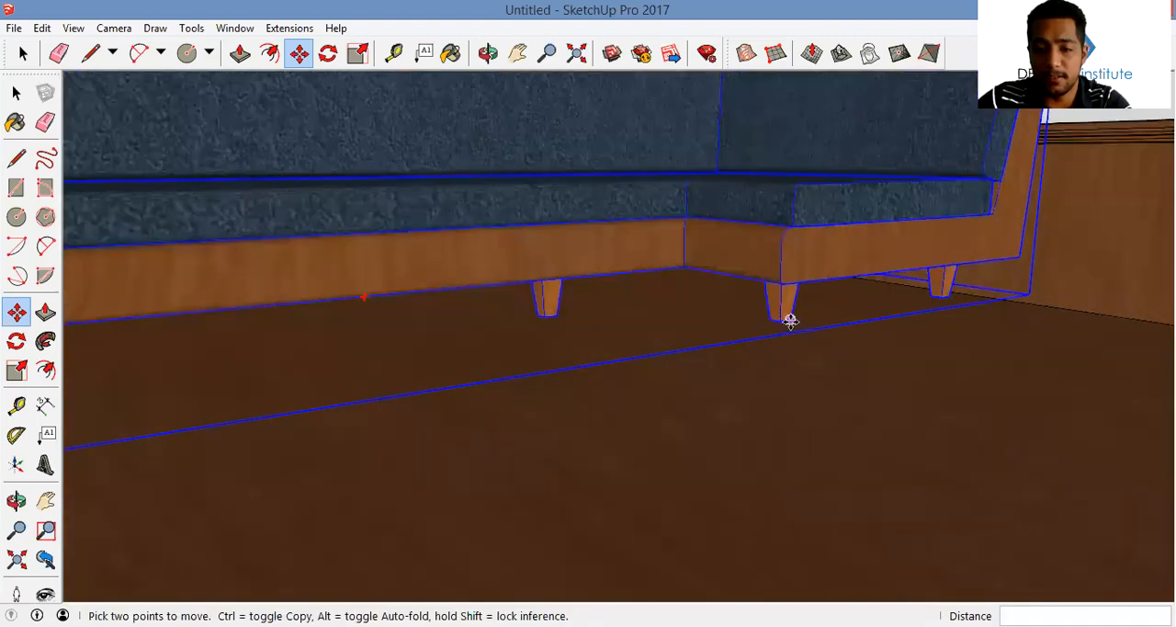
{"action": "key", "text": "space"}
{"action": "scroll", "coordinate": [790, 321], "scroll_direction": "down", "scroll_amount": 4}
{"action": "middle_click_drag", "start_coordinate": [791, 321], "coordinate": [786, 549]}
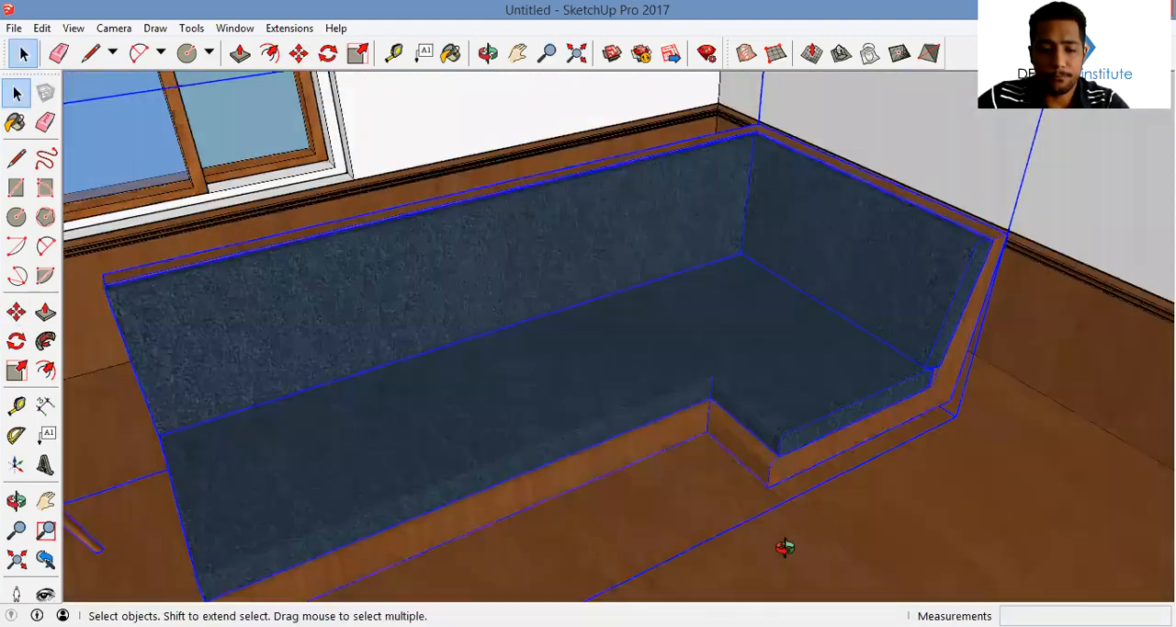
{"action": "scroll", "coordinate": [715, 405], "scroll_direction": "down", "scroll_amount": 5}
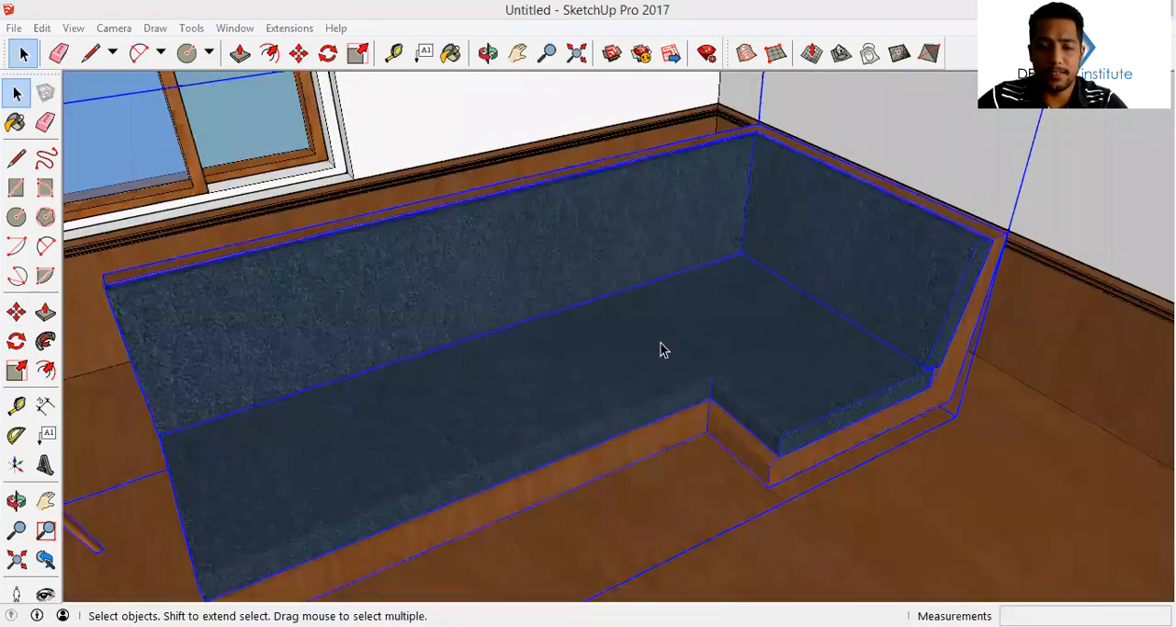
Move the furniture group about 0.37 m across the floor, fitting the sofa snugly into the room corner
{"action": "scroll", "coordinate": [719, 412], "scroll_direction": "up", "scroll_amount": 2}
{"action": "key", "text": "m"}
{"action": "left_click", "coordinate": [720, 409]}
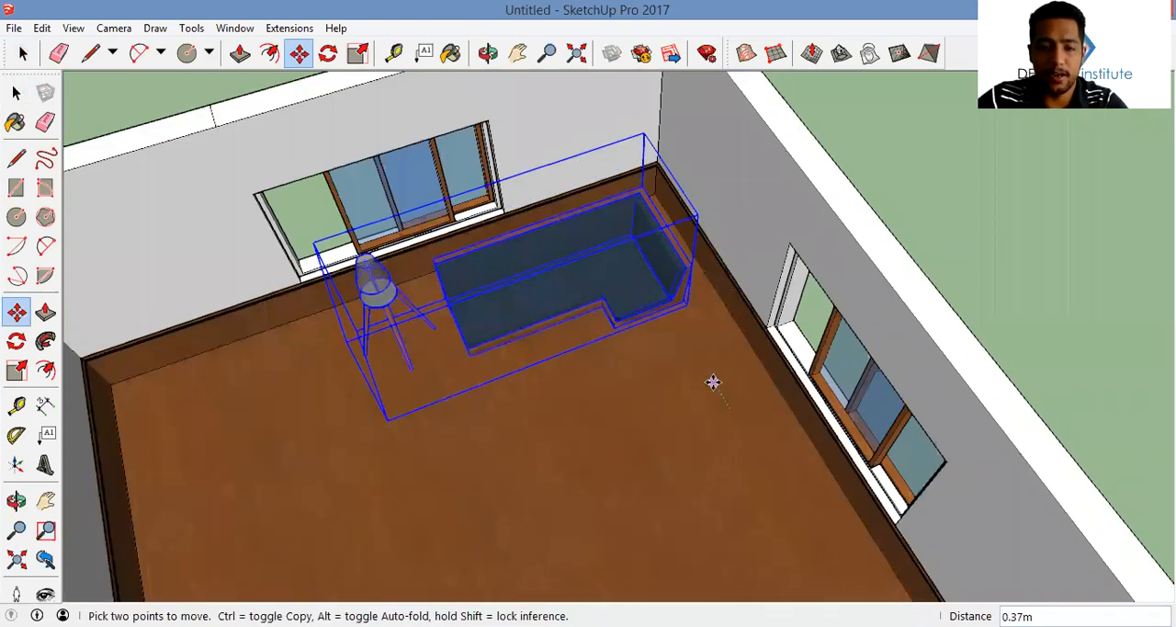
{"action": "left_click", "coordinate": [713, 381]}
{"action": "key", "text": "space"}
Examine the placed sofa and lamp and the empty room beyond the steps from several angles
{"action": "scroll", "coordinate": [688, 223], "scroll_direction": "down", "scroll_amount": 5}
{"action": "middle_click_drag", "start_coordinate": [689, 222], "coordinate": [728, 244]}
{"action": "scroll", "coordinate": [682, 168], "scroll_direction": "up", "scroll_amount": 4}
{"action": "scroll", "coordinate": [683, 168], "scroll_direction": "up", "scroll_amount": 2}
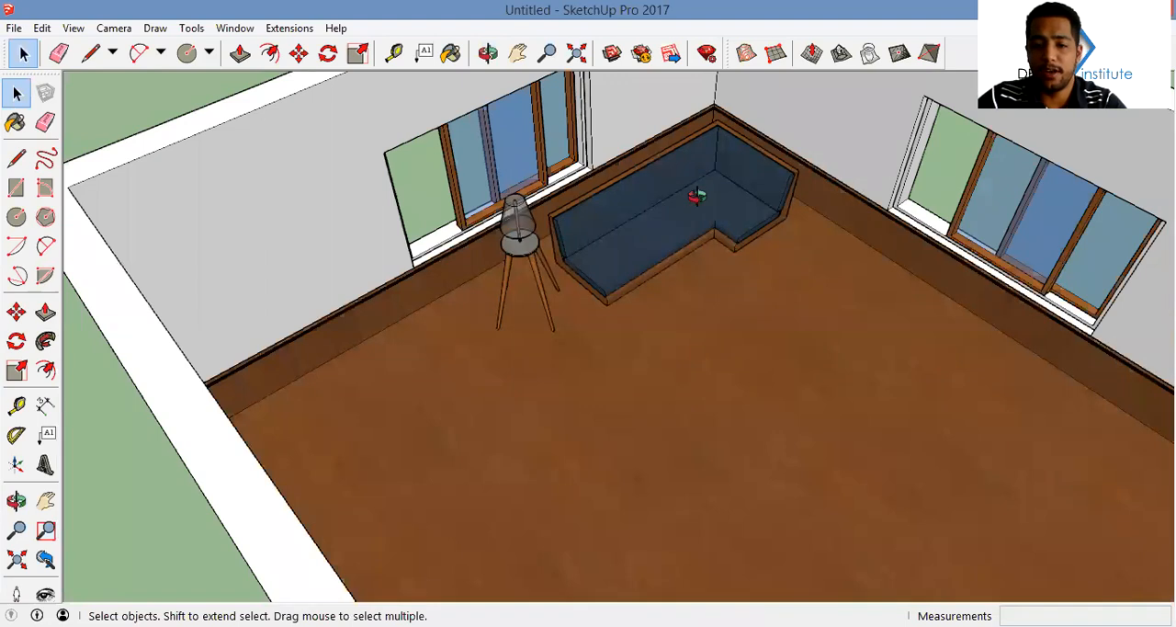
{"action": "middle_click_drag", "start_coordinate": [699, 196], "coordinate": [874, 250]}
{"action": "middle_click_drag", "start_coordinate": [873, 250], "coordinate": [663, 251], "text": "shift"}
{"action": "scroll", "coordinate": [779, 257], "scroll_direction": "down", "scroll_amount": 4}
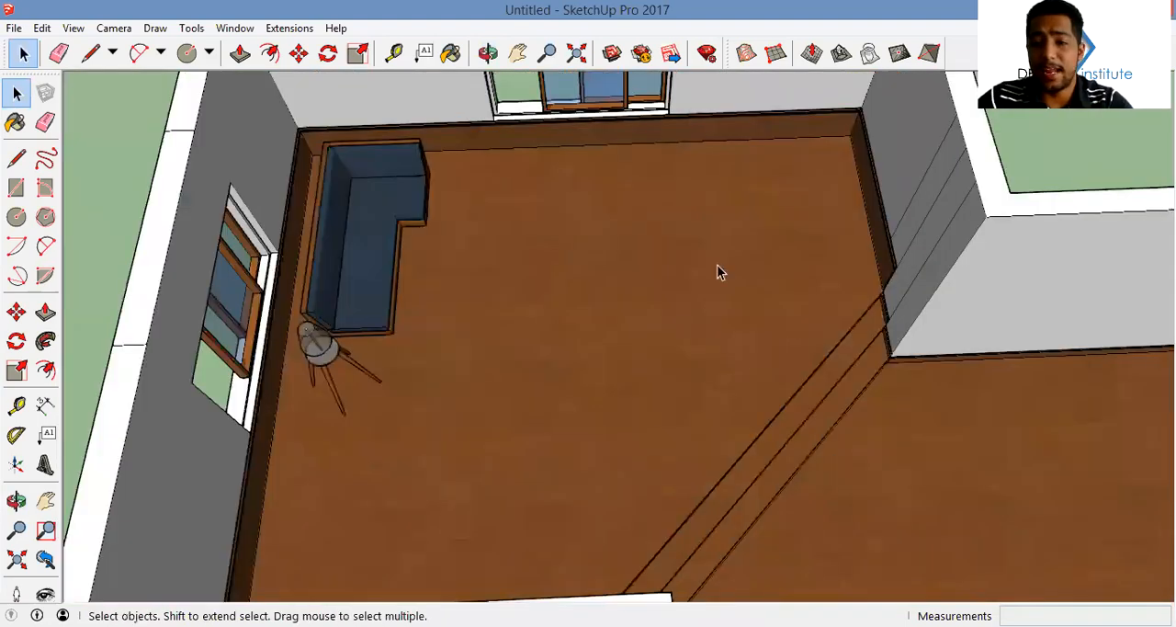
{"action": "scroll", "coordinate": [718, 267], "scroll_direction": "down", "scroll_amount": 2}
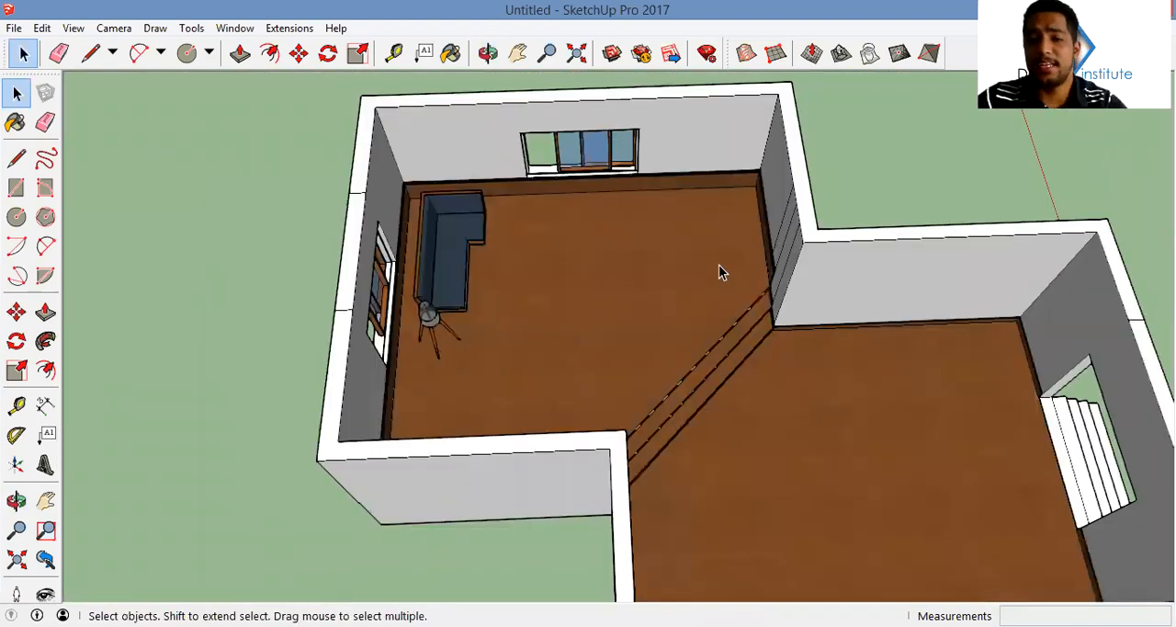
{"action": "scroll", "coordinate": [688, 246], "scroll_direction": "down", "scroll_amount": 2}
{"action": "middle_click_drag", "start_coordinate": [688, 249], "coordinate": [644, 287]}
{"action": "scroll", "coordinate": [729, 223], "scroll_direction": "up", "scroll_amount": 3}
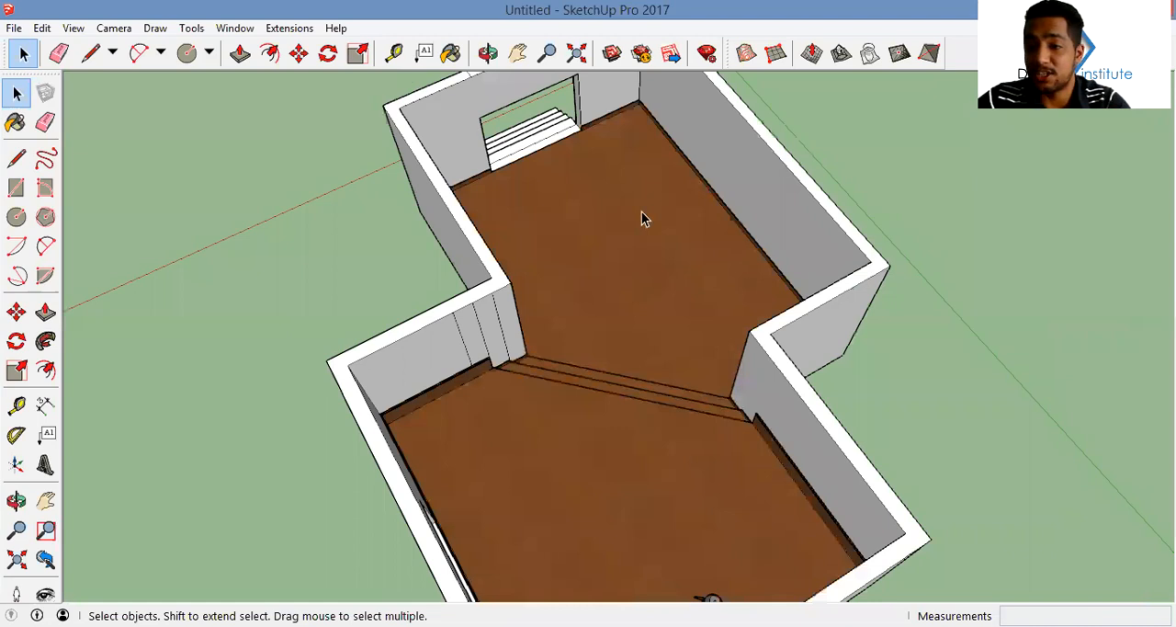
{"action": "middle_click_drag", "start_coordinate": [643, 218], "coordinate": [741, 230]}
{"action": "scroll", "coordinate": [737, 234], "scroll_direction": "up", "scroll_amount": 3}
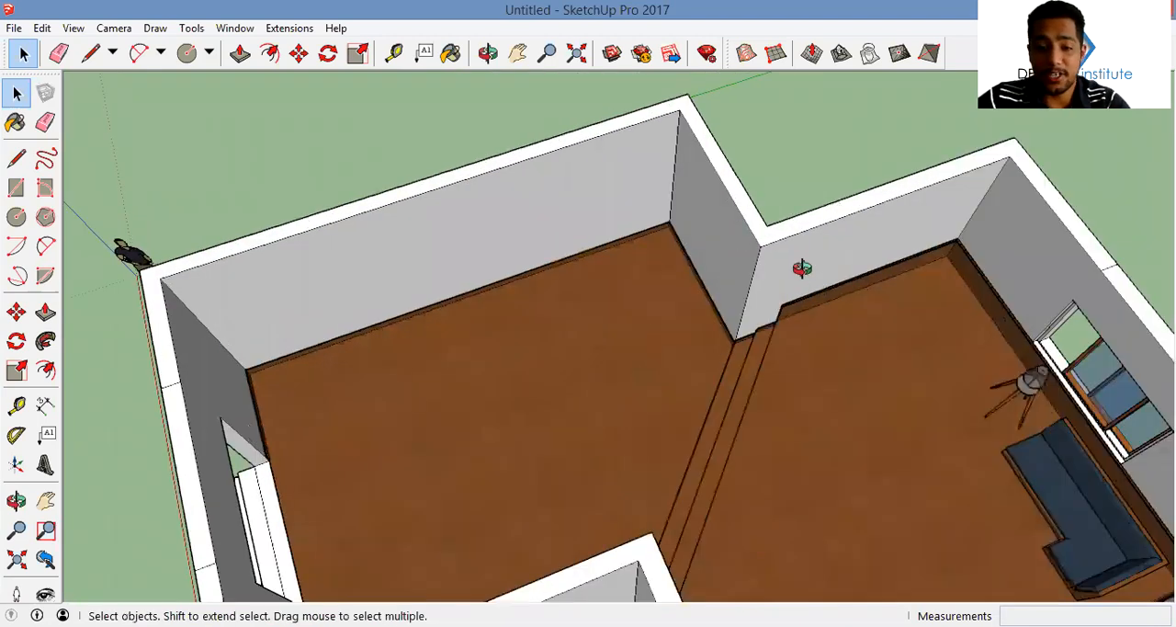
{"action": "middle_click_drag", "start_coordinate": [800, 267], "coordinate": [802, 267]}
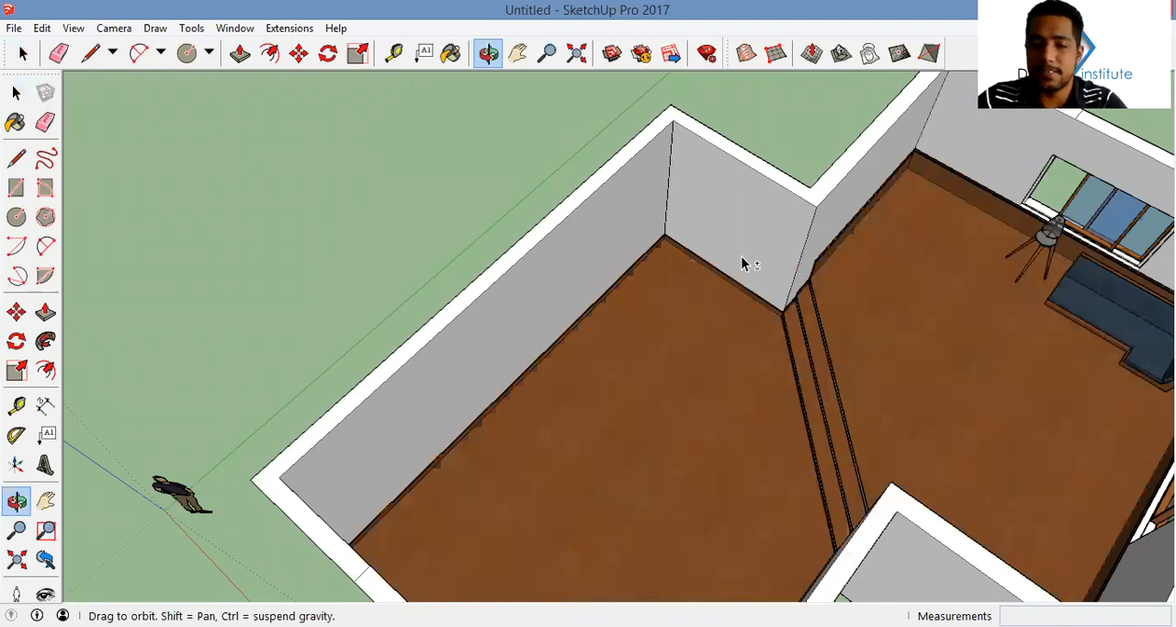
Draw a horizontal strip about 0.13 m by 3.01 m across the short wall beside the steps
{"action": "scroll", "coordinate": [743, 263], "scroll_direction": "up", "scroll_amount": 2}
{"action": "key", "text": "space"}
{"action": "middle_click_drag", "start_coordinate": [653, 413], "coordinate": [708, 284]}
{"action": "mouse_move", "coordinate": [750, 326]}
{"action": "middle_mouse_down"}
{"action": "mouse_move", "coordinate": [801, 328]}
{"action": "mouse_move", "coordinate": [779, 379]}
{"action": "middle_mouse_up"}
{"action": "scroll", "coordinate": [838, 323], "scroll_direction": "up", "scroll_amount": 3}
{"action": "left_click", "coordinate": [836, 316]}
{"action": "key", "text": "r"}
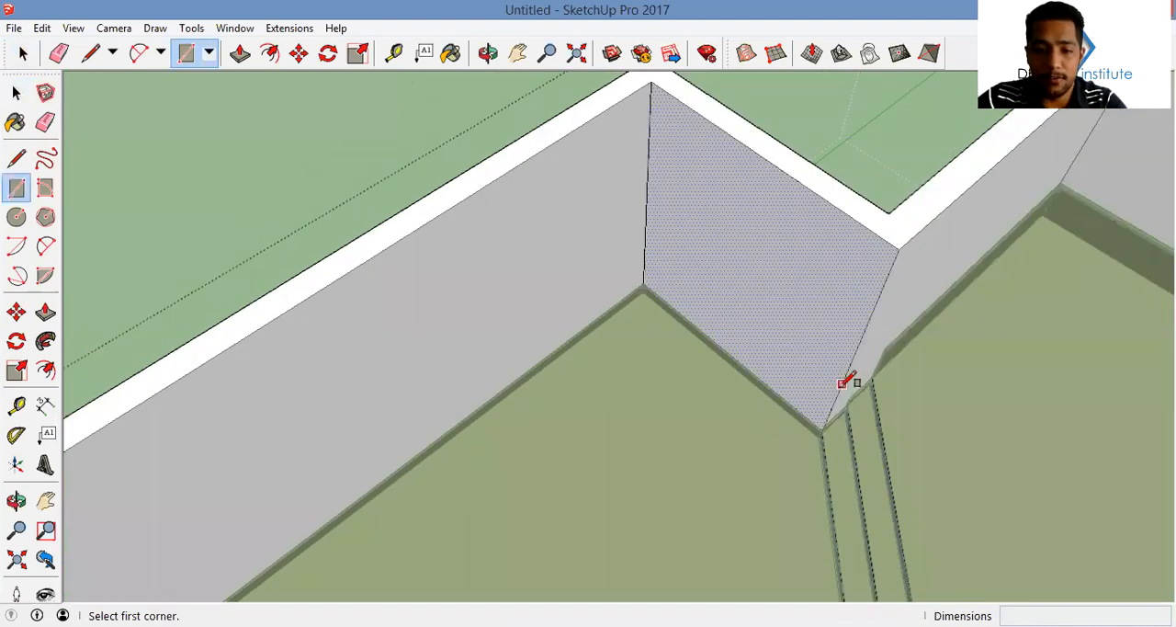
{"action": "left_click", "coordinate": [839, 387]}
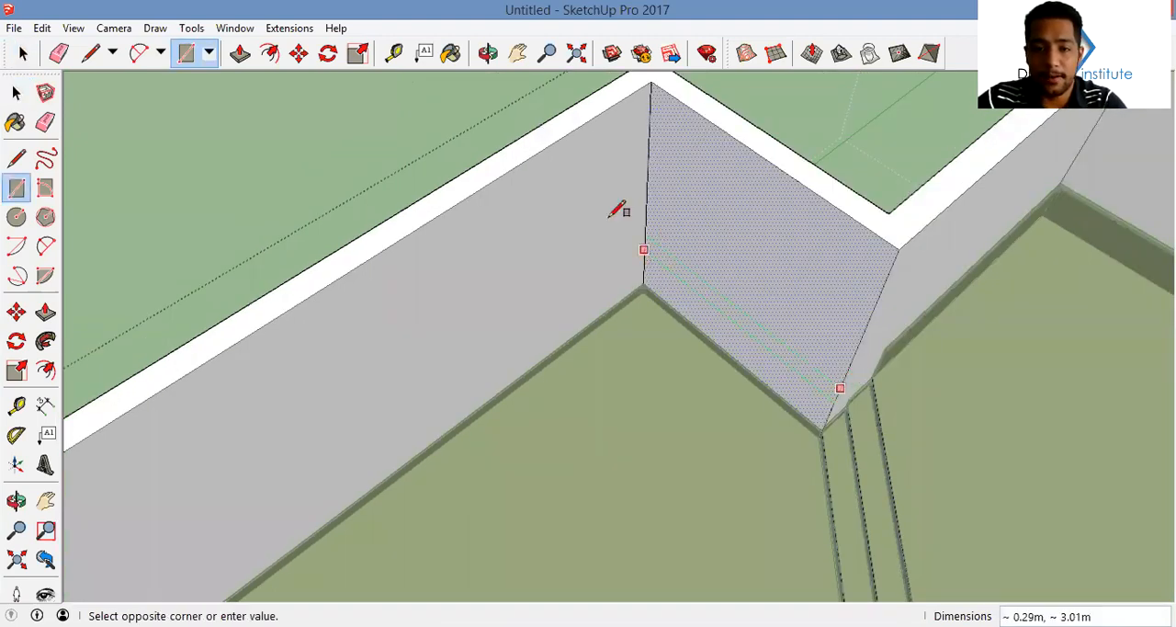
{"action": "middle_click_drag", "start_coordinate": [619, 210], "coordinate": [618, 217]}
{"action": "left_click", "coordinate": [618, 216]}
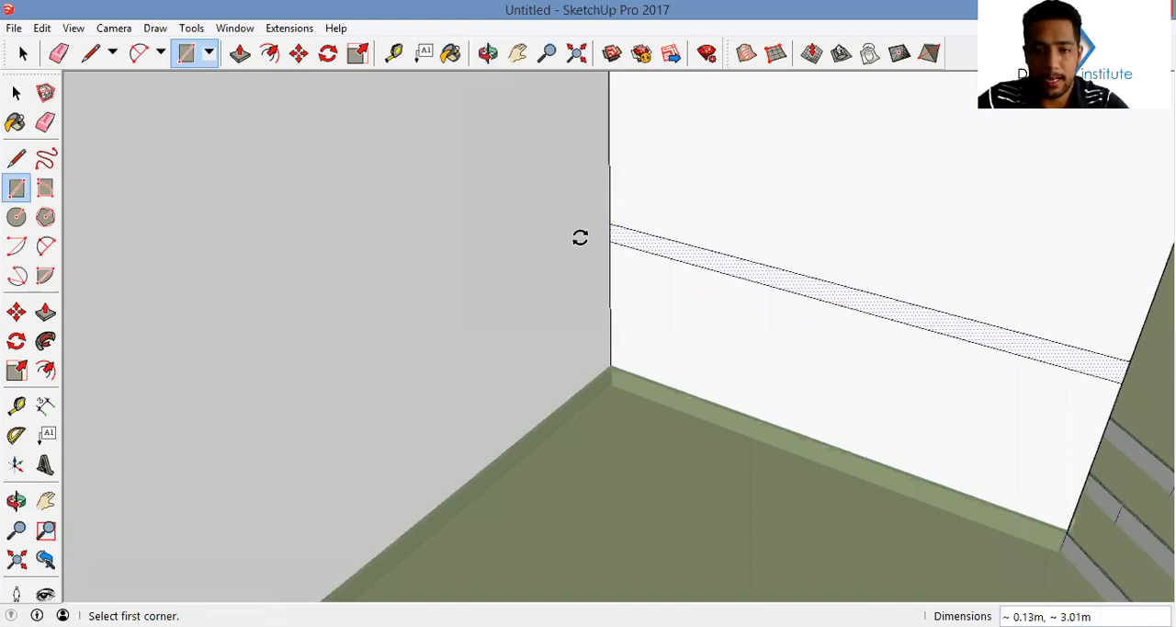
Make a copy of the strip rotated 90 degrees about the room corner, onto the adjoining long wall
{"action": "key", "text": "q"}
{"action": "left_click", "coordinate": [580, 240]}
{"action": "left_click", "coordinate": [610, 252]}
{"action": "key", "text": "ctrl"}
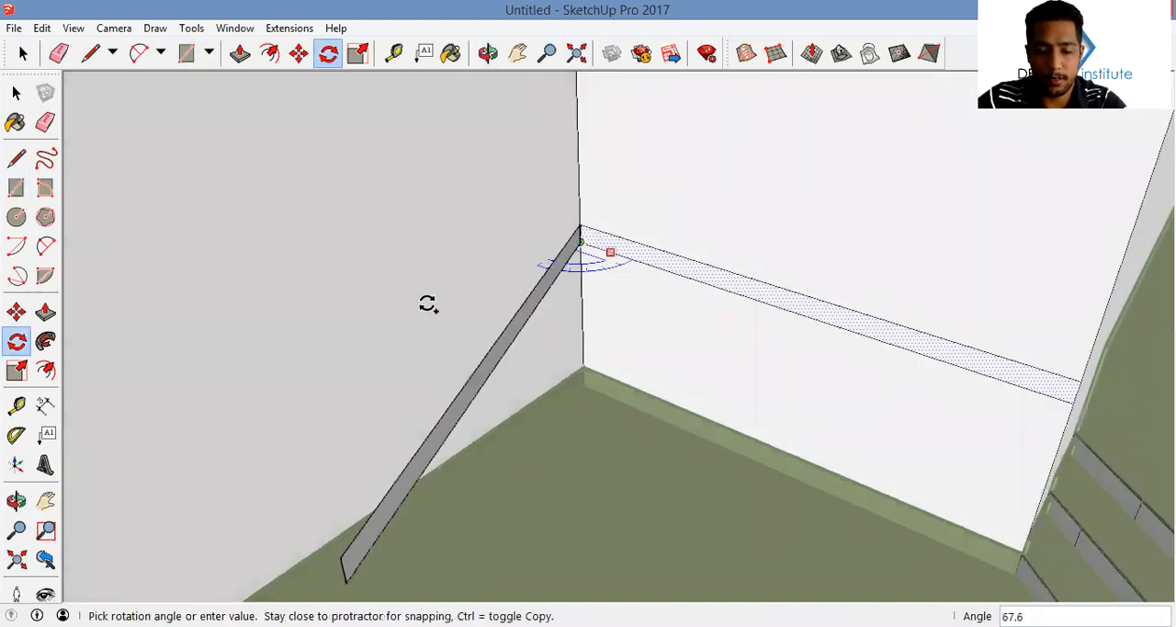
{"action": "type", "text": "90"}
{"action": "key", "text": "Return"}
Extrude both wall strips about 0.38 m into an L-shaped shelf and erase the seam at the corner
{"action": "middle_click_drag", "start_coordinate": [583, 276], "coordinate": [544, 281]}
{"action": "key", "text": "p"}
{"action": "key", "text": "Escape"}
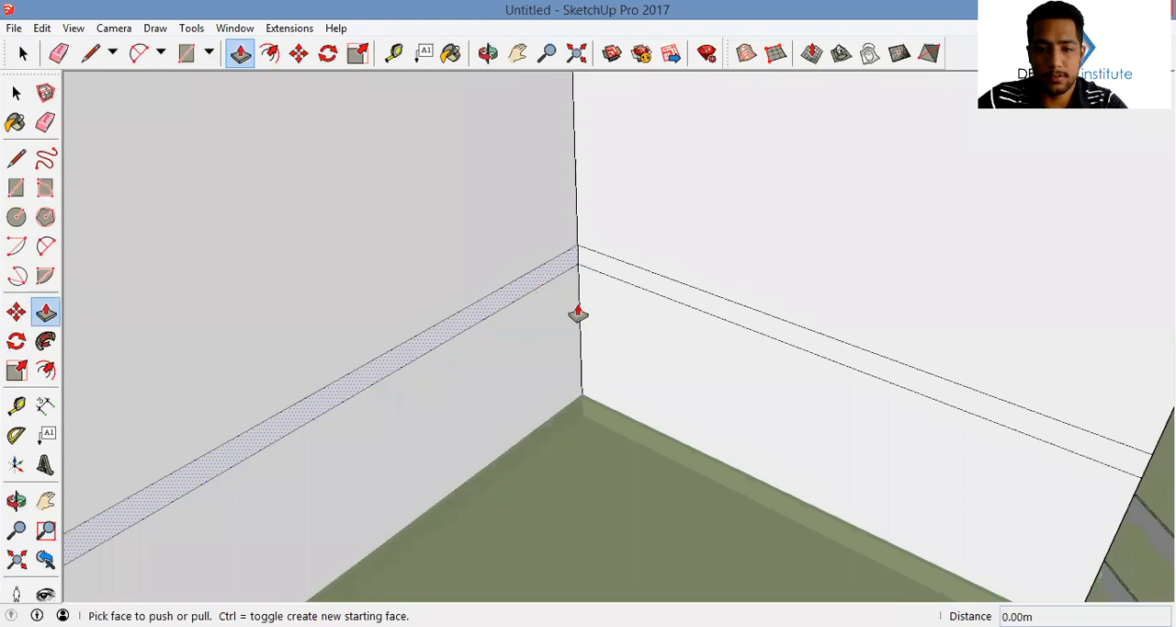
{"action": "left_click", "coordinate": [649, 291]}
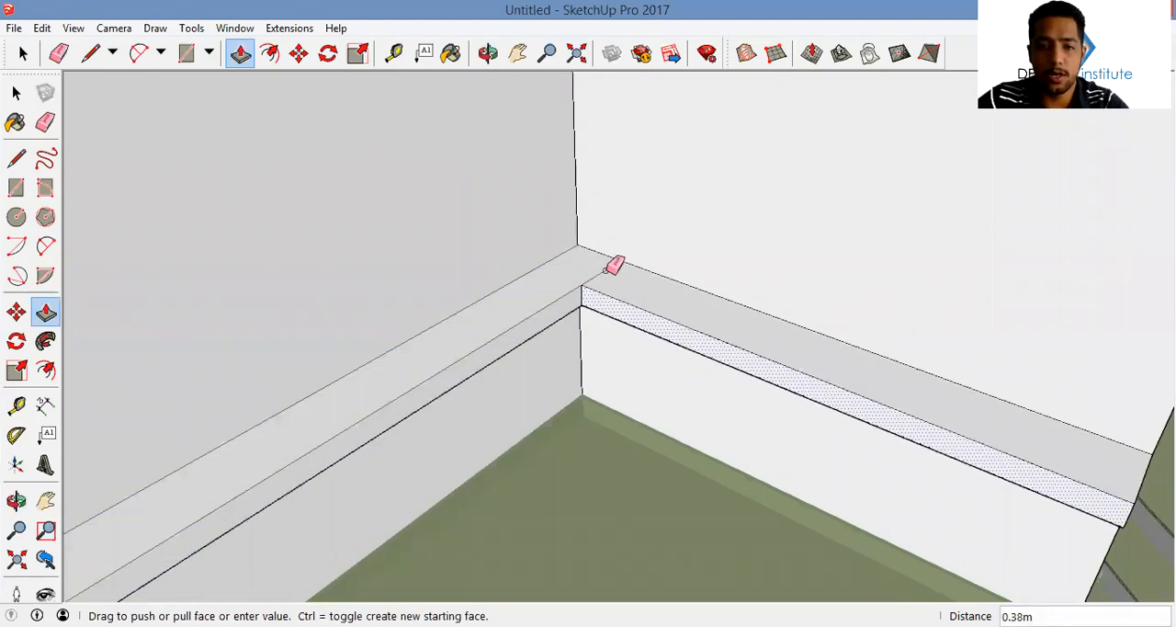
{"action": "key", "text": "e"}
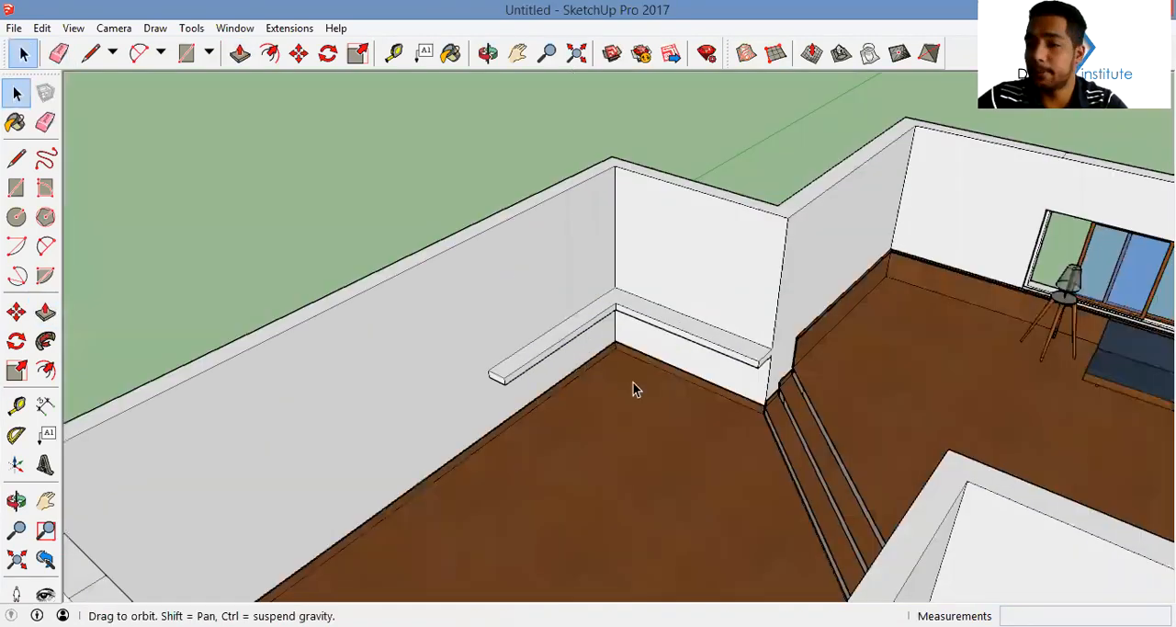
Draw a 99-sided circle about 0.3 m in radius on the open ground beside the house
{"action": "scroll", "coordinate": [633, 381], "scroll_direction": "down", "scroll_amount": 3}
{"action": "middle_click_drag", "start_coordinate": [674, 263], "coordinate": [792, 324]}
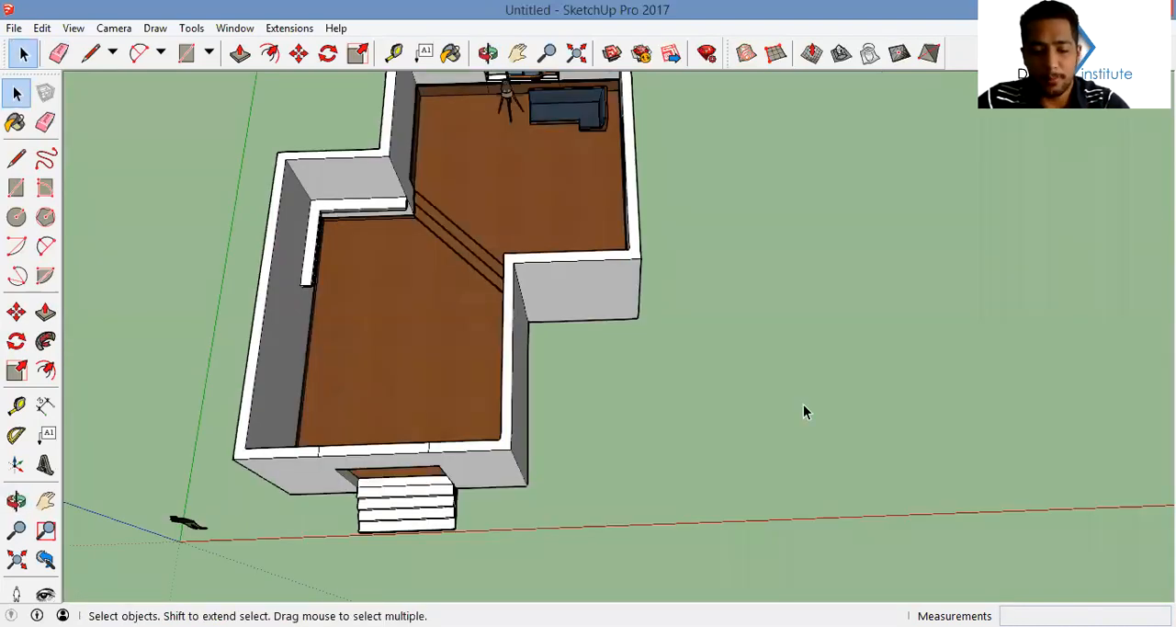
{"action": "key", "text": "c"}
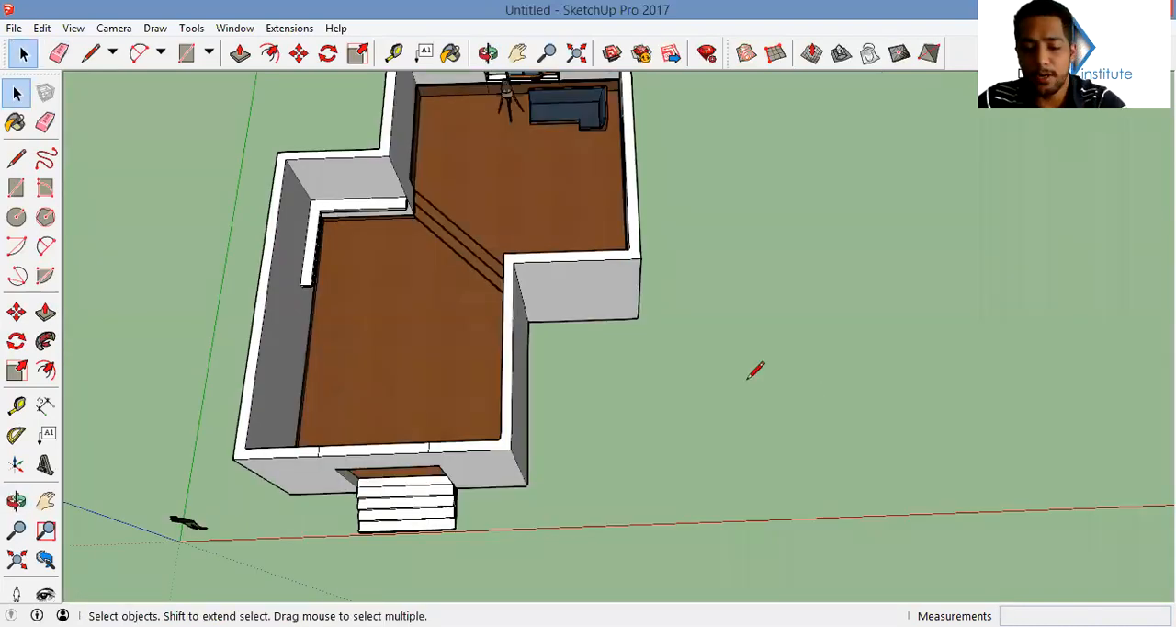
{"action": "scroll", "coordinate": [756, 369], "scroll_direction": "up", "scroll_amount": 5}
{"action": "type", "text": "99"}
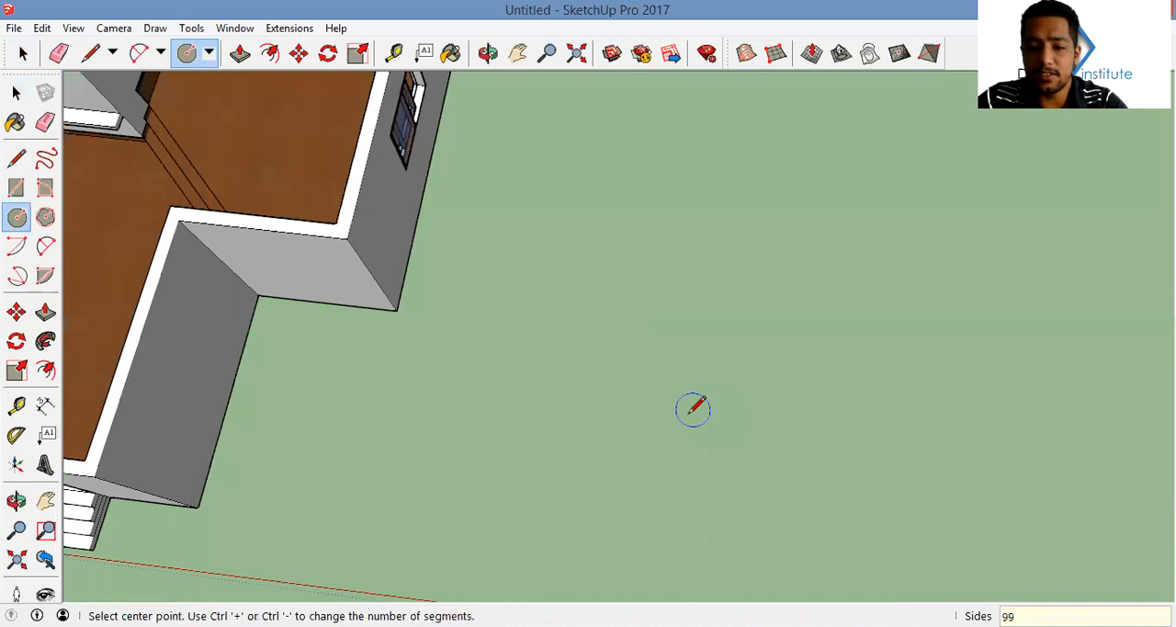
{"action": "left_click", "coordinate": [690, 416]}
{"action": "scroll", "coordinate": [689, 415], "scroll_direction": "up", "scroll_amount": 2}
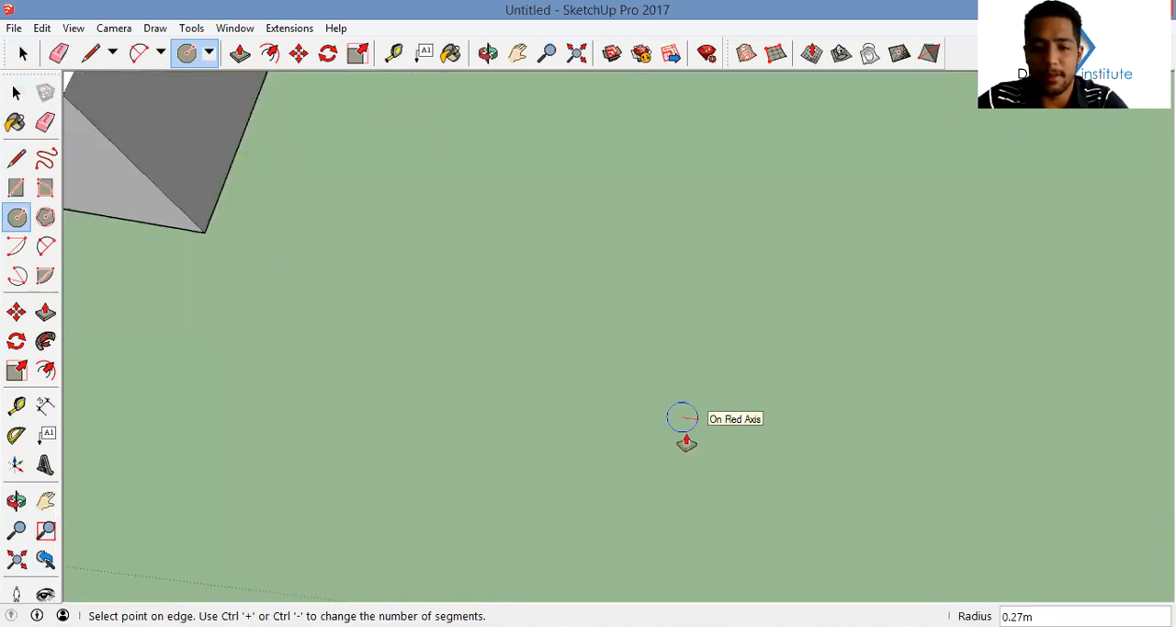
{"action": "left_click", "coordinate": [687, 440]}
Extrude the circle into a thin round disc and make the whole disc a group
{"action": "key", "text": "p"}
{"action": "left_click", "coordinate": [687, 444]}
{"action": "left_click", "coordinate": [759, 476]}
{"action": "key", "text": "space"}
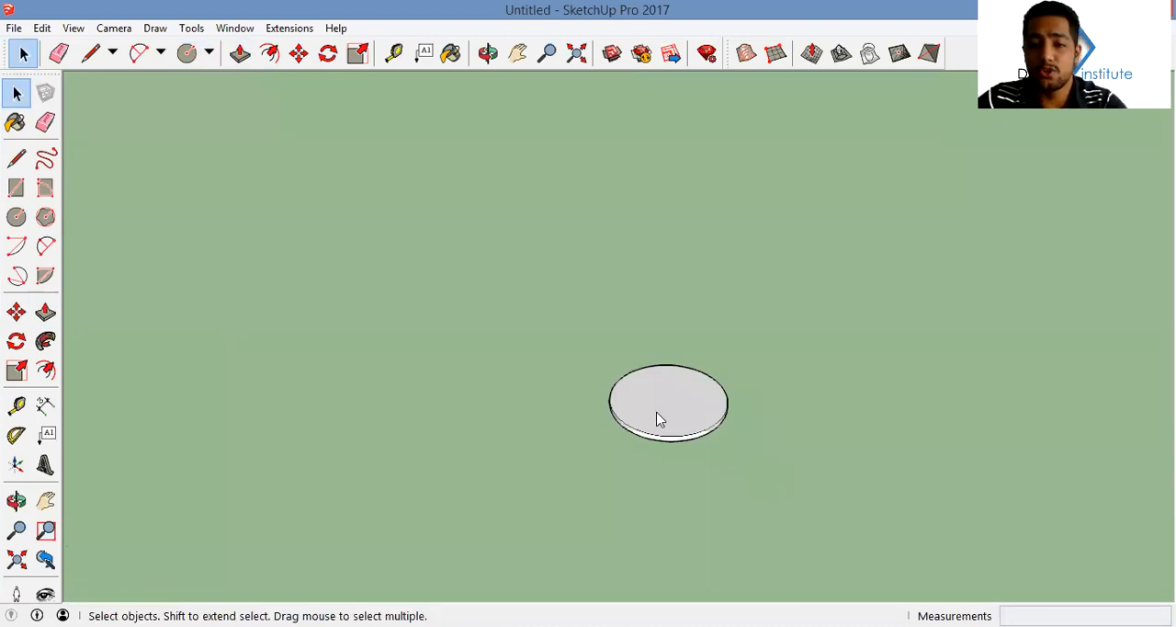
{"action": "right_click", "coordinate": [657, 419]}
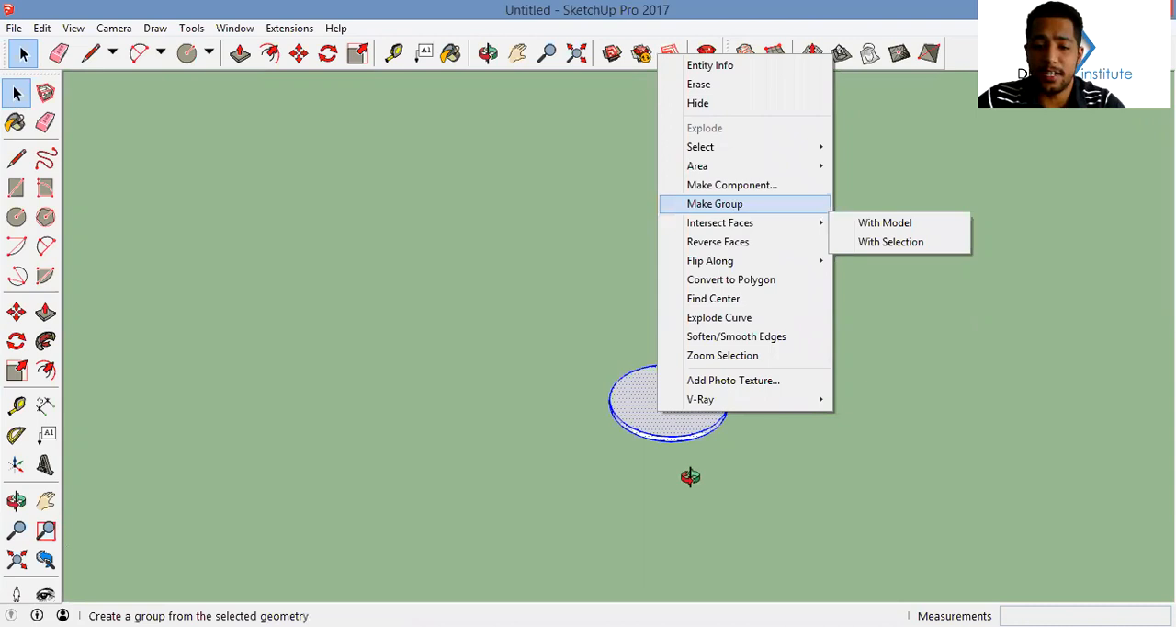
{"action": "left_click", "coordinate": [715, 204]}
Draw a small circle about 0.03 m in radius on the disc, close to its rim
{"action": "middle_click_drag", "start_coordinate": [687, 347], "coordinate": [765, 511]}
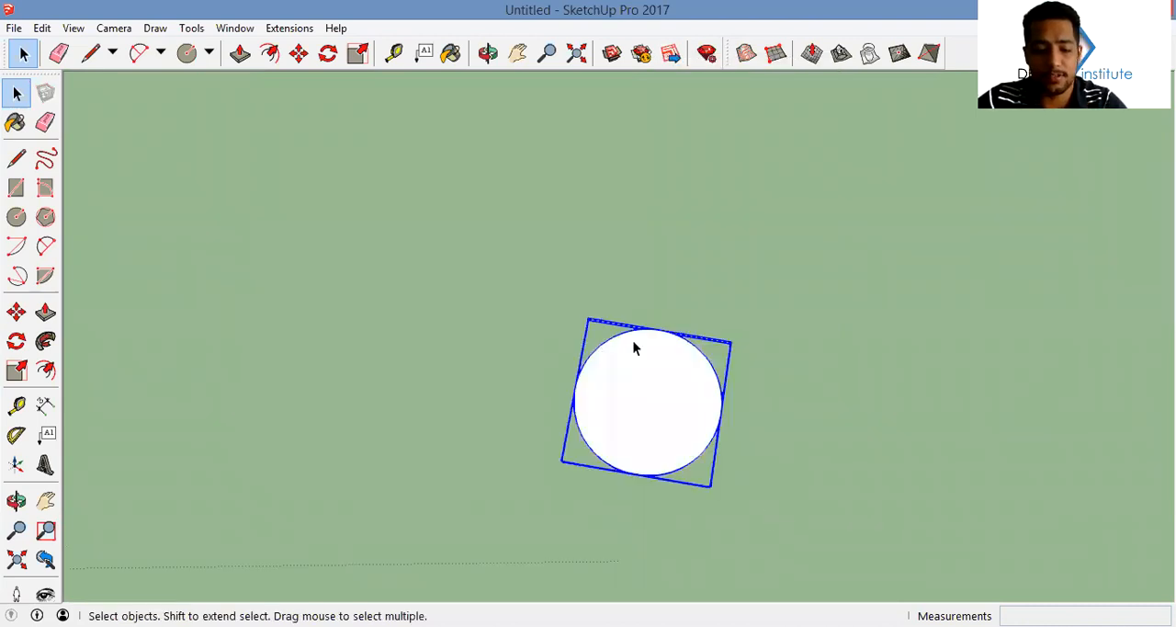
{"action": "scroll", "coordinate": [634, 343], "scroll_direction": "up", "scroll_amount": 3}
{"action": "key", "text": "c"}
{"action": "scroll", "coordinate": [711, 383], "scroll_direction": "down", "scroll_amount": 1}
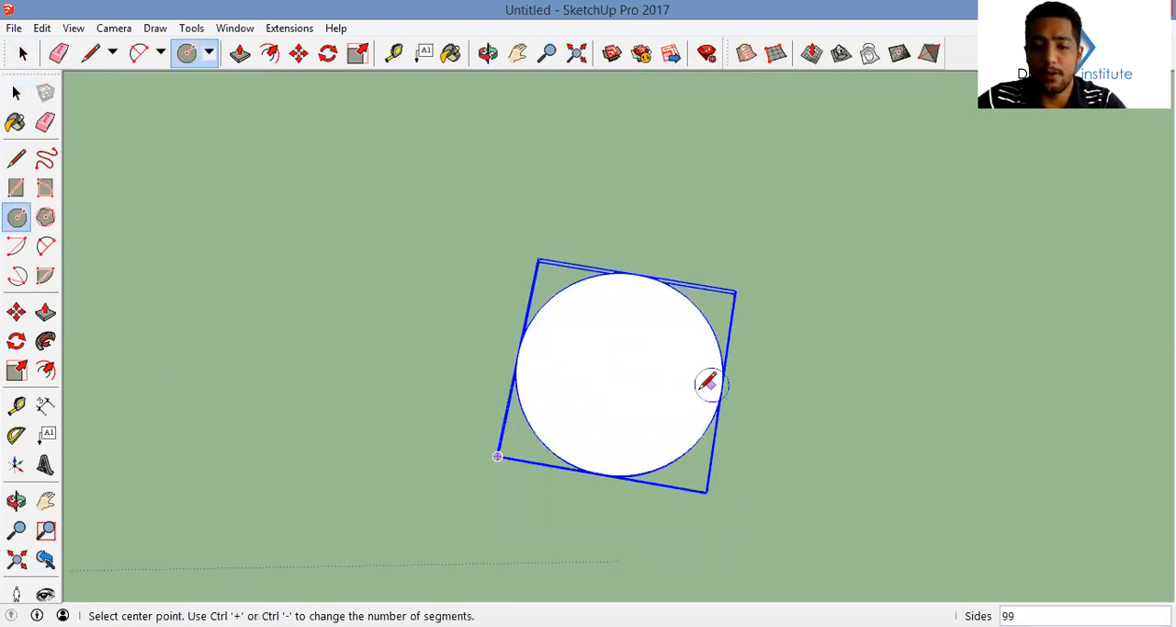
{"action": "scroll", "coordinate": [709, 383], "scroll_direction": "up", "scroll_amount": 1}
{"action": "left_click", "coordinate": [702, 390]}
{"action": "left_click", "coordinate": [716, 379]}
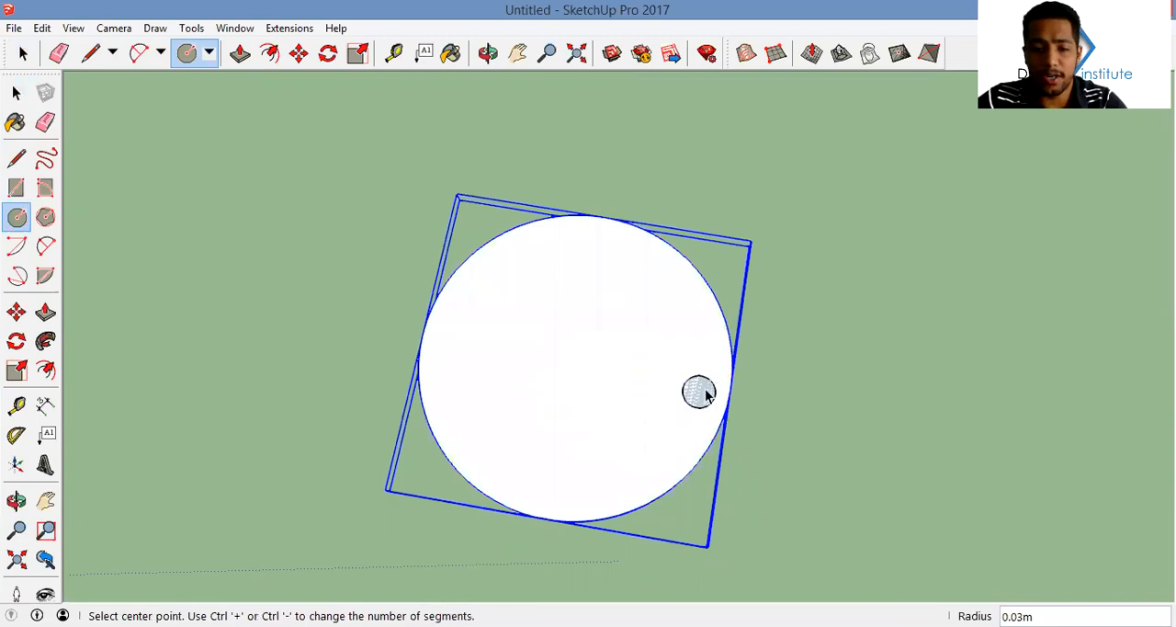
{"action": "key", "text": "space"}
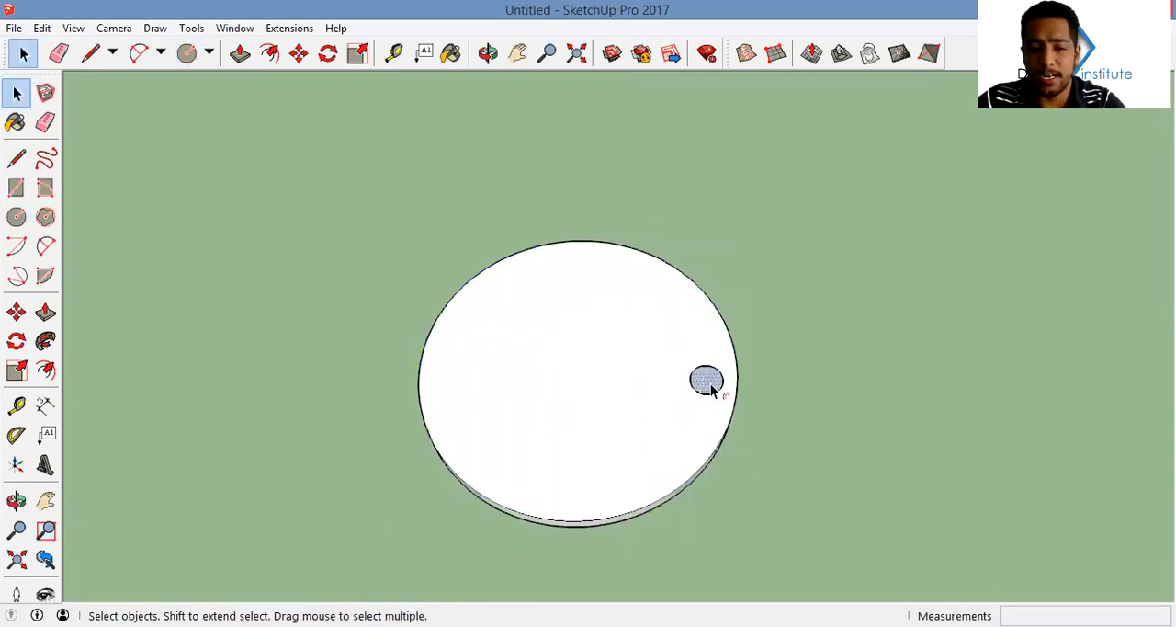
Offset the small circle inward to create a smaller concentric circle inside it
{"action": "scroll", "coordinate": [709, 389], "scroll_direction": "up", "scroll_amount": 3}
{"action": "key", "text": "f"}
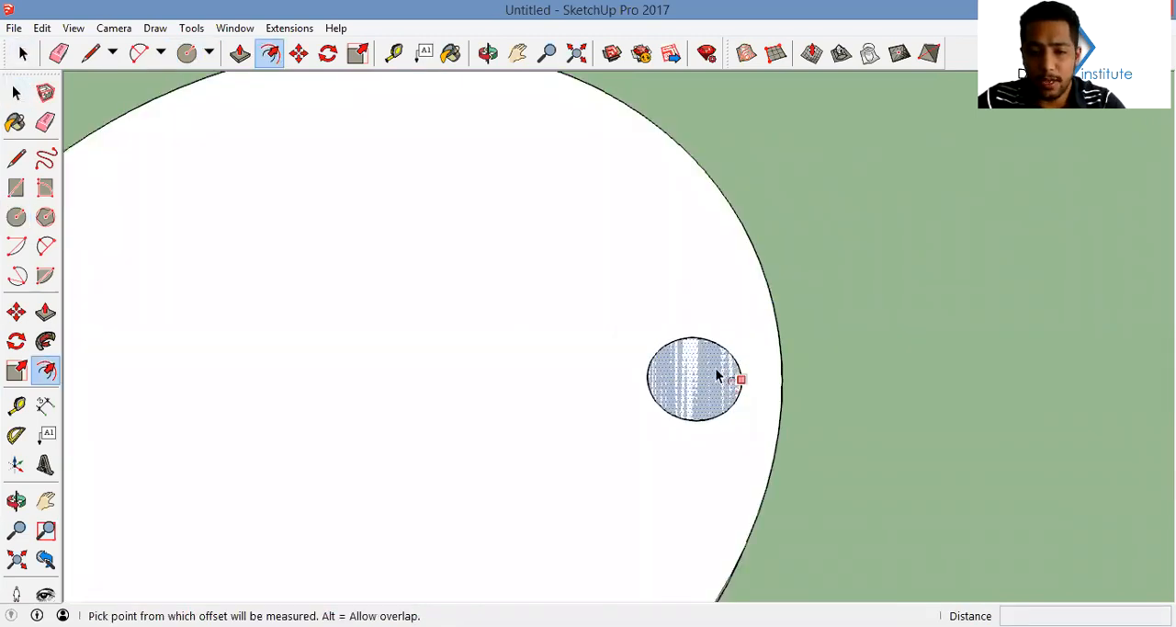
{"action": "left_click", "coordinate": [720, 371]}
{"action": "scroll", "coordinate": [709, 371], "scroll_direction": "up", "scroll_amount": 1}
{"action": "key", "text": "Escape"}
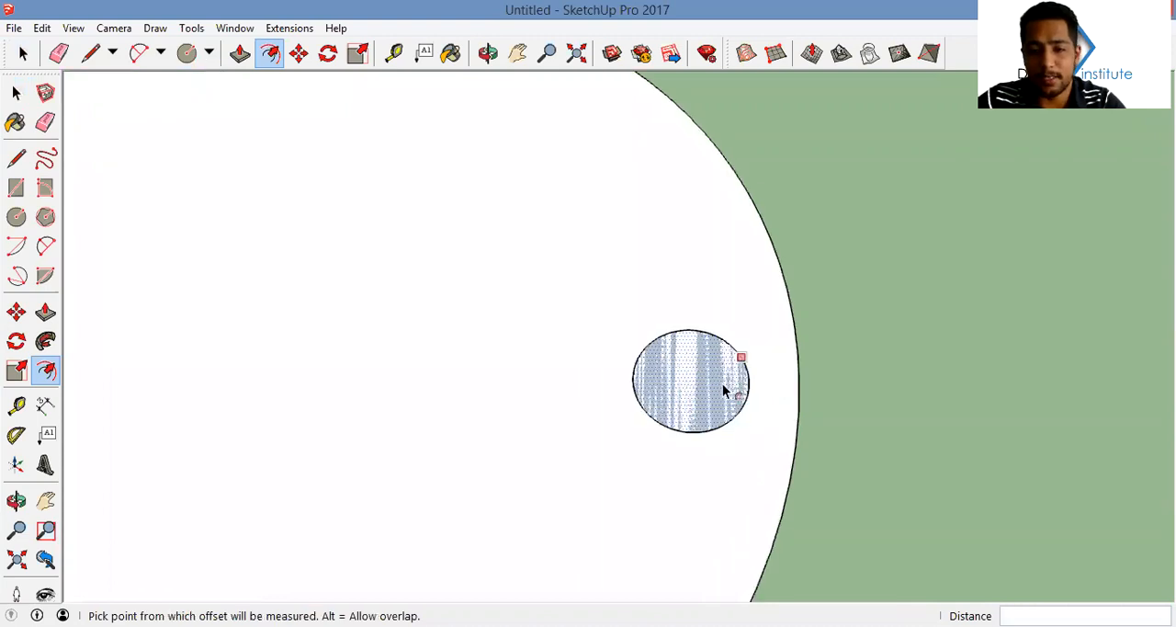
{"action": "left_click", "coordinate": [722, 384]}
{"action": "scroll", "coordinate": [724, 391], "scroll_direction": "up", "scroll_amount": 2}
{"action": "left_click", "coordinate": [702, 401]}
{"action": "key", "text": "space"}
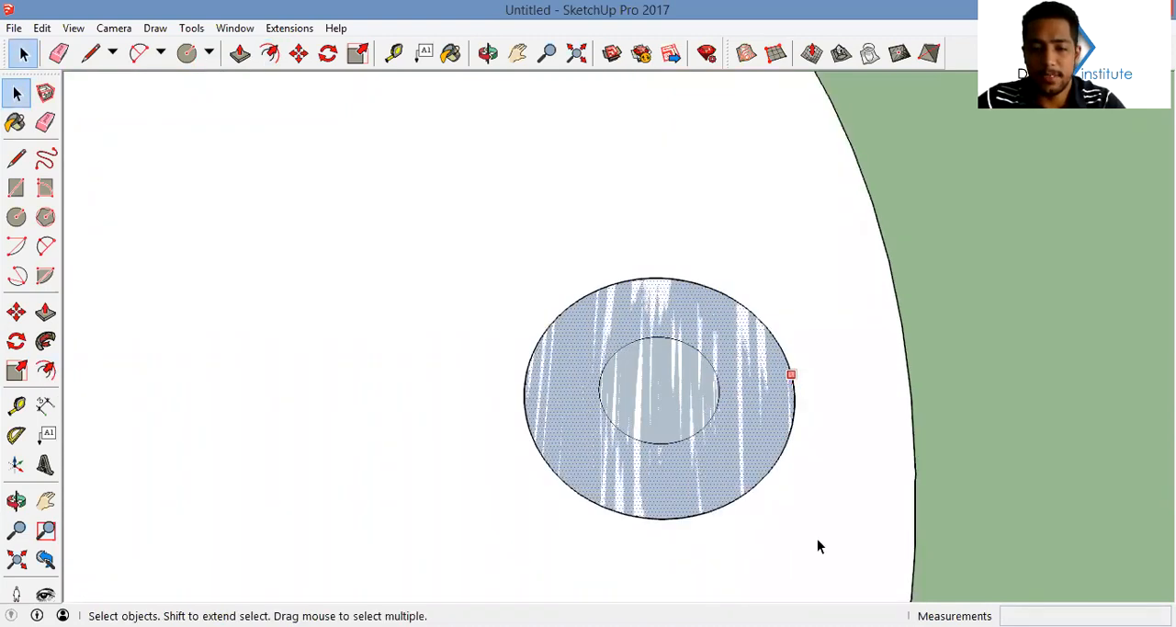
Group the two concentric circles and open the group for editing
{"action": "scroll", "coordinate": [709, 394], "scroll_direction": "down", "scroll_amount": 2}
{"action": "left_click_drag", "start_coordinate": [573, 299], "coordinate": [817, 540]}
{"action": "right_click", "coordinate": [723, 439]}
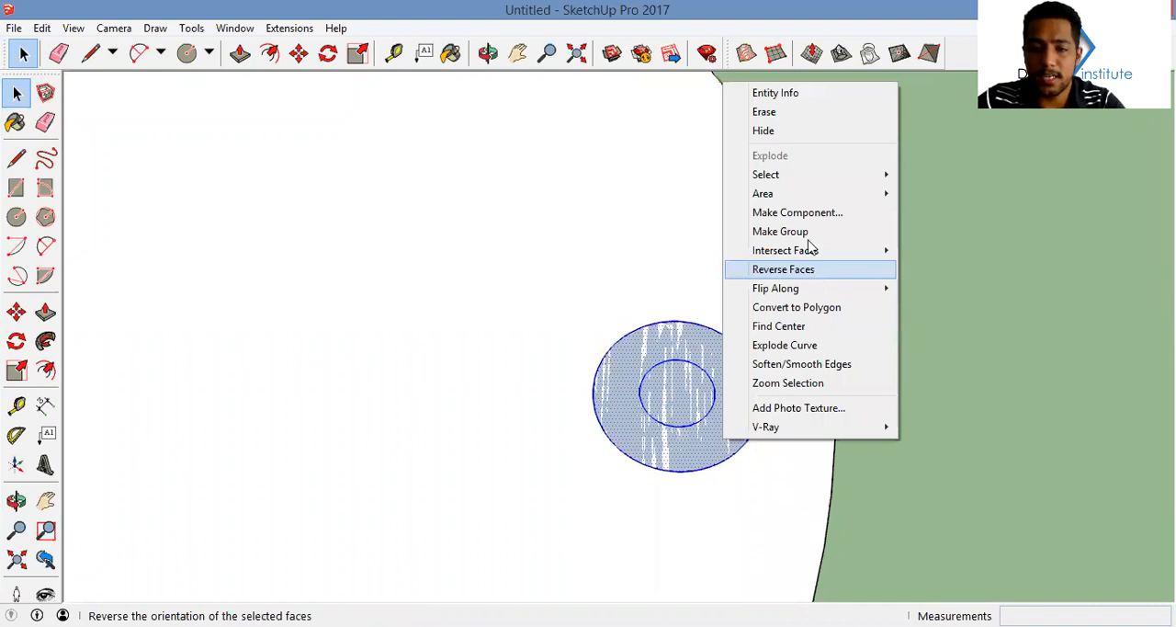
{"action": "key", "text": "Return"}
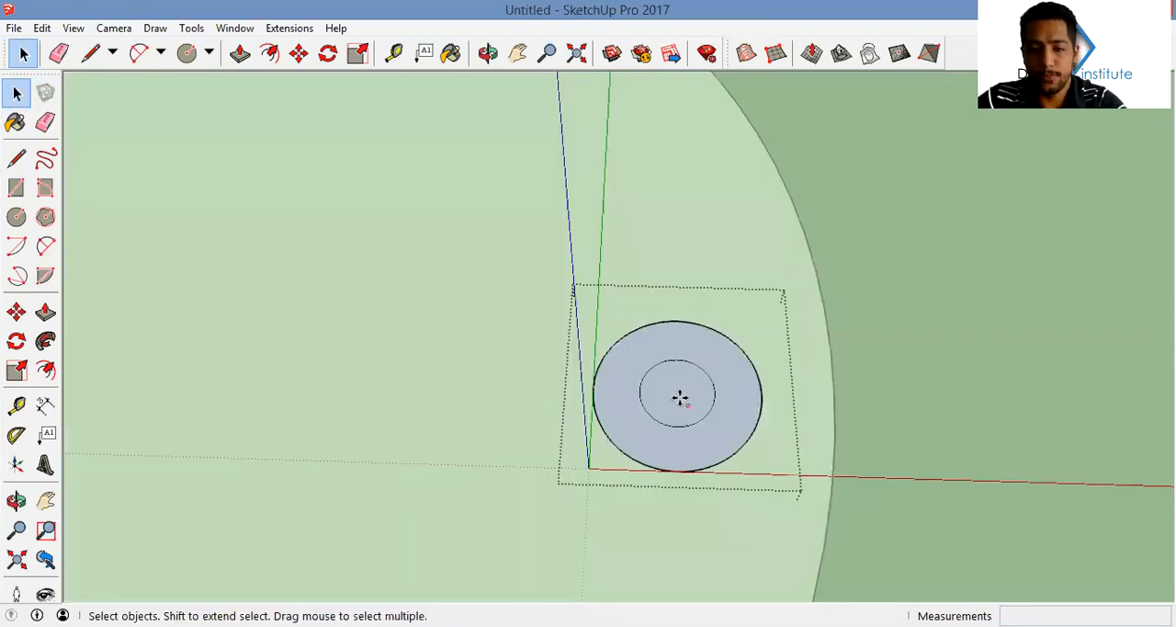
Move the inner circle about 0.46 m straight out from the disc to form a tapered leg
{"action": "key", "text": "m"}
{"action": "left_click", "coordinate": [683, 393]}
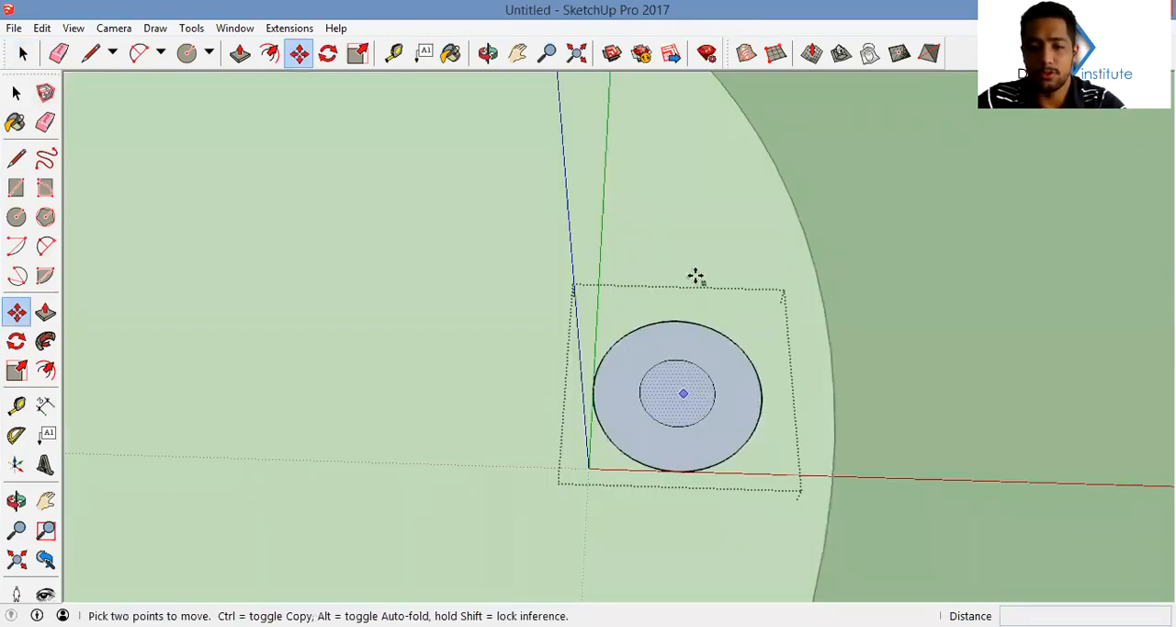
{"action": "scroll", "coordinate": [695, 278], "scroll_direction": "down", "scroll_amount": 4}
{"action": "middle_click_drag", "start_coordinate": [696, 277], "coordinate": [689, 361], "text": "shift"}
{"action": "scroll", "coordinate": [689, 361], "scroll_direction": "down", "scroll_amount": 5}
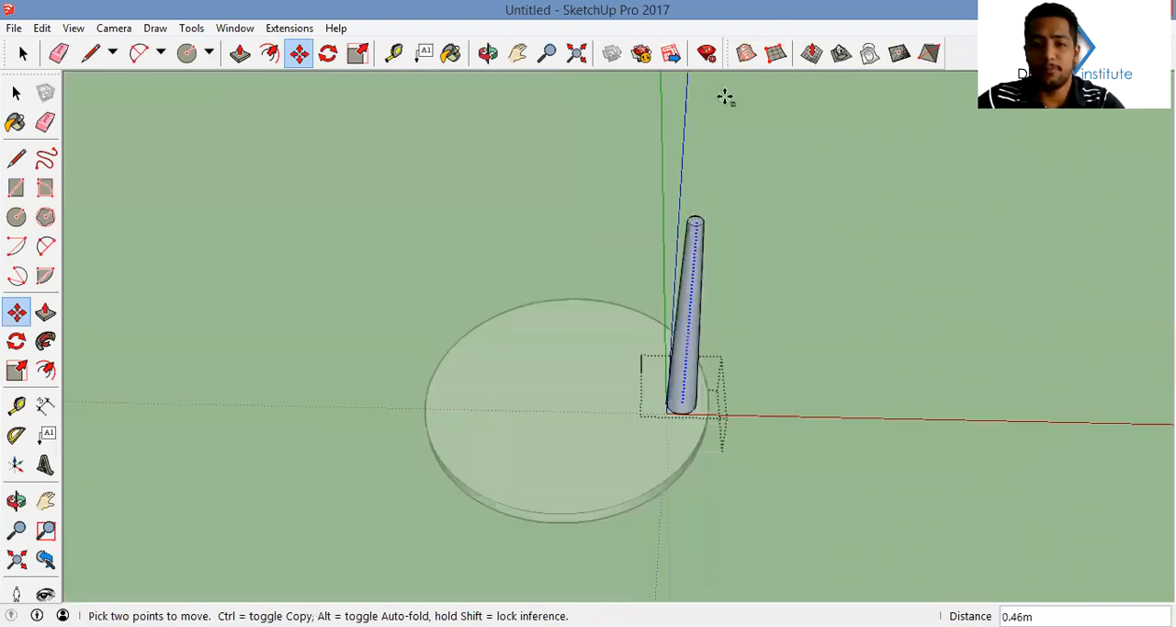
{"action": "middle_click_drag", "start_coordinate": [727, 97], "coordinate": [696, 210], "text": "shift"}
{"action": "scroll", "coordinate": [695, 209], "scroll_direction": "down", "scroll_amount": 2}
{"action": "left_click", "coordinate": [694, 197]}
Scale down the face at the leg's free end to make the leg taper more
{"action": "middle_click_drag", "start_coordinate": [677, 255], "coordinate": [696, 331]}
{"action": "key", "text": "q"}
{"action": "key", "text": "space"}
{"action": "key", "text": "s"}
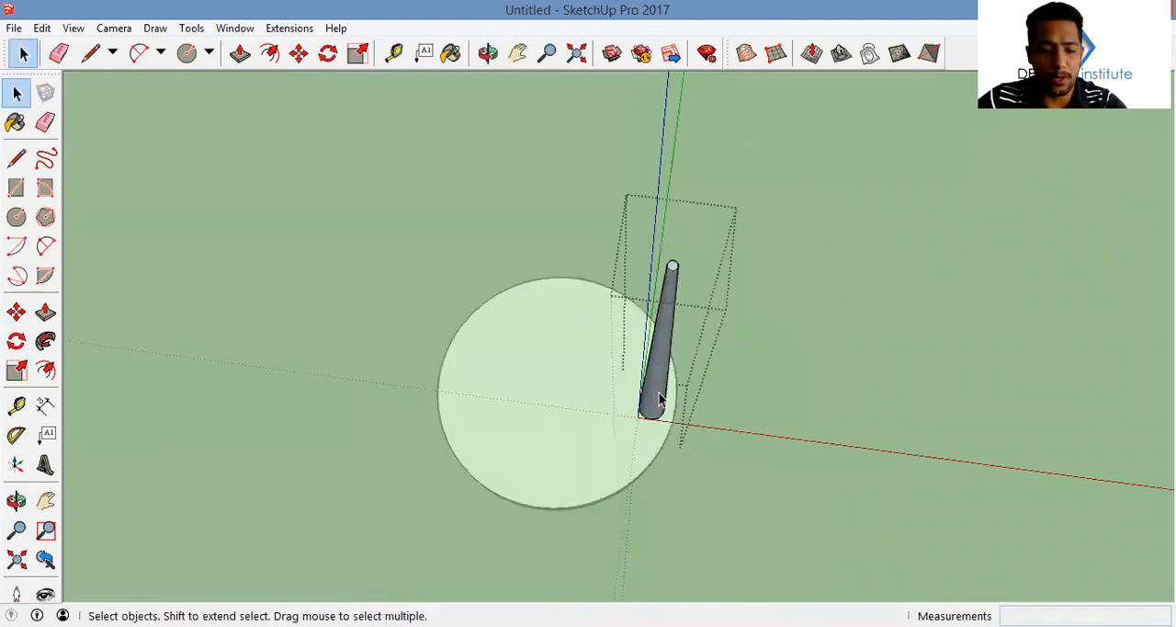
Make three copies of the leg rotated about the disc's centre, giving four legs around the rim
{"action": "key", "text": "q"}
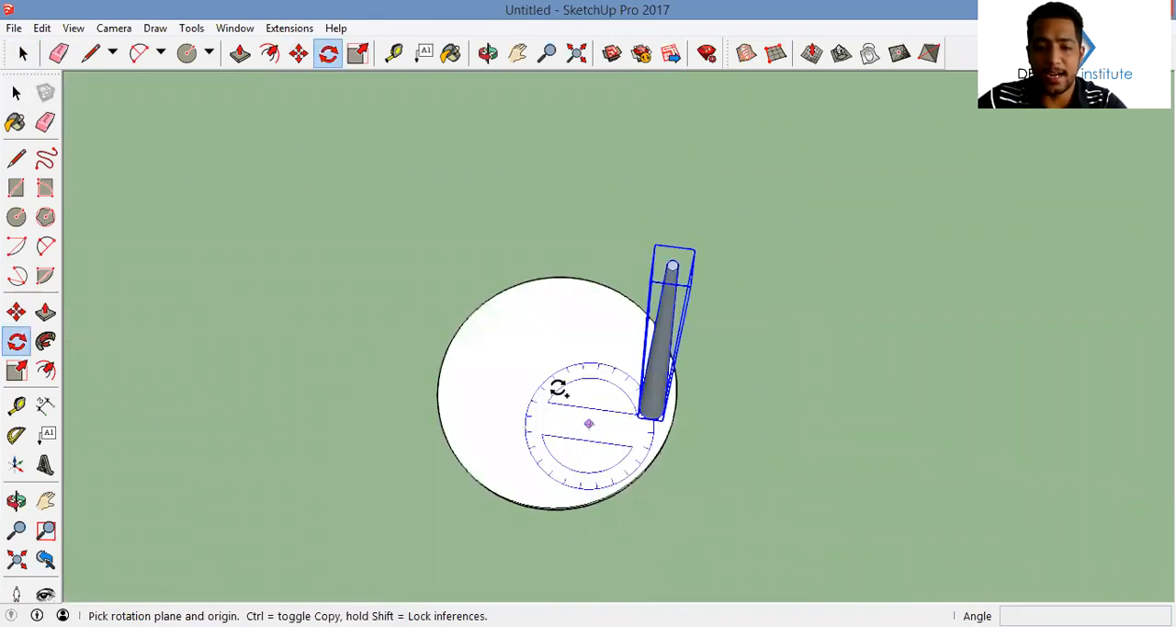
{"action": "left_click", "coordinate": [556, 386]}
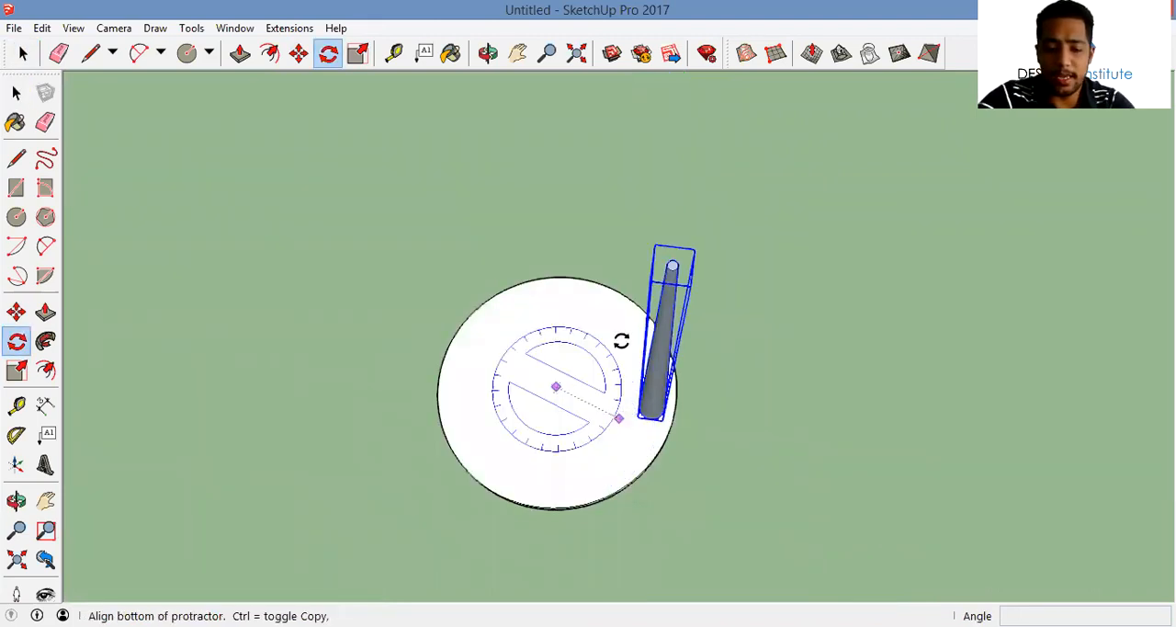
{"action": "left_click", "coordinate": [586, 308]}
{"action": "type", "text": "*3"}
{"action": "key", "text": "Return"}
{"action": "key", "text": "space"}
Group the disc with its four legs and flip the group along its blue axis to stand it upright
{"action": "scroll", "coordinate": [593, 372], "scroll_direction": "down", "scroll_amount": 2}
{"action": "middle_click_drag", "start_coordinate": [593, 372], "coordinate": [591, 445]}
{"action": "key", "text": "ctrl+a"}
{"action": "scroll", "coordinate": [569, 388], "scroll_direction": "down", "scroll_amount": 2}
{"action": "right_click", "coordinate": [662, 272]}
{"action": "left_click", "coordinate": [643, 262]}
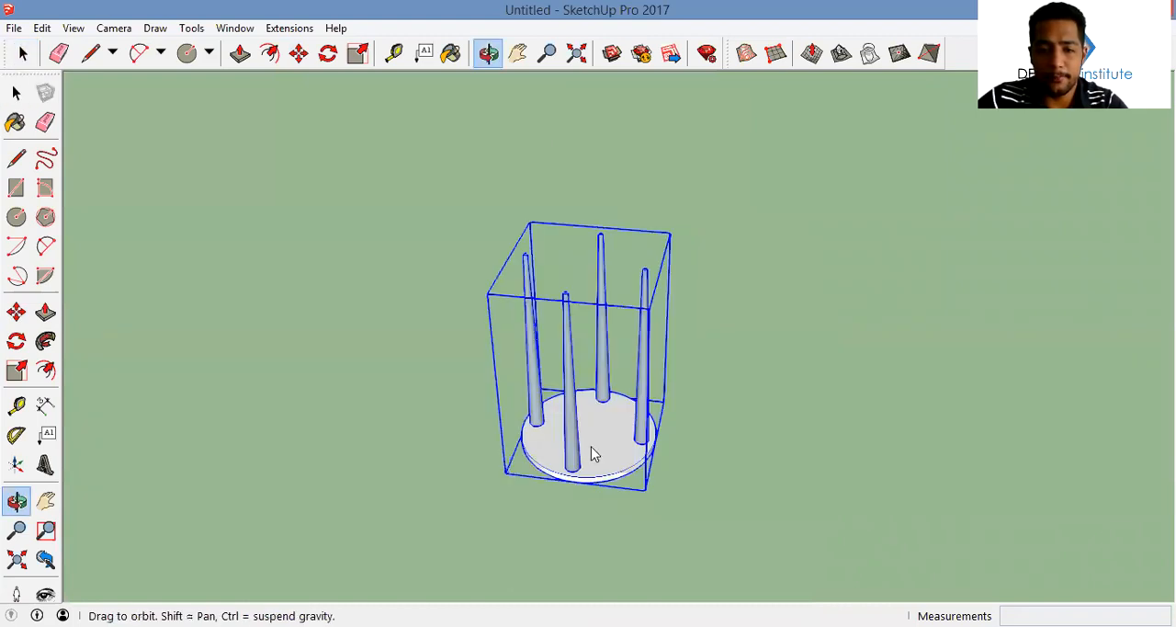
{"action": "right_click", "coordinate": [656, 395]}
{"action": "left_click", "coordinate": [805, 435]}
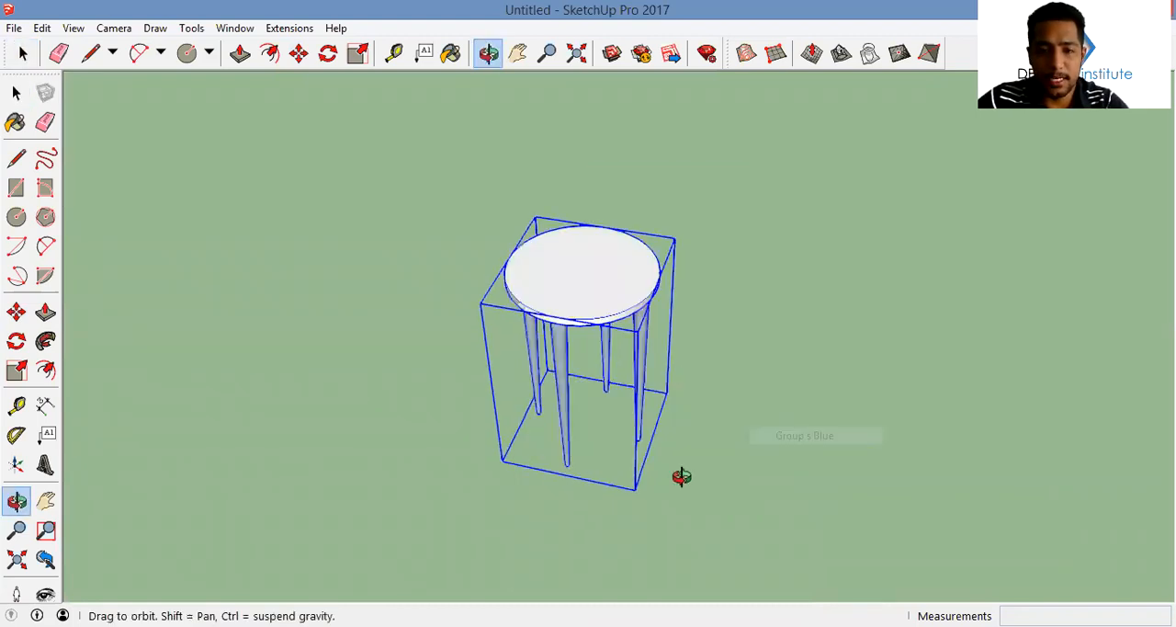
Try to draw a semicircular arc about 0.58 m wide along the rim of the stool's seat
{"action": "middle_click_drag", "start_coordinate": [681, 476], "coordinate": [520, 245]}
{"action": "key", "text": "a"}
{"action": "left_click", "coordinate": [506, 272]}
{"action": "left_click", "coordinate": [684, 297]}
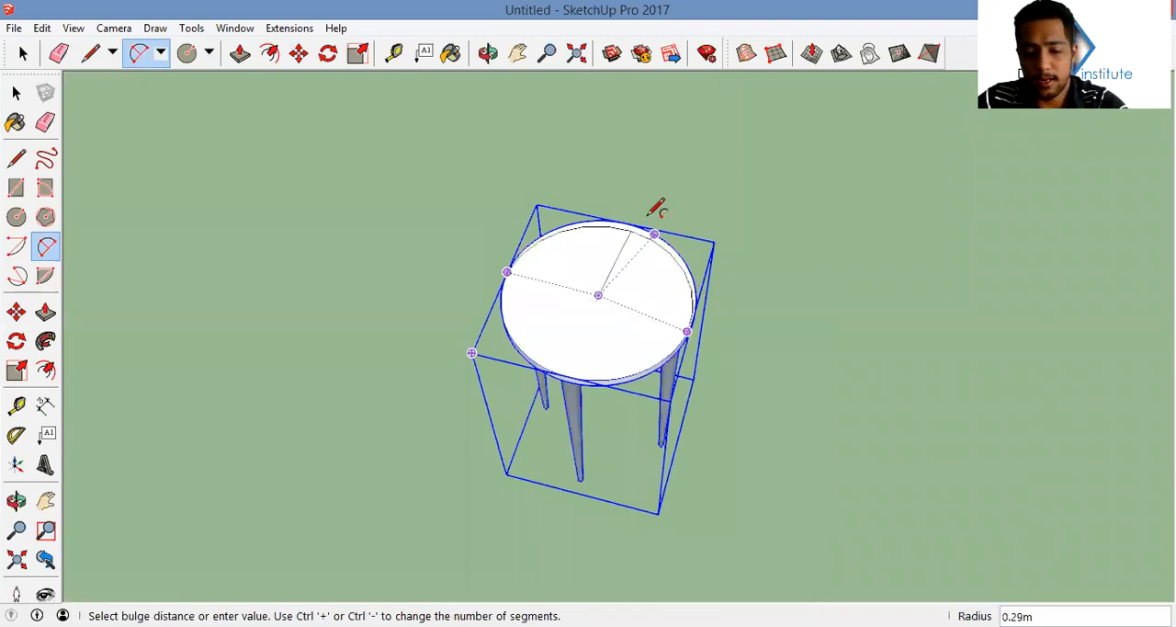
{"action": "left_click", "coordinate": [654, 209]}
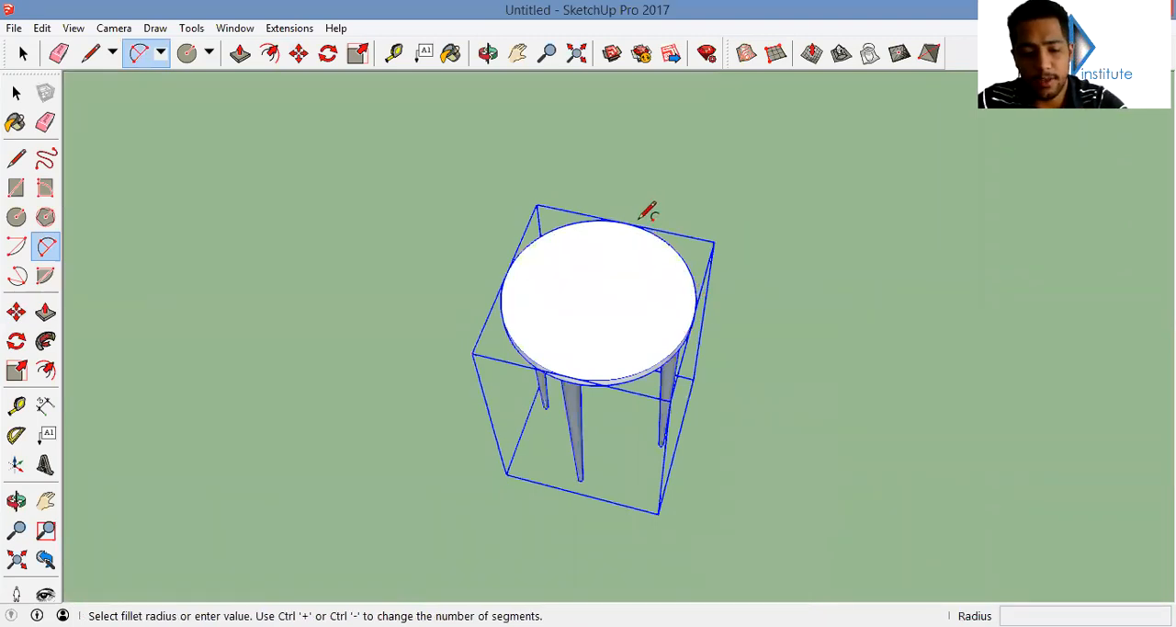
{"action": "left_click", "coordinate": [504, 281]}
{"action": "left_click", "coordinate": [694, 312]}
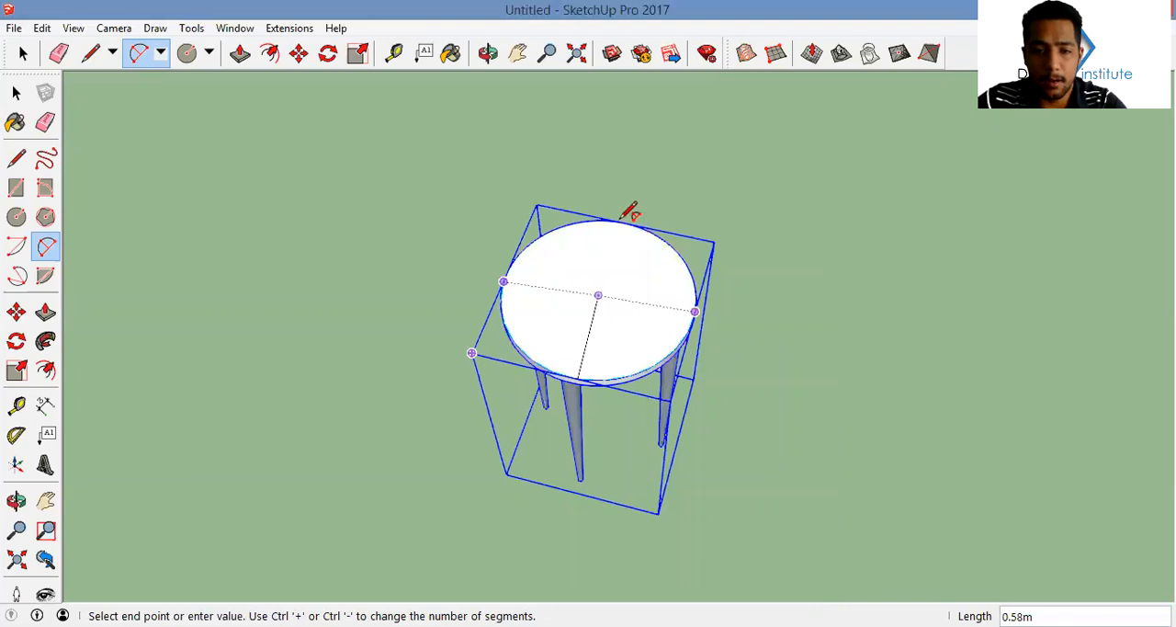
{"action": "scroll", "coordinate": [625, 267], "scroll_direction": "up", "scroll_amount": 6}
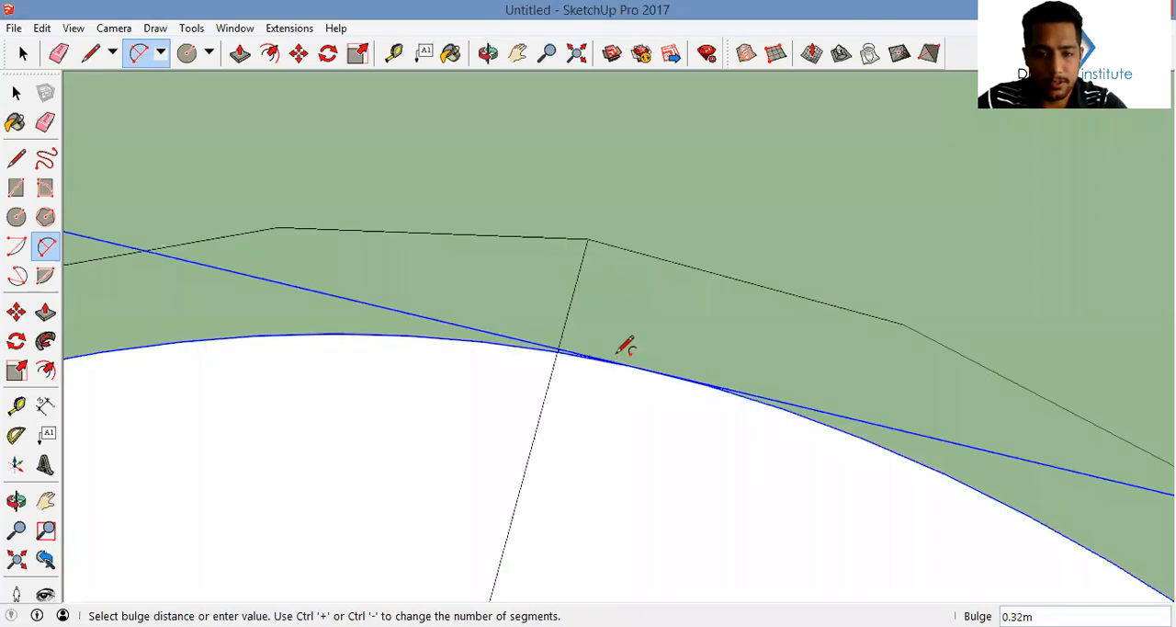
{"action": "left_click", "coordinate": [626, 347]}
{"action": "scroll", "coordinate": [612, 368], "scroll_direction": "down", "scroll_amount": 6}
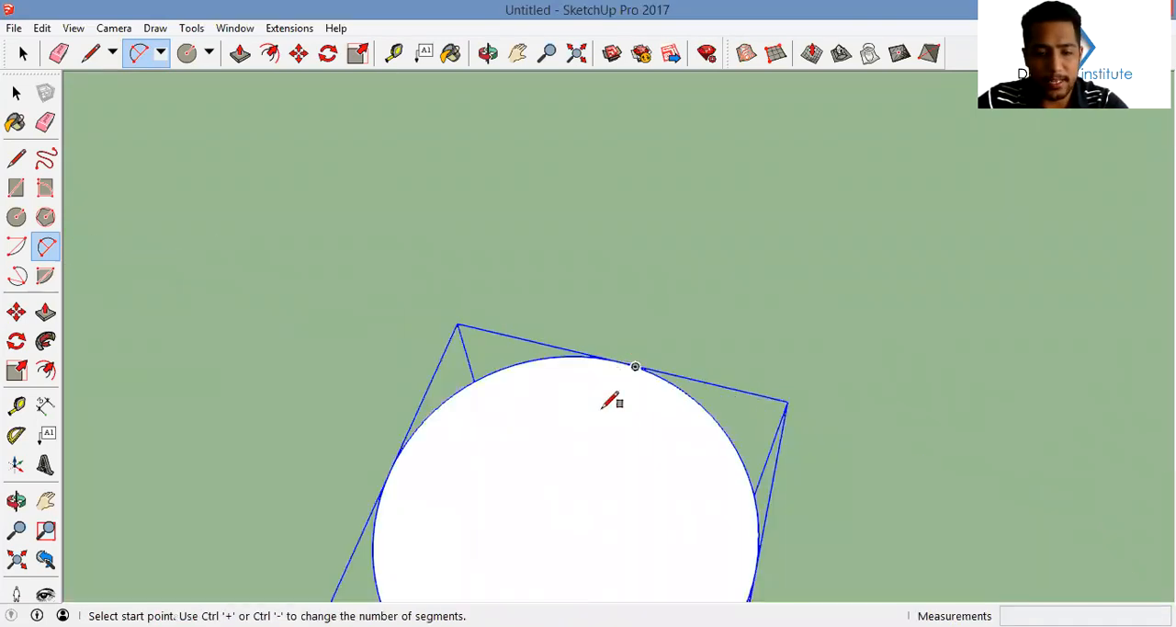
Increase the arc's number of sides and redraw the semicircle along half of the seat's rim
{"action": "key", "text": "r"}
{"action": "key", "text": "a"}
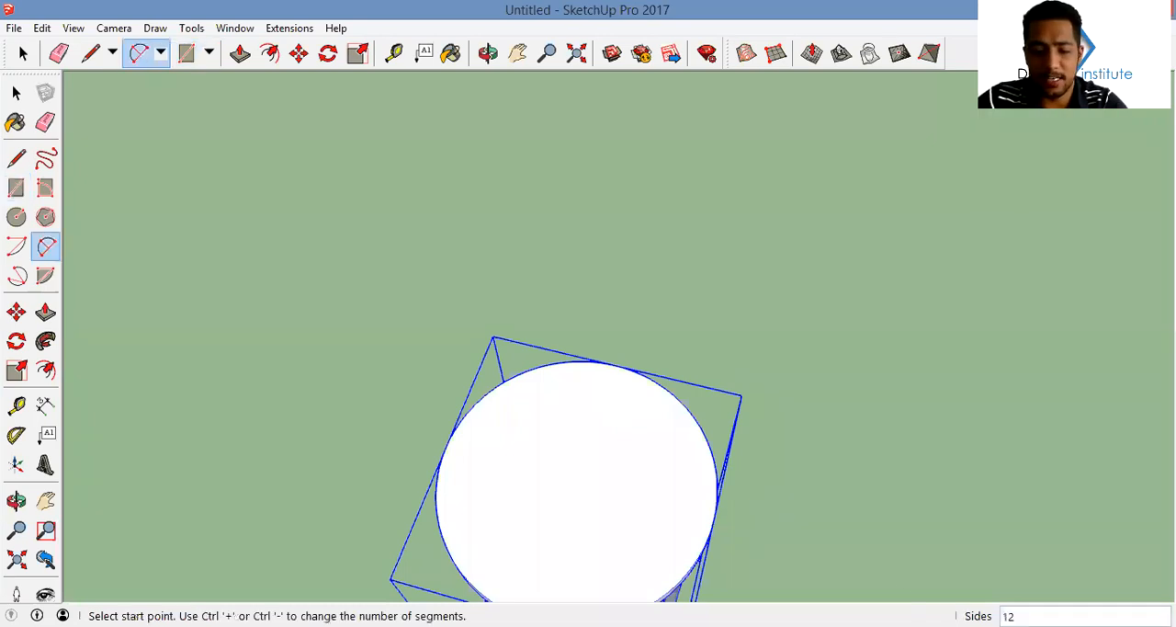
{"action": "type", "text": "5"}
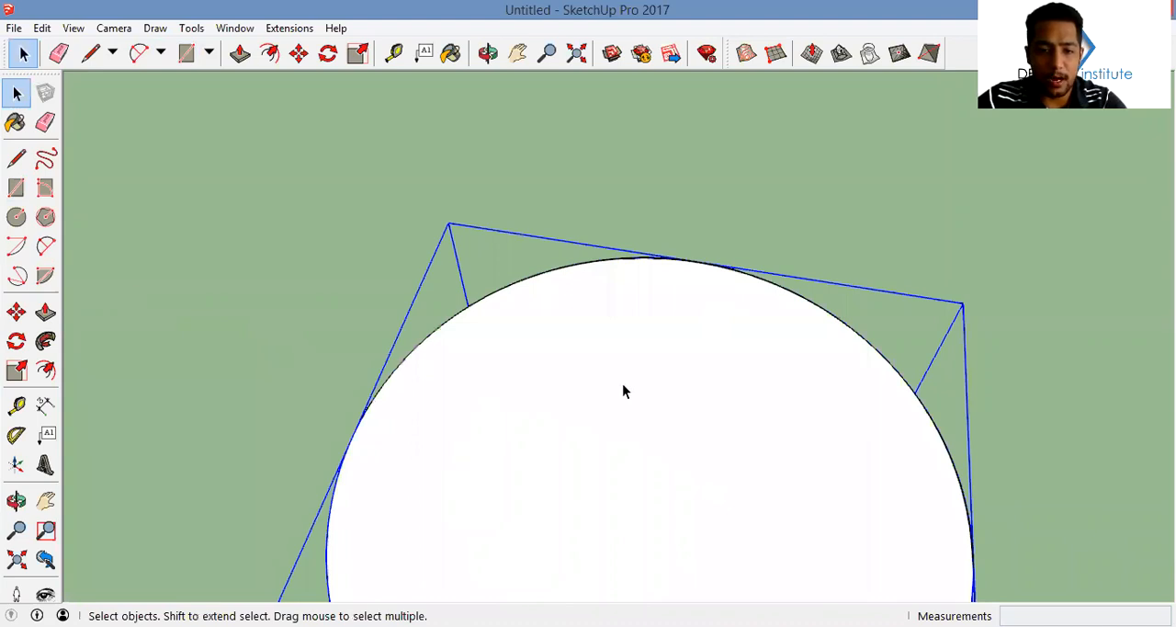
{"action": "key", "text": "r"}
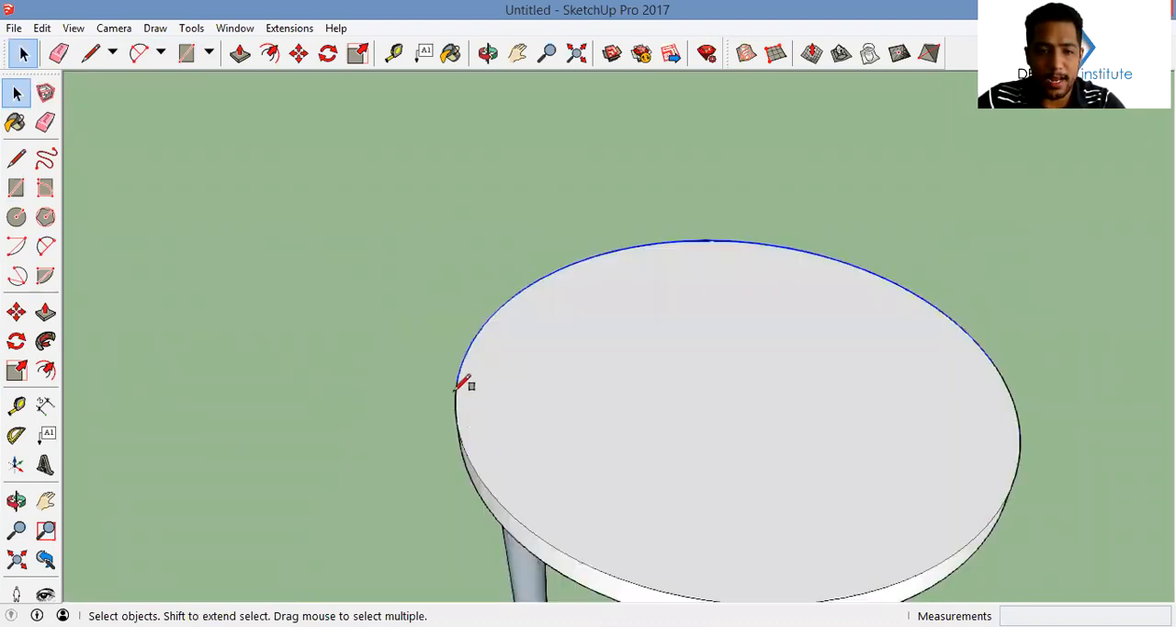
{"action": "key", "text": "r"}
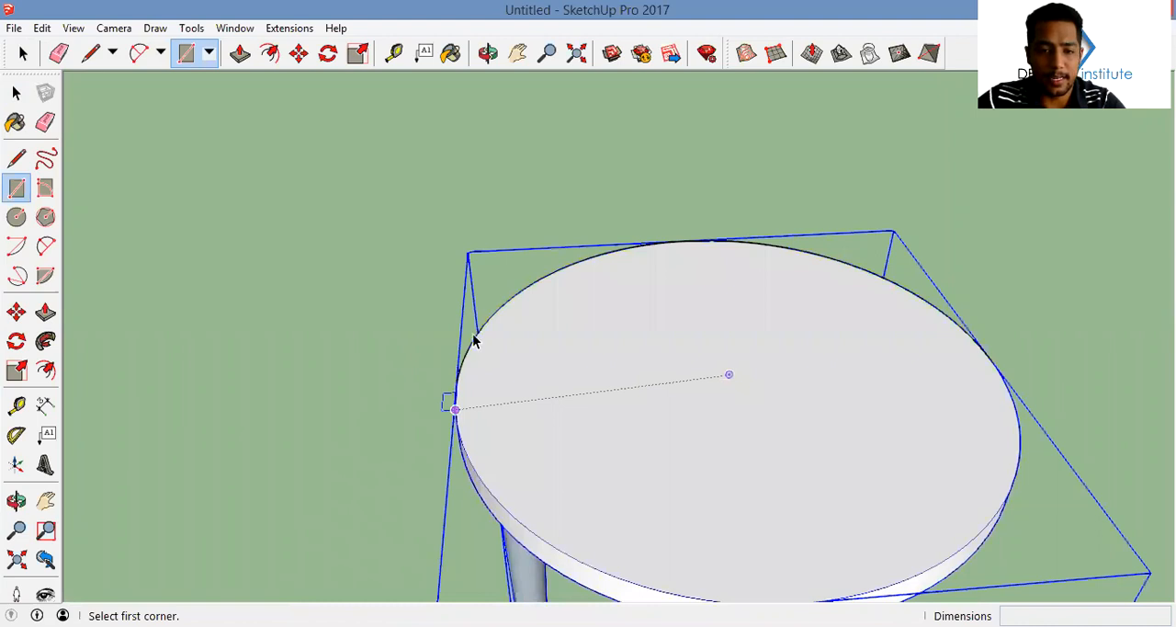
Copy the semicircular arc from the seat's rim to an empty spot beside the stool
{"action": "key", "text": "space"}
{"action": "left_click", "coordinate": [475, 340]}
{"action": "key", "text": "m"}
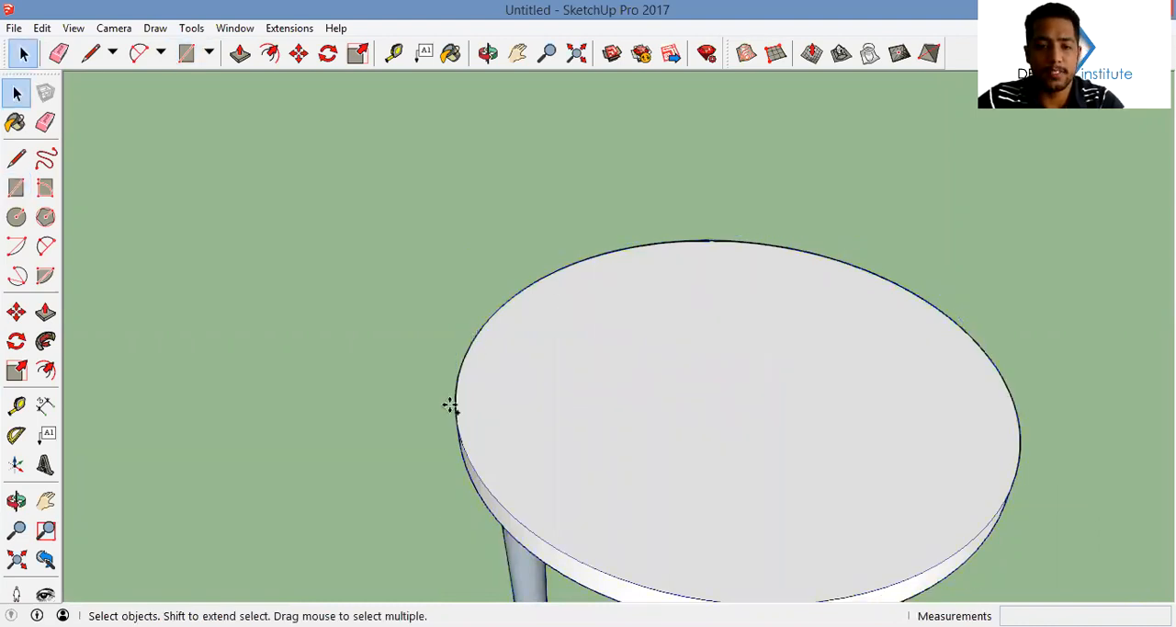
{"action": "scroll", "coordinate": [726, 381], "scroll_direction": "down", "scroll_amount": 3}
{"action": "left_click", "coordinate": [584, 373]}
{"action": "key", "text": "ctrl"}
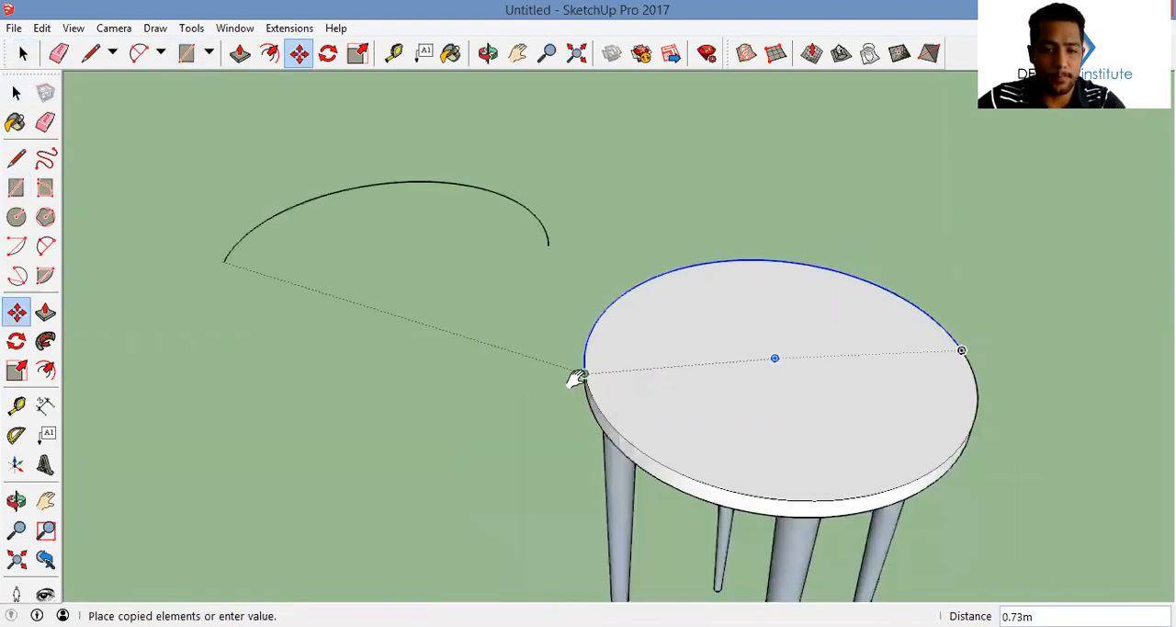
{"action": "middle_click_drag", "start_coordinate": [497, 337], "coordinate": [519, 350], "text": "shift"}
{"action": "left_click", "coordinate": [519, 350]}
Try an upright rectangle about 0.04 by 0.70 m at the copied arc's end, then erase it
{"action": "key", "text": "r"}
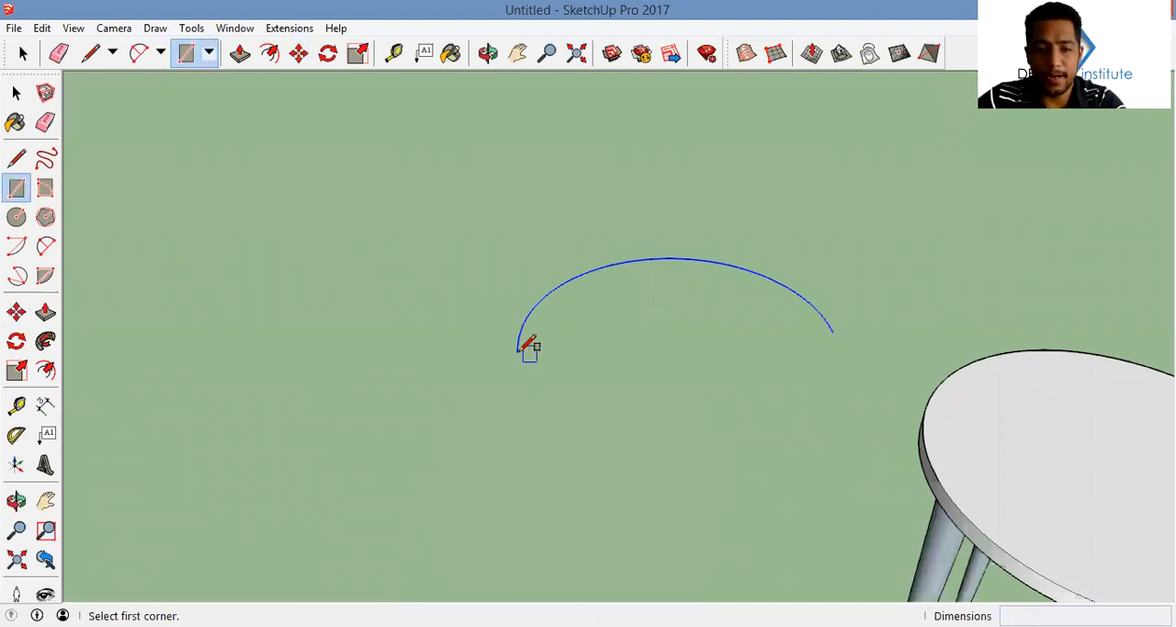
{"action": "mouse_move", "coordinate": [449, 220]}
{"action": "middle_mouse_down"}
{"action": "mouse_move", "coordinate": [493, 179]}
{"action": "mouse_move", "coordinate": [546, 160]}
{"action": "mouse_move", "coordinate": [554, 140]}
{"action": "middle_mouse_up"}
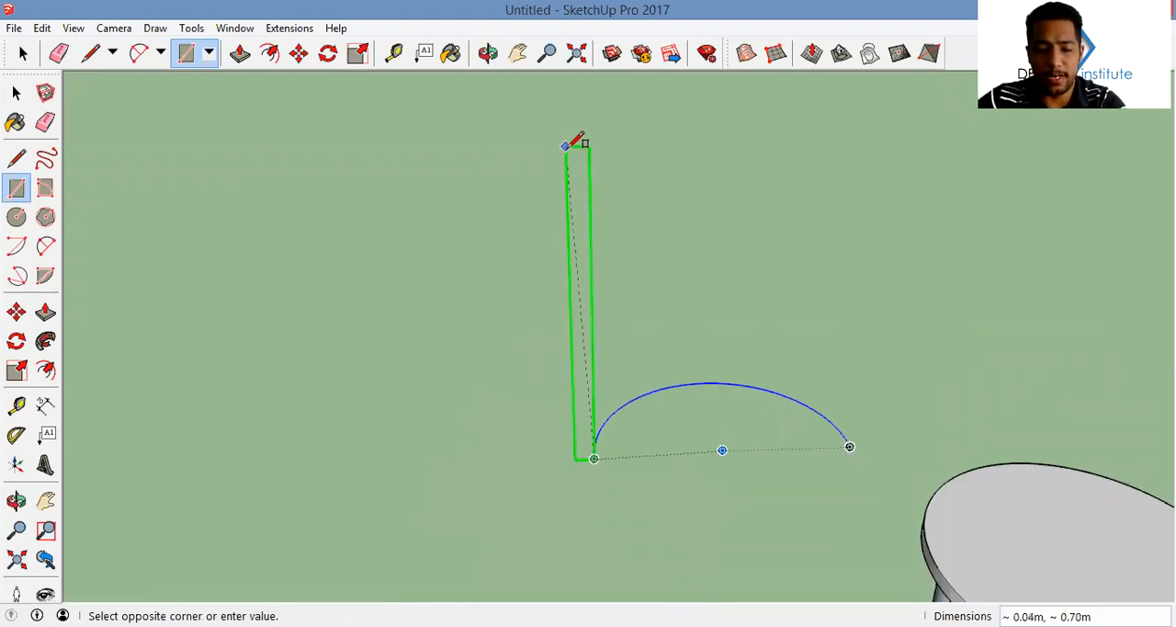
{"action": "left_click", "coordinate": [567, 147]}
{"action": "key", "text": "l"}
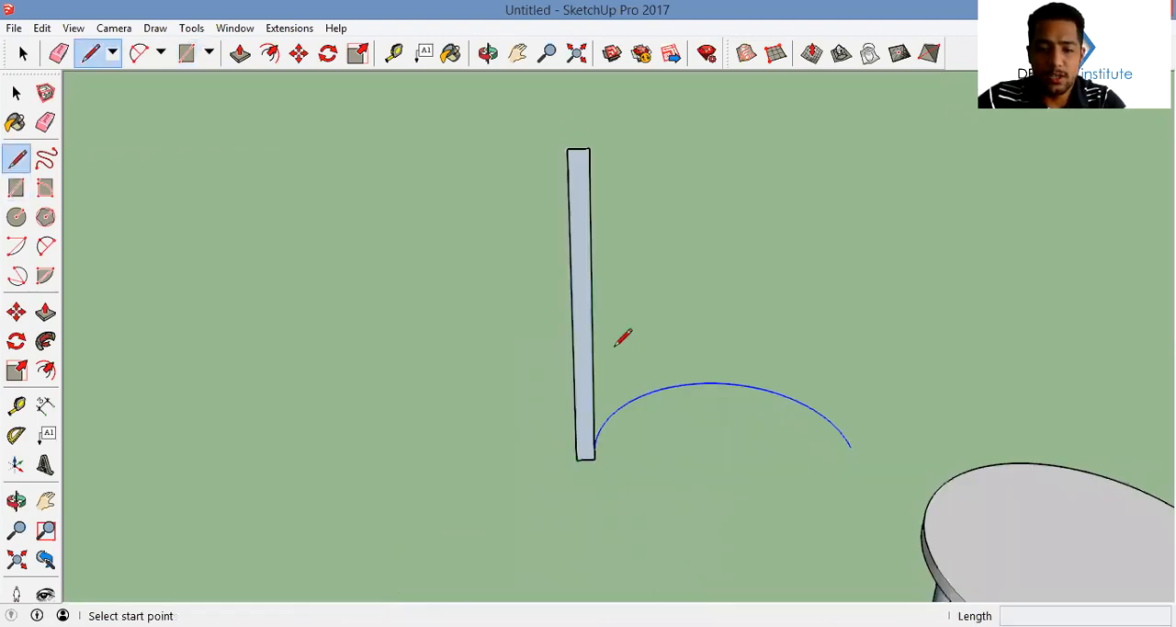
{"action": "left_click", "coordinate": [580, 148]}
{"action": "key", "text": "e"}
{"action": "mouse_move", "coordinate": [593, 192]}
{"action": "left_mouse_down"}
{"action": "mouse_move", "coordinate": [582, 128]}
{"action": "mouse_move", "coordinate": [590, 335]}
{"action": "left_mouse_up"}
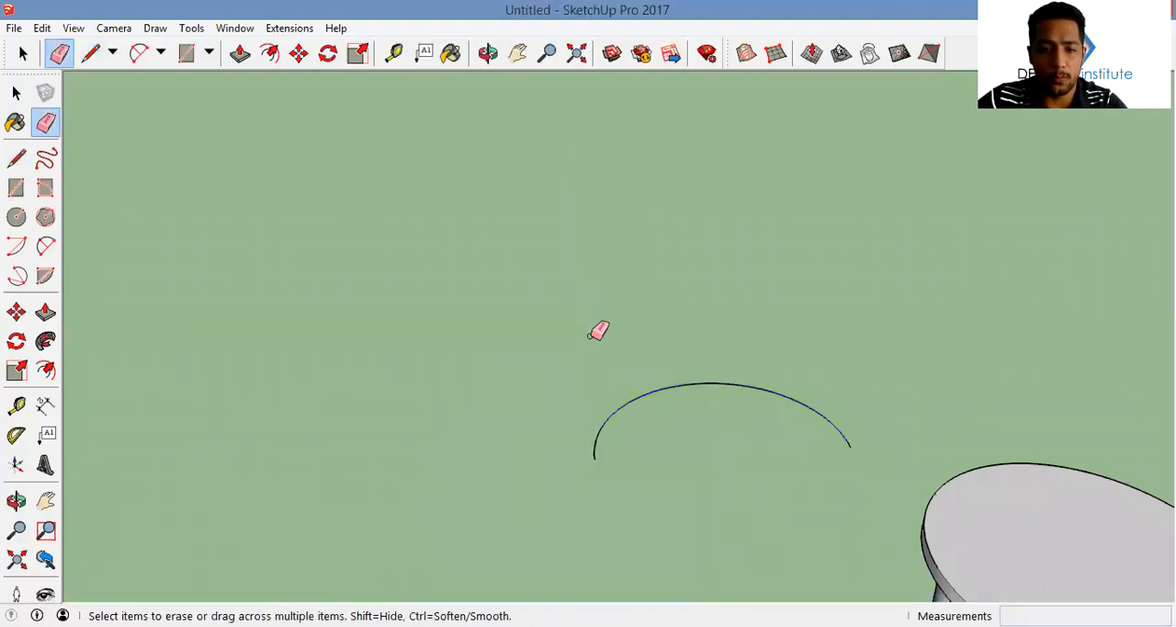
Draw a wider upright rectangle at the arc's end, cut it with a slanted line and erase the edges of the inner part
{"action": "key", "text": "r"}
{"action": "left_click", "coordinate": [593, 457]}
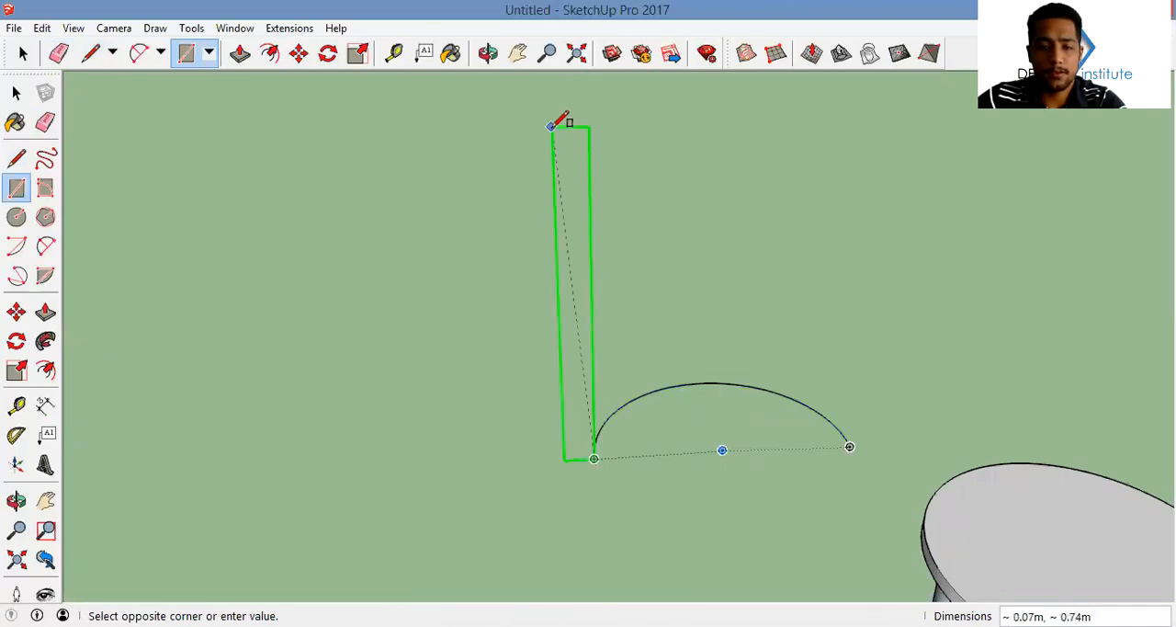
{"action": "left_click", "coordinate": [554, 91]}
{"action": "key", "text": "l"}
{"action": "left_click", "coordinate": [594, 456]}
{"action": "left_click", "coordinate": [571, 93]}
{"action": "key", "text": "e"}
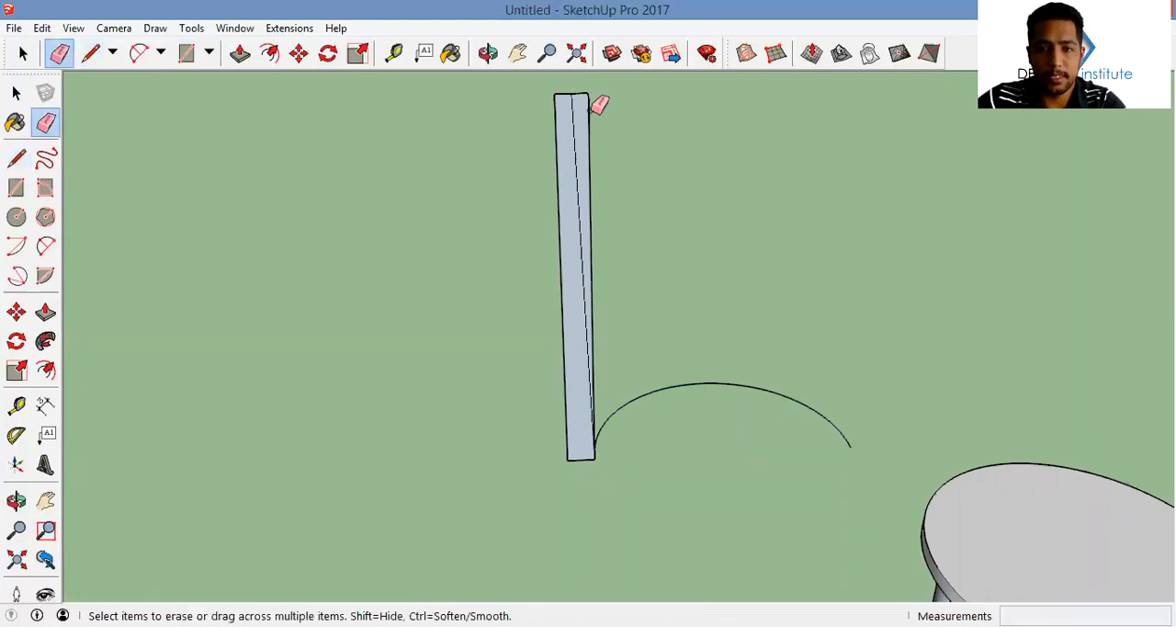
{"action": "left_click", "coordinate": [584, 94]}
{"action": "left_click", "coordinate": [589, 144]}
Sweep the slanted upright profile along the semicircular arc with Follow Me to form a curved backrest
{"action": "middle_click_drag", "start_coordinate": [547, 241], "coordinate": [787, 386]}
{"action": "key", "text": "space"}
{"action": "left_click", "coordinate": [781, 389]}
{"action": "left_click", "coordinate": [48, 344]}
{"action": "left_click", "coordinate": [578, 249]}
{"action": "middle_click_drag", "start_coordinate": [578, 249], "coordinate": [584, 287]}
Select all the connected geometry of the curved backrest and make it a group
{"action": "key", "text": "space"}
{"action": "scroll", "coordinate": [590, 270], "scroll_direction": "down", "scroll_amount": 2}
{"action": "triple_click", "coordinate": [590, 268]}
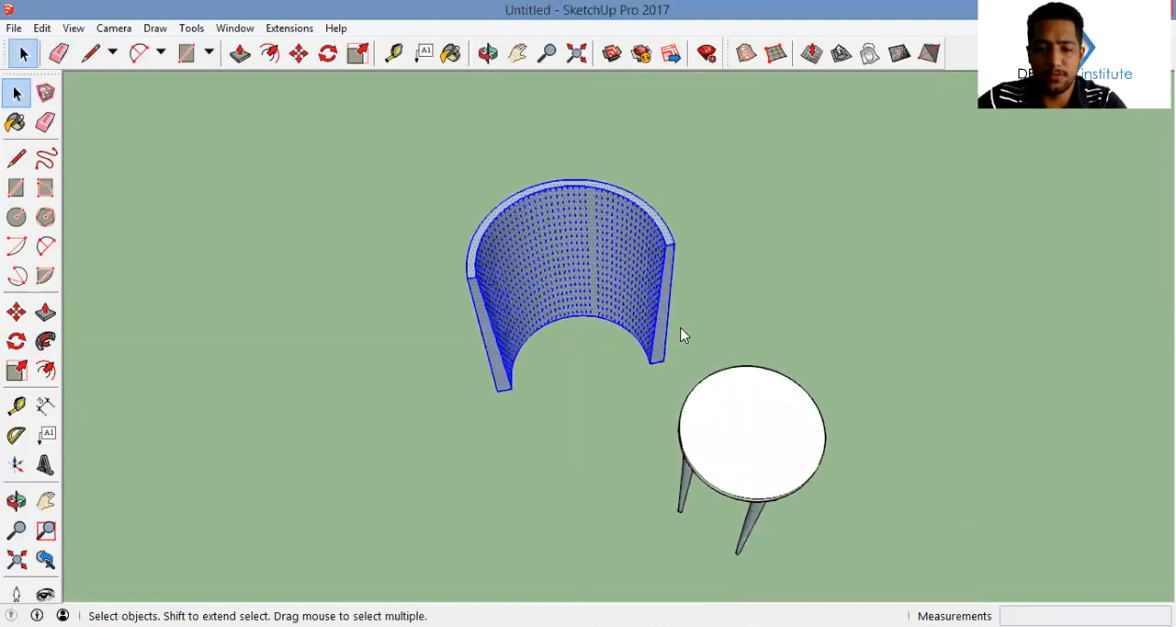
{"action": "right_click", "coordinate": [592, 267]}
{"action": "left_click", "coordinate": [688, 417]}
{"action": "left_click", "coordinate": [602, 399]}
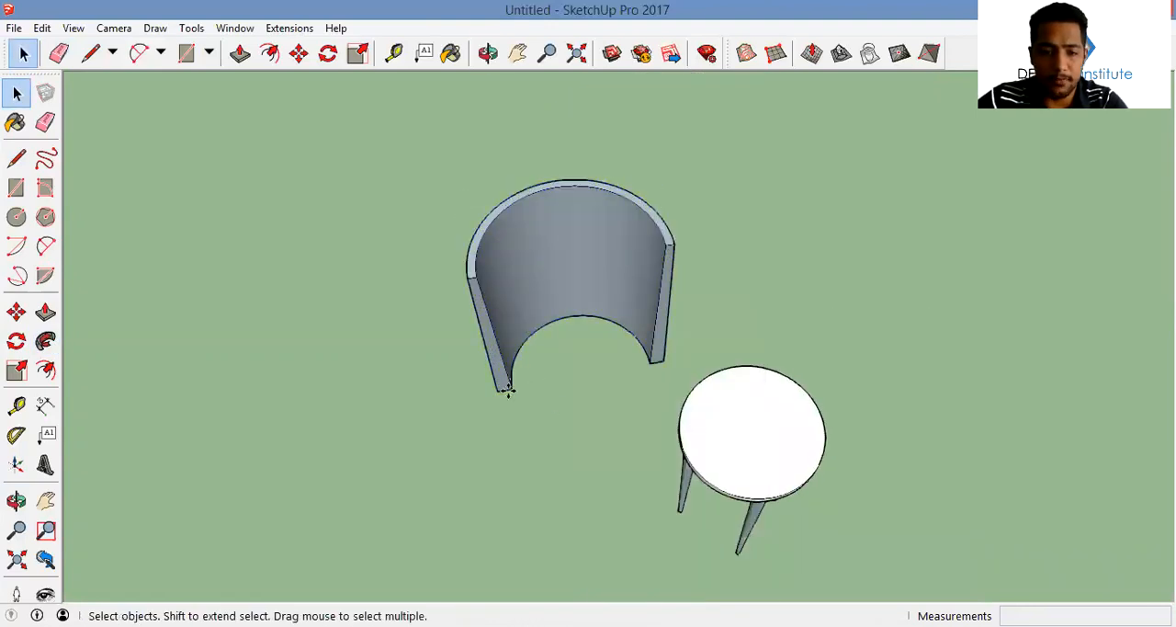
Move the backrest group by its lower outer corner onto the rim of the stool's seat
{"action": "key", "text": "m"}
{"action": "left_click", "coordinate": [497, 393]}
{"action": "scroll", "coordinate": [686, 453], "scroll_direction": "up", "scroll_amount": 4}
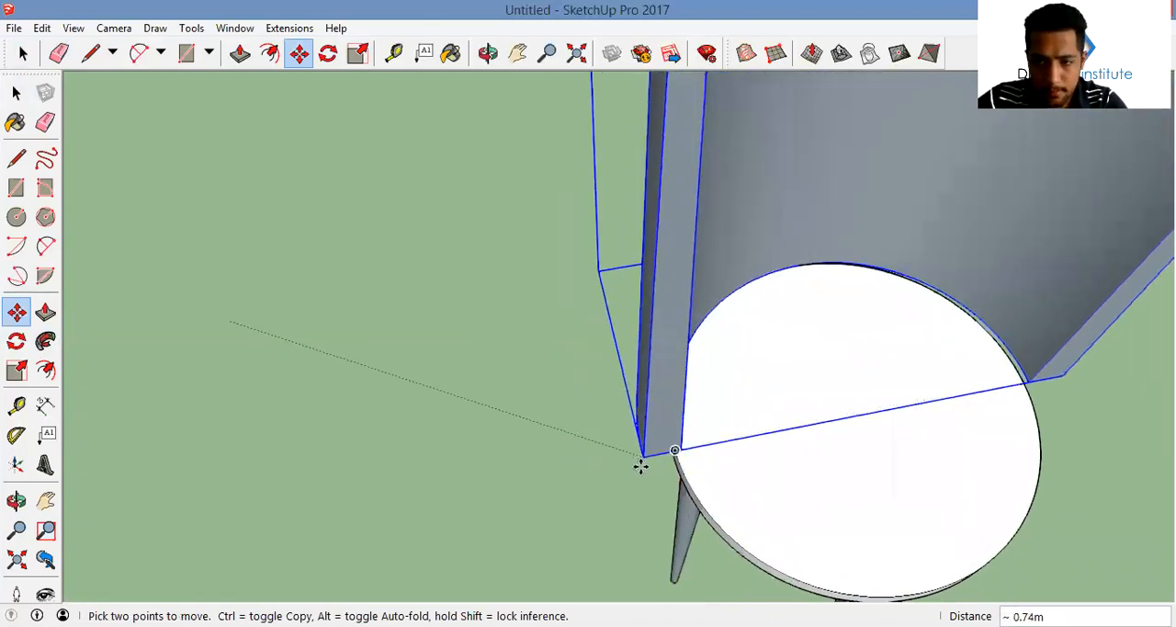
{"action": "left_click", "coordinate": [677, 447]}
{"action": "middle_click_drag", "start_coordinate": [727, 441], "coordinate": [731, 417]}
{"action": "scroll", "coordinate": [606, 214], "scroll_direction": "down", "scroll_amount": 4}
{"action": "key", "text": "space"}
{"action": "scroll", "coordinate": [629, 241], "scroll_direction": "down", "scroll_amount": 3}
{"action": "scroll", "coordinate": [617, 304], "scroll_direction": "down", "scroll_amount": 2}
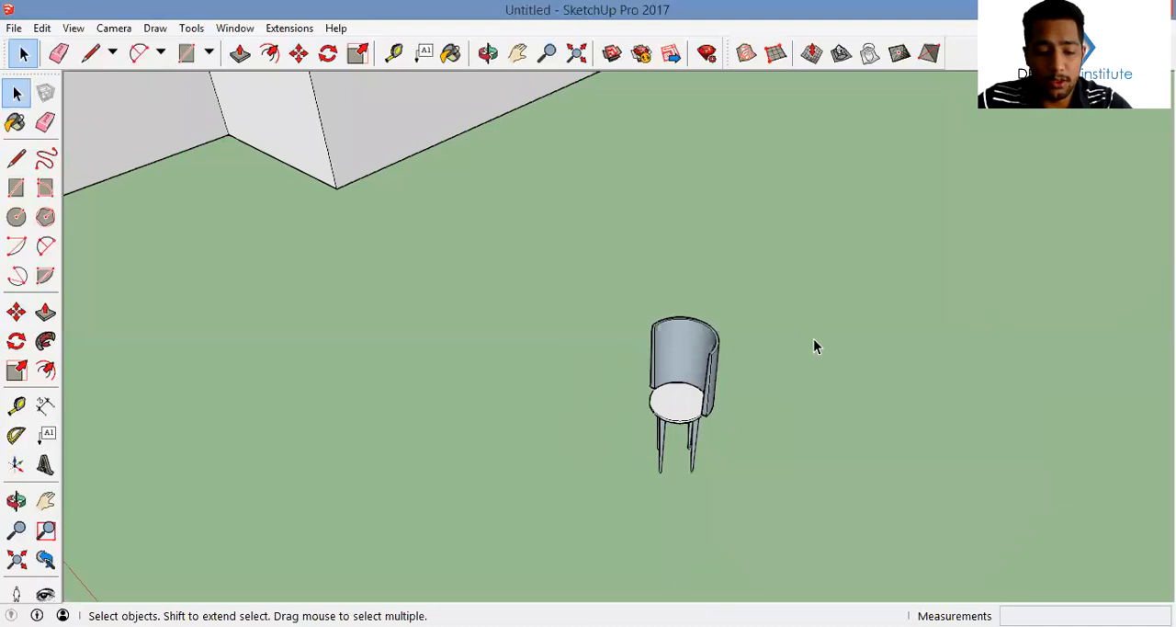
{"action": "key", "text": "r"}
{"action": "middle_click_drag", "start_coordinate": [604, 546], "coordinate": [490, 322]}
{"action": "left_click", "coordinate": [488, 322]}
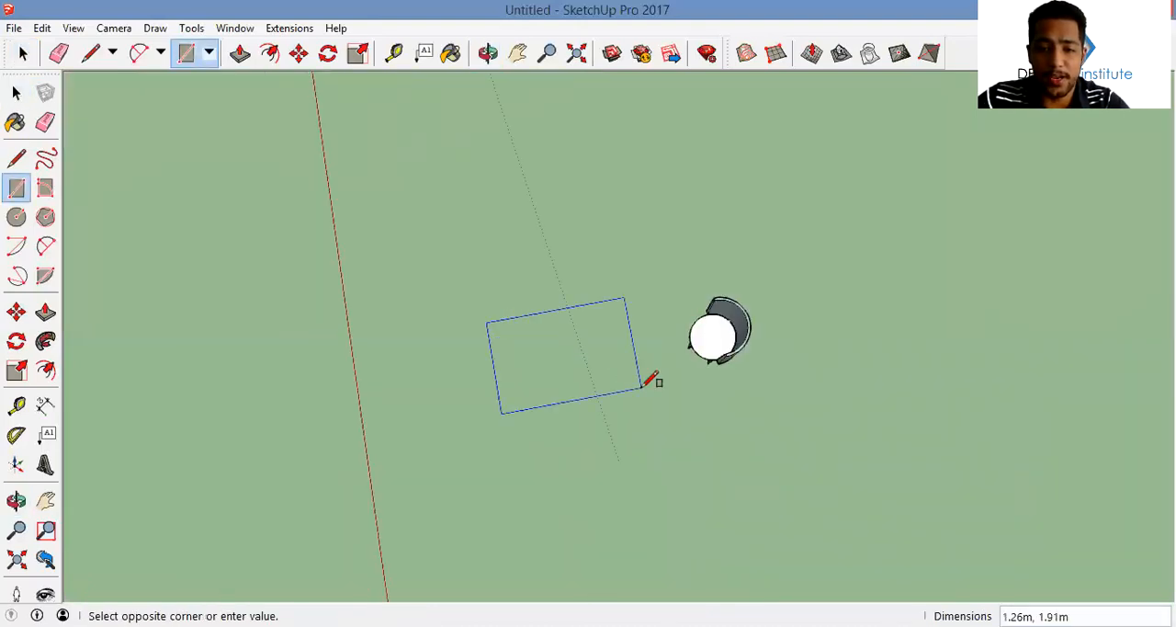
{"action": "key", "text": "Escape"}
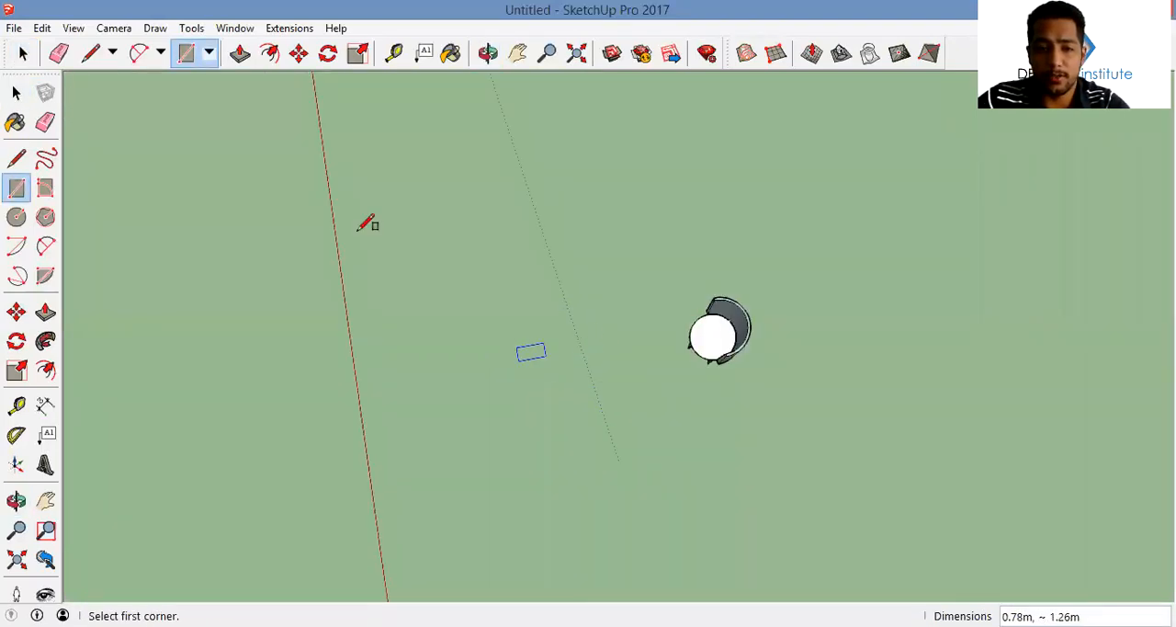
Draw a long rotated rectangle that slants upward through the chair's backrest as a cutting plane
{"action": "left_click", "coordinate": [45, 187]}
{"action": "middle_click_drag", "start_coordinate": [554, 325], "coordinate": [509, 283], "text": "shift"}
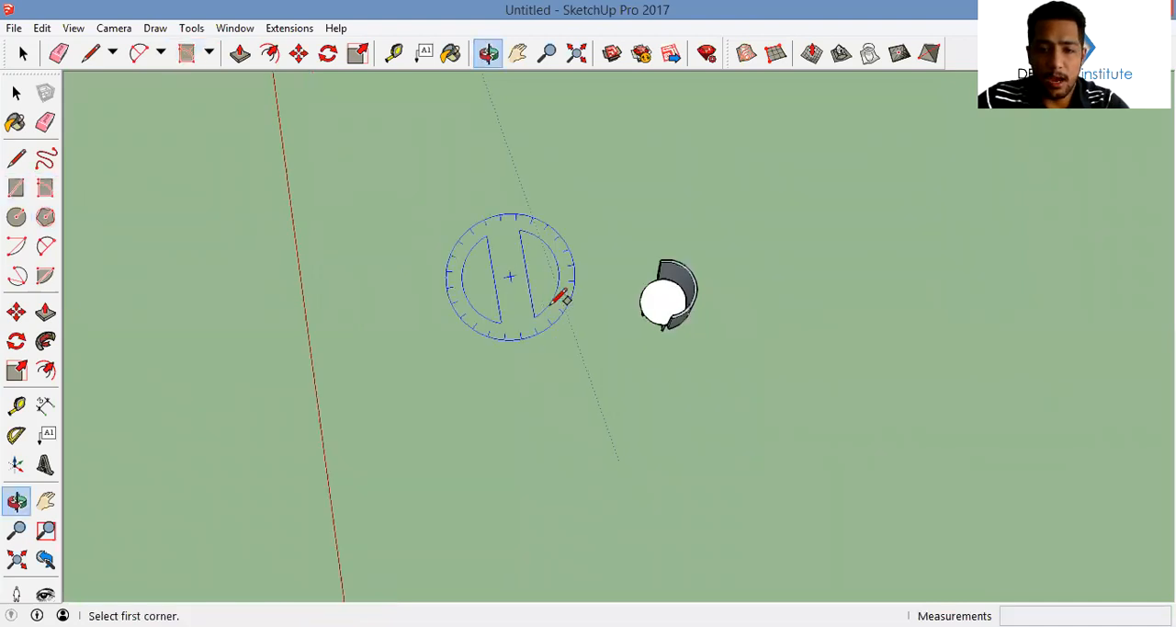
{"action": "scroll", "coordinate": [542, 304], "scroll_direction": "up", "scroll_amount": 1}
{"action": "left_click", "coordinate": [535, 282]}
{"action": "left_click", "coordinate": [636, 382]}
{"action": "middle_click_drag", "start_coordinate": [636, 383], "coordinate": [824, 152]}
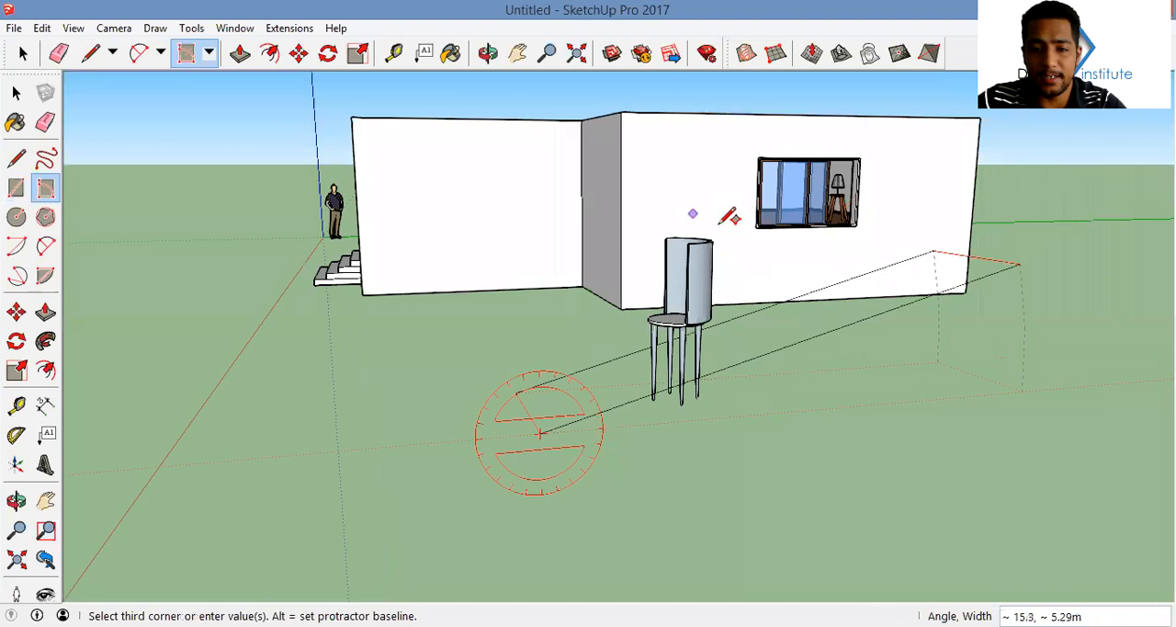
{"action": "middle_click_drag", "start_coordinate": [714, 231], "coordinate": [554, 337]}
{"action": "left_click", "coordinate": [683, 246]}
Explode the backrest group so that its faces can be cut
{"action": "key", "text": "space"}
{"action": "left_click", "coordinate": [554, 336]}
{"action": "left_click", "coordinate": [647, 248], "text": "shift"}
{"action": "right_click", "coordinate": [645, 238]}
{"action": "left_click", "coordinate": [699, 347]}
Select the backrest together with the slanted plane and intersect their faces with the selection
{"action": "left_click", "coordinate": [715, 207]}
{"action": "left_click", "coordinate": [662, 223], "text": "shift"}
{"action": "right_click", "coordinate": [696, 220]}
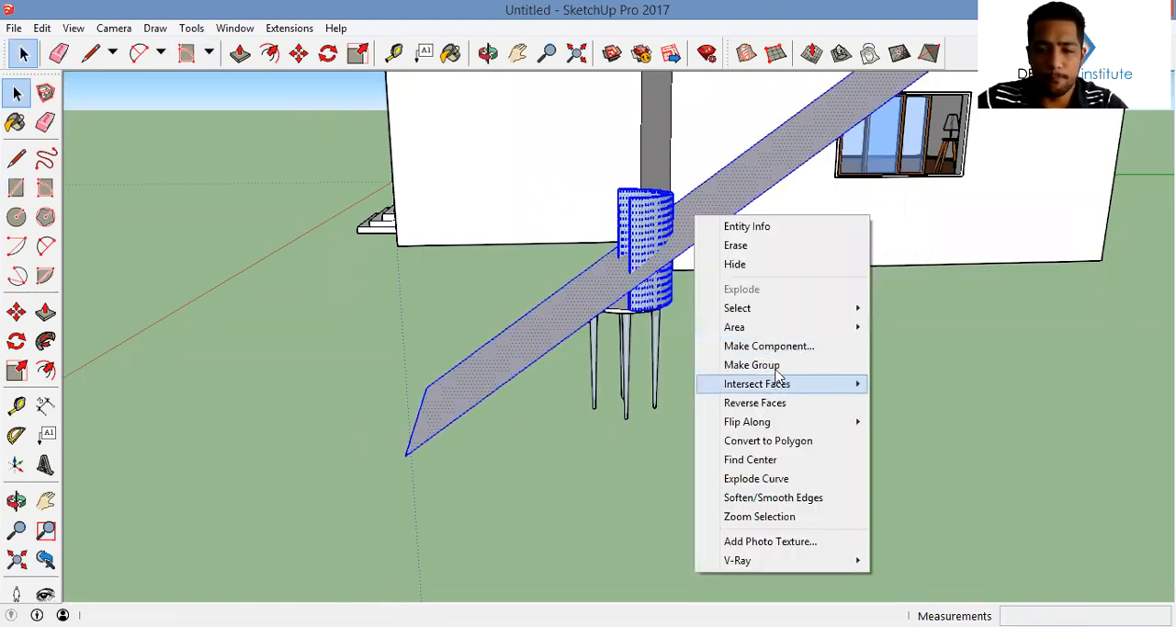
{"action": "mouse_move", "coordinate": [777, 384]}
{"action": "left_click", "coordinate": [928, 402]}
Delete the slanted cutting plane and the part of the backrest above the intersection line
{"action": "middle_click_drag", "start_coordinate": [796, 499], "coordinate": [326, 281]}
{"action": "left_click", "coordinate": [488, 307]}
{"action": "key", "text": "Delete"}
{"action": "middle_click_drag", "start_coordinate": [488, 307], "coordinate": [919, 297]}
{"action": "middle_click_drag", "start_coordinate": [786, 94], "coordinate": [1057, 110]}
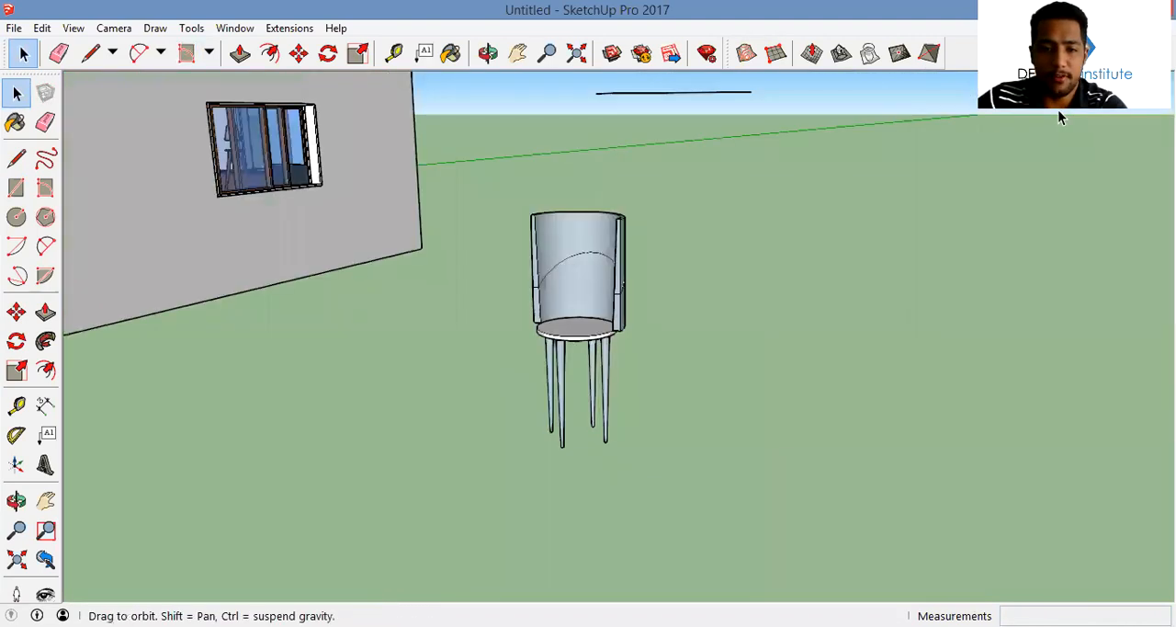
{"action": "left_click_drag", "start_coordinate": [645, 176], "coordinate": [365, 83]}
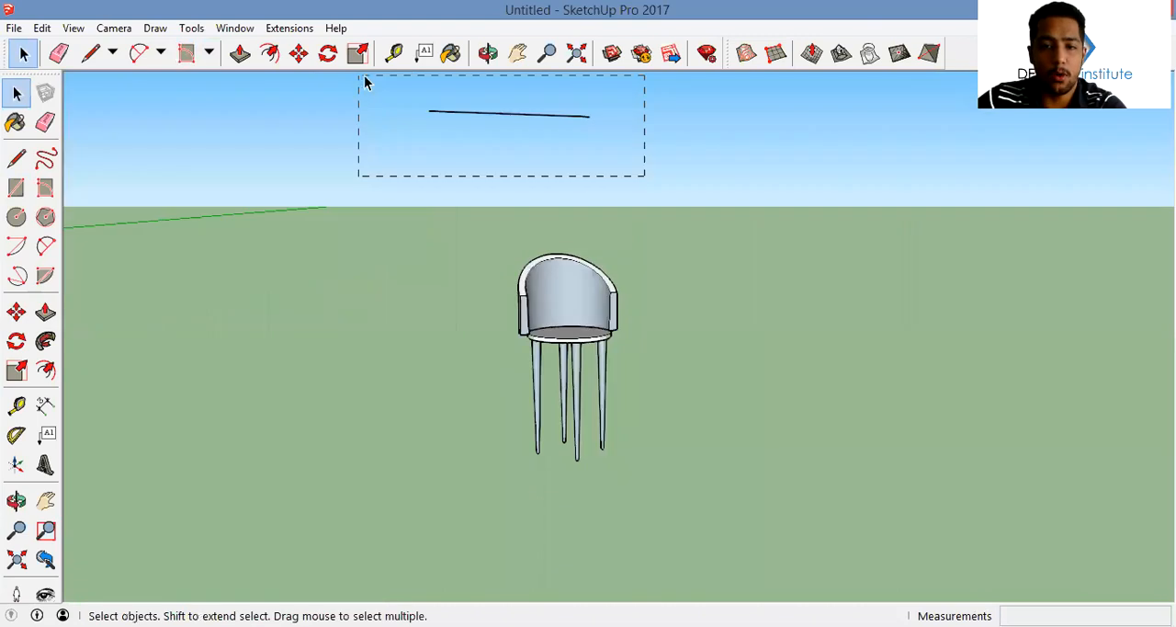
{"action": "middle_click_drag", "start_coordinate": [365, 83], "coordinate": [546, 272]}
{"action": "scroll", "coordinate": [570, 313], "scroll_direction": "up", "scroll_amount": 3}
{"action": "mouse_move", "coordinate": [598, 347]}
{"action": "middle_mouse_down"}
{"action": "mouse_move", "coordinate": [654, 318]}
{"action": "mouse_move", "coordinate": [720, 488]}
{"action": "mouse_move", "coordinate": [704, 449]}
{"action": "middle_mouse_up"}
{"action": "scroll", "coordinate": [719, 488], "scroll_direction": "down", "scroll_amount": 5}
Choose Wood Veneer 01 from the Wood materials as the paint
{"action": "key", "text": "b"}
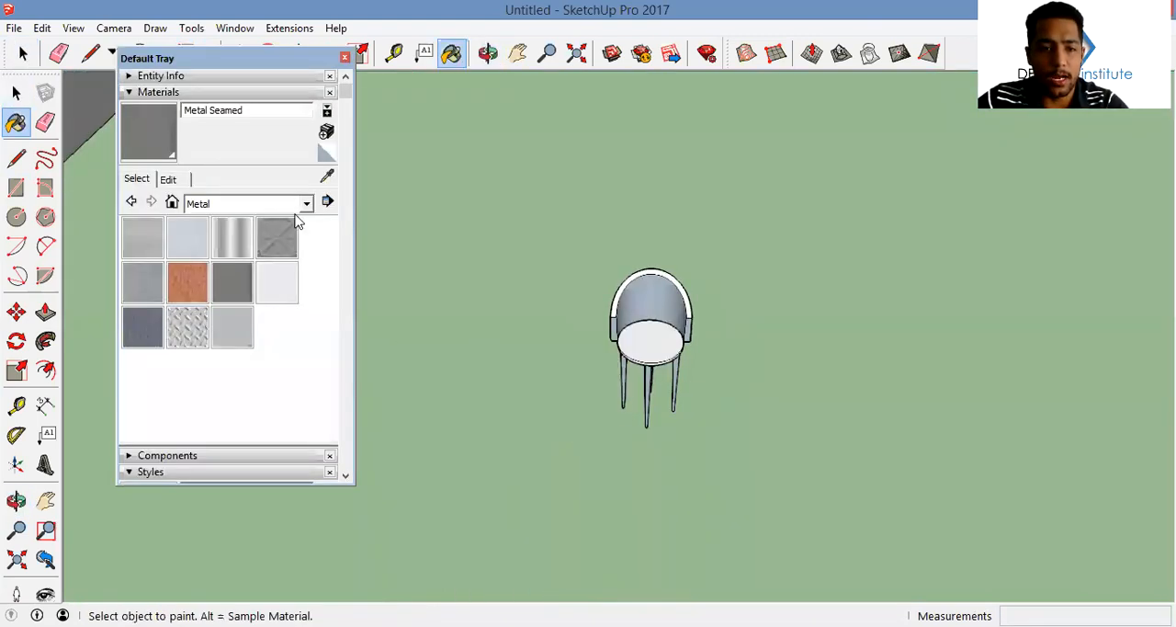
{"action": "left_click", "coordinate": [271, 203]}
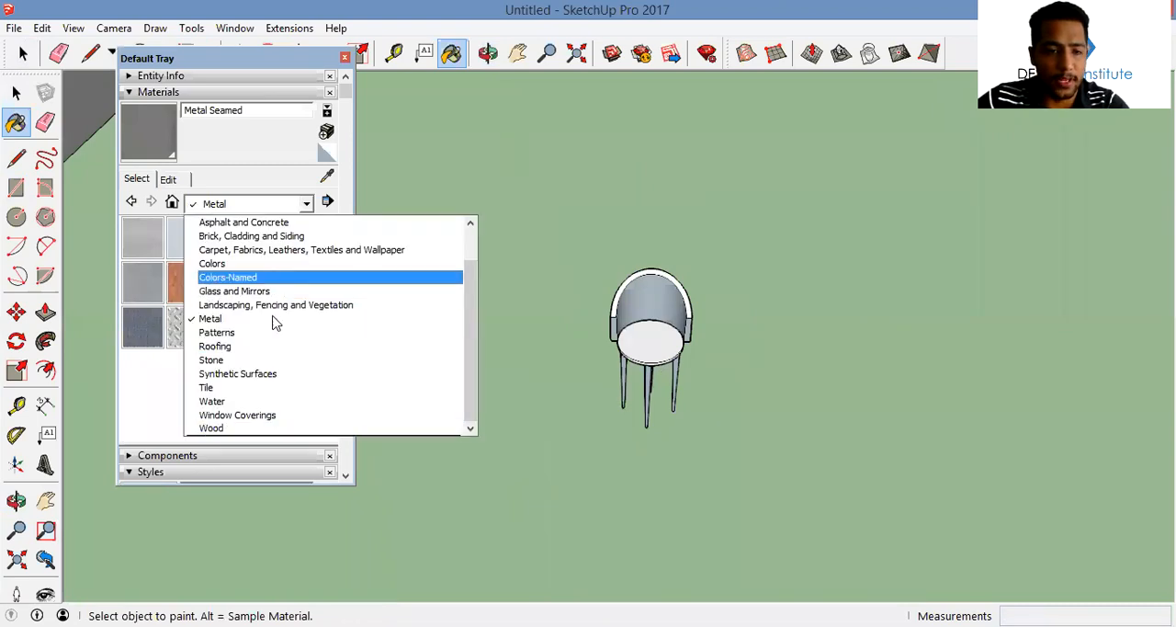
{"action": "left_click", "coordinate": [266, 415]}
{"action": "left_click", "coordinate": [306, 204]}
{"action": "left_click", "coordinate": [241, 373]}
{"action": "left_click", "coordinate": [231, 327]}
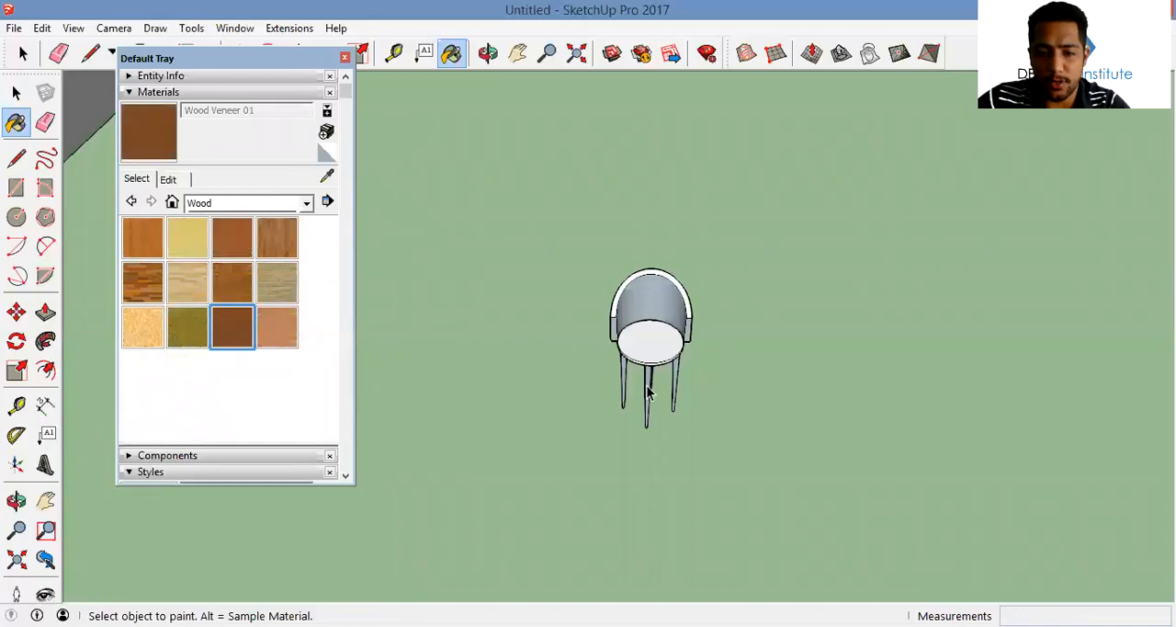
Open the stool's group down to the front leg and paint that leg with Wood Veneer 01
{"action": "key", "text": "space"}
{"action": "double_click", "coordinate": [649, 392]}
{"action": "left_click", "coordinate": [649, 392]}
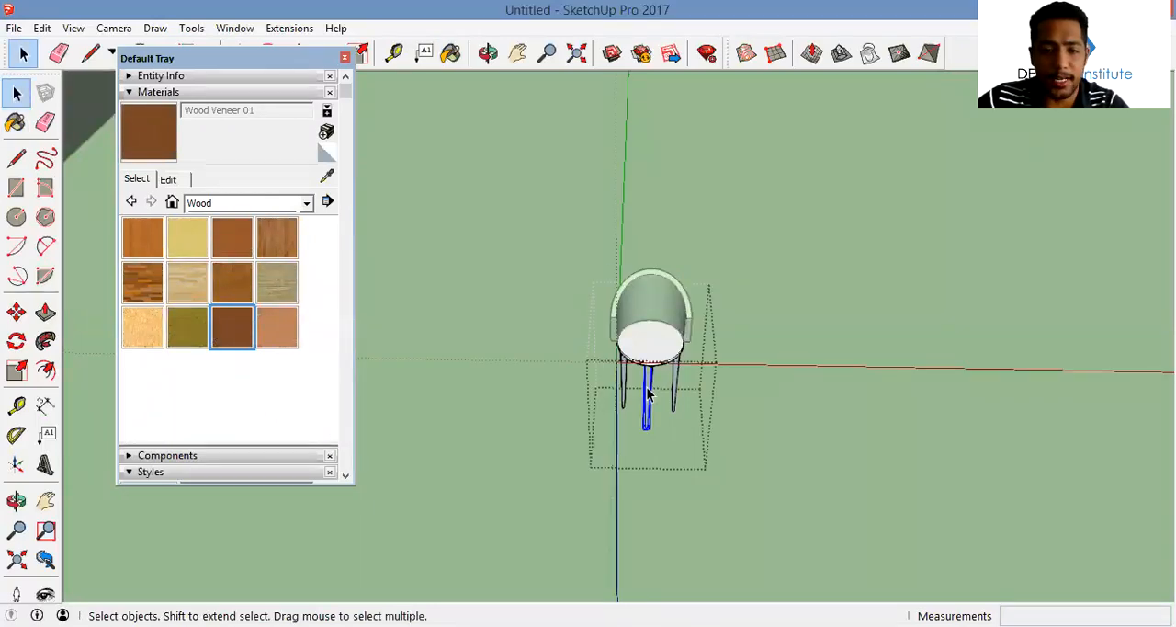
{"action": "double_click", "coordinate": [649, 392]}
{"action": "left_click", "coordinate": [234, 343]}
{"action": "scroll", "coordinate": [645, 371], "scroll_direction": "up", "scroll_amount": 5}
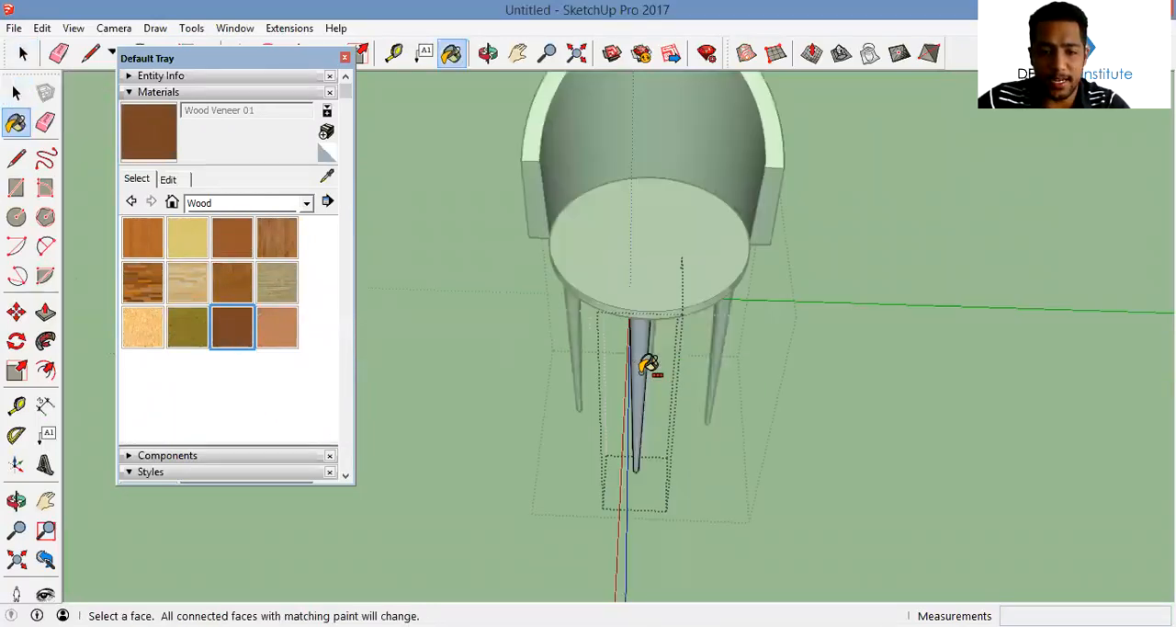
{"action": "left_click", "coordinate": [643, 371], "text": "ctrl"}
{"action": "key", "text": "space"}
{"action": "key", "text": "Escape"}
{"action": "key", "text": "Escape"}
Paint the remaining three chair legs with Wood Veneer 01
{"action": "left_click", "coordinate": [726, 332]}
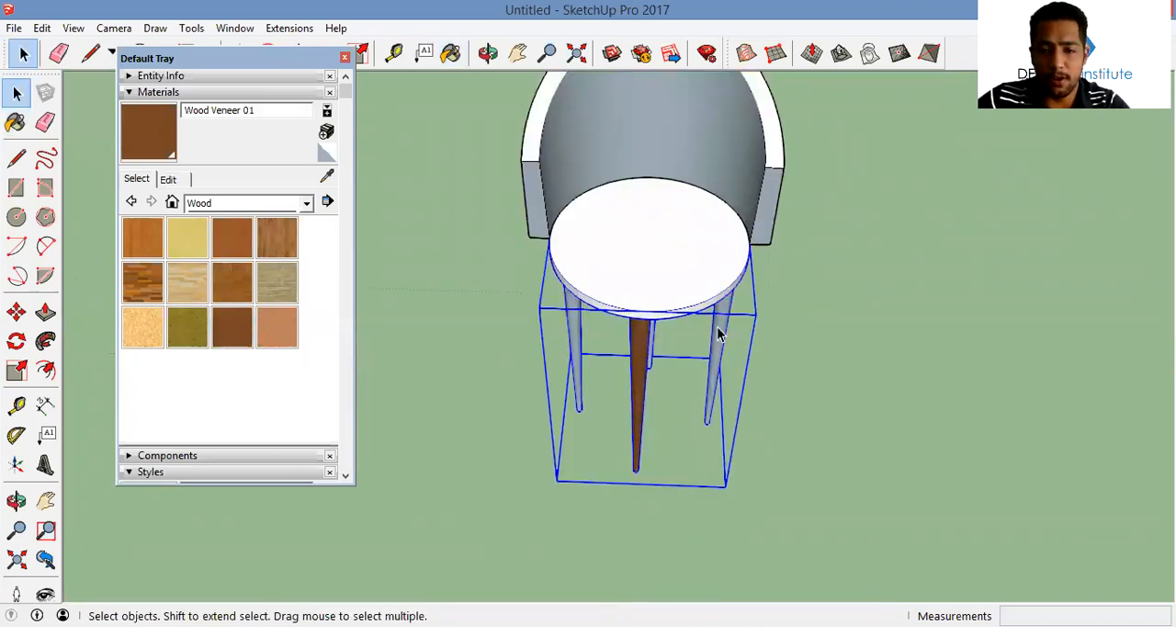
{"action": "double_click", "coordinate": [718, 332]}
{"action": "key", "text": "b"}
{"action": "left_click", "coordinate": [718, 333]}
{"action": "middle_click_drag", "start_coordinate": [597, 324], "coordinate": [841, 220]}
{"action": "left_click", "coordinate": [544, 321]}
{"action": "left_click", "coordinate": [579, 317]}
{"action": "middle_click_drag", "start_coordinate": [612, 310], "coordinate": [649, 273]}
Choose Metal Seamed from the Metal materials and paint the chair's round seat with it
{"action": "key", "text": "space"}
{"action": "key", "text": "Escape"}
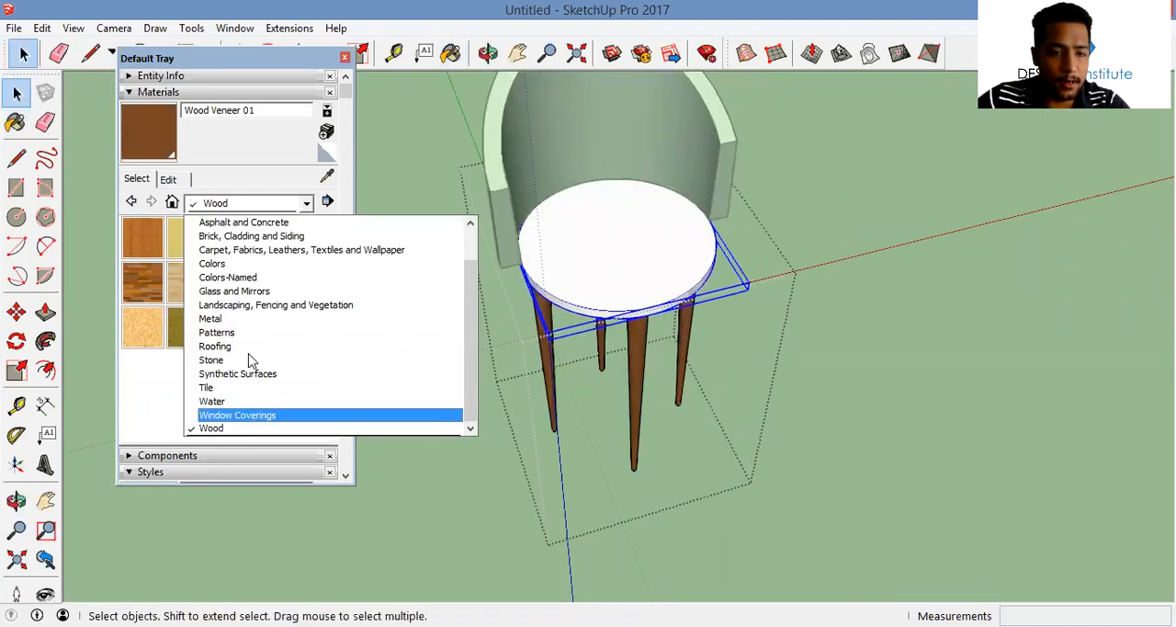
{"action": "left_click", "coordinate": [255, 319]}
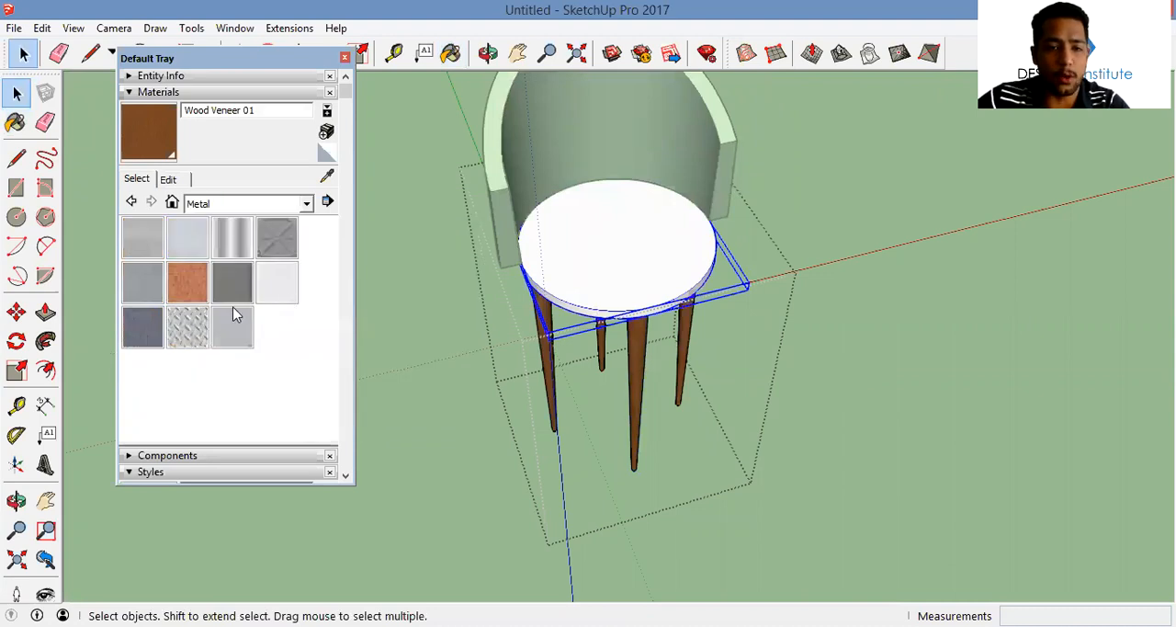
{"action": "left_click", "coordinate": [232, 295]}
{"action": "left_click", "coordinate": [643, 248]}
{"action": "key", "text": "space"}
{"action": "key", "text": "Escape"}
{"action": "scroll", "coordinate": [704, 209], "scroll_direction": "down", "scroll_amount": 2}
{"action": "mouse_move", "coordinate": [705, 210]}
{"action": "middle_mouse_down"}
{"action": "mouse_move", "coordinate": [693, 401]}
{"action": "mouse_move", "coordinate": [573, 147]}
{"action": "mouse_move", "coordinate": [593, 274]}
{"action": "mouse_move", "coordinate": [620, 334]}
{"action": "middle_mouse_up"}
{"action": "scroll", "coordinate": [641, 329], "scroll_direction": "up", "scroll_amount": 1}
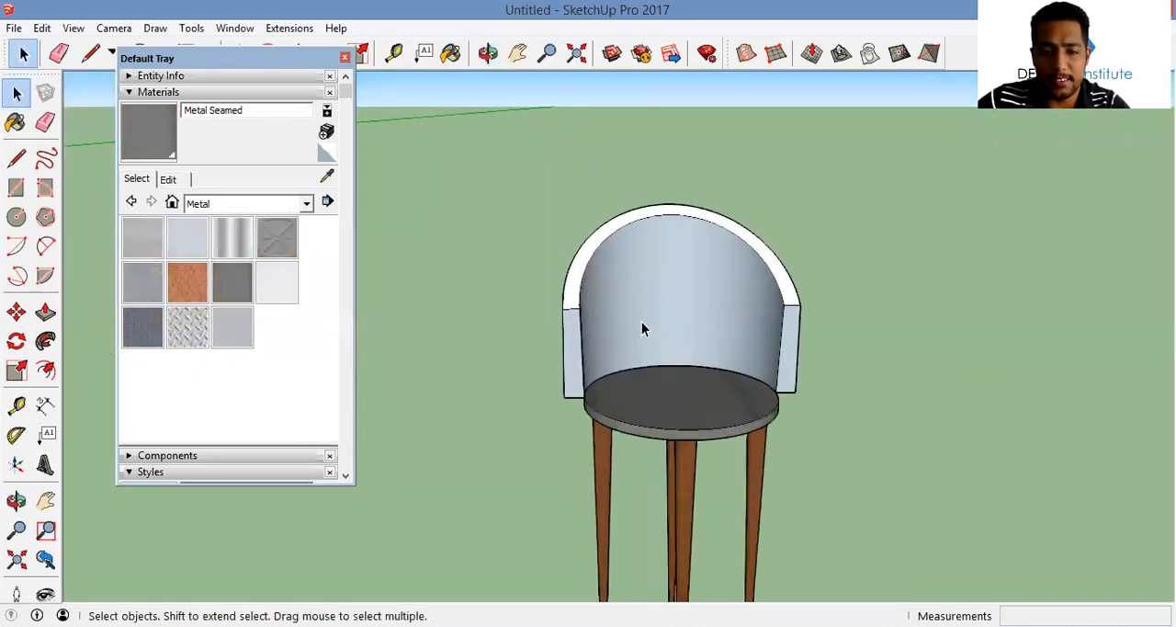
Choose Leather Blue from the carpet, fabric and leather materials and paint all faces of the chair's backrest, rim and armrest ends
{"action": "key", "text": "b"}
{"action": "scroll", "coordinate": [642, 329], "scroll_direction": "down", "scroll_amount": 3}
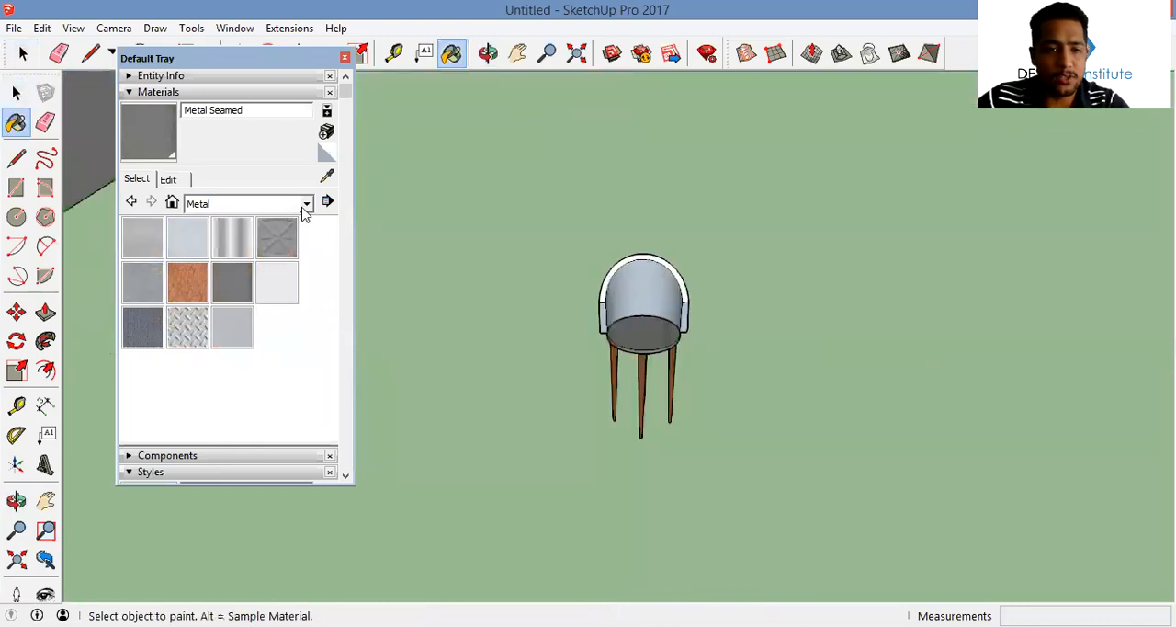
{"action": "left_click", "coordinate": [306, 204]}
{"action": "left_click", "coordinate": [285, 259]}
{"action": "left_click", "coordinate": [252, 324]}
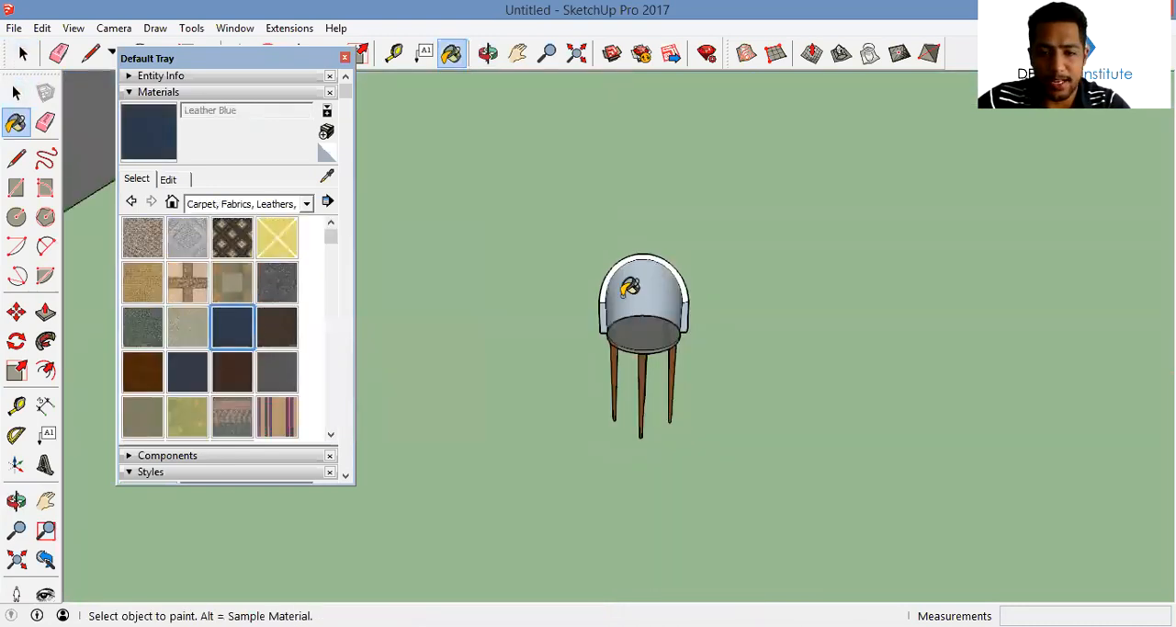
{"action": "left_click", "coordinate": [611, 303], "text": "ctrl"}
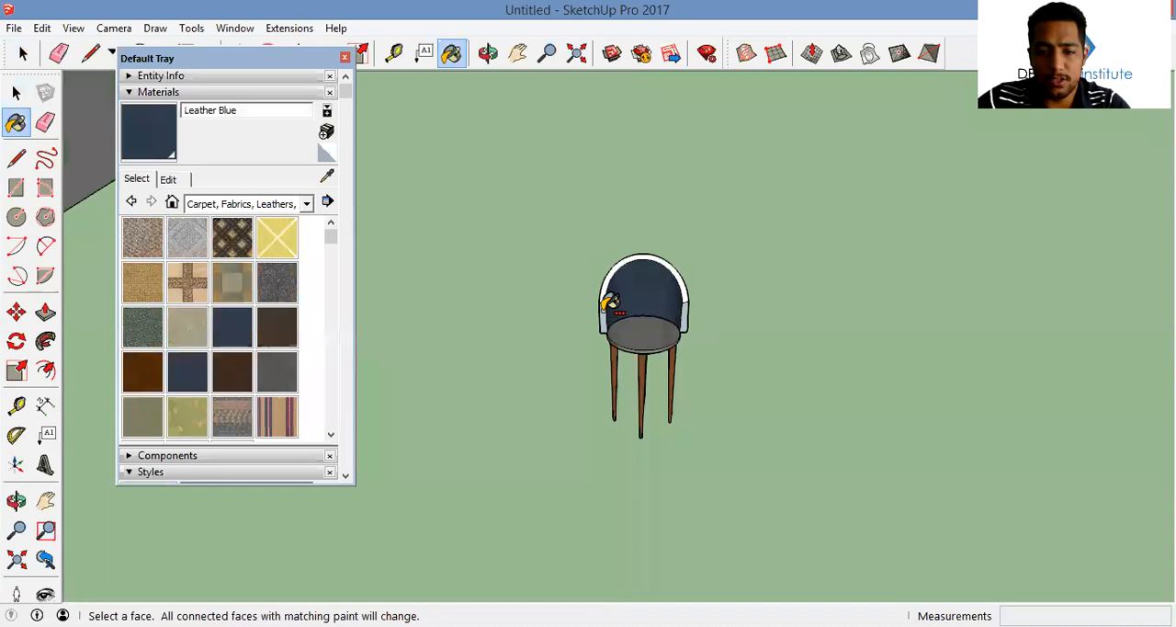
{"action": "scroll", "coordinate": [684, 307], "scroll_direction": "up", "scroll_amount": 3}
{"action": "left_click", "coordinate": [686, 305], "text": "ctrl"}
{"action": "left_click", "coordinate": [684, 286], "text": "ctrl"}
{"action": "middle_click_drag", "start_coordinate": [618, 272], "coordinate": [546, 300]}
Select the whole painted chair and copy it sideways to form a row of three chairs
{"action": "key", "text": "space"}
{"action": "scroll", "coordinate": [547, 300], "scroll_direction": "up", "scroll_amount": 5}
{"action": "scroll", "coordinate": [547, 303], "scroll_direction": "down", "scroll_amount": 5}
{"action": "left_click_drag", "start_coordinate": [512, 179], "coordinate": [712, 457]}
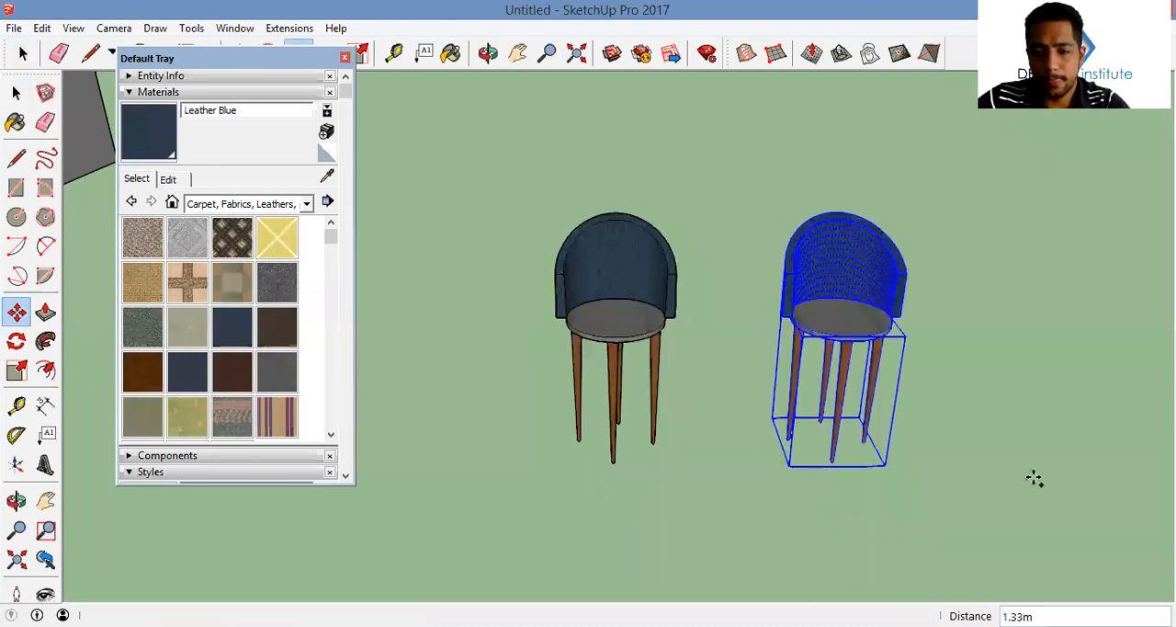
{"action": "left_click", "coordinate": [997, 475]}
Draw a V-shaped line on the first chair's armrest end, from the upper outer corner inward and back to the lower outer corner
{"action": "scroll", "coordinate": [571, 286], "scroll_direction": "up", "scroll_amount": 4}
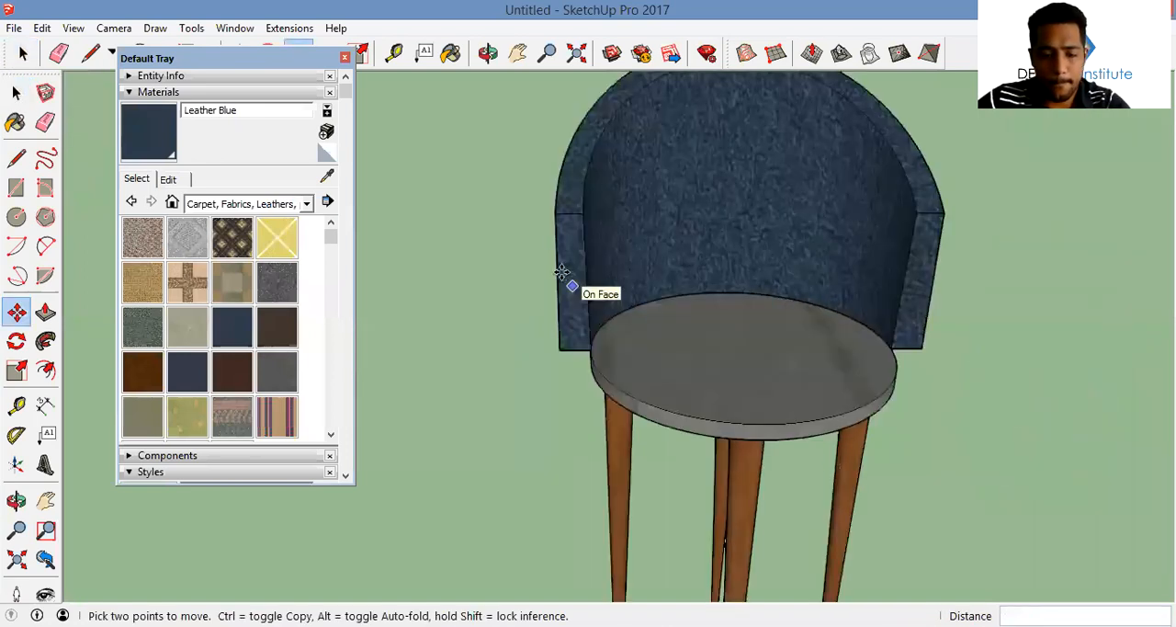
{"action": "scroll", "coordinate": [567, 213], "scroll_direction": "up", "scroll_amount": 2}
{"action": "left_click", "coordinate": [571, 212]}
{"action": "left_click", "coordinate": [552, 212]}
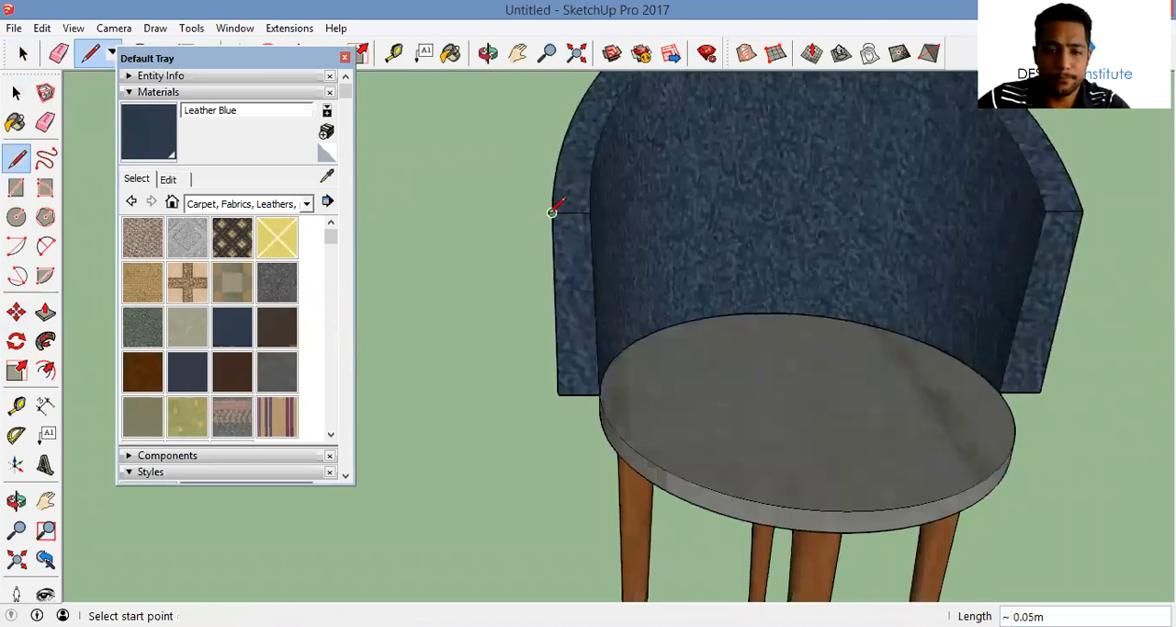
{"action": "left_click", "coordinate": [552, 212]}
{"action": "scroll", "coordinate": [584, 301], "scroll_direction": "up", "scroll_amount": 1}
{"action": "scroll", "coordinate": [588, 296], "scroll_direction": "up", "scroll_amount": 1}
{"action": "scroll", "coordinate": [674, 203], "scroll_direction": "up", "scroll_amount": 1}
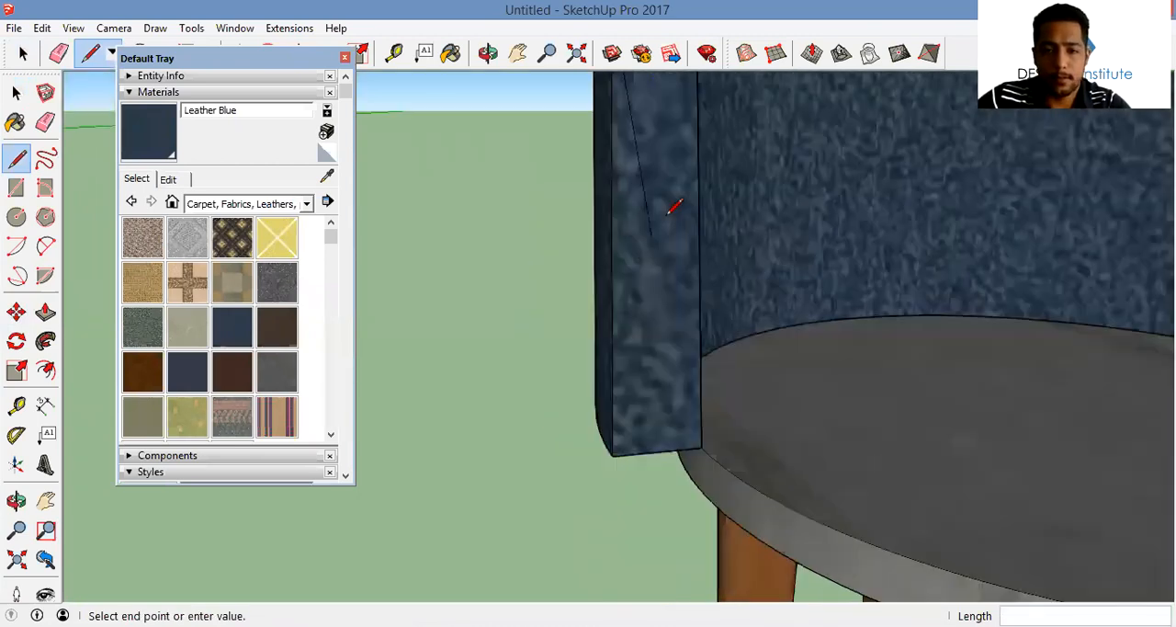
{"action": "left_click", "coordinate": [675, 223]}
{"action": "left_click", "coordinate": [614, 454]}
{"action": "scroll", "coordinate": [653, 337], "scroll_direction": "down", "scroll_amount": 2}
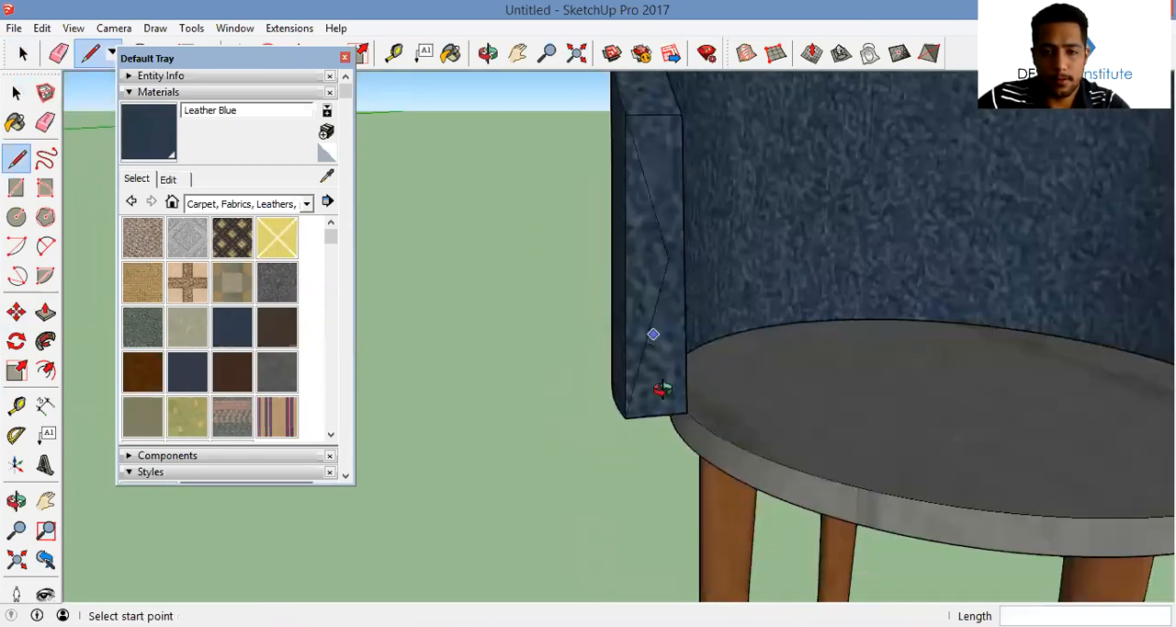
Draw a two-point arc across the second chair's armrest end, from its upper outer corner to its lower inner corner
{"action": "scroll", "coordinate": [722, 346], "scroll_direction": "down", "scroll_amount": 3}
{"action": "middle_click_drag", "start_coordinate": [723, 345], "coordinate": [691, 323]}
{"action": "middle_click_drag", "start_coordinate": [791, 257], "coordinate": [478, 184], "text": "shift"}
{"action": "scroll", "coordinate": [835, 266], "scroll_direction": "up", "scroll_amount": 3}
{"action": "key", "text": "a"}
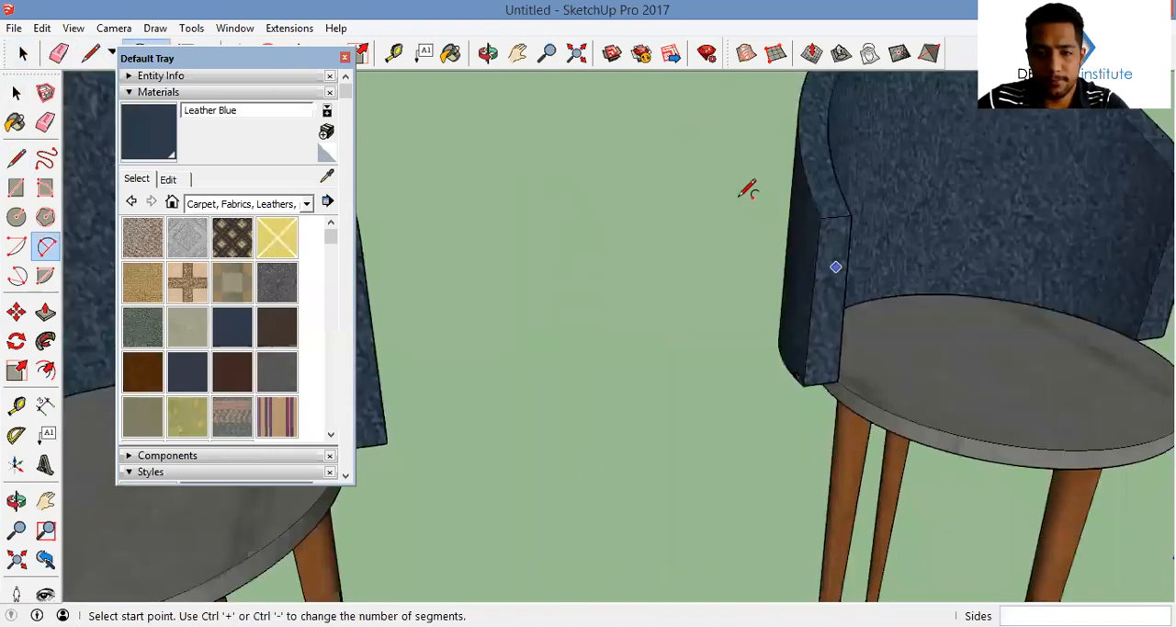
{"action": "middle_click_drag", "start_coordinate": [738, 167], "coordinate": [788, 212]}
{"action": "left_click", "coordinate": [726, 183]}
{"action": "left_click", "coordinate": [768, 448]}
{"action": "left_click", "coordinate": [740, 399]}
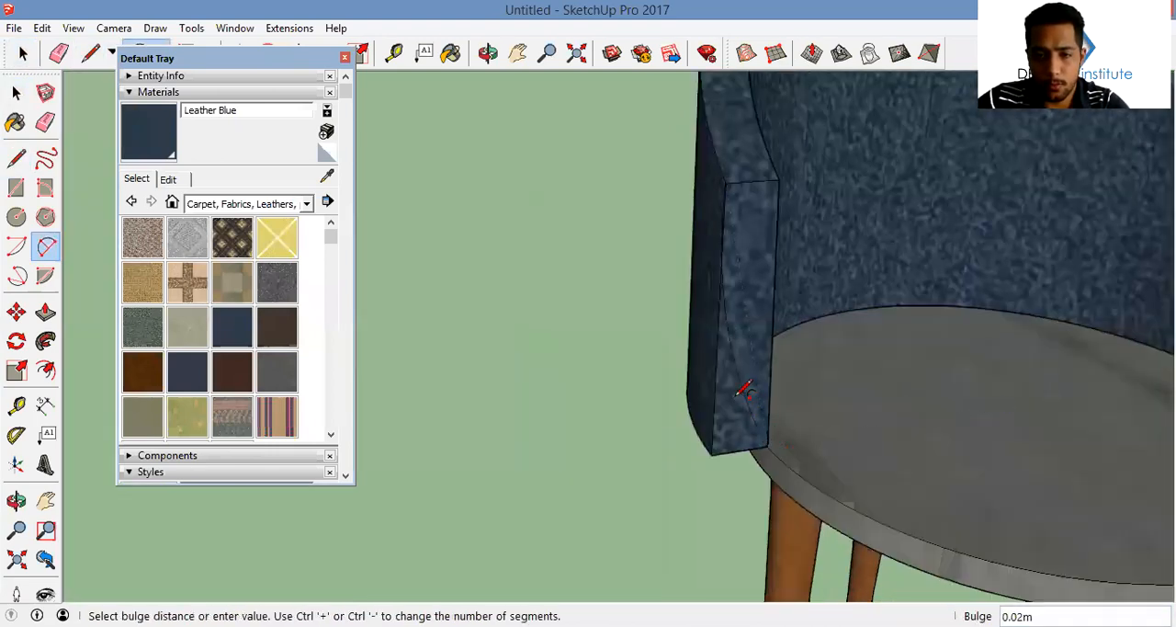
{"action": "scroll", "coordinate": [789, 349], "scroll_direction": "down", "scroll_amount": 3}
{"action": "scroll", "coordinate": [672, 337], "scroll_direction": "down", "scroll_amount": 2}
{"action": "middle_click_drag", "start_coordinate": [673, 337], "coordinate": [450, 347], "text": "shift"}
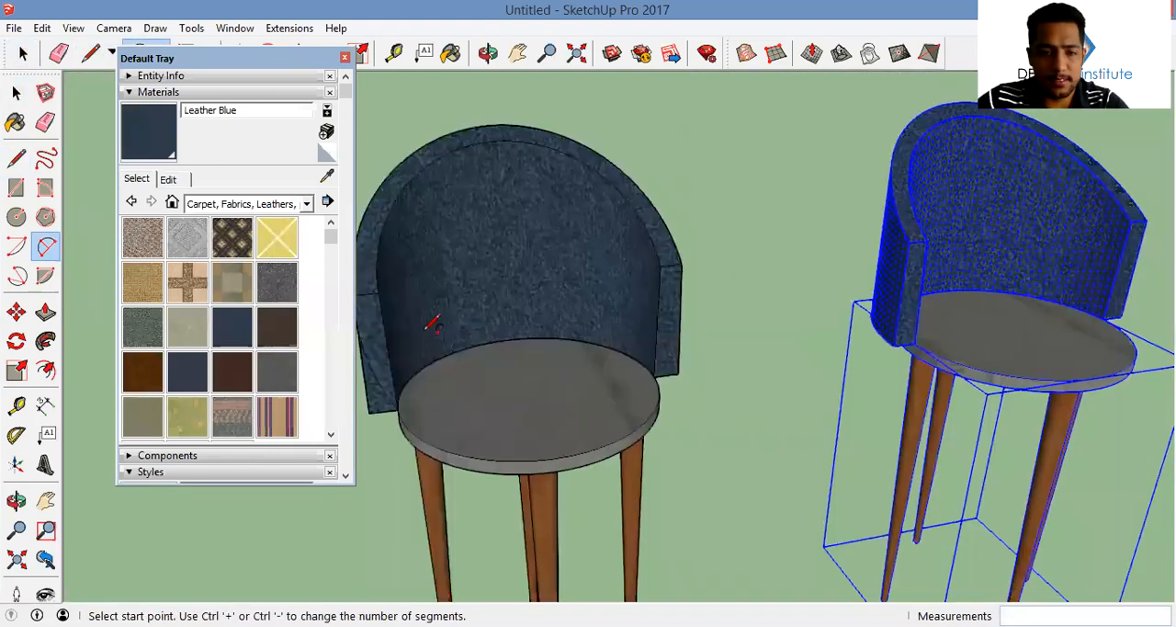
{"action": "middle_click_drag", "start_coordinate": [563, 289], "coordinate": [759, 294], "text": "shift"}
{"action": "scroll", "coordinate": [559, 295], "scroll_direction": "up", "scroll_amount": 3}
{"action": "left_click", "coordinate": [557, 298]}
{"action": "scroll", "coordinate": [606, 489], "scroll_direction": "up", "scroll_amount": 3}
{"action": "left_click", "coordinate": [605, 489]}
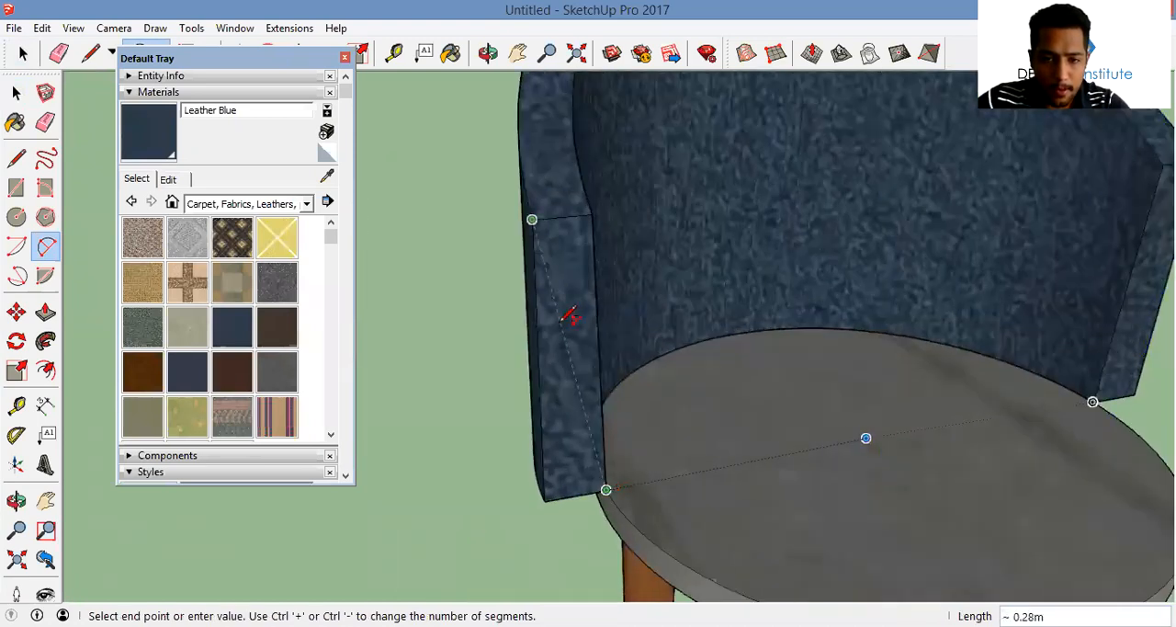
{"action": "scroll", "coordinate": [553, 308], "scroll_direction": "up", "scroll_amount": 5}
{"action": "left_click", "coordinate": [547, 300]}
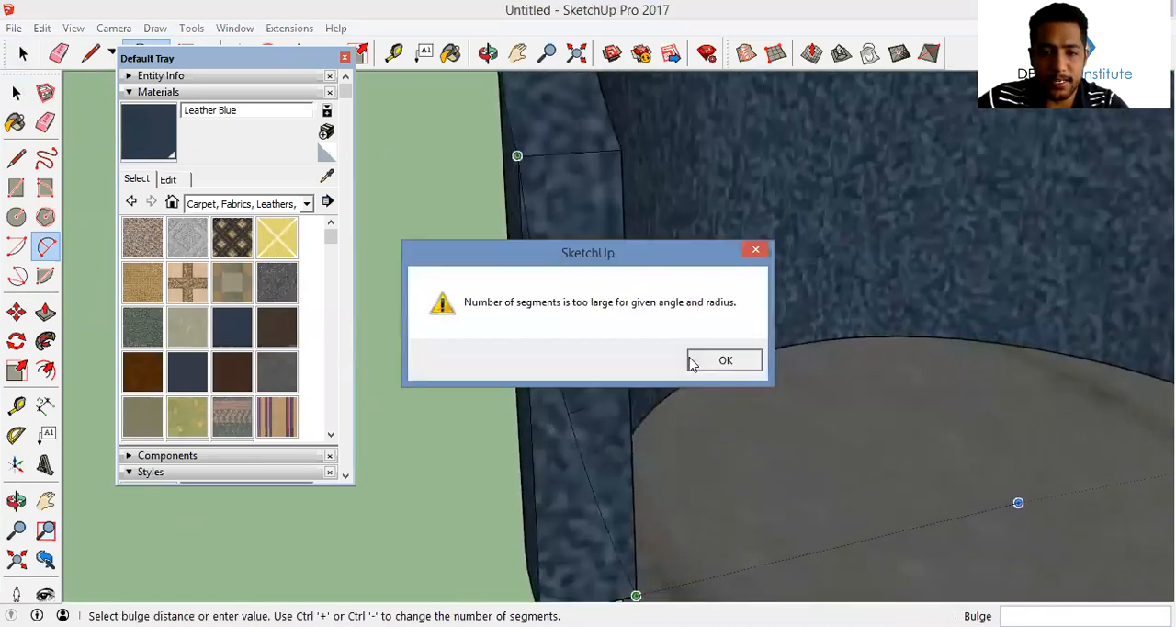
{"action": "left_click", "coordinate": [708, 360]}
Draw an angled line profile on the third chair's armrest end, starting at its upper inner corner and bending toward the outer edge
{"action": "scroll", "coordinate": [624, 377], "scroll_direction": "down", "scroll_amount": 5}
{"action": "middle_click_drag", "start_coordinate": [839, 320], "coordinate": [710, 305]}
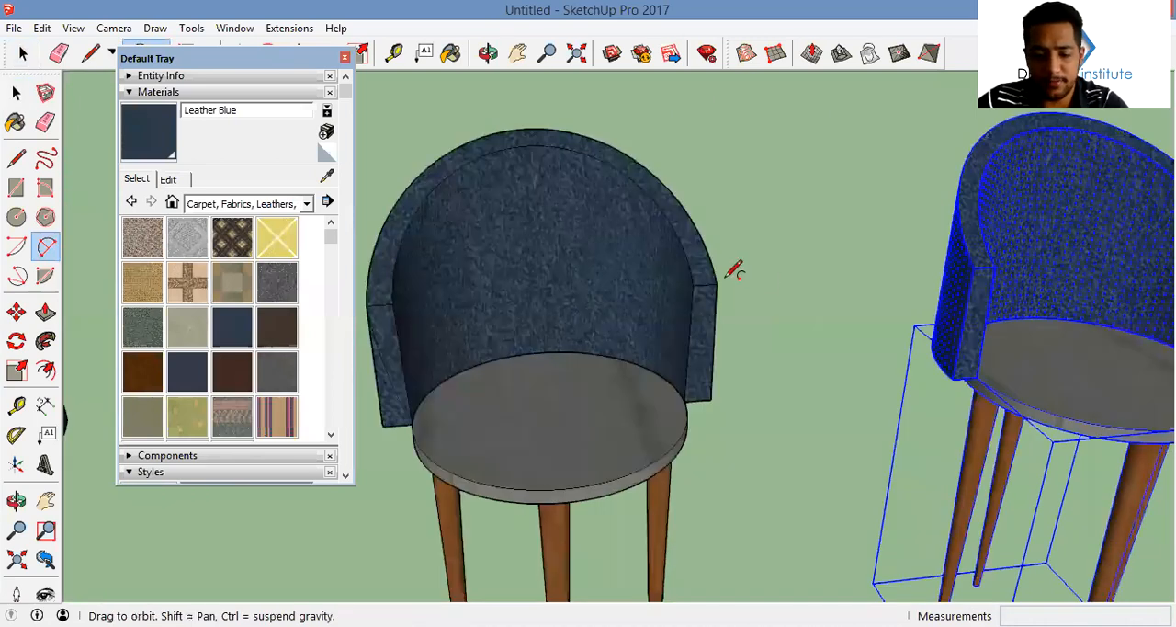
{"action": "middle_click_drag", "start_coordinate": [997, 283], "coordinate": [703, 273], "text": "shift"}
{"action": "scroll", "coordinate": [704, 273], "scroll_direction": "up", "scroll_amount": 2}
{"action": "scroll", "coordinate": [681, 339], "scroll_direction": "up", "scroll_amount": 2}
{"action": "key", "text": "l"}
{"action": "left_click", "coordinate": [700, 254]}
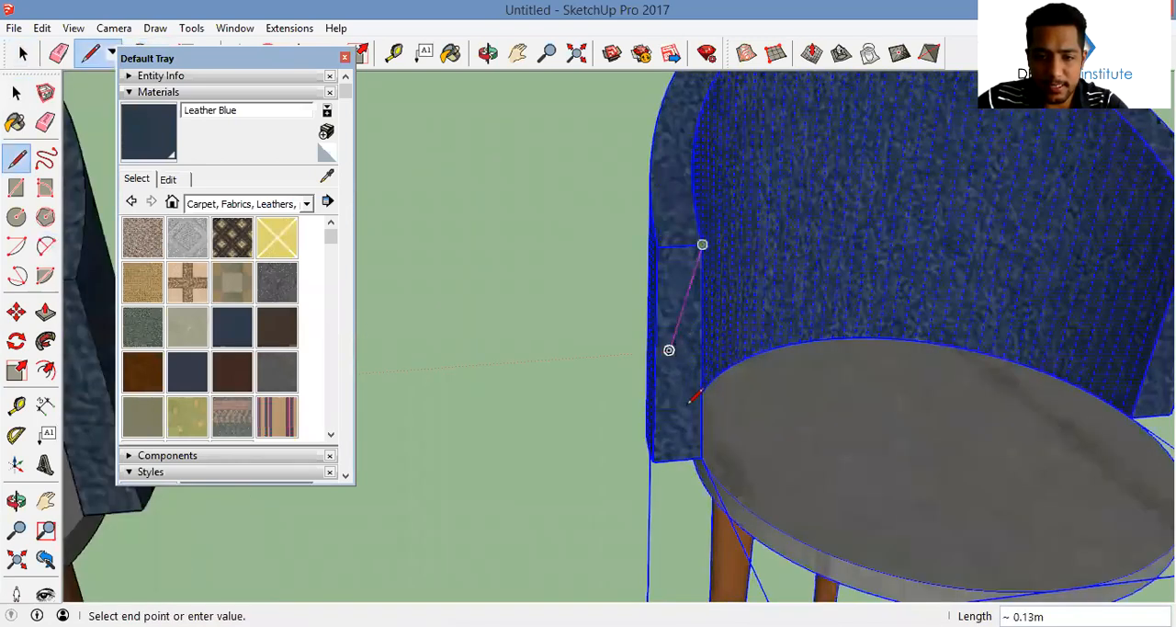
{"action": "key", "text": "space"}
{"action": "scroll", "coordinate": [634, 378], "scroll_direction": "down", "scroll_amount": 3}
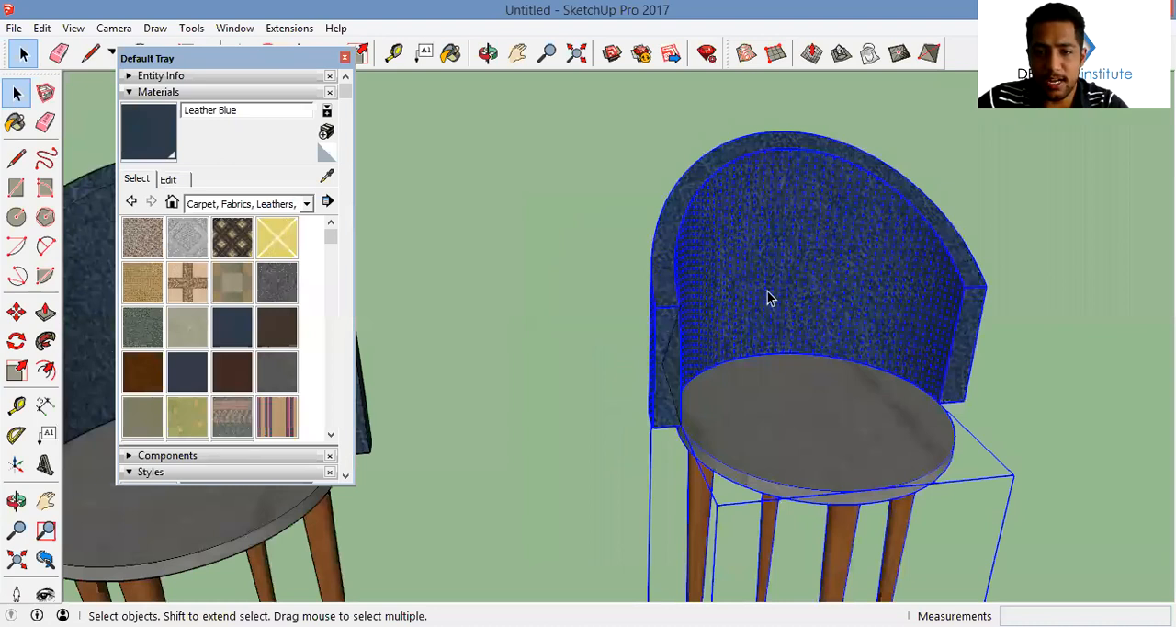
Sweep the third chair's angled armrest profile along the curved edge between seat and backrest with Follow Me
{"action": "left_click", "coordinate": [634, 379]}
{"action": "middle_click_drag", "start_coordinate": [634, 378], "coordinate": [767, 290]}
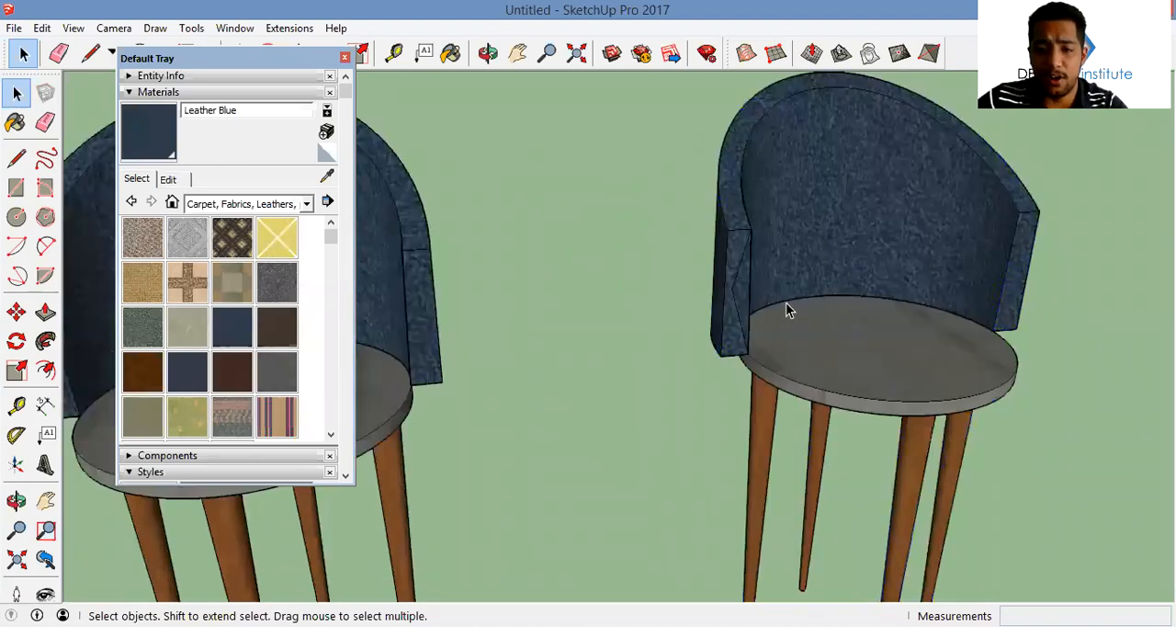
{"action": "left_click", "coordinate": [785, 303]}
{"action": "left_click", "coordinate": [48, 348]}
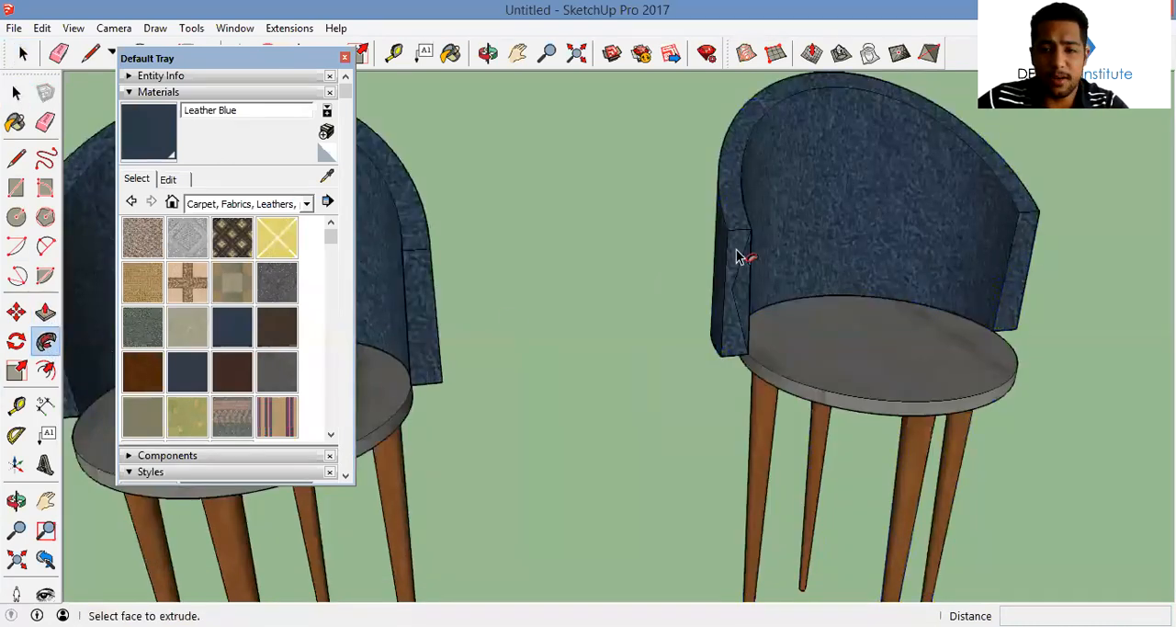
Sweep the second chair's arc profile along the curved edge between its seat and backrest with Follow Me
{"action": "middle_click_drag", "start_coordinate": [672, 284], "coordinate": [703, 333]}
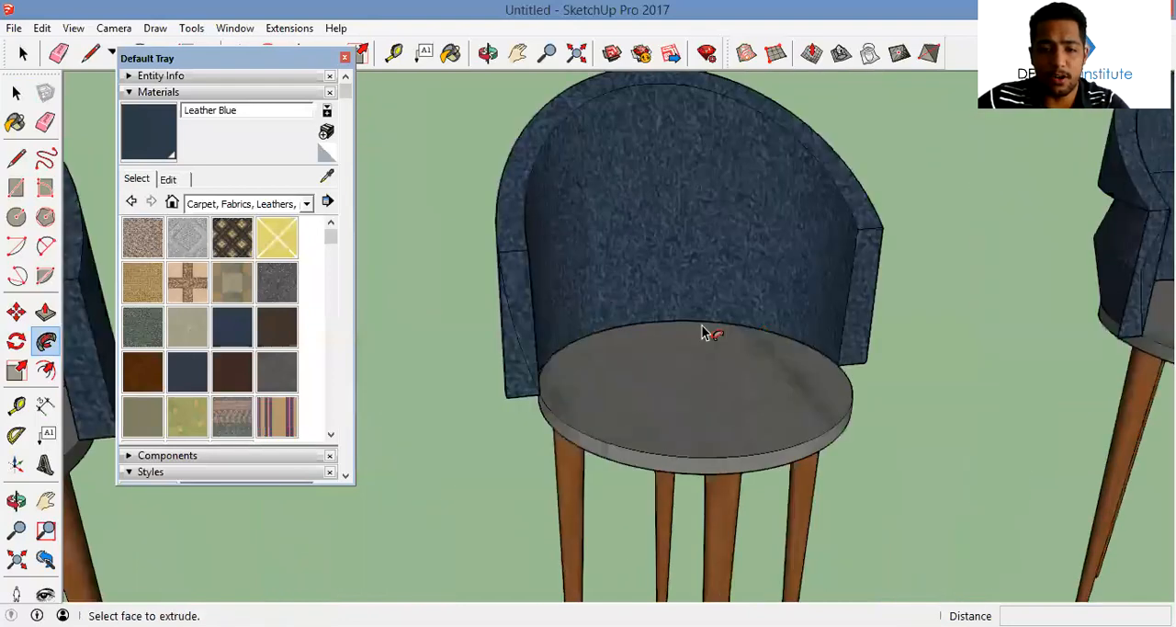
{"action": "key", "text": "space"}
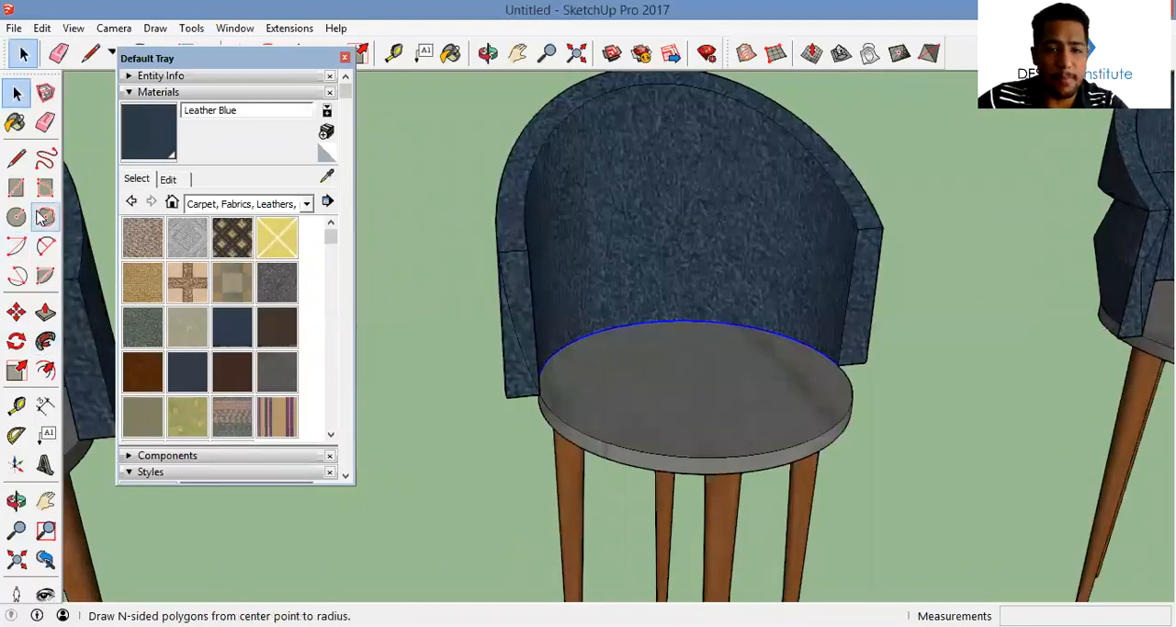
{"action": "left_click", "coordinate": [46, 341]}
{"action": "left_click", "coordinate": [512, 338]}
Sweep the first chair's V-shaped armrest profile along its curved seat edge with Follow Me
{"action": "middle_click_drag", "start_coordinate": [514, 338], "coordinate": [702, 281]}
{"action": "key", "text": "space"}
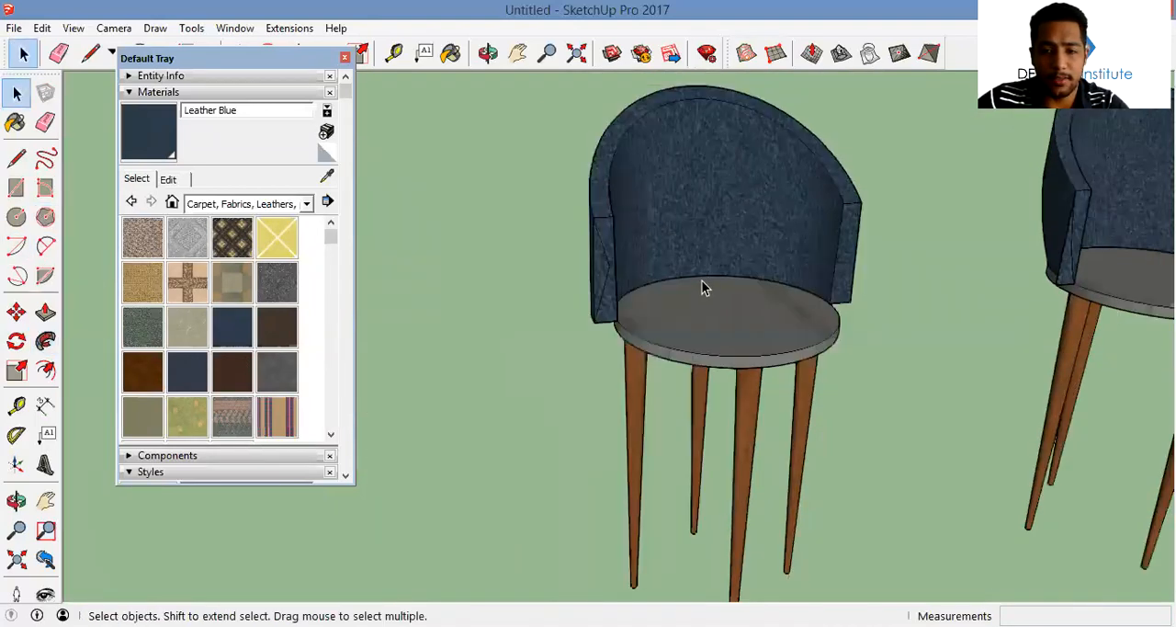
{"action": "left_click", "coordinate": [46, 341]}
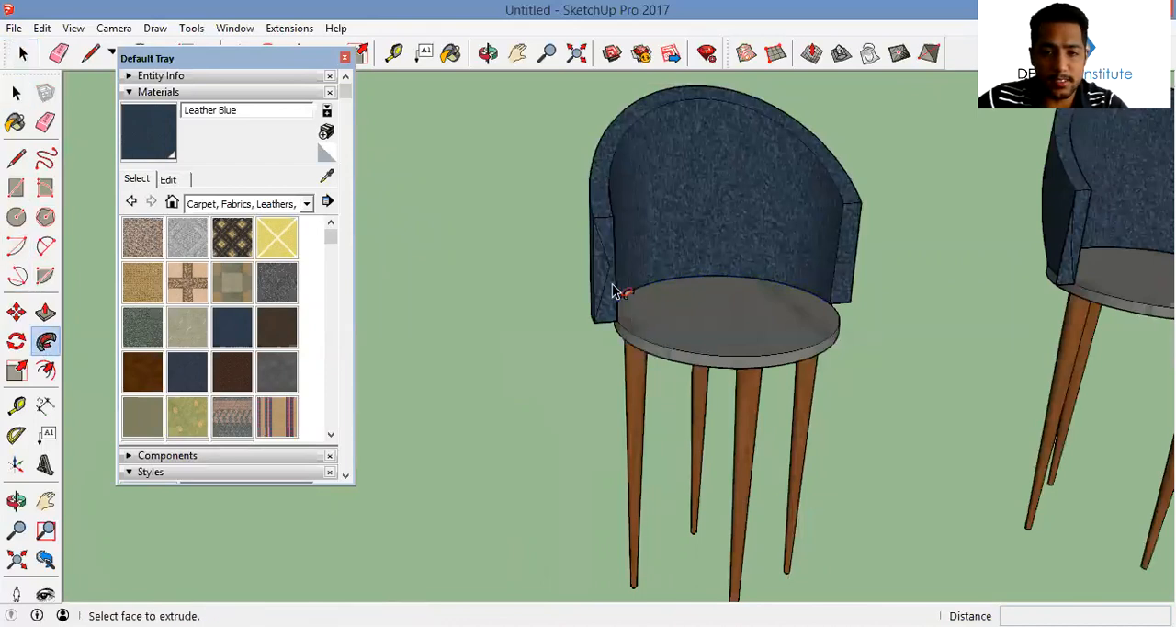
{"action": "left_click", "coordinate": [602, 273]}
{"action": "middle_click_drag", "start_coordinate": [626, 292], "coordinate": [645, 334]}
Erase the leftover edges around the armrests and backrests of the three chairs
{"action": "key", "text": "e"}
{"action": "left_click", "coordinate": [604, 266]}
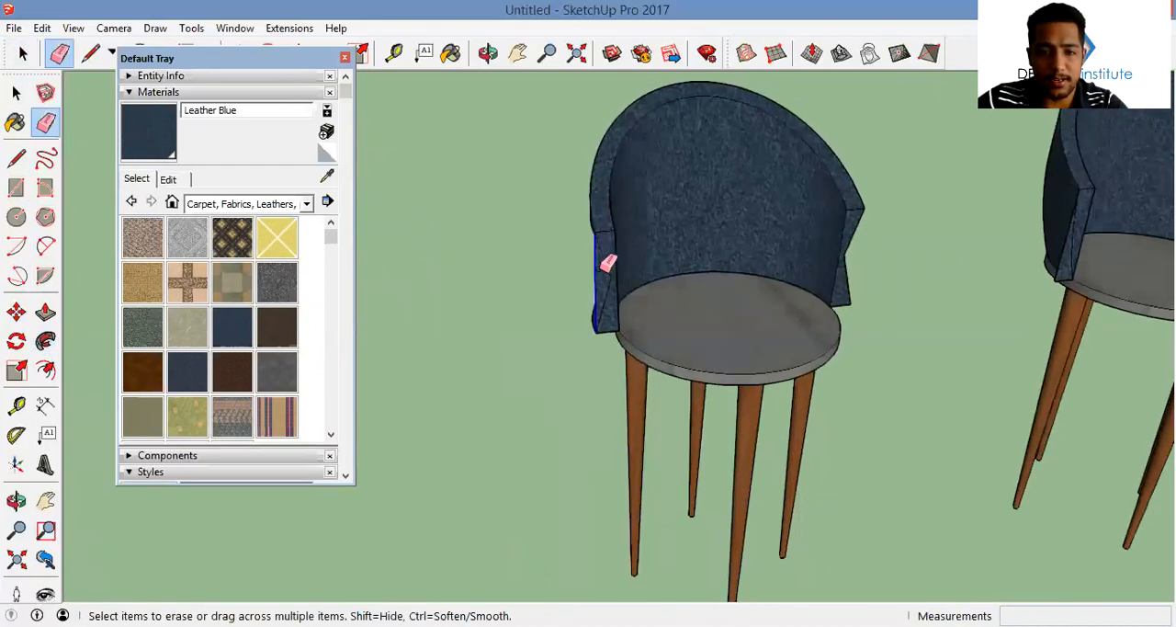
{"action": "middle_click_drag", "start_coordinate": [715, 322], "coordinate": [349, 302], "text": "shift"}
{"action": "left_click", "coordinate": [695, 268]}
{"action": "middle_click_drag", "start_coordinate": [698, 274], "coordinate": [362, 294], "text": "shift"}
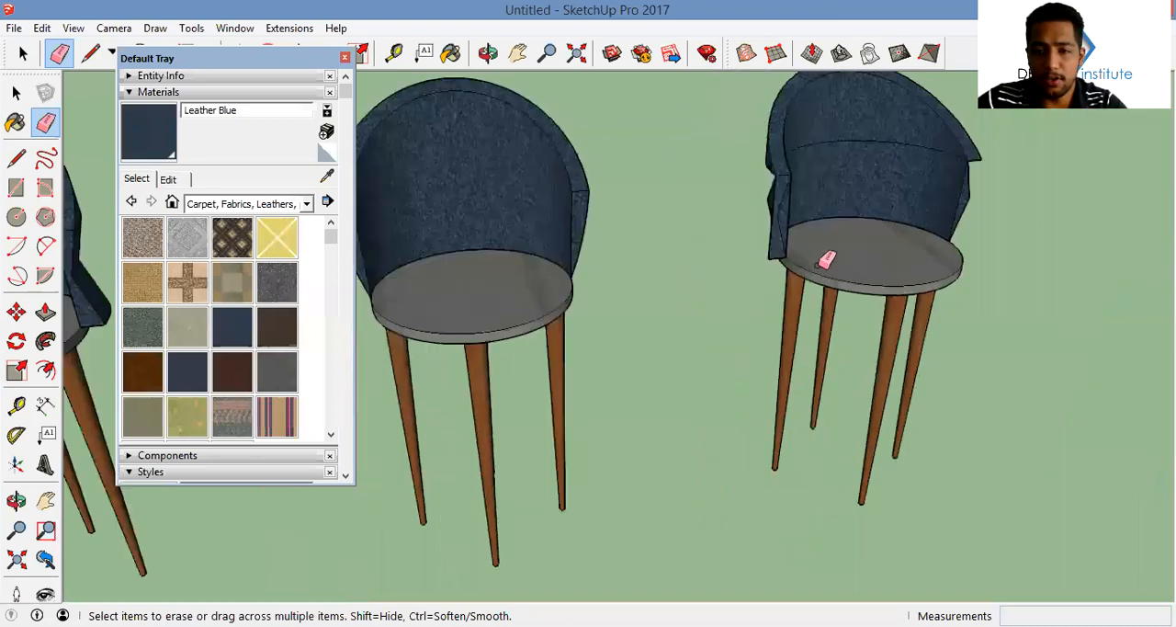
{"action": "left_click", "coordinate": [773, 261]}
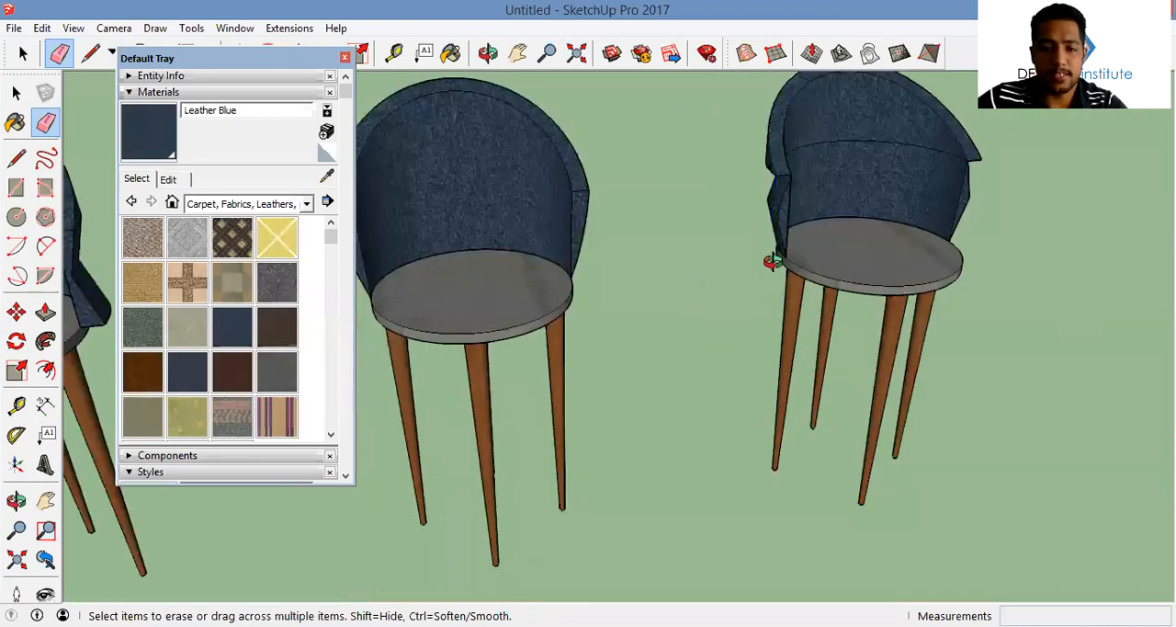
{"action": "mouse_move", "coordinate": [848, 217]}
{"action": "middle_mouse_down"}
{"action": "mouse_move", "coordinate": [631, 231]}
{"action": "mouse_move", "coordinate": [805, 234]}
{"action": "mouse_move", "coordinate": [592, 287]}
{"action": "mouse_move", "coordinate": [552, 340]}
{"action": "middle_mouse_up"}
Make each of the three chair variants its own group
{"action": "key", "text": "space"}
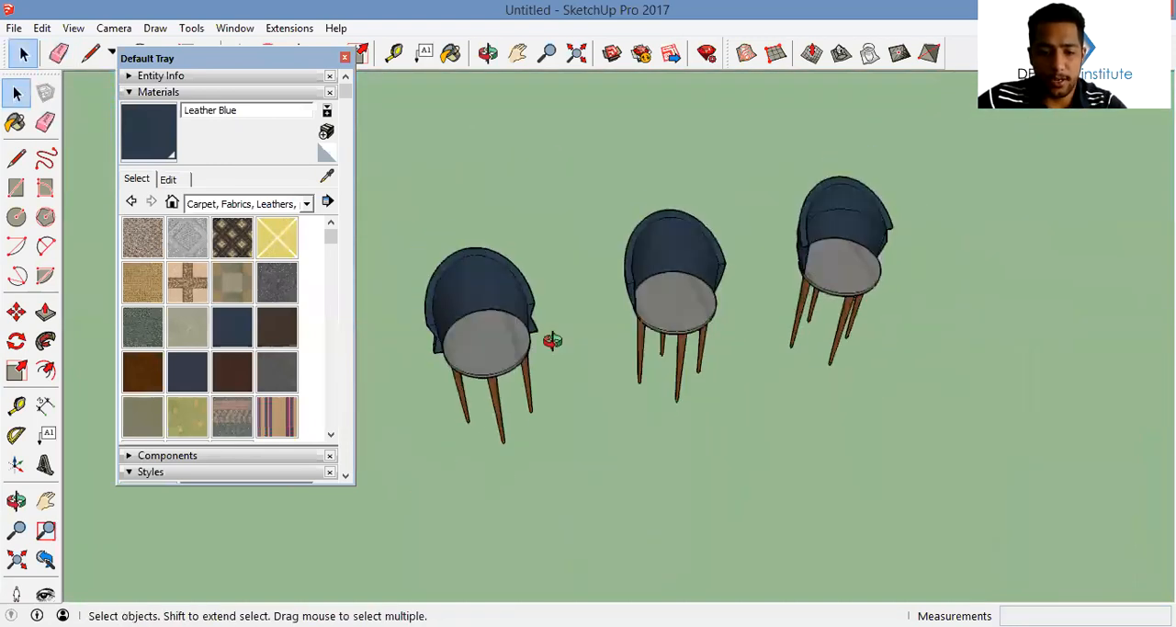
{"action": "left_click", "coordinate": [525, 341]}
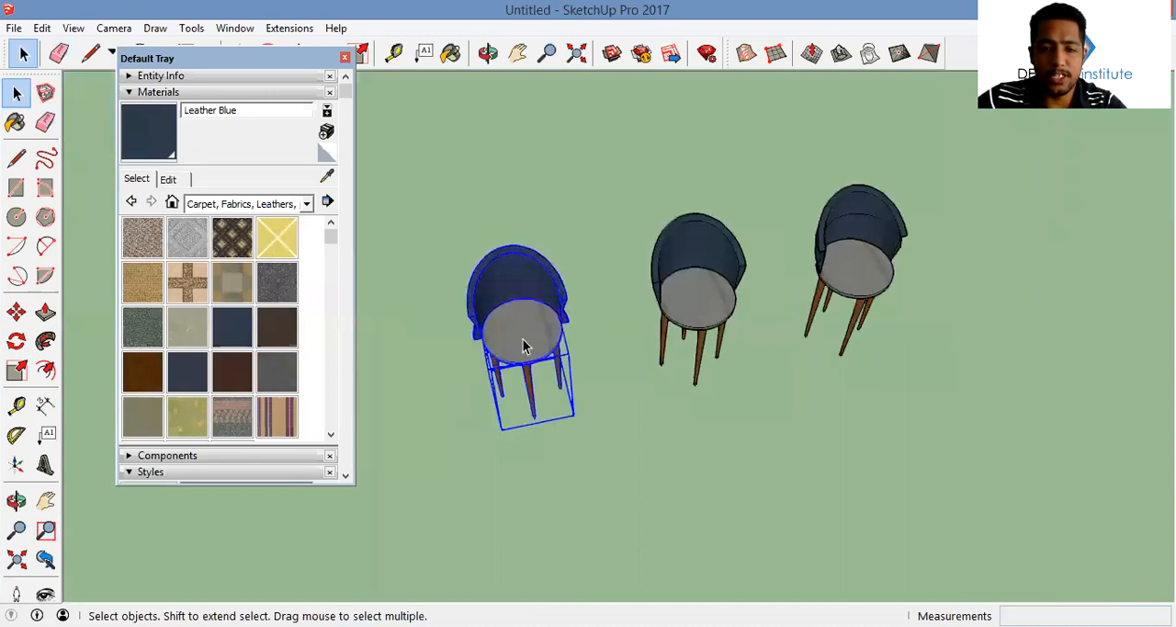
{"action": "right_click", "coordinate": [524, 342]}
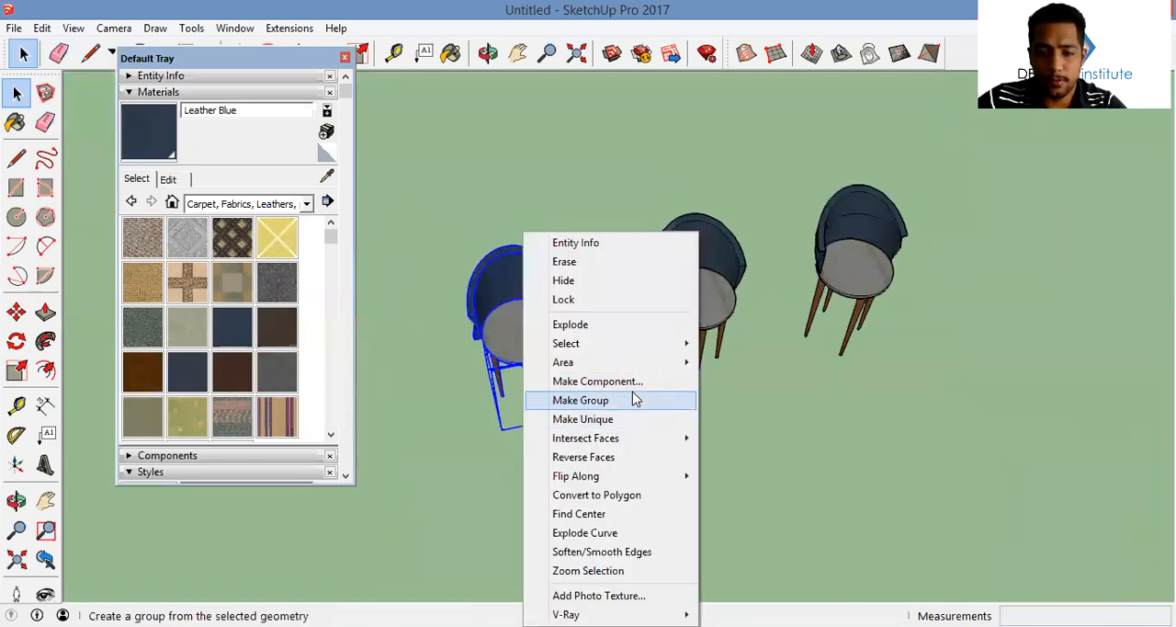
{"action": "left_click", "coordinate": [580, 401]}
{"action": "left_click_drag", "start_coordinate": [782, 406], "coordinate": [648, 170]}
{"action": "right_click", "coordinate": [691, 317]}
{"action": "left_click", "coordinate": [780, 399]}
{"action": "left_click_drag", "start_coordinate": [929, 404], "coordinate": [808, 147]}
{"action": "right_click", "coordinate": [873, 290]}
{"action": "left_click", "coordinate": [929, 457]}
Combine the three chairs into one group and move it onto the house's brown floor beside the low white L-shaped wall
{"action": "left_click_drag", "start_coordinate": [977, 425], "coordinate": [476, 168]}
{"action": "right_click", "coordinate": [546, 341]}
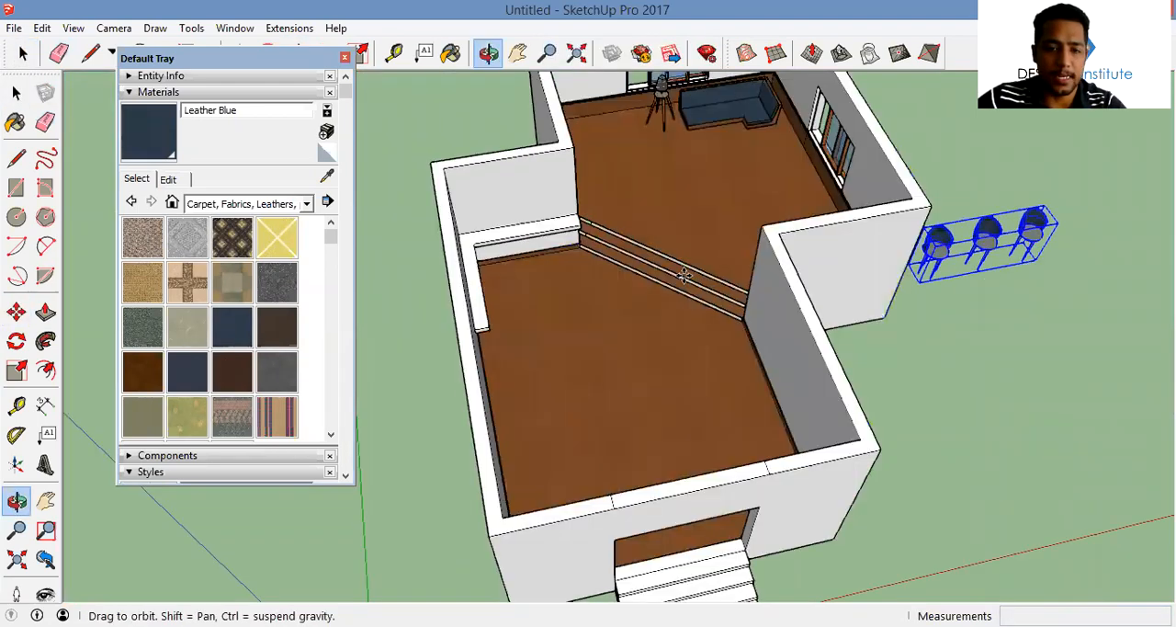
{"action": "key", "text": "m"}
{"action": "left_click", "coordinate": [533, 297]}
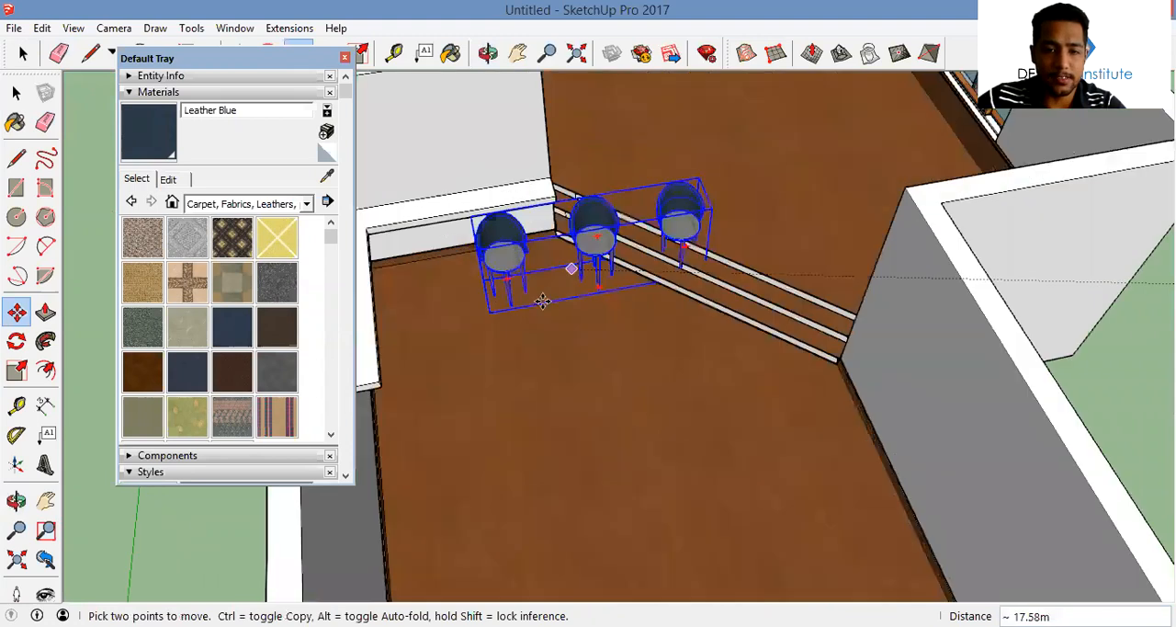
{"action": "left_click", "coordinate": [602, 292]}
{"action": "middle_click_drag", "start_coordinate": [603, 292], "coordinate": [578, 239]}
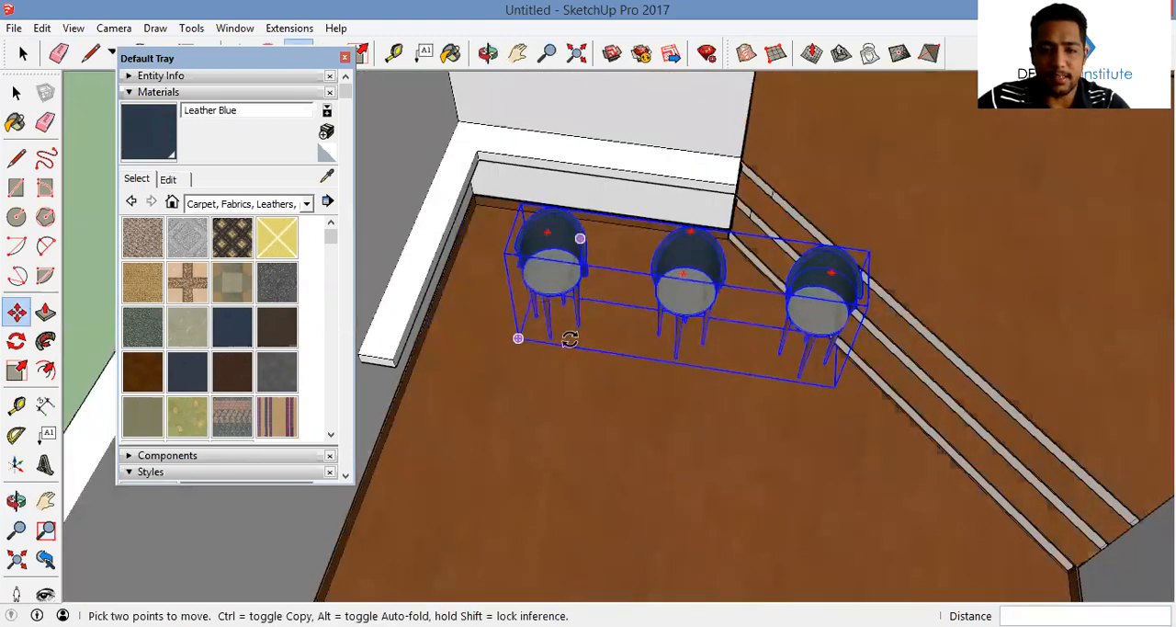
Rotate the group of three chairs 90 degrees on the brown floor
{"action": "key", "text": "q"}
{"action": "left_click", "coordinate": [541, 356]}
{"action": "left_click", "coordinate": [688, 379]}
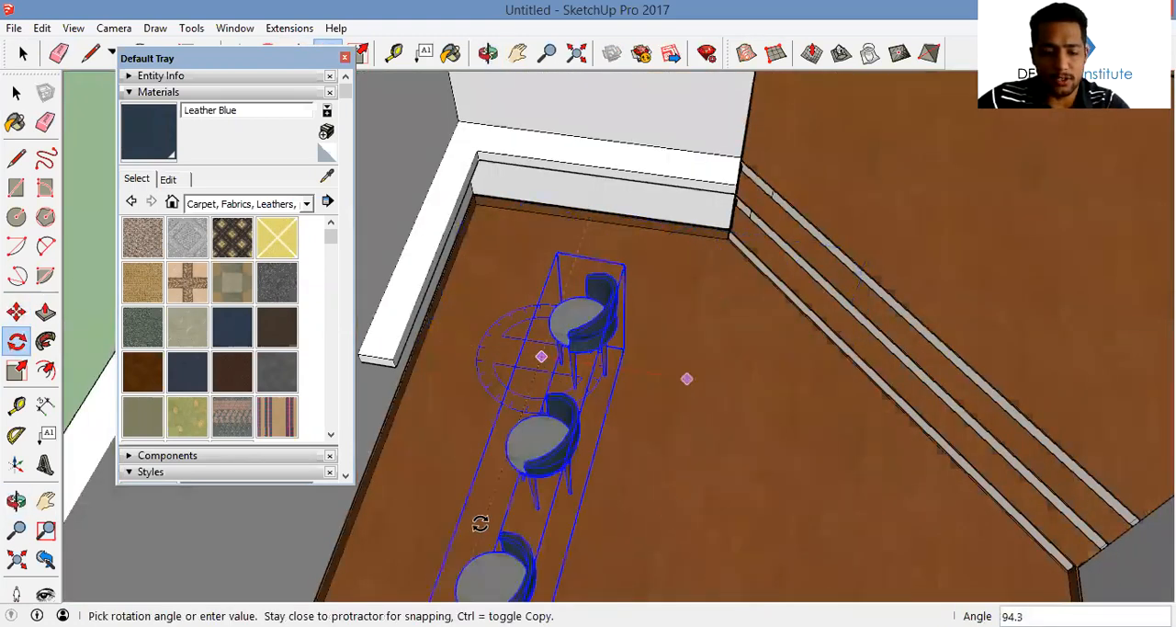
{"action": "type", "text": "90"}
{"action": "key", "text": "Return"}
Inside the chair group, move the two chairs nearest the corner closer to the low white L-shaped wall
{"action": "middle_click_drag", "start_coordinate": [592, 467], "coordinate": [756, 410]}
{"action": "key", "text": "space"}
{"action": "double_click", "coordinate": [673, 375]}
{"action": "left_click", "coordinate": [663, 355]}
{"action": "left_click", "coordinate": [782, 312]}
{"action": "left_click", "coordinate": [680, 355], "text": "shift"}
{"action": "key", "text": "m"}
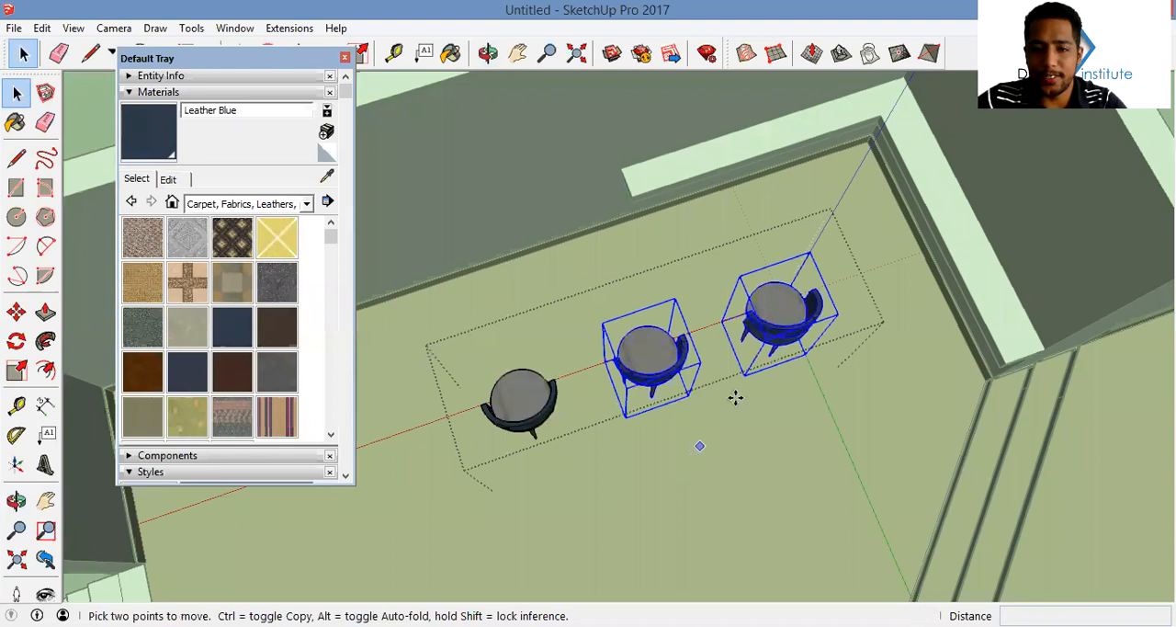
{"action": "left_click", "coordinate": [735, 397]}
{"action": "key", "text": "Escape"}
{"action": "middle_click_drag", "start_coordinate": [760, 380], "coordinate": [879, 464]}
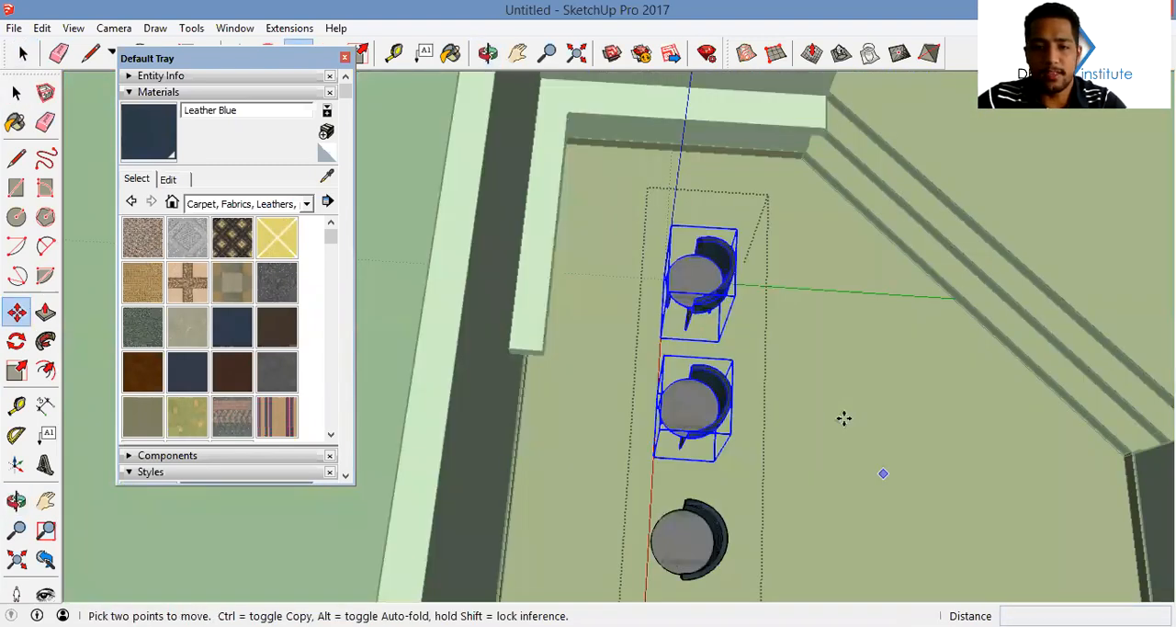
{"action": "left_click", "coordinate": [787, 381]}
Rotate the remaining third chair 90 degrees within the group
{"action": "middle_click_drag", "start_coordinate": [752, 504], "coordinate": [735, 395], "text": "shift"}
{"action": "key", "text": "space"}
{"action": "left_click", "coordinate": [688, 422]}
{"action": "key", "text": "q"}
{"action": "left_click", "coordinate": [780, 470]}
{"action": "left_click", "coordinate": [852, 474]}
{"action": "type", "text": "9"}
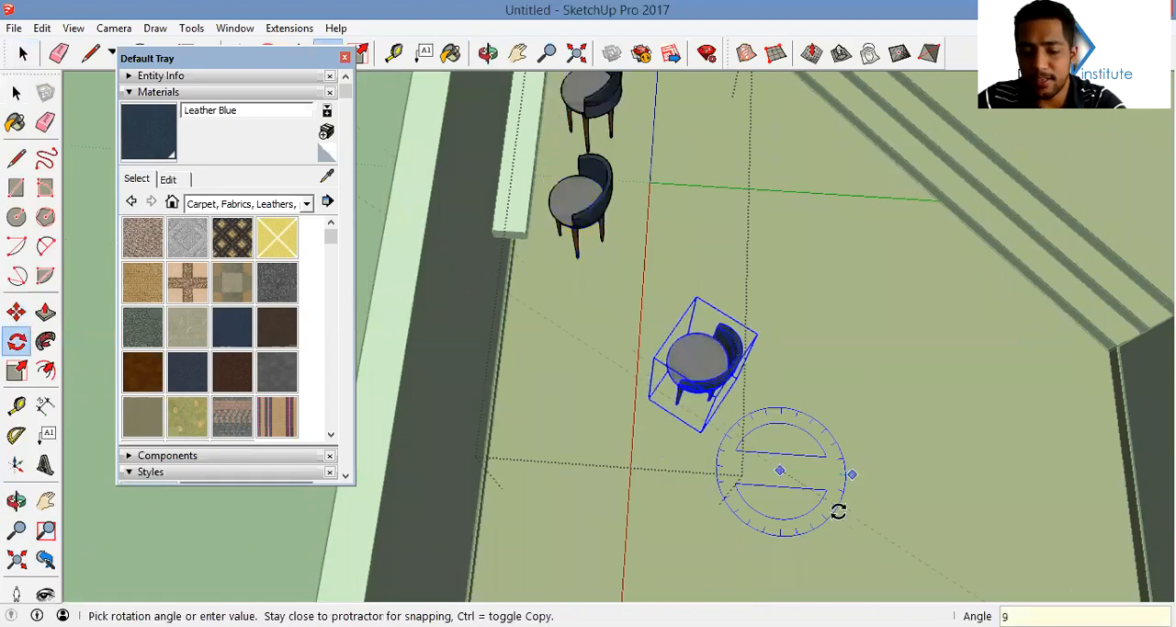
{"action": "type", "text": "0"}
{"action": "key", "text": "Return"}
Move the rotated third chair about 1.06 m towards the other leg of the low L-shaped wall
{"action": "middle_click_drag", "start_coordinate": [842, 459], "coordinate": [742, 502]}
{"action": "key", "text": "m"}
{"action": "left_click", "coordinate": [831, 450]}
{"action": "left_click", "coordinate": [778, 362]}
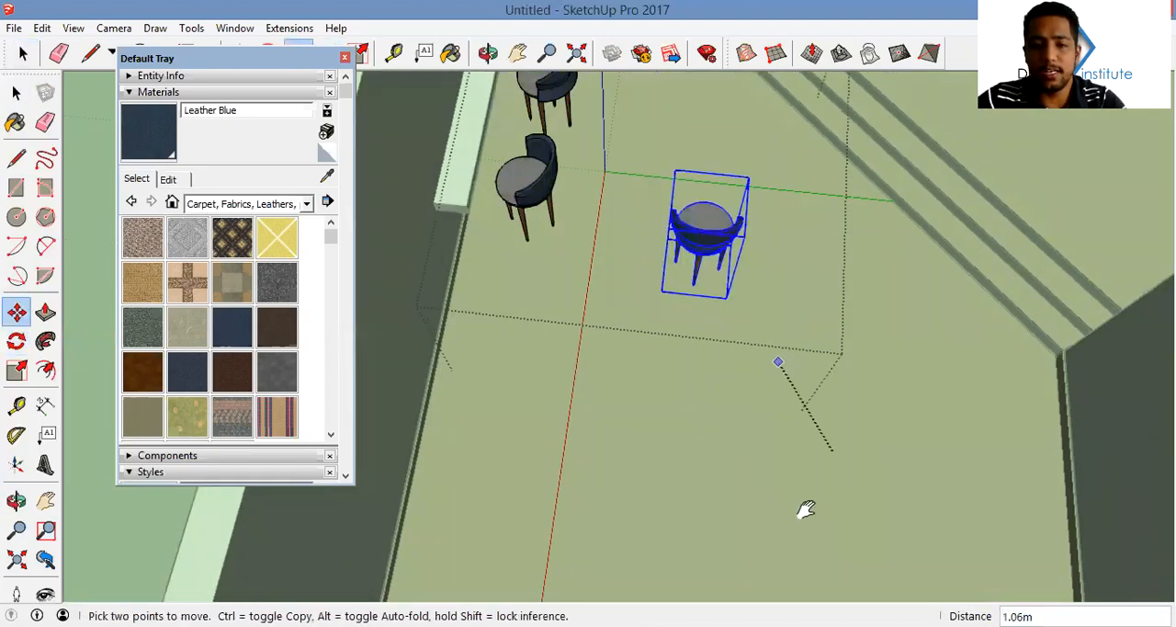
Examine the whole furnished house from outside and above, including the chair arrangement at the low wall
{"action": "scroll", "coordinate": [754, 362], "scroll_direction": "down", "scroll_amount": 5}
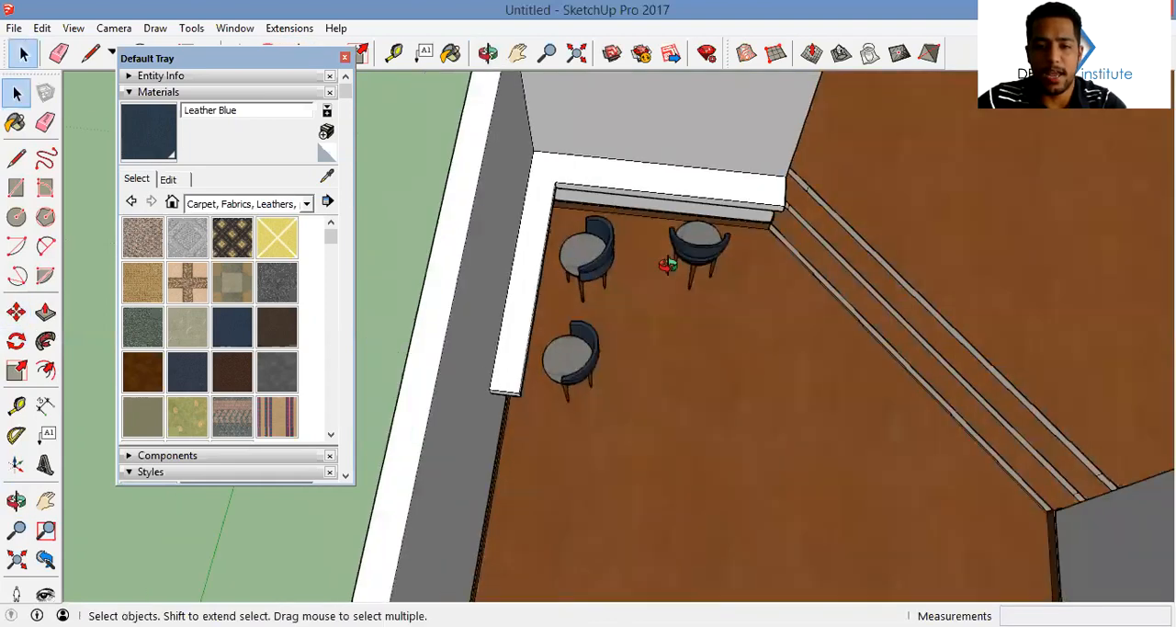
{"action": "middle_click_drag", "start_coordinate": [668, 265], "coordinate": [905, 210]}
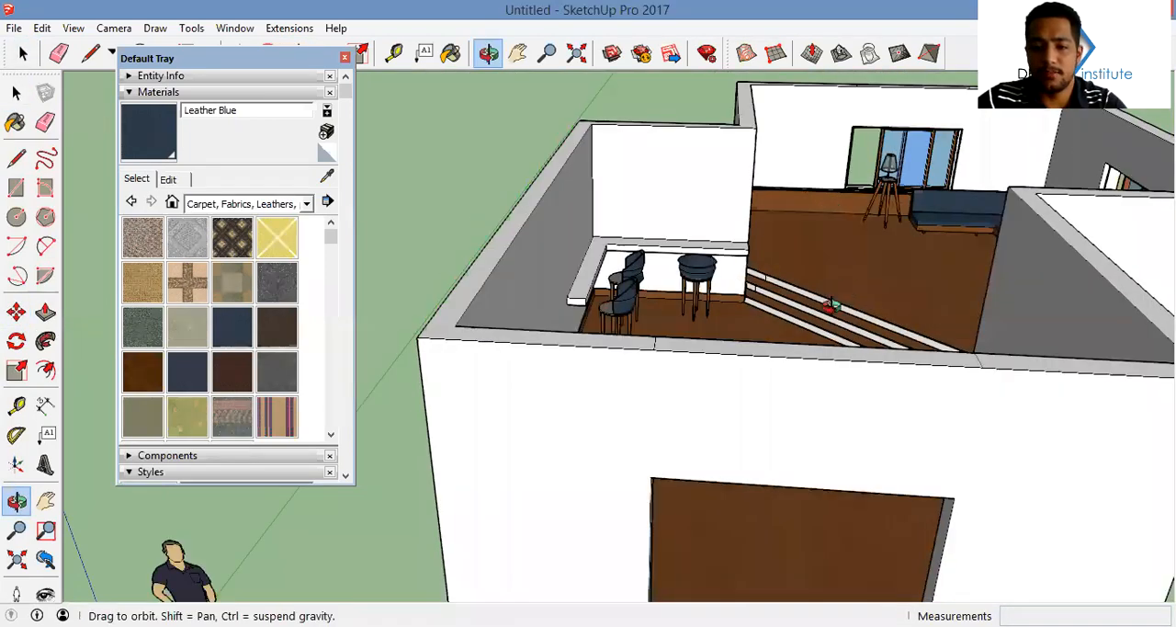
{"action": "middle_click_drag", "start_coordinate": [830, 305], "coordinate": [814, 241]}
{"action": "scroll", "coordinate": [814, 241], "scroll_direction": "down", "scroll_amount": 3}
{"action": "middle_click_drag", "start_coordinate": [688, 334], "coordinate": [631, 317]}
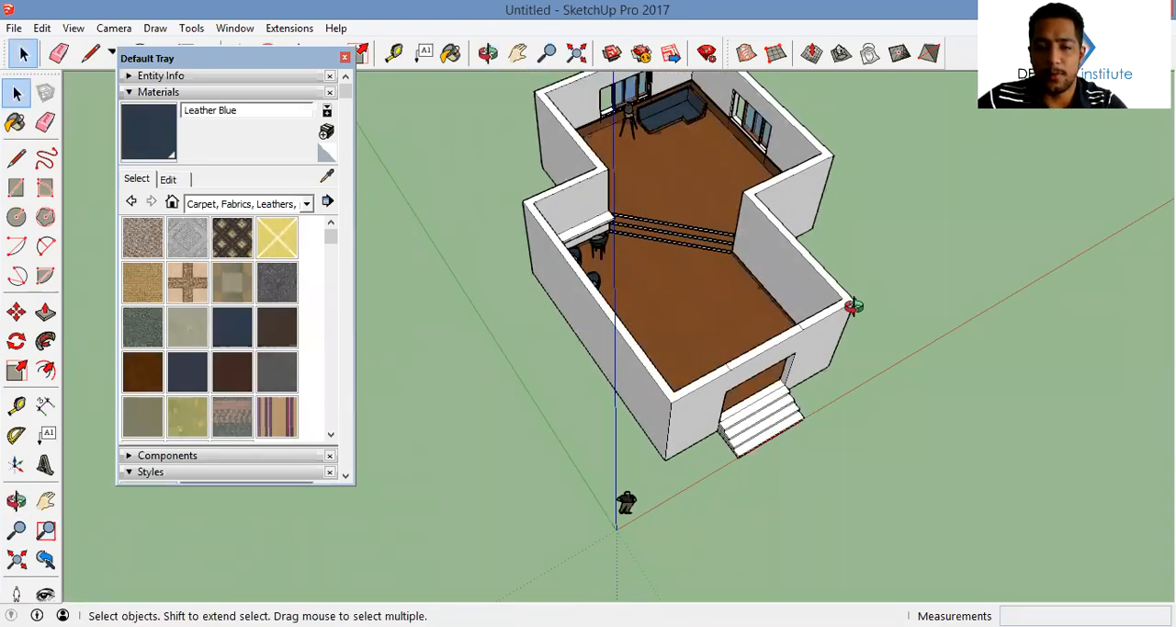
{"action": "middle_click_drag", "start_coordinate": [695, 354], "coordinate": [746, 342]}
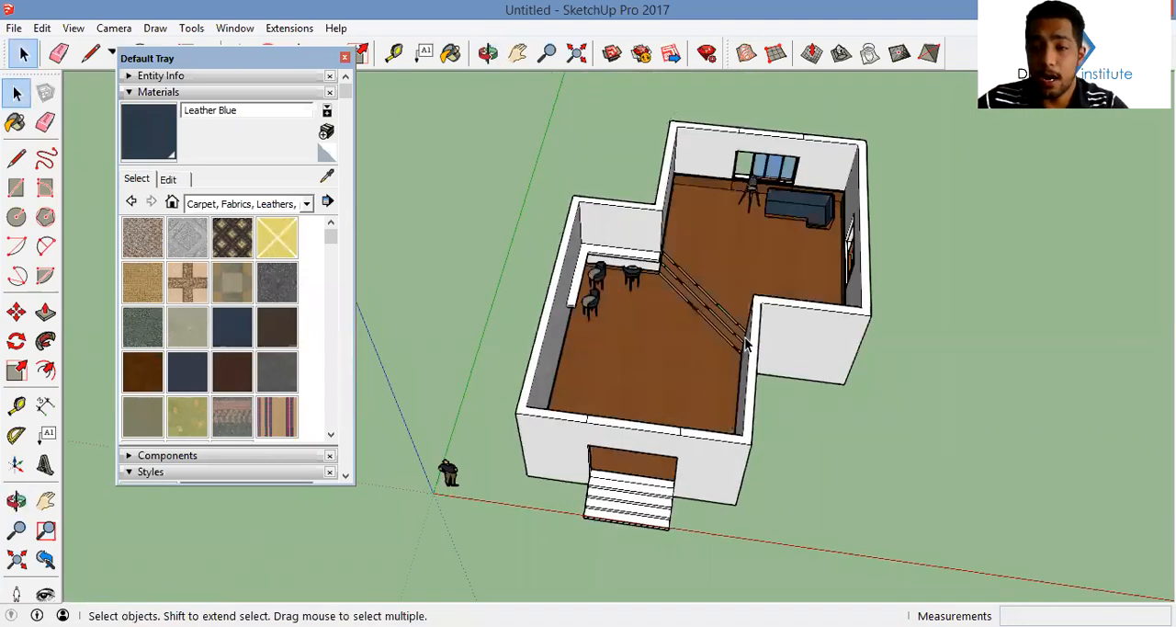
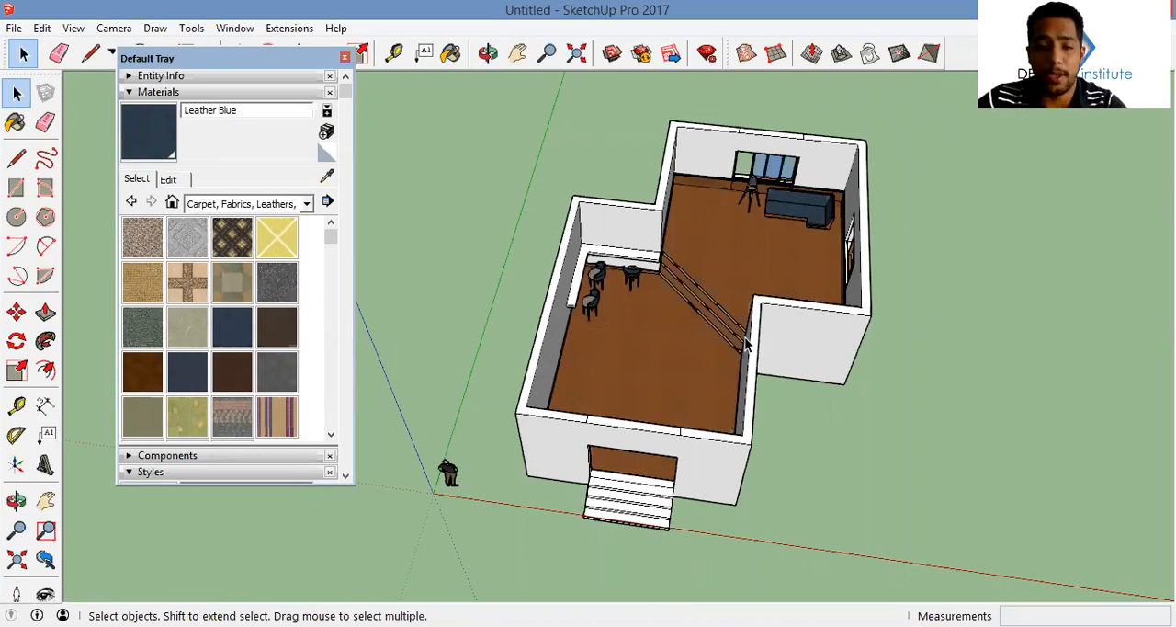
Draw a rectangle about 6.98 m by 0.19 m along the upper edge of the front wall above the entrance
{"action": "middle_click_drag", "start_coordinate": [784, 156], "coordinate": [600, 209]}
{"action": "middle_click_drag", "start_coordinate": [647, 287], "coordinate": [689, 346]}
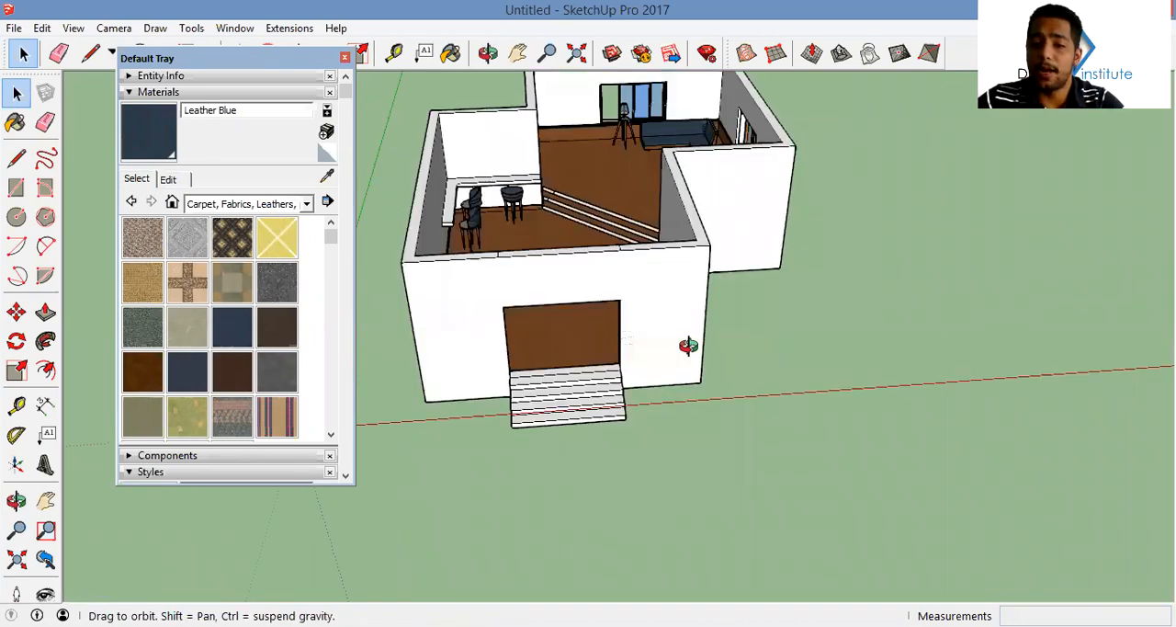
{"action": "middle_click_drag", "start_coordinate": [719, 296], "coordinate": [732, 366]}
{"action": "middle_click_drag", "start_coordinate": [709, 427], "coordinate": [643, 393]}
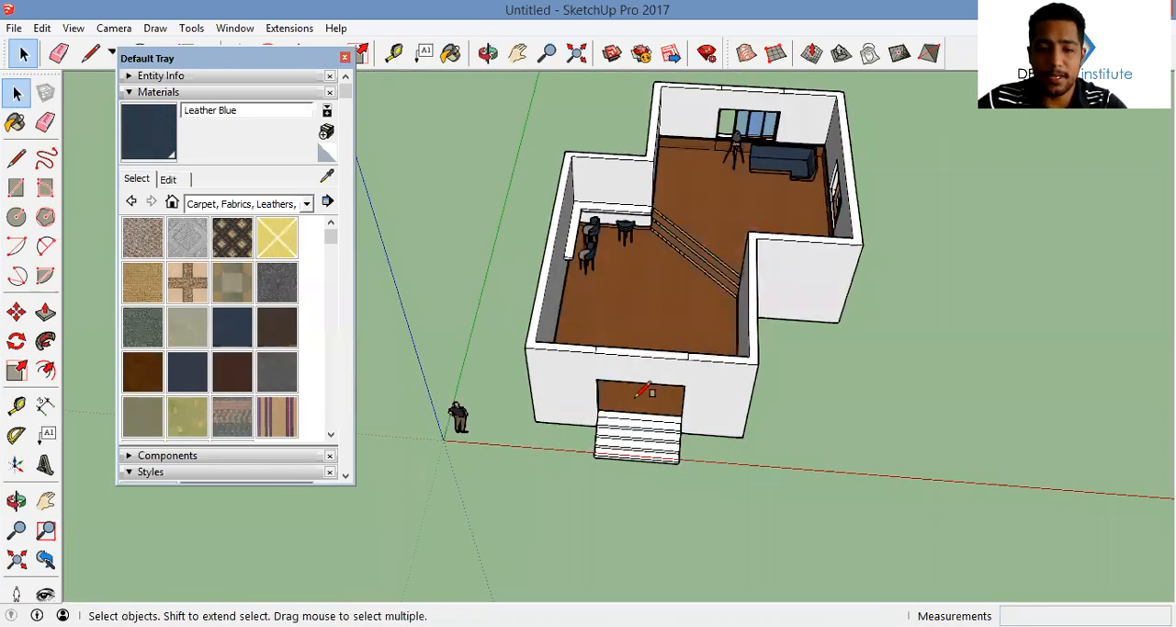
{"action": "middle_click_drag", "start_coordinate": [666, 333], "coordinate": [696, 347]}
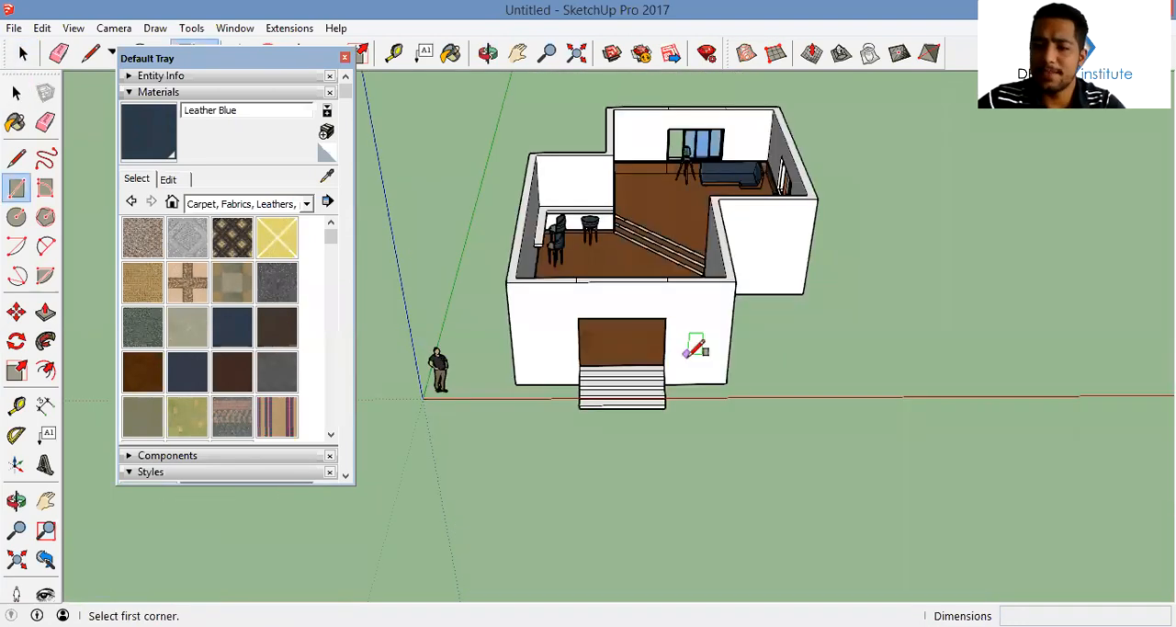
{"action": "middle_click_drag", "start_coordinate": [549, 362], "coordinate": [554, 364]}
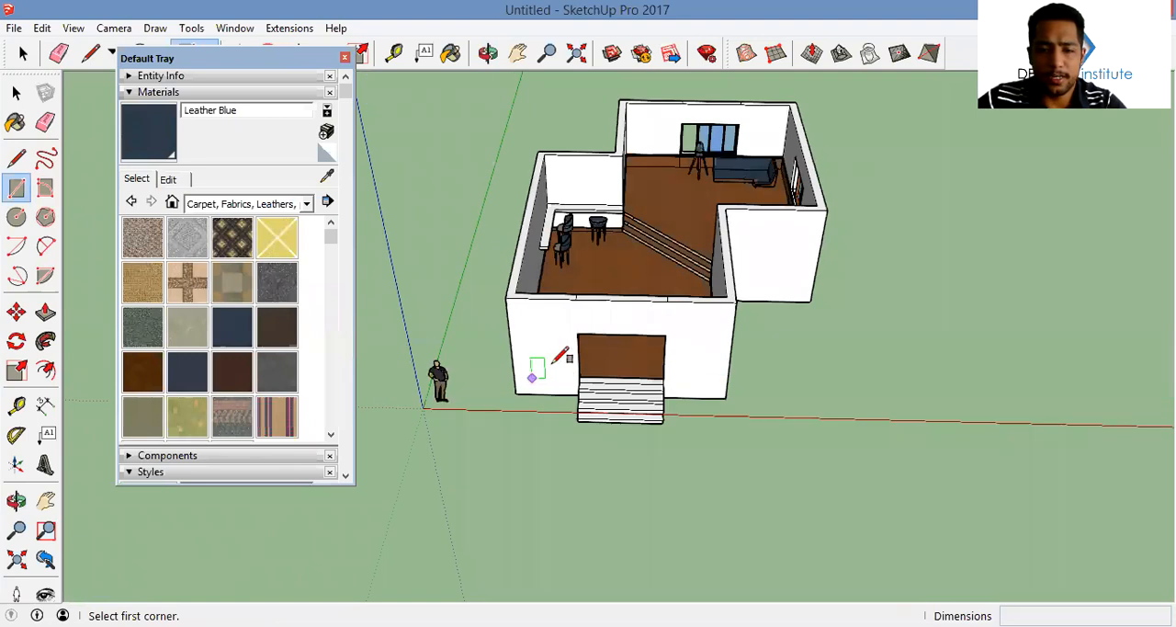
{"action": "scroll", "coordinate": [618, 342], "scroll_direction": "up", "scroll_amount": 5}
{"action": "middle_click_drag", "start_coordinate": [618, 343], "coordinate": [748, 222]}
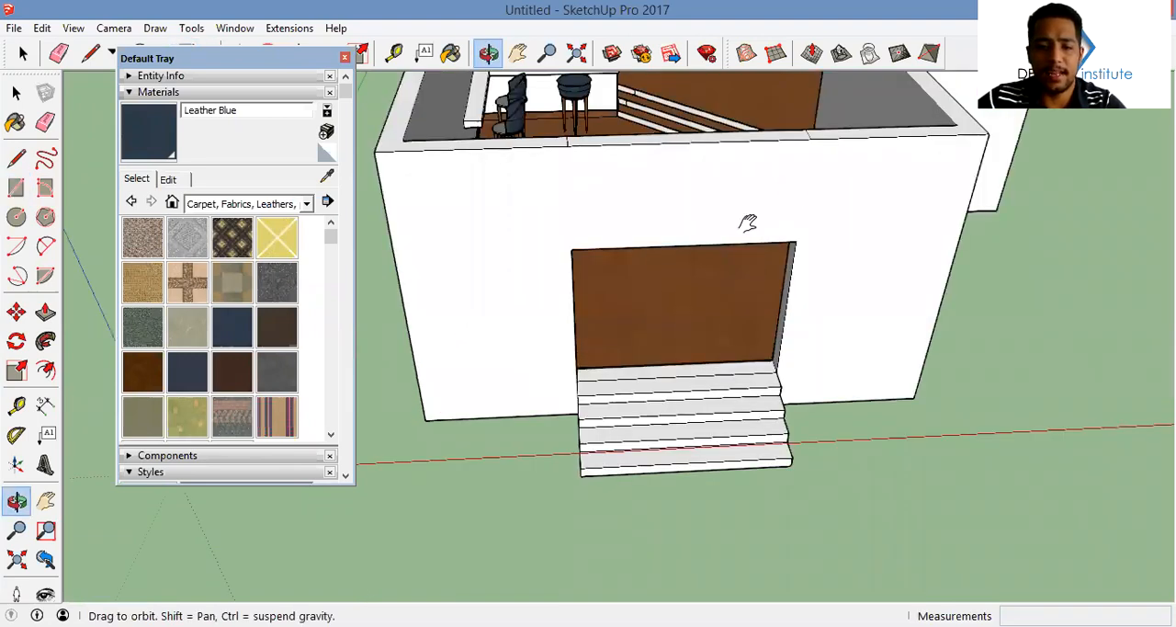
{"action": "middle_click_drag", "start_coordinate": [618, 397], "coordinate": [551, 373]}
{"action": "middle_click_drag", "start_coordinate": [669, 396], "coordinate": [685, 331]}
{"action": "middle_click_drag", "start_coordinate": [598, 295], "coordinate": [505, 242]}
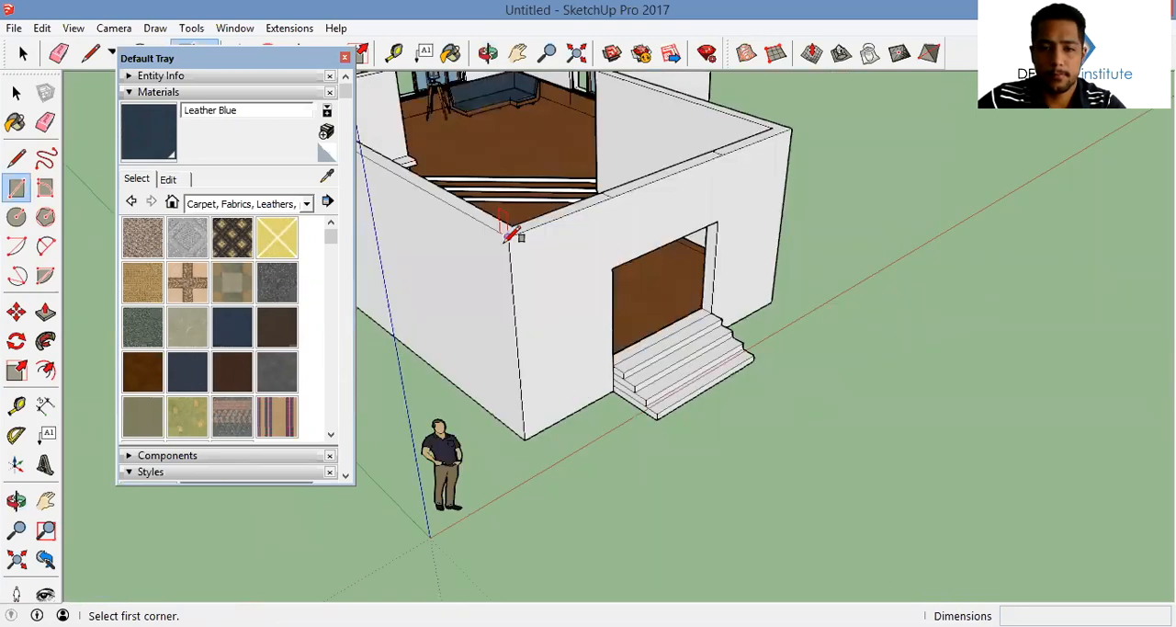
{"action": "scroll", "coordinate": [794, 133], "scroll_direction": "up", "scroll_amount": 3}
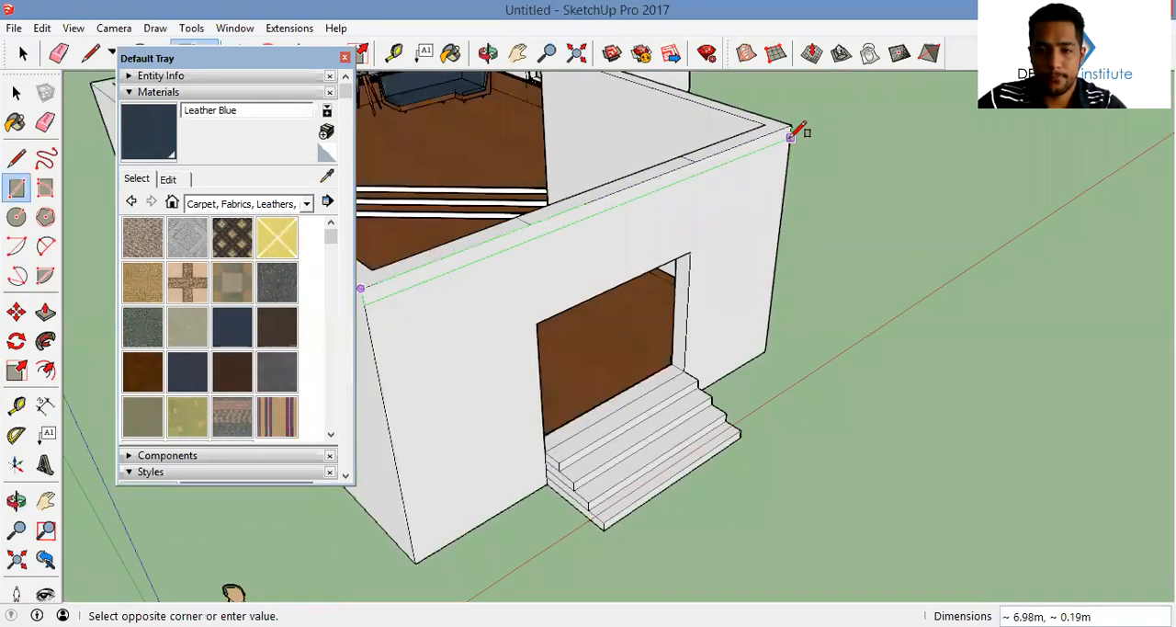
{"action": "left_click", "coordinate": [760, 154]}
Push/Pull the narrow strip on the front wall outward about 2.58 m to form an entrance canopy
{"action": "key", "text": "p"}
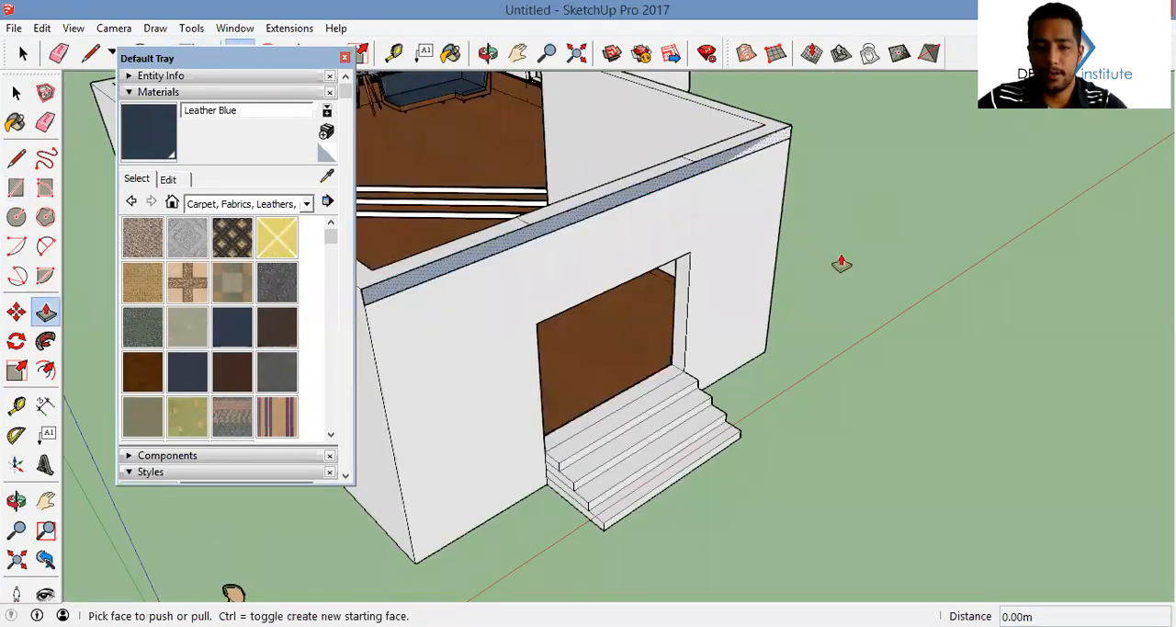
{"action": "left_click", "coordinate": [858, 200]}
{"action": "middle_click_drag", "start_coordinate": [833, 228], "coordinate": [783, 233]}
{"action": "middle_click_drag", "start_coordinate": [737, 274], "coordinate": [755, 152]}
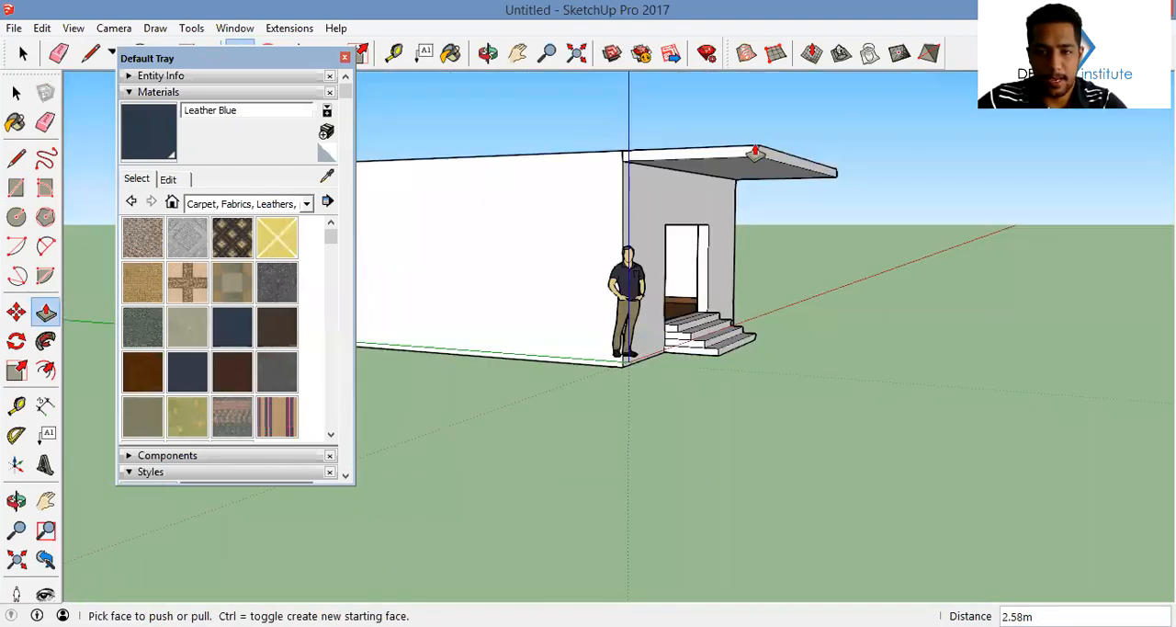
Copy the canopy's lower front edge 0.15 m inward across its underside
{"action": "key", "text": "space"}
{"action": "scroll", "coordinate": [779, 155], "scroll_direction": "up", "scroll_amount": 3}
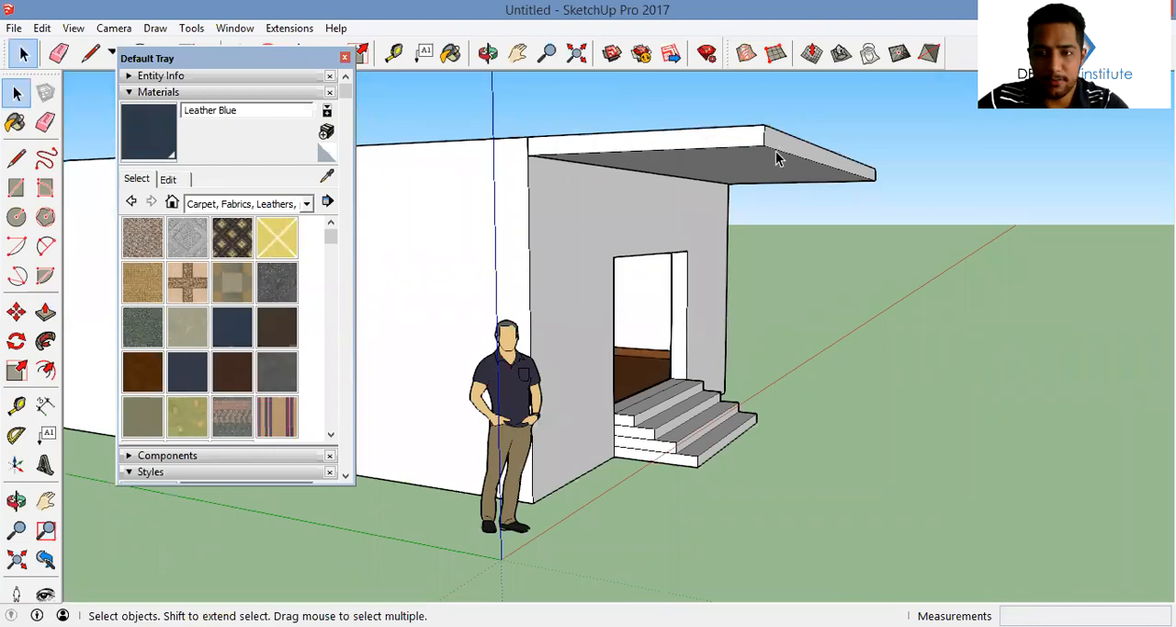
{"action": "key", "text": "m"}
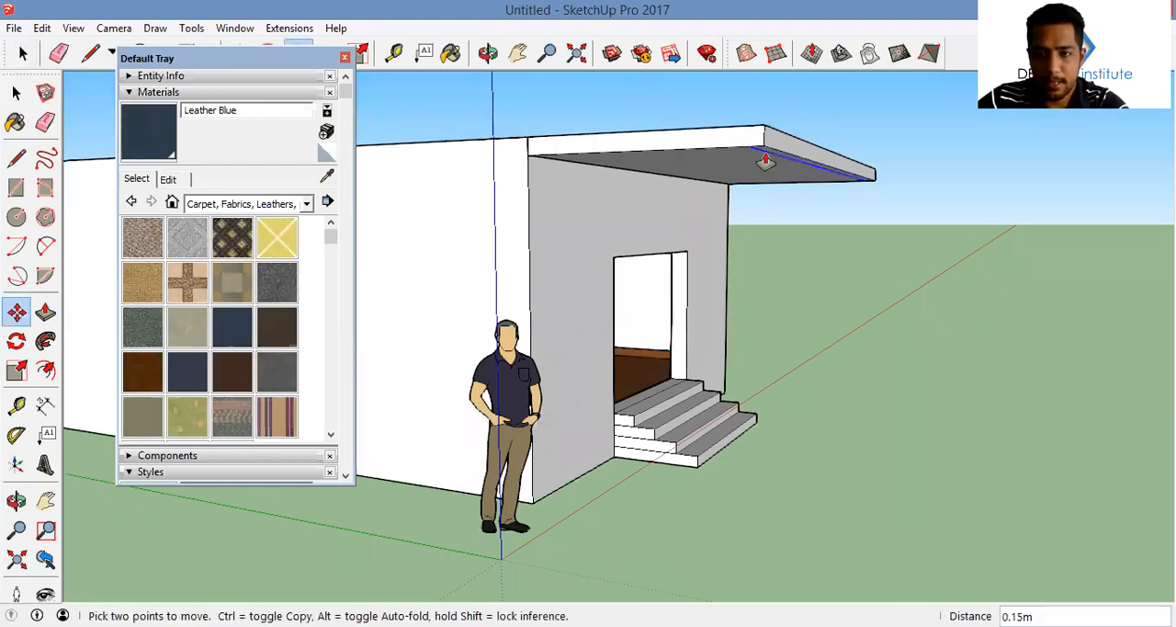
{"action": "middle_click_drag", "start_coordinate": [766, 140], "coordinate": [533, 213]}
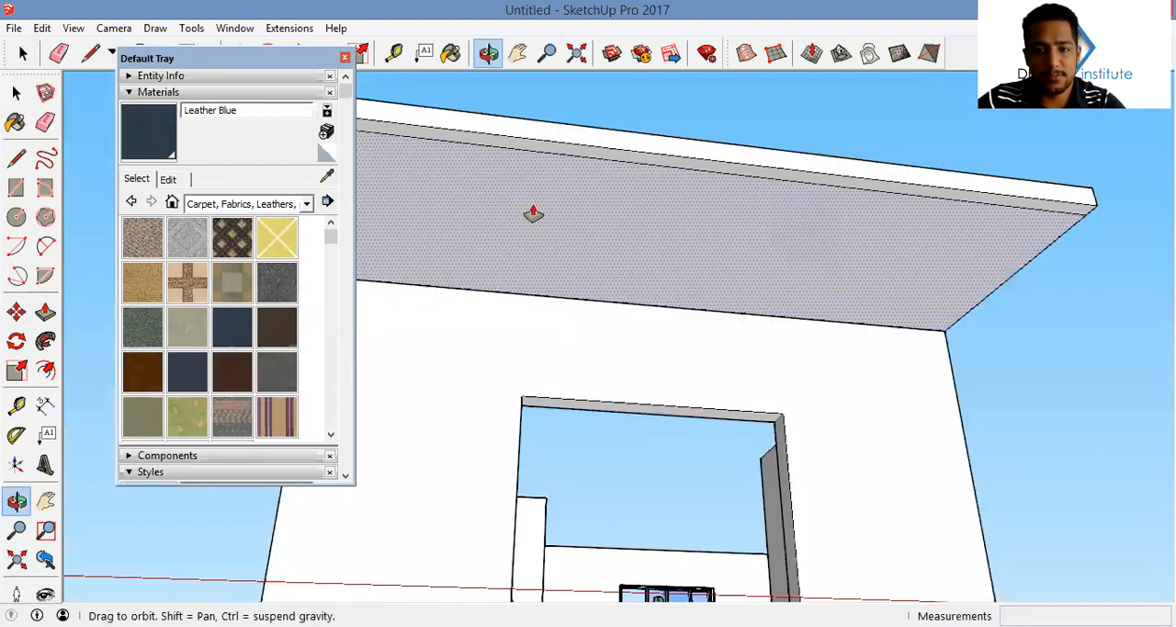
Copy the short end edge of the canopy's underside strip about 0.52 m inward to outline a pillar base
{"action": "key", "text": "space"}
{"action": "left_click", "coordinate": [622, 163]}
{"action": "scroll", "coordinate": [535, 215], "scroll_direction": "up", "scroll_amount": 3}
{"action": "left_click", "coordinate": [530, 211]}
{"action": "key", "text": "m"}
{"action": "left_click", "coordinate": [528, 201]}
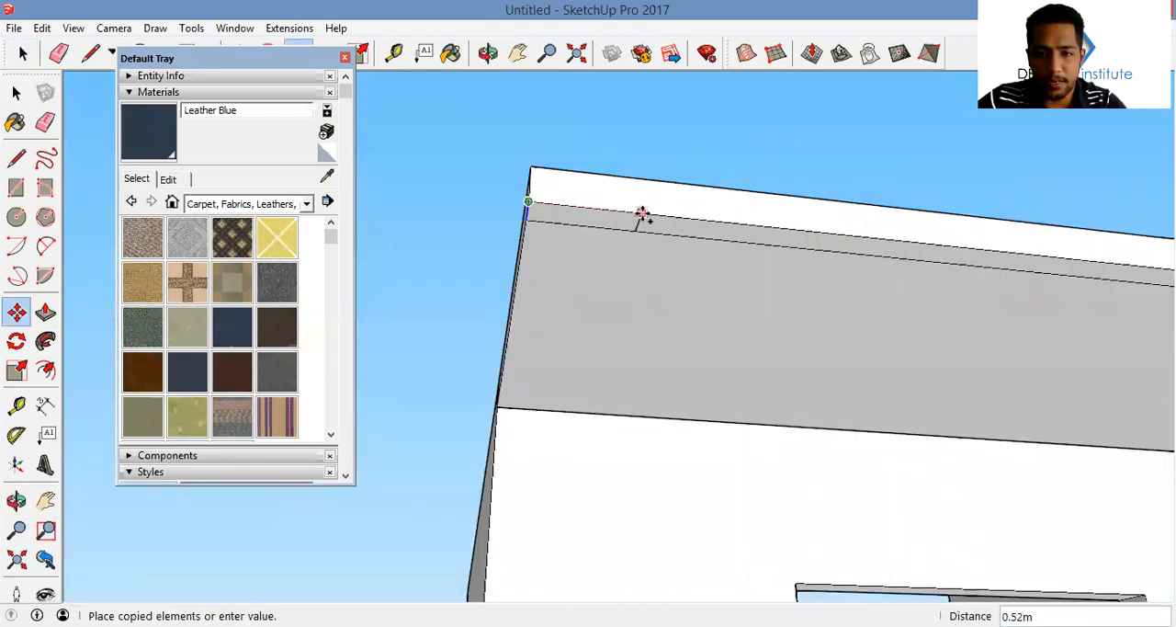
{"action": "left_click", "coordinate": [643, 216]}
Make another copy of the short edge near the opposite end of the underside strip for the second pillar
{"action": "key", "text": "space"}
{"action": "left_click", "coordinate": [598, 220]}
{"action": "key", "text": "m"}
{"action": "key", "text": "ctrl"}
{"action": "left_click", "coordinate": [638, 230]}
{"action": "middle_click_drag", "start_coordinate": [638, 230], "coordinate": [889, 373]}
{"action": "left_click", "coordinate": [846, 253]}
Push/Pull the small end face under the canopy down about 3.86 m to the base level of the house wall
{"action": "key", "text": "p"}
{"action": "left_click", "coordinate": [799, 239]}
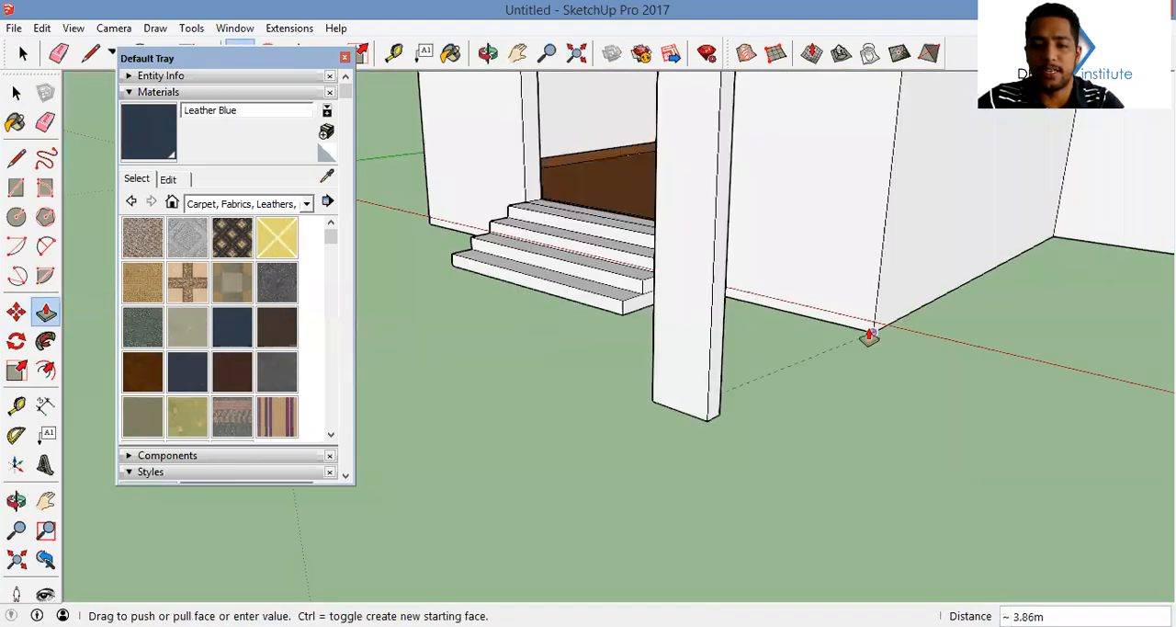
{"action": "left_click", "coordinate": [869, 337]}
Push/Pull the small face at the canopy's other end down to the base of the house wall as a matching pillar
{"action": "middle_click_drag", "start_coordinate": [619, 187], "coordinate": [599, 116]}
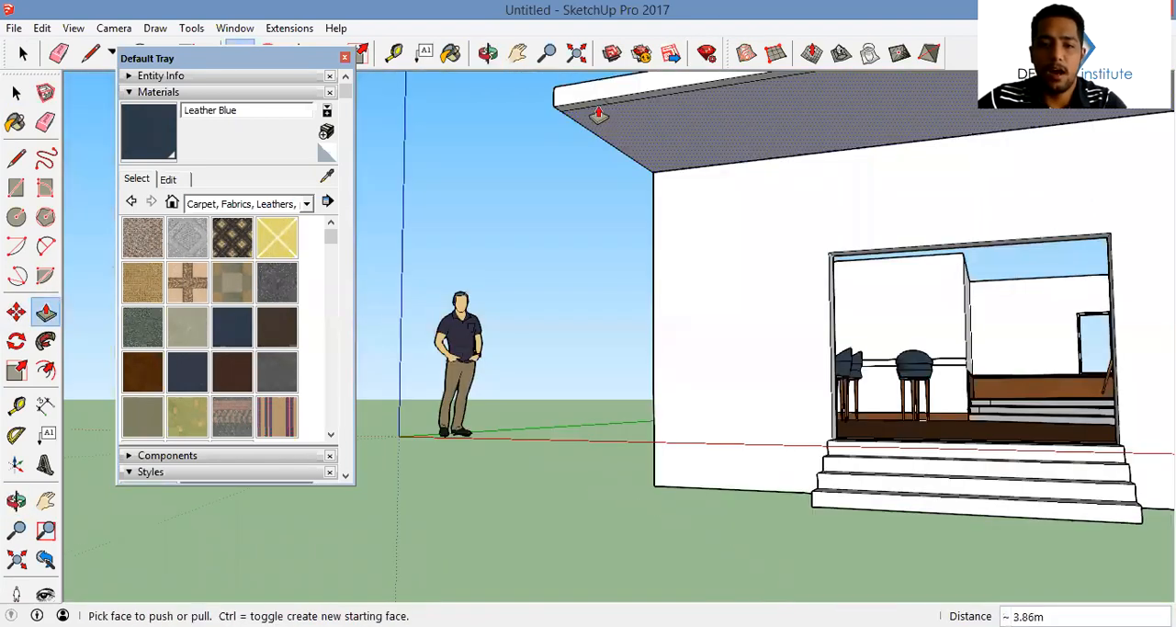
{"action": "left_click", "coordinate": [655, 229]}
{"action": "left_click", "coordinate": [768, 491]}
{"action": "middle_click_drag", "start_coordinate": [739, 458], "coordinate": [856, 489]}
{"action": "key", "text": "space"}
Draw a small rectangle on the inner face of one canopy pillar at its foot
{"action": "middle_click_drag", "start_coordinate": [797, 440], "coordinate": [513, 446]}
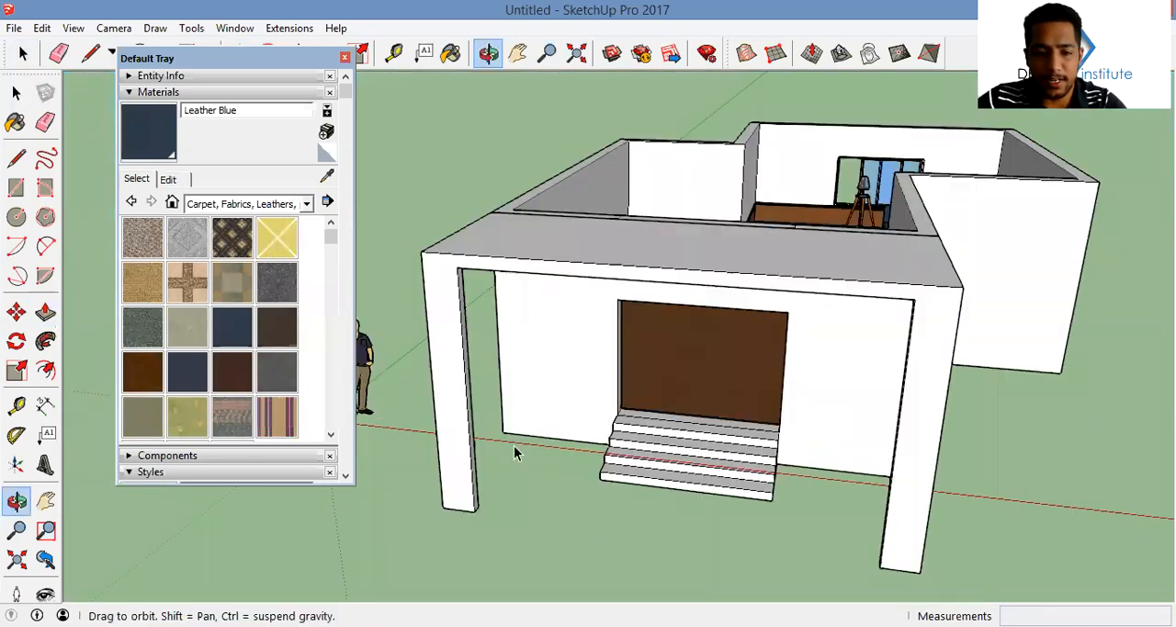
{"action": "scroll", "coordinate": [493, 450], "scroll_direction": "up", "scroll_amount": 5}
{"action": "key", "text": "r"}
{"action": "left_click", "coordinate": [493, 458]}
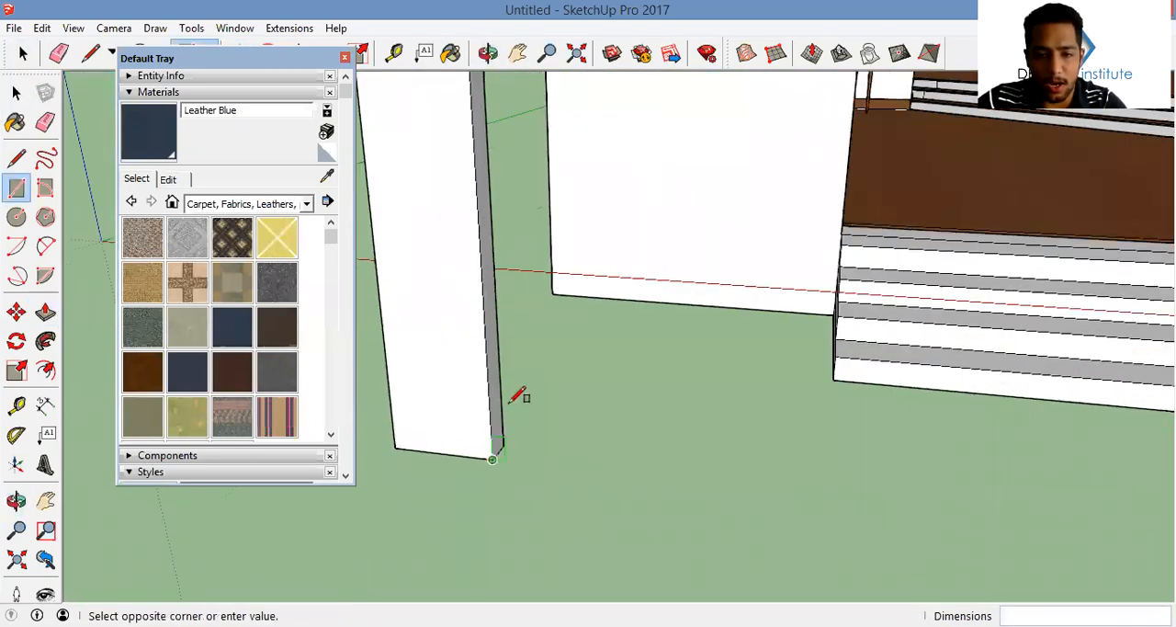
{"action": "left_click", "coordinate": [501, 403]}
Push/Pull the rectangle at the pillar's foot across to the opposite pillar, closing the entrance frame with a ground beam
{"action": "key", "text": "p"}
{"action": "left_click", "coordinate": [500, 444]}
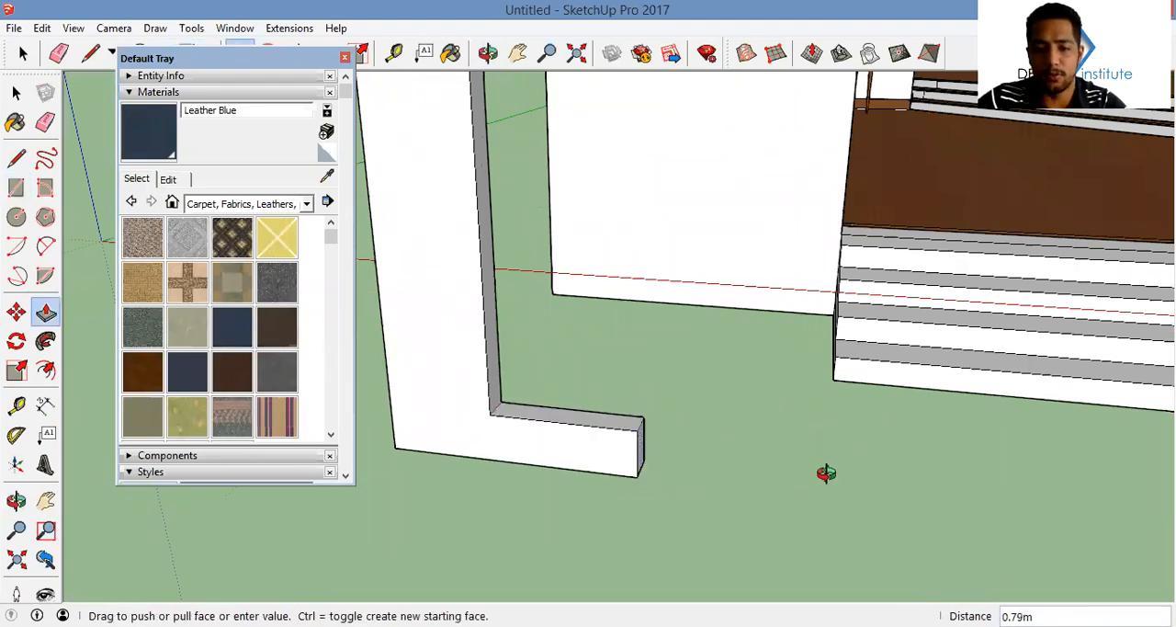
{"action": "scroll", "coordinate": [827, 475], "scroll_direction": "down", "scroll_amount": 3}
{"action": "middle_click_drag", "start_coordinate": [827, 475], "coordinate": [758, 494]}
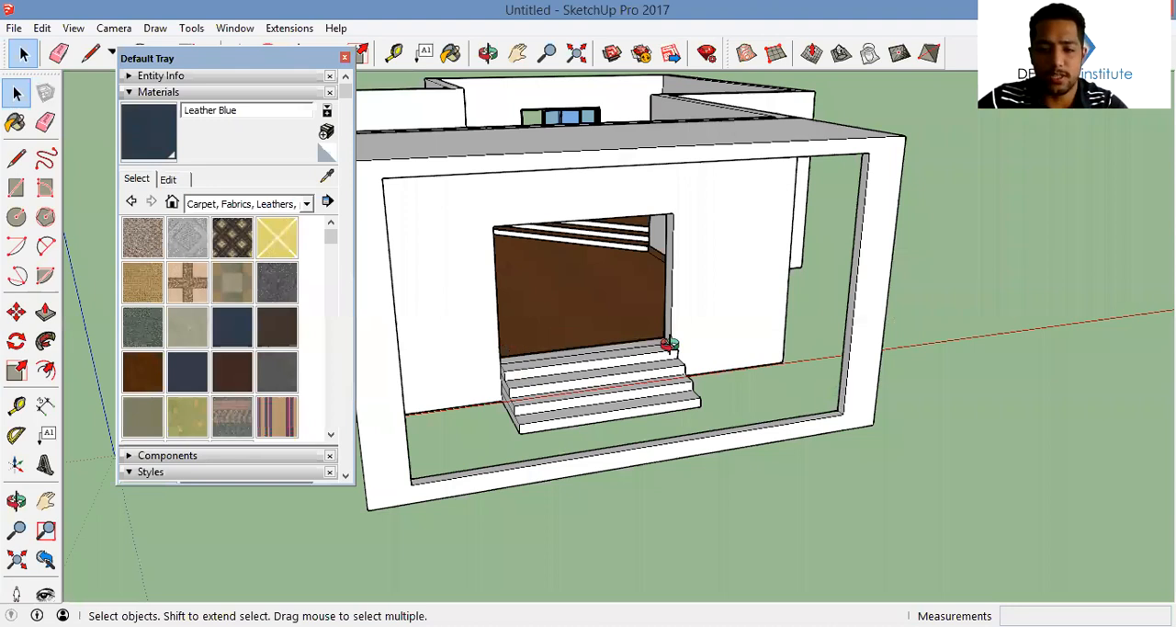
Close the Default Tray
{"action": "middle_click_drag", "start_coordinate": [670, 344], "coordinate": [468, 374]}
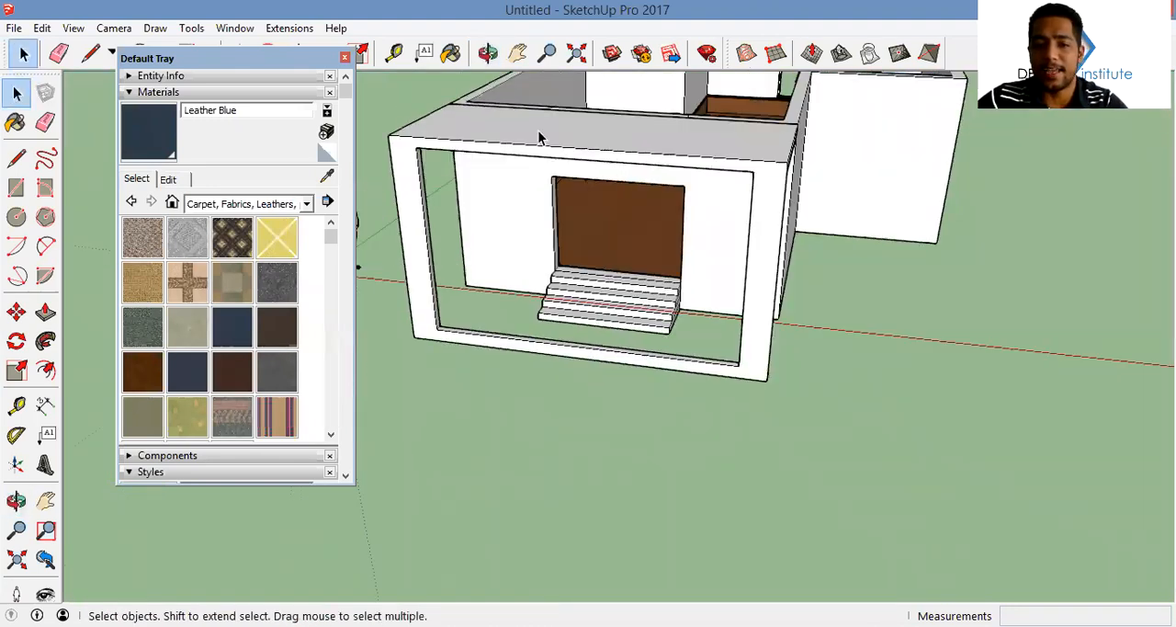
{"action": "middle_click_drag", "start_coordinate": [672, 323], "coordinate": [905, 241]}
{"action": "middle_click_drag", "start_coordinate": [525, 318], "coordinate": [622, 173]}
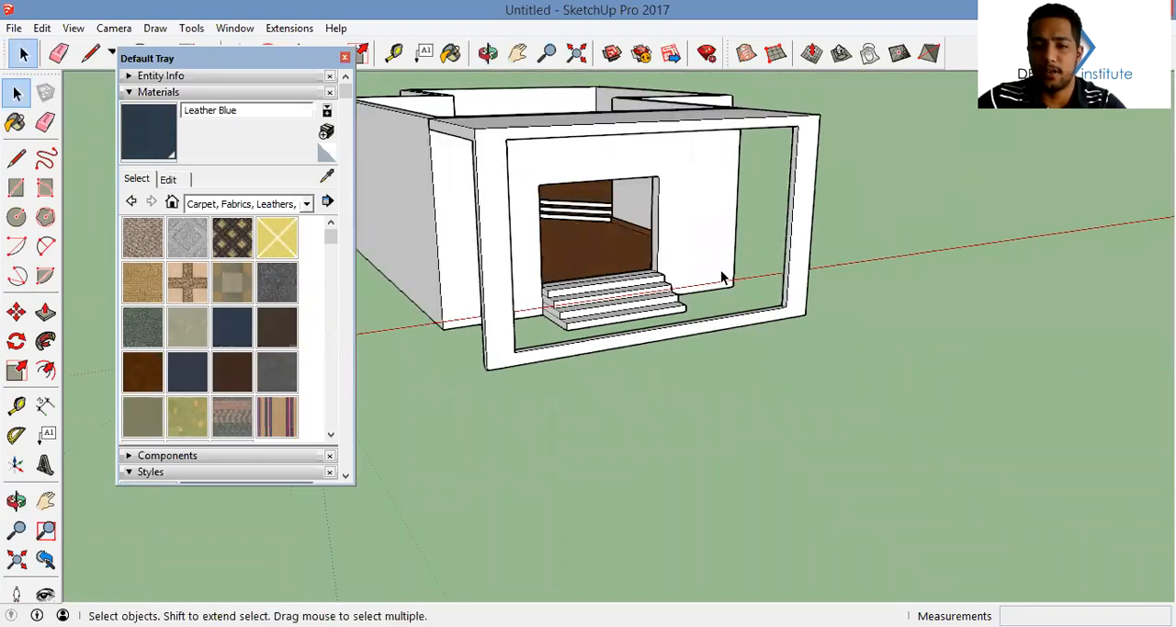
{"action": "middle_click_drag", "start_coordinate": [635, 261], "coordinate": [379, 89]}
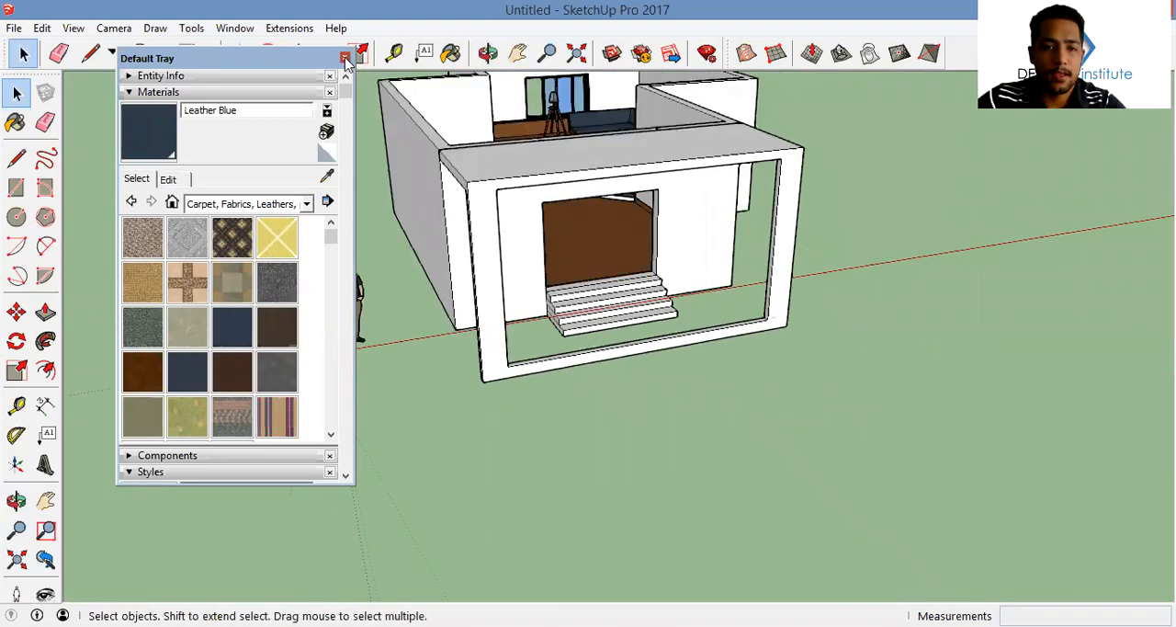
{"action": "left_click", "coordinate": [344, 58]}
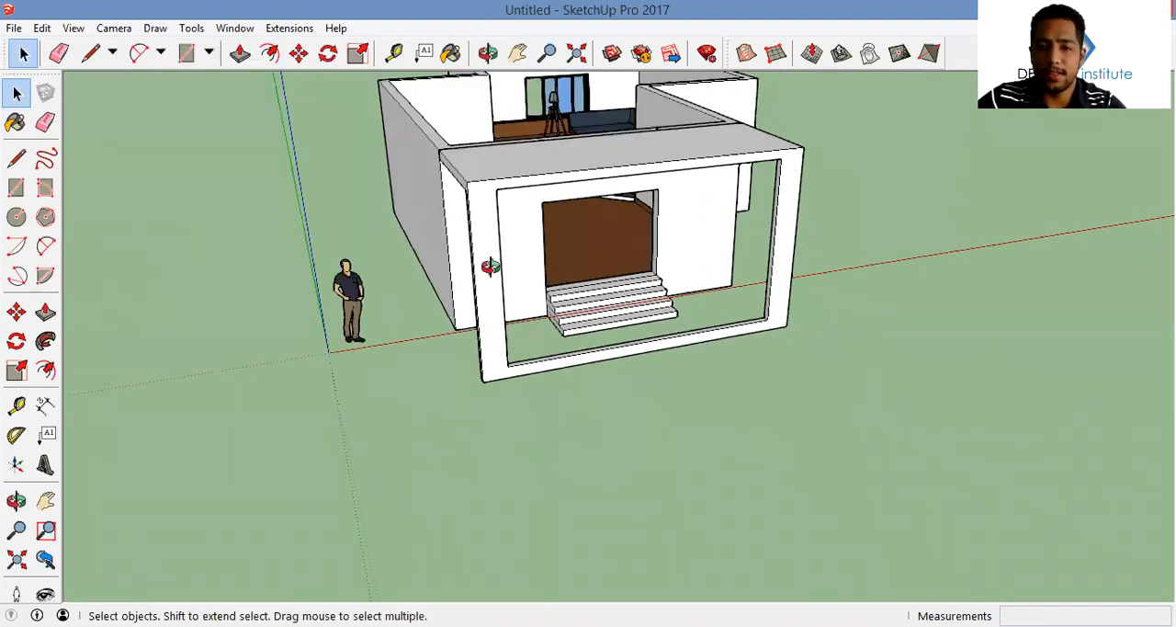
Try a From Scratch sandbox grid with 0.25 m spacing, about 4.94 m wide, on the ground beside the house
{"action": "middle_click_drag", "start_coordinate": [493, 270], "coordinate": [754, 253]}
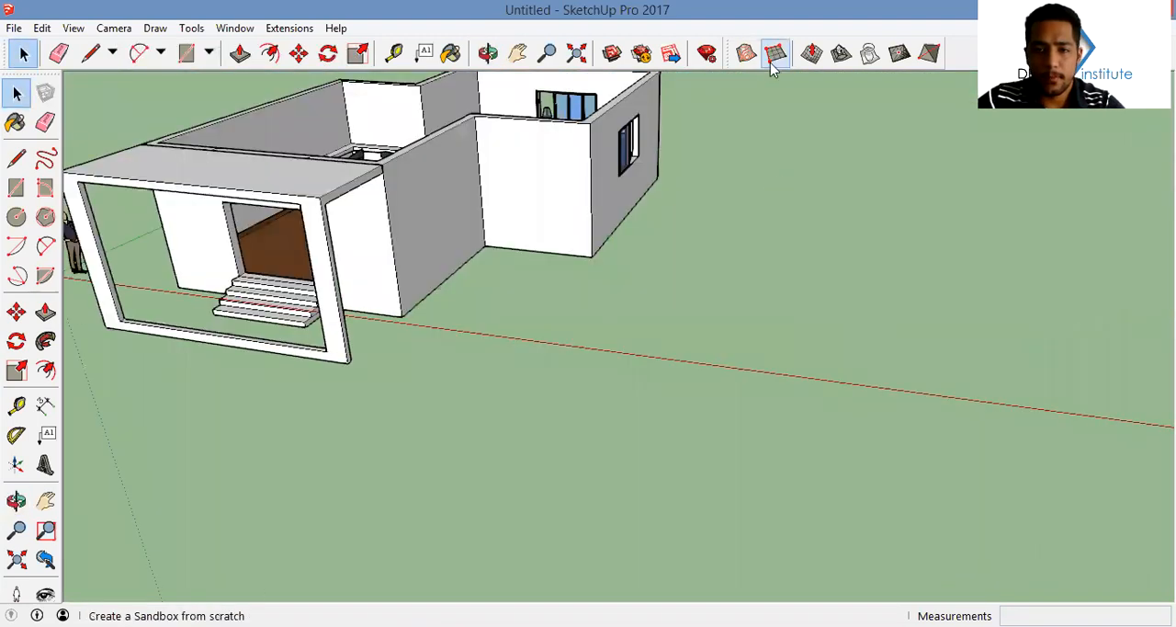
{"action": "left_click", "coordinate": [775, 53]}
{"action": "middle_click_drag", "start_coordinate": [643, 303], "coordinate": [775, 328]}
{"action": "type", "text": "0.25"}
{"action": "key", "text": "Return"}
{"action": "left_click", "coordinate": [695, 383]}
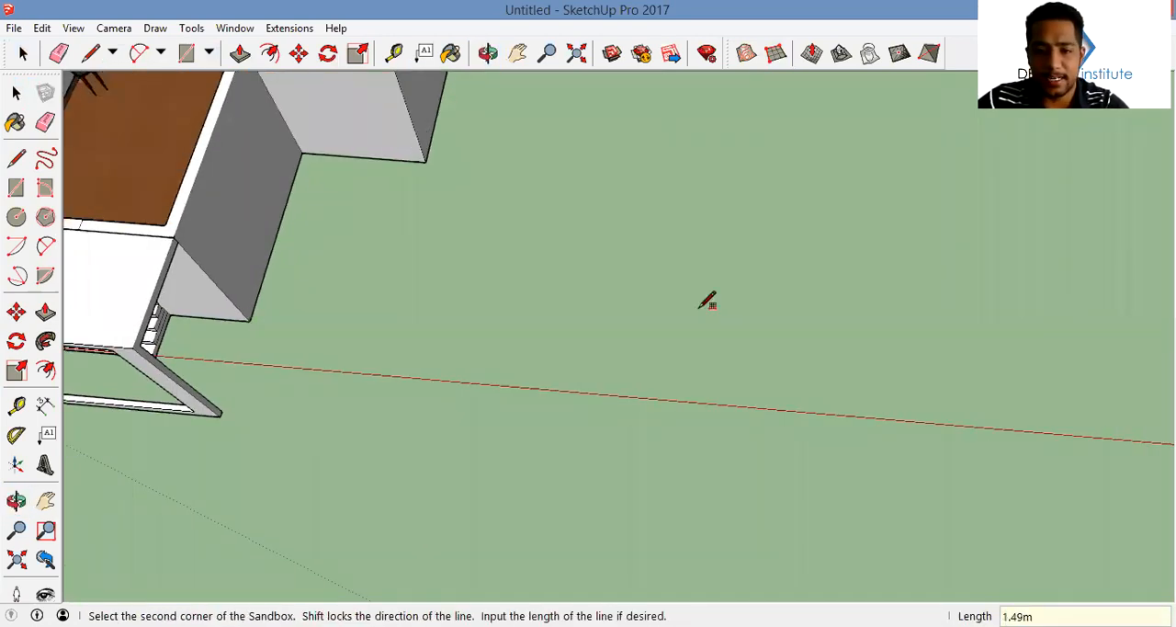
{"action": "left_click", "coordinate": [703, 227]}
{"action": "middle_click_drag", "start_coordinate": [980, 242], "coordinate": [874, 252]}
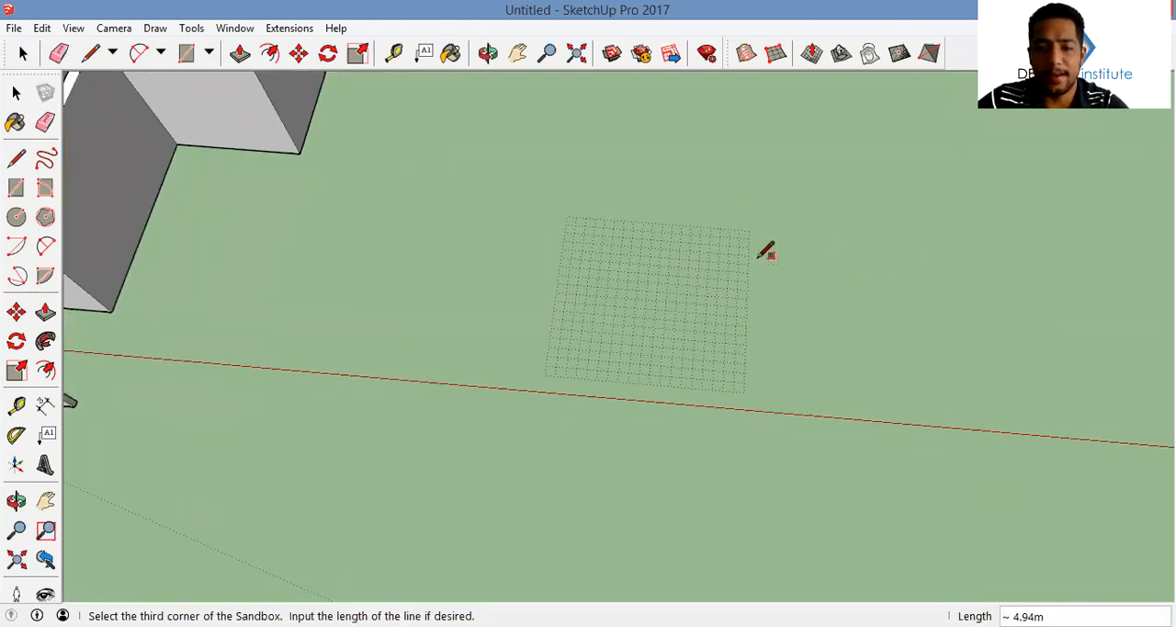
Undo the sandbox grid with 0.25 m spacing
{"action": "right_click", "coordinate": [616, 319]}
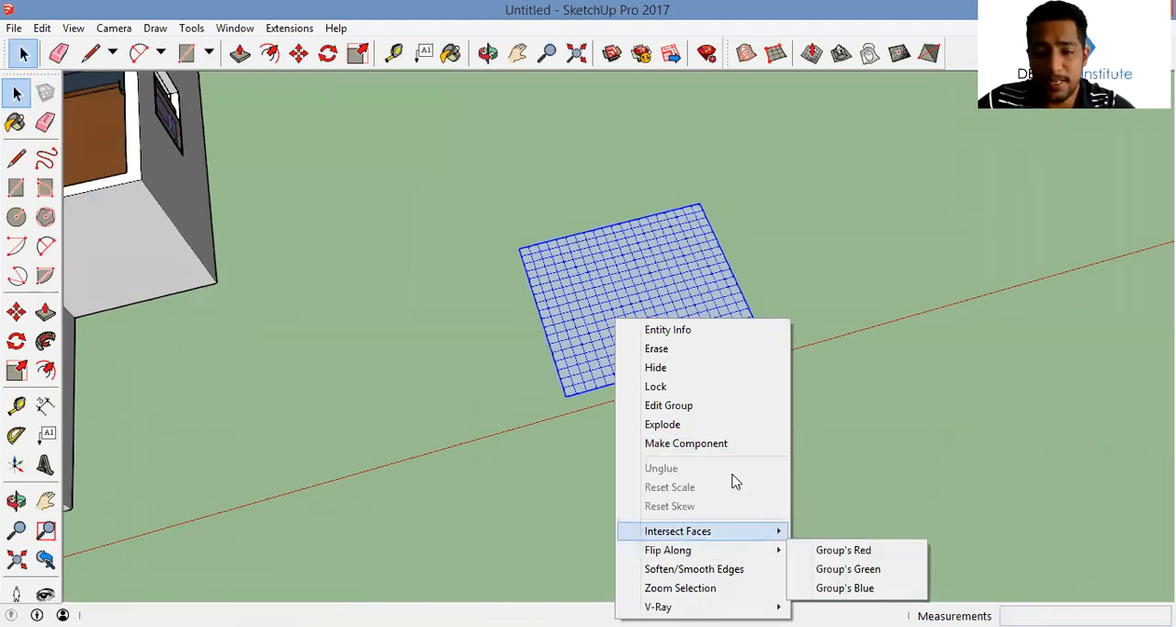
{"action": "left_click", "coordinate": [827, 382]}
{"action": "key", "text": "ctrl+z"}
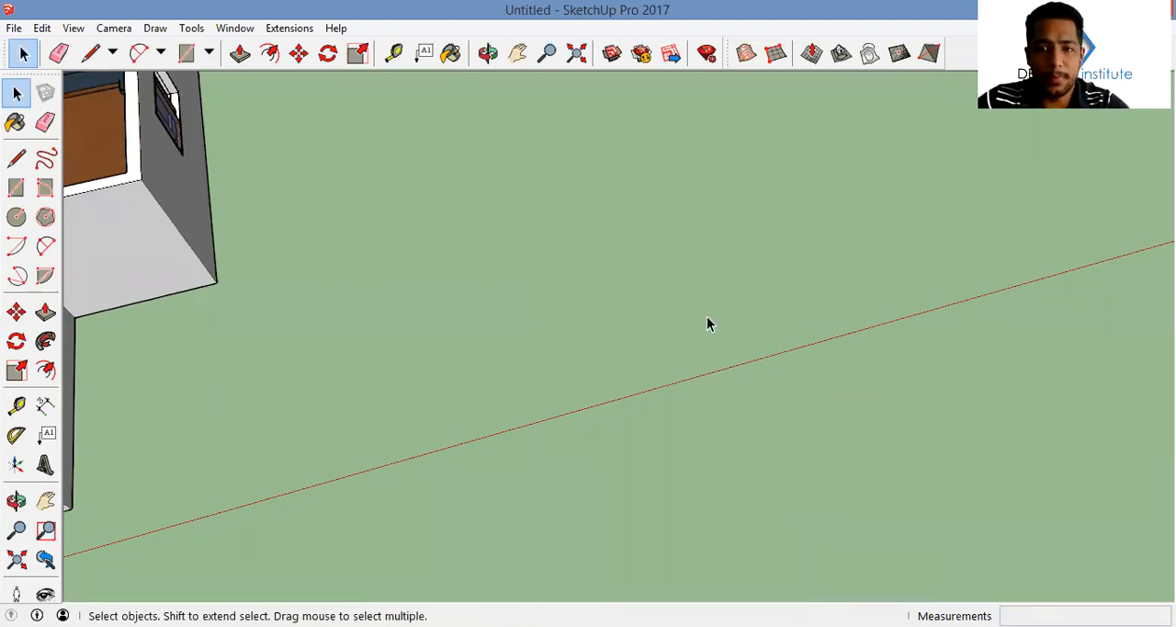
Draw a From Scratch sandbox grid with 0.15 m spacing on the ground beside the house and explode it
{"action": "left_click", "coordinate": [775, 53]}
{"action": "middle_click_drag", "start_coordinate": [685, 269], "coordinate": [643, 315]}
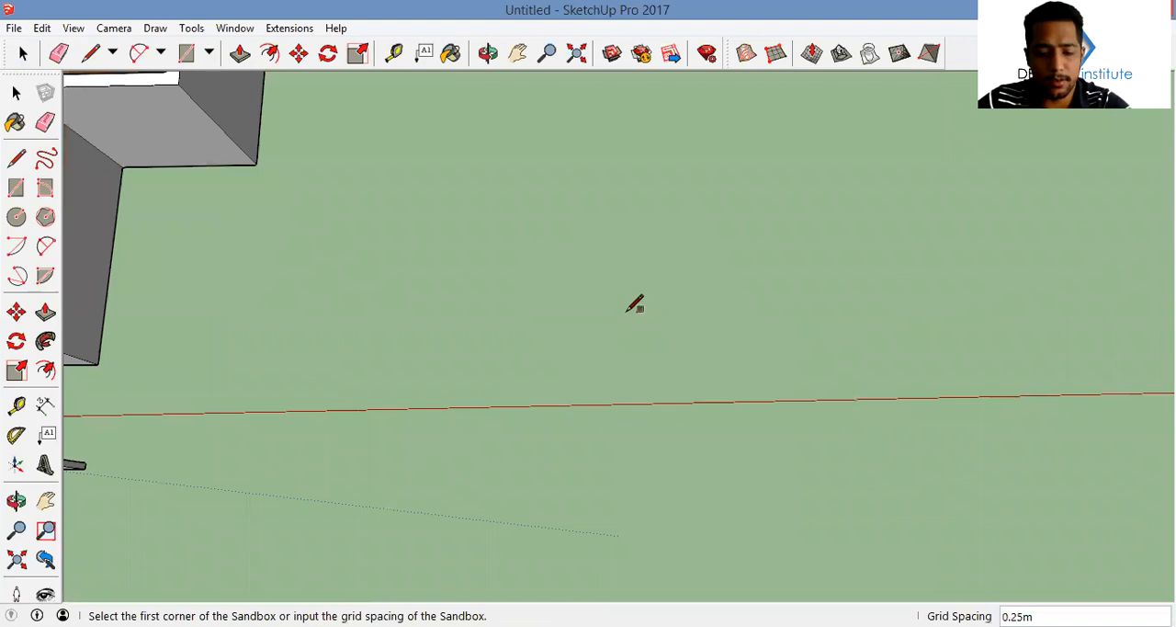
{"action": "type", "text": ".15"}
{"action": "key", "text": "Return"}
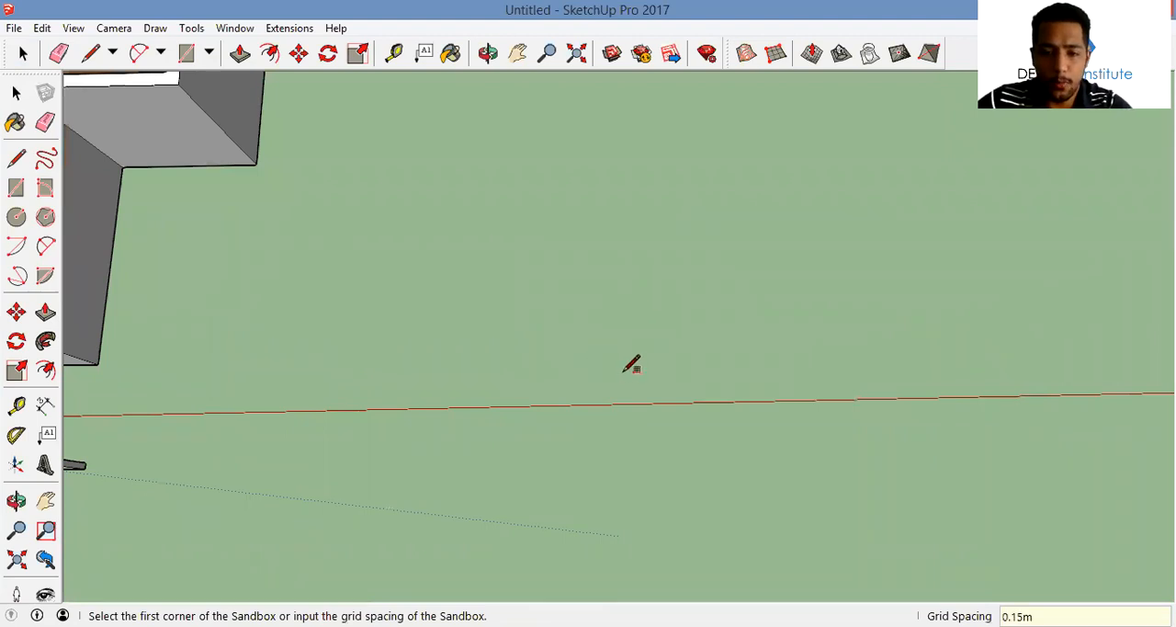
{"action": "left_click", "coordinate": [625, 371]}
{"action": "left_click", "coordinate": [625, 207]}
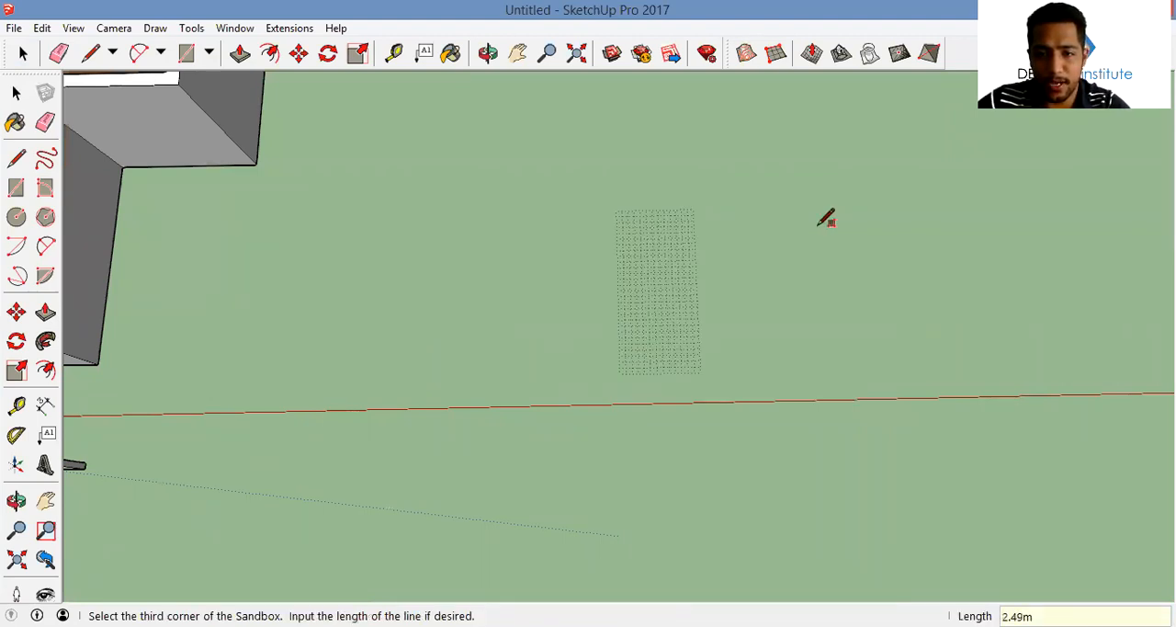
{"action": "left_click", "coordinate": [824, 218]}
{"action": "right_click", "coordinate": [742, 278]}
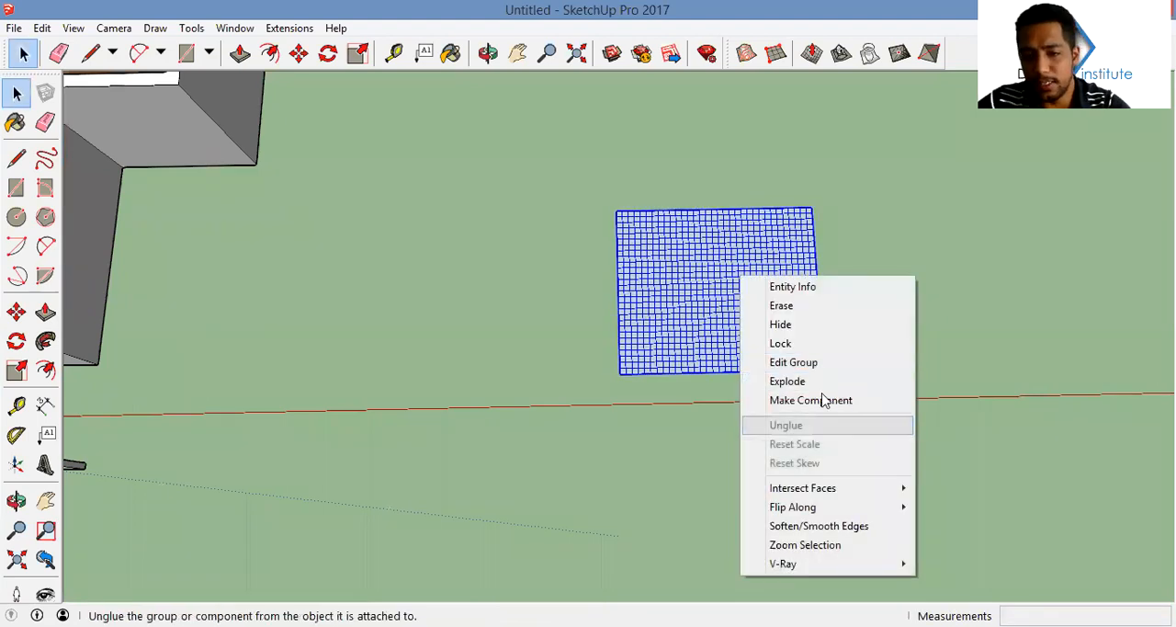
{"action": "left_click", "coordinate": [827, 382]}
Set the Smoove radius to 1 m for shaping the exploded grid
{"action": "middle_click_drag", "start_coordinate": [758, 413], "coordinate": [745, 275]}
{"action": "scroll", "coordinate": [654, 350], "scroll_direction": "up", "scroll_amount": 2}
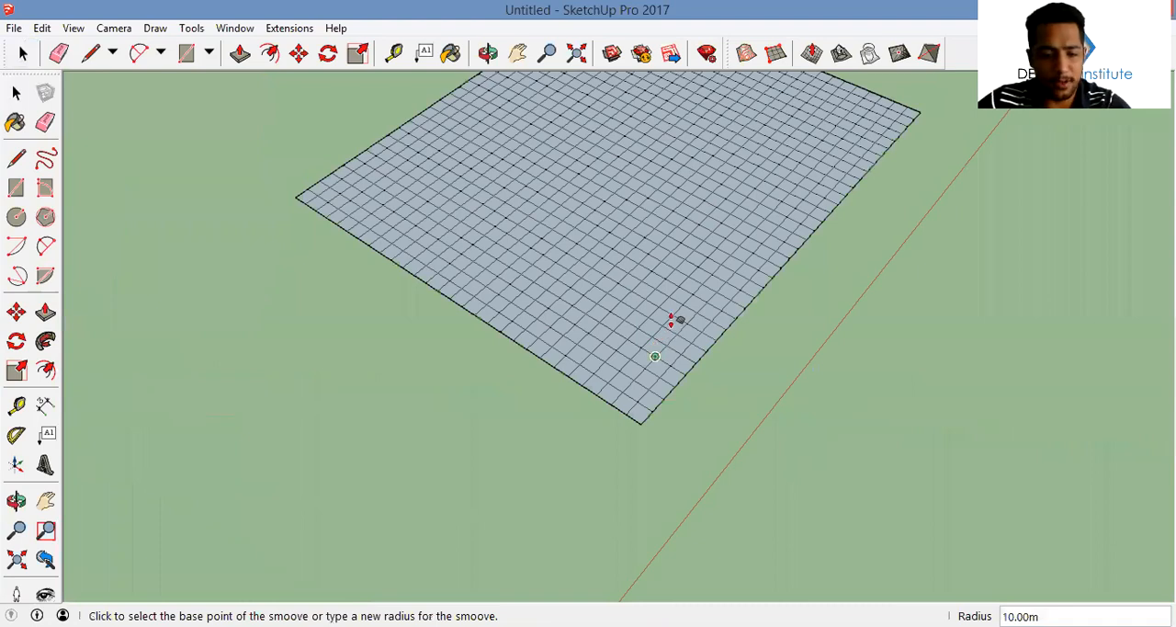
{"action": "type", "text": "1"}
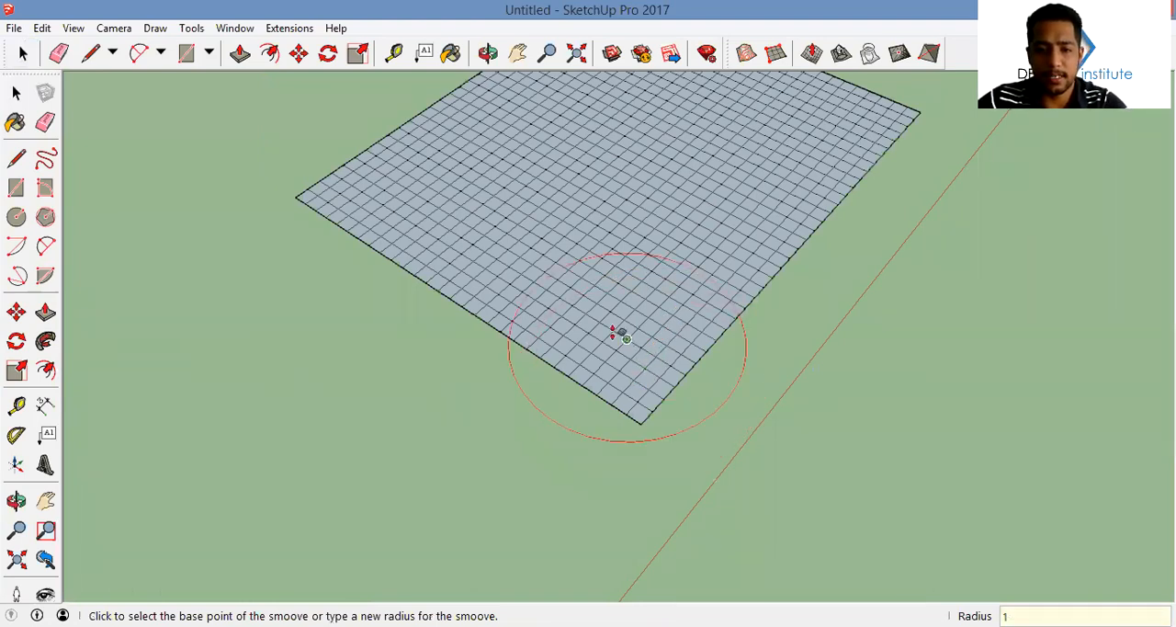
{"action": "key", "text": "Return"}
Smoove the mesh upward near one corner of the grid to form a rounded mound
{"action": "middle_click_drag", "start_coordinate": [614, 332], "coordinate": [704, 284]}
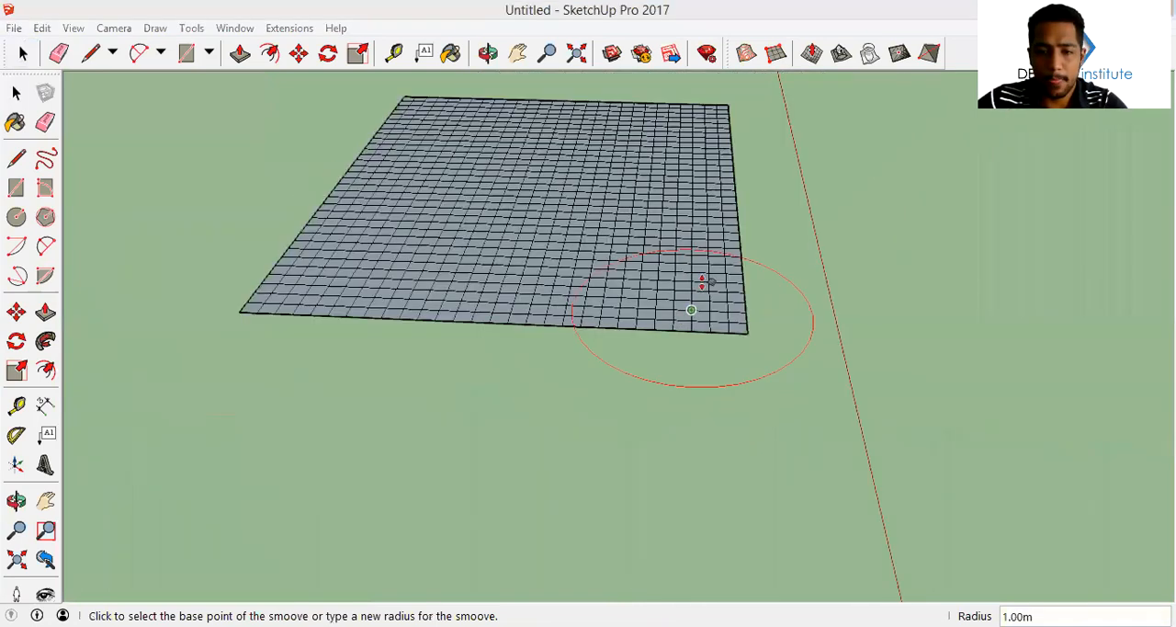
{"action": "left_click", "coordinate": [676, 281]}
{"action": "key", "text": "Escape"}
{"action": "scroll", "coordinate": [627, 283], "scroll_direction": "up", "scroll_amount": 2}
{"action": "left_click", "coordinate": [696, 293]}
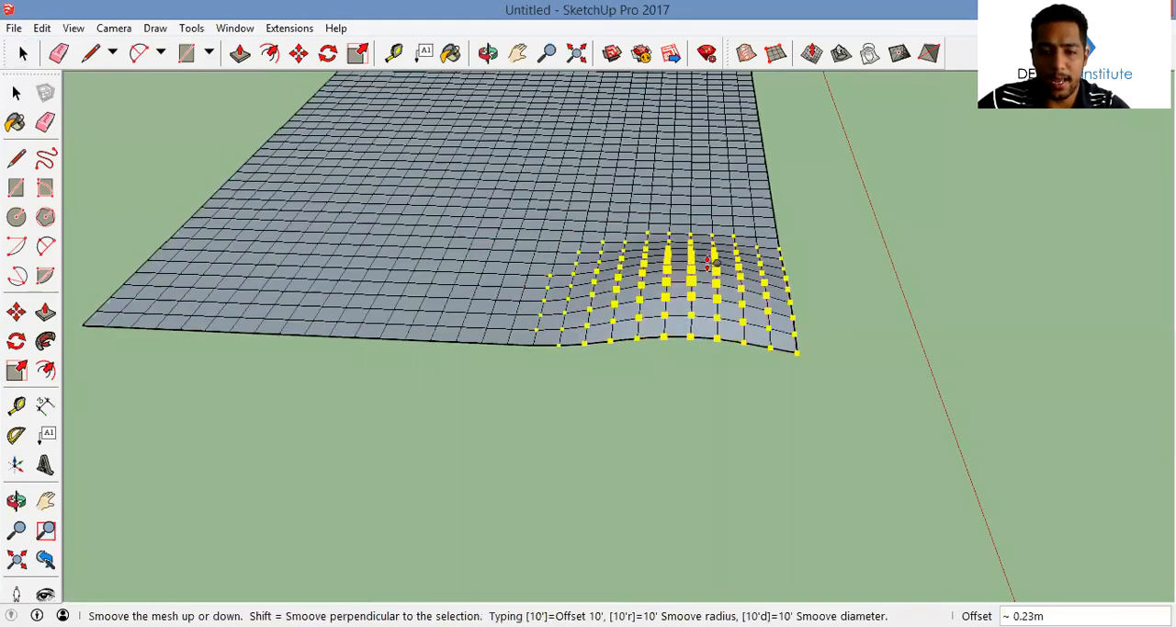
{"action": "left_click", "coordinate": [571, 261]}
{"action": "middle_click_drag", "start_coordinate": [571, 261], "coordinate": [550, 276]}
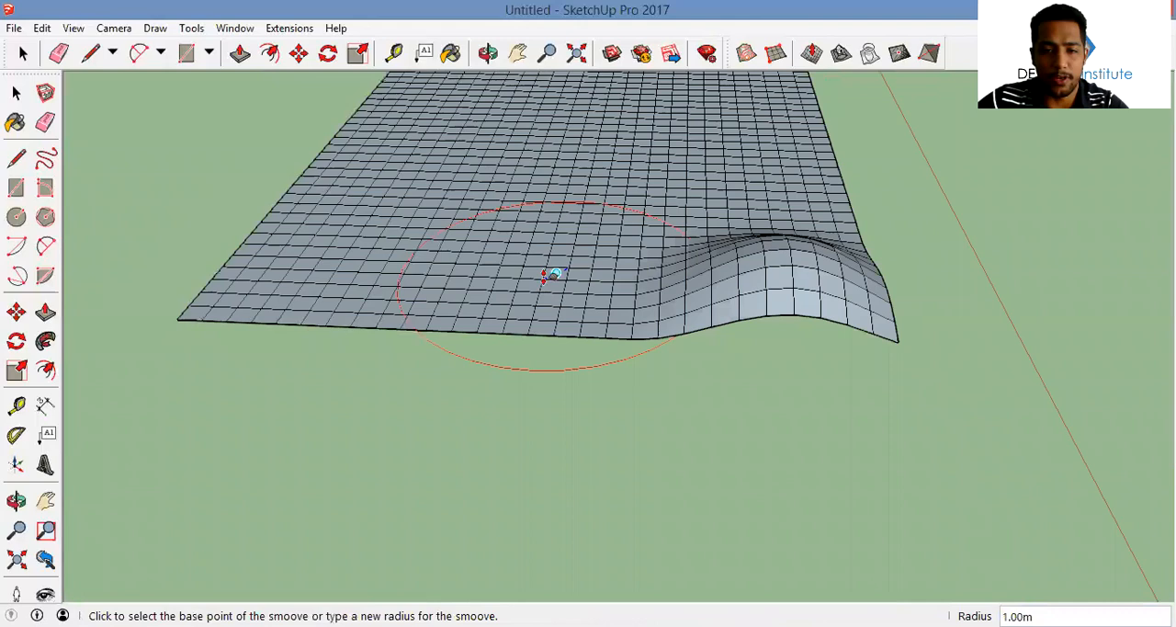
Smoove the mesh downward beside the mound to form a rounded hollow
{"action": "left_click", "coordinate": [549, 275]}
{"action": "key", "text": "Escape"}
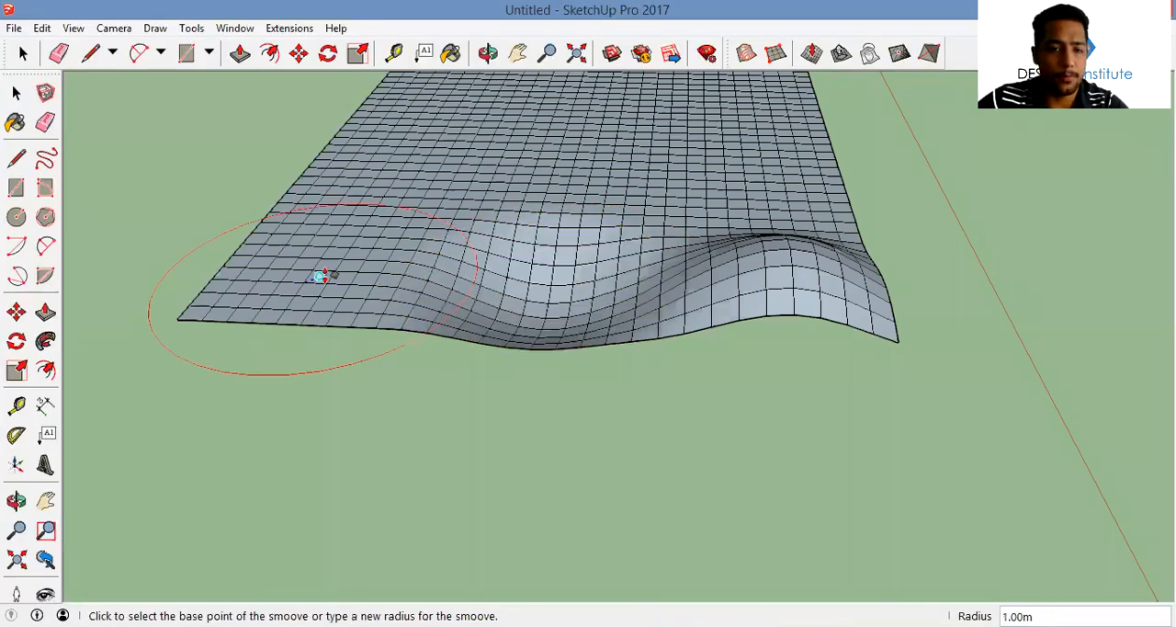
{"action": "left_click", "coordinate": [318, 275]}
{"action": "key", "text": "Escape"}
Undo all the Smoove deformations made on the grid
{"action": "left_click", "coordinate": [749, 283]}
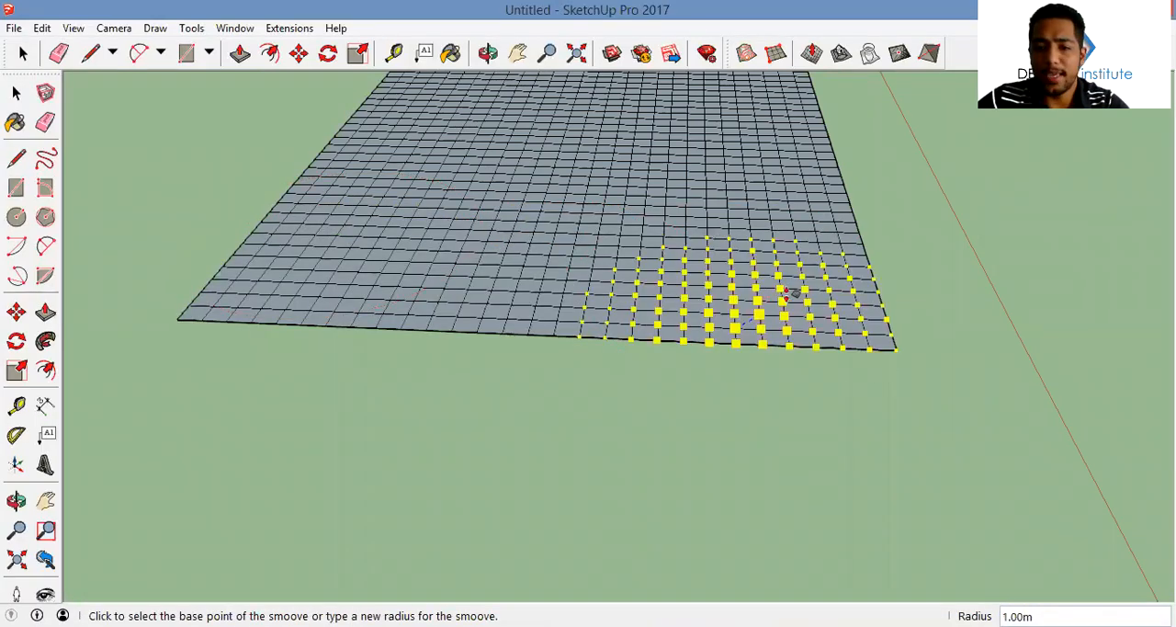
{"action": "key", "text": "space"}
{"action": "left_click", "coordinate": [812, 53]}
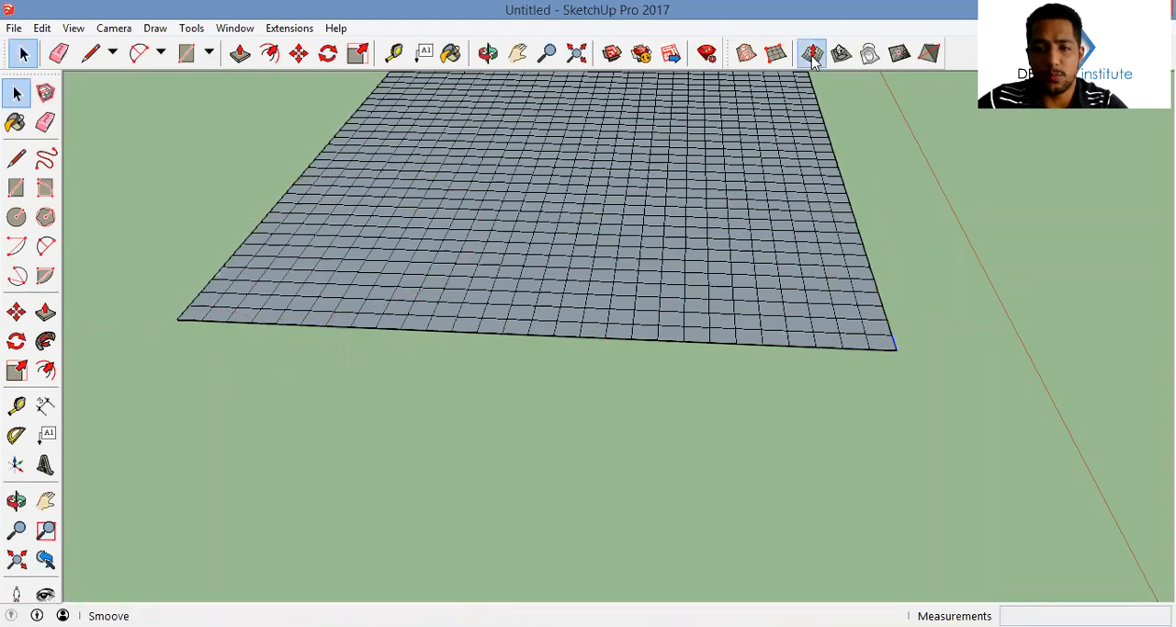
{"action": "key", "text": "space"}
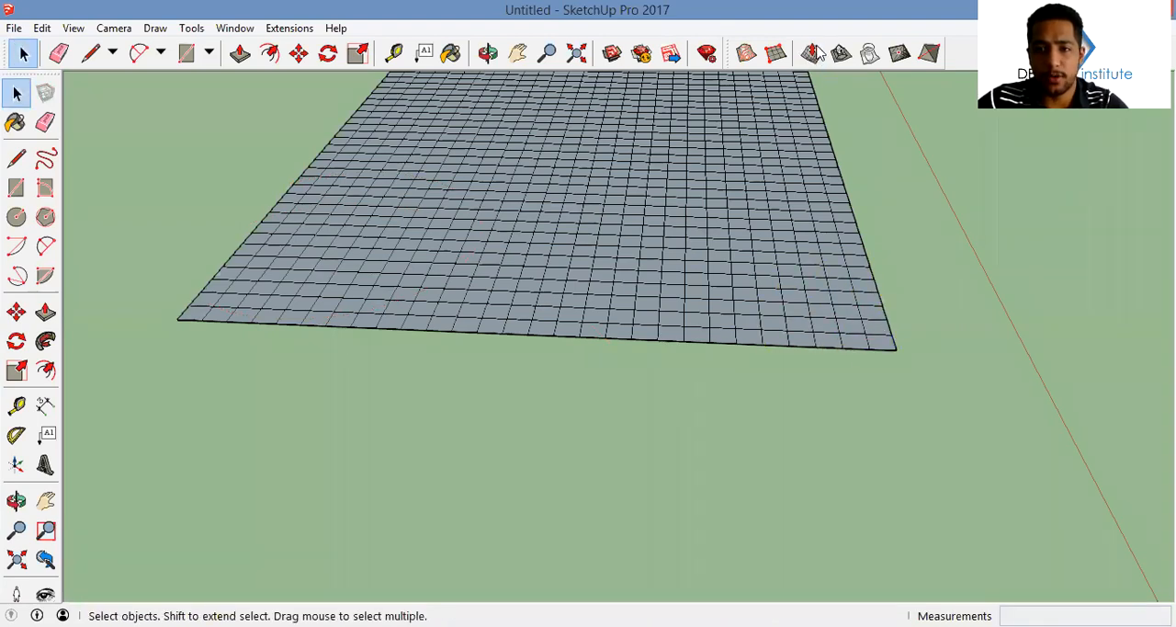
With a Smoove radius of 1.5 m, raise a mound near one corner of the grid and sink a hollow near the adjacent corner
{"action": "left_click", "coordinate": [811, 52]}
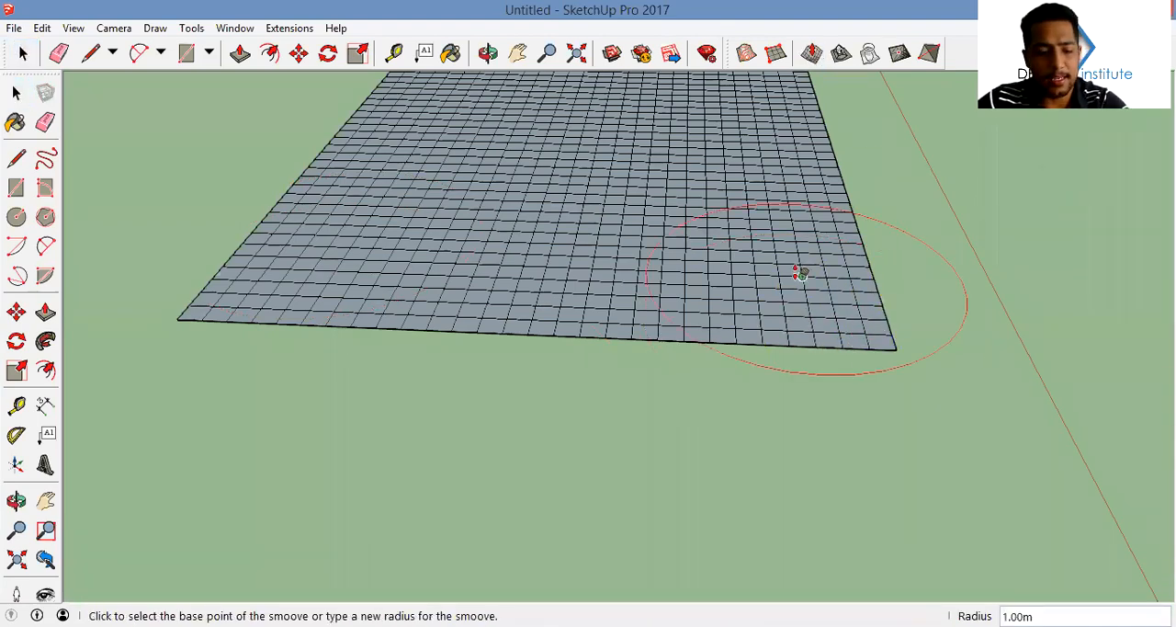
{"action": "type", "text": "1.5"}
{"action": "key", "text": "Return"}
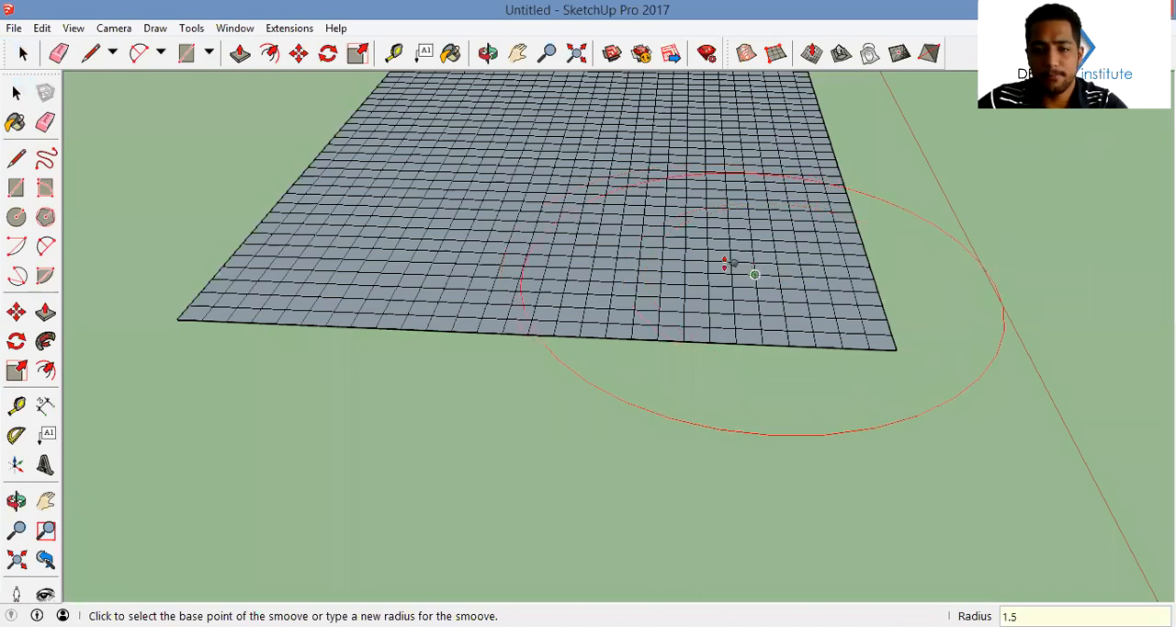
{"action": "left_click", "coordinate": [734, 264]}
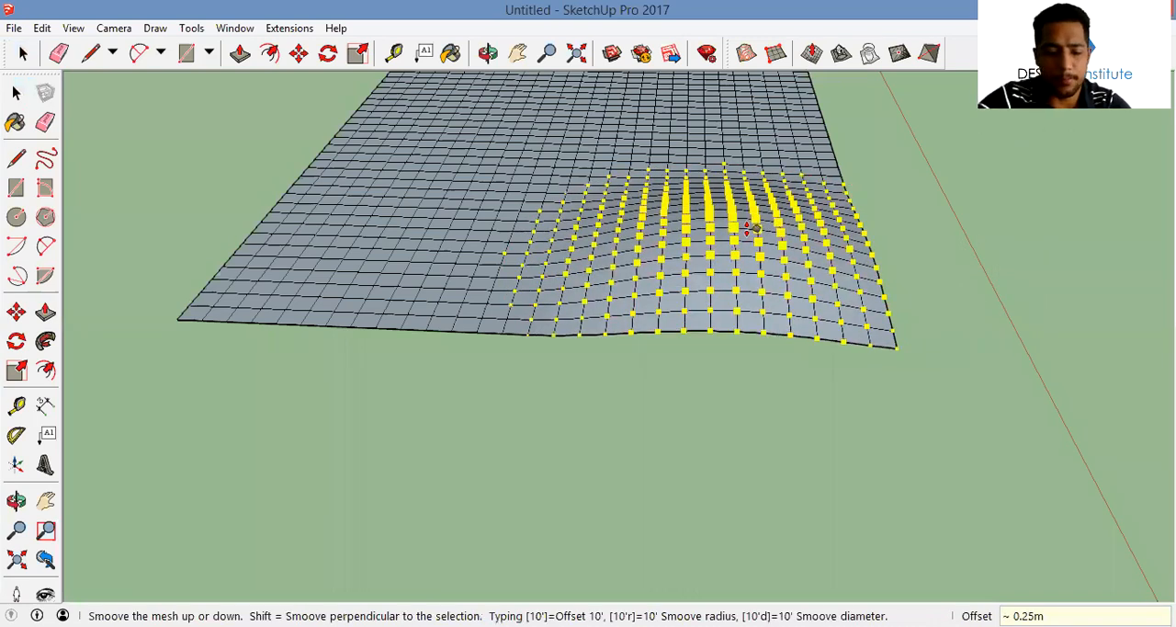
{"action": "left_click", "coordinate": [409, 239]}
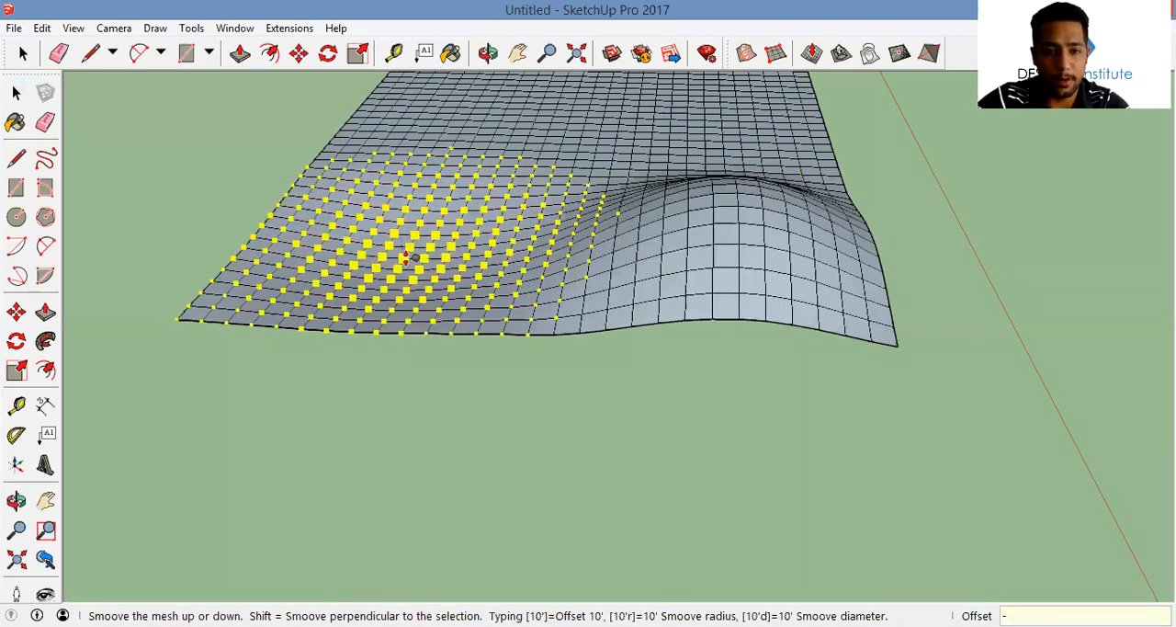
{"action": "left_click", "coordinate": [406, 260]}
Smoove a second mound and a second hollow on the remaining flat half of the grid
{"action": "middle_click_drag", "start_coordinate": [543, 429], "coordinate": [668, 208]}
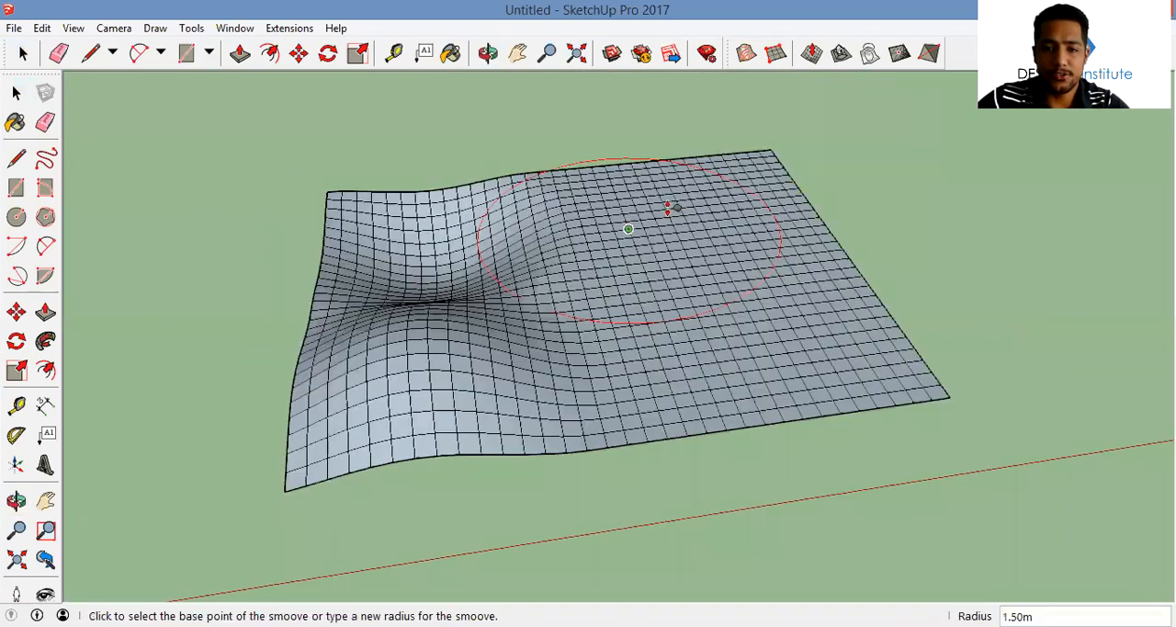
{"action": "left_click", "coordinate": [659, 208]}
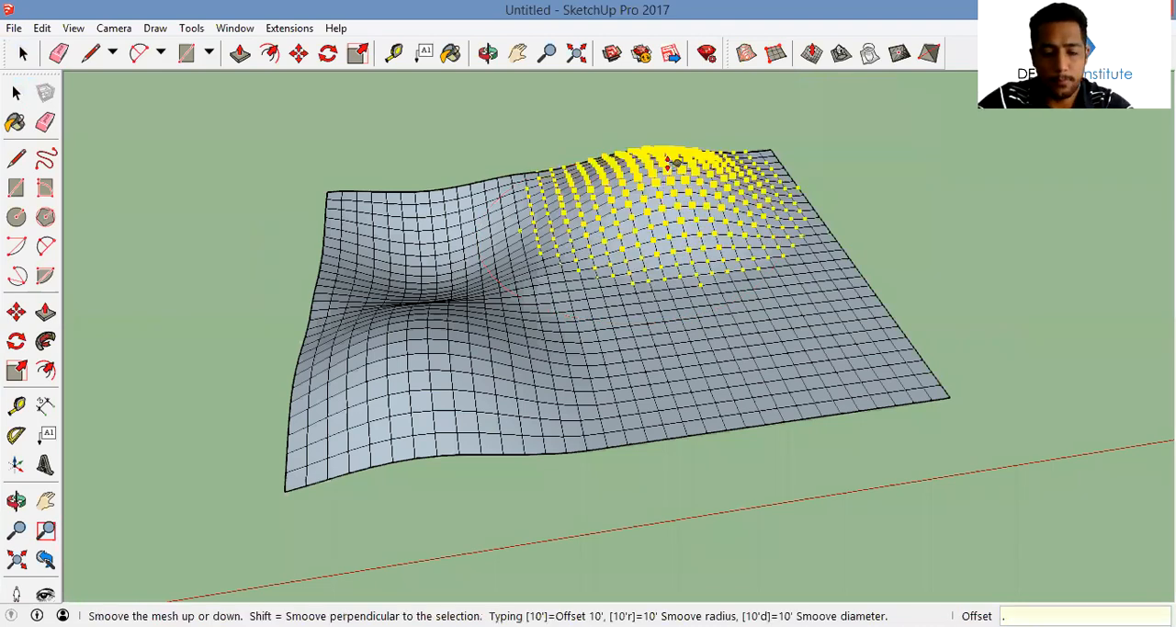
{"action": "left_click", "coordinate": [670, 162]}
{"action": "left_click", "coordinate": [704, 377]}
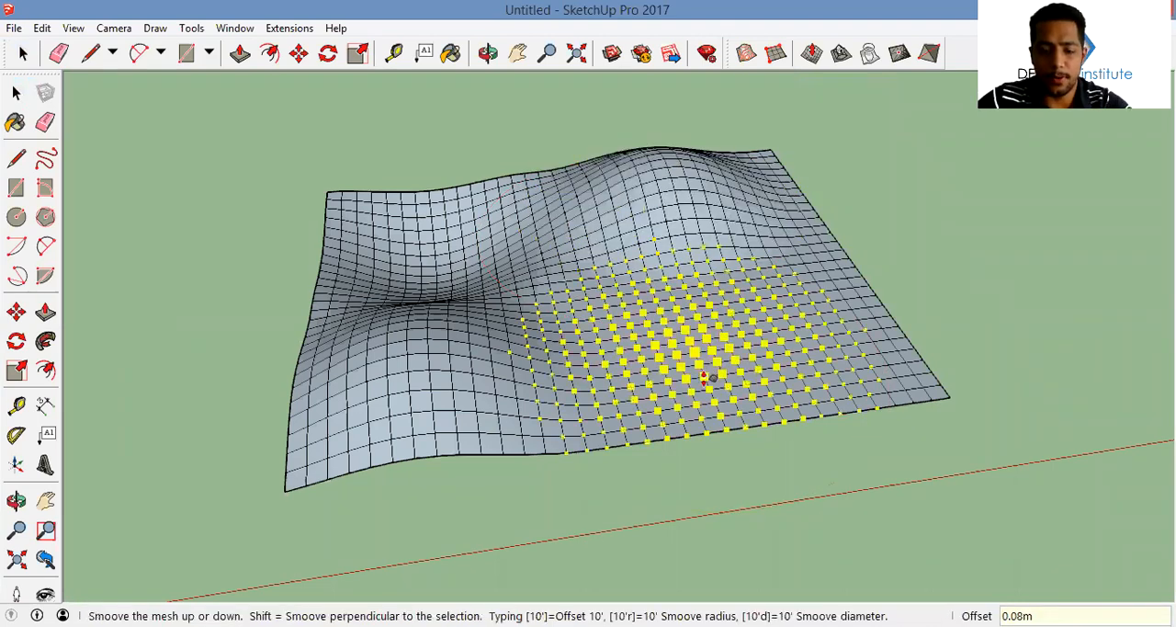
{"action": "left_click", "coordinate": [1004, 361]}
Examine the shaped terrain mesh beside the house from several angles
{"action": "middle_click_drag", "start_coordinate": [851, 322], "coordinate": [828, 215]}
{"action": "scroll", "coordinate": [828, 215], "scroll_direction": "down", "scroll_amount": 5}
{"action": "key", "text": "space"}
{"action": "middle_click_drag", "start_coordinate": [632, 188], "coordinate": [644, 213]}
{"action": "scroll", "coordinate": [643, 211], "scroll_direction": "up", "scroll_amount": 3}
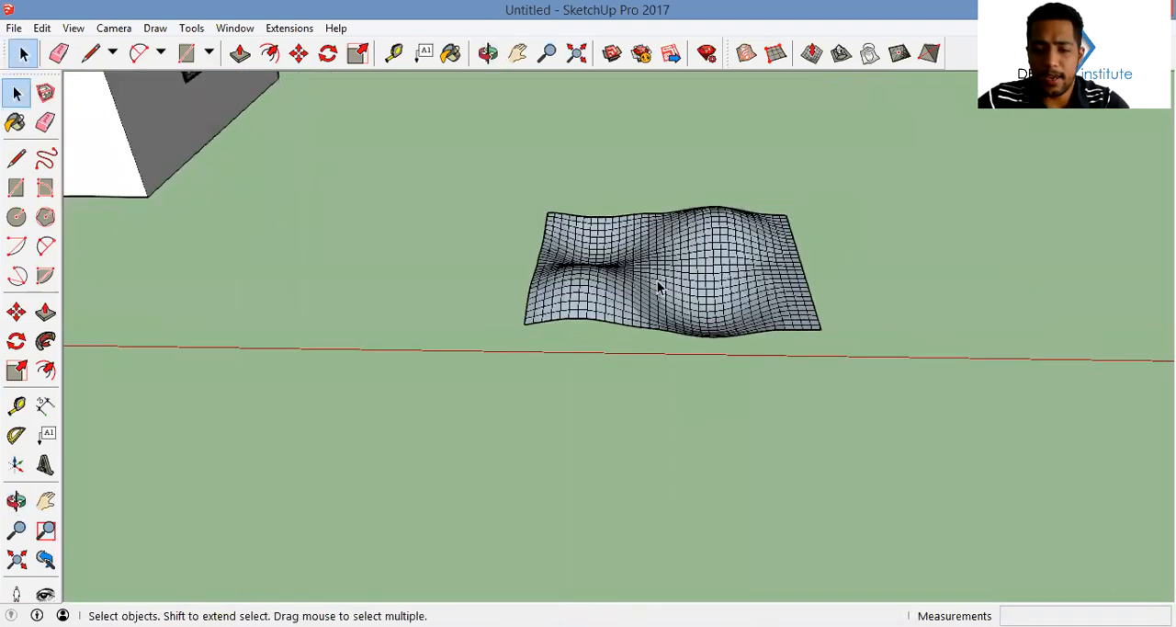
{"action": "middle_click_drag", "start_coordinate": [661, 288], "coordinate": [744, 251]}
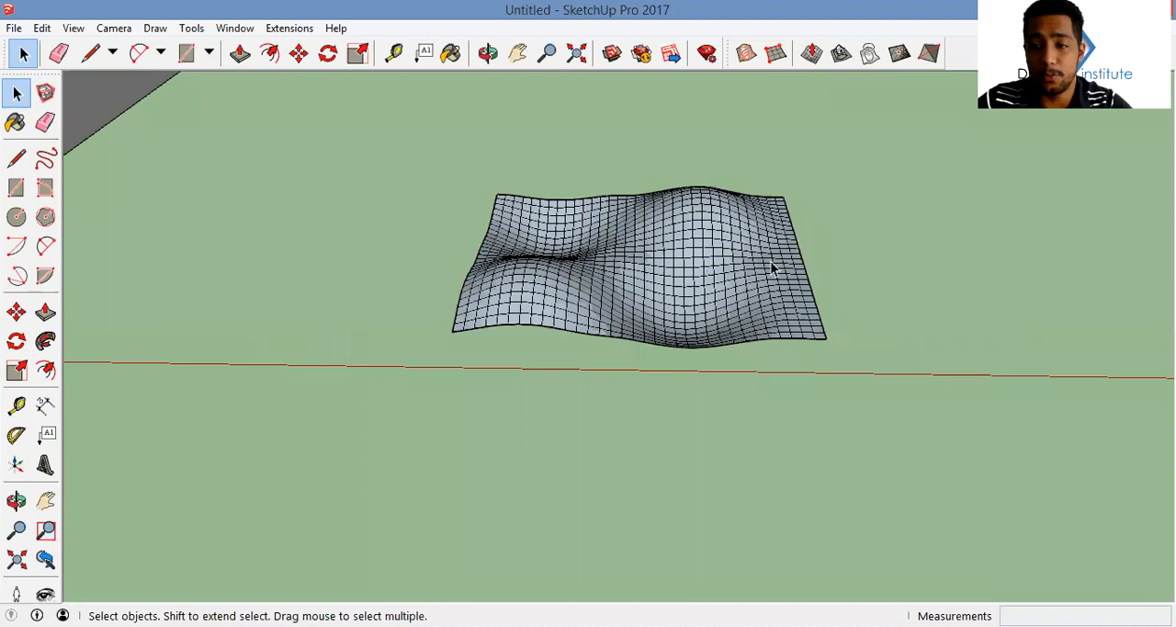
{"action": "middle_click_drag", "start_coordinate": [749, 273], "coordinate": [730, 327]}
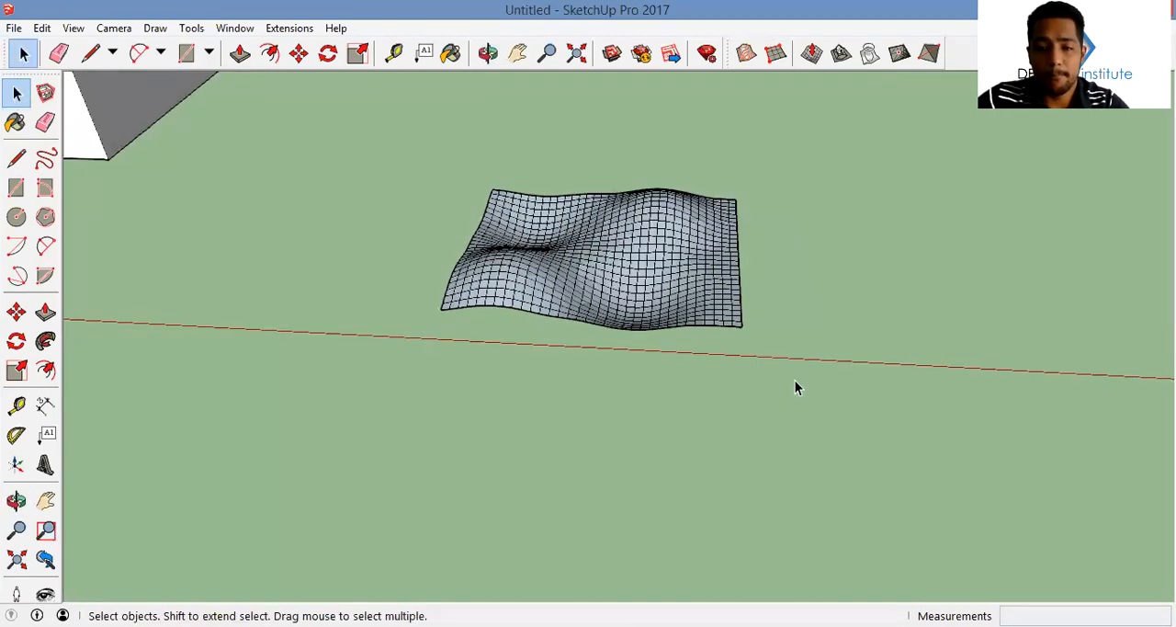
{"action": "middle_click_drag", "start_coordinate": [796, 386], "coordinate": [869, 395]}
{"action": "left_click_drag", "start_coordinate": [846, 400], "coordinate": [367, 132]}
{"action": "middle_click_drag", "start_coordinate": [595, 268], "coordinate": [615, 262]}
{"action": "right_click", "coordinate": [614, 260]}
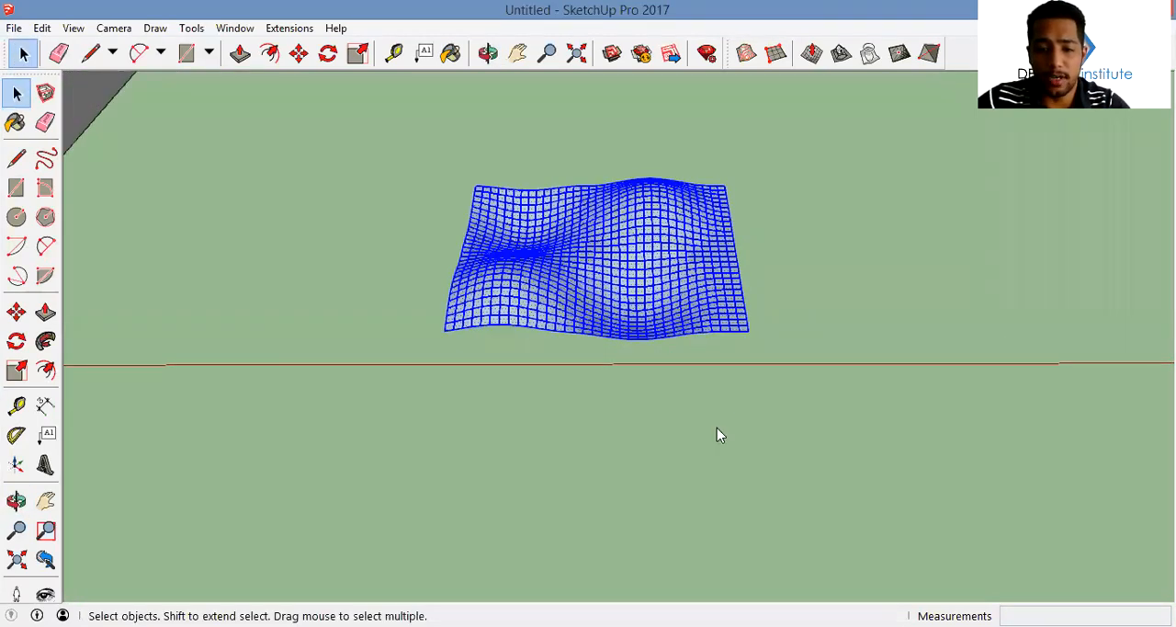
{"action": "left_click", "coordinate": [700, 407]}
{"action": "left_click", "coordinate": [800, 345]}
{"action": "middle_click_drag", "start_coordinate": [682, 281], "coordinate": [660, 367]}
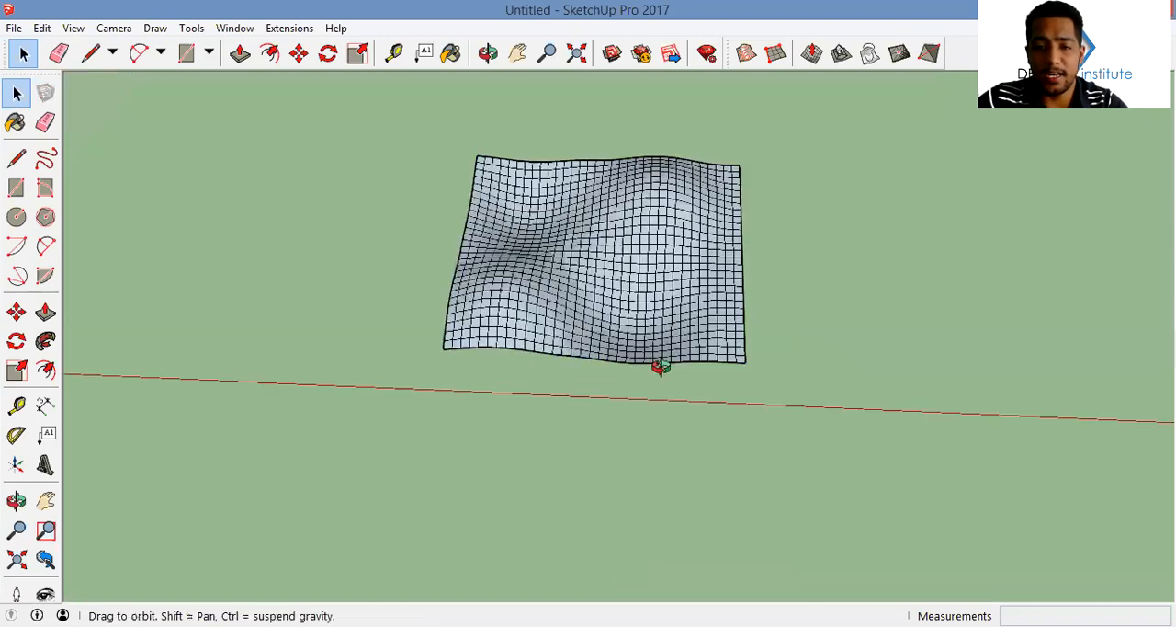
{"action": "middle_click_drag", "start_coordinate": [734, 318], "coordinate": [770, 474]}
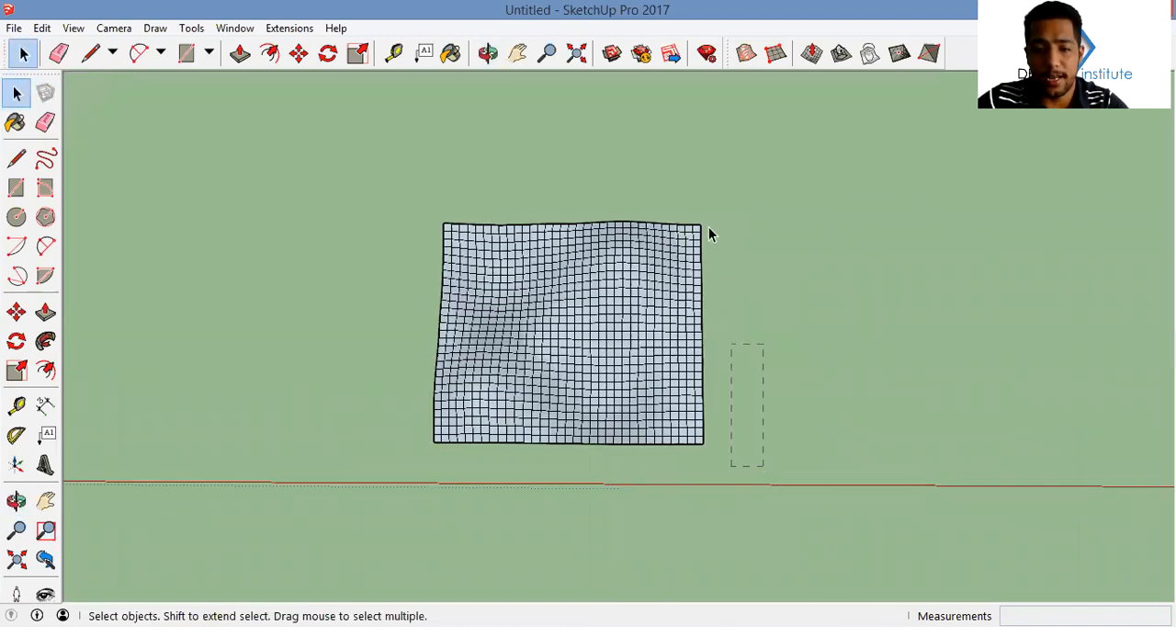
{"action": "left_click_drag", "start_coordinate": [694, 210], "coordinate": [692, 208]}
{"action": "key", "text": "Delete"}
Select the entire terrain mesh and make it a group
{"action": "middle_click_drag", "start_coordinate": [717, 365], "coordinate": [432, 166]}
{"action": "triple_click", "coordinate": [562, 314]}
{"action": "right_click", "coordinate": [559, 313]}
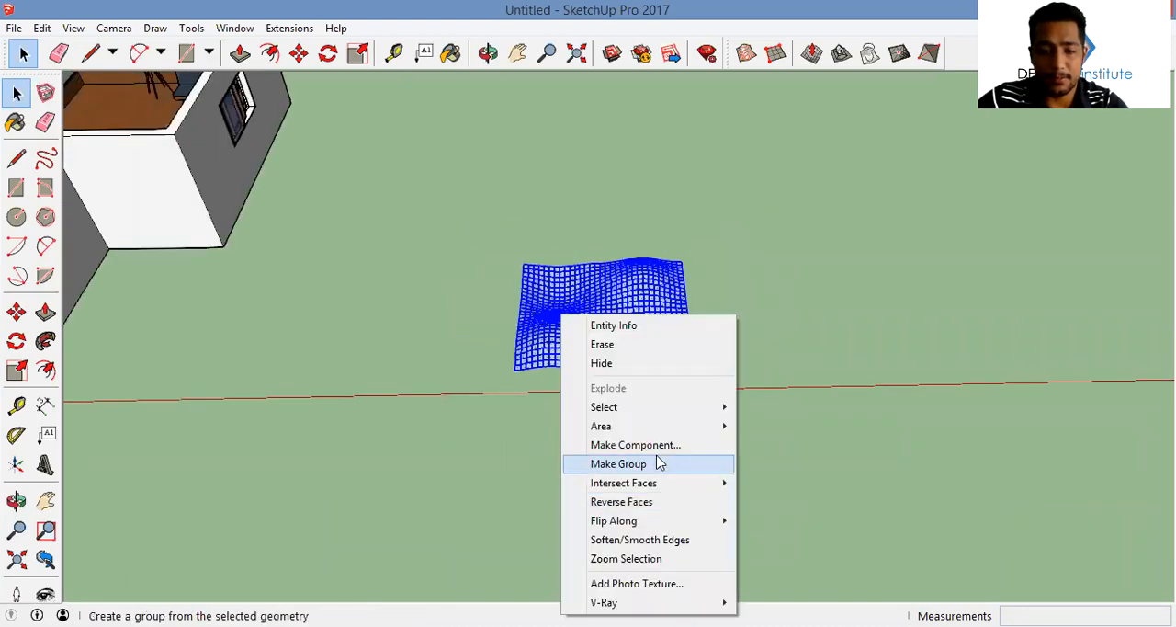
{"action": "left_click", "coordinate": [664, 462]}
Draw a rectangle of 4.65 m by 4.20 m across the terrain between its opposite corners
{"action": "middle_click_drag", "start_coordinate": [551, 318], "coordinate": [522, 395]}
{"action": "key", "text": "r"}
{"action": "scroll", "coordinate": [516, 414], "scroll_direction": "up", "scroll_amount": 3}
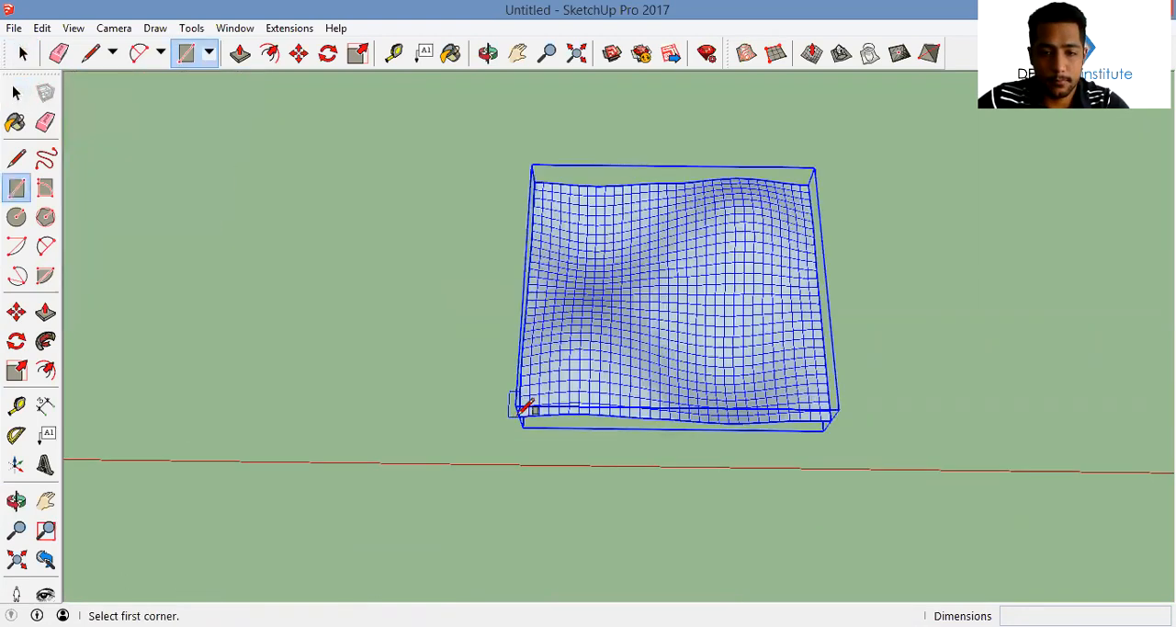
{"action": "left_click", "coordinate": [520, 416]}
{"action": "left_click", "coordinate": [808, 184]}
{"action": "middle_click_drag", "start_coordinate": [806, 185], "coordinate": [769, 150]}
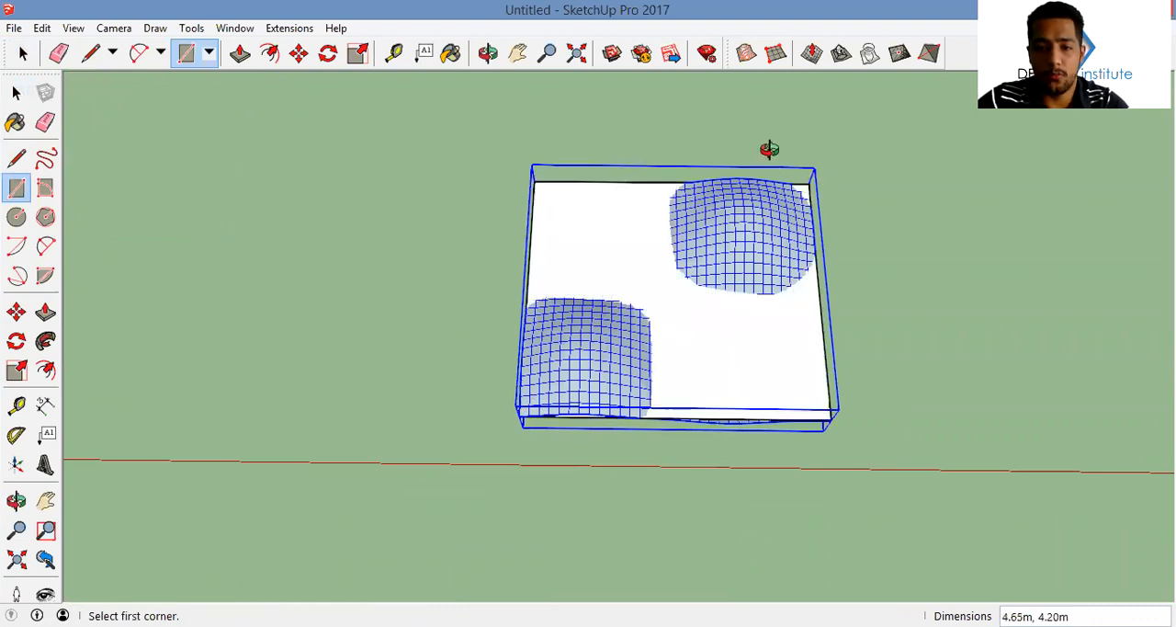
Push/Pull the rectangle above and below the terrain into a box enclosing its full height
{"action": "key", "text": "p"}
{"action": "left_click_drag", "start_coordinate": [787, 374], "coordinate": [793, 355]}
{"action": "middle_click_drag", "start_coordinate": [793, 355], "coordinate": [780, 276]}
{"action": "left_click_drag", "start_coordinate": [781, 275], "coordinate": [800, 394]}
{"action": "middle_click_drag", "start_coordinate": [800, 395], "coordinate": [615, 320]}
Try to scale the box along the red axis to about 0.02, as a thin slab at the terrain's edge
{"action": "key", "text": "space"}
{"action": "triple_click", "coordinate": [615, 321]}
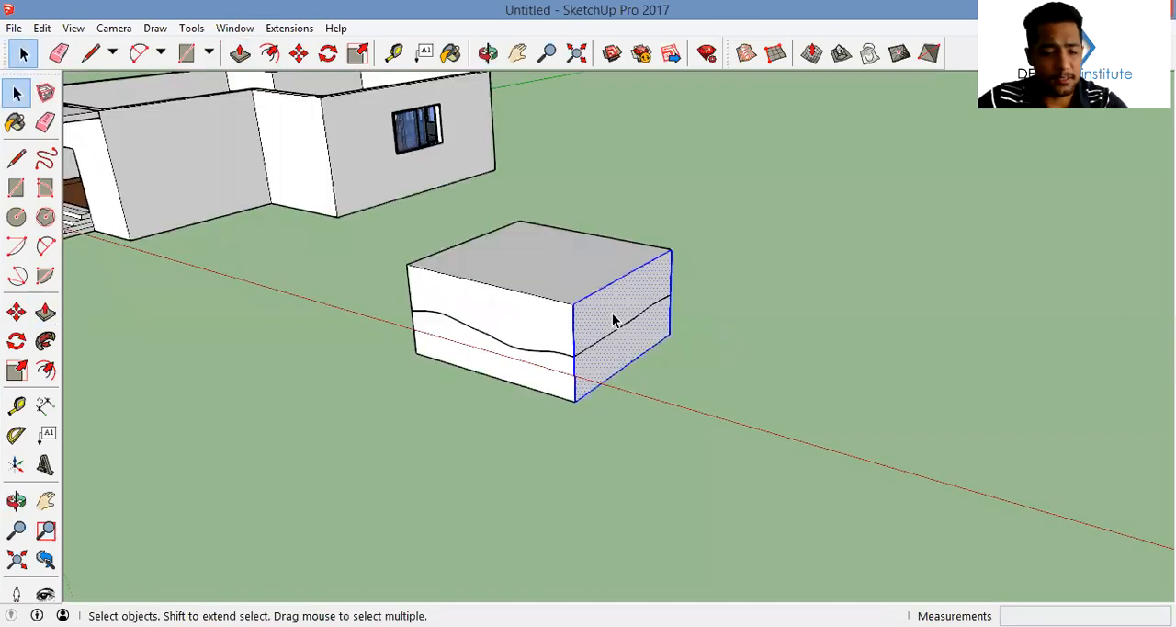
{"action": "scroll", "coordinate": [581, 317], "scroll_direction": "up", "scroll_amount": 3}
{"action": "key", "text": "s"}
{"action": "left_click_drag", "start_coordinate": [652, 329], "coordinate": [359, 303]}
{"action": "mouse_move", "coordinate": [359, 303]}
{"action": "middle_mouse_down"}
{"action": "mouse_move", "coordinate": [438, 247]}
{"action": "mouse_move", "coordinate": [352, 296]}
{"action": "mouse_move", "coordinate": [544, 318]}
{"action": "middle_mouse_up"}
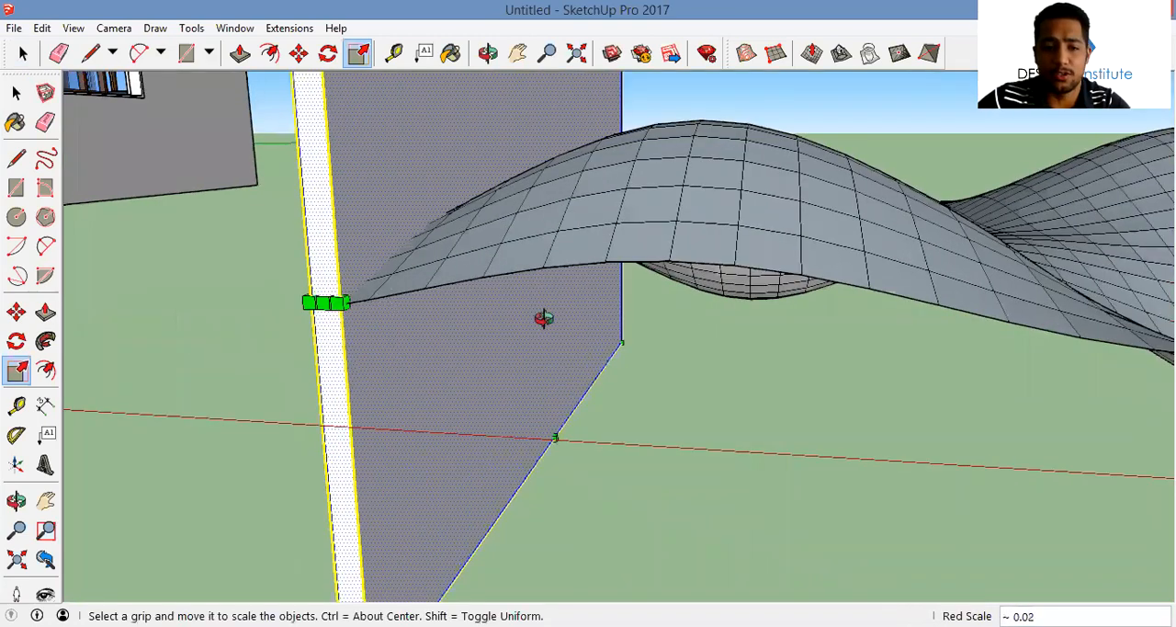
{"action": "key", "text": "space"}
{"action": "scroll", "coordinate": [444, 310], "scroll_direction": "down", "scroll_amount": 3}
{"action": "middle_click_drag", "start_coordinate": [444, 310], "coordinate": [491, 315]}
{"action": "scroll", "coordinate": [473, 306], "scroll_direction": "down", "scroll_amount": 3}
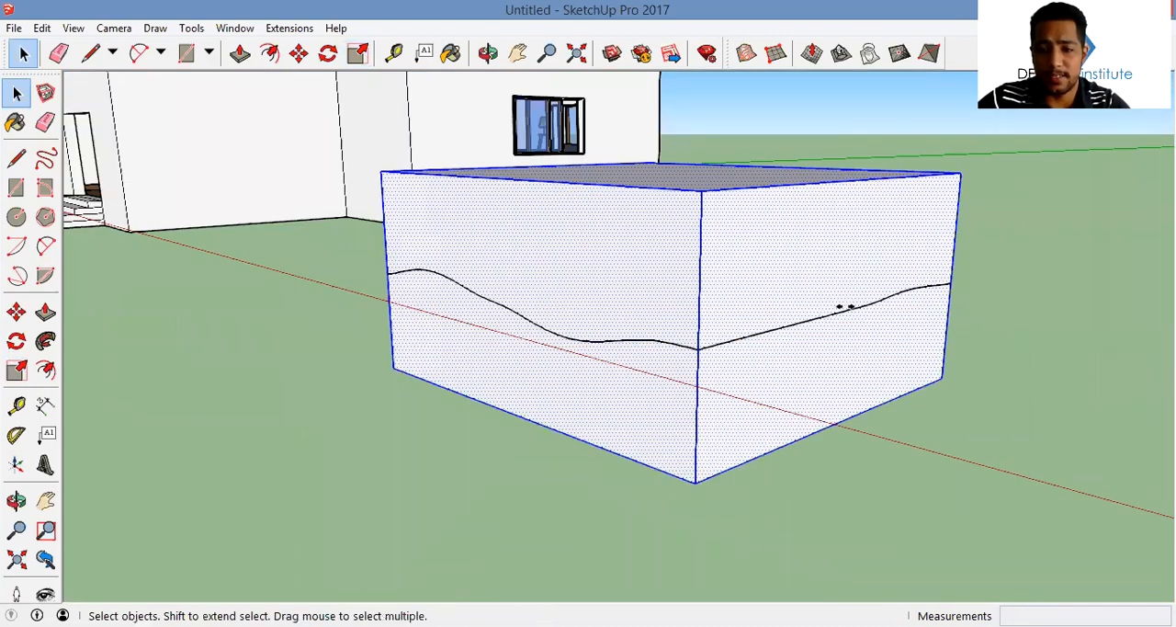
Scale the box along the red axis into a slab one grid cell thick at the terrain's edge
{"action": "key", "text": "s"}
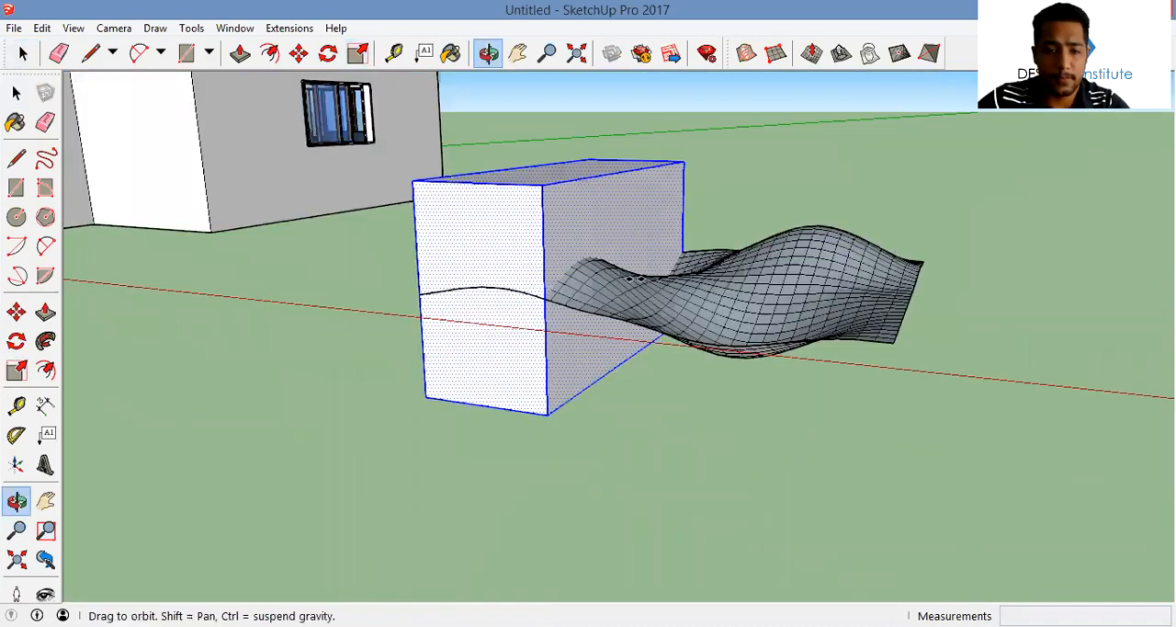
{"action": "middle_click_drag", "start_coordinate": [588, 303], "coordinate": [483, 302]}
{"action": "scroll", "coordinate": [483, 301], "scroll_direction": "up", "scroll_amount": 3}
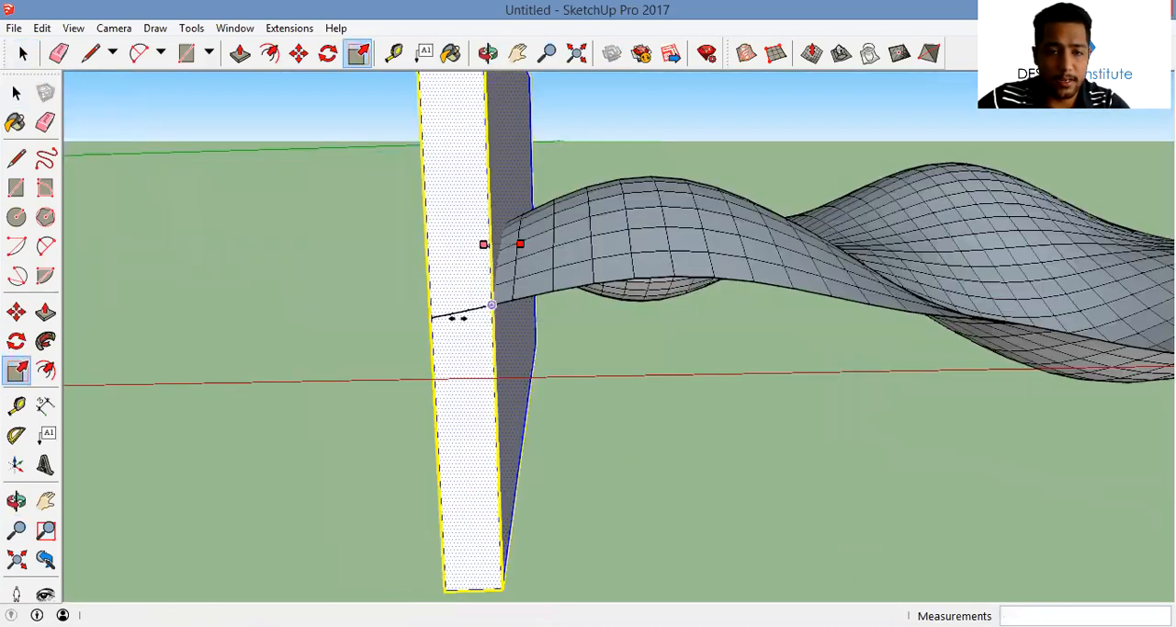
{"action": "scroll", "coordinate": [458, 318], "scroll_direction": "up", "scroll_amount": 1}
{"action": "left_click", "coordinate": [436, 320]}
{"action": "scroll", "coordinate": [450, 331], "scroll_direction": "down", "scroll_amount": 2}
{"action": "key", "text": "m"}
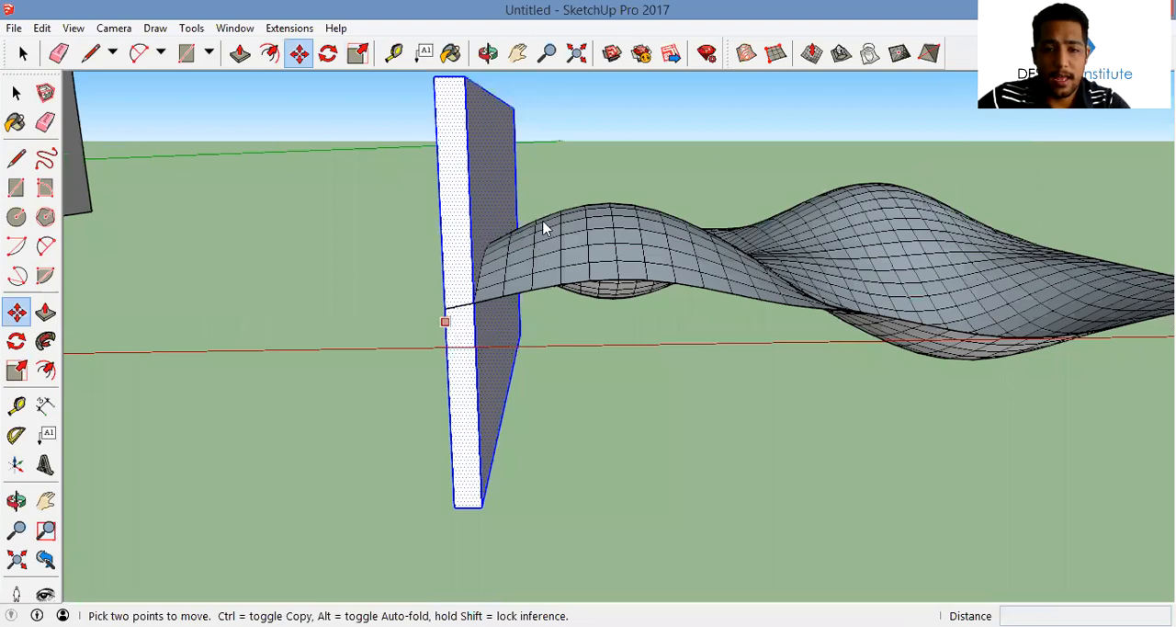
{"action": "right_click", "coordinate": [460, 326]}
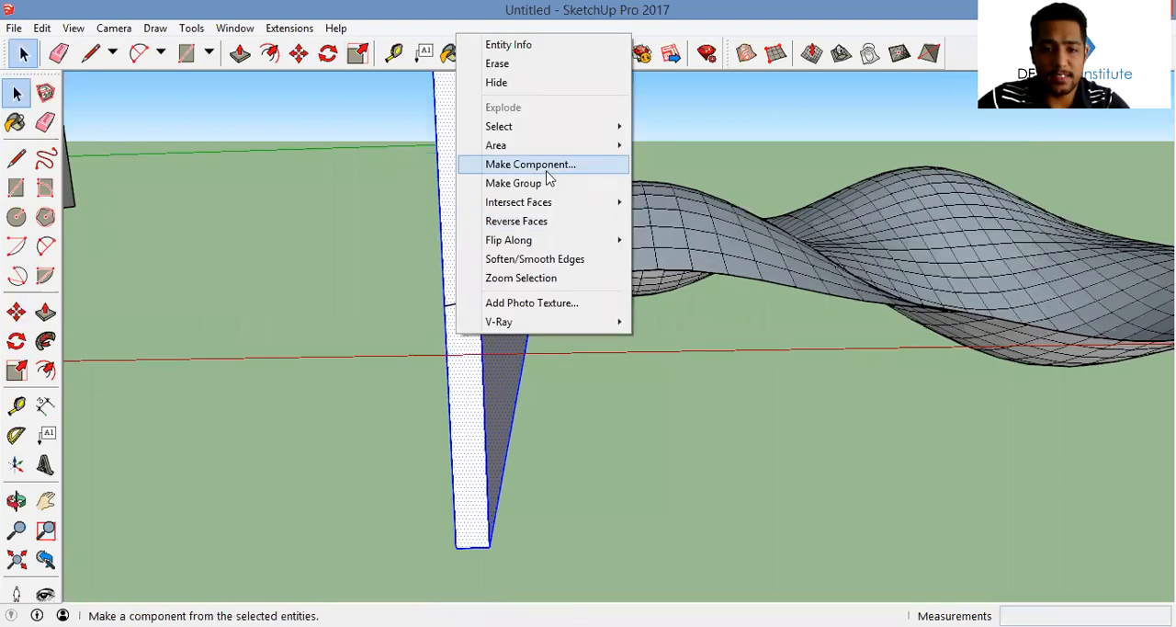
{"action": "left_click", "coordinate": [544, 165]}
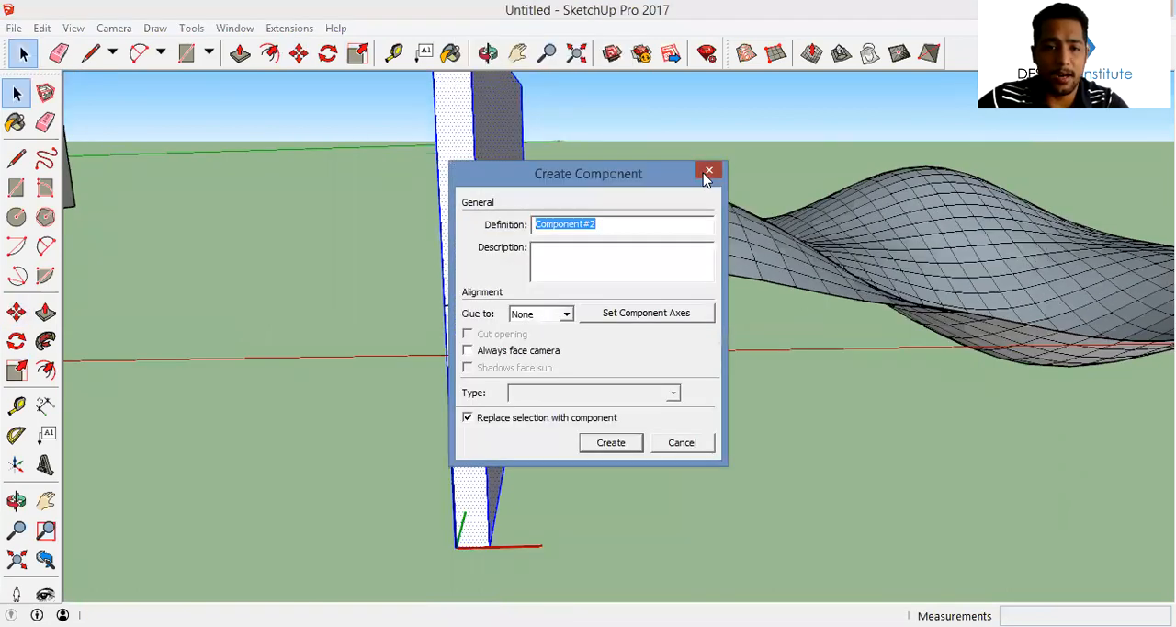
{"action": "left_click", "coordinate": [708, 172]}
Make the thin slab a group
{"action": "right_click", "coordinate": [452, 228]}
{"action": "left_click", "coordinate": [549, 378]}
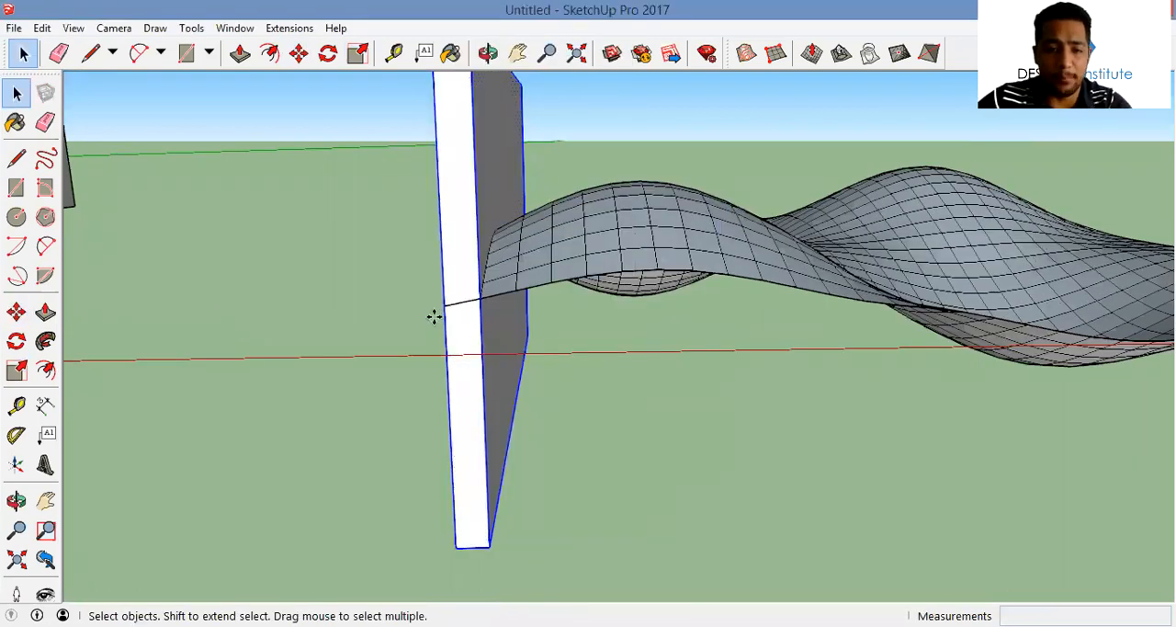
Try arraying adjacent copies of the slab along the red axis across the terrain, and undo the copies
{"action": "scroll", "coordinate": [441, 303], "scroll_direction": "up", "scroll_amount": 5}
{"action": "key", "text": "m"}
{"action": "key", "text": "ctrl"}
{"action": "left_click", "coordinate": [473, 267]}
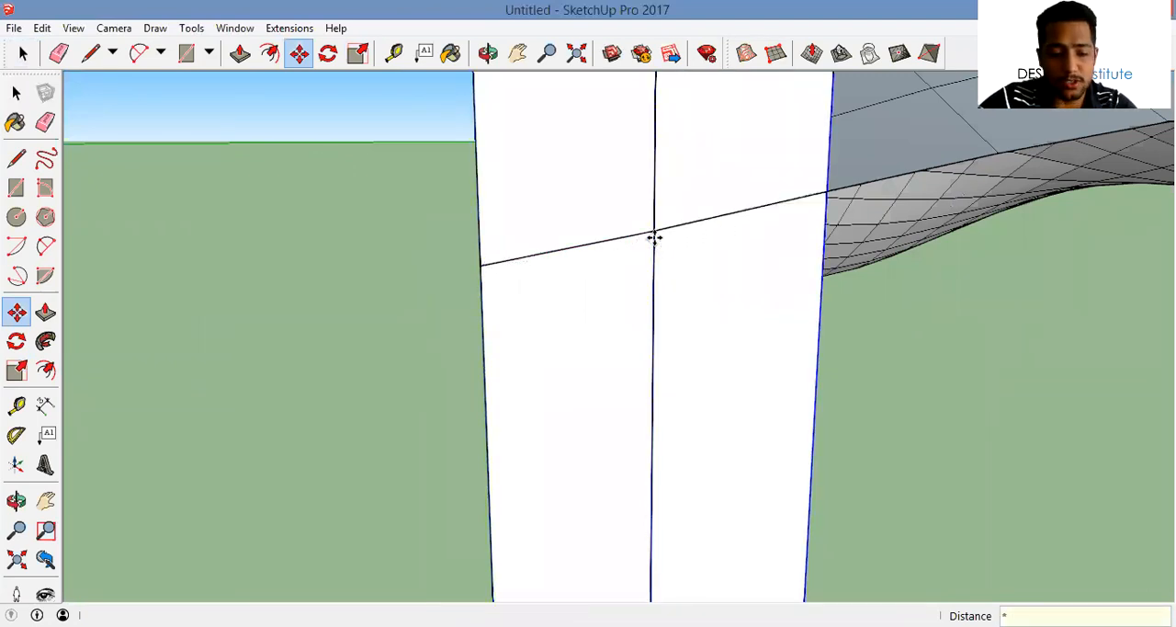
{"action": "key", "text": "Return"}
{"action": "scroll", "coordinate": [580, 247], "scroll_direction": "down", "scroll_amount": 6}
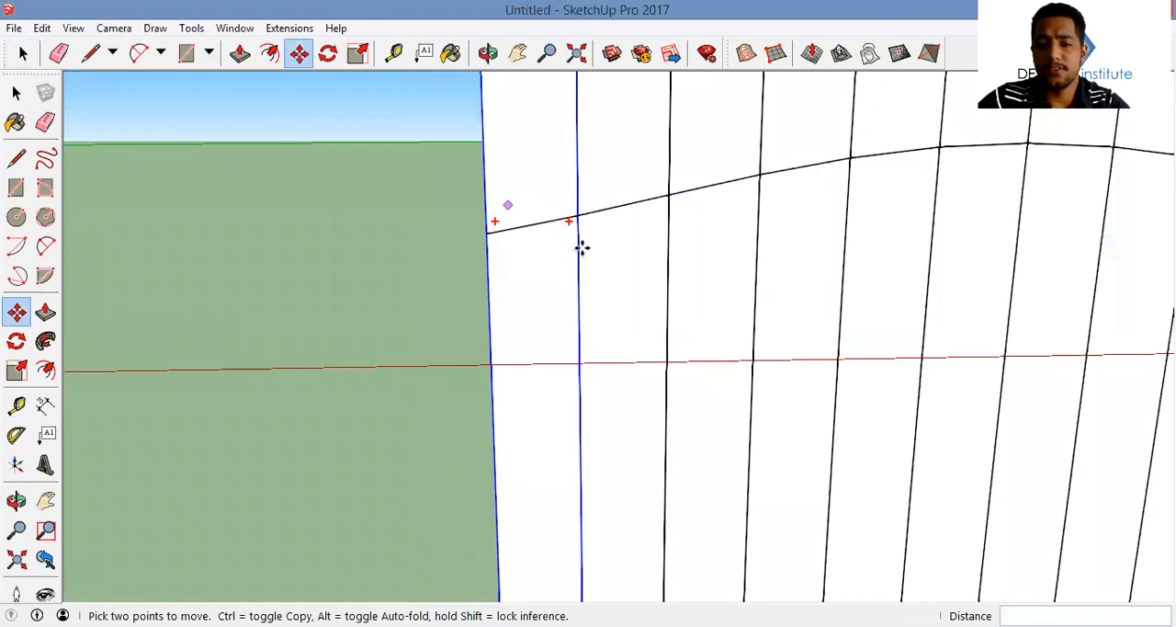
{"action": "mouse_move", "coordinate": [417, 279]}
{"action": "middle_mouse_down"}
{"action": "mouse_move", "coordinate": [490, 281]}
{"action": "mouse_move", "coordinate": [420, 276]}
{"action": "middle_mouse_up"}
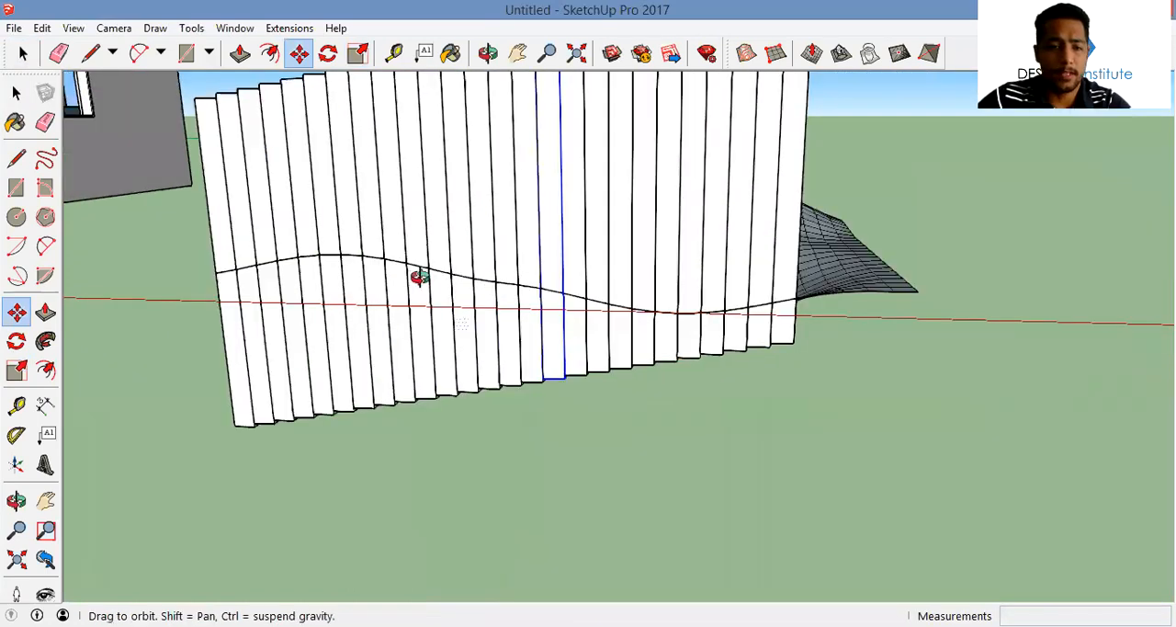
{"action": "key", "text": "ctrl+z"}
{"action": "key", "text": "ctrl+z"}
Copy the slab 0.15 m along the red axis from its upper corner and array it 35 times across the terrain
{"action": "left_click", "coordinate": [407, 175]}
{"action": "mouse_move", "coordinate": [407, 175]}
{"action": "middle_mouse_down"}
{"action": "mouse_move", "coordinate": [416, 178]}
{"action": "mouse_move", "coordinate": [350, 140]}
{"action": "middle_mouse_up"}
{"action": "key", "text": "m"}
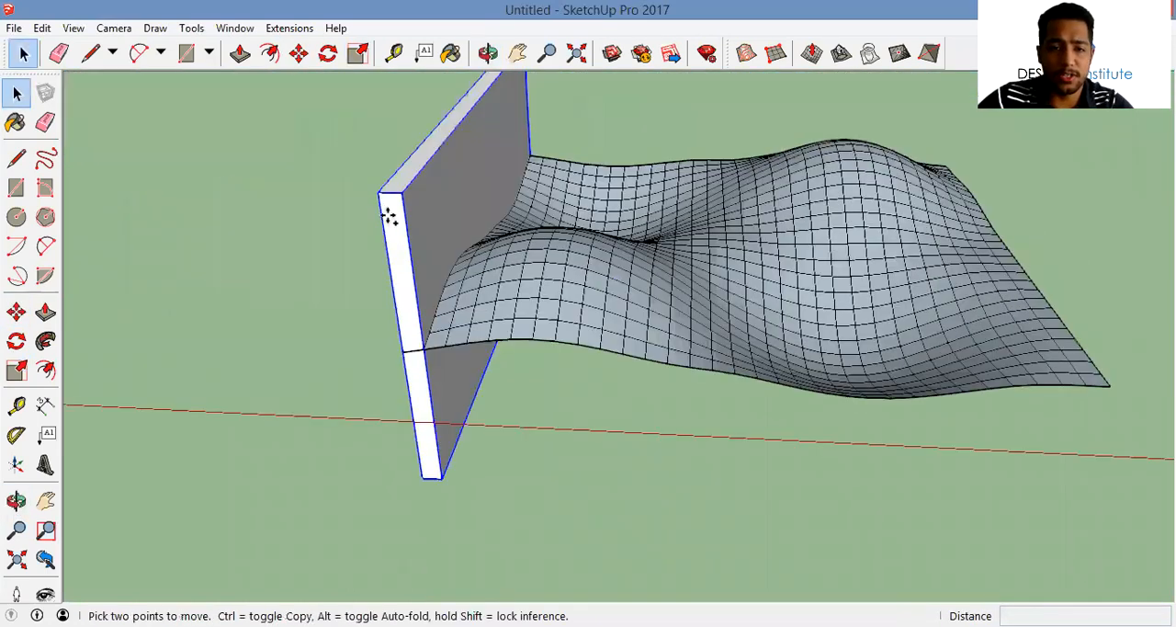
{"action": "scroll", "coordinate": [429, 213], "scroll_direction": "up", "scroll_amount": 4}
{"action": "key", "text": "ctrl"}
{"action": "left_click", "coordinate": [429, 214]}
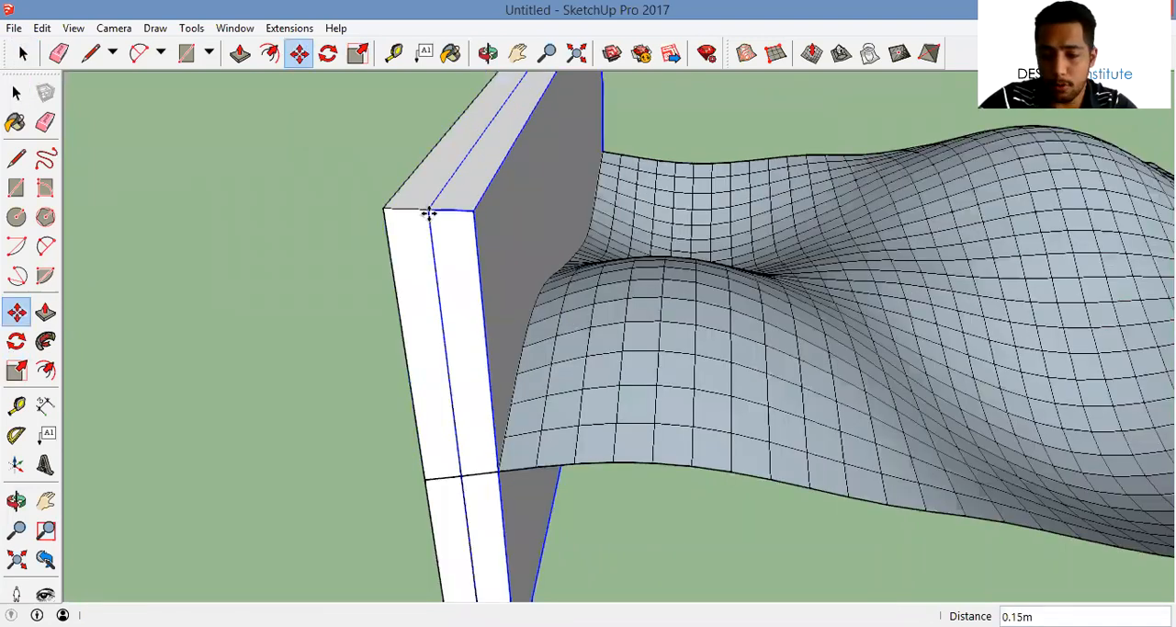
{"action": "key", "text": "Return"}
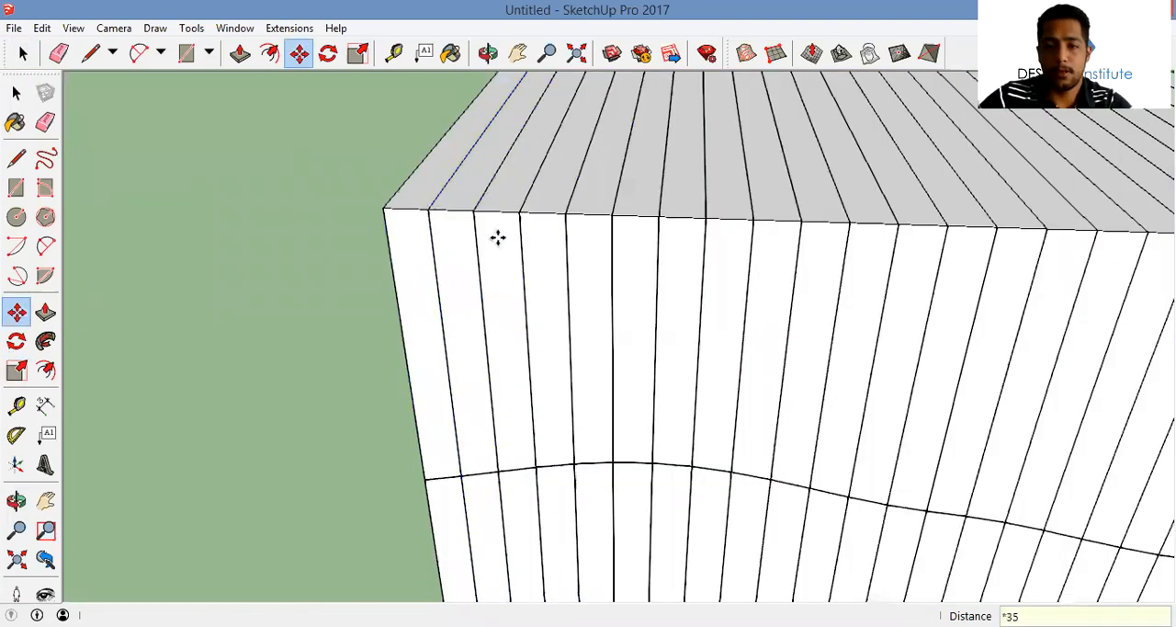
{"action": "scroll", "coordinate": [496, 236], "scroll_direction": "down", "scroll_amount": 3}
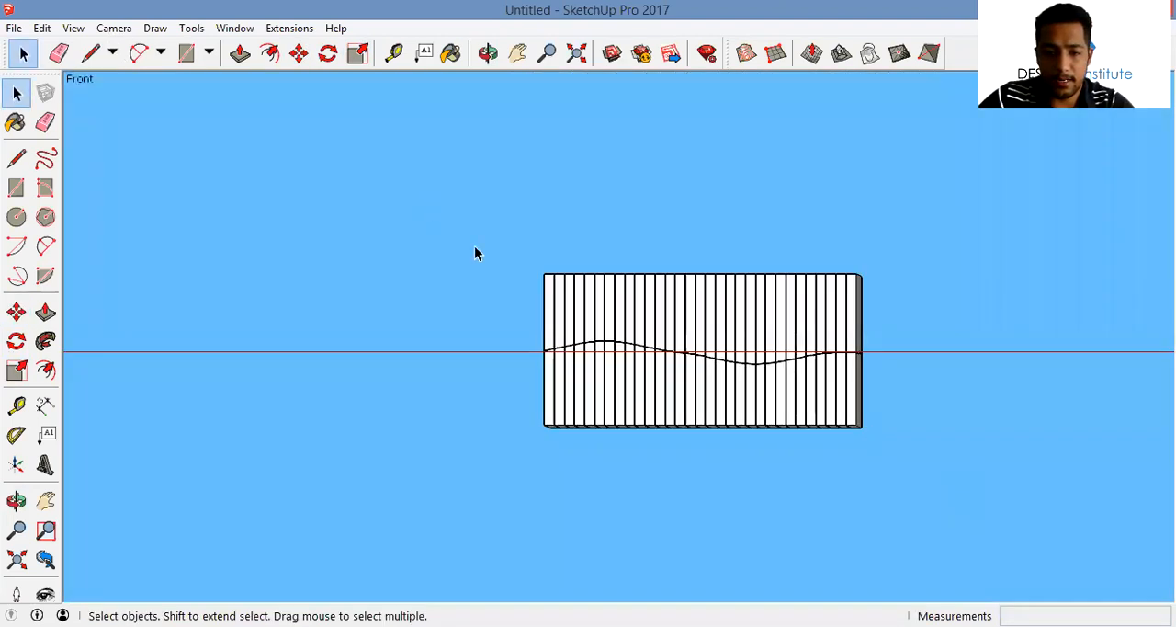
Intersect the faces of the slab array and the terrain mesh within the current selection
{"action": "triple_click", "coordinate": [660, 338]}
{"action": "right_click", "coordinate": [796, 225]}
{"action": "mouse_move", "coordinate": [781, 208]}
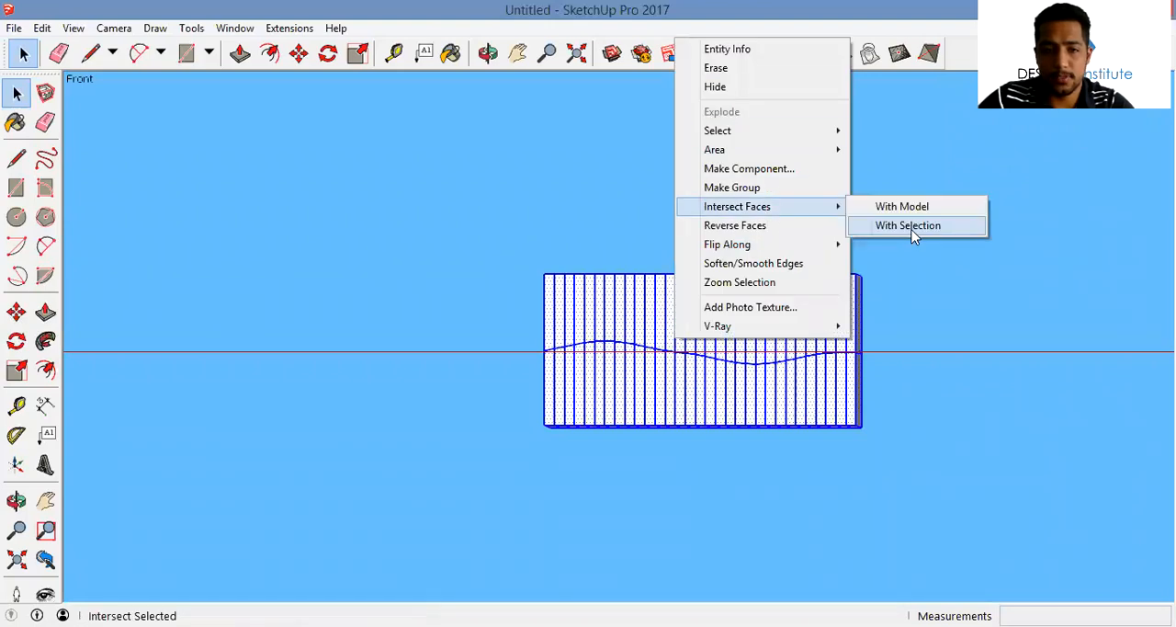
{"action": "left_click", "coordinate": [910, 226]}
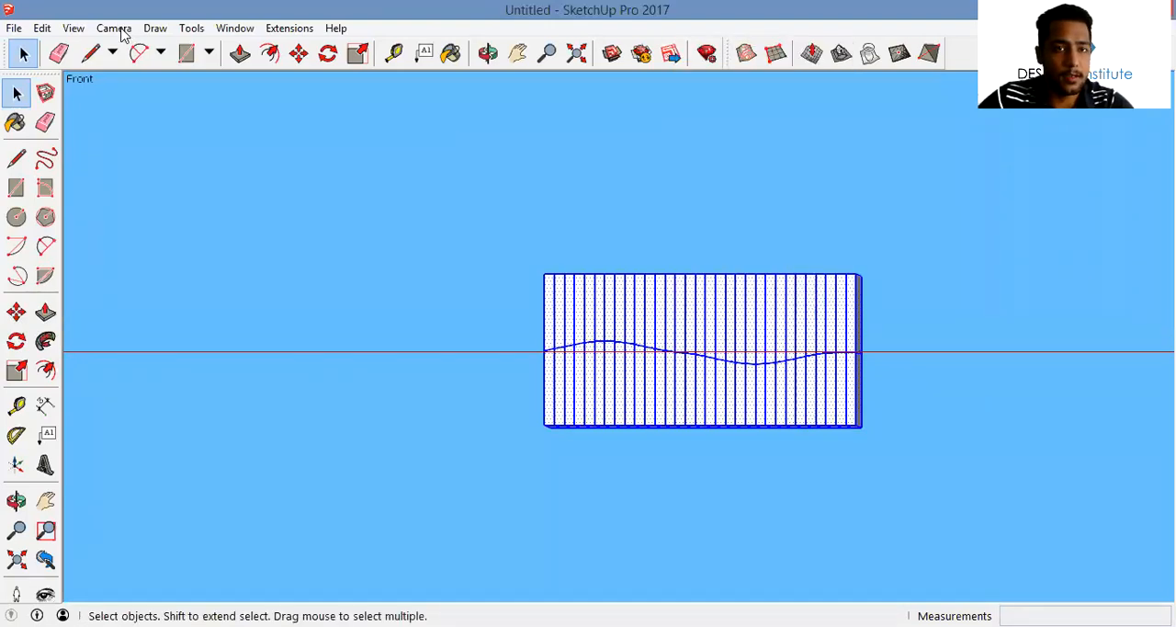
{"action": "mouse_move", "coordinate": [493, 217]}
{"action": "middle_mouse_down"}
{"action": "mouse_move", "coordinate": [517, 266]}
{"action": "mouse_move", "coordinate": [514, 222]}
{"action": "middle_mouse_up"}
In the standard Front view, delete every second slab at the right end of the block, opening three gaps
{"action": "left_click", "coordinate": [156, 28]}
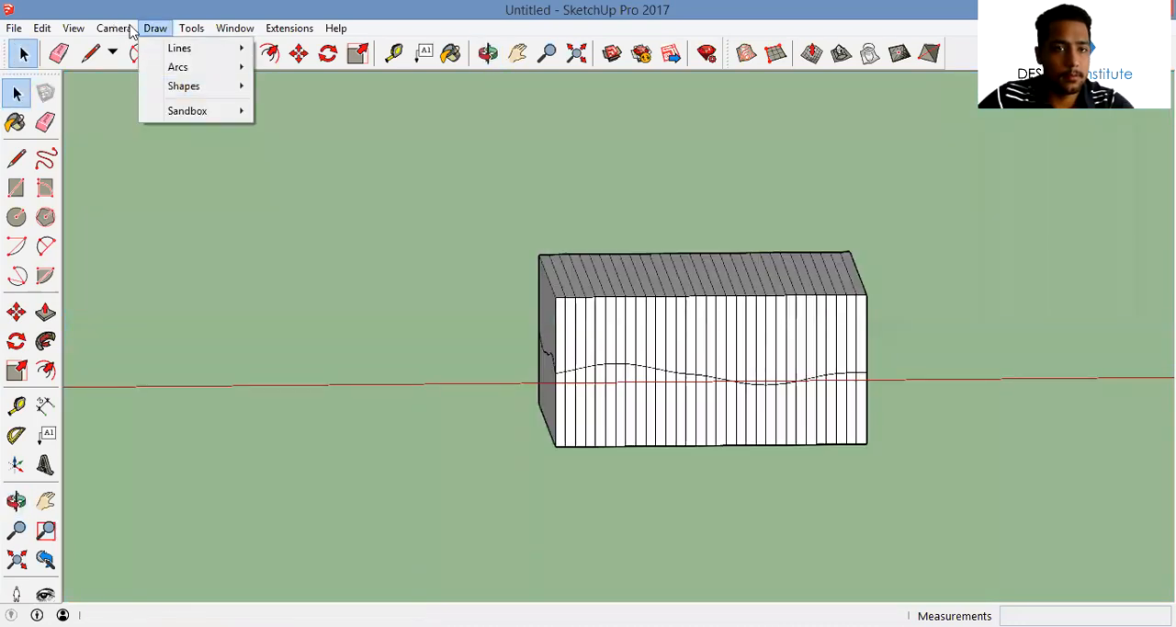
{"action": "mouse_move", "coordinate": [114, 27]}
{"action": "mouse_move", "coordinate": [275, 86]}
{"action": "left_click", "coordinate": [370, 123]}
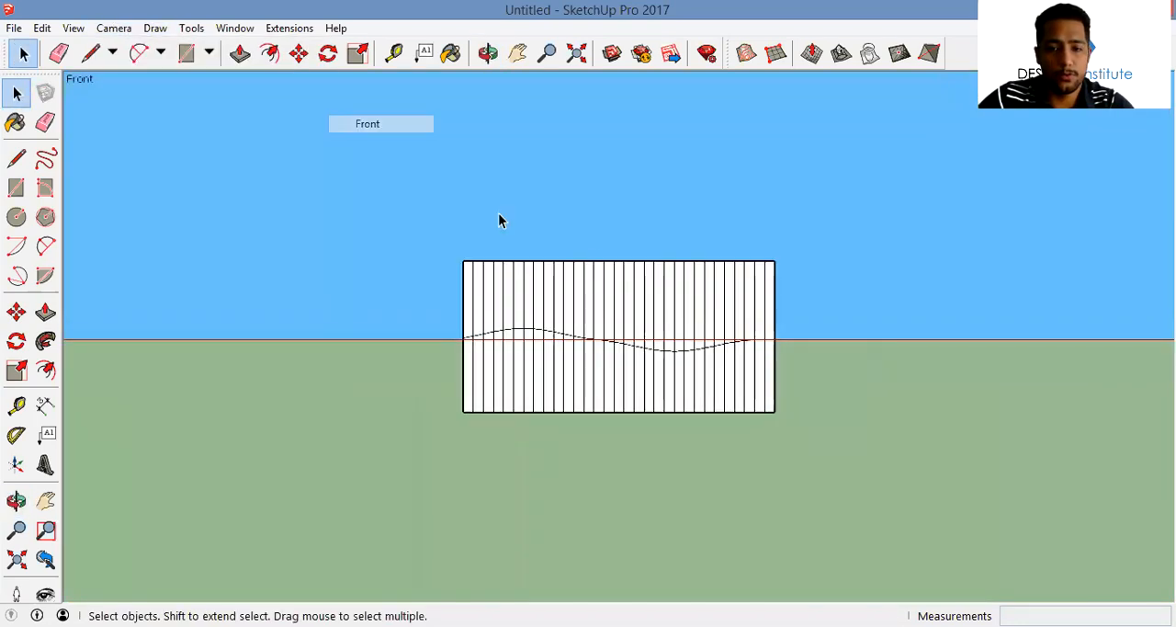
{"action": "left_click_drag", "start_coordinate": [764, 250], "coordinate": [768, 254]}
{"action": "left_click", "coordinate": [770, 254]}
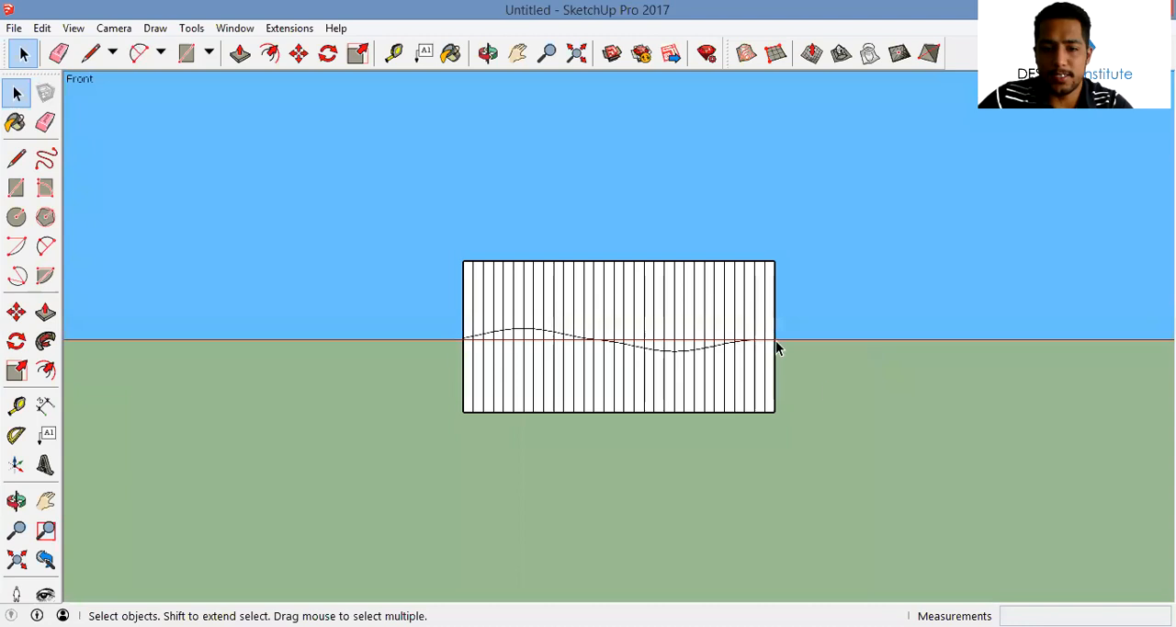
{"action": "left_click_drag", "start_coordinate": [762, 228], "coordinate": [759, 421]}
{"action": "key", "text": "Delete"}
{"action": "key", "text": "Delete"}
{"action": "mouse_move", "coordinate": [738, 241]}
{"action": "left_mouse_down"}
{"action": "mouse_move", "coordinate": [739, 421]}
{"action": "mouse_move", "coordinate": [719, 244]}
{"action": "left_mouse_up"}
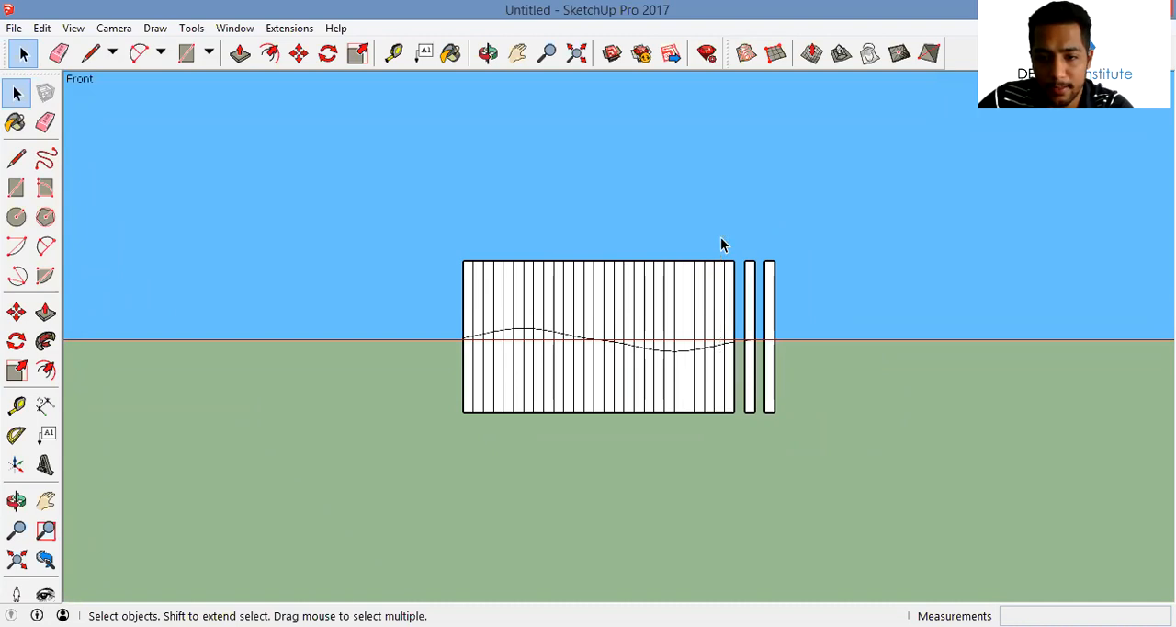
{"action": "key", "text": "Delete"}
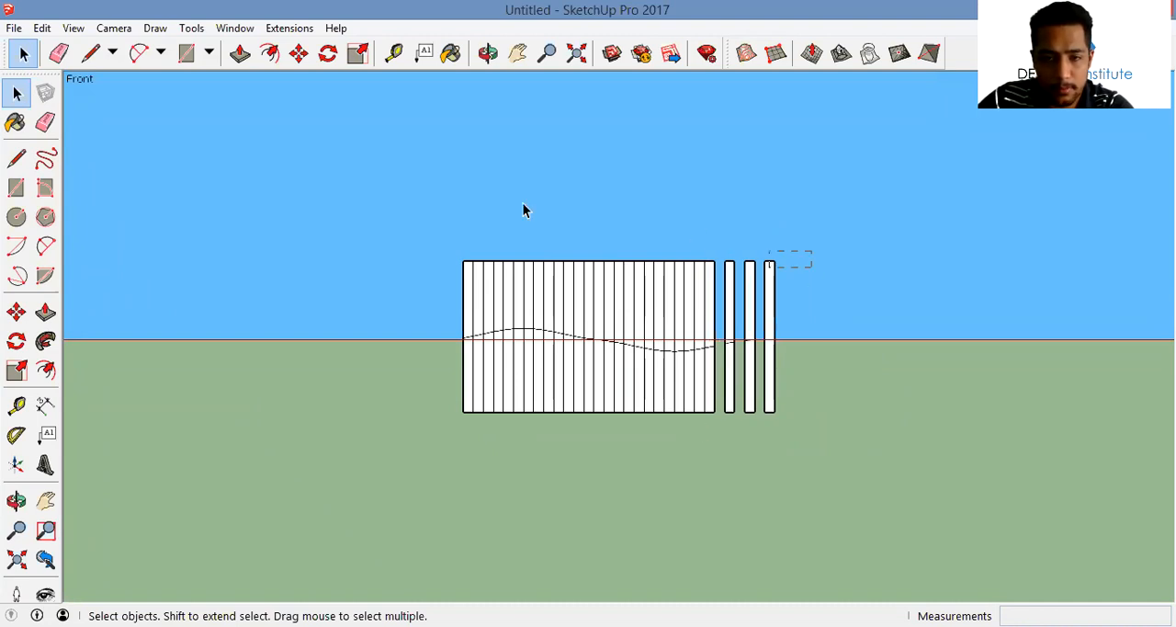
Remove the slab portions above the terrain curve and delete two alternate slabs at the left end of the block
{"action": "middle_click_drag", "start_coordinate": [522, 210], "coordinate": [639, 327]}
{"action": "scroll", "coordinate": [454, 420], "scroll_direction": "up", "scroll_amount": 3}
{"action": "left_click_drag", "start_coordinate": [457, 283], "coordinate": [449, 190]}
{"action": "key", "text": "Delete"}
{"action": "left_click_drag", "start_coordinate": [496, 428], "coordinate": [483, 202]}
{"action": "key", "text": "Delete"}
Delete every second slab across the remaining middle of the block, leaving evenly spaced slats
{"action": "left_click", "coordinate": [526, 221]}
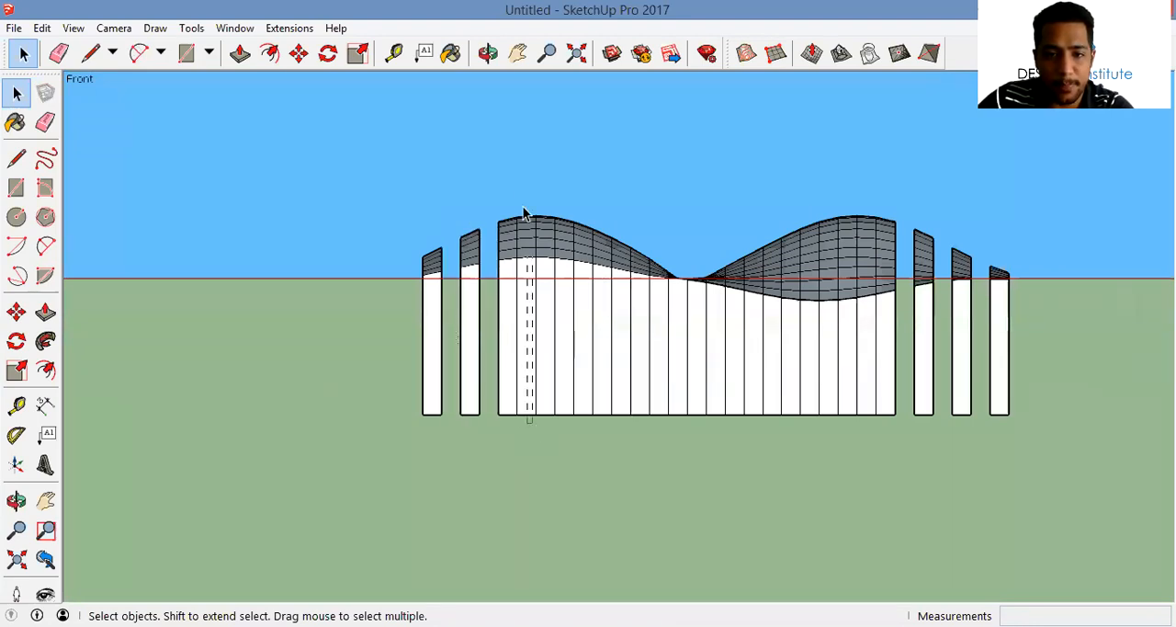
{"action": "key", "text": "Delete"}
{"action": "left_click", "coordinate": [563, 214]}
{"action": "key", "text": "Delete"}
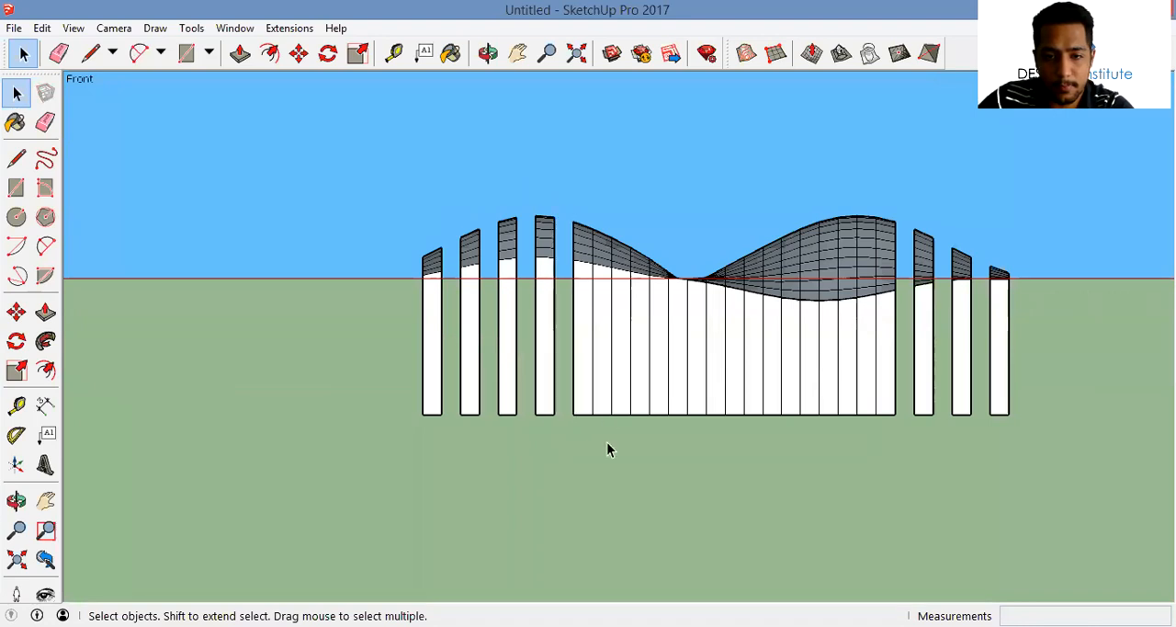
{"action": "left_click", "coordinate": [607, 248]}
{"action": "key", "text": "Delete"}
{"action": "left_click", "coordinate": [640, 280]}
{"action": "key", "text": "Delete"}
{"action": "left_click", "coordinate": [672, 268]}
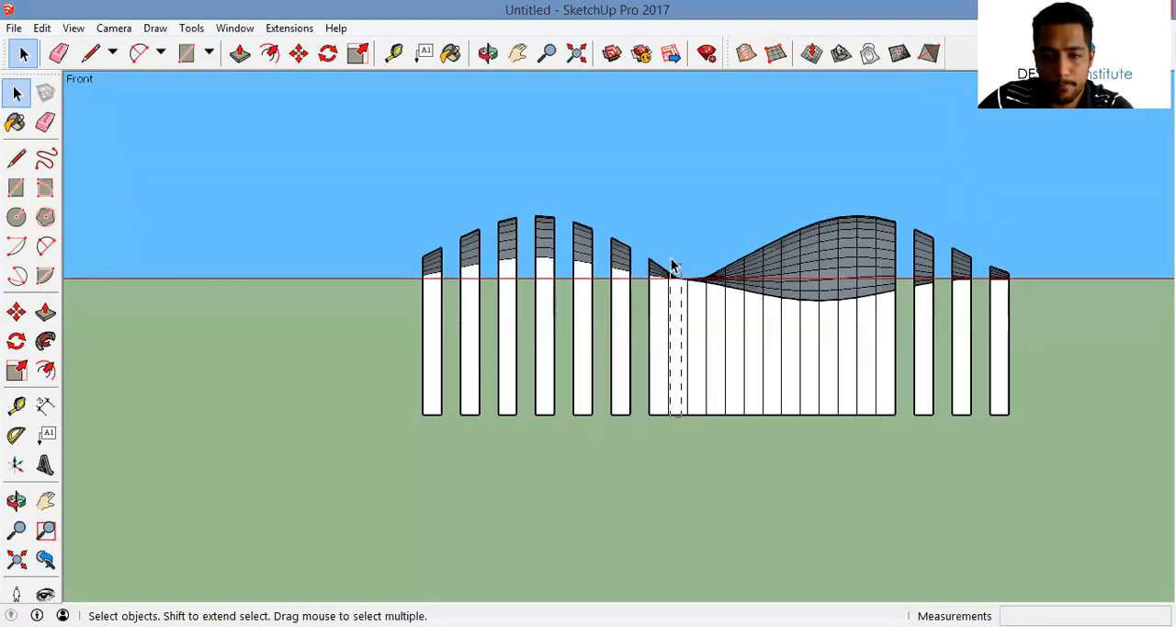
{"action": "key", "text": "Delete"}
{"action": "left_click", "coordinate": [716, 250]}
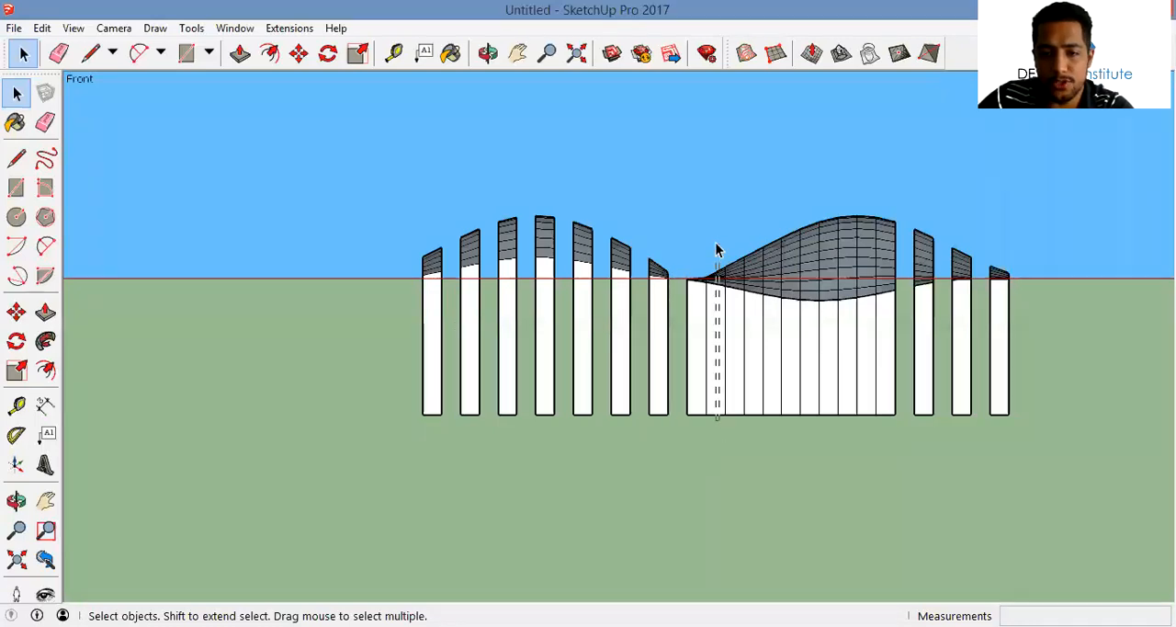
{"action": "key", "text": "Delete"}
{"action": "left_click", "coordinate": [755, 248]}
{"action": "key", "text": "Delete"}
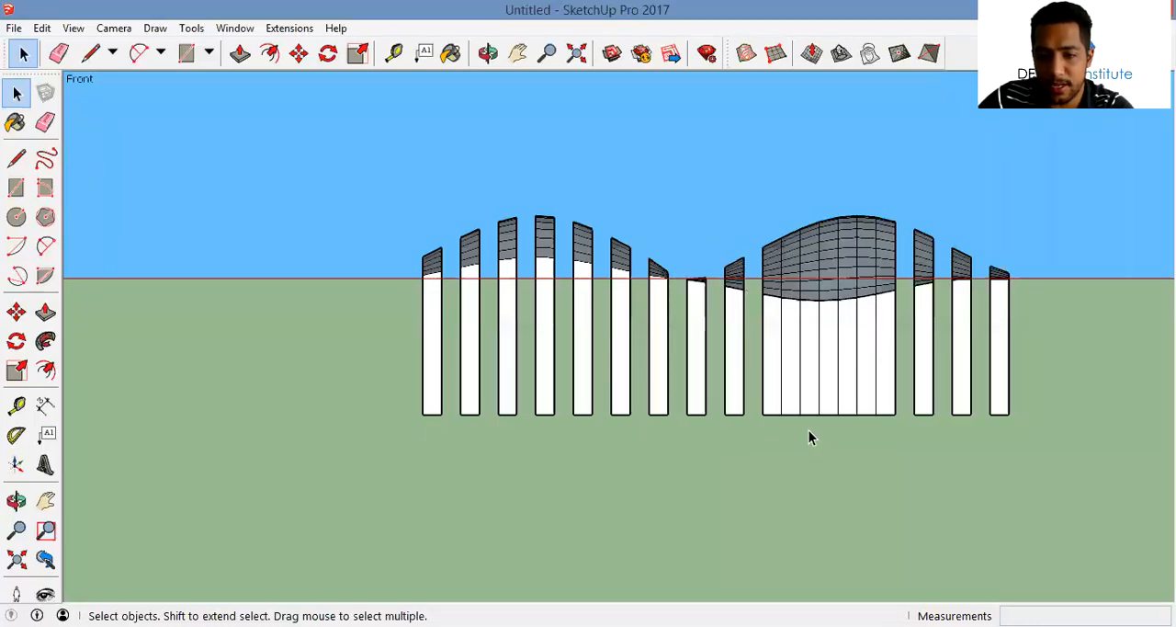
{"action": "left_click", "coordinate": [796, 230]}
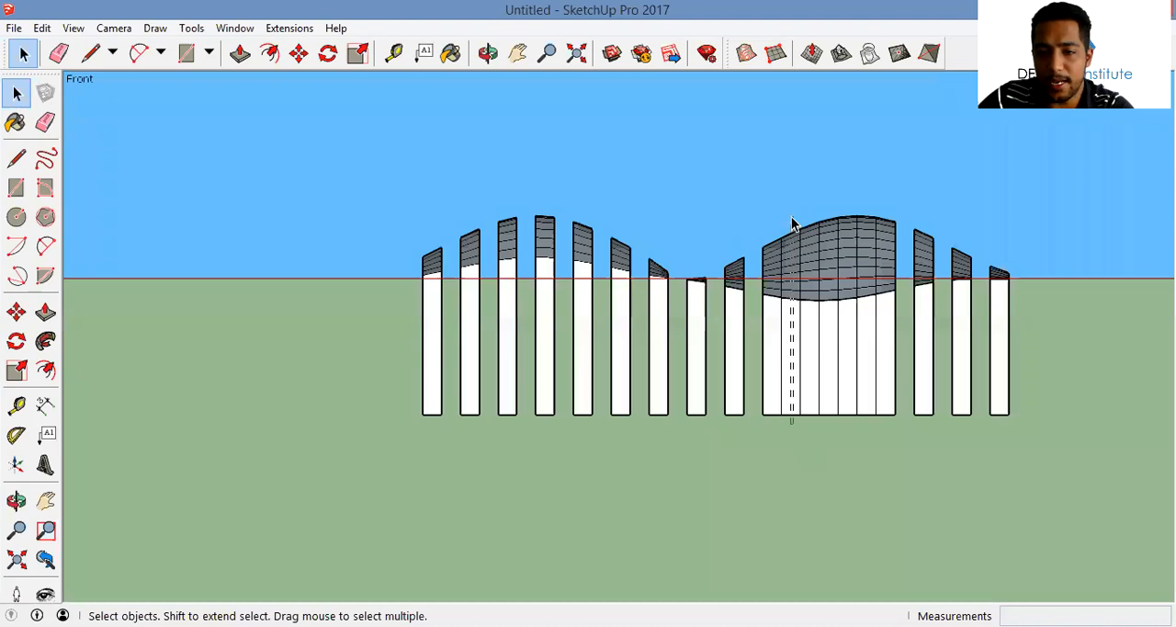
{"action": "key", "text": "Delete"}
{"action": "left_click", "coordinate": [832, 230]}
{"action": "key", "text": "Delete"}
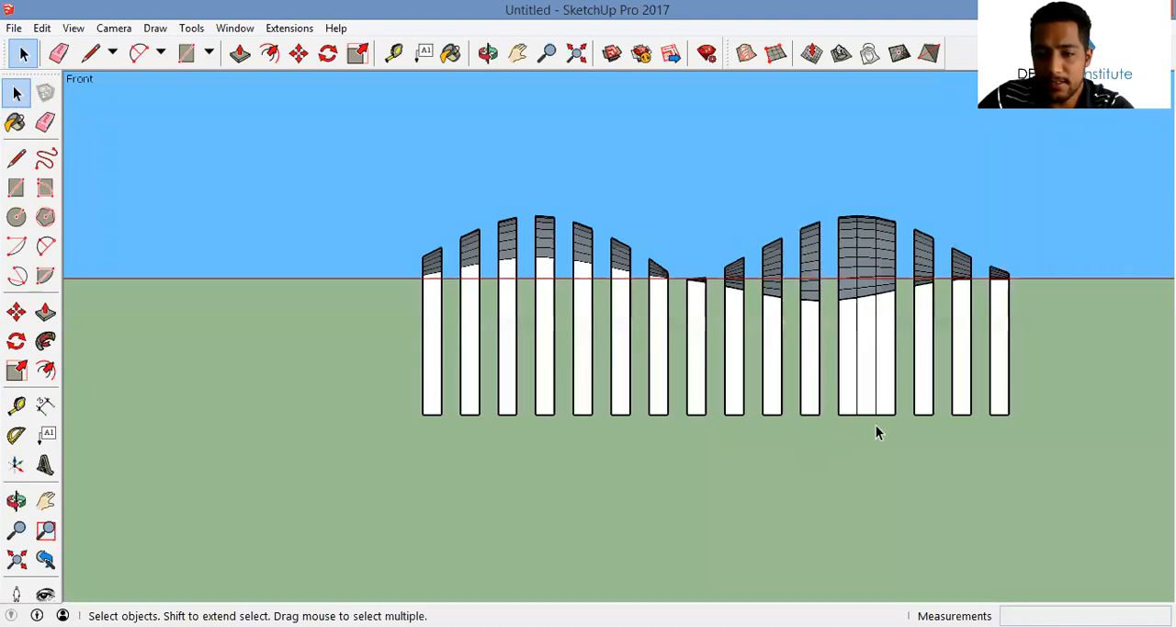
{"action": "left_click", "coordinate": [864, 216]}
{"action": "key", "text": "Delete"}
Paint the first few slats with Wood Veneer 01 from the Wood material collection
{"action": "middle_click_drag", "start_coordinate": [867, 207], "coordinate": [772, 310]}
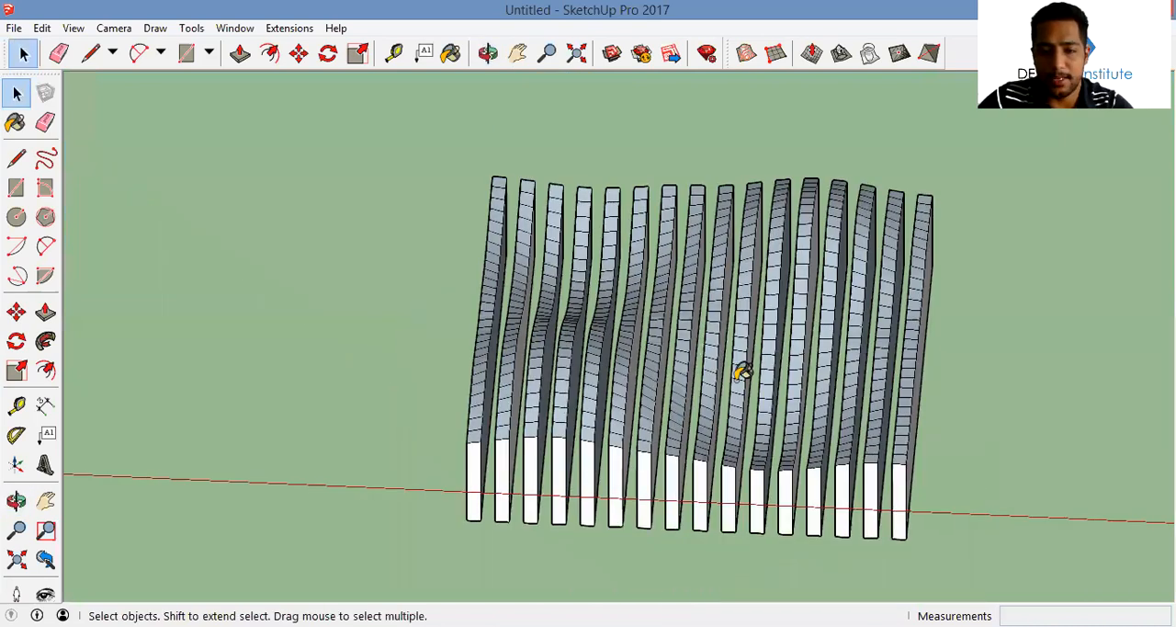
{"action": "key", "text": "b"}
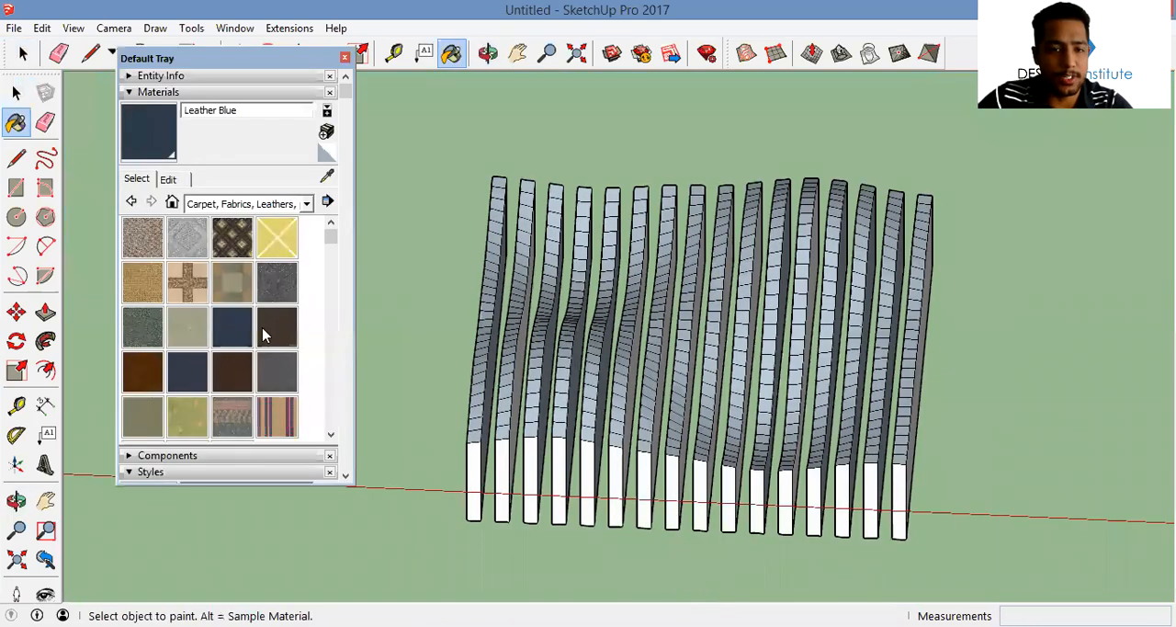
{"action": "left_click", "coordinate": [307, 206]}
{"action": "left_click", "coordinate": [242, 441]}
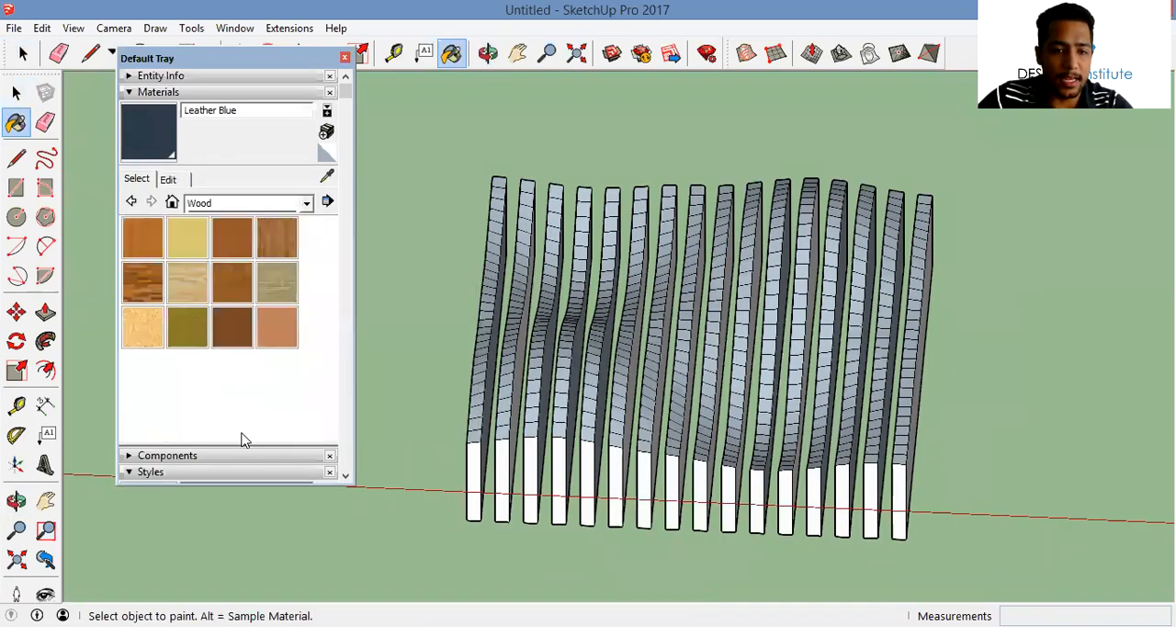
{"action": "left_click", "coordinate": [234, 324]}
{"action": "left_click", "coordinate": [542, 372]}
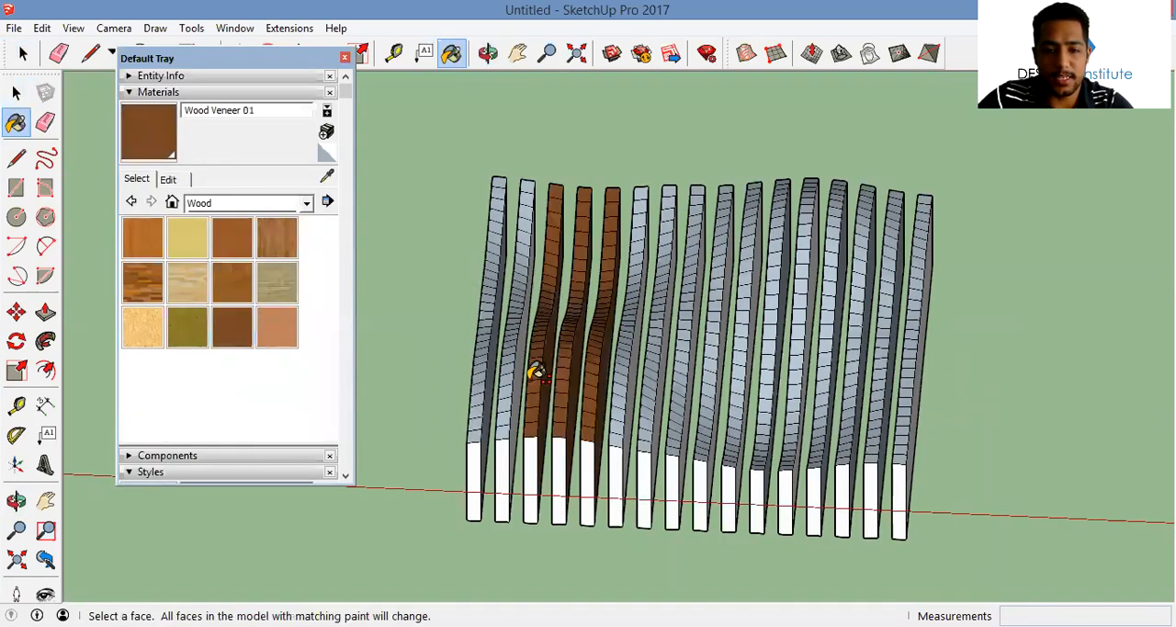
Try filling all matching unpainted slat faces with Wood Veneer 01, and undo that fill
{"action": "left_click", "coordinate": [699, 378], "text": "shift"}
{"action": "scroll", "coordinate": [827, 372], "scroll_direction": "down", "scroll_amount": 6}
{"action": "mouse_move", "coordinate": [766, 380]}
{"action": "middle_mouse_down"}
{"action": "mouse_move", "coordinate": [696, 399]}
{"action": "mouse_move", "coordinate": [655, 391]}
{"action": "mouse_move", "coordinate": [581, 338]}
{"action": "middle_mouse_up"}
{"action": "key", "text": "space"}
{"action": "scroll", "coordinate": [688, 447], "scroll_direction": "up", "scroll_amount": 4}
{"action": "middle_click_drag", "start_coordinate": [691, 446], "coordinate": [886, 490]}
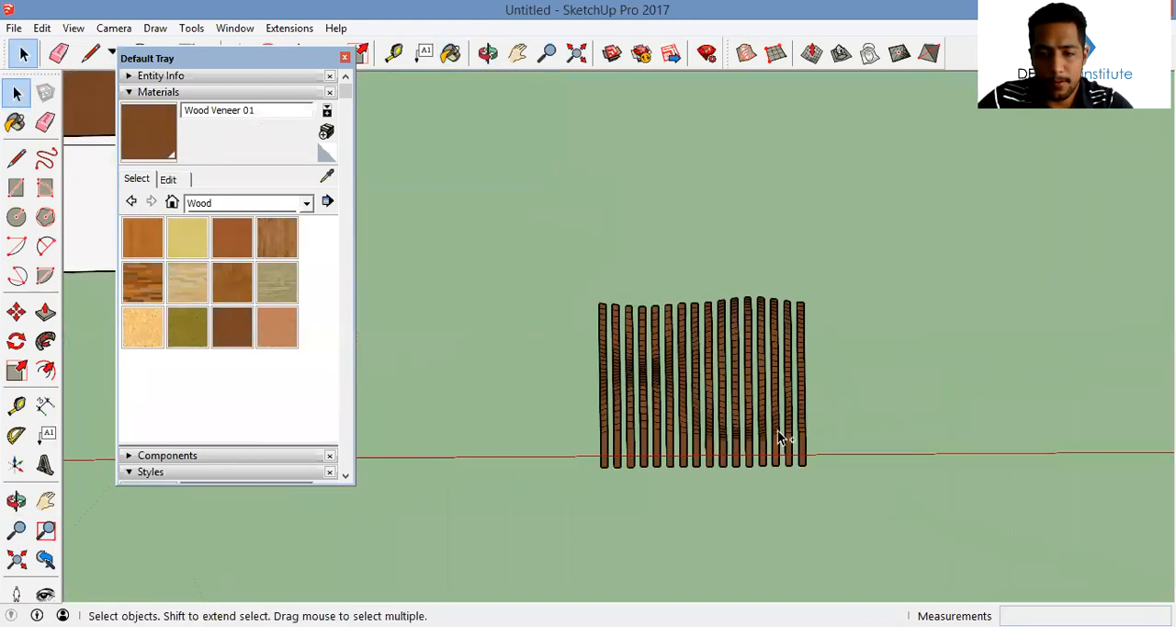
{"action": "scroll", "coordinate": [770, 415], "scroll_direction": "down", "scroll_amount": 3}
{"action": "key", "text": "ctrl+z"}
Fill all the remaining unpainted slats with Wood Veneer 01
{"action": "scroll", "coordinate": [785, 392], "scroll_direction": "up", "scroll_amount": 3}
{"action": "key", "text": "b"}
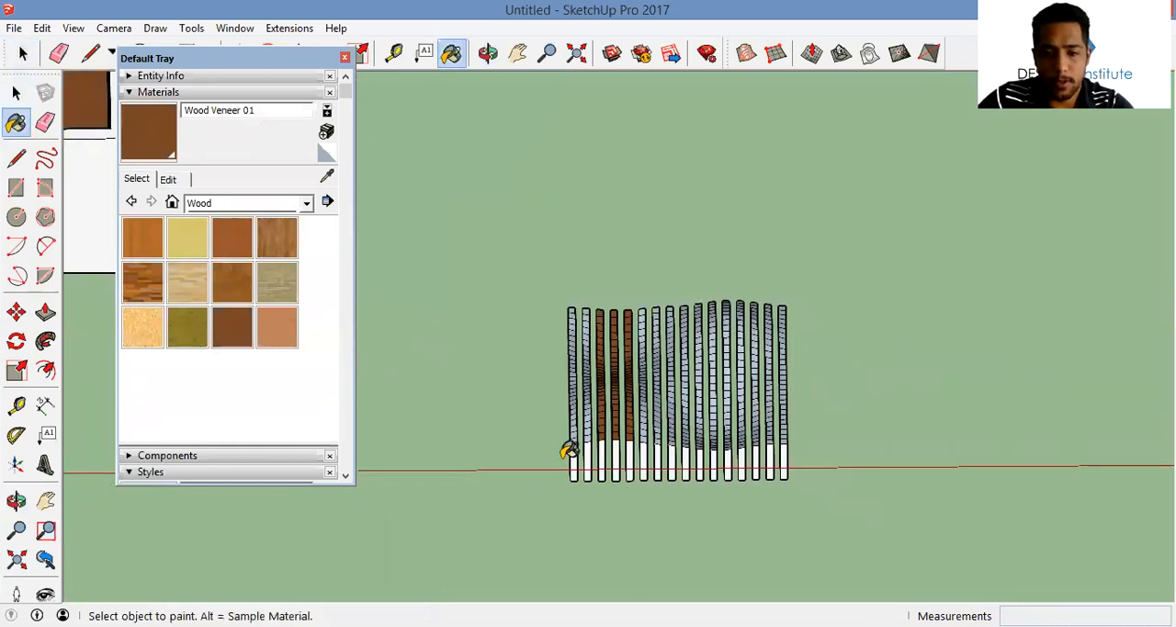
{"action": "scroll", "coordinate": [572, 451], "scroll_direction": "up", "scroll_amount": 2}
{"action": "left_click", "coordinate": [581, 436], "text": "shift"}
{"action": "key", "text": "space"}
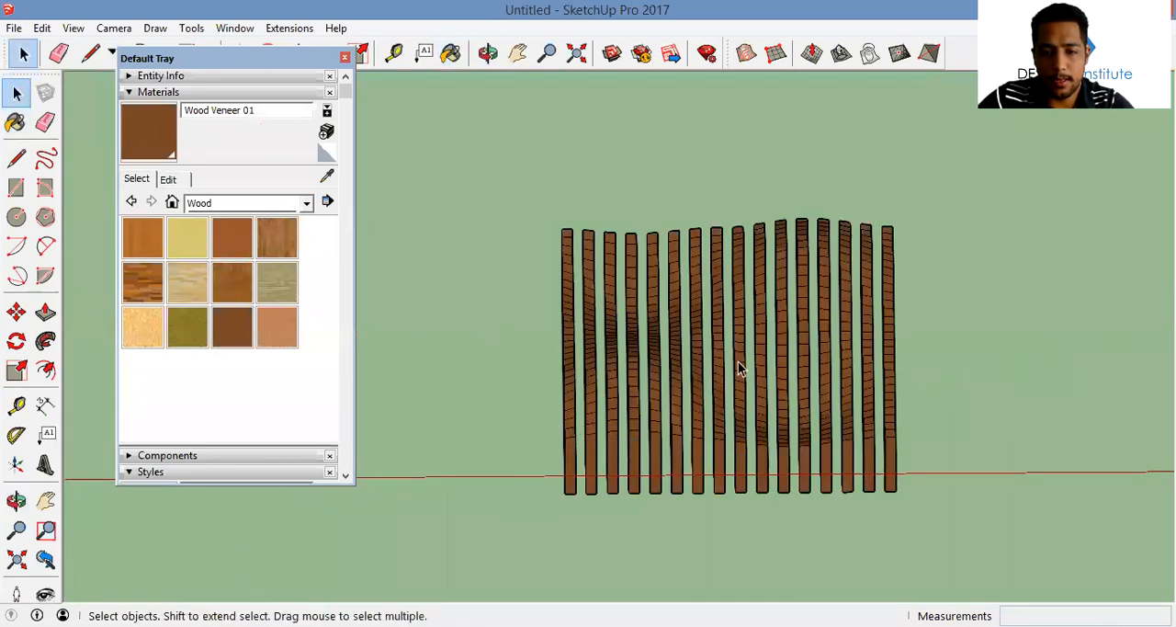
Make all the wood slats one group and close the materials tray
{"action": "key", "text": "ctrl+a"}
{"action": "right_click", "coordinate": [648, 357]}
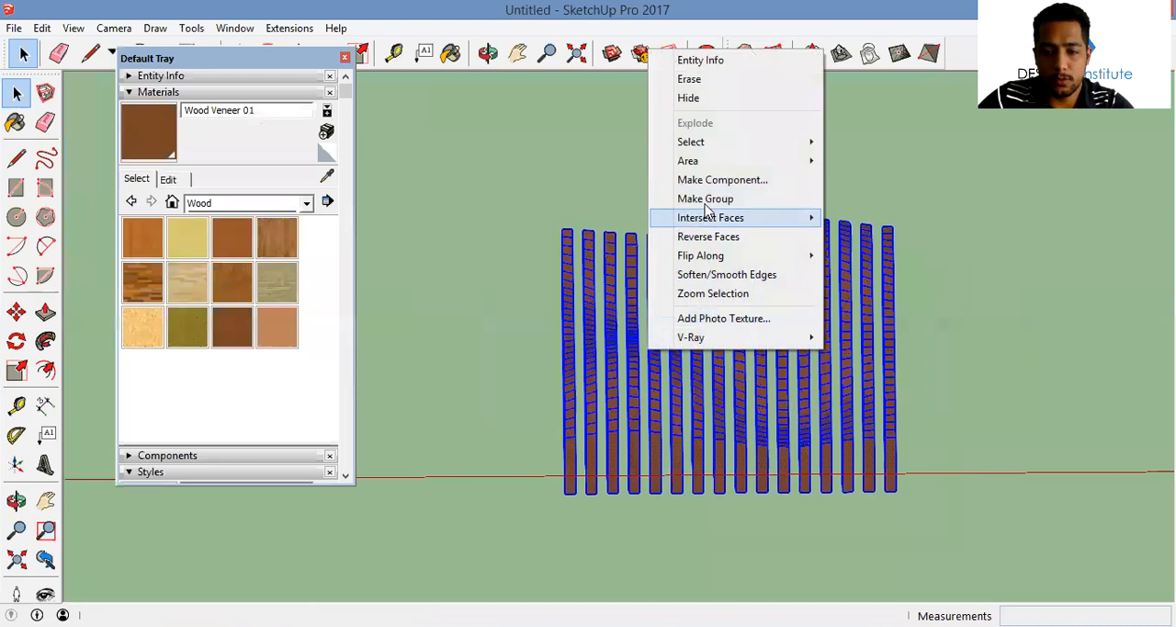
{"action": "left_click", "coordinate": [713, 196]}
{"action": "left_click", "coordinate": [345, 58]}
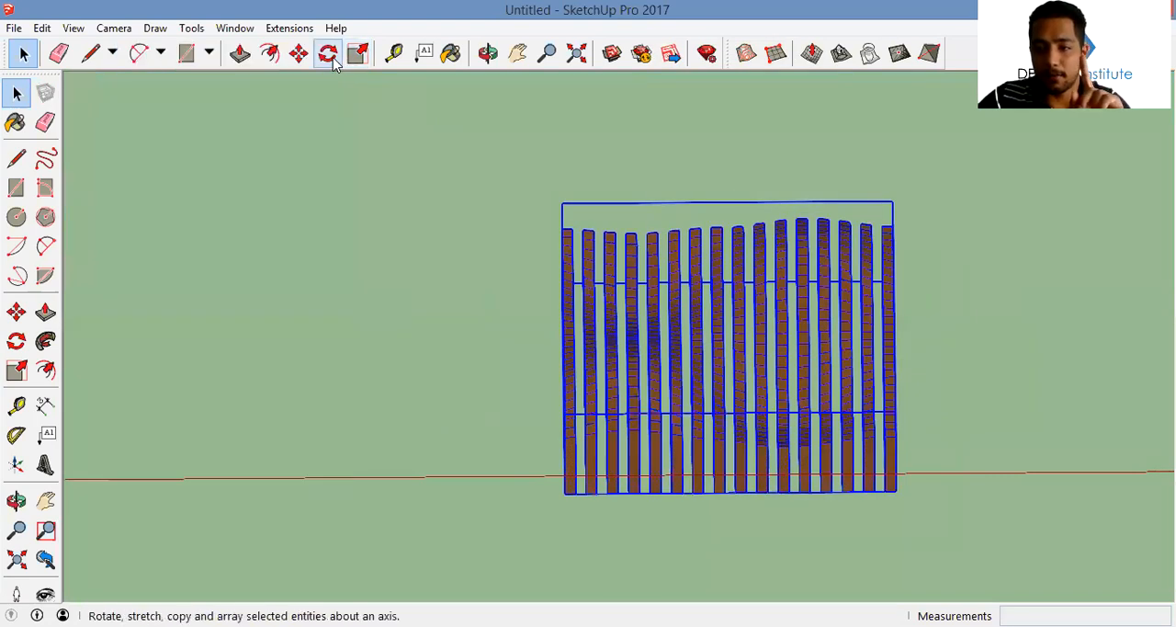
Switch the camera from parallel projection to Perspective
{"action": "left_click", "coordinate": [236, 28]}
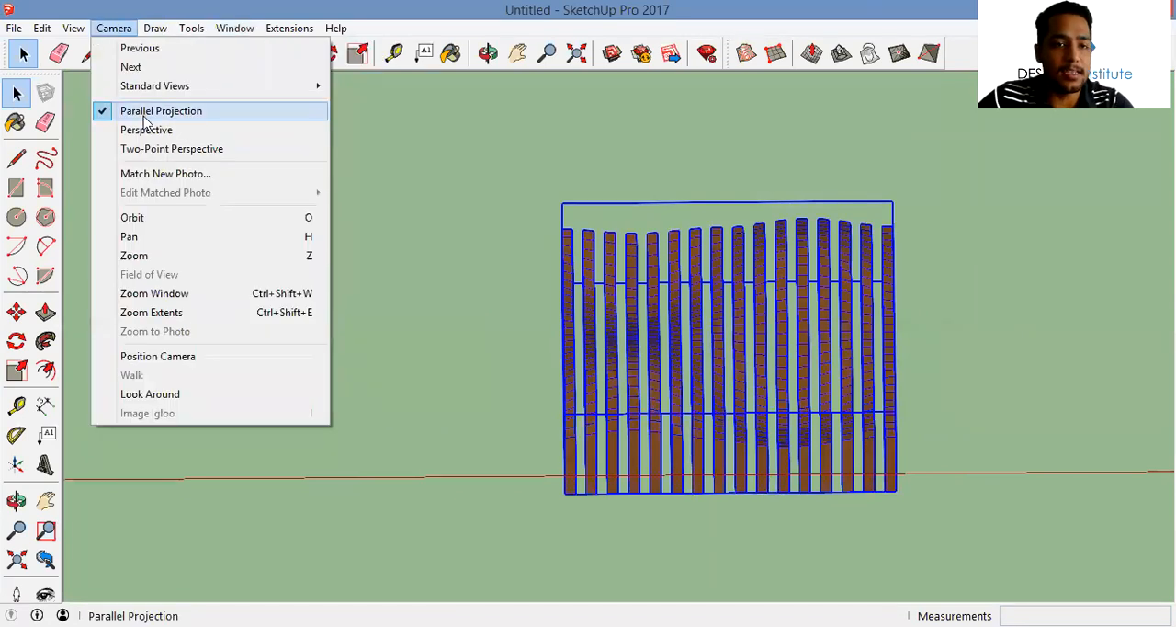
{"action": "left_click", "coordinate": [147, 129]}
{"action": "middle_click_drag", "start_coordinate": [276, 276], "coordinate": [649, 438]}
{"action": "scroll", "coordinate": [649, 439], "scroll_direction": "down", "scroll_amount": 2}
{"action": "scroll", "coordinate": [683, 478], "scroll_direction": "down", "scroll_amount": 1}
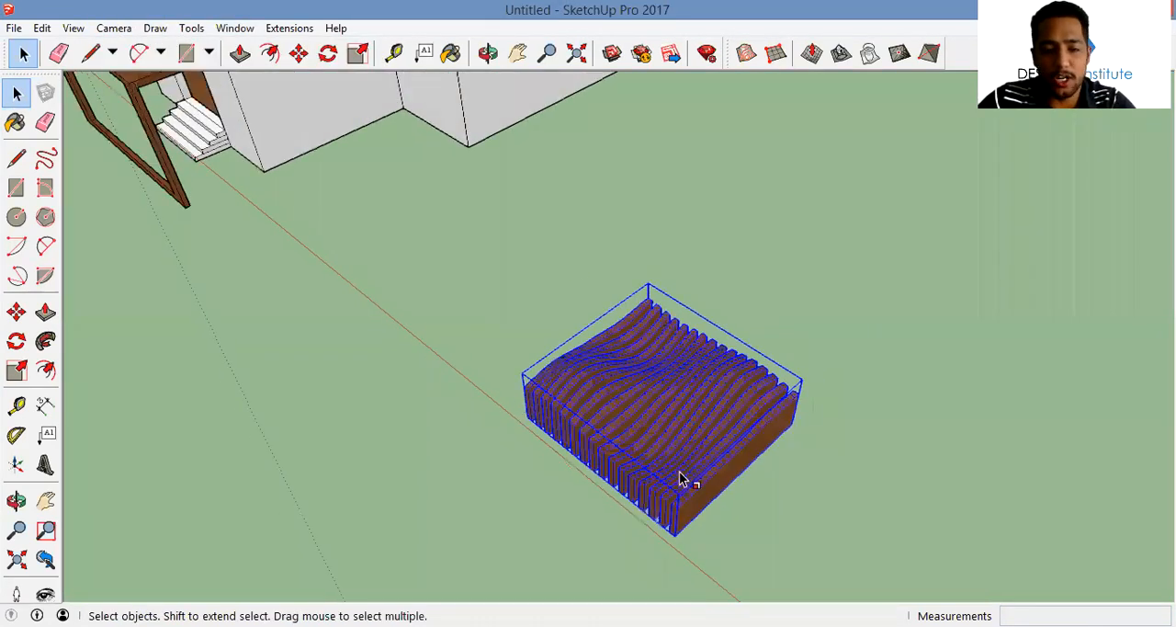
Scale the slat group down along the blue axis to flatten its height
{"action": "key", "text": "s"}
{"action": "left_click", "coordinate": [659, 377]}
{"action": "middle_click_drag", "start_coordinate": [659, 397], "coordinate": [491, 325]}
{"action": "scroll", "coordinate": [678, 361], "scroll_direction": "up", "scroll_amount": 2}
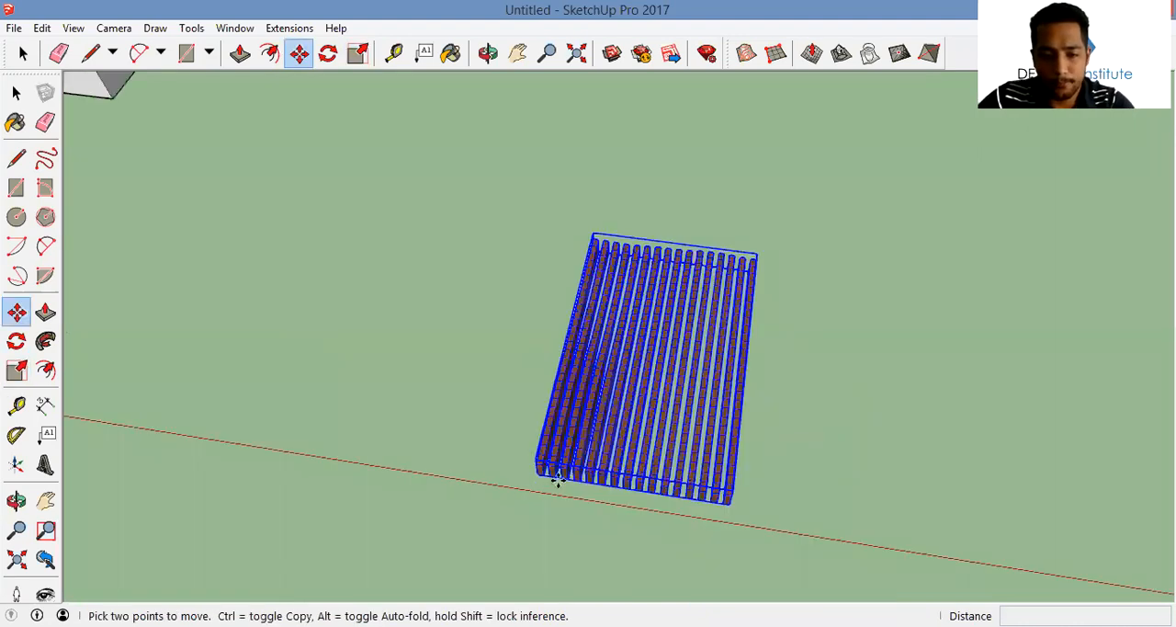
Copy the slat group along the red axis directly beside the original and multiply the copy with *2
{"action": "left_click", "coordinate": [547, 474]}
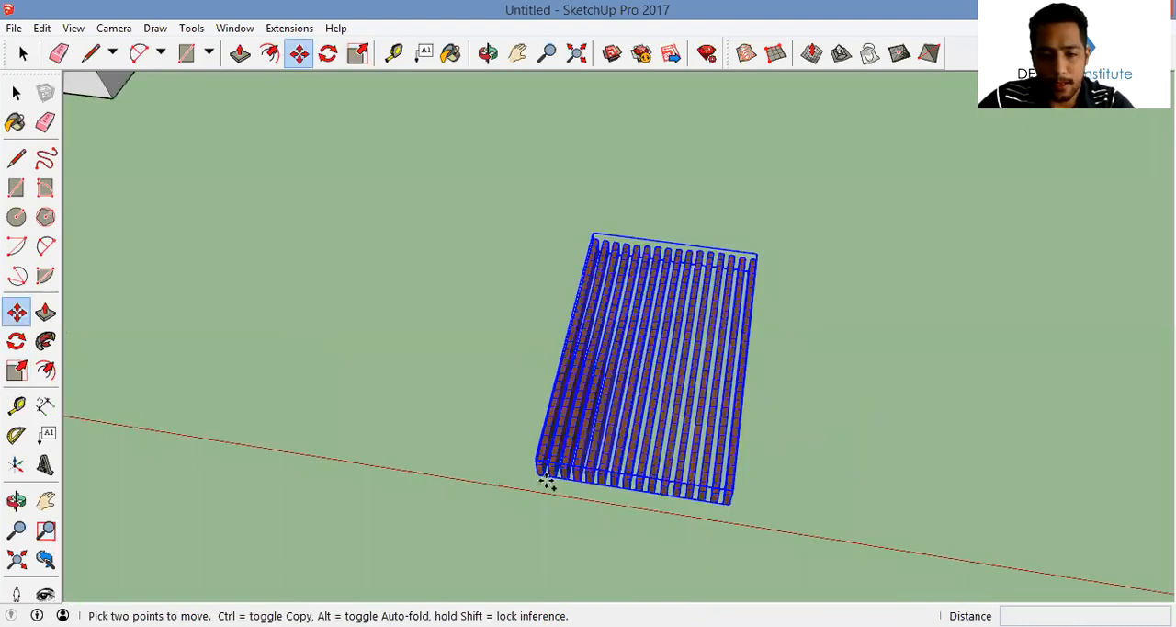
{"action": "key", "text": "ctrl"}
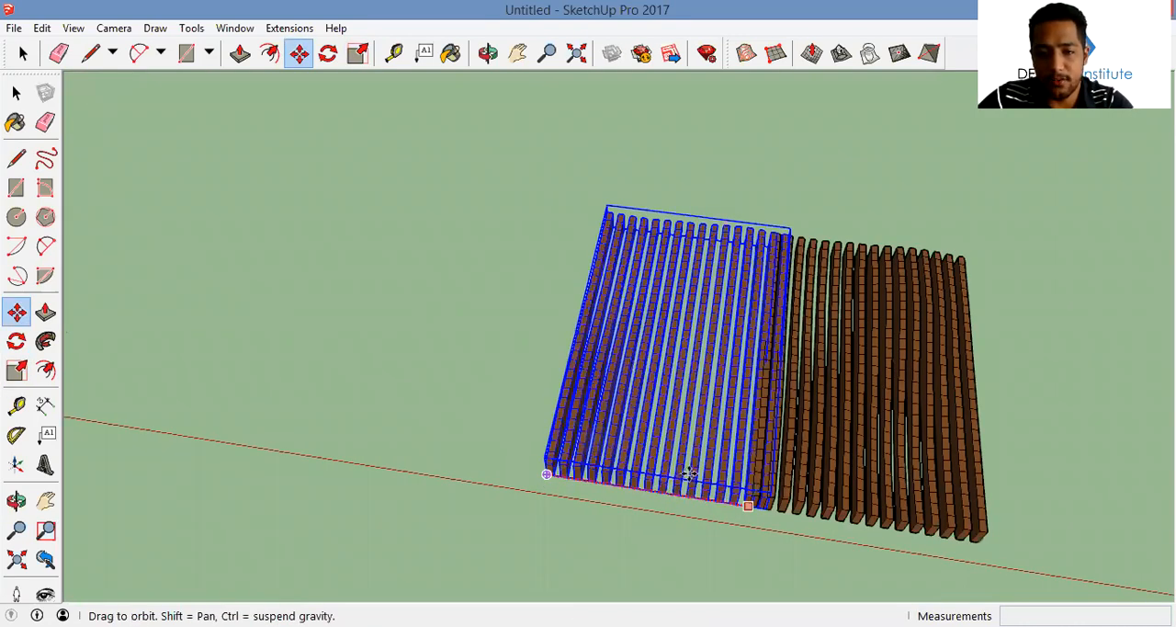
{"action": "middle_click_drag", "start_coordinate": [658, 235], "coordinate": [680, 308]}
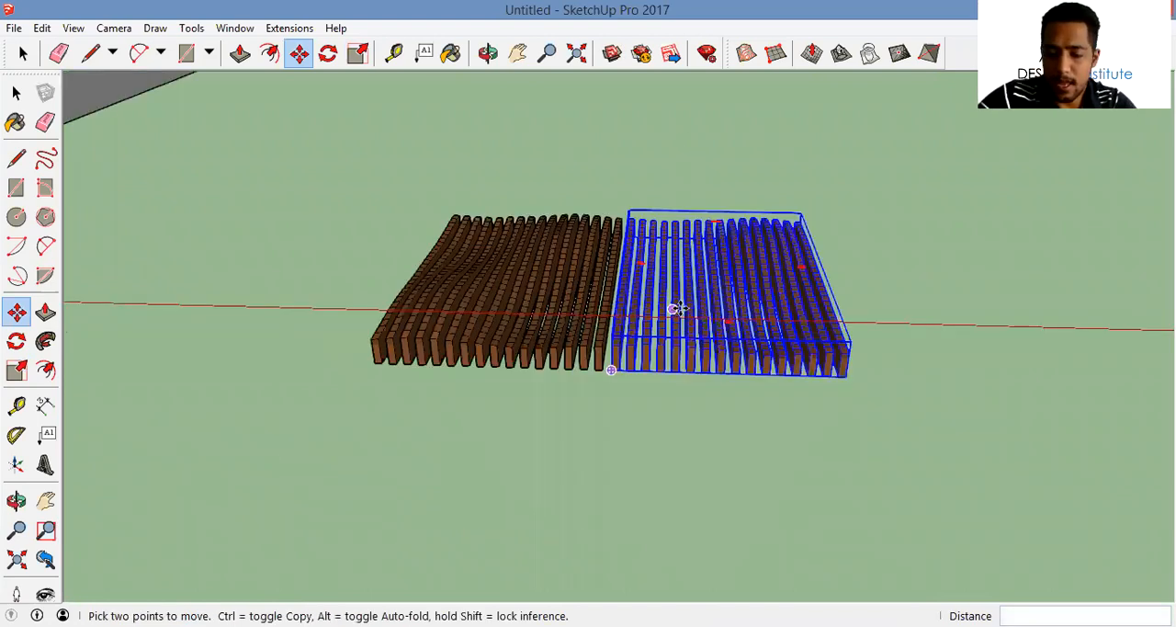
{"action": "type", "text": "*2"}
{"action": "key", "text": "Return"}
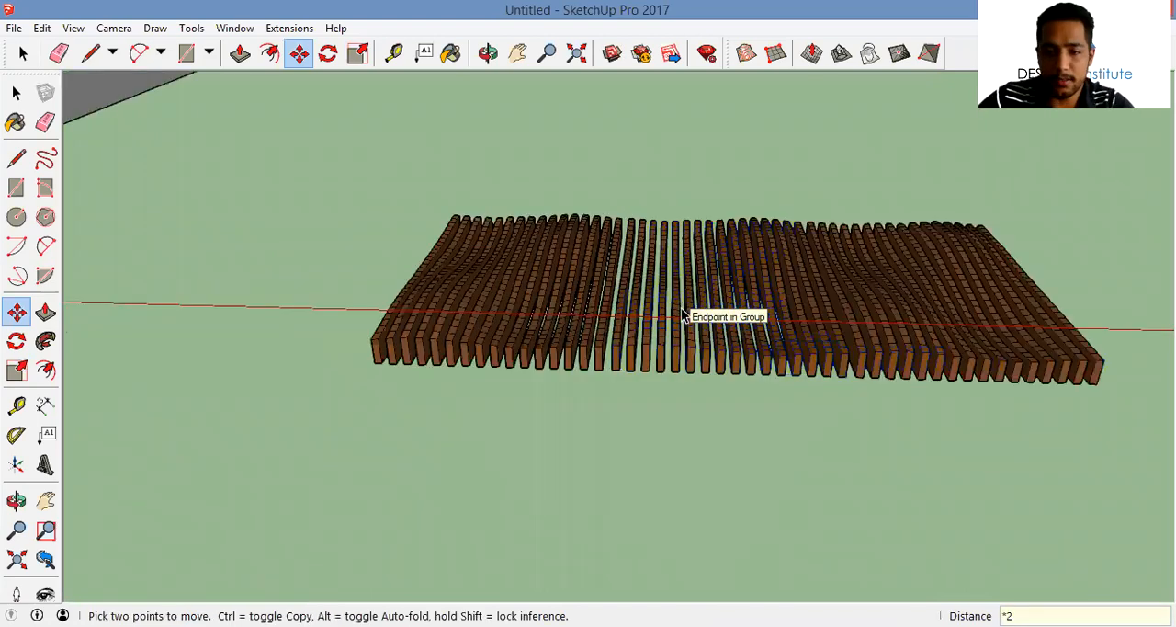
Combine the three adjoining slat panels into a single group
{"action": "key", "text": "space"}
{"action": "scroll", "coordinate": [680, 309], "scroll_direction": "down", "scroll_amount": 1}
{"action": "middle_click_drag", "start_coordinate": [844, 413], "coordinate": [579, 338]}
{"action": "key", "text": "ctrl+a"}
{"action": "right_click", "coordinate": [579, 339]}
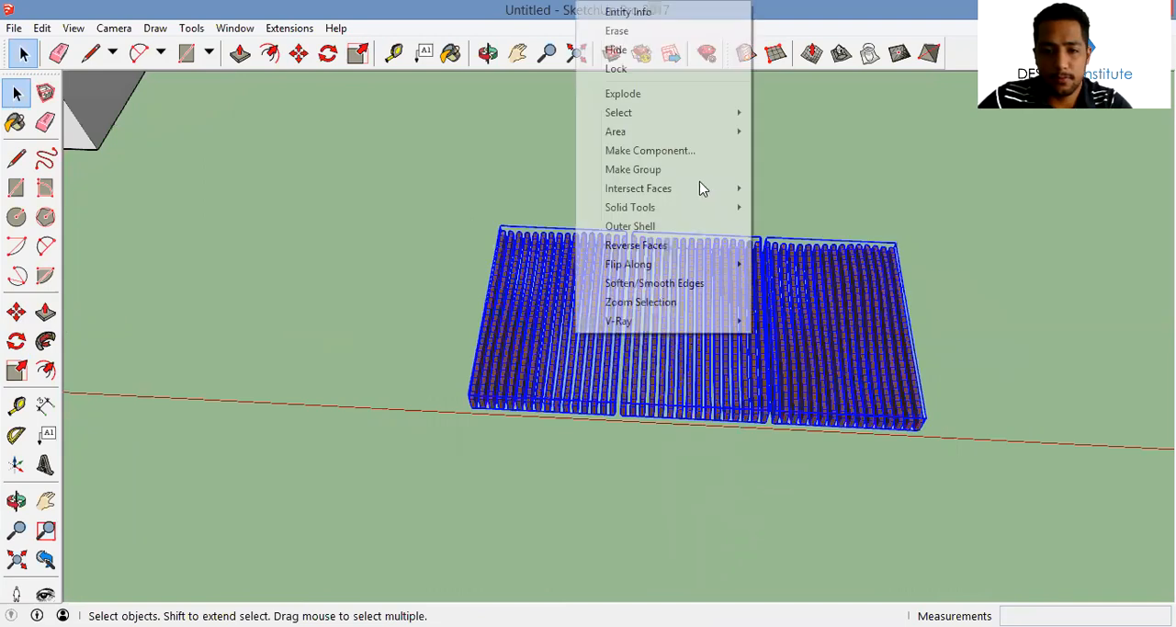
{"action": "left_click", "coordinate": [689, 168]}
Move the combined slat panel by its lower corner to the inner bottom corner of the entrance canopy frame
{"action": "key", "text": "m"}
{"action": "scroll", "coordinate": [467, 341], "scroll_direction": "up", "scroll_amount": 2}
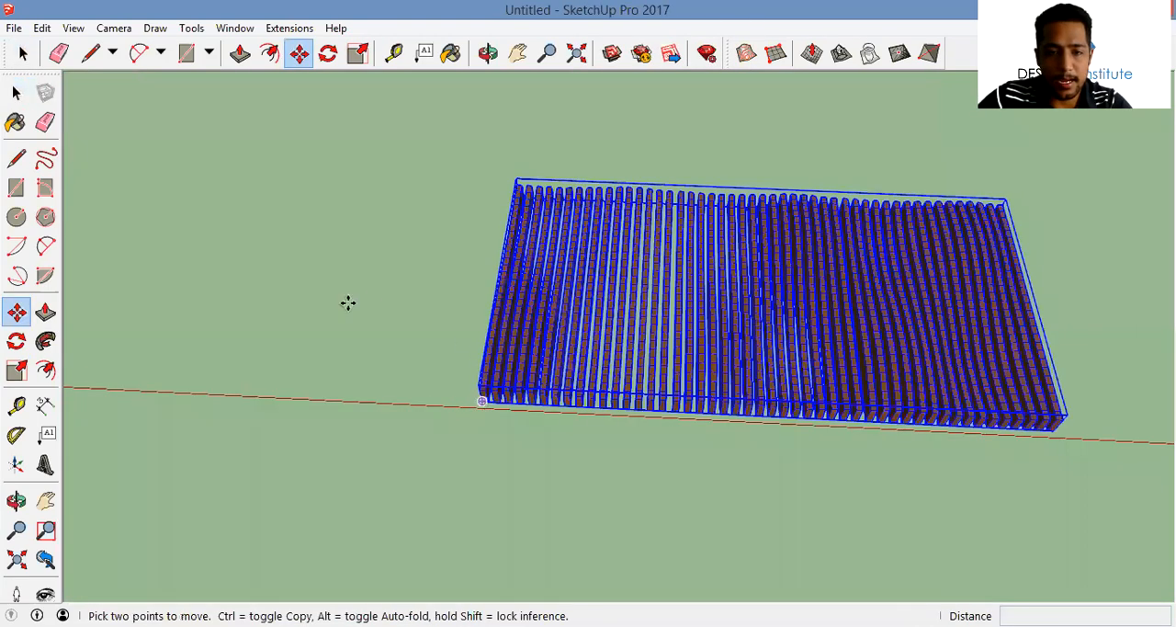
{"action": "middle_click_drag", "start_coordinate": [594, 322], "coordinate": [718, 202]}
{"action": "scroll", "coordinate": [496, 438], "scroll_direction": "up", "scroll_amount": 5}
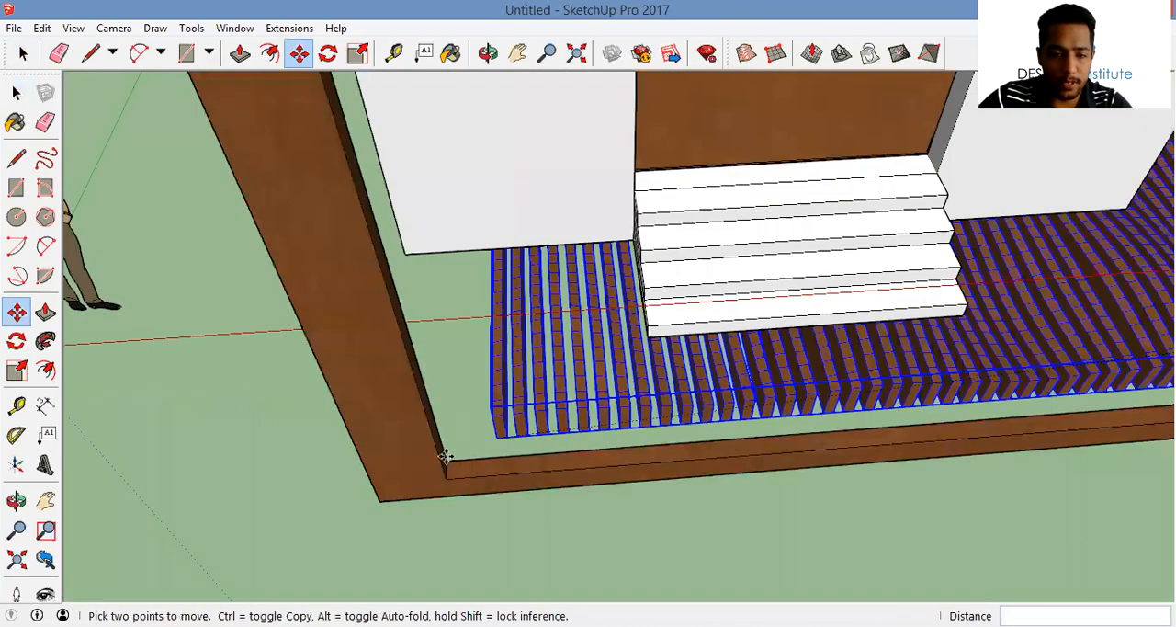
Rotate the slat panel 90 degrees about the canopy frame's inner corner to stand it upright
{"action": "key", "text": "q"}
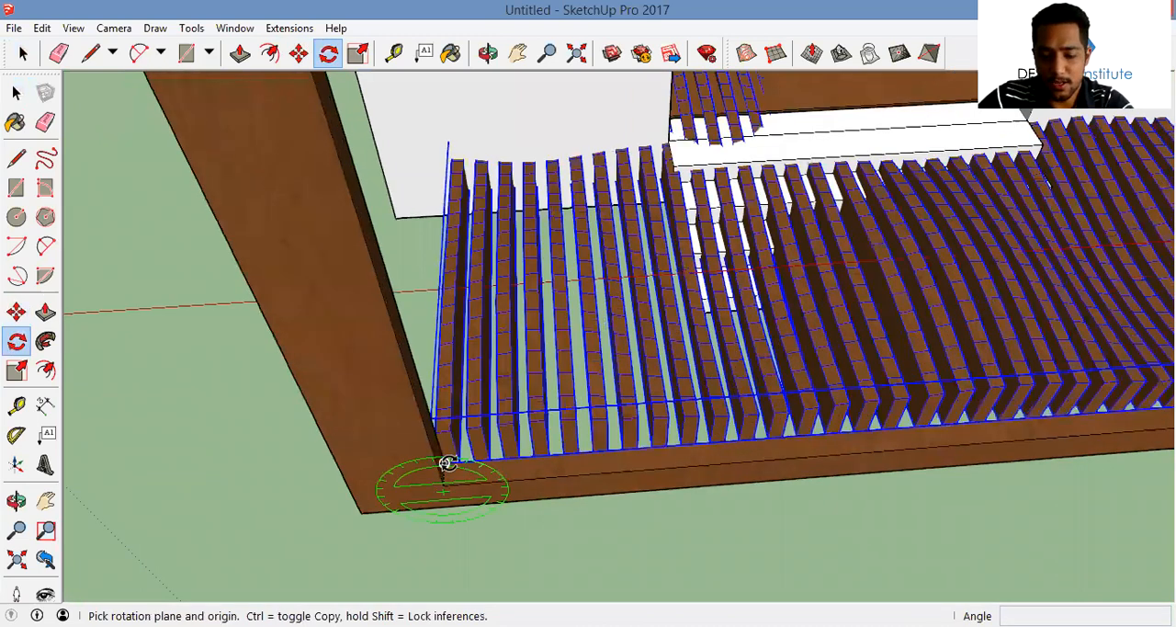
{"action": "left_click", "coordinate": [444, 462]}
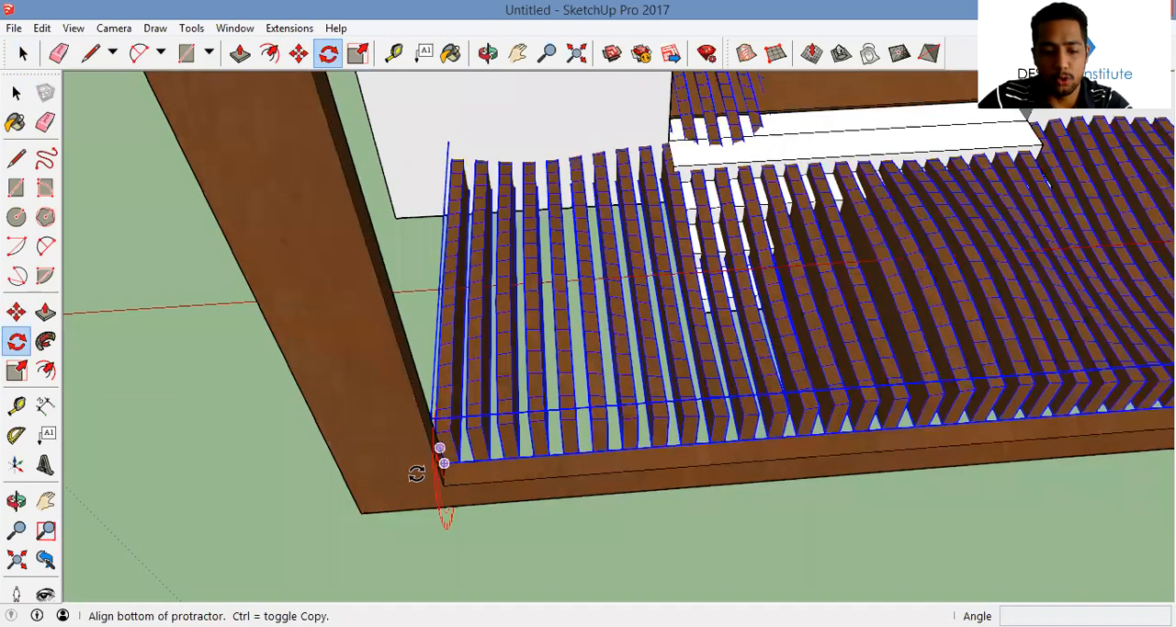
{"action": "left_click", "coordinate": [427, 475]}
{"action": "type", "text": "90"}
{"action": "key", "text": "Return"}
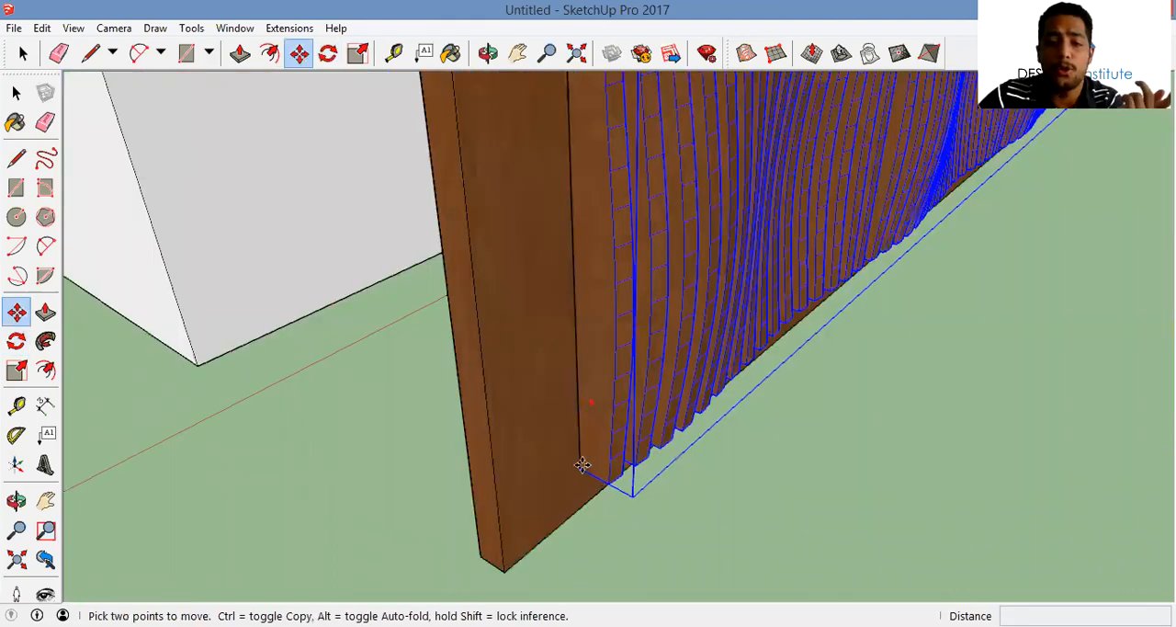
Scale the slat panel's height to about 0.86 and shrink its length to fit inside the canopy frame opening
{"action": "middle_click_drag", "start_coordinate": [601, 464], "coordinate": [657, 458]}
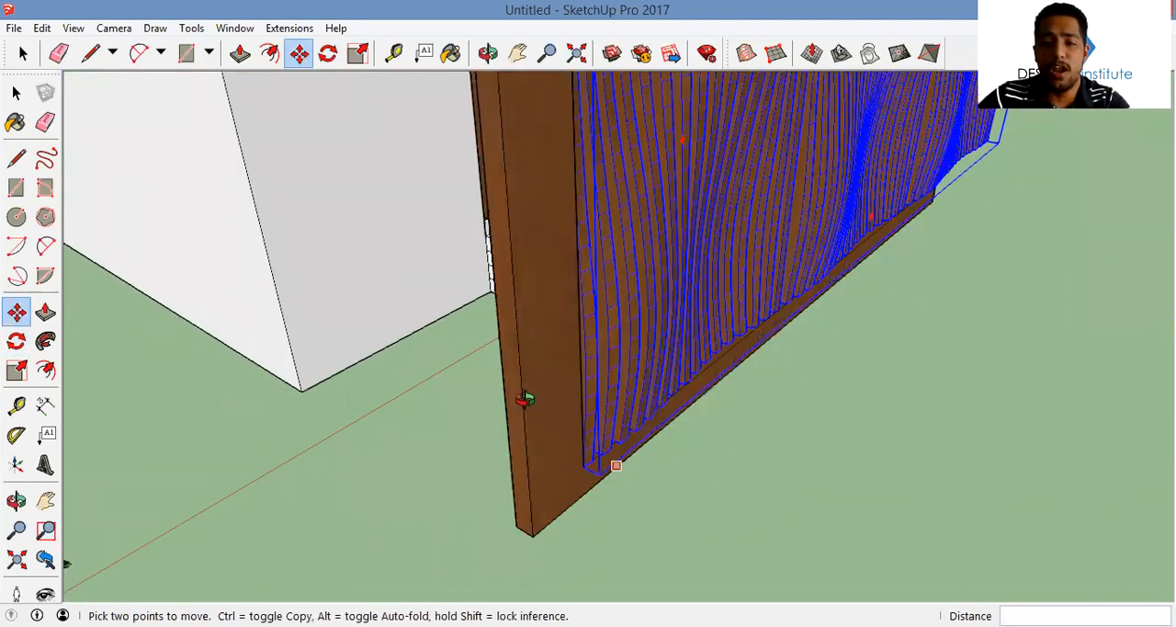
{"action": "middle_click_drag", "start_coordinate": [524, 398], "coordinate": [619, 342]}
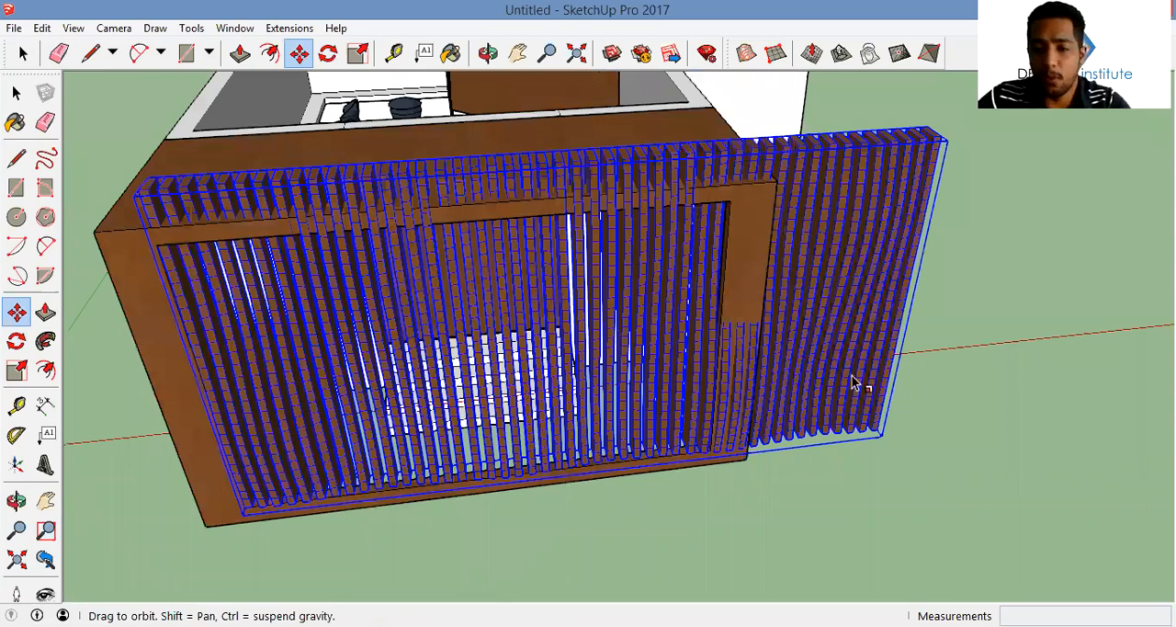
{"action": "middle_click_drag", "start_coordinate": [853, 381], "coordinate": [821, 384]}
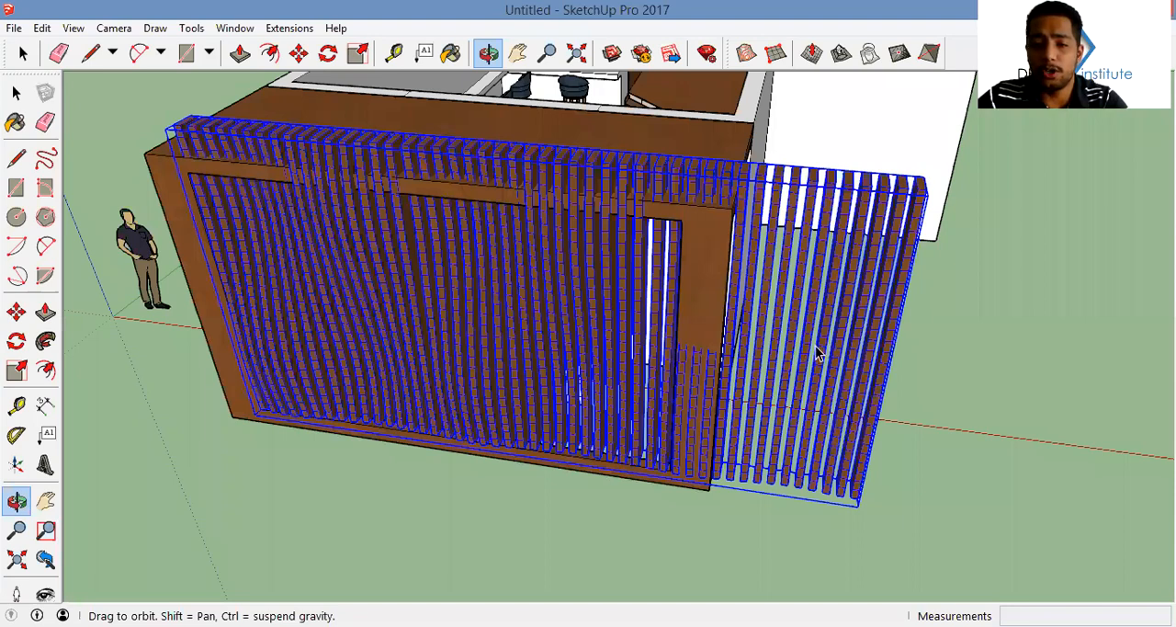
{"action": "middle_click_drag", "start_coordinate": [767, 350], "coordinate": [733, 356]}
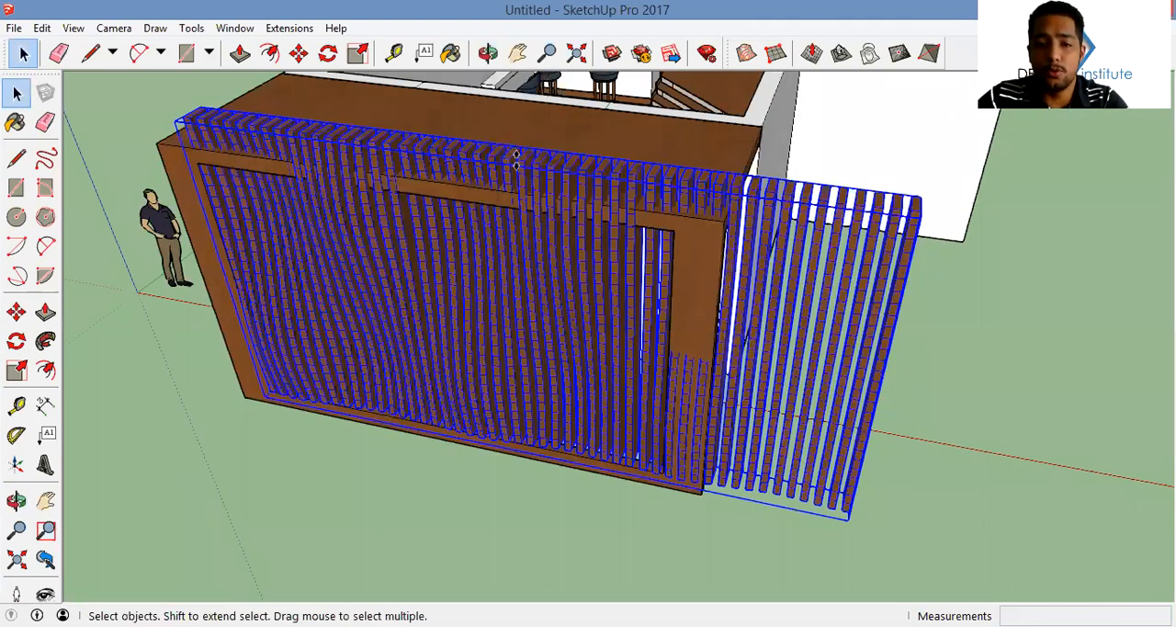
{"action": "key", "text": "s"}
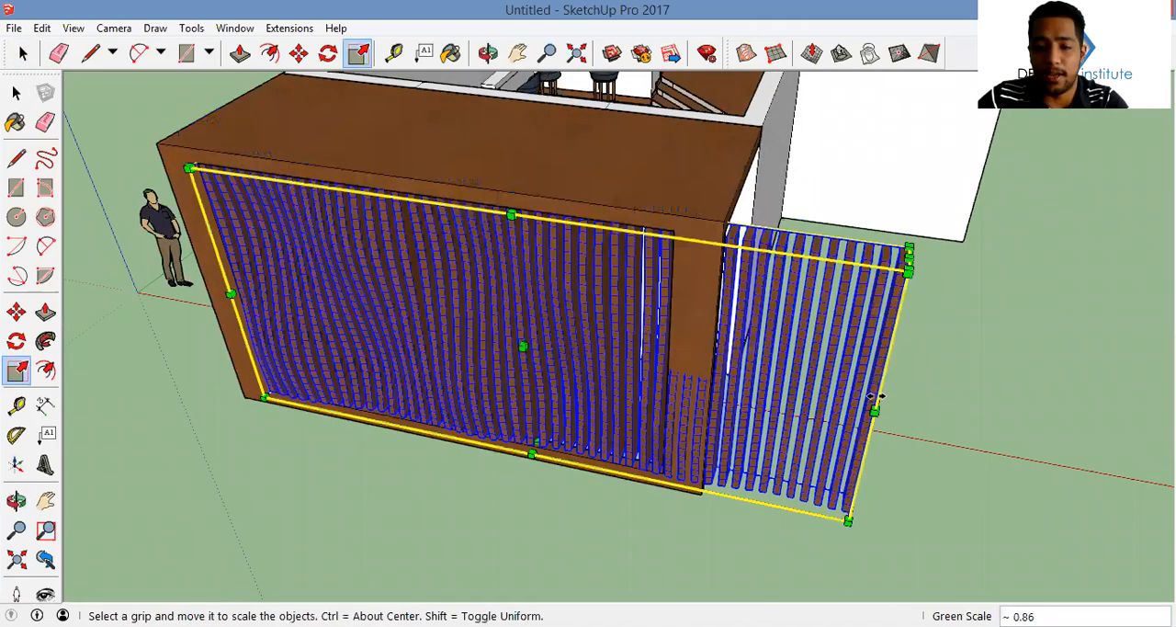
{"action": "left_click", "coordinate": [674, 330]}
{"action": "key", "text": "space"}
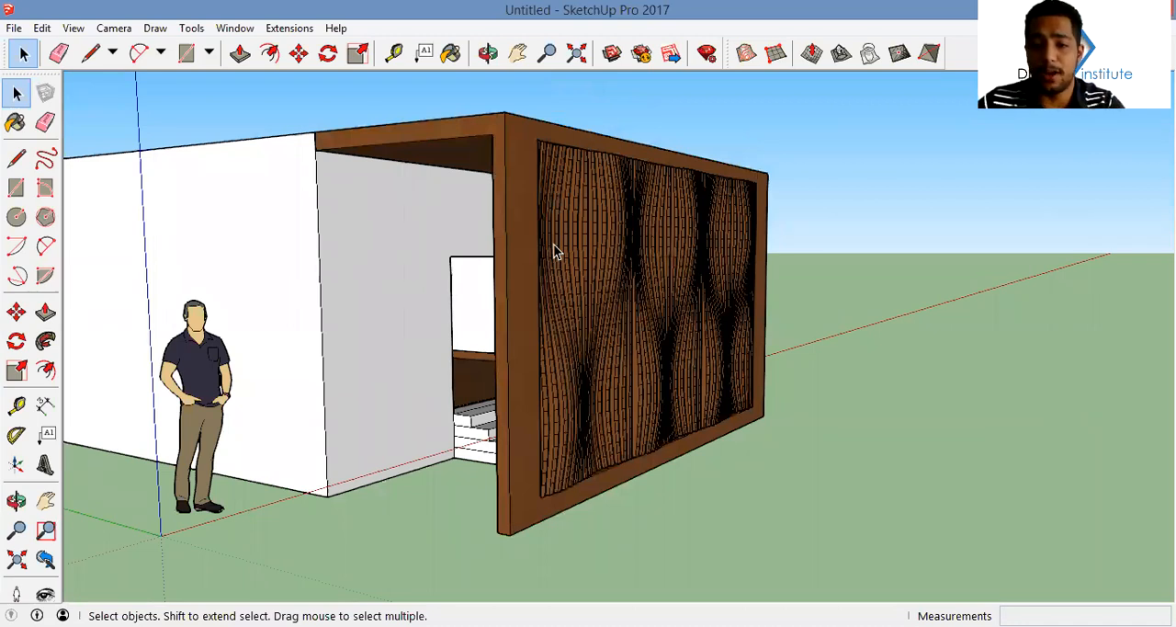
Scale the slat panel's thickness to about 0.63 so it sits closer to the depth of the canopy frame
{"action": "middle_click_drag", "start_coordinate": [564, 227], "coordinate": [543, 314]}
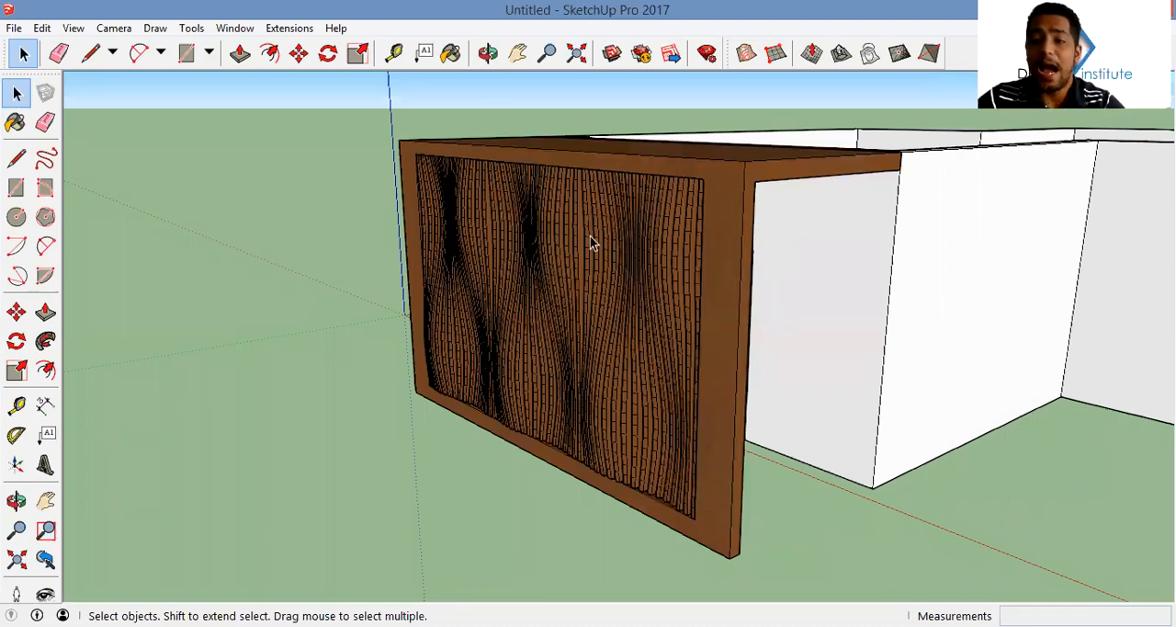
{"action": "middle_click_drag", "start_coordinate": [590, 236], "coordinate": [557, 255]}
{"action": "scroll", "coordinate": [569, 313], "scroll_direction": "up", "scroll_amount": 5}
{"action": "left_click", "coordinate": [528, 304]}
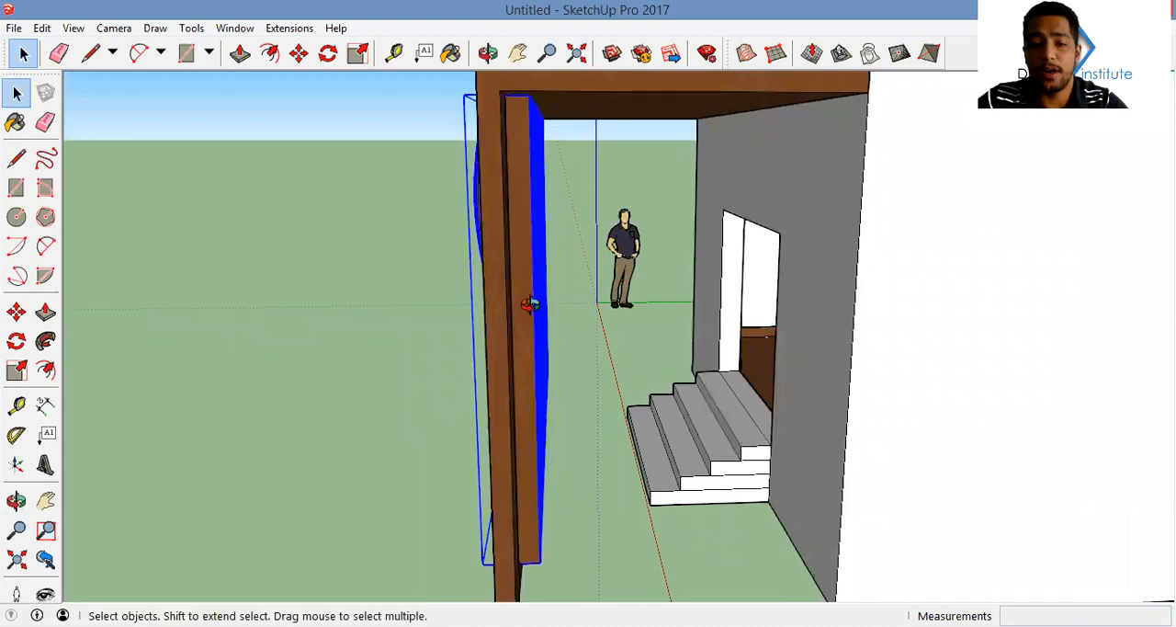
{"action": "middle_click_drag", "start_coordinate": [529, 303], "coordinate": [555, 312]}
{"action": "key", "text": "s"}
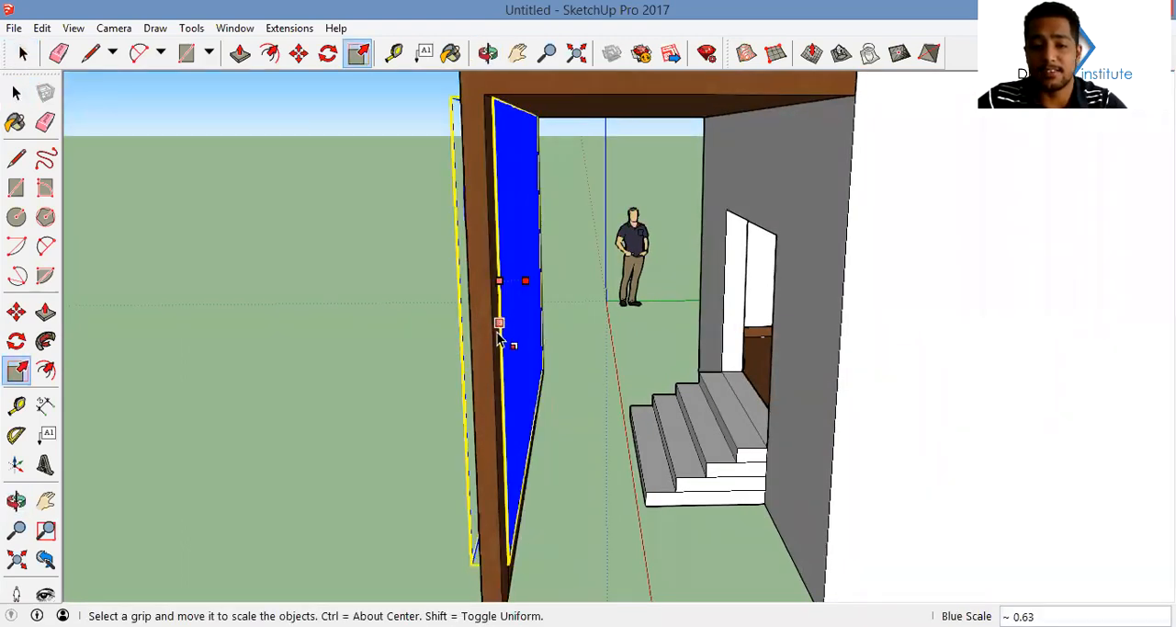
{"action": "key", "text": "space"}
Examine the house model from the canopy side, from above and inside both furnished rooms
{"action": "middle_click_drag", "start_coordinate": [472, 369], "coordinate": [748, 349]}
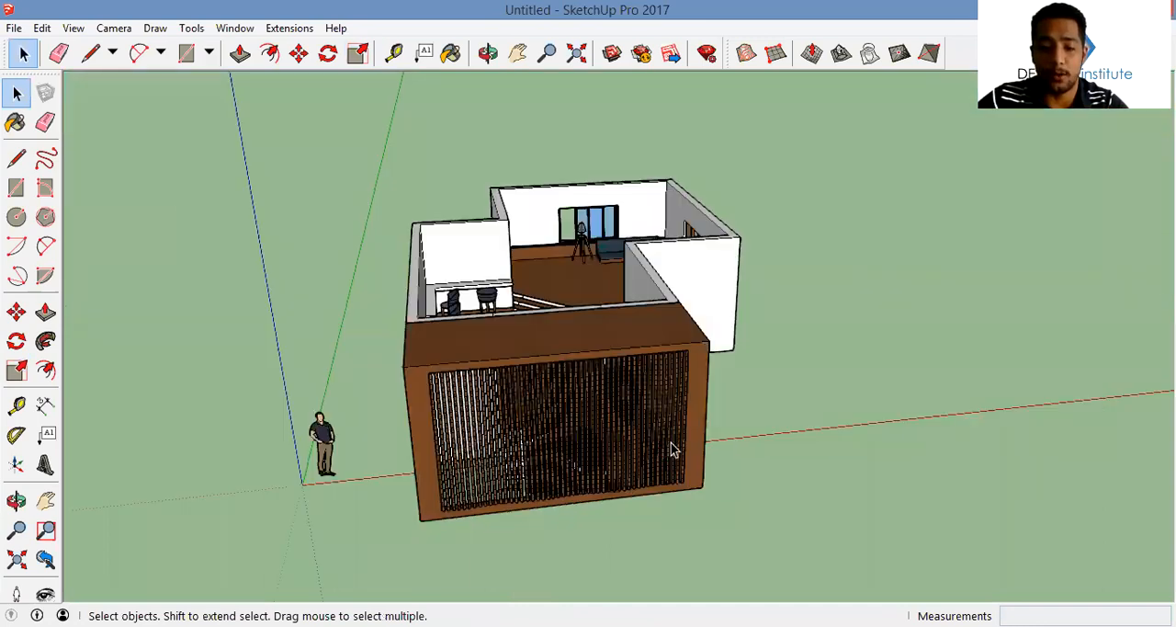
{"action": "middle_click_drag", "start_coordinate": [617, 402], "coordinate": [655, 425]}
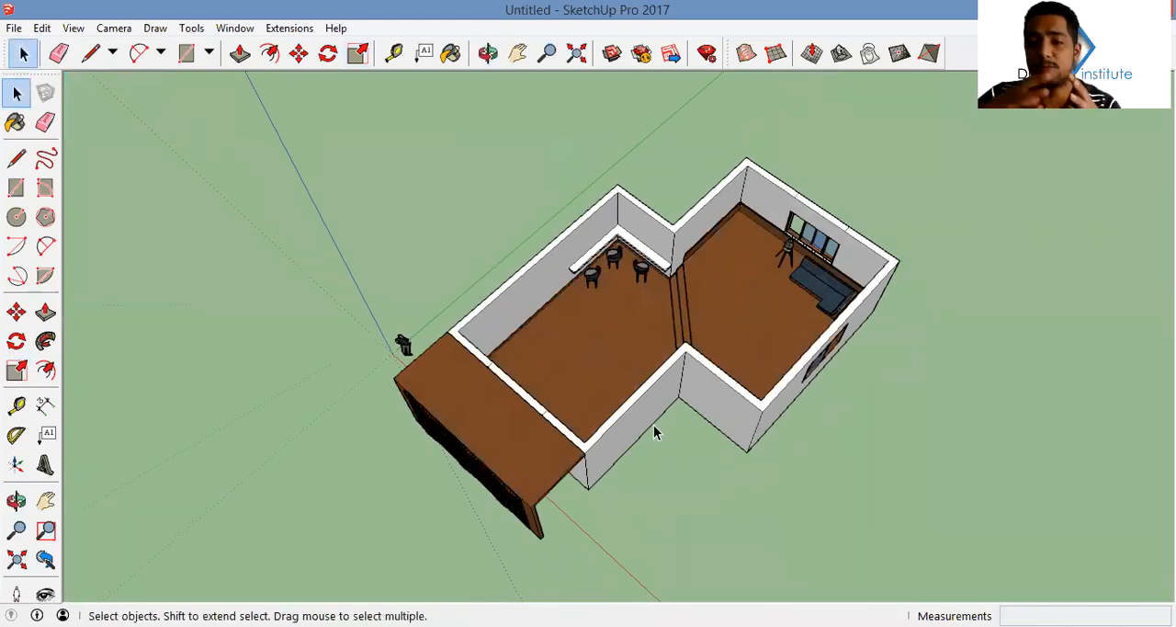
{"action": "scroll", "coordinate": [680, 333], "scroll_direction": "up", "scroll_amount": 5}
{"action": "middle_click_drag", "start_coordinate": [680, 333], "coordinate": [728, 169]}
{"action": "middle_click_drag", "start_coordinate": [665, 364], "coordinate": [719, 294]}
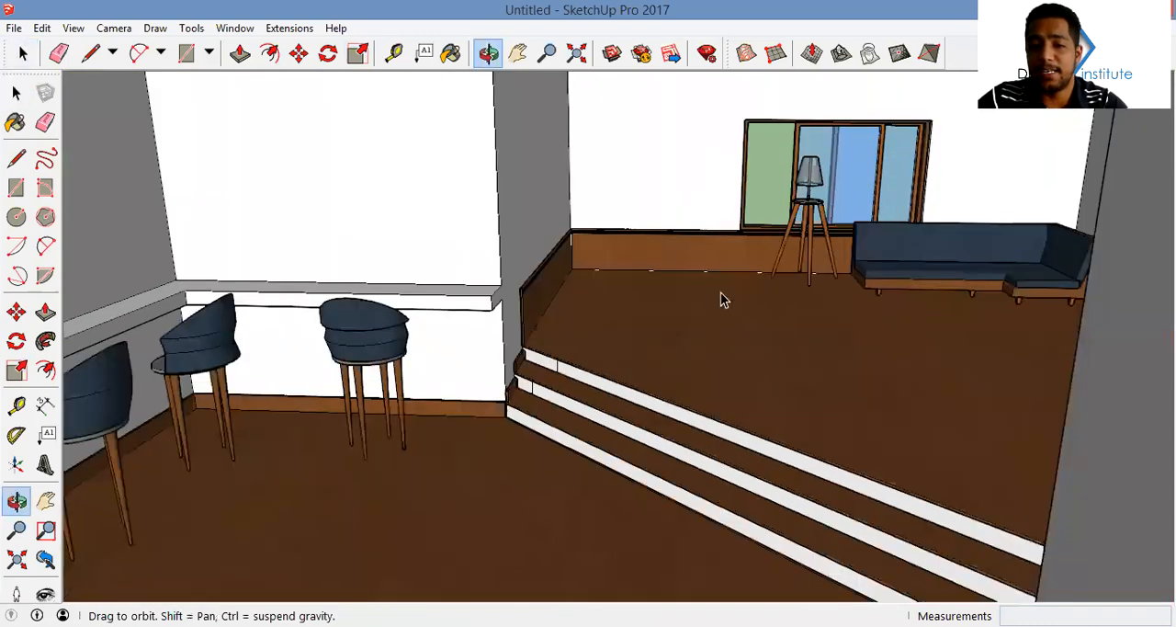
{"action": "scroll", "coordinate": [720, 237], "scroll_direction": "up", "scroll_amount": 3}
{"action": "scroll", "coordinate": [720, 237], "scroll_direction": "up", "scroll_amount": 2}
{"action": "middle_click_drag", "start_coordinate": [719, 237], "coordinate": [910, 225]}
{"action": "middle_click_drag", "start_coordinate": [750, 271], "coordinate": [634, 363]}
{"action": "scroll", "coordinate": [634, 363], "scroll_direction": "down", "scroll_amount": 3}
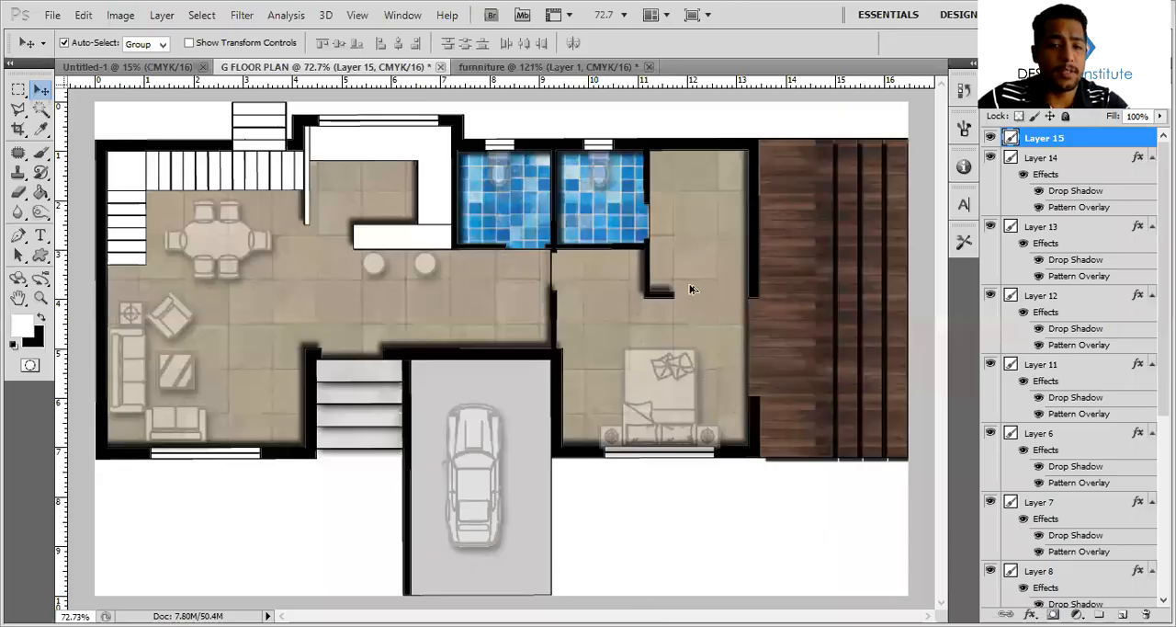
{"action": "scroll", "coordinate": [523, 306], "scroll_direction": "down", "scroll_amount": 4, "text": "alt"}
{"action": "scroll", "coordinate": [524, 306], "scroll_direction": "up", "scroll_amount": 2, "text": "alt"}
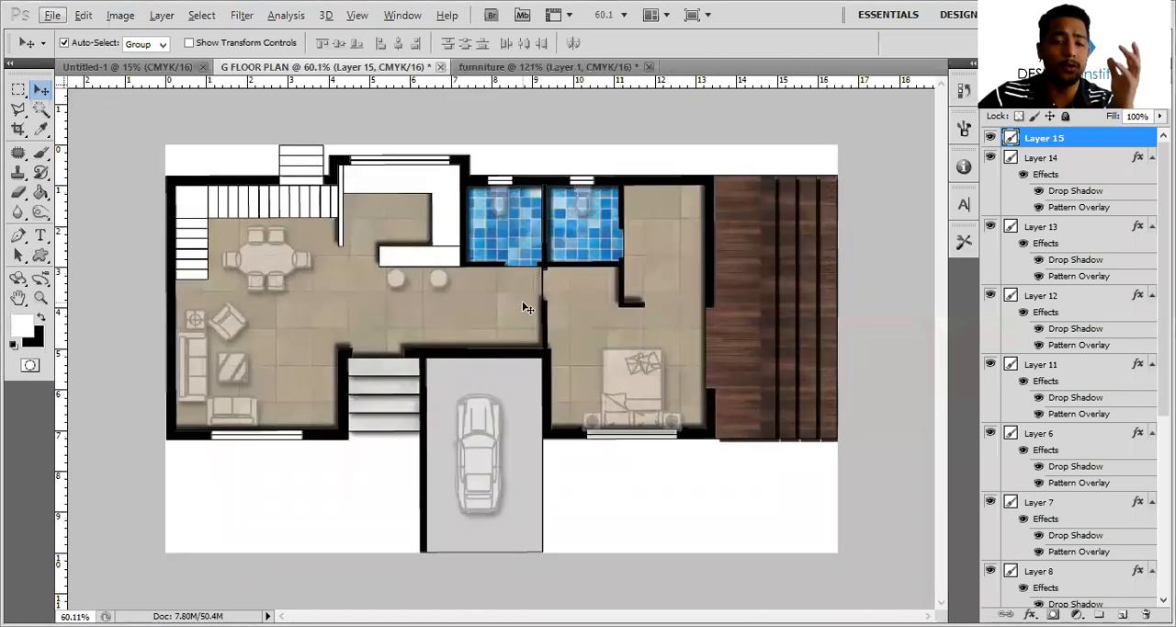
{"action": "key", "text": "alt"}
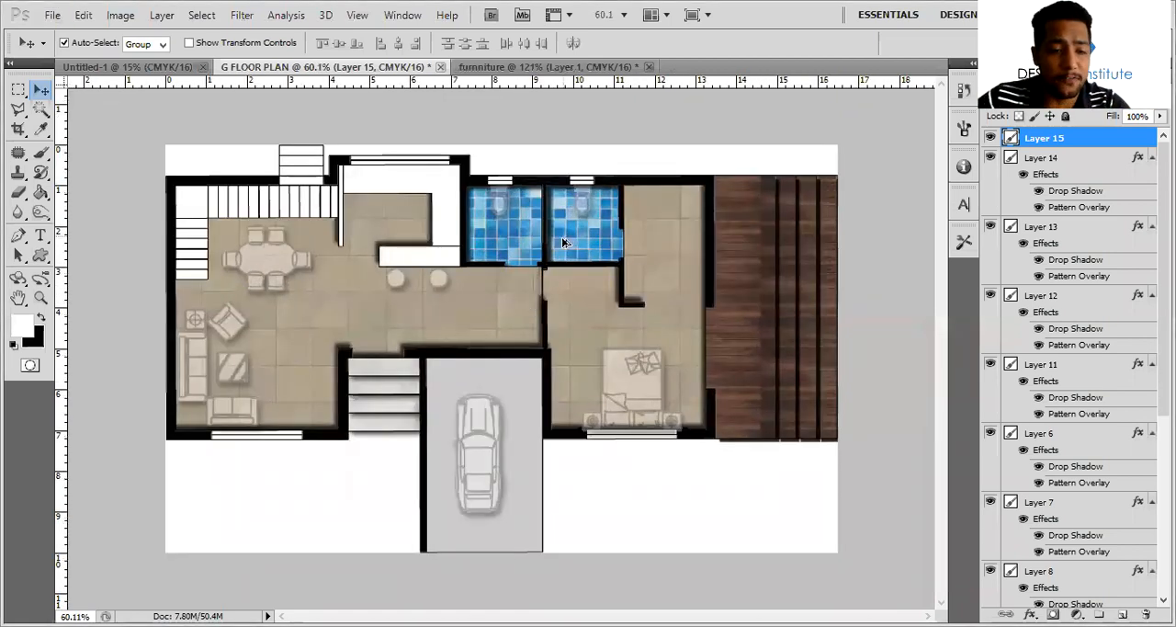
{"action": "scroll", "coordinate": [563, 242], "scroll_direction": "down", "scroll_amount": 1, "text": "alt"}
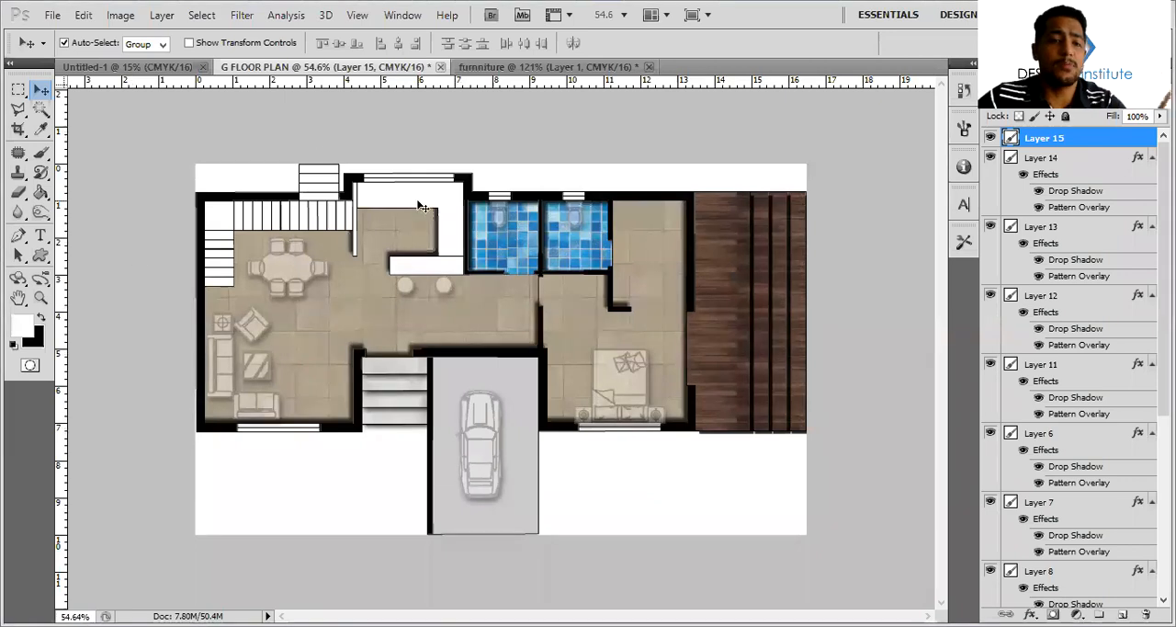
Import SECTION.pdf as a new document in Photoshop
{"action": "left_click", "coordinate": [52, 14]}
{"action": "left_click", "coordinate": [88, 66]}
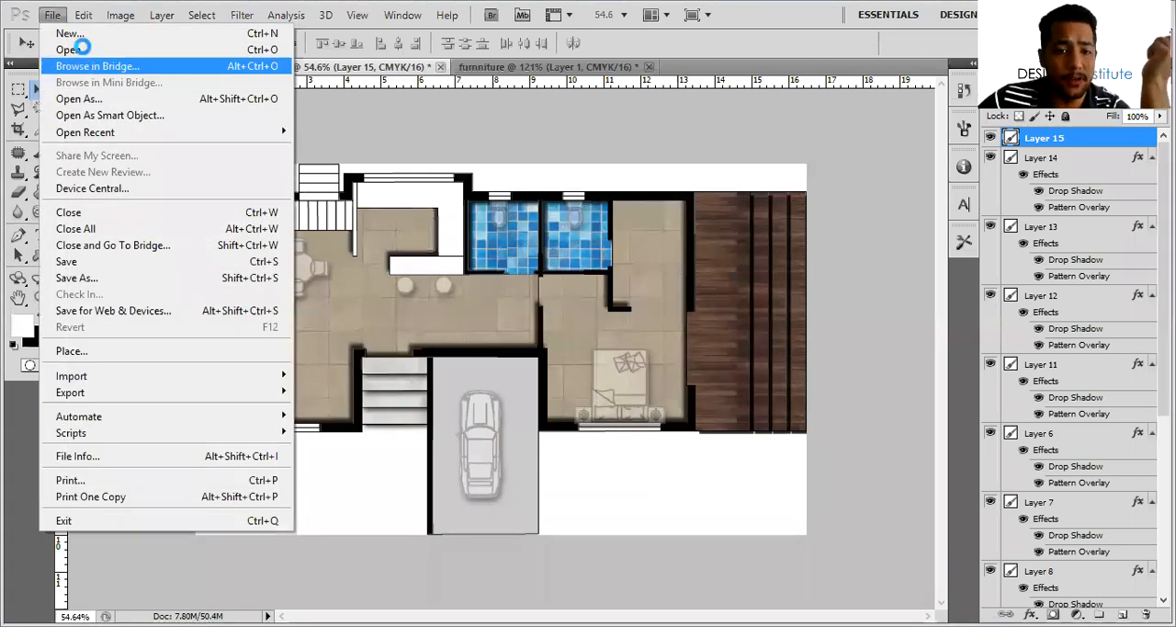
{"action": "left_click", "coordinate": [81, 49]}
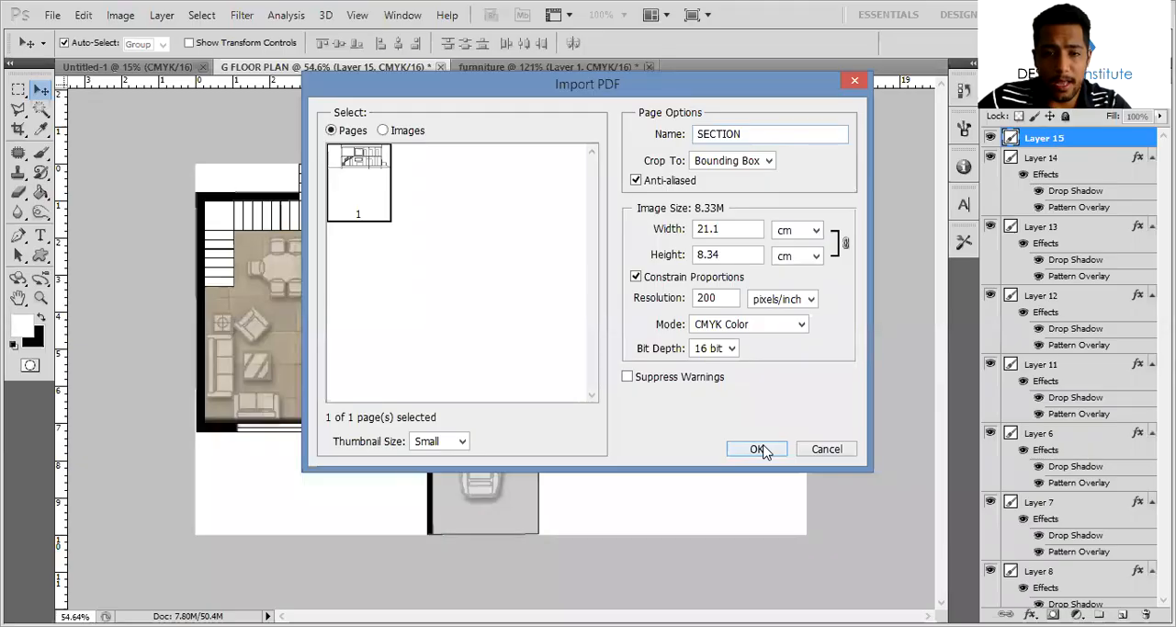
{"action": "left_click", "coordinate": [759, 449]}
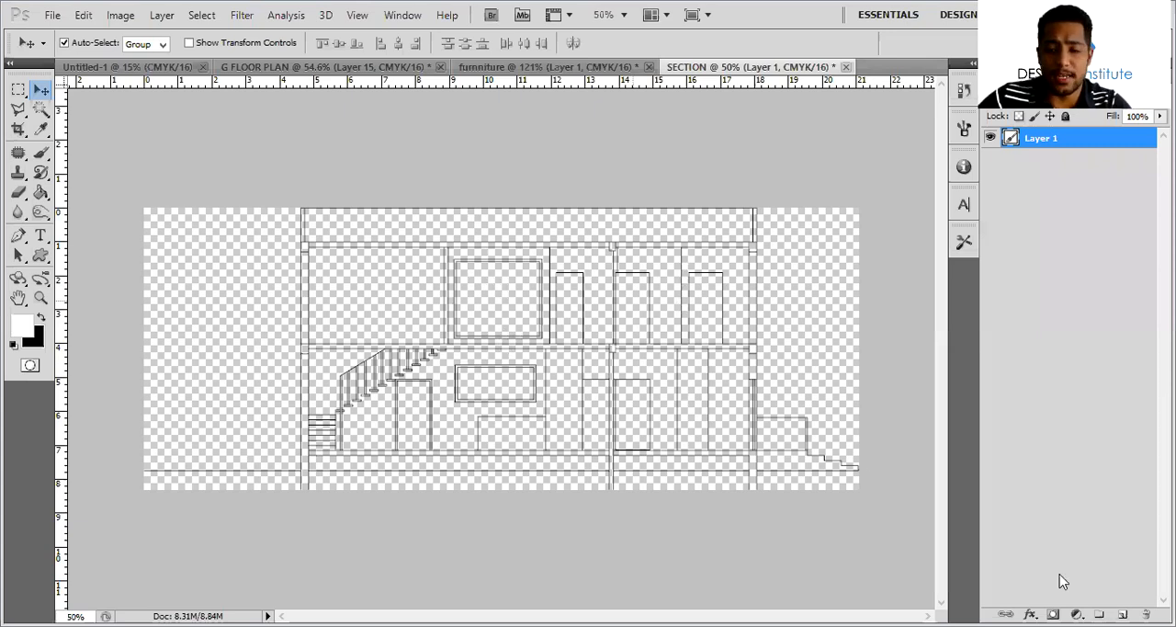
{"action": "scroll", "coordinate": [708, 507], "scroll_direction": "up", "scroll_amount": 4, "text": "alt"}
{"action": "key", "text": "ctrl+shift+alt+n"}
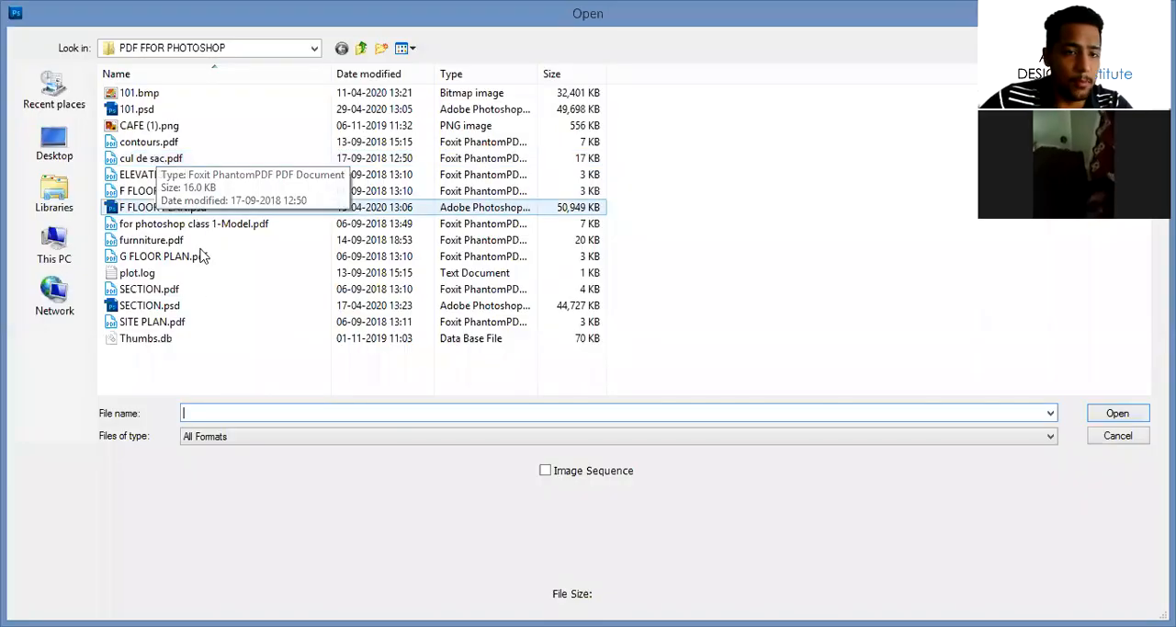
Import ELEVATION.pdf as a new 16-bit CMYK document at 200 pixels/inch, cropped to its bounding box
{"action": "left_click", "coordinate": [188, 177]}
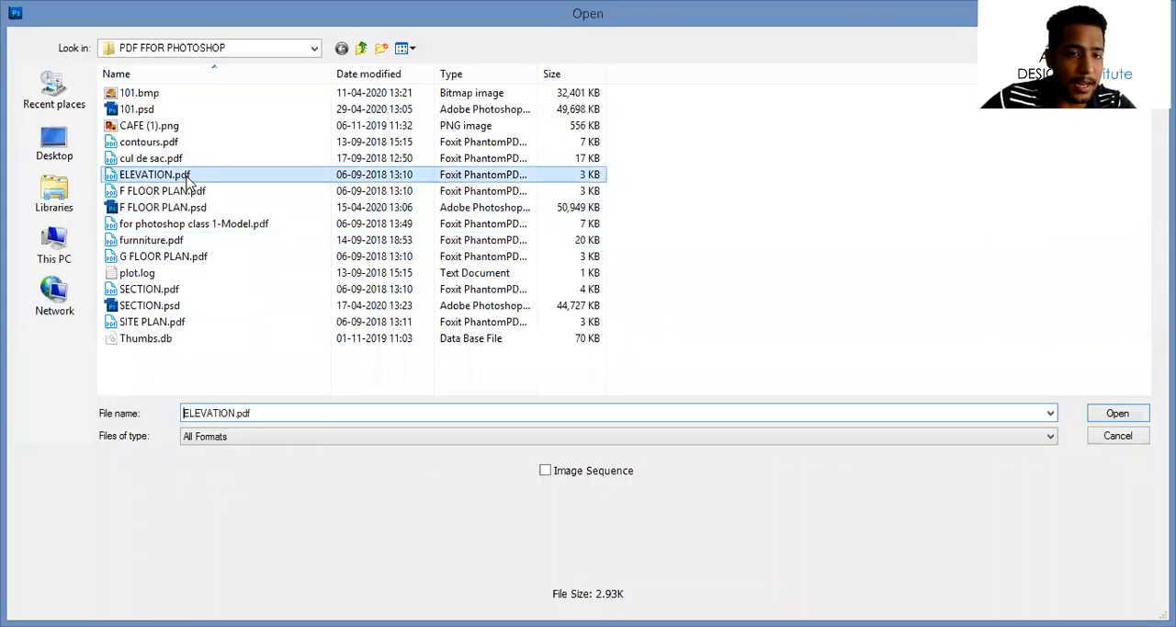
{"action": "left_click", "coordinate": [1117, 415]}
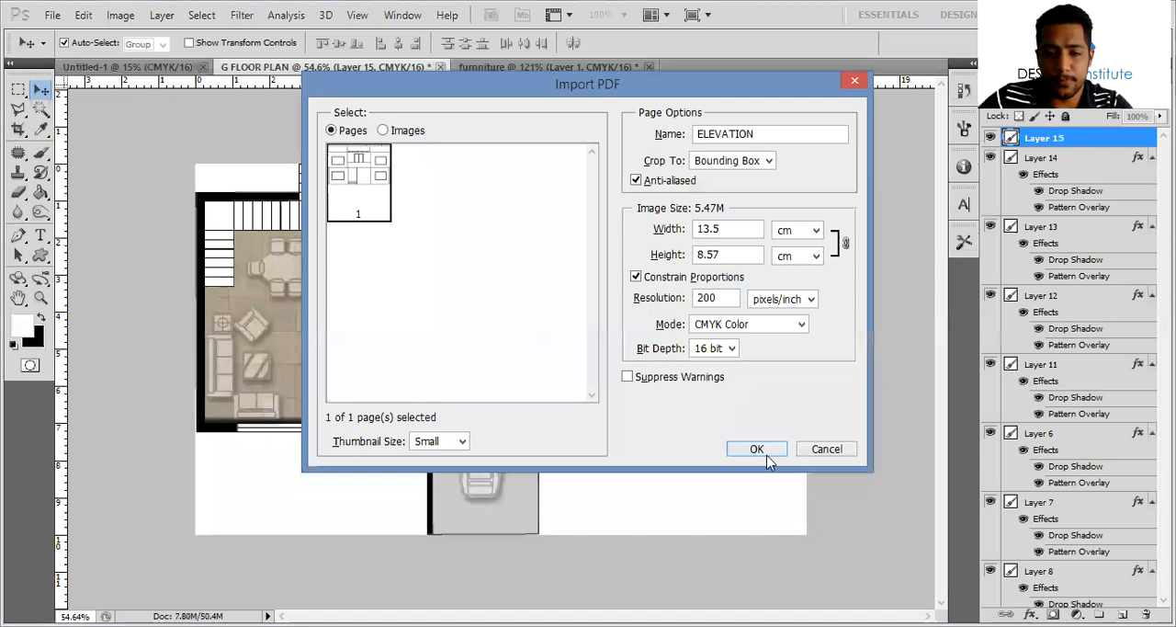
{"action": "key", "text": "Return"}
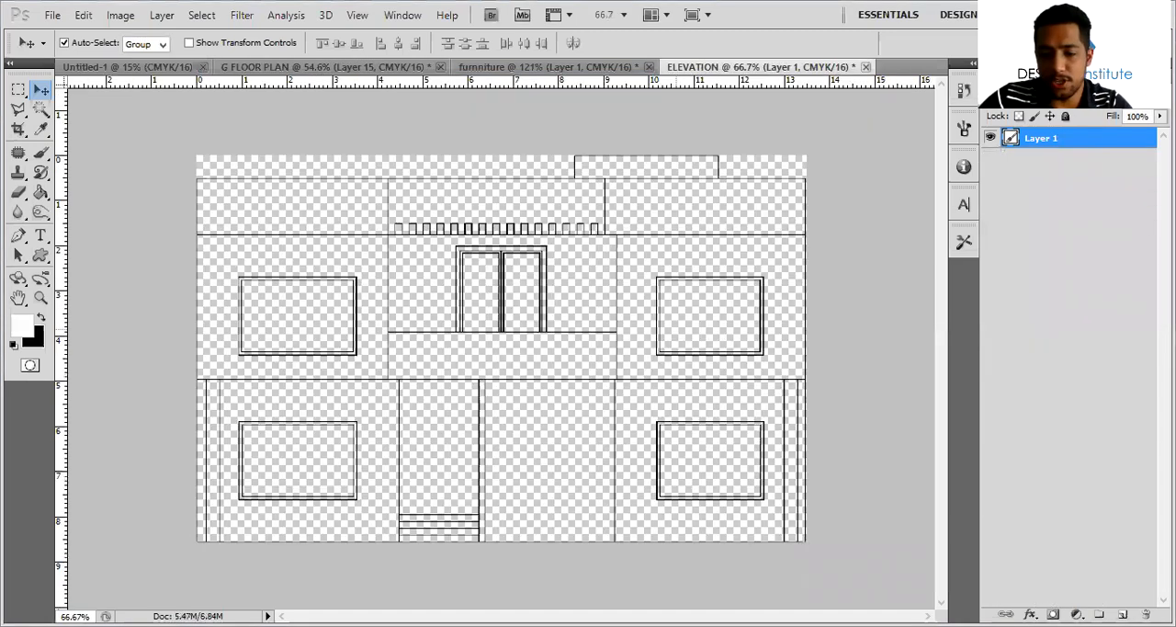
Add a white-filled layer and place it beneath the elevation linework layer
{"action": "left_click", "coordinate": [1122, 614]}
{"action": "key", "text": "alt+BackSpace"}
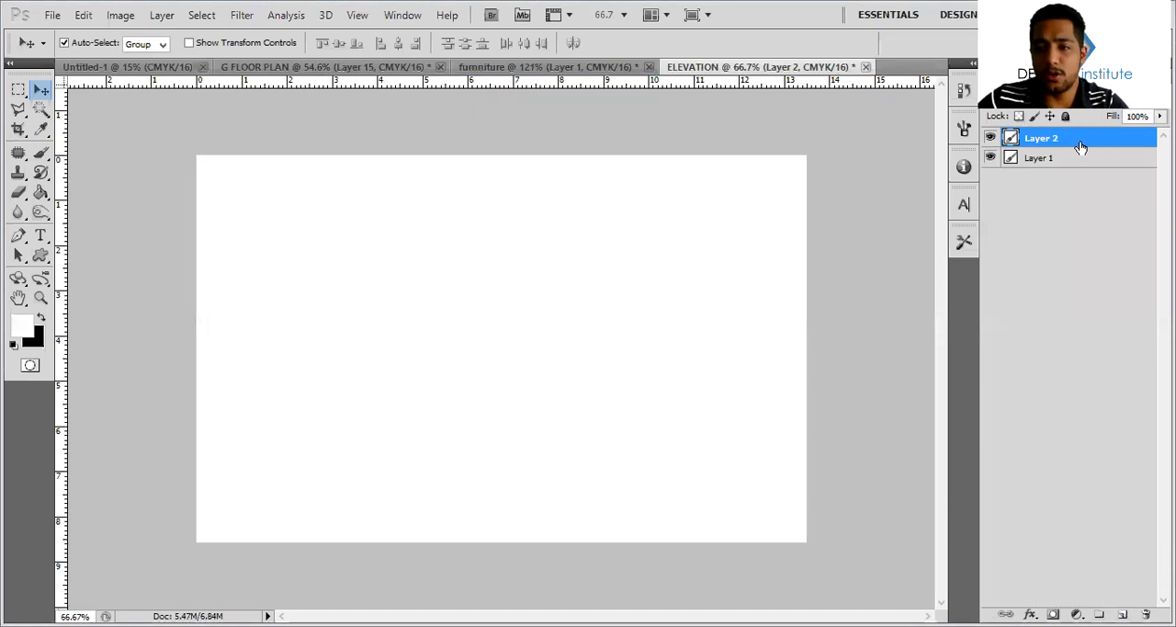
{"action": "left_click_drag", "start_coordinate": [1082, 142], "coordinate": [1083, 166]}
Select the upper-floor walls and parapets on both sides of the elevation with the Magic Wand and add a new layer
{"action": "key", "text": "w"}
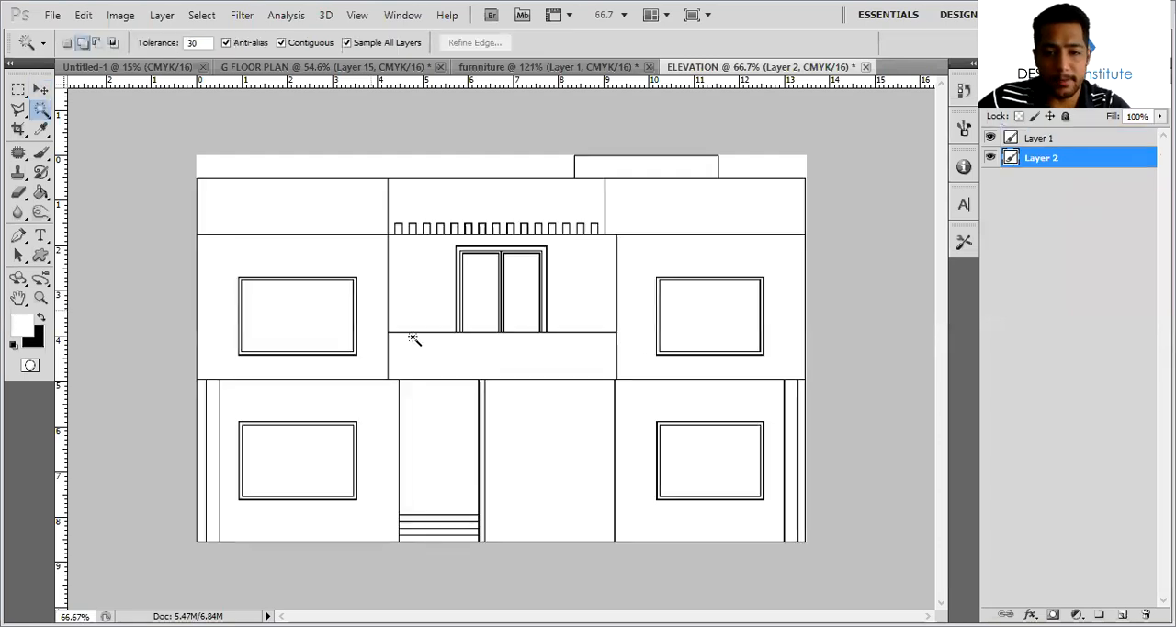
{"action": "left_click", "coordinate": [636, 264]}
{"action": "left_click", "coordinate": [652, 209], "text": "shift"}
{"action": "left_click", "coordinate": [353, 267]}
{"action": "left_click", "coordinate": [355, 215]}
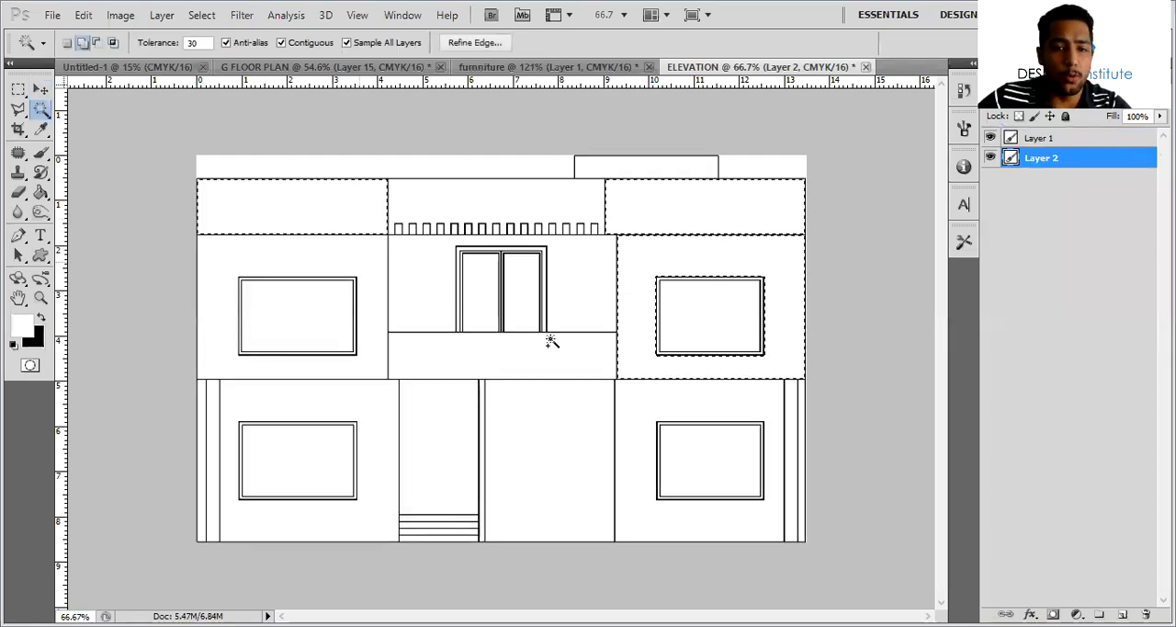
{"action": "left_click", "coordinate": [1123, 614]}
Fill the selected upper walls and parapets with light grey, colour value 20, on Layer 1 and clear the selection
{"action": "left_click", "coordinate": [1041, 138]}
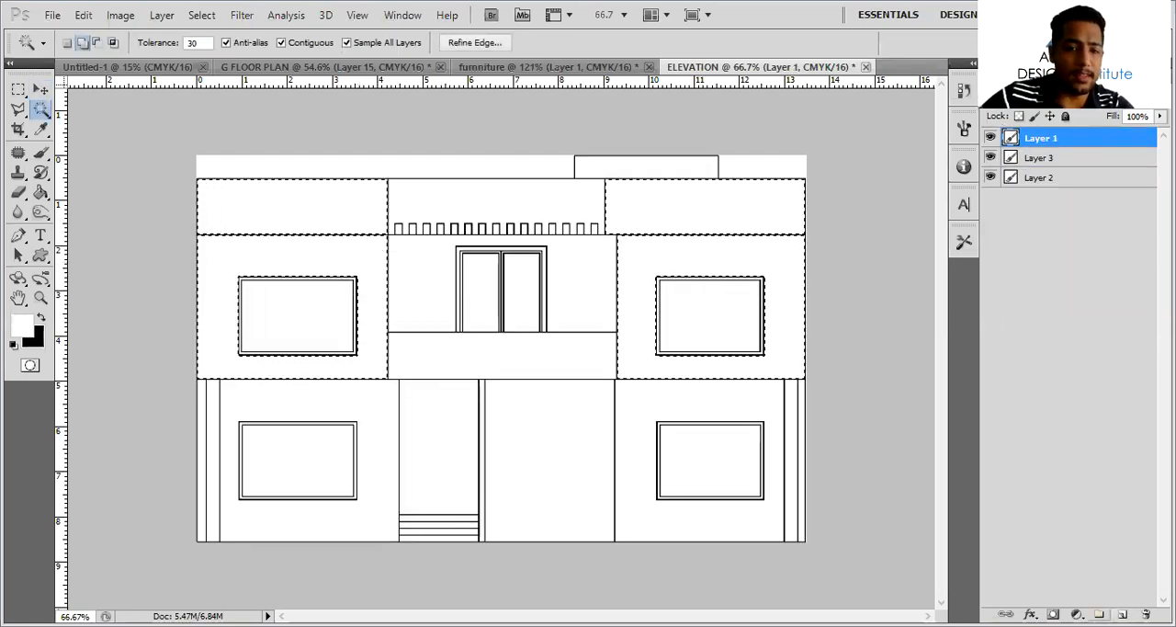
{"action": "left_click", "coordinate": [24, 329]}
{"action": "type", "text": "20"}
{"action": "left_click", "coordinate": [684, 235]}
{"action": "key", "text": "alt+BackSpace"}
{"action": "key", "text": "ctrl+d"}
Fill both ground-floor window walls and the narrow outer edge strips with the same light grey on a new layer
{"action": "left_click", "coordinate": [782, 395]}
{"action": "left_click", "coordinate": [802, 395]}
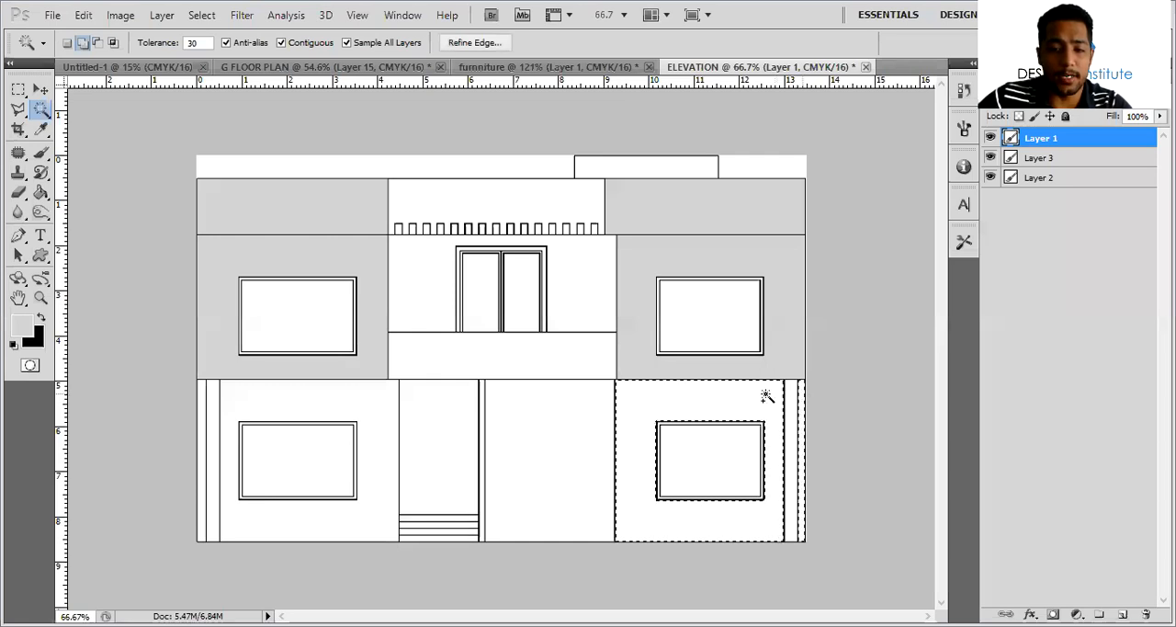
{"action": "left_click", "coordinate": [339, 407]}
{"action": "left_click", "coordinate": [202, 441]}
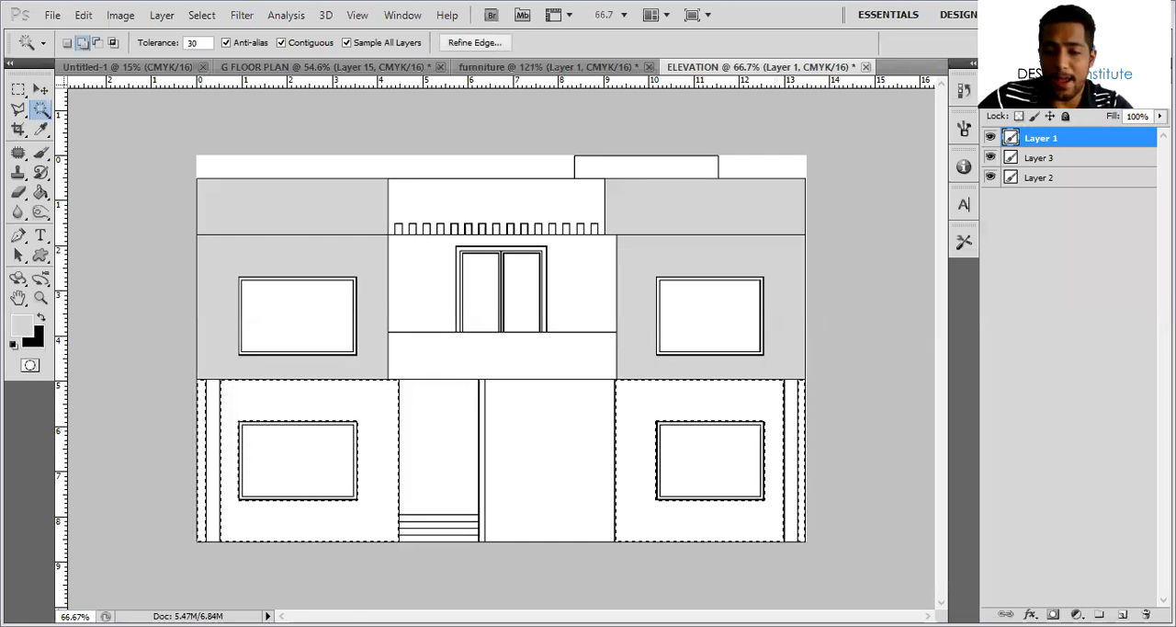
{"action": "left_click", "coordinate": [1122, 613]}
{"action": "key", "text": "ctrl+d"}
Fill the three ground-floor columns with black on a new layer and clear the selection
{"action": "left_click", "coordinate": [790, 427]}
{"action": "left_click", "coordinate": [480, 413]}
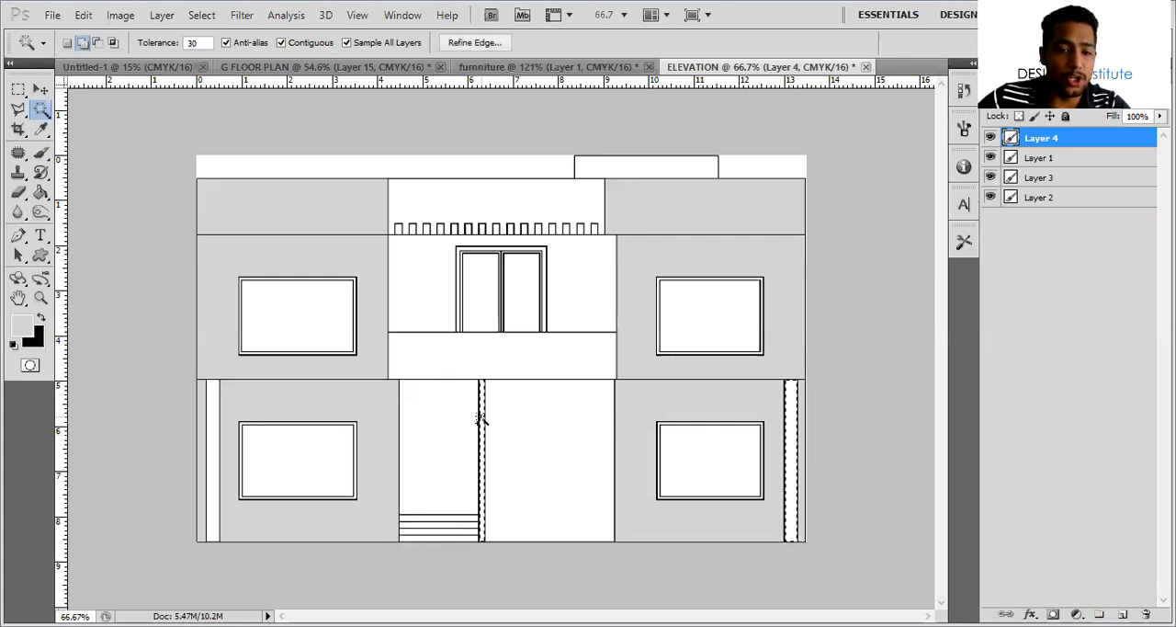
{"action": "left_click", "coordinate": [211, 432]}
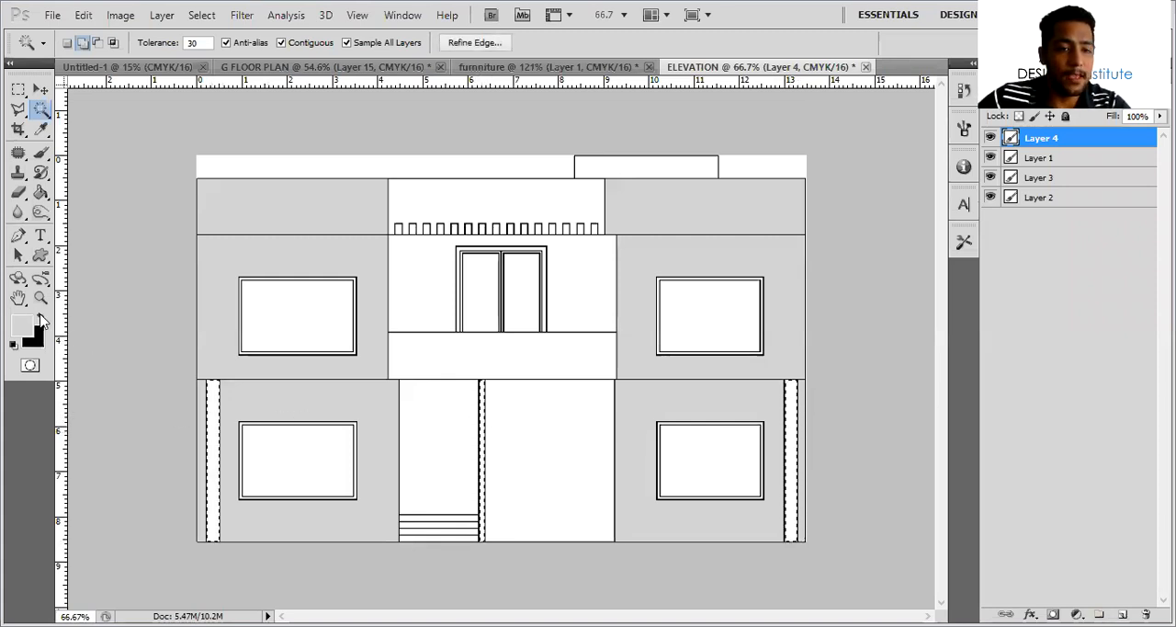
{"action": "left_click", "coordinate": [40, 318]}
{"action": "left_click", "coordinate": [1122, 613]}
{"action": "key", "text": "alt+BackSpace"}
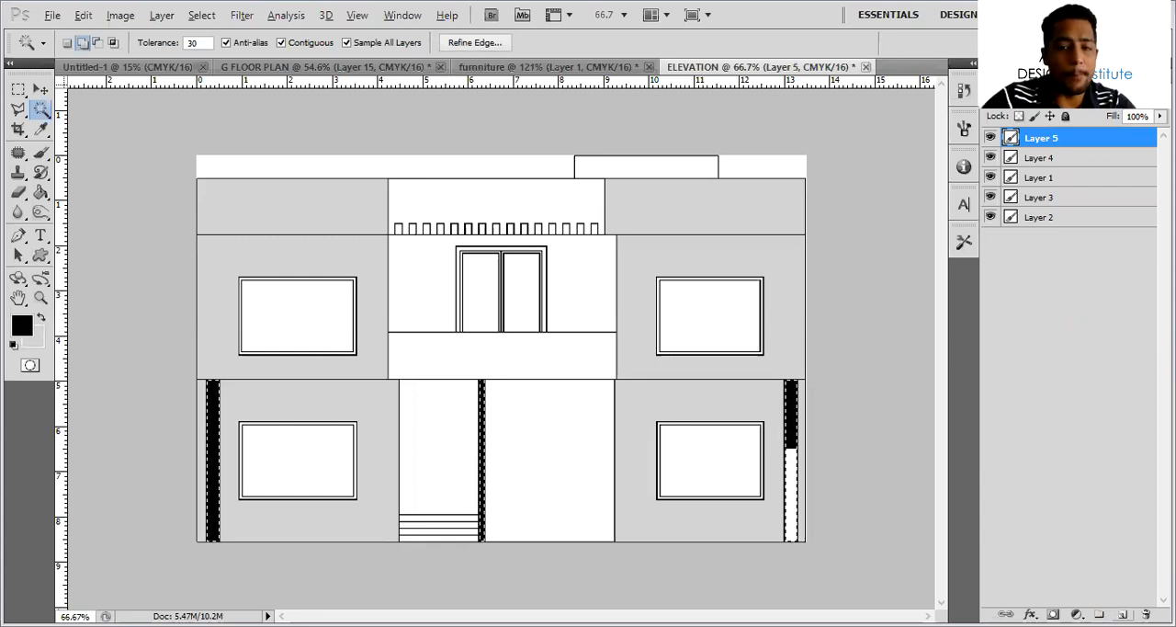
{"action": "key", "text": "ctrl+d"}
Fill the two ground-floor entrance areas beside the middle column with light grey on a new layer and clear the selection
{"action": "left_click", "coordinate": [566, 460]}
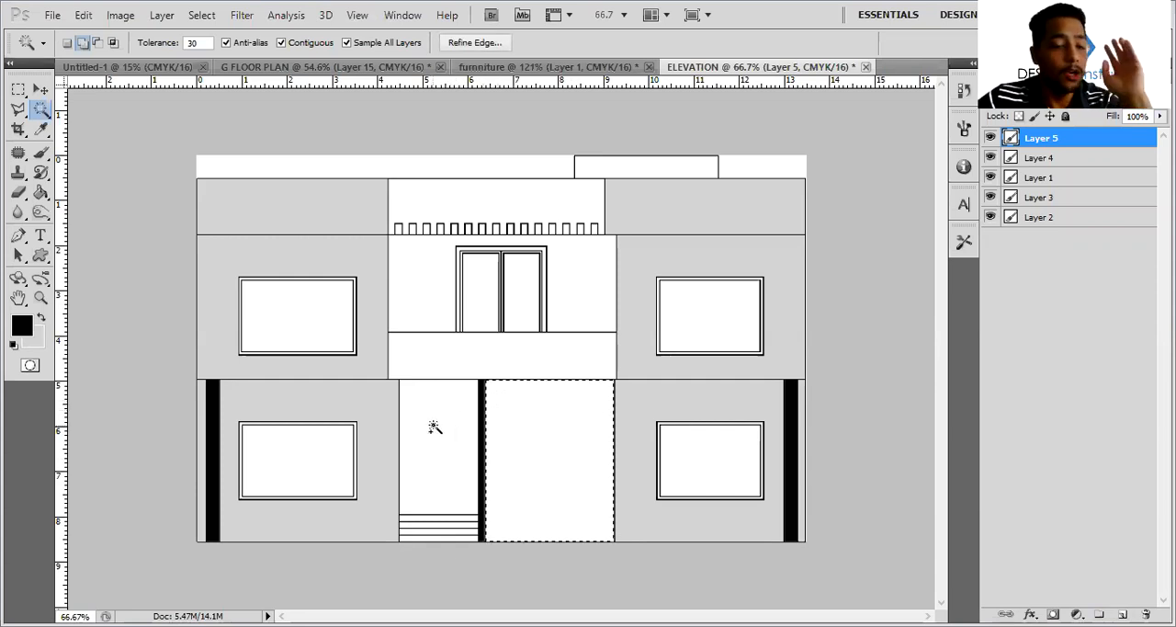
{"action": "left_click", "coordinate": [473, 434]}
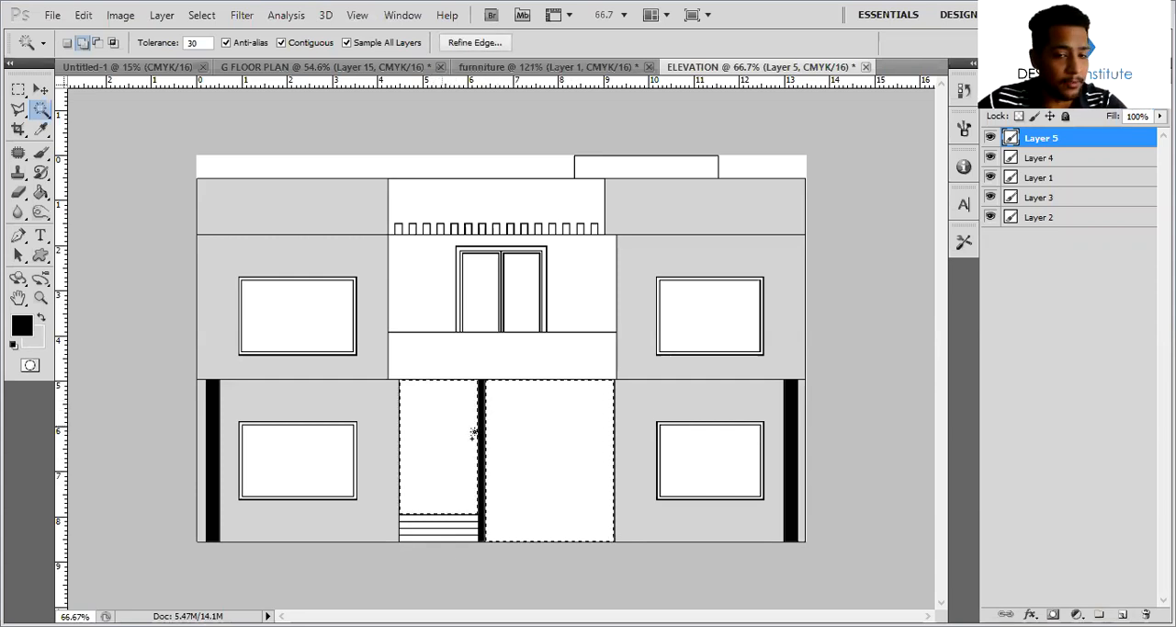
{"action": "left_click", "coordinate": [1122, 614]}
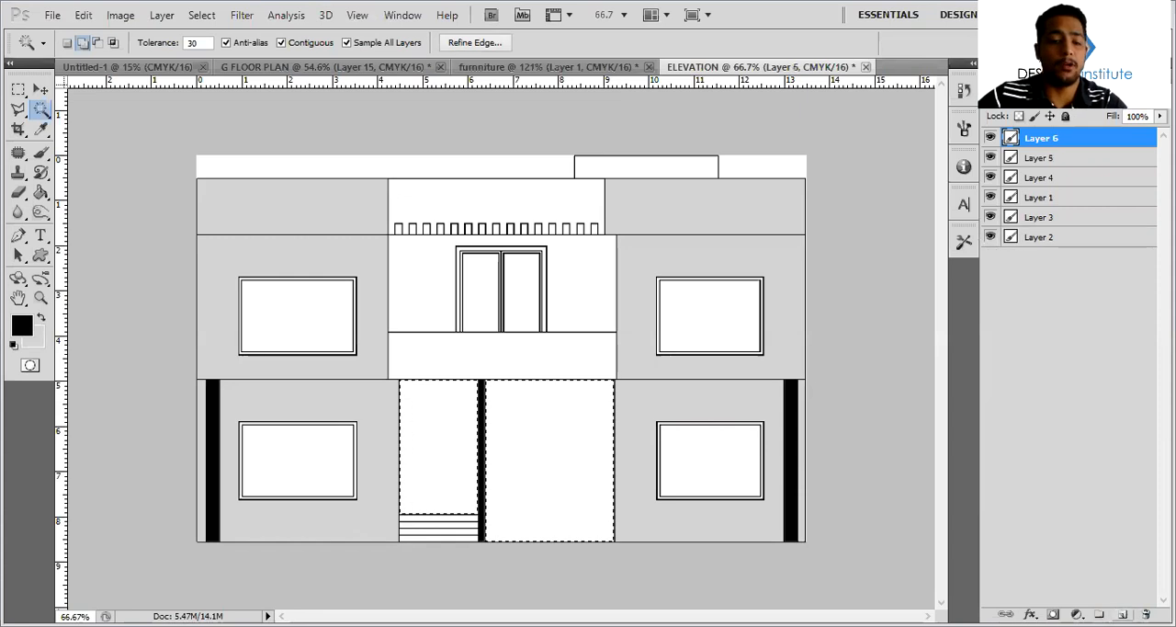
{"action": "key", "text": "ctrl+BackSpace"}
{"action": "key", "text": "ctrl+d"}
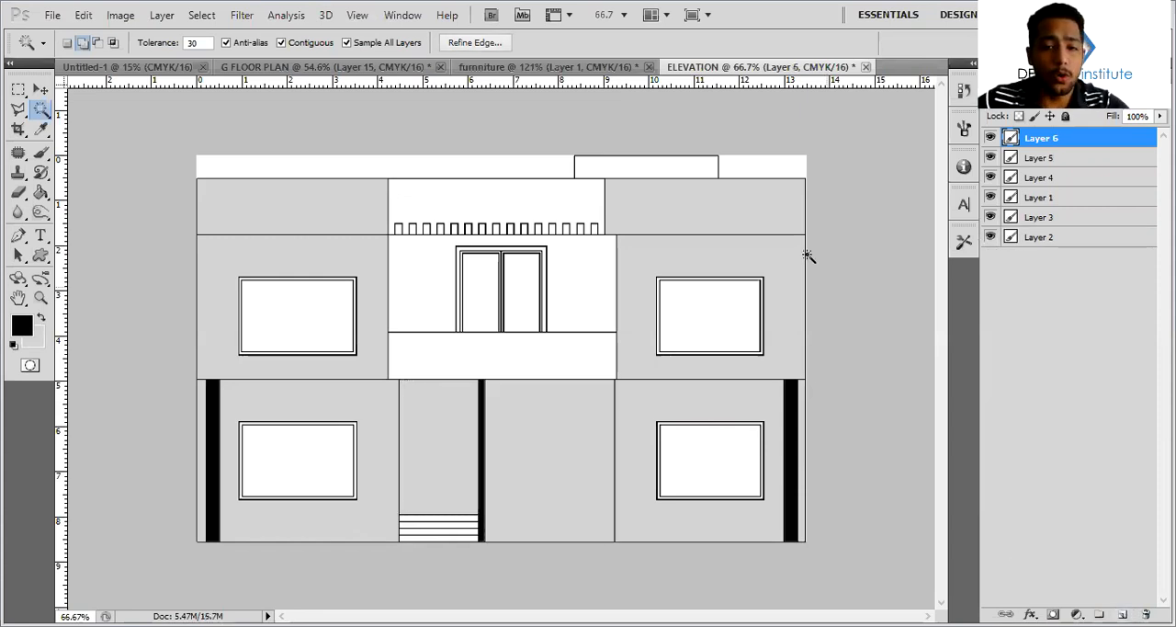
Fill the central upper wall around the balcony door and its parapet with light grey on a new layer and clear the selection
{"action": "left_click", "coordinate": [546, 268]}
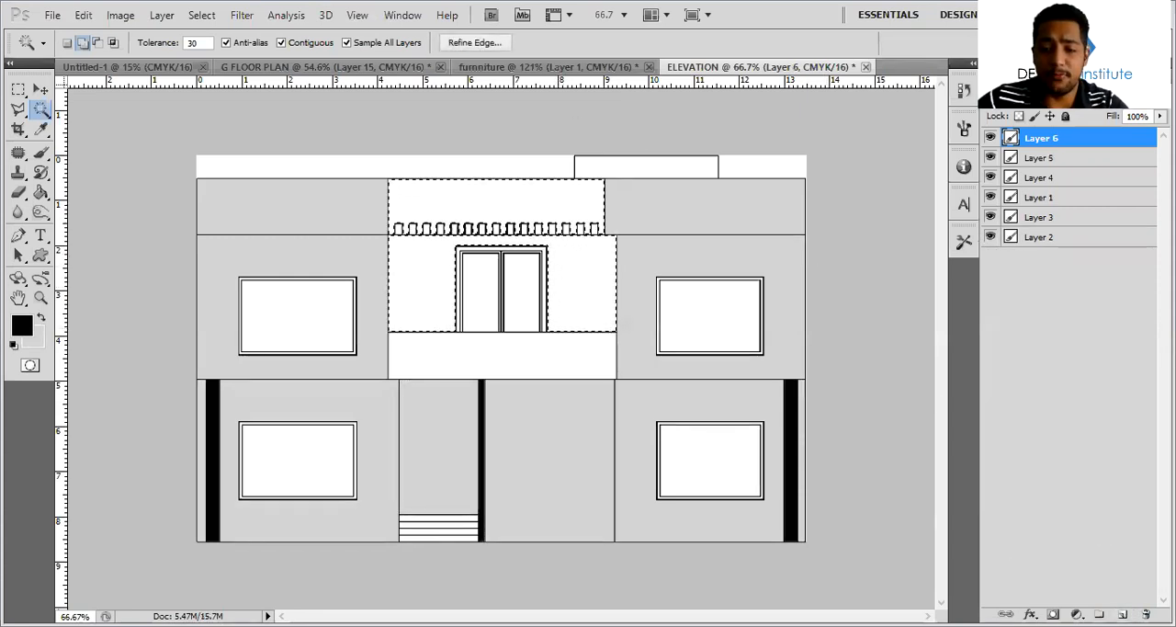
{"action": "left_click", "coordinate": [1122, 614]}
{"action": "key", "text": "alt+BackSpace"}
{"action": "key", "text": "ctrl+BackSpace"}
{"action": "key", "text": "ctrl+d"}
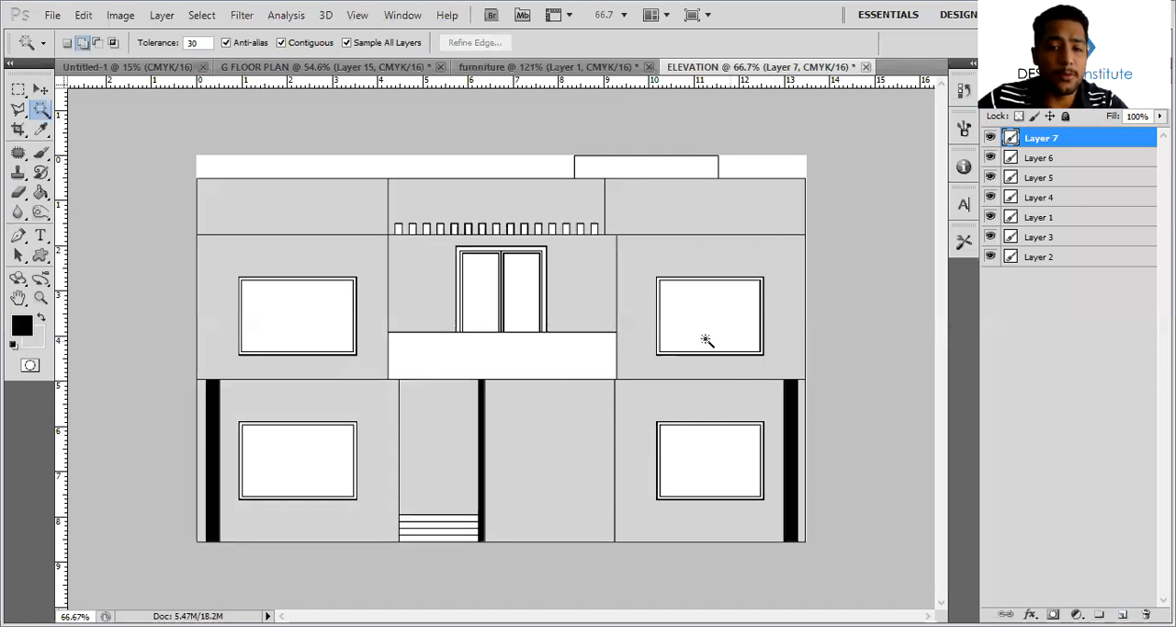
Select the frames of the lower and upper windows on the right side of the elevation with the Magic Wand
{"action": "scroll", "coordinate": [763, 408], "scroll_direction": "up", "scroll_amount": 4, "text": "alt"}
{"action": "left_click", "coordinate": [751, 449]}
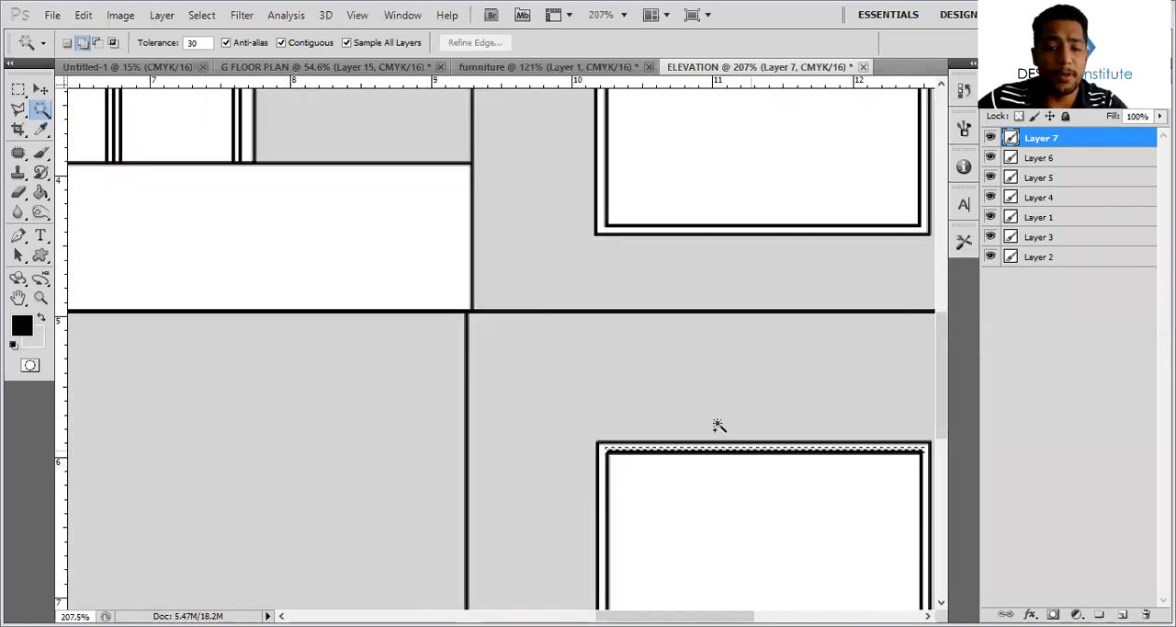
{"action": "scroll", "coordinate": [626, 448], "scroll_direction": "up", "scroll_amount": 1, "text": "alt"}
{"action": "left_click", "coordinate": [628, 446]}
{"action": "scroll", "coordinate": [627, 441], "scroll_direction": "up", "scroll_amount": 3}
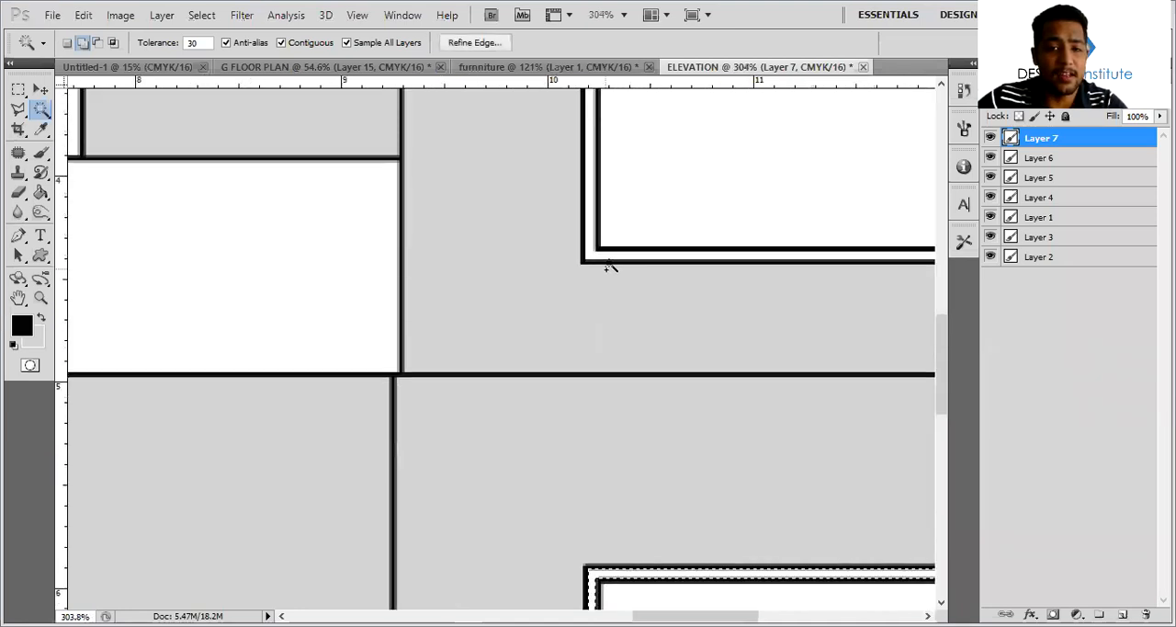
{"action": "left_click", "coordinate": [590, 239]}
{"action": "scroll", "coordinate": [605, 289], "scroll_direction": "down", "scroll_amount": 4, "text": "alt"}
{"action": "scroll", "coordinate": [601, 304], "scroll_direction": "up", "scroll_amount": 1}
{"action": "scroll", "coordinate": [465, 289], "scroll_direction": "left", "scroll_amount": 3}
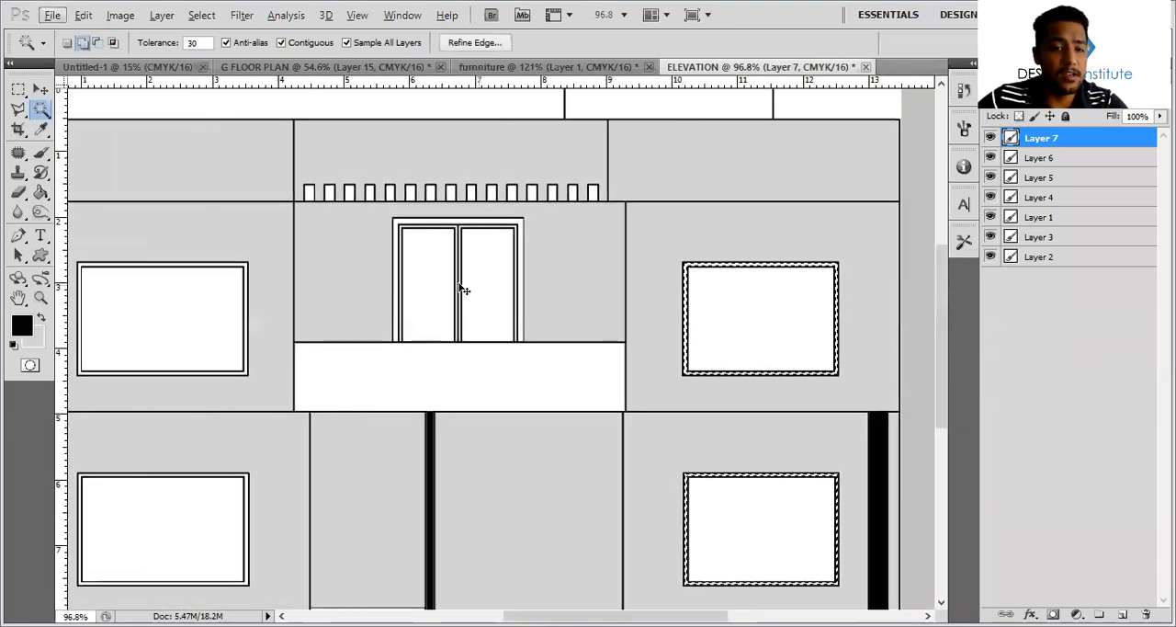
Add the left window frames and the balcony door frame to the selection, fill all frames with light grey on a new layer, and deselect
{"action": "scroll", "coordinate": [354, 268], "scroll_direction": "up", "scroll_amount": 4, "text": "alt"}
{"action": "scroll", "coordinate": [324, 276], "scroll_direction": "down", "scroll_amount": 4, "text": "alt"}
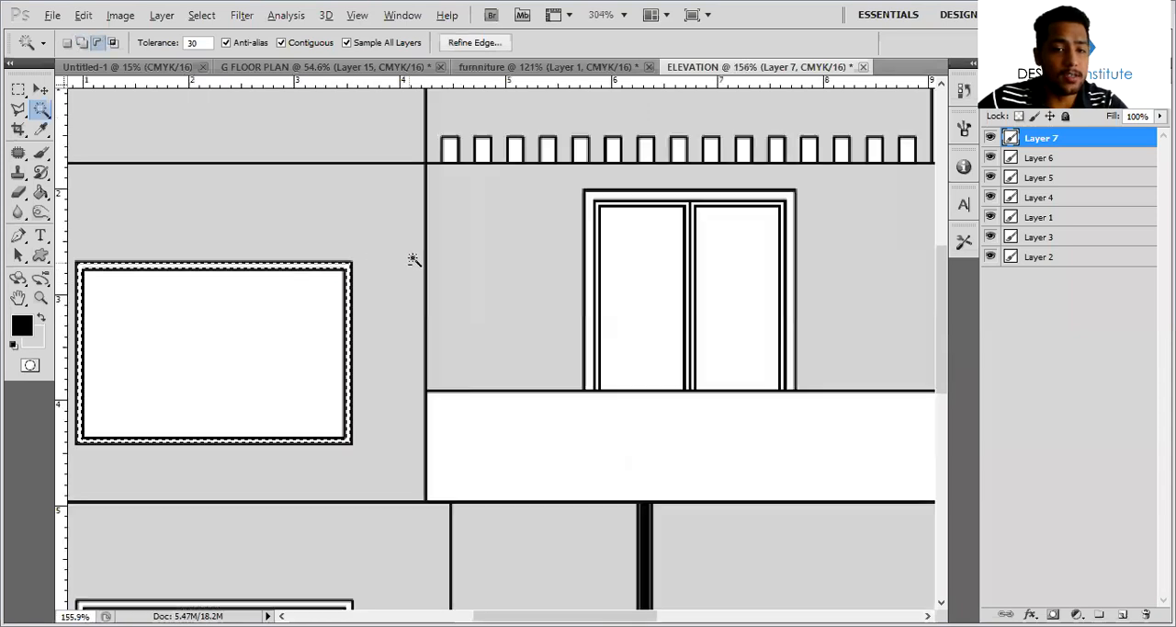
{"action": "scroll", "coordinate": [423, 263], "scroll_direction": "down", "scroll_amount": 5}
{"action": "scroll", "coordinate": [361, 319], "scroll_direction": "up", "scroll_amount": 4, "text": "alt"}
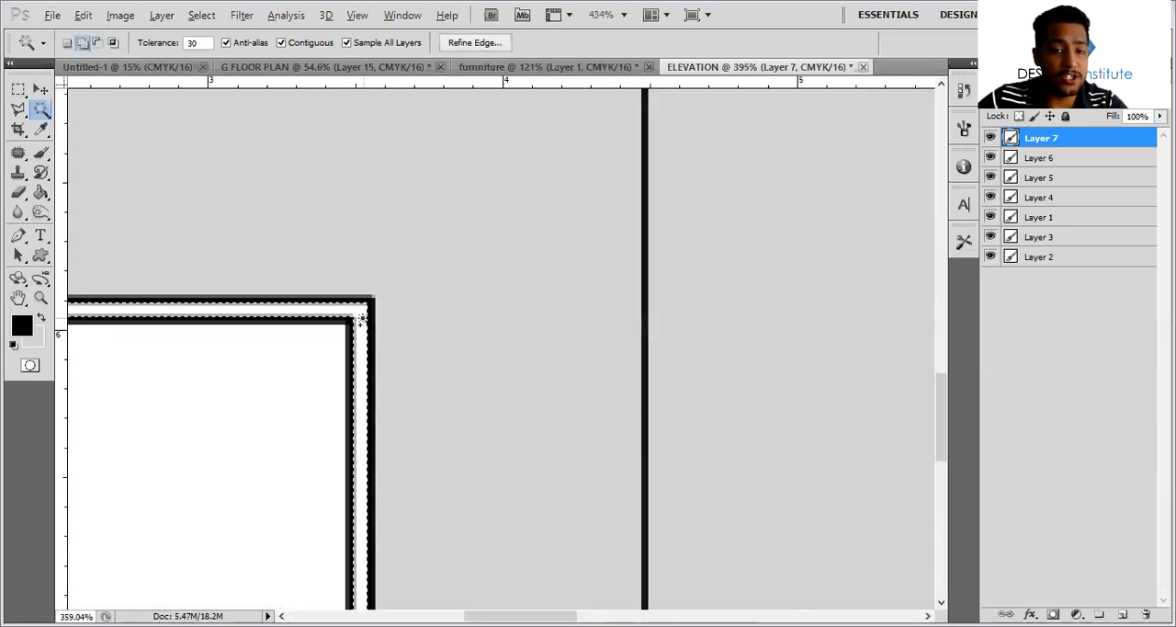
{"action": "scroll", "coordinate": [372, 315], "scroll_direction": "down", "scroll_amount": 4, "text": "alt"}
{"action": "scroll", "coordinate": [538, 223], "scroll_direction": "up", "scroll_amount": 2}
{"action": "scroll", "coordinate": [521, 180], "scroll_direction": "up", "scroll_amount": 4, "text": "alt"}
{"action": "scroll", "coordinate": [522, 180], "scroll_direction": "down", "scroll_amount": 5, "text": "alt"}
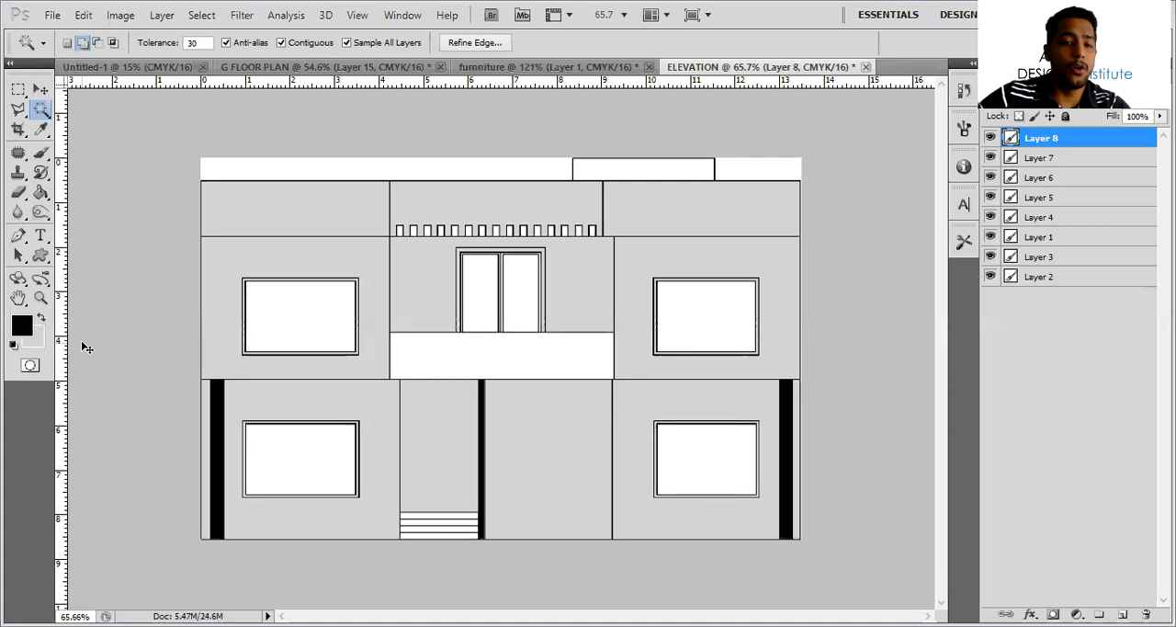
{"action": "key", "text": "ctrl+d"}
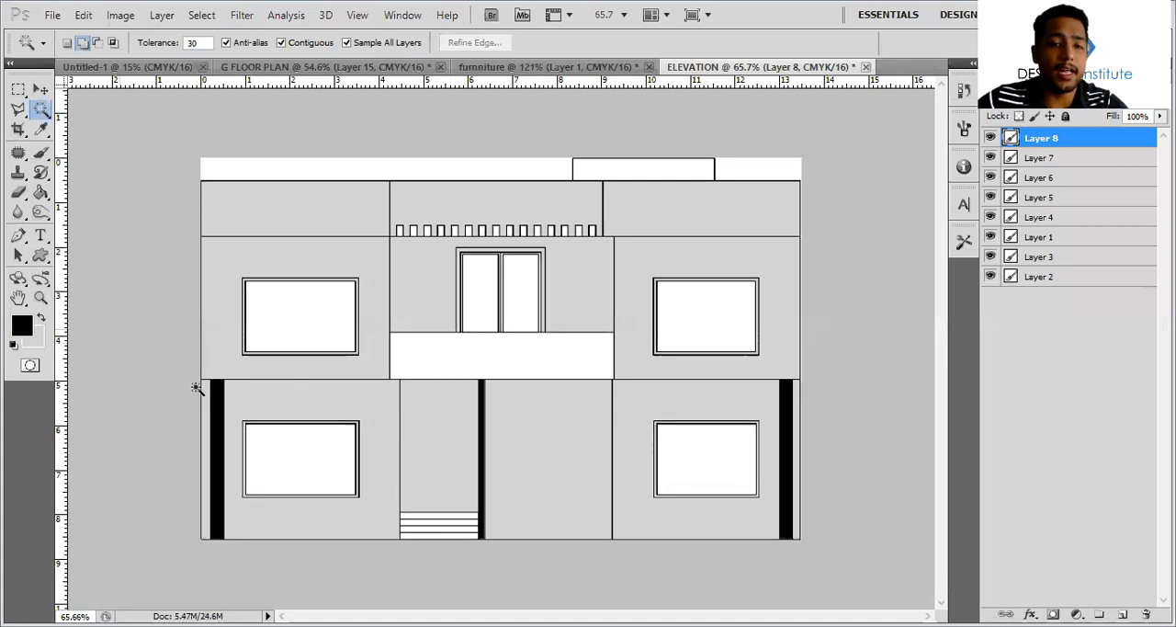
Select all four window panes and both balcony door panels, and fill them with light grey on a new layer
{"action": "scroll", "coordinate": [264, 337], "scroll_direction": "up", "scroll_amount": 2, "text": "alt"}
{"action": "left_click", "coordinate": [264, 336]}
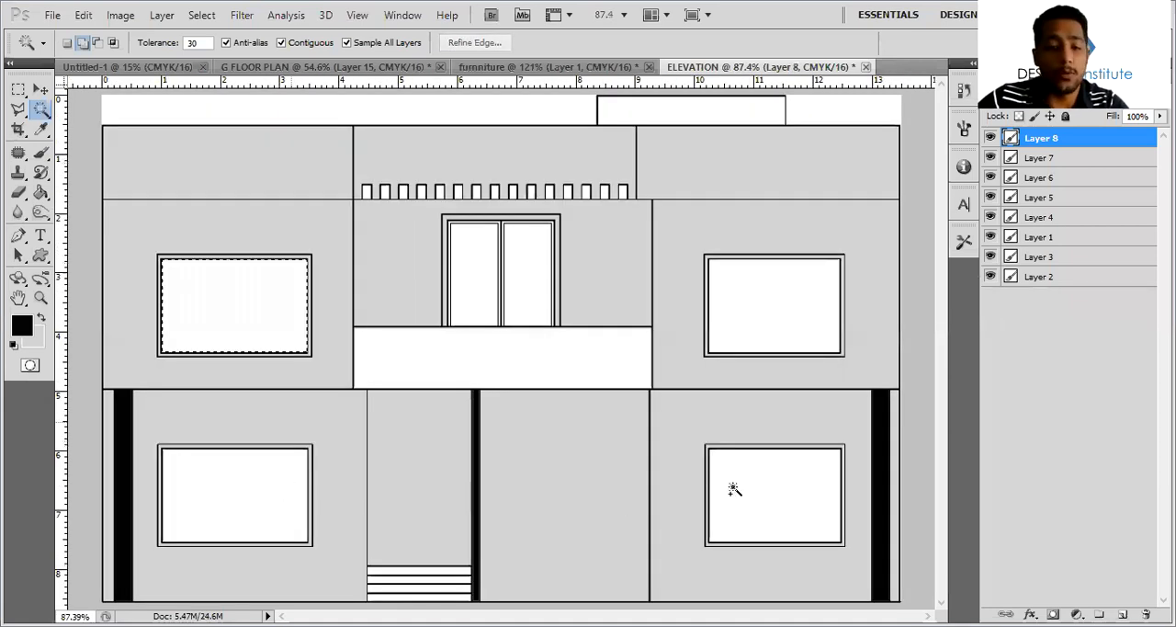
{"action": "left_click", "coordinate": [521, 287]}
{"action": "left_click", "coordinate": [480, 280]}
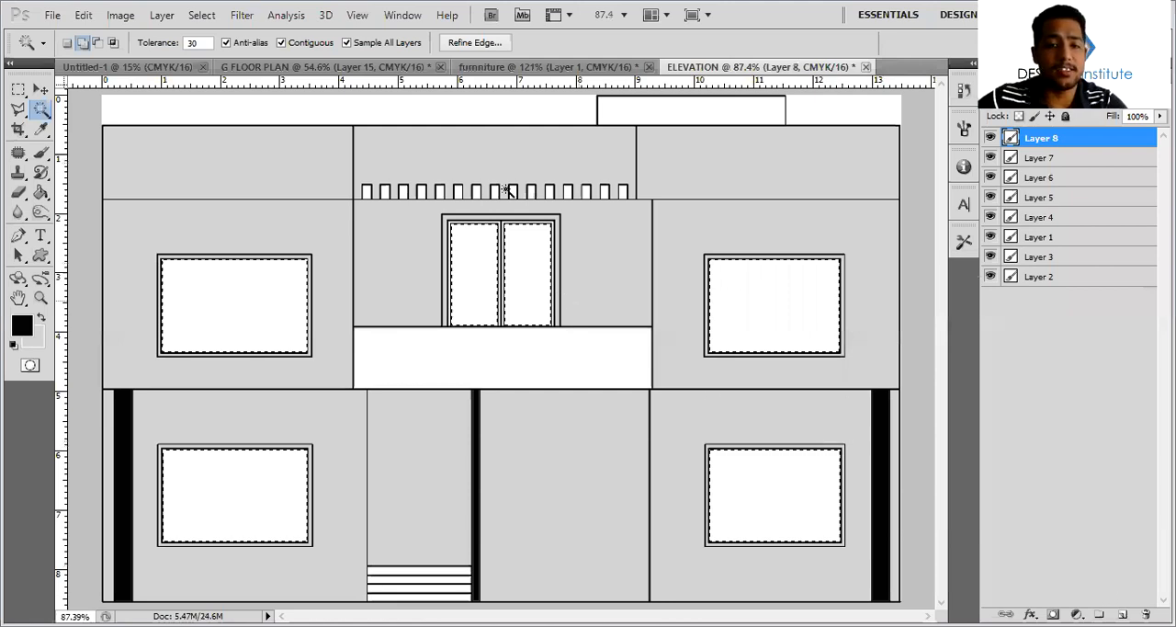
Select all the small rectangular openings along the central parapet above the balcony door with the Magic Wand
{"action": "scroll", "coordinate": [329, 214], "scroll_direction": "up", "scroll_amount": 3, "text": "alt"}
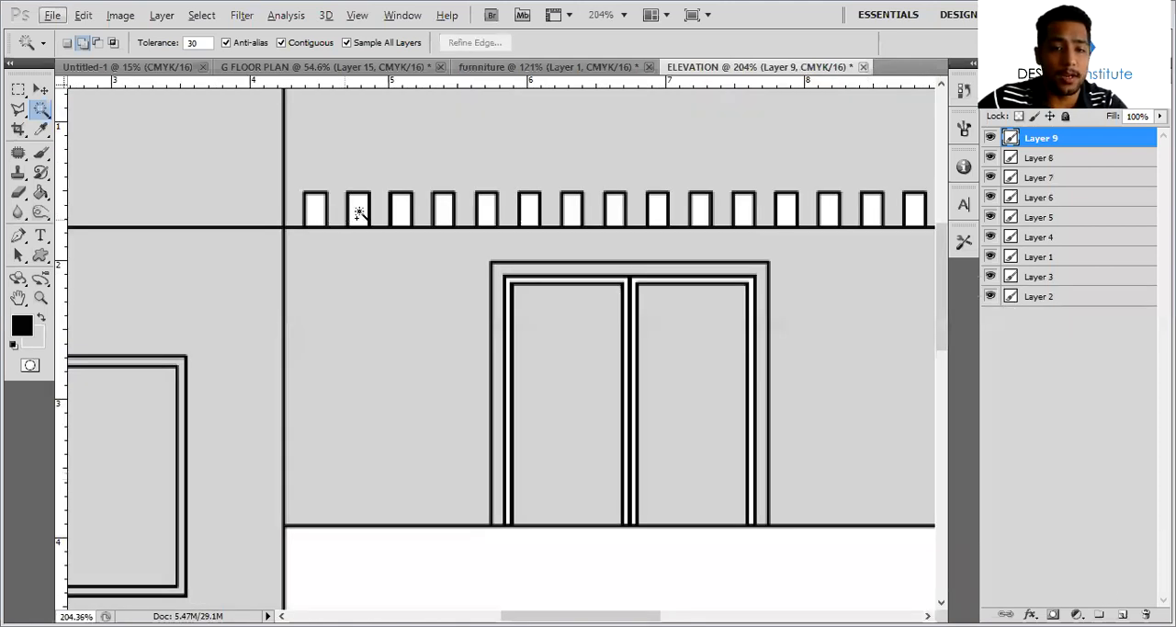
{"action": "left_click", "coordinate": [358, 213]}
{"action": "left_click", "coordinate": [401, 212], "text": "shift"}
{"action": "left_click", "coordinate": [443, 211], "text": "shift"}
{"action": "left_click", "coordinate": [485, 214], "text": "shift"}
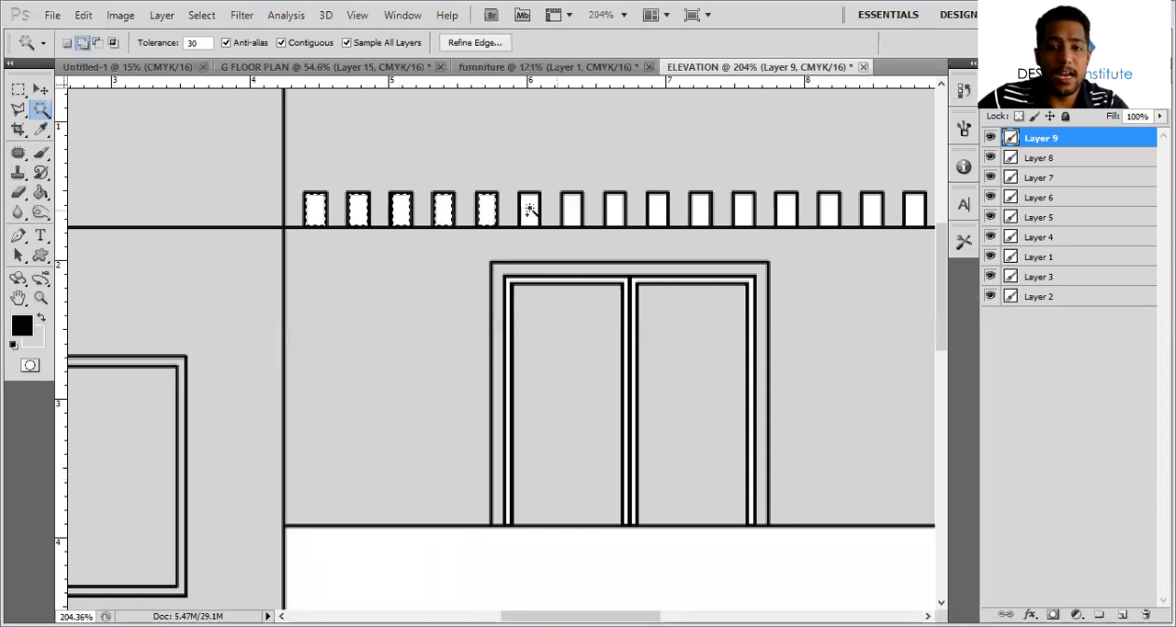
{"action": "left_click", "coordinate": [571, 215], "text": "shift"}
{"action": "left_click", "coordinate": [612, 214], "text": "shift"}
{"action": "left_click", "coordinate": [654, 214], "text": "shift"}
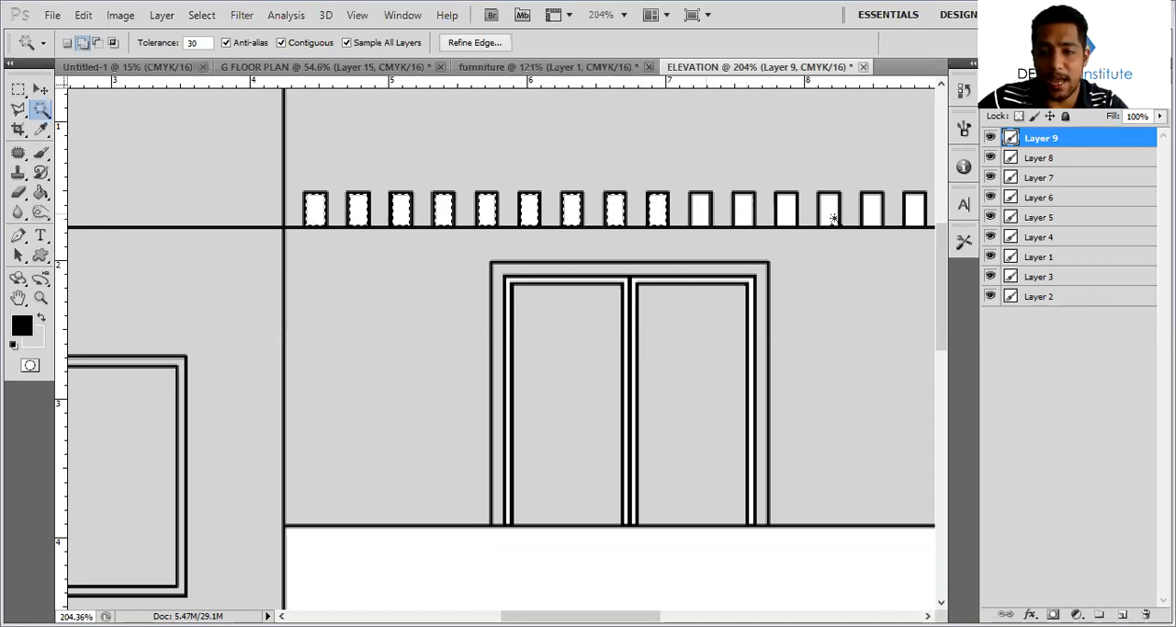
{"action": "scroll", "coordinate": [690, 223], "scroll_direction": "right", "scroll_amount": 3}
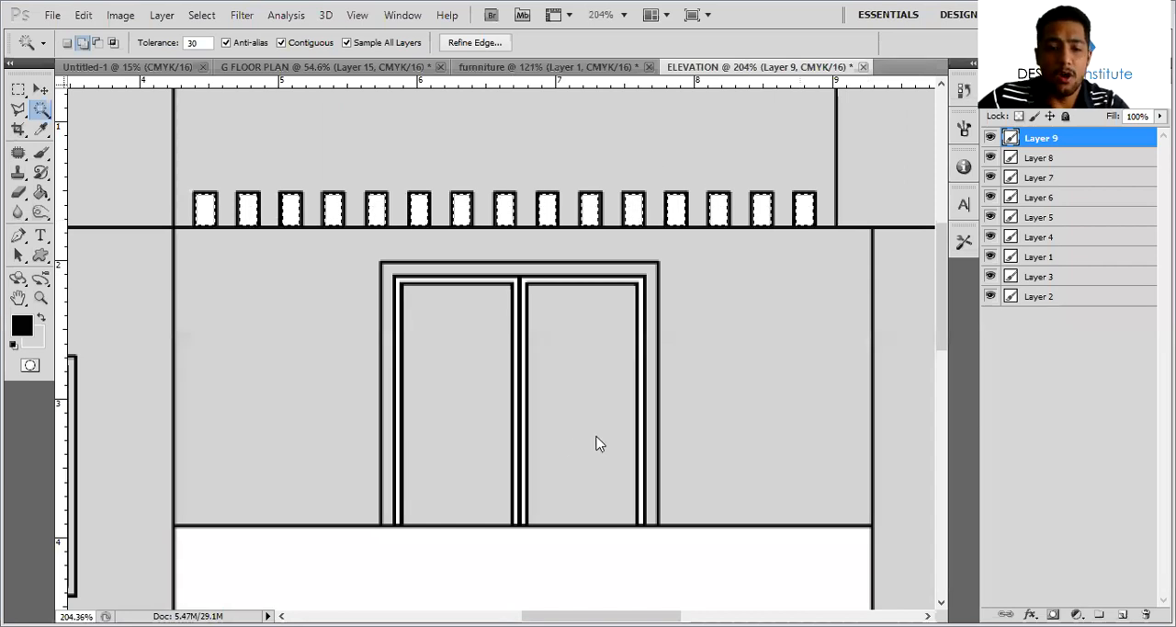
Set the foreground colour to white and fill the selected parapet openings on a new layer
{"action": "key", "text": "ctrl+d"}
{"action": "scroll", "coordinate": [608, 312], "scroll_direction": "down", "scroll_amount": 4, "text": "alt"}
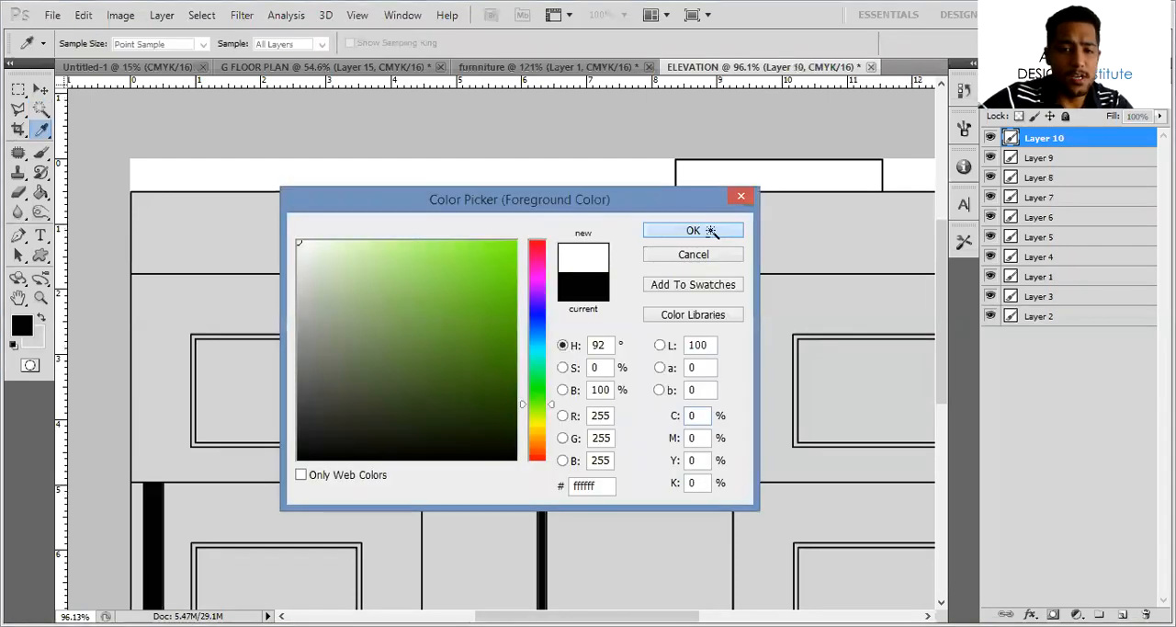
{"action": "left_click", "coordinate": [710, 231]}
{"action": "key", "text": "w"}
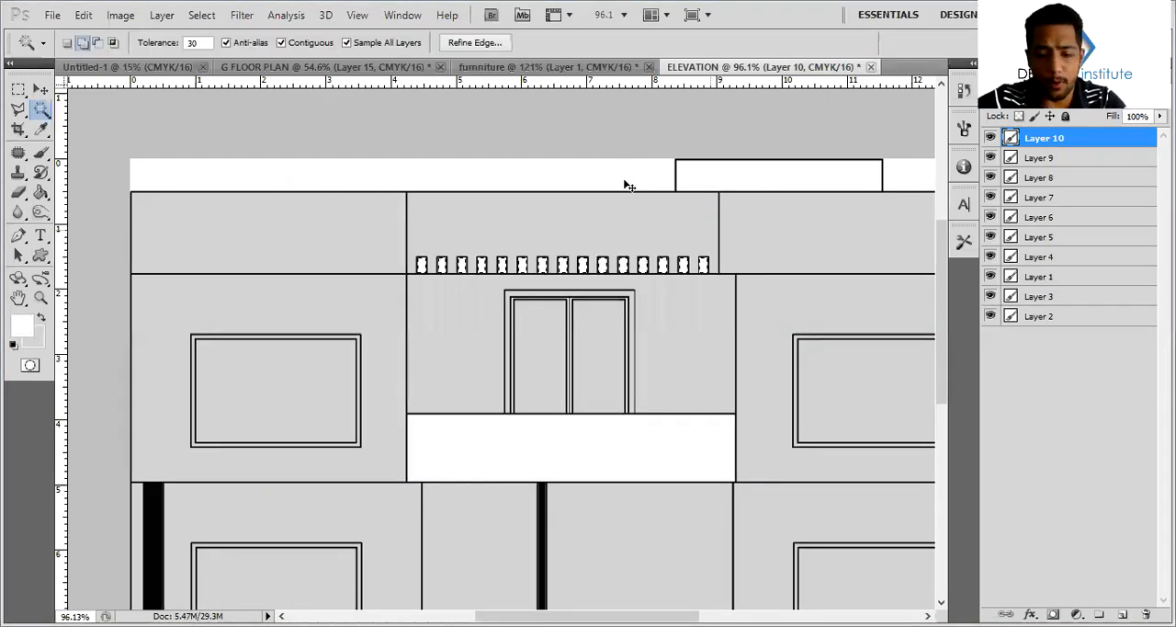
{"action": "scroll", "coordinate": [529, 204], "scroll_direction": "down", "scroll_amount": 1, "text": "alt"}
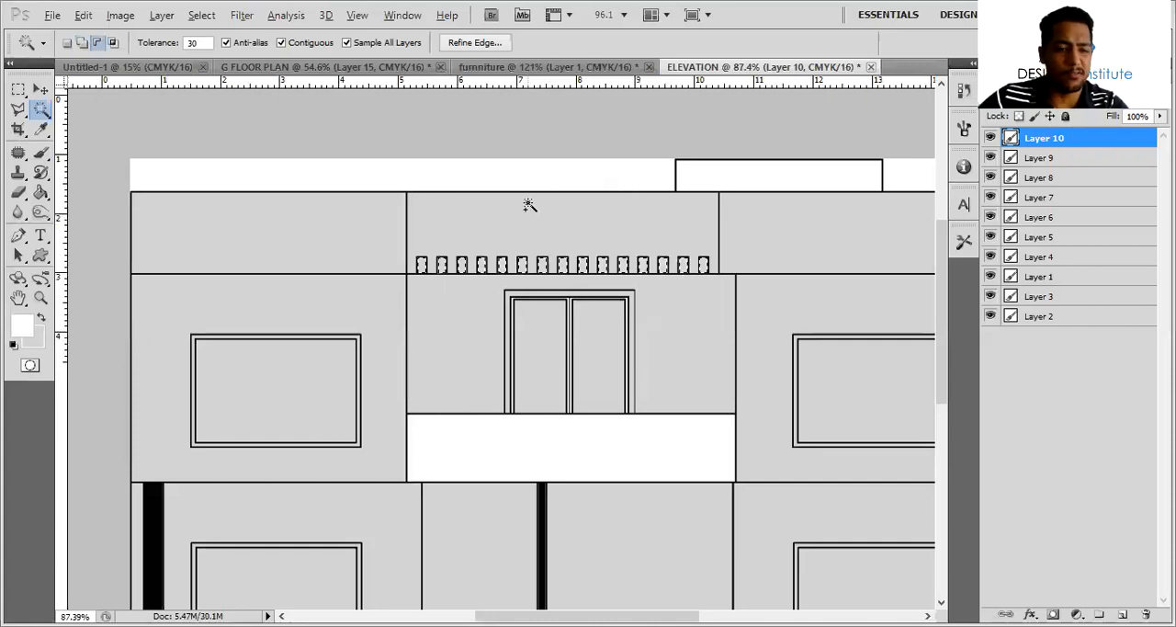
{"action": "scroll", "coordinate": [449, 246], "scroll_direction": "down", "scroll_amount": 1, "text": "alt"}
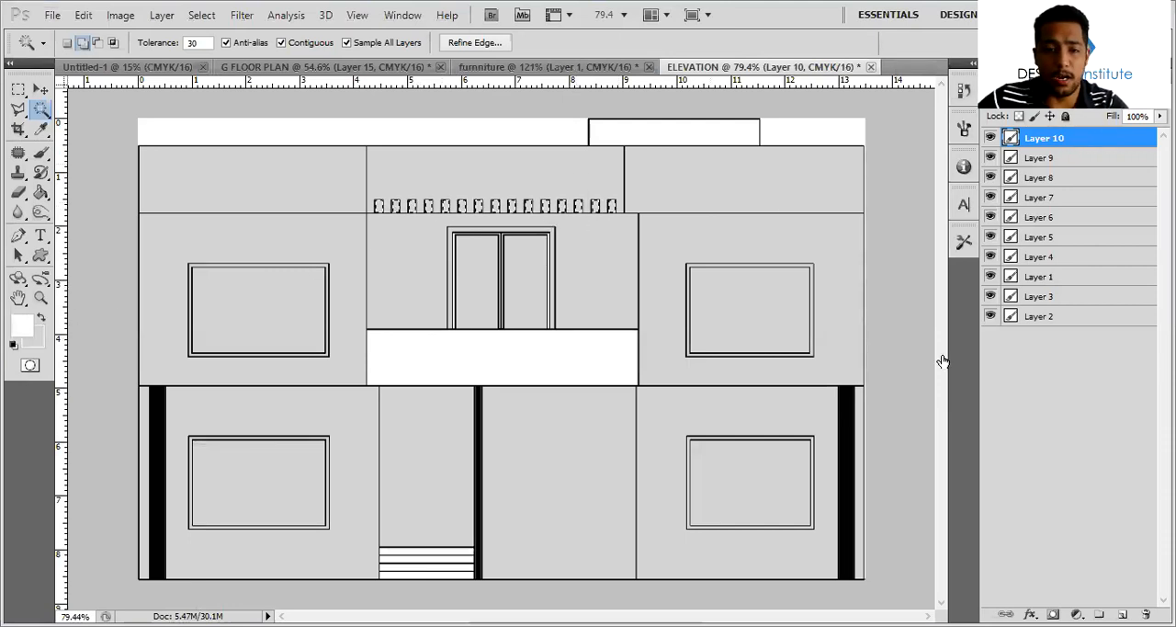
Apply a Pattern Overlay with the dark brown wood pattern to the parapet openings on Layer 10
{"action": "double_click", "coordinate": [1083, 146]}
{"action": "left_click", "coordinate": [728, 378]}
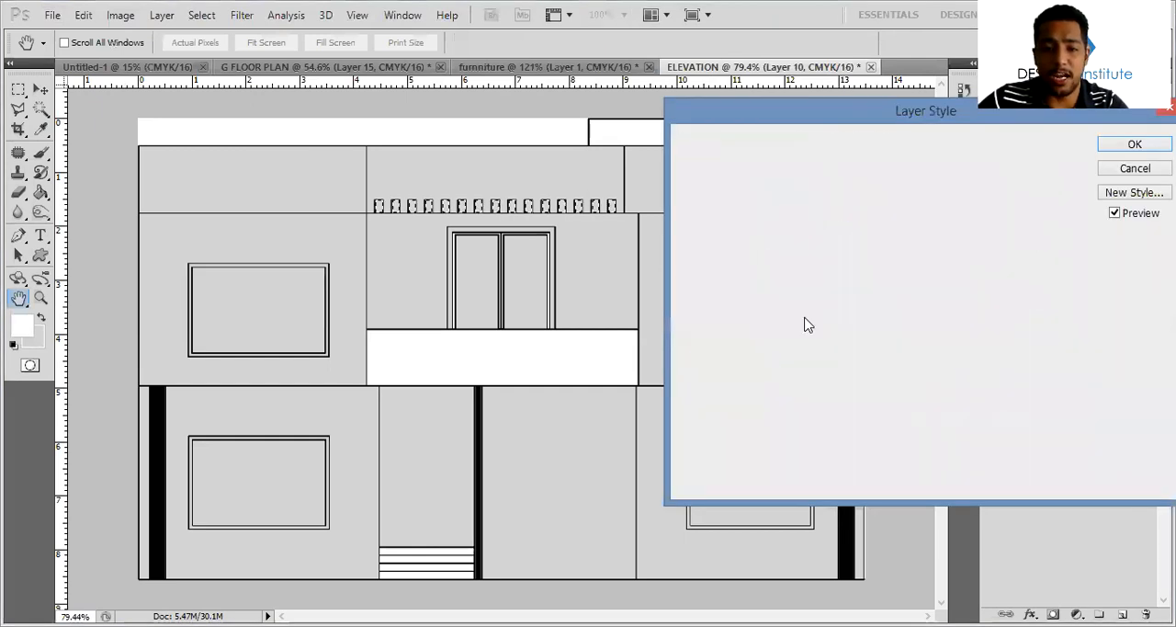
{"action": "left_click", "coordinate": [950, 237]}
{"action": "left_click", "coordinate": [834, 404]}
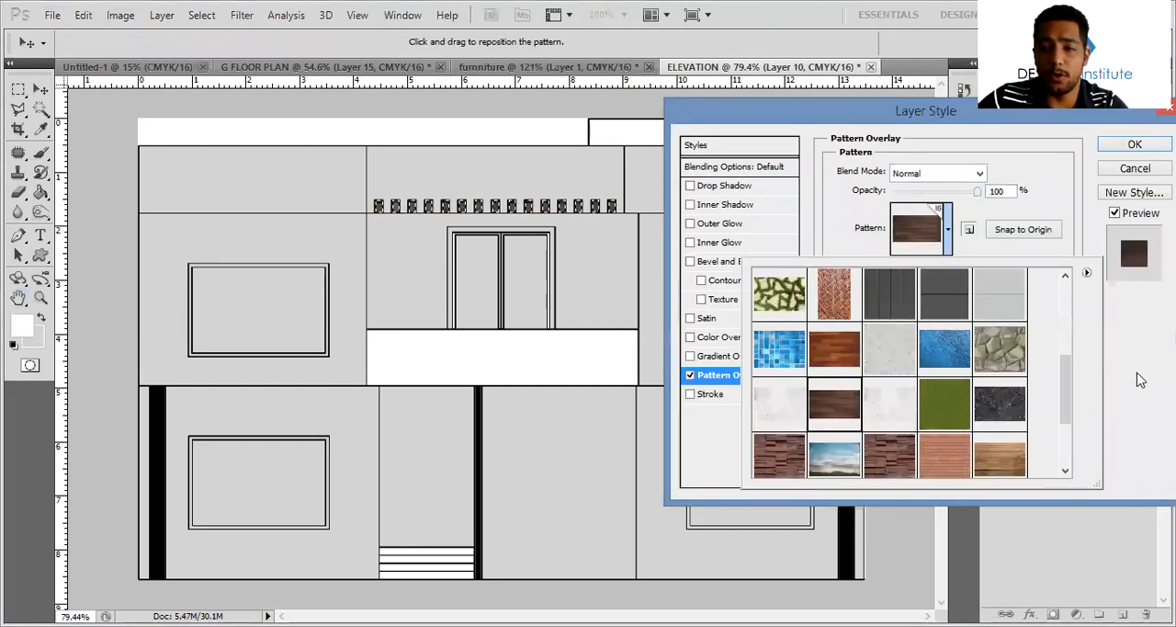
{"action": "left_click", "coordinate": [1125, 148]}
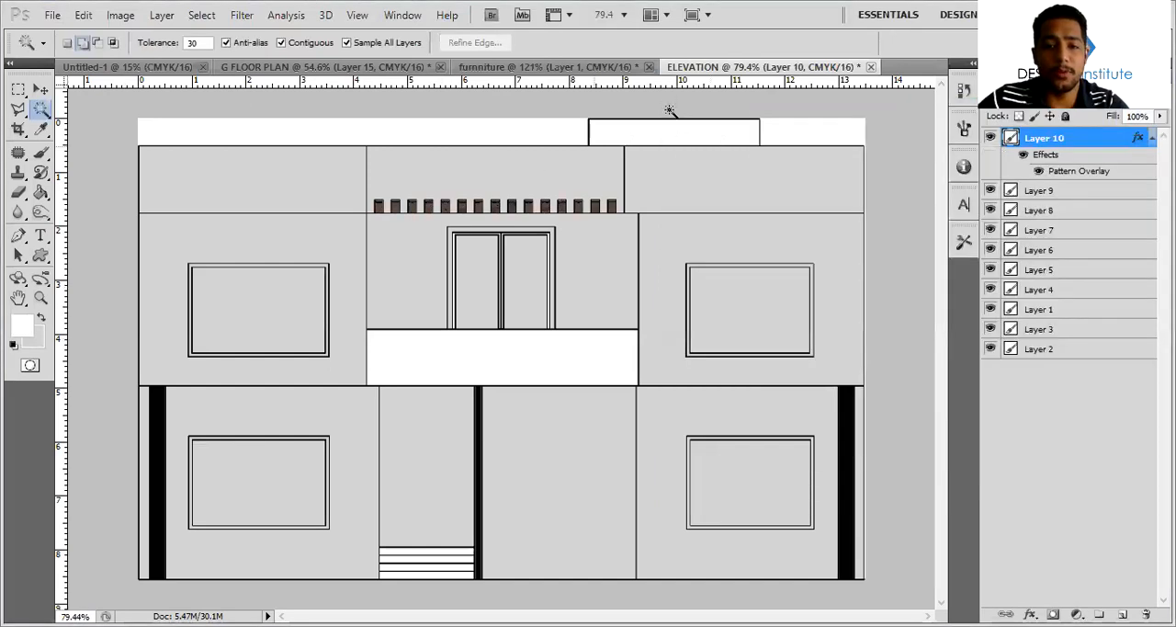
Fill the small rooftop box with light grey on a new layer and clear the selection
{"action": "left_click", "coordinate": [666, 135]}
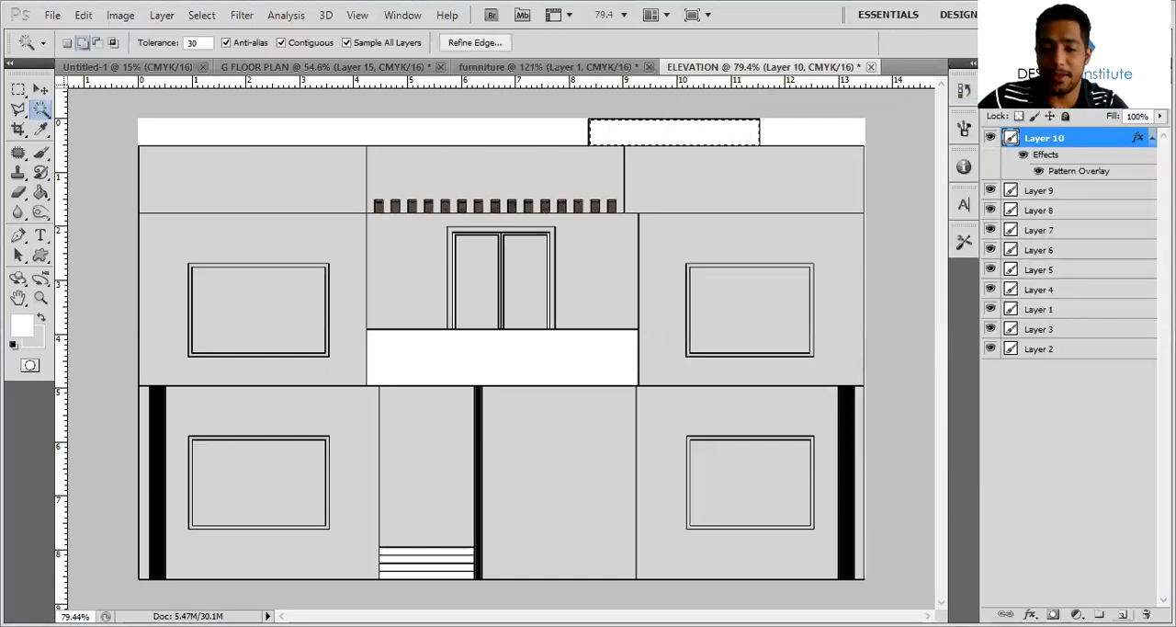
{"action": "left_click", "coordinate": [1123, 614]}
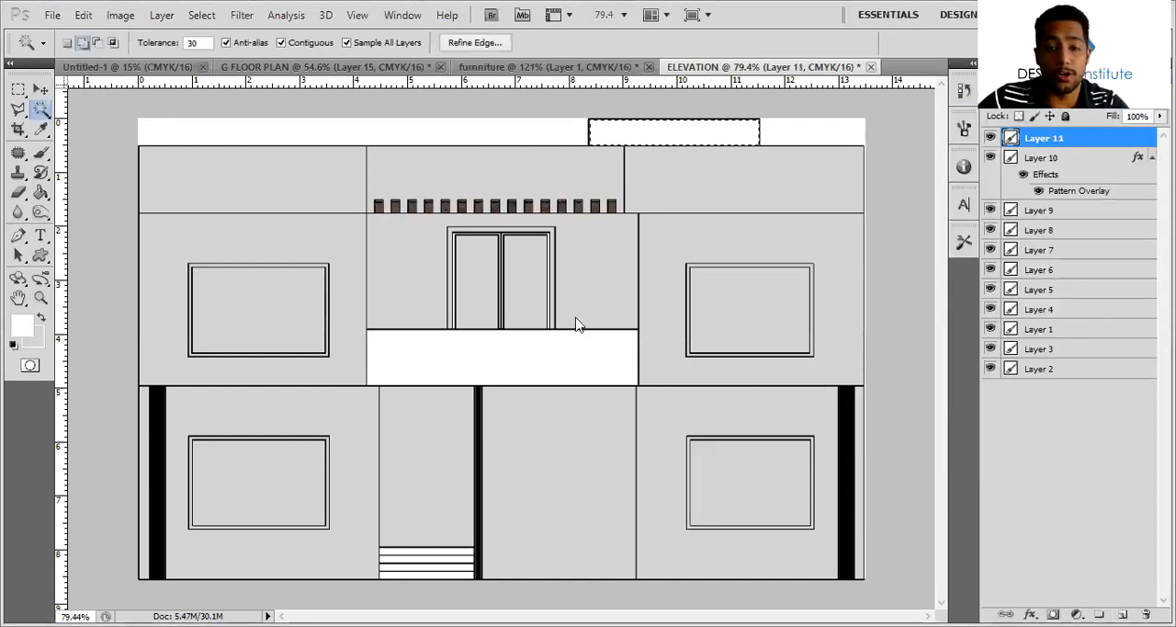
{"action": "left_click", "coordinate": [745, 200]}
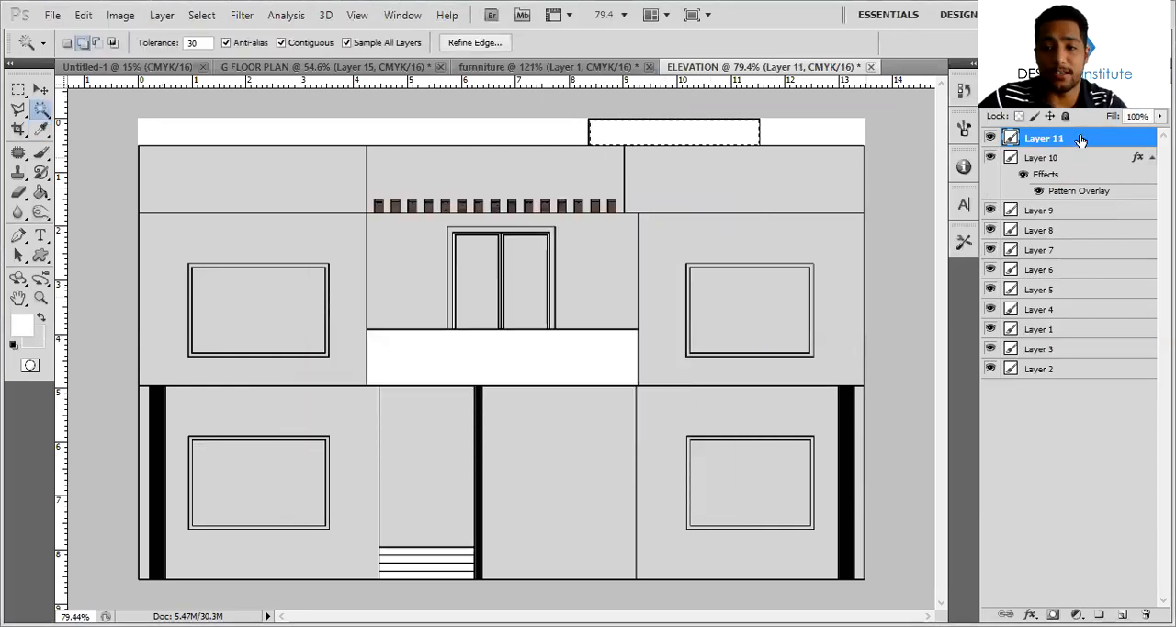
{"action": "key", "text": "ctrl+BackSpace"}
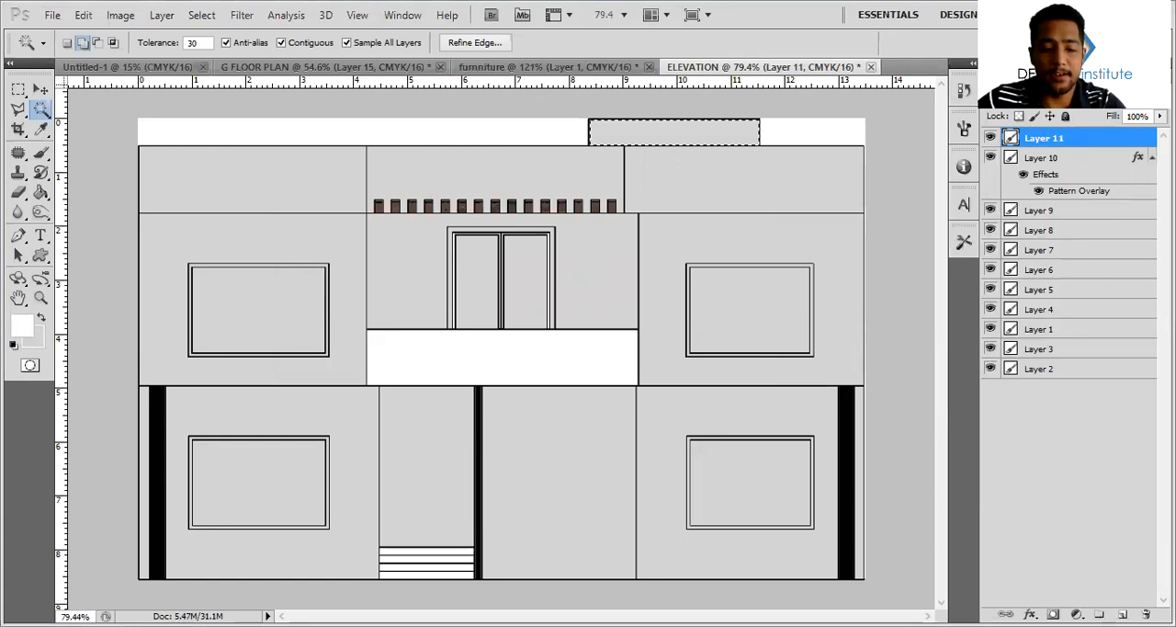
{"action": "key", "text": "ctrl+d"}
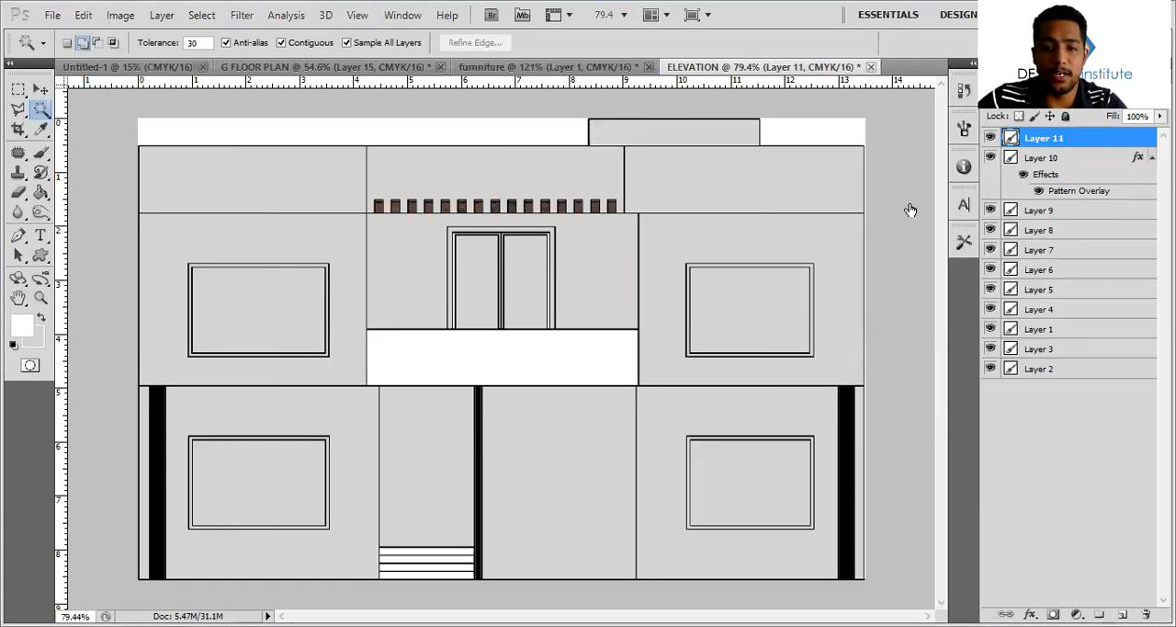
Apply a light grey concrete Pattern Overlay to the rooftop box's Layer 11 at 20% opacity and 53% scale
{"action": "double_click", "coordinate": [1088, 146]}
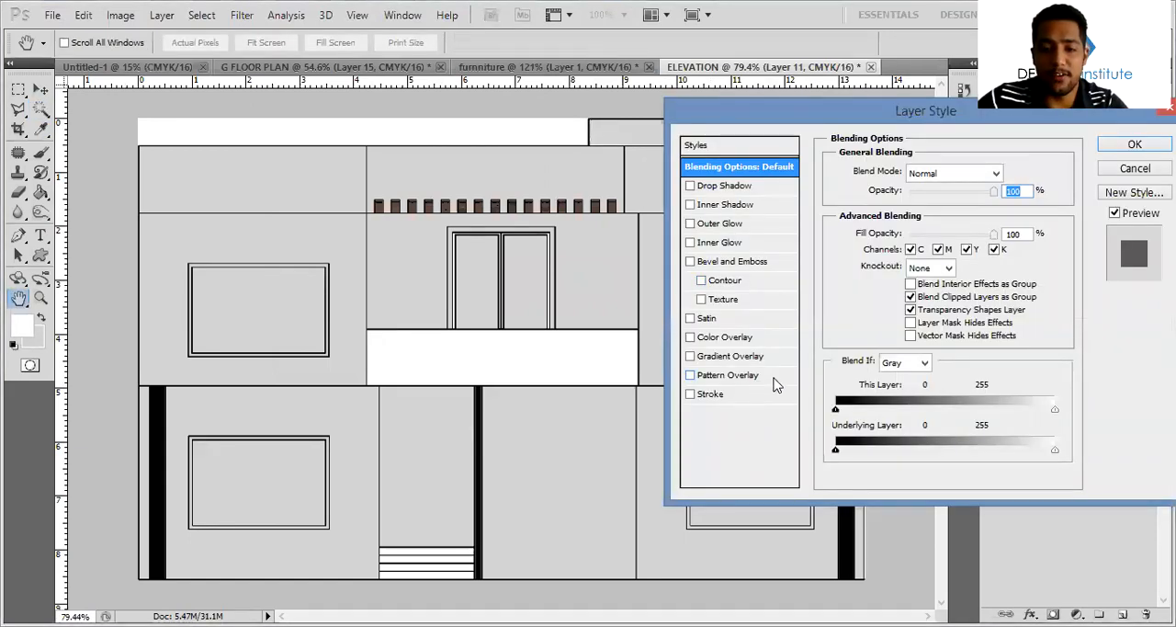
{"action": "left_click", "coordinate": [777, 383]}
{"action": "left_click", "coordinate": [948, 230]}
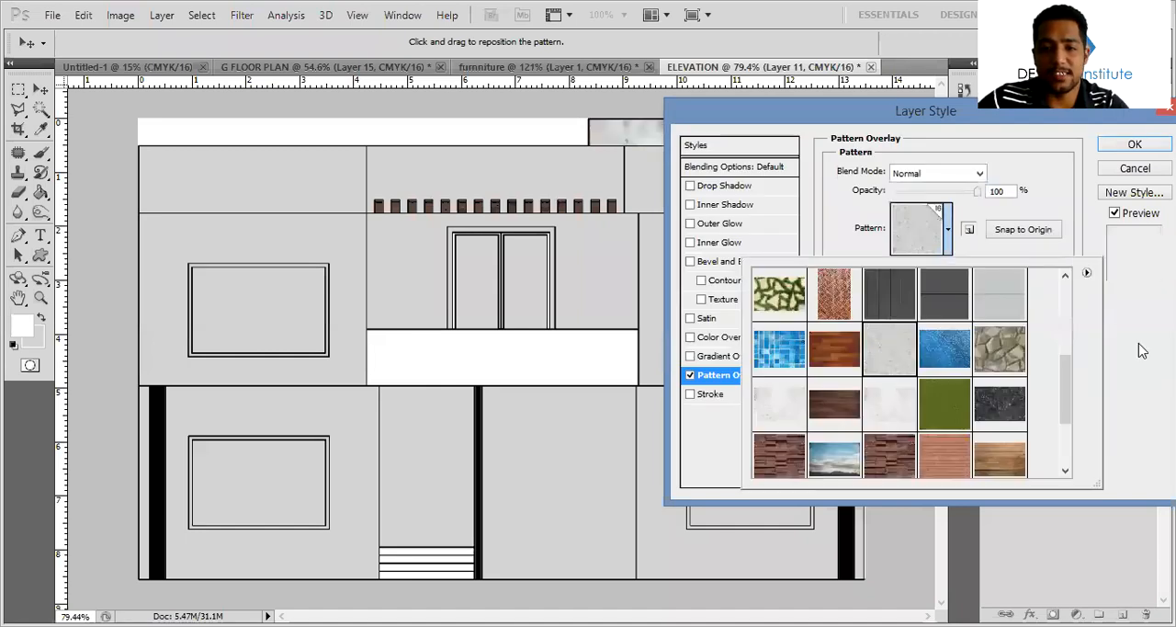
{"action": "left_click", "coordinate": [911, 193]}
{"action": "left_click_drag", "start_coordinate": [930, 268], "coordinate": [915, 266]}
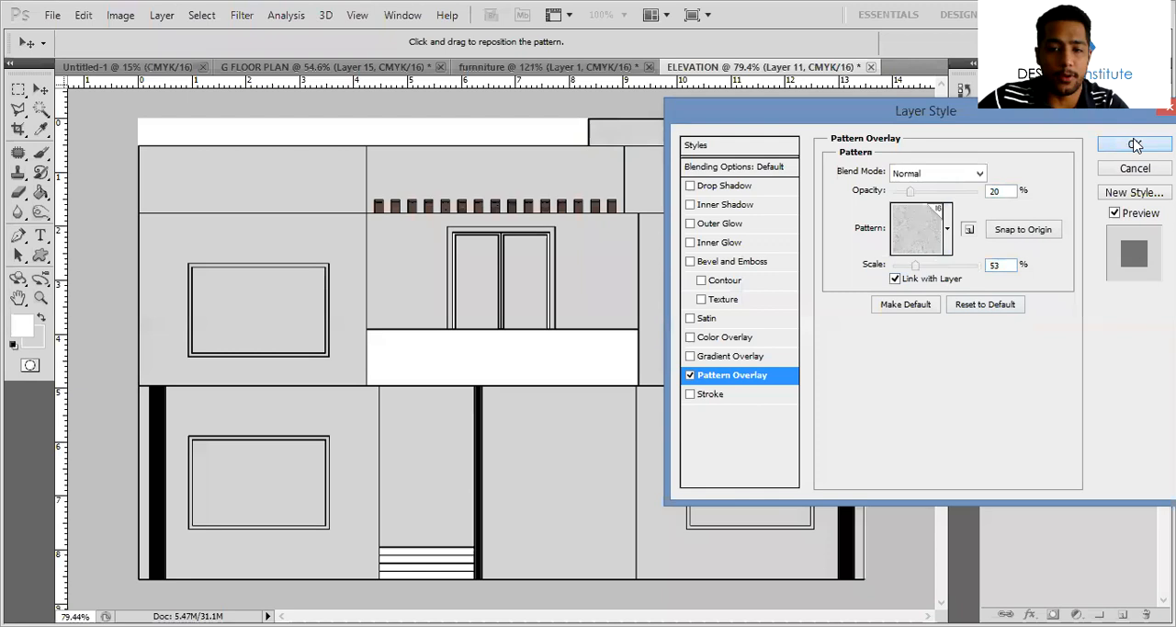
{"action": "left_click", "coordinate": [1135, 143]}
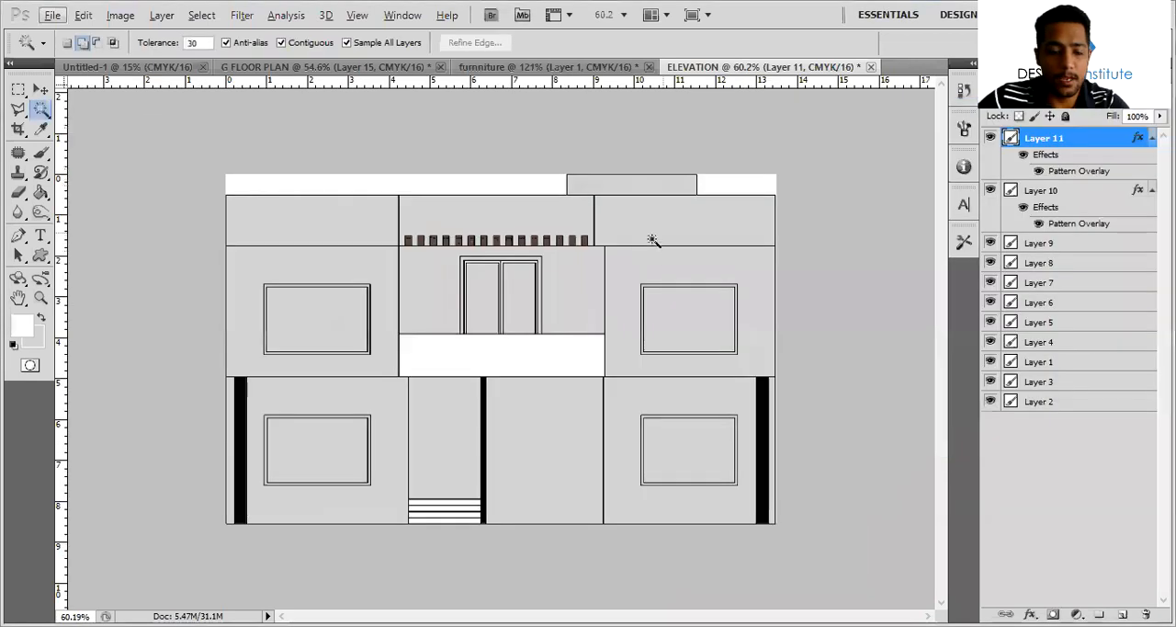
{"action": "key", "text": "v"}
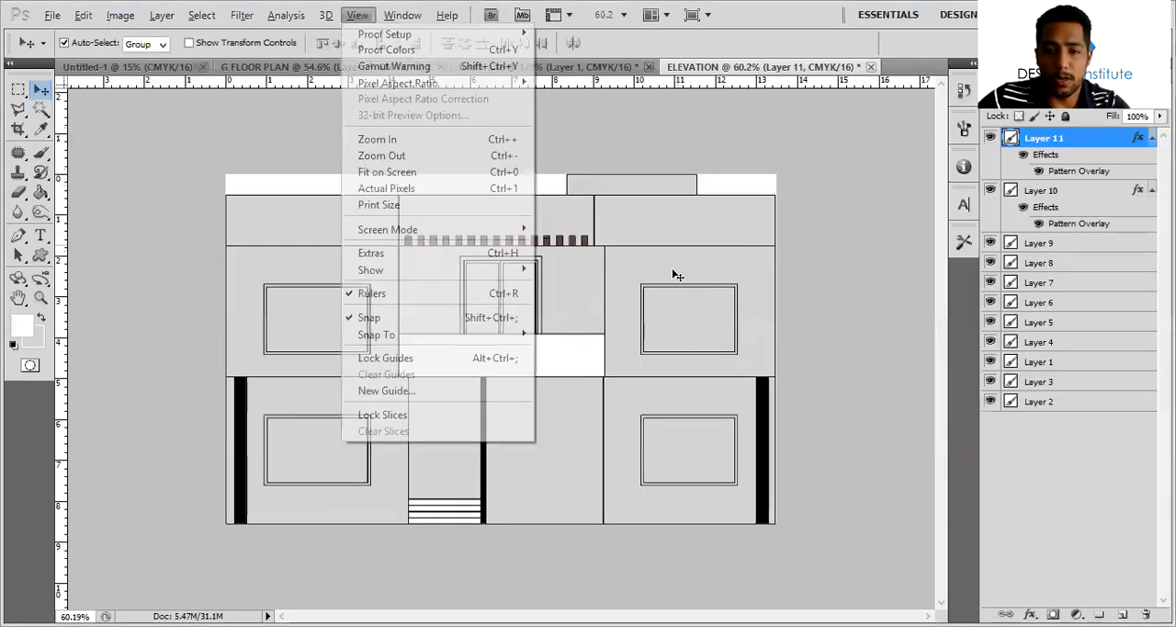
{"action": "left_click", "coordinate": [1094, 368]}
{"action": "double_click", "coordinate": [1093, 367]}
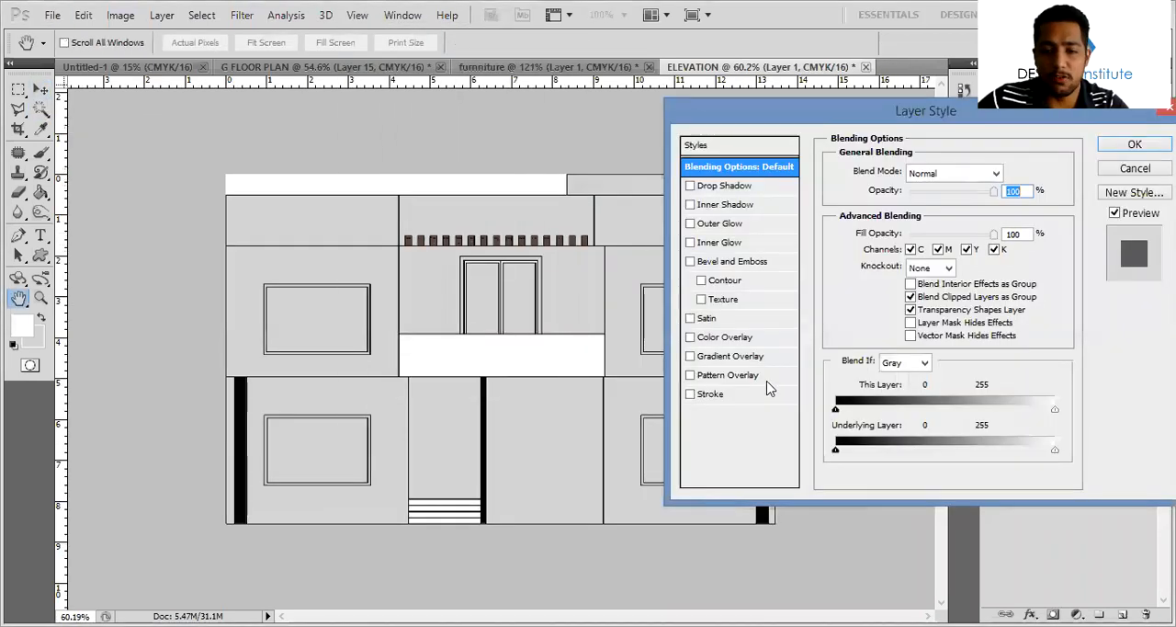
{"action": "left_click", "coordinate": [766, 375]}
{"action": "left_click", "coordinate": [947, 229]}
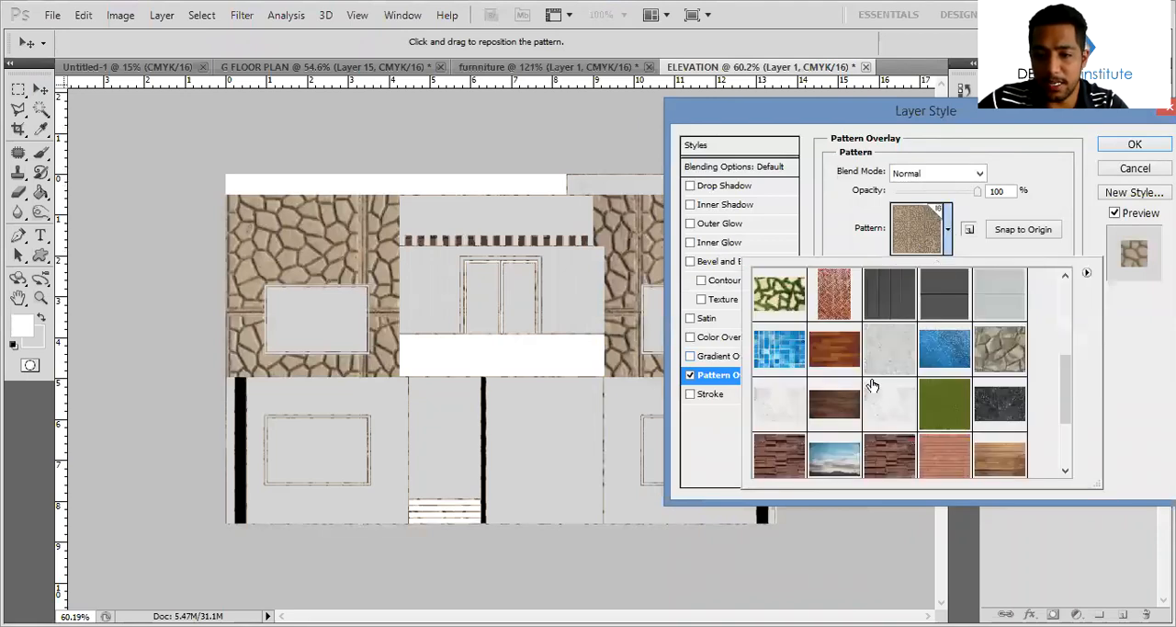
{"action": "left_click", "coordinate": [788, 408]}
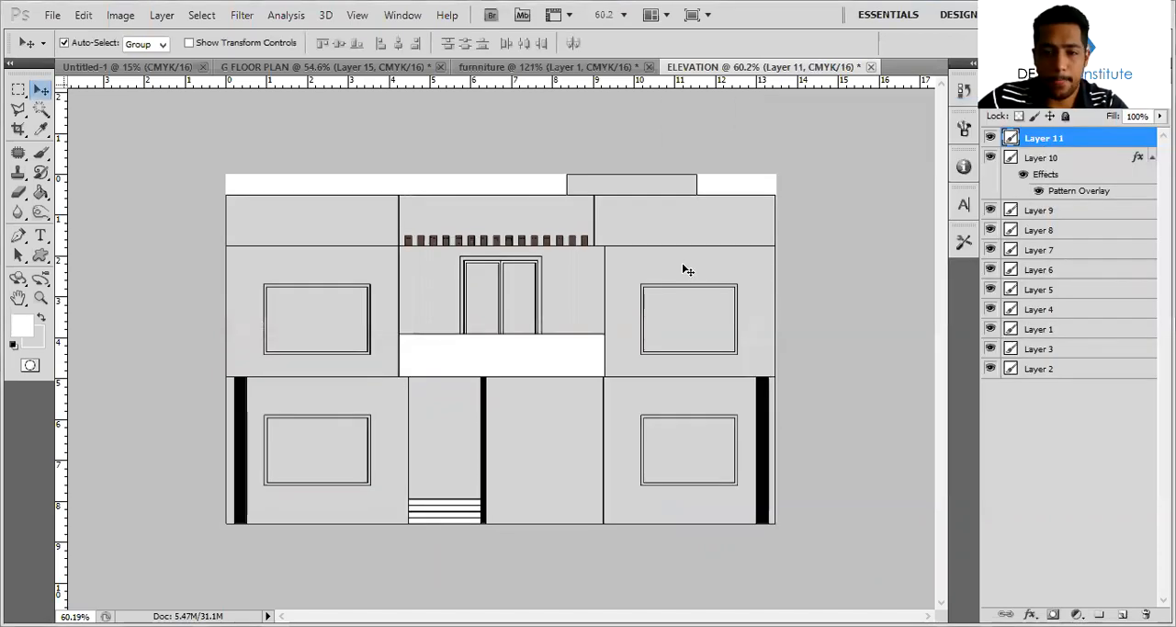
Delete the grey fill of the upper side walls and their parapet bands from Layer 1 and clear the selection
{"action": "left_click", "coordinate": [1014, 329]}
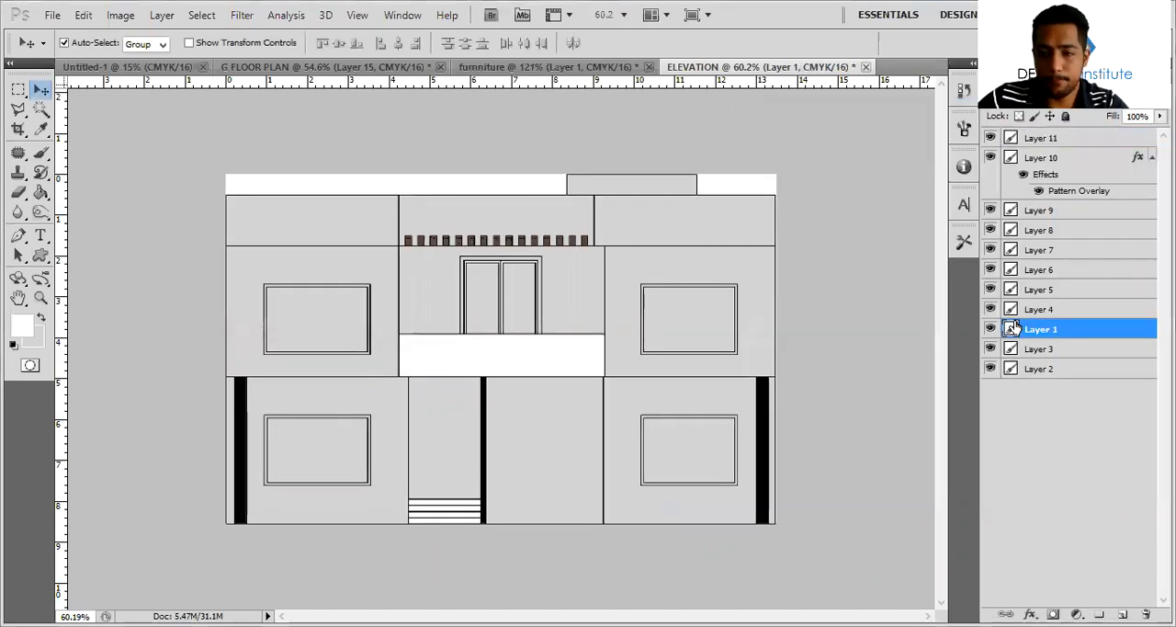
{"action": "left_click", "coordinate": [989, 329]}
{"action": "left_click", "coordinate": [990, 329]}
{"action": "key", "text": "w"}
{"action": "left_click", "coordinate": [732, 253]}
{"action": "left_click", "coordinate": [703, 227]}
{"action": "left_click", "coordinate": [329, 228]}
{"action": "left_click", "coordinate": [350, 276]}
{"action": "key", "text": "Delete"}
{"action": "key", "text": "ctrl+d"}
Select the upper side walls around the windows and the parapet bands above them with the Magic Wand
{"action": "left_click", "coordinate": [990, 329]}
{"action": "left_click", "coordinate": [990, 329]}
{"action": "left_click", "coordinate": [767, 329]}
{"action": "left_click", "coordinate": [735, 211]}
{"action": "left_click", "coordinate": [355, 223]}
{"action": "left_click", "coordinate": [362, 276]}
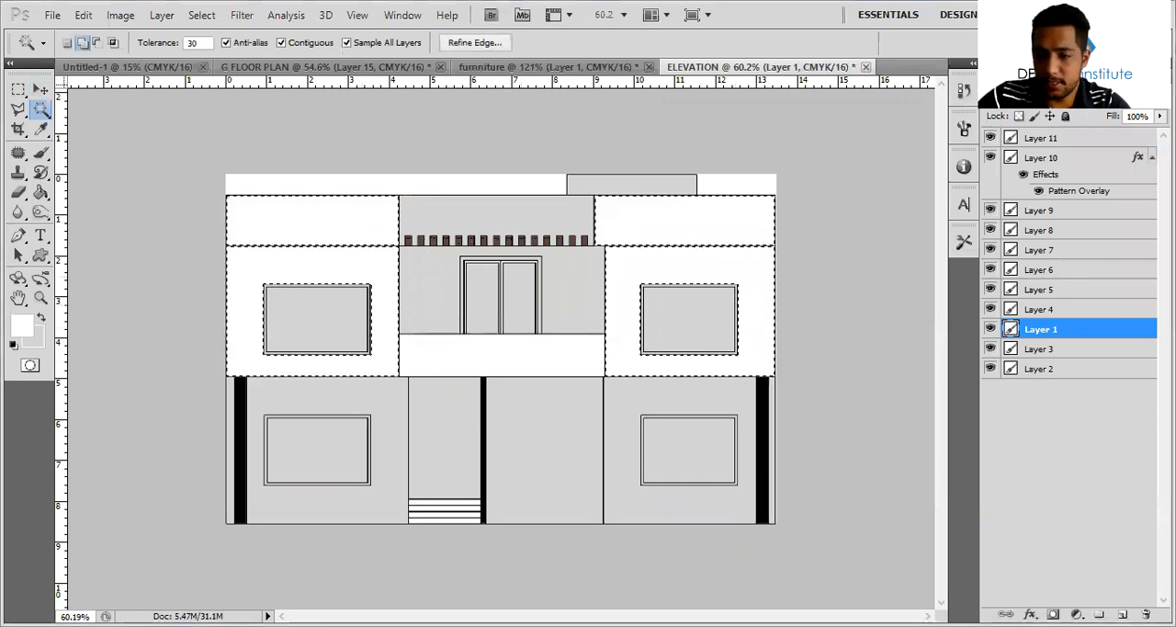
Fill the selected upper side walls and parapet bands with light grey on a new layer and clear the selection
{"action": "key", "text": "ctrl+shift+alt+n"}
{"action": "key", "text": "alt+BackSpace"}
{"action": "key", "text": "ctrl+d"}
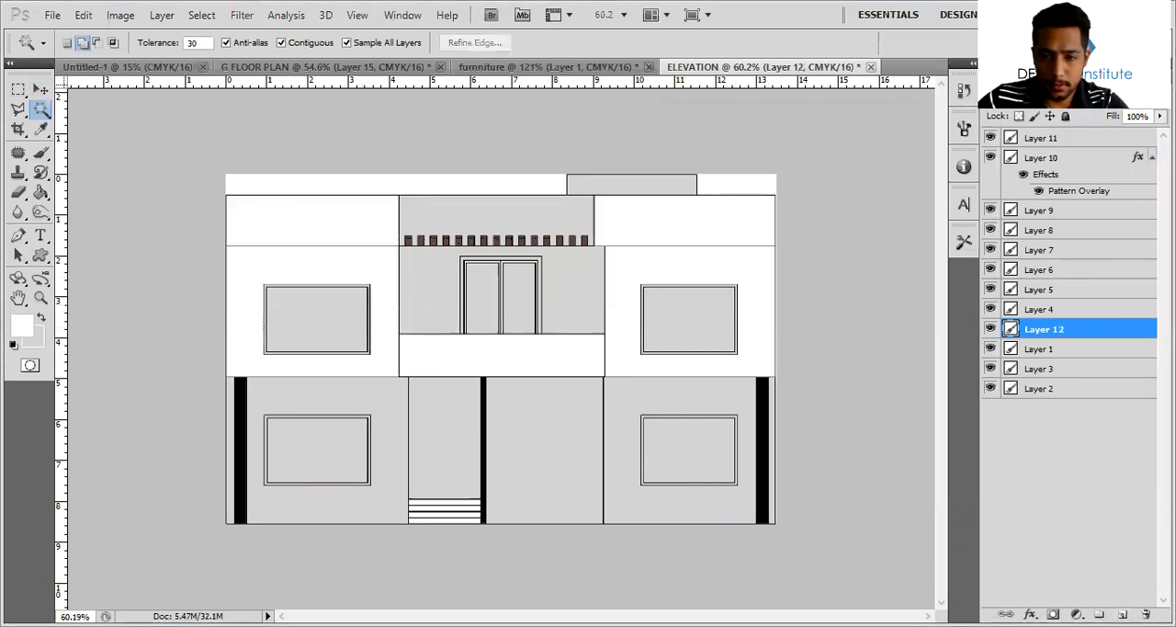
{"action": "key", "text": "ctrl+shift+d"}
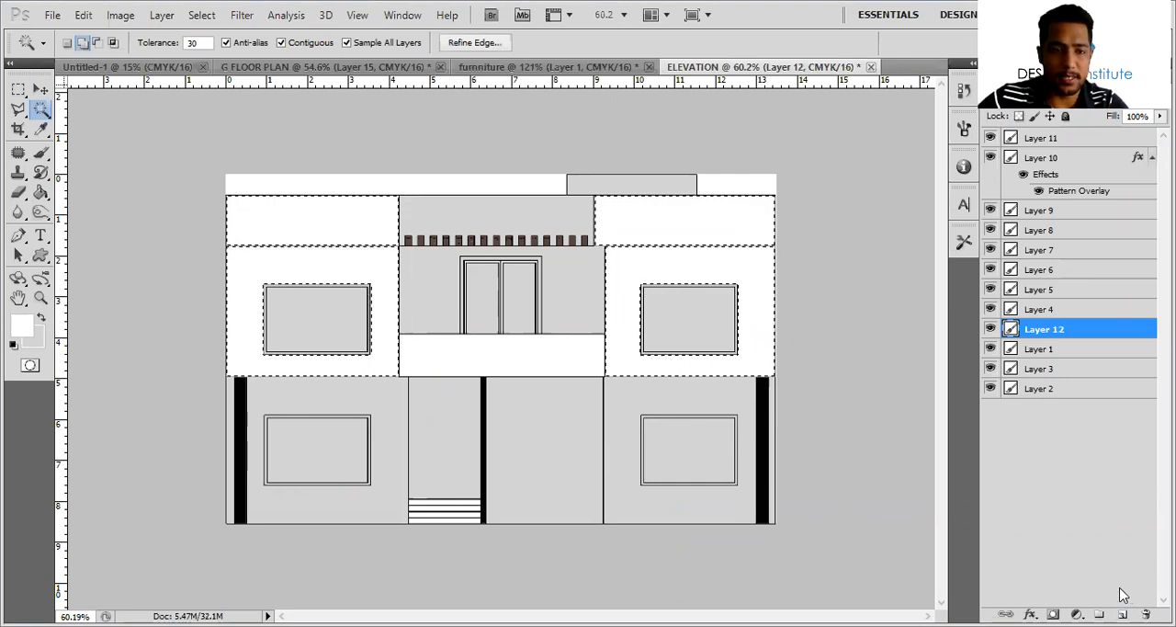
{"action": "key", "text": "ctrl+BackSpace"}
{"action": "key", "text": "ctrl+d"}
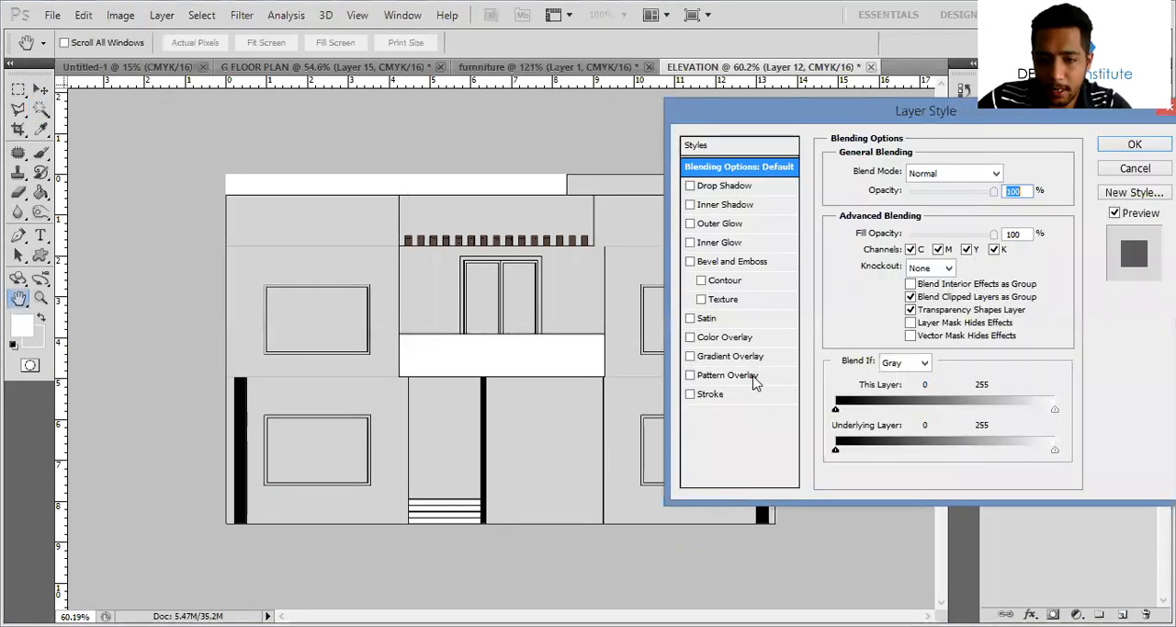
Apply a Pattern Overlay with the whitish weathered plaster pattern at 47% scale to the upper side walls on Layer 12
{"action": "left_click", "coordinate": [762, 375]}
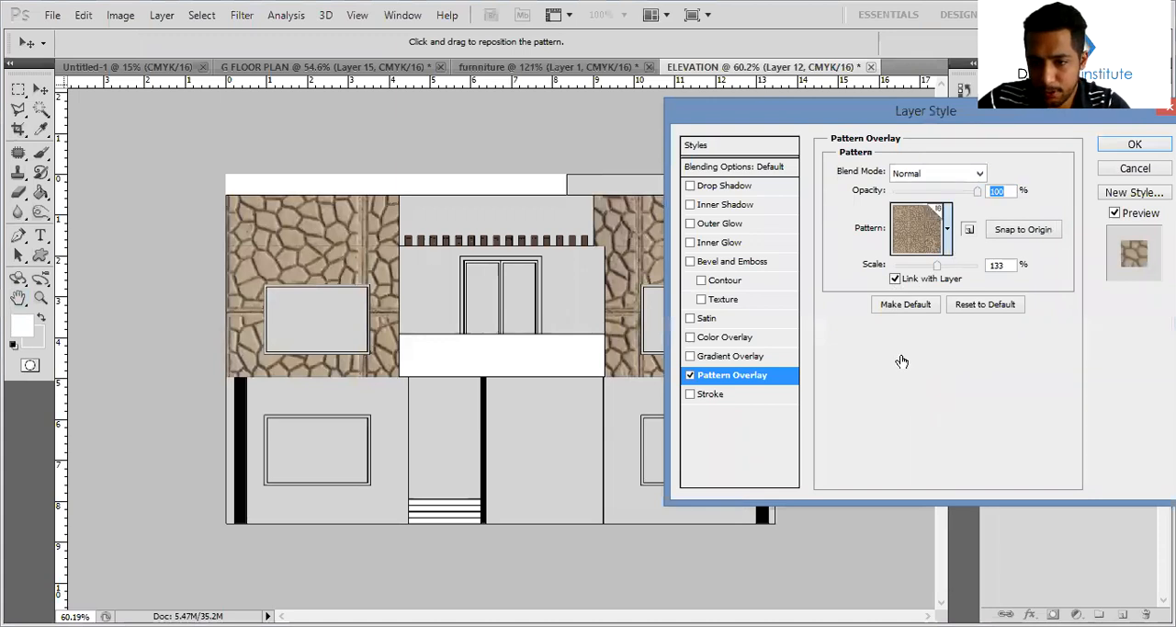
{"action": "left_click", "coordinate": [779, 405]}
{"action": "left_click", "coordinate": [949, 230]}
{"action": "left_click", "coordinate": [912, 265]}
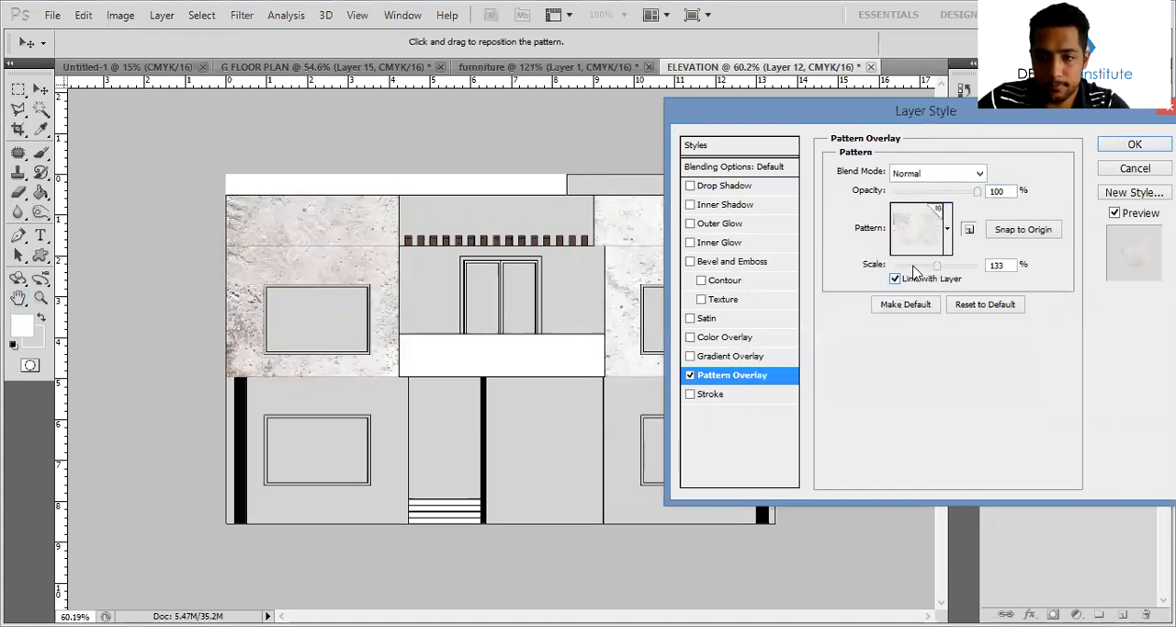
{"action": "left_click", "coordinate": [1134, 145]}
Copy the layer style of Layer 12 and paste it onto the ground-floor side walls on Layer 4
{"action": "right_click", "coordinate": [1094, 329]}
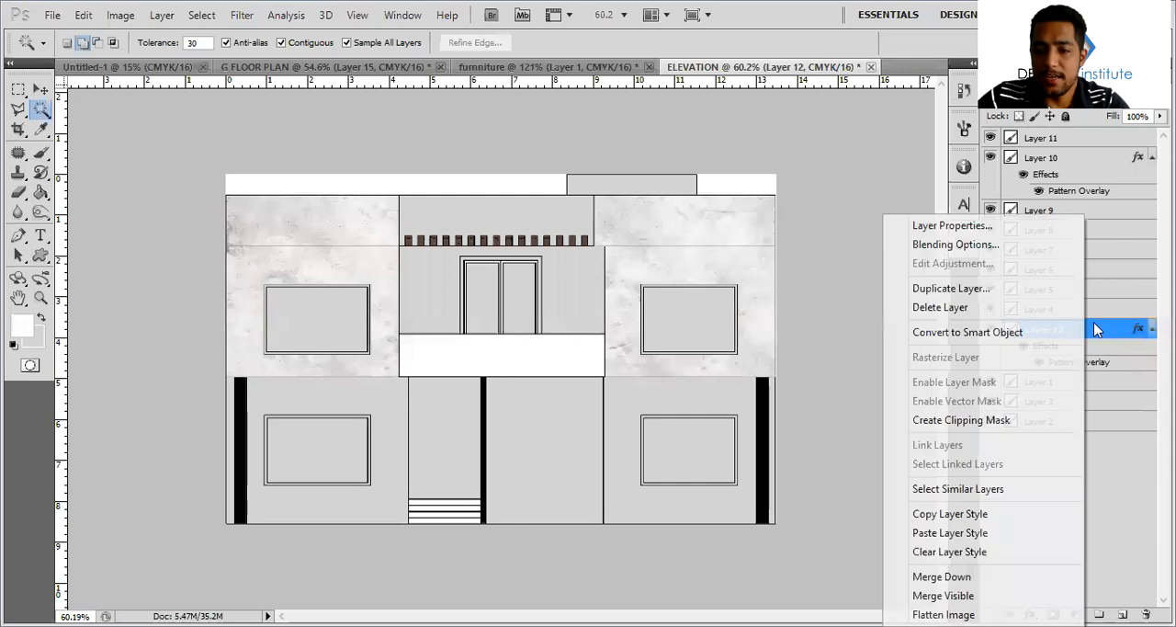
{"action": "left_click", "coordinate": [950, 514]}
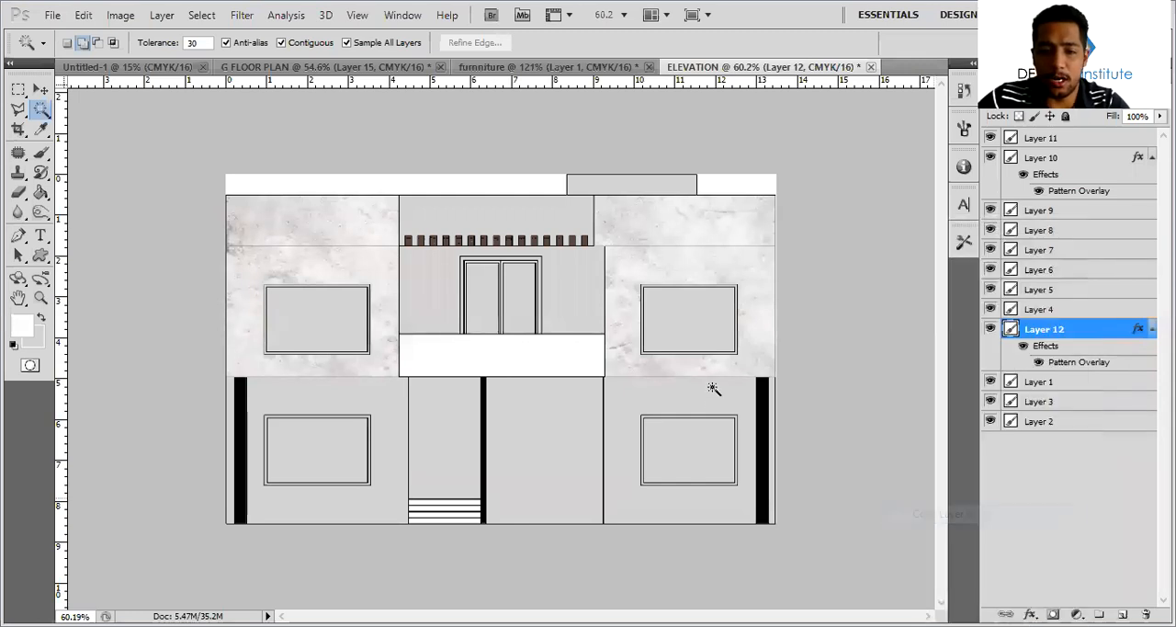
{"action": "key", "text": "v"}
{"action": "left_click", "coordinate": [719, 407]}
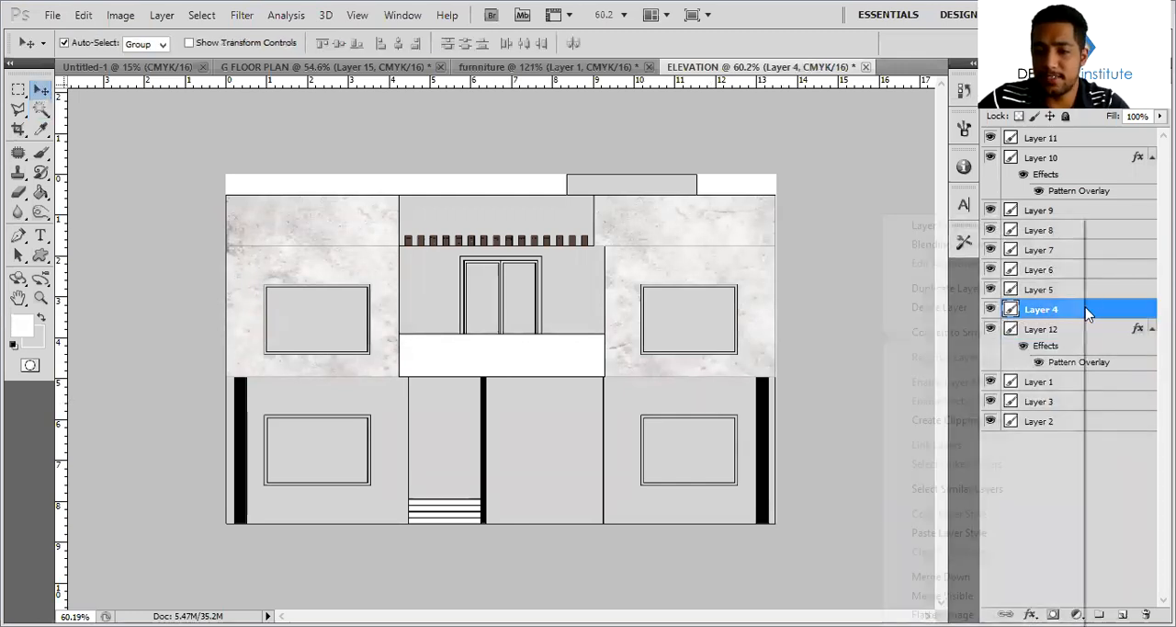
{"action": "right_click", "coordinate": [1012, 310]}
{"action": "left_click", "coordinate": [951, 533]}
Apply a Pattern Overlay with the reddish-brown stacked cladding pattern to the upper central wall on Layer 7
{"action": "left_click", "coordinate": [634, 427]}
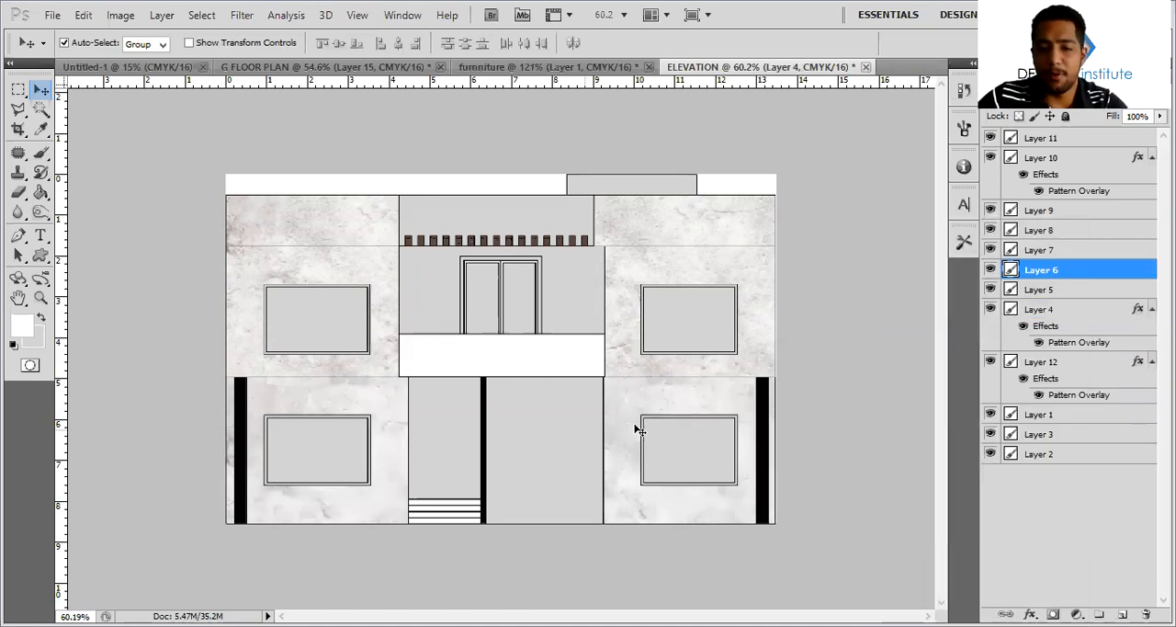
{"action": "left_click", "coordinate": [569, 276]}
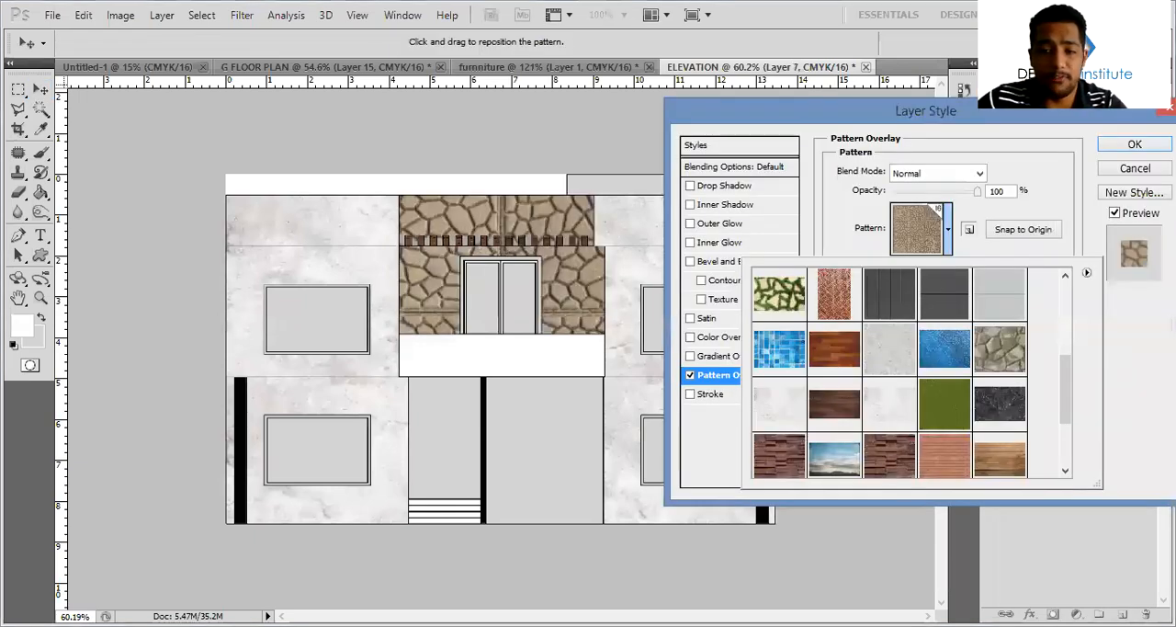
{"action": "left_click", "coordinate": [889, 455]}
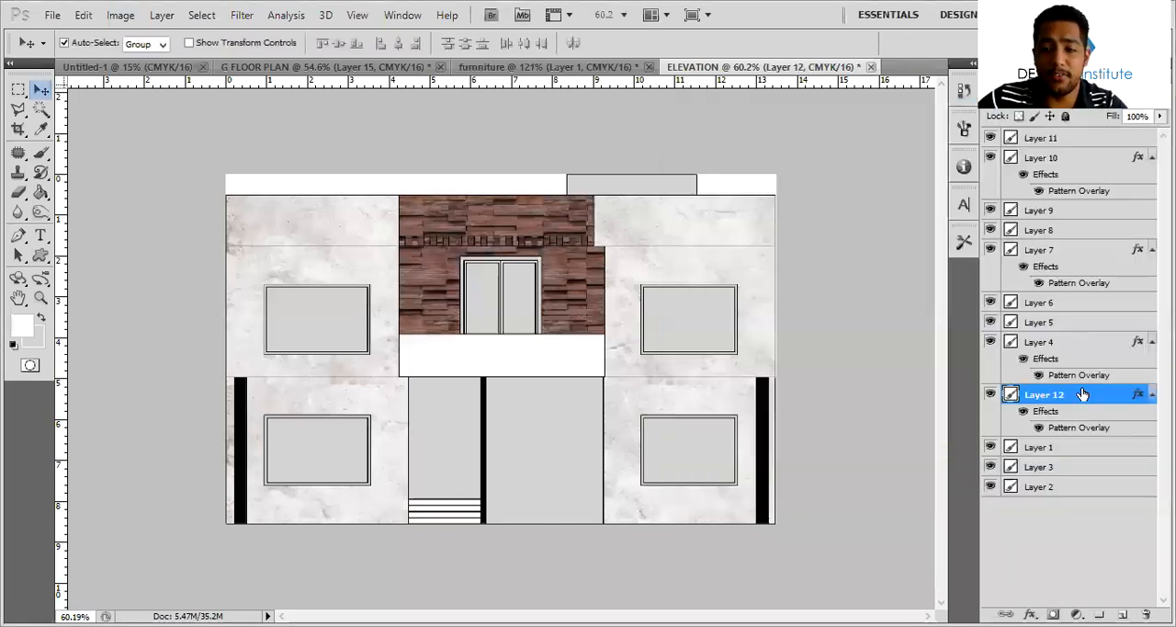
Lower the Pattern Overlay opacity of the upper side walls on Layer 12 to 39%
{"action": "key", "text": "h"}
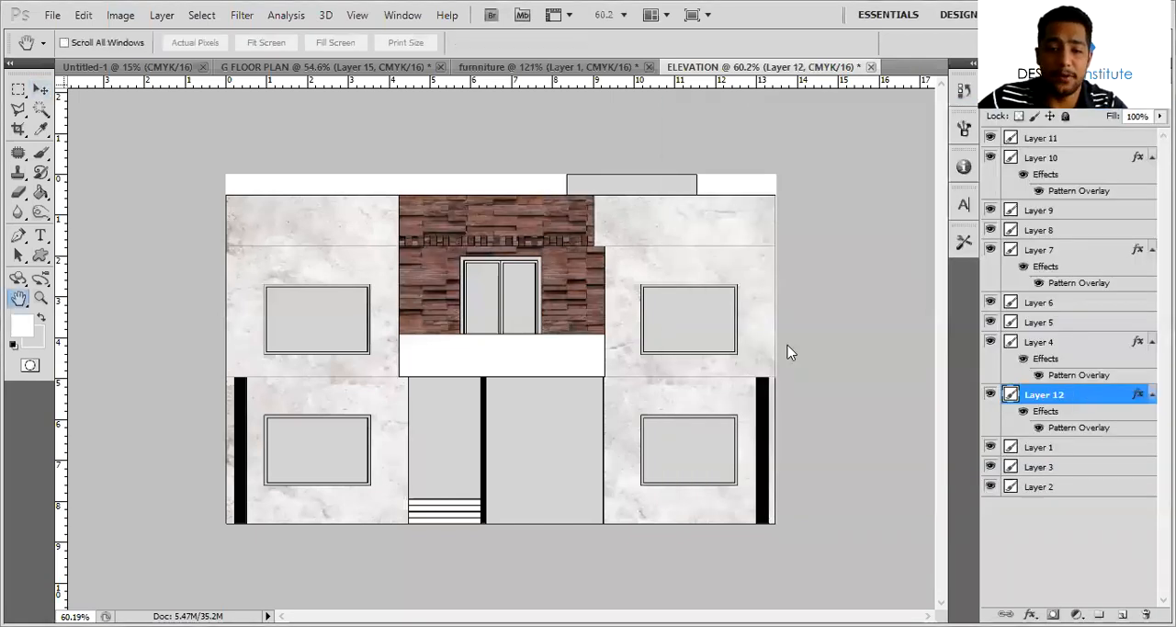
{"action": "left_click", "coordinate": [732, 375]}
{"action": "left_click_drag", "start_coordinate": [965, 195], "coordinate": [928, 195]}
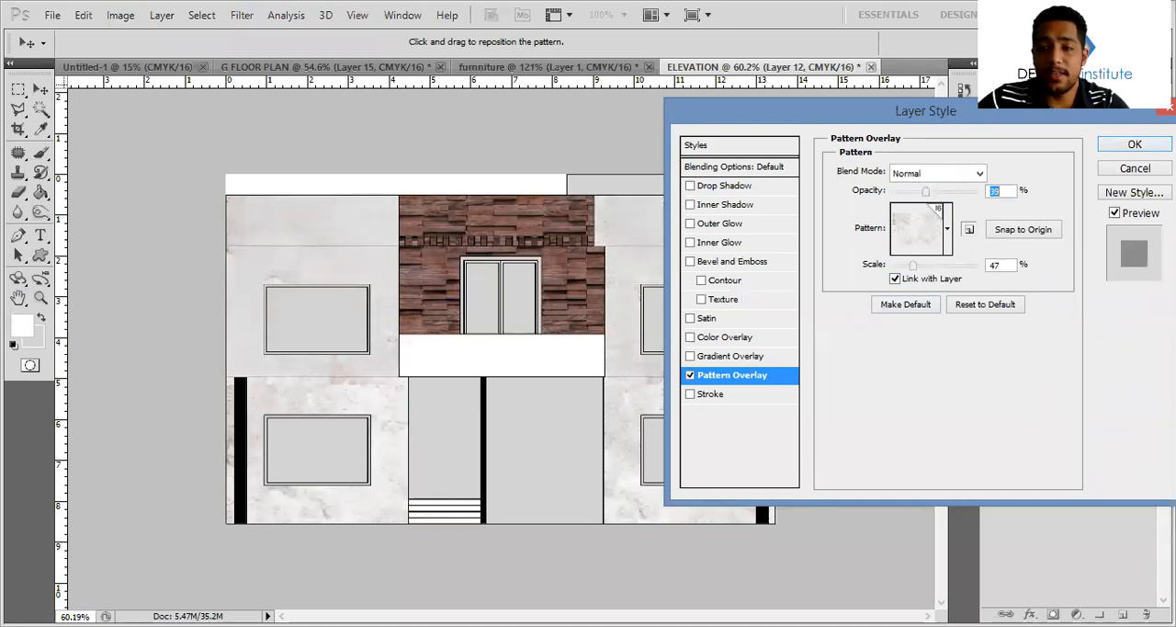
{"action": "key", "text": "Return"}
Try to transfer the layer style of Layer 12 to the ground-floor side walls on Layer 4
{"action": "right_click", "coordinate": [1105, 393]}
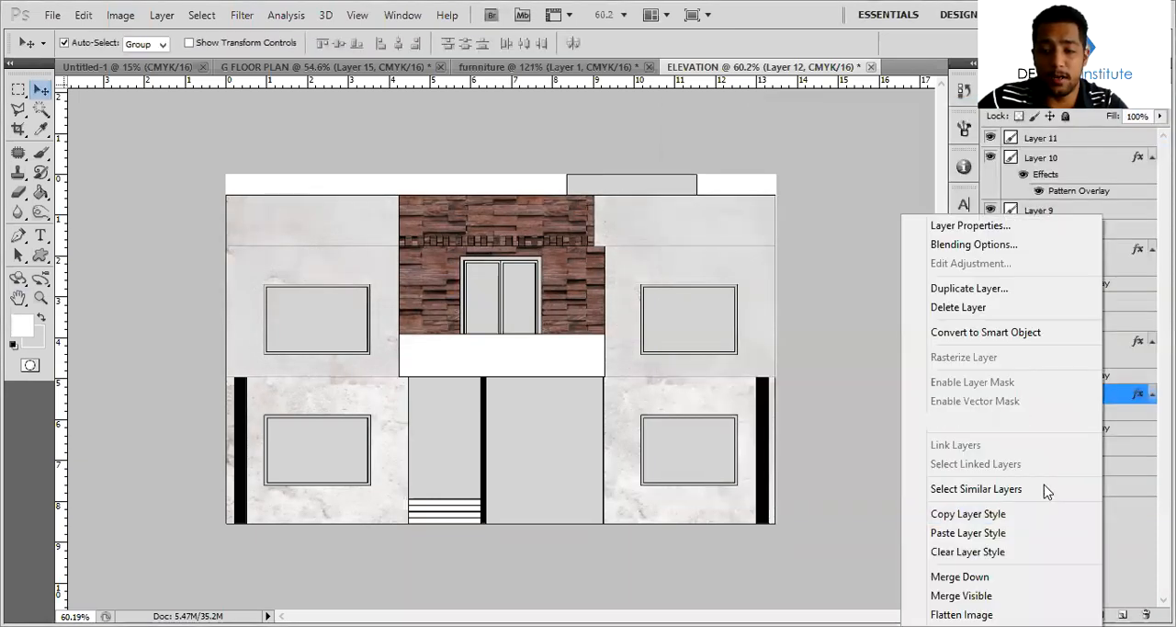
{"action": "left_click", "coordinate": [1038, 517]}
{"action": "left_click", "coordinate": [1084, 340]}
{"action": "right_click", "coordinate": [1084, 341]}
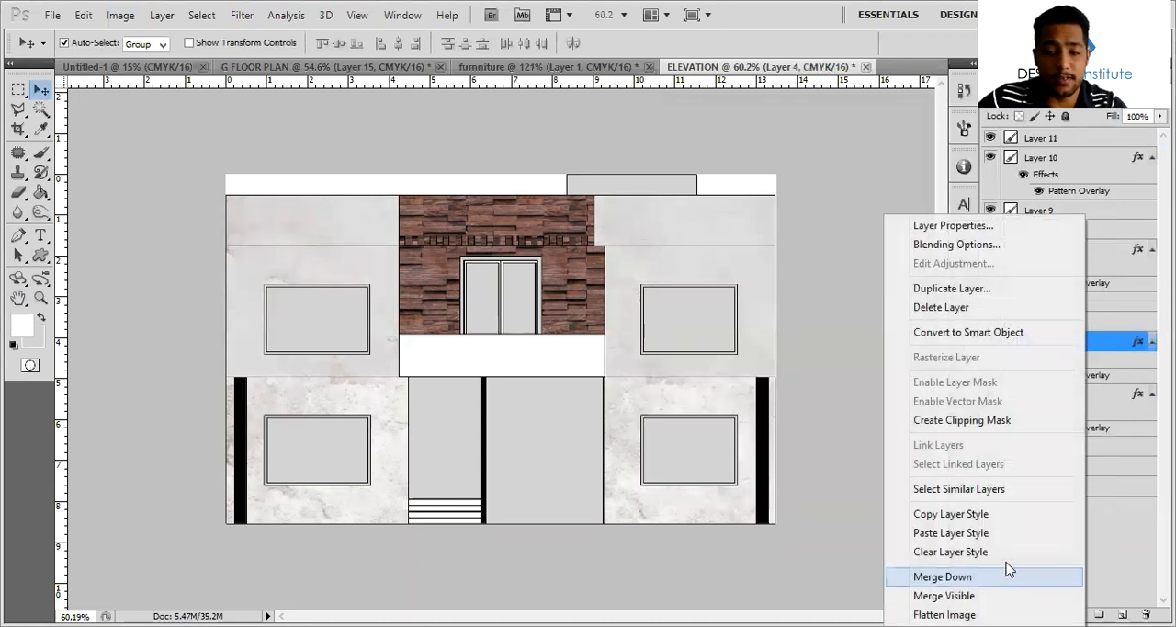
{"action": "left_click", "coordinate": [1011, 515]}
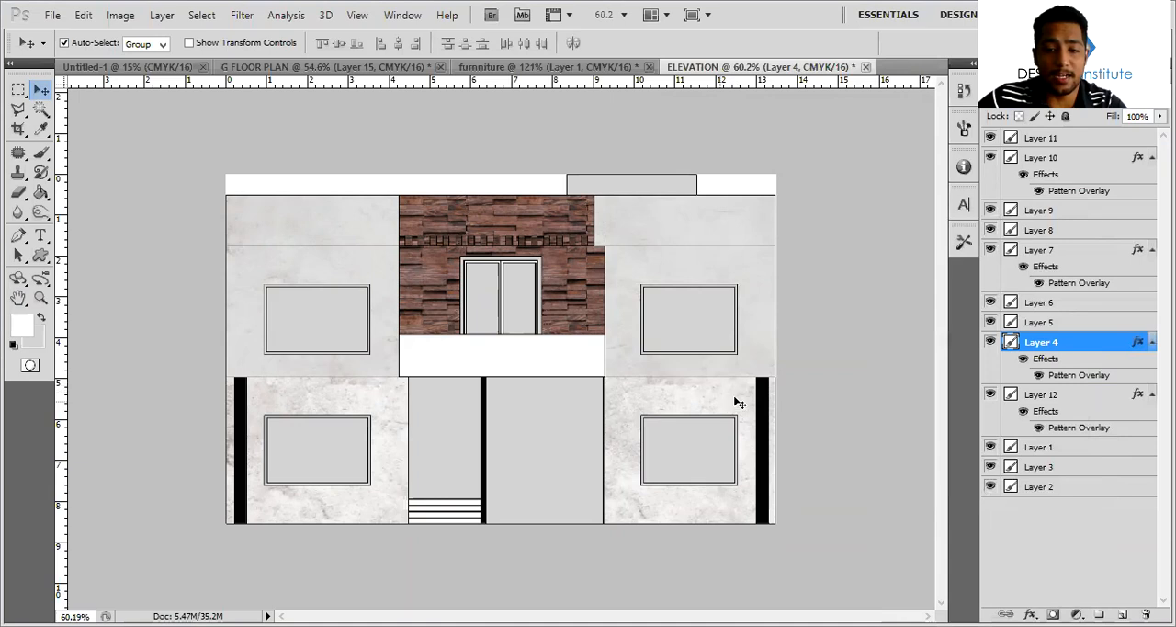
{"action": "left_click", "coordinate": [1099, 498]}
{"action": "left_click", "coordinate": [699, 395]}
Copy the cladding layer style of Layer 7 and paste it onto the ground-floor central wall on Layer 6
{"action": "left_click", "coordinate": [599, 285]}
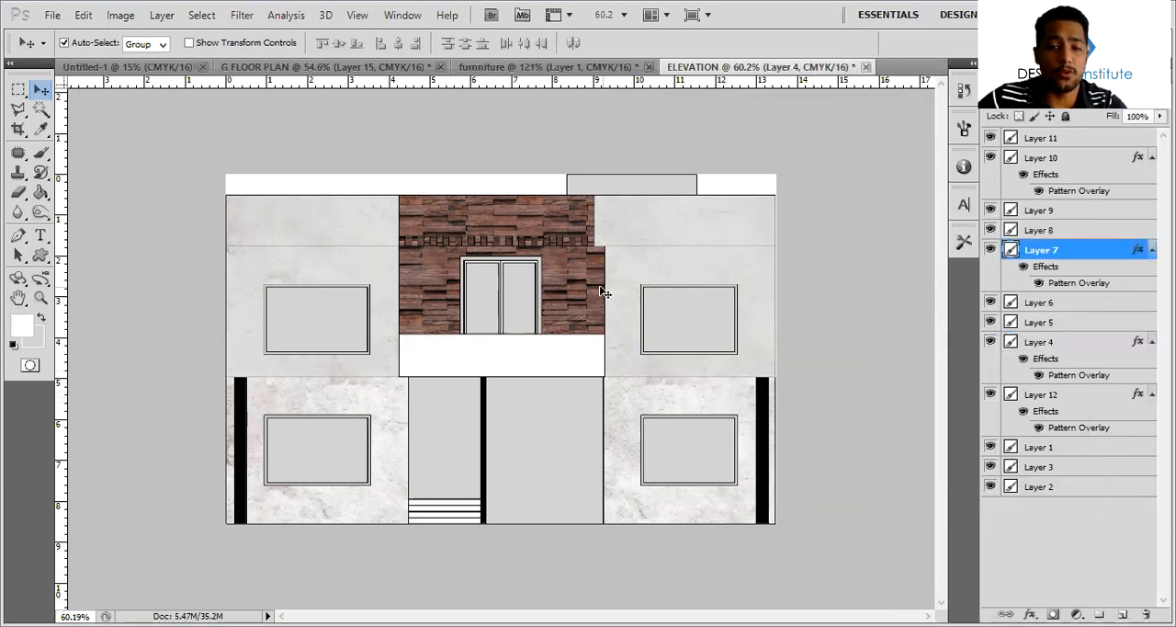
{"action": "right_click", "coordinate": [1102, 260]}
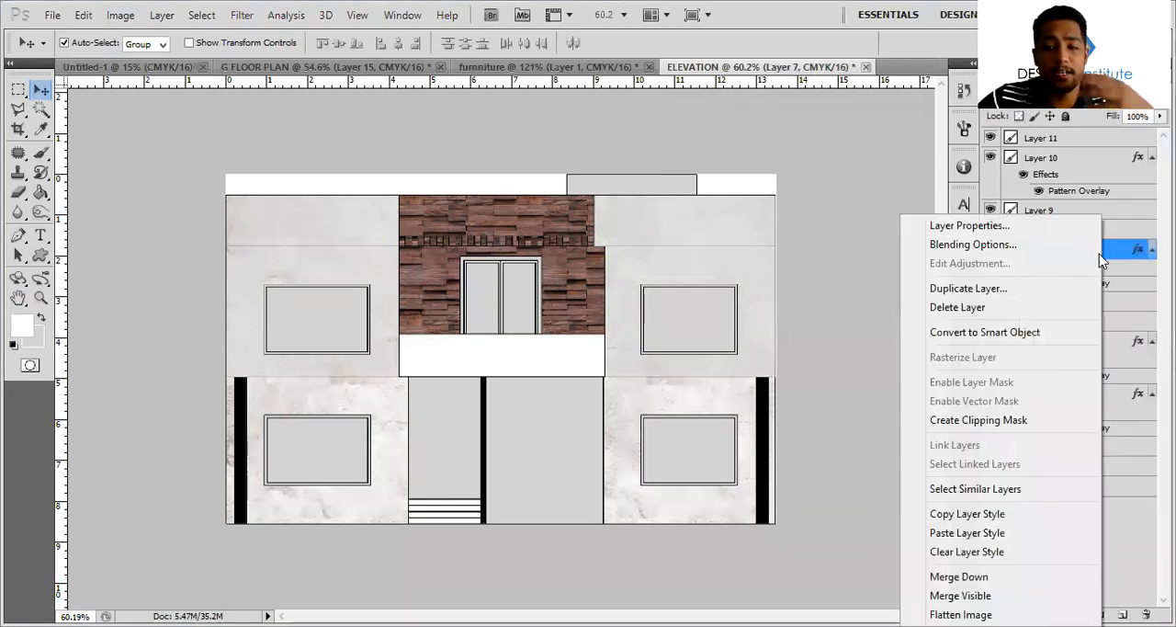
{"action": "left_click", "coordinate": [1006, 514]}
{"action": "left_click", "coordinate": [1027, 306]}
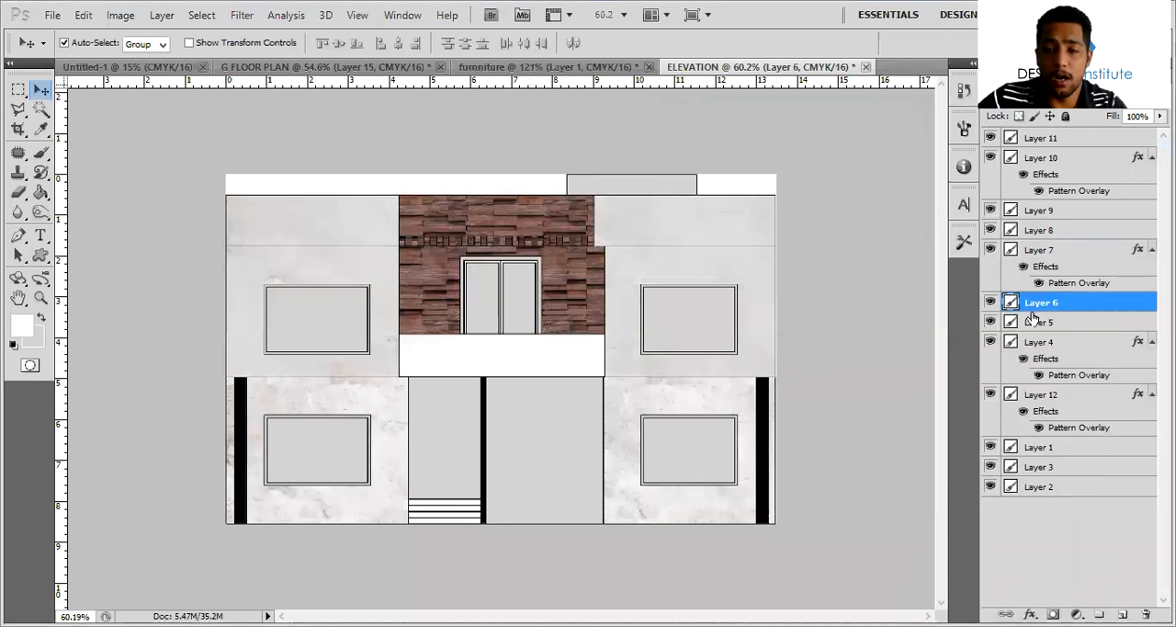
{"action": "right_click", "coordinate": [1091, 307]}
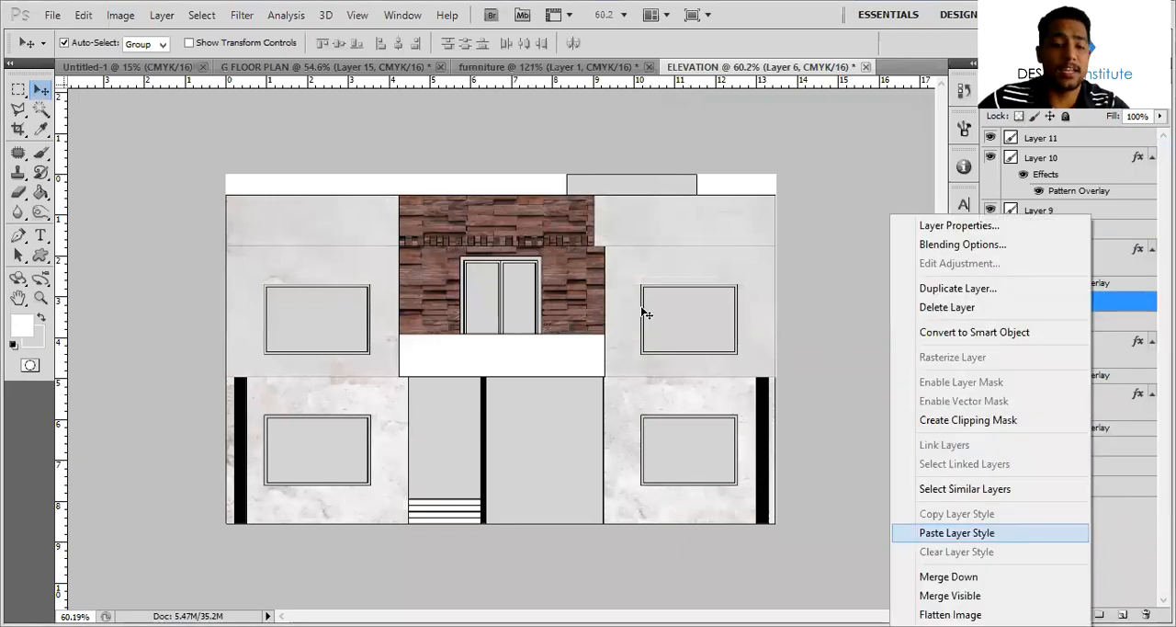
{"action": "key", "text": "Return"}
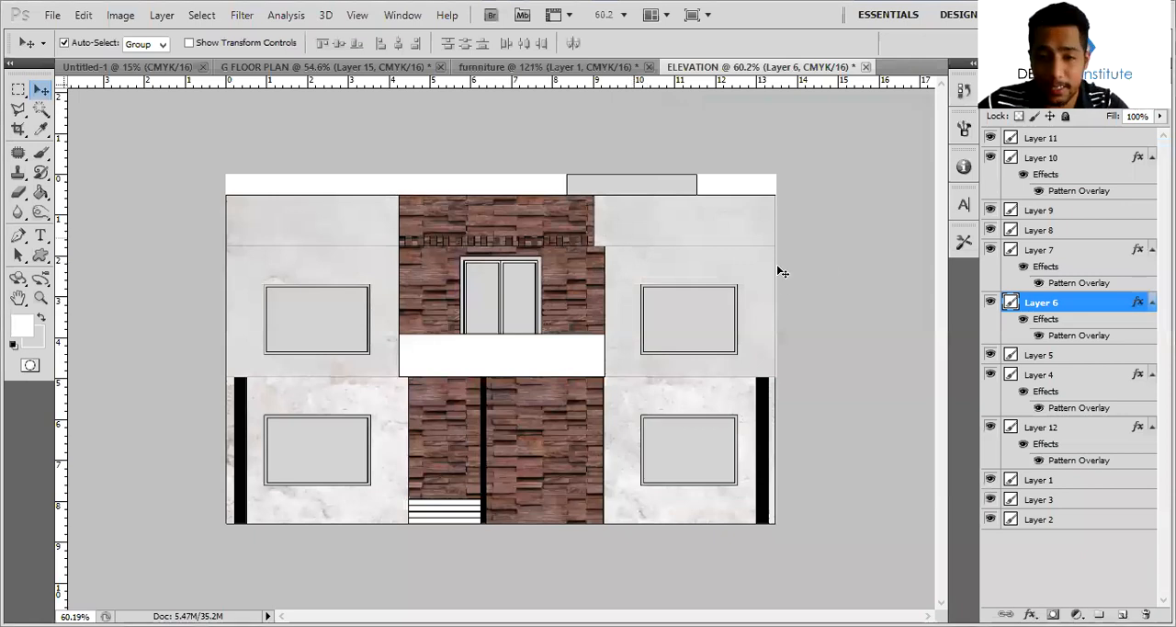
Add a Drop Shadow with 7 px distance and 9 px size to the parapet openings on Layer 10
{"action": "left_click", "coordinate": [990, 250]}
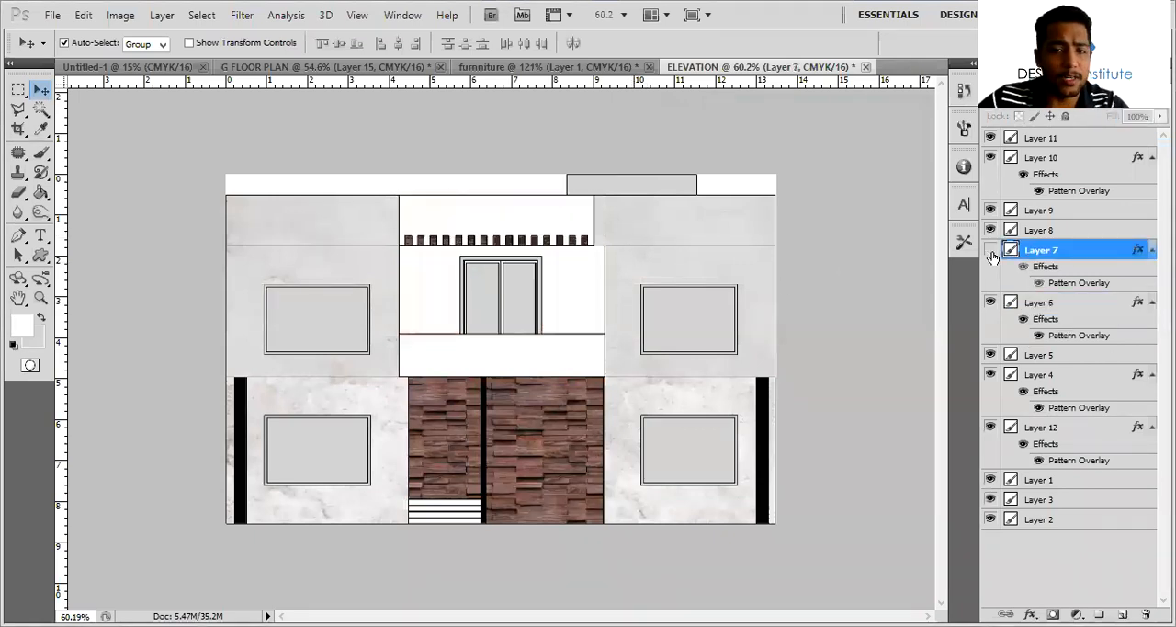
{"action": "left_click", "coordinate": [991, 250]}
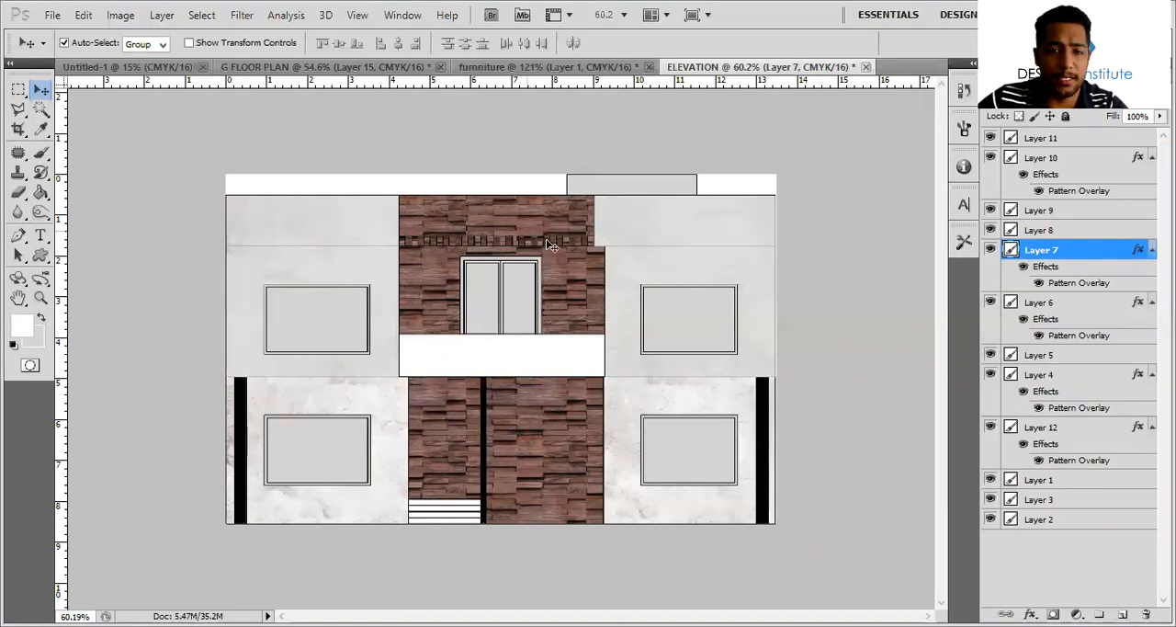
{"action": "left_click", "coordinate": [1033, 175]}
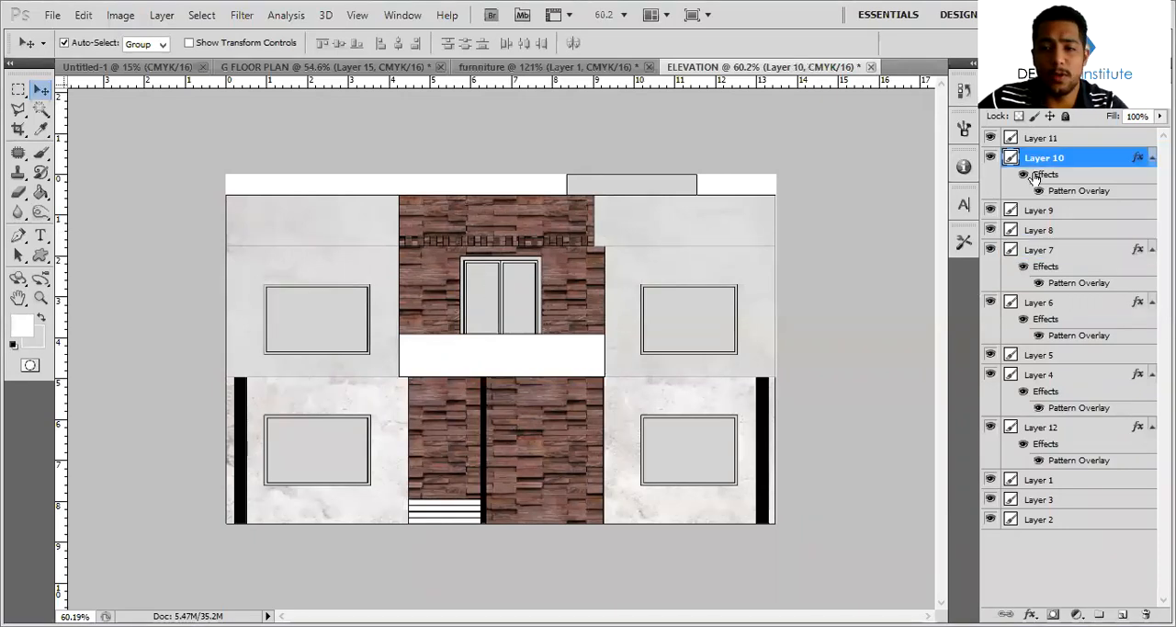
{"action": "double_click", "coordinate": [1086, 161]}
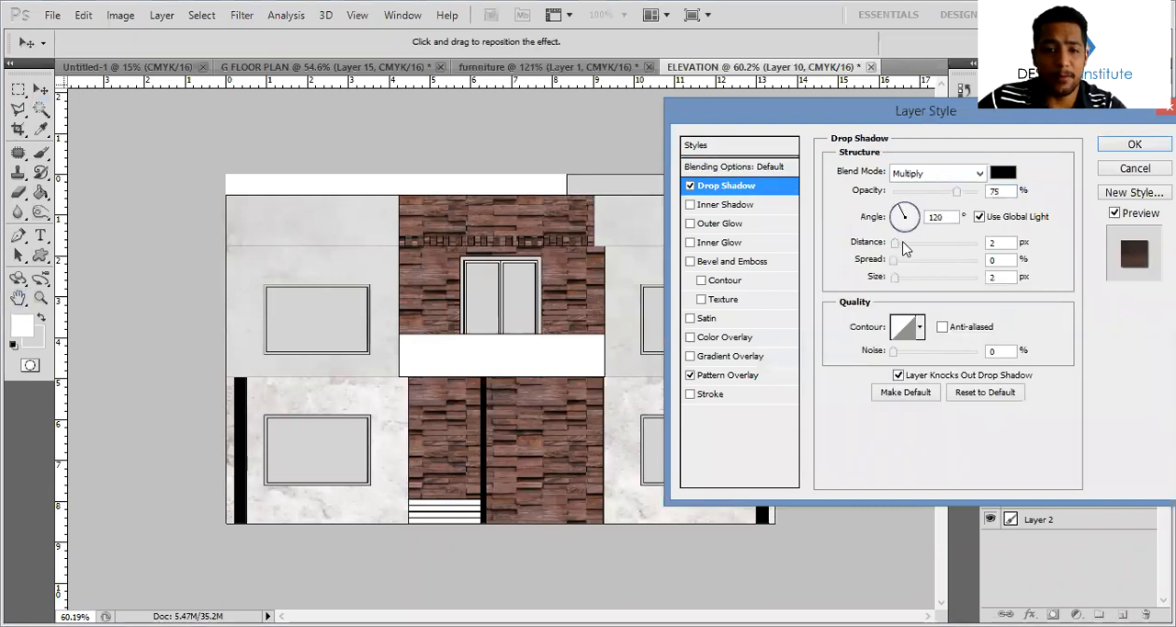
{"action": "left_click", "coordinate": [901, 243]}
{"action": "left_click", "coordinate": [903, 279]}
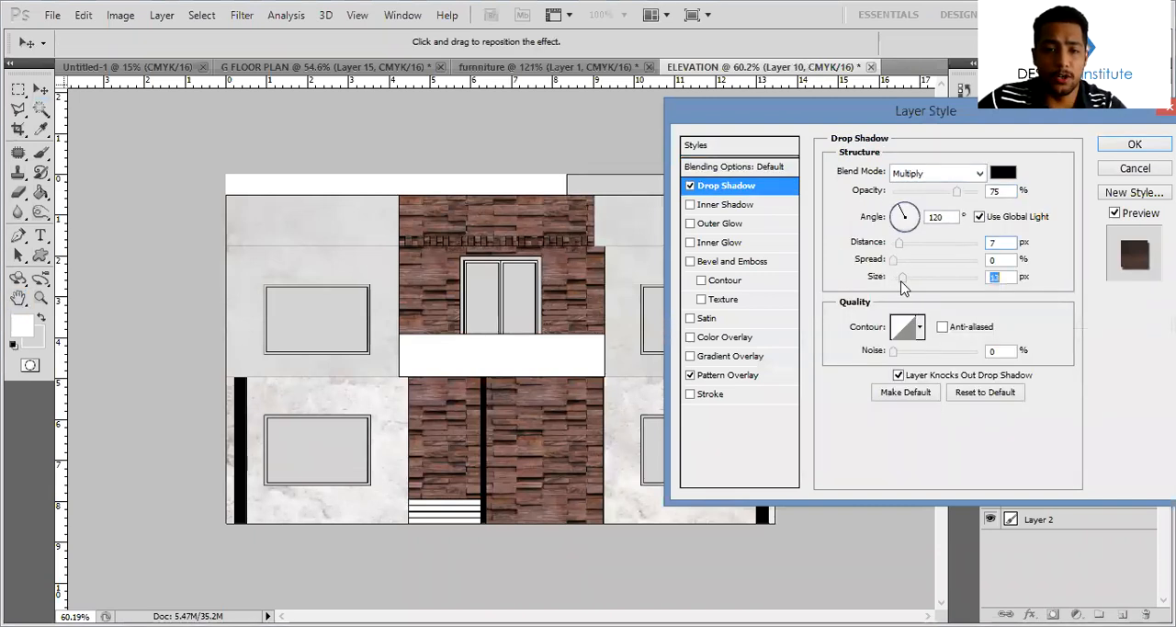
{"action": "left_click_drag", "start_coordinate": [902, 282], "coordinate": [900, 281]}
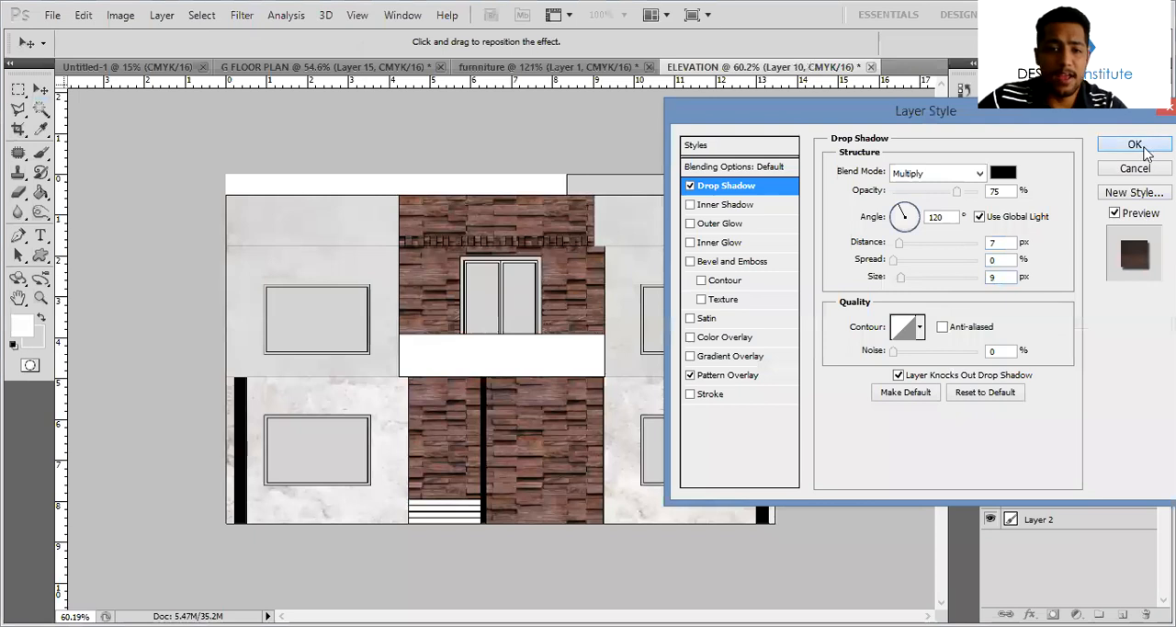
{"action": "left_click", "coordinate": [1136, 146]}
Add an Inner Shadow to the upper central cladding on Layer 7 with global light off, angle 171°, distance 11 px and size 13 px
{"action": "left_click", "coordinate": [514, 241]}
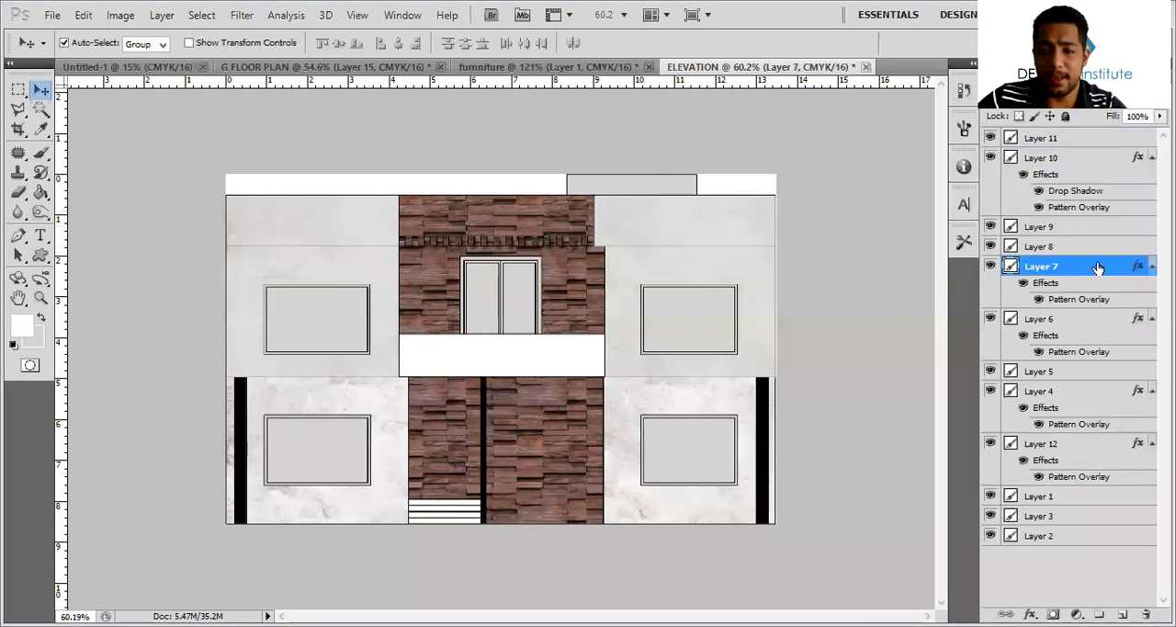
{"action": "left_click", "coordinate": [755, 205]}
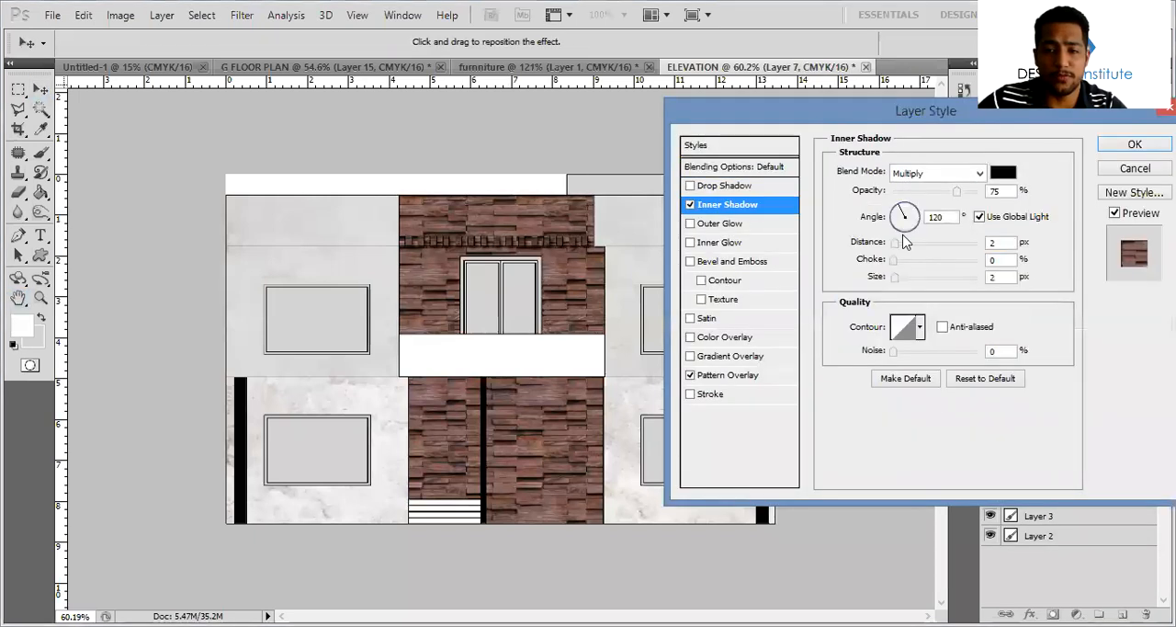
{"action": "left_click_drag", "start_coordinate": [899, 245], "coordinate": [893, 221]}
{"action": "left_click", "coordinate": [979, 217]}
{"action": "left_click_drag", "start_coordinate": [899, 279], "coordinate": [903, 244]}
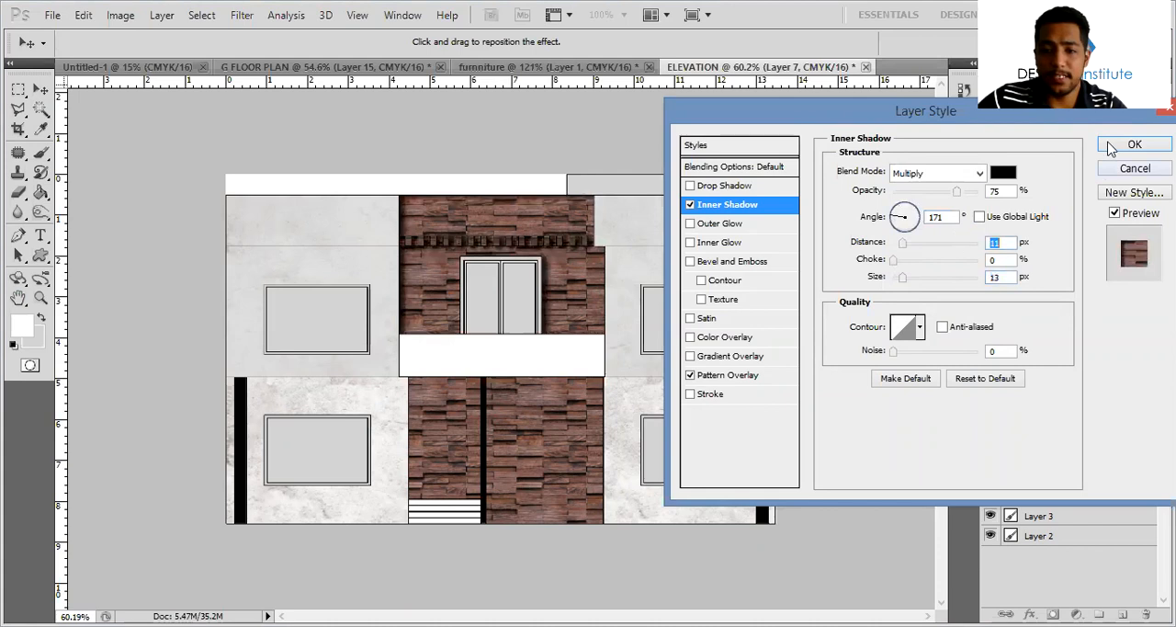
{"action": "key", "text": "Return"}
Add a Drop Shadow with 12 px distance to the upper side walls on Layer 12
{"action": "left_click", "coordinate": [543, 380]}
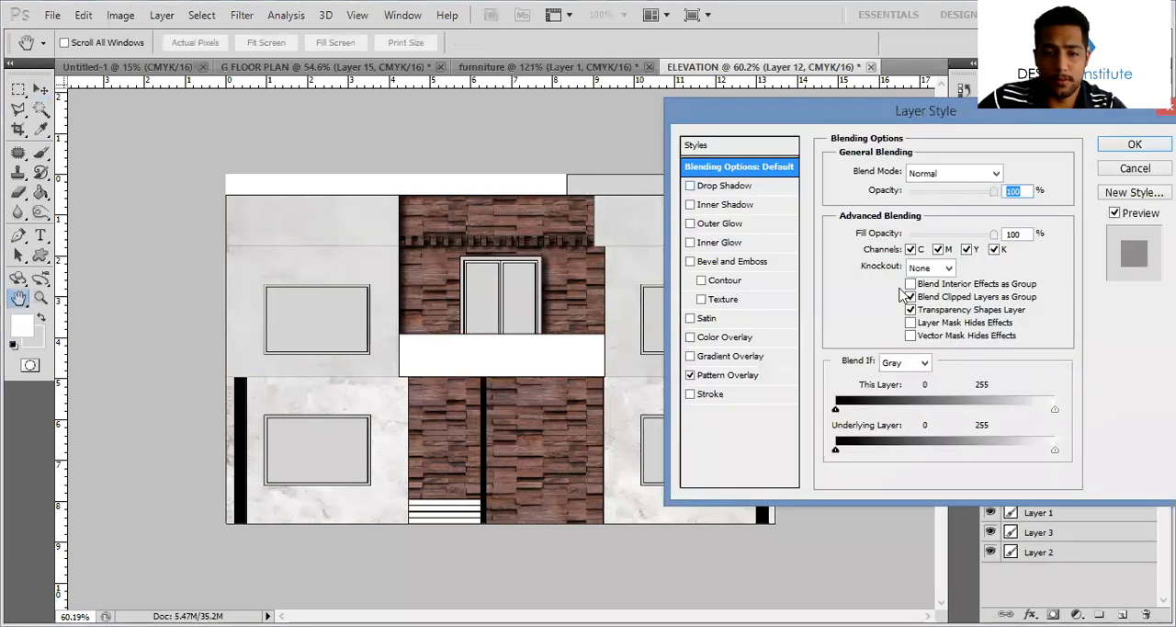
{"action": "left_click", "coordinate": [726, 186]}
{"action": "left_click_drag", "start_coordinate": [894, 245], "coordinate": [904, 242]}
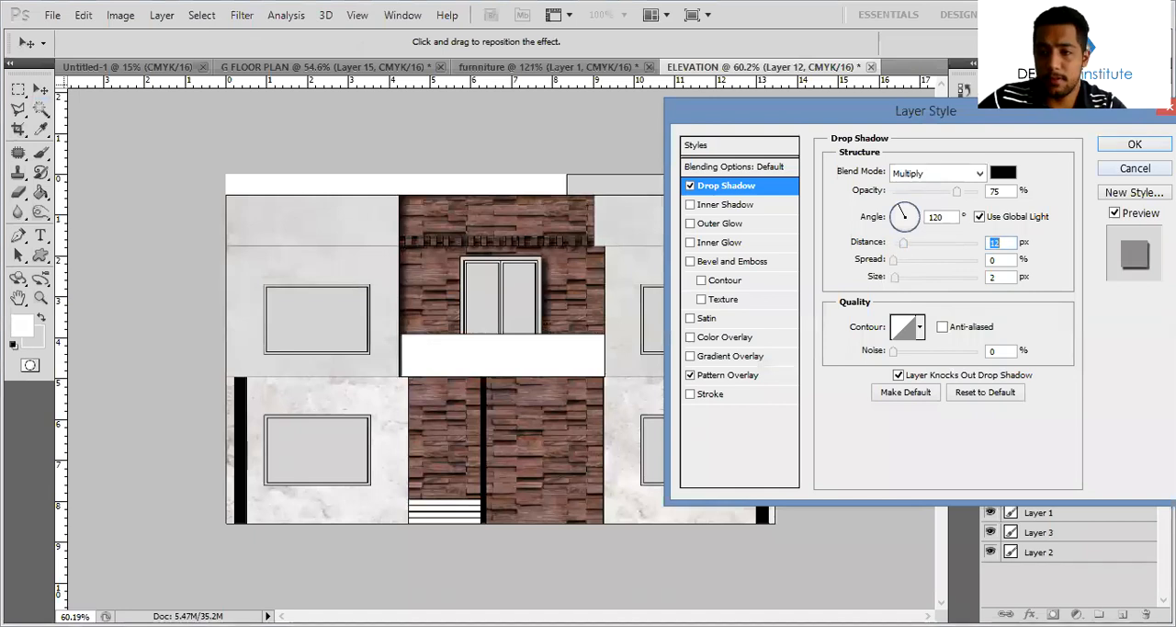
{"action": "key", "text": "Return"}
Move Layer 12 above the other layers and place Layer 9, the window glass, on top of it
{"action": "left_click_drag", "start_coordinate": [1138, 459], "coordinate": [1139, 137]}
{"action": "left_click", "coordinate": [1081, 296]}
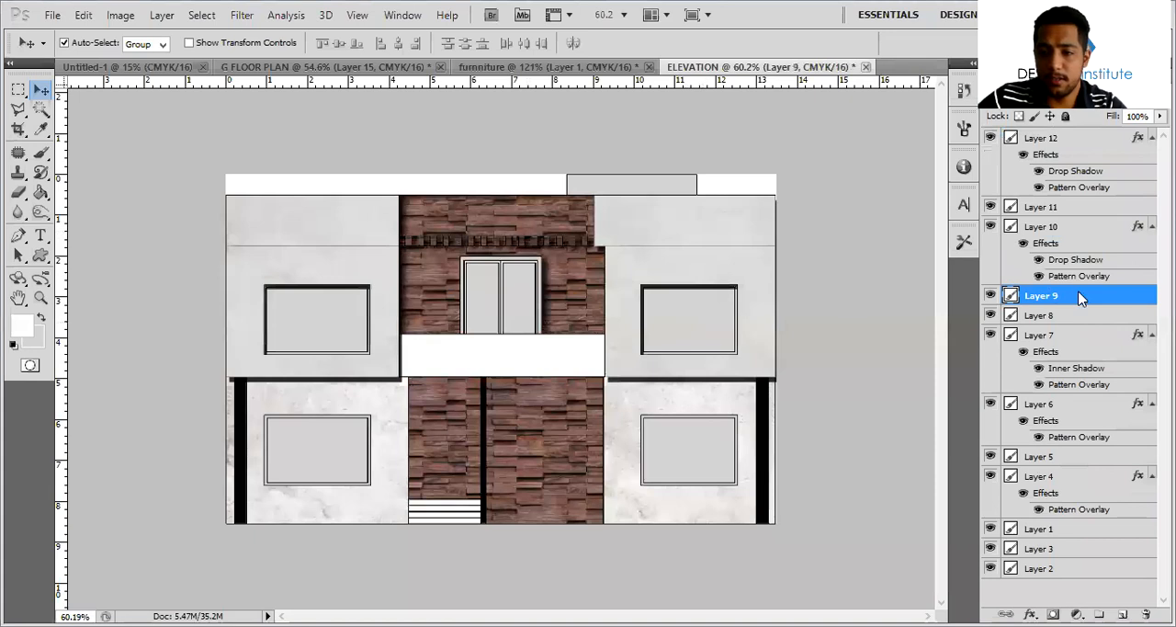
{"action": "key", "text": "ctrl+shift+bracketright"}
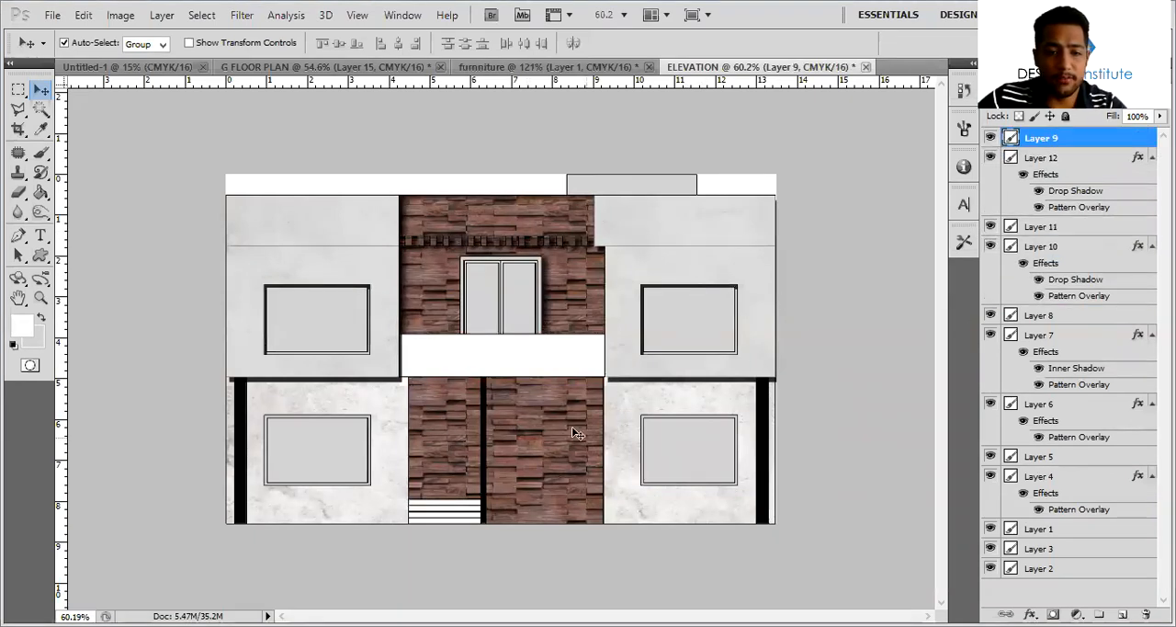
Add an Inner Shadow to the ground-floor central wall on Layer 6 with global light off, angle 0° and distance 9 px
{"action": "left_click", "coordinate": [1038, 404]}
{"action": "double_click", "coordinate": [1016, 406]}
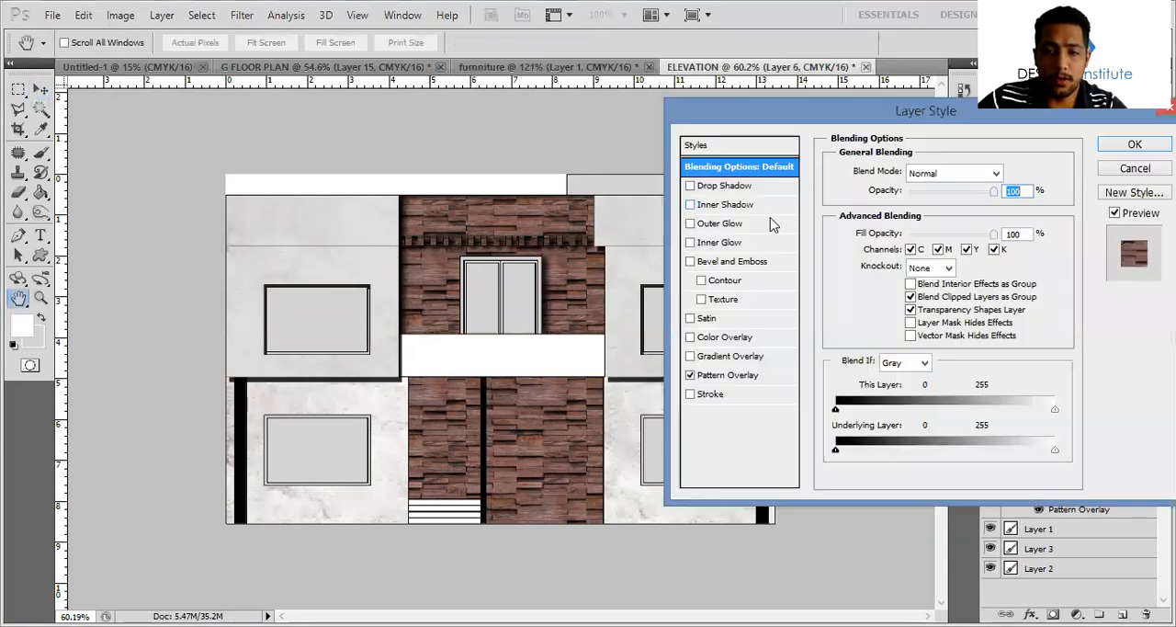
{"action": "left_click", "coordinate": [767, 205]}
{"action": "left_click", "coordinate": [980, 217]}
{"action": "left_click", "coordinate": [916, 217]}
{"action": "left_click_drag", "start_coordinate": [895, 245], "coordinate": [904, 244]}
{"action": "left_click", "coordinate": [907, 278]}
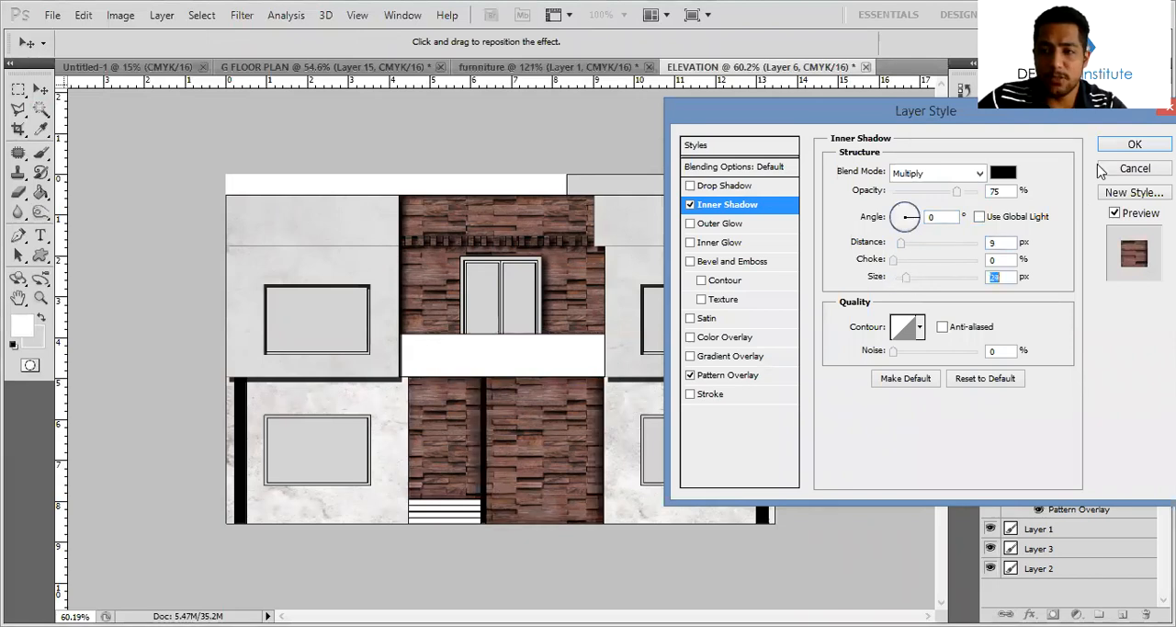
{"action": "left_click", "coordinate": [1135, 144]}
{"action": "scroll", "coordinate": [388, 326], "scroll_direction": "down", "scroll_amount": 2, "text": "alt"}
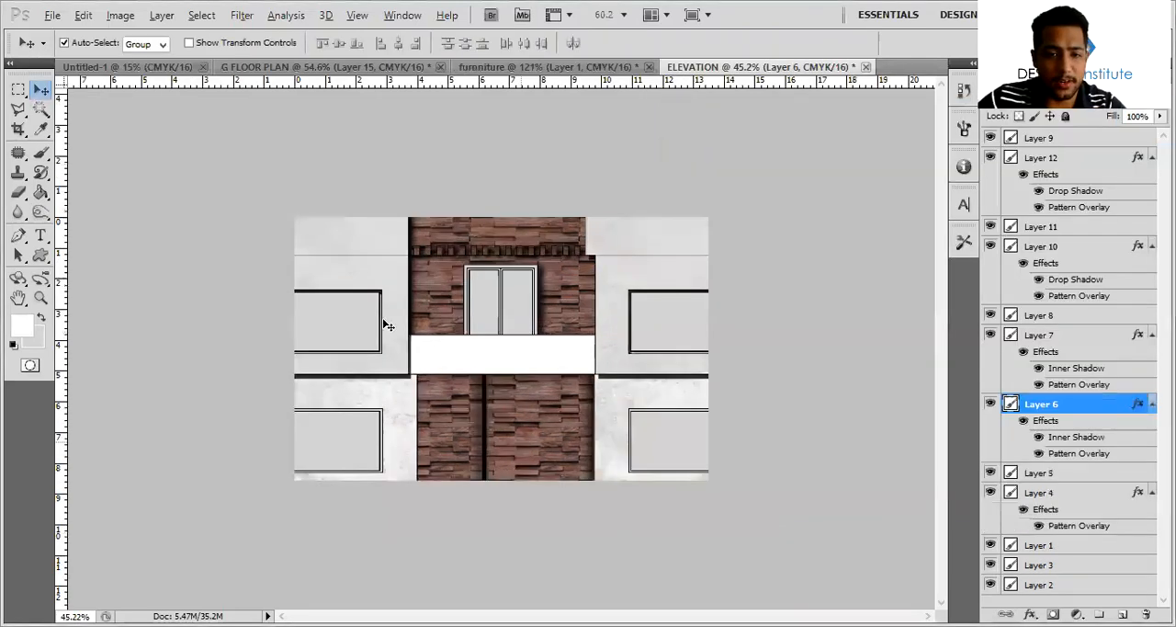
{"action": "scroll", "coordinate": [389, 326], "scroll_direction": "up", "scroll_amount": 2, "text": "alt"}
{"action": "left_click", "coordinate": [1041, 138]}
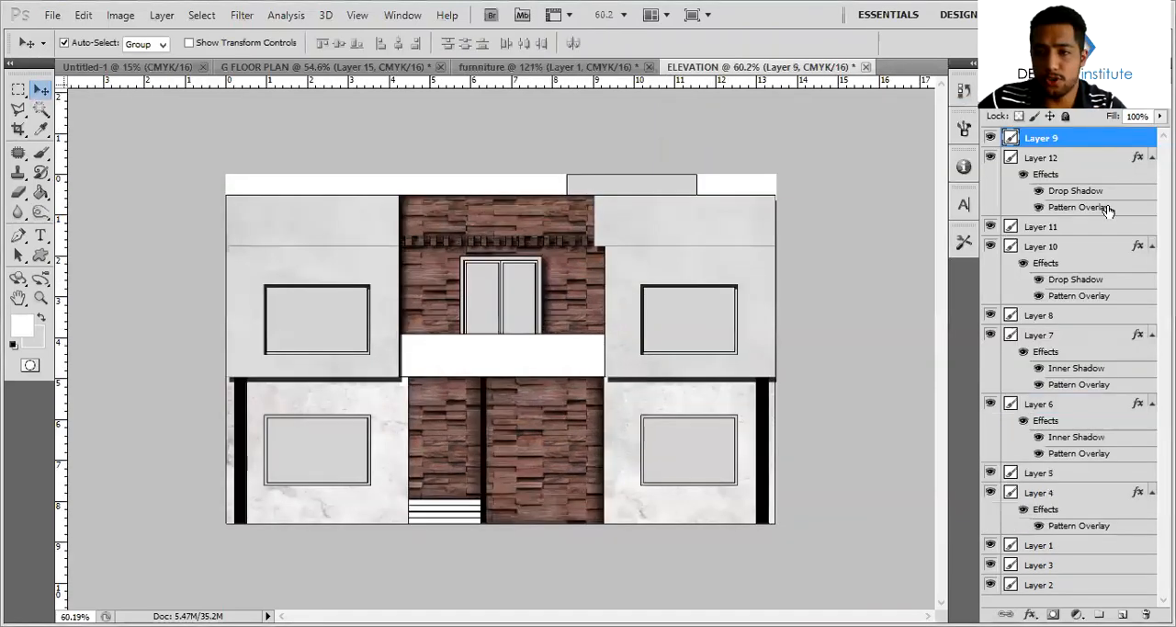
{"action": "double_click", "coordinate": [1084, 138]}
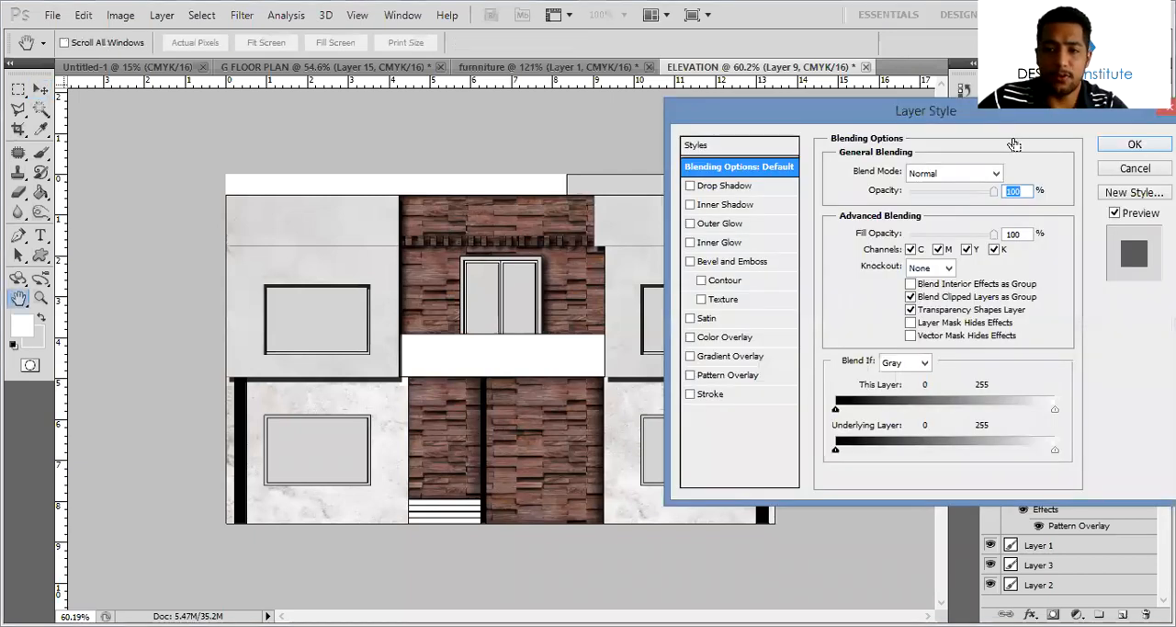
{"action": "left_click", "coordinate": [1134, 144]}
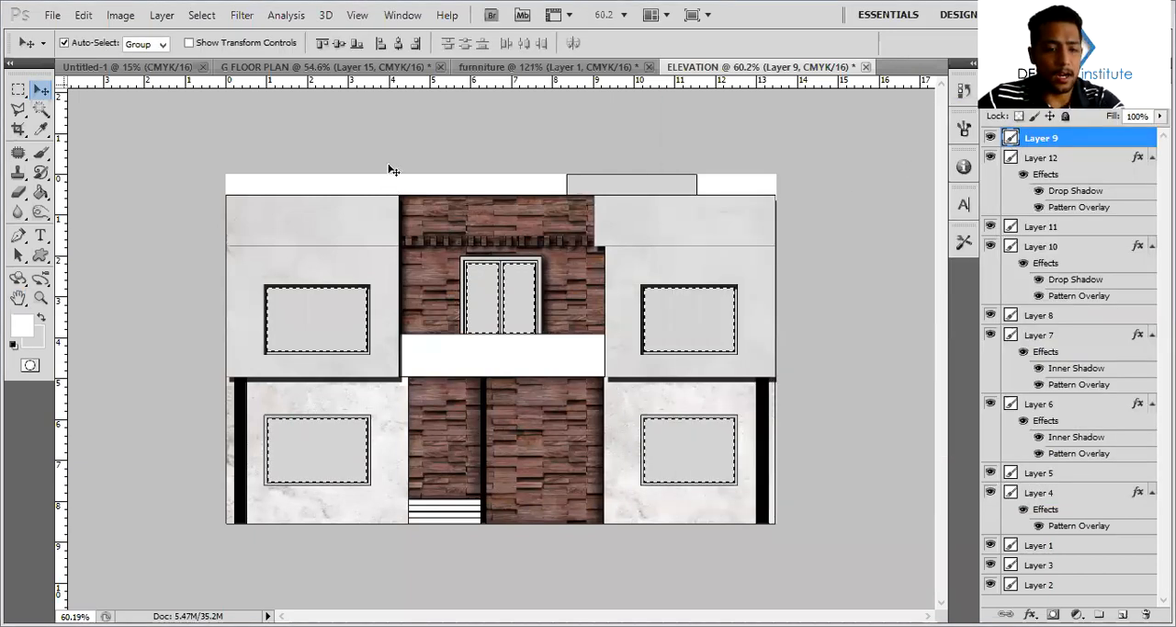
{"action": "key", "text": "ctrl+d"}
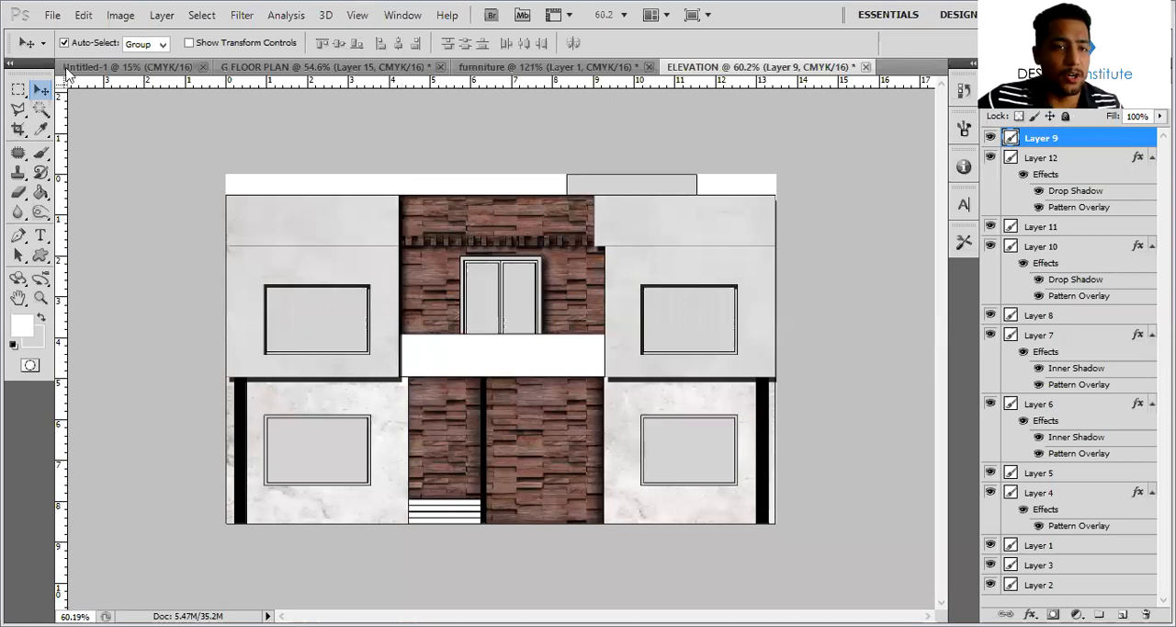
Open the image sunset sky 4K PRE.jpg from the MATERIALS folder
{"action": "left_click", "coordinate": [48, 15]}
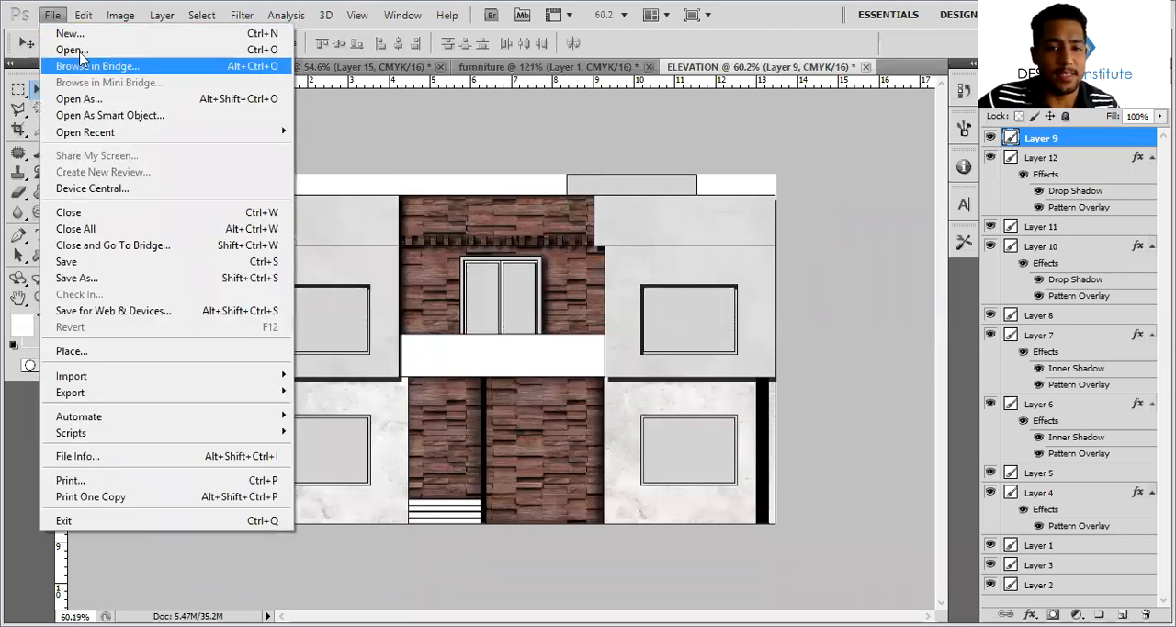
{"action": "left_click", "coordinate": [72, 50]}
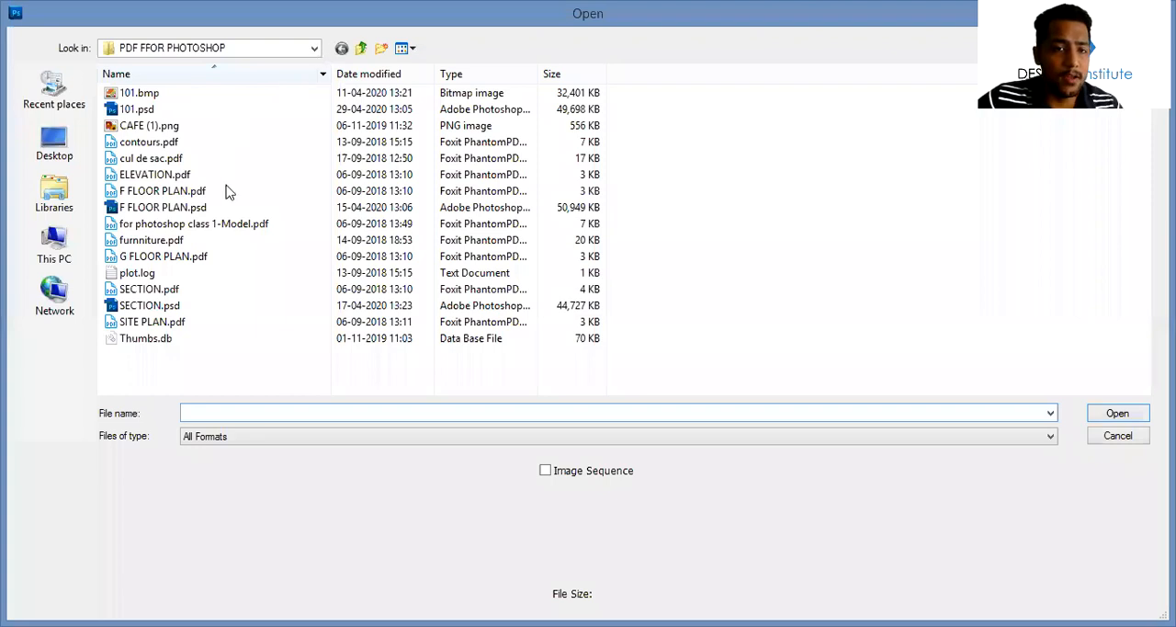
{"action": "left_click", "coordinate": [211, 48]}
{"action": "left_click", "coordinate": [226, 304]}
{"action": "double_click", "coordinate": [226, 94]}
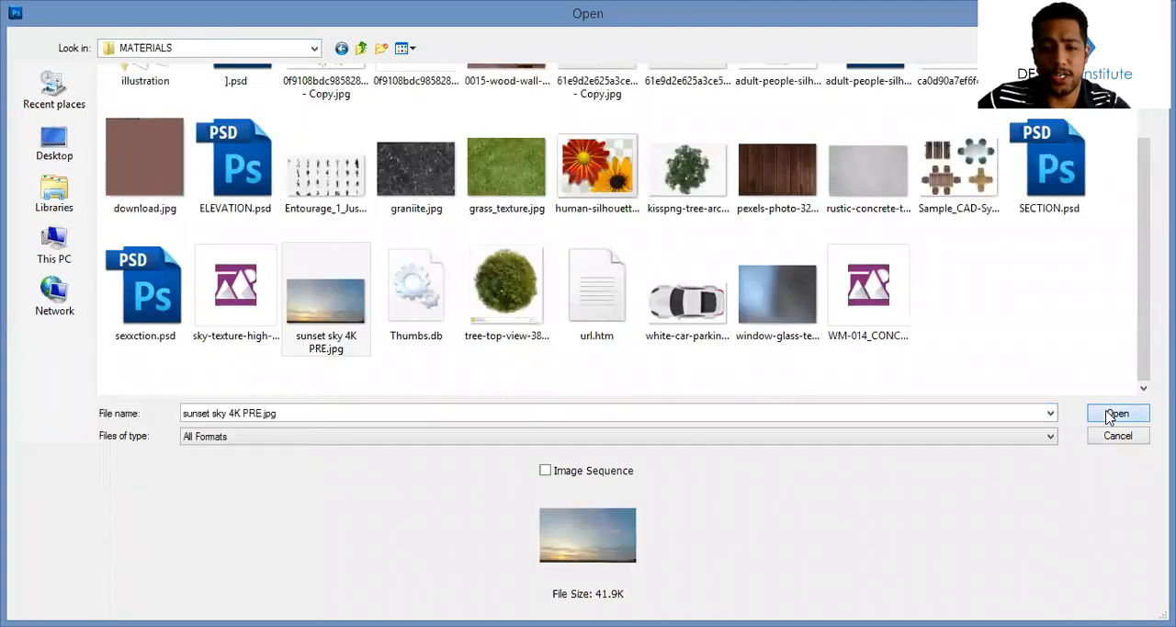
{"action": "left_click", "coordinate": [1112, 416]}
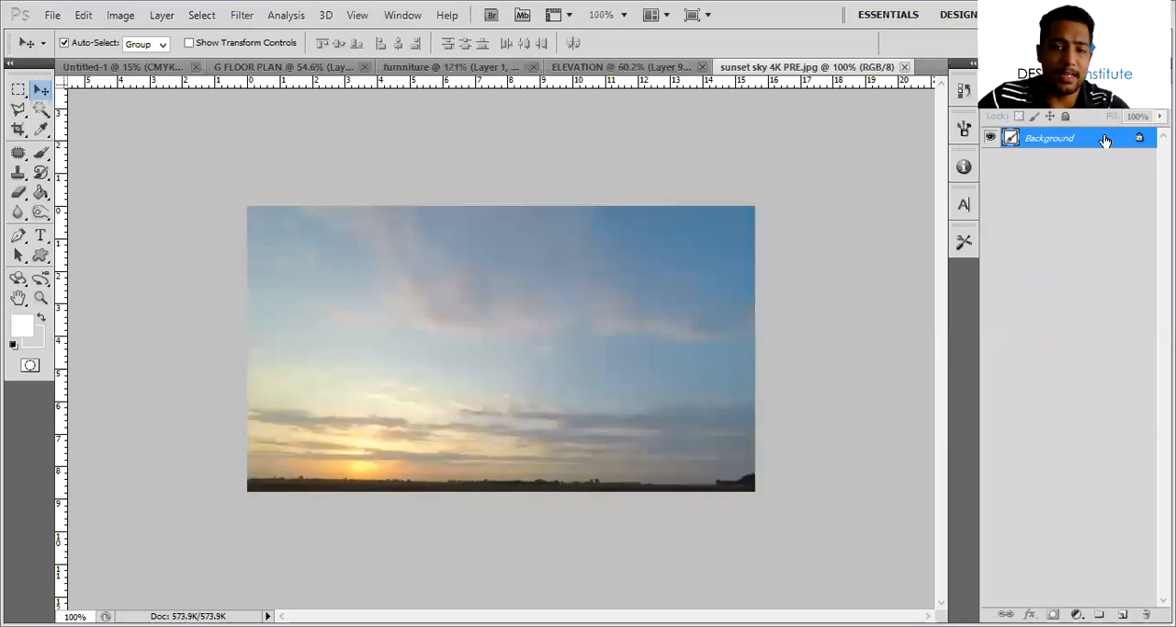
Copy the sunset sky into the ELEVATION document and scale it to about 198% so it covers all the windows
{"action": "left_click_drag", "start_coordinate": [517, 324], "coordinate": [497, 271]}
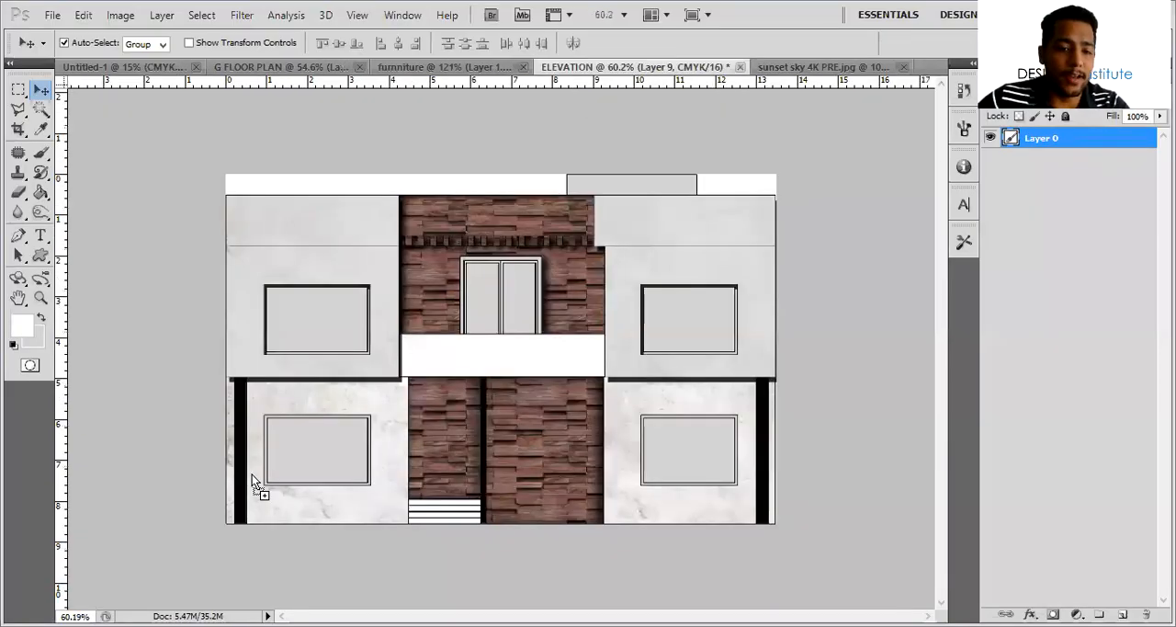
{"action": "left_click", "coordinate": [576, 262]}
{"action": "left_click_drag", "start_coordinate": [341, 480], "coordinate": [478, 462]}
{"action": "key", "text": "ctrl+t"}
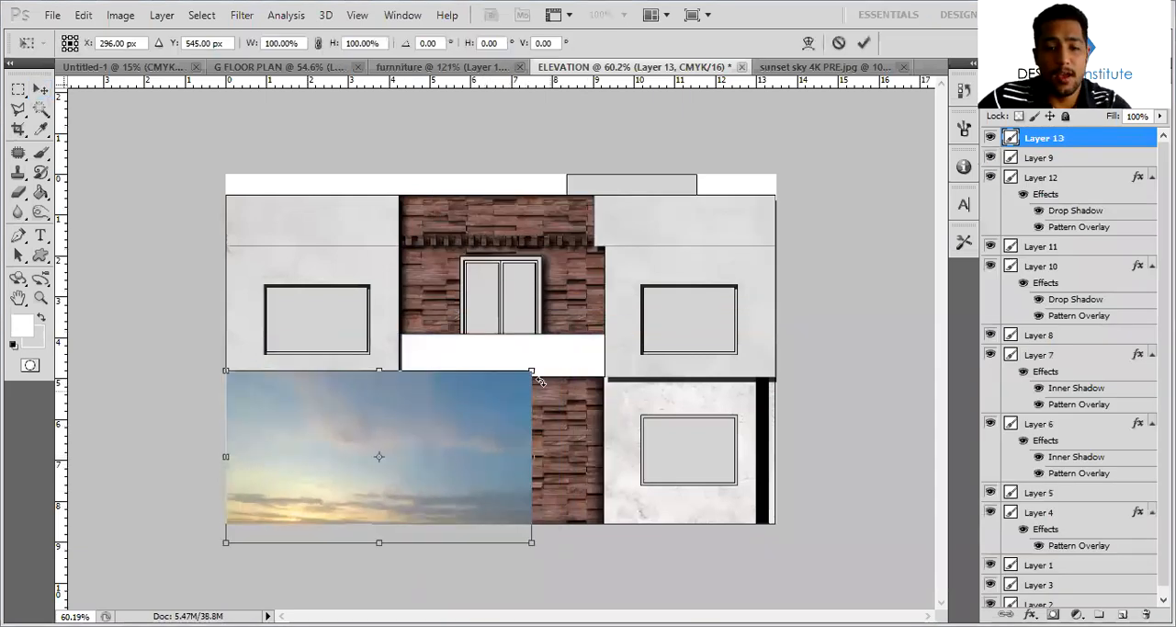
{"action": "left_click_drag", "start_coordinate": [530, 371], "coordinate": [829, 202], "text": "shift"}
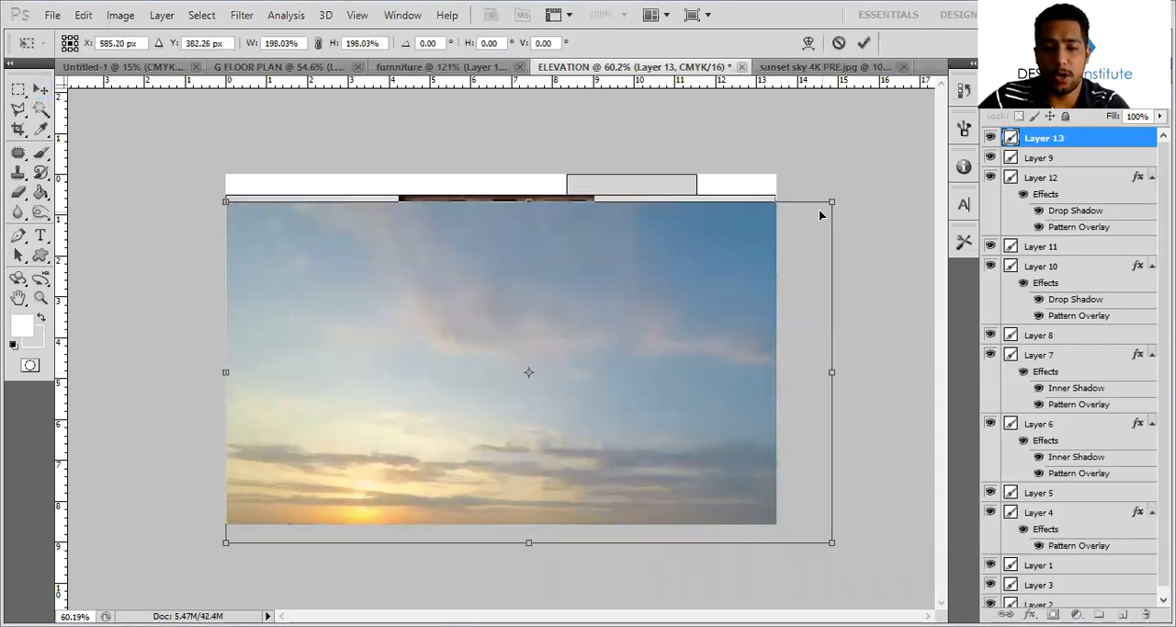
{"action": "key", "text": "Return"}
Delete the sky on Layer 13 outside the Layer 9 window panes and lower its opacity to 50%
{"action": "left_click", "coordinate": [1020, 158]}
{"action": "left_click", "coordinate": [1012, 161], "text": "ctrl"}
{"action": "key", "text": "w"}
{"action": "right_click", "coordinate": [593, 380]}
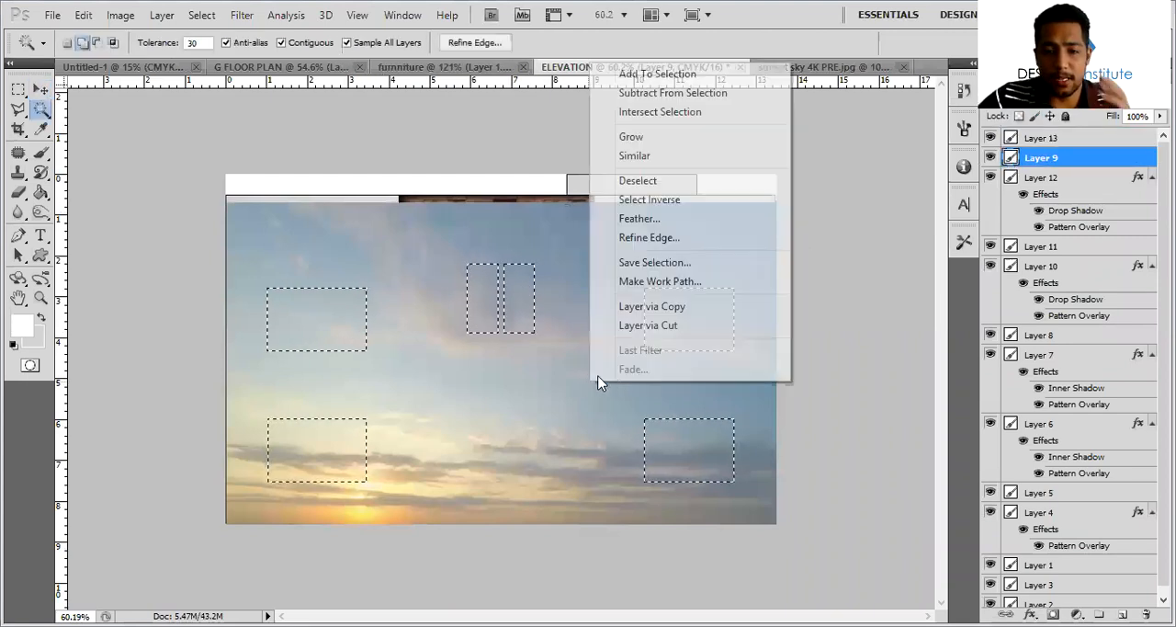
{"action": "left_click", "coordinate": [696, 199]}
{"action": "left_click", "coordinate": [1040, 139]}
{"action": "key", "text": "Delete"}
{"action": "key", "text": "ctrl+d"}
{"action": "key", "text": "7"}
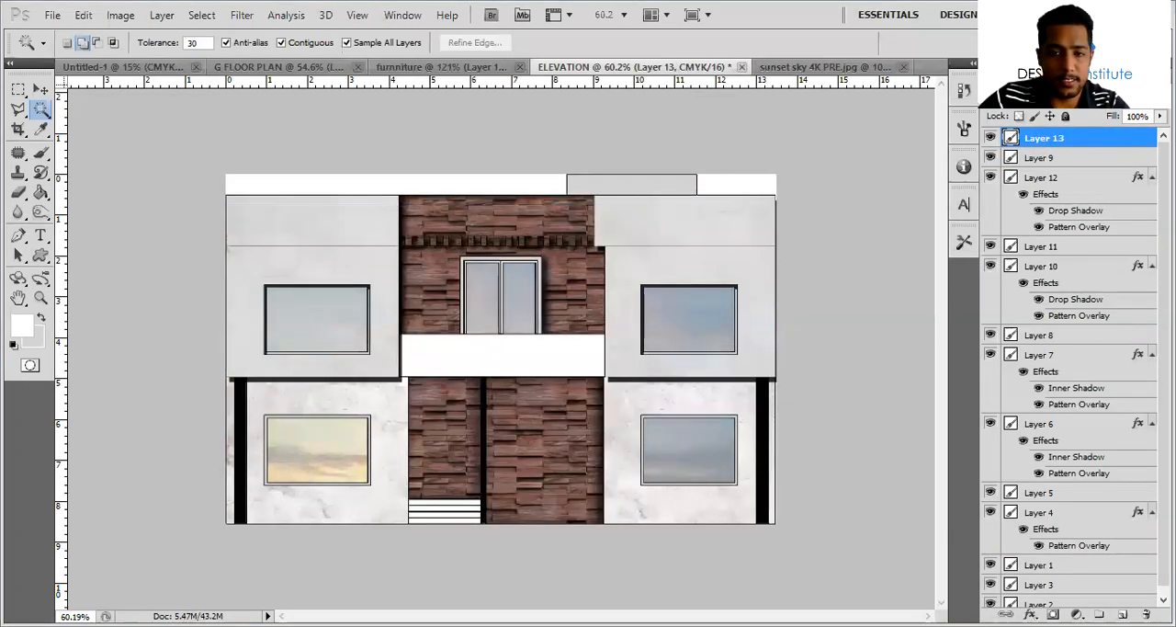
{"action": "key", "text": "5"}
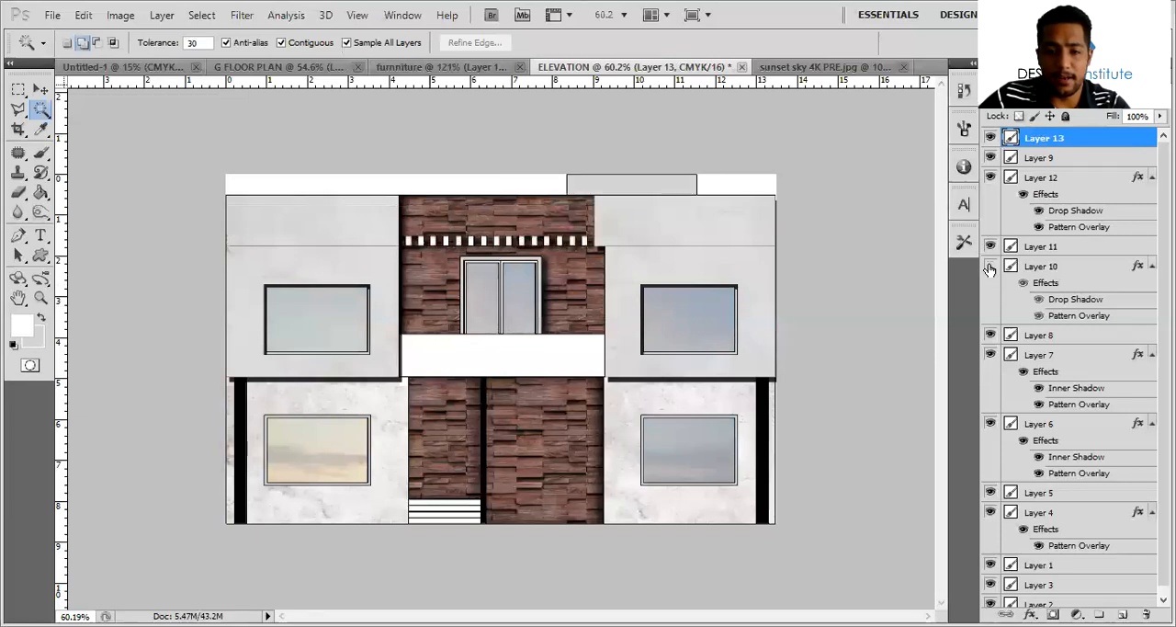
Identify the window frames by toggling layer visibility, move Layer 8 to the top of the stack, and select the sky on Layer 13
{"action": "left_click", "coordinate": [991, 334]}
{"action": "left_click", "coordinate": [991, 334]}
{"action": "left_click", "coordinate": [991, 335]}
{"action": "left_click", "coordinate": [992, 334]}
{"action": "left_click", "coordinate": [989, 335]}
{"action": "left_click", "coordinate": [989, 334]}
{"action": "left_click", "coordinate": [989, 335]}
{"action": "left_click", "coordinate": [1089, 338]}
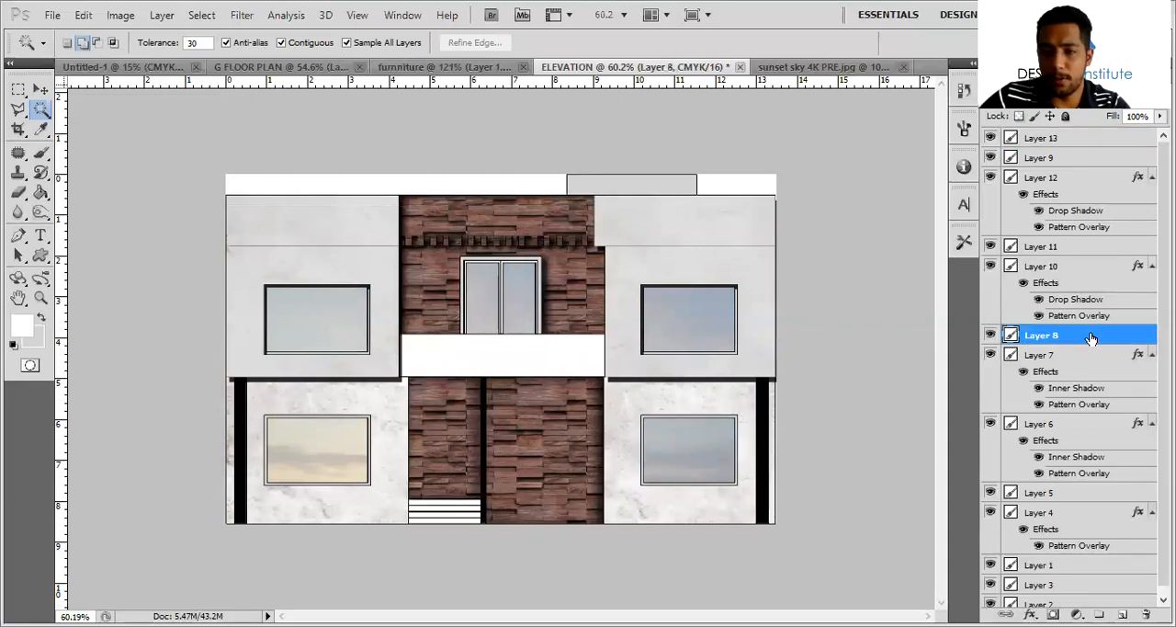
{"action": "left_click_drag", "start_coordinate": [1092, 135], "coordinate": [1090, 138]}
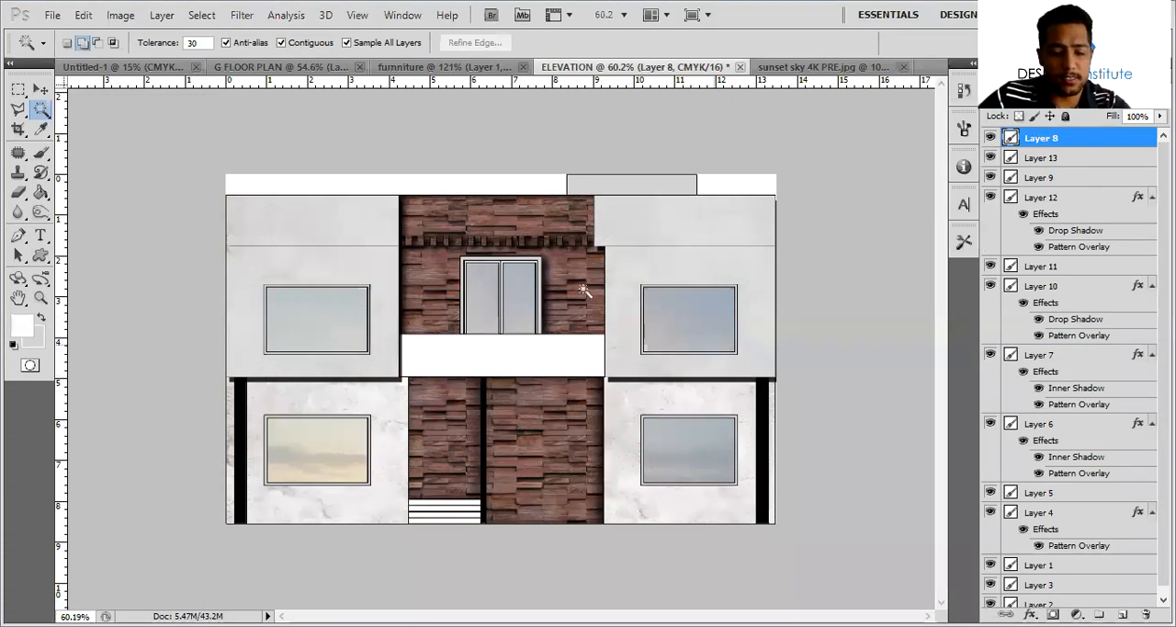
{"action": "key", "text": "v"}
{"action": "left_click", "coordinate": [706, 329]}
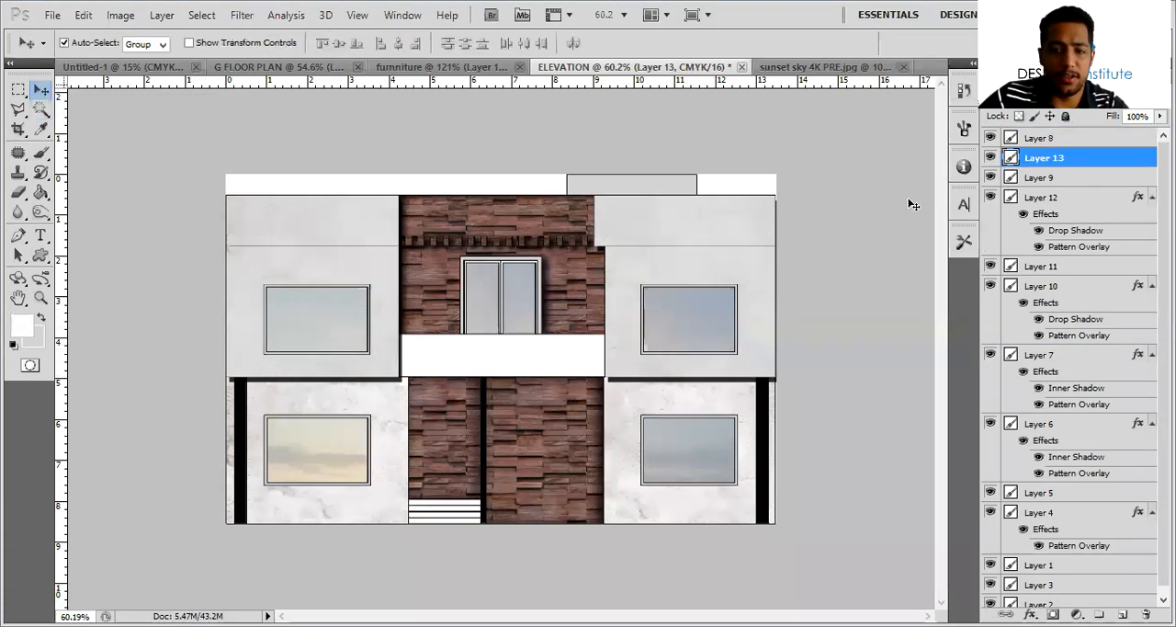
Open adult-people-silhouettes-background_52683-4435.jpg from the MATERIALS folder and convert its background to an editable layer
{"action": "left_click", "coordinate": [53, 15]}
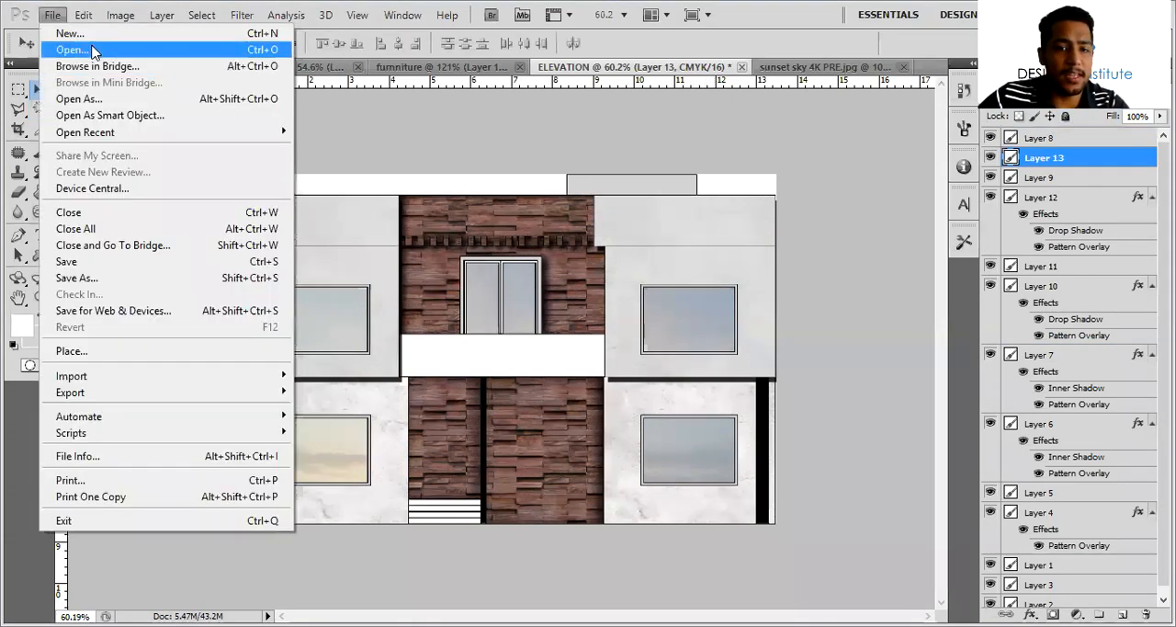
{"action": "left_click", "coordinate": [101, 50]}
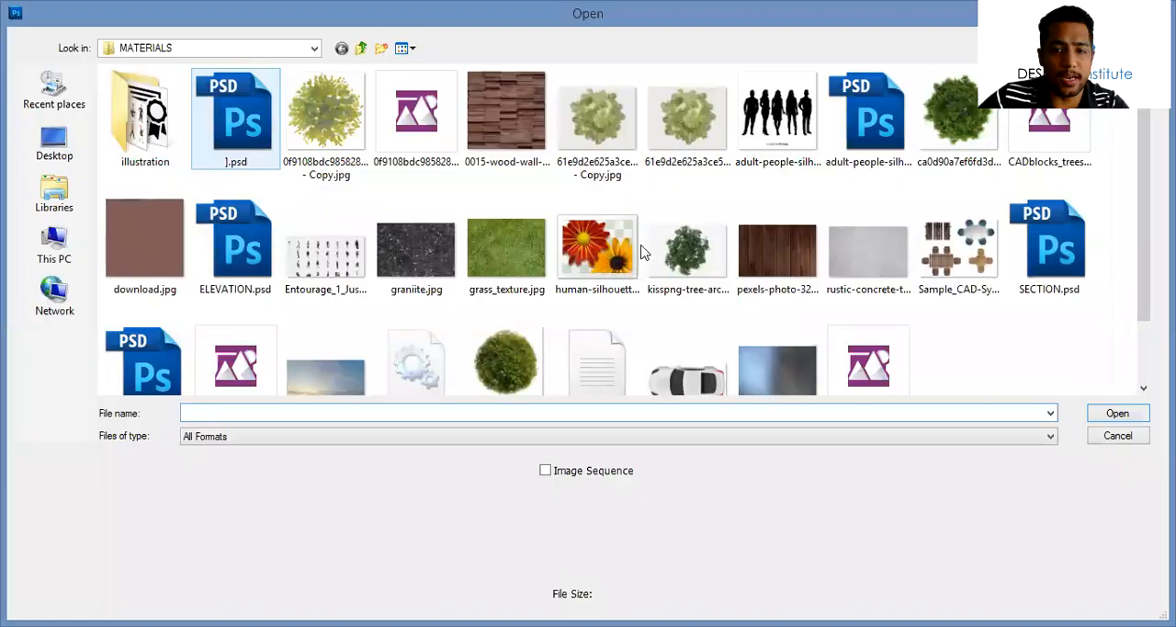
{"action": "double_click", "coordinate": [777, 112]}
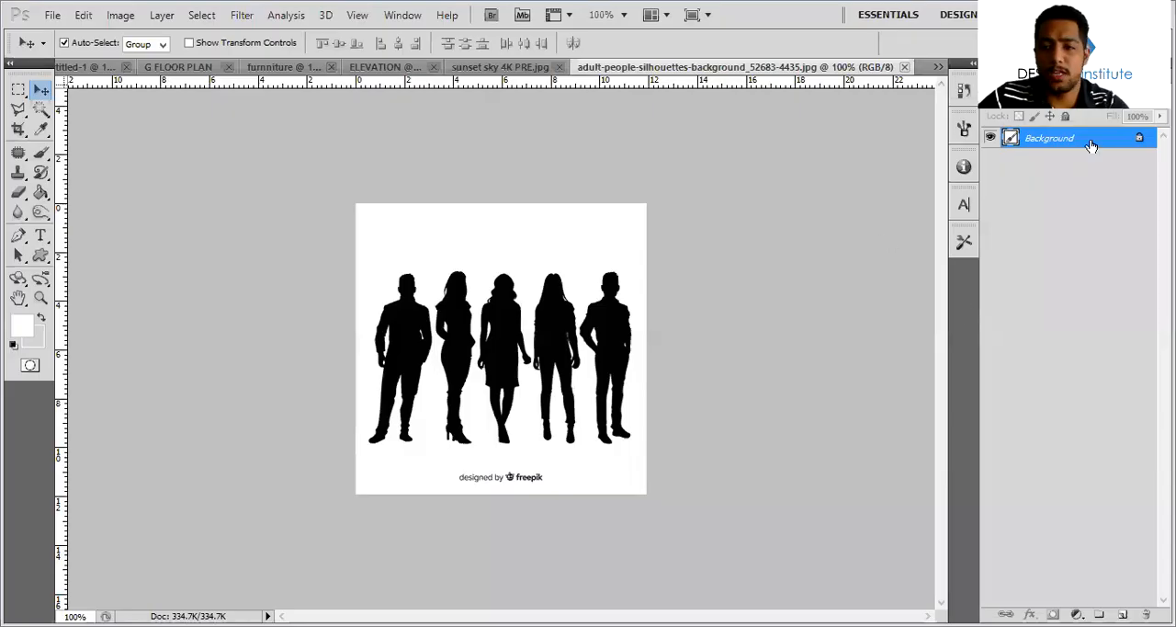
{"action": "double_click", "coordinate": [1091, 139], "text": "alt"}
Select the white background around the silhouettes, extend the selection to similar colours, and delete it
{"action": "key", "text": "w"}
{"action": "left_click", "coordinate": [584, 237]}
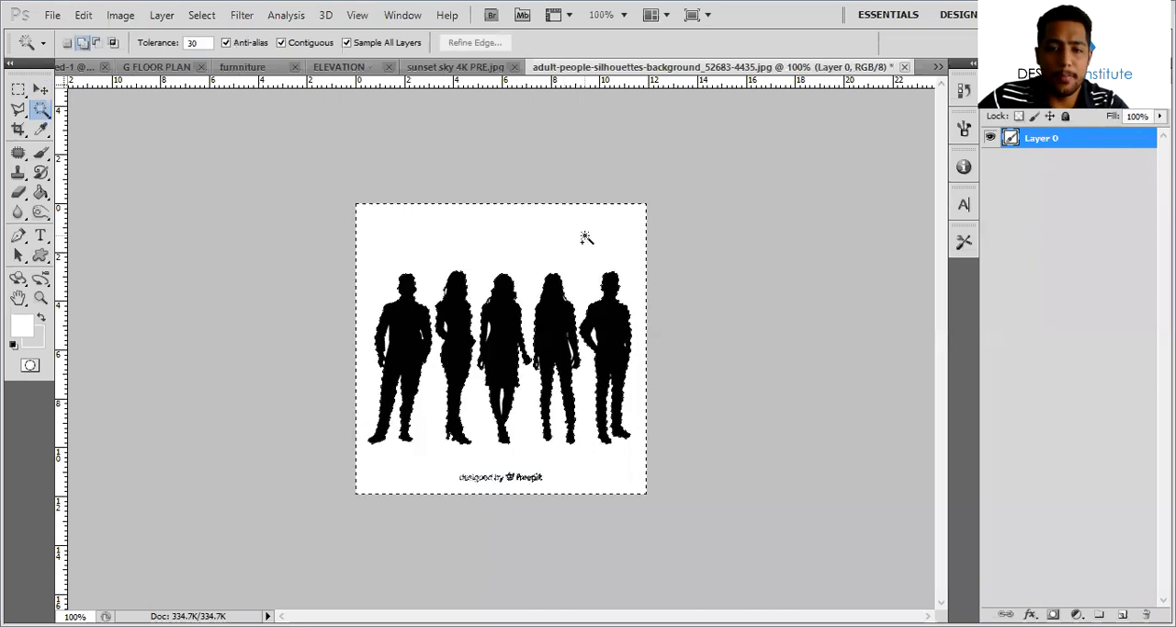
{"action": "right_click", "coordinate": [585, 238]}
{"action": "left_click", "coordinate": [691, 329]}
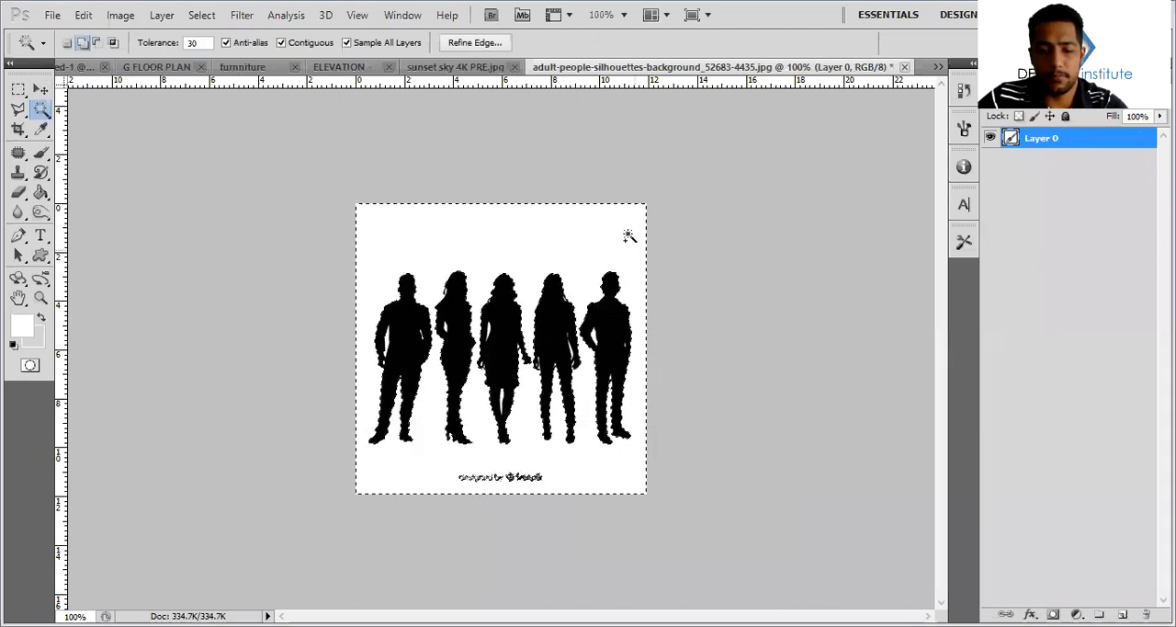
{"action": "key", "text": "Delete"}
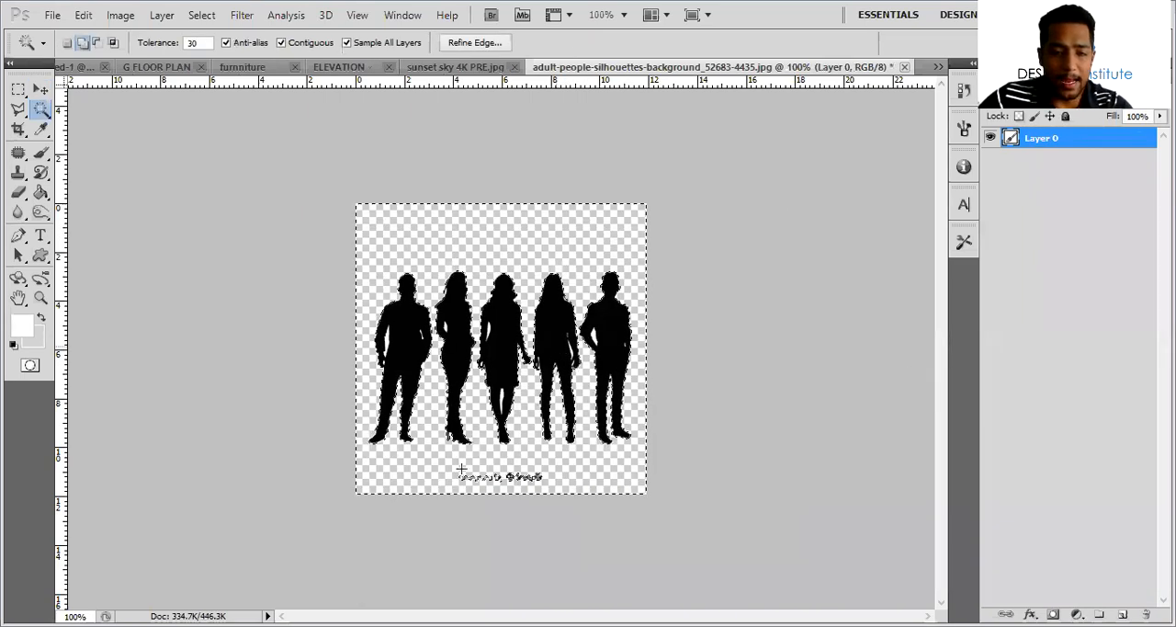
Delete the "designed by freepik" caption below the silhouettes with a rectangular selection
{"action": "key", "text": "m"}
{"action": "left_click_drag", "start_coordinate": [445, 466], "coordinate": [577, 493]}
{"action": "key", "text": "Delete"}
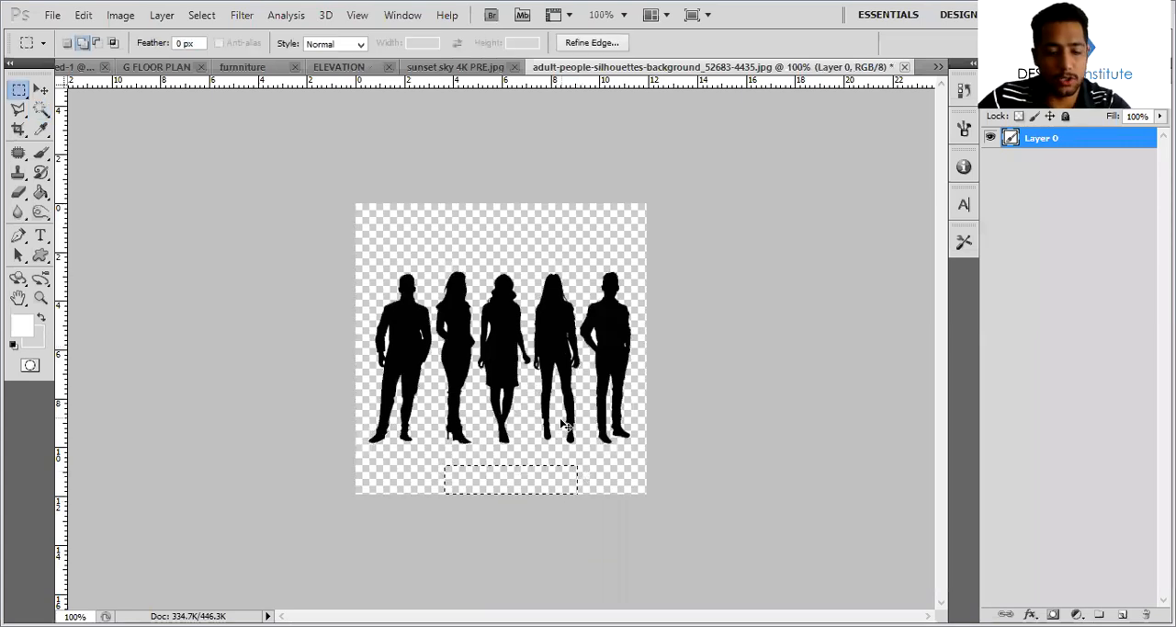
Make a rectangular selection around the rightmost silhouette, including the man's bent elbow
{"action": "left_click_drag", "start_coordinate": [582, 233], "coordinate": [671, 489]}
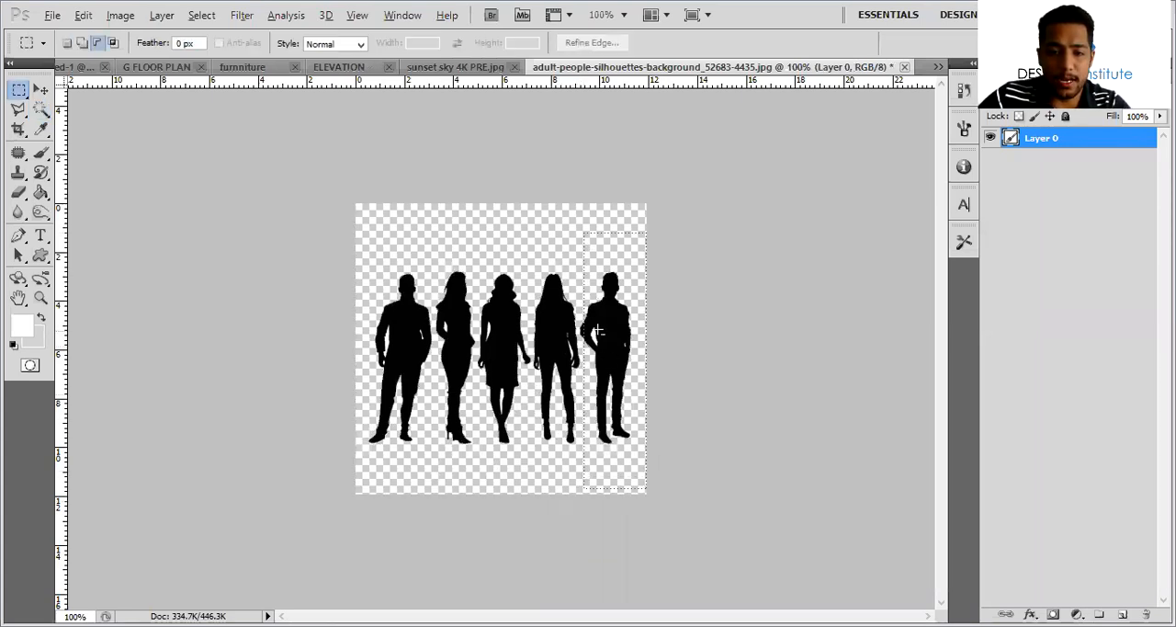
{"action": "scroll", "coordinate": [649, 316], "scroll_direction": "up", "scroll_amount": 4, "text": "alt"}
{"action": "scroll", "coordinate": [649, 287], "scroll_direction": "up", "scroll_amount": 7, "text": "alt"}
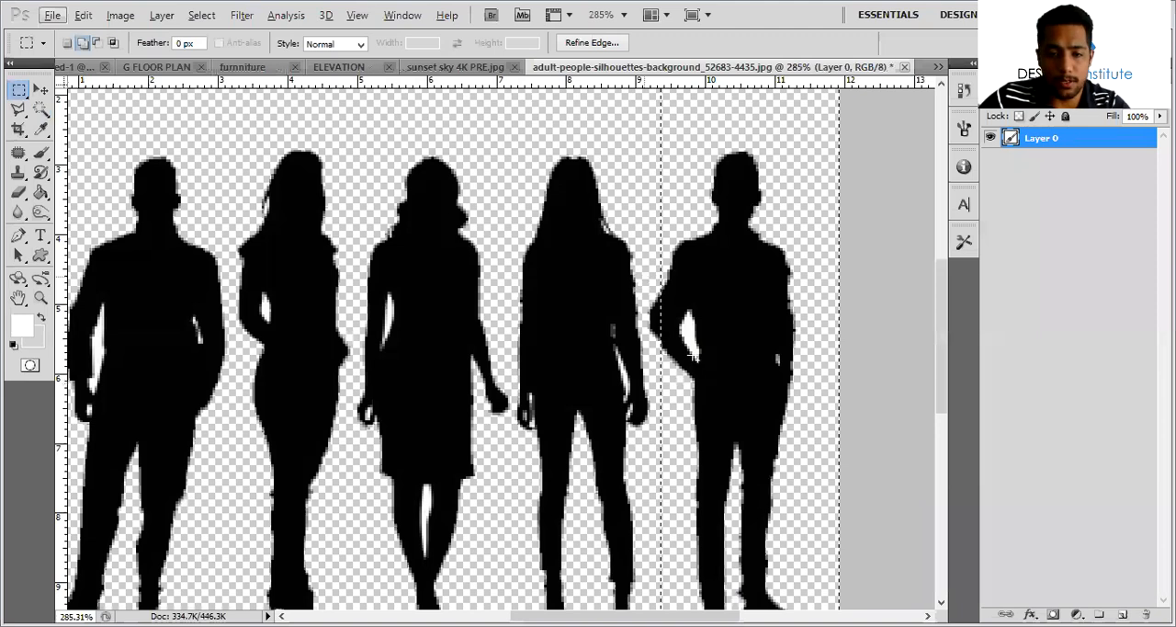
Bring the selected man into the ELEVATION document, scale him, and place him in the upper-left window
{"action": "key", "text": "v"}
{"action": "left_click_drag", "start_coordinate": [264, 97], "coordinate": [409, 187]}
{"action": "left_click_drag", "start_coordinate": [356, 342], "coordinate": [340, 412]}
{"action": "key", "text": "ctrl+t"}
{"action": "key", "text": "Return"}
{"action": "left_click_drag", "start_coordinate": [336, 368], "coordinate": [331, 330]}
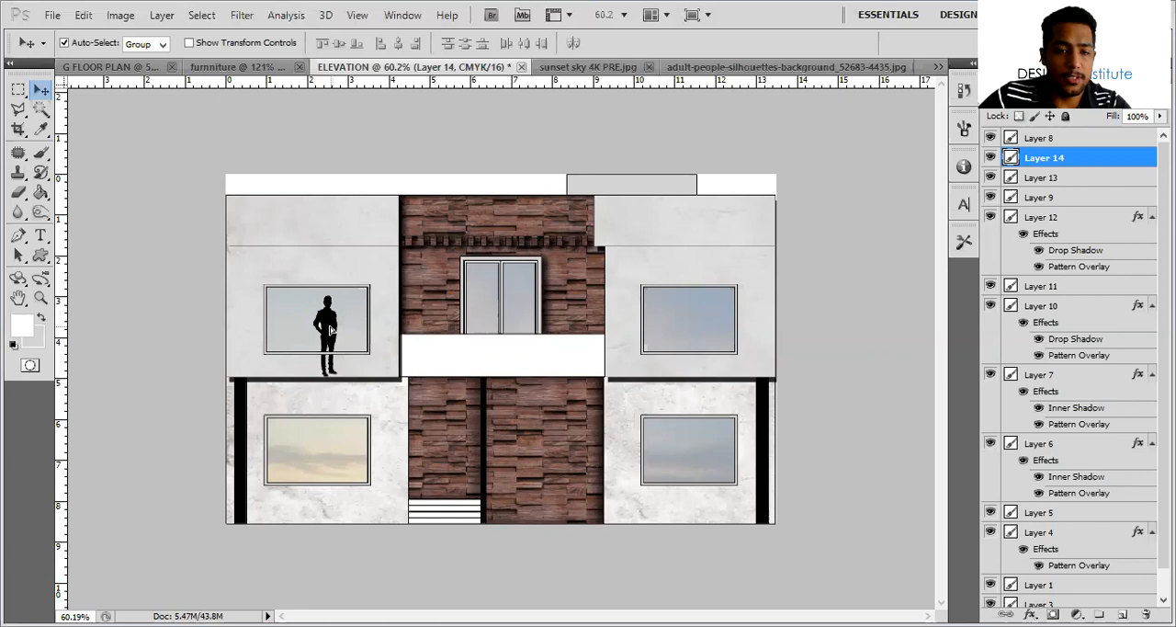
Delete the part of the man's legs that extends below the glass of the upper-left window
{"action": "scroll", "coordinate": [333, 349], "scroll_direction": "up", "scroll_amount": 4, "text": "alt"}
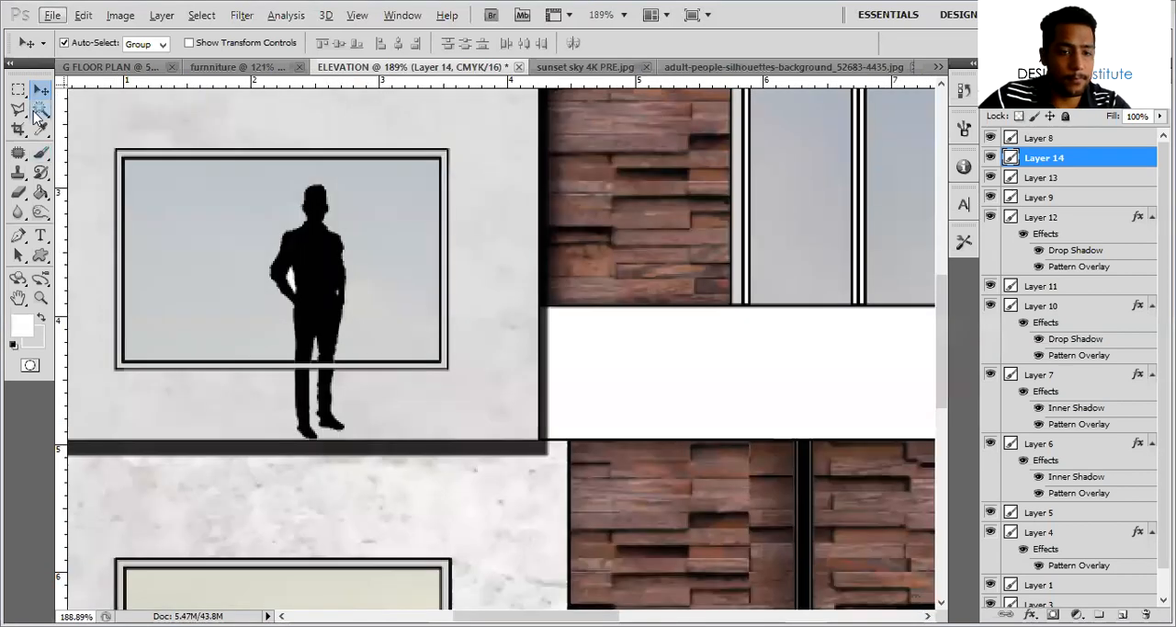
{"action": "key", "text": "m"}
{"action": "left_click_drag", "start_coordinate": [267, 362], "coordinate": [396, 443]}
{"action": "key", "text": "Delete"}
{"action": "key", "text": "ctrl+d"}
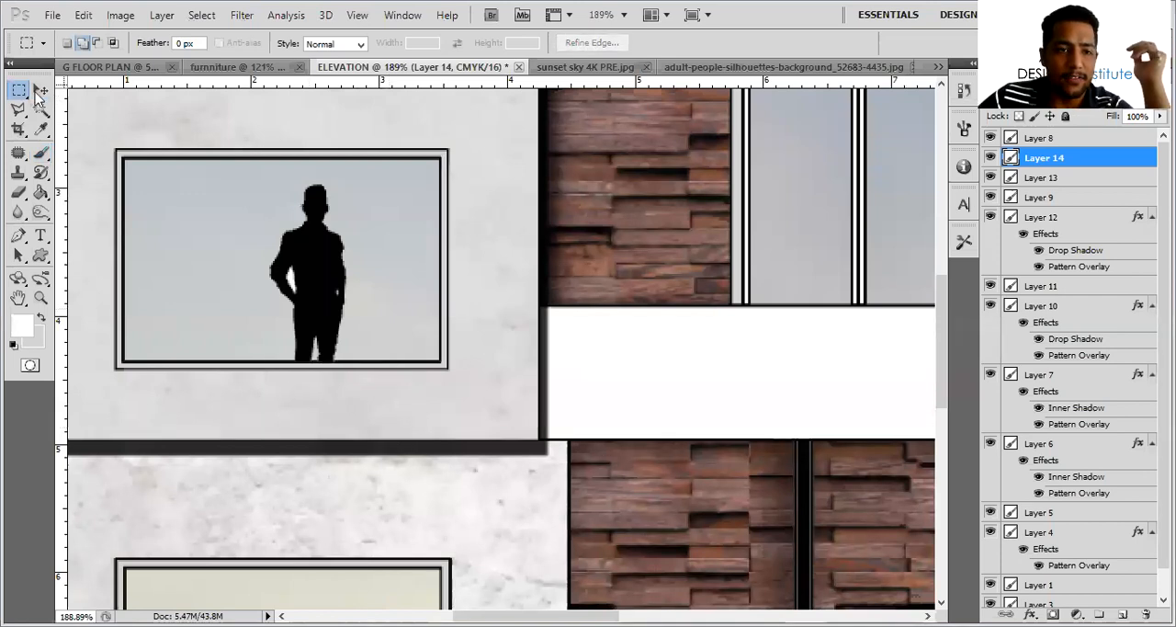
Move the silhouette's Layer 14 below Layer 9 and lower Layer 9's opacity so the man shows through the glass
{"action": "key", "text": "v"}
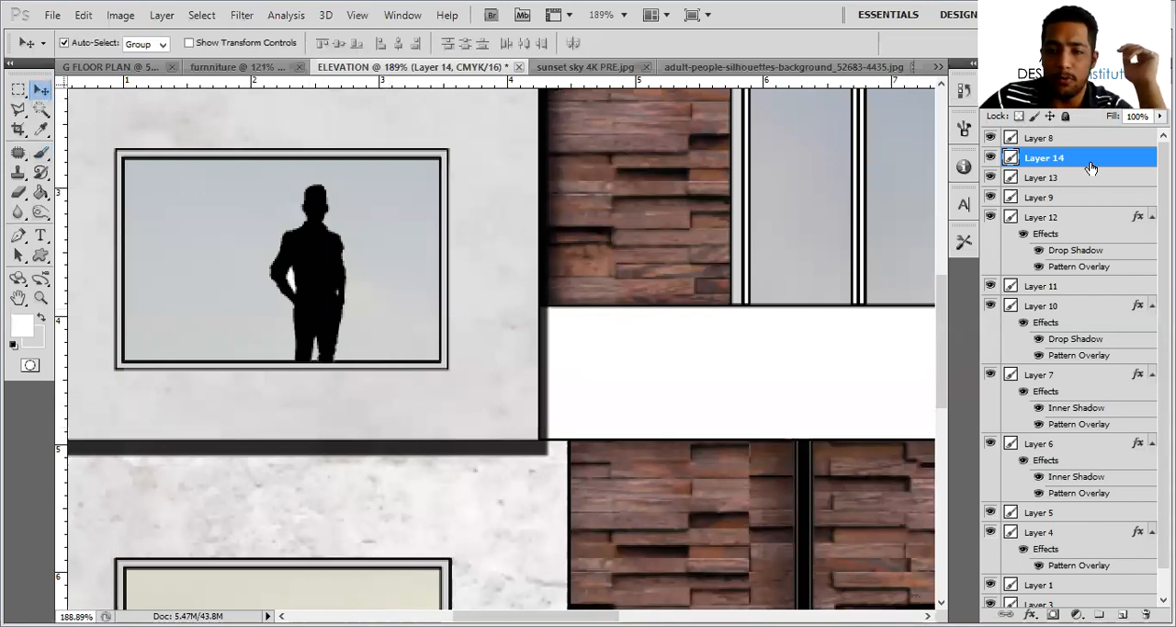
{"action": "left_click_drag", "start_coordinate": [1091, 170], "coordinate": [1089, 206]}
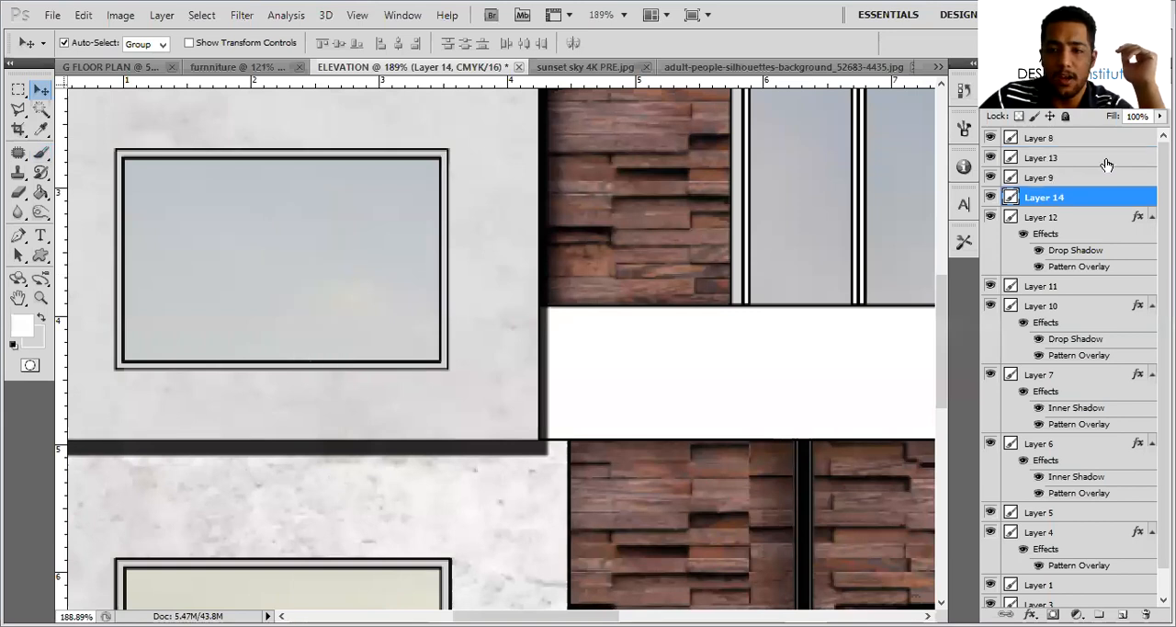
{"action": "left_click", "coordinate": [989, 179]}
{"action": "left_click", "coordinate": [990, 178]}
{"action": "left_click_drag", "start_coordinate": [1105, 98], "coordinate": [1087, 98]}
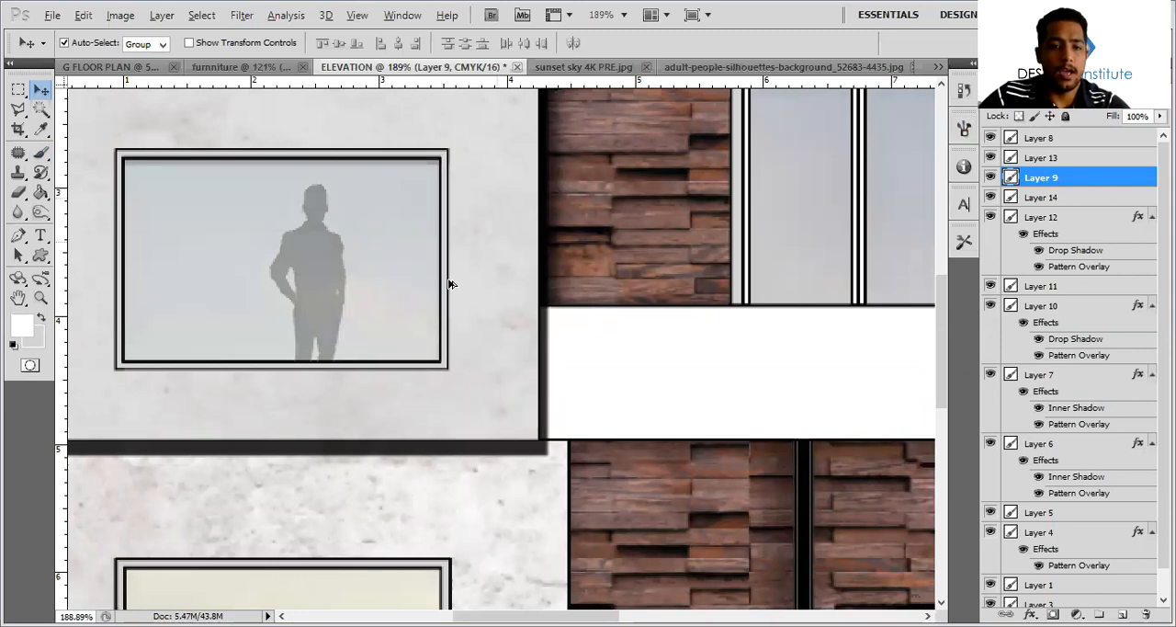
{"action": "scroll", "coordinate": [450, 284], "scroll_direction": "down", "scroll_amount": 3, "text": "alt"}
{"action": "scroll", "coordinate": [312, 299], "scroll_direction": "down", "scroll_amount": 2, "text": "alt"}
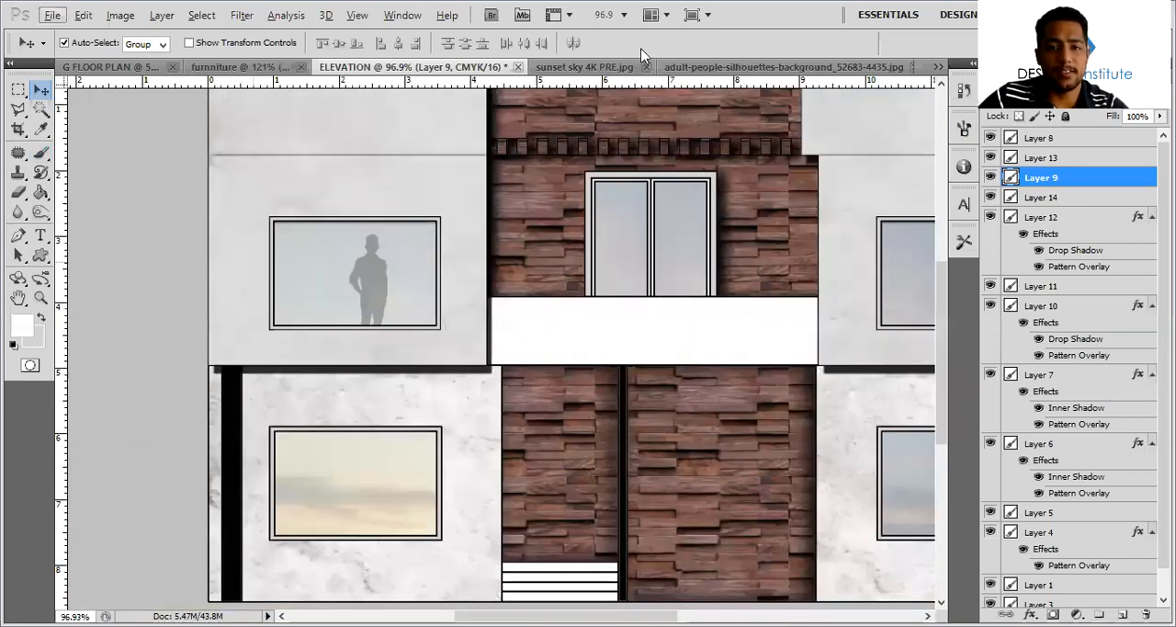
{"action": "left_click", "coordinate": [752, 67]}
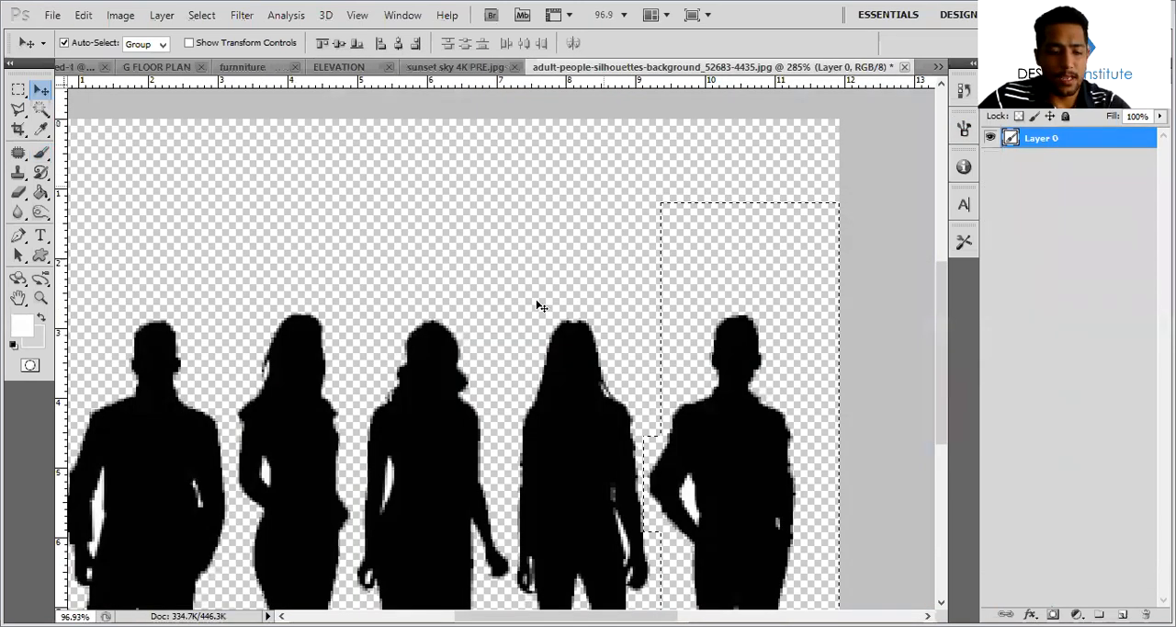
{"action": "scroll", "coordinate": [542, 306], "scroll_direction": "down", "scroll_amount": 5, "text": "alt"}
{"action": "left_click", "coordinate": [429, 74]}
{"action": "left_click_drag", "start_coordinate": [475, 233], "coordinate": [487, 253]}
{"action": "scroll", "coordinate": [441, 308], "scroll_direction": "down", "scroll_amount": 4, "text": "alt"}
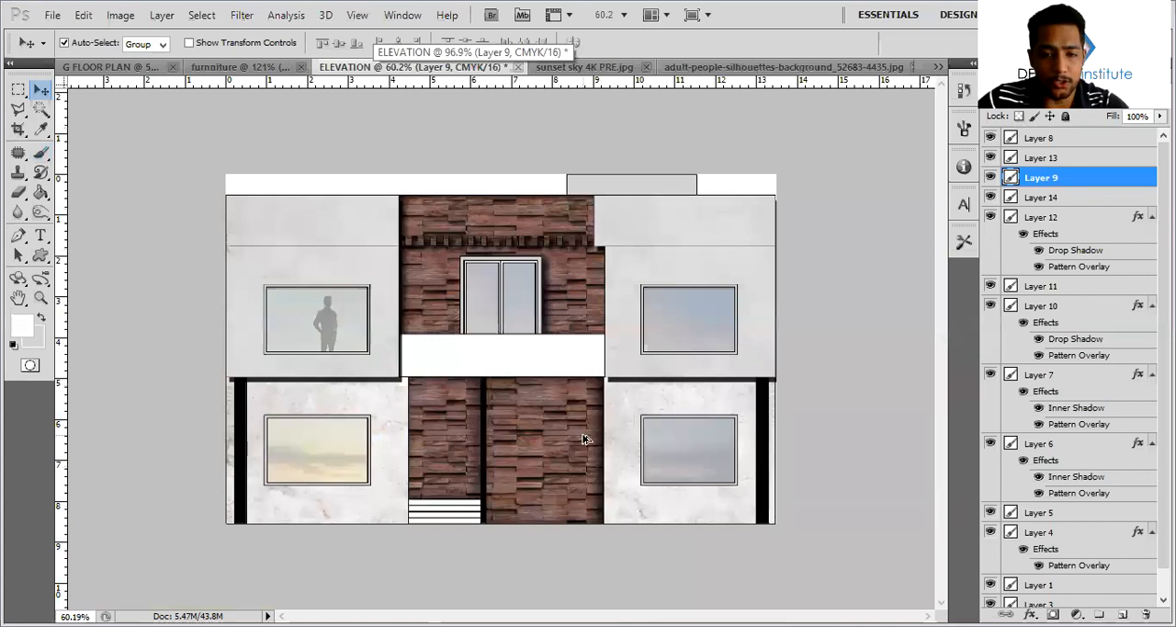
{"action": "scroll", "coordinate": [554, 363], "scroll_direction": "up", "scroll_amount": 3, "text": "alt"}
{"action": "scroll", "coordinate": [549, 298], "scroll_direction": "up", "scroll_amount": 1, "text": "alt"}
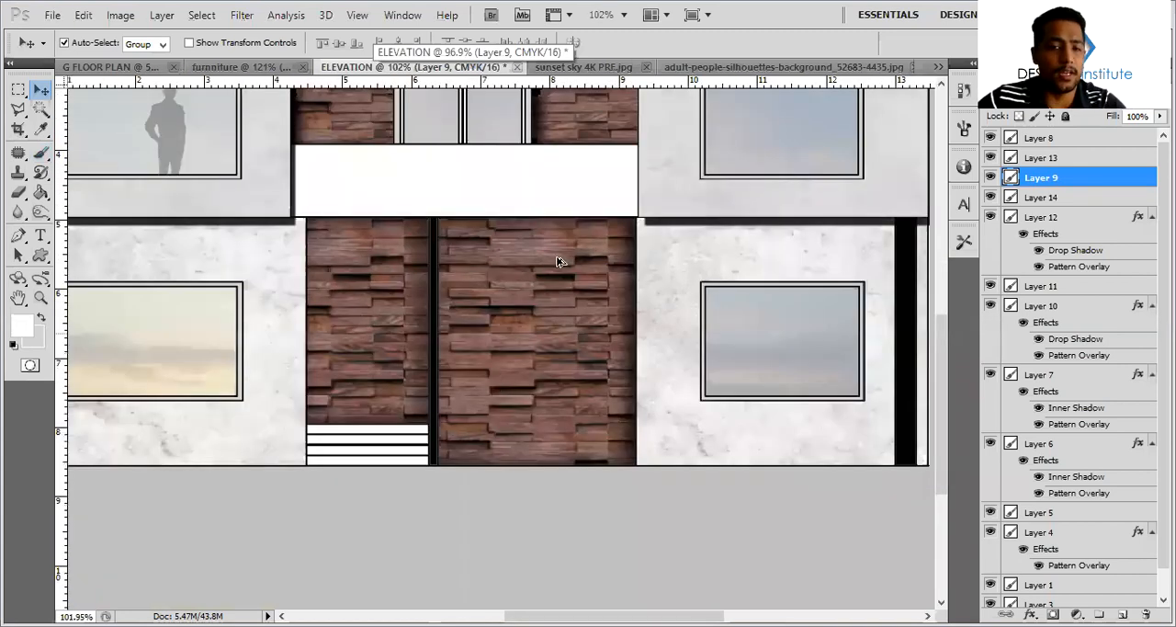
{"action": "scroll", "coordinate": [558, 262], "scroll_direction": "up", "scroll_amount": 1, "text": "alt"}
{"action": "scroll", "coordinate": [531, 266], "scroll_direction": "up", "scroll_amount": 3, "text": "alt"}
{"action": "key", "text": "r"}
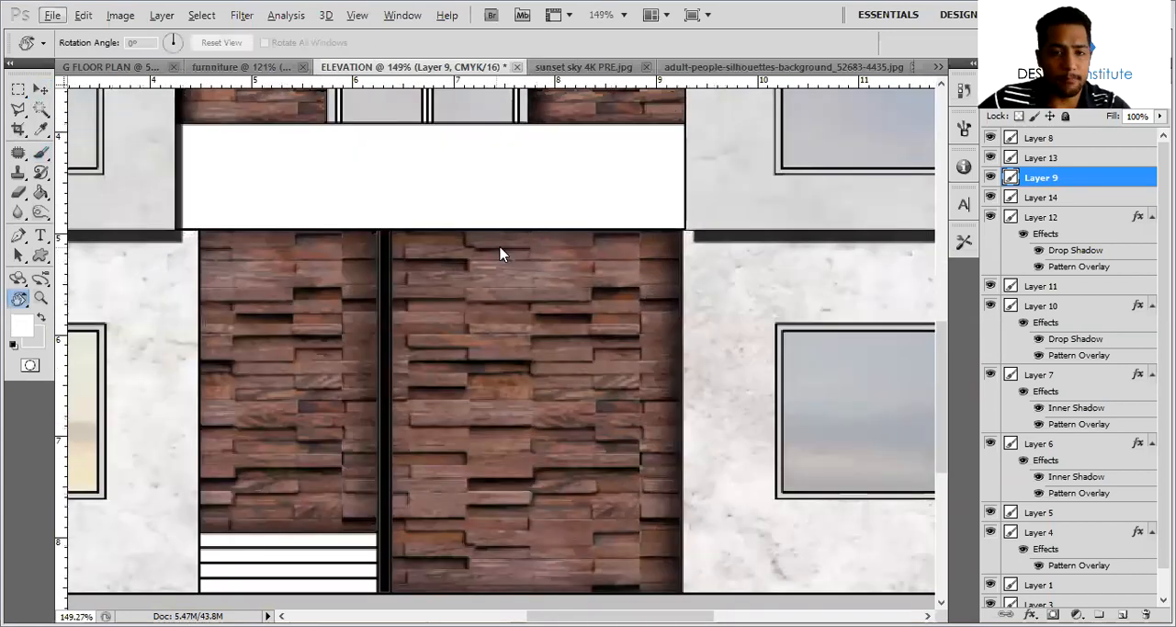
{"action": "key", "text": "alt+e"}
{"action": "key", "text": "m"}
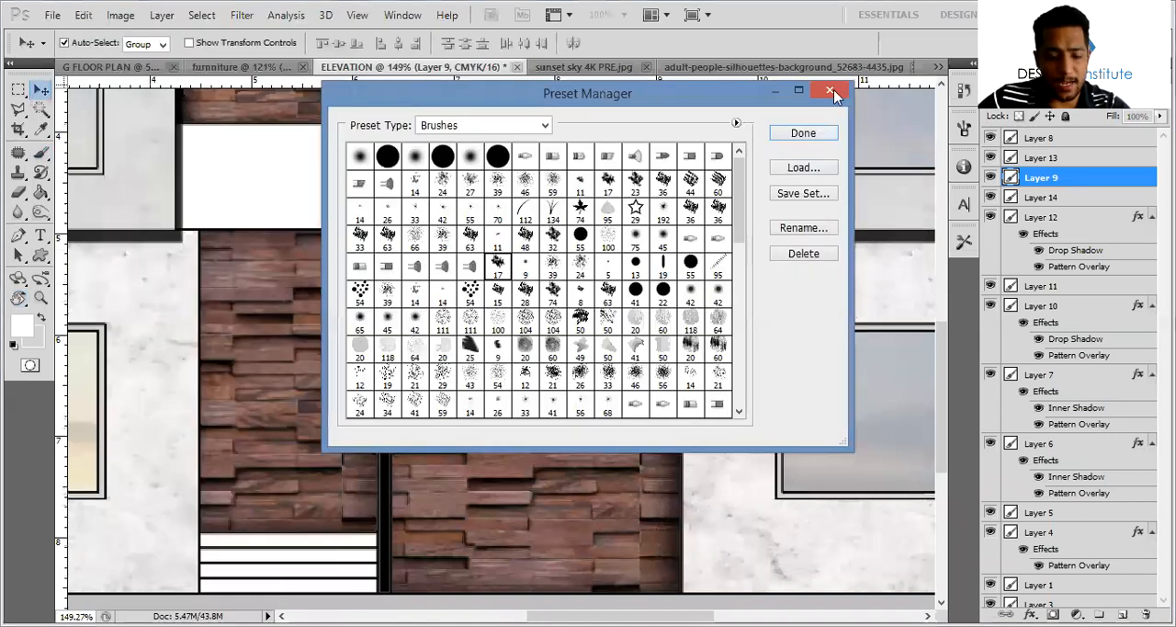
{"action": "key", "text": "Escape"}
Create a small light-grey rectangular lamp on a new layer, centred at the top edge of the larger ground-floor wood panel
{"action": "key", "text": "m"}
{"action": "scroll", "coordinate": [482, 230], "scroll_direction": "up", "scroll_amount": 3, "text": "alt"}
{"action": "left_click_drag", "start_coordinate": [531, 233], "coordinate": [516, 232]}
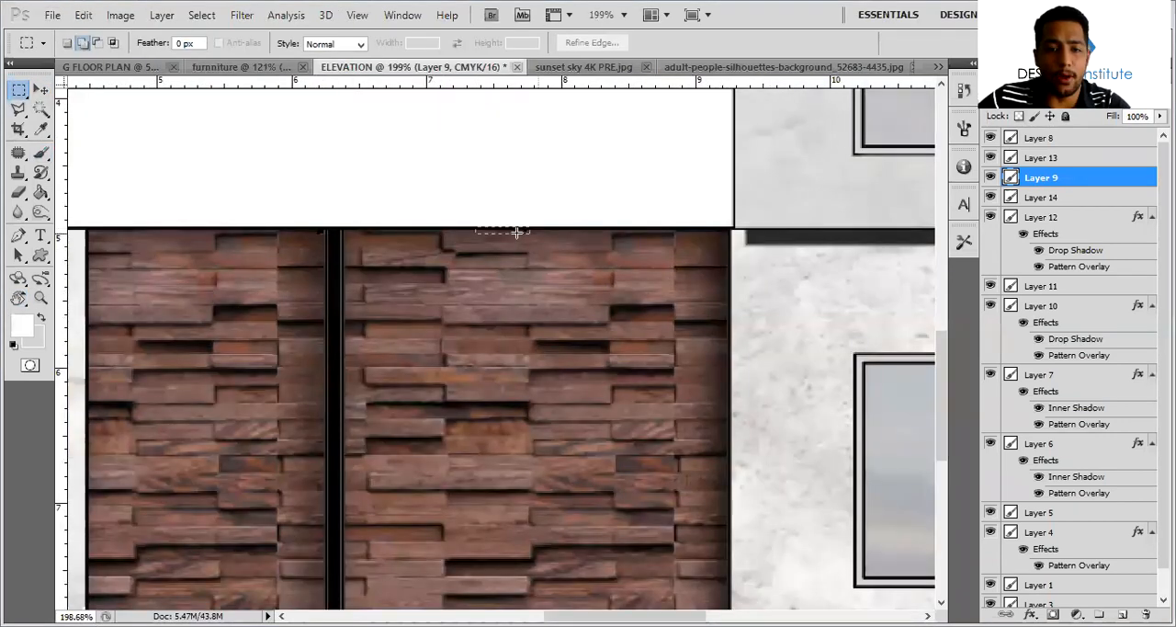
{"action": "left_click", "coordinate": [39, 90]}
{"action": "left_click", "coordinate": [1124, 615]}
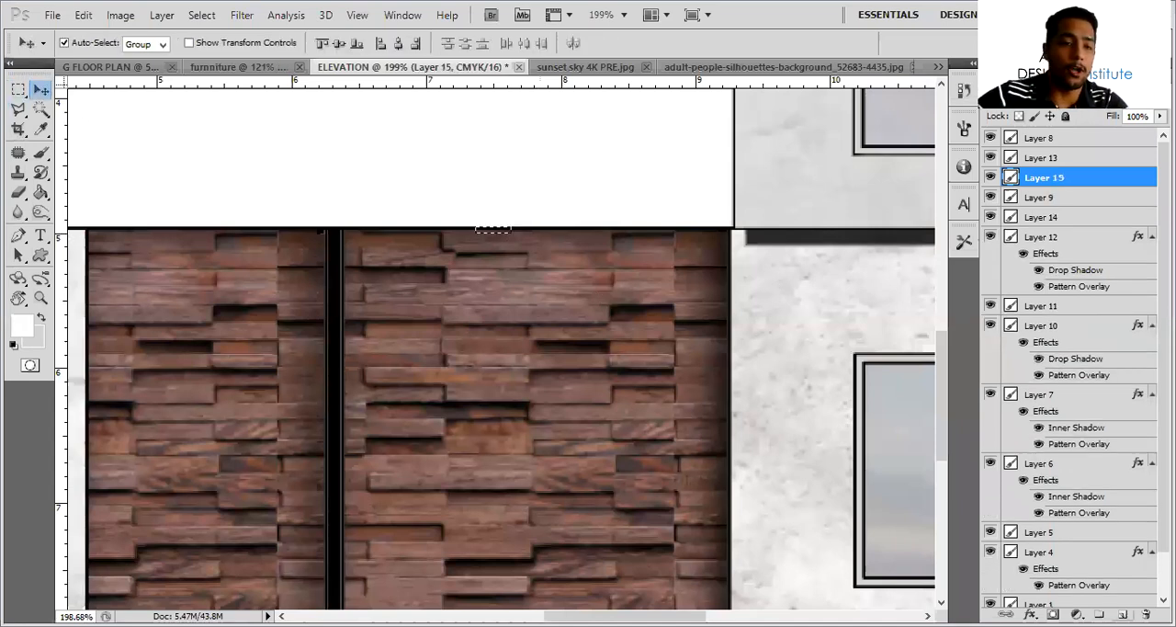
{"action": "key", "text": "alt+BackSpace"}
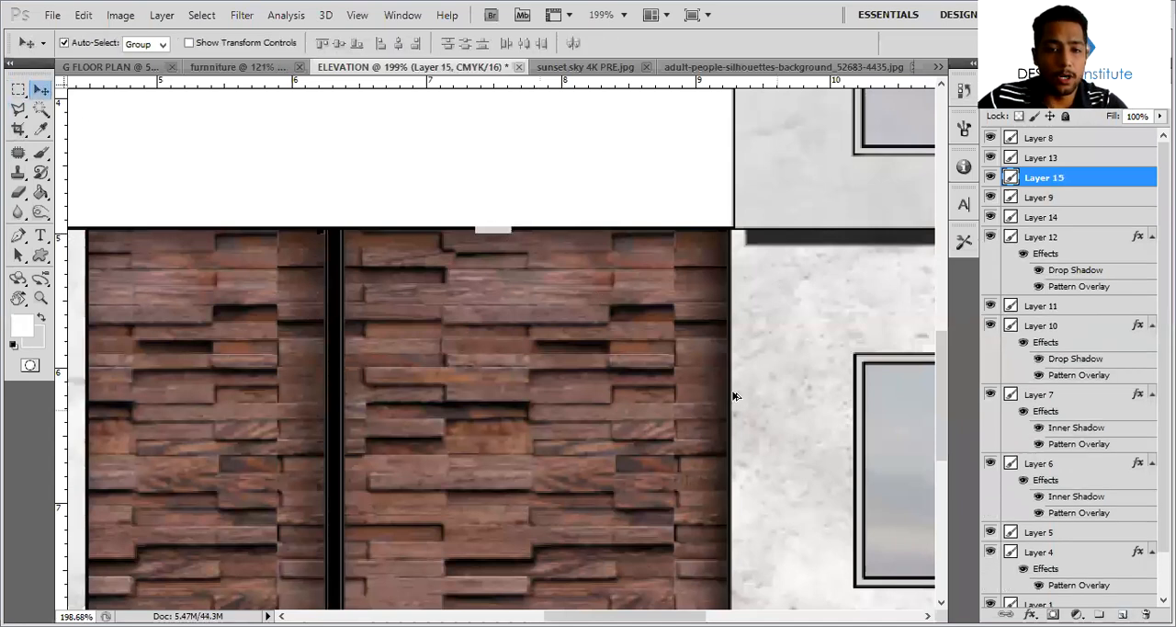
{"action": "scroll", "coordinate": [502, 226], "scroll_direction": "up", "scroll_amount": 2, "text": "alt"}
{"action": "left_click_drag", "start_coordinate": [576, 217], "coordinate": [565, 218]}
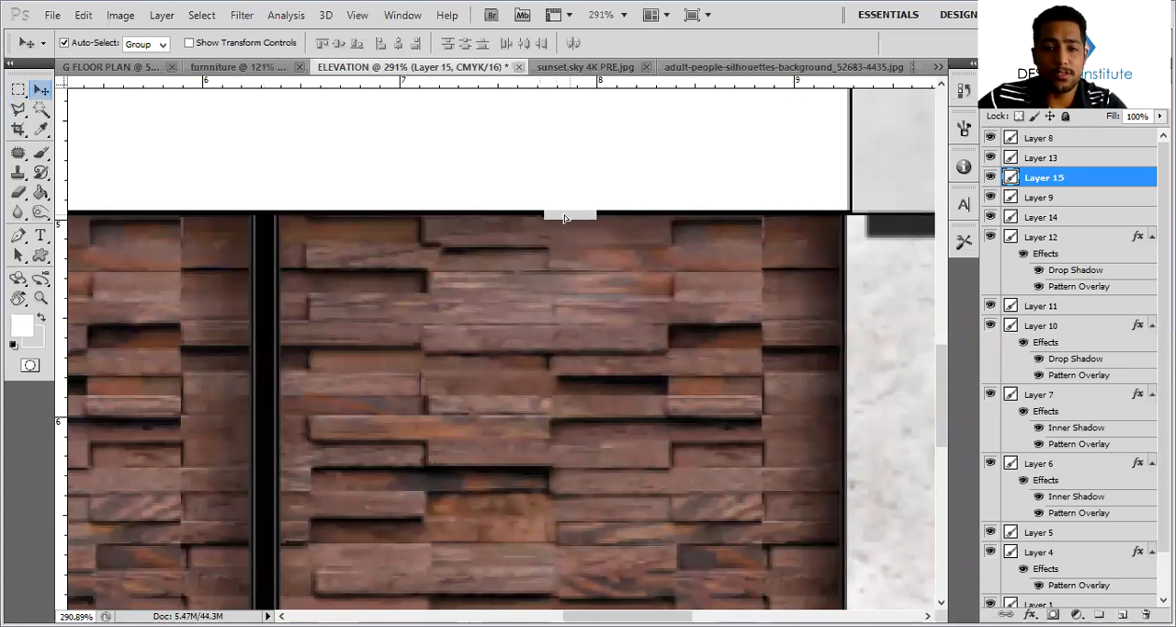
Outline a triangular light cone with the Polygonal Lasso from the lamp down to the base of the wood panel
{"action": "scroll", "coordinate": [596, 206], "scroll_direction": "down", "scroll_amount": 1, "text": "alt"}
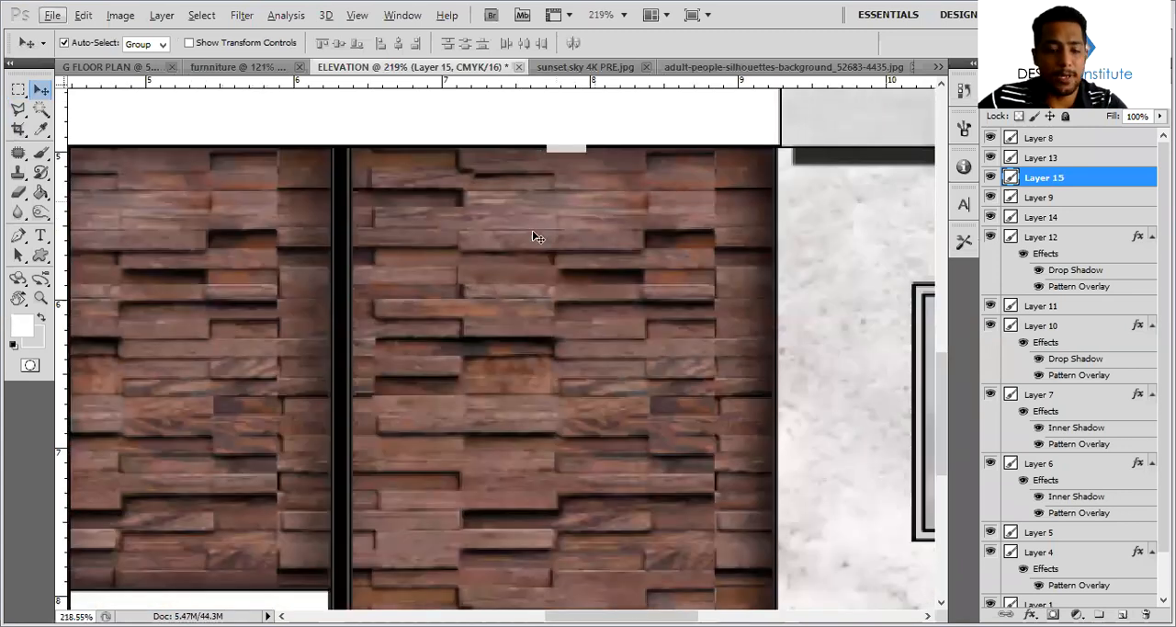
{"action": "key", "text": "l"}
{"action": "scroll", "coordinate": [560, 188], "scroll_direction": "down", "scroll_amount": 1, "text": "alt"}
{"action": "left_click", "coordinate": [569, 131]}
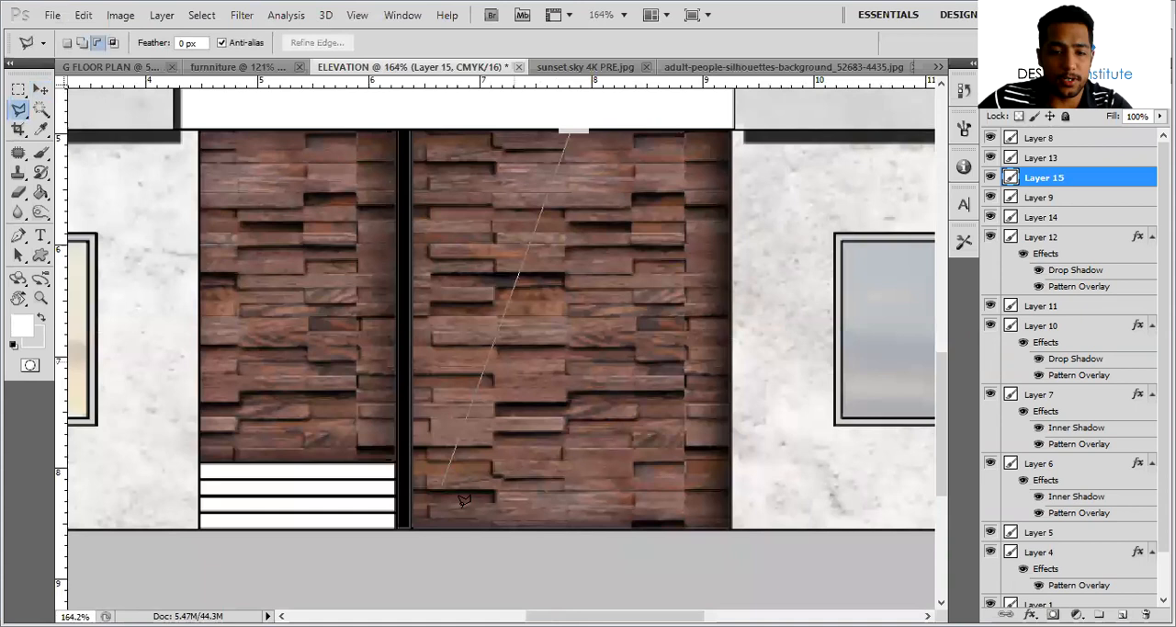
{"action": "left_click", "coordinate": [462, 529]}
{"action": "left_click", "coordinate": [689, 529]}
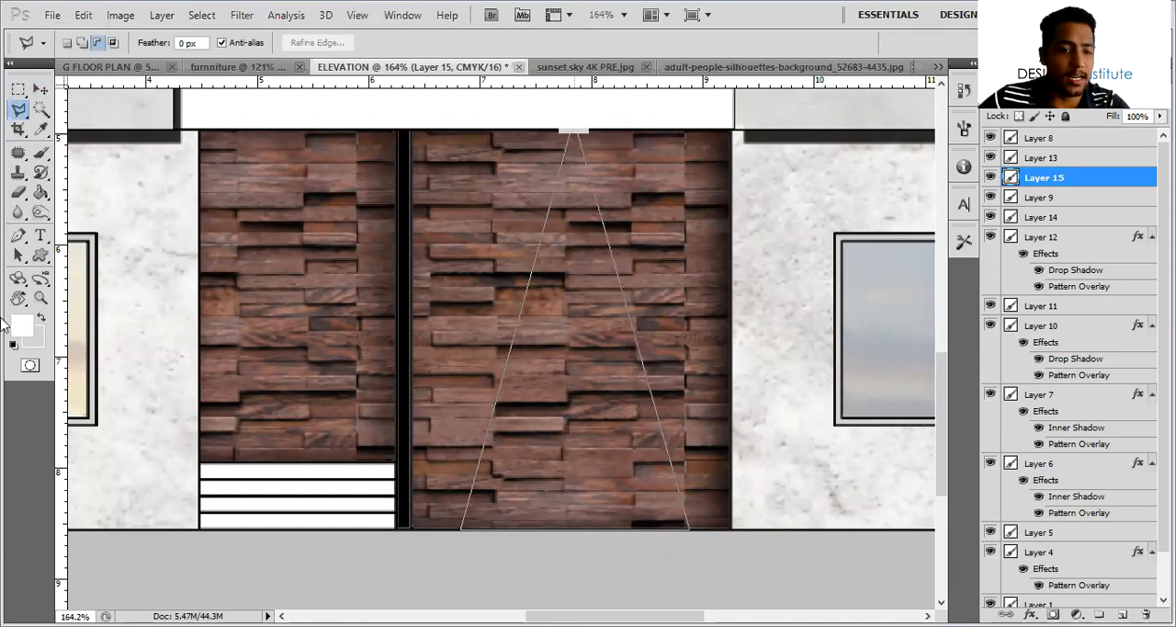
Fill the light cone with yellow-green on a new layer and change its blend mode to reveal the wood texture
{"action": "key", "text": "ctrl+shift+alt+n"}
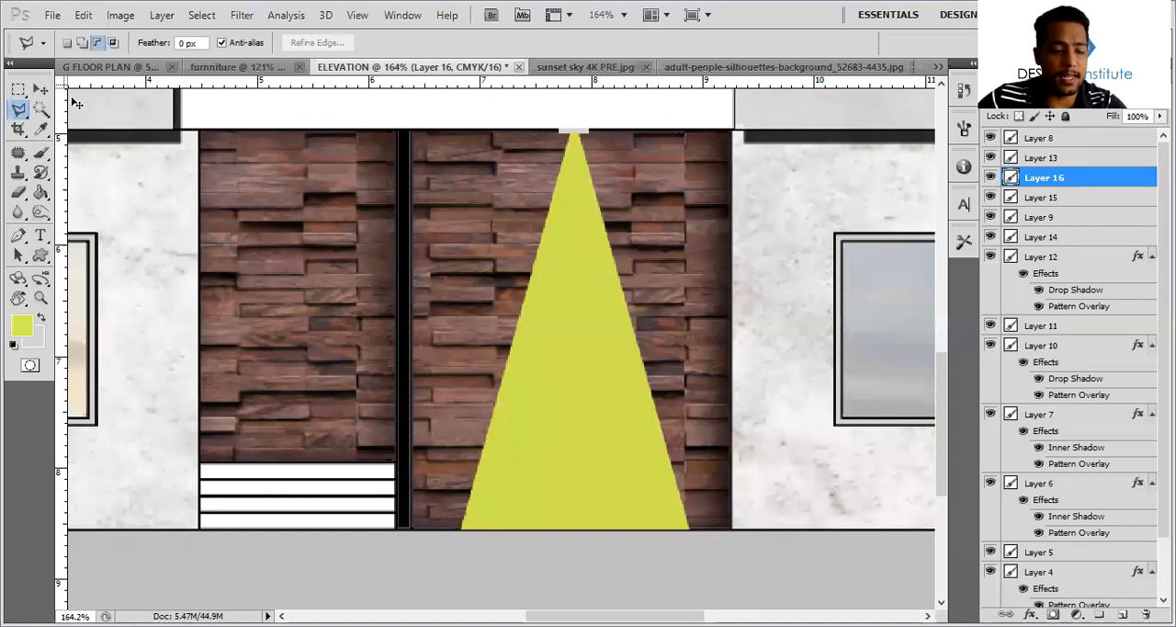
{"action": "key", "text": "v"}
{"action": "key", "text": "shift+alt+d"}
Fade the lower part of the yellow light cone using the Eraser at brush size 200
{"action": "key", "text": "b"}
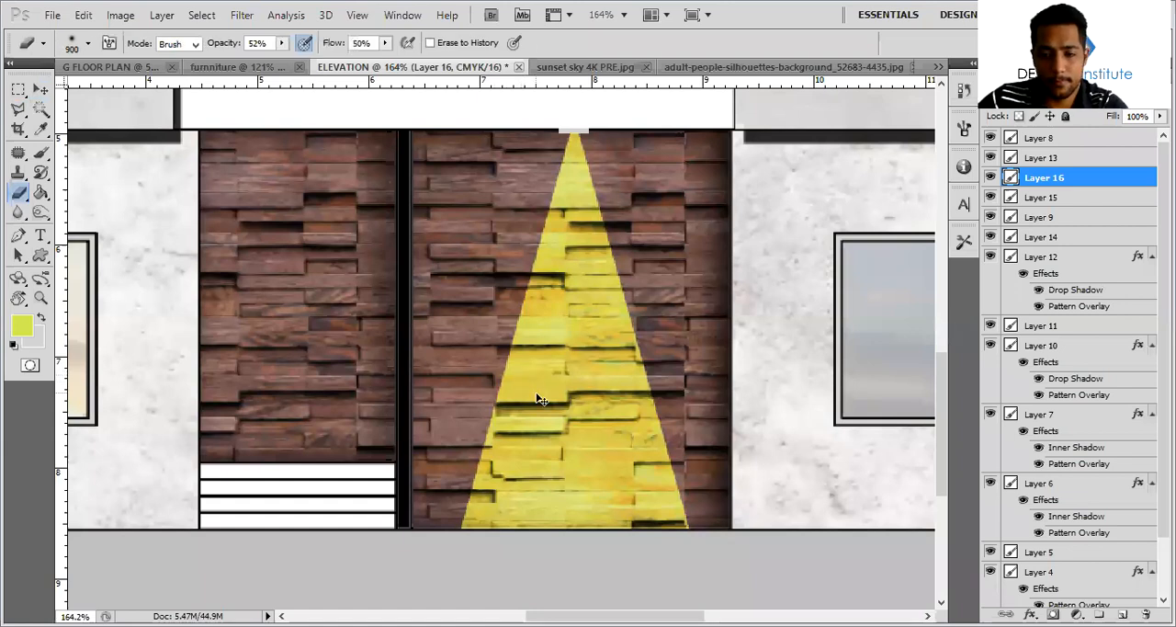
{"action": "key", "text": "bracketleft"}
{"action": "key", "text": "bracketleft"}
{"action": "key", "text": "bracketleft"}
{"action": "key", "text": "bracketleft"}
{"action": "key", "text": "bracketleft"}
{"action": "key", "text": "bracketleft"}
{"action": "key", "text": "bracketleft"}
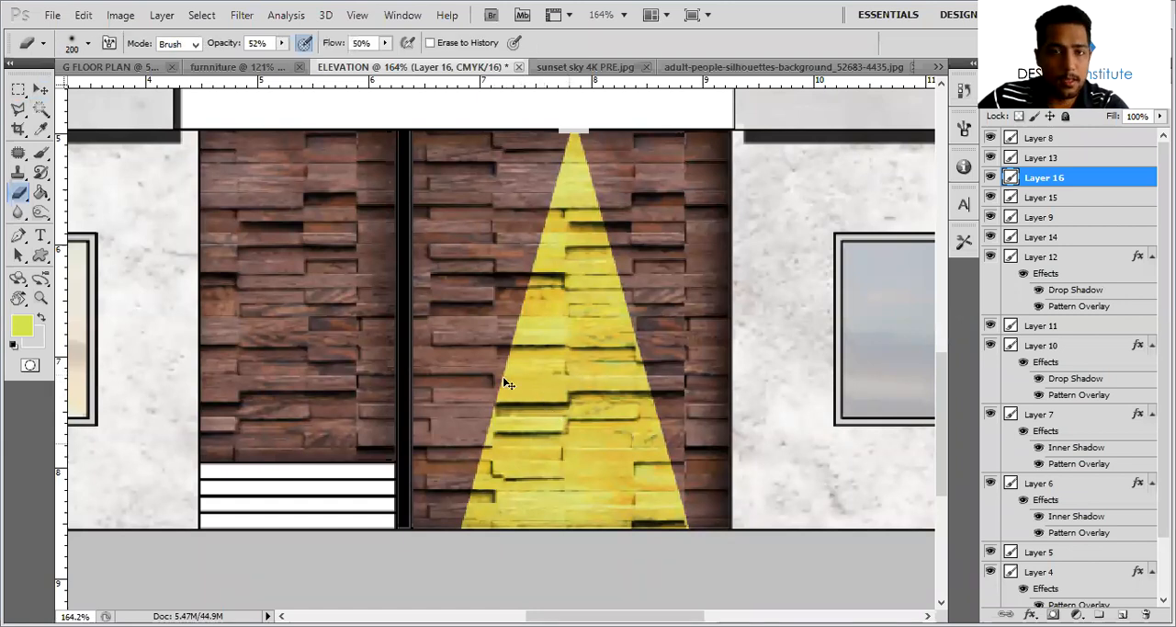
{"action": "left_click_drag", "start_coordinate": [500, 446], "coordinate": [524, 511]}
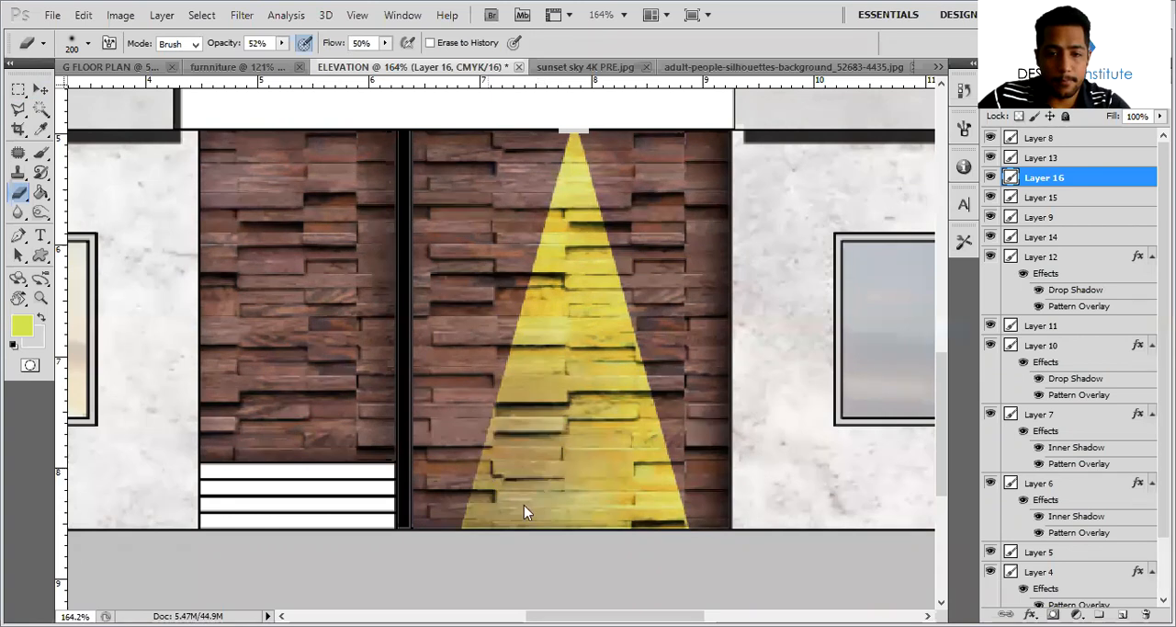
{"action": "left_click", "coordinate": [602, 552]}
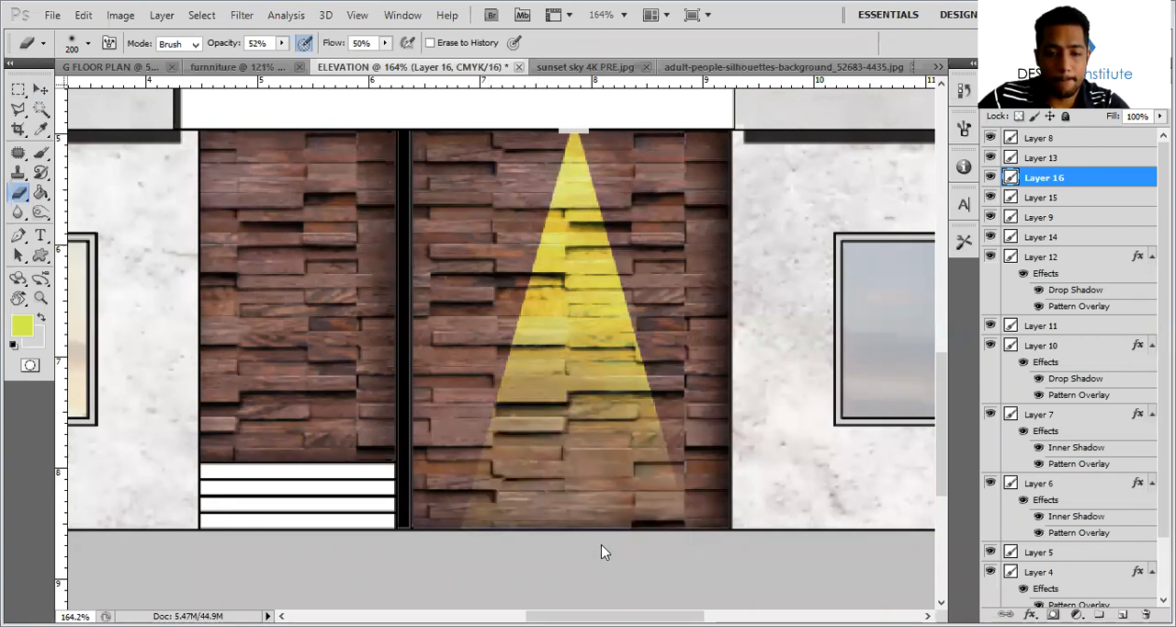
{"action": "scroll", "coordinate": [575, 449], "scroll_direction": "down", "scroll_amount": 3, "text": "alt"}
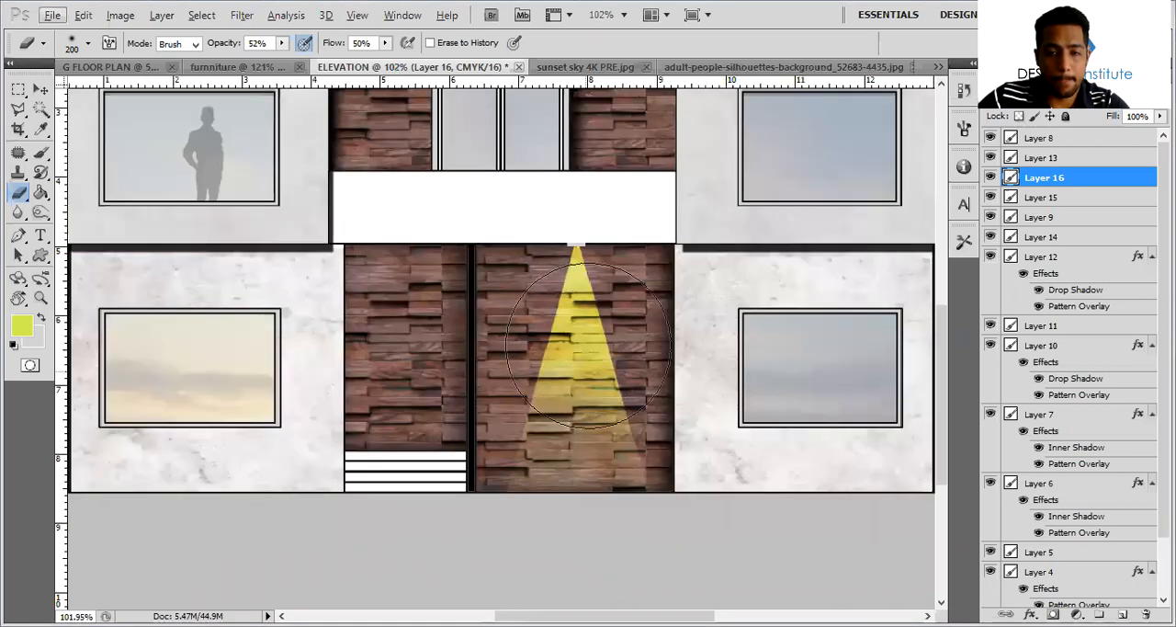
{"action": "scroll", "coordinate": [481, 427], "scroll_direction": "up", "scroll_amount": 1, "text": "alt"}
{"action": "scroll", "coordinate": [531, 451], "scroll_direction": "up", "scroll_amount": 1, "text": "alt"}
{"action": "mouse_move", "coordinate": [590, 392]}
{"action": "left_mouse_down"}
{"action": "mouse_move", "coordinate": [576, 346]}
{"action": "mouse_move", "coordinate": [587, 332]}
{"action": "left_mouse_up"}
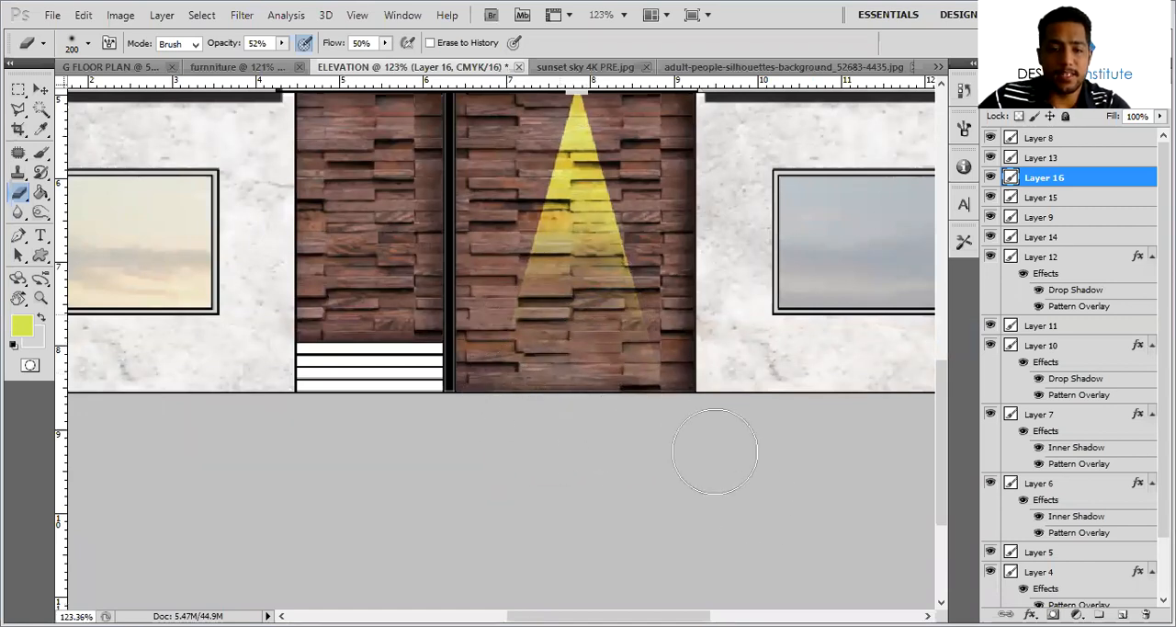
{"action": "scroll", "coordinate": [588, 451], "scroll_direction": "down", "scroll_amount": 2, "text": "alt"}
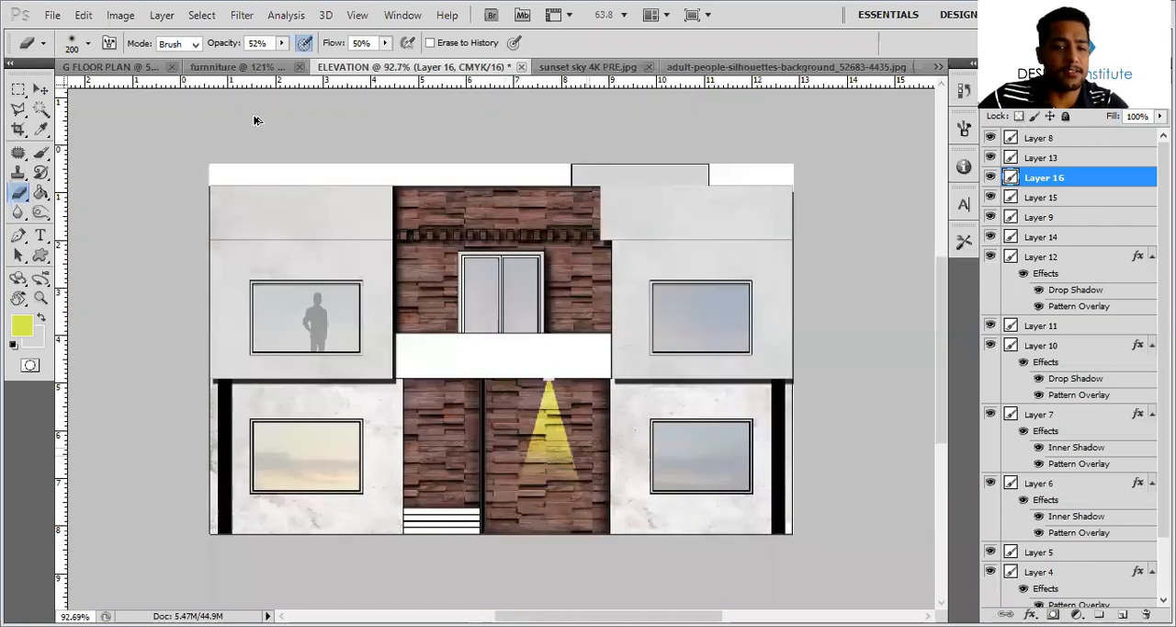
Add a linear Gradient Overlay at an angle of -8° to the light cone layer
{"action": "key", "text": "v"}
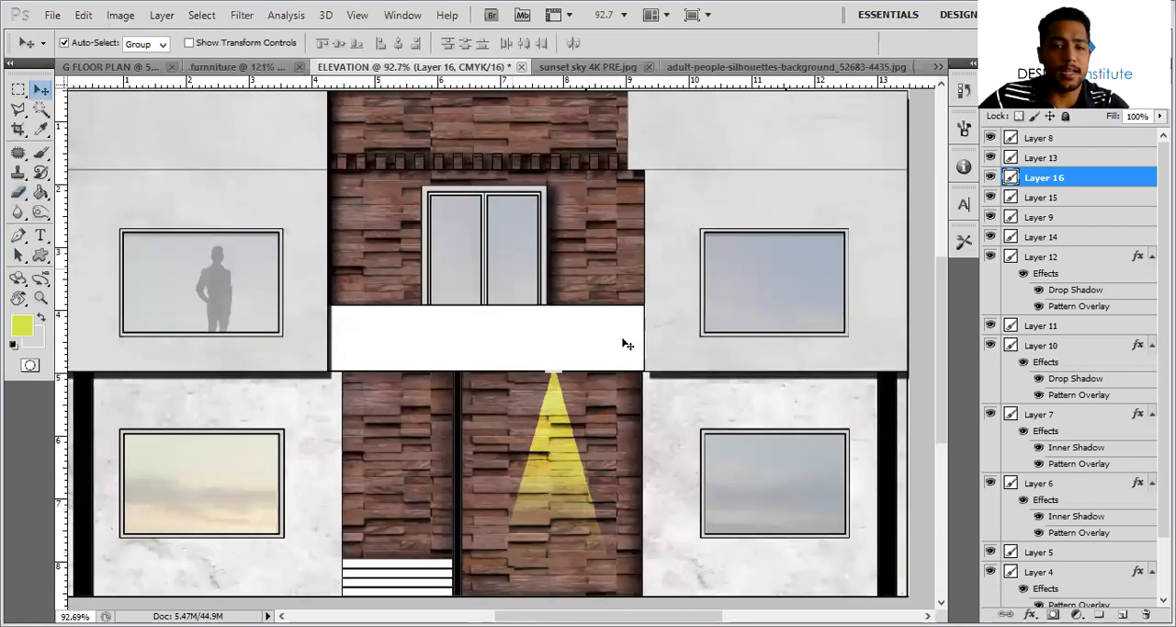
{"action": "scroll", "coordinate": [530, 277], "scroll_direction": "down", "scroll_amount": 3}
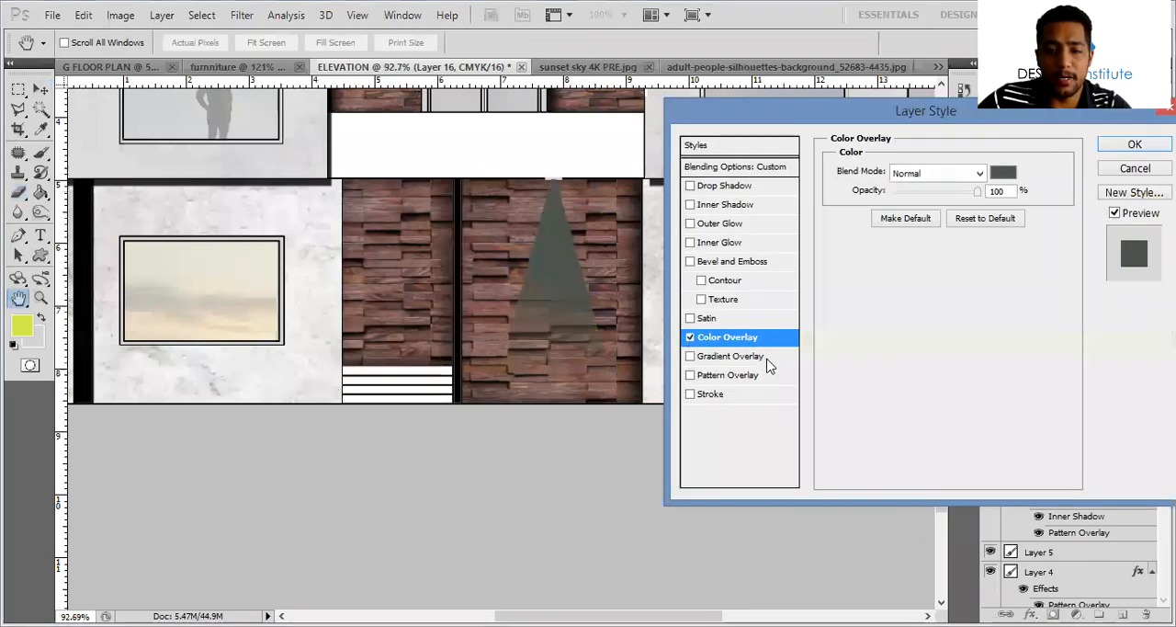
{"action": "left_click", "coordinate": [768, 356]}
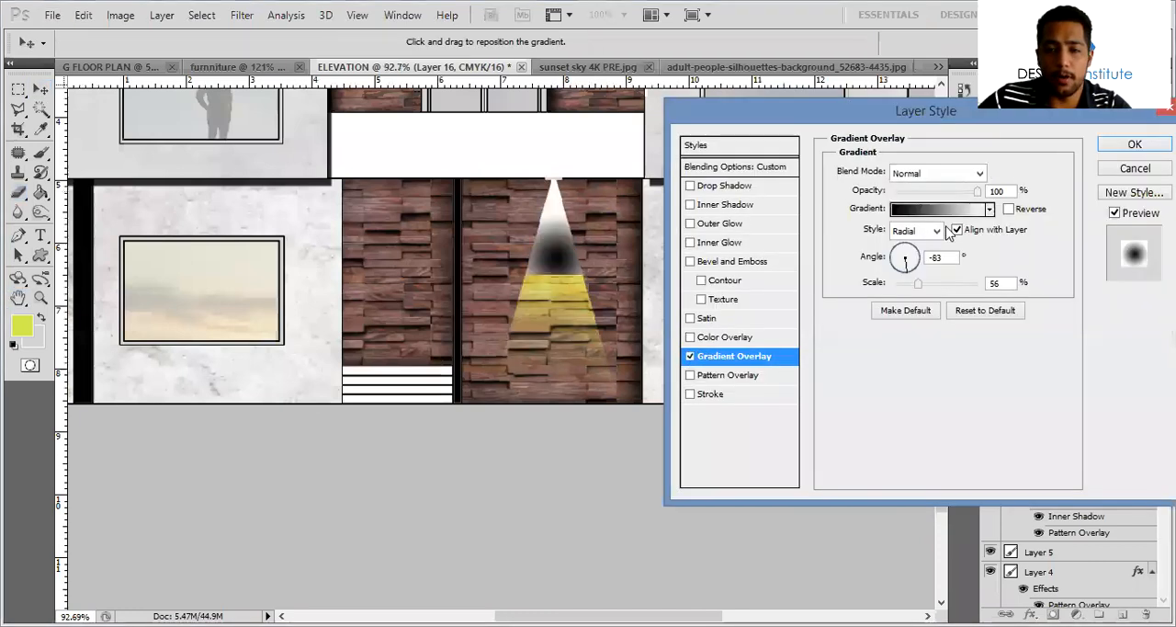
{"action": "left_click", "coordinate": [990, 210]}
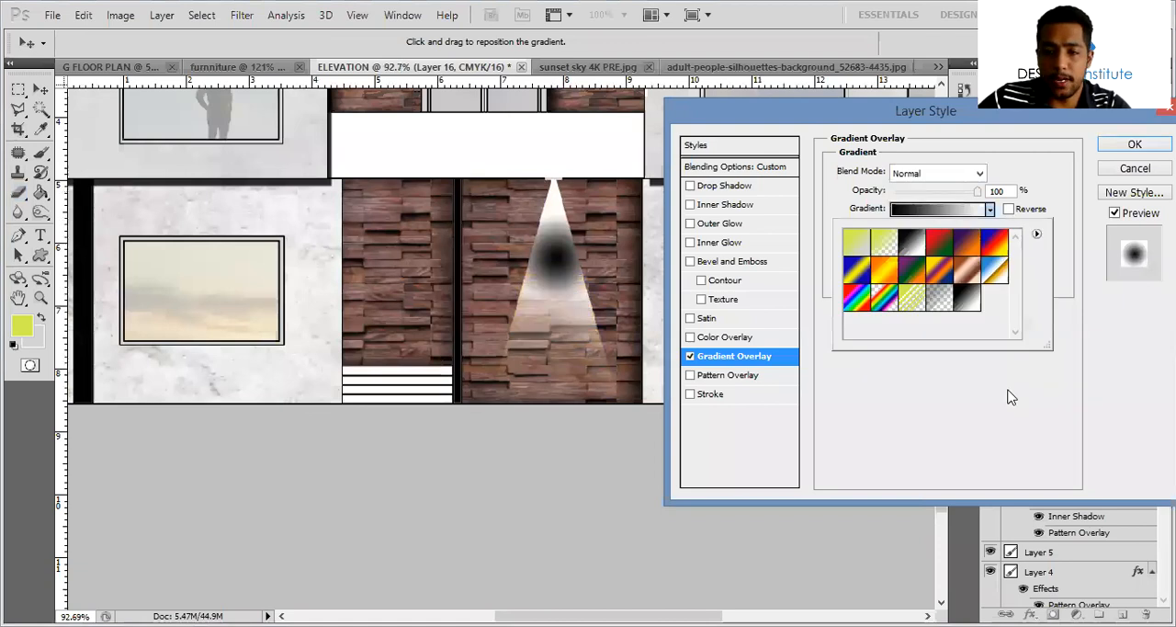
{"action": "left_click", "coordinate": [1011, 397]}
{"action": "left_click", "coordinate": [914, 230]}
{"action": "left_click", "coordinate": [910, 241]}
{"action": "mouse_move", "coordinate": [919, 257]}
{"action": "left_mouse_down"}
{"action": "mouse_move", "coordinate": [917, 280]}
{"action": "mouse_move", "coordinate": [916, 269]}
{"action": "left_mouse_up"}
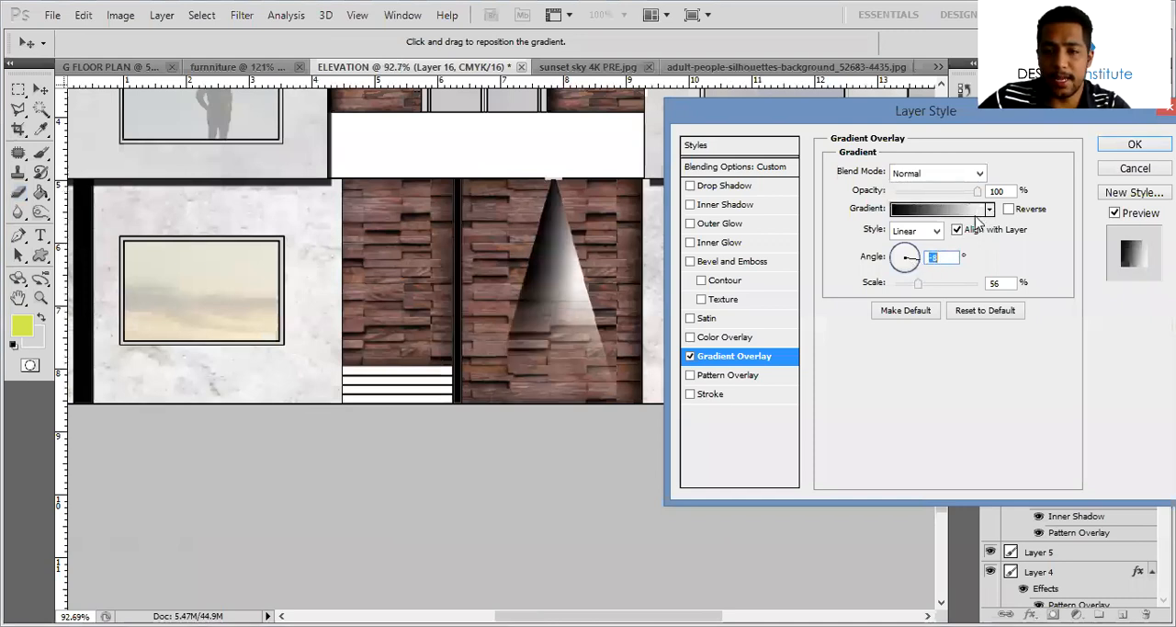
Change the overlay gradient's black stop to the yellow-green foreground colour d2ee4d, keeping the white end stop
{"action": "left_click", "coordinate": [989, 210]}
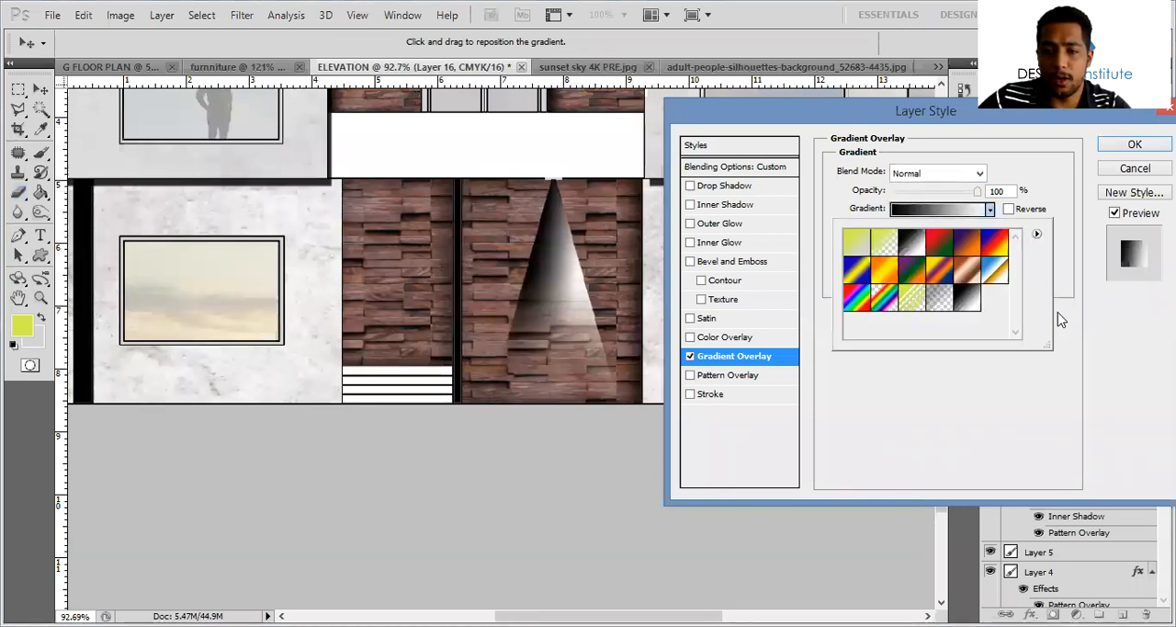
{"action": "left_click", "coordinate": [956, 209]}
{"action": "left_click", "coordinate": [680, 477]}
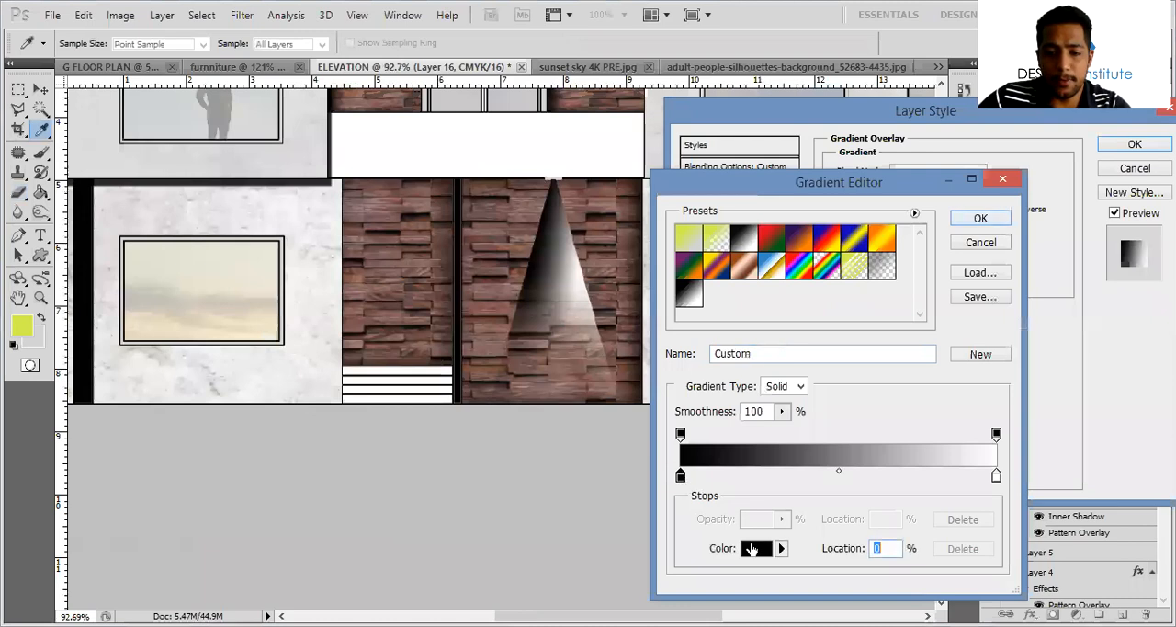
{"action": "left_click", "coordinate": [756, 548]}
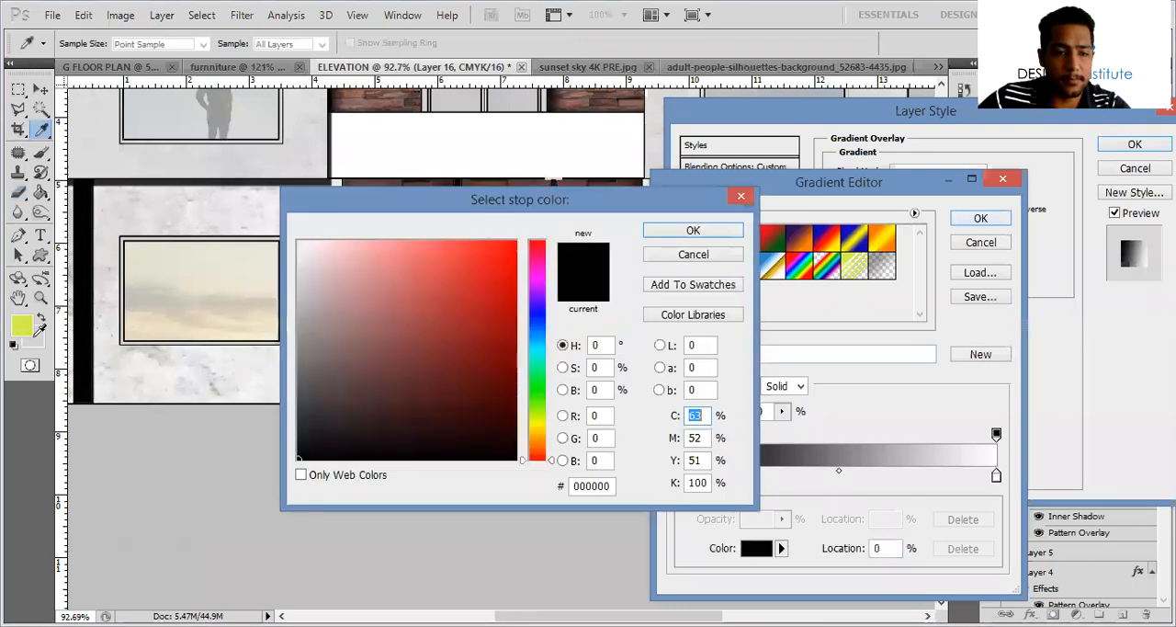
{"action": "left_click", "coordinate": [52, 318]}
{"action": "left_click", "coordinate": [29, 325]}
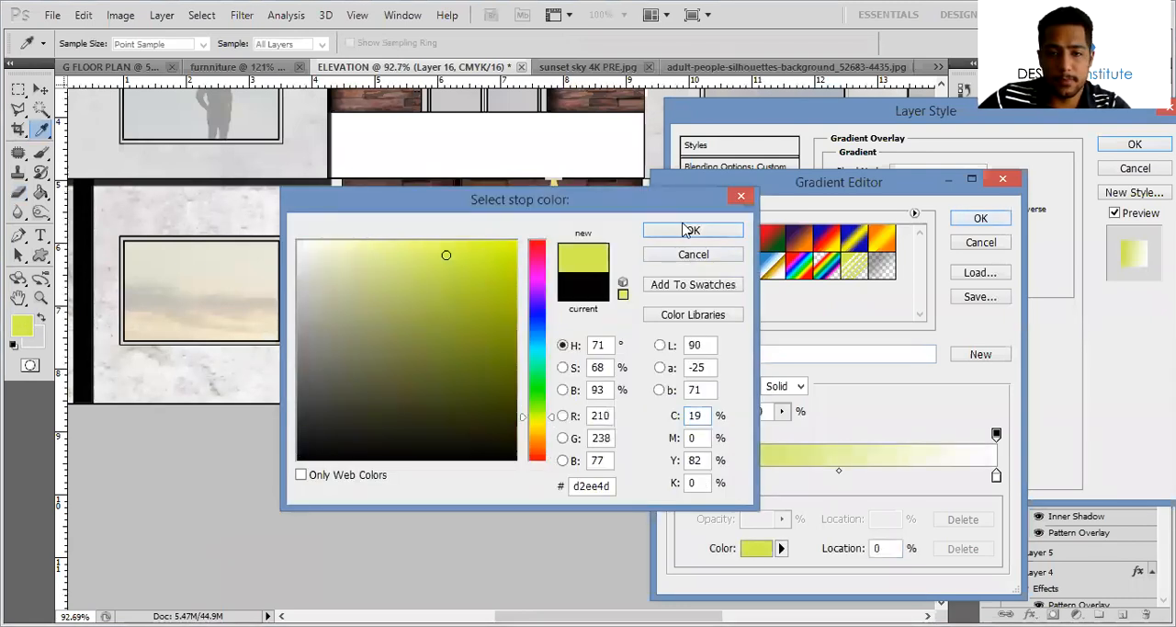
{"action": "left_click", "coordinate": [693, 231]}
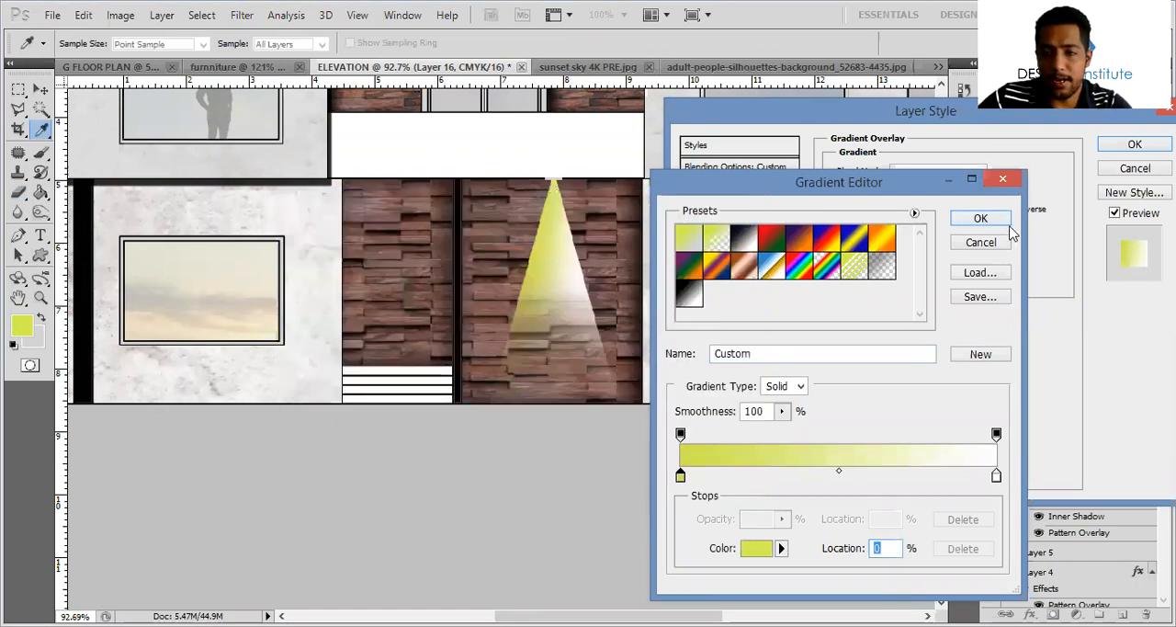
{"action": "left_click", "coordinate": [979, 219]}
Set the light cone's gradient overlay to 112% scale and 52% opacity, and apply the layer style
{"action": "left_click_drag", "start_coordinate": [967, 285], "coordinate": [953, 284]}
{"action": "left_click_drag", "start_coordinate": [977, 190], "coordinate": [936, 190]}
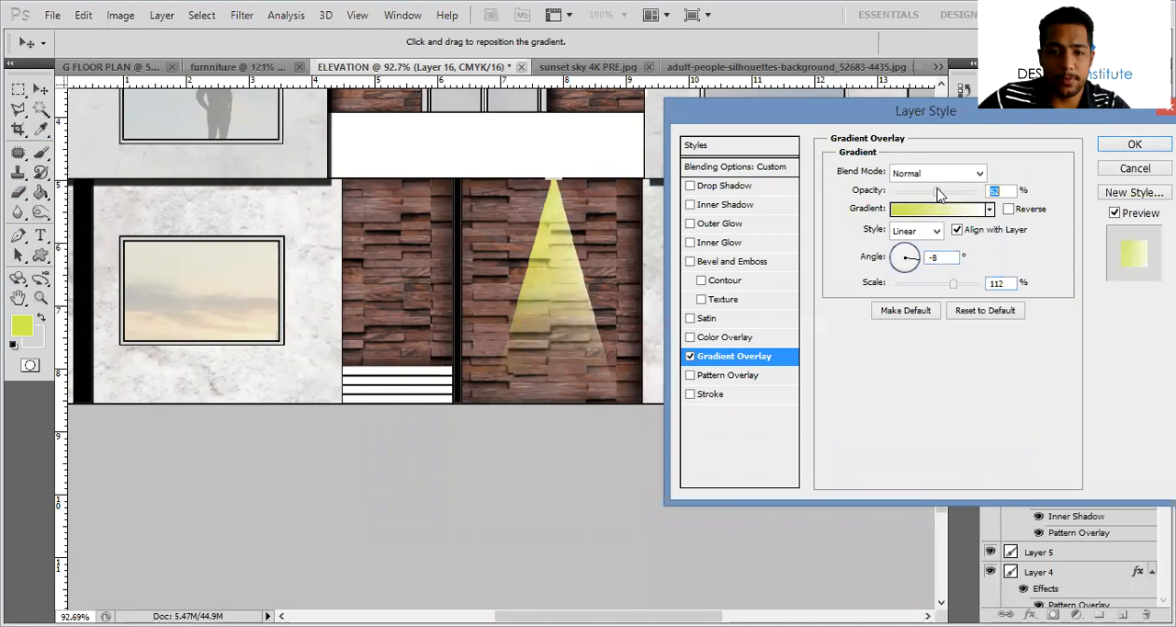
{"action": "key", "text": "Return"}
Examine the lamp's light cone up close and against the whole textured elevation
{"action": "scroll", "coordinate": [576, 391], "scroll_direction": "down", "scroll_amount": 3, "text": "alt"}
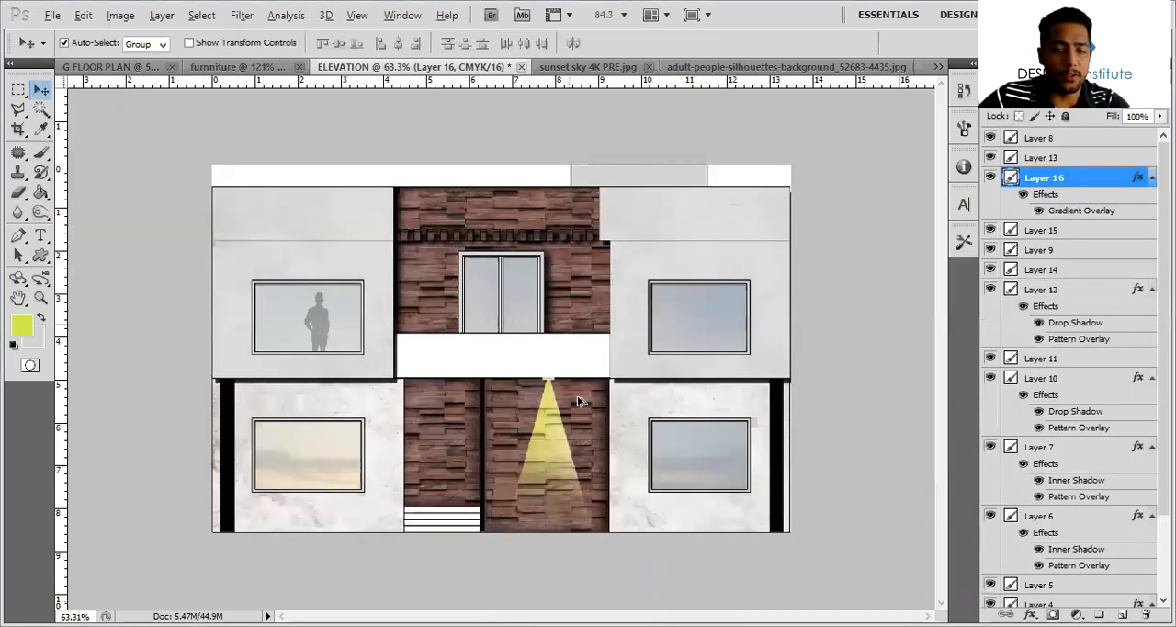
{"action": "scroll", "coordinate": [531, 394], "scroll_direction": "up", "scroll_amount": 1, "text": "alt"}
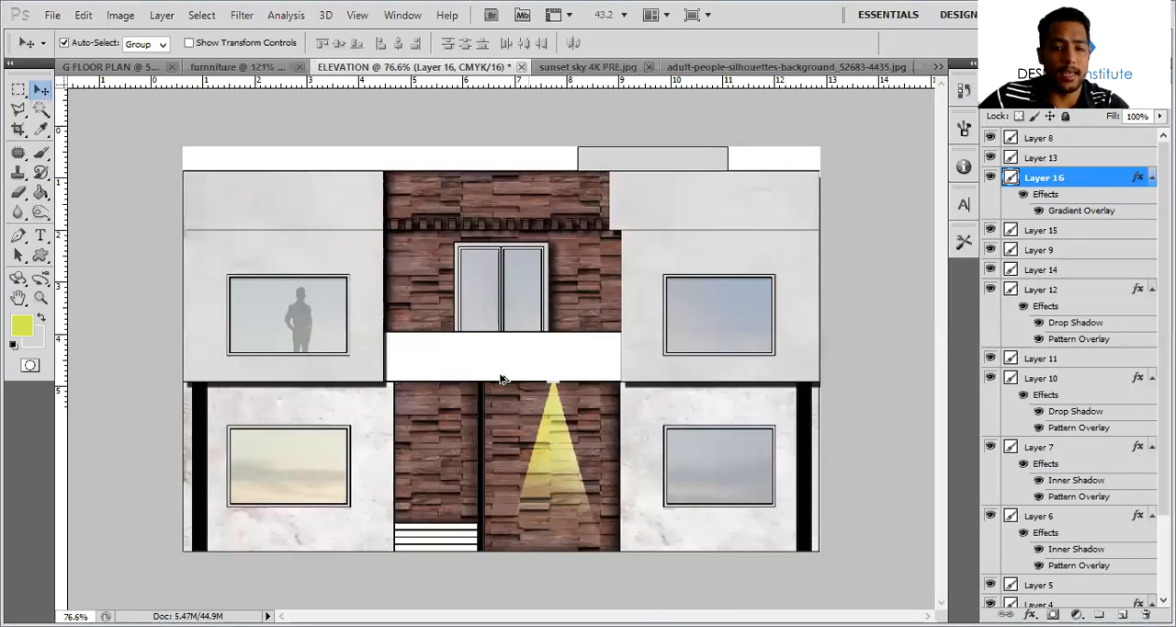
{"action": "scroll", "coordinate": [502, 380], "scroll_direction": "up", "scroll_amount": 5, "text": "alt"}
{"action": "scroll", "coordinate": [533, 273], "scroll_direction": "down", "scroll_amount": 2, "text": "alt"}
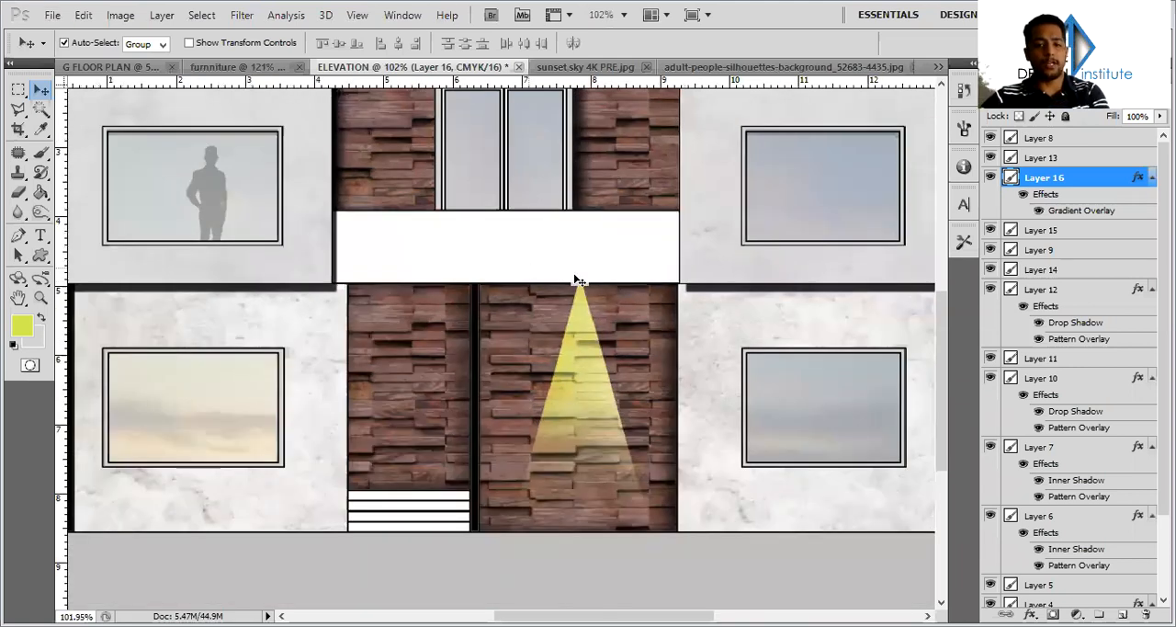
{"action": "scroll", "coordinate": [569, 253], "scroll_direction": "up", "scroll_amount": 1}
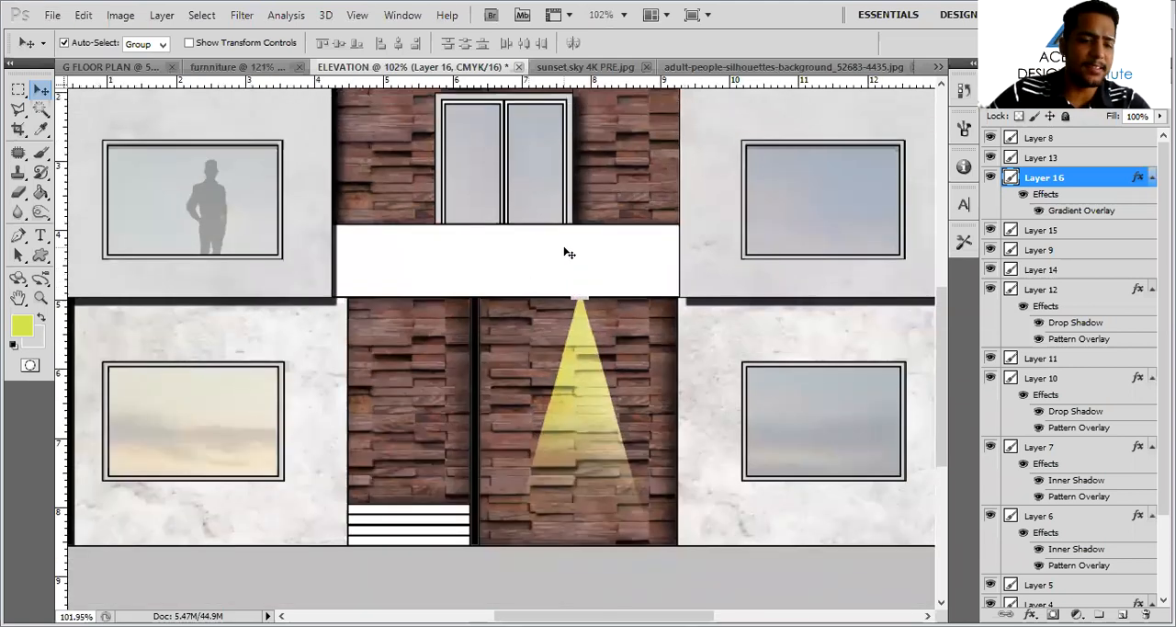
{"action": "scroll", "coordinate": [571, 217], "scroll_direction": "up", "scroll_amount": 1, "text": "alt"}
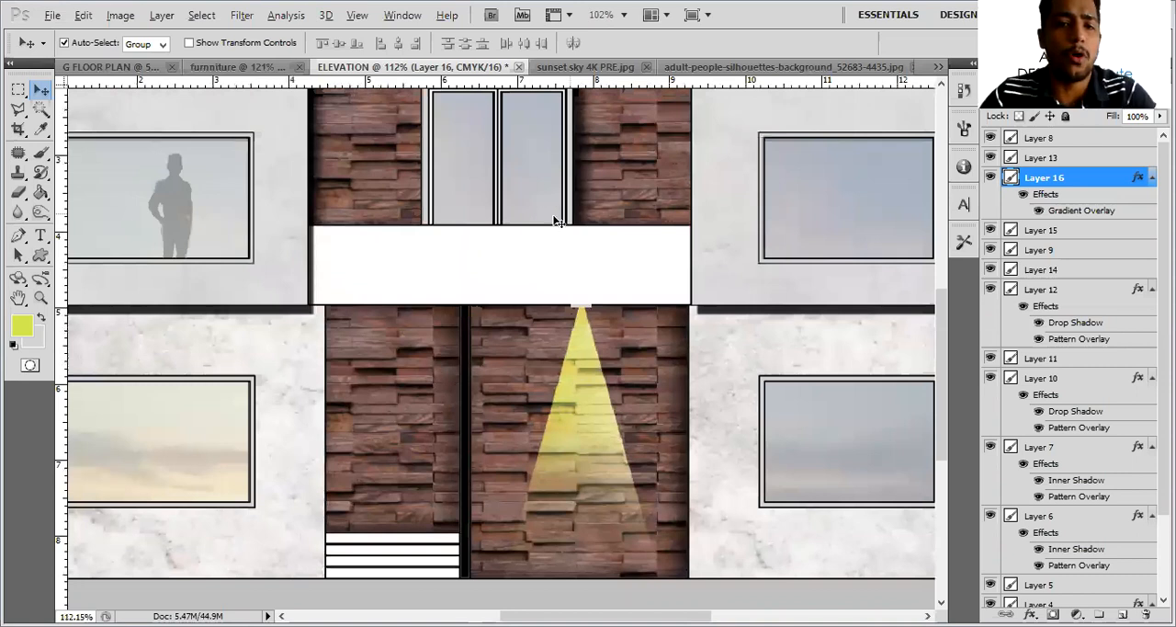
{"action": "scroll", "coordinate": [607, 237], "scroll_direction": "down", "scroll_amount": 3, "text": "alt"}
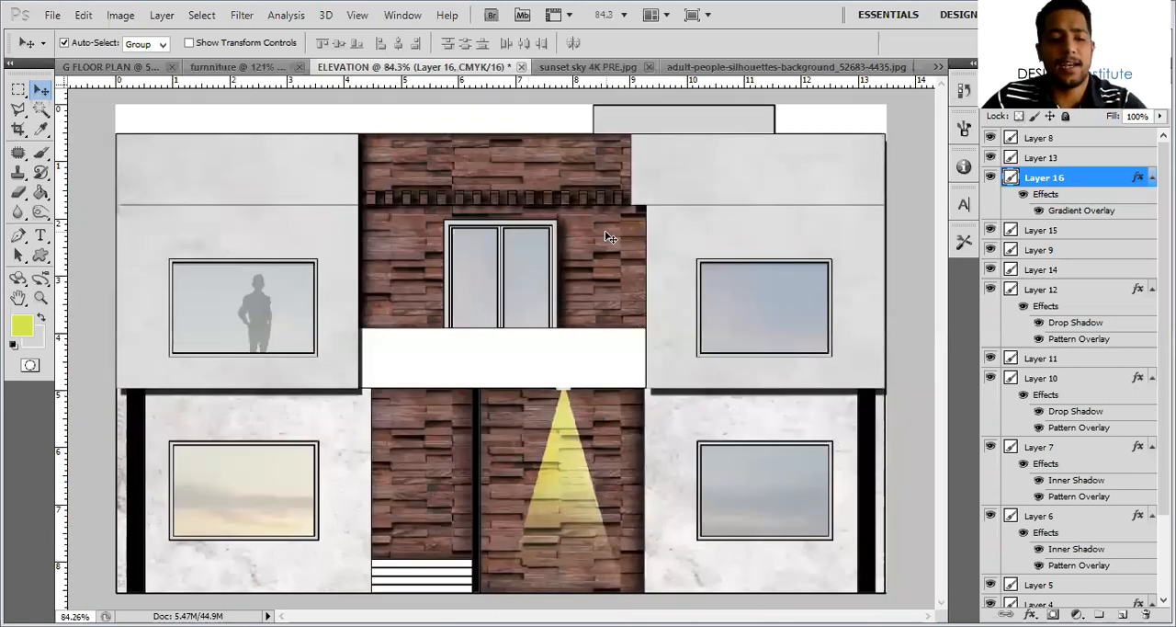
{"action": "scroll", "coordinate": [542, 235], "scroll_direction": "down", "scroll_amount": 2, "text": "alt"}
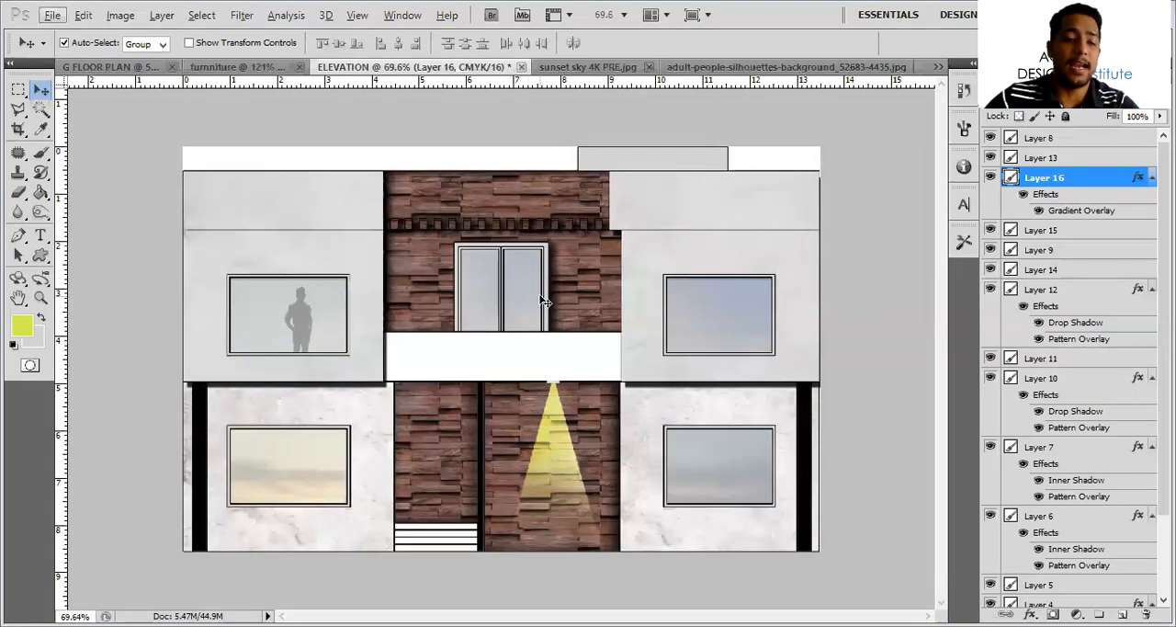
{"action": "scroll", "coordinate": [572, 260], "scroll_direction": "down", "scroll_amount": 2, "text": "alt"}
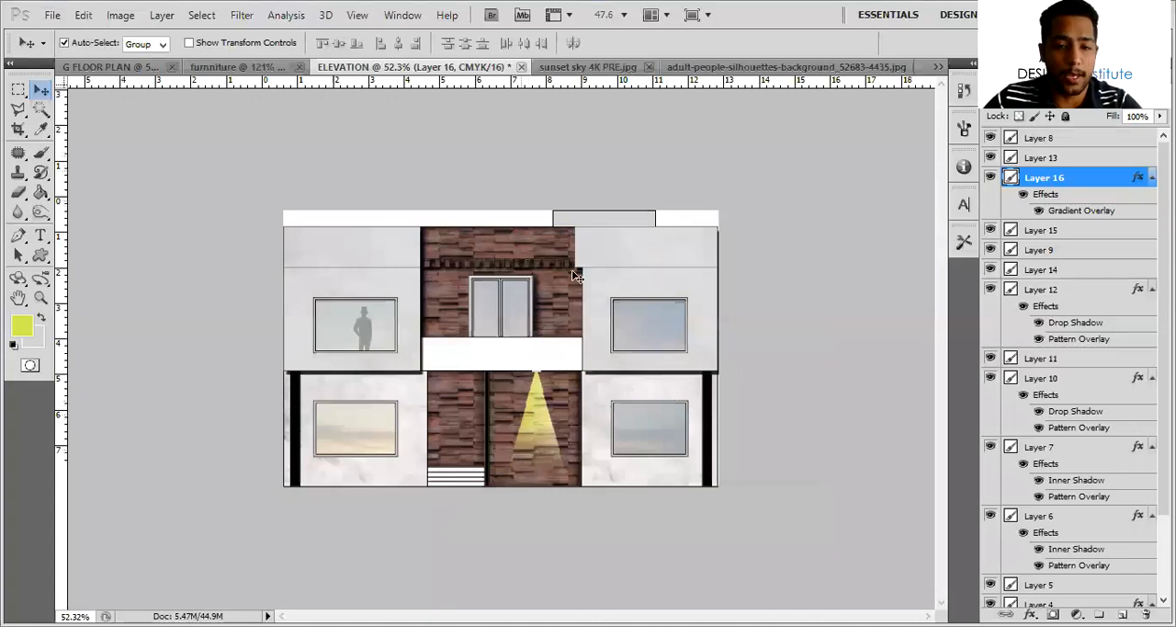
{"action": "scroll", "coordinate": [572, 269], "scroll_direction": "up", "scroll_amount": 2, "text": "alt"}
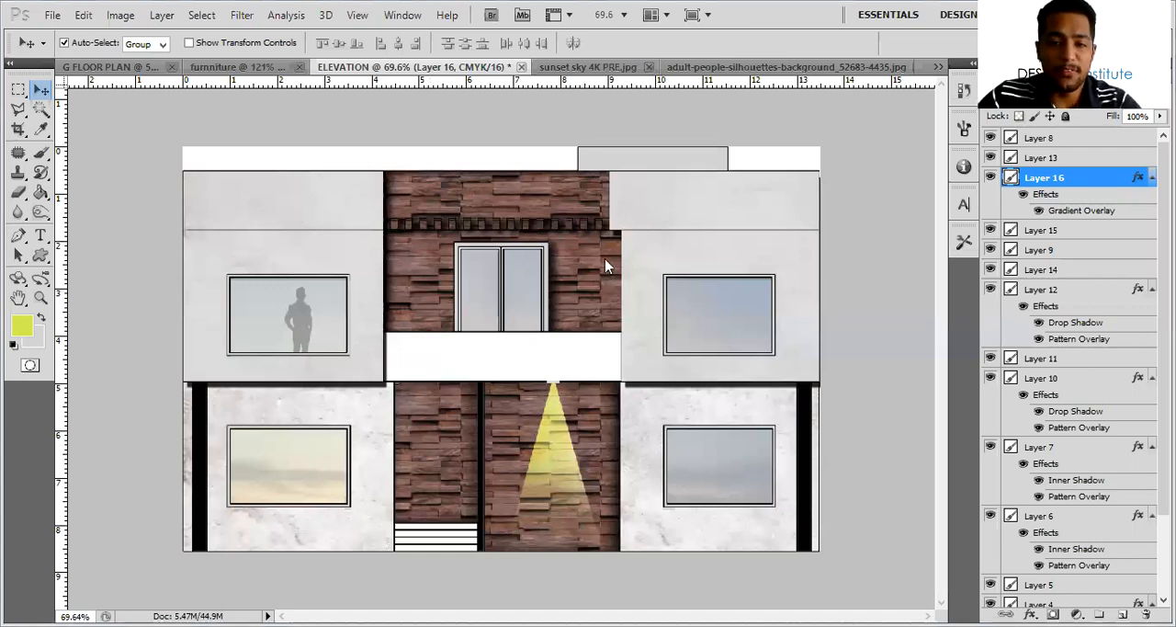
Open the image CAFE (1).png from the PDF FFOR PHOTOSHOP folder
{"action": "left_click", "coordinate": [901, 68]}
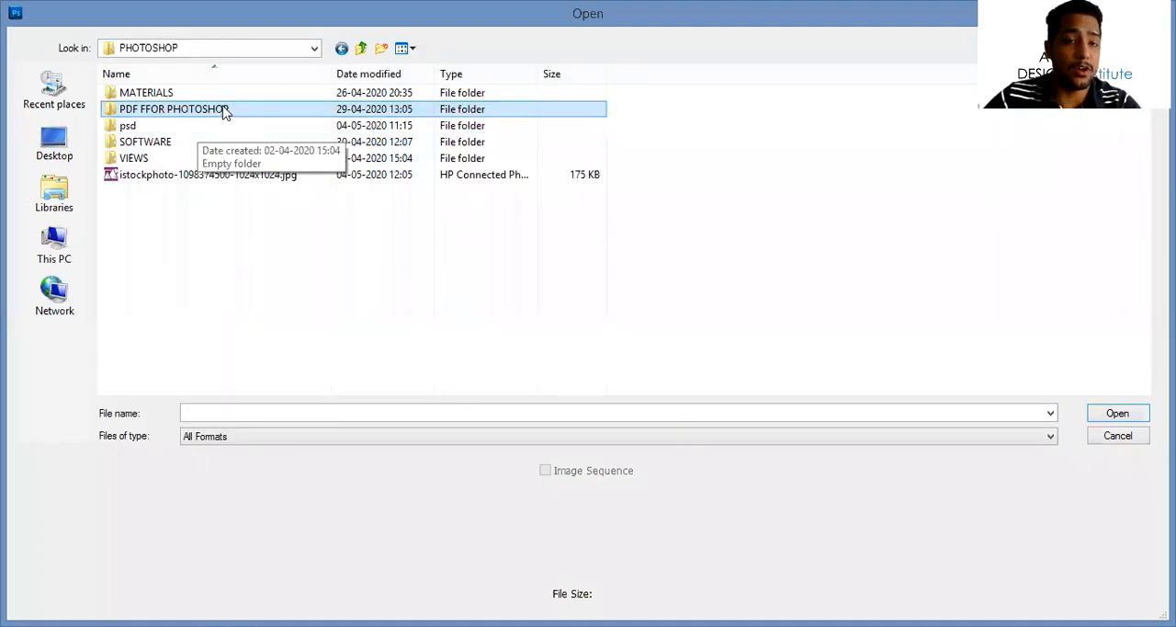
{"action": "double_click", "coordinate": [227, 110]}
{"action": "left_click", "coordinate": [218, 126]}
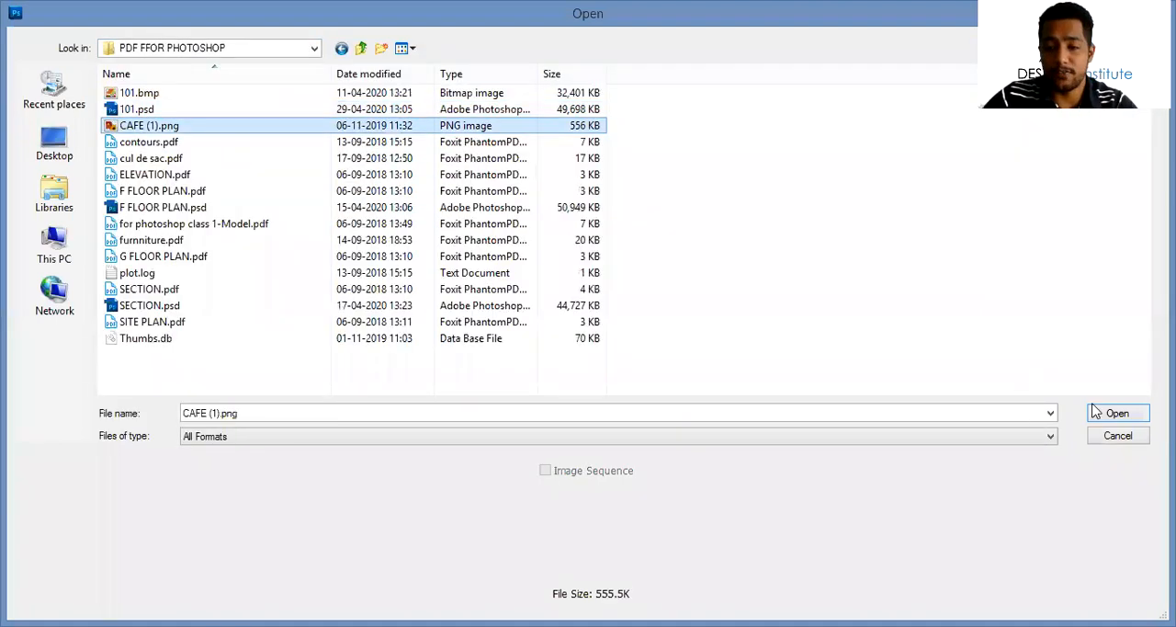
{"action": "left_click", "coordinate": [1112, 413]}
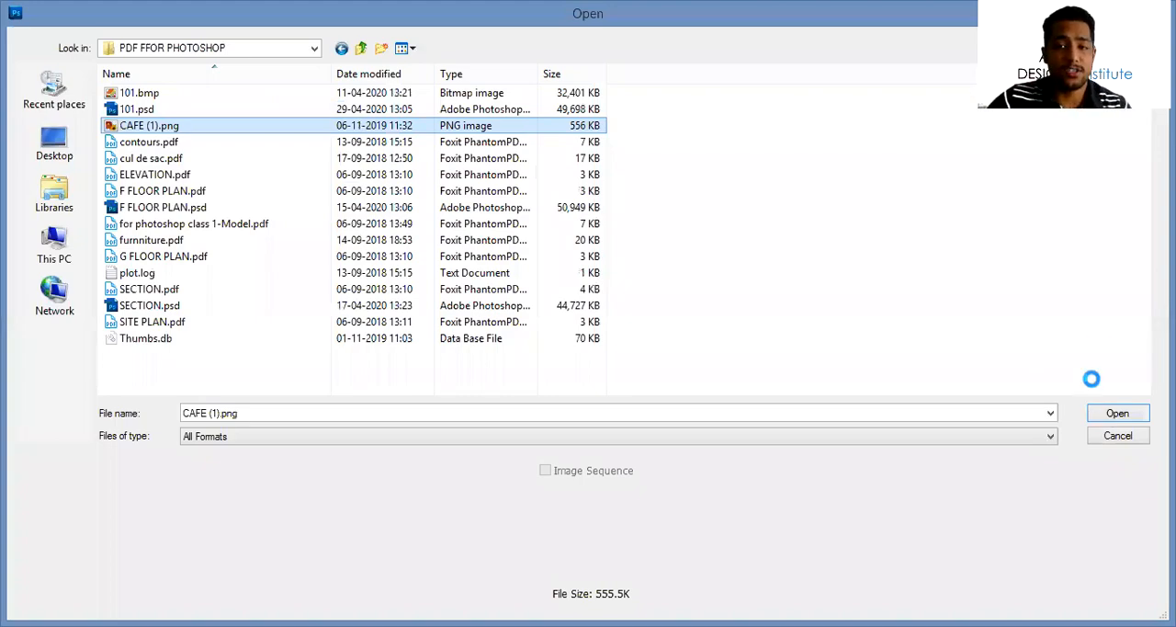
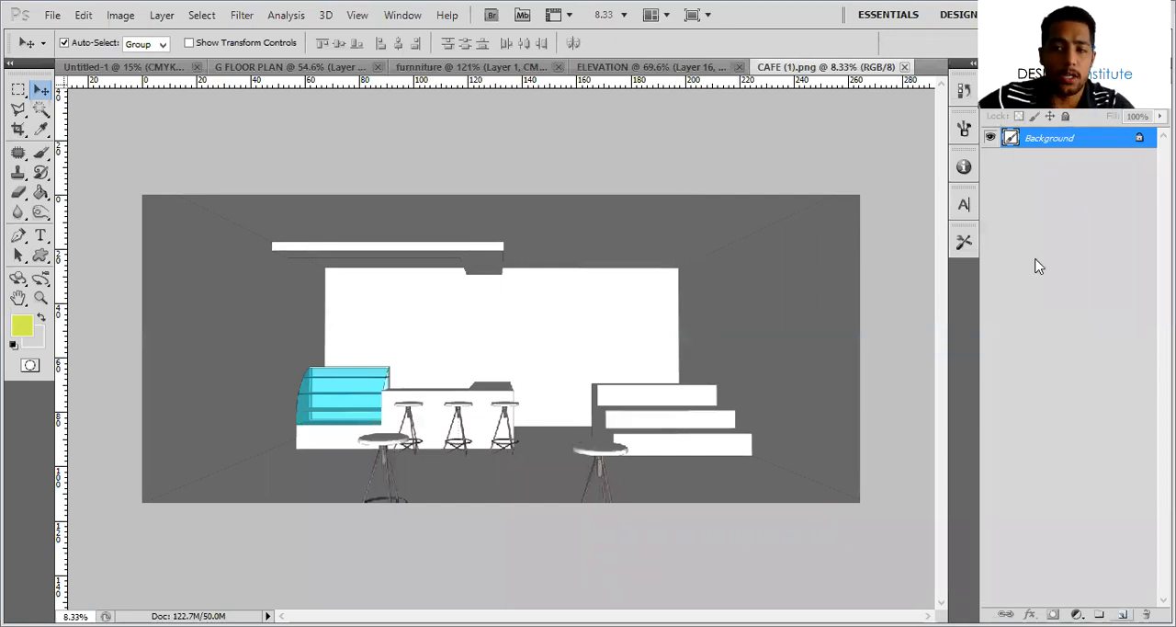
Select the ceiling and both side walls with the Magic Wand at a tolerance of 6
{"action": "left_click", "coordinate": [40, 109]}
{"action": "scroll", "coordinate": [248, 308], "scroll_direction": "up", "scroll_amount": 4, "text": "alt"}
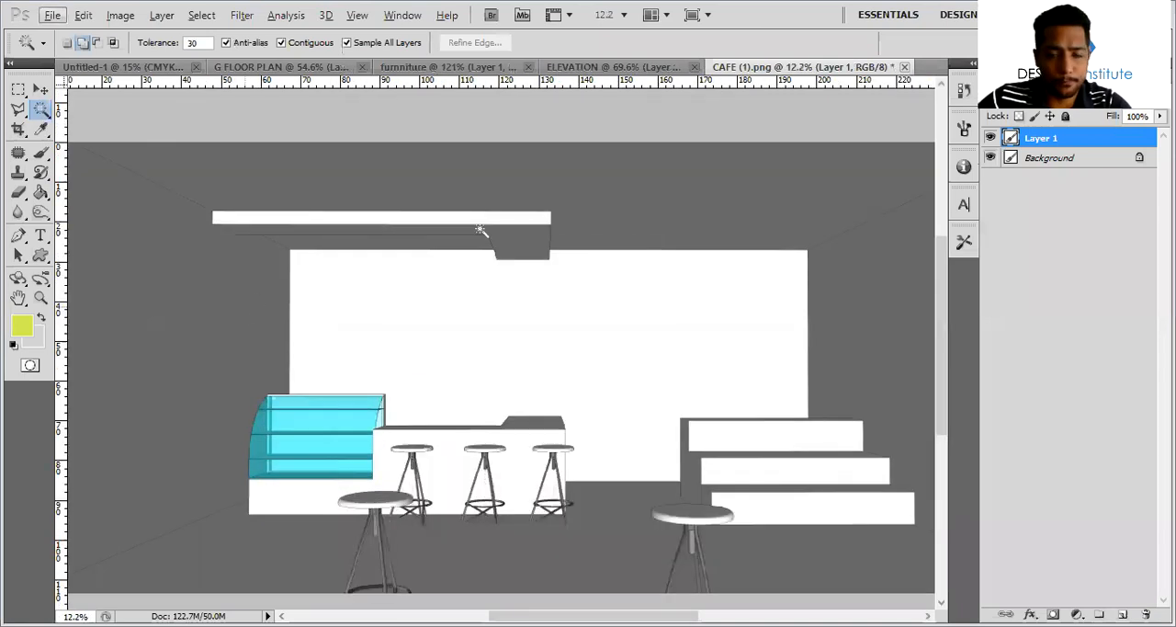
{"action": "left_click_drag", "start_coordinate": [166, 44], "coordinate": [145, 46]}
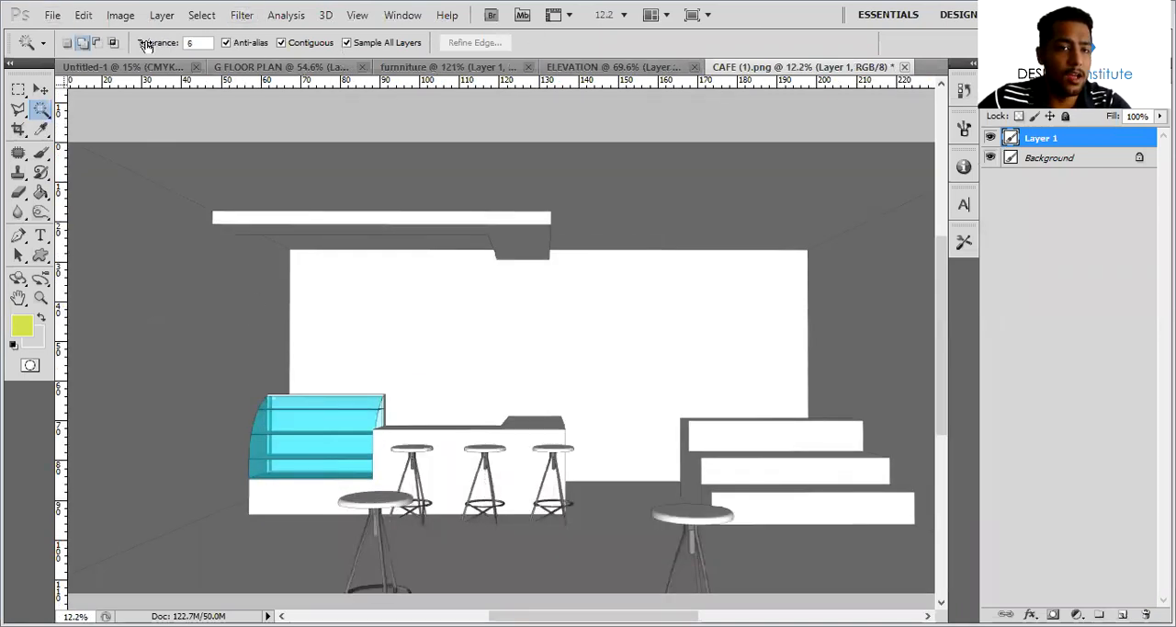
{"action": "left_click", "coordinate": [243, 268]}
{"action": "scroll", "coordinate": [244, 268], "scroll_direction": "down", "scroll_amount": 1}
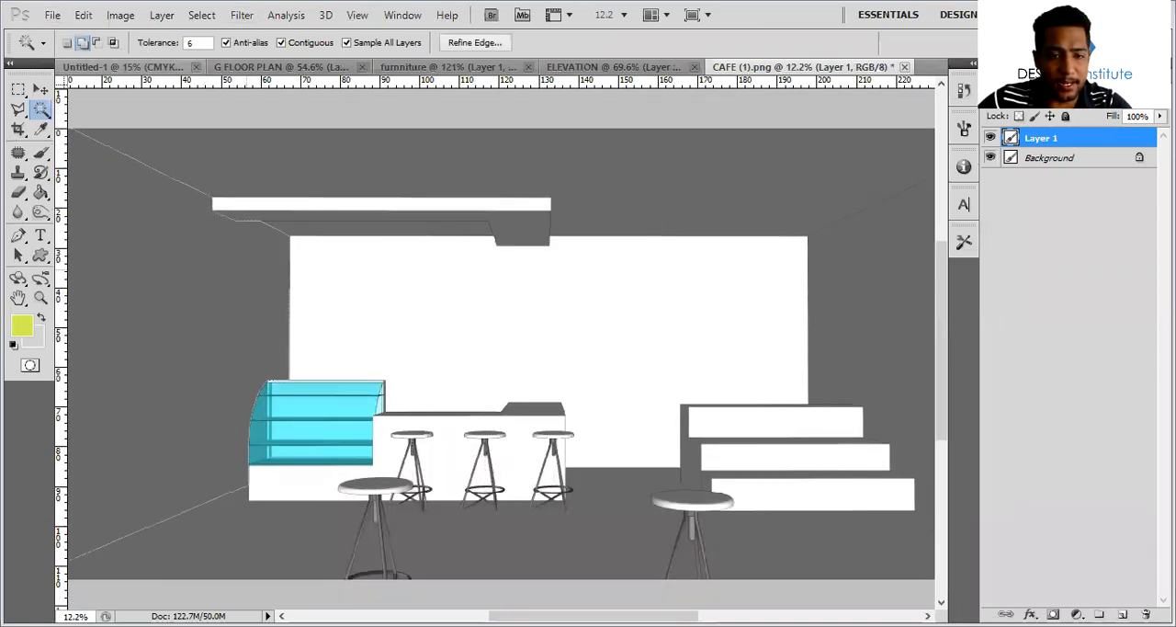
{"action": "scroll", "coordinate": [349, 332], "scroll_direction": "down", "scroll_amount": 3, "text": "alt"}
{"action": "left_click", "coordinate": [850, 307]}
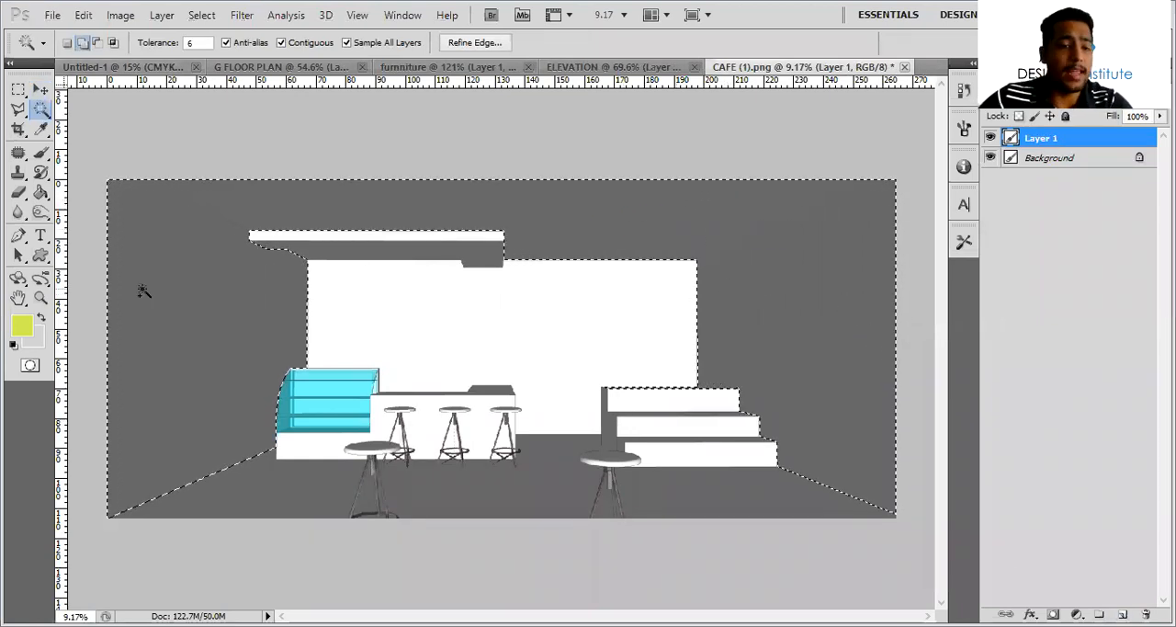
Fill the selected ceiling and side walls with the yellow-green #d2ee4d on a new layer and clear the selection
{"action": "left_click", "coordinate": [22, 327]}
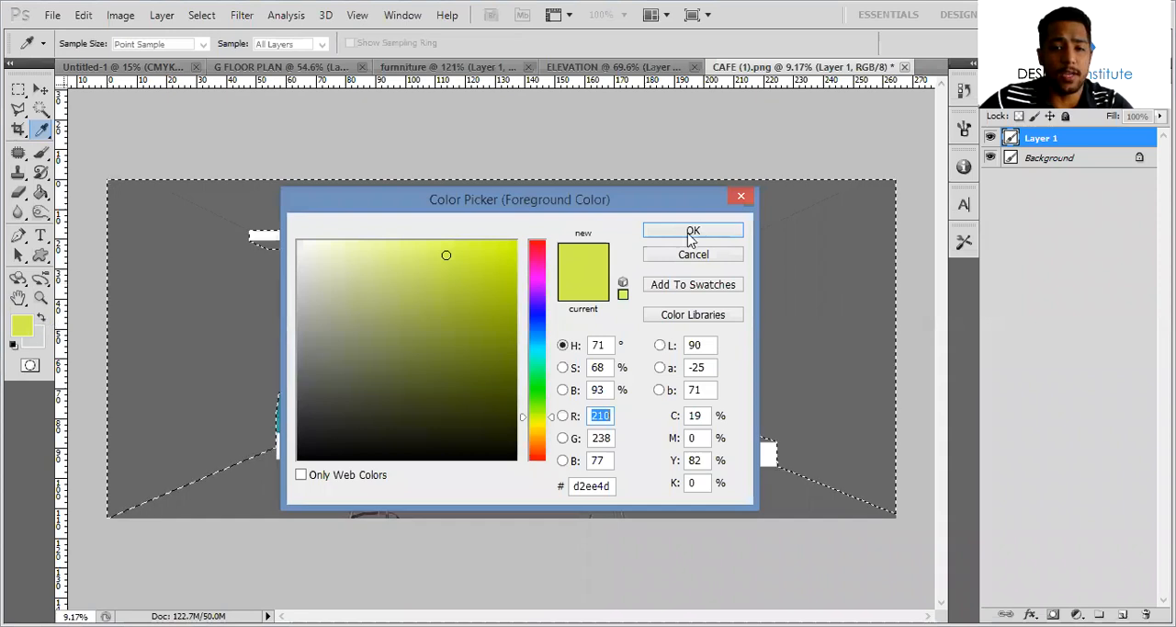
{"action": "key", "text": "Return"}
{"action": "left_click", "coordinate": [1123, 613]}
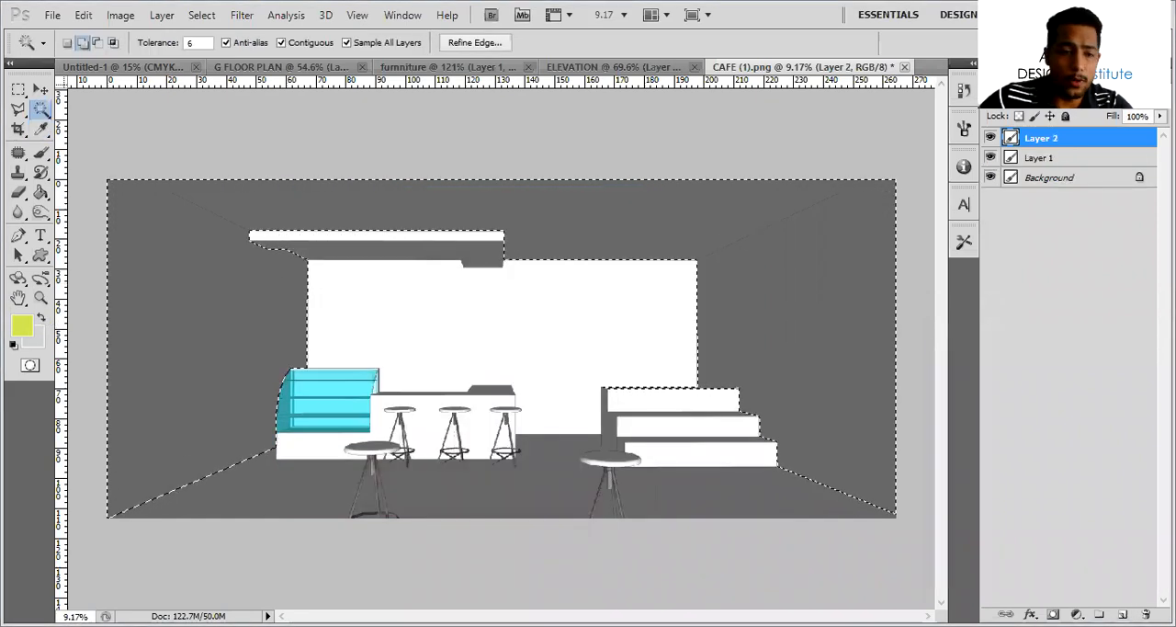
{"action": "key", "text": "alt+BackSpace"}
{"action": "key", "text": "ctrl+BackSpace"}
{"action": "key", "text": "ctrl+d"}
{"action": "left_click", "coordinate": [725, 310]}
{"action": "key", "text": "alt+BackSpace"}
{"action": "key", "text": "ctrl+d"}
Select the white back wall, fill it with the light grey background colour on a new layer, and deselect
{"action": "left_click", "coordinate": [604, 352]}
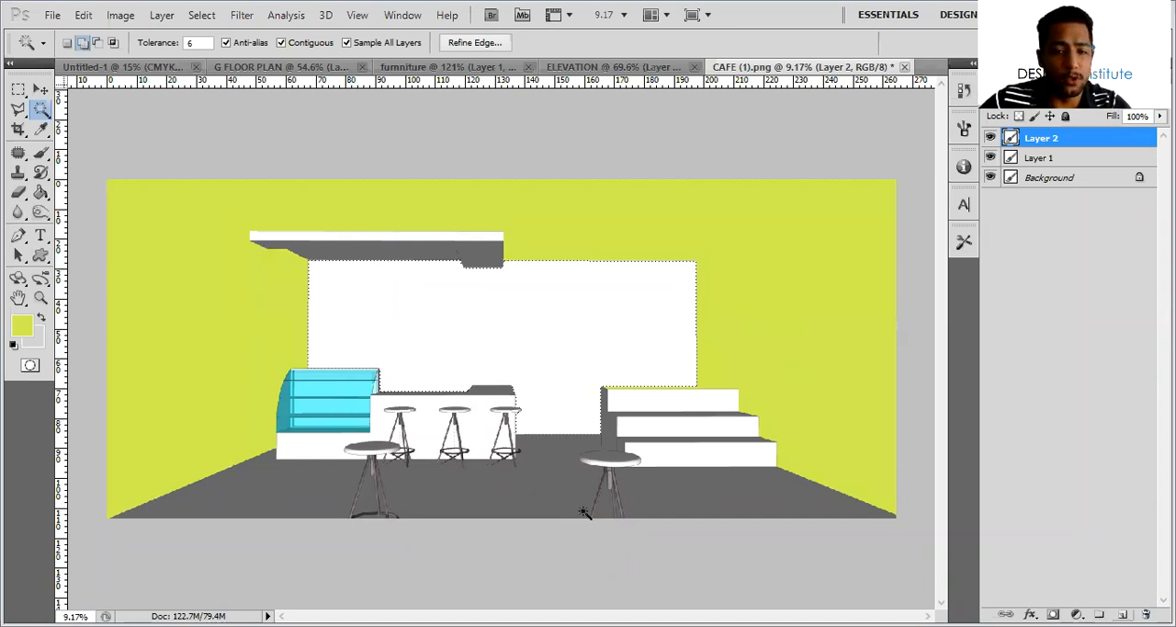
{"action": "key", "text": "ctrl+shift+alt+n"}
{"action": "key", "text": "ctrl+BackSpace"}
{"action": "key", "text": "ctrl+d"}
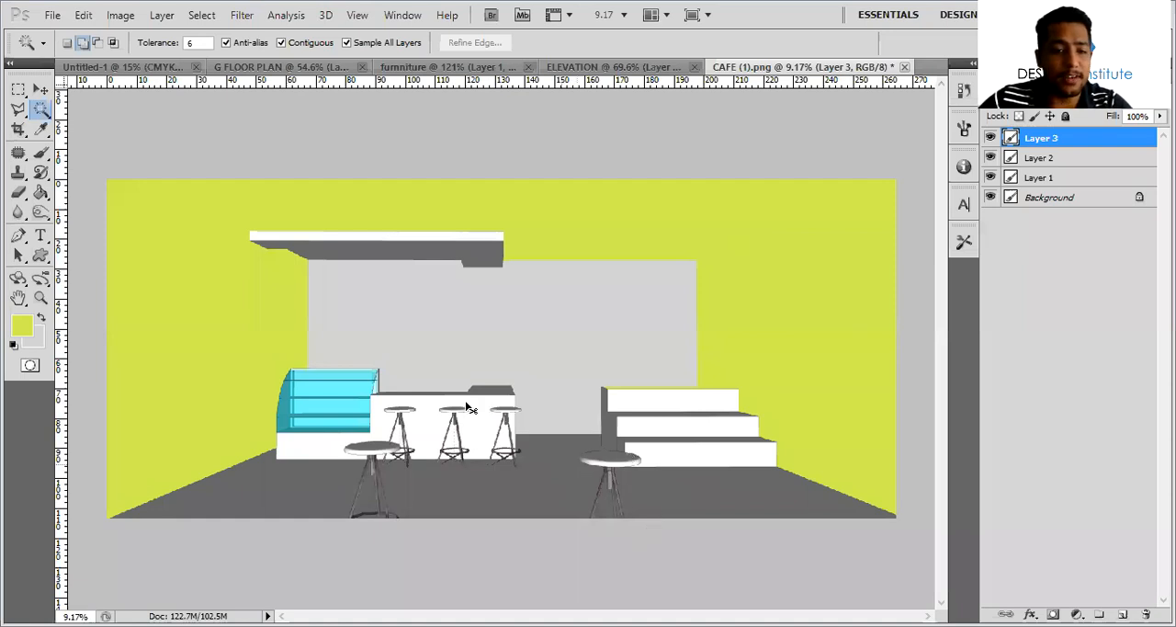
Select the floor area around the stools and counter and fill it with light grey on a new layer
{"action": "left_click", "coordinate": [418, 483]}
{"action": "scroll", "coordinate": [374, 516], "scroll_direction": "up", "scroll_amount": 14, "text": "alt"}
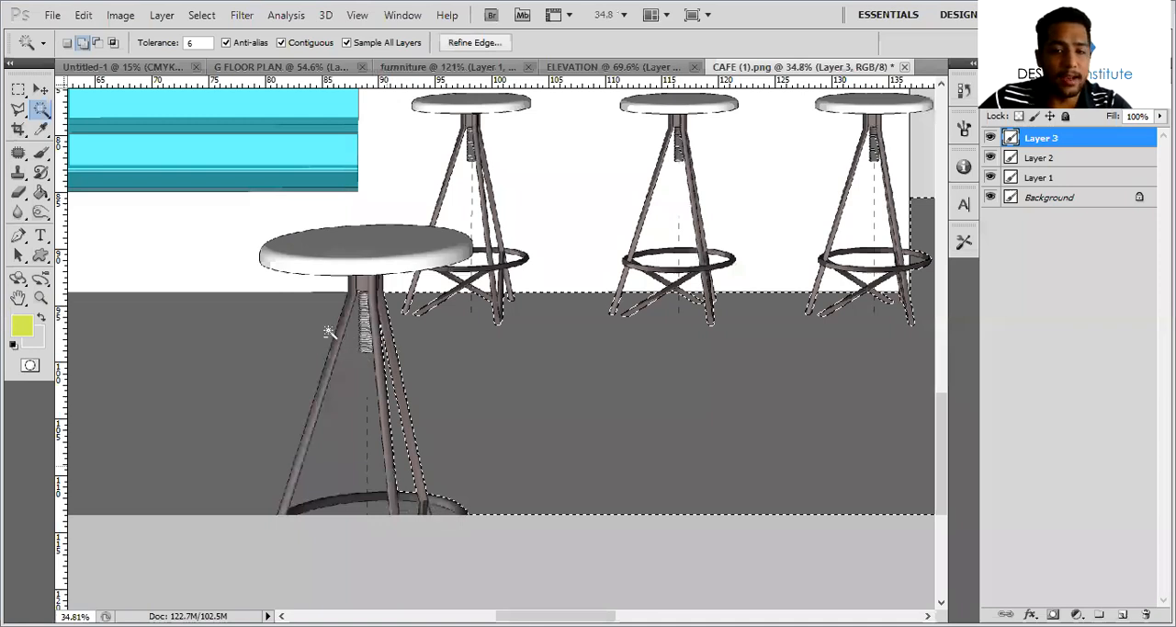
{"action": "scroll", "coordinate": [617, 337], "scroll_direction": "down", "scroll_amount": 9, "text": "alt"}
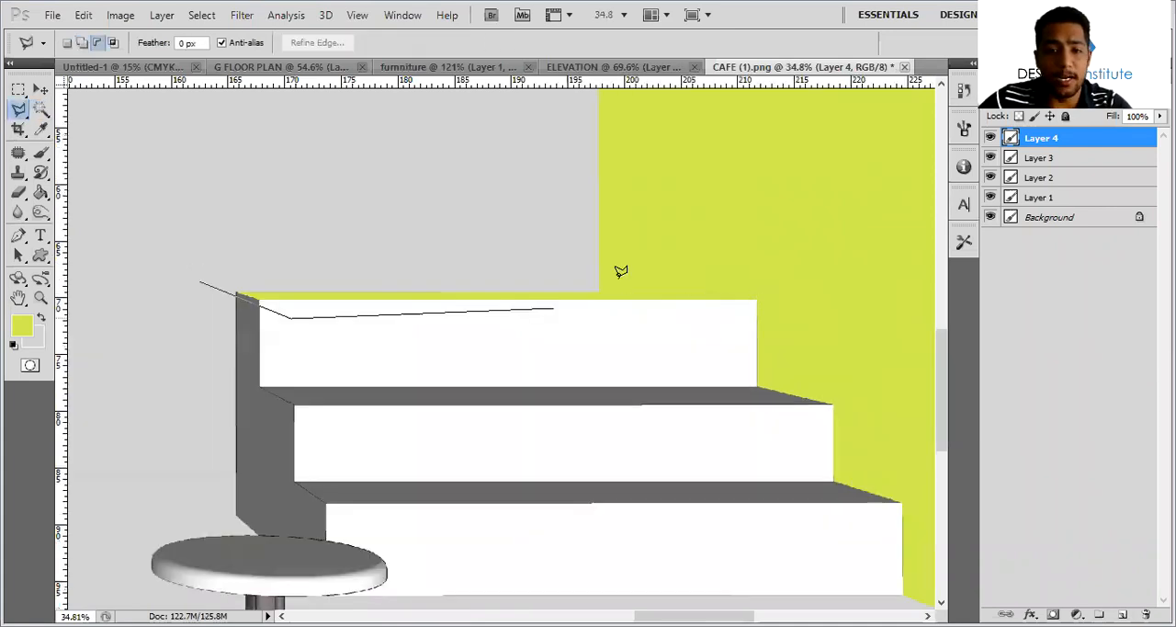
Outline the yellow-green overspill along the top step with the Polygonal Lasso and delete it from Layer 2
{"action": "left_click", "coordinate": [758, 299]}
{"action": "left_click", "coordinate": [200, 282]}
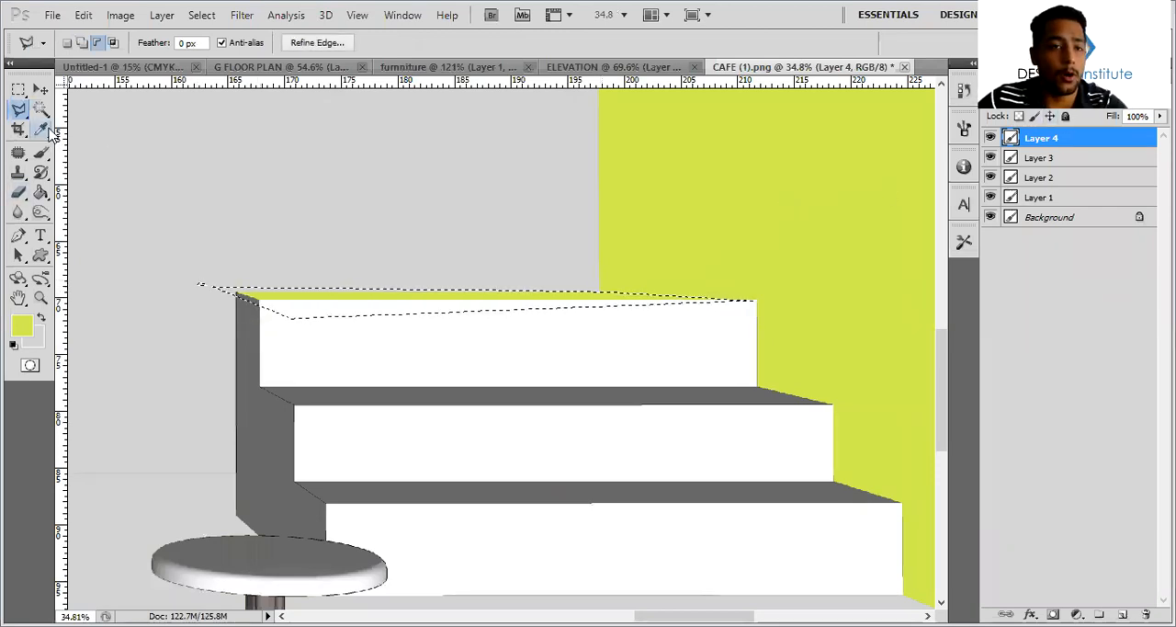
{"action": "left_click", "coordinate": [722, 186]}
{"action": "key", "text": "Delete"}
{"action": "key", "text": "ctrl+d"}
Add a black-to-white radial Gradient Overlay to Layer 2, the ceiling and side walls
{"action": "scroll", "coordinate": [710, 175], "scroll_direction": "down", "scroll_amount": 2, "text": "alt"}
{"action": "scroll", "coordinate": [683, 194], "scroll_direction": "down", "scroll_amount": 3, "text": "alt"}
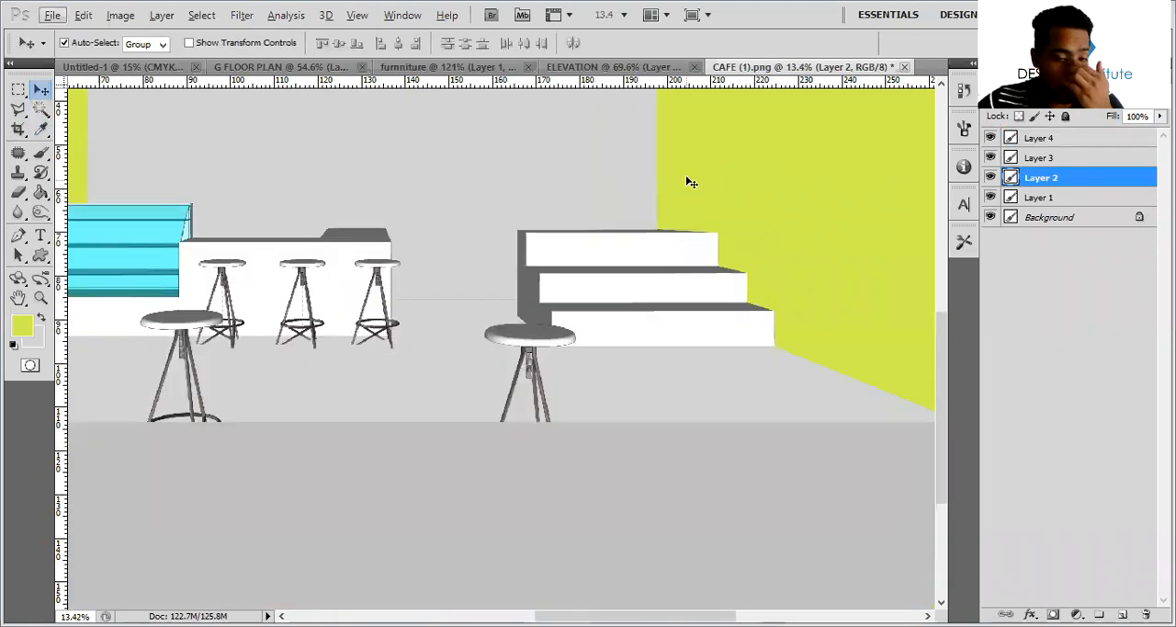
{"action": "scroll", "coordinate": [693, 201], "scroll_direction": "down", "scroll_amount": 1, "text": "alt"}
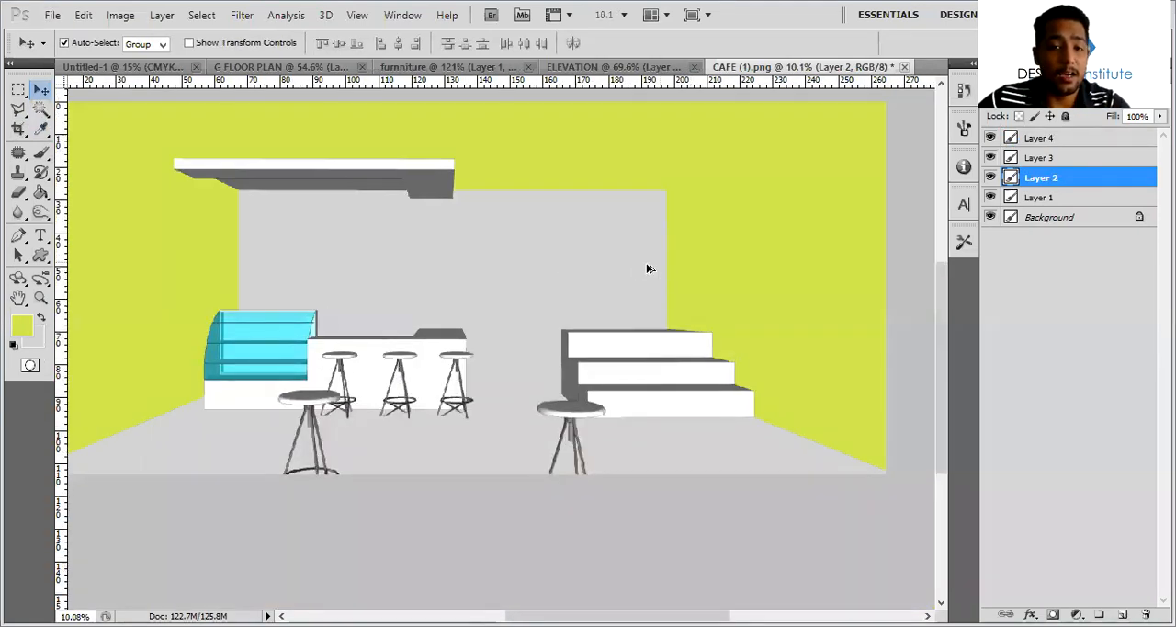
{"action": "scroll", "coordinate": [644, 222], "scroll_direction": "down", "scroll_amount": 1, "text": "alt"}
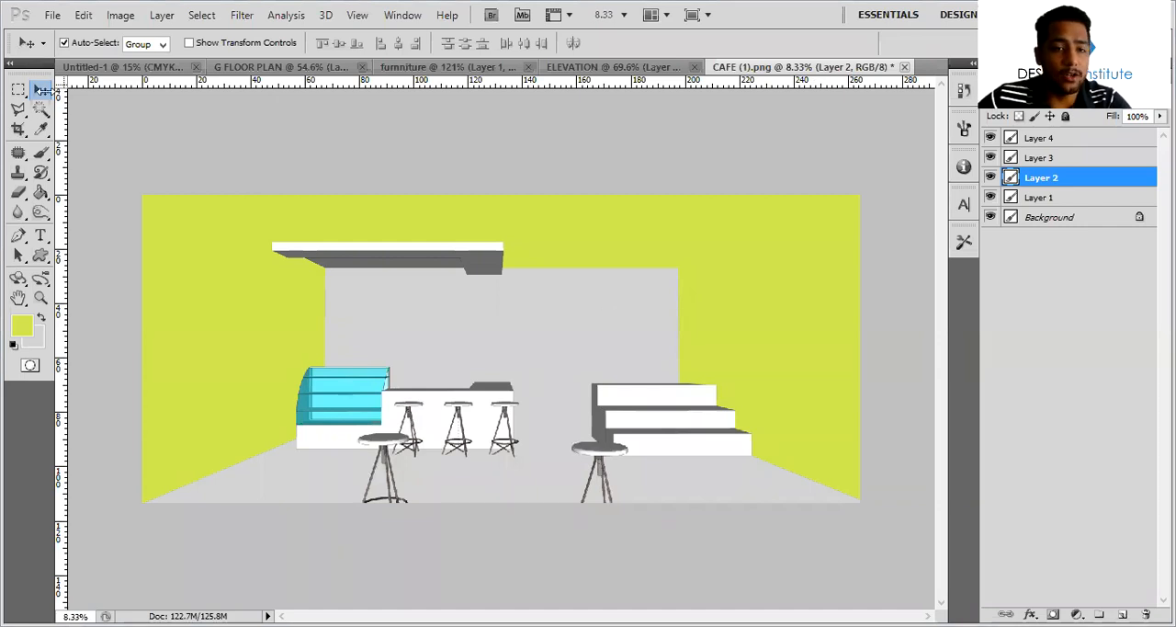
{"action": "scroll", "coordinate": [570, 302], "scroll_direction": "down", "scroll_amount": 1, "text": "alt"}
{"action": "scroll", "coordinate": [772, 307], "scroll_direction": "up", "scroll_amount": 2, "text": "alt"}
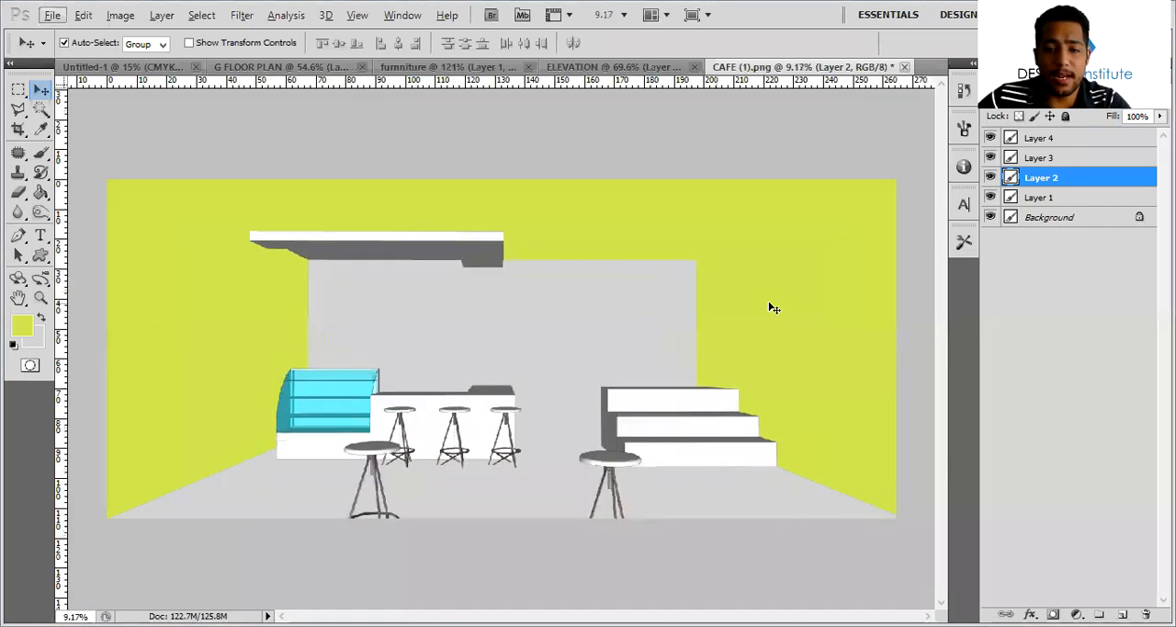
{"action": "key", "text": "alt+bracketright"}
{"action": "key", "text": "space"}
{"action": "left_click", "coordinate": [1082, 181]}
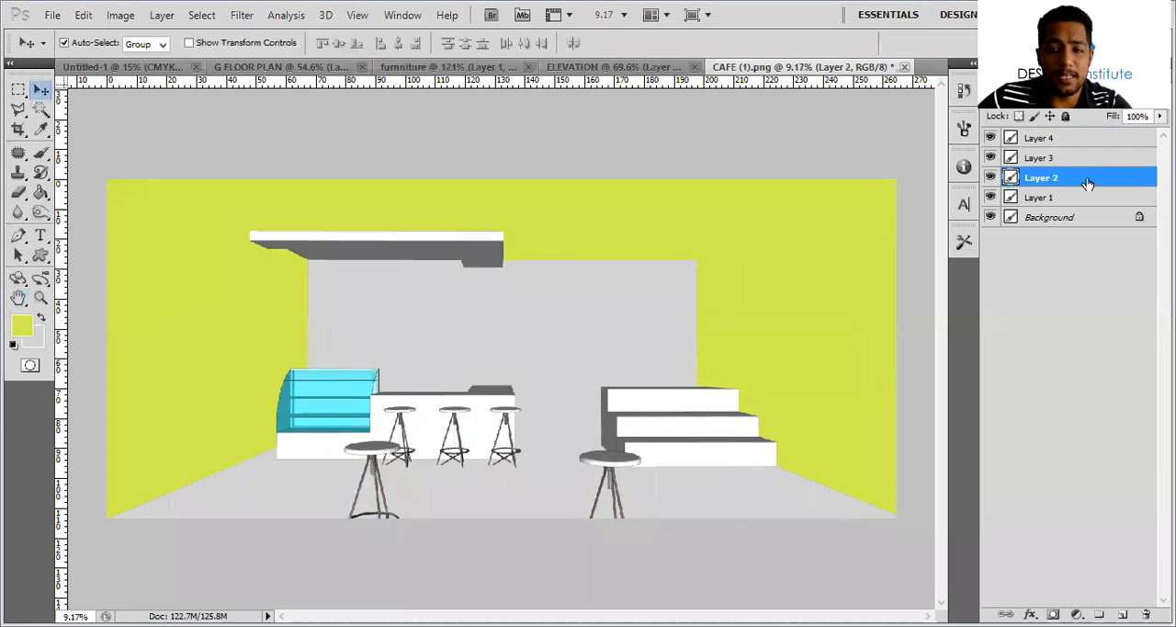
{"action": "double_click", "coordinate": [1071, 179]}
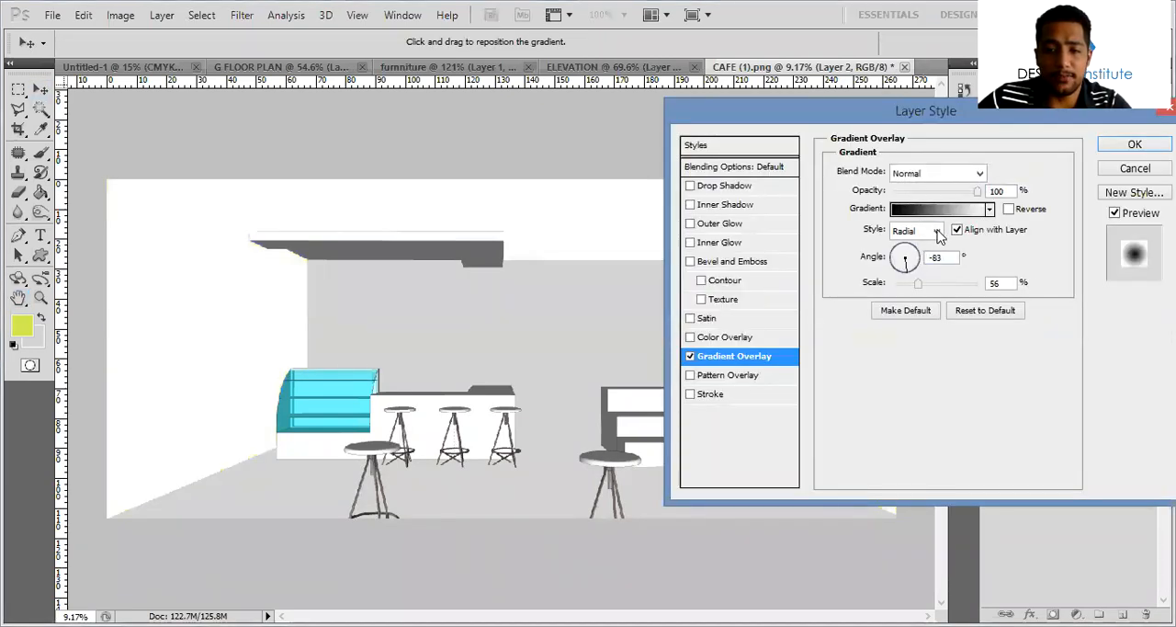
Try the Linear style for the wall layer's gradient overlay and return it to Radial
{"action": "left_click", "coordinate": [919, 230]}
{"action": "left_click", "coordinate": [905, 249]}
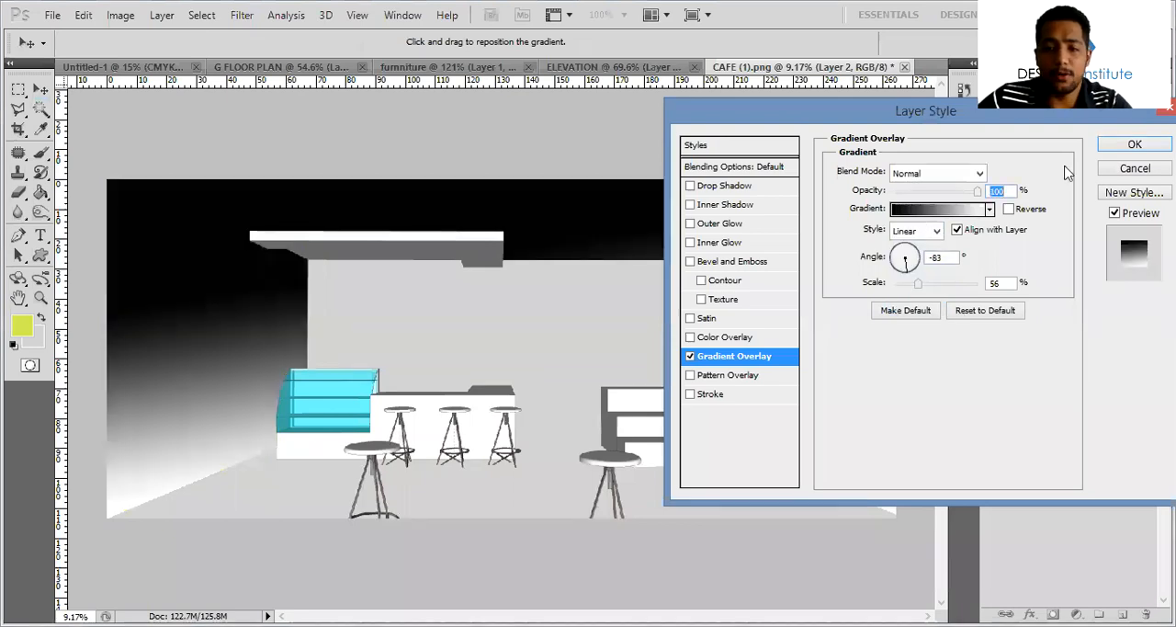
{"action": "left_click", "coordinate": [919, 231]}
{"action": "left_click", "coordinate": [911, 262]}
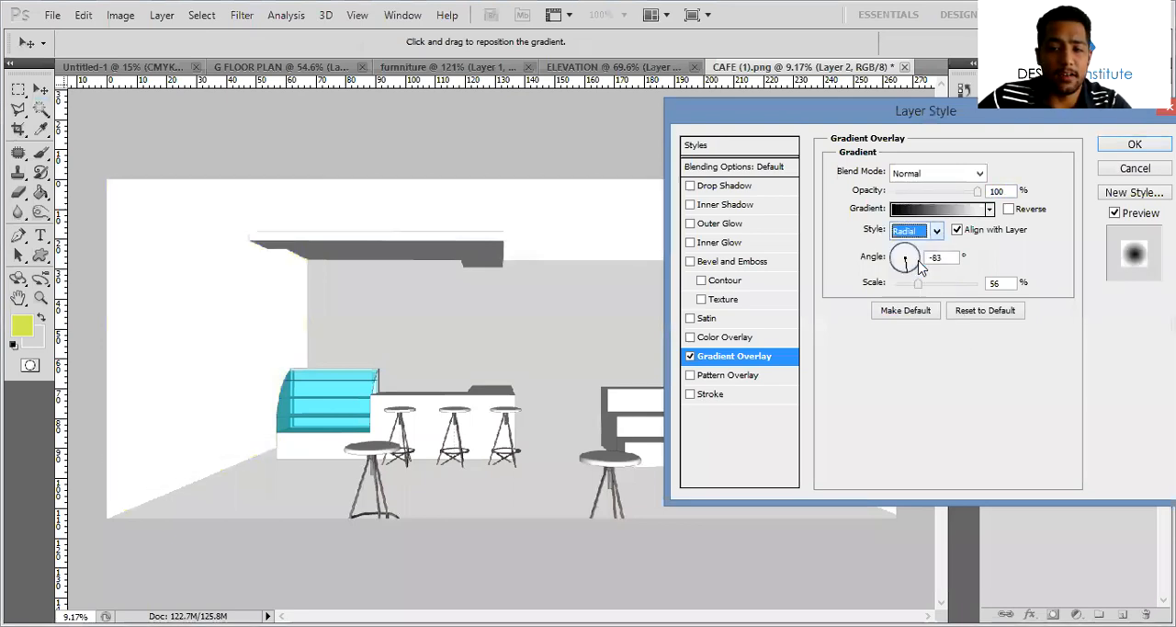
Set the wall gradient's scale to 150%, its angle to -48° and its opacity to 27%
{"action": "left_click_drag", "start_coordinate": [918, 283], "coordinate": [993, 284]}
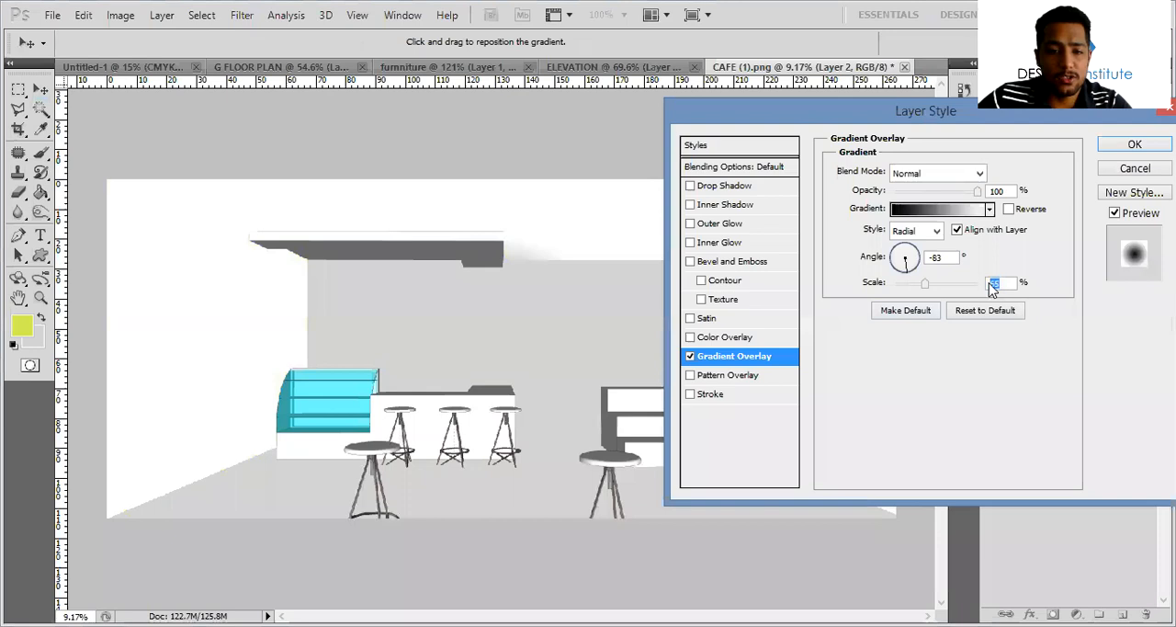
{"action": "left_click", "coordinate": [915, 273]}
{"action": "left_click_drag", "start_coordinate": [976, 191], "coordinate": [915, 192]}
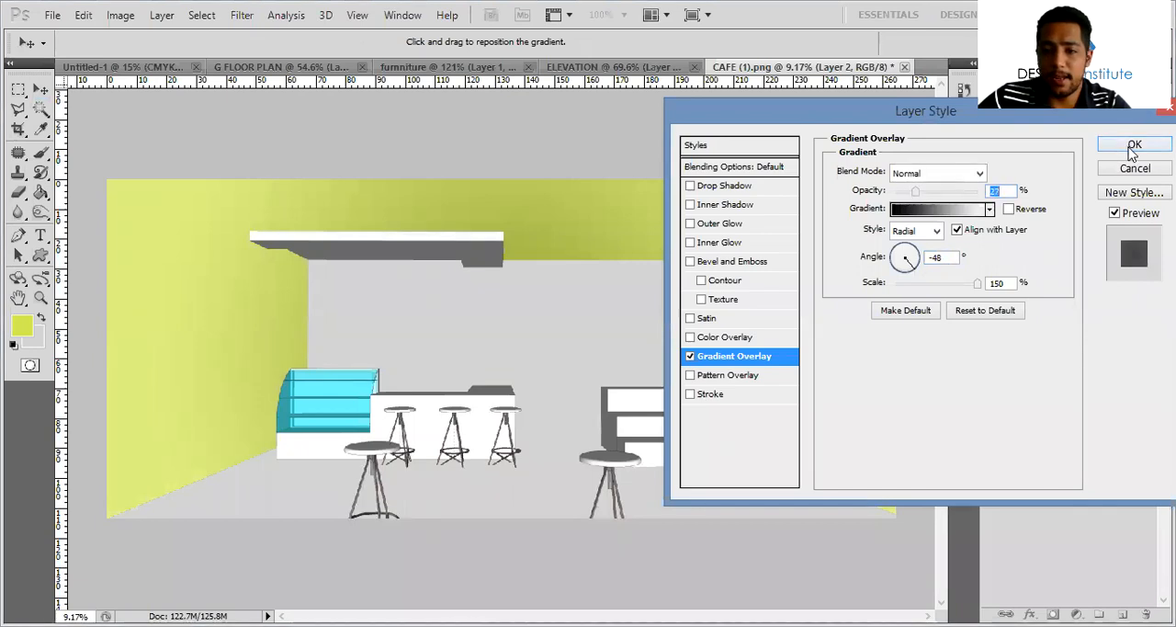
Add a Pattern Overlay to the wall layer using the off-white mottled texture and reduce the pattern's scale
{"action": "left_click", "coordinate": [745, 377]}
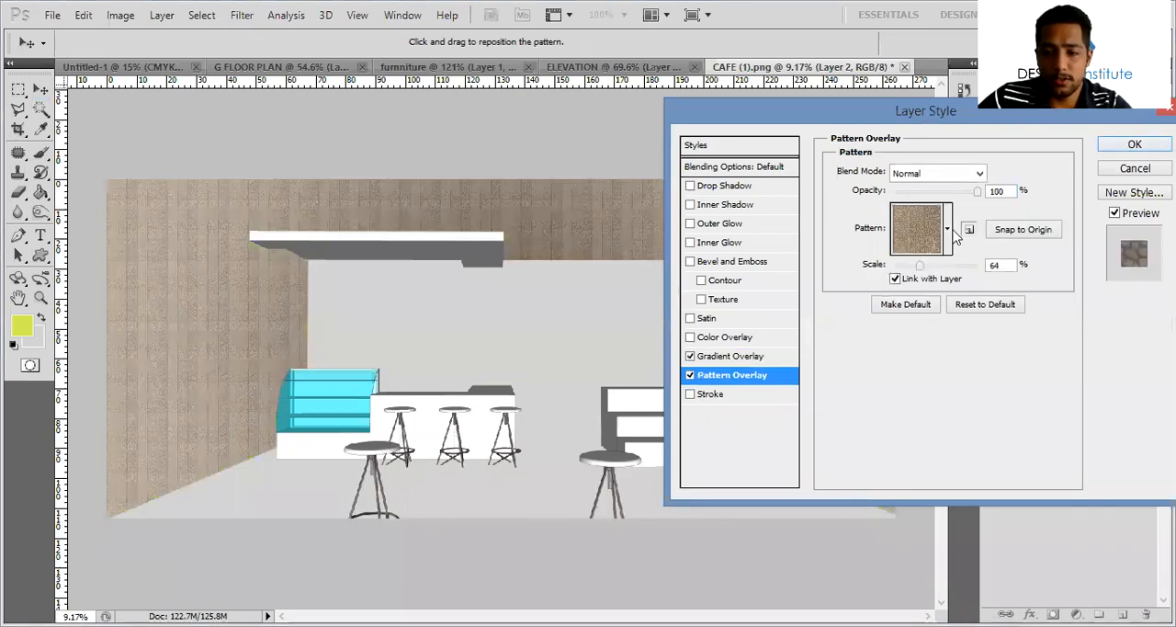
{"action": "left_click", "coordinate": [947, 229]}
{"action": "left_click", "coordinate": [779, 405]}
{"action": "left_click", "coordinate": [889, 404]}
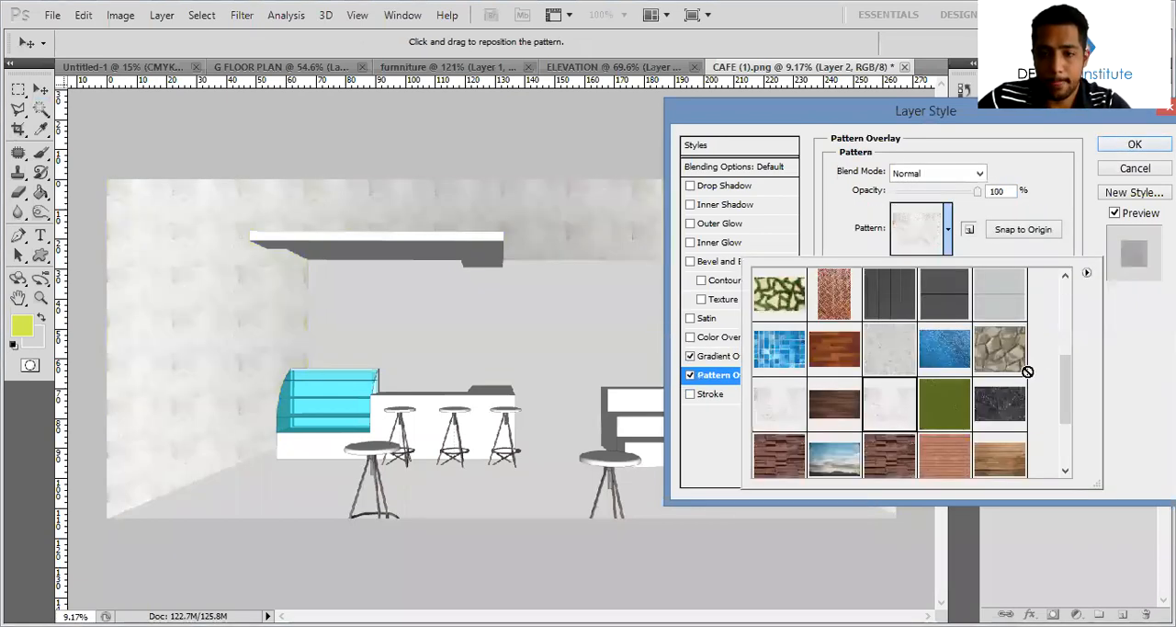
{"action": "left_click", "coordinate": [911, 263]}
{"action": "left_click", "coordinate": [911, 264]}
{"action": "left_click_drag", "start_coordinate": [910, 264], "coordinate": [902, 264]}
Switch the wall pattern to the light grey concrete texture, lower the overlay's opacity, and apply the layer style
{"action": "left_click", "coordinate": [947, 229]}
{"action": "left_click", "coordinate": [889, 350]}
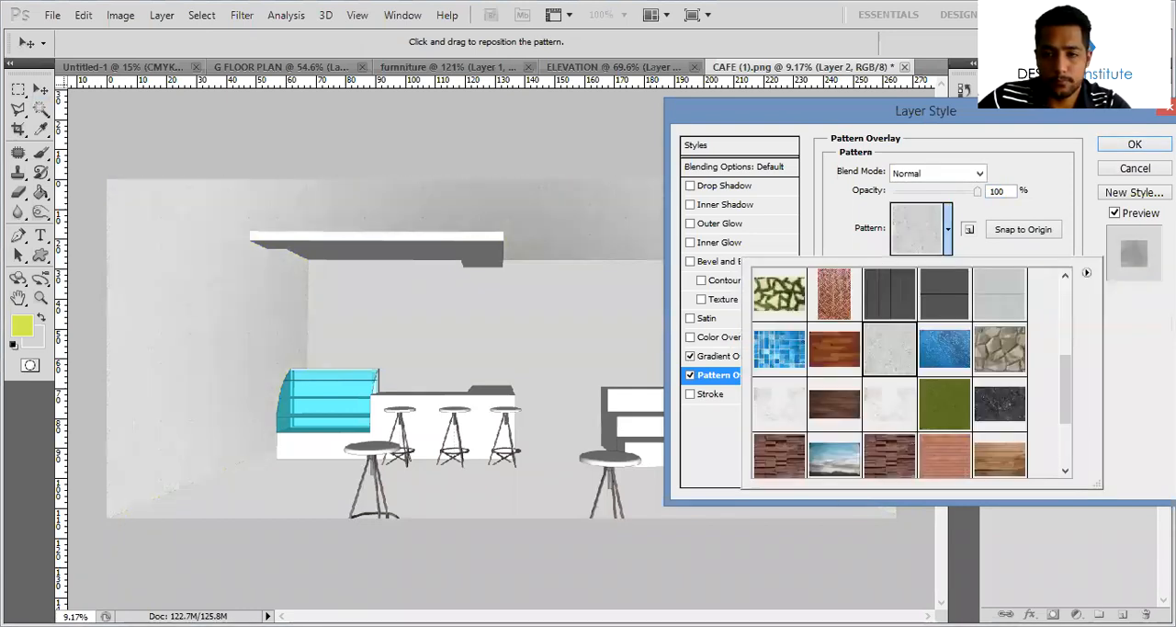
{"action": "left_click", "coordinate": [1120, 138]}
{"action": "left_click_drag", "start_coordinate": [974, 197], "coordinate": [940, 195]}
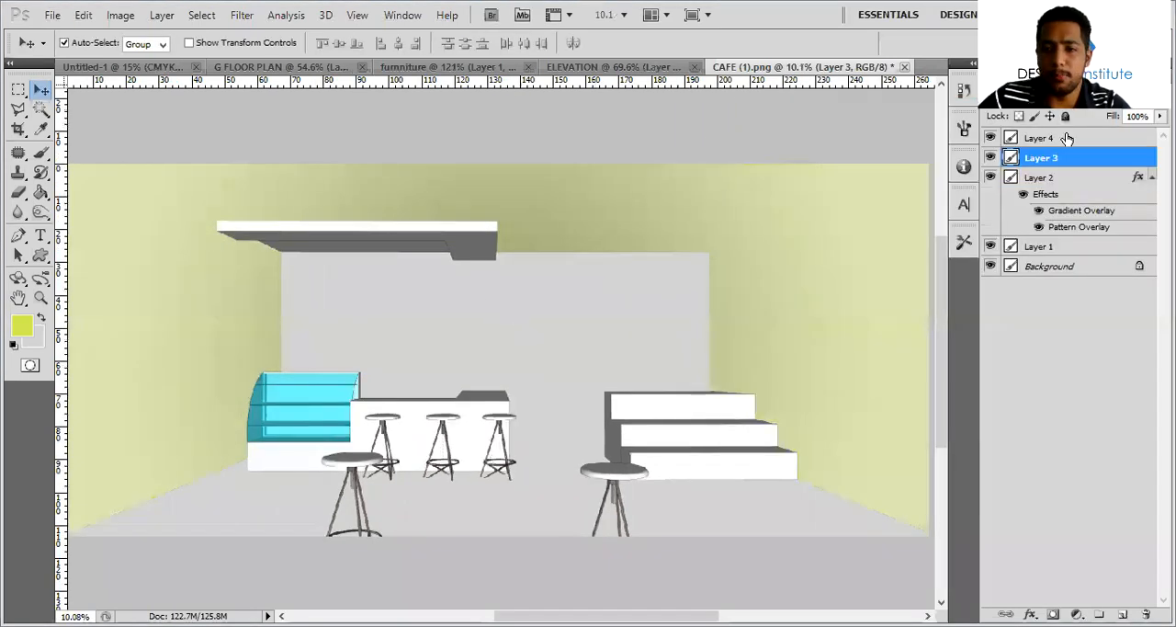
Copy the layer style from Layer 2 and paste it onto Layer 3, the back wall
{"action": "left_click", "coordinate": [750, 353]}
{"action": "right_click", "coordinate": [1081, 178]}
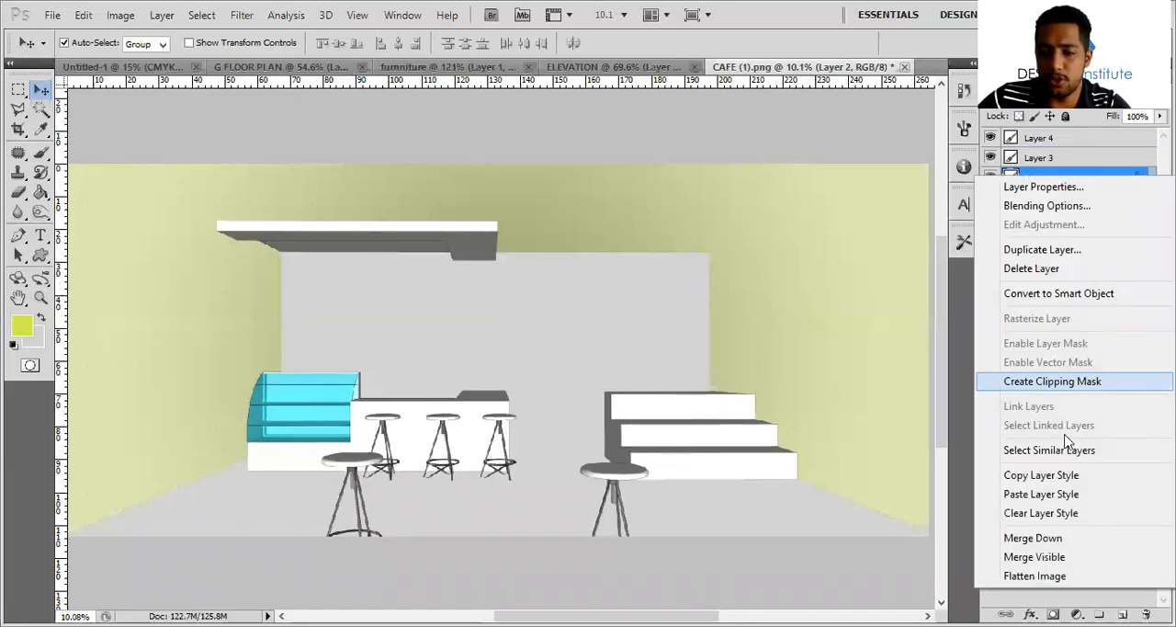
{"action": "left_click", "coordinate": [1055, 472]}
{"action": "left_click", "coordinate": [711, 301]}
{"action": "right_click", "coordinate": [1117, 165]}
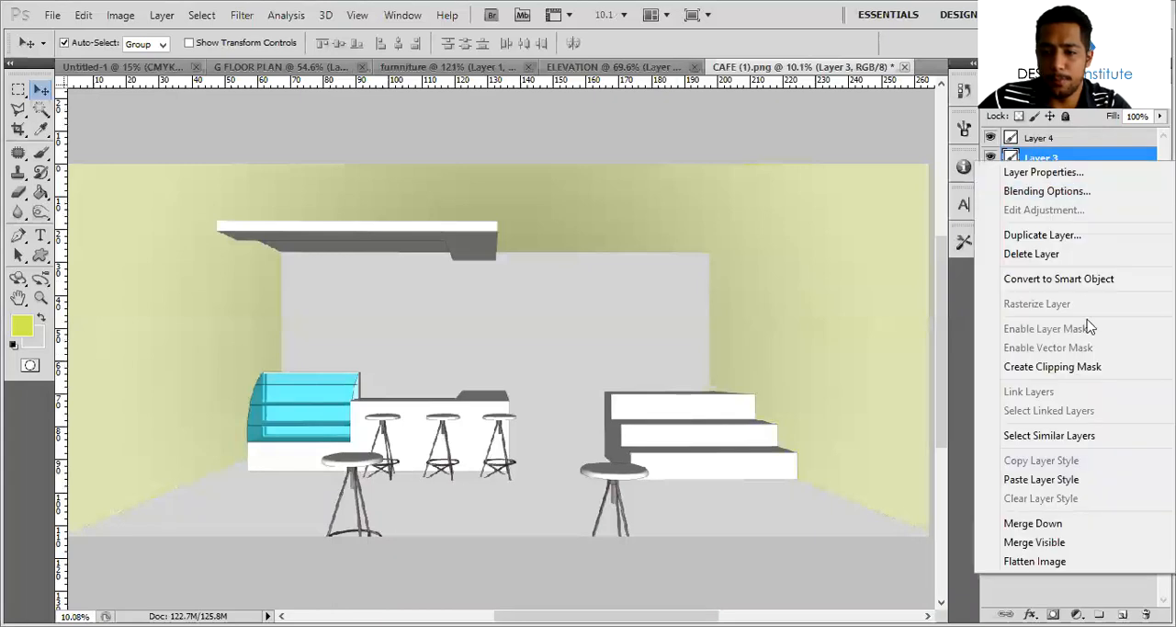
{"action": "left_click", "coordinate": [916, 481]}
Change the back wall's gradient overlay to Linear with 33% opacity and 142% scale, and apply it
{"action": "scroll", "coordinate": [824, 331], "scroll_direction": "down", "scroll_amount": 1, "text": "alt"}
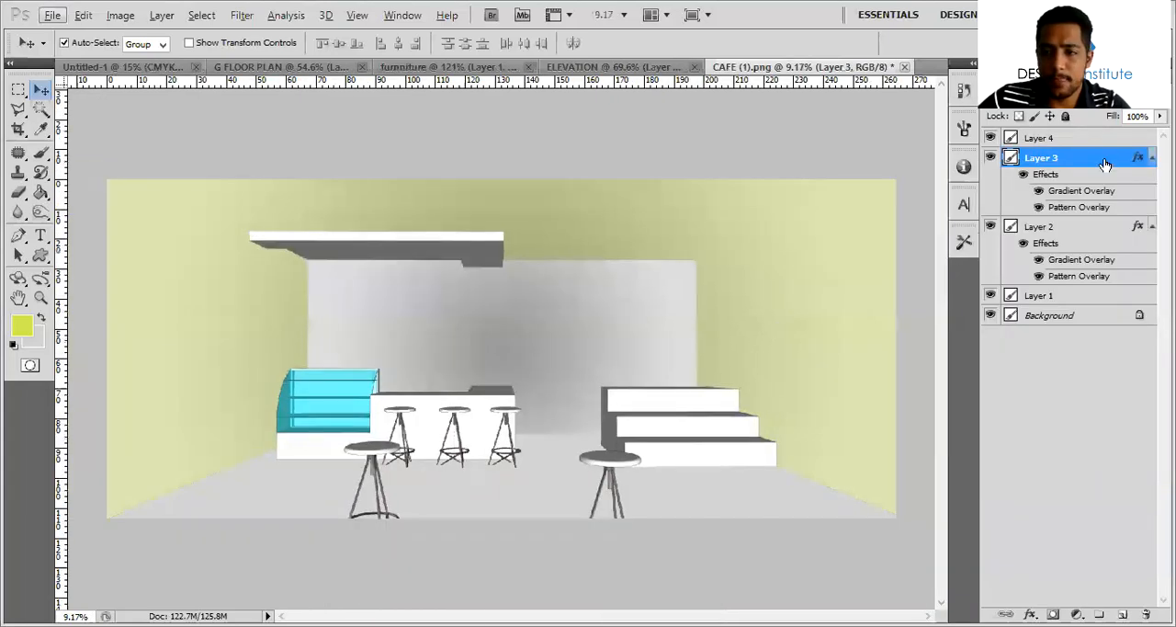
{"action": "key", "text": "h"}
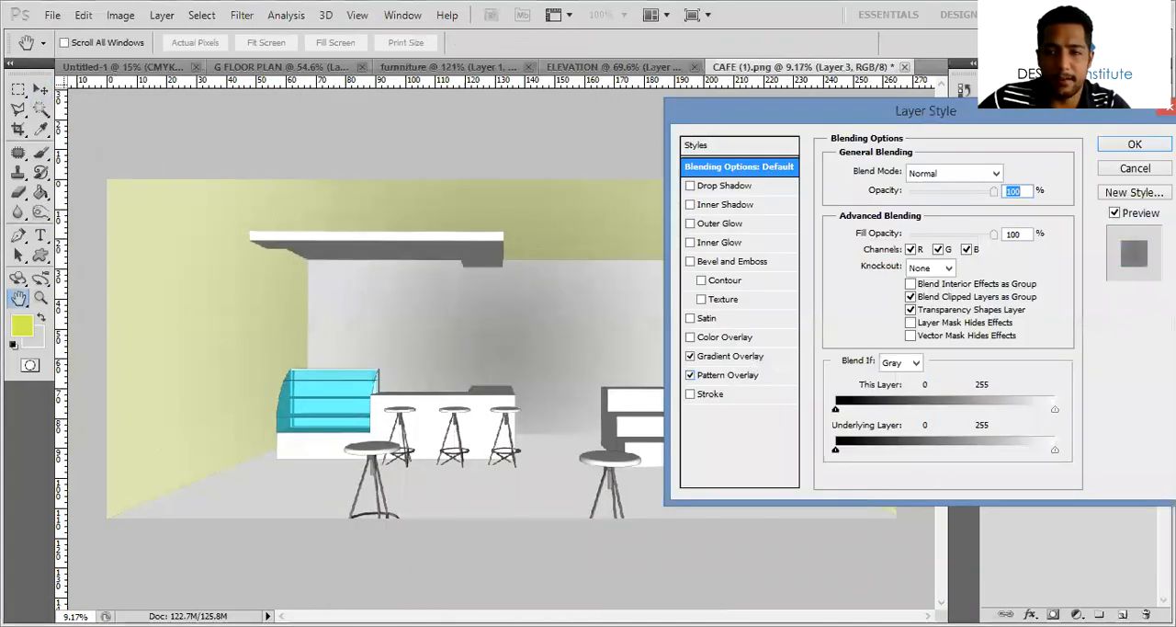
{"action": "left_click", "coordinate": [759, 359]}
{"action": "left_click", "coordinate": [919, 231]}
{"action": "left_click", "coordinate": [918, 245]}
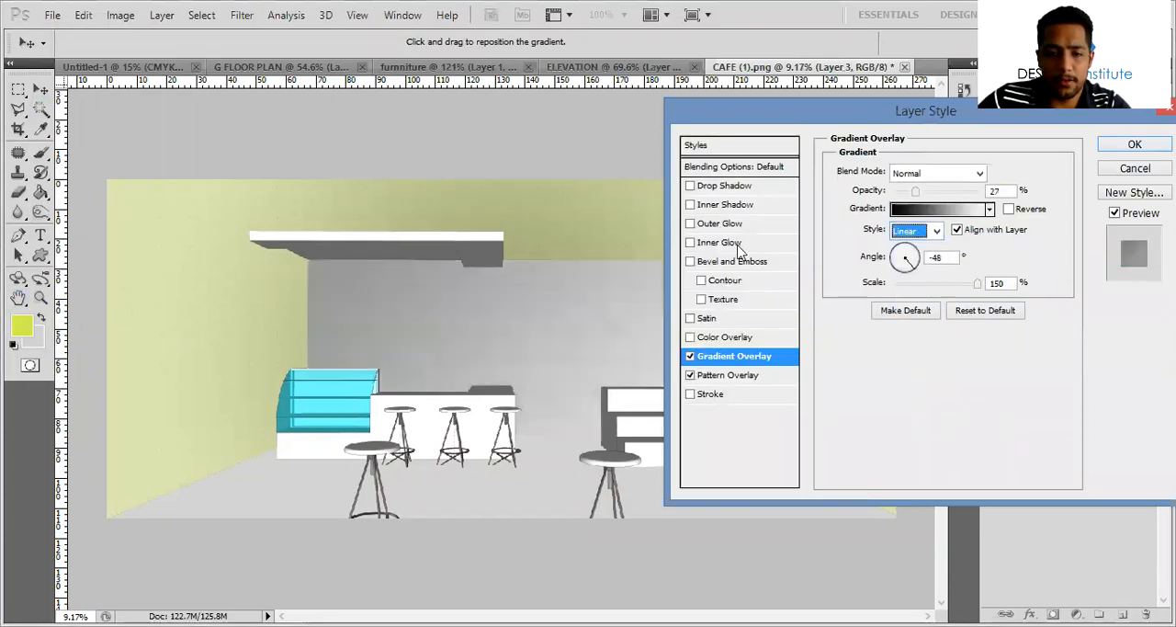
{"action": "left_click_drag", "start_coordinate": [931, 198], "coordinate": [926, 194]}
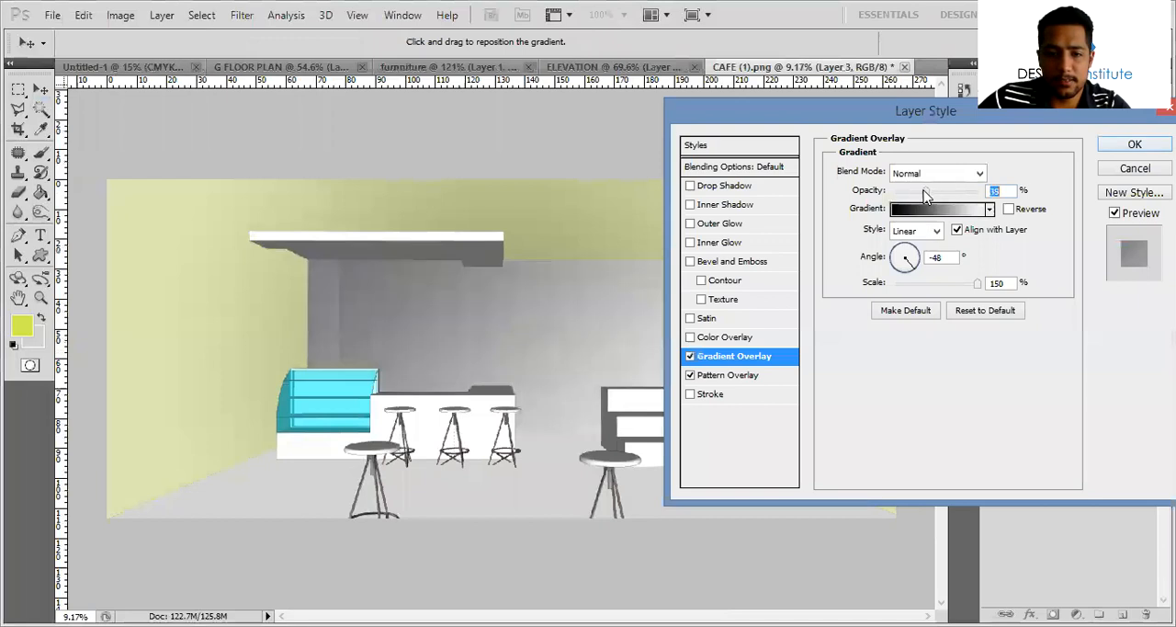
{"action": "left_click_drag", "start_coordinate": [977, 284], "coordinate": [972, 284]}
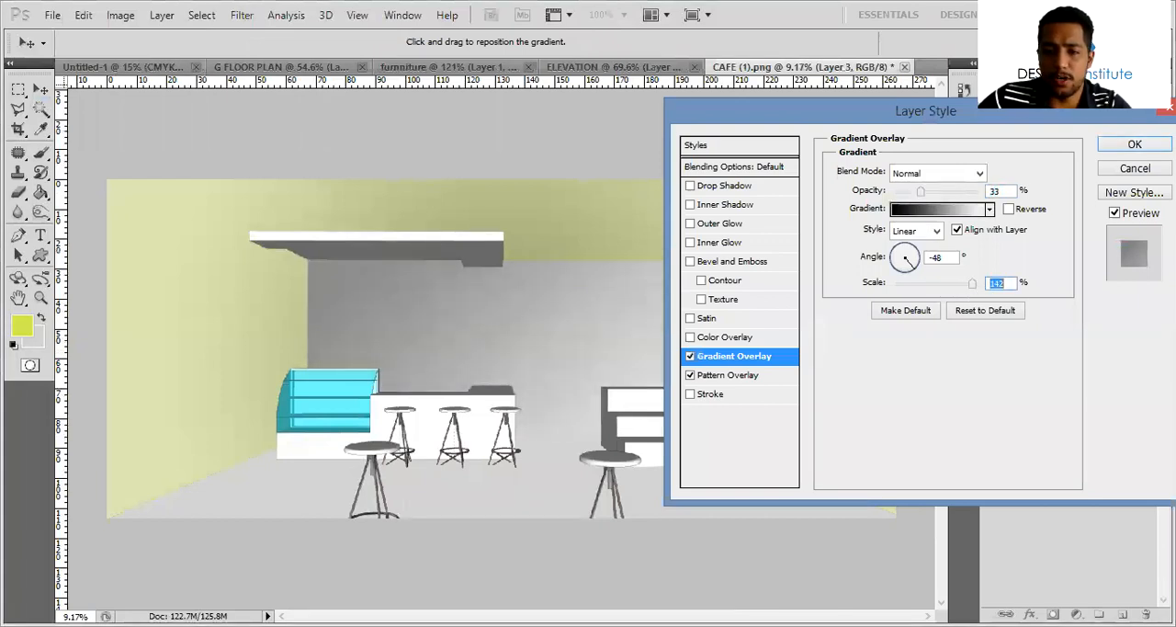
{"action": "left_click", "coordinate": [1130, 150]}
{"action": "scroll", "coordinate": [706, 274], "scroll_direction": "down", "scroll_amount": 2, "text": "alt"}
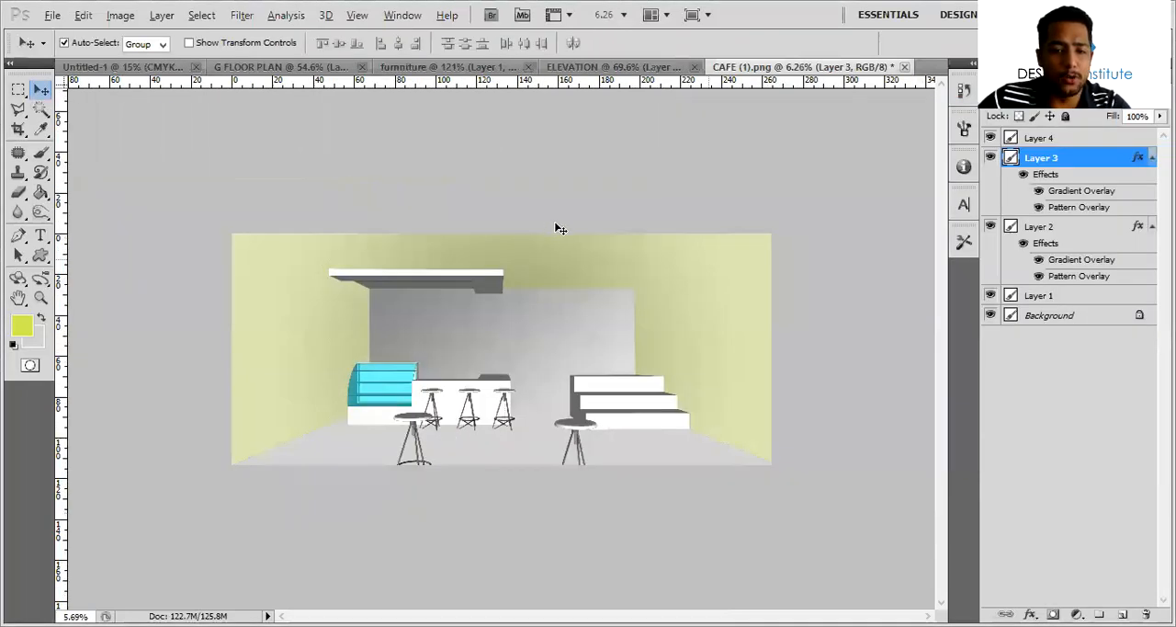
{"action": "scroll", "coordinate": [559, 228], "scroll_direction": "up", "scroll_amount": 3, "text": "alt"}
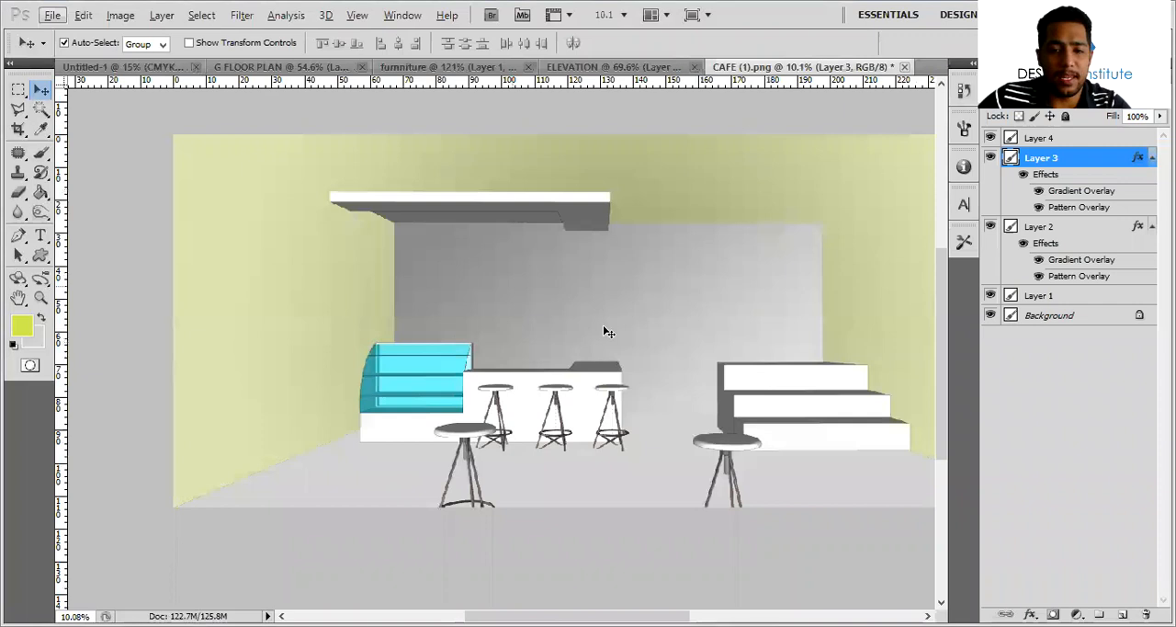
{"action": "scroll", "coordinate": [687, 414], "scroll_direction": "down", "scroll_amount": 2}
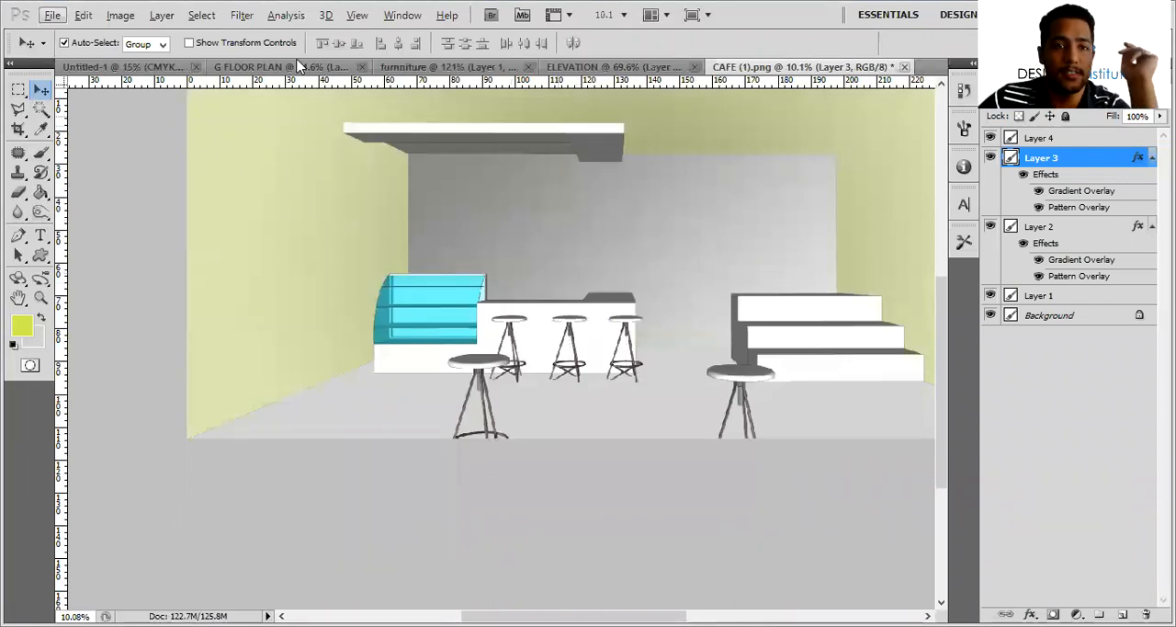
Open the dark wood plank image pexels-photo-326311.jpeg from the MATERIALS folder
{"action": "left_click", "coordinate": [52, 15]}
{"action": "left_click", "coordinate": [64, 50]}
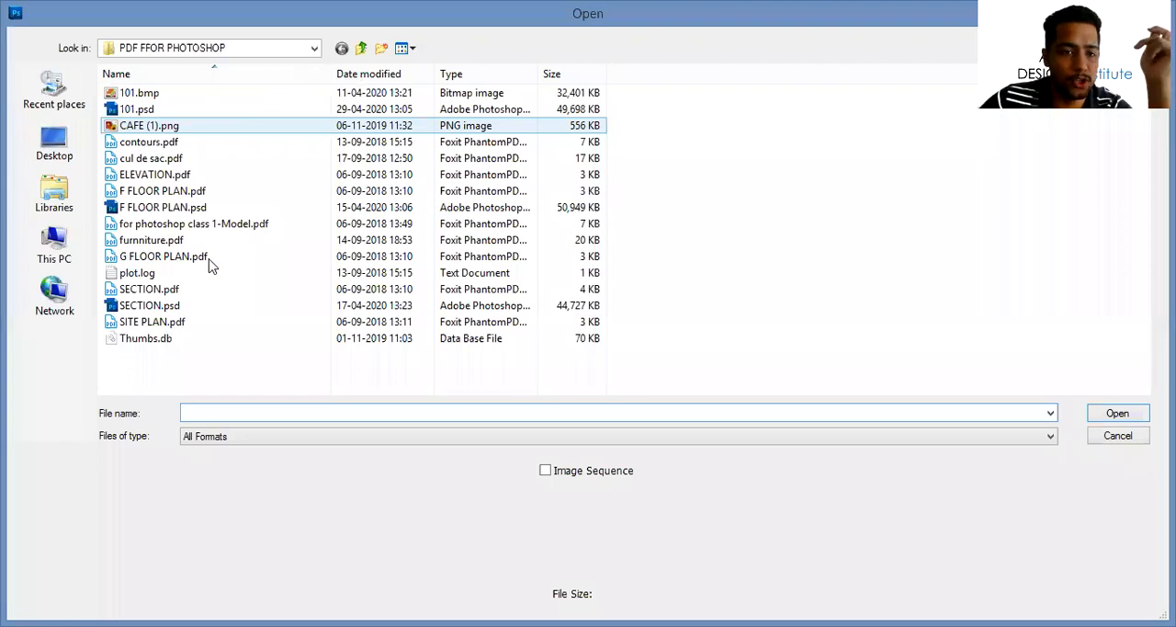
{"action": "left_click", "coordinate": [249, 48]}
{"action": "left_click", "coordinate": [184, 313]}
{"action": "double_click", "coordinate": [230, 97]}
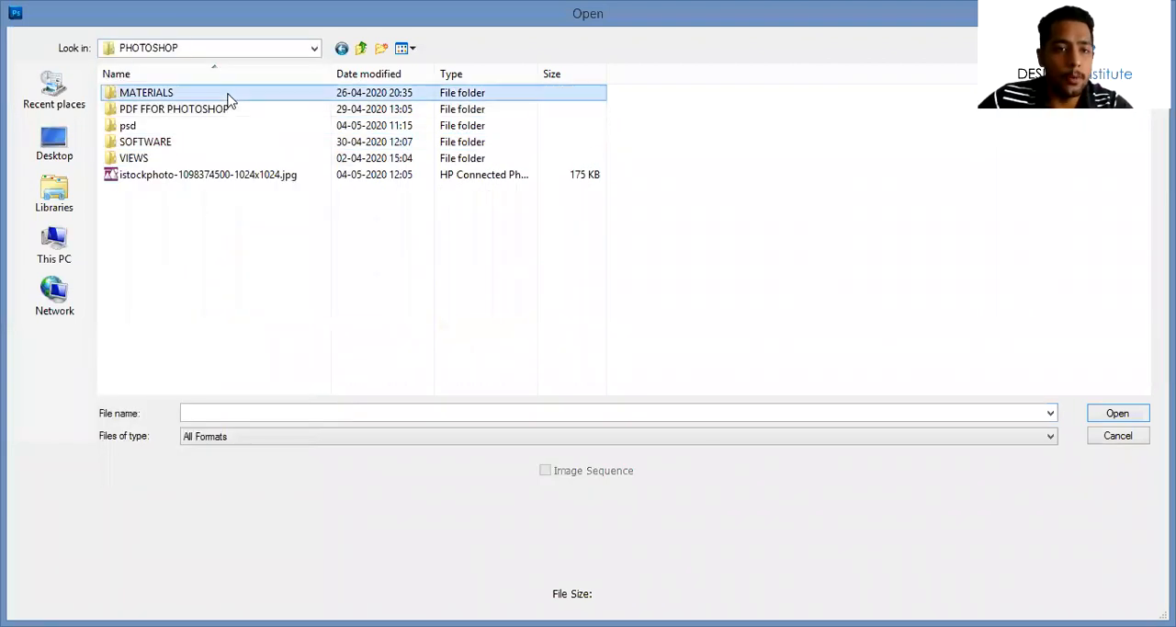
{"action": "left_click", "coordinate": [1113, 415]}
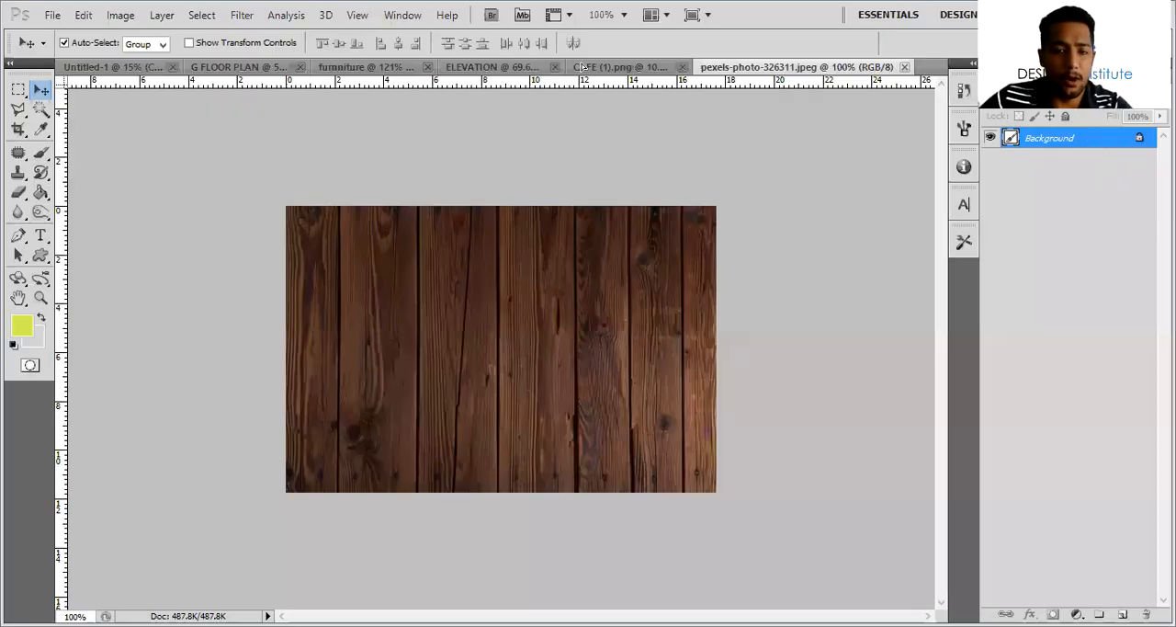
Copy the wood plank image into the CAFE (1).png document, placing it at the base of the display counter
{"action": "left_click", "coordinate": [582, 66]}
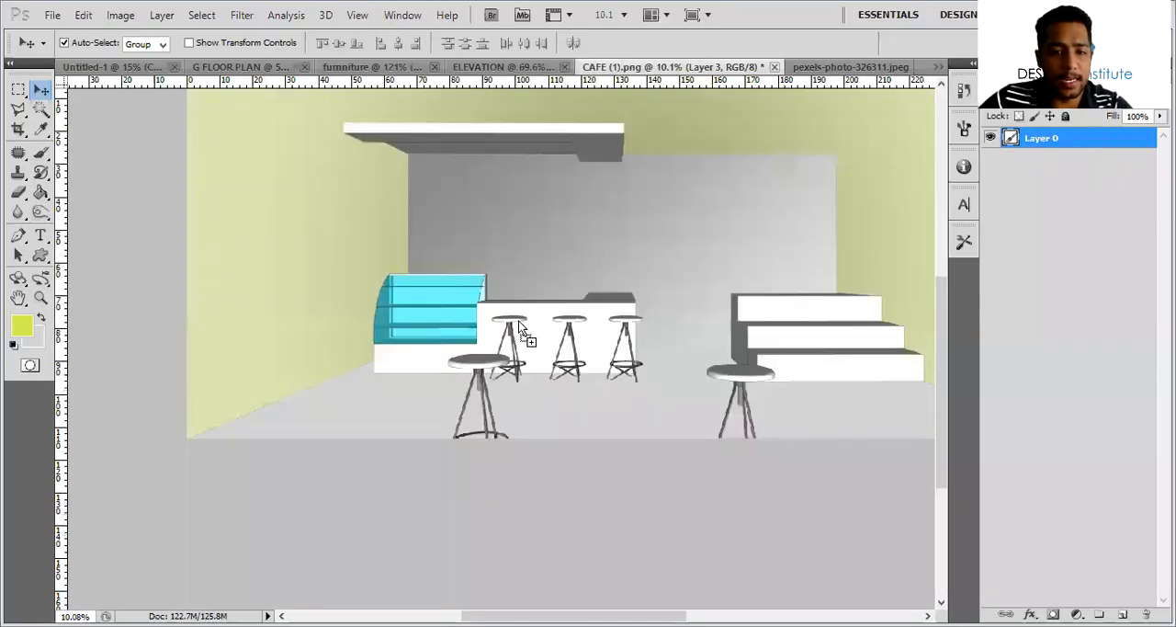
{"action": "left_click_drag", "start_coordinate": [512, 343], "coordinate": [430, 363]}
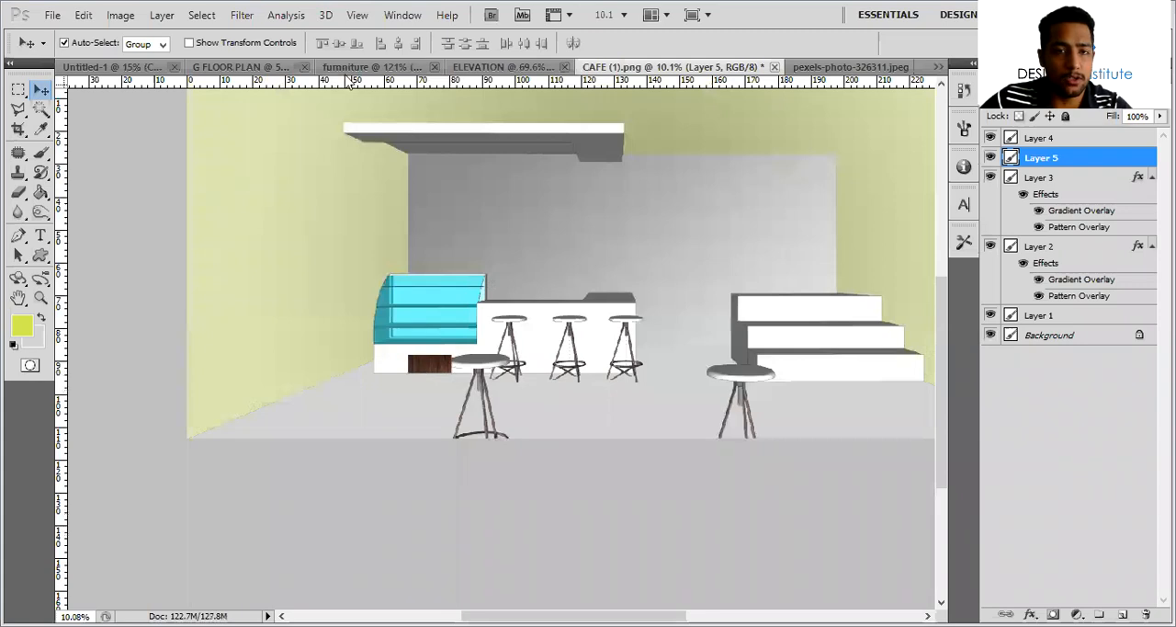
{"action": "left_click_drag", "start_coordinate": [434, 258], "coordinate": [472, 72]}
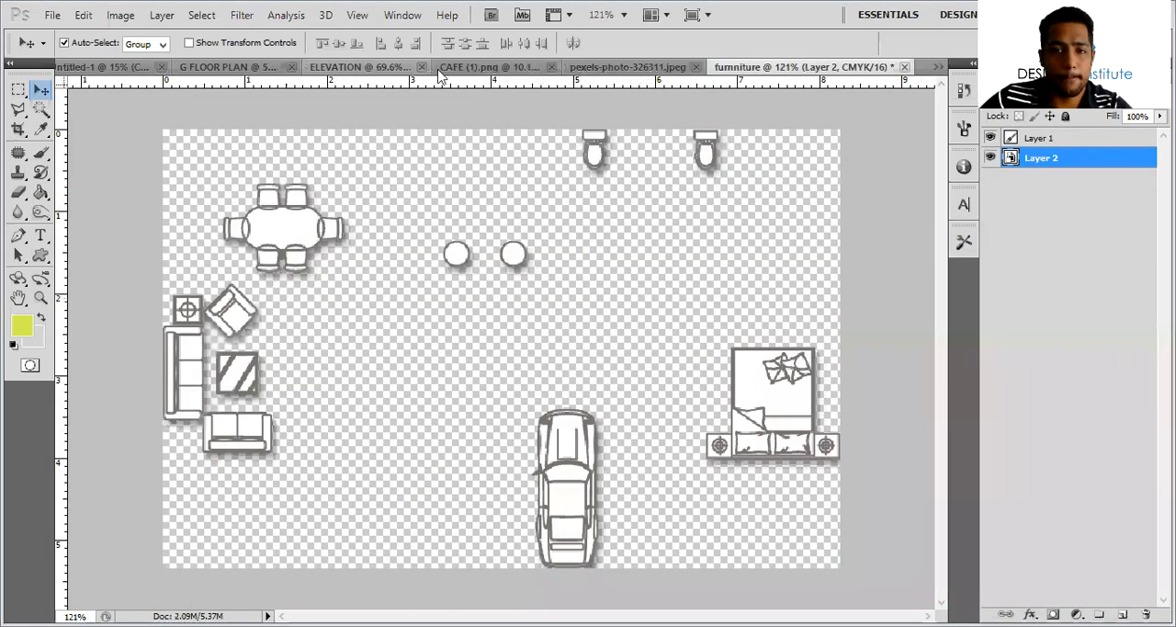
{"action": "key", "text": "ctrl+shift+Tab"}
{"action": "key", "text": "ctrl+shift+Tab"}
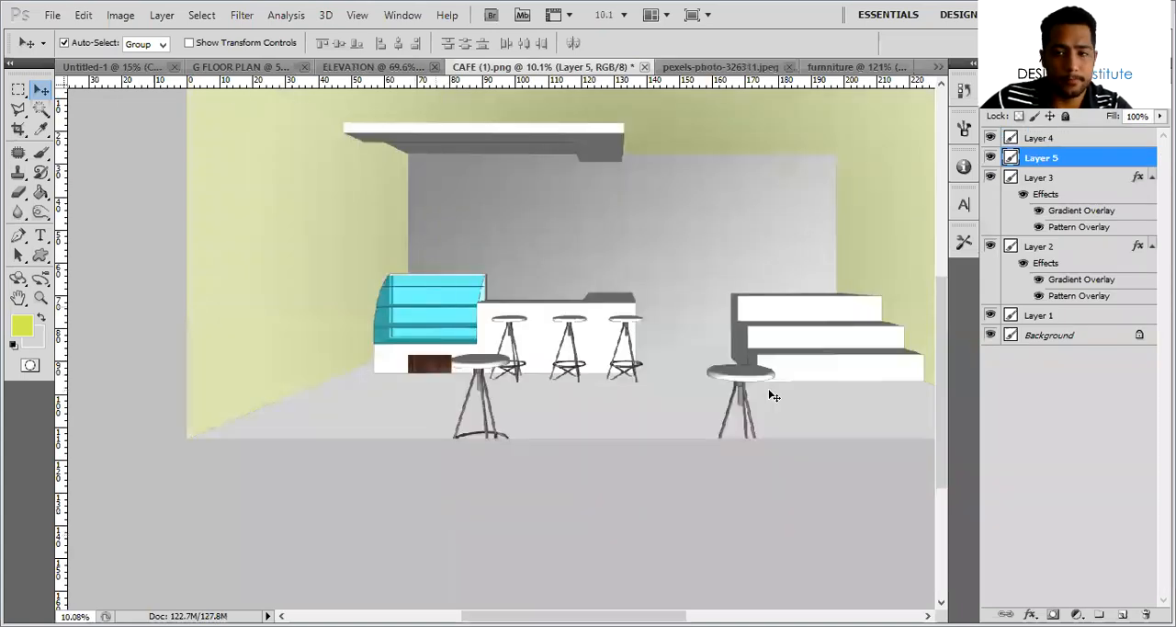
Move the wood layer above Layer 4 and place guides along the back wall's base and side edges, aligning the tile to their corner
{"action": "left_click_drag", "start_coordinate": [1071, 158], "coordinate": [1071, 138]}
{"action": "left_click_drag", "start_coordinate": [82, 85], "coordinate": [409, 287]}
{"action": "left_click_drag", "start_coordinate": [65, 391], "coordinate": [837, 317]}
{"action": "scroll", "coordinate": [392, 377], "scroll_direction": "up", "scroll_amount": 5, "text": "alt"}
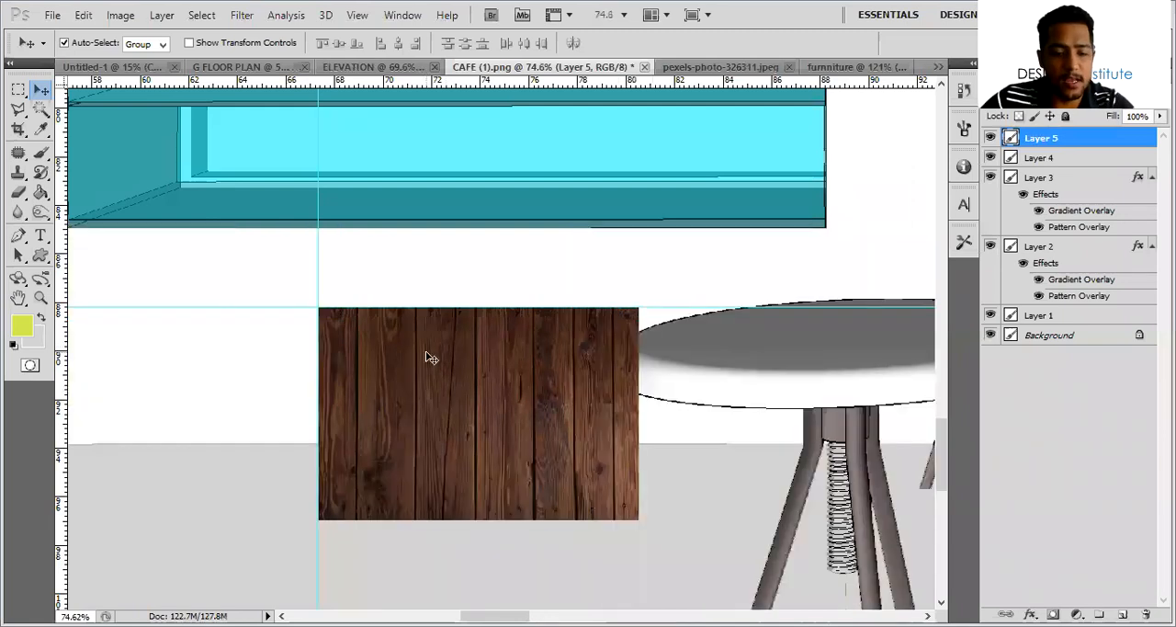
Duplicate the wood tile beside the original and mirror the copy horizontally with a width of -100%
{"action": "left_click_drag", "start_coordinate": [452, 383], "coordinate": [772, 381], "text": "alt"}
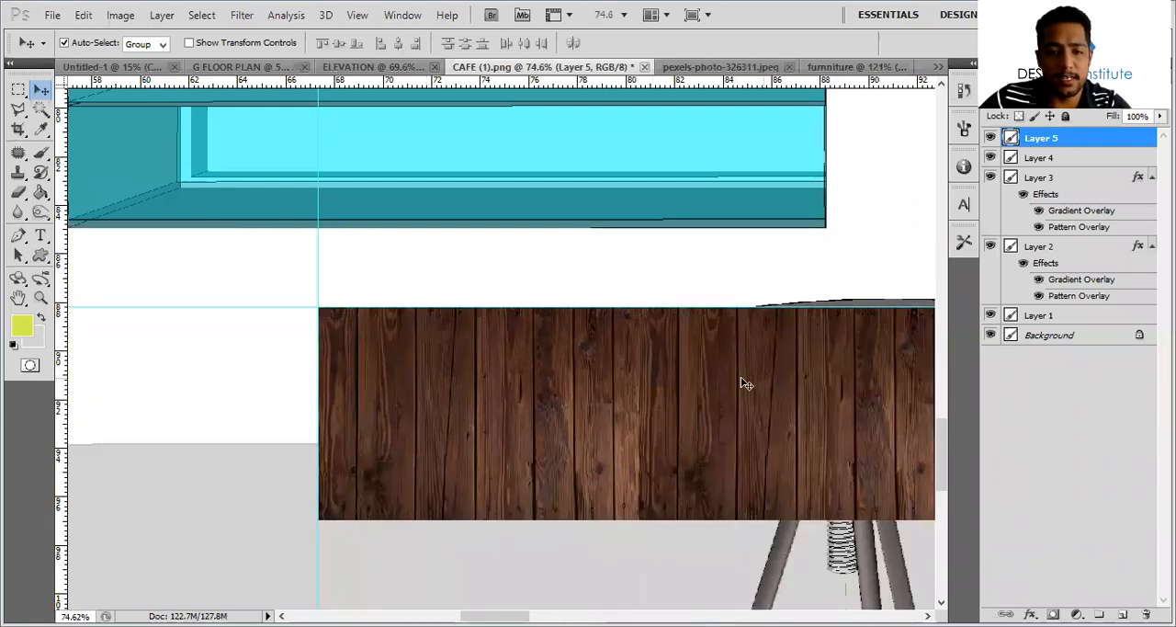
{"action": "scroll", "coordinate": [540, 368], "scroll_direction": "down", "scroll_amount": 7, "text": "alt"}
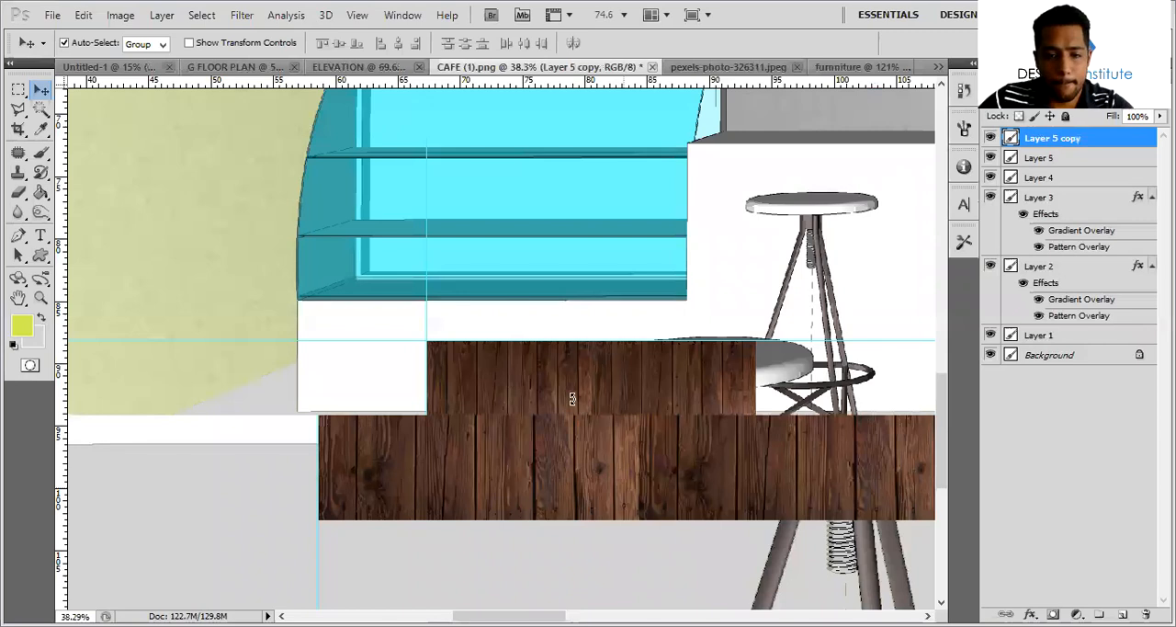
{"action": "key", "text": "ctrl+t"}
{"action": "left_click_drag", "start_coordinate": [264, 374], "coordinate": [235, 378]}
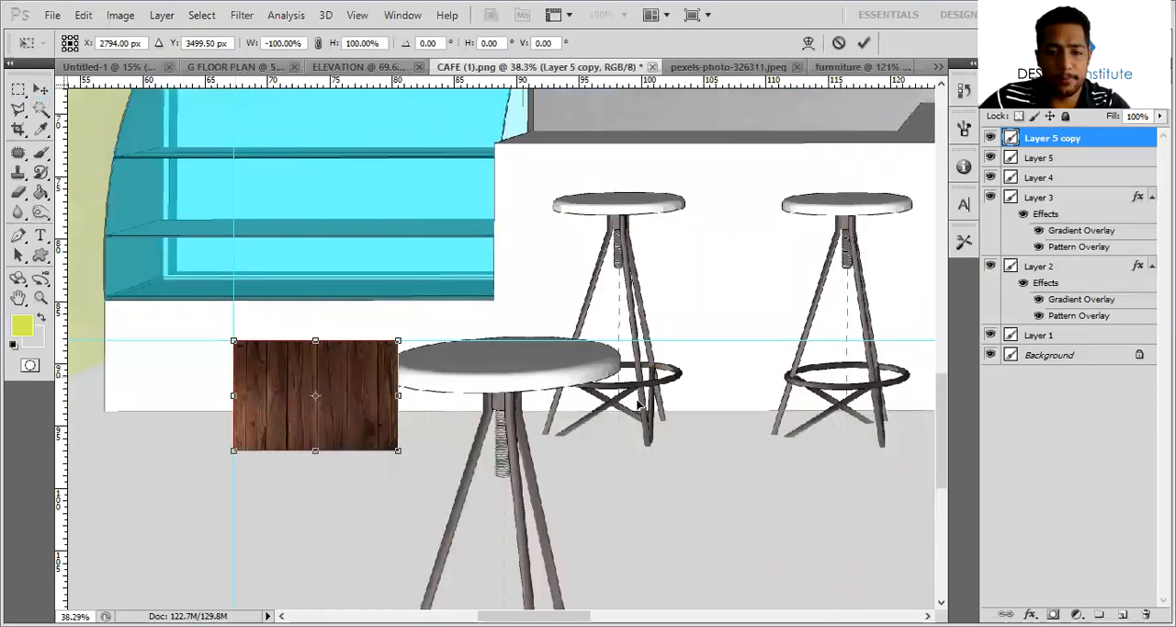
{"action": "key", "text": "Return"}
Repeat the mirrored pair of wood tiles side by side along the horizontal guide until the strip spans the back wall's width
{"action": "left_click_drag", "start_coordinate": [640, 405], "coordinate": [674, 393], "text": "alt"}
{"action": "scroll", "coordinate": [559, 386], "scroll_direction": "down", "scroll_amount": 2, "text": "ctrl"}
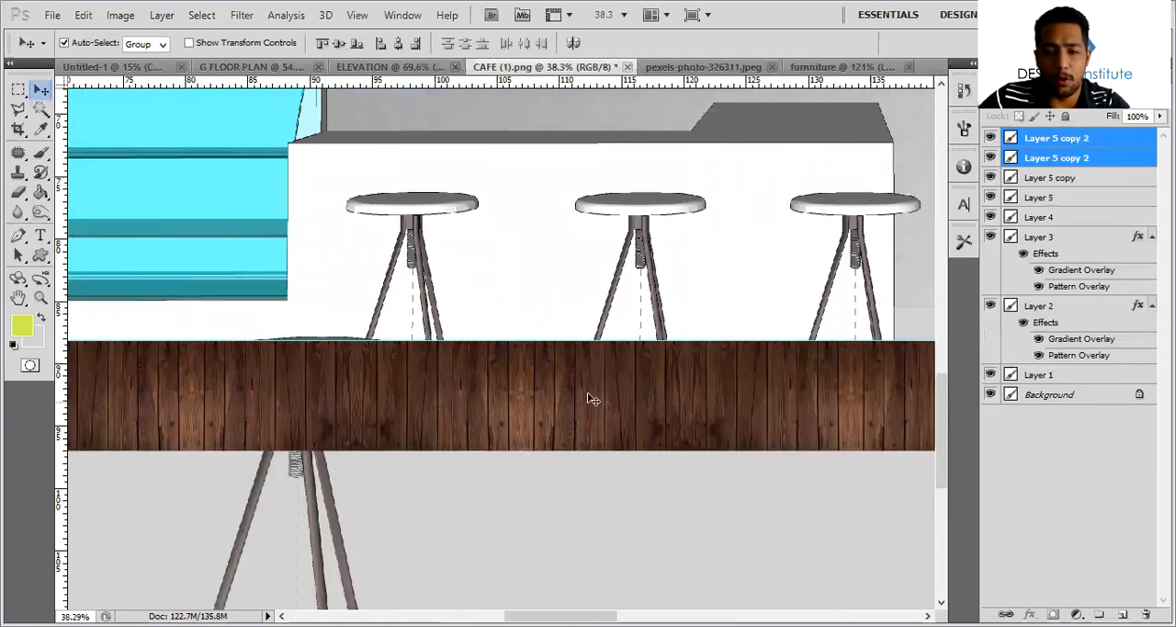
{"action": "scroll", "coordinate": [583, 390], "scroll_direction": "down", "scroll_amount": 3, "text": "ctrl"}
{"action": "scroll", "coordinate": [698, 401], "scroll_direction": "right", "scroll_amount": 2}
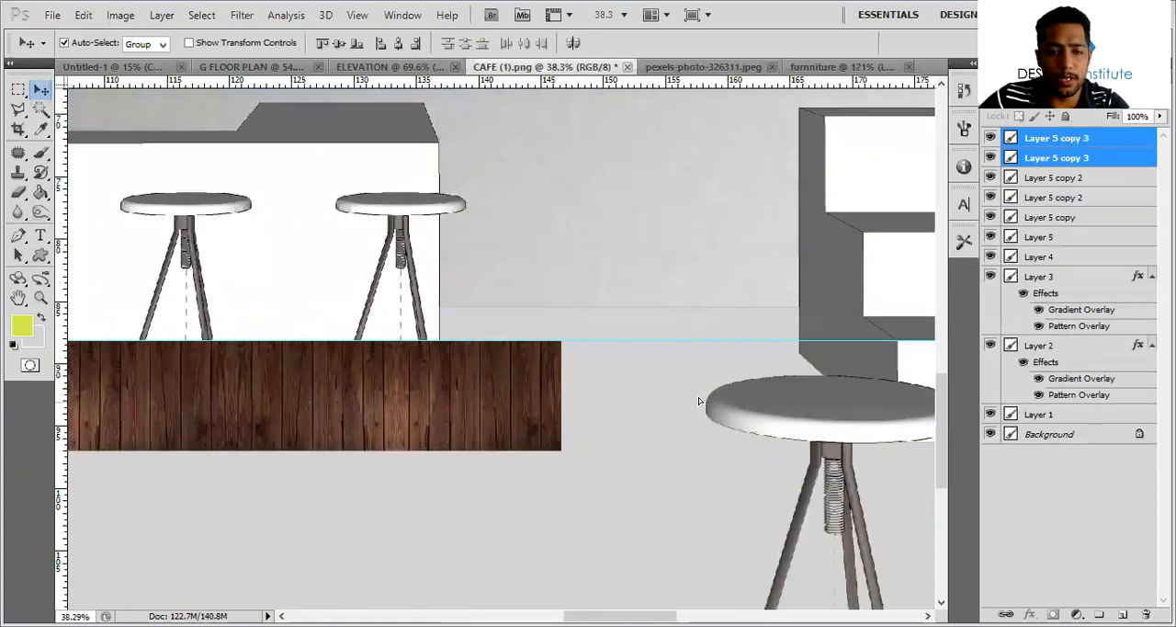
{"action": "left_click_drag", "start_coordinate": [308, 405], "coordinate": [637, 404], "text": "alt"}
{"action": "scroll", "coordinate": [552, 393], "scroll_direction": "down", "scroll_amount": 2, "text": "ctrl"}
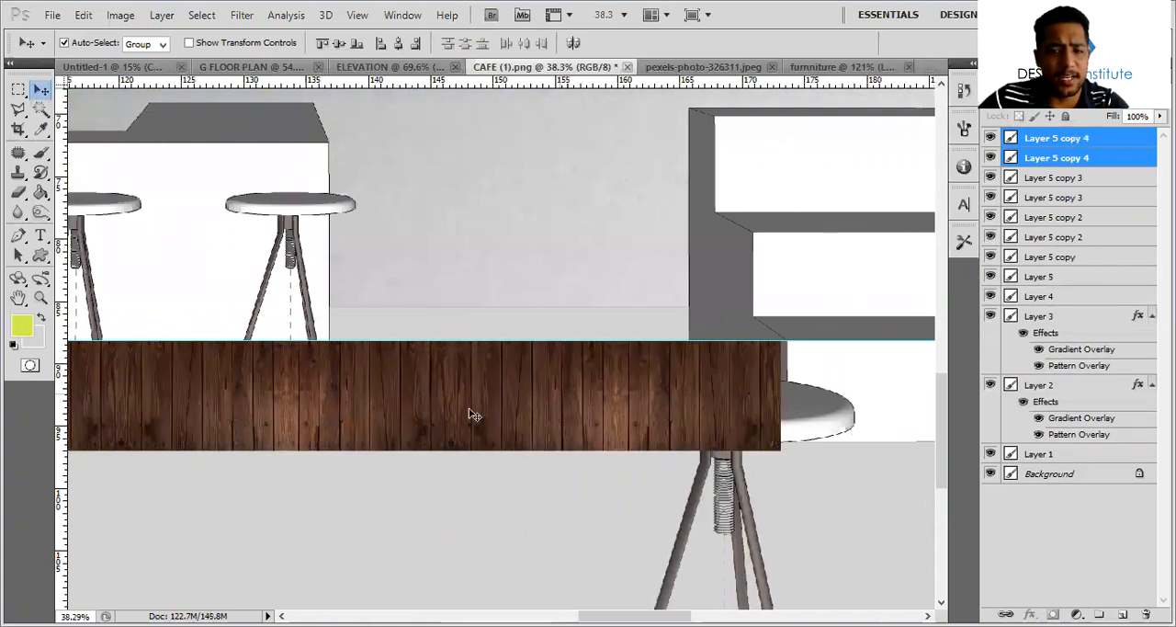
{"action": "scroll", "coordinate": [417, 393], "scroll_direction": "down", "scroll_amount": 3, "text": "ctrl"}
{"action": "left_click_drag", "start_coordinate": [340, 390], "coordinate": [675, 394], "text": "alt"}
{"action": "scroll", "coordinate": [689, 391], "scroll_direction": "down", "scroll_amount": 3, "text": "alt"}
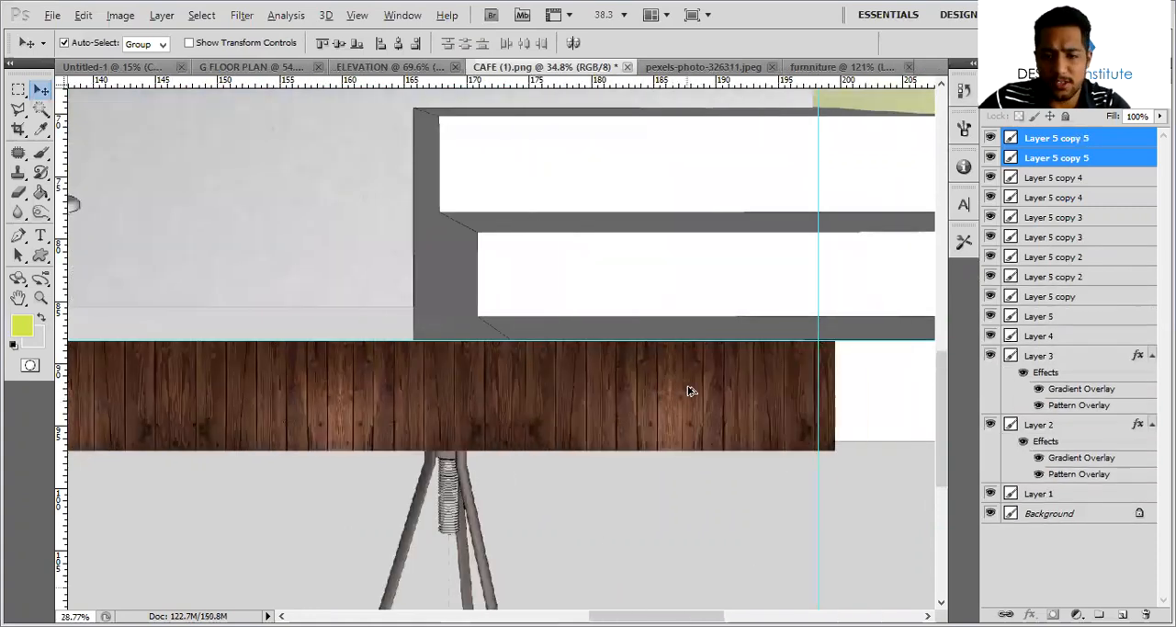
{"action": "scroll", "coordinate": [691, 392], "scroll_direction": "down", "scroll_amount": 4, "text": "alt"}
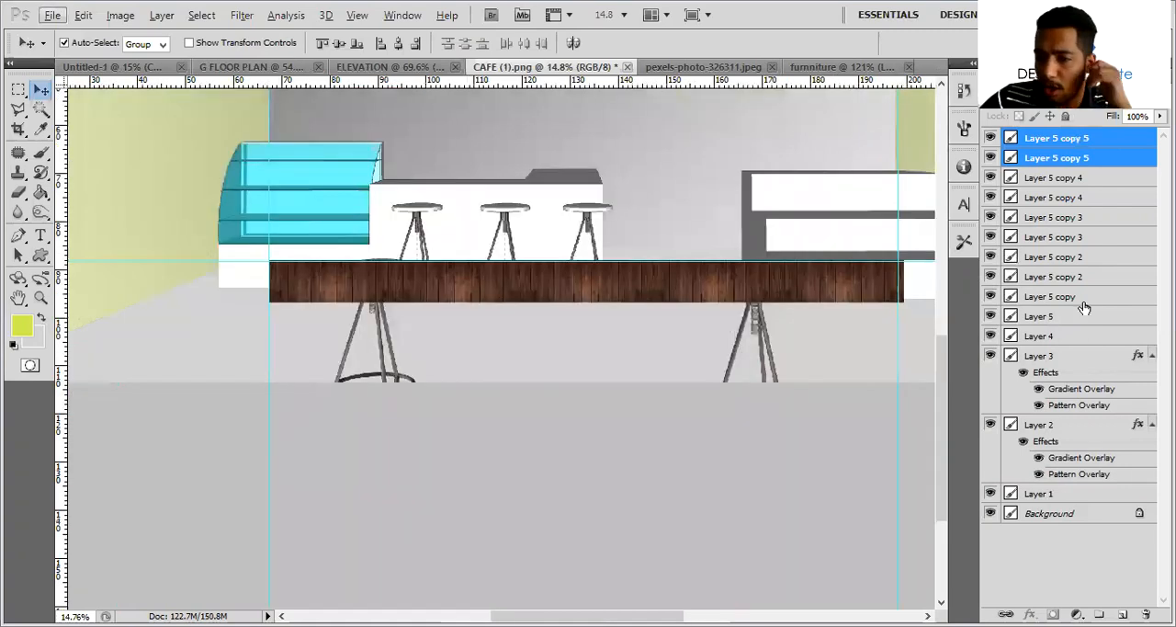
Select all wood tile layers from Layer 5 to Layer 5 copy 5 and scale them to 98.88% to fit between the vertical guides
{"action": "left_click", "coordinate": [1084, 313]}
{"action": "left_click", "coordinate": [1090, 154], "text": "shift"}
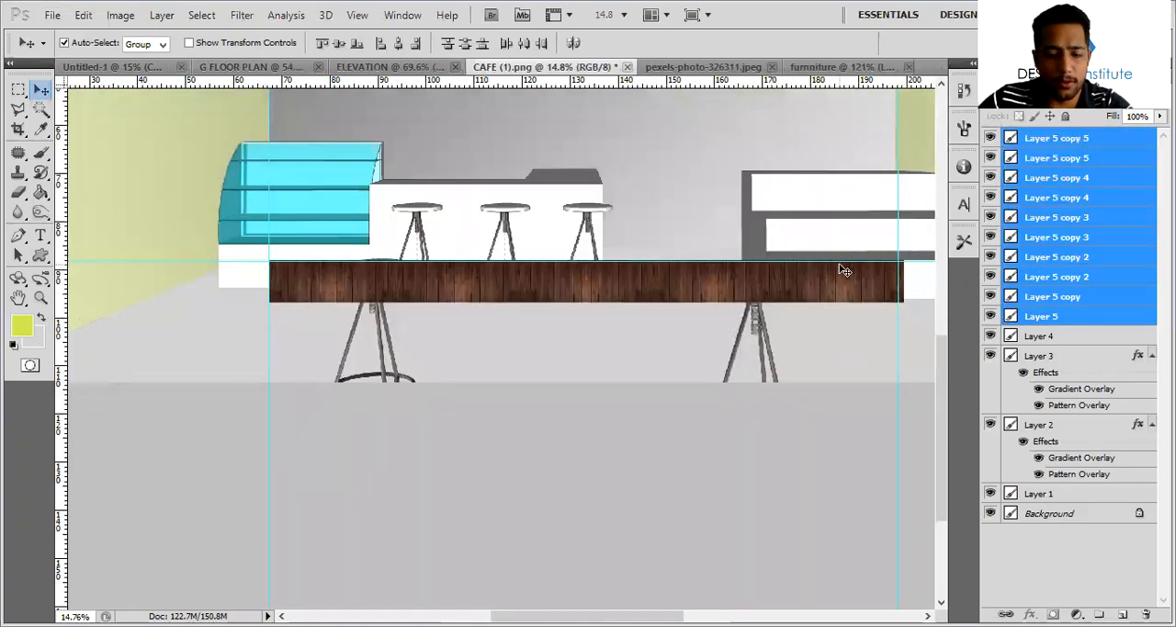
{"action": "key", "text": "ctrl+t"}
{"action": "left_click_drag", "start_coordinate": [904, 301], "coordinate": [898, 298], "text": "shift"}
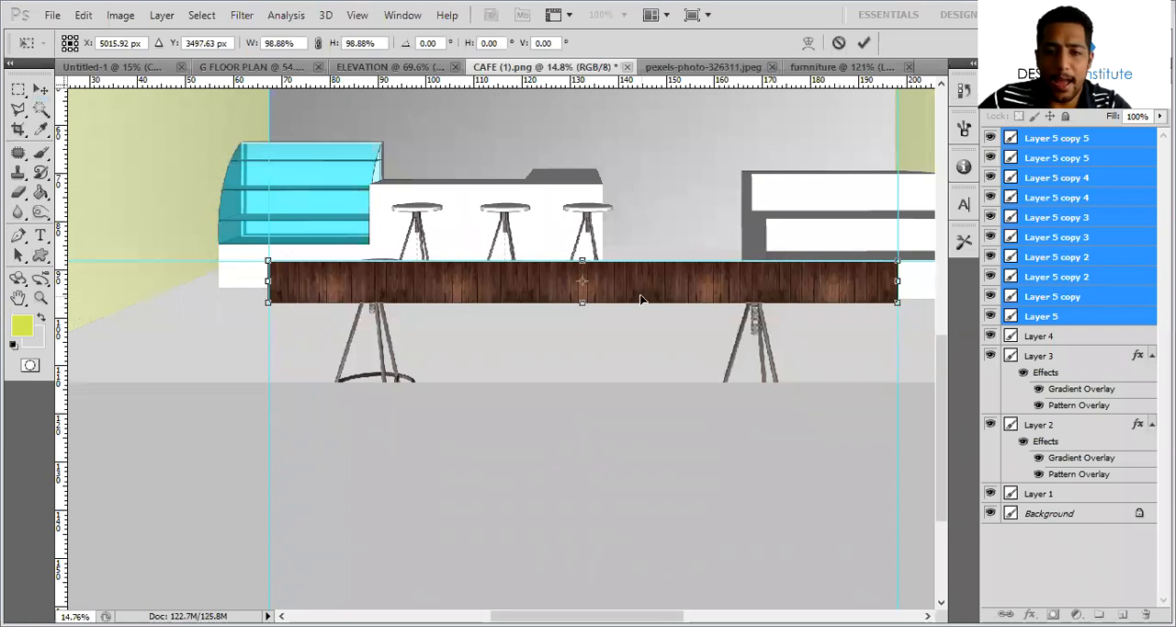
{"action": "key", "text": "Return"}
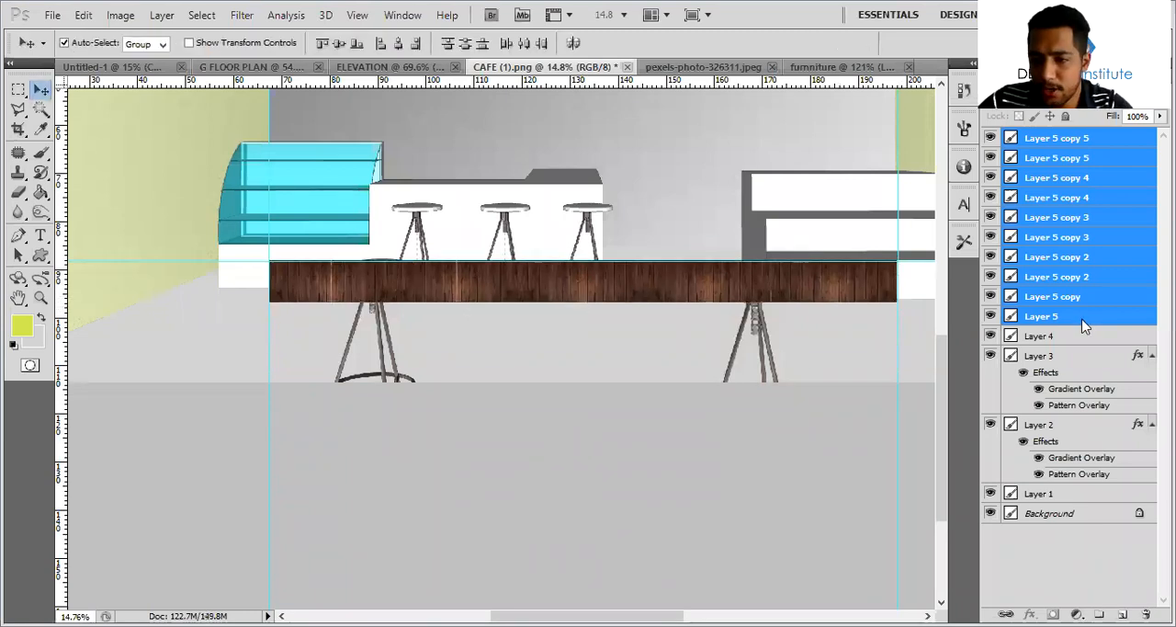
{"action": "right_click", "coordinate": [1083, 321]}
{"action": "left_click", "coordinate": [997, 533]}
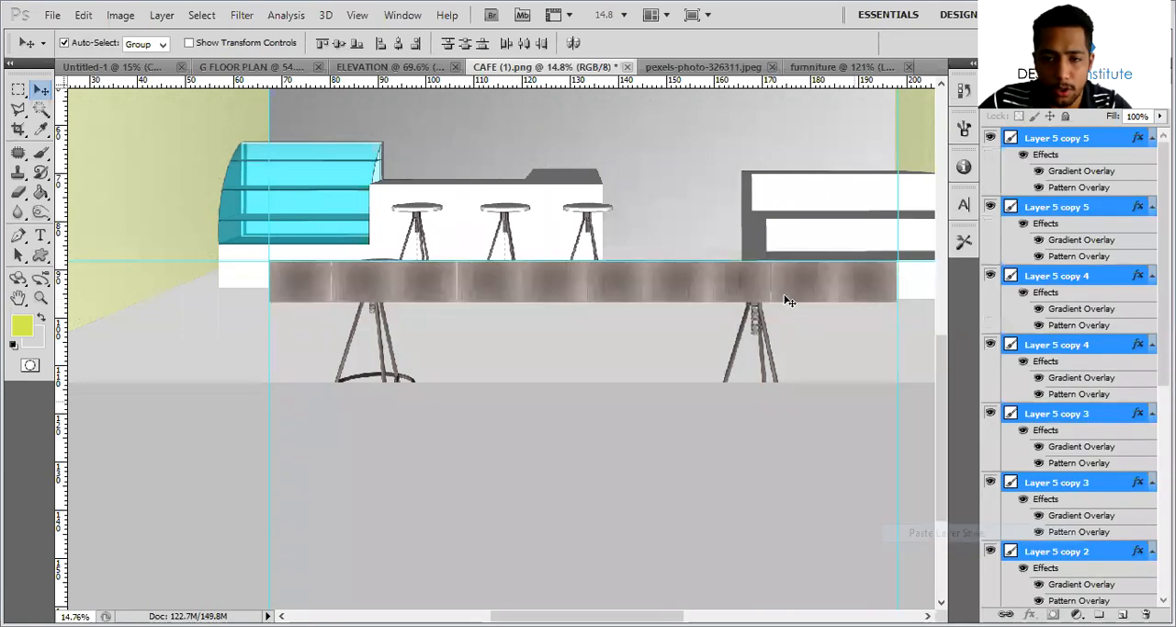
{"action": "key", "text": "ctrl+z"}
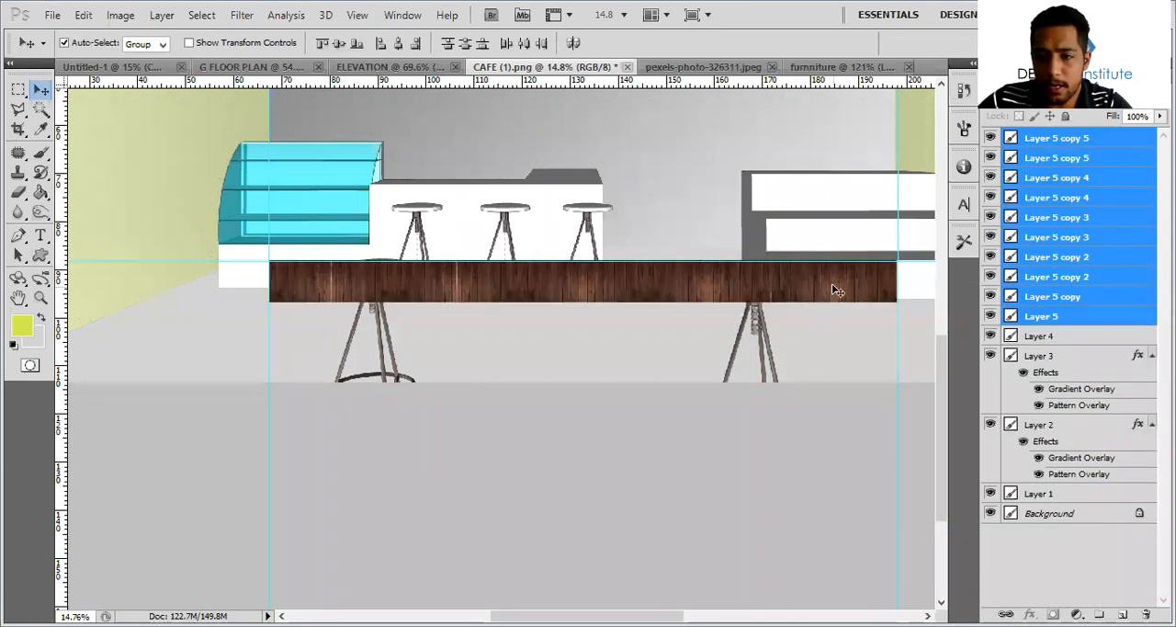
Merge the wood tile layers into one strip and add a vertically mirrored duplicate directly below it
{"action": "right_click", "coordinate": [1089, 322]}
{"action": "left_click", "coordinate": [990, 575]}
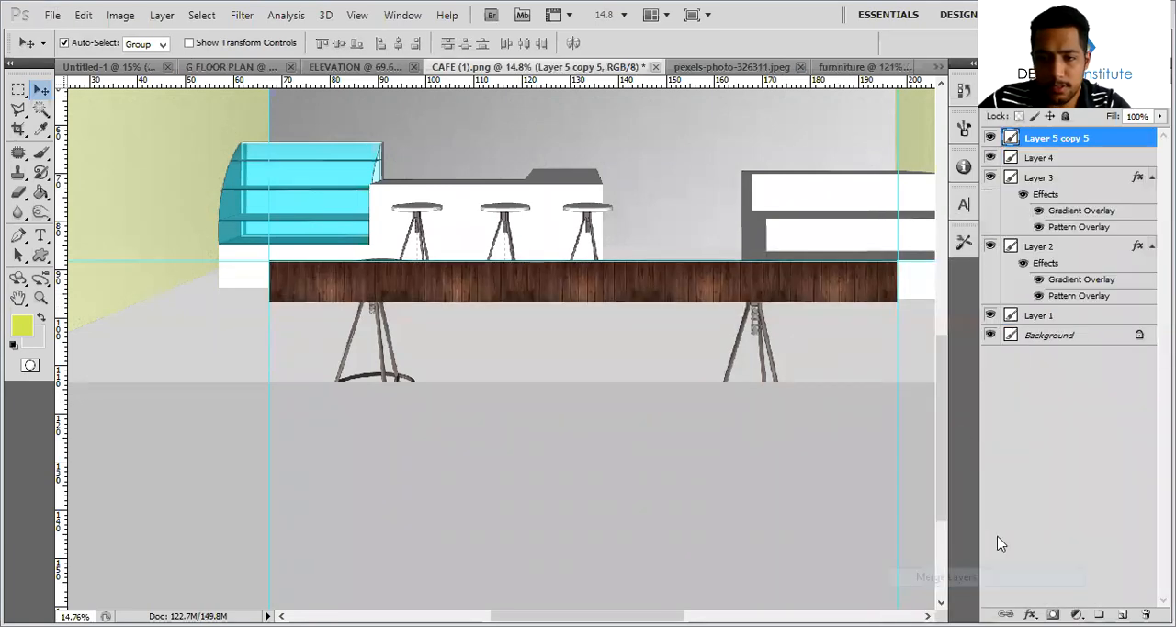
{"action": "left_click_drag", "start_coordinate": [732, 297], "coordinate": [694, 330]}
{"action": "key", "text": "ctrl+j"}
{"action": "key", "text": "ctrl+t"}
{"action": "key", "text": "Return"}
{"action": "scroll", "coordinate": [594, 307], "scroll_direction": "up", "scroll_amount": 5, "text": "alt"}
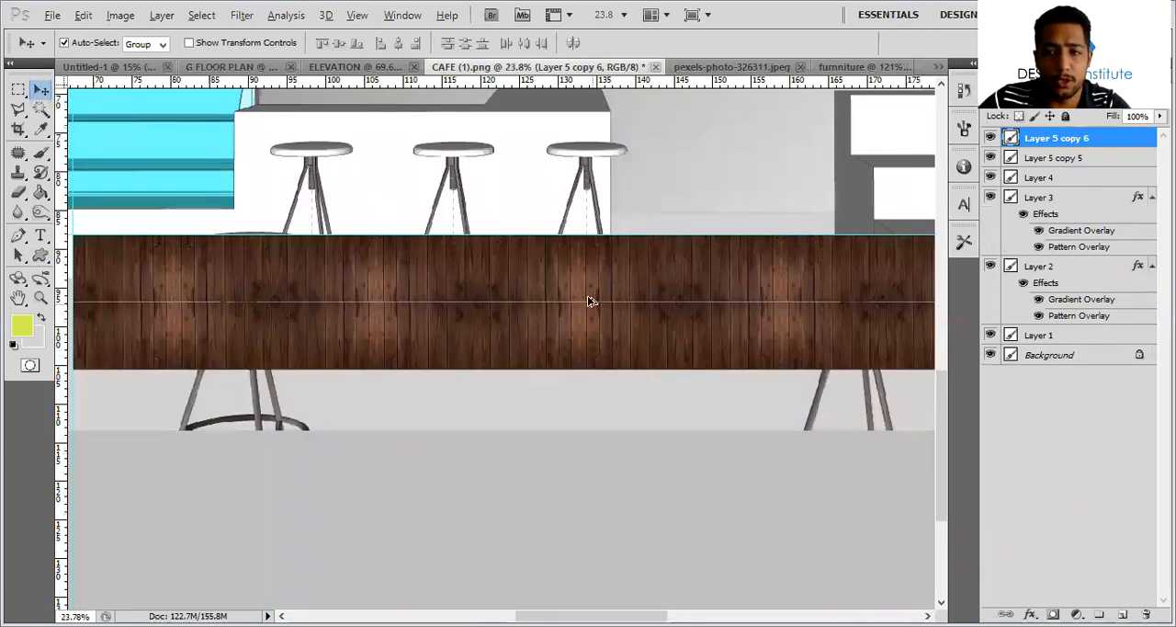
{"action": "scroll", "coordinate": [591, 300], "scroll_direction": "down", "scroll_amount": 6, "text": "alt"}
{"action": "left_click", "coordinate": [1103, 158], "text": "shift"}
{"action": "right_click", "coordinate": [1107, 162]}
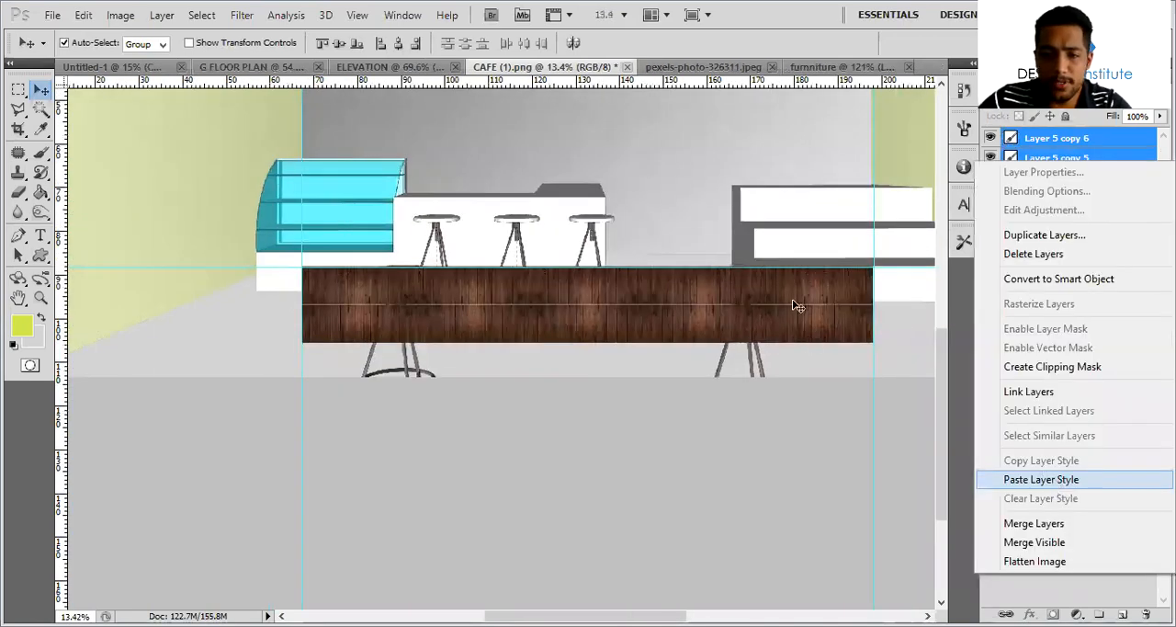
{"action": "left_click", "coordinate": [1057, 479]}
{"action": "key", "text": "ctrl+alt+z"}
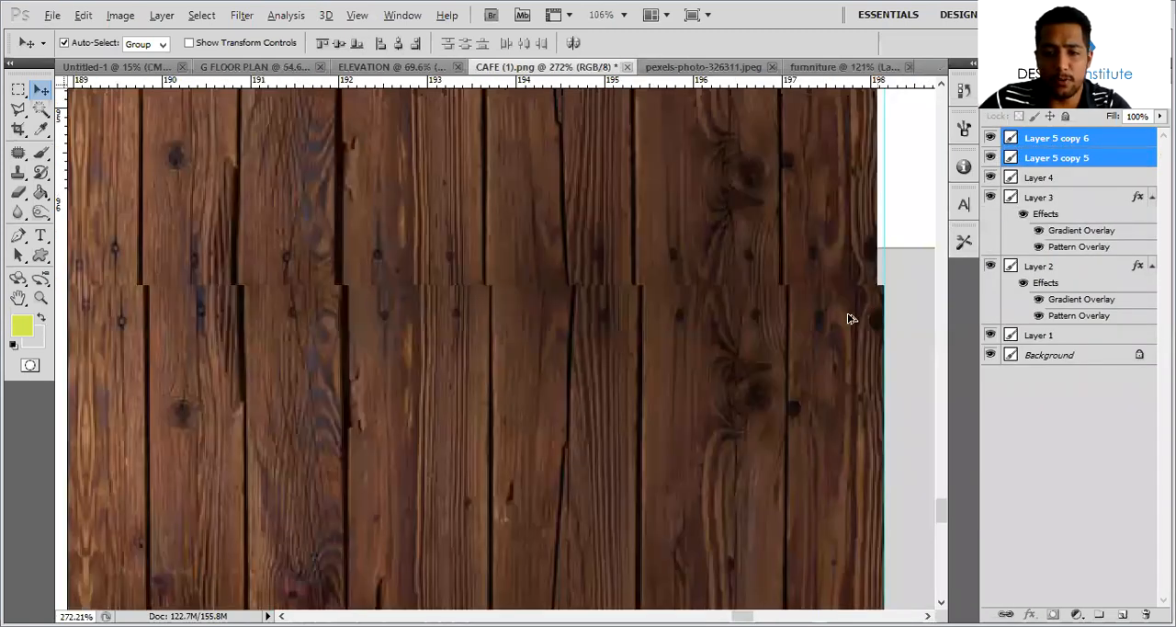
Close the thin seam between the upper and lower wood strips
{"action": "left_click_drag", "start_coordinate": [871, 319], "coordinate": [861, 323]}
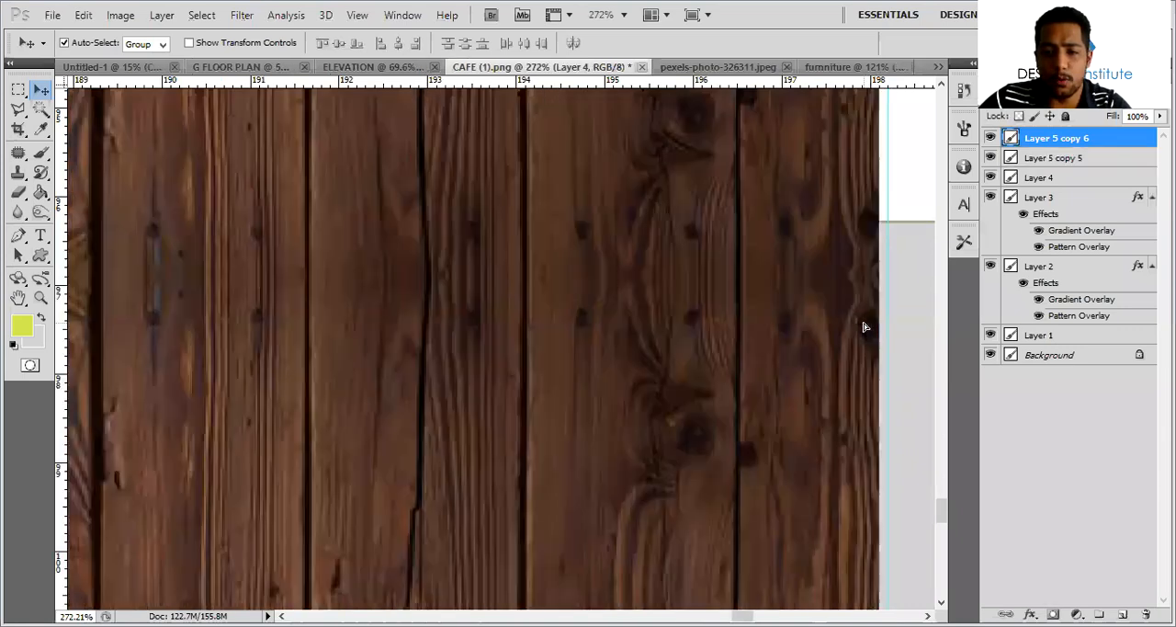
{"action": "left_click", "coordinate": [1080, 158], "text": "shift"}
{"action": "right_click", "coordinate": [1081, 158]}
{"action": "left_click", "coordinate": [1073, 479]}
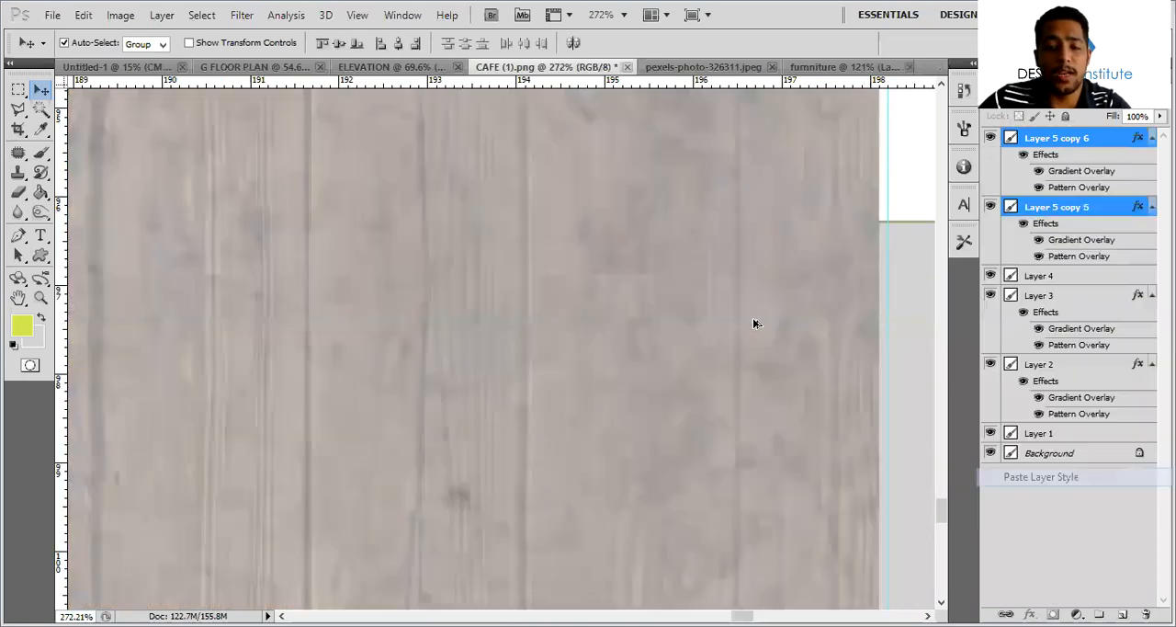
{"action": "scroll", "coordinate": [761, 311], "scroll_direction": "down", "scroll_amount": 3, "text": "alt"}
{"action": "key", "text": "ctrl+z"}
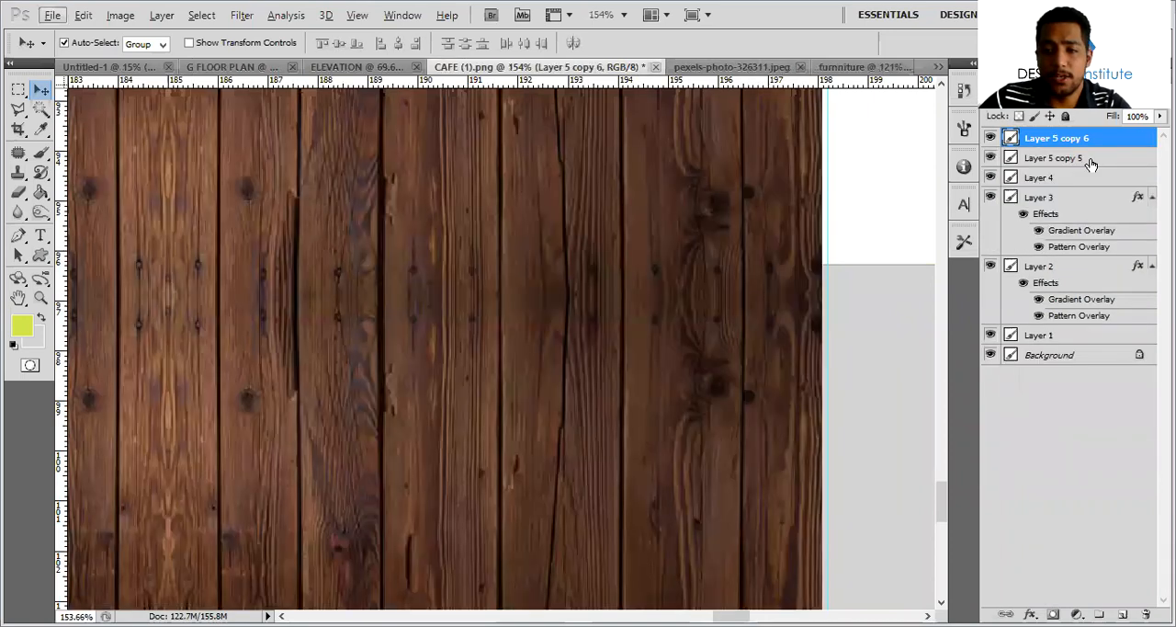
Merge the two wood strips into one layer and scale it to 100.16% so its edge meets the vertical guide
{"action": "right_click", "coordinate": [1055, 526]}
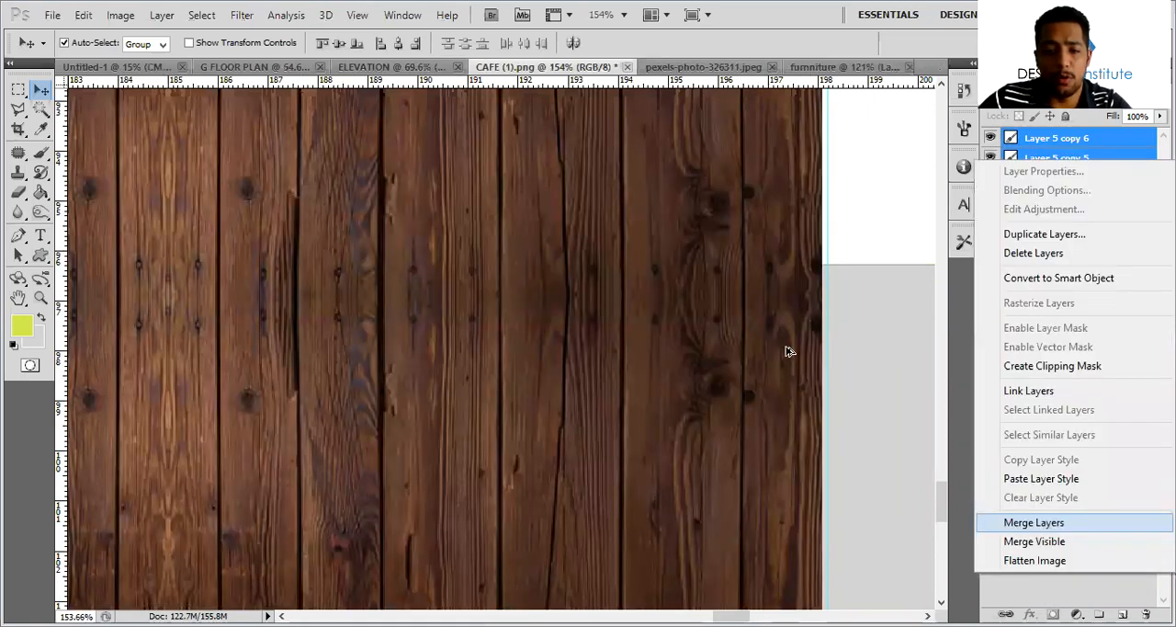
{"action": "key", "text": "Return"}
{"action": "scroll", "coordinate": [777, 322], "scroll_direction": "down", "scroll_amount": 5, "text": "alt"}
{"action": "scroll", "coordinate": [776, 289], "scroll_direction": "down", "scroll_amount": 3, "text": "alt"}
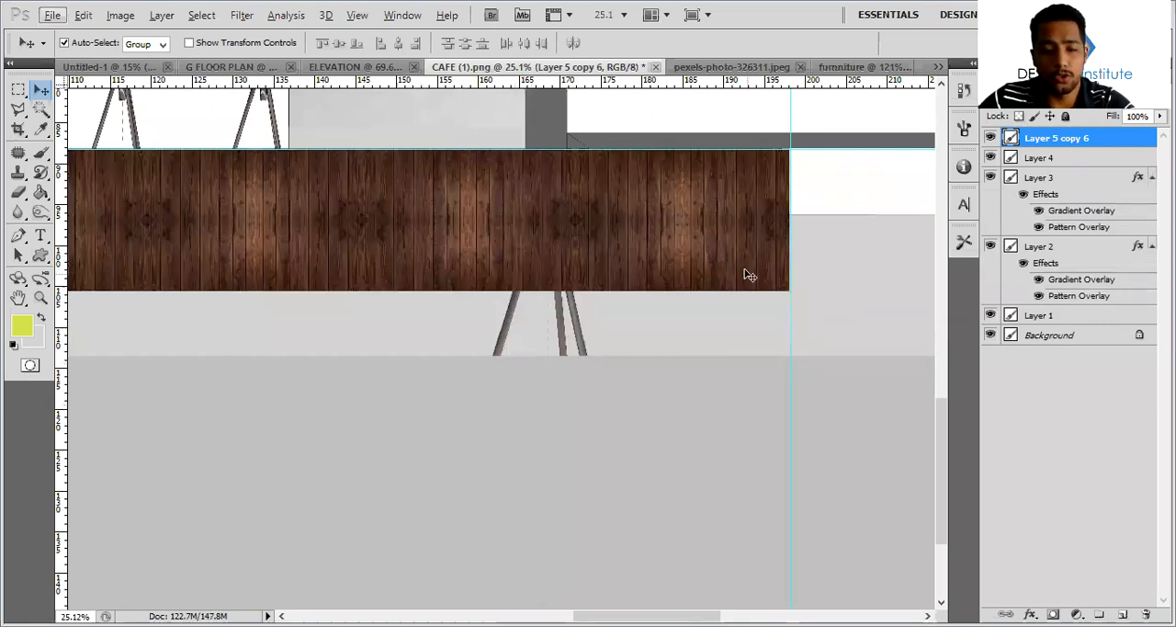
{"action": "key", "text": "ctrl+t"}
{"action": "left_click_drag", "start_coordinate": [790, 292], "coordinate": [792, 293]}
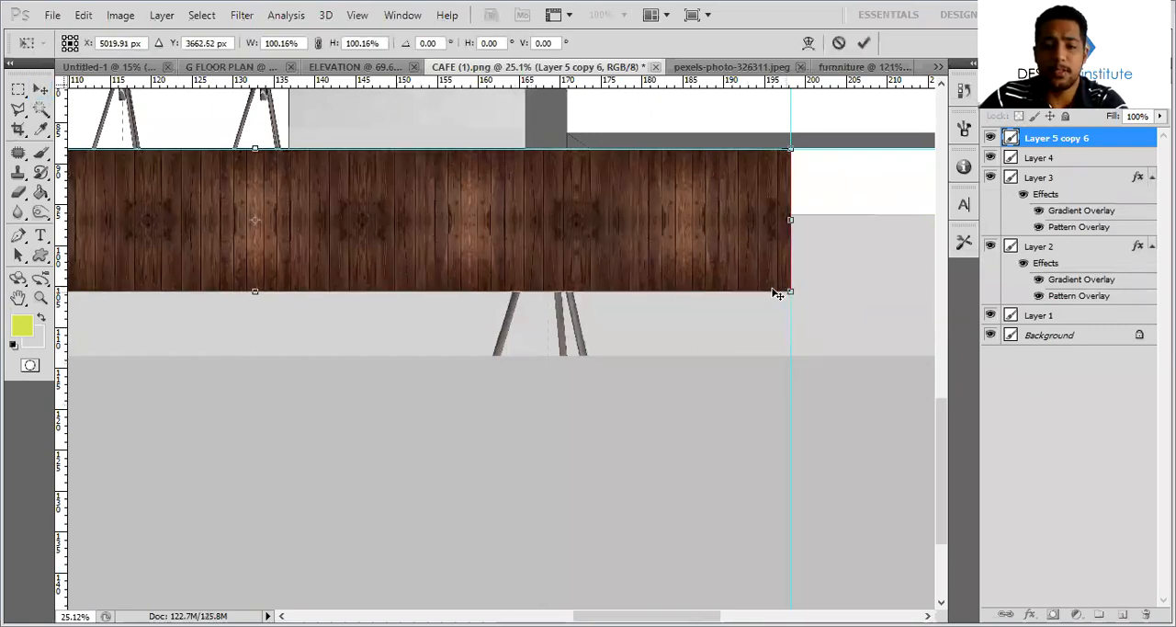
{"action": "key", "text": "Return"}
Distort the wood layer into floor perspective, pulling its two front corners outward and down beyond the image edges to cover the floor
{"action": "scroll", "coordinate": [591, 465], "scroll_direction": "down", "scroll_amount": 4, "text": "alt"}
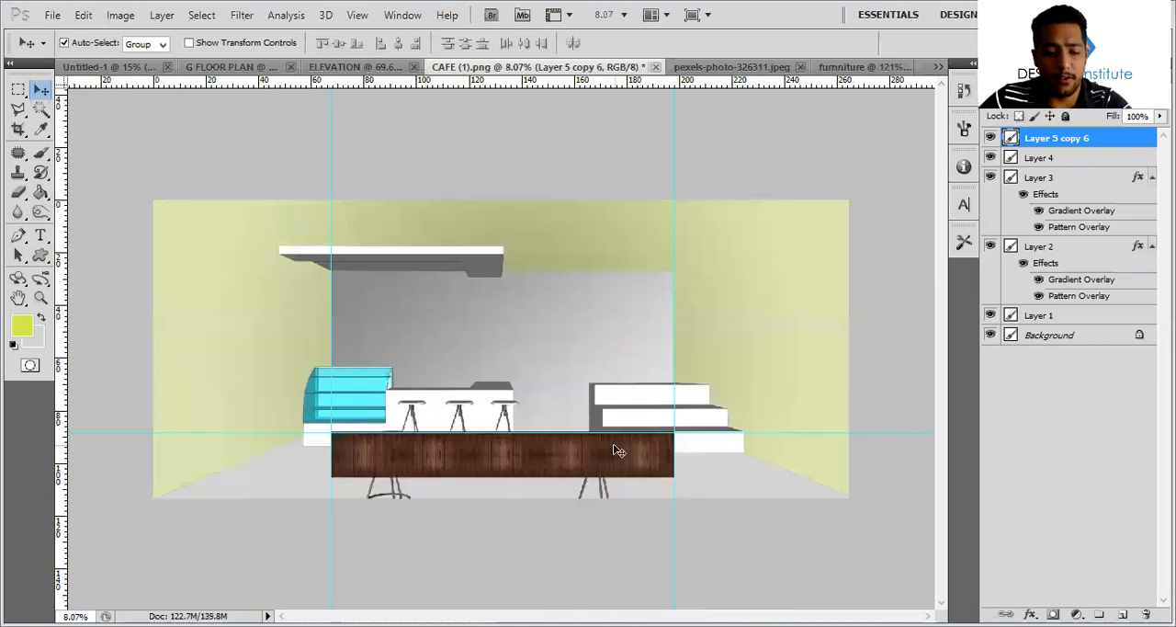
{"action": "key", "text": "ctrl+t"}
{"action": "left_click_drag", "start_coordinate": [675, 478], "coordinate": [899, 509], "text": "ctrl"}
{"action": "left_click_drag", "start_coordinate": [330, 476], "coordinate": [113, 512], "text": "ctrl"}
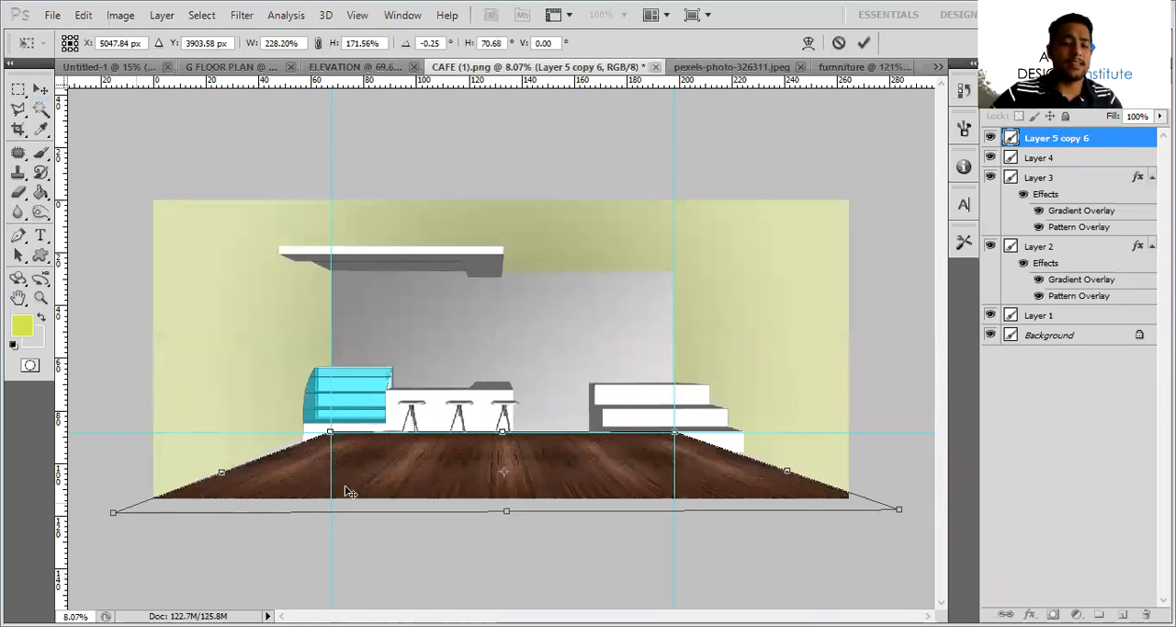
{"action": "key", "text": "Return"}
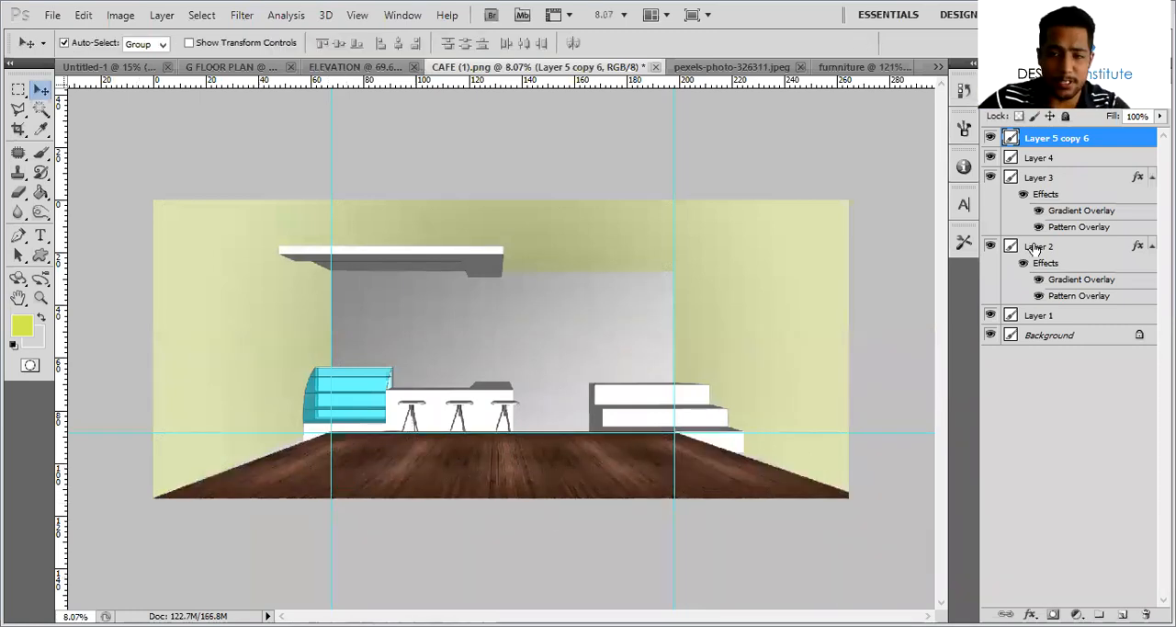
Trim the wood plank layer to the visible floor by deleting everything outside Layer 4's outline, and clear the selection
{"action": "left_click", "coordinate": [991, 138]}
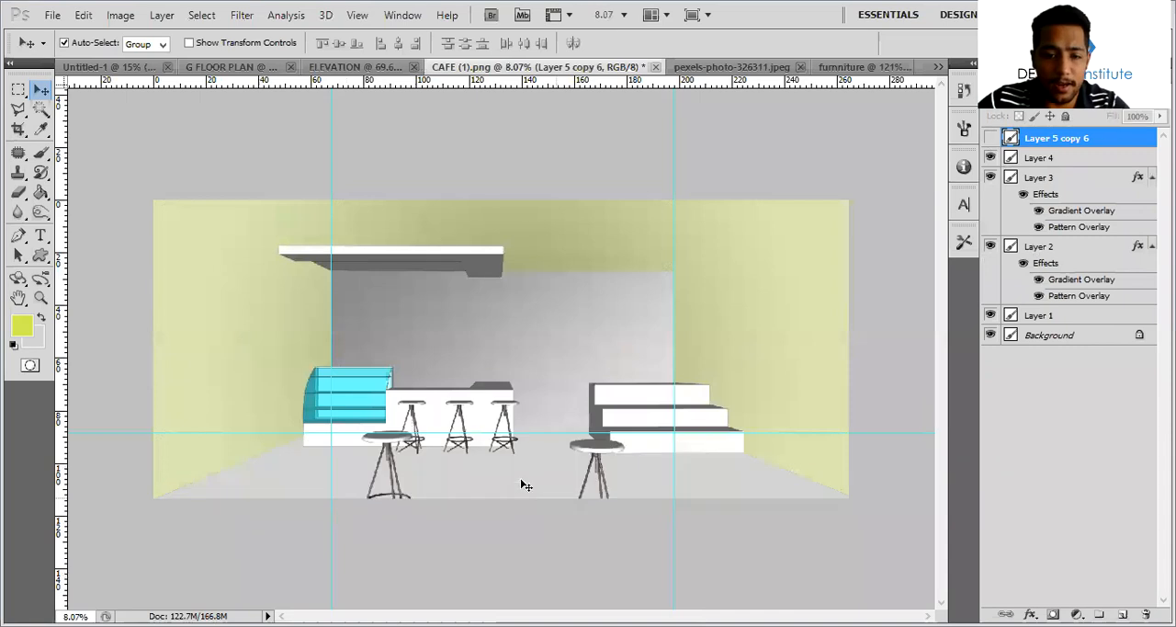
{"action": "left_click", "coordinate": [522, 483]}
{"action": "left_click", "coordinate": [991, 138]}
{"action": "left_click", "coordinate": [1011, 157], "text": "ctrl"}
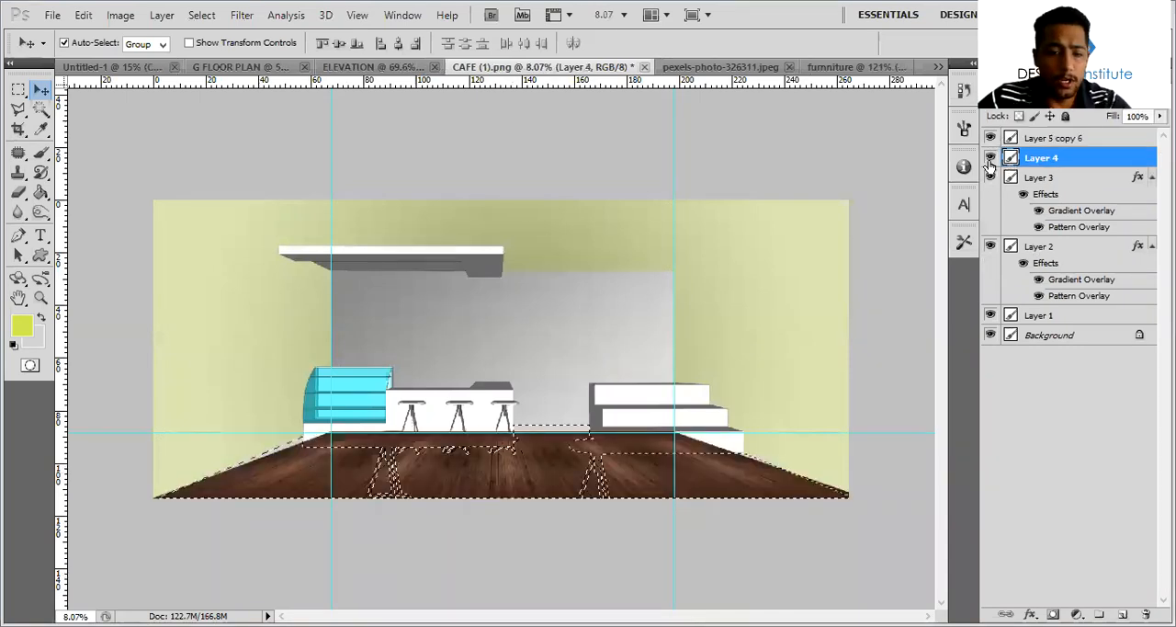
{"action": "key", "text": "w"}
{"action": "right_click", "coordinate": [700, 218]}
{"action": "left_click", "coordinate": [683, 241]}
{"action": "left_click", "coordinate": [1110, 142]}
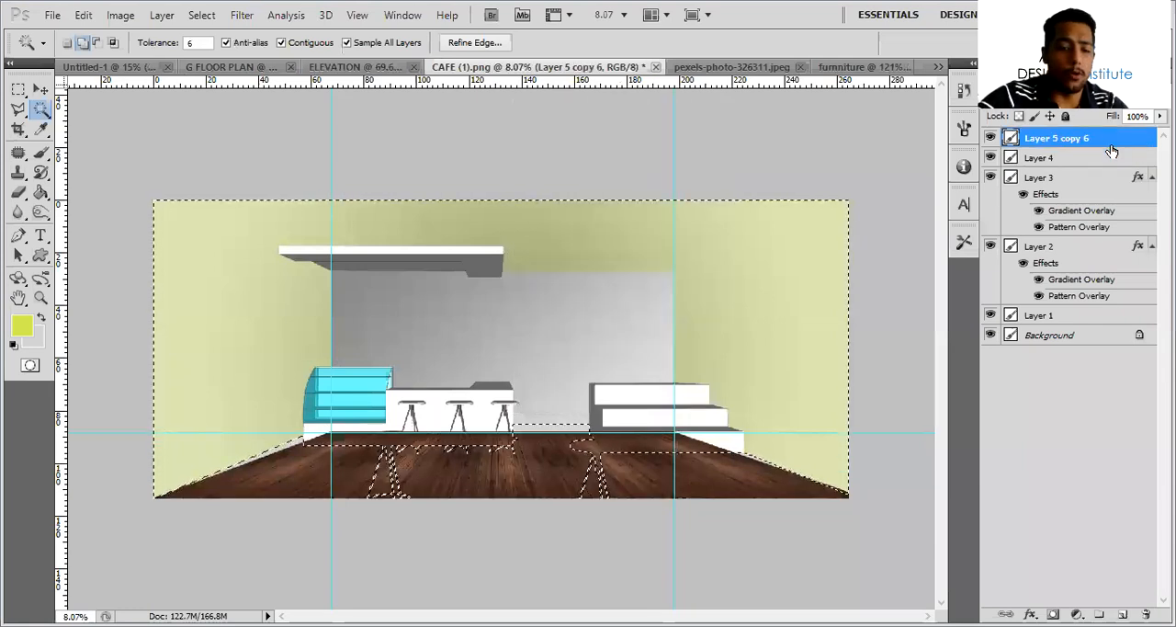
{"action": "key", "text": "Delete"}
{"action": "key", "text": "ctrl+d"}
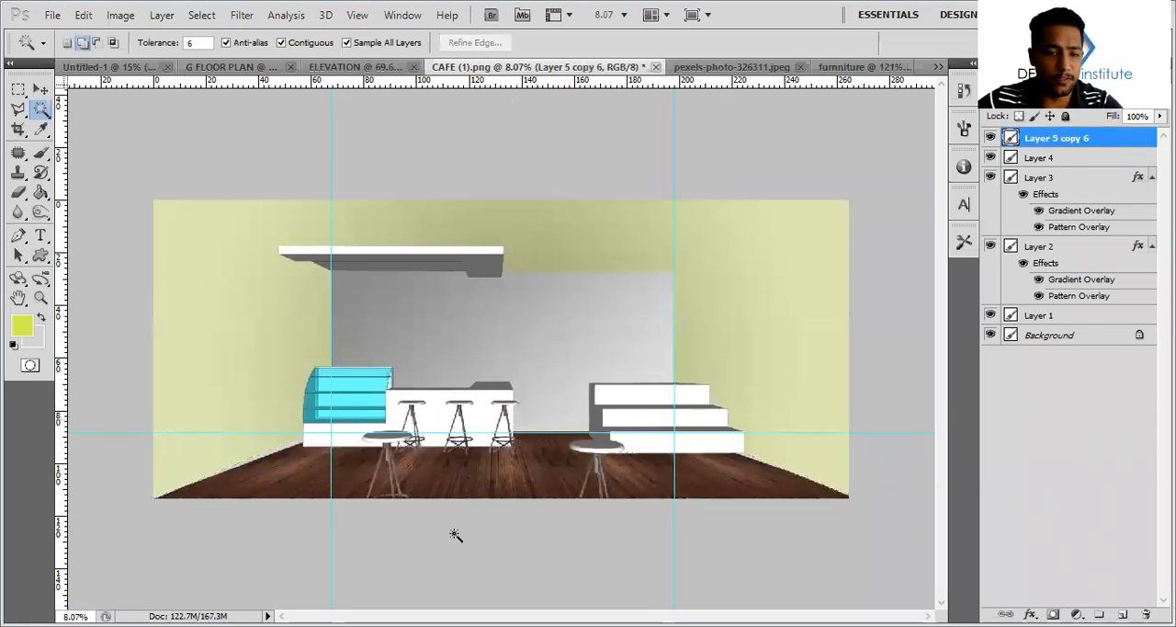
Examine the trimmed wood floor around the stool legs, the counter and the stepped seating
{"action": "scroll", "coordinate": [454, 535], "scroll_direction": "up", "scroll_amount": 2, "text": "alt"}
{"action": "scroll", "coordinate": [412, 421], "scroll_direction": "up", "scroll_amount": 2, "text": "alt"}
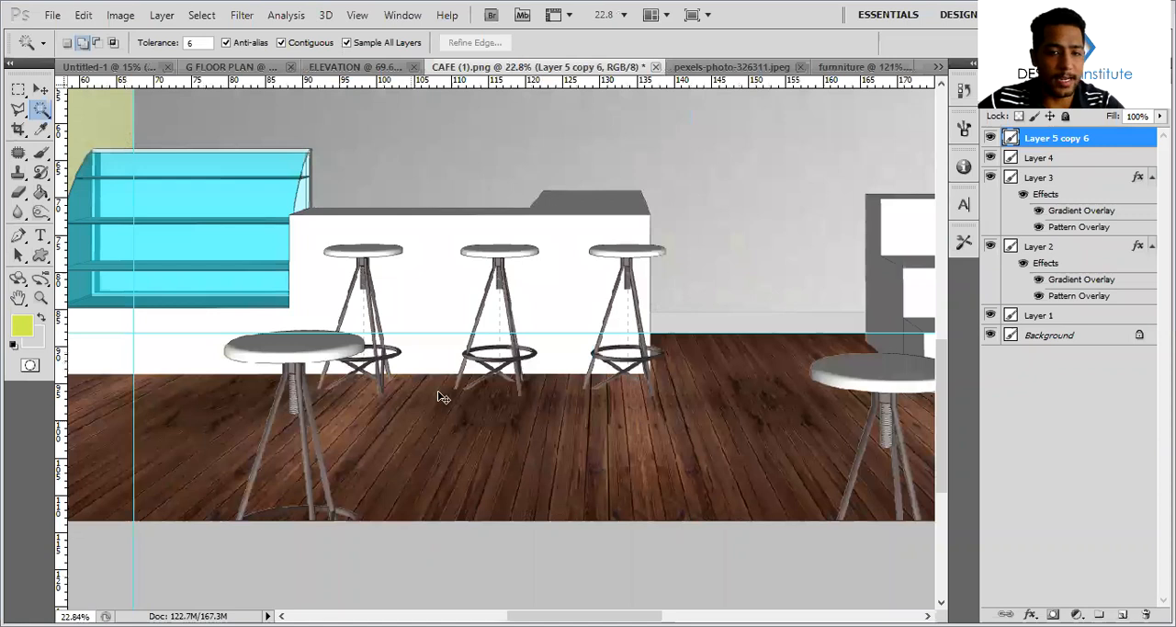
{"action": "scroll", "coordinate": [402, 387], "scroll_direction": "down", "scroll_amount": 2}
{"action": "scroll", "coordinate": [401, 387], "scroll_direction": "up", "scroll_amount": 3, "text": "ctrl"}
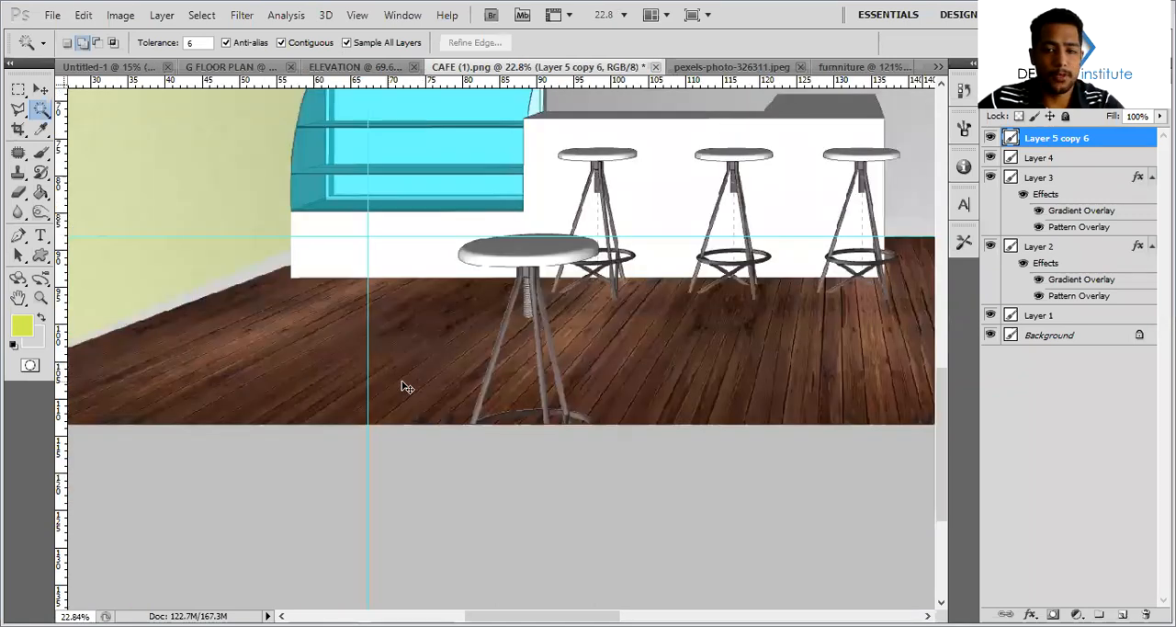
{"action": "scroll", "coordinate": [449, 359], "scroll_direction": "down", "scroll_amount": 7, "text": "ctrl"}
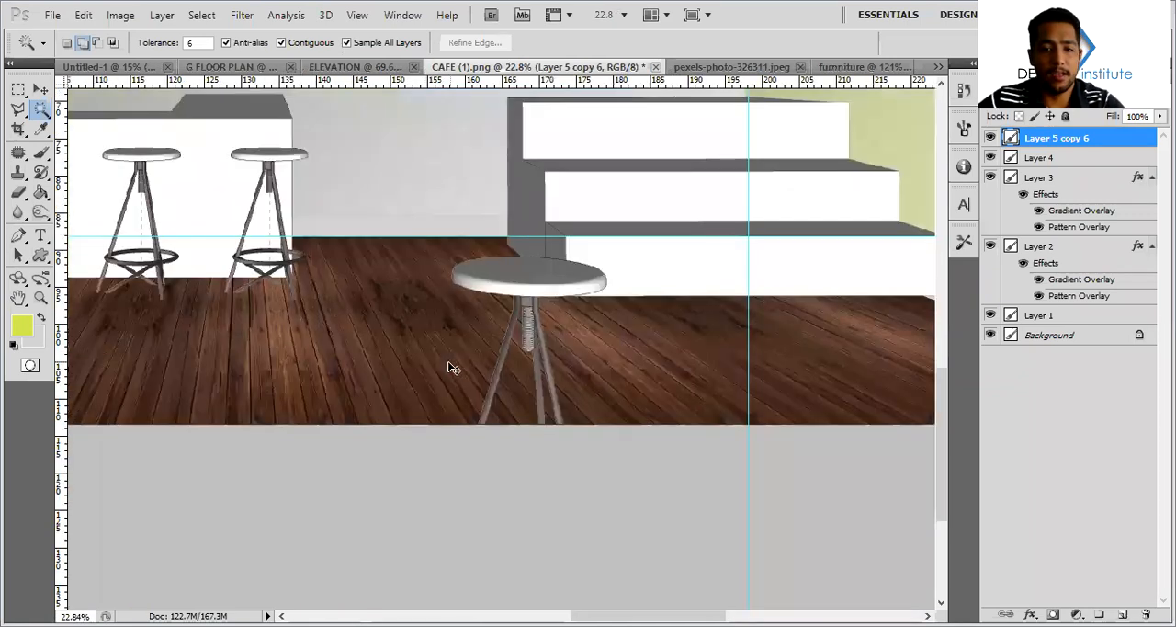
{"action": "scroll", "coordinate": [453, 350], "scroll_direction": "down", "scroll_amount": 1, "text": "alt"}
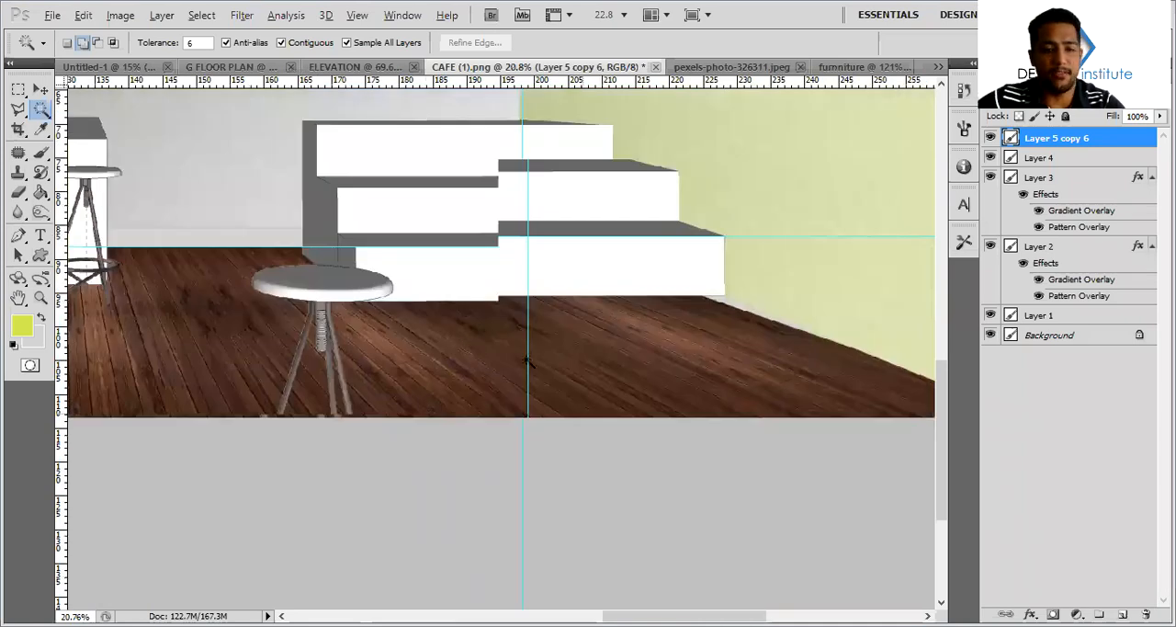
{"action": "scroll", "coordinate": [527, 360], "scroll_direction": "down", "scroll_amount": 9, "text": "alt"}
Open the hanging lamps illustration from the illustration folder and convert its background into an editable layer
{"action": "left_click", "coordinate": [53, 15]}
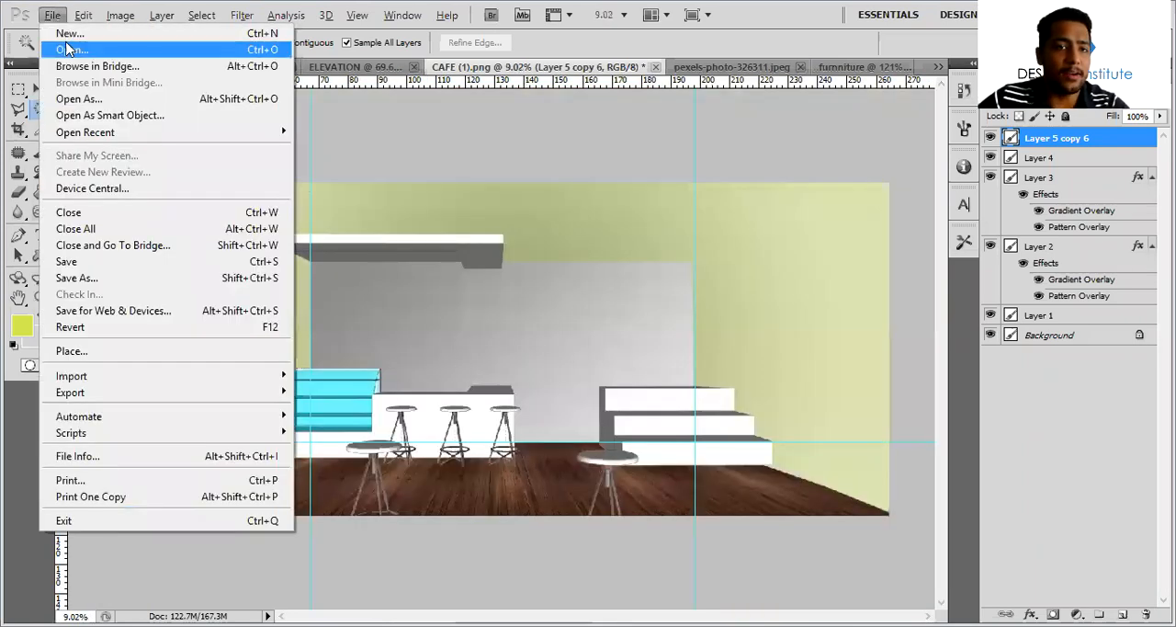
{"action": "left_click", "coordinate": [67, 48]}
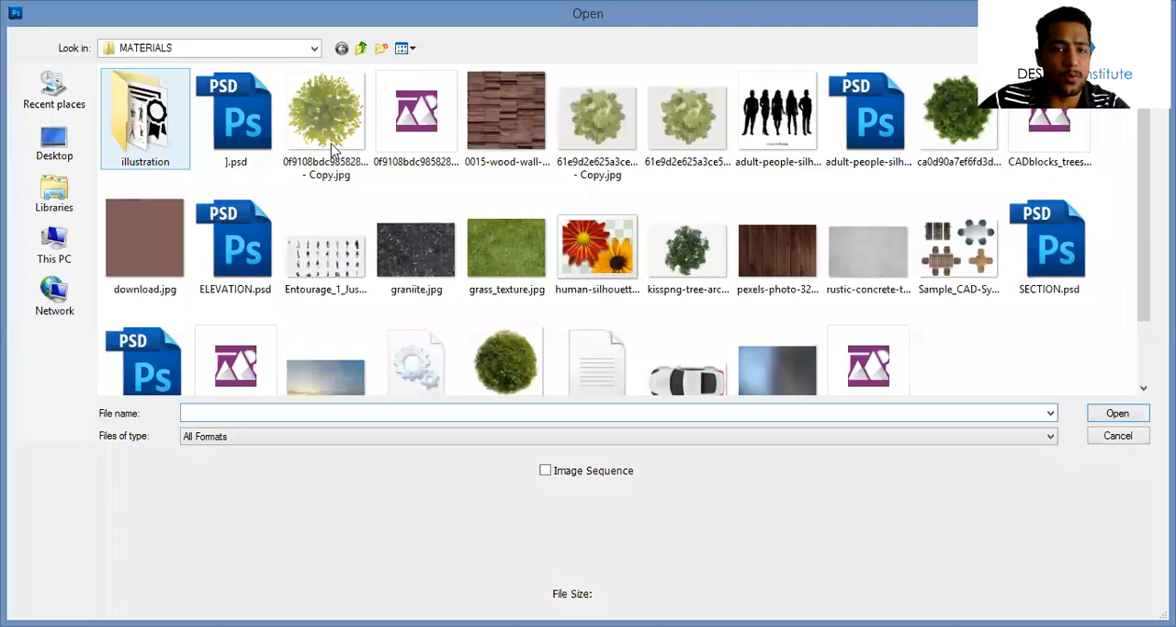
{"action": "left_click", "coordinate": [1115, 415]}
{"action": "left_click", "coordinate": [327, 129]}
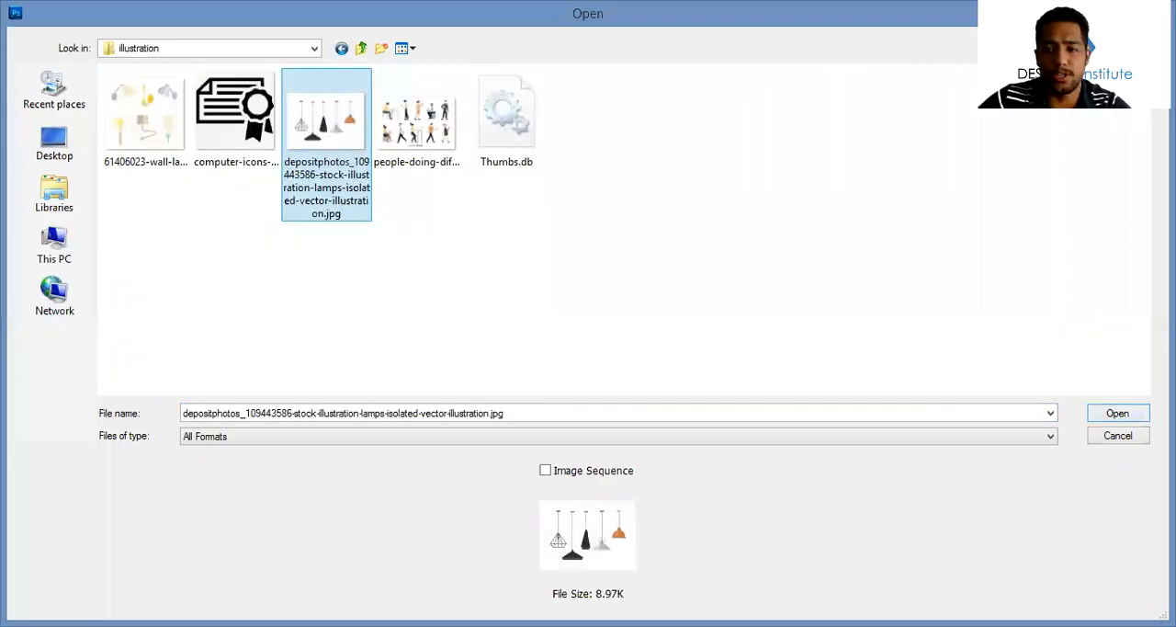
{"action": "left_click", "coordinate": [1117, 414]}
{"action": "double_click", "coordinate": [1117, 149], "text": "alt"}
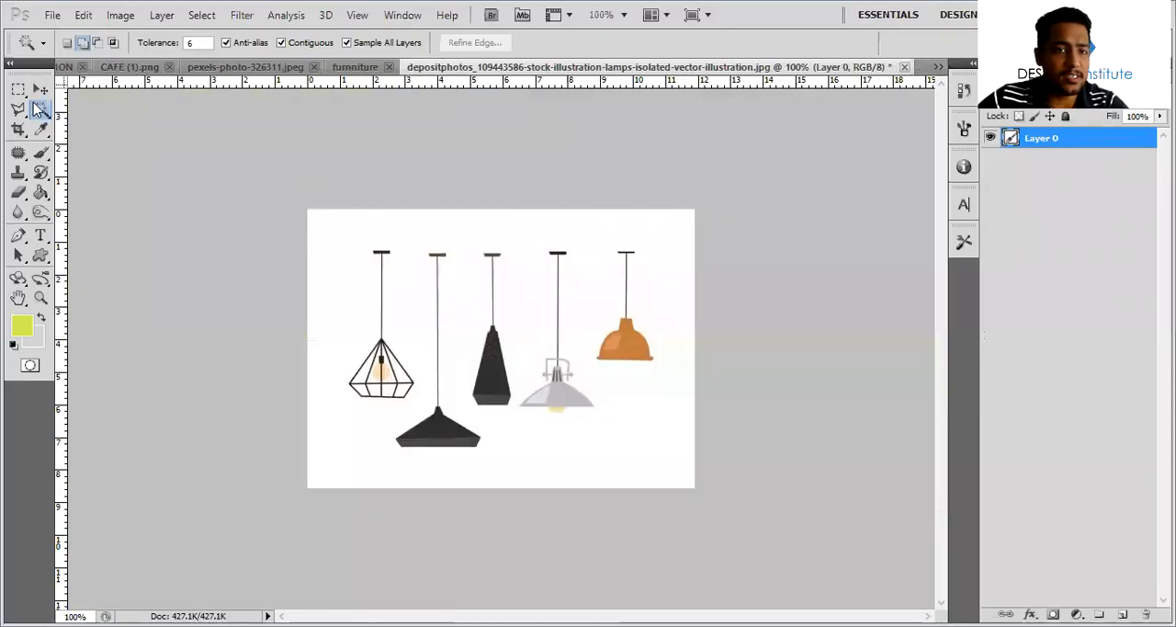
Remove the white background around the hanging lamps and clear the selection
{"action": "left_click", "coordinate": [572, 302]}
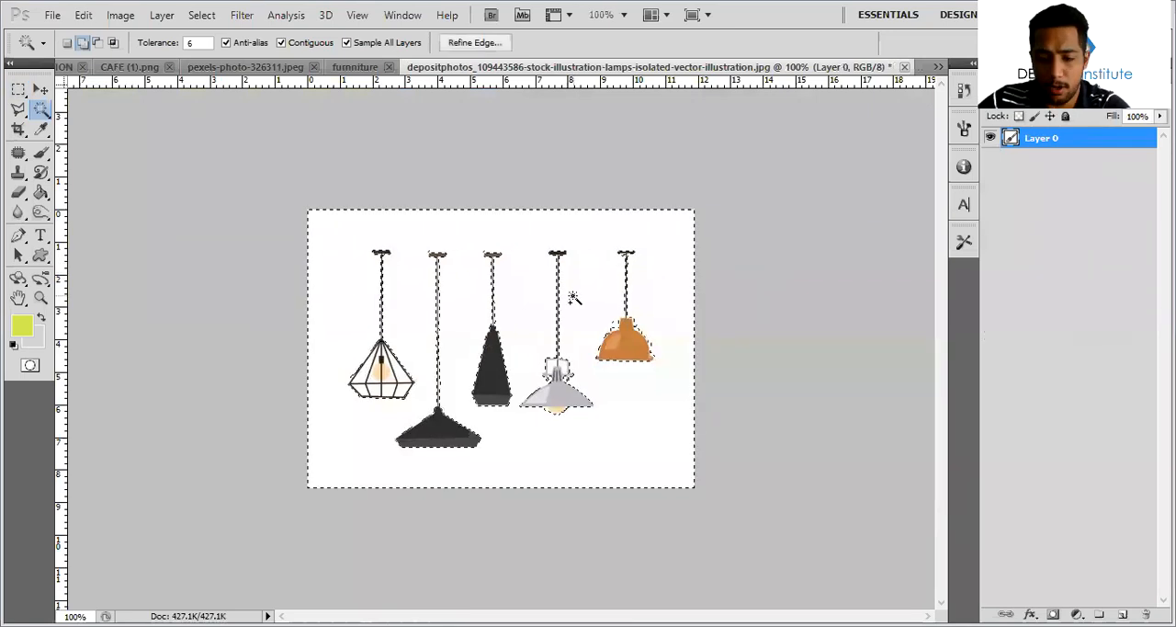
{"action": "key", "text": "Delete"}
{"action": "key", "text": "ctrl+d"}
Cut the wide black pendant lamp out of the illustration and paste it into CAFE (1).png
{"action": "key", "text": "m"}
{"action": "left_click_drag", "start_coordinate": [432, 297], "coordinate": [461, 471]}
{"action": "left_click_drag", "start_coordinate": [385, 420], "coordinate": [511, 480]}
{"action": "left_click", "coordinate": [40, 89]}
{"action": "key", "text": "ctrl+x"}
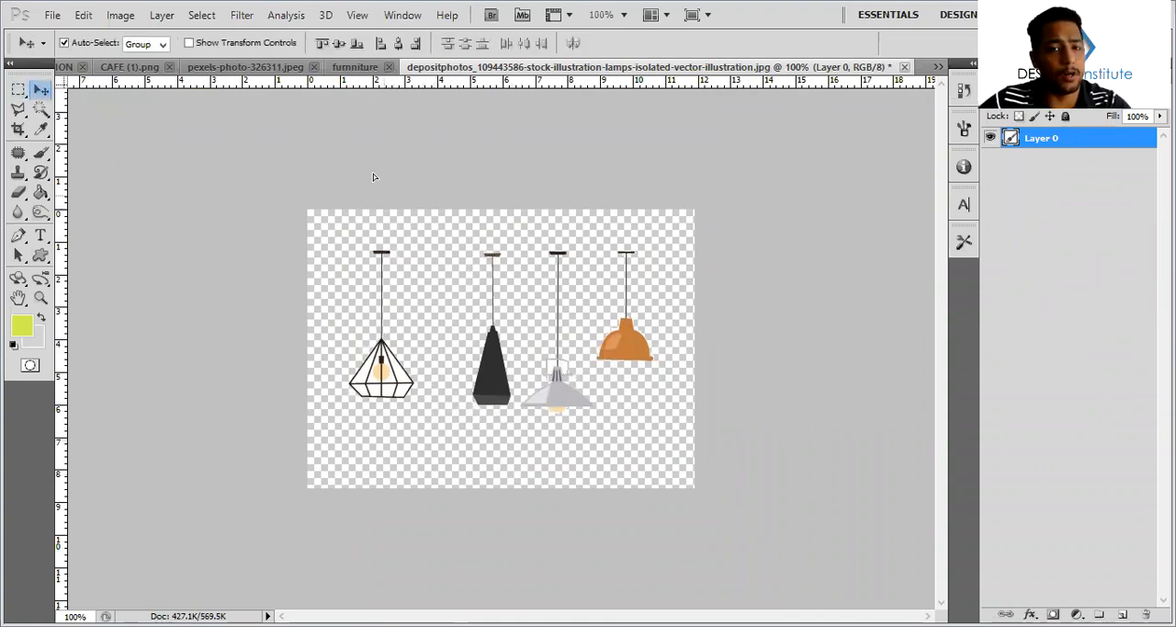
{"action": "left_click", "coordinate": [375, 69]}
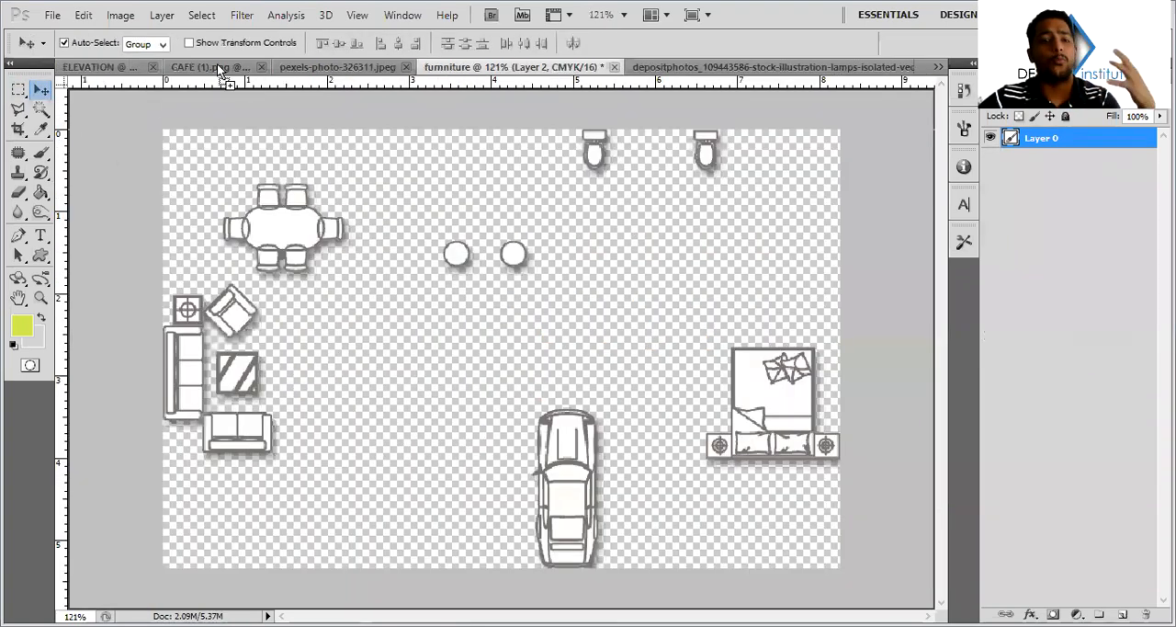
{"action": "left_click", "coordinate": [232, 66]}
{"action": "key", "text": "ctrl+v"}
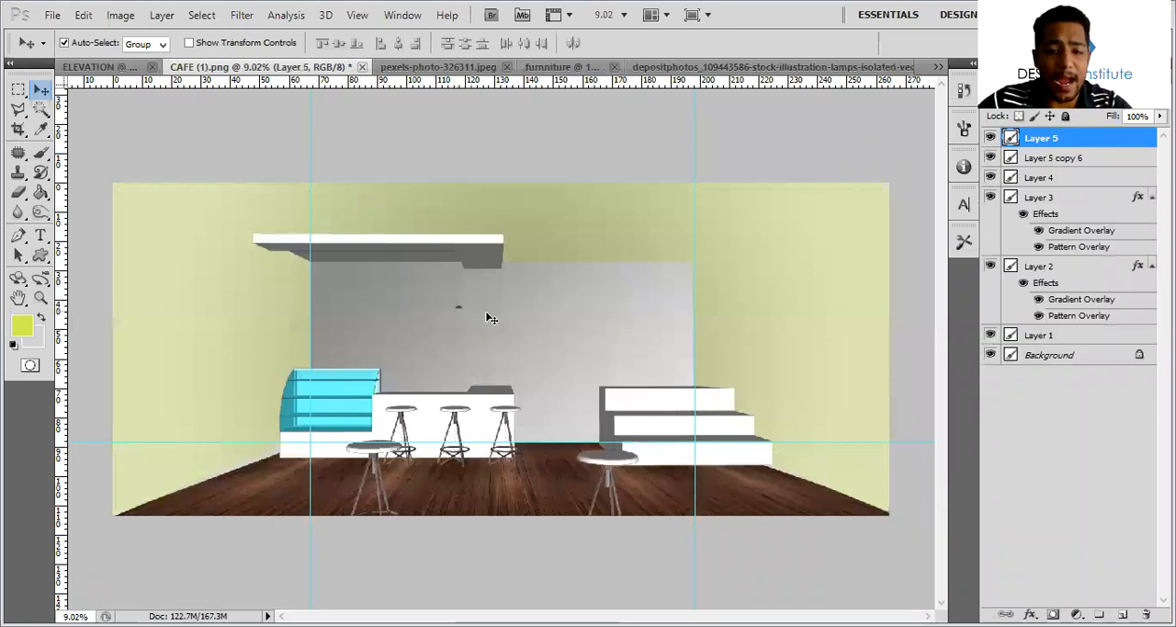
Enlarge the pasted pendant lamp, hang it from the ceiling panel above the counter, and add two copies of it
{"action": "key", "text": "ctrl+t"}
{"action": "left_click_drag", "start_coordinate": [463, 309], "coordinate": [380, 267], "text": "shift"}
{"action": "key", "text": "Return"}
{"action": "scroll", "coordinate": [484, 351], "scroll_direction": "up", "scroll_amount": 3, "text": "alt"}
{"action": "scroll", "coordinate": [470, 340], "scroll_direction": "up", "scroll_amount": 1, "text": "alt"}
{"action": "key", "text": "ctrl+t"}
{"action": "key", "text": "Return"}
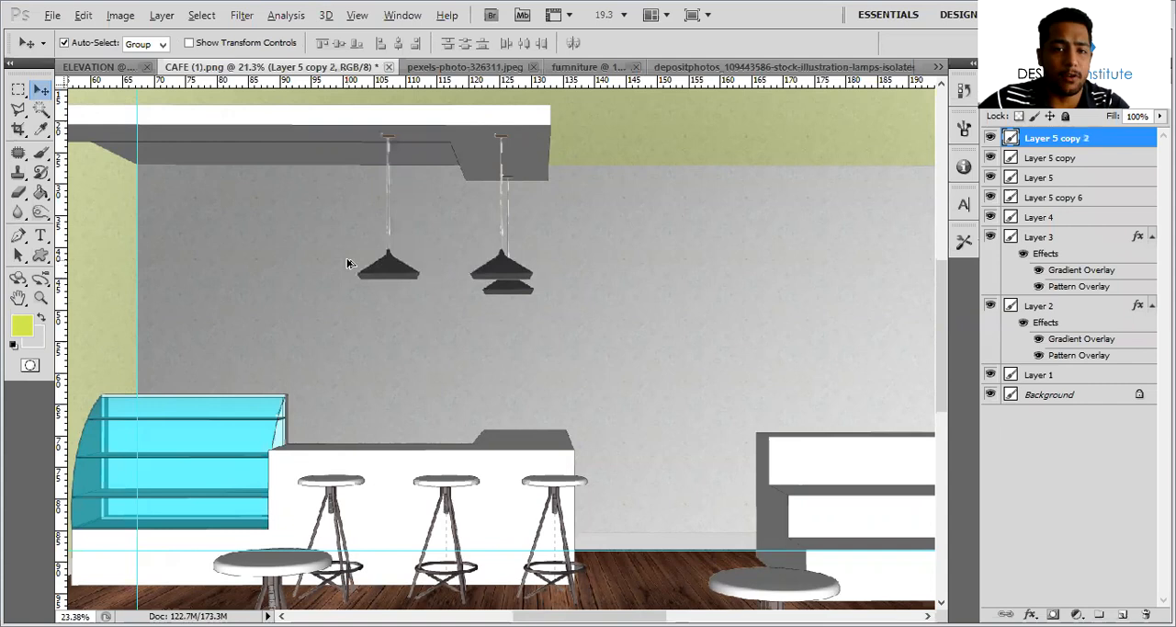
Adjust the newest lamp copy on the ceiling panel and add two more copies above the display case to form an even row
{"action": "scroll", "coordinate": [407, 244], "scroll_direction": "up", "scroll_amount": 5, "text": "alt"}
{"action": "left_click_drag", "start_coordinate": [440, 124], "coordinate": [392, 110]}
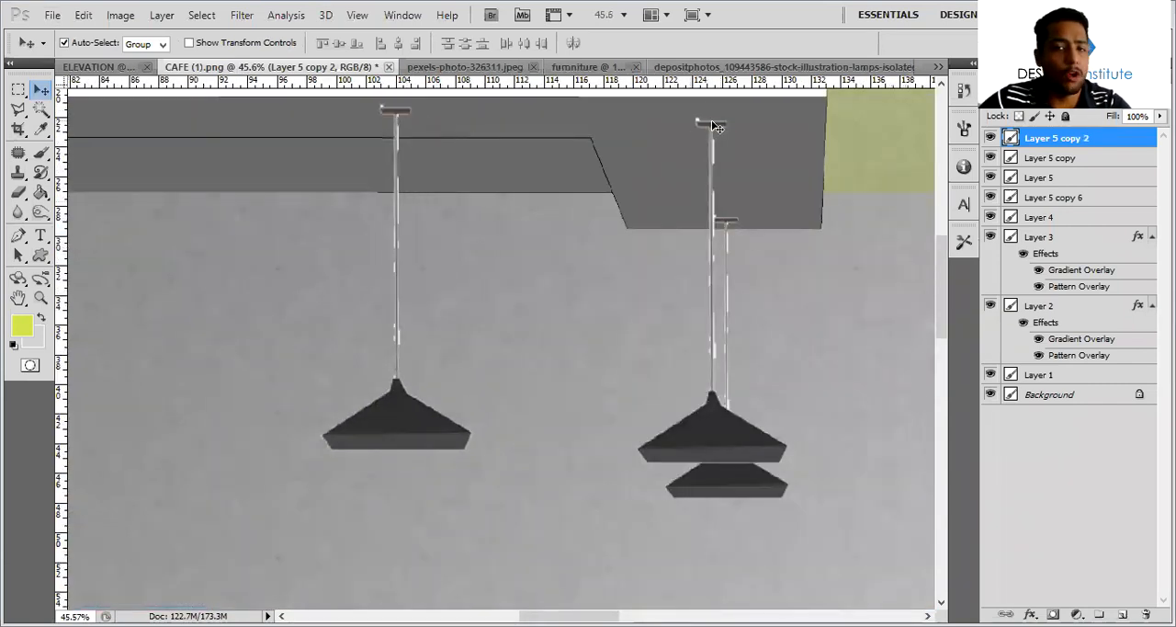
{"action": "scroll", "coordinate": [542, 276], "scroll_direction": "left", "scroll_amount": 6, "text": "ctrl"}
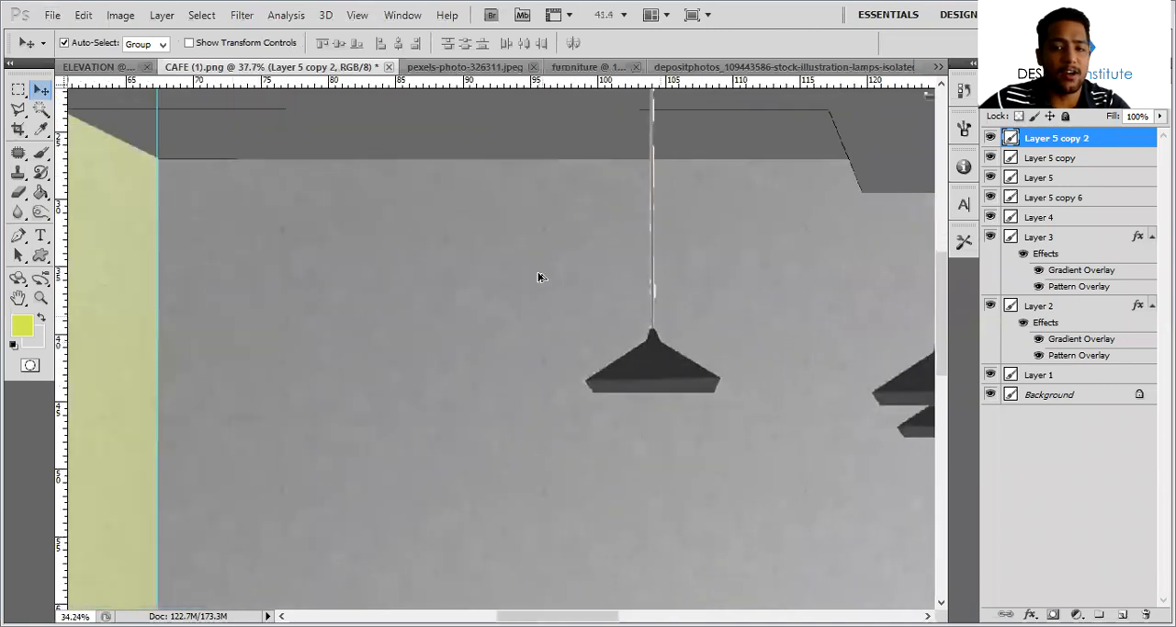
{"action": "scroll", "coordinate": [696, 162], "scroll_direction": "down", "scroll_amount": 3, "text": "alt"}
{"action": "left_click_drag", "start_coordinate": [671, 163], "coordinate": [263, 163], "text": "alt"}
{"action": "scroll", "coordinate": [358, 179], "scroll_direction": "down", "scroll_amount": 3, "text": "alt"}
{"action": "scroll", "coordinate": [647, 290], "scroll_direction": "right", "scroll_amount": 2, "text": "ctrl"}
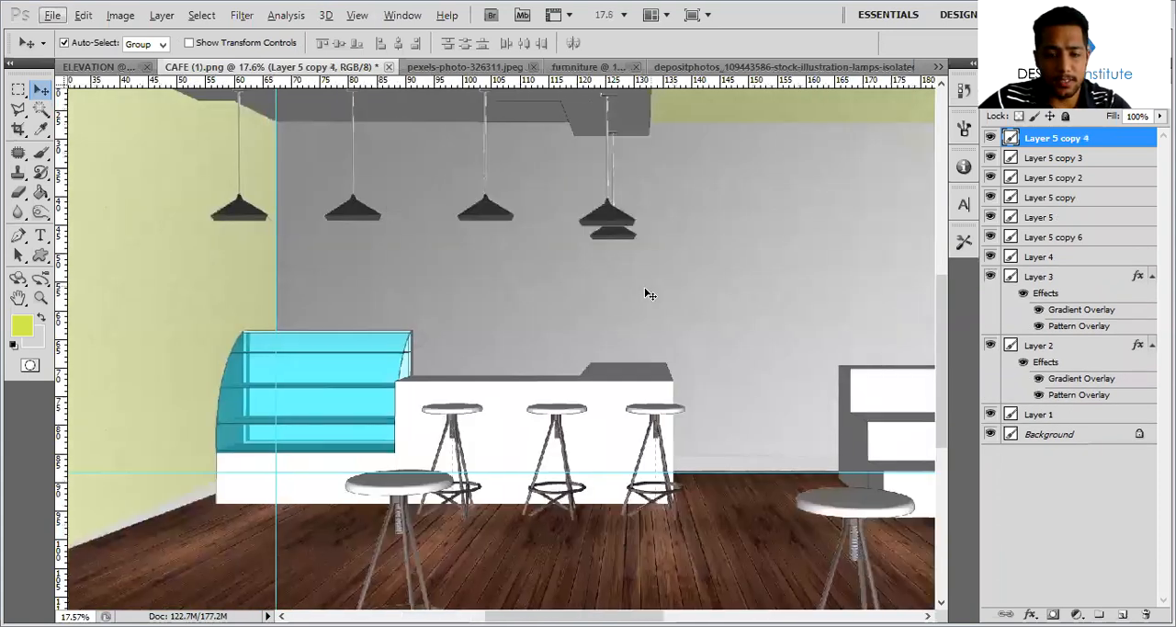
Outline a light cone from the small rear lamp down to the counter and fill it with the yellow-green foreground colour on a new layer
{"action": "key", "text": "l"}
{"action": "left_click", "coordinate": [616, 241]}
{"action": "left_click", "coordinate": [606, 235]}
{"action": "left_click", "coordinate": [575, 362]}
{"action": "left_click", "coordinate": [661, 362]}
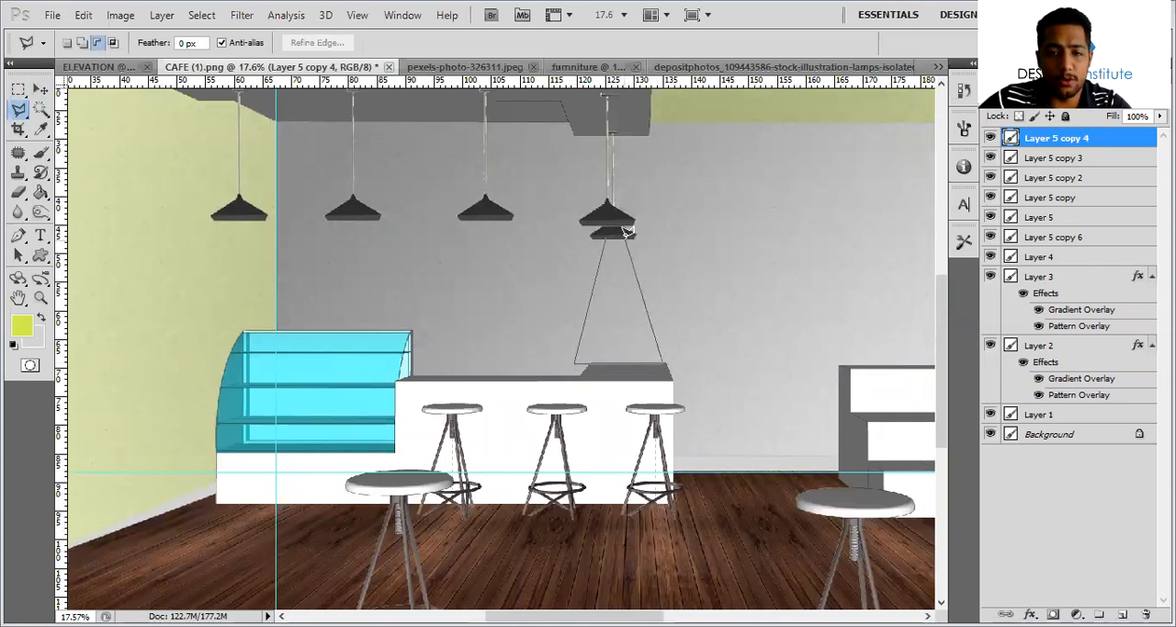
{"action": "left_click", "coordinate": [623, 232]}
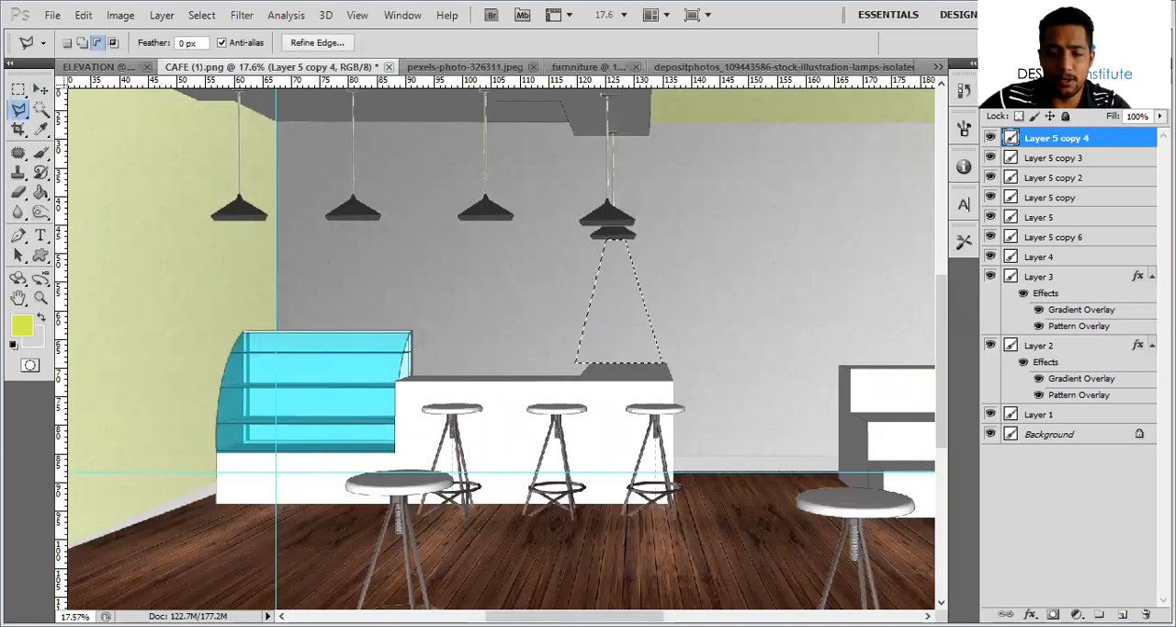
{"action": "left_click", "coordinate": [1122, 613]}
{"action": "key", "text": "alt+BackSpace"}
{"action": "key", "text": "ctrl+d"}
Hide the wood plank layer and Layer 4, and lower the opacity of the light cone until it is faintly translucent
{"action": "left_click_drag", "start_coordinate": [990, 256], "coordinate": [990, 276]}
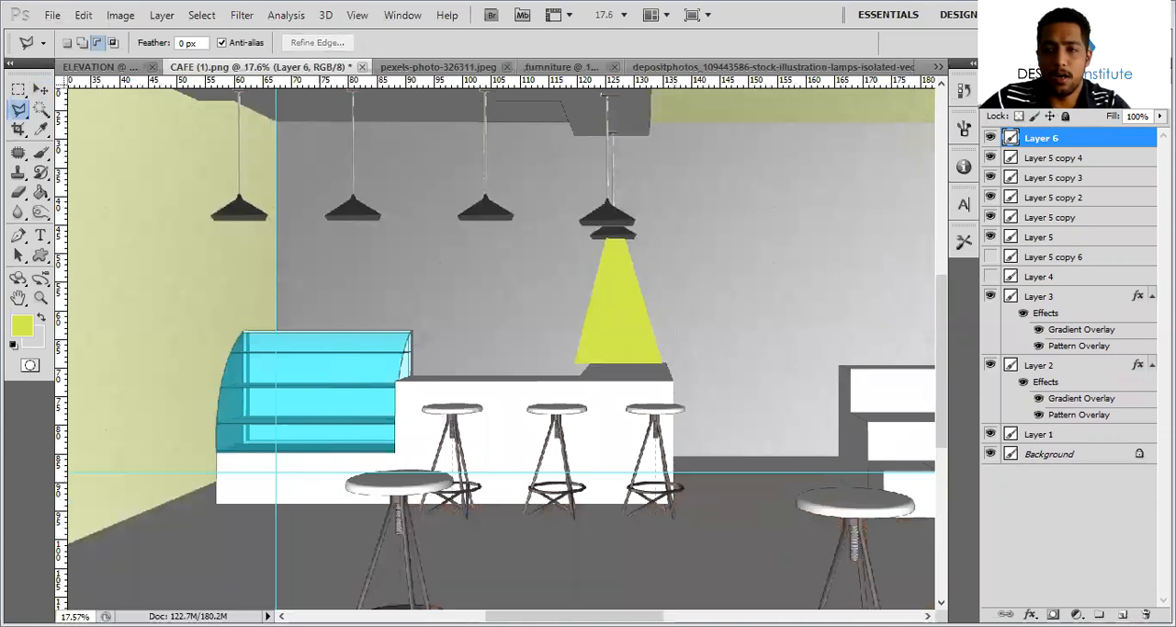
{"action": "left_click", "coordinate": [1071, 99]}
{"action": "left_click", "coordinate": [1042, 317]}
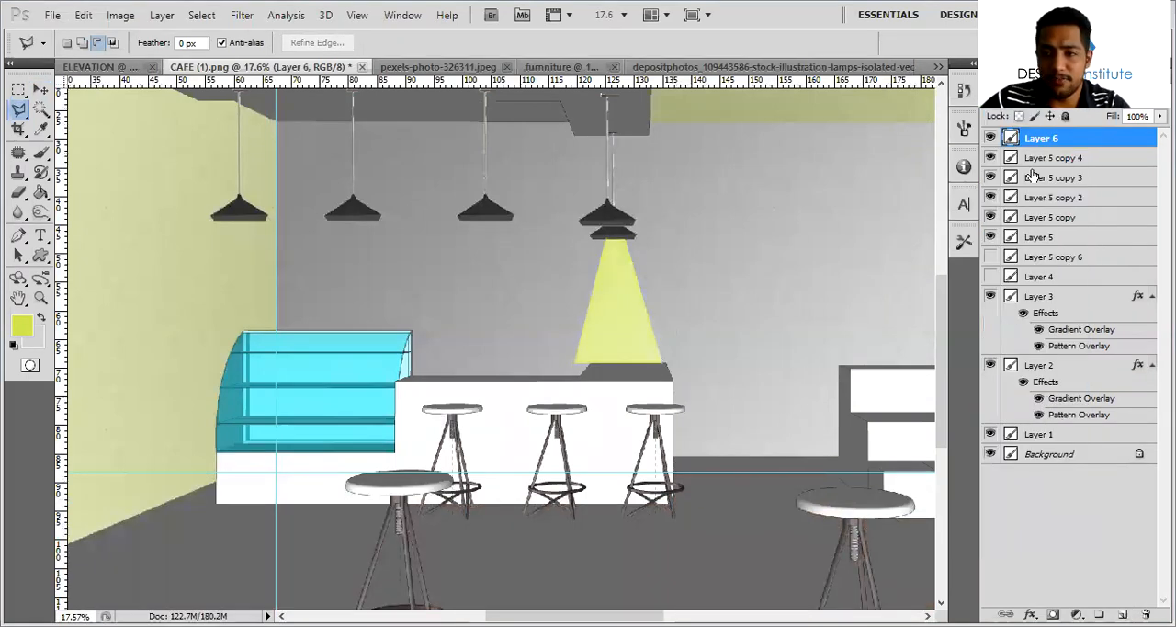
{"action": "key", "text": "Down"}
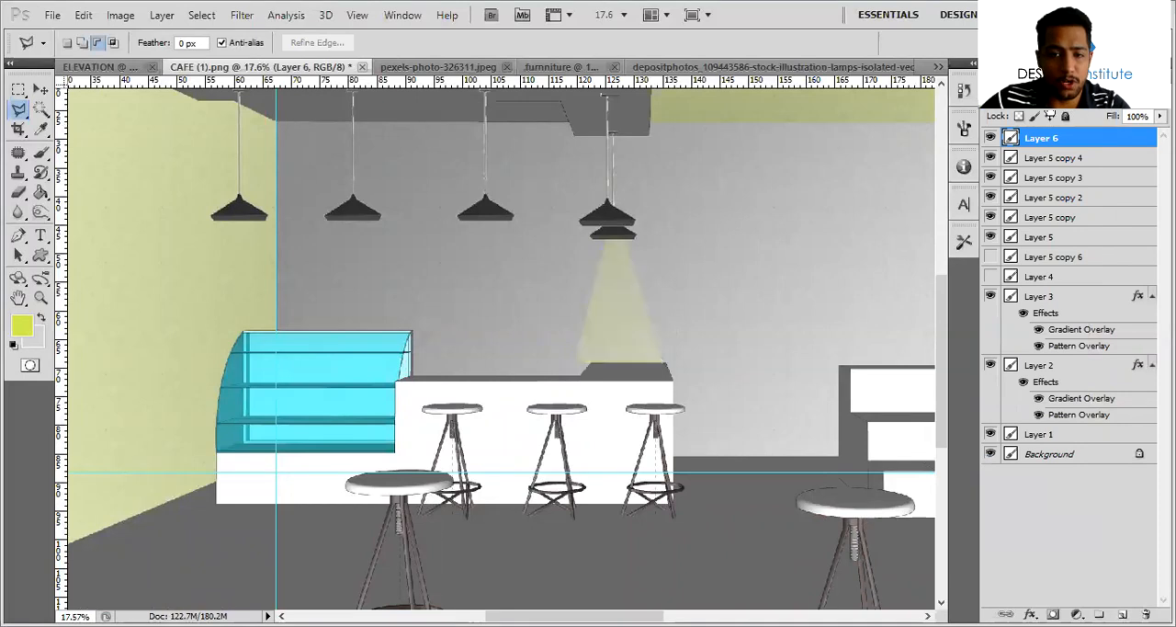
Duplicate the light cone for the larger lamp in front of the rear one and scale the copy to about 121%
{"action": "key", "text": "v"}
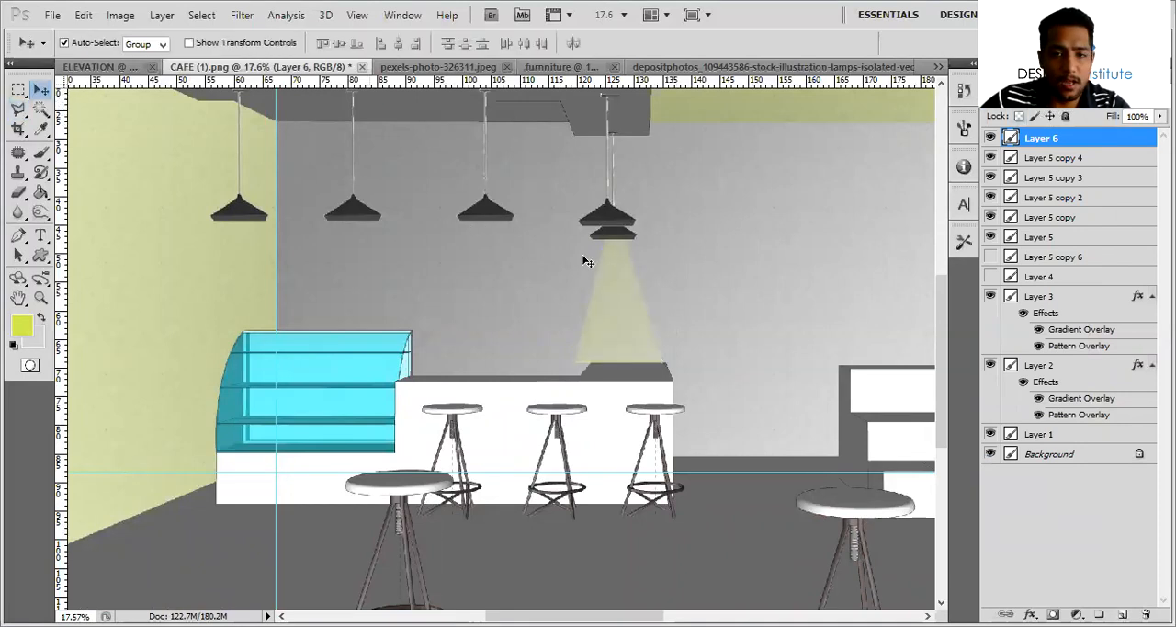
{"action": "left_click_drag", "start_coordinate": [626, 296], "coordinate": [620, 284], "text": "alt"}
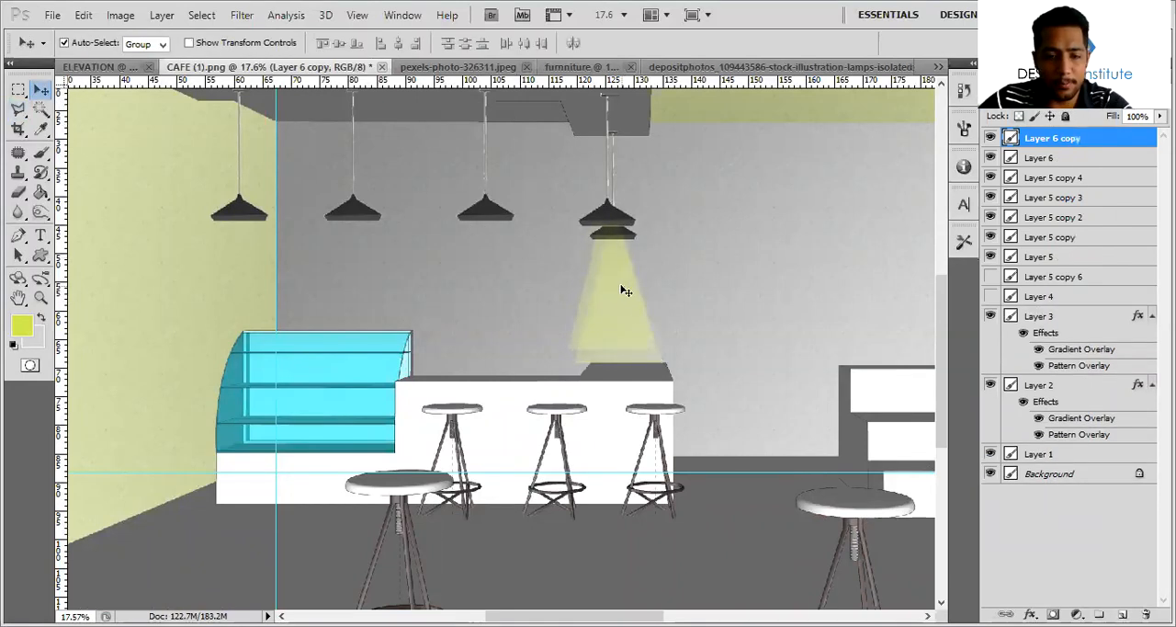
{"action": "key", "text": "ctrl+t"}
{"action": "left_click_drag", "start_coordinate": [653, 355], "coordinate": [671, 383], "text": "shift"}
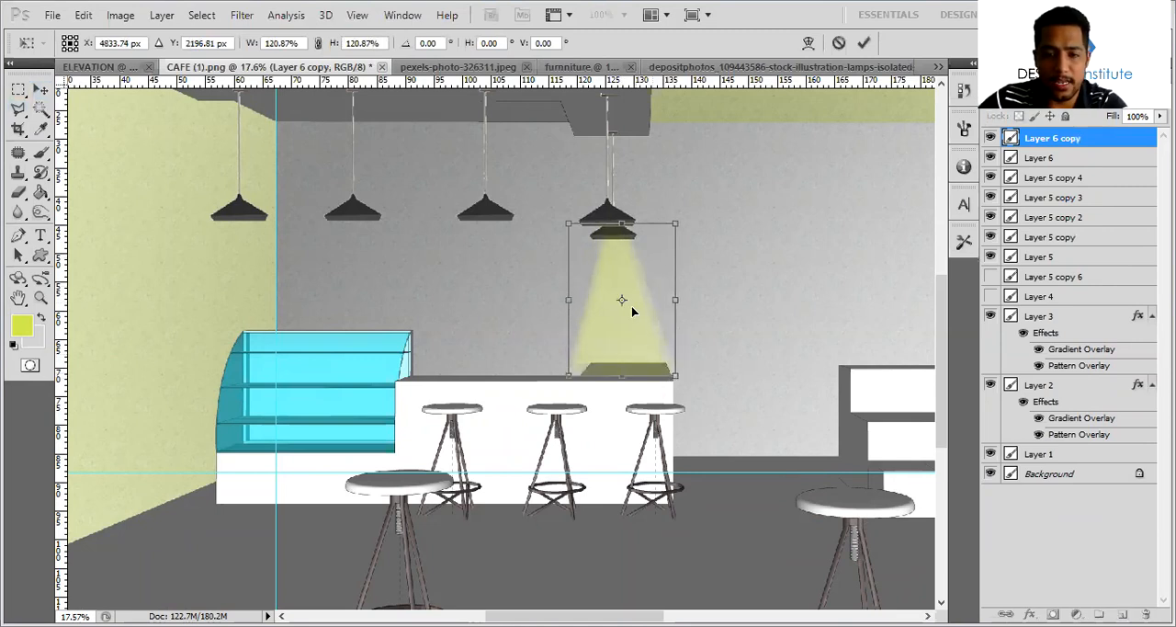
{"action": "key", "text": "Return"}
Place a copy of the light cone under the neighbouring lamp above the counter and scale it to about 106%
{"action": "left_click_drag", "start_coordinate": [636, 298], "coordinate": [491, 294]}
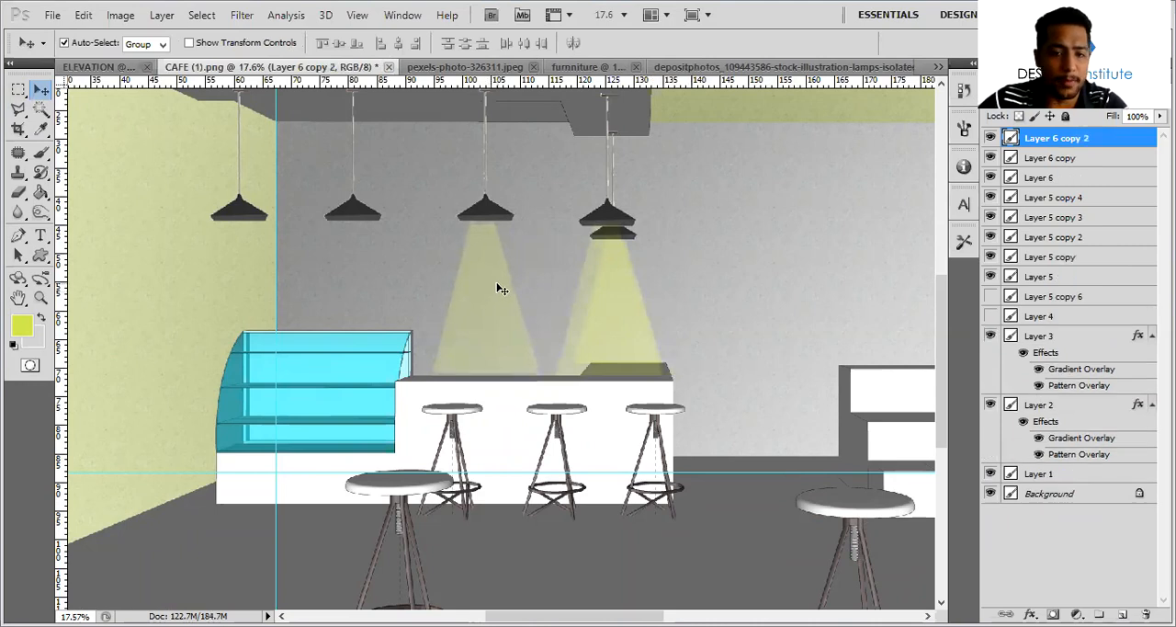
{"action": "key", "text": "ctrl+t"}
{"action": "left_click_drag", "start_coordinate": [544, 377], "coordinate": [551, 379], "text": "shift"}
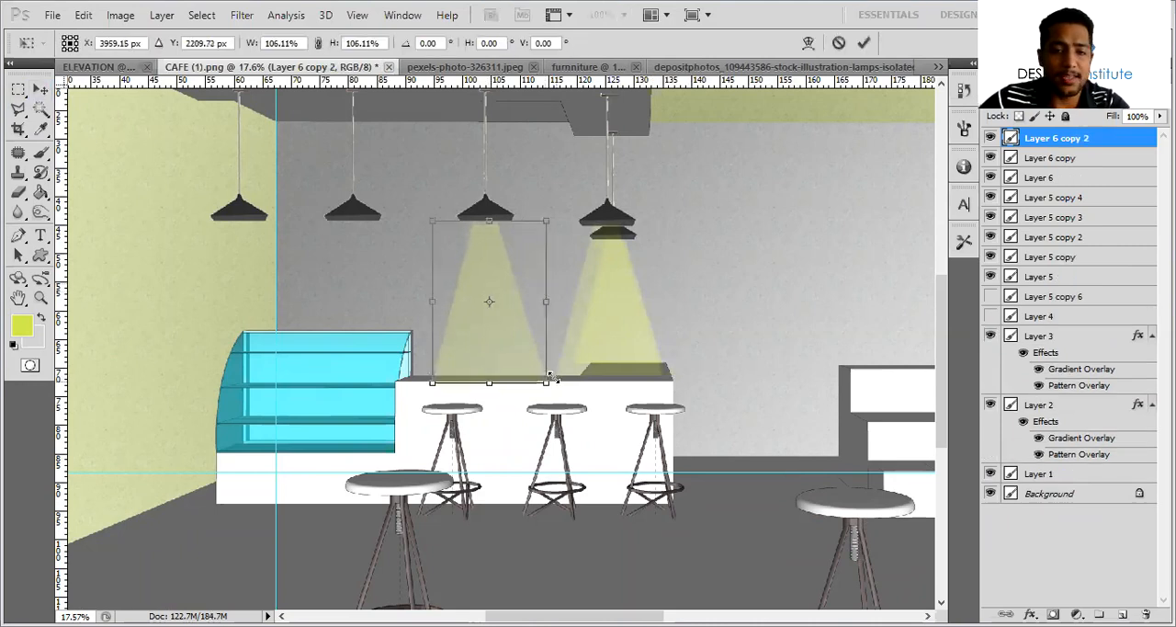
{"action": "key", "text": "Return"}
Add copies of the light cone under the two lamps above the display case
{"action": "left_click_drag", "start_coordinate": [476, 273], "coordinate": [223, 262]}
{"action": "key", "text": "ctrl+j"}
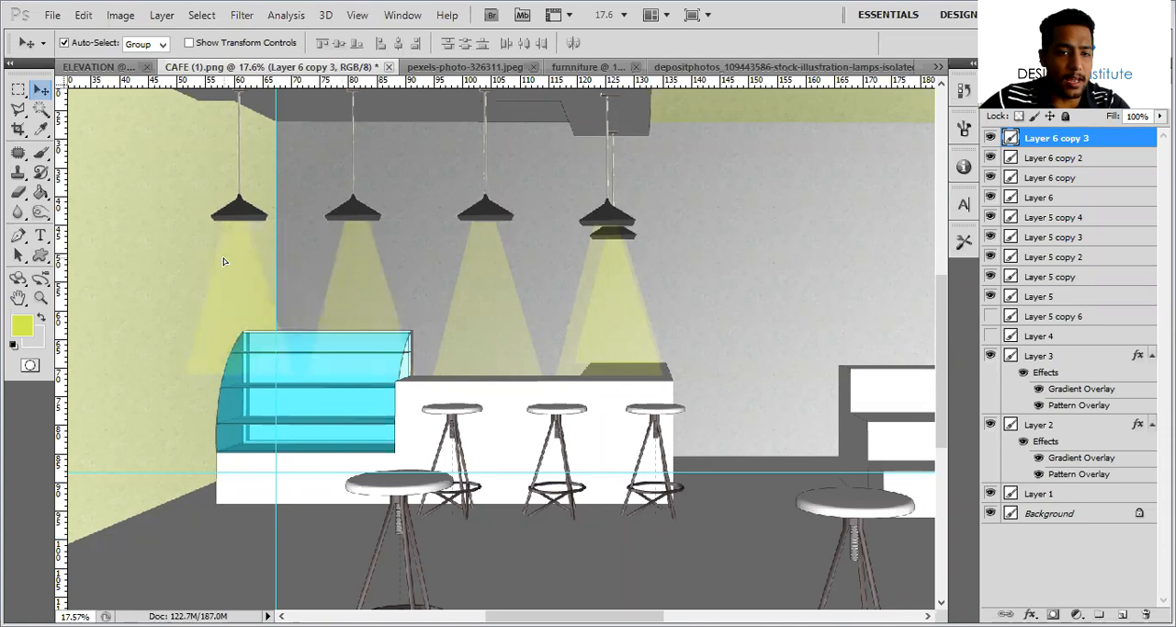
{"action": "key", "text": "ctrl+j"}
Fade the lower ends of the light cones around the display case using a size 1000 eraser at 52% opacity
{"action": "key", "text": "b"}
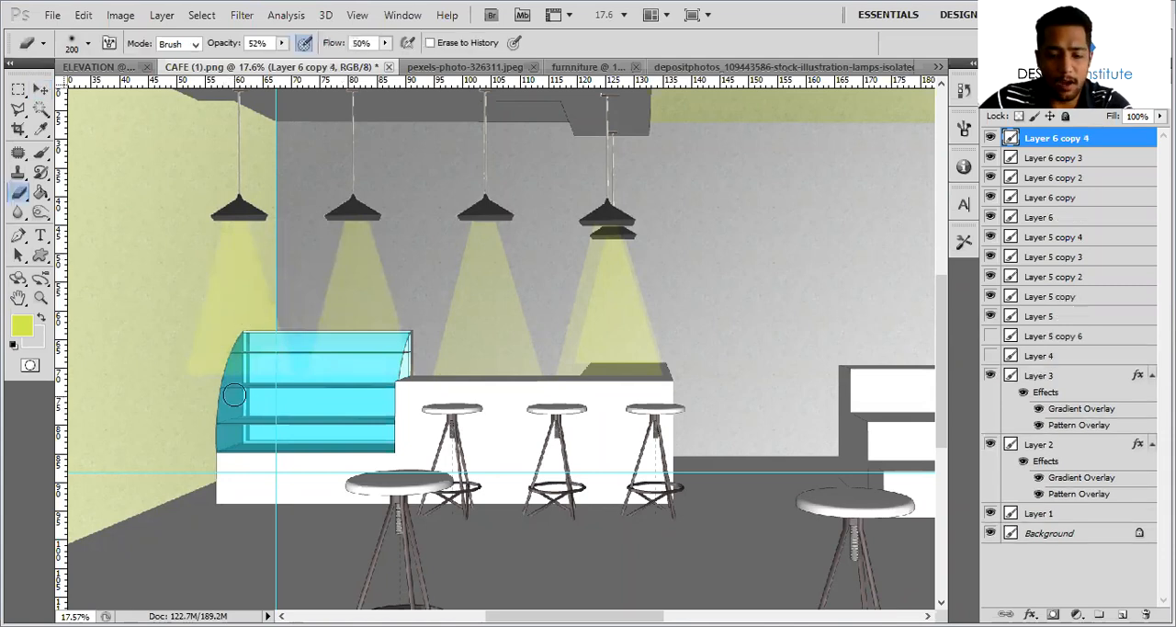
{"action": "key", "text": "bracketright"}
{"action": "key", "text": "bracketright"}
{"action": "key", "text": "bracketright"}
{"action": "key", "text": "bracketright"}
{"action": "key", "text": "bracketright"}
{"action": "key", "text": "bracketright"}
{"action": "key", "text": "bracketright"}
{"action": "key", "text": "bracketright"}
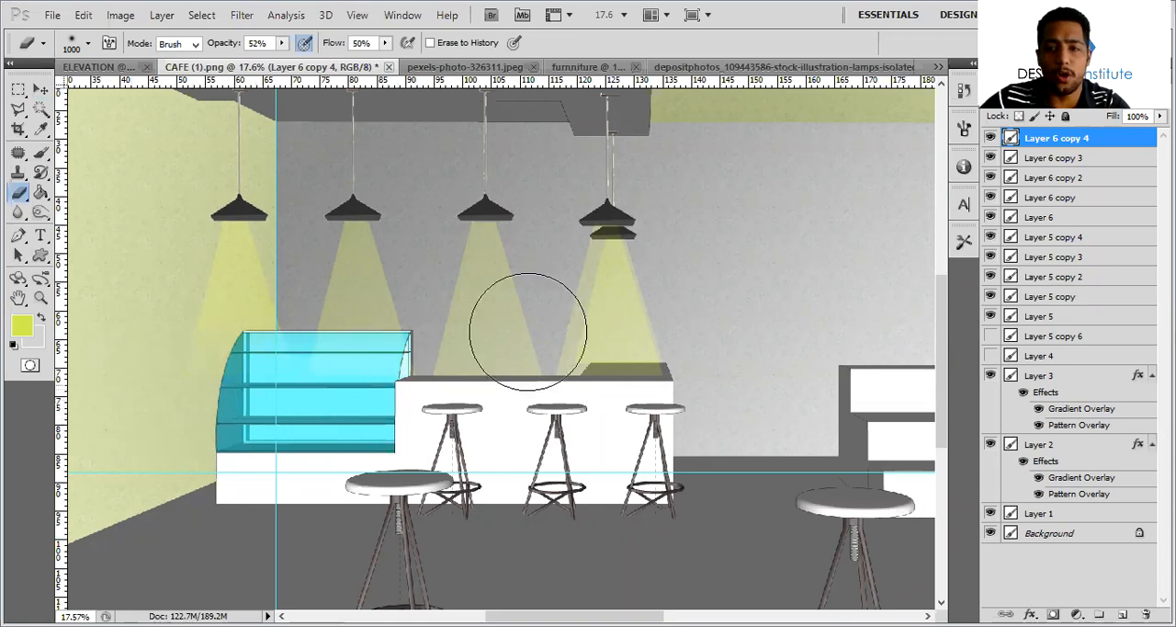
{"action": "left_click", "coordinate": [1093, 157]}
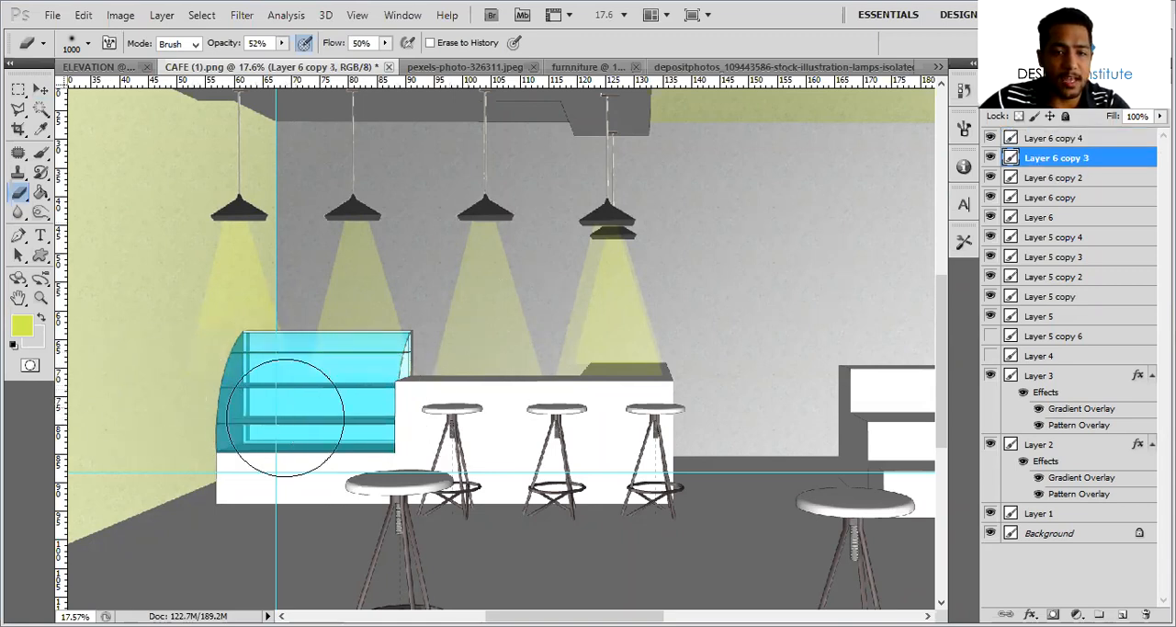
{"action": "left_click", "coordinate": [41, 90]}
{"action": "scroll", "coordinate": [347, 169], "scroll_direction": "down", "scroll_amount": 4, "text": "alt"}
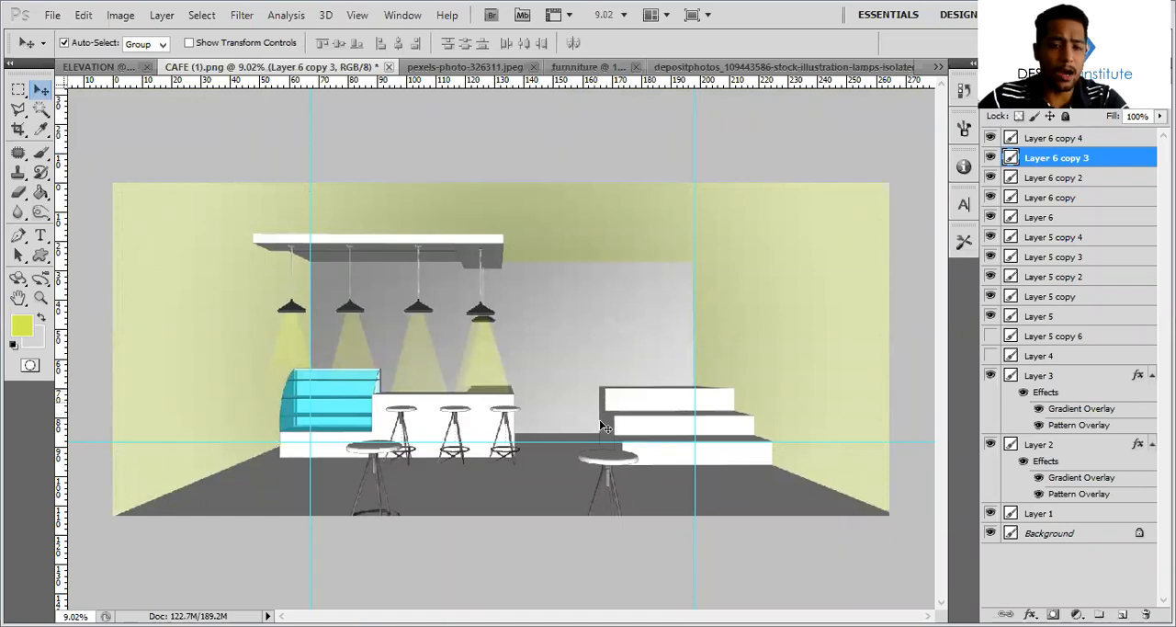
Show the hidden wood plank floor in the café perspective and open the reference image CAFE (1).jpg
{"action": "left_click", "coordinate": [990, 335]}
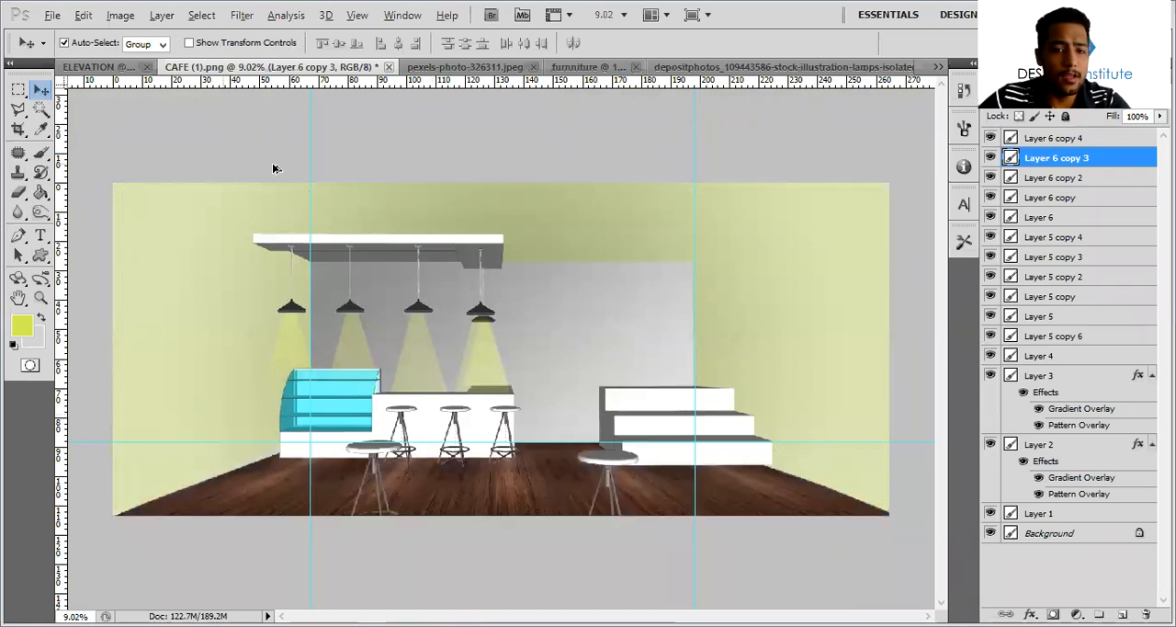
{"action": "left_click", "coordinate": [50, 16]}
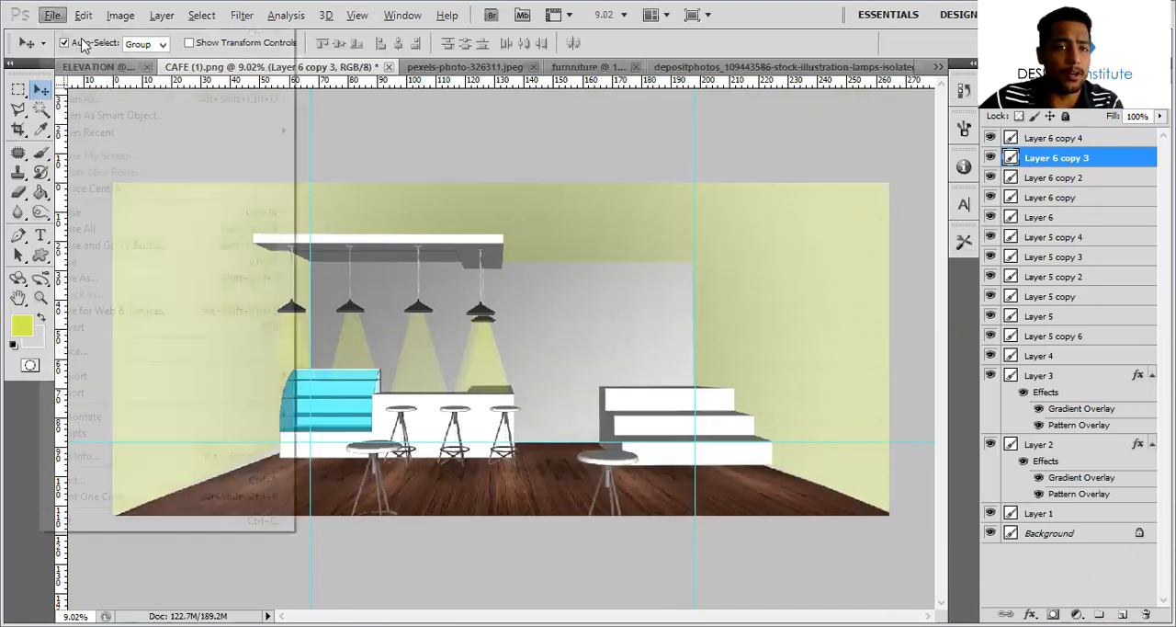
{"action": "left_click", "coordinate": [82, 50]}
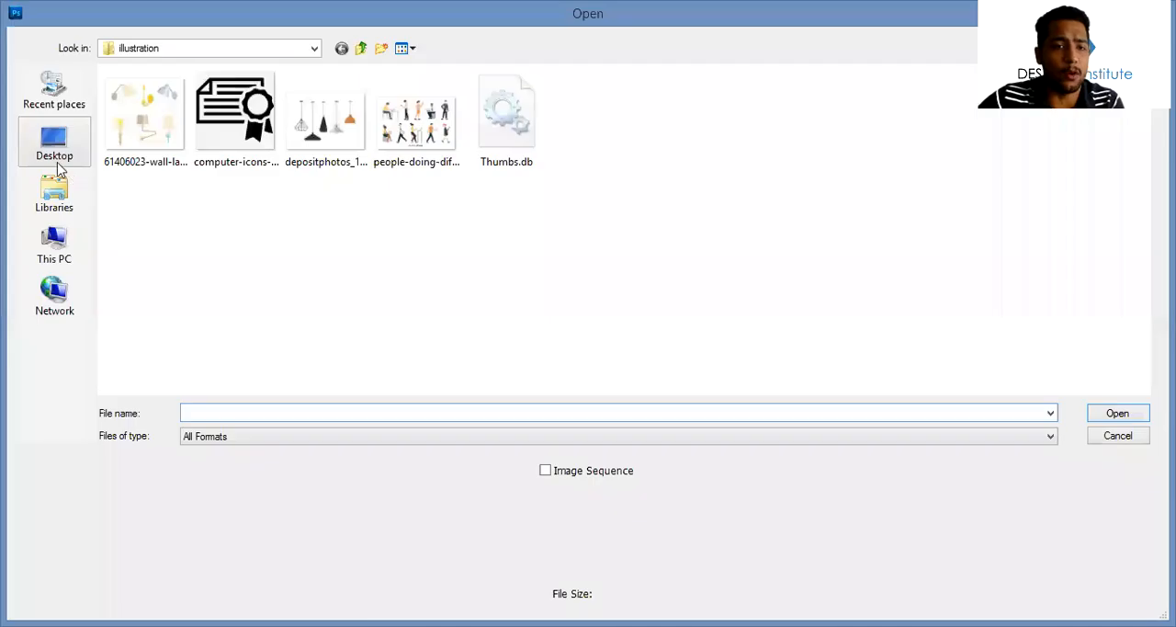
{"action": "left_click", "coordinate": [57, 151]}
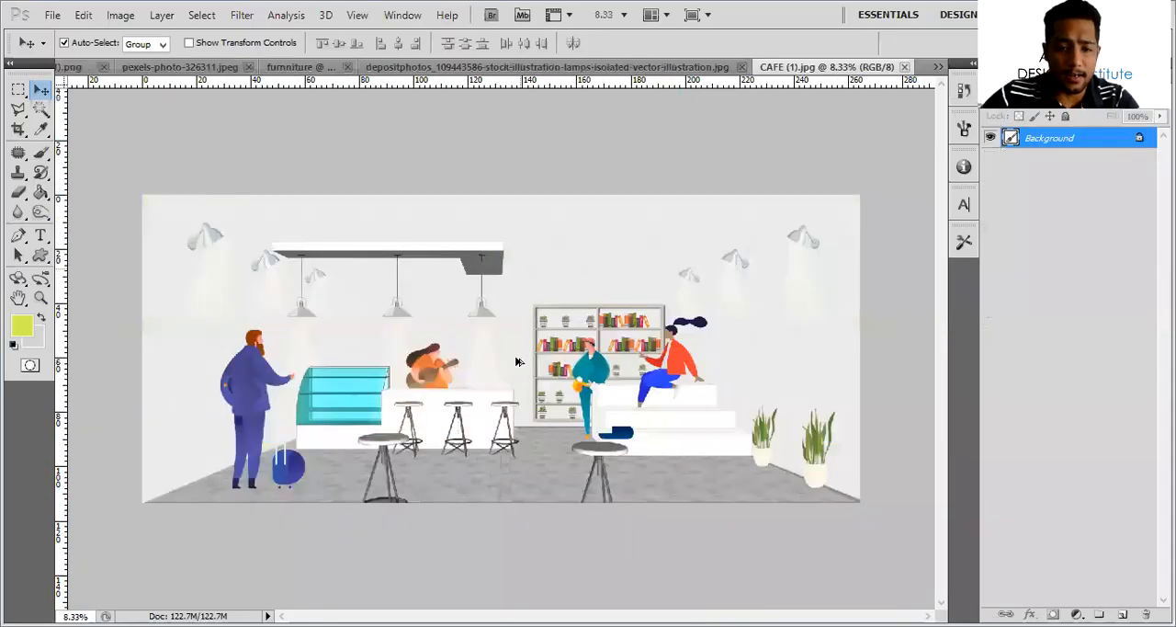
Examine the finished café reference image, including its bookshelf, people, wall lamps and light cones
{"action": "scroll", "coordinate": [516, 362], "scroll_direction": "up", "scroll_amount": 1, "text": "alt"}
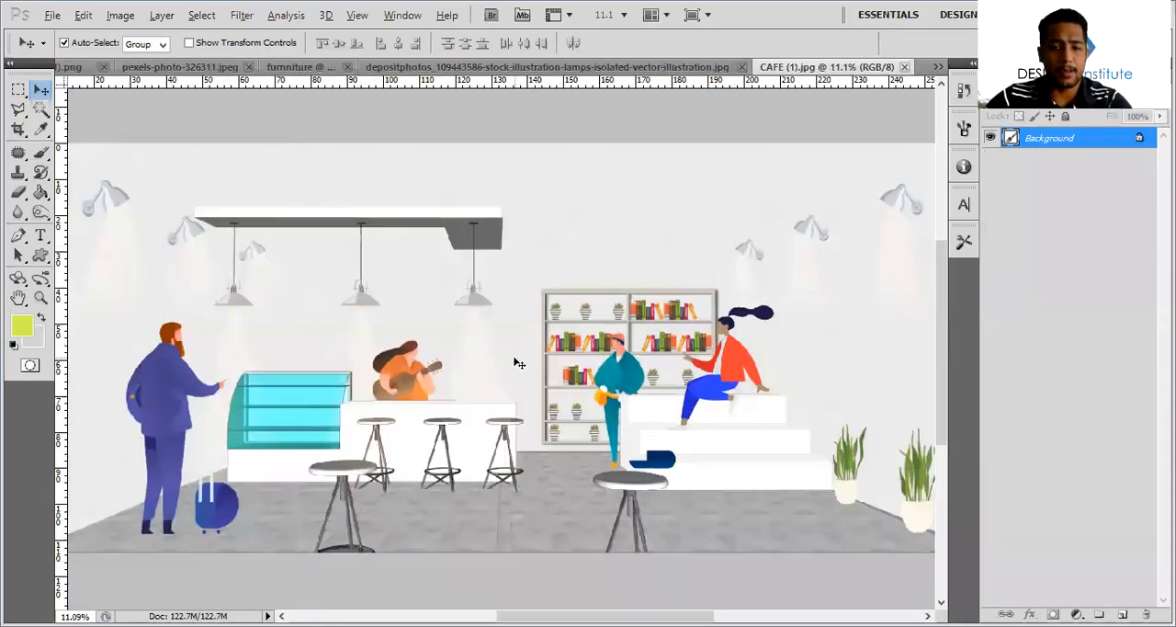
{"action": "scroll", "coordinate": [673, 355], "scroll_direction": "up", "scroll_amount": 10, "text": "alt"}
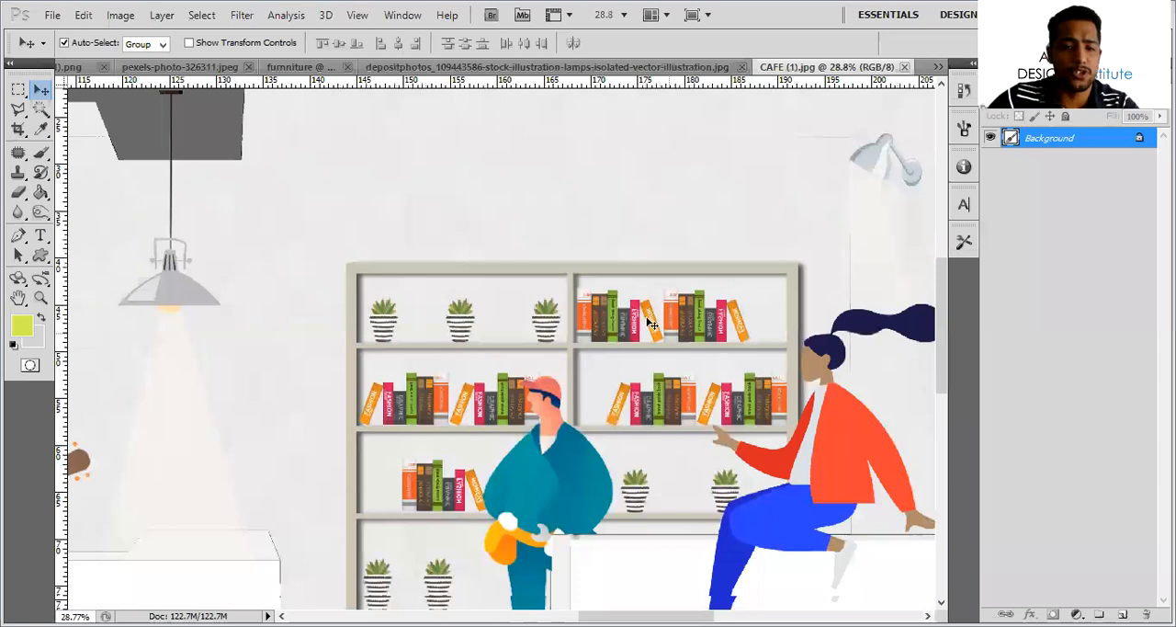
{"action": "scroll", "coordinate": [448, 301], "scroll_direction": "down", "scroll_amount": 4}
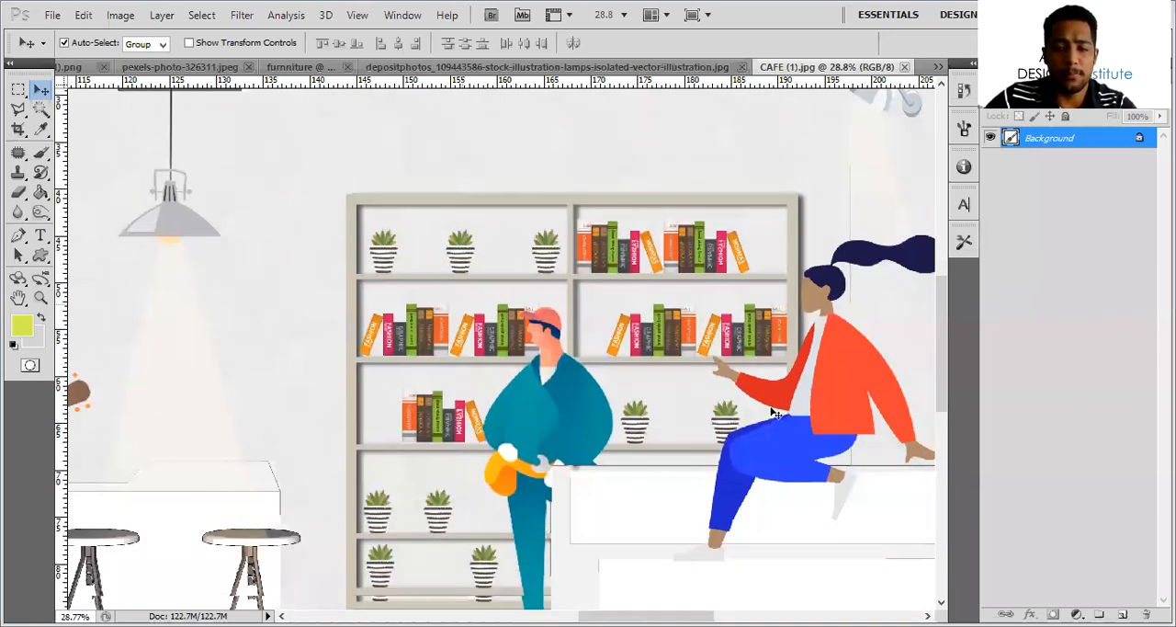
{"action": "scroll", "coordinate": [775, 414], "scroll_direction": "down", "scroll_amount": 5, "text": "alt"}
{"action": "scroll", "coordinate": [729, 438], "scroll_direction": "up", "scroll_amount": 2, "text": "alt"}
{"action": "scroll", "coordinate": [834, 217], "scroll_direction": "up", "scroll_amount": 7, "text": "alt"}
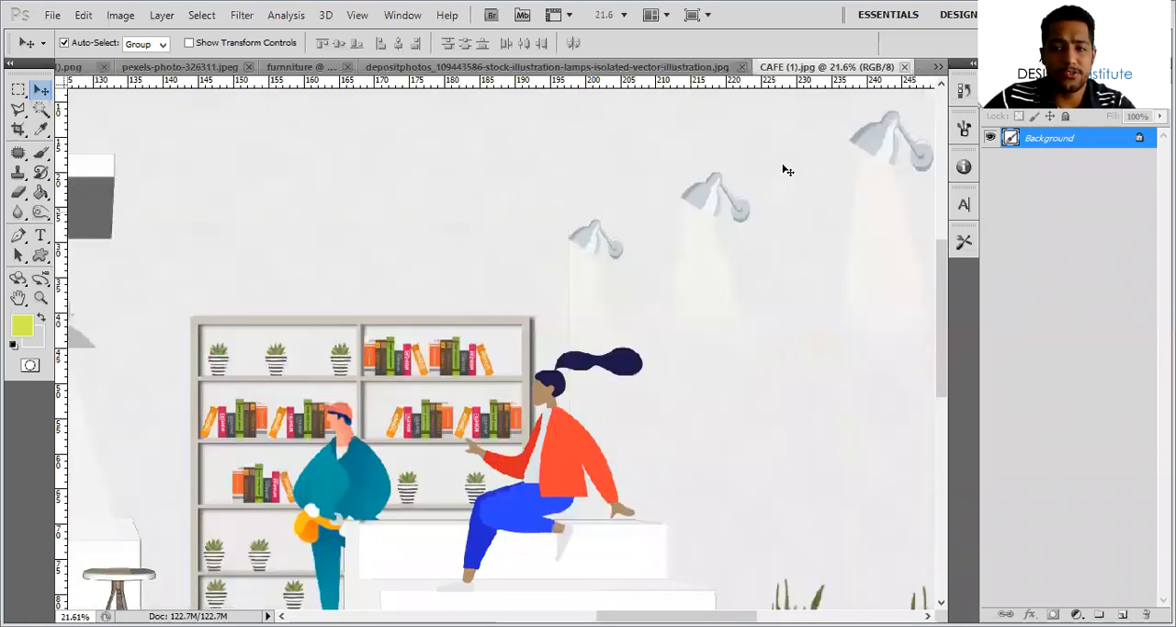
{"action": "scroll", "coordinate": [797, 188], "scroll_direction": "down", "scroll_amount": 3, "text": "ctrl"}
{"action": "scroll", "coordinate": [641, 311], "scroll_direction": "up", "scroll_amount": 4, "text": "ctrl"}
{"action": "scroll", "coordinate": [632, 310], "scroll_direction": "down", "scroll_amount": 3, "text": "alt"}
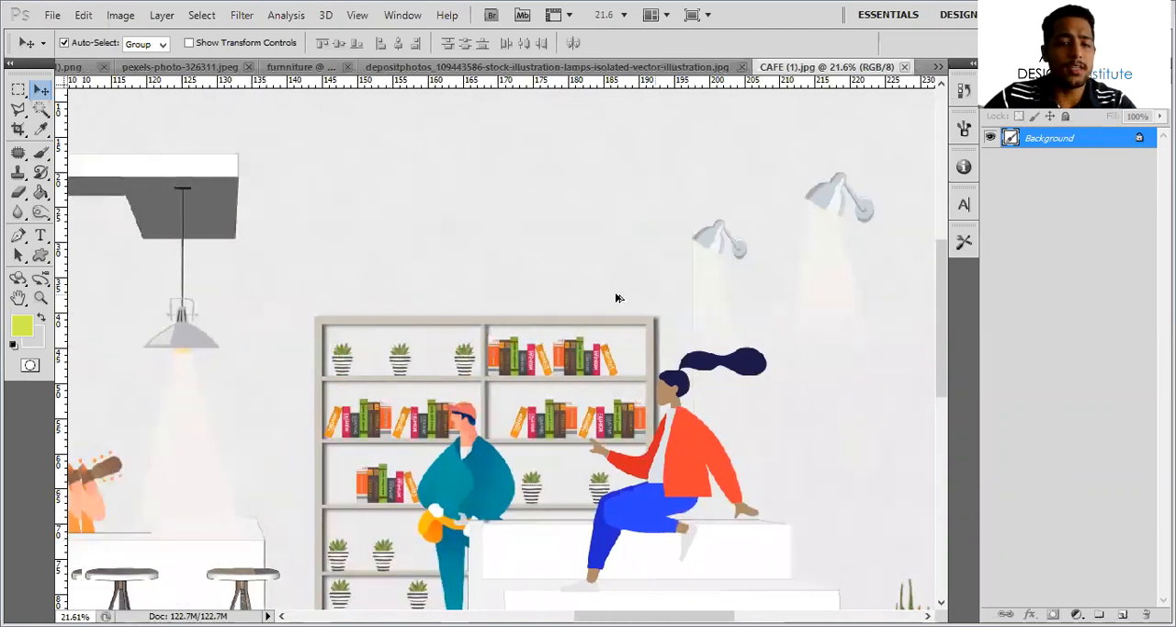
{"action": "scroll", "coordinate": [636, 313], "scroll_direction": "up", "scroll_amount": 2, "text": "ctrl"}
{"action": "scroll", "coordinate": [641, 310], "scroll_direction": "down", "scroll_amount": 3, "text": "alt"}
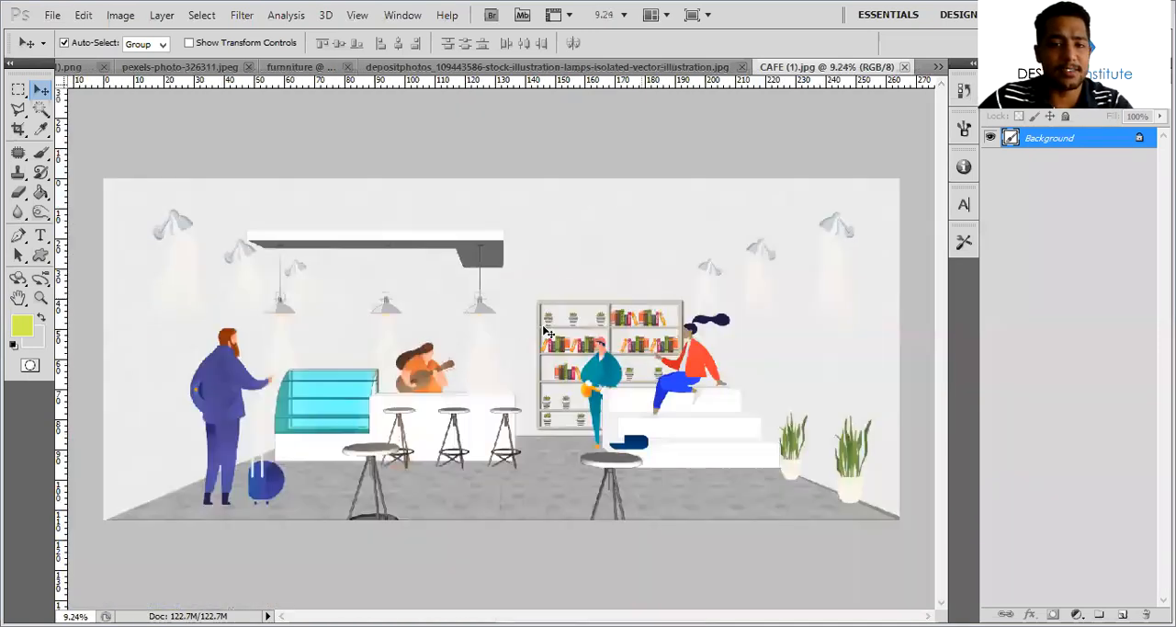
Return to CAFE (1).png and hide the wall, wood floor, several pendant lamp and two light cone layers
{"action": "left_click", "coordinate": [52, 17]}
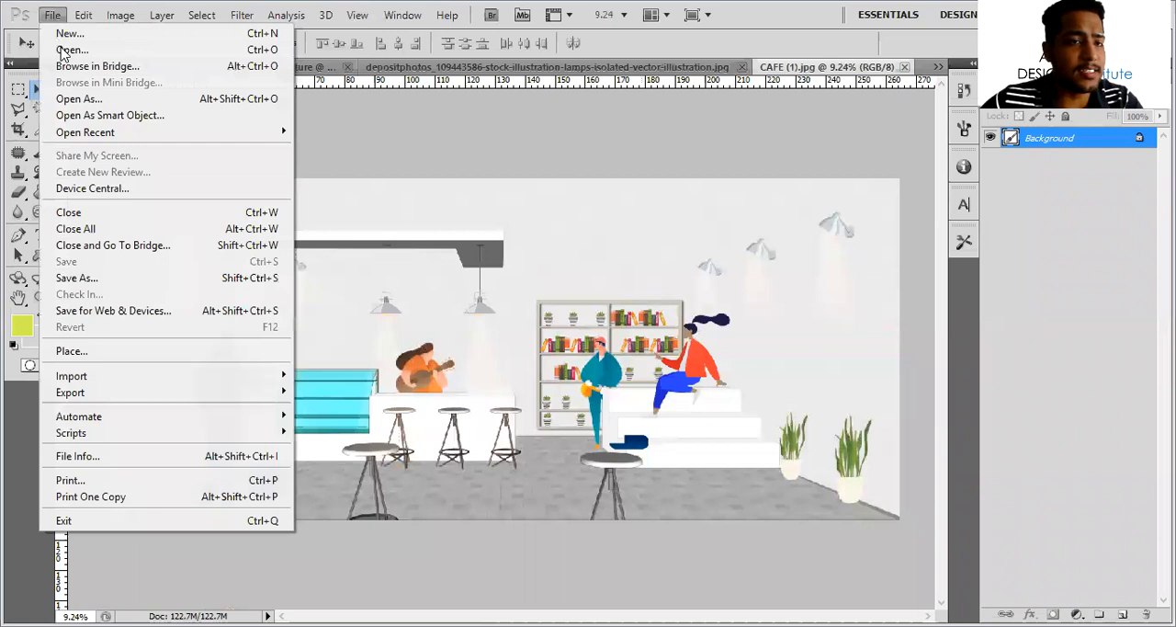
{"action": "left_click", "coordinate": [414, 119]}
{"action": "left_click", "coordinate": [299, 68]}
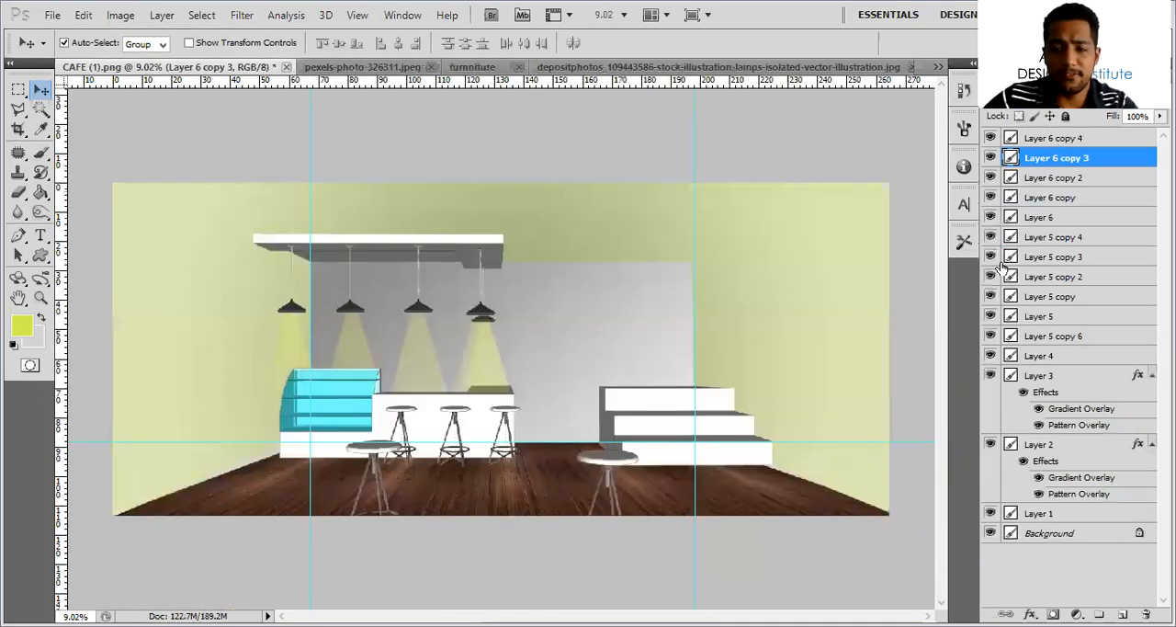
{"action": "left_click_drag", "start_coordinate": [1001, 265], "coordinate": [992, 525]}
{"action": "left_click", "coordinate": [992, 527]}
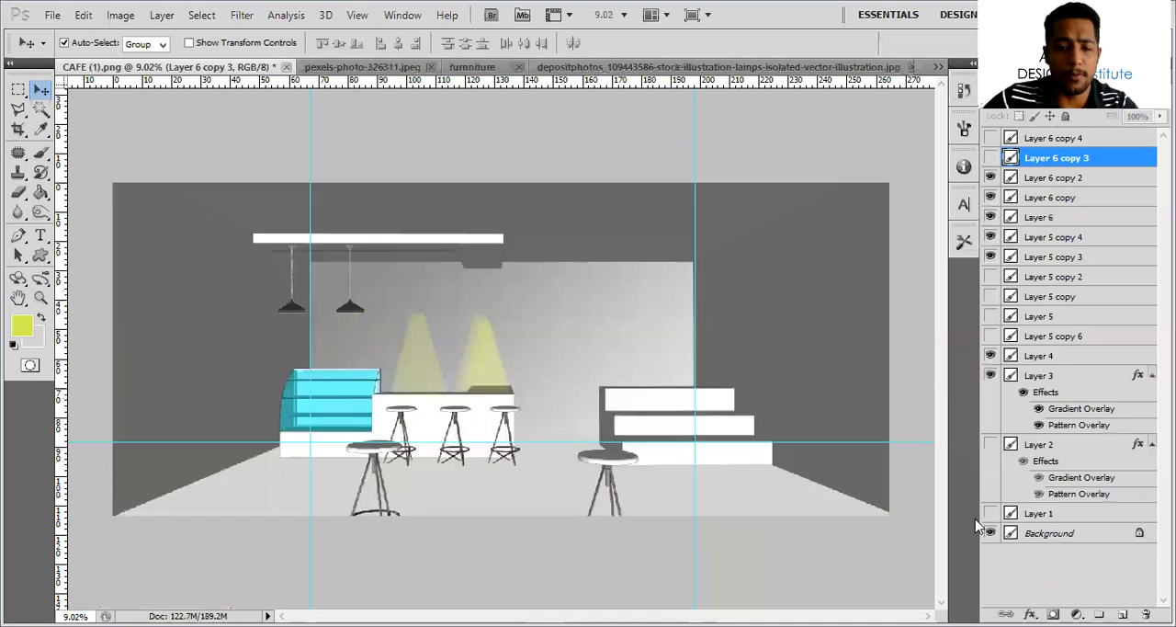
Delete the visible light cones above the café counter
{"action": "left_click", "coordinate": [489, 353]}
{"action": "key", "text": "Delete"}
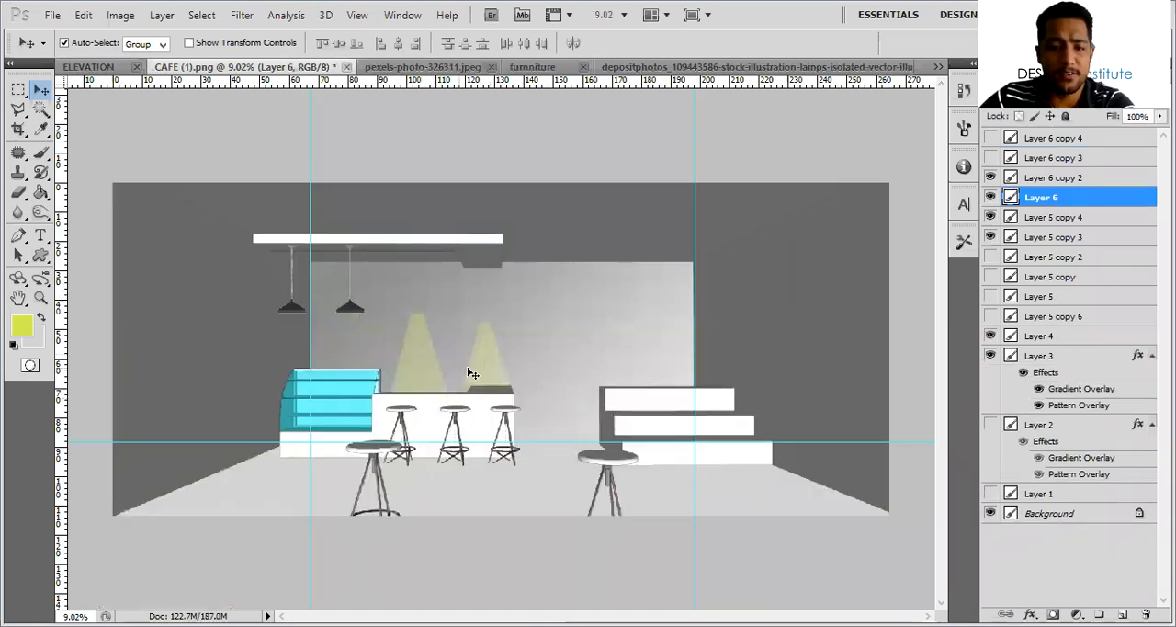
{"action": "key", "text": "Delete"}
{"action": "left_click", "coordinate": [411, 363]}
{"action": "key", "text": "Delete"}
Delete the two visible pendant lamps and the gradient-filled back wall layer from the café perspective
{"action": "left_click", "coordinate": [353, 310]}
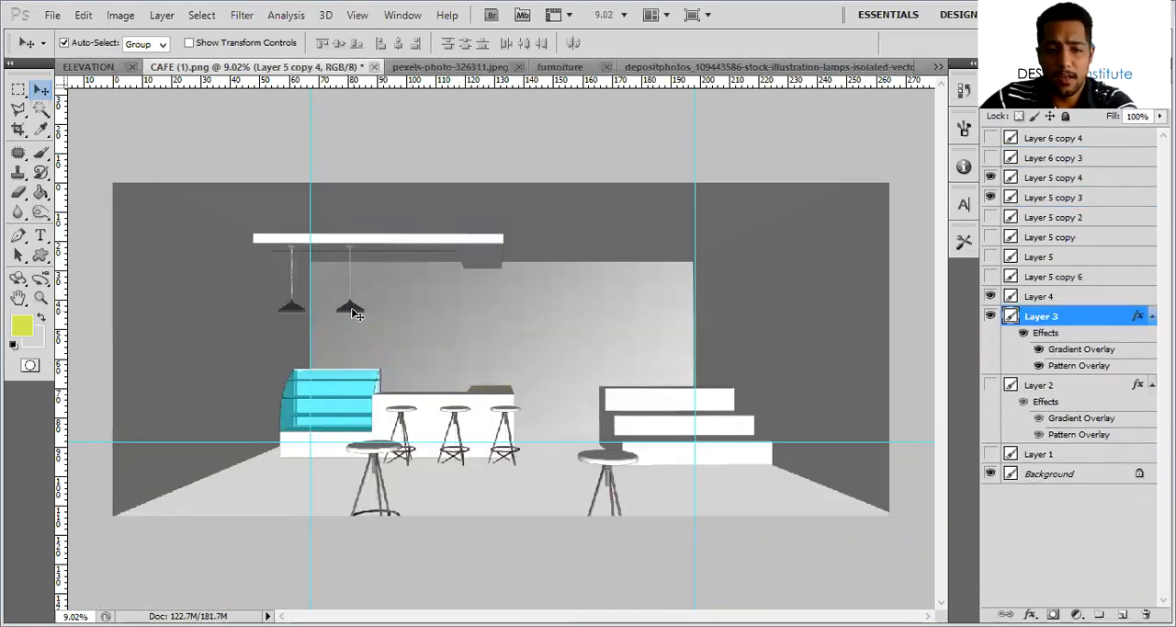
{"action": "left_click", "coordinate": [353, 310]}
{"action": "key", "text": "Delete"}
{"action": "key", "text": "Delete"}
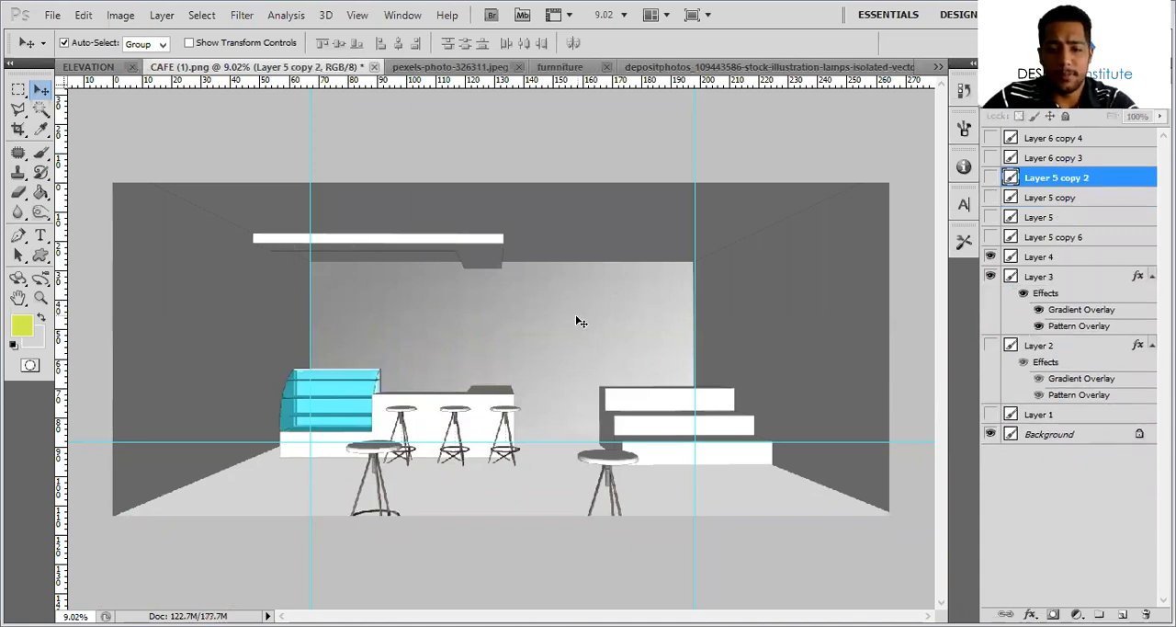
{"action": "left_click", "coordinate": [581, 322]}
{"action": "key", "text": "Delete"}
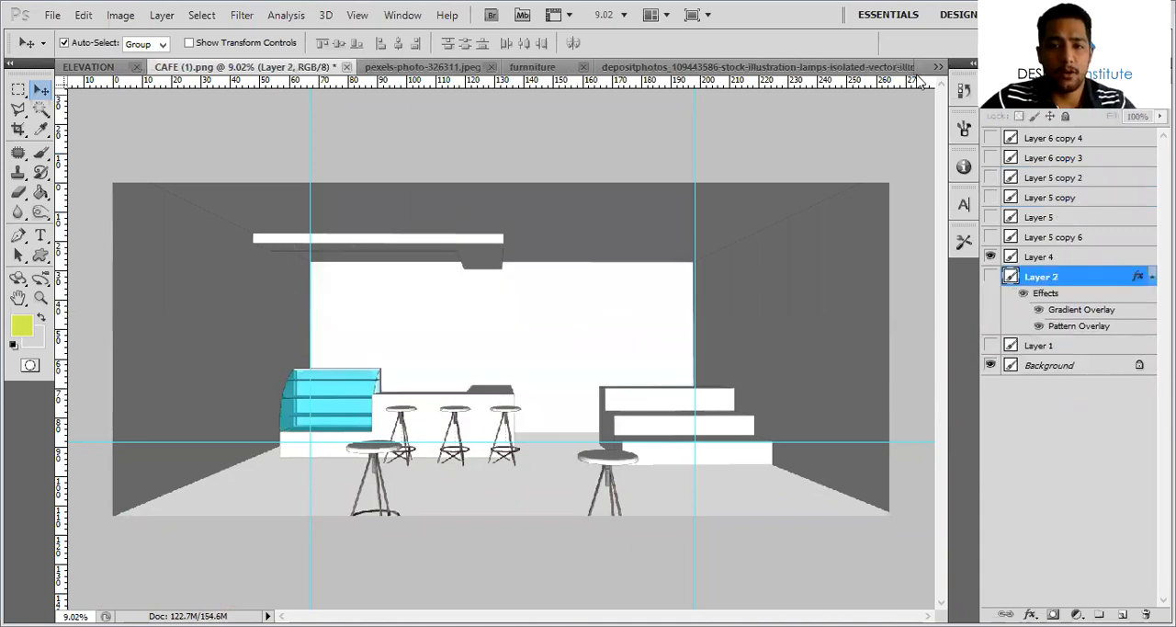
Close the reference CAFE (1).jpg and the depositphotos lamps illustration without saving changes
{"action": "left_click", "coordinate": [938, 66]}
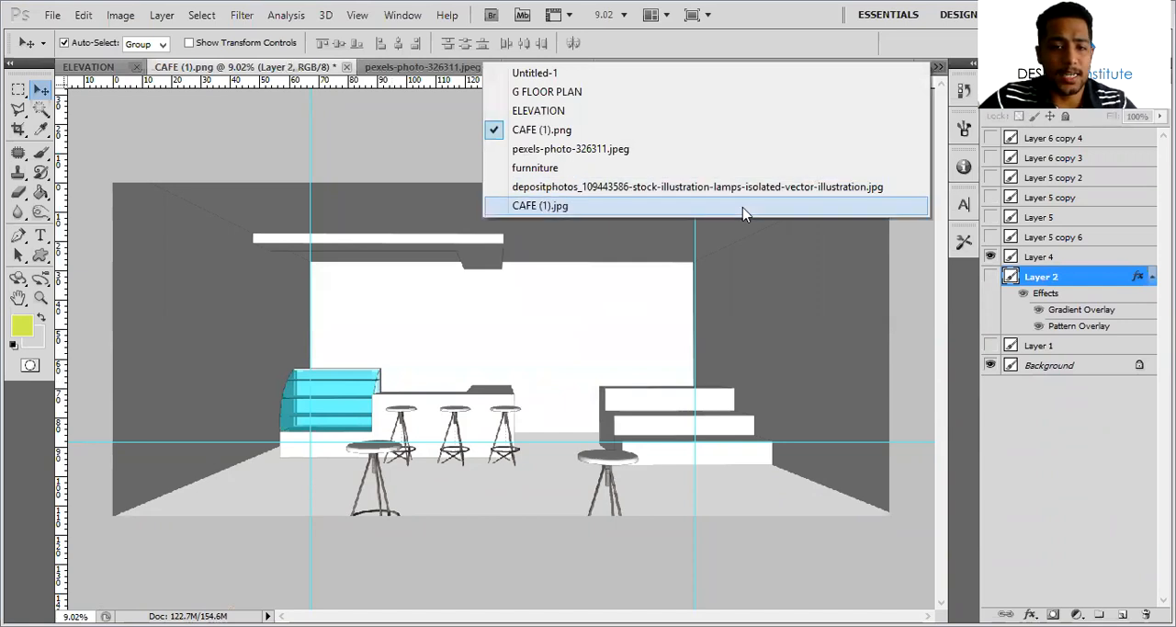
{"action": "left_click", "coordinate": [745, 206]}
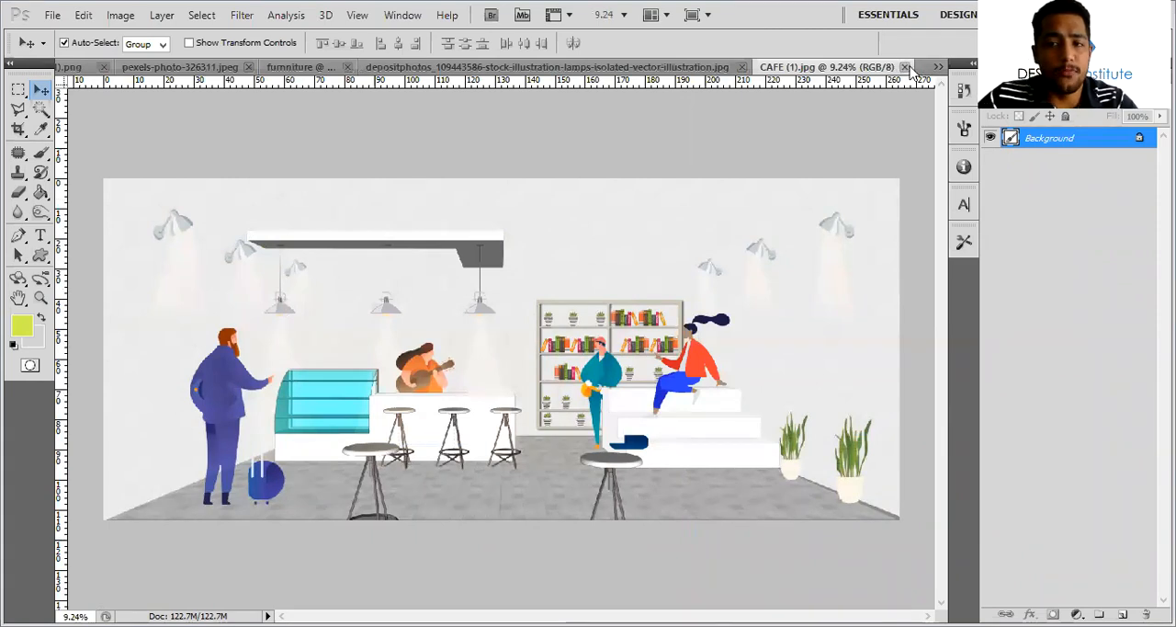
{"action": "left_click", "coordinate": [905, 67]}
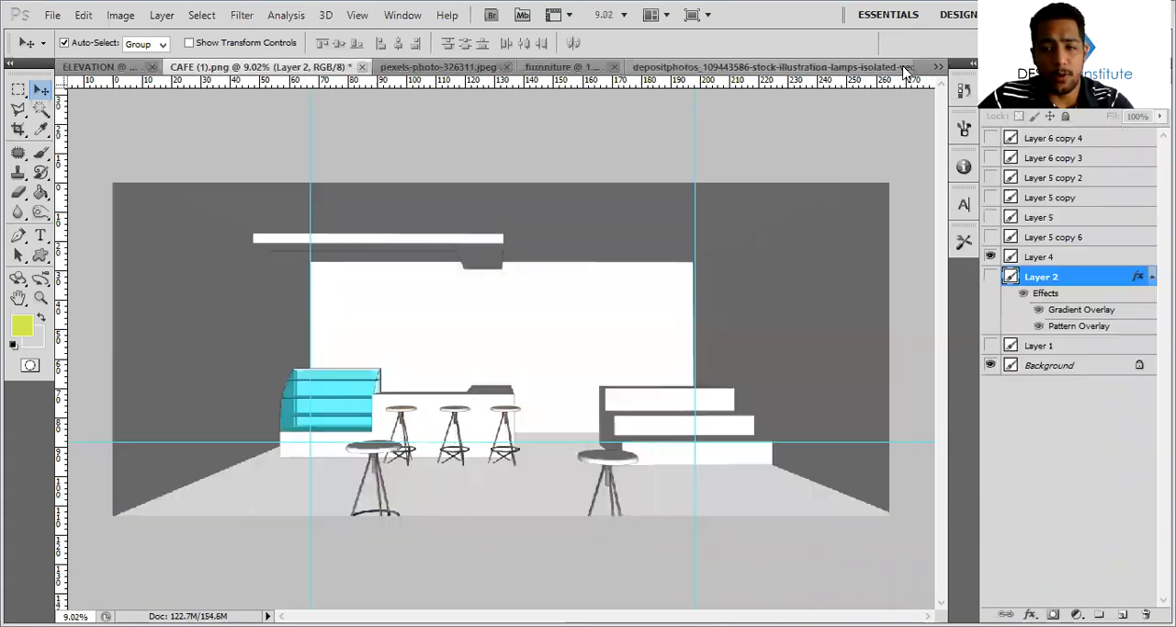
{"action": "left_click", "coordinate": [854, 68]}
{"action": "left_click", "coordinate": [905, 67]}
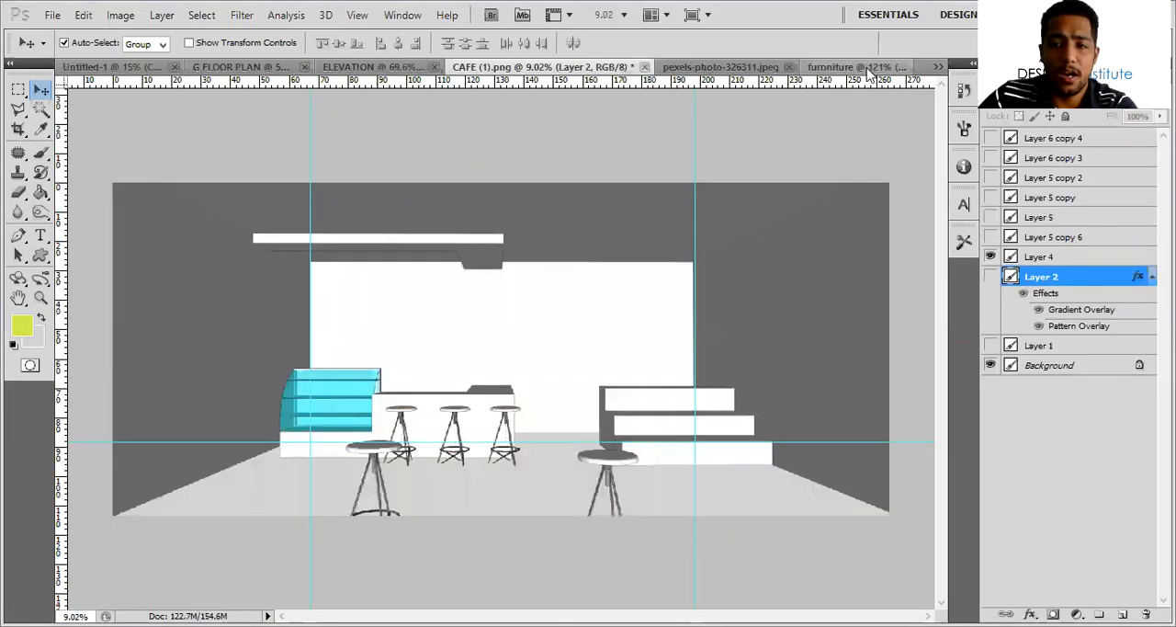
{"action": "left_click", "coordinate": [864, 69]}
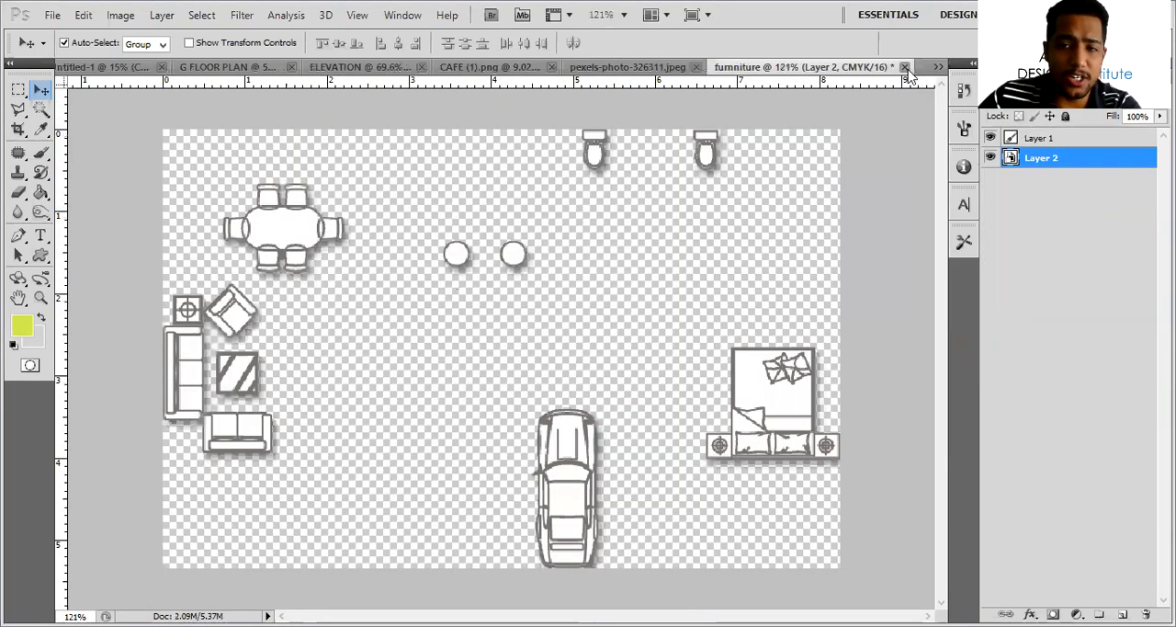
Close the furniture document and the wood texture pexels-photo-326311.jpeg without saving changes
{"action": "left_click", "coordinate": [905, 68]}
{"action": "left_click", "coordinate": [594, 255]}
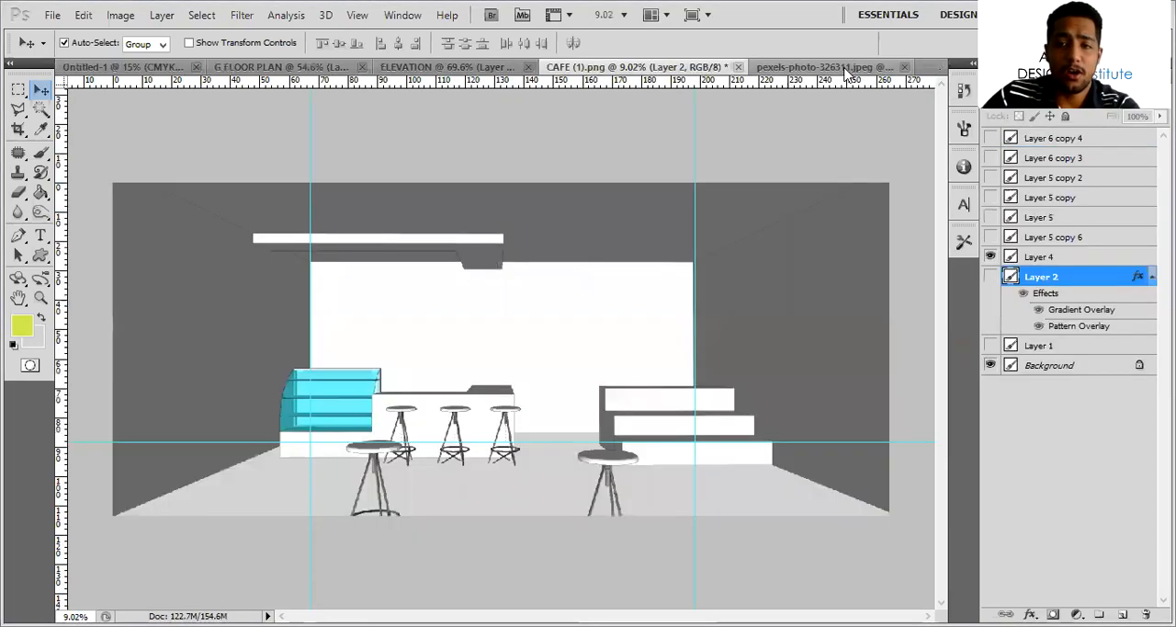
{"action": "key", "text": "ctrl+Tab"}
{"action": "key", "text": "ctrl+w"}
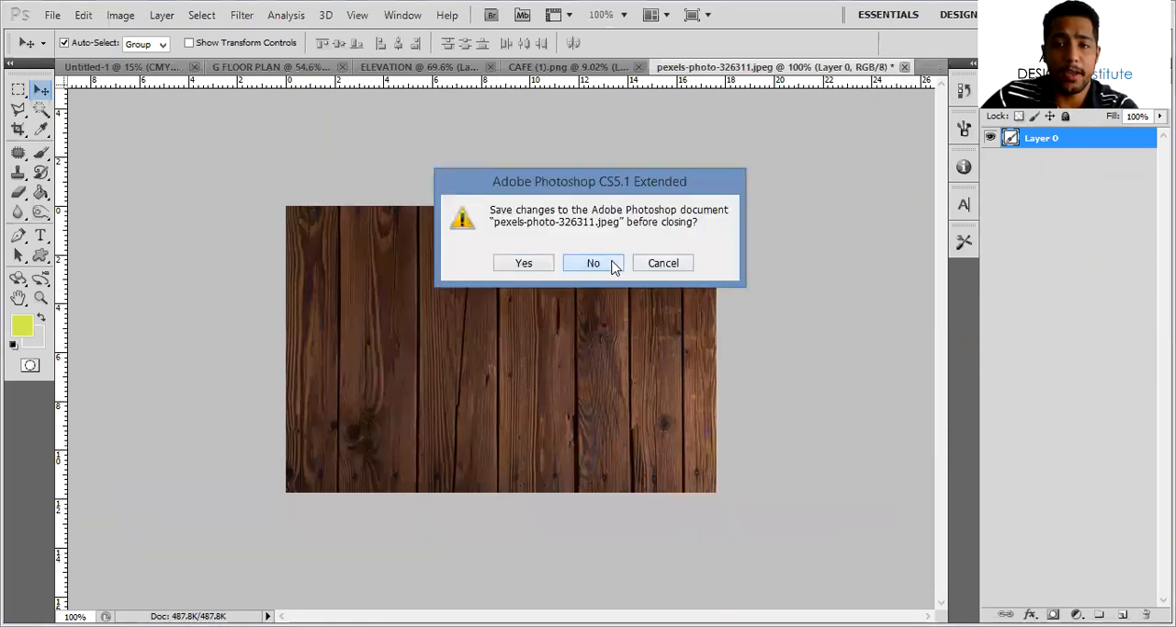
{"action": "left_click", "coordinate": [595, 260]}
Close the CAFE (1).png, ELEVATION and G FLOOR PLAN documents without saving changes
{"action": "left_click", "coordinate": [873, 68]}
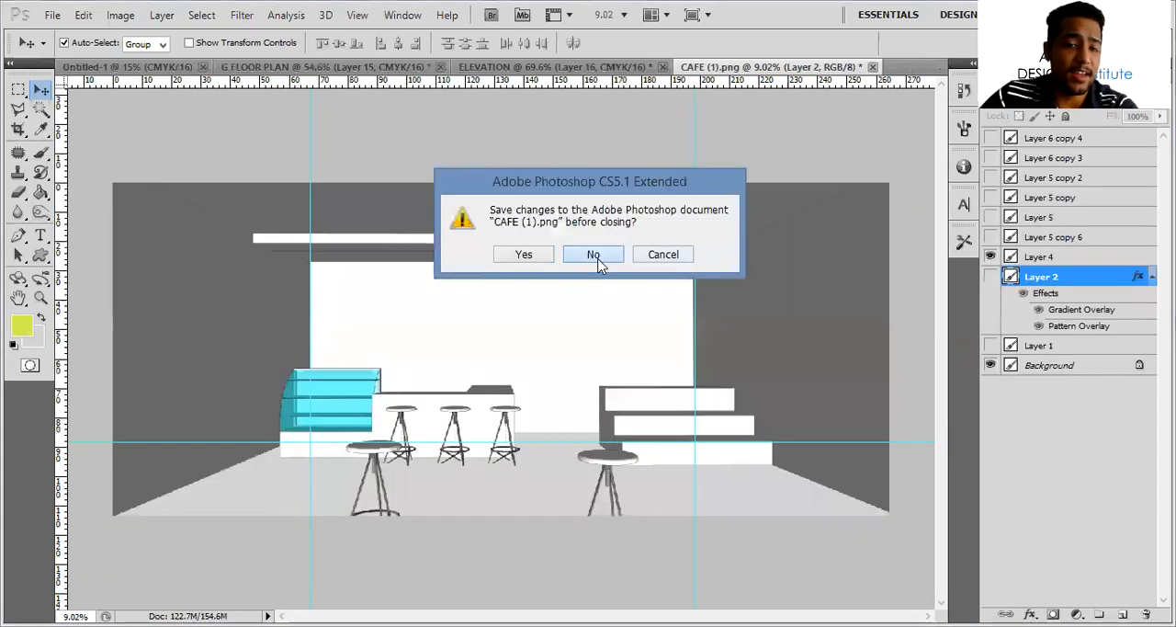
{"action": "left_click", "coordinate": [595, 256]}
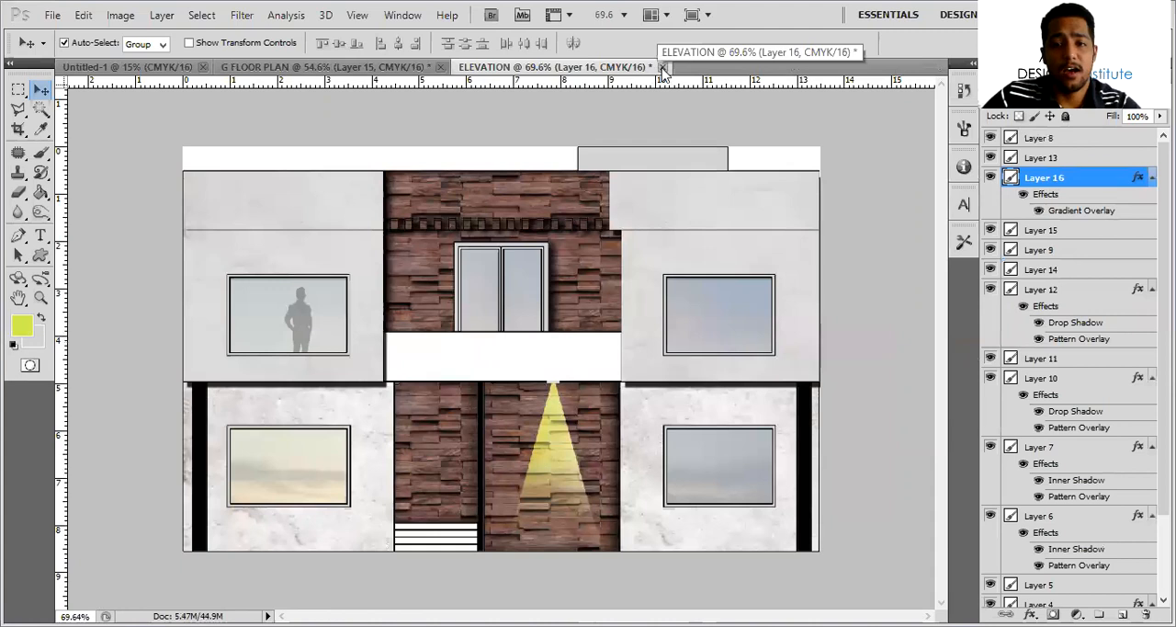
{"action": "left_click", "coordinate": [662, 67]}
{"action": "left_click", "coordinate": [591, 259]}
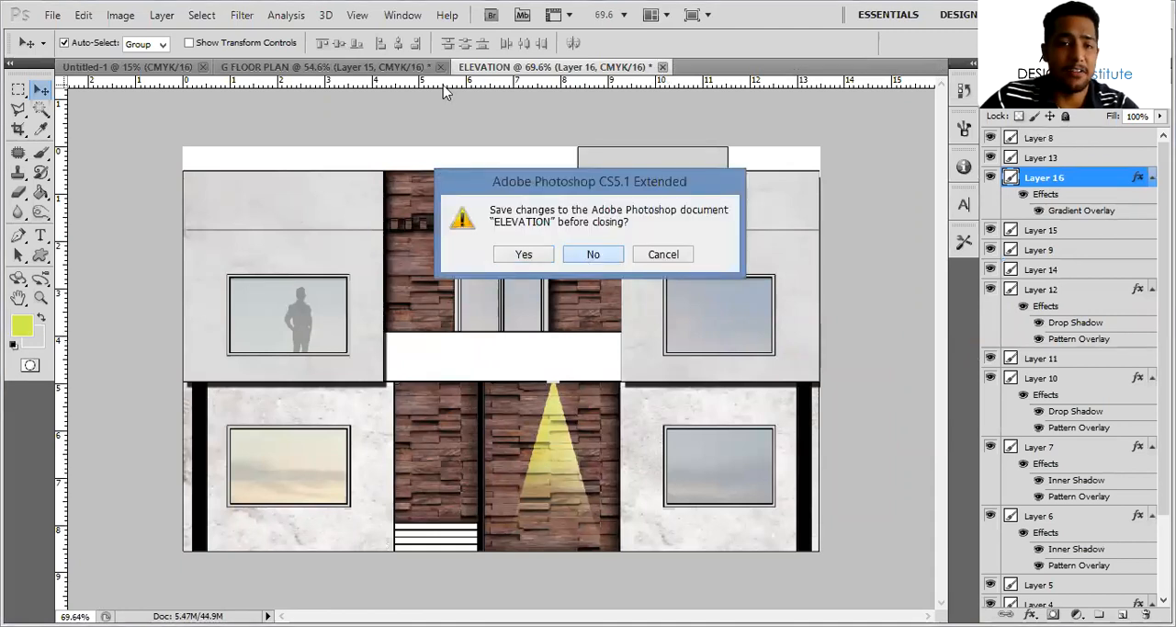
{"action": "left_click", "coordinate": [441, 67]}
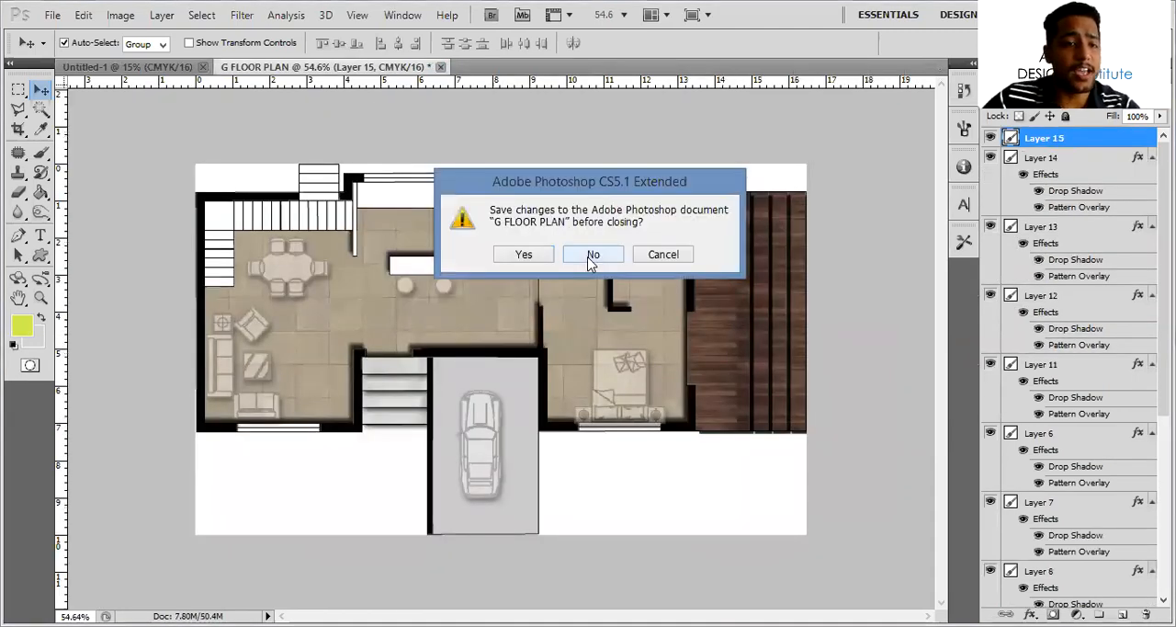
{"action": "left_click", "coordinate": [593, 255]}
Open the bathroom render 101.bmp from the PDF FFOR PHOTOSHOP folder inside the desktop's PHOTOSHOP folder
{"action": "left_click", "coordinate": [53, 15]}
{"action": "left_click", "coordinate": [71, 50]}
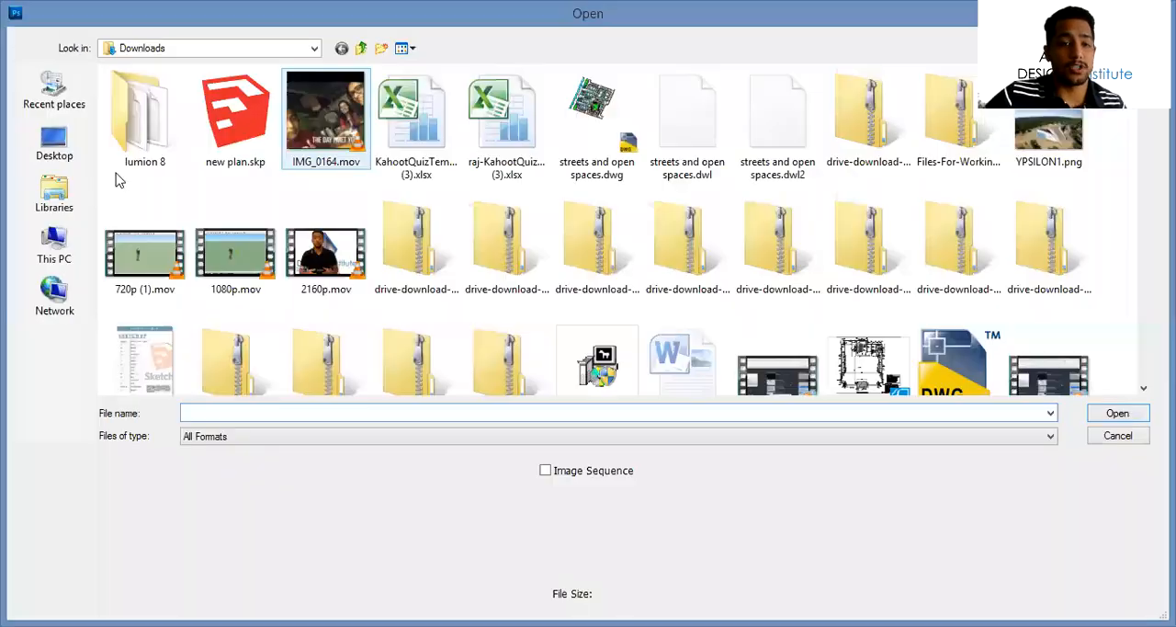
{"action": "left_click", "coordinate": [55, 142]}
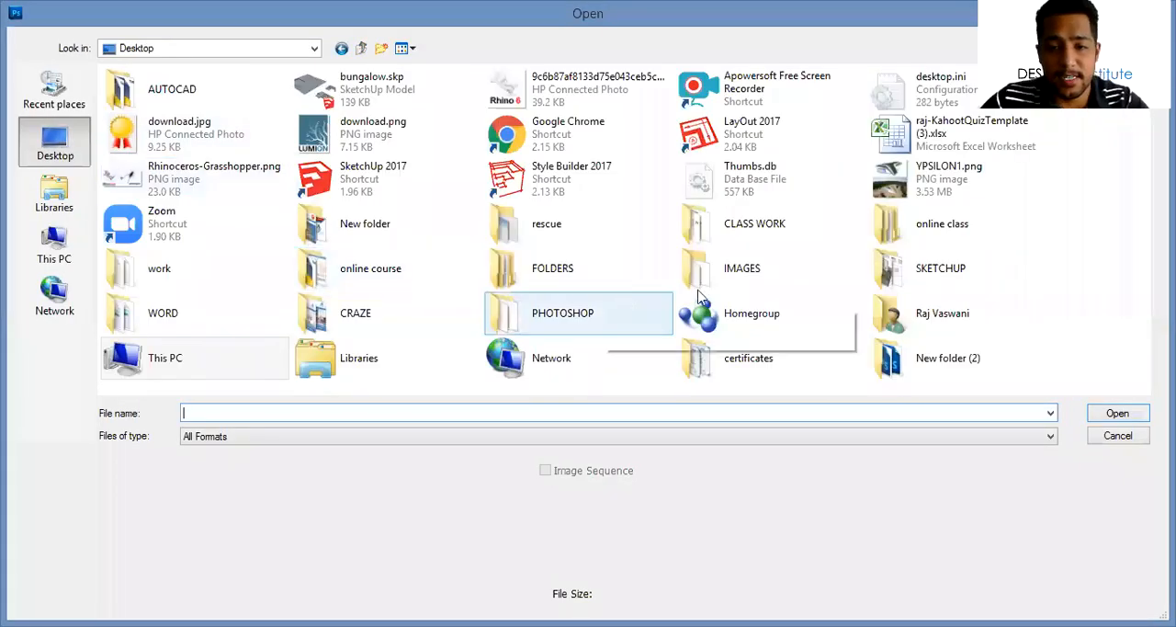
{"action": "double_click", "coordinate": [537, 276]}
{"action": "double_click", "coordinate": [179, 192]}
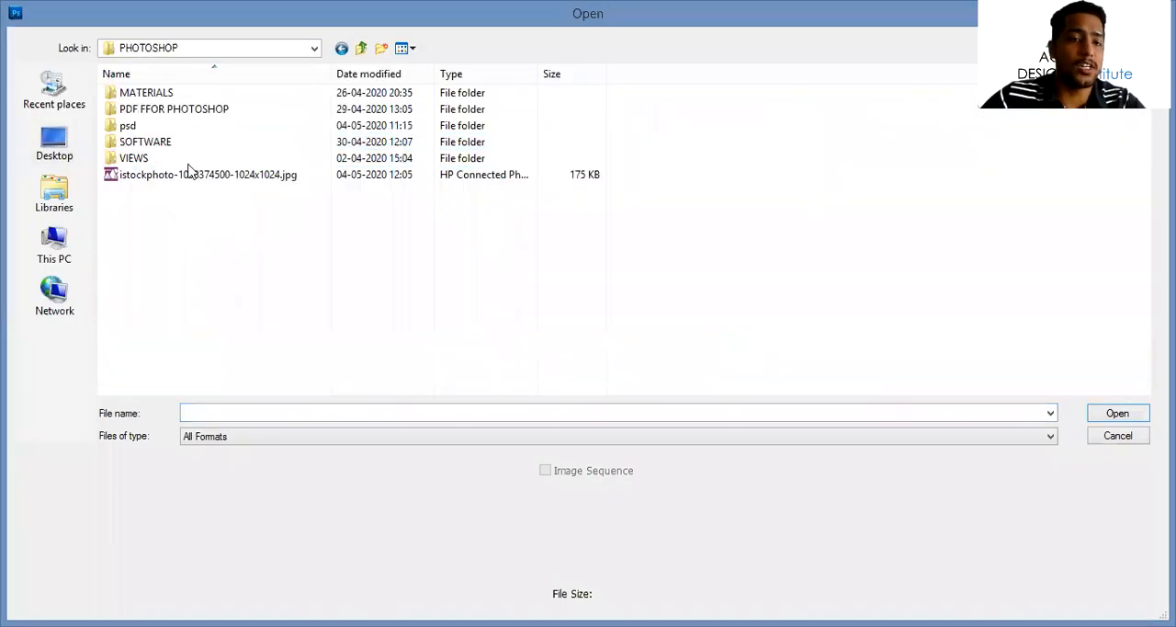
{"action": "left_click", "coordinate": [181, 114]}
{"action": "double_click", "coordinate": [180, 117]}
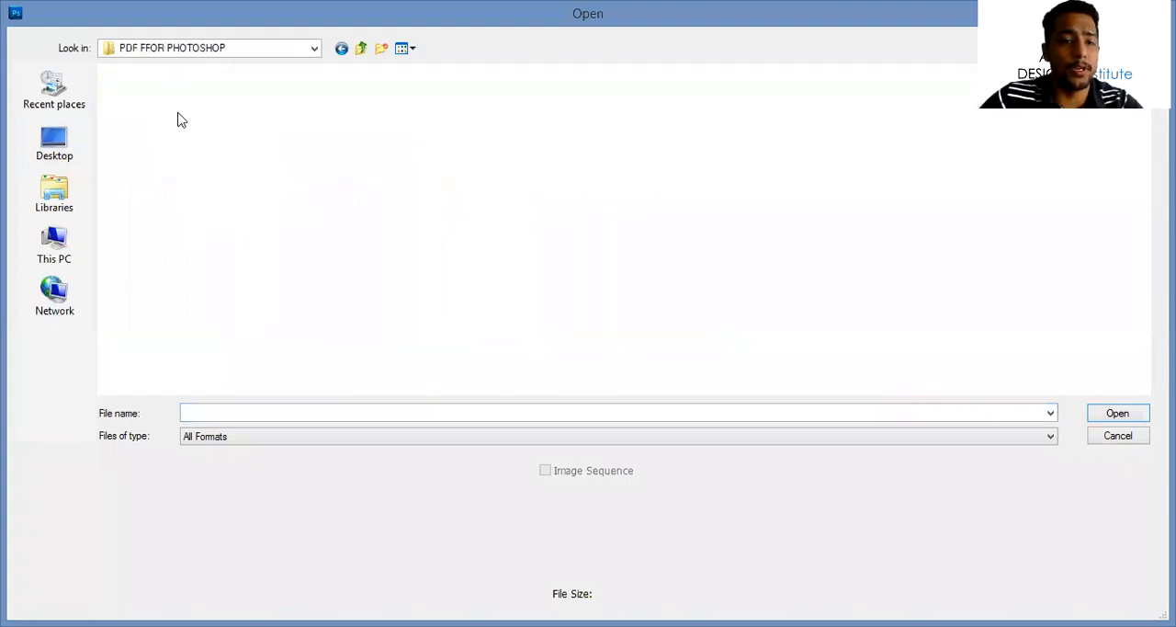
{"action": "left_click", "coordinate": [166, 93]}
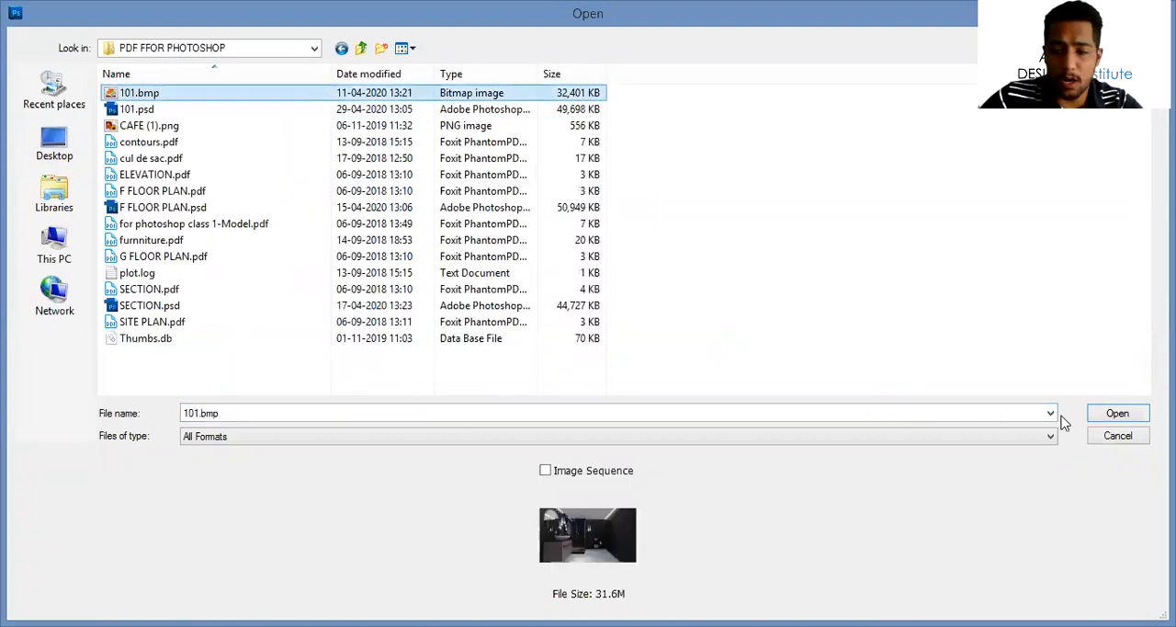
{"action": "left_click", "coordinate": [1117, 414]}
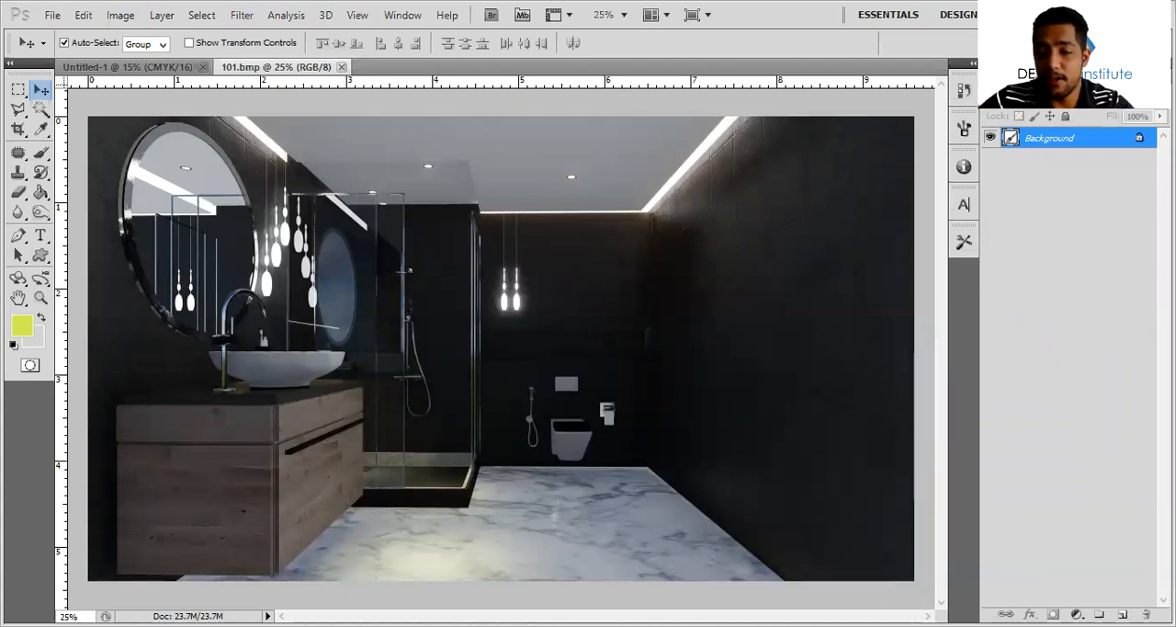
Add a Curves adjustment layer with an S-shaped curve, placing the upper point at input 161, output 209
{"action": "left_click", "coordinate": [1077, 614]}
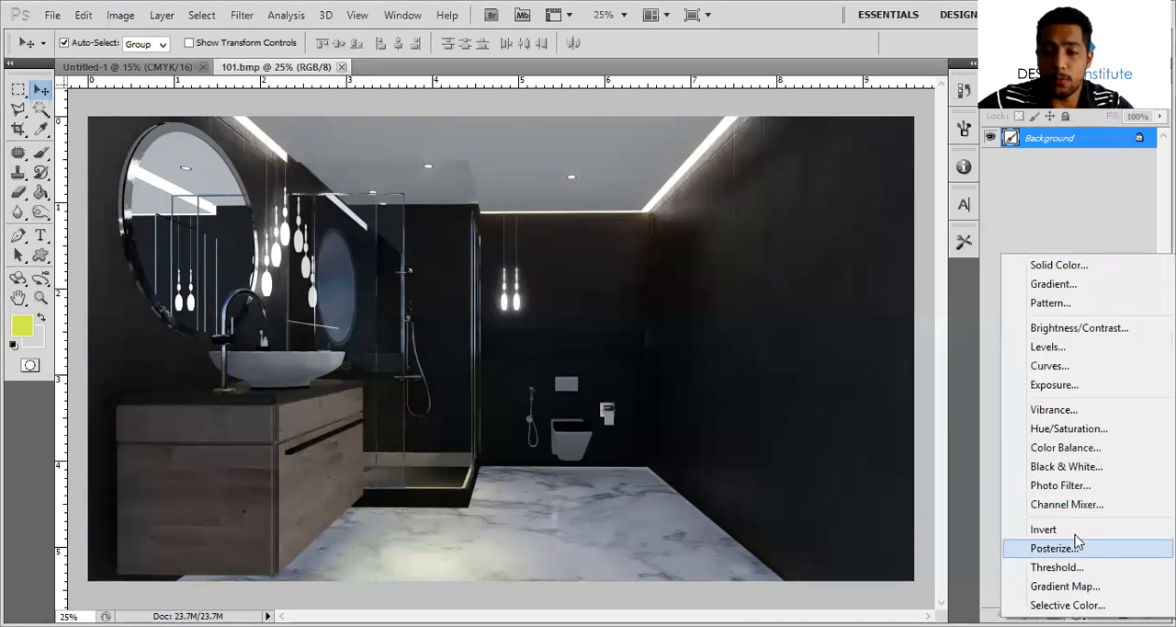
{"action": "left_click", "coordinate": [1053, 365]}
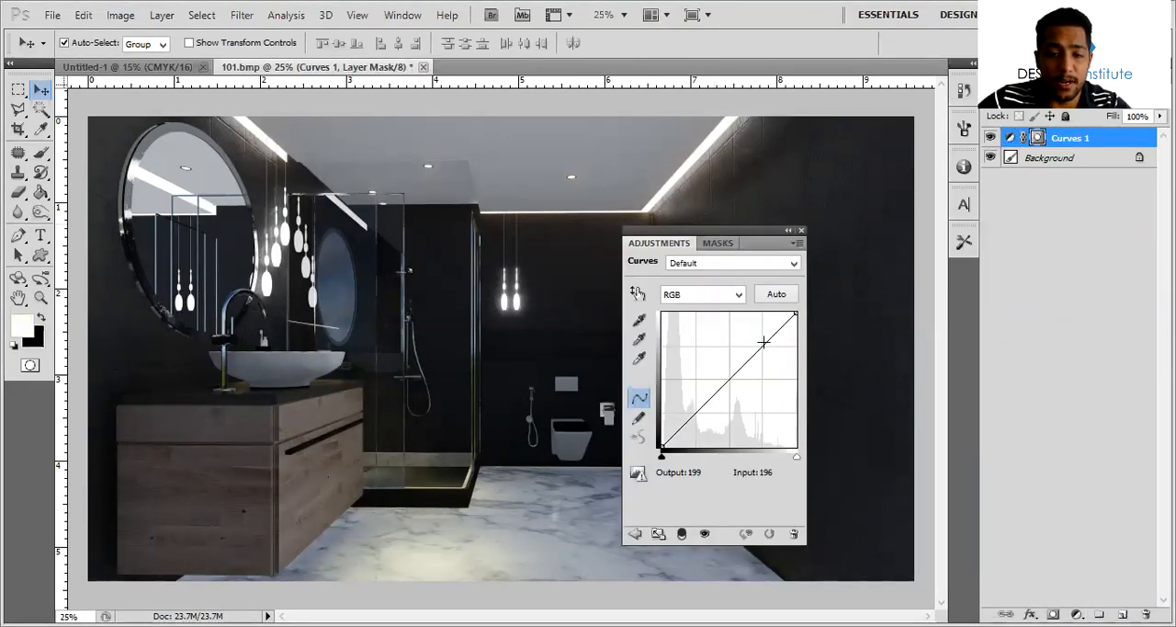
{"action": "left_click_drag", "start_coordinate": [699, 405], "coordinate": [702, 409]}
{"action": "left_click_drag", "start_coordinate": [755, 341], "coordinate": [746, 337]}
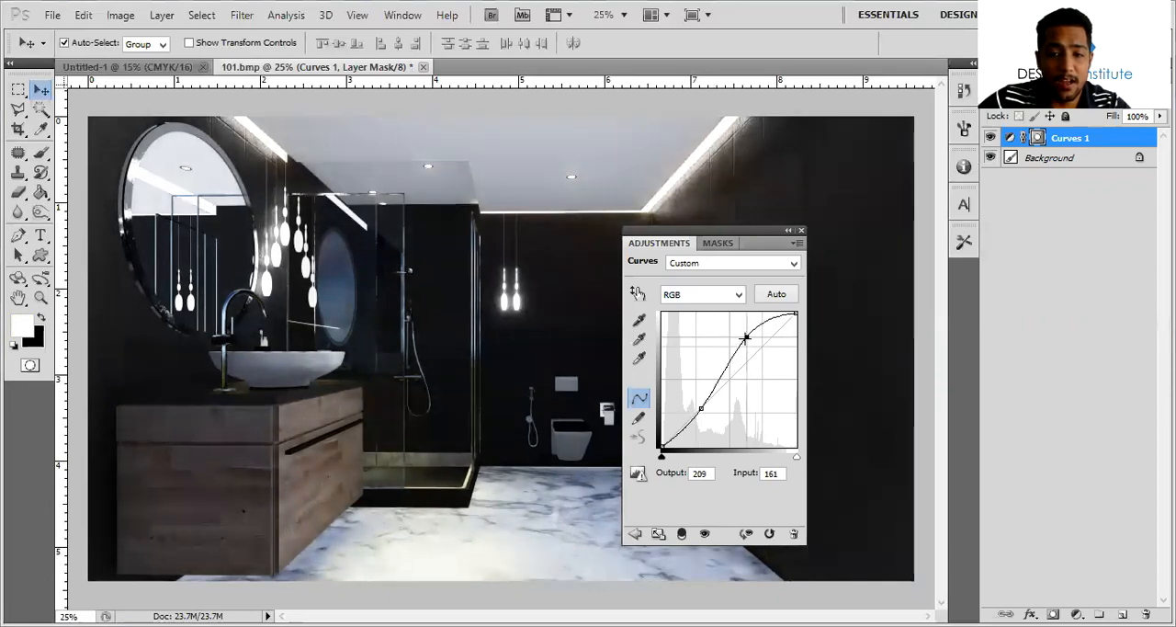
{"action": "left_click", "coordinate": [802, 230]}
Select the toilet's grey surfaces on the Background layer with the Magic Wand at tolerance 31
{"action": "scroll", "coordinate": [467, 319], "scroll_direction": "up", "scroll_amount": 8, "text": "alt"}
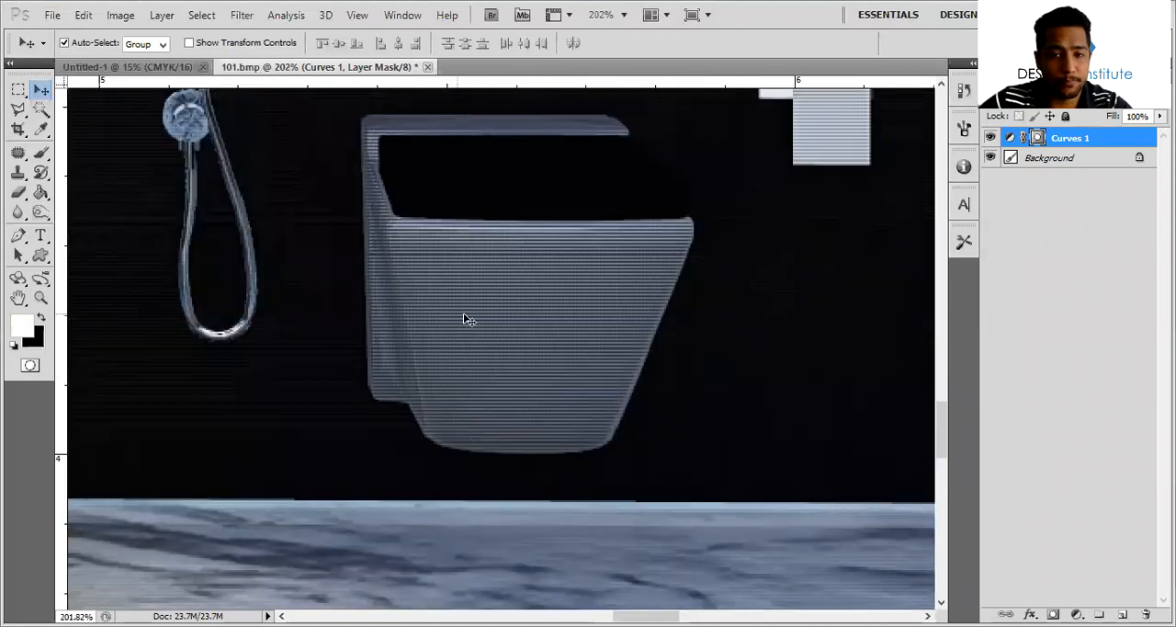
{"action": "key", "text": "w"}
{"action": "left_click", "coordinate": [517, 303]}
{"action": "key", "text": "ctrl+d"}
{"action": "left_click", "coordinate": [1048, 157]}
{"action": "left_click_drag", "start_coordinate": [154, 43], "coordinate": [175, 39]}
{"action": "left_click", "coordinate": [478, 269]}
{"action": "key", "text": "ctrl+d"}
{"action": "left_click", "coordinate": [496, 247]}
{"action": "left_click", "coordinate": [489, 270]}
{"action": "left_click", "coordinate": [510, 271]}
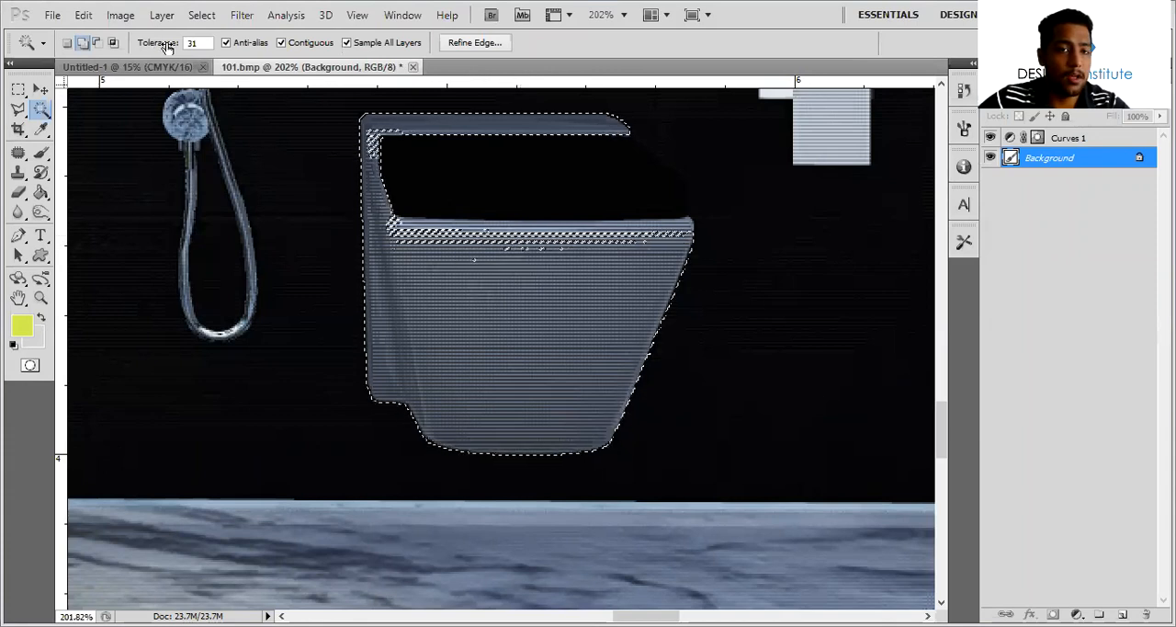
Complete the toilet selection with the Magic Wand at tolerance 41, and turn off Sample All Layers
{"action": "left_click", "coordinate": [469, 239]}
{"action": "left_click", "coordinate": [454, 236]}
{"action": "left_click", "coordinate": [516, 229]}
{"action": "left_click", "coordinate": [533, 225]}
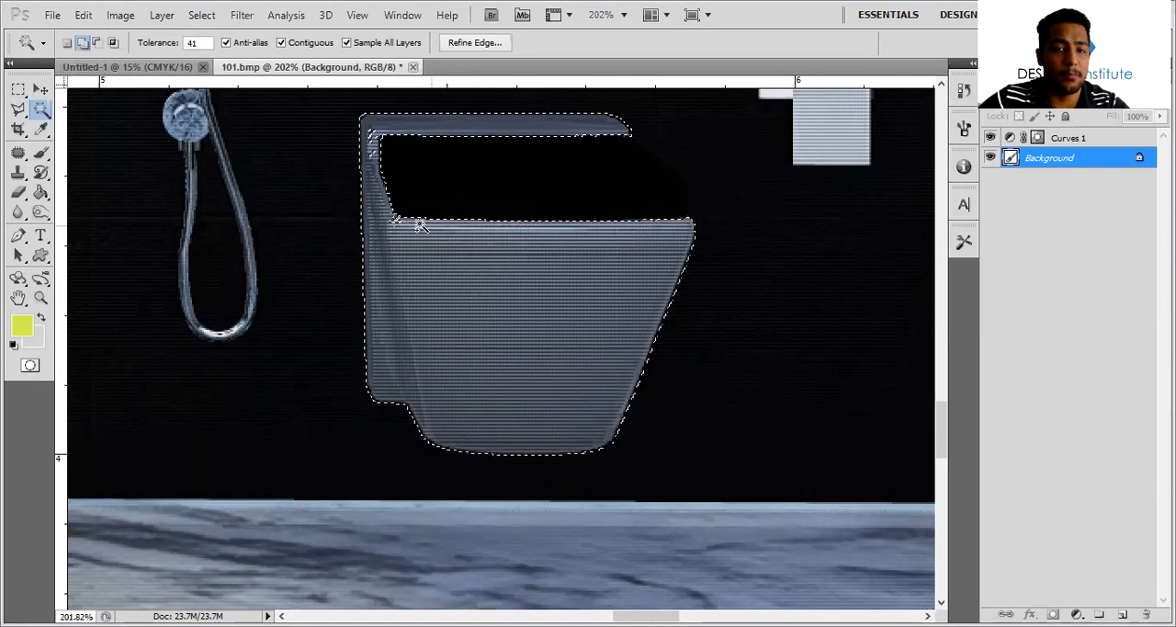
{"action": "left_click", "coordinate": [374, 217]}
{"action": "left_click", "coordinate": [372, 144]}
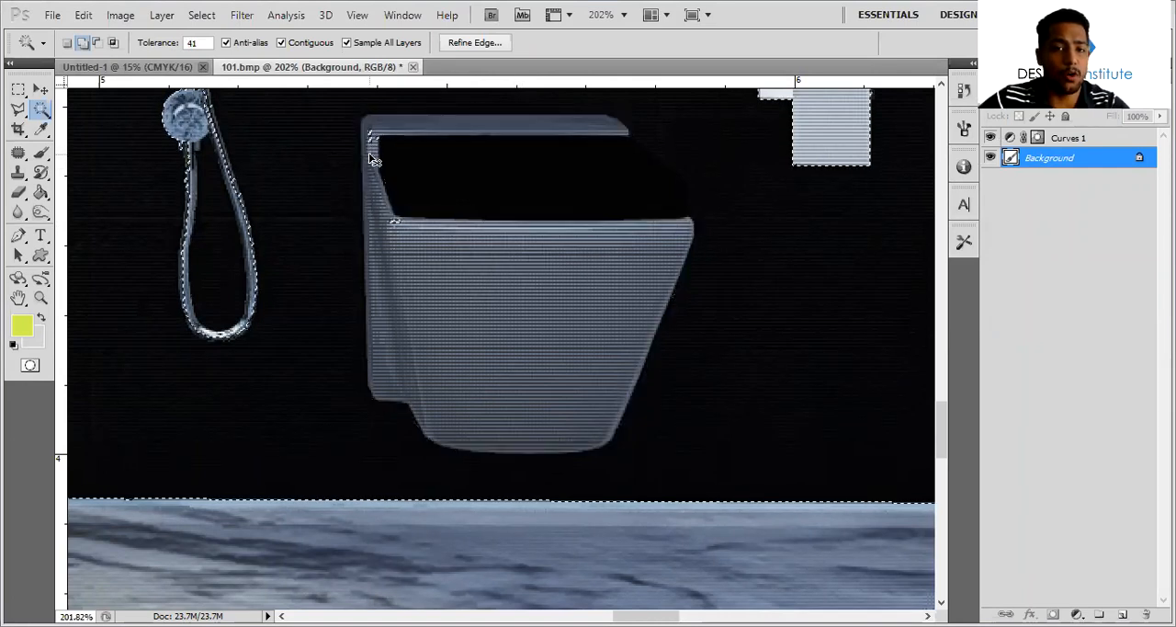
{"action": "left_click", "coordinate": [346, 42]}
{"action": "key", "text": "ctrl+z"}
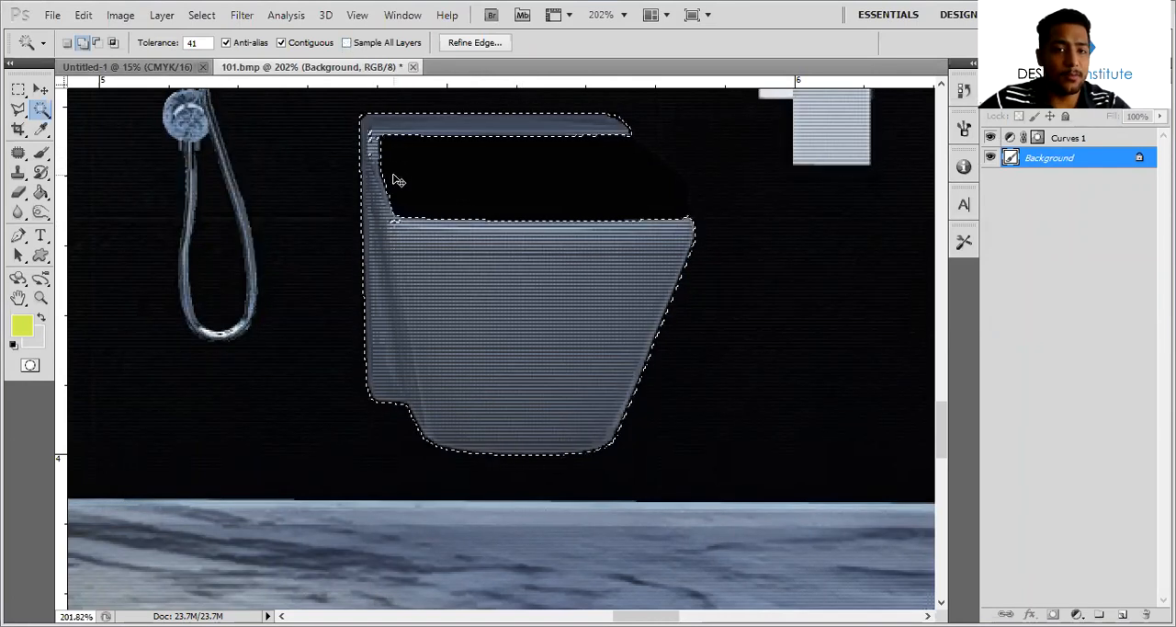
{"action": "scroll", "coordinate": [556, 282], "scroll_direction": "down", "scroll_amount": 3, "text": "alt"}
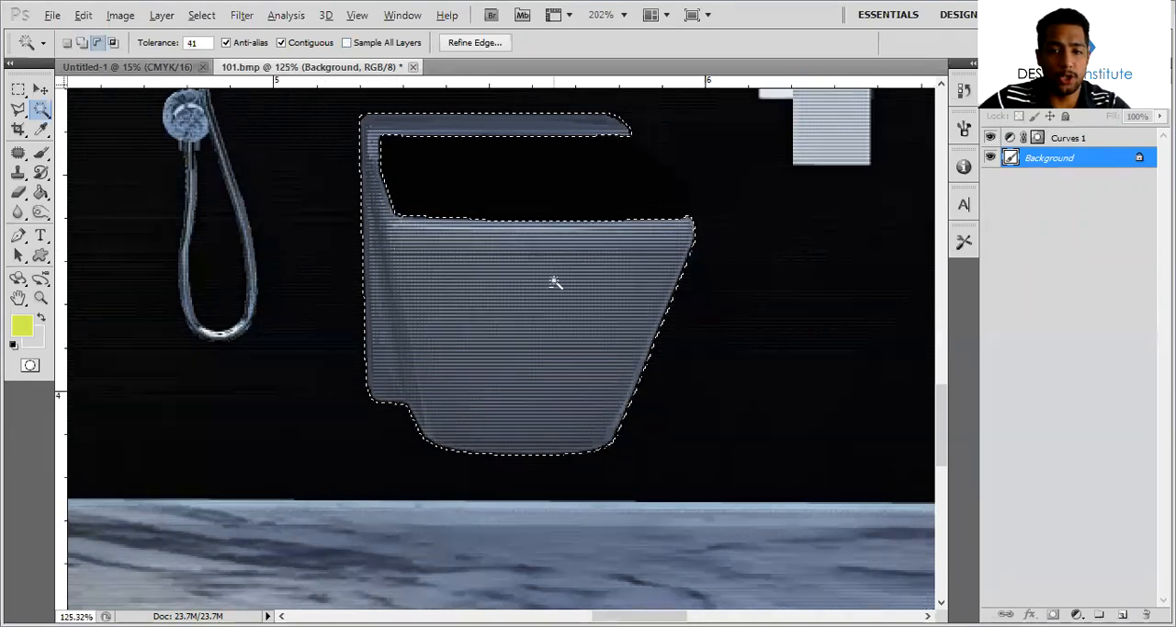
{"action": "left_click_drag", "start_coordinate": [561, 340], "coordinate": [575, 394]}
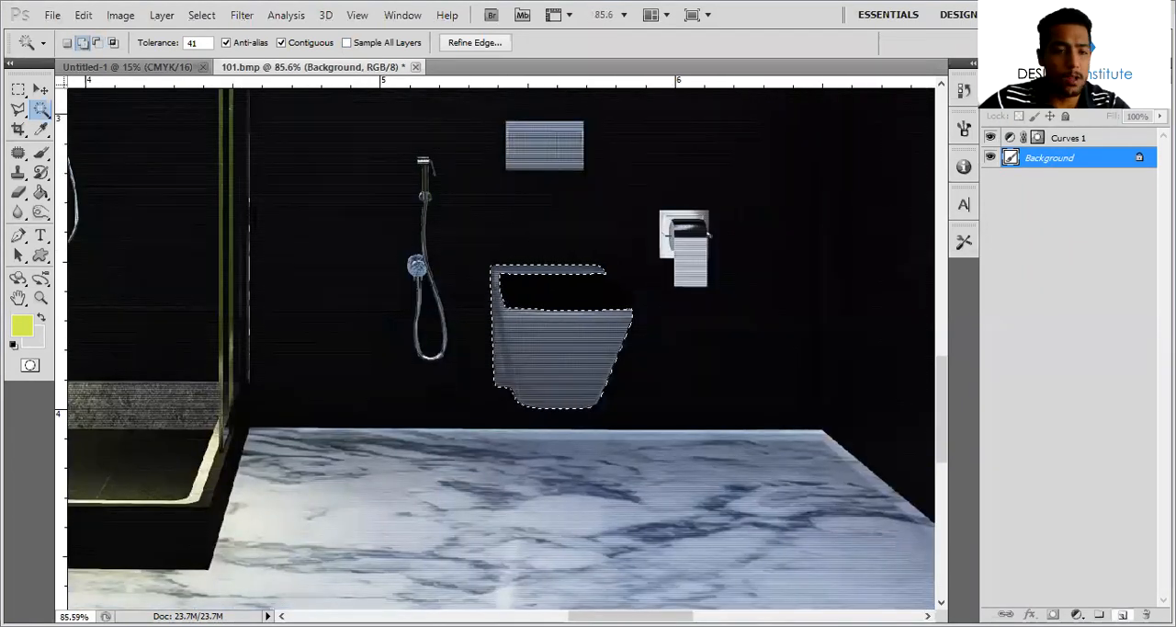
Create a new layer above Curves 1 and fill the toilet selection on it with light grey c9c9c9
{"action": "key", "text": "ctrl+j"}
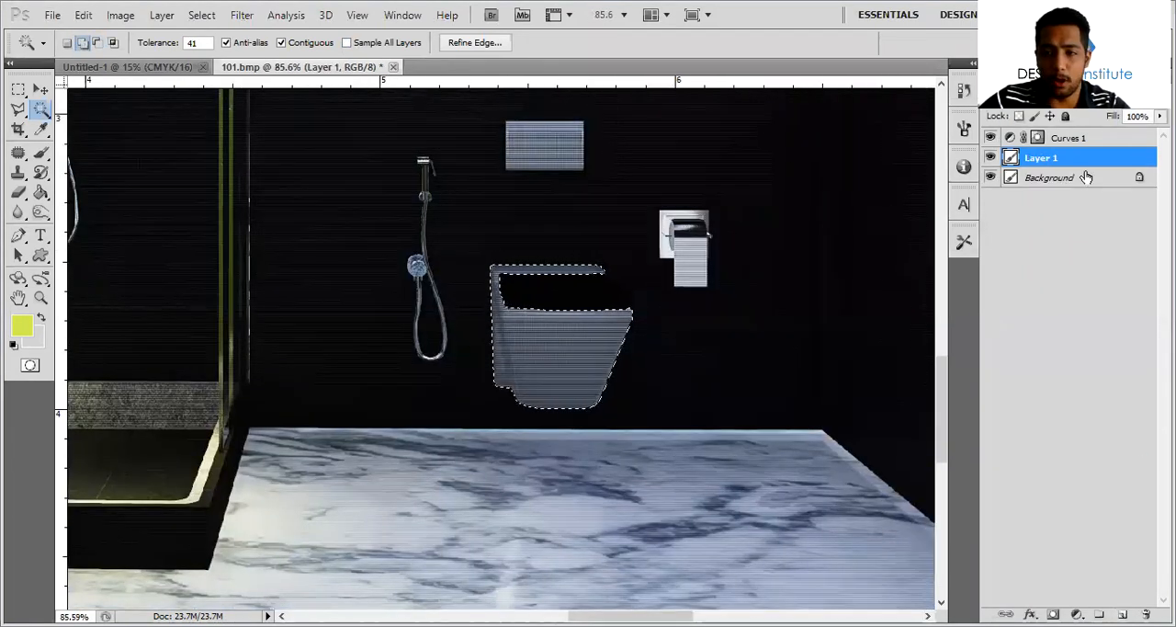
{"action": "key", "text": "ctrl+bracketright"}
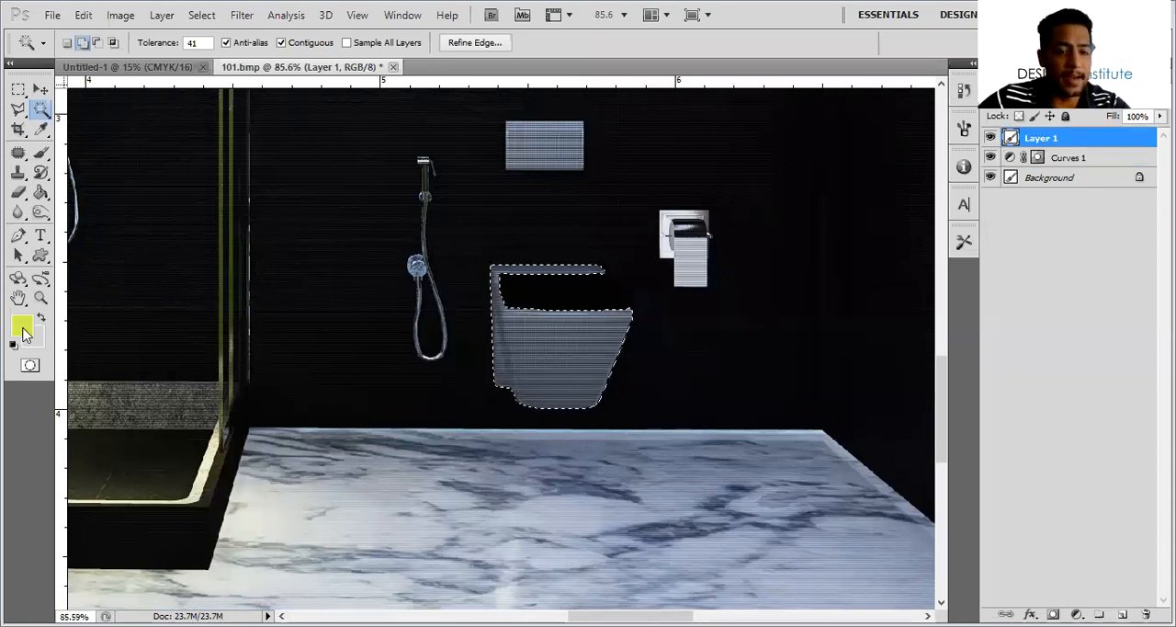
{"action": "left_click", "coordinate": [22, 326]}
{"action": "left_click_drag", "start_coordinate": [451, 370], "coordinate": [297, 241]}
{"action": "mouse_move", "coordinate": [395, 317]}
{"action": "left_mouse_down"}
{"action": "mouse_move", "coordinate": [299, 330]}
{"action": "mouse_move", "coordinate": [278, 286]}
{"action": "left_mouse_up"}
{"action": "left_click", "coordinate": [689, 232]}
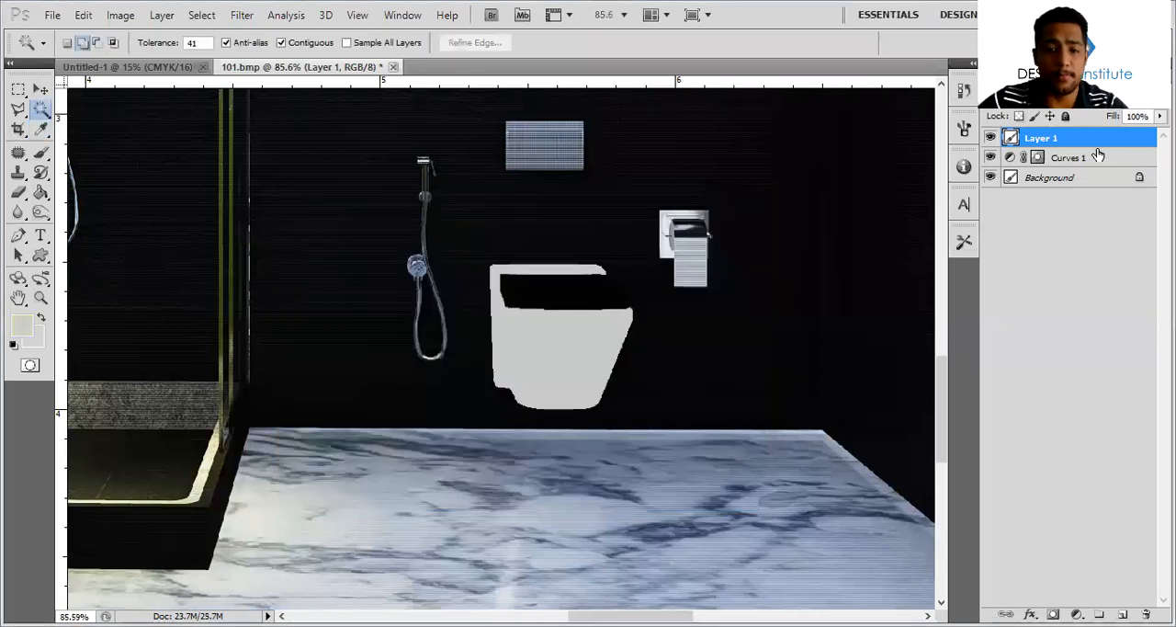
Give the toilet layer a Linear gradient overlay with a scale of 91%
{"action": "double_click", "coordinate": [1097, 147]}
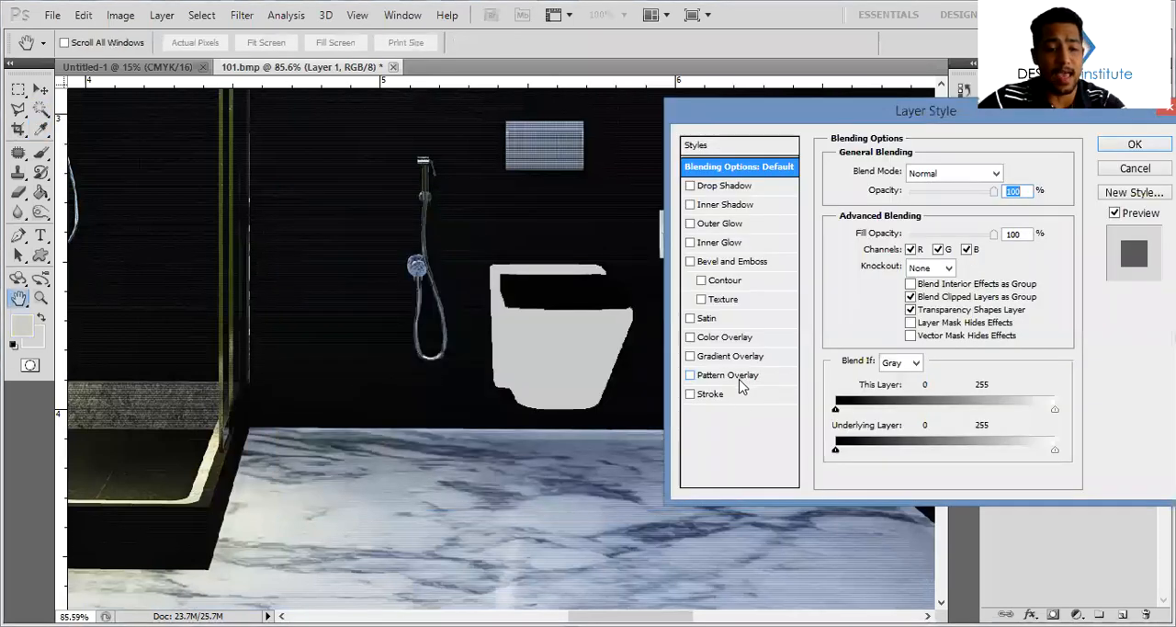
{"action": "left_click", "coordinate": [735, 356]}
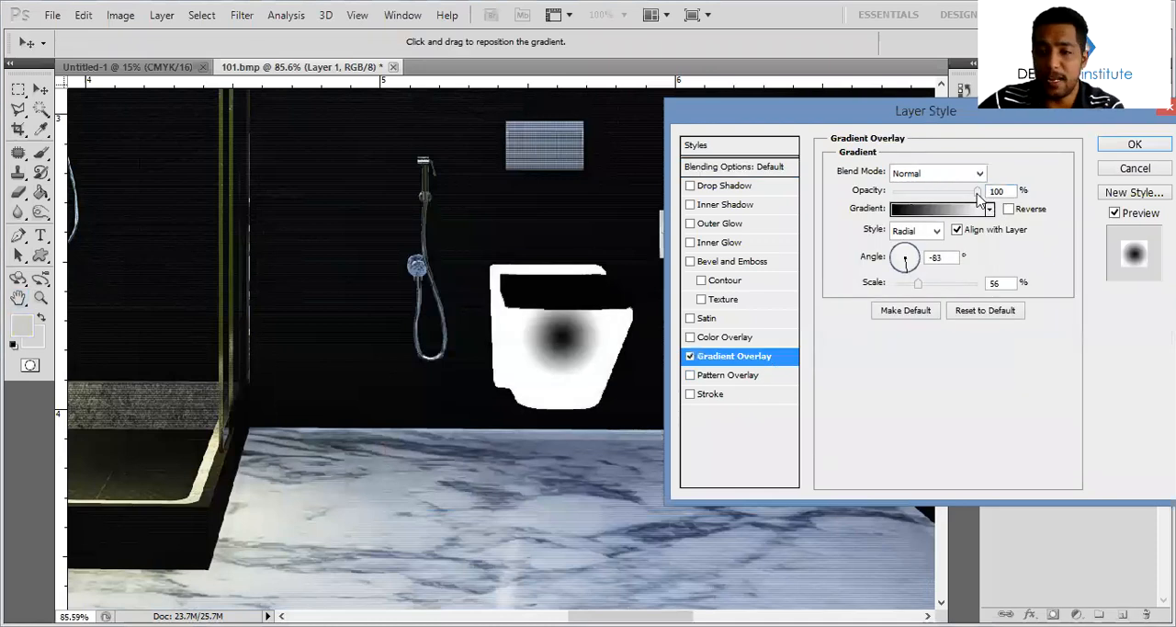
{"action": "left_click", "coordinate": [936, 230]}
{"action": "left_click", "coordinate": [910, 246]}
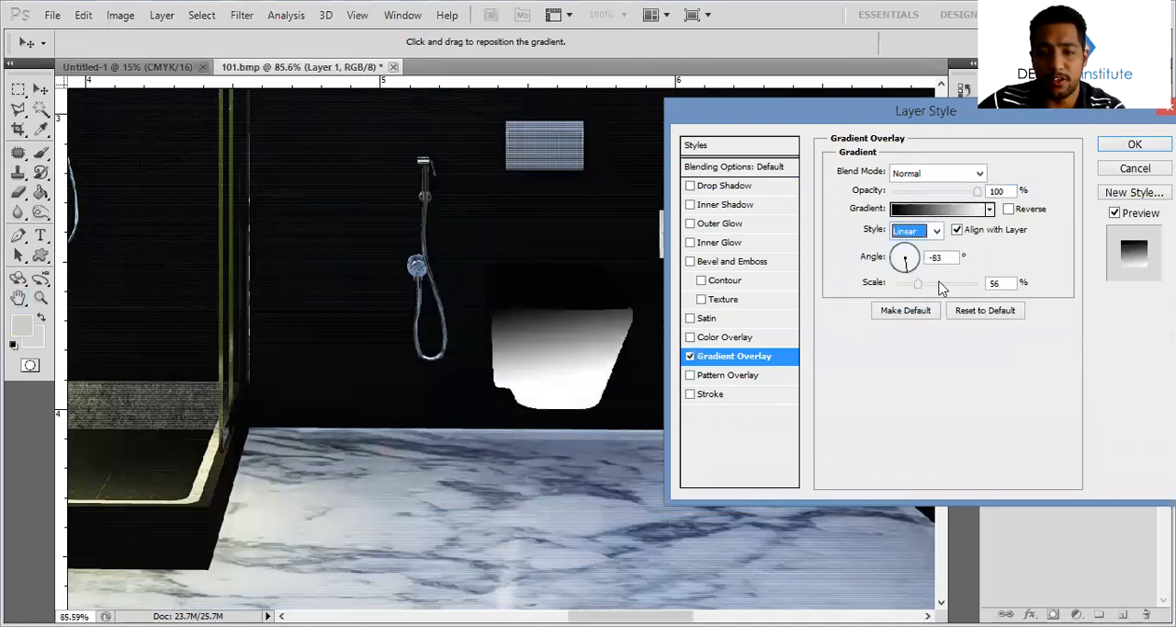
{"action": "left_click", "coordinate": [913, 268]}
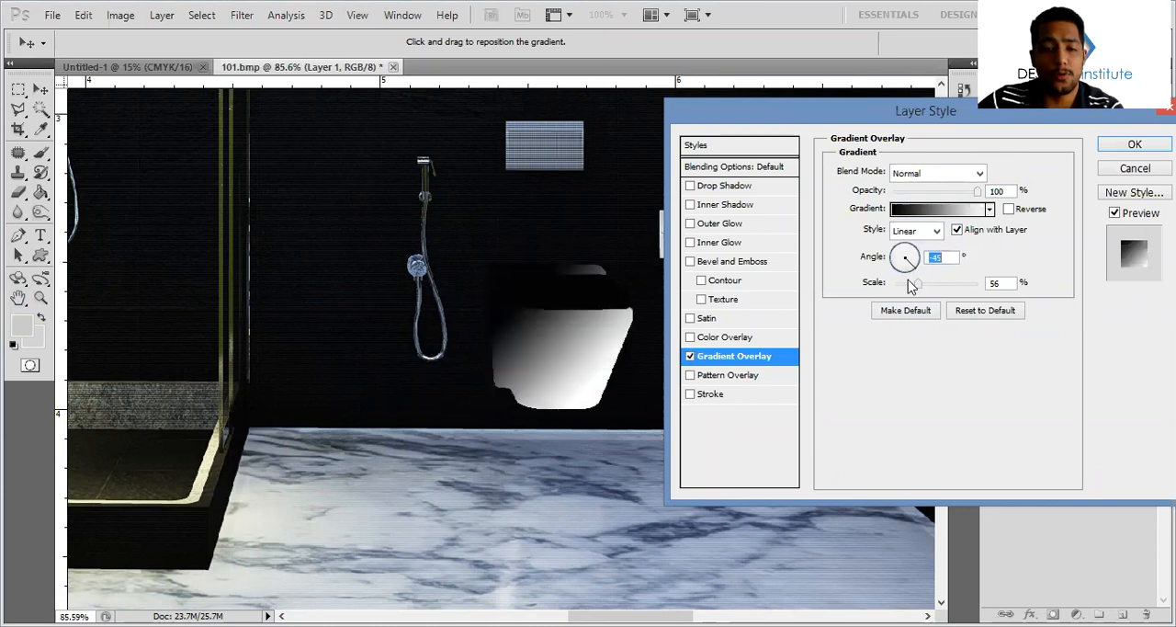
{"action": "left_click", "coordinate": [918, 267]}
{"action": "left_click_drag", "start_coordinate": [919, 285], "coordinate": [940, 285]}
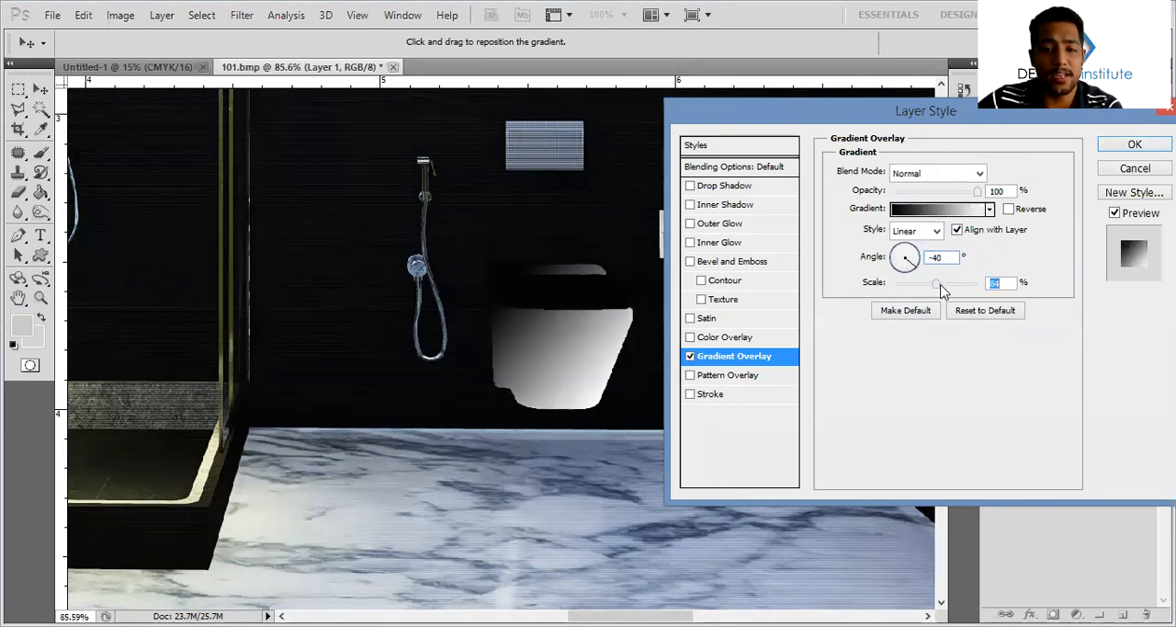
Set the gradient overlay's angle to -4° and its opacity to about 48%, and apply the layer style
{"action": "left_click", "coordinate": [912, 265]}
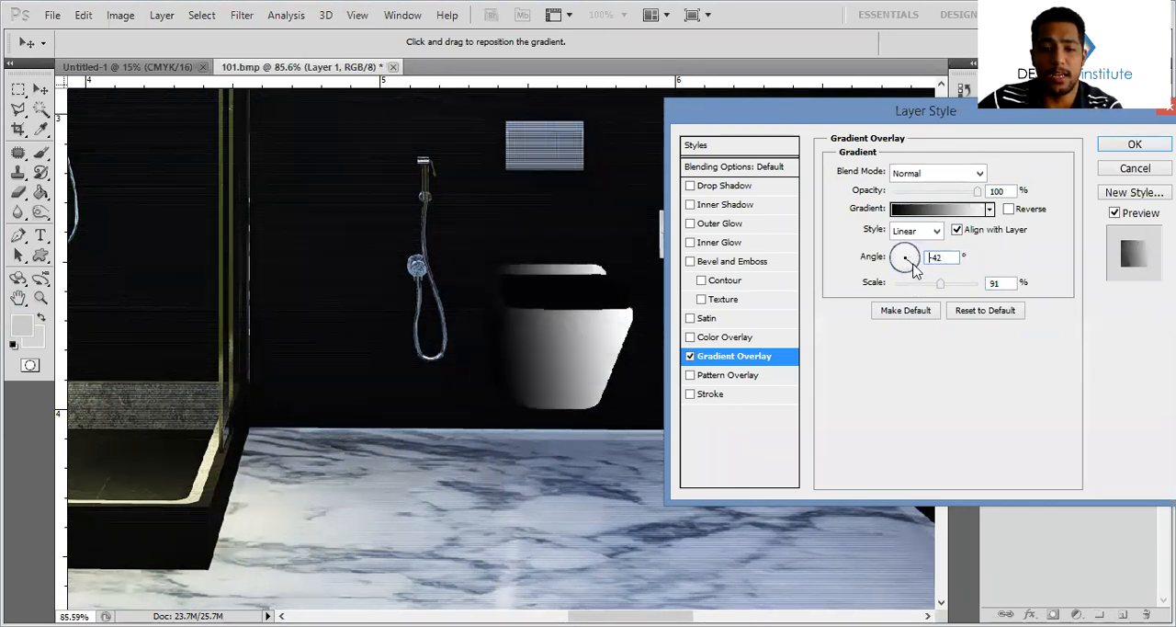
{"action": "left_click", "coordinate": [914, 269]}
{"action": "left_click", "coordinate": [921, 266]}
{"action": "left_click_drag", "start_coordinate": [968, 195], "coordinate": [934, 194]}
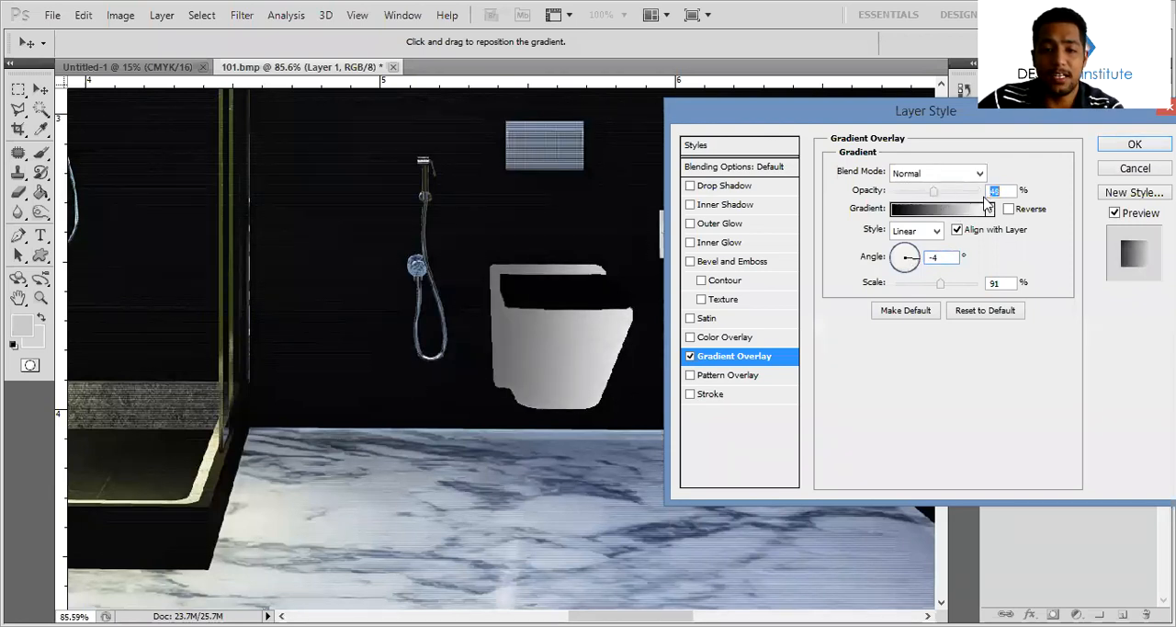
{"action": "left_click", "coordinate": [1124, 150]}
Duplicate the toilet onto the marble floor below it and flip the copy vertically at -83.83% height
{"action": "left_click_drag", "start_coordinate": [617, 388], "coordinate": [594, 454], "text": "alt"}
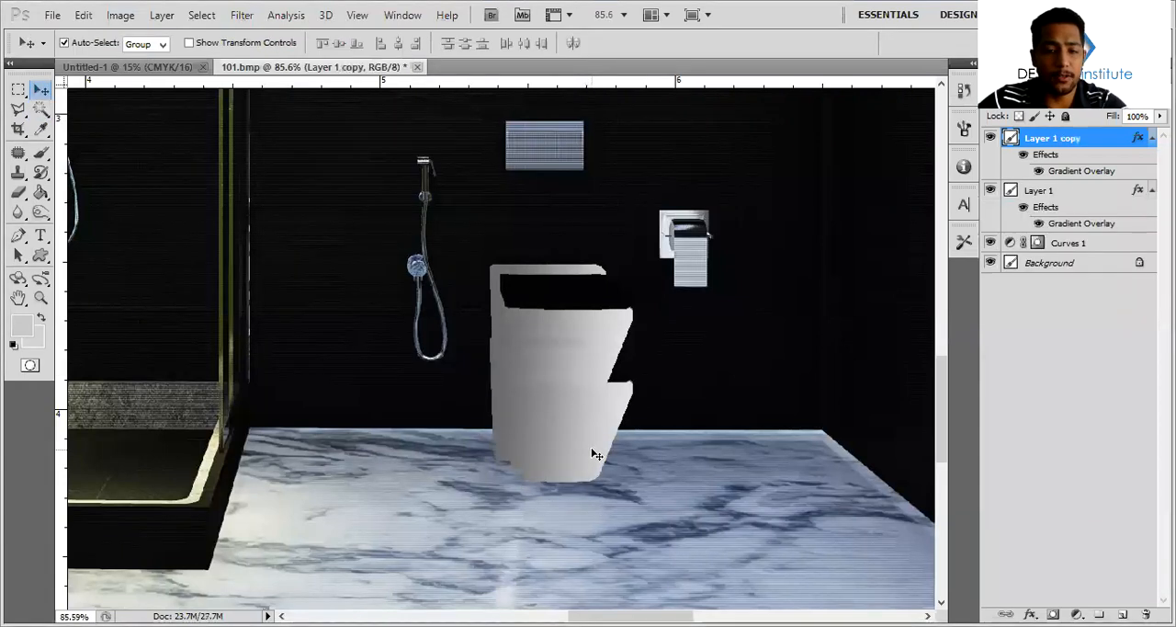
{"action": "key", "text": "ctrl+t"}
{"action": "left_click_drag", "start_coordinate": [562, 333], "coordinate": [561, 598]}
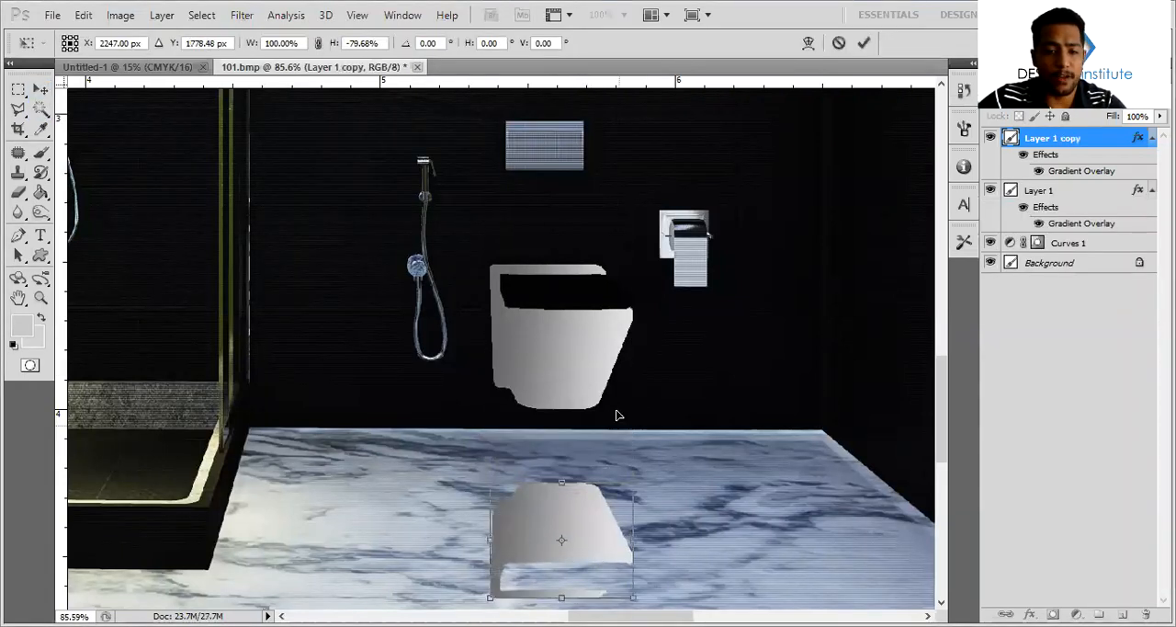
{"action": "scroll", "coordinate": [580, 391], "scroll_direction": "down", "scroll_amount": 3}
{"action": "left_click_drag", "start_coordinate": [563, 330], "coordinate": [566, 324]}
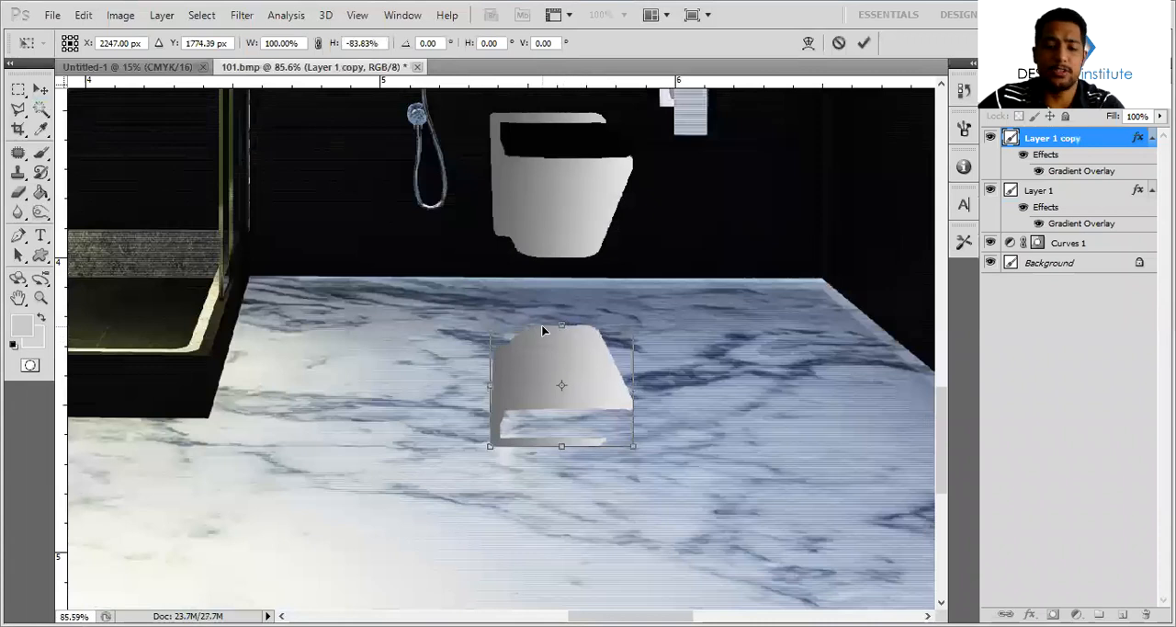
{"action": "key", "text": "Return"}
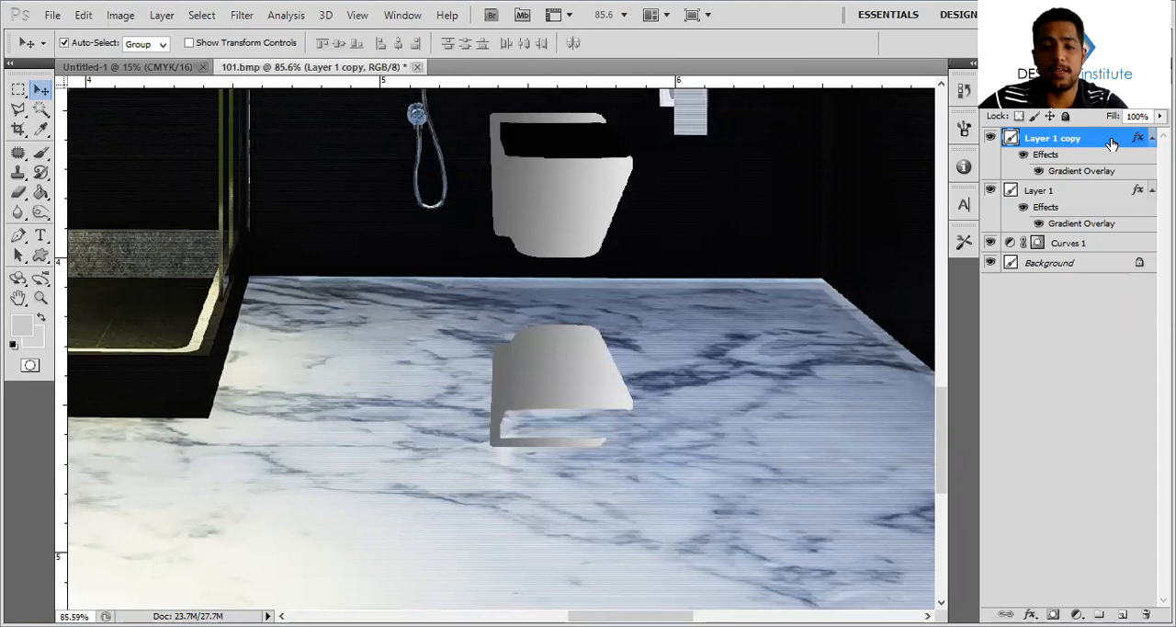
Lower the flipped toilet copy's opacity and soften its edges with a 200 px Eraser at 52% opacity and 50% flow
{"action": "left_click_drag", "start_coordinate": [1075, 108], "coordinate": [1042, 114]}
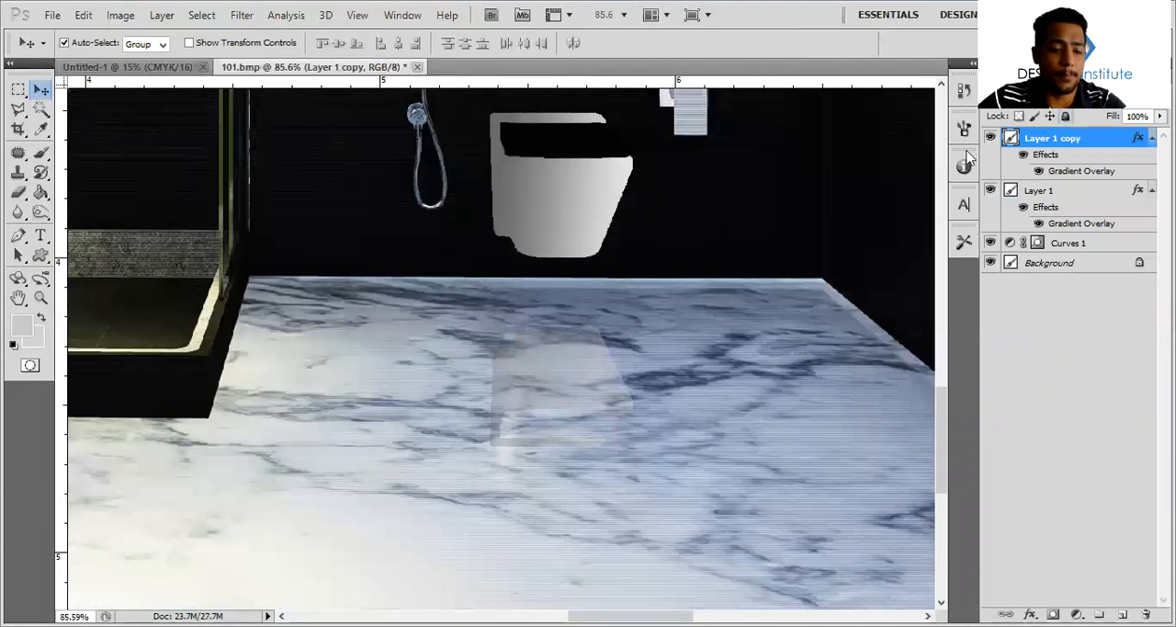
{"action": "key", "text": "e"}
{"action": "key", "text": "bracketleft"}
{"action": "key", "text": "bracketleft"}
{"action": "key", "text": "bracketleft"}
{"action": "key", "text": "bracketleft"}
{"action": "key", "text": "bracketleft"}
{"action": "key", "text": "bracketleft"}
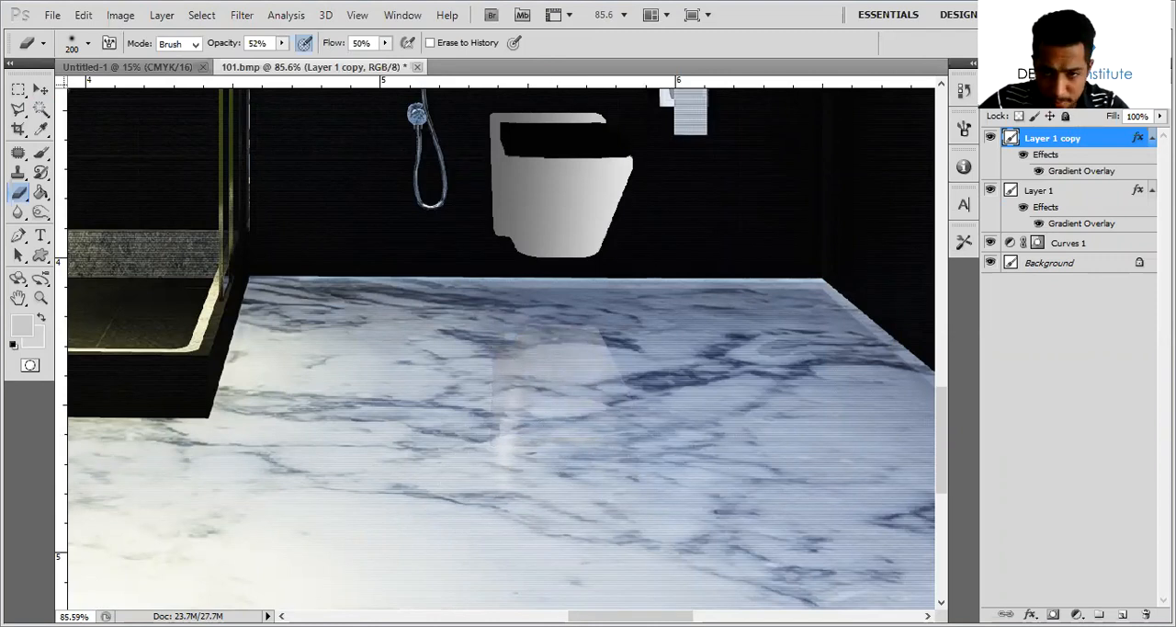
Move the toilet's reflection slightly further down the marble floor and deselect its layer
{"action": "scroll", "coordinate": [690, 297], "scroll_direction": "down", "scroll_amount": 4, "text": "alt"}
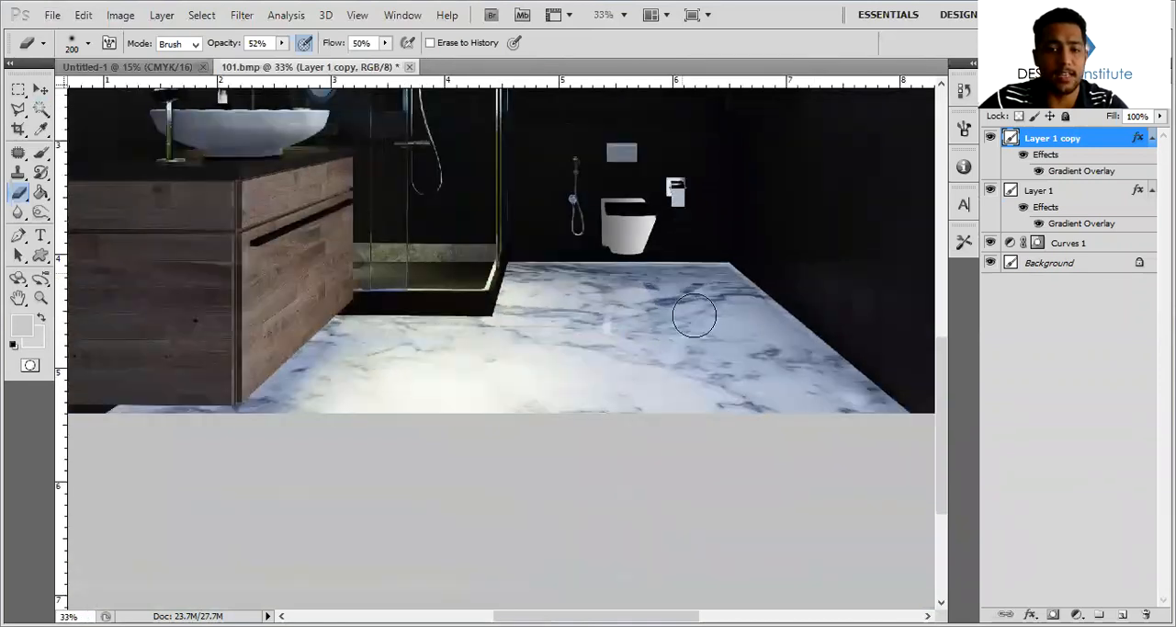
{"action": "key", "text": "v"}
{"action": "scroll", "coordinate": [690, 294], "scroll_direction": "up", "scroll_amount": 4, "text": "alt"}
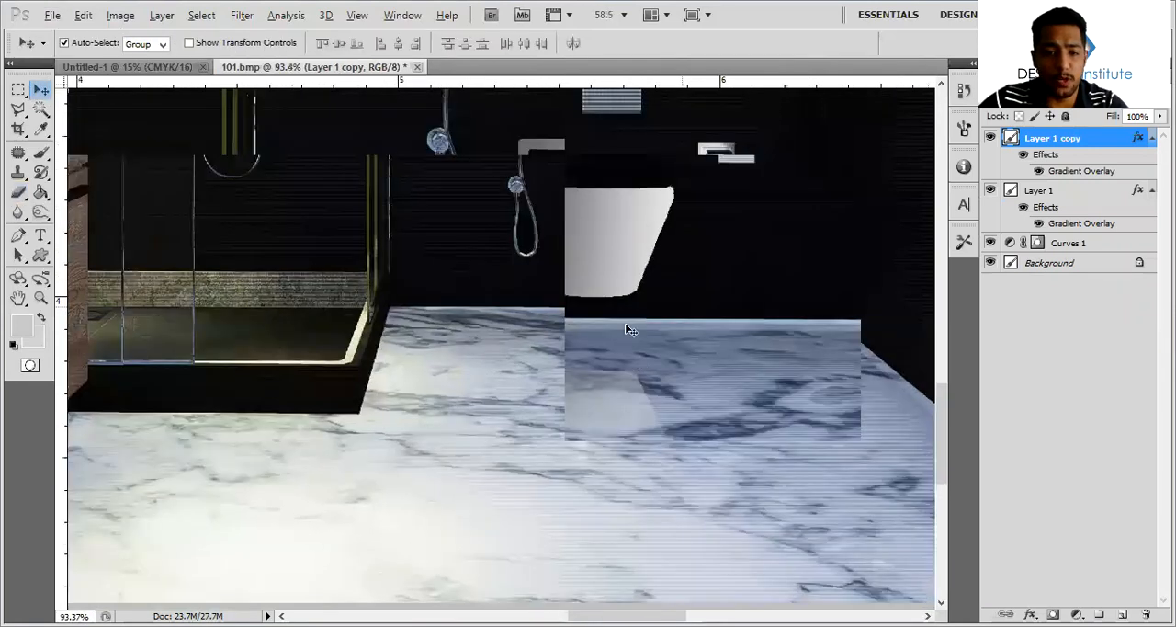
{"action": "scroll", "coordinate": [625, 330], "scroll_direction": "up", "scroll_amount": 3, "text": "alt"}
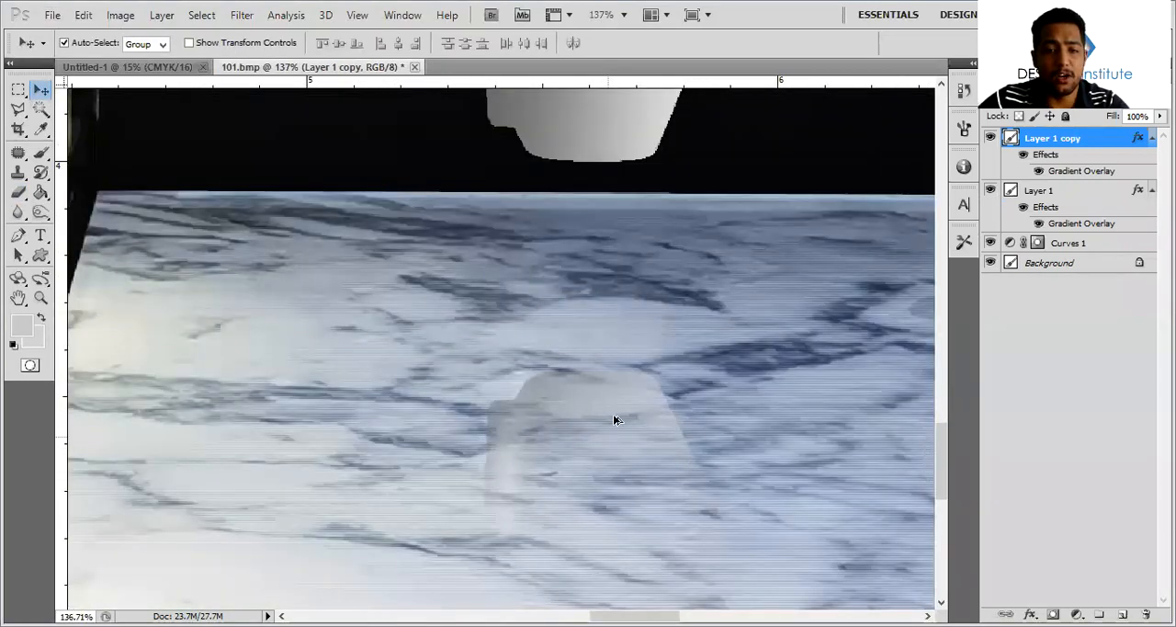
{"action": "scroll", "coordinate": [632, 339], "scroll_direction": "down", "scroll_amount": 6, "text": "alt"}
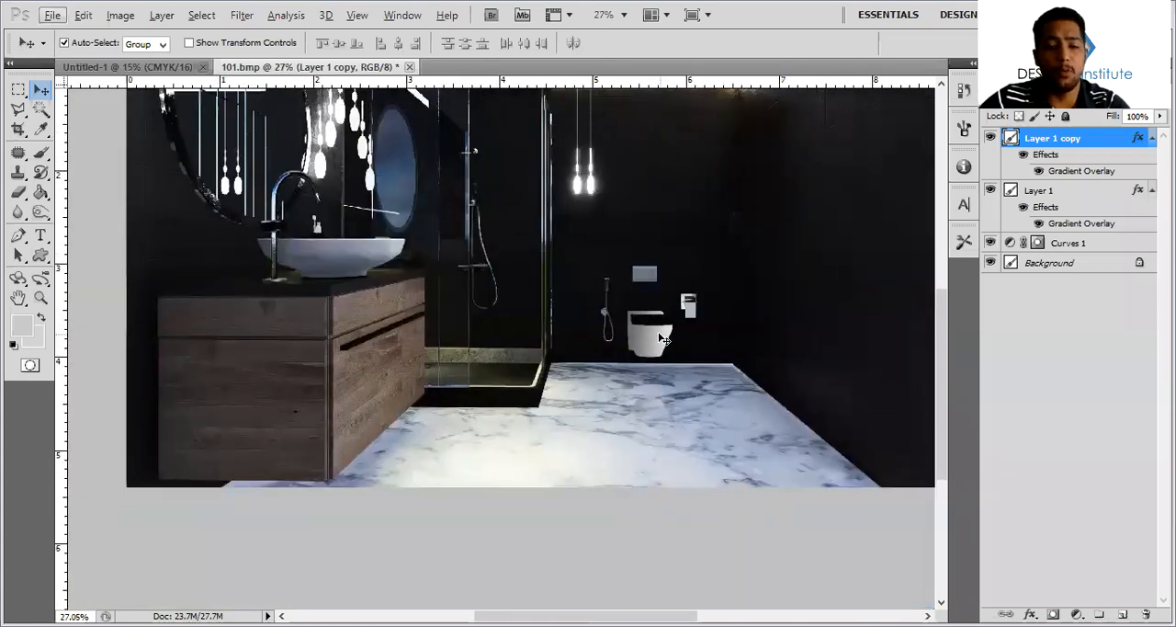
{"action": "left_click", "coordinate": [623, 442]}
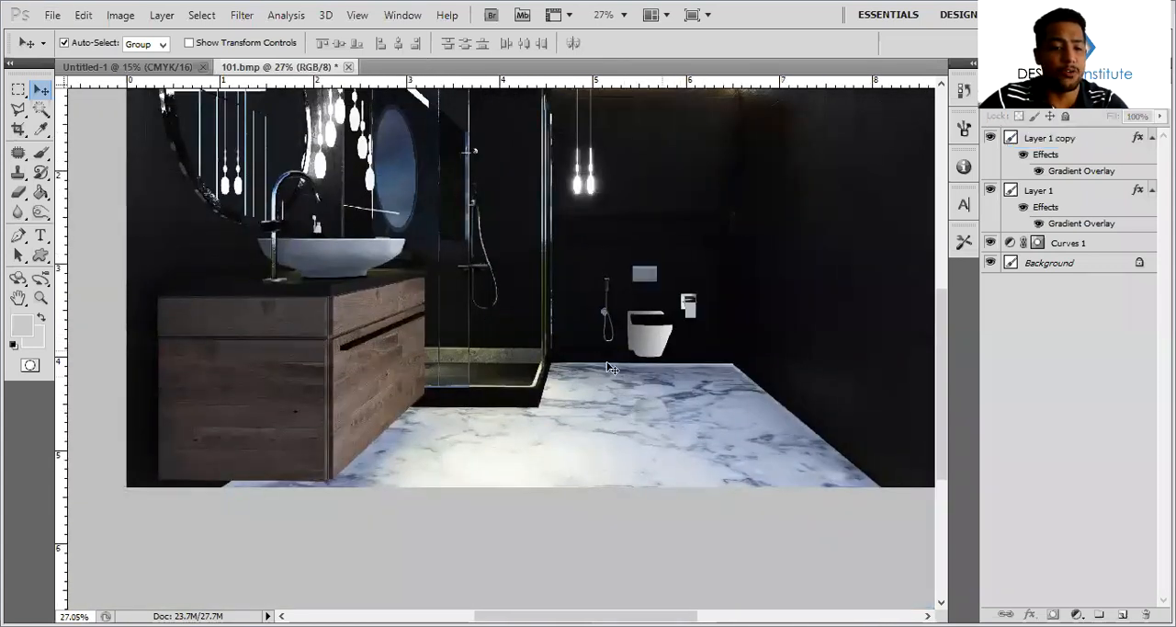
Outline a narrow band below the ceiling light strip, along the back wall and the right wall, with the Polygonal Lasso
{"action": "scroll", "coordinate": [595, 393], "scroll_direction": "down", "scroll_amount": 2, "text": "alt"}
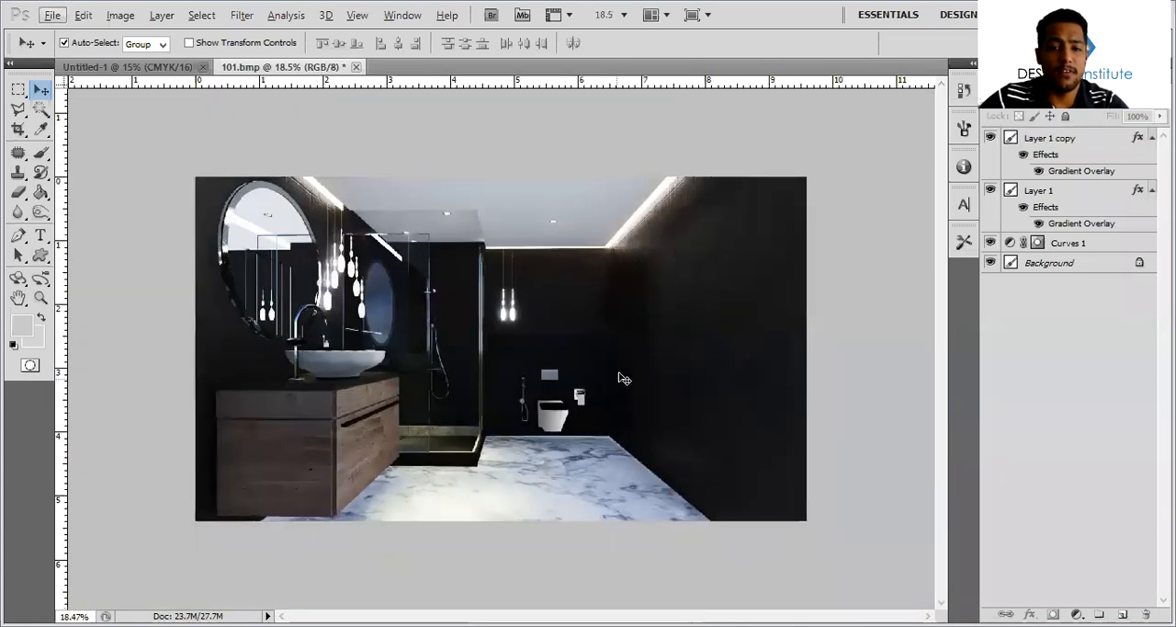
{"action": "left_click", "coordinate": [18, 108]}
{"action": "scroll", "coordinate": [725, 138], "scroll_direction": "up", "scroll_amount": 2, "text": "alt"}
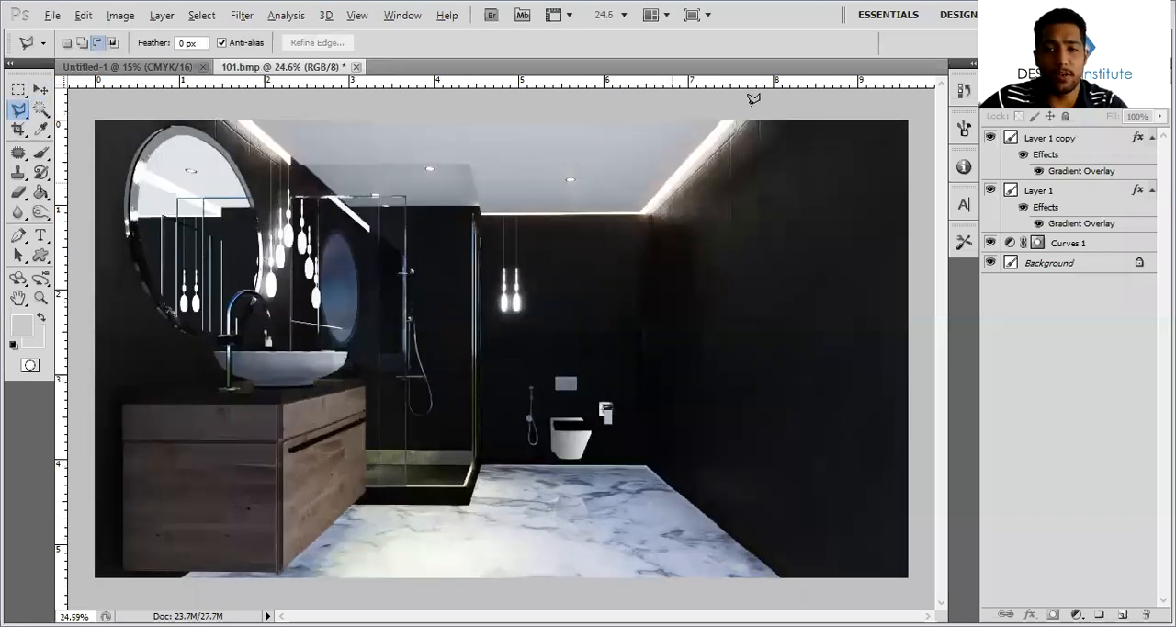
{"action": "left_click", "coordinate": [646, 212]}
{"action": "left_click", "coordinate": [480, 213]}
{"action": "left_click", "coordinate": [482, 230]}
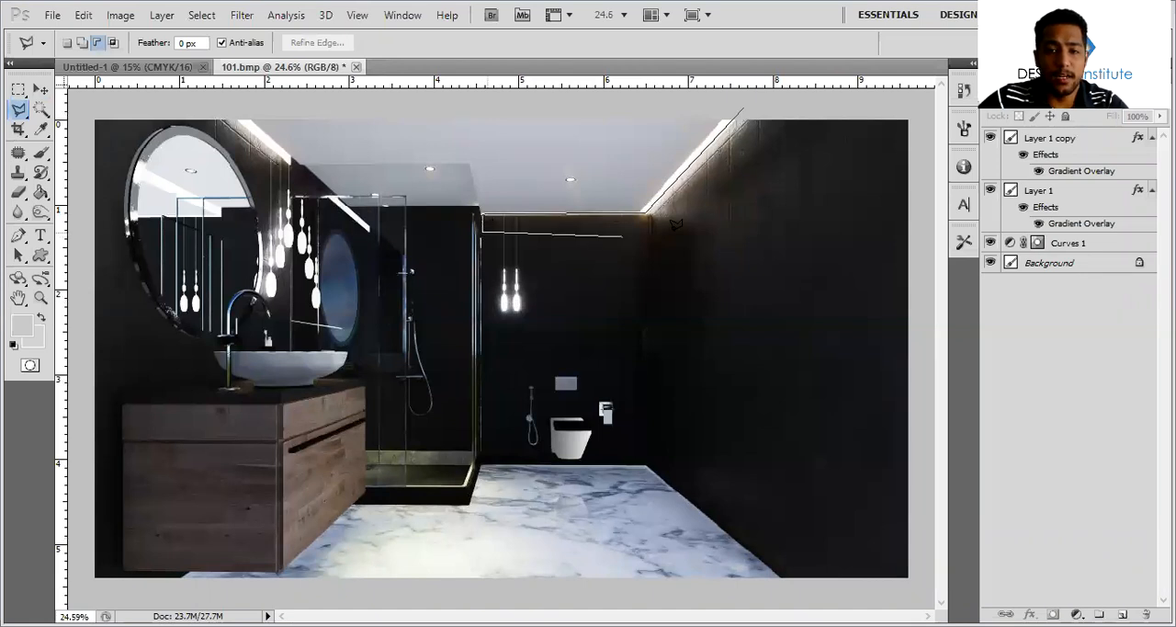
{"action": "left_click", "coordinate": [653, 229]}
{"action": "left_click", "coordinate": [789, 112]}
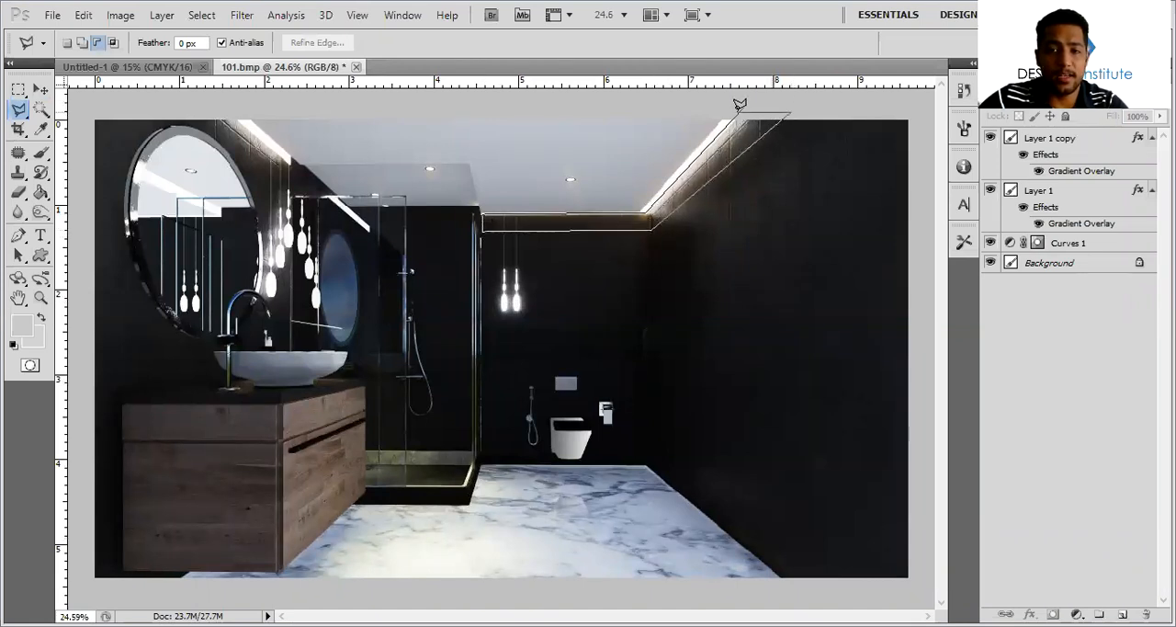
{"action": "left_click", "coordinate": [740, 104]}
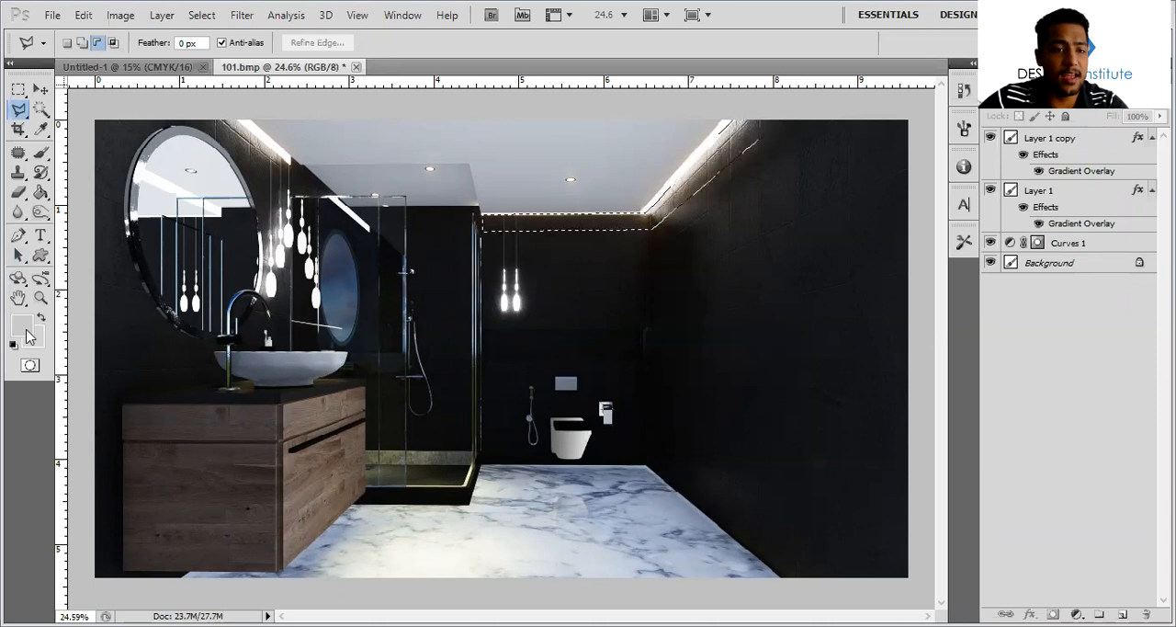
Set the foreground colour to the pale yellow f8efb2
{"action": "left_click", "coordinate": [22, 325]}
{"action": "left_click", "coordinate": [708, 140]}
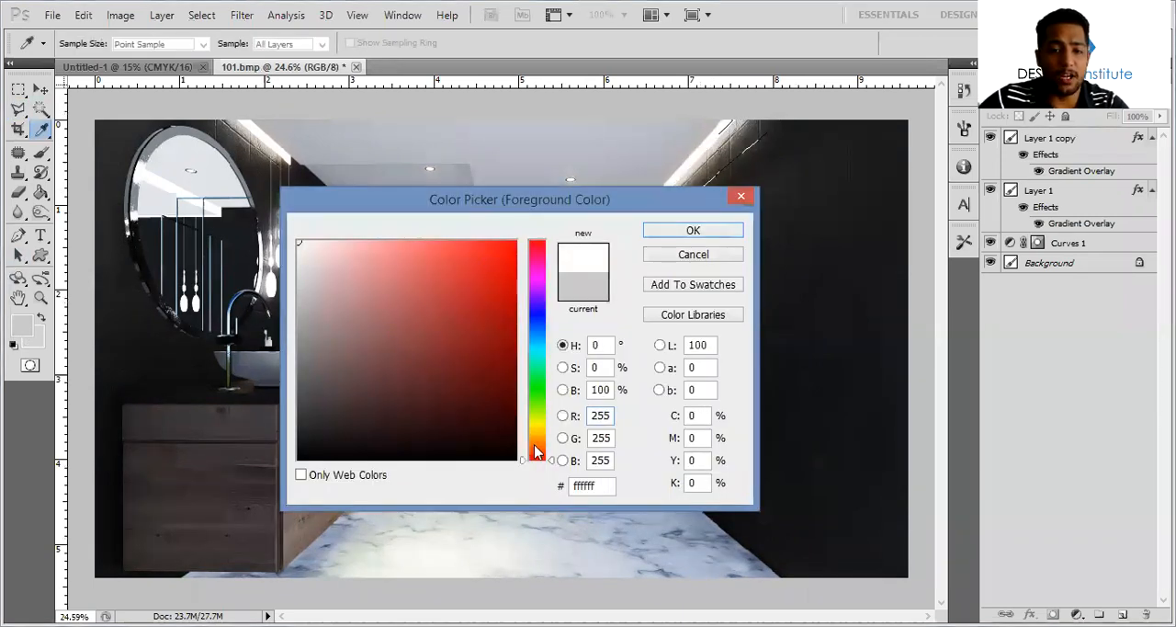
{"action": "left_click_drag", "start_coordinate": [537, 450], "coordinate": [537, 428]}
{"action": "left_click_drag", "start_coordinate": [355, 273], "coordinate": [359, 246]}
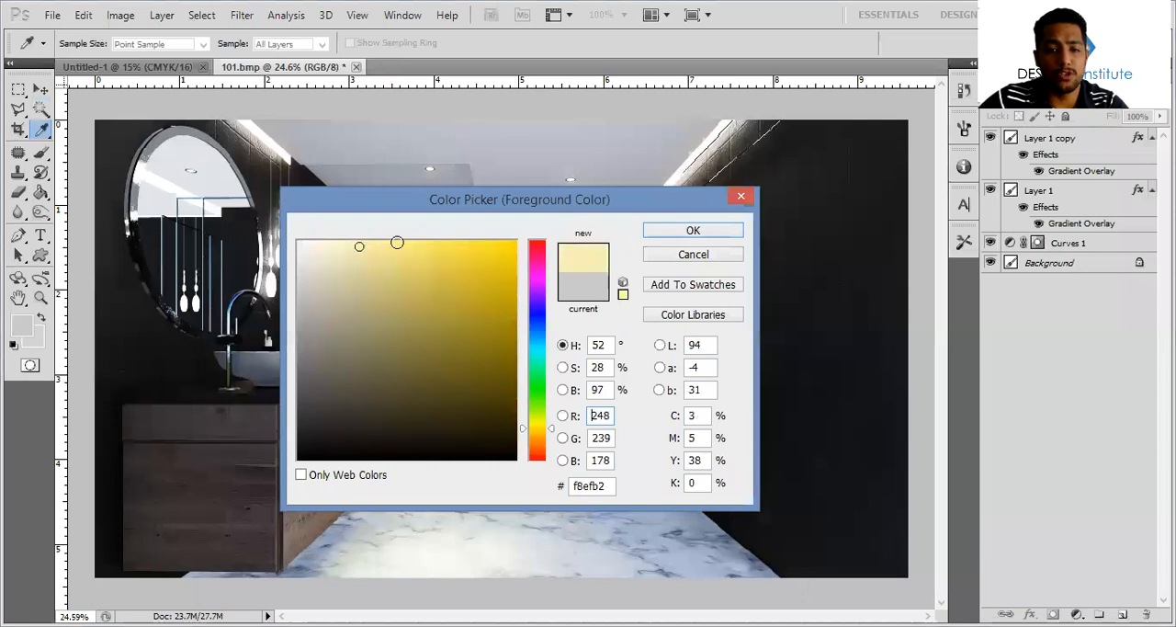
{"action": "left_click", "coordinate": [699, 231]}
Fill the selected wall band with the pale yellow foreground colour on a new layer and deselect
{"action": "left_click", "coordinate": [1123, 614]}
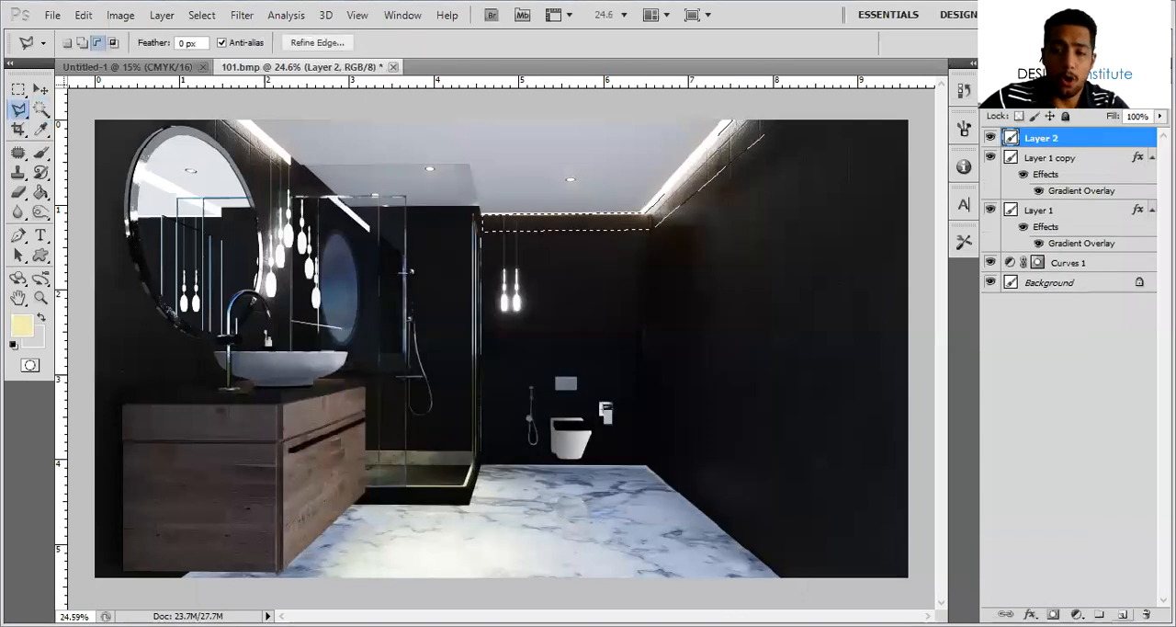
{"action": "key", "text": "alt+Delete"}
{"action": "key", "text": "ctrl+d"}
Set the blend mode of the yellow ceiling-edge band's layer to Overlay
{"action": "scroll", "coordinate": [806, 239], "scroll_direction": "up", "scroll_amount": 3, "text": "alt"}
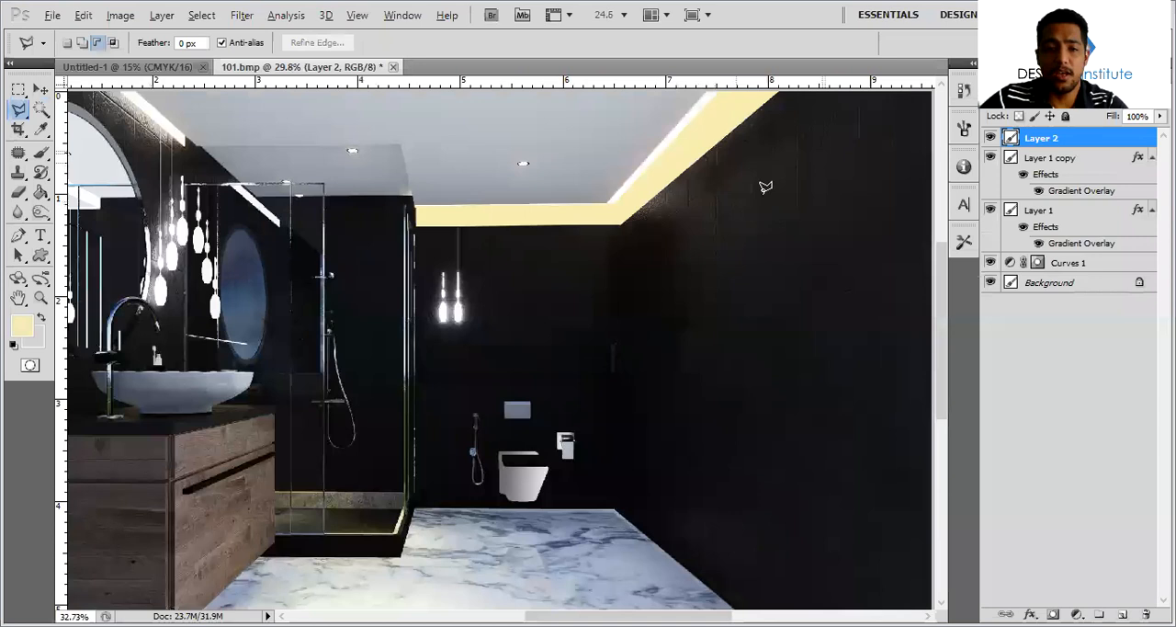
{"action": "scroll", "coordinate": [707, 193], "scroll_direction": "up", "scroll_amount": 3, "text": "alt"}
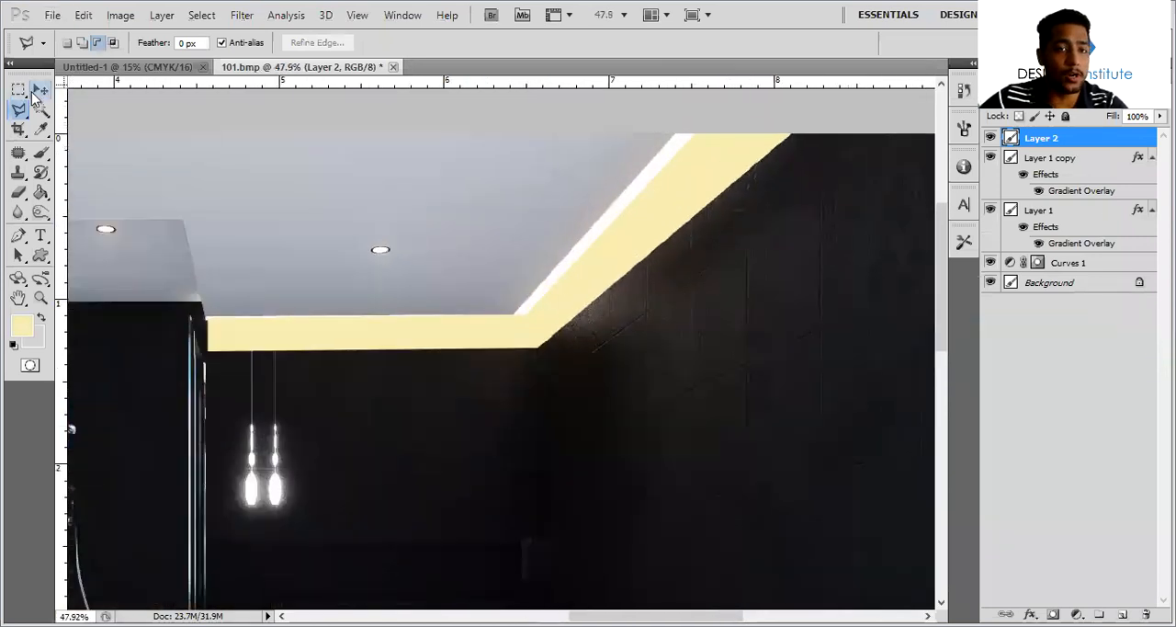
{"action": "left_click", "coordinate": [40, 90]}
{"action": "left_click", "coordinate": [1020, 95]}
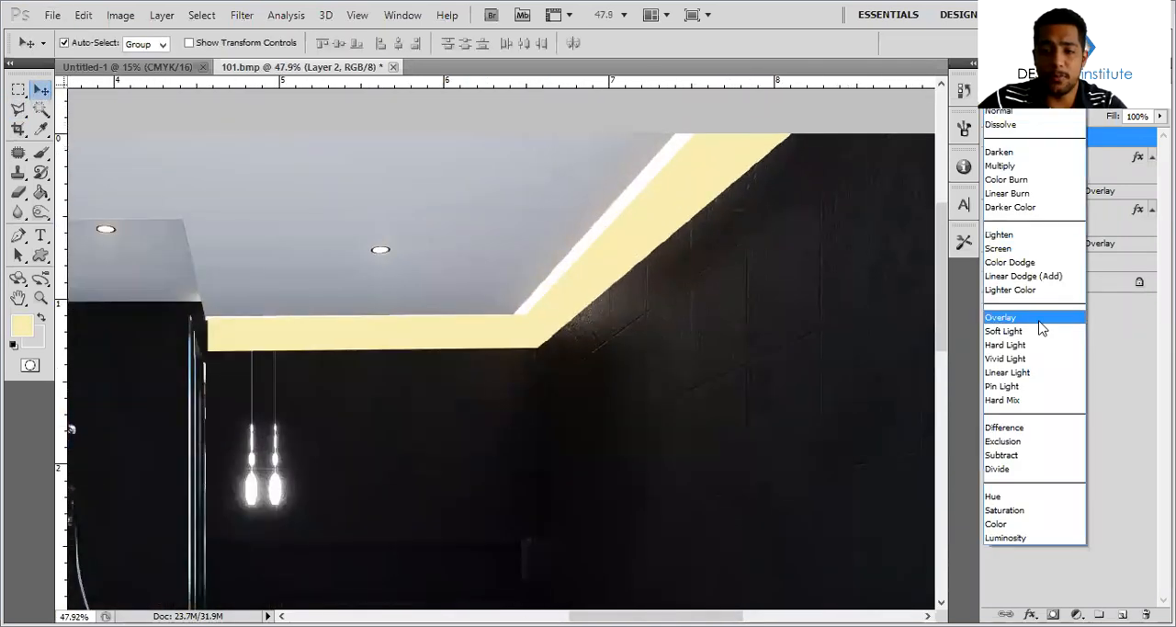
{"action": "left_click", "coordinate": [1029, 317]}
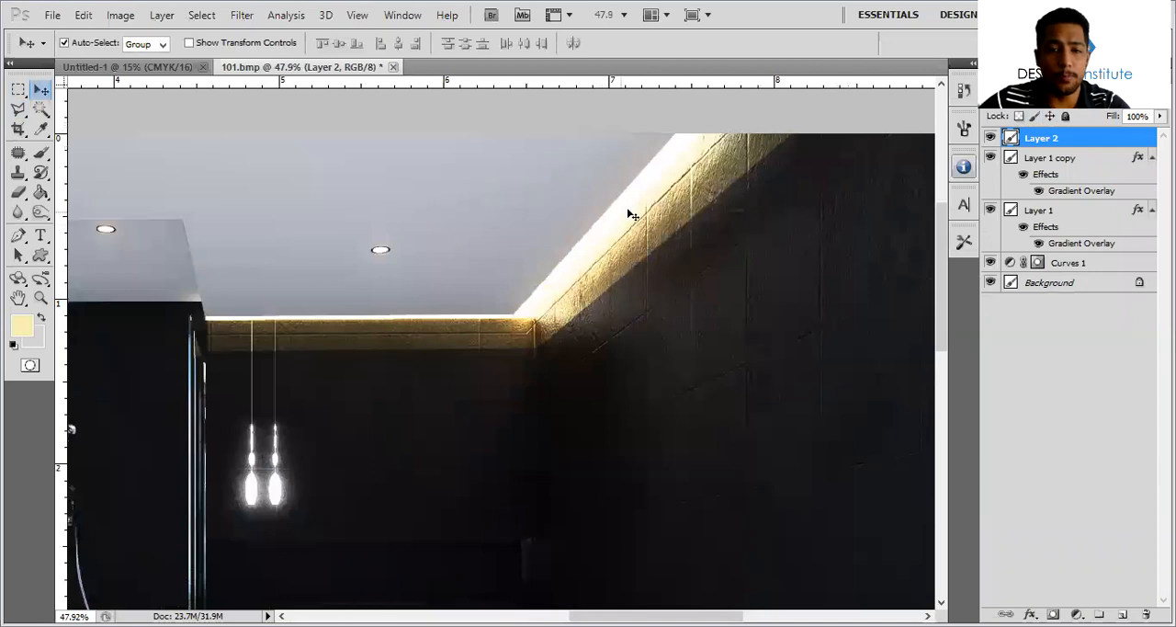
Fade the lower edge of the ceiling glow with a 200 px Eraser at 52% opacity and 50% flow, and toggle its layer's visibility to compare
{"action": "key", "text": "e"}
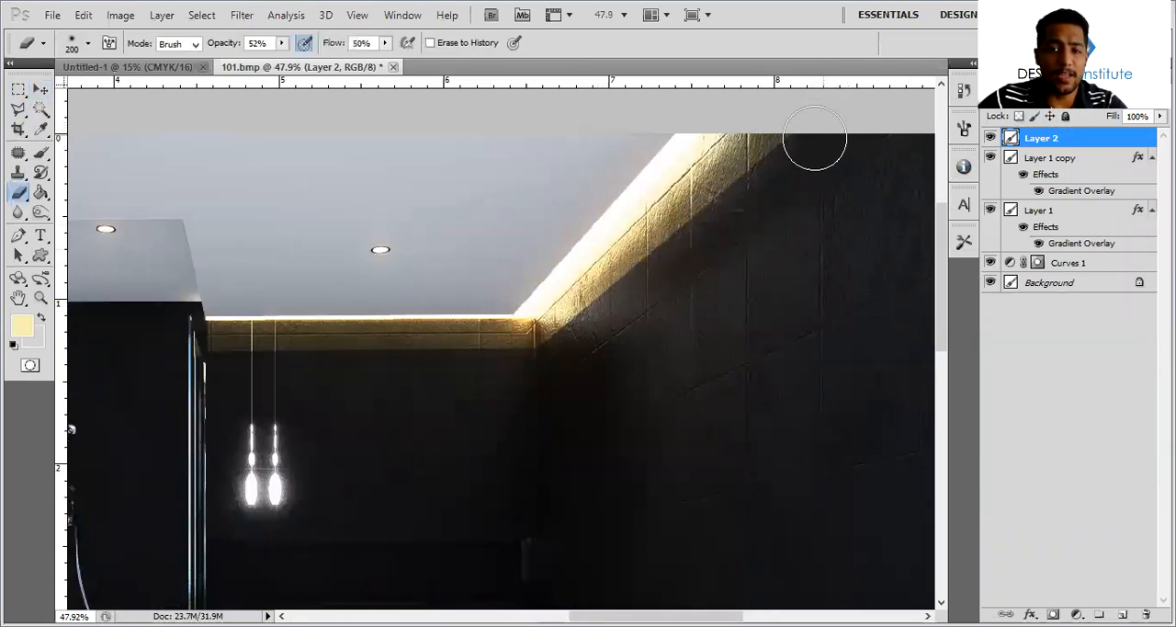
{"action": "mouse_move", "coordinate": [830, 131]}
{"action": "left_mouse_down"}
{"action": "mouse_move", "coordinate": [572, 315]}
{"action": "mouse_move", "coordinate": [717, 213]}
{"action": "mouse_move", "coordinate": [525, 365]}
{"action": "mouse_move", "coordinate": [732, 222]}
{"action": "mouse_move", "coordinate": [784, 144]}
{"action": "mouse_move", "coordinate": [453, 395]}
{"action": "left_mouse_up"}
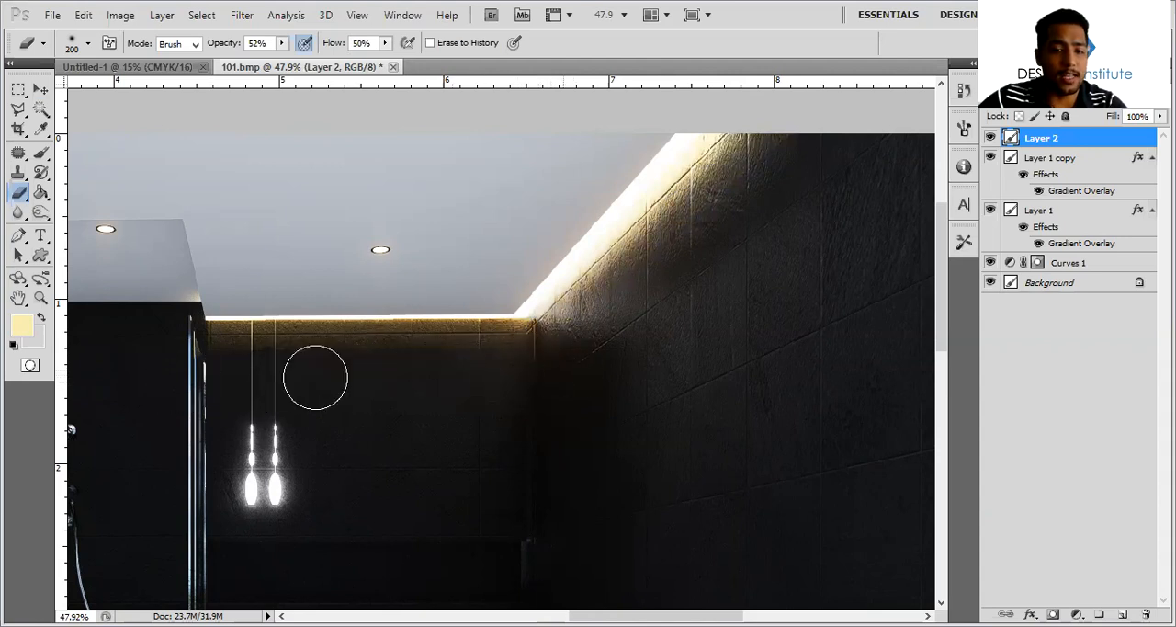
{"action": "scroll", "coordinate": [556, 402], "scroll_direction": "down", "scroll_amount": 3, "text": "alt"}
{"action": "scroll", "coordinate": [605, 352], "scroll_direction": "down", "scroll_amount": 2, "text": "alt"}
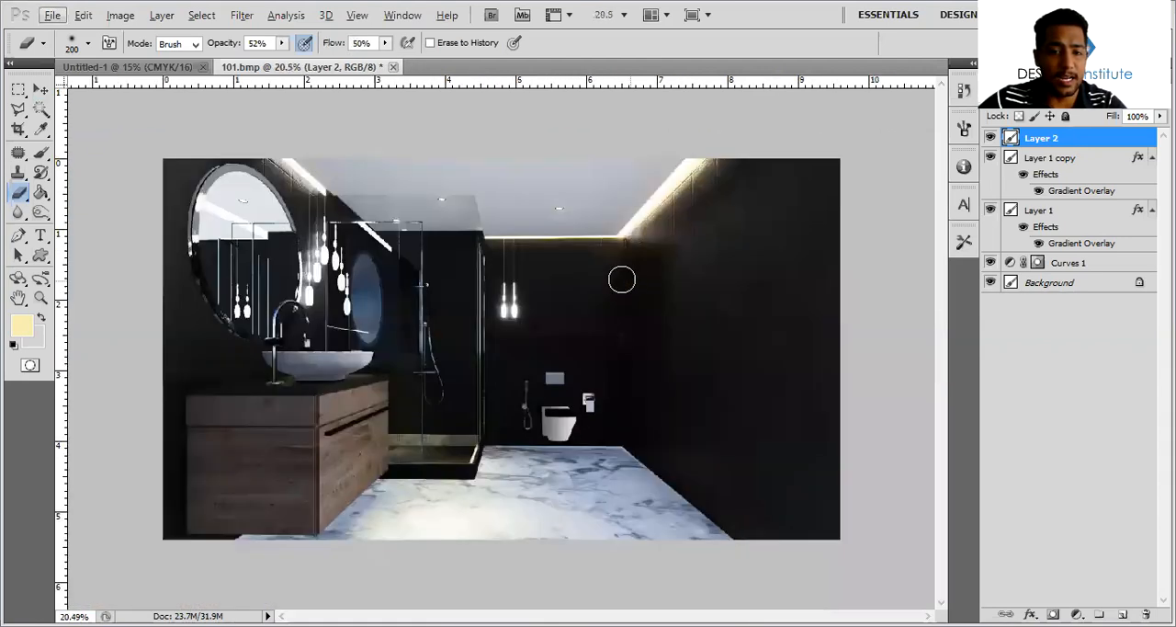
{"action": "left_click", "coordinate": [991, 138]}
{"action": "left_click", "coordinate": [991, 137]}
{"action": "left_click", "coordinate": [991, 138]}
{"action": "left_click", "coordinate": [991, 138]}
{"action": "left_click", "coordinate": [990, 137]}
{"action": "left_click", "coordinate": [990, 138]}
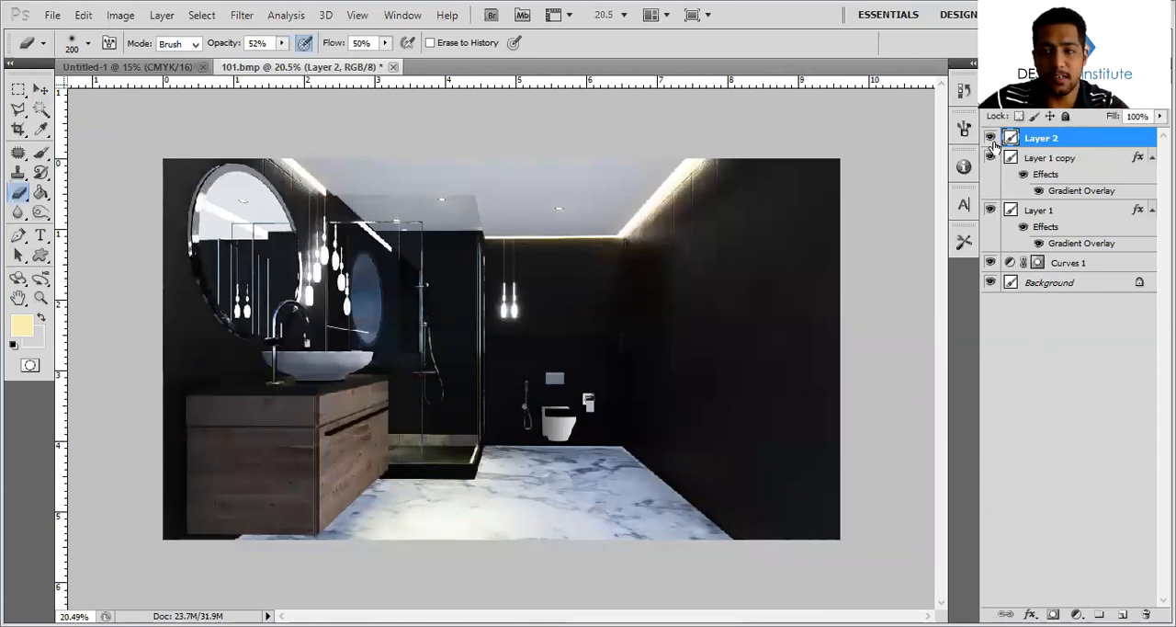
Fill a horizontal rectangle across the back wall, between the pendant lamps and the flush plate, with pale yellow on a new layer and deselect
{"action": "scroll", "coordinate": [560, 381], "scroll_direction": "up", "scroll_amount": 5, "text": "alt"}
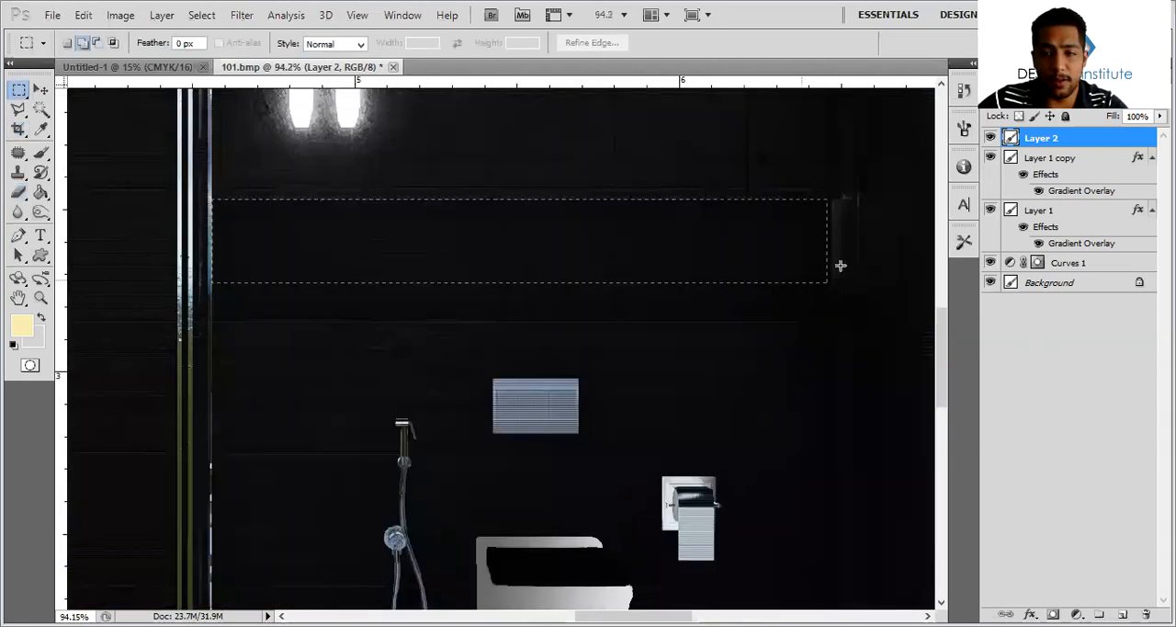
{"action": "left_click_drag", "start_coordinate": [841, 266], "coordinate": [839, 267]}
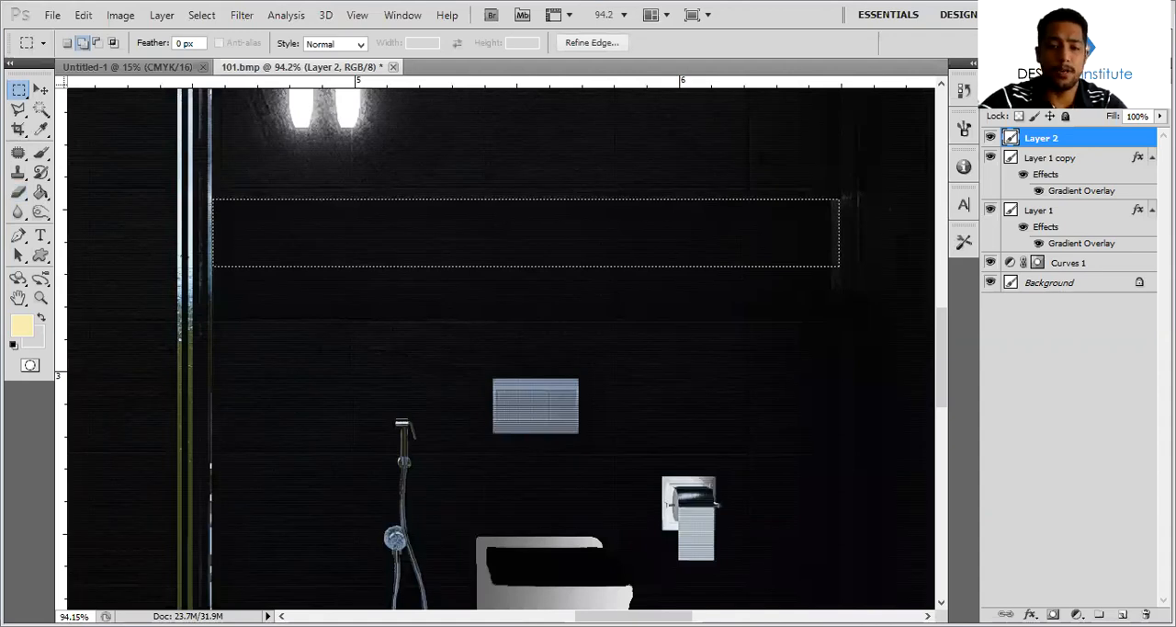
{"action": "left_click", "coordinate": [1122, 613]}
{"action": "key", "text": "alt+BackSpace"}
{"action": "key", "text": "ctrl+d"}
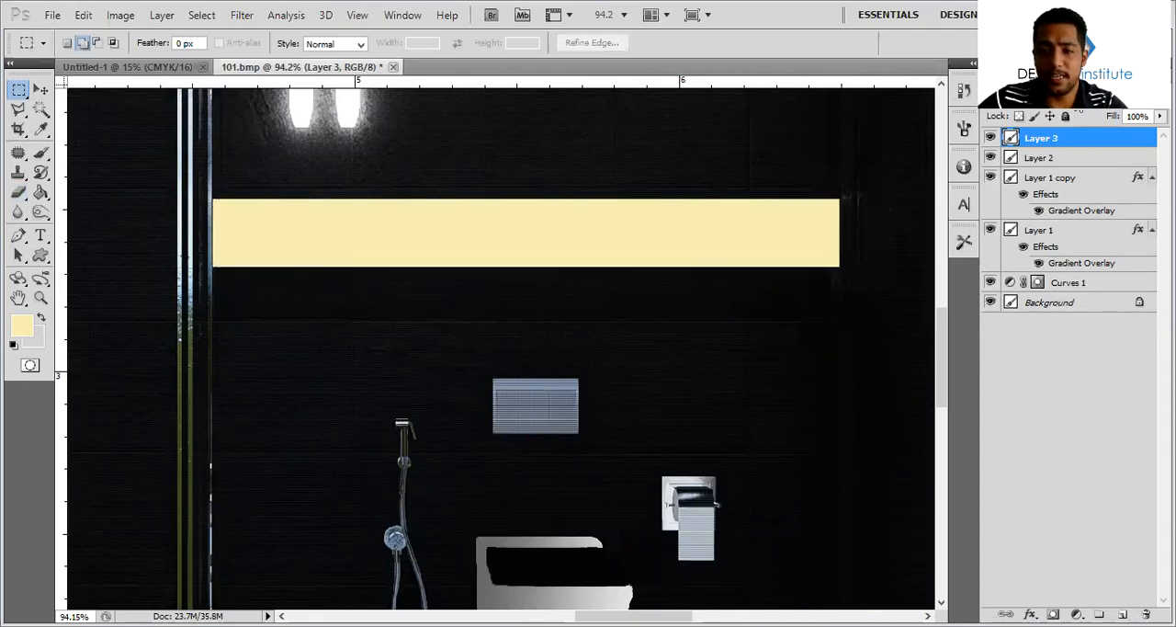
Try the Overlay blend mode on the back wall rectangle and compare it by toggling the layer's visibility
{"action": "left_click", "coordinate": [1020, 100]}
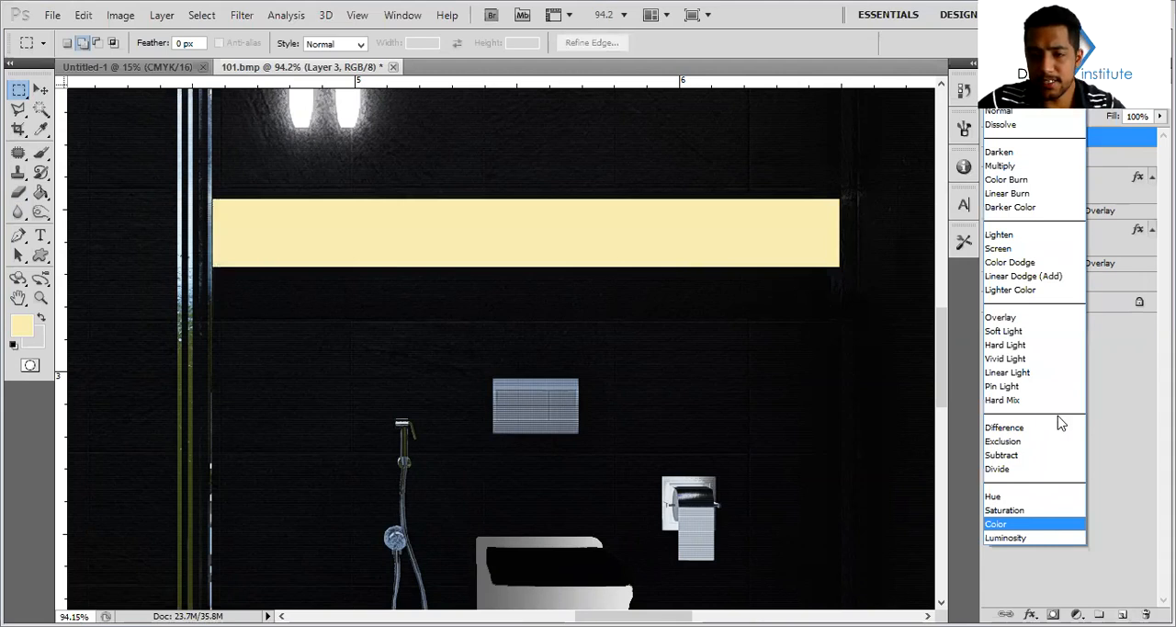
{"action": "left_click", "coordinate": [992, 317]}
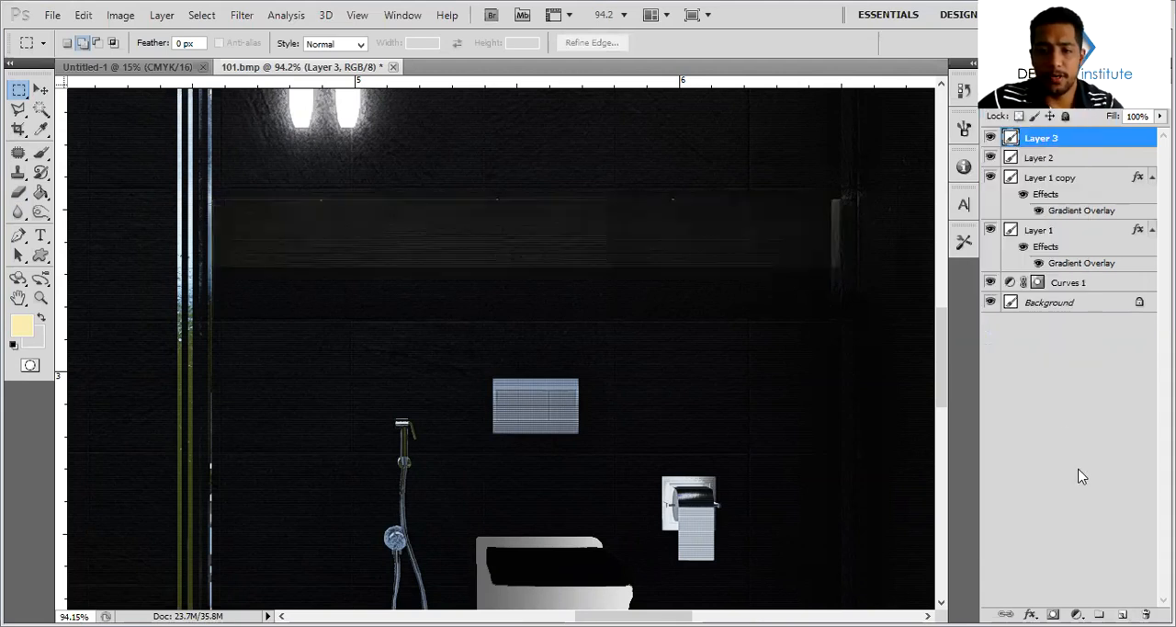
{"action": "left_click", "coordinate": [1098, 184]}
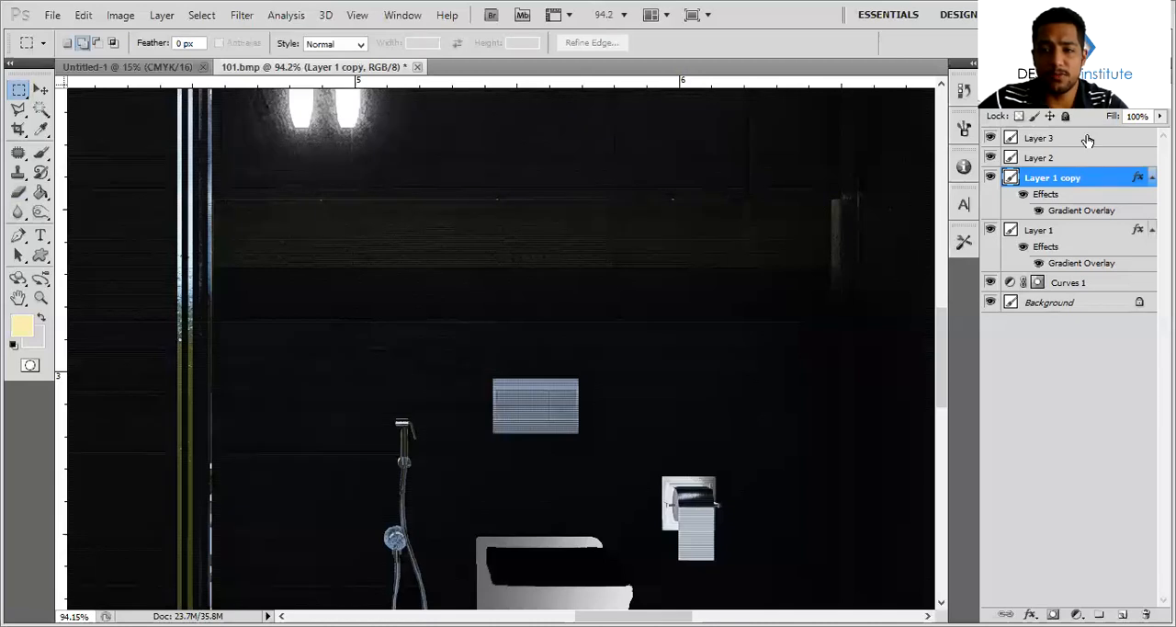
{"action": "left_click", "coordinate": [990, 138]}
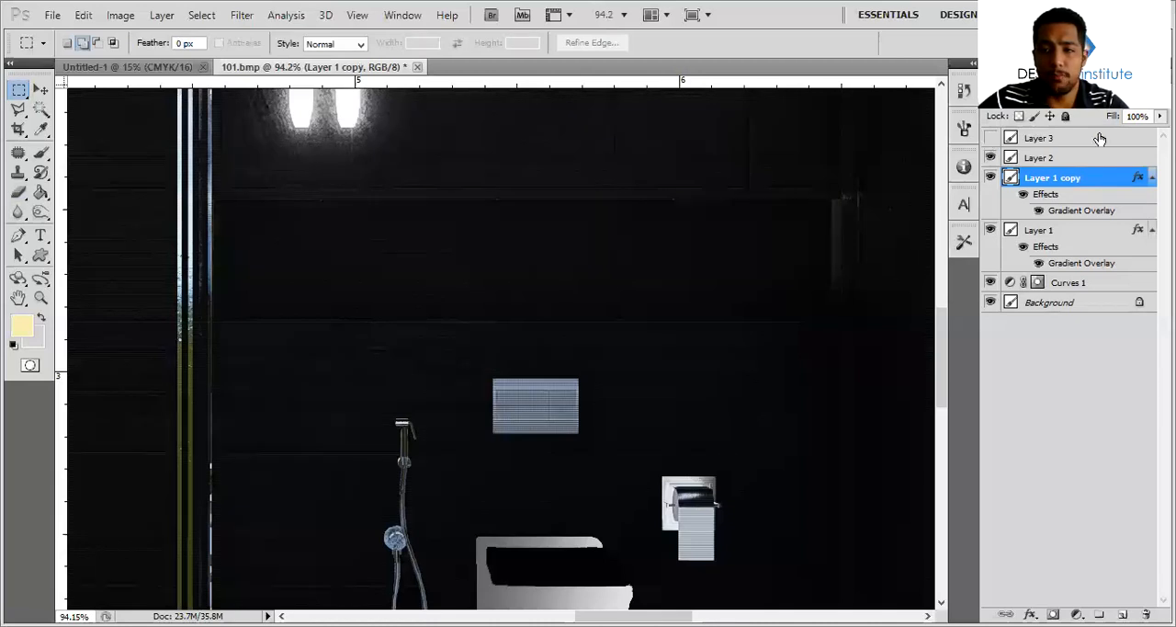
{"action": "left_click", "coordinate": [1098, 138]}
{"action": "left_click", "coordinate": [990, 138]}
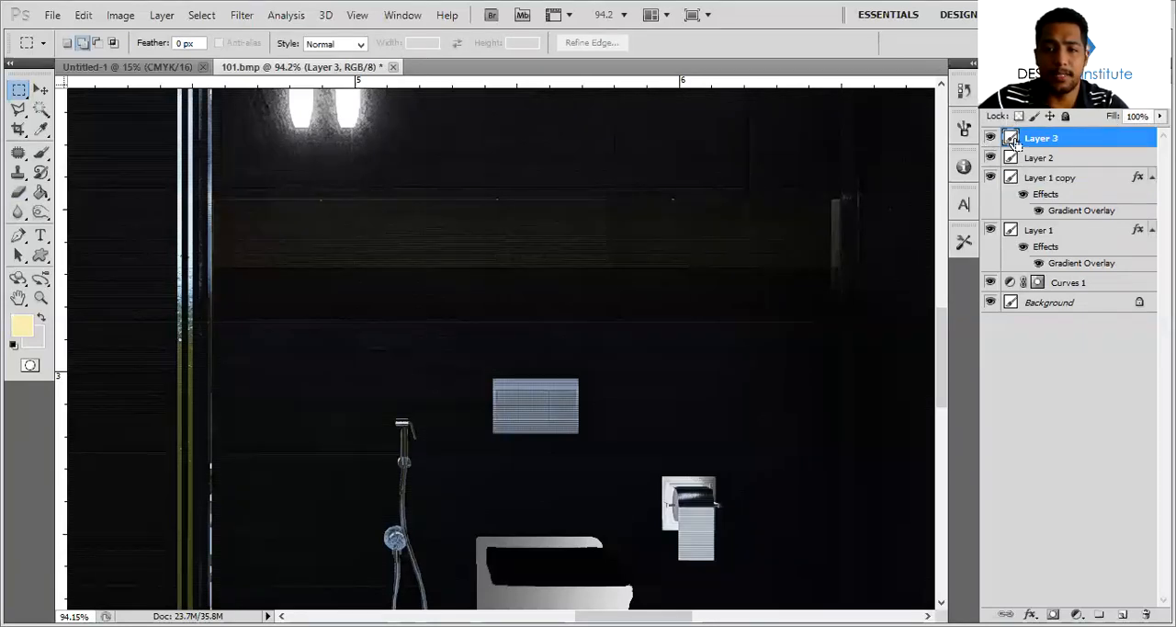
Restore the back wall rectangle's solid pale yellow look and make it semi-transparent over the dark wall
{"action": "left_click", "coordinate": [1010, 138], "text": "ctrl"}
{"action": "key", "text": "ctrl+d"}
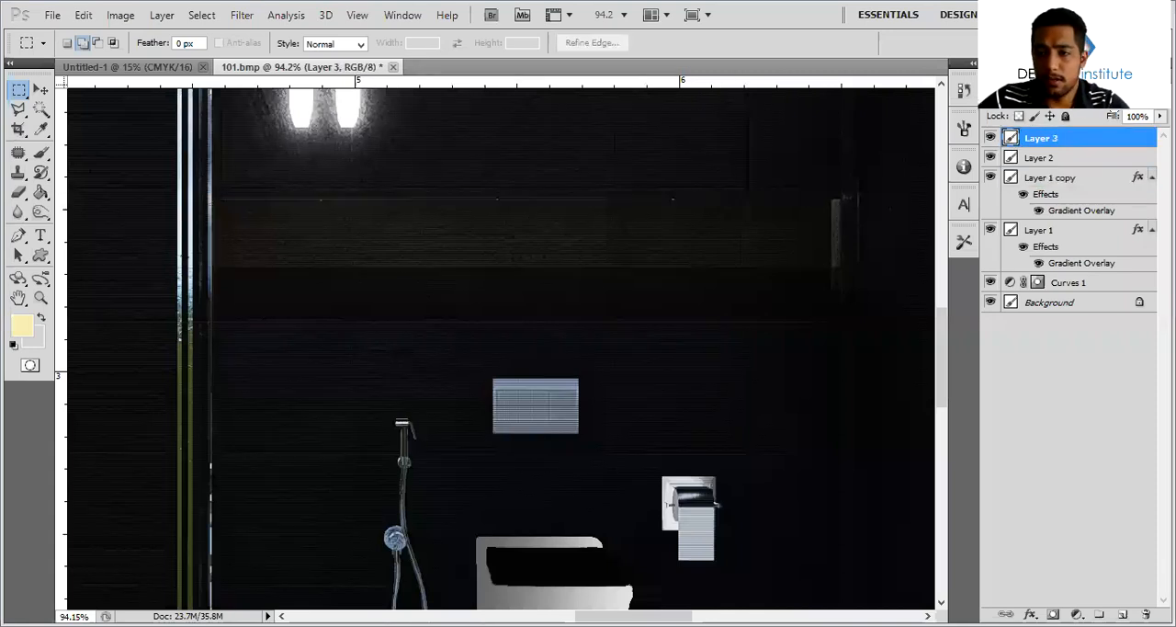
{"action": "key", "text": "shift+alt+BackSpace"}
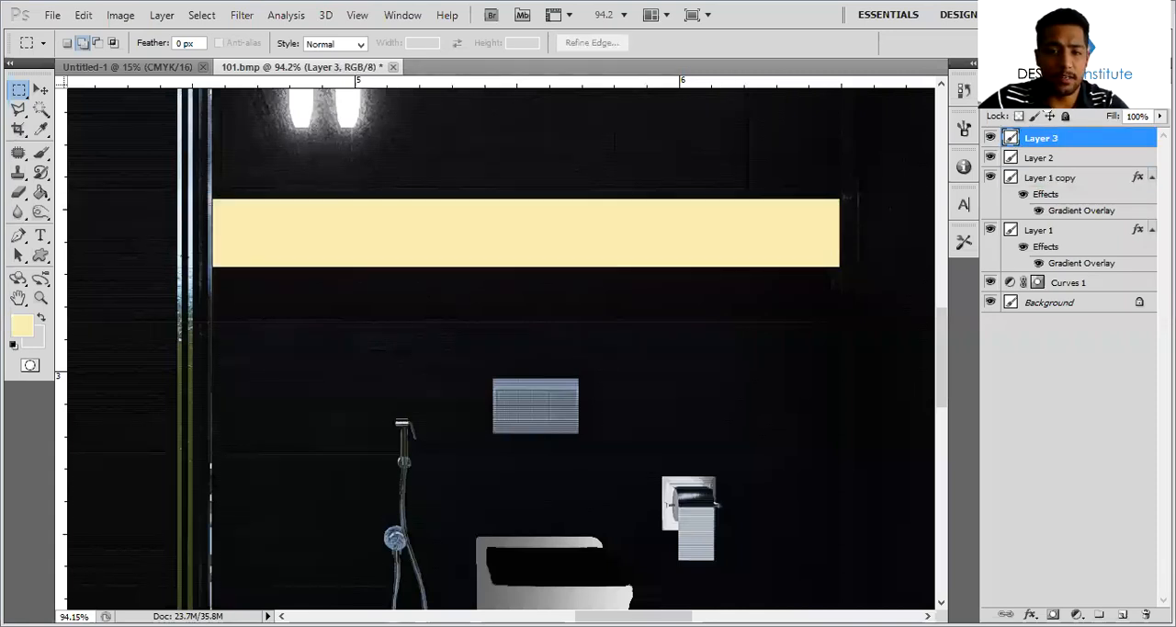
{"action": "key", "text": "Down"}
{"action": "key", "text": "Down"}
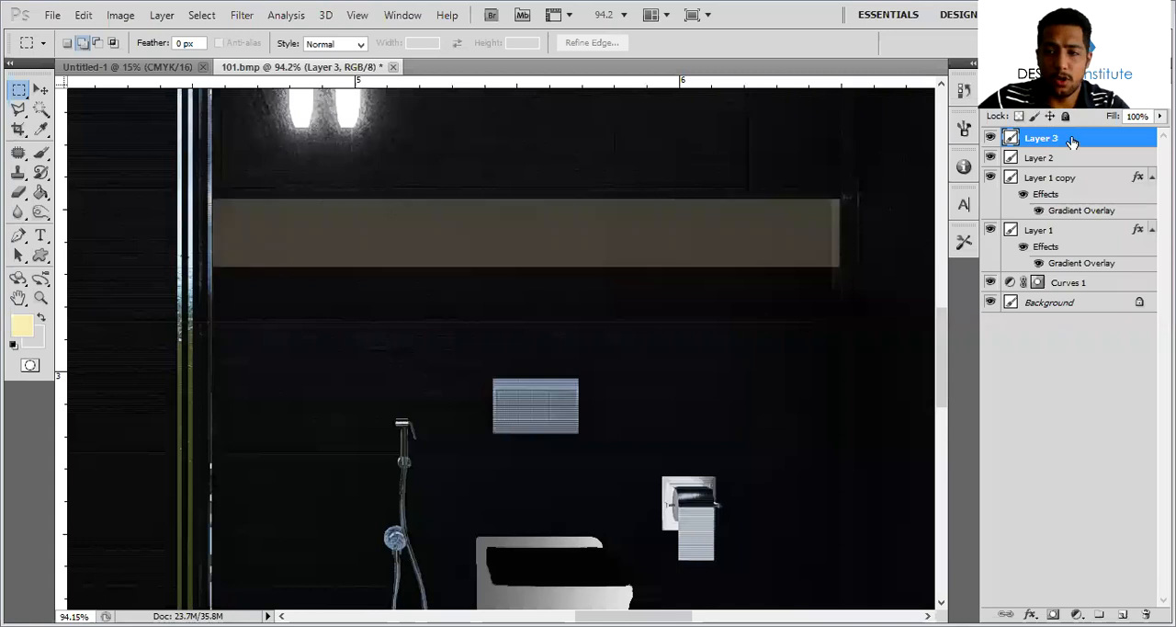
Add an Inner Shadow with a 5 px distance to the back wall rectangle's layer
{"action": "key", "text": "h"}
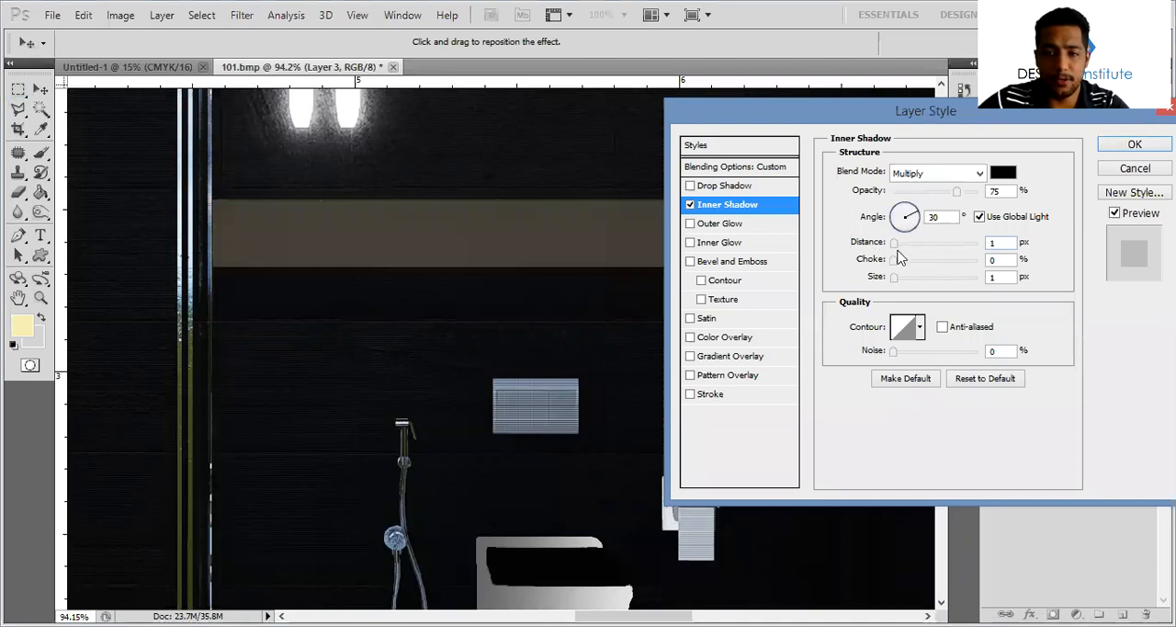
{"action": "left_click", "coordinate": [903, 211]}
{"action": "left_click_drag", "start_coordinate": [895, 245], "coordinate": [903, 248]}
{"action": "left_click", "coordinate": [897, 278]}
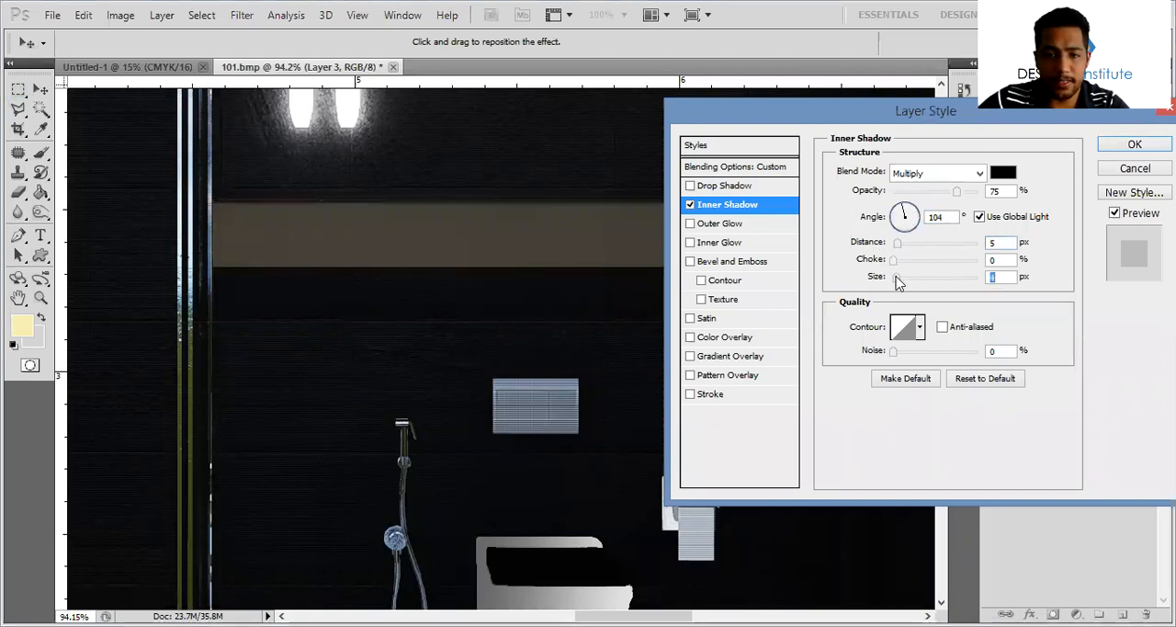
{"action": "left_click", "coordinate": [1130, 147]}
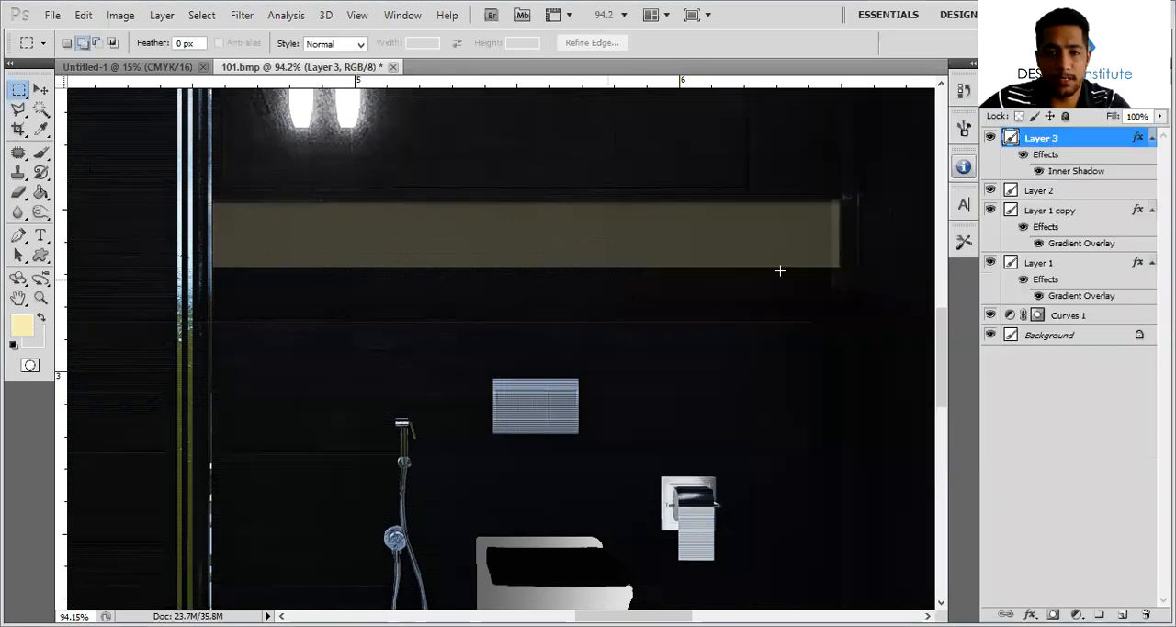
Fade the lower part of the back wall rectangle with the 200 px Eraser at 52% opacity, and stretch its height to about 159%
{"action": "key", "text": "b"}
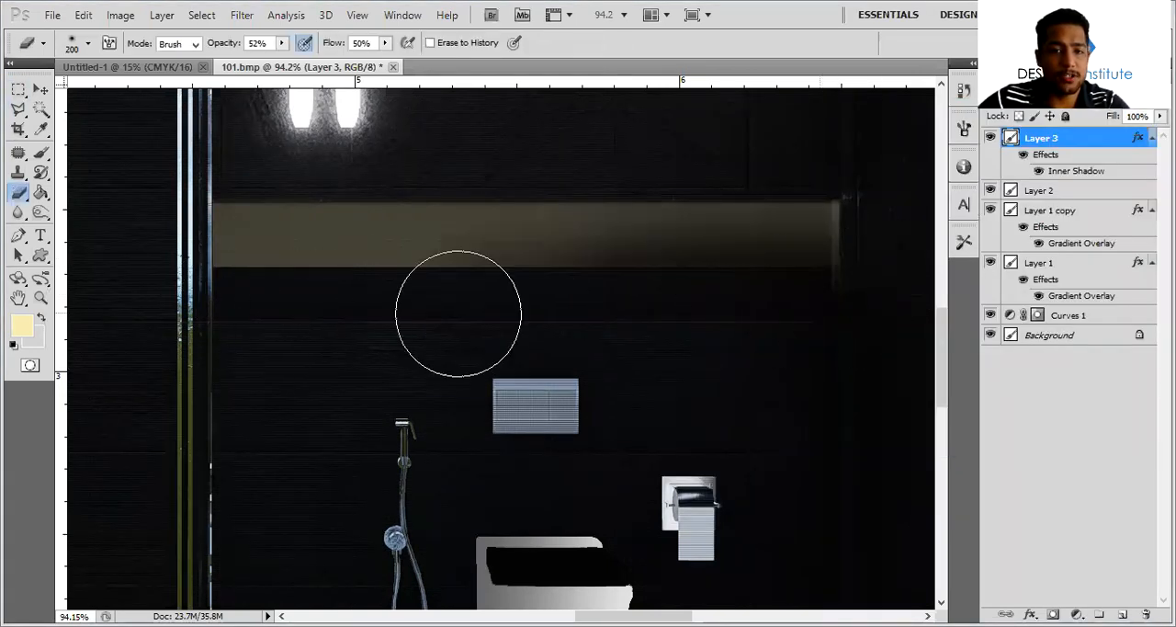
{"action": "left_click_drag", "start_coordinate": [194, 313], "coordinate": [538, 309]}
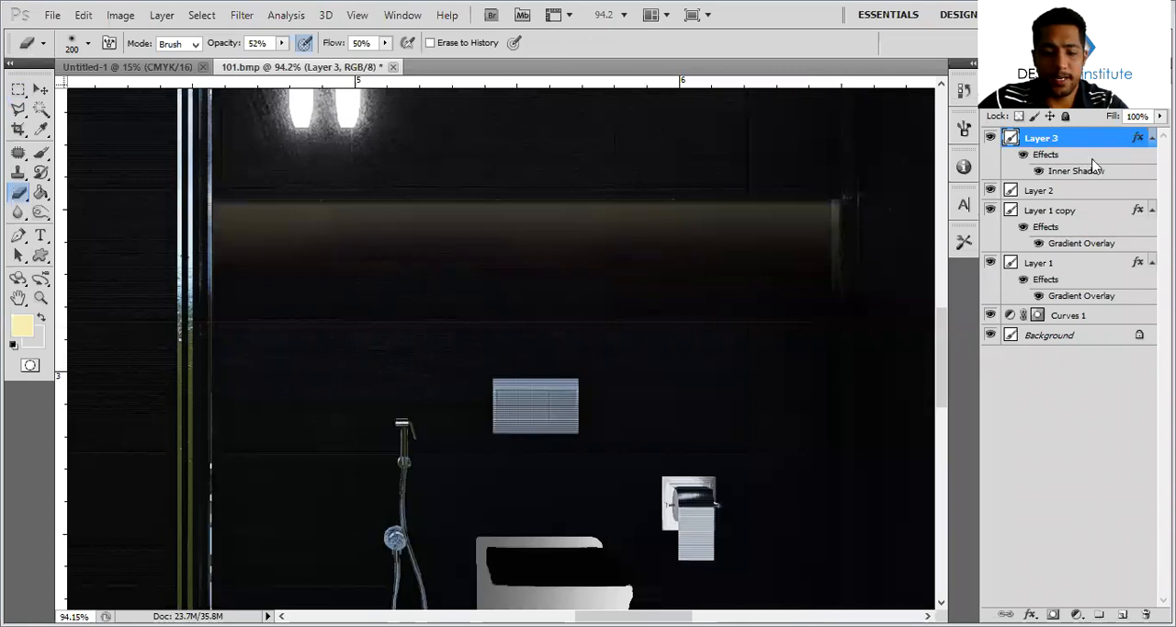
{"action": "key", "text": "ctrl+r"}
{"action": "key", "text": "ctrl+t"}
{"action": "left_click_drag", "start_coordinate": [525, 268], "coordinate": [525, 331]}
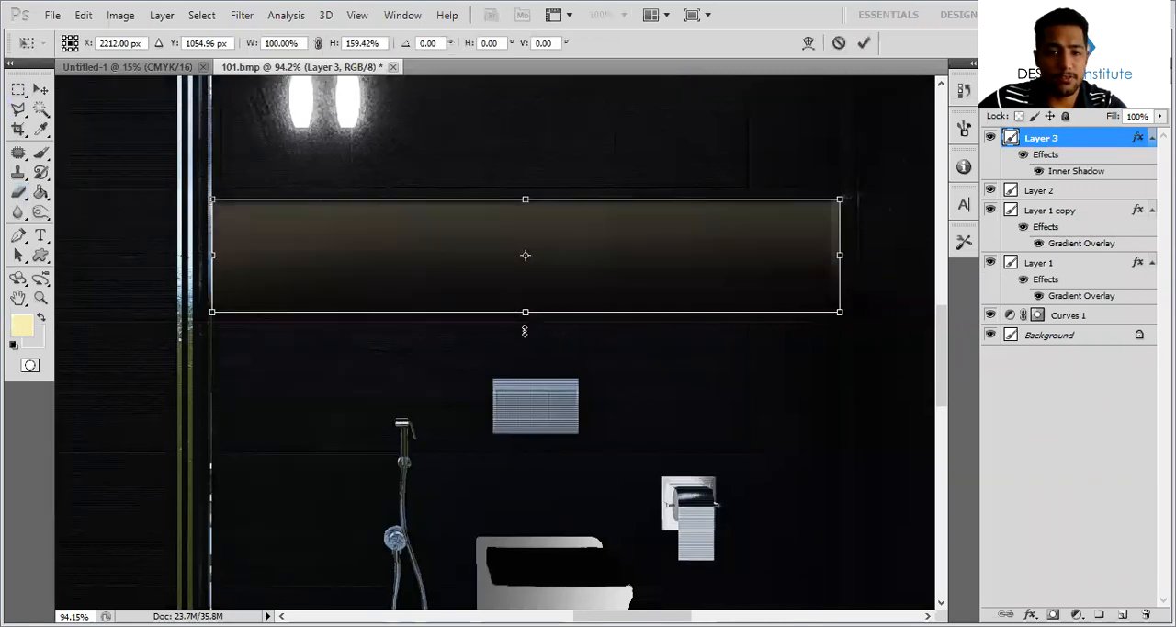
{"action": "key", "text": "Return"}
{"action": "key", "text": "b"}
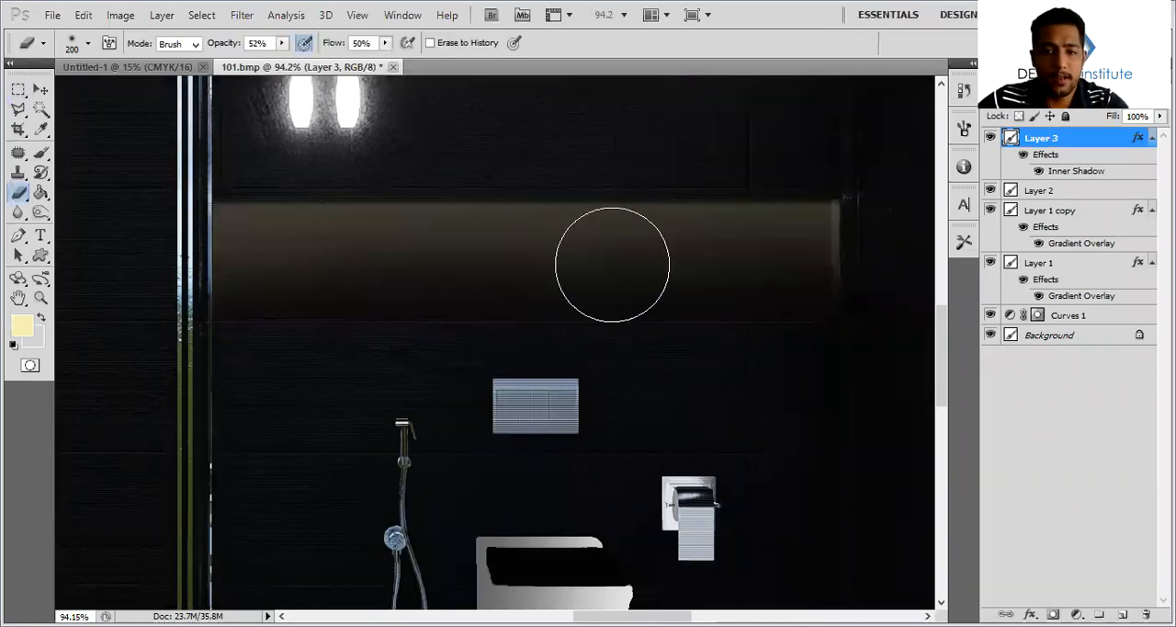
{"action": "scroll", "coordinate": [667, 298], "scroll_direction": "down", "scroll_amount": 3, "text": "alt"}
{"action": "scroll", "coordinate": [692, 420], "scroll_direction": "down", "scroll_amount": 3, "text": "alt"}
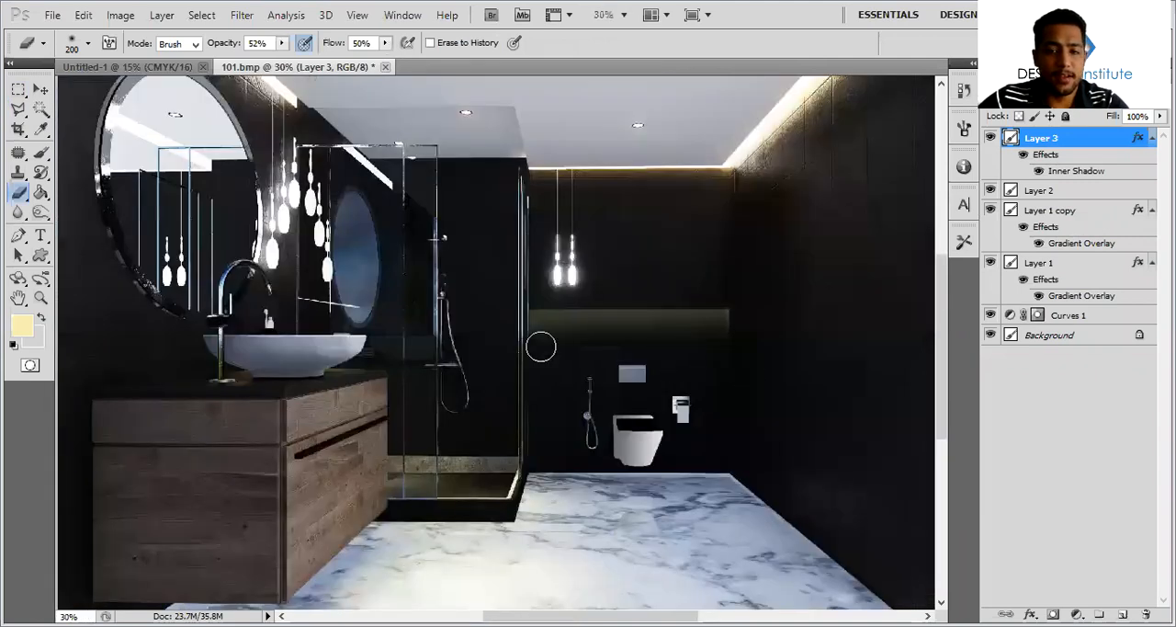
Outline the wooden vanity cabinet's front and side faces with a Polygonal Lasso selection, using a 0 px feather
{"action": "scroll", "coordinate": [642, 342], "scroll_direction": "down", "scroll_amount": 2, "text": "alt"}
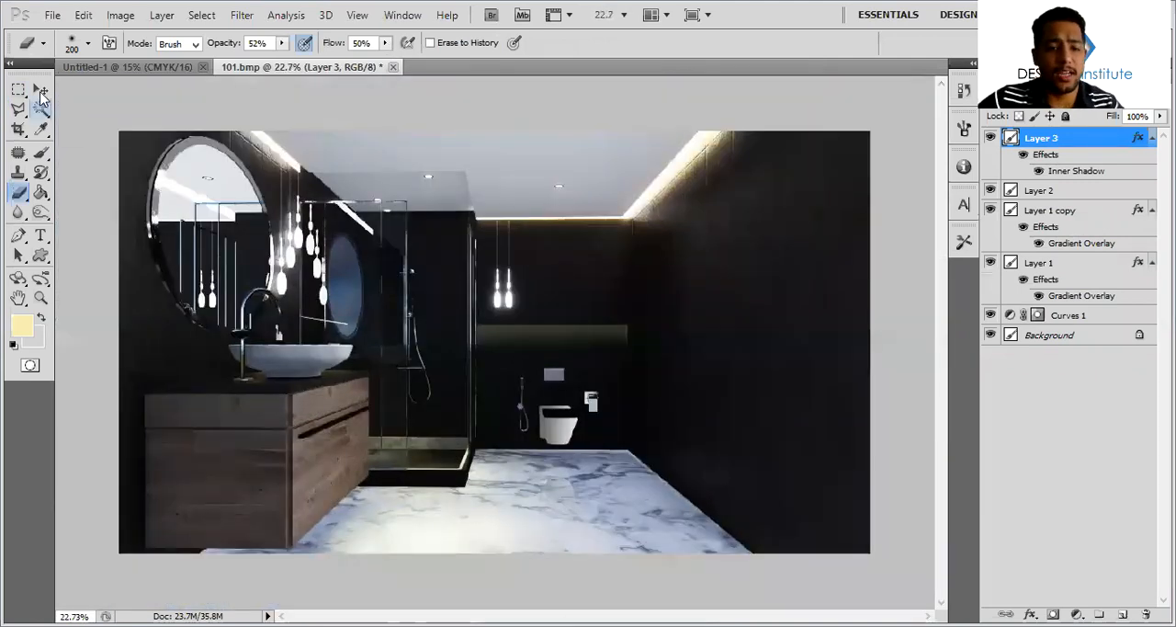
{"action": "key", "text": "v"}
{"action": "scroll", "coordinate": [326, 377], "scroll_direction": "up", "scroll_amount": 1, "text": "alt"}
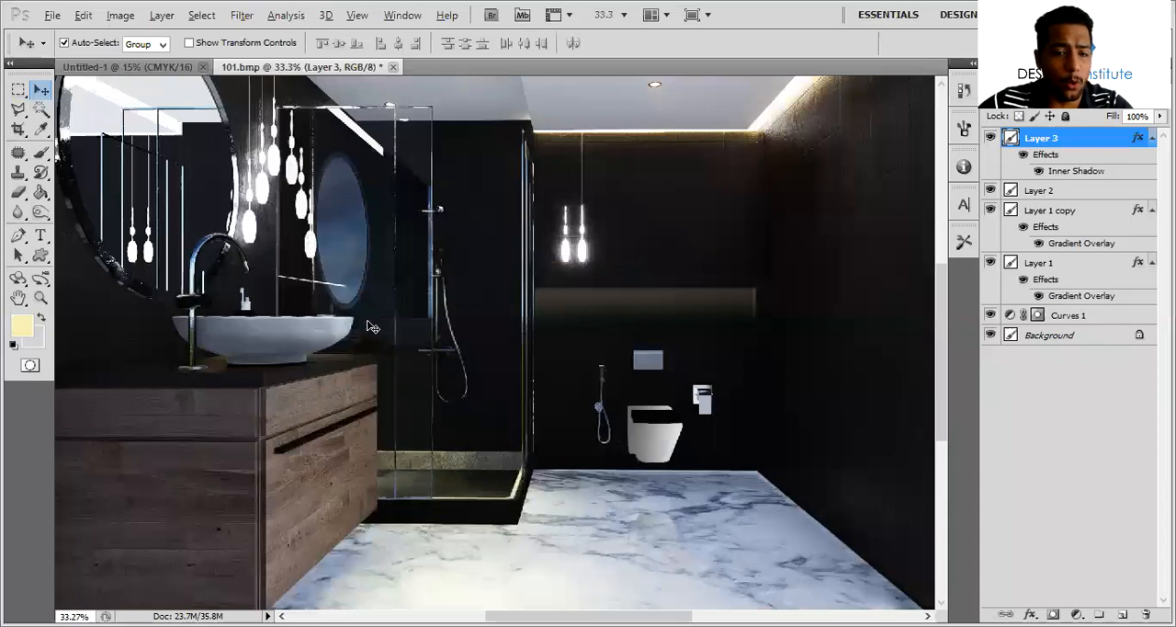
{"action": "scroll", "coordinate": [351, 299], "scroll_direction": "up", "scroll_amount": 1, "text": "alt"}
{"action": "scroll", "coordinate": [255, 347], "scroll_direction": "up", "scroll_amount": 1, "text": "alt"}
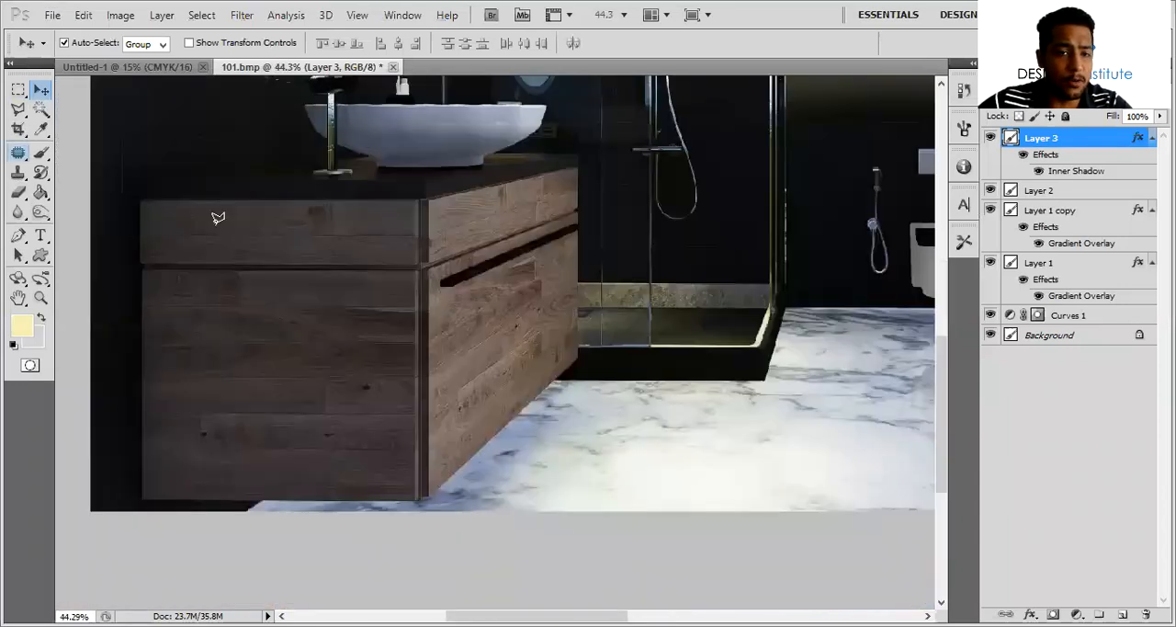
{"action": "key", "text": "l"}
{"action": "left_click", "coordinate": [142, 198]}
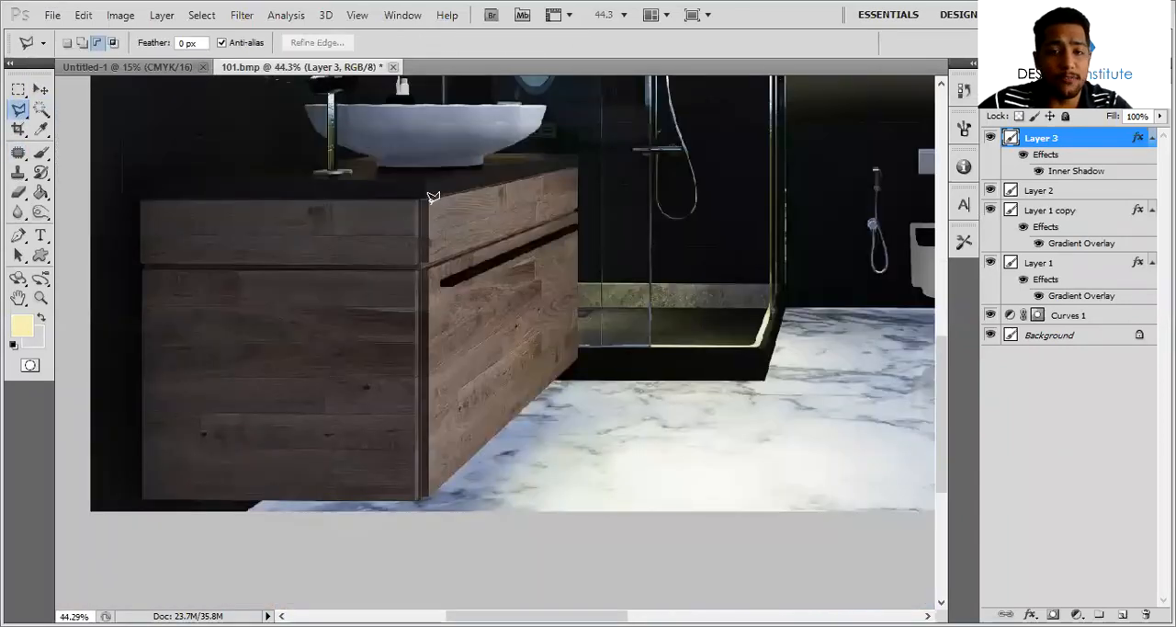
{"action": "left_click", "coordinate": [420, 200]}
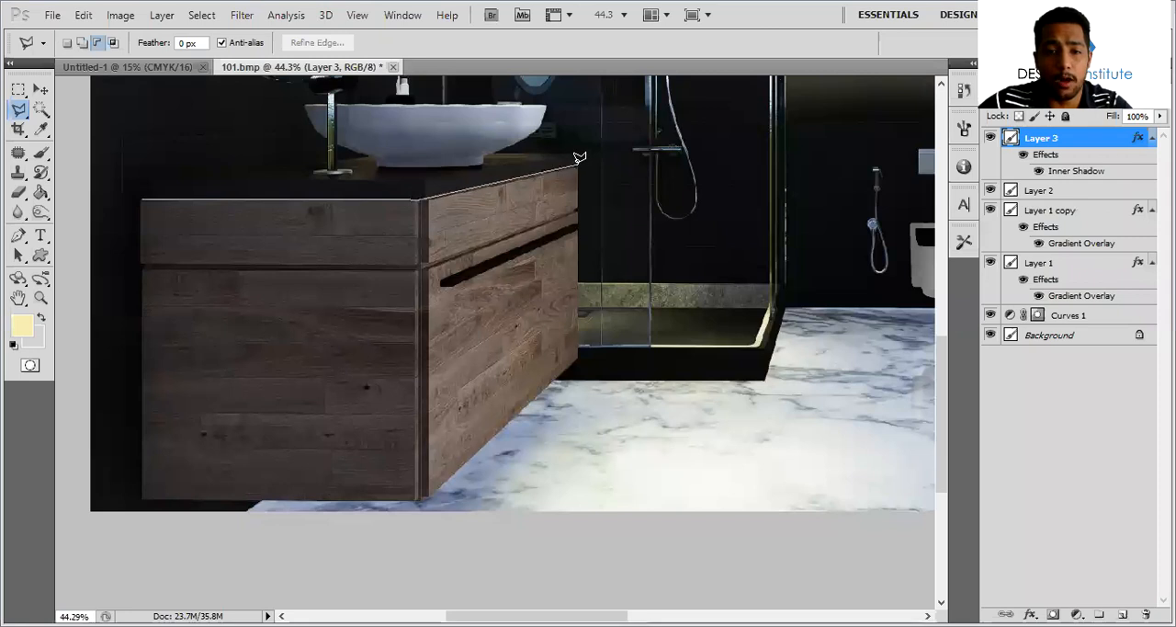
{"action": "left_click", "coordinate": [576, 169]}
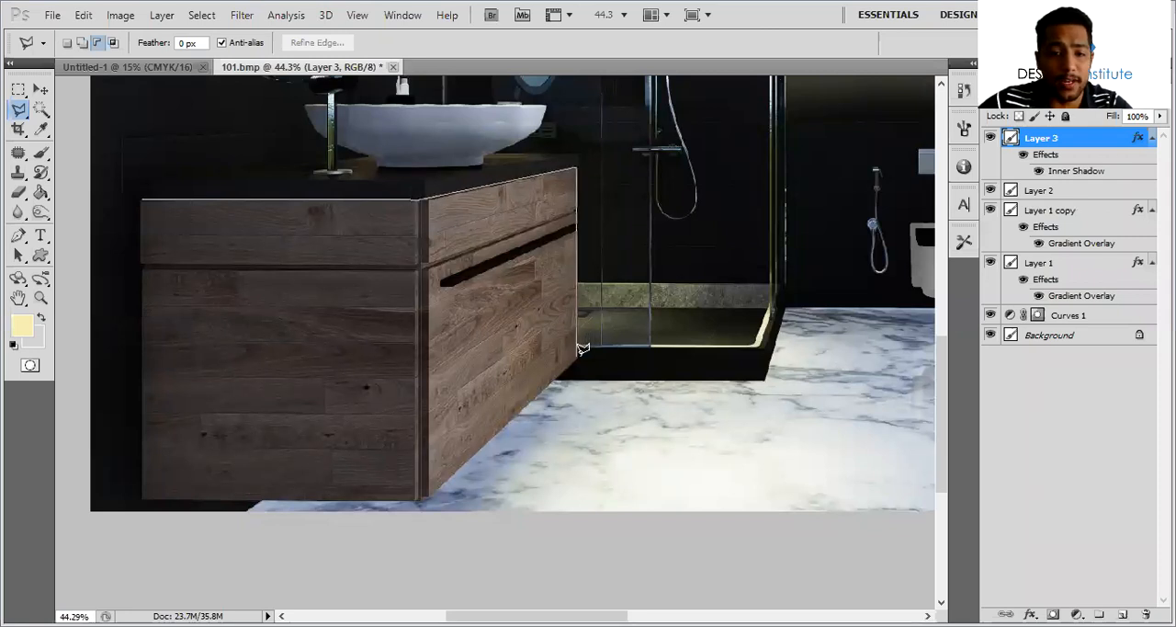
{"action": "left_click", "coordinate": [579, 369]}
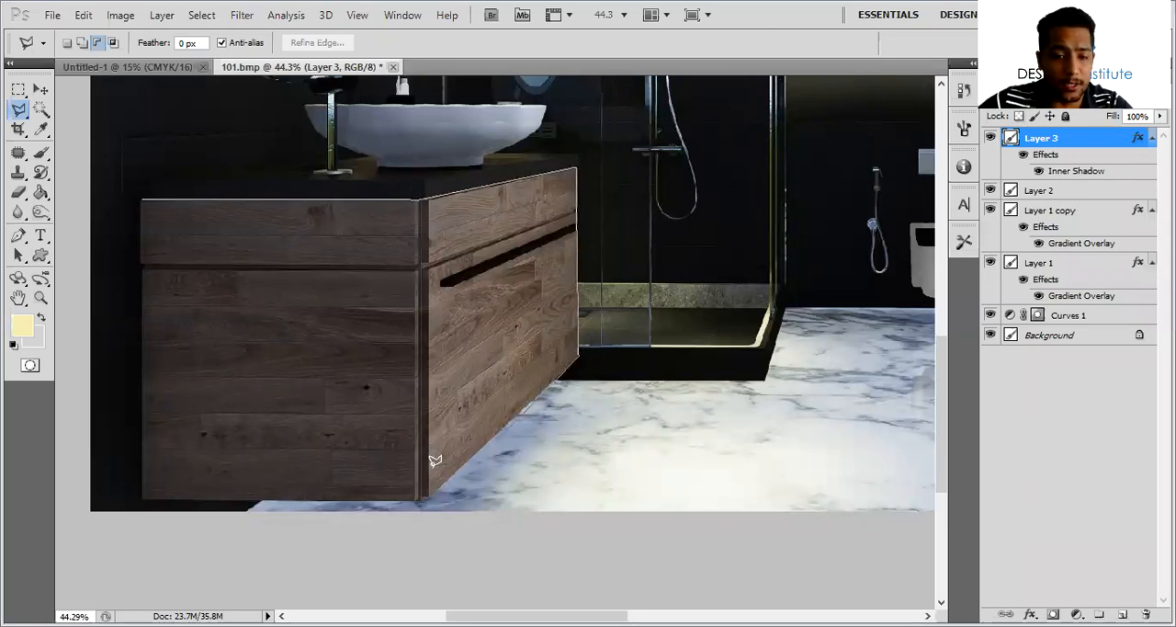
{"action": "left_click", "coordinate": [416, 494]}
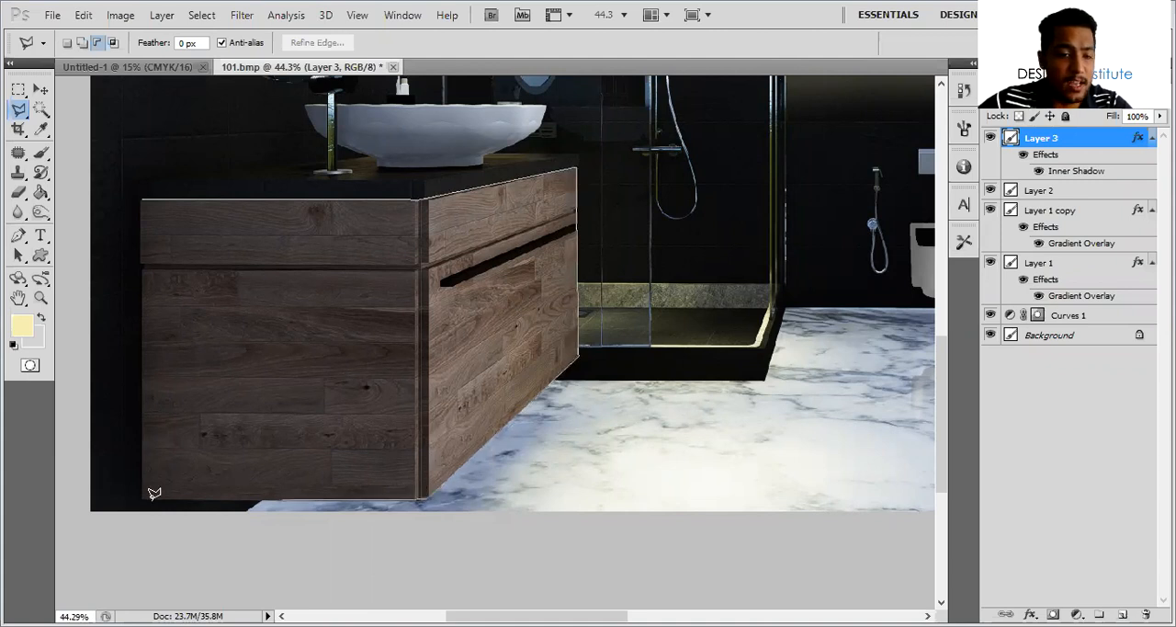
{"action": "left_click", "coordinate": [143, 497]}
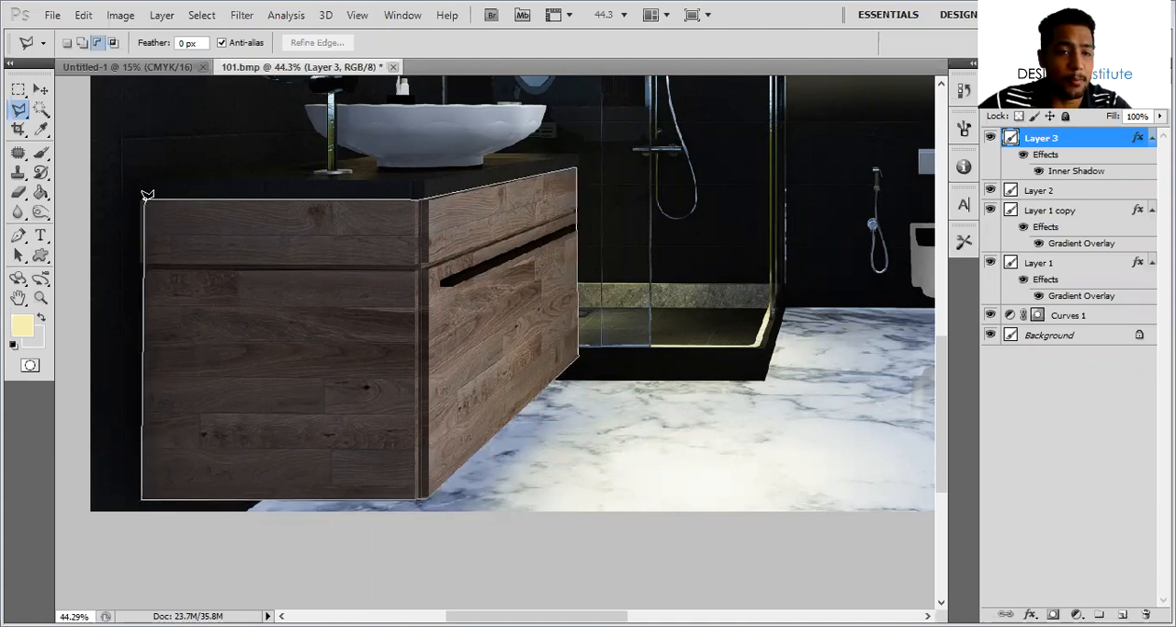
{"action": "left_click", "coordinate": [143, 194]}
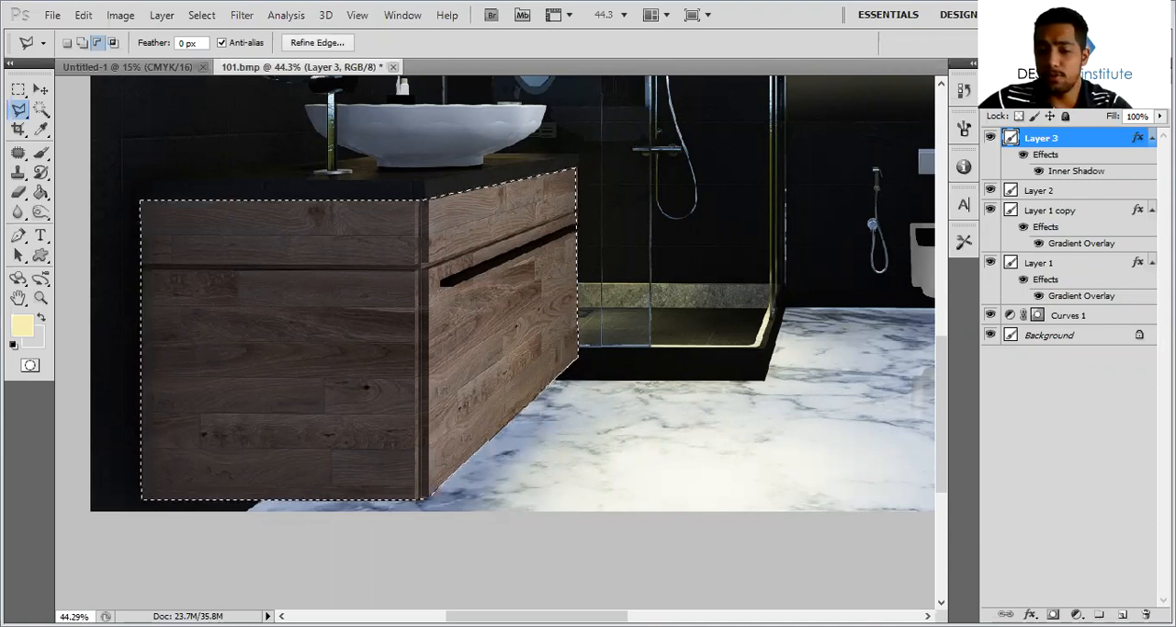
Fill the cabinet selection with white on a new layer, deselect it, and make the fill faintly translucent over the wood
{"action": "key", "text": "ctrl+shift+alt+n"}
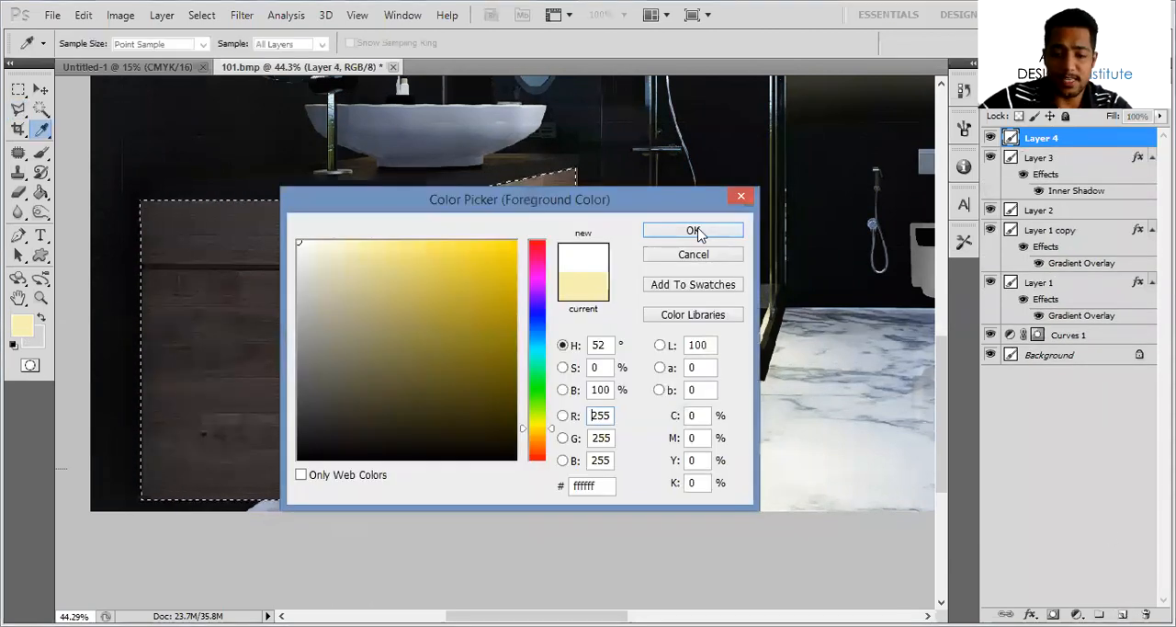
{"action": "left_click", "coordinate": [693, 231]}
{"action": "key", "text": "alt+BackSpace"}
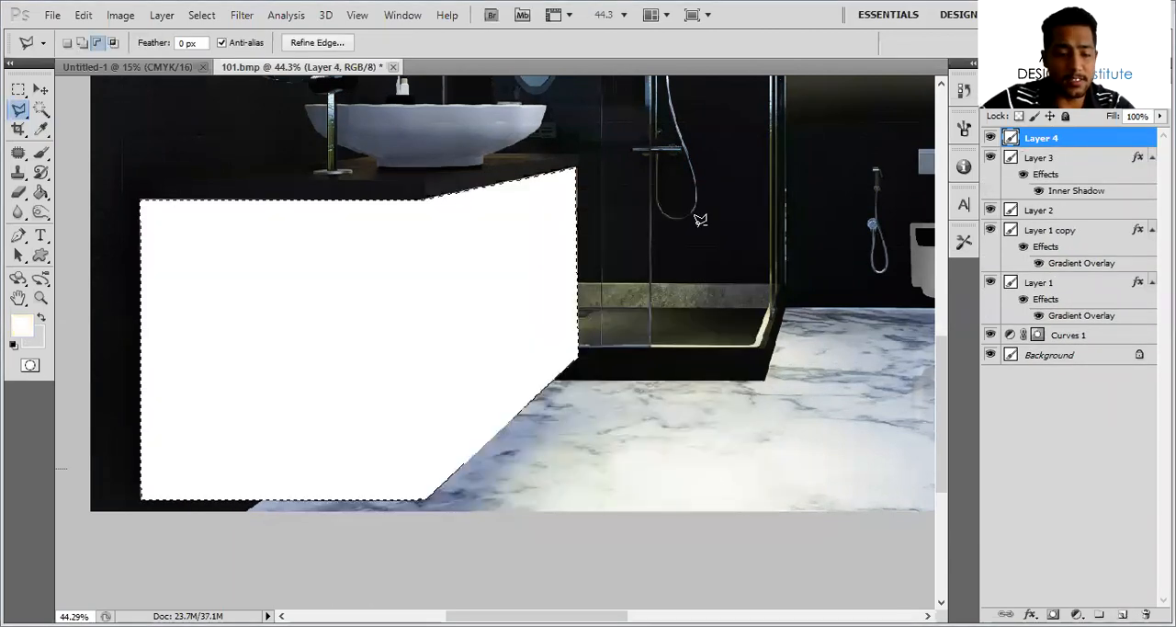
{"action": "key", "text": "ctrl+d"}
{"action": "key", "text": "ctrl+minus"}
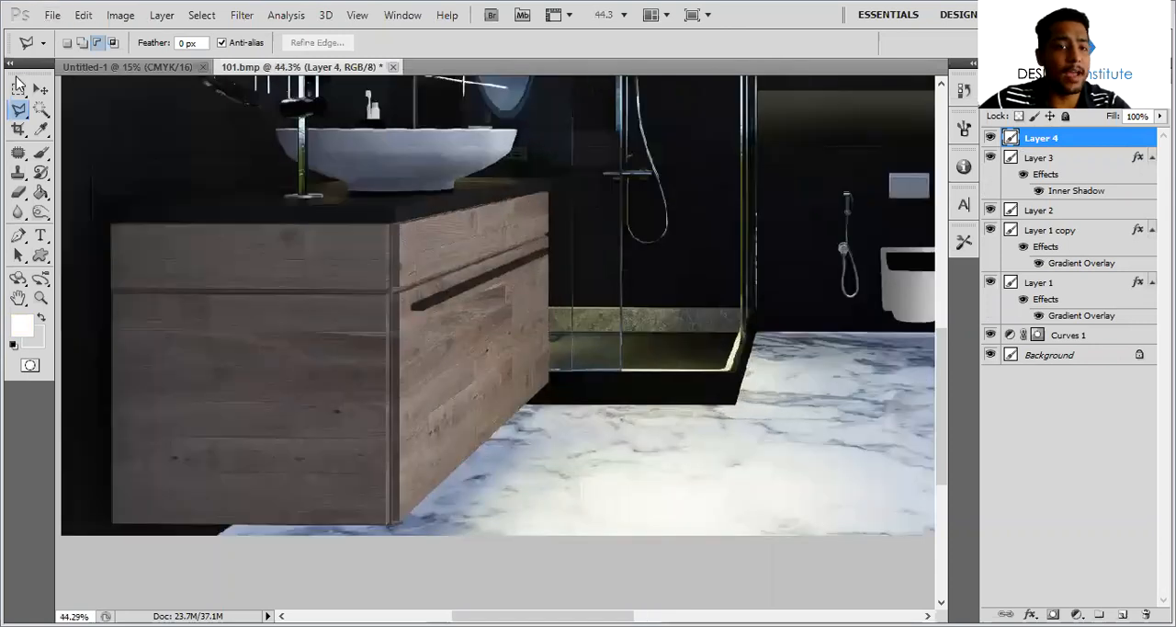
{"action": "left_click", "coordinate": [41, 89]}
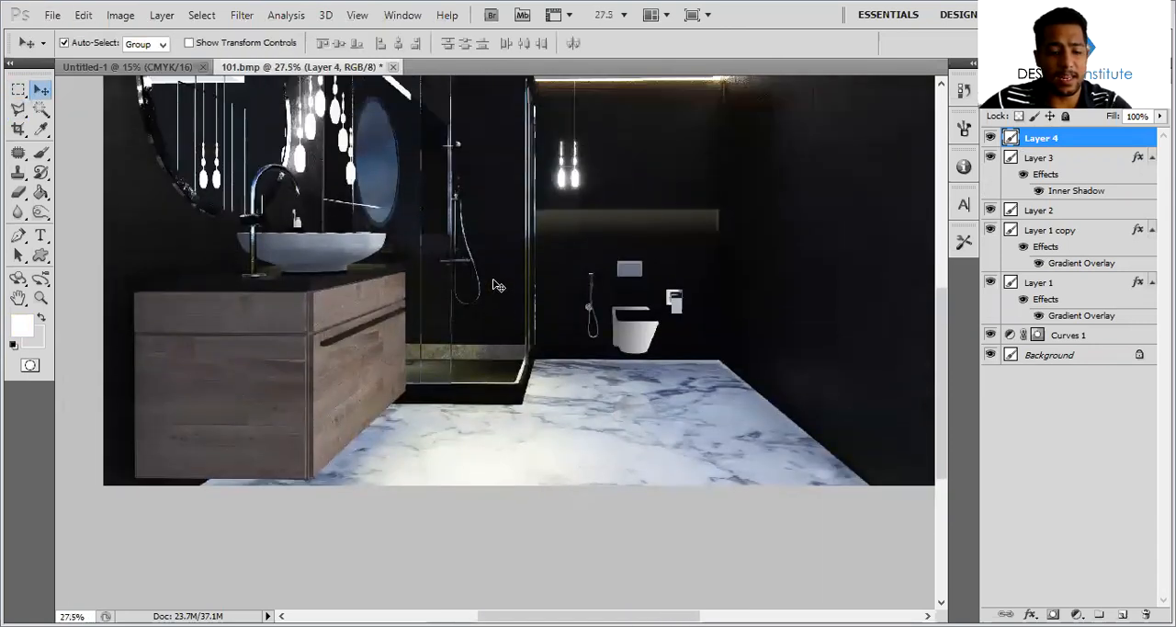
Set the Brush's foreground colour to the warm tan e5cd9a
{"action": "key", "text": "b"}
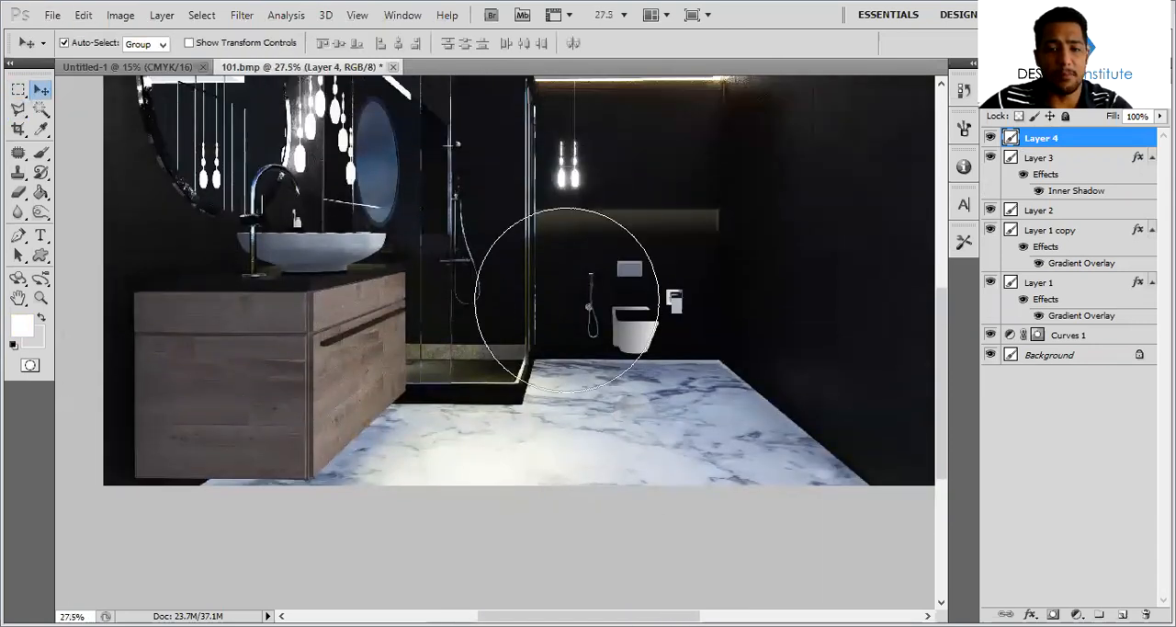
{"action": "left_click", "coordinate": [22, 327]}
{"action": "left_click", "coordinate": [540, 433]}
{"action": "left_click_drag", "start_coordinate": [349, 242], "coordinate": [372, 260]}
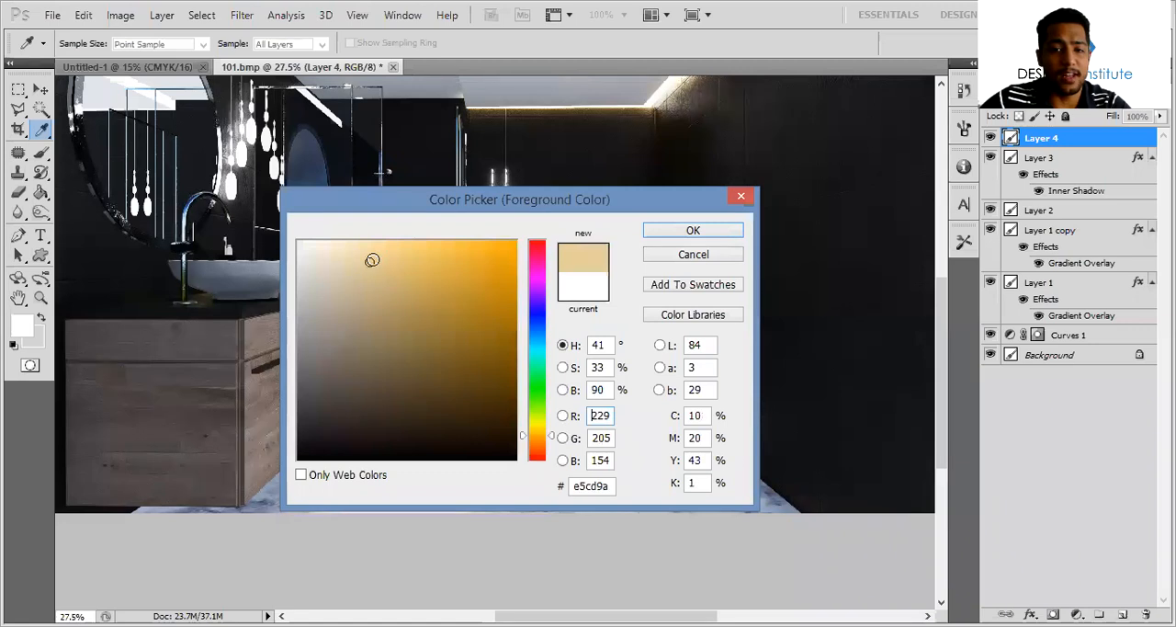
{"action": "left_click", "coordinate": [699, 230]}
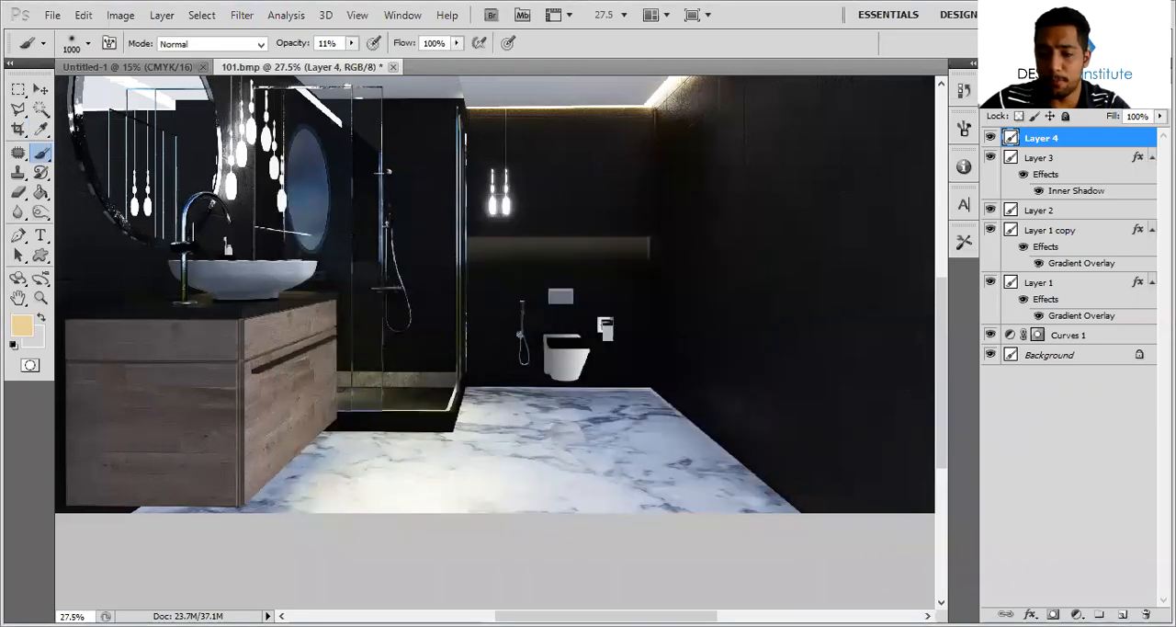
Paint soft warm glows over the shower and back wall on a new layer with the 1000 px Brush at 11% opacity
{"action": "key", "text": "ctrl+shift+alt+n"}
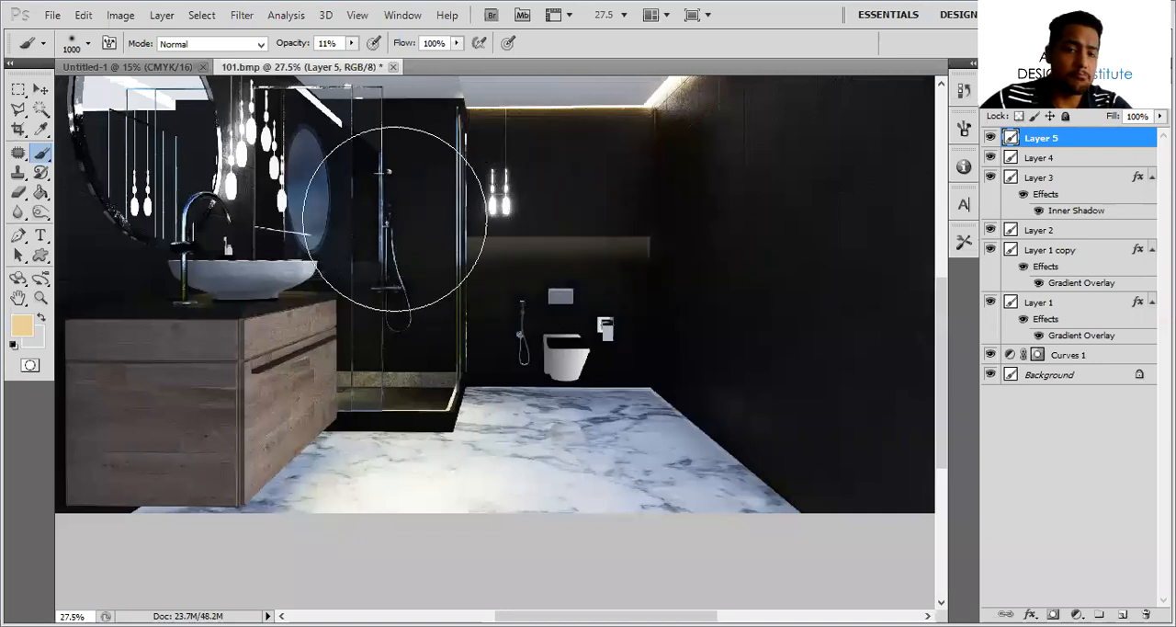
{"action": "left_click", "coordinate": [364, 222]}
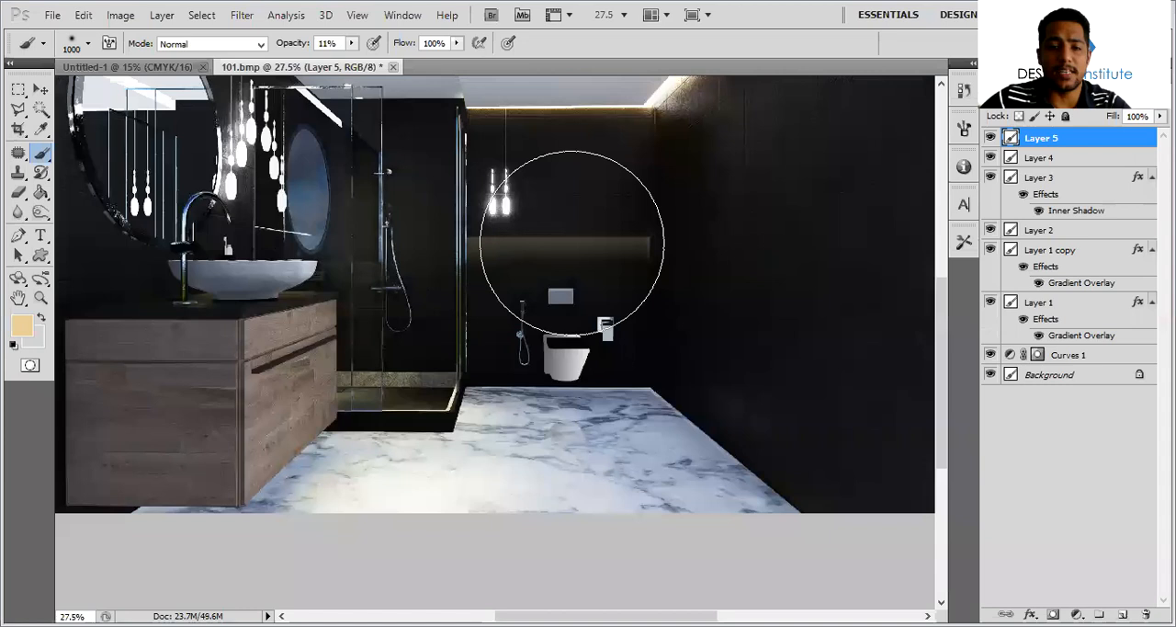
{"action": "left_click", "coordinate": [563, 242]}
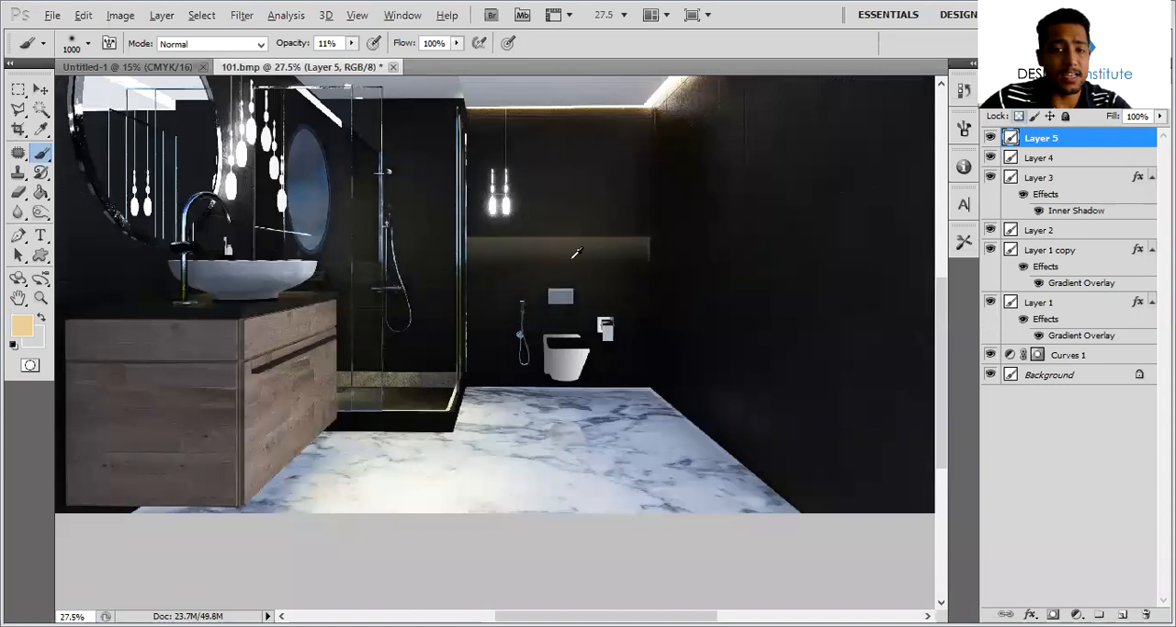
{"action": "scroll", "coordinate": [573, 261], "scroll_direction": "down", "scroll_amount": 1, "text": "alt"}
{"action": "left_click", "coordinate": [41, 90]}
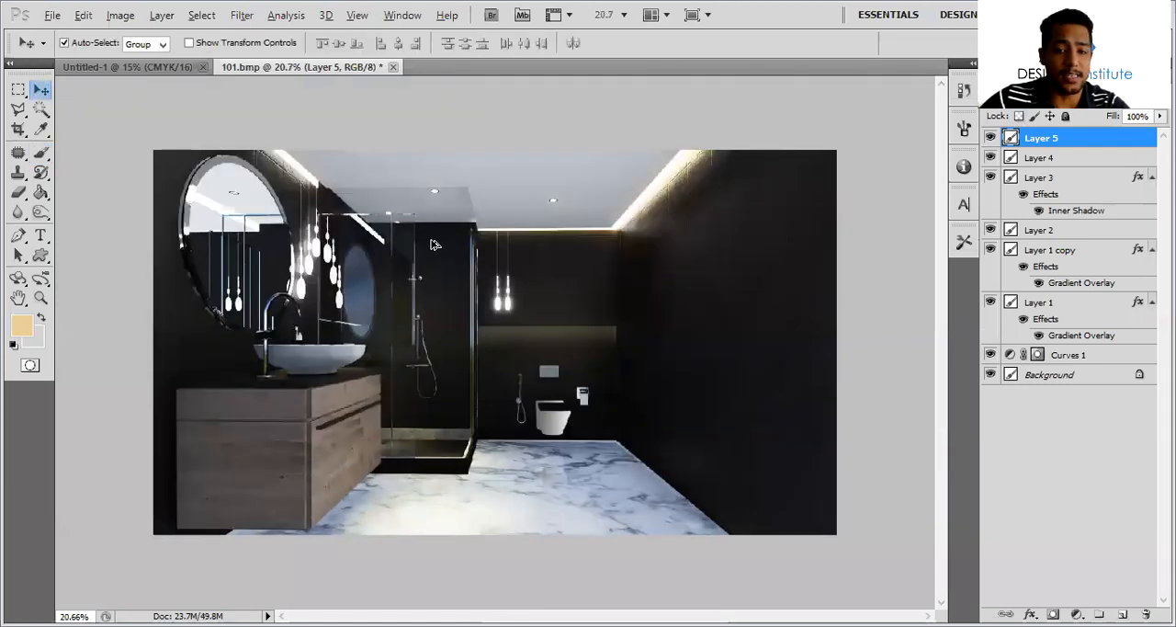
{"action": "scroll", "coordinate": [455, 244], "scroll_direction": "up", "scroll_amount": 4, "text": "alt"}
{"action": "scroll", "coordinate": [505, 197], "scroll_direction": "down", "scroll_amount": 2}
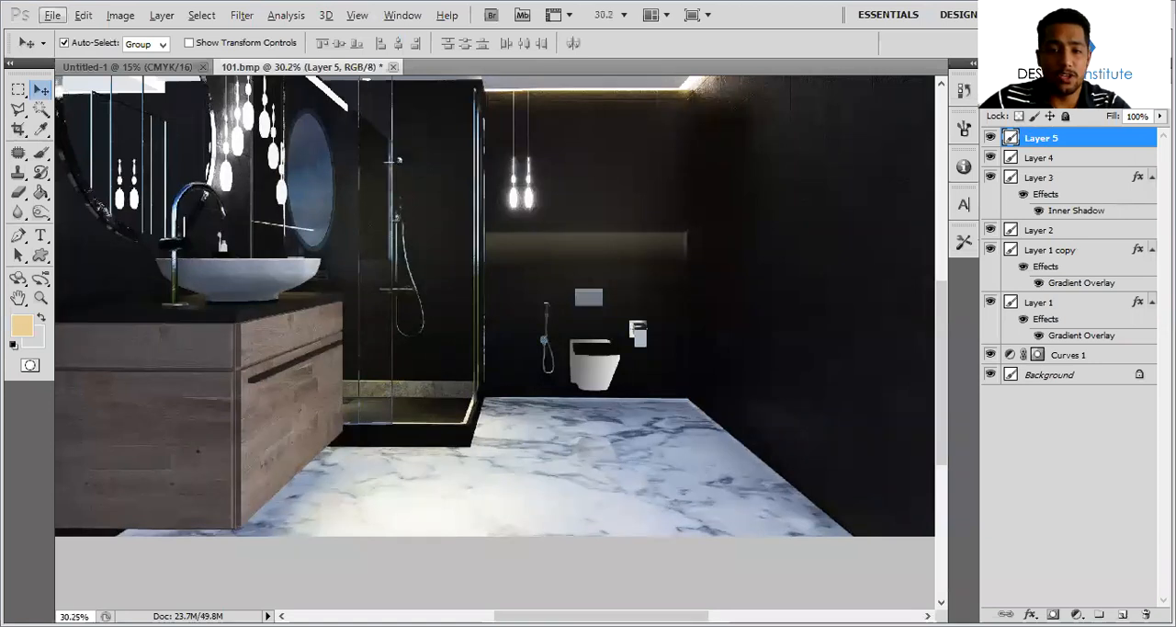
{"action": "scroll", "coordinate": [706, 240], "scroll_direction": "down", "scroll_amount": 3, "text": "alt"}
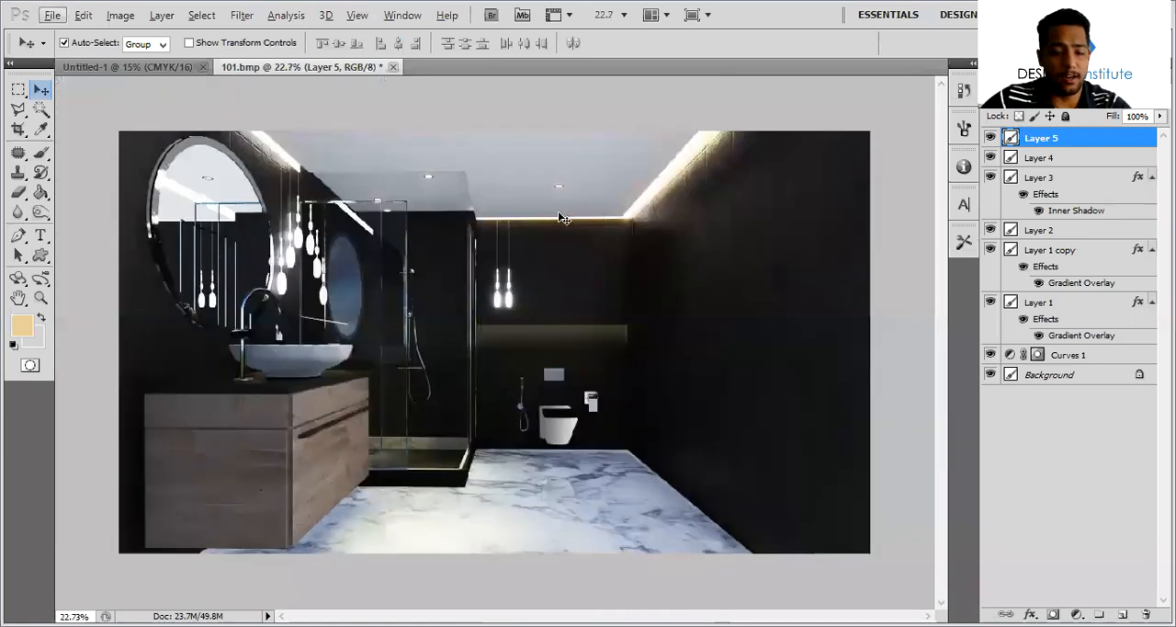
{"action": "key", "text": "b"}
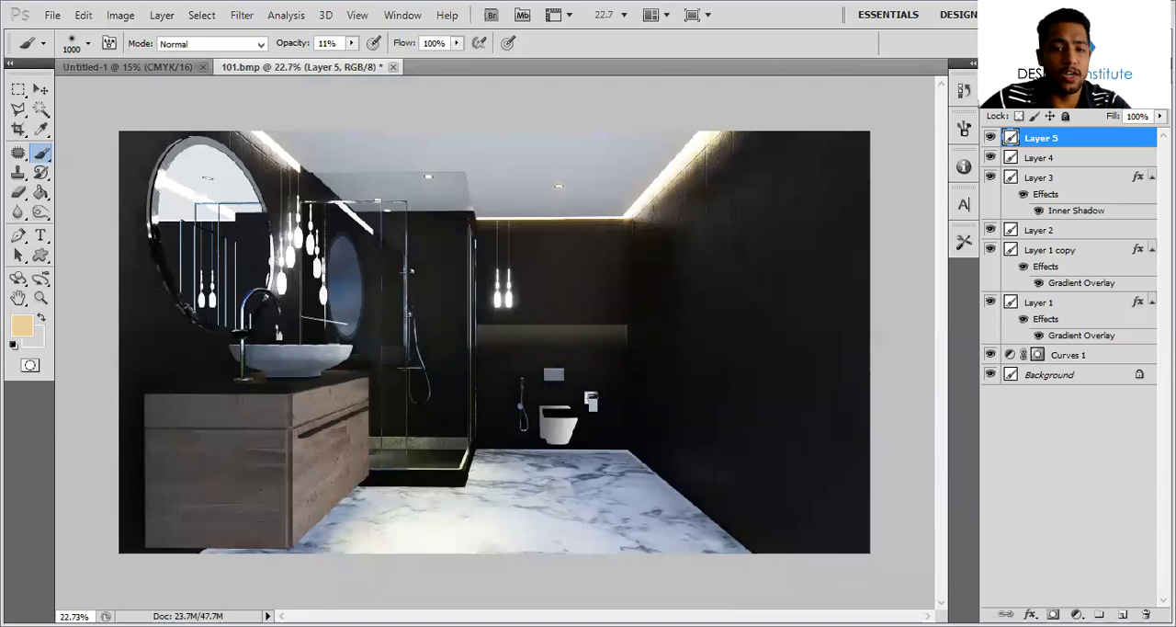
{"action": "scroll", "coordinate": [595, 303], "scroll_direction": "down", "scroll_amount": 3, "text": "alt"}
{"action": "scroll", "coordinate": [597, 299], "scroll_direction": "up", "scroll_amount": 2, "text": "alt"}
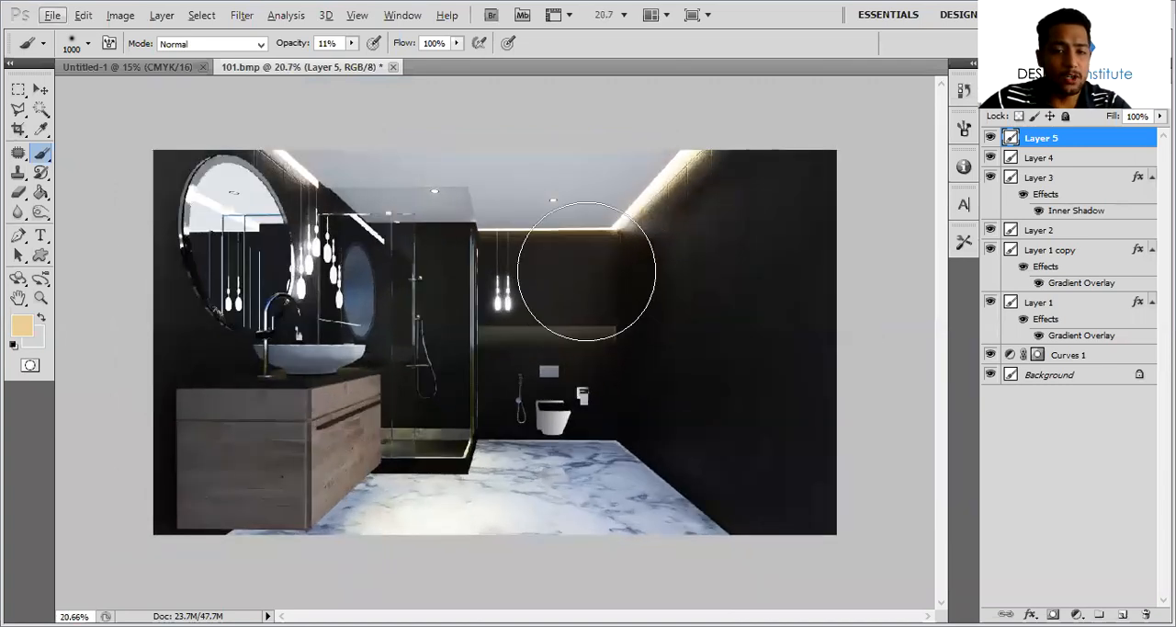
Compare the edited render with the original by hiding all layers above the Background and showing them again
{"action": "left_click", "coordinate": [41, 89]}
{"action": "scroll", "coordinate": [451, 239], "scroll_direction": "up", "scroll_amount": 2, "text": "alt"}
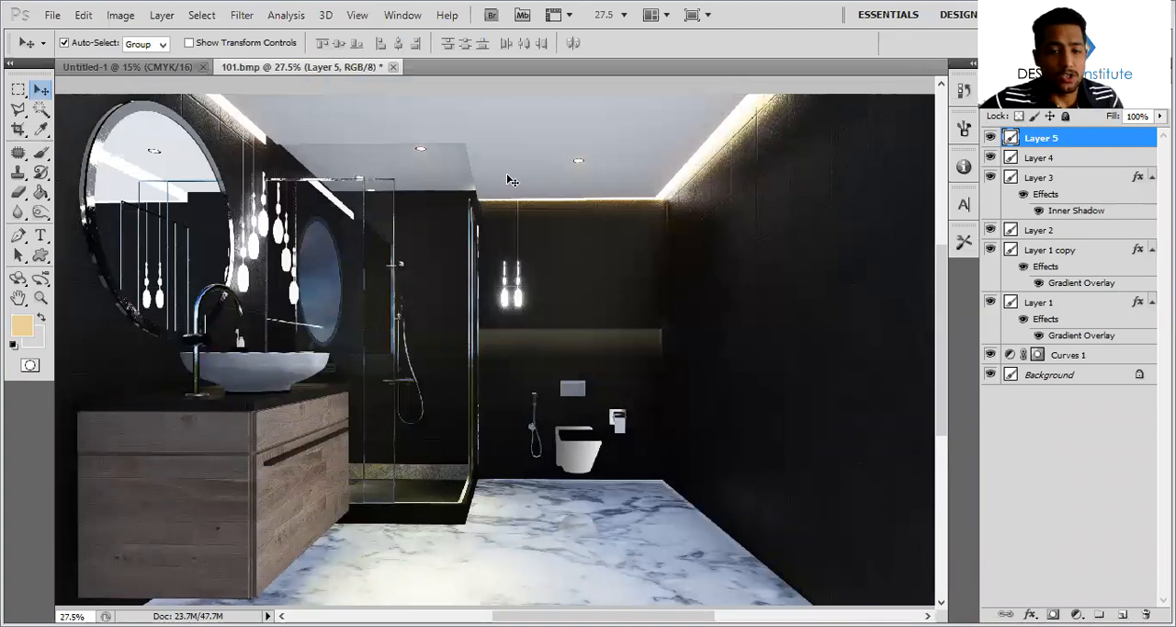
{"action": "left_click_drag", "start_coordinate": [990, 138], "coordinate": [993, 358]}
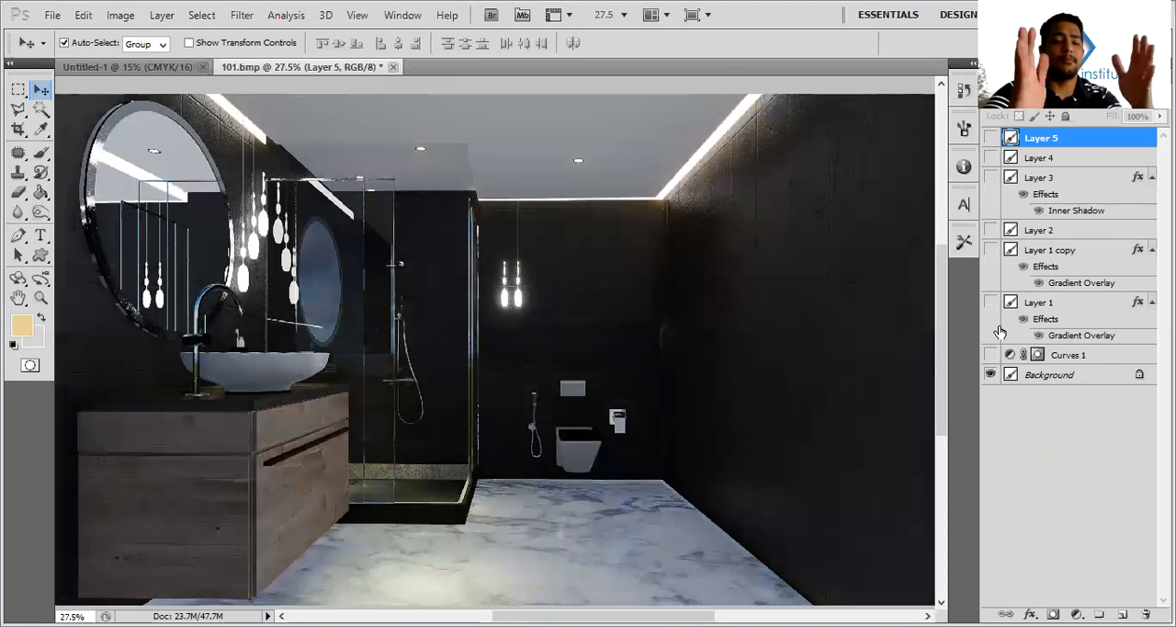
{"action": "scroll", "coordinate": [593, 280], "scroll_direction": "down", "scroll_amount": 2, "text": "alt"}
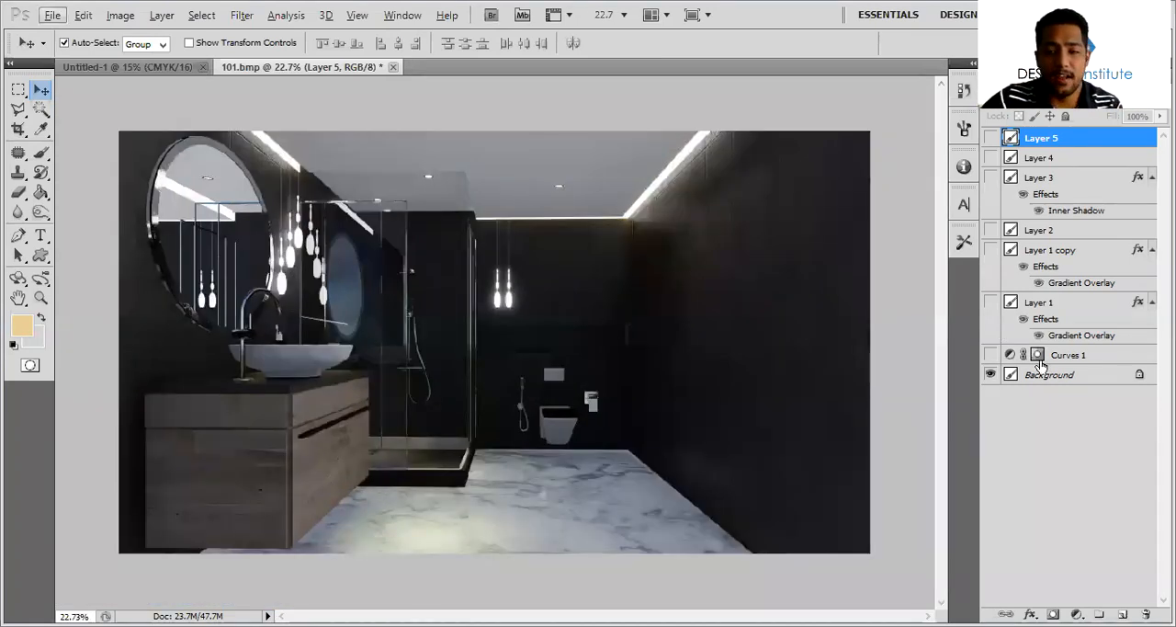
{"action": "left_click_drag", "start_coordinate": [990, 354], "coordinate": [991, 138]}
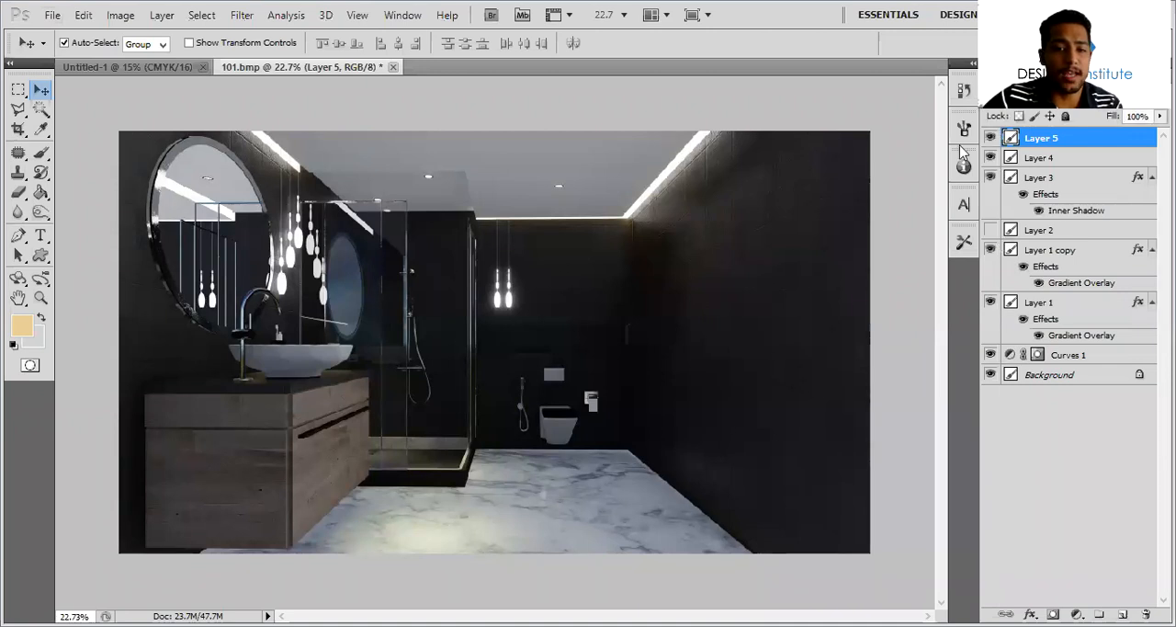